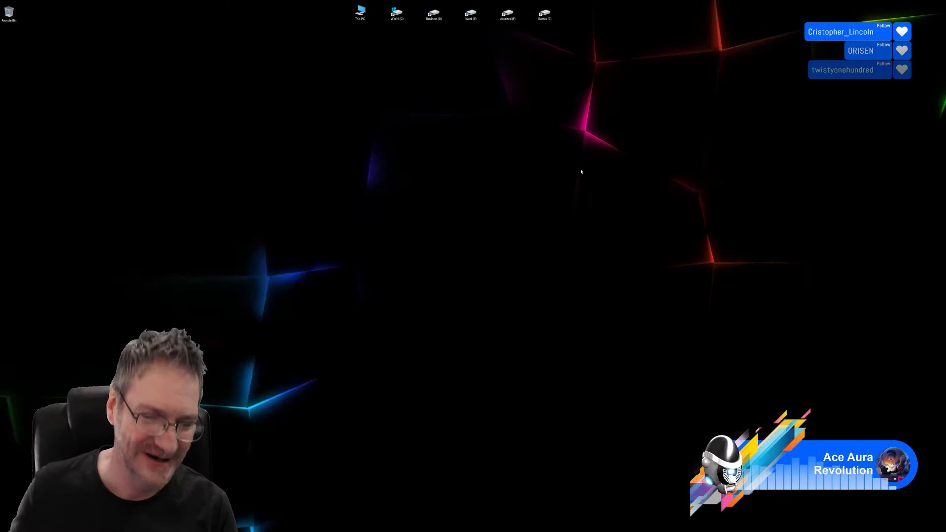
Switch to 3ds Max and leave sub-object editing on the snake box, with the whole object selected.
{"action": "key", "text": "alt+Tab"}
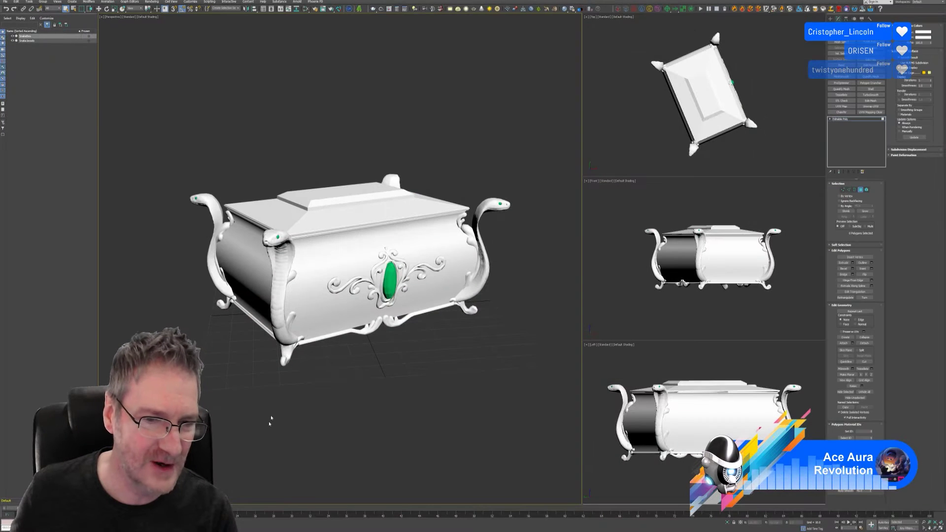
{"action": "scroll", "coordinate": [276, 240], "scroll_direction": "up", "scroll_amount": 8}
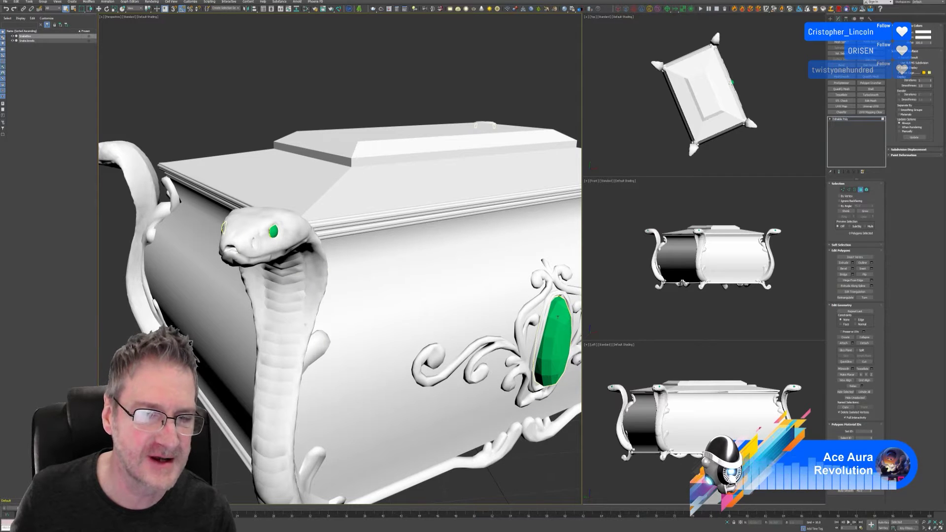
{"action": "scroll", "coordinate": [427, 266], "scroll_direction": "down", "scroll_amount": 10}
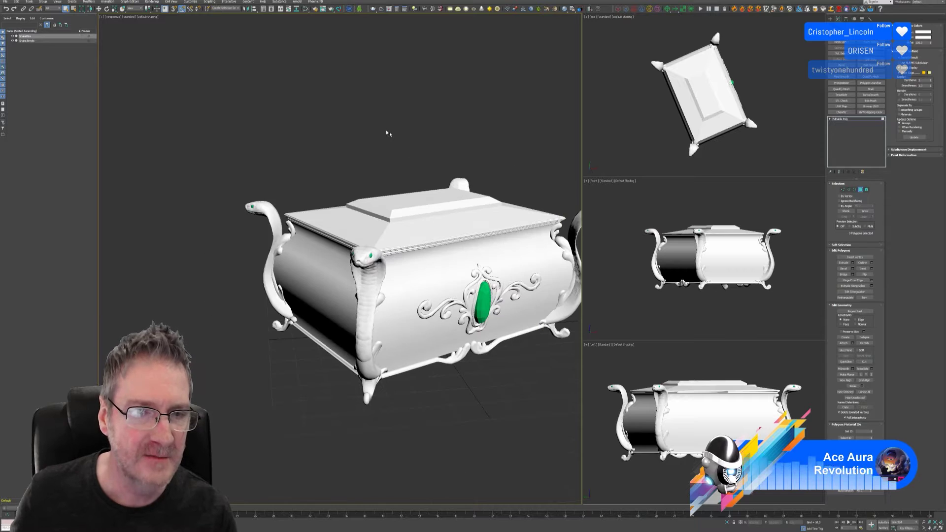
{"action": "middle_click_drag", "start_coordinate": [387, 133], "coordinate": [317, 95]}
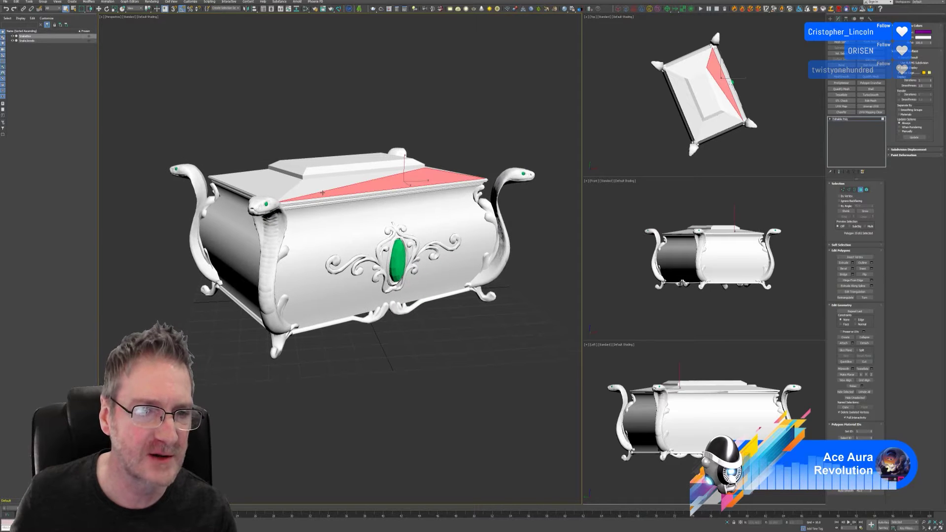
{"action": "left_click", "coordinate": [866, 190]}
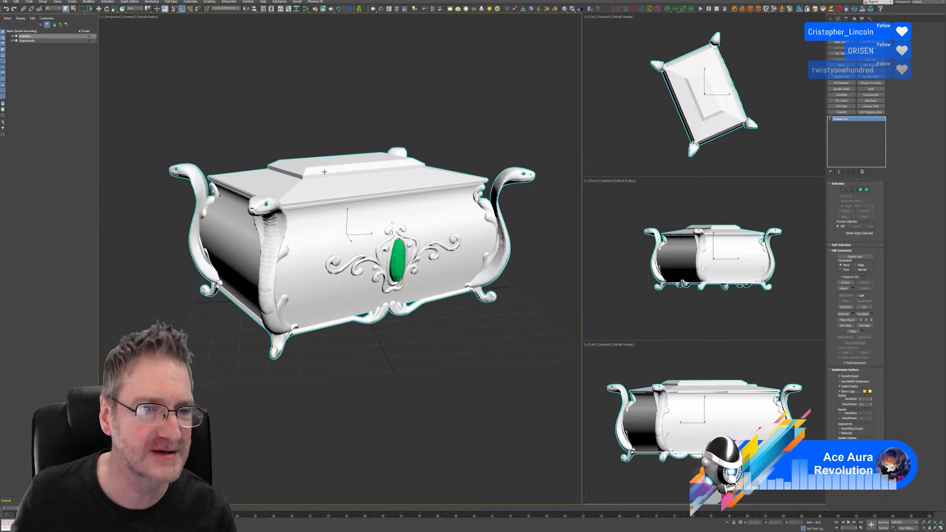
{"action": "left_click", "coordinate": [306, 167]}
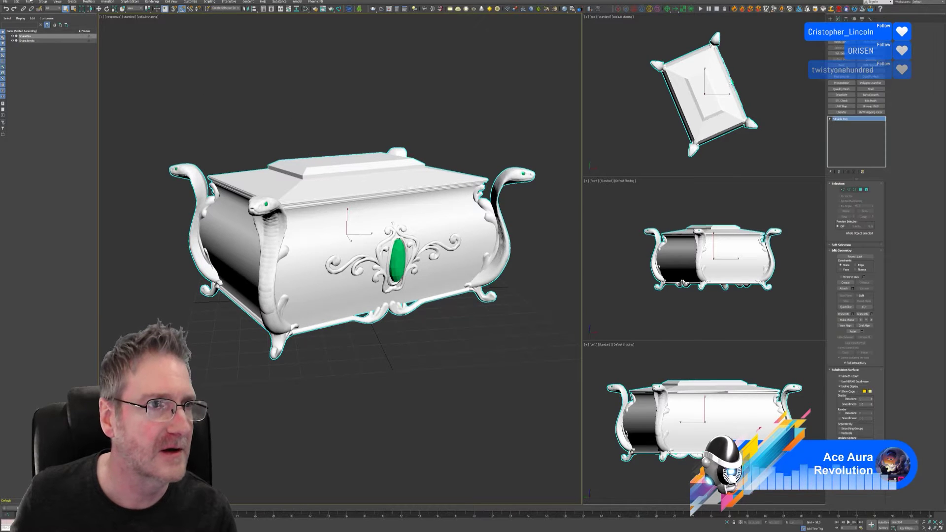
Export the selected box over the existing SnakeBox.fbx in the recently used Ring Box & Hand Mirror folder.
{"action": "left_click", "coordinate": [6, 2]}
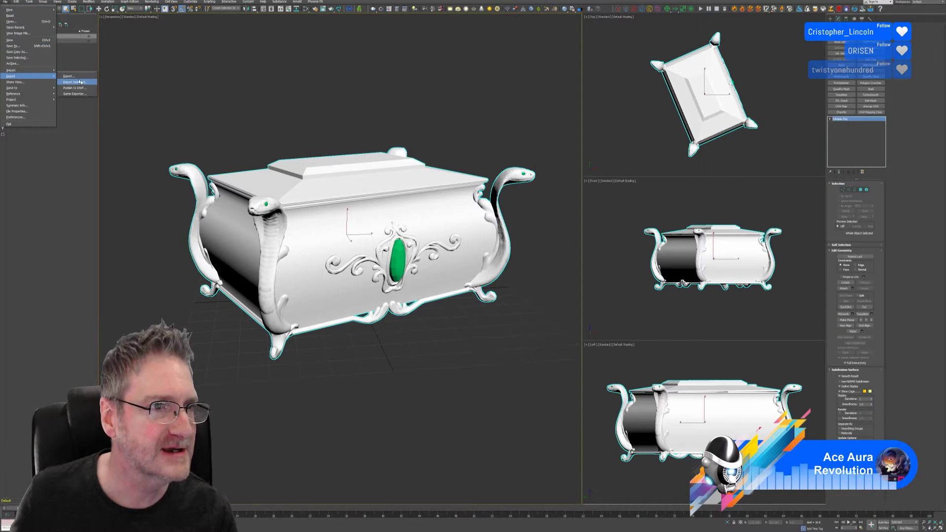
{"action": "left_click", "coordinate": [79, 82]}
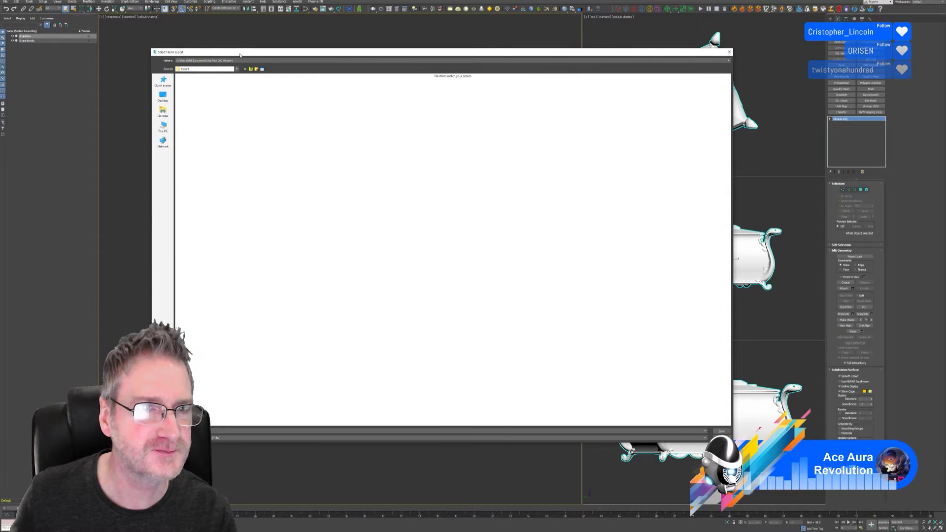
{"action": "left_click", "coordinate": [239, 60]}
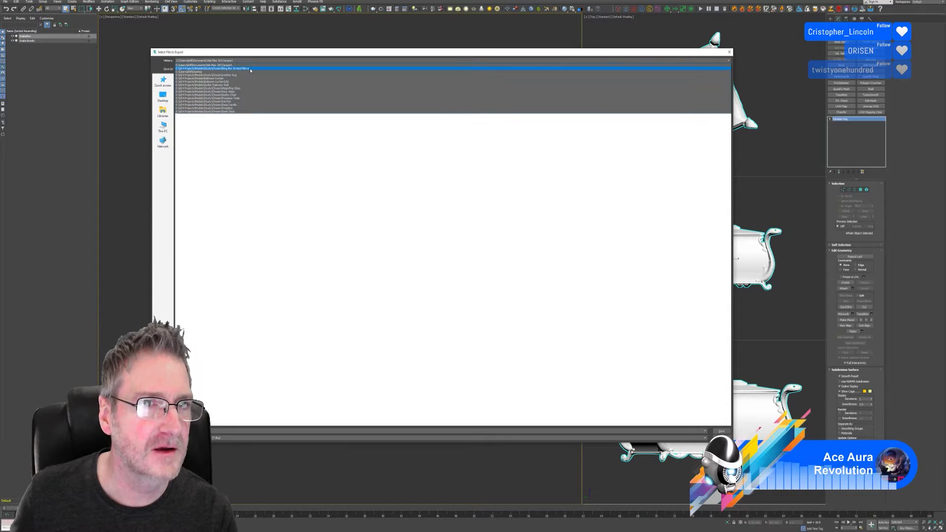
{"action": "left_click", "coordinate": [250, 69]}
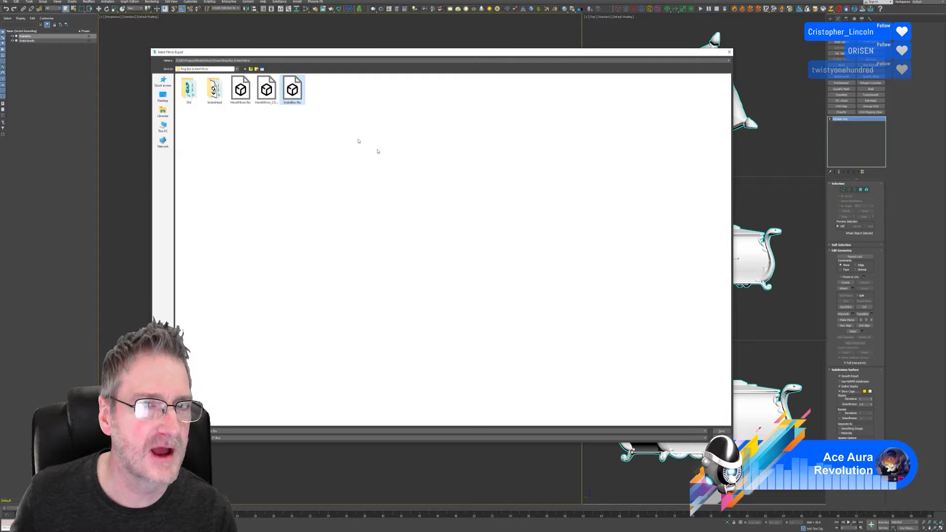
{"action": "key", "text": "Return"}
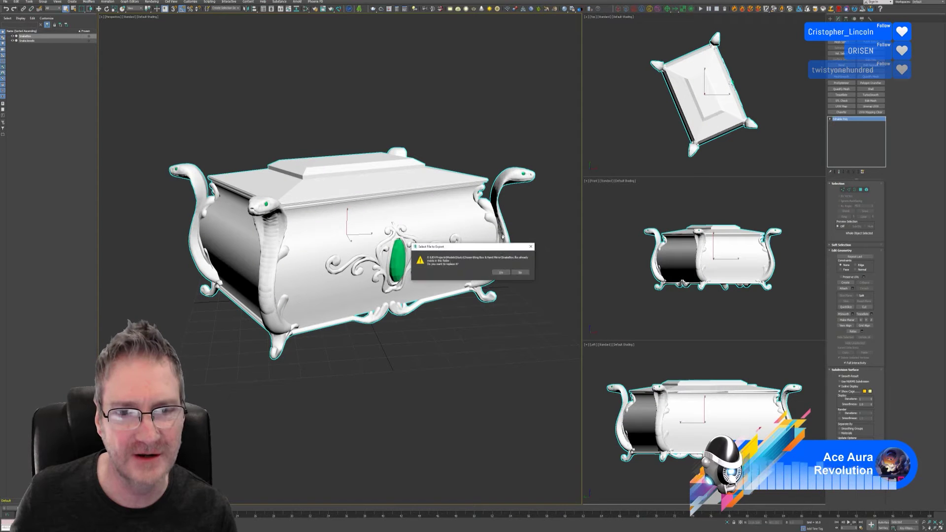
{"action": "left_click", "coordinate": [502, 273]}
{"action": "left_click", "coordinate": [515, 262]}
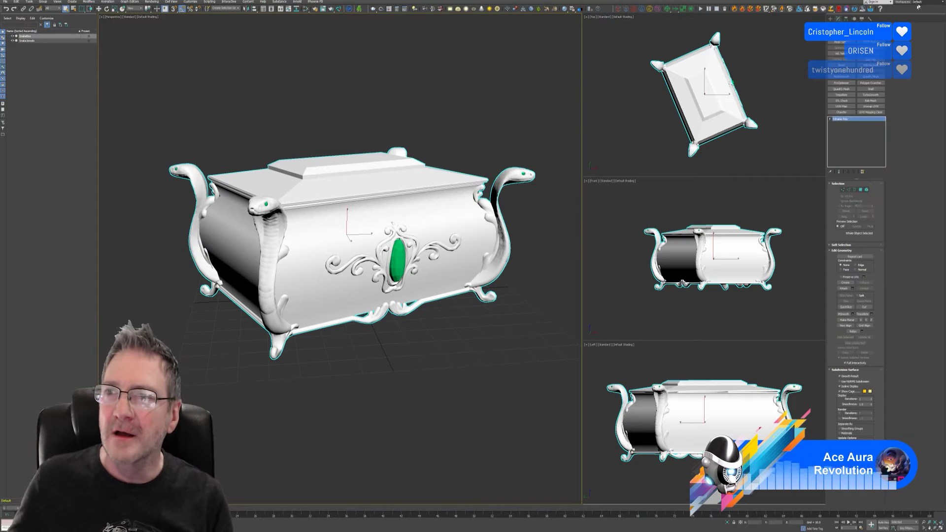
Switch to Substance 3D Painter and reload the project's mesh from SnakeBox.fbx in the project configuration.
{"action": "key", "text": "alt+Tab"}
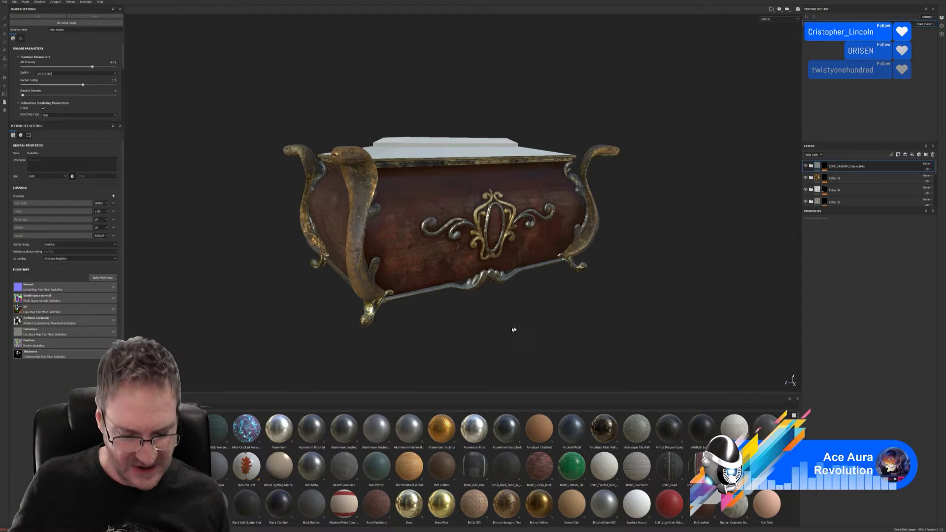
{"action": "mouse_move", "coordinate": [477, 334]}
{"action": "left_mouse_down", "text": "alt"}
{"action": "mouse_move", "coordinate": [490, 350]}
{"action": "mouse_move", "coordinate": [486, 332]}
{"action": "mouse_move", "coordinate": [422, 336]}
{"action": "mouse_move", "coordinate": [404, 271]}
{"action": "left_mouse_up", "text": "alt"}
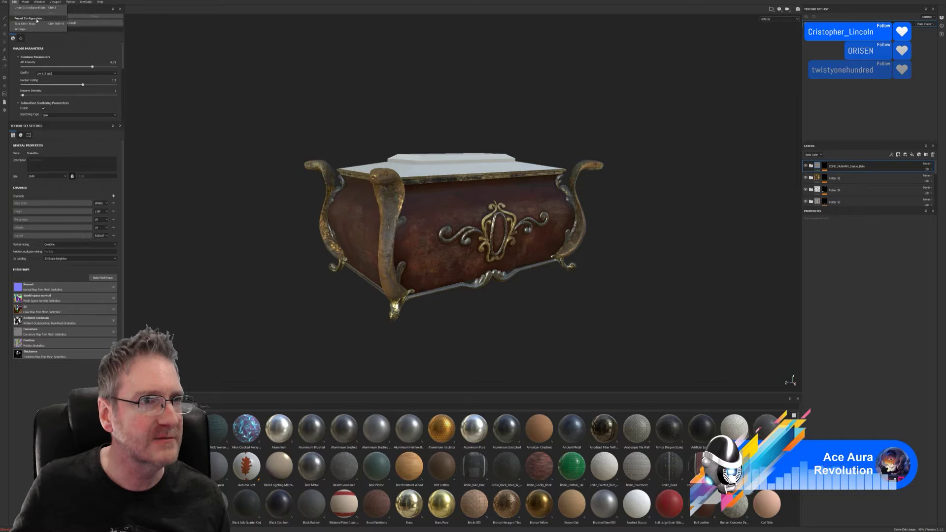
{"action": "left_click", "coordinate": [506, 227]}
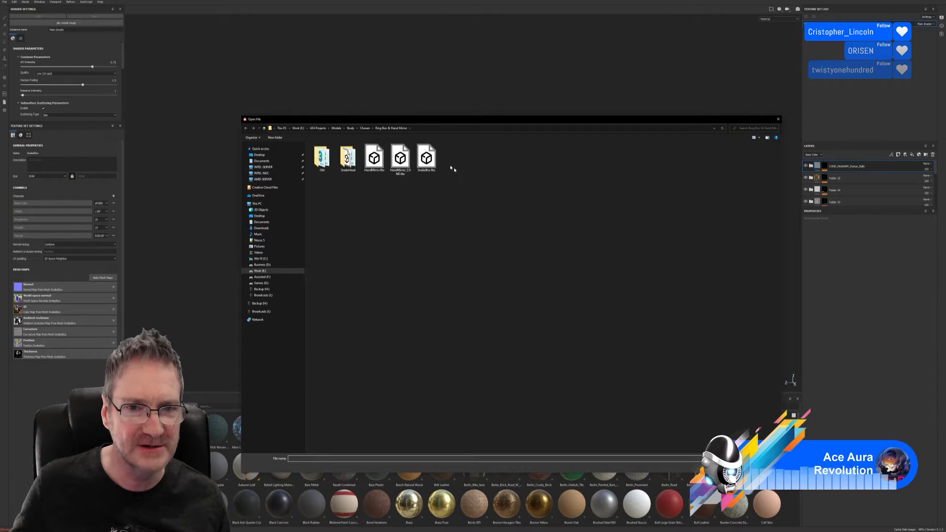
{"action": "double_click", "coordinate": [435, 159]}
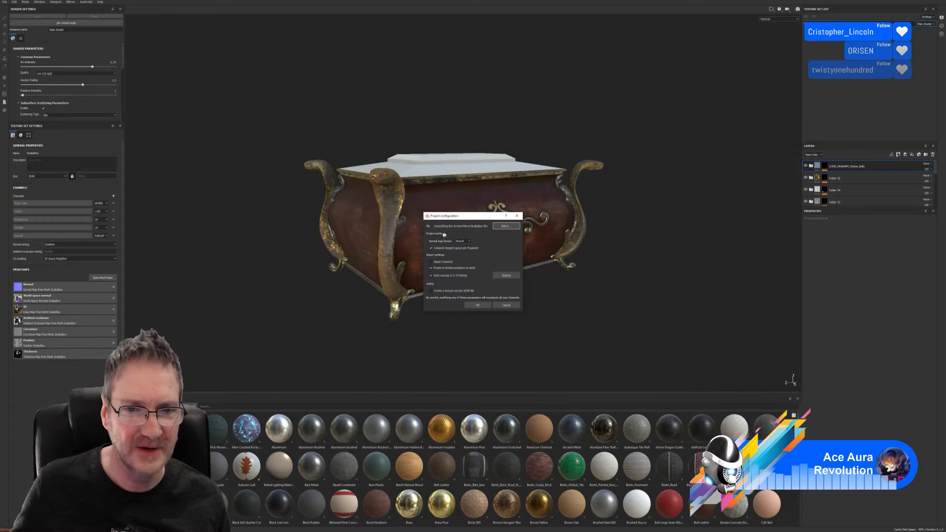
{"action": "left_click", "coordinate": [472, 306]}
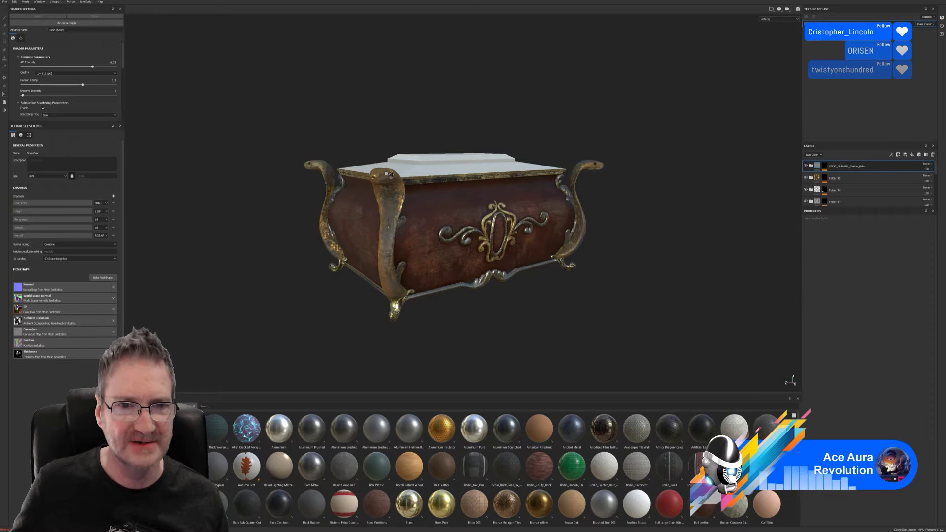
Examine the reloaded box's snake heads, lid and front, and check the lower layer folders, including Folder 1.
{"action": "scroll", "coordinate": [371, 170], "scroll_direction": "up", "scroll_amount": 5}
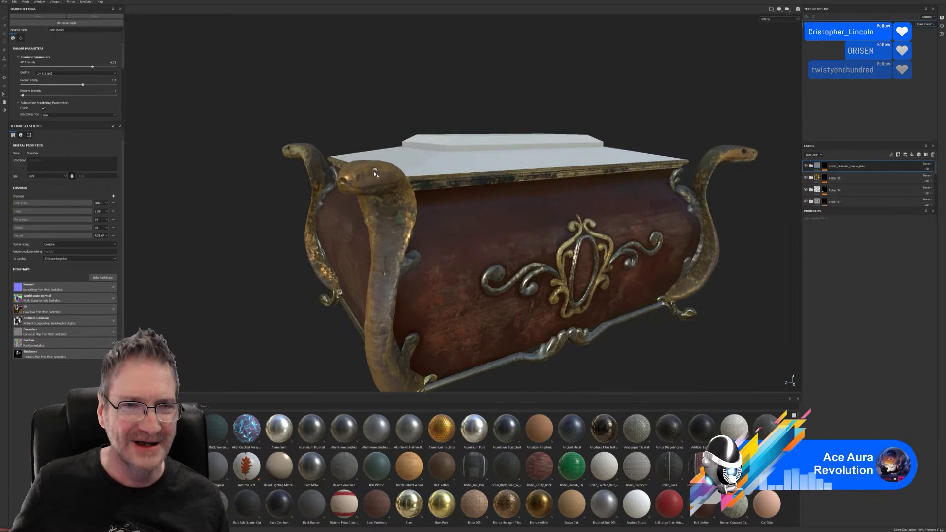
{"action": "scroll", "coordinate": [380, 187], "scroll_direction": "down", "scroll_amount": 5}
{"action": "left_click_drag", "start_coordinate": [534, 120], "coordinate": [538, 296], "text": "alt"}
{"action": "scroll", "coordinate": [523, 286], "scroll_direction": "up", "scroll_amount": 2}
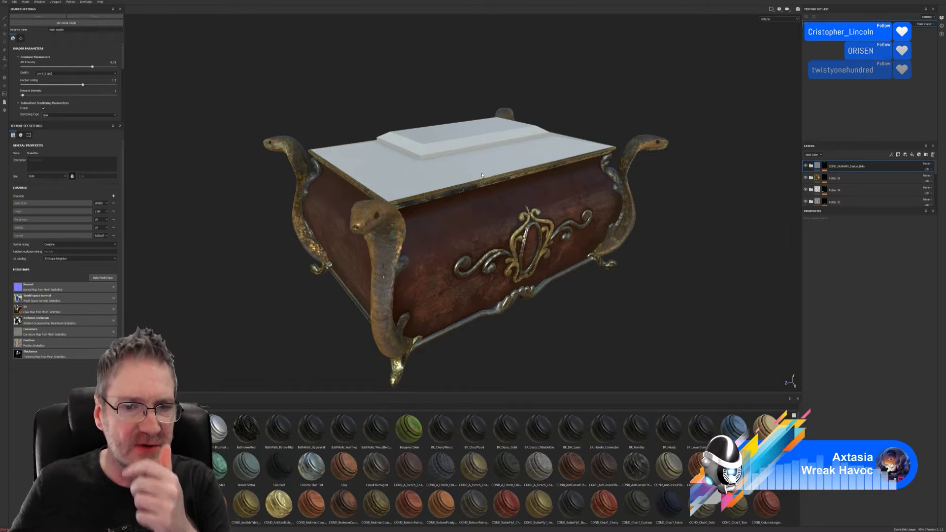
{"action": "left_click_drag", "start_coordinate": [603, 331], "coordinate": [537, 252], "text": "alt"}
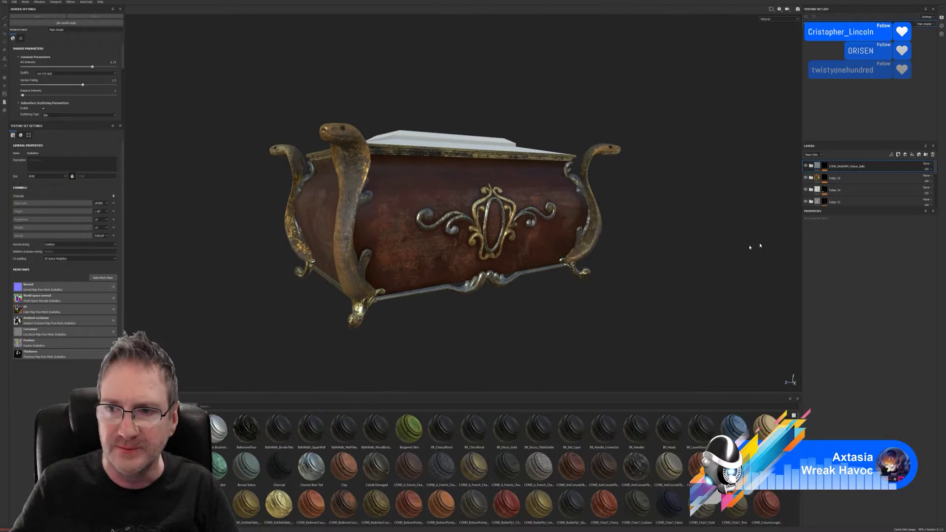
{"action": "scroll", "coordinate": [830, 190], "scroll_direction": "down", "scroll_amount": 5}
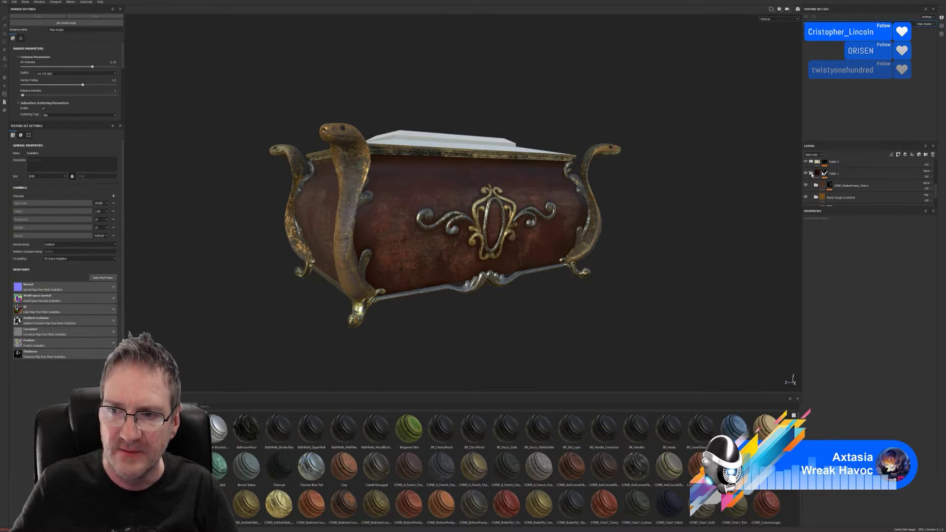
{"action": "scroll", "coordinate": [812, 174], "scroll_direction": "up", "scroll_amount": 3}
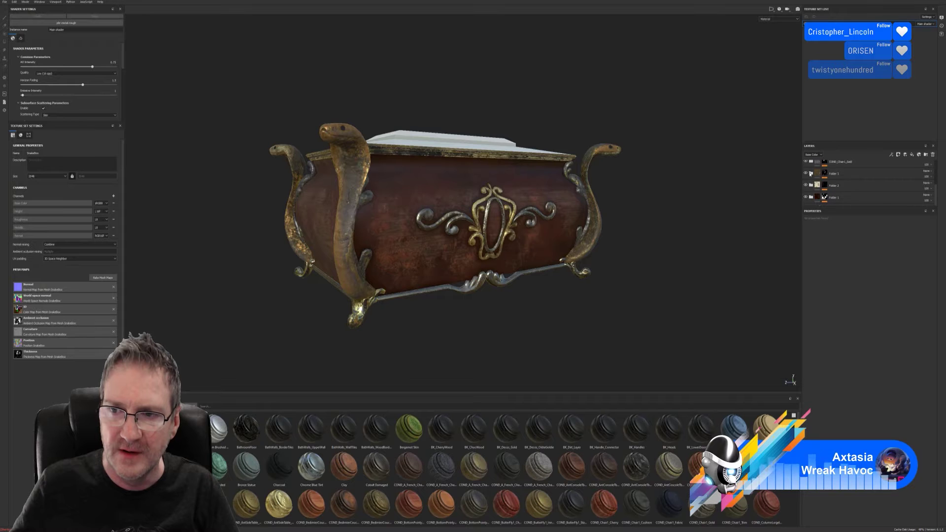
{"action": "left_click", "coordinate": [806, 198]}
{"action": "left_click", "coordinate": [806, 198]}
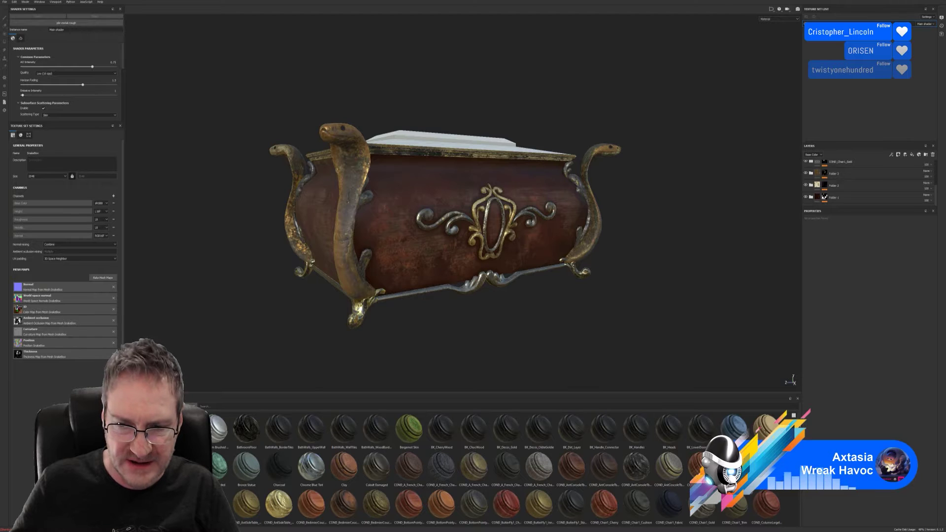
Try the COND_BedroomCouch_Chocolate smart material on the whole box, and undo it.
{"action": "scroll", "coordinate": [497, 468], "scroll_direction": "down", "scroll_amount": 2}
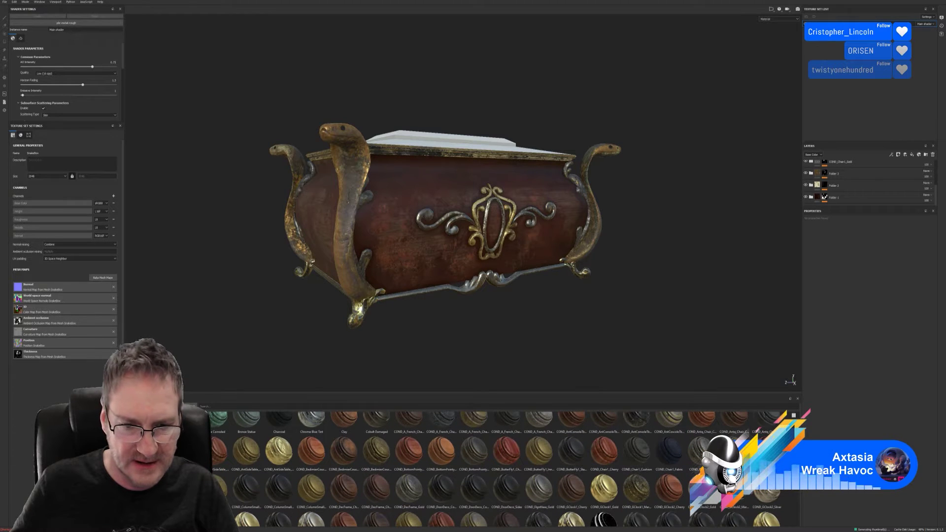
{"action": "scroll", "coordinate": [498, 468], "scroll_direction": "down", "scroll_amount": 1}
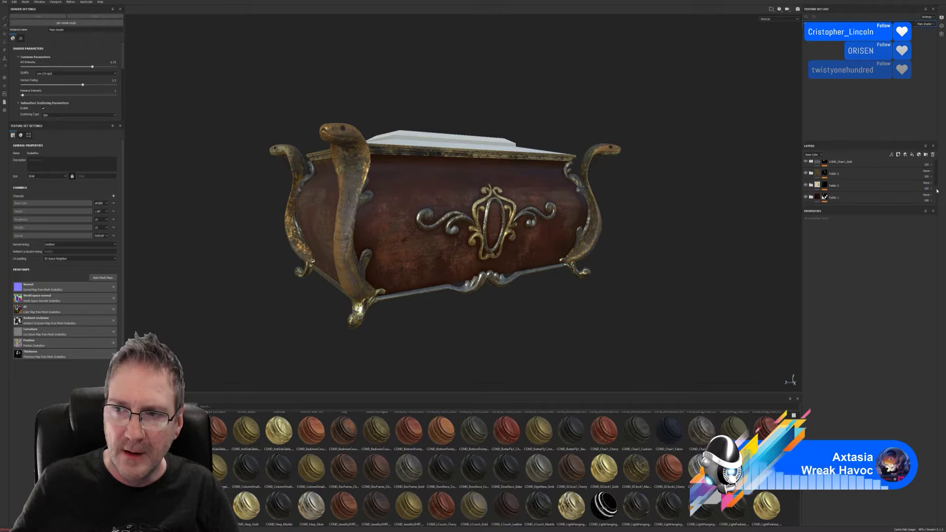
{"action": "scroll", "coordinate": [938, 190], "scroll_direction": "up", "scroll_amount": 10}
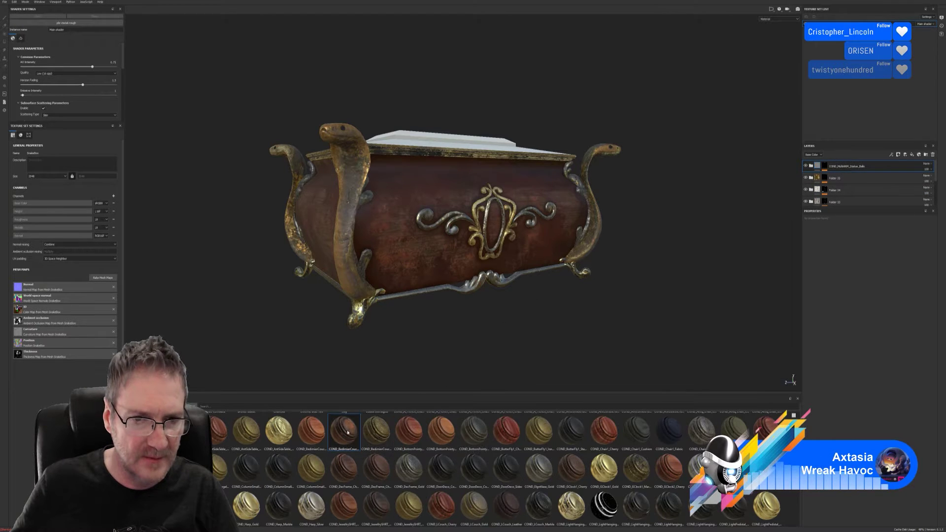
{"action": "left_click_drag", "start_coordinate": [348, 432], "coordinate": [400, 260]}
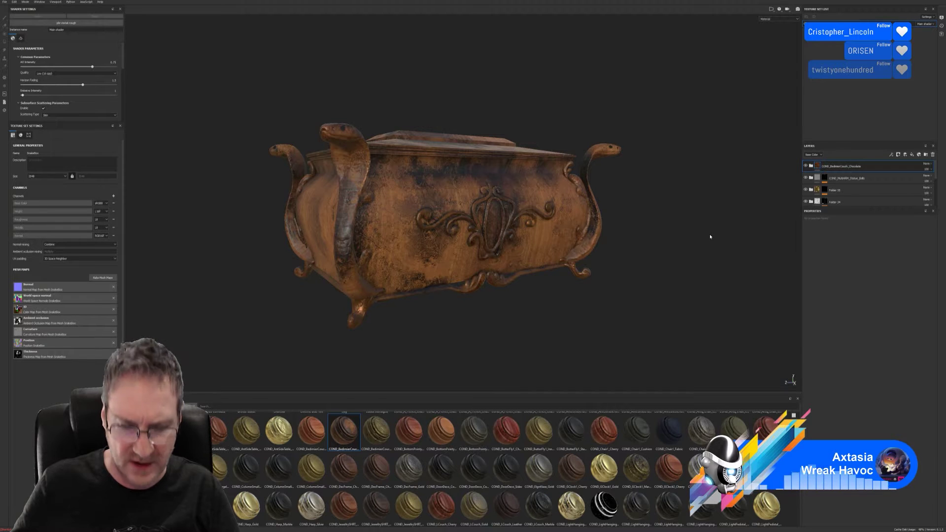
{"action": "key", "text": "ctrl+z"}
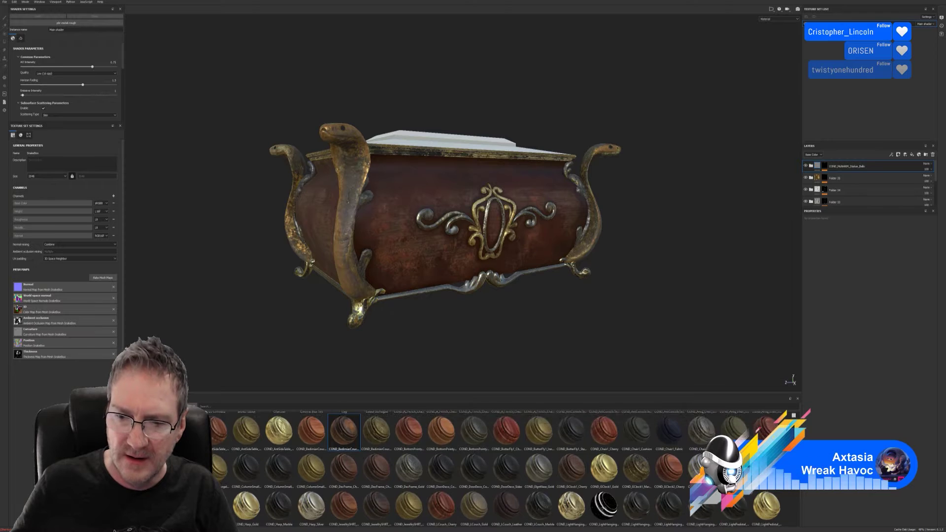
Try the dark brown COND_Jewelry and COND_MultiARM smart materials on the box, undoing each one.
{"action": "scroll", "coordinate": [493, 468], "scroll_direction": "down", "scroll_amount": 1}
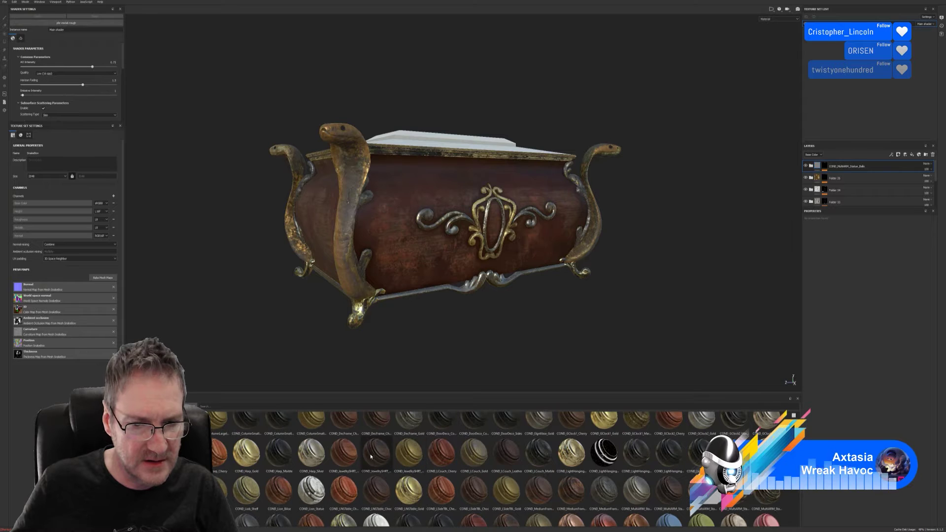
{"action": "left_click_drag", "start_coordinate": [440, 286], "coordinate": [422, 248]}
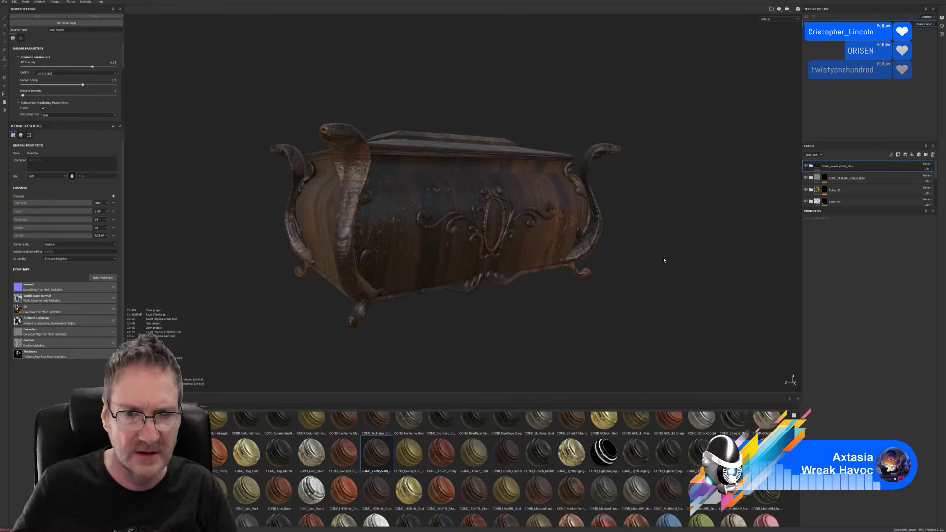
{"action": "key", "text": "ctrl+z"}
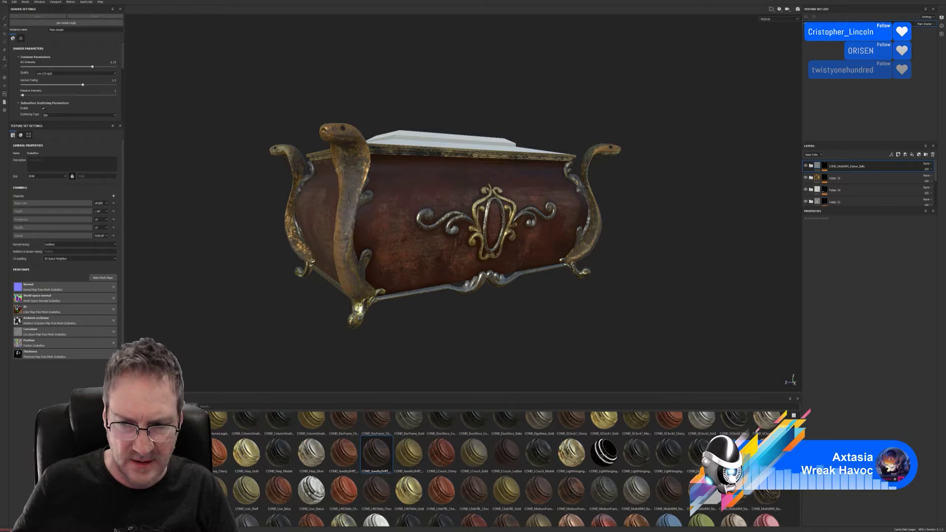
{"action": "left_click_drag", "start_coordinate": [669, 491], "coordinate": [442, 280]}
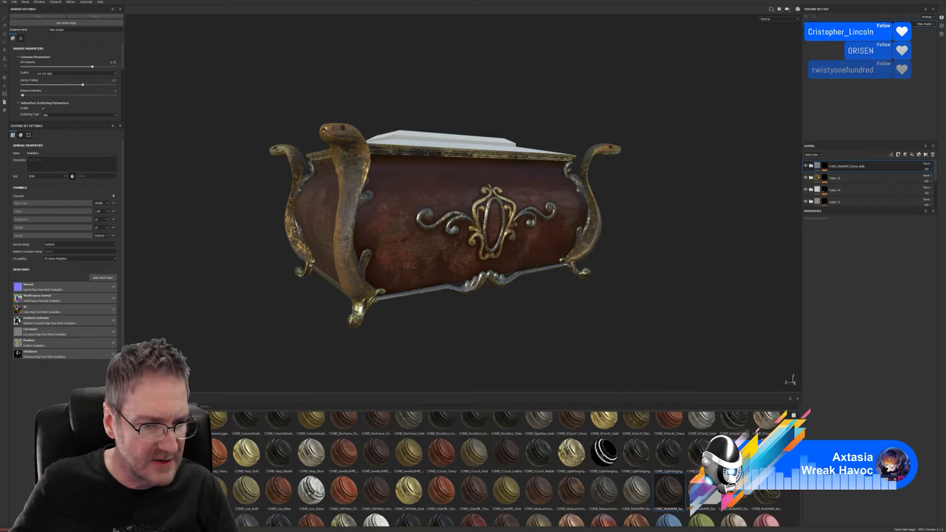
List the base materials in the asset library and look through them as far as the wood materials at the end.
{"action": "left_click", "coordinate": [141, 479]}
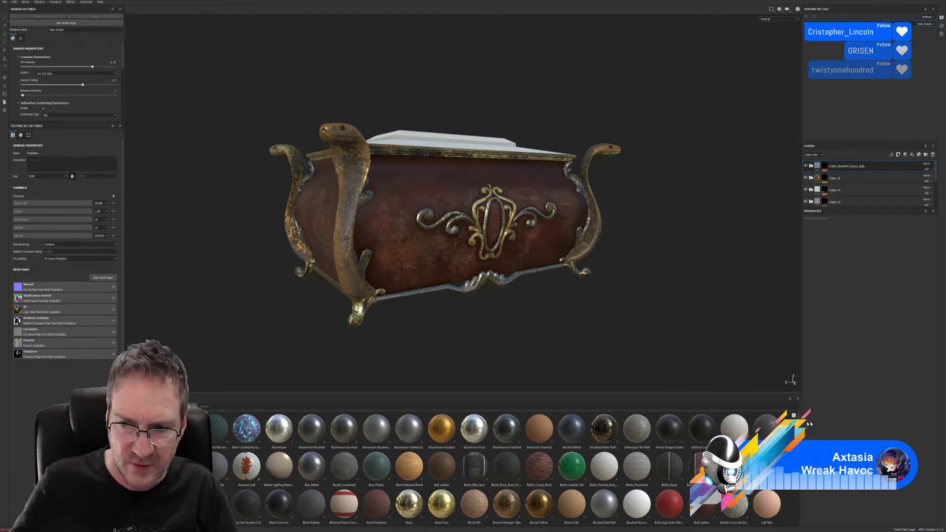
{"action": "left_click_drag", "start_coordinate": [794, 415], "coordinate": [787, 524]}
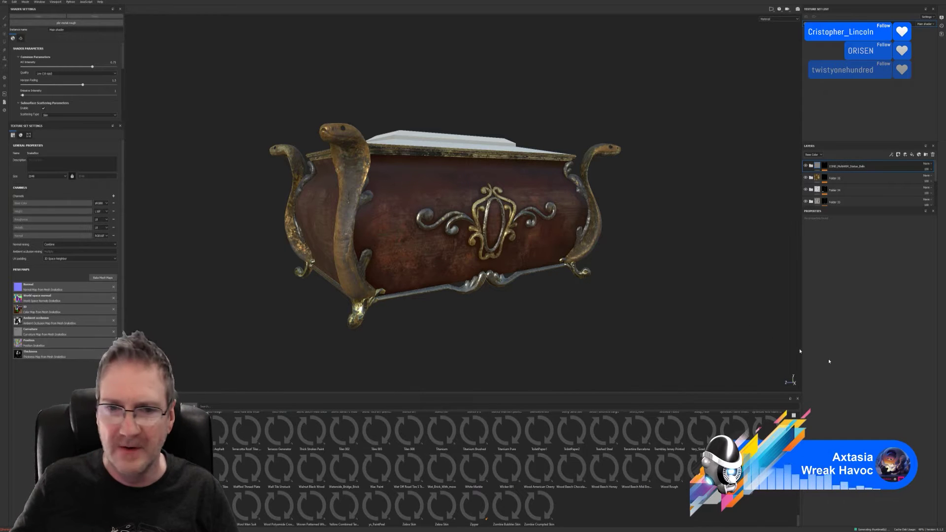
{"action": "scroll", "coordinate": [609, 493], "scroll_direction": "up", "scroll_amount": 5}
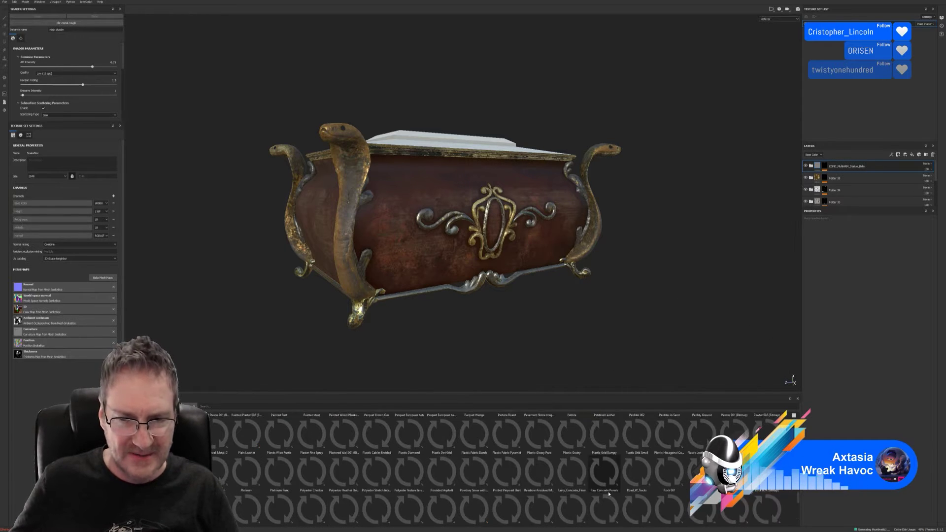
{"action": "scroll", "coordinate": [609, 490], "scroll_direction": "down", "scroll_amount": 3}
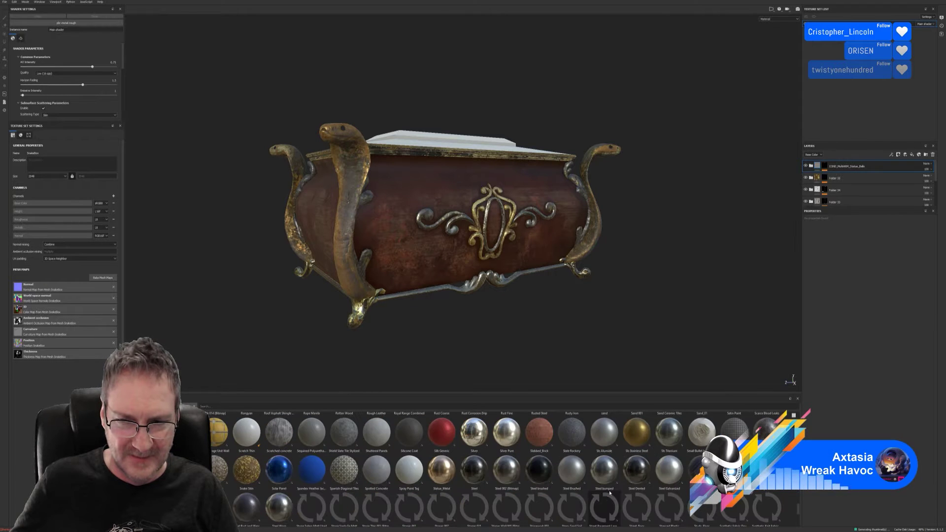
{"action": "scroll", "coordinate": [609, 493], "scroll_direction": "down", "scroll_amount": 3}
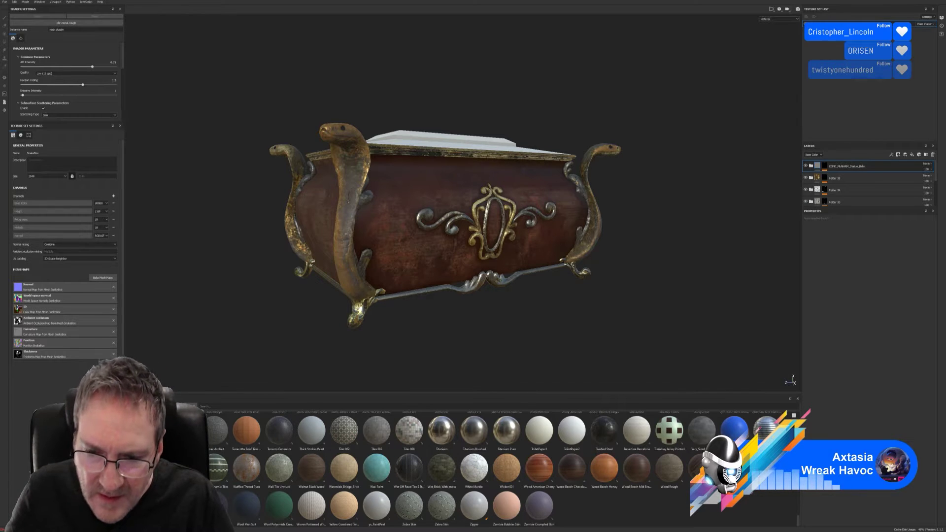
Try the Wood_Varnished_Dark material on the whole box with its height channel off and different UV scales, and delete the layer.
{"action": "left_click_drag", "start_coordinate": [702, 468], "coordinate": [405, 265]}
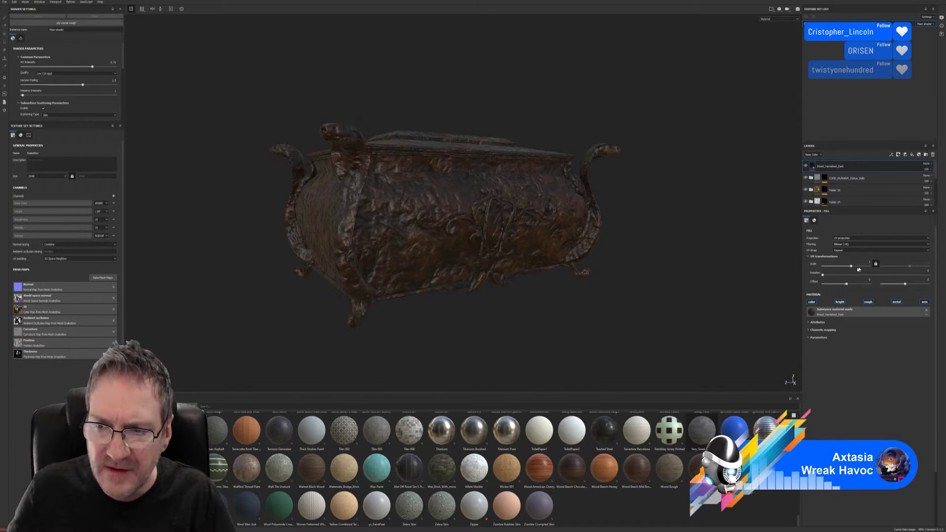
{"action": "left_click_drag", "start_coordinate": [849, 266], "coordinate": [855, 268]}
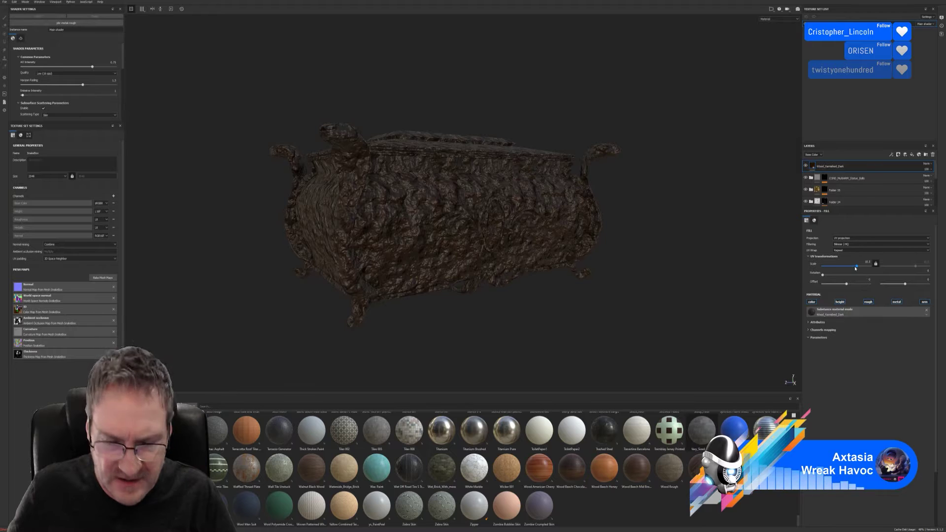
{"action": "left_click", "coordinate": [841, 302]}
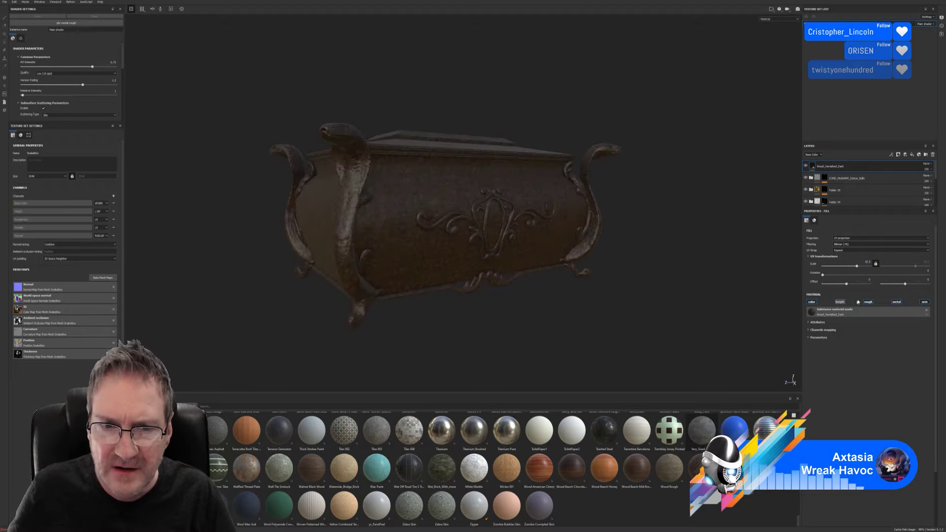
{"action": "left_click_drag", "start_coordinate": [857, 266], "coordinate": [853, 266]}
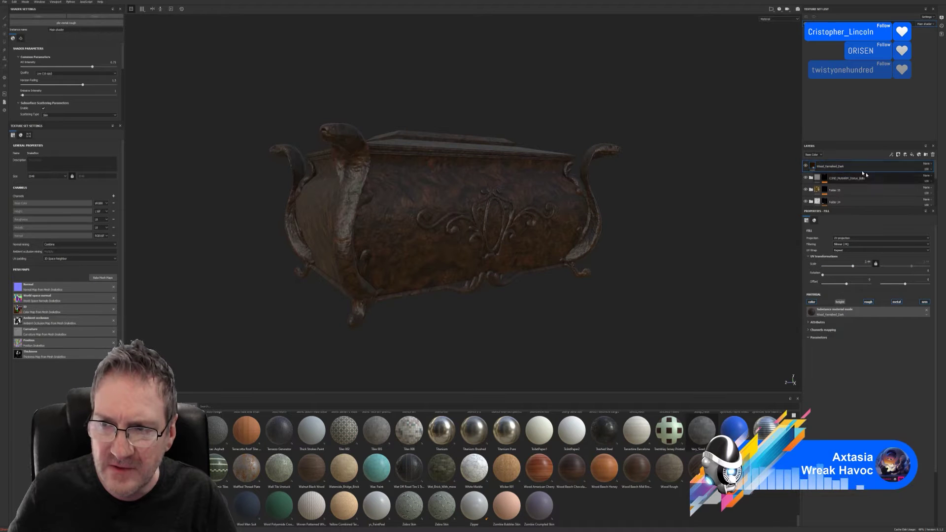
{"action": "key", "text": "Delete"}
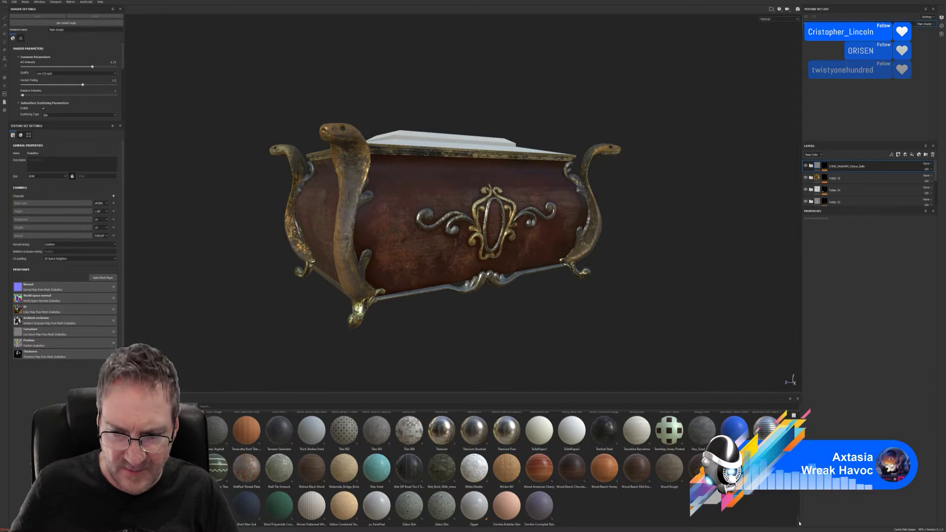
Fill the whole box with the Old Varnished Wood 001 (Bitmap) material and increase its UV scale.
{"action": "scroll", "coordinate": [802, 516], "scroll_direction": "up", "scroll_amount": 2}
{"action": "scroll", "coordinate": [803, 515], "scroll_direction": "up", "scroll_amount": 2}
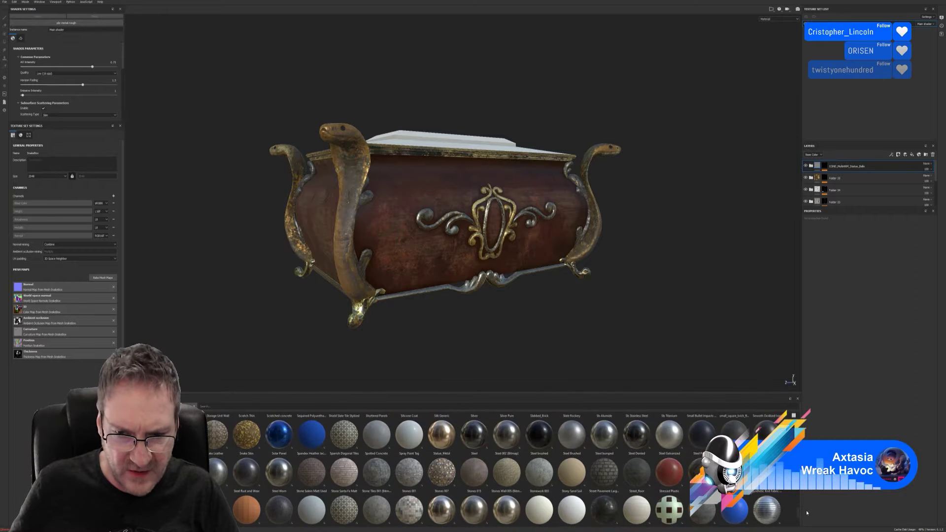
{"action": "scroll", "coordinate": [808, 509], "scroll_direction": "up", "scroll_amount": 2}
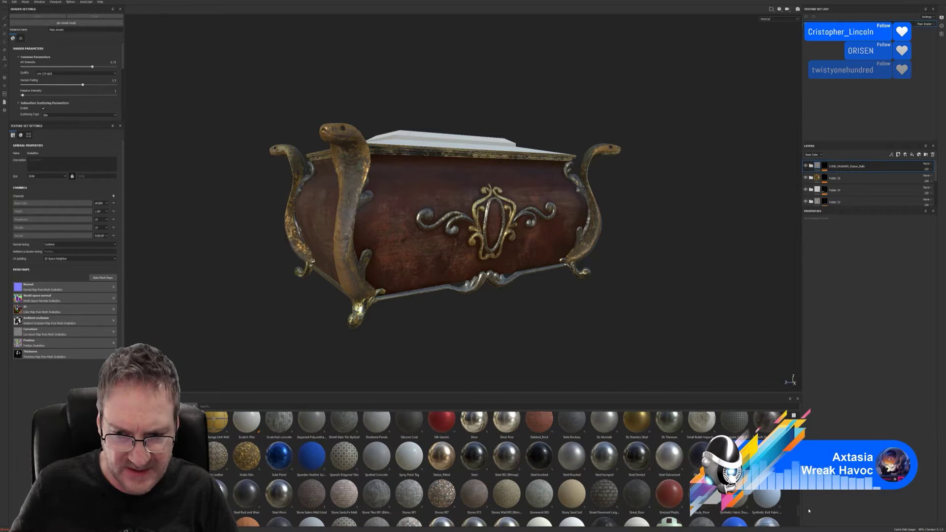
{"action": "scroll", "coordinate": [813, 507], "scroll_direction": "up", "scroll_amount": 2}
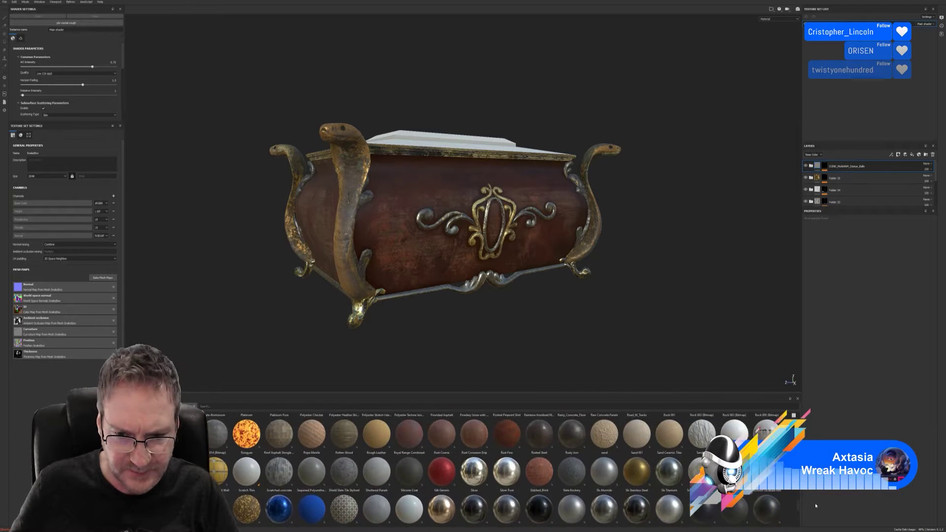
{"action": "scroll", "coordinate": [817, 504], "scroll_direction": "up", "scroll_amount": 3}
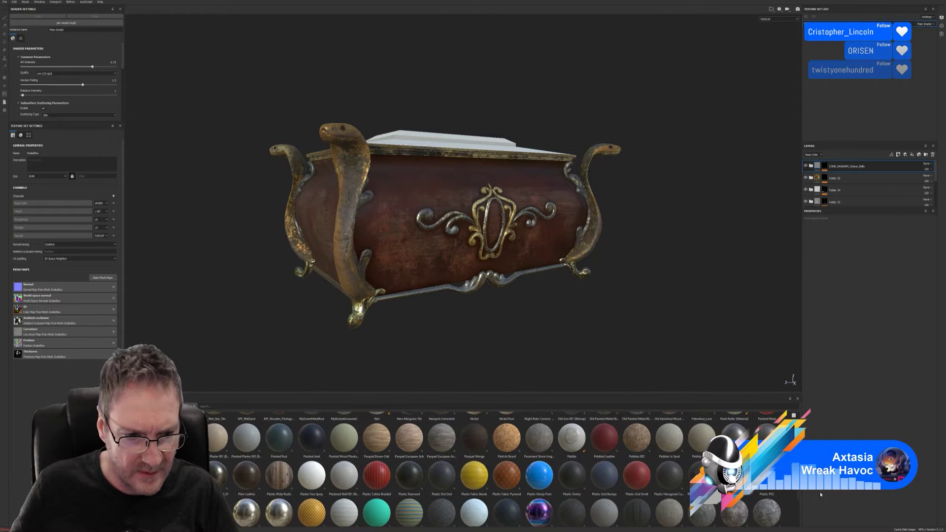
{"action": "scroll", "coordinate": [820, 492], "scroll_direction": "up", "scroll_amount": 1}
{"action": "scroll", "coordinate": [821, 492], "scroll_direction": "up", "scroll_amount": 2}
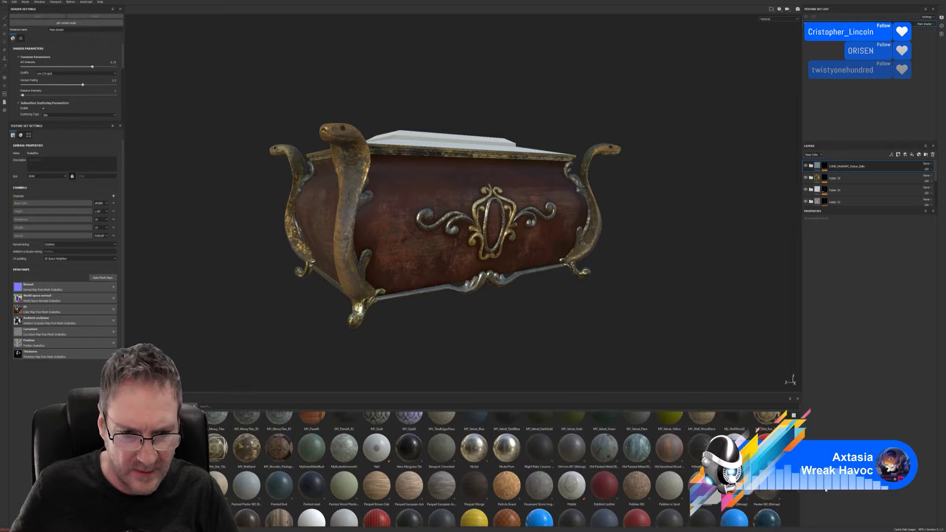
{"action": "left_click_drag", "start_coordinate": [666, 452], "coordinate": [409, 252]}
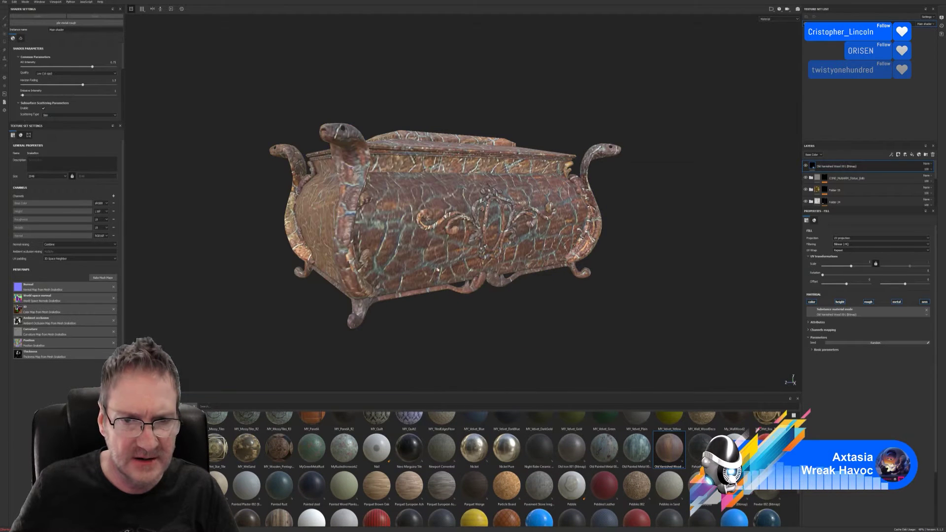
{"action": "left_click_drag", "start_coordinate": [853, 269], "coordinate": [855, 268]}
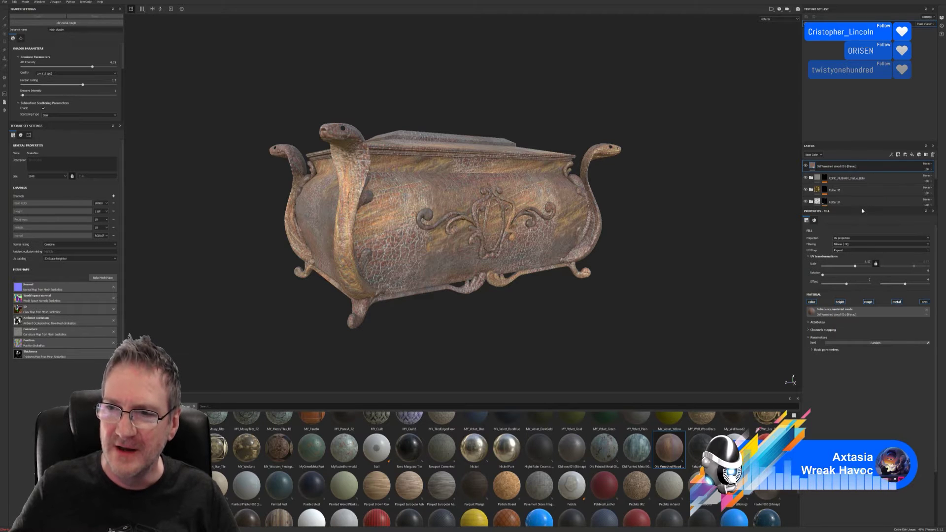
Enlarge the layer stack, place the Old Varnished Wood layer directly above Folder 1, and group the two in a new folder.
{"action": "left_click_drag", "start_coordinate": [865, 207], "coordinate": [874, 293]}
{"action": "double_click", "coordinate": [836, 168]}
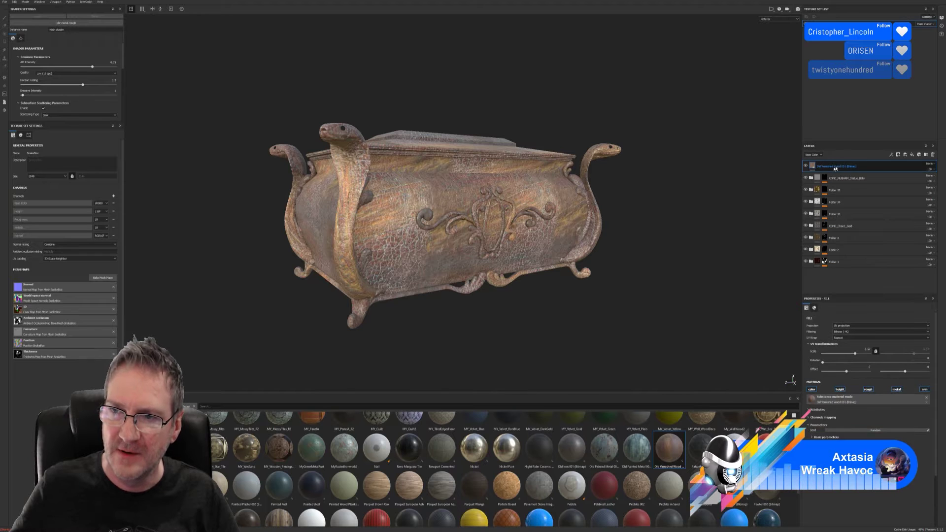
{"action": "left_click_drag", "start_coordinate": [836, 165], "coordinate": [842, 254]}
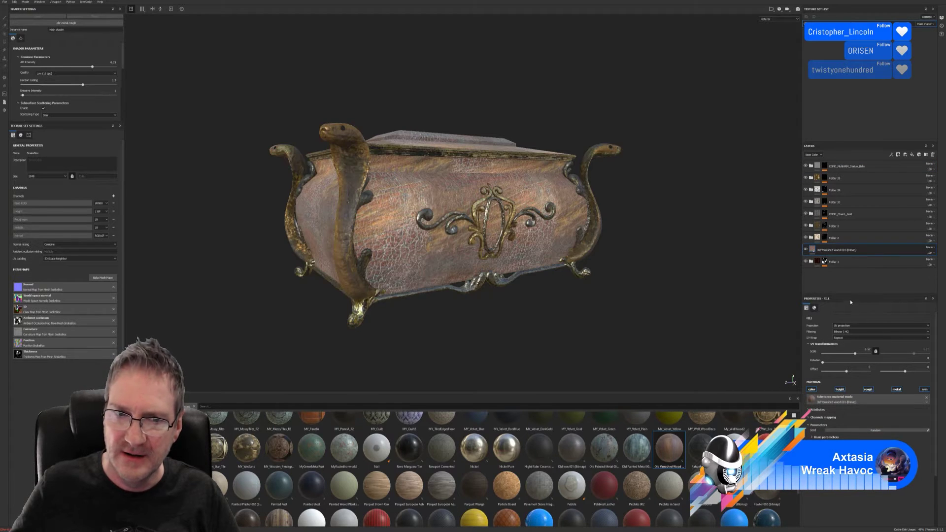
{"action": "left_click", "coordinate": [847, 266], "text": "ctrl"}
{"action": "right_click", "coordinate": [847, 261]}
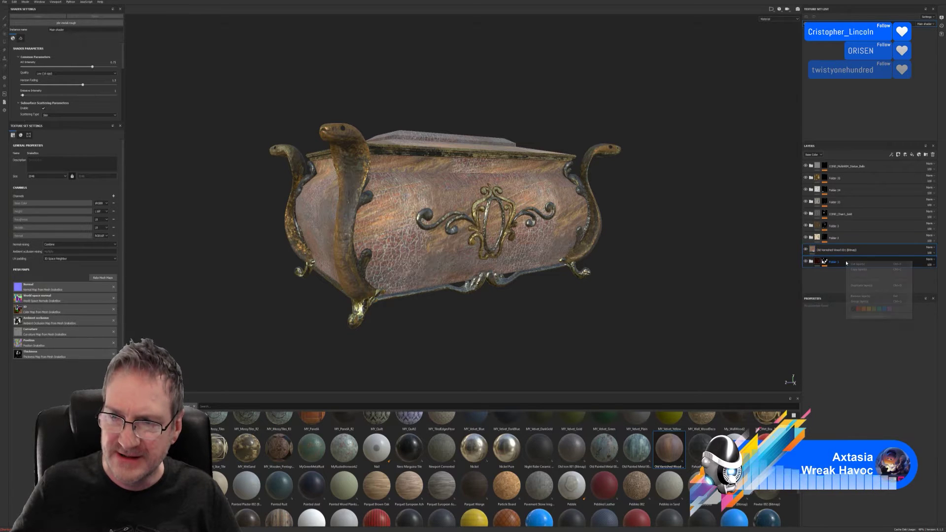
{"action": "left_click", "coordinate": [860, 302]}
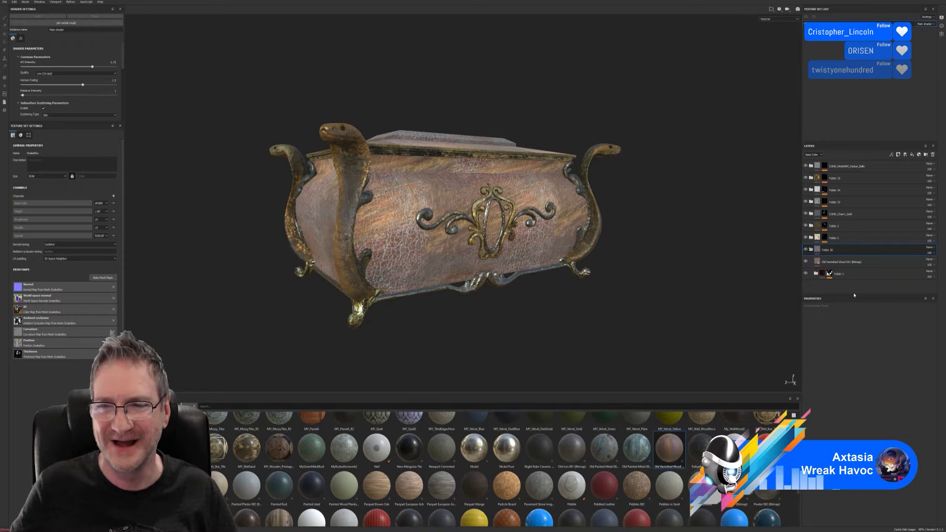
Mask the new folder with a color selection that picks the brown ID color of the box body.
{"action": "right_click", "coordinate": [859, 253]}
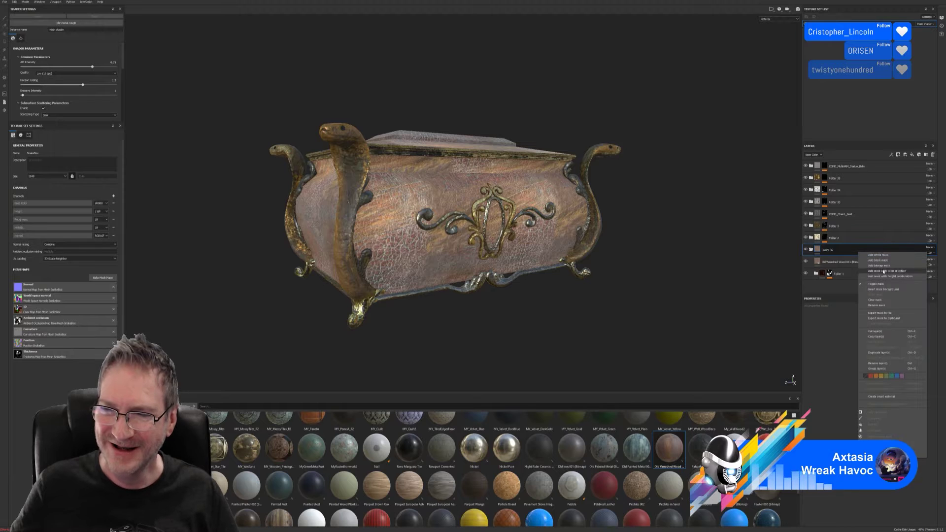
{"action": "left_click", "coordinate": [883, 271]}
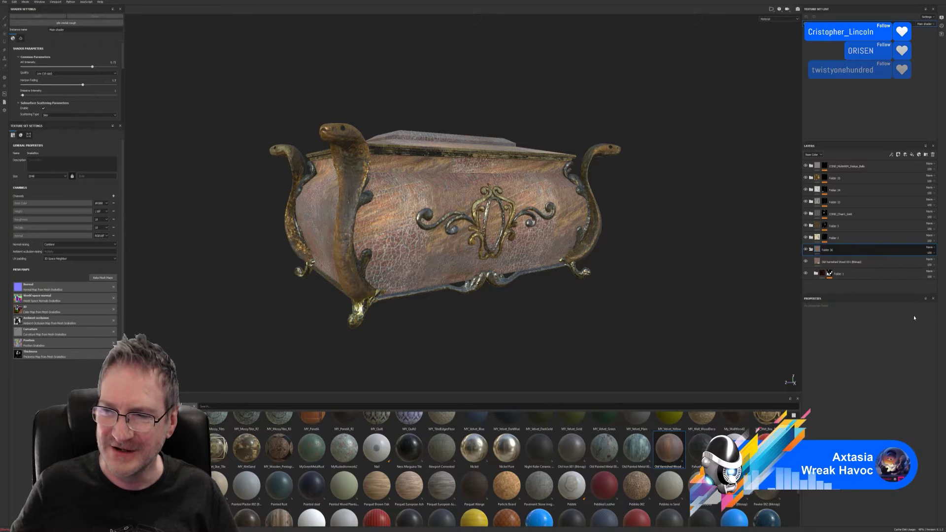
{"action": "left_click", "coordinate": [924, 359]}
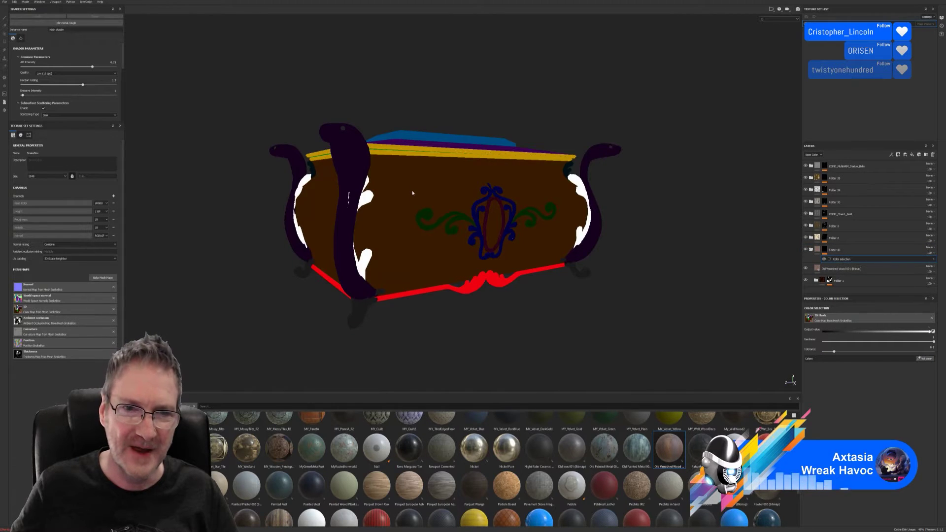
{"action": "left_click", "coordinate": [413, 191]}
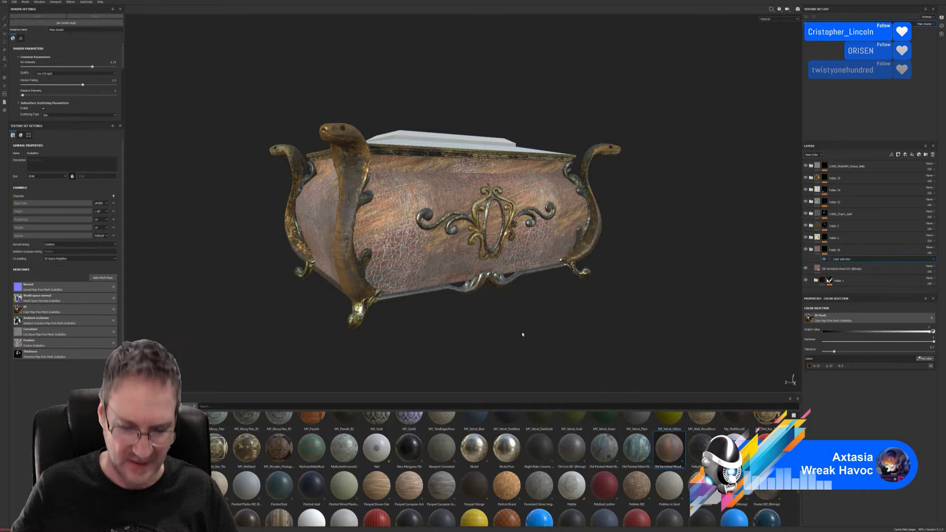
Set the blend mode of the Old Varnished Wood 001 (Bitmap) layer to Multiply.
{"action": "left_click_drag", "start_coordinate": [522, 321], "coordinate": [507, 328], "text": "alt"}
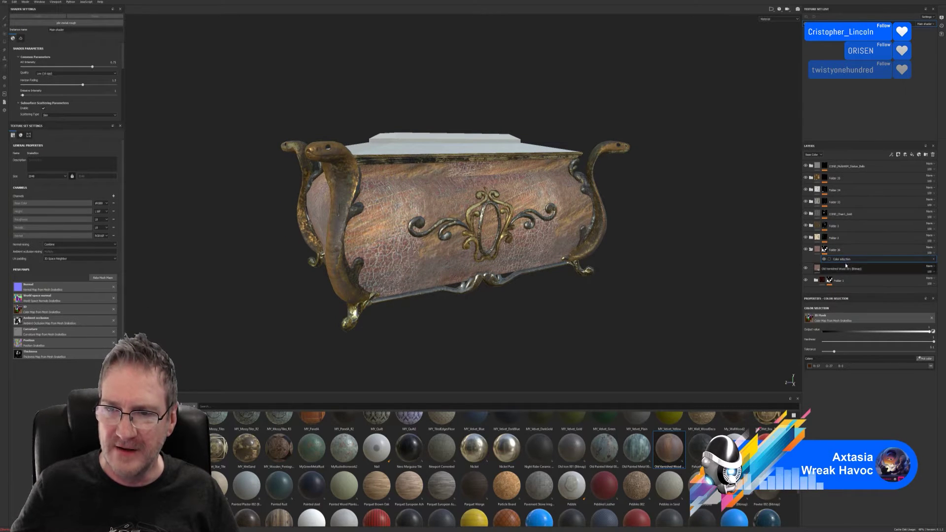
{"action": "left_click", "coordinate": [867, 269]}
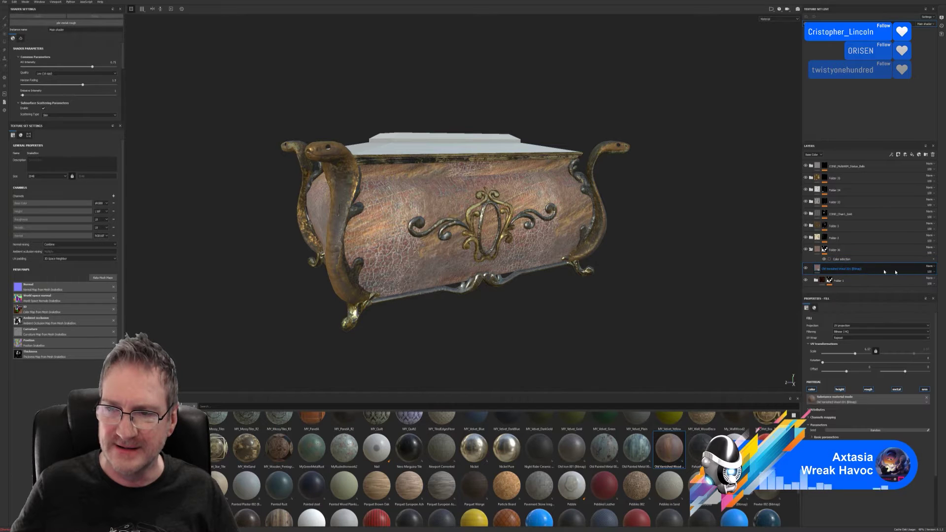
{"action": "left_click", "coordinate": [930, 267]}
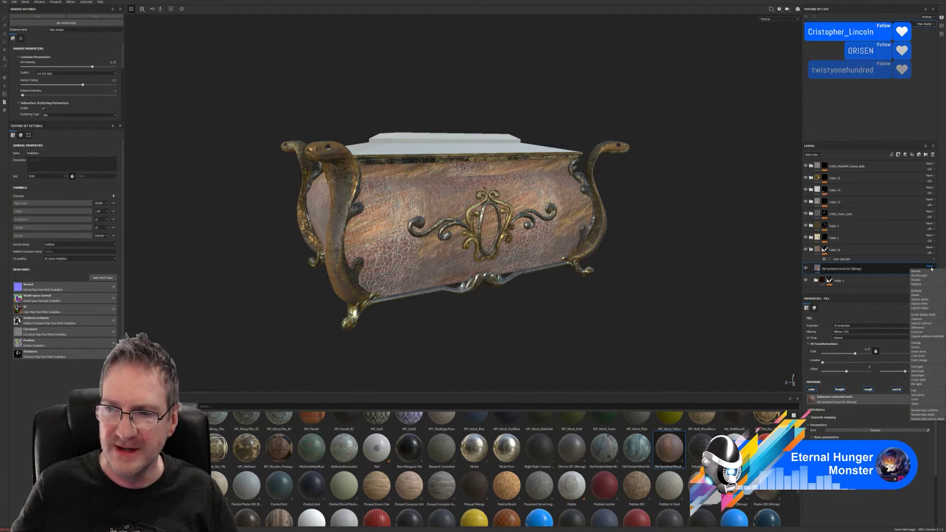
{"action": "left_click", "coordinate": [920, 290]}
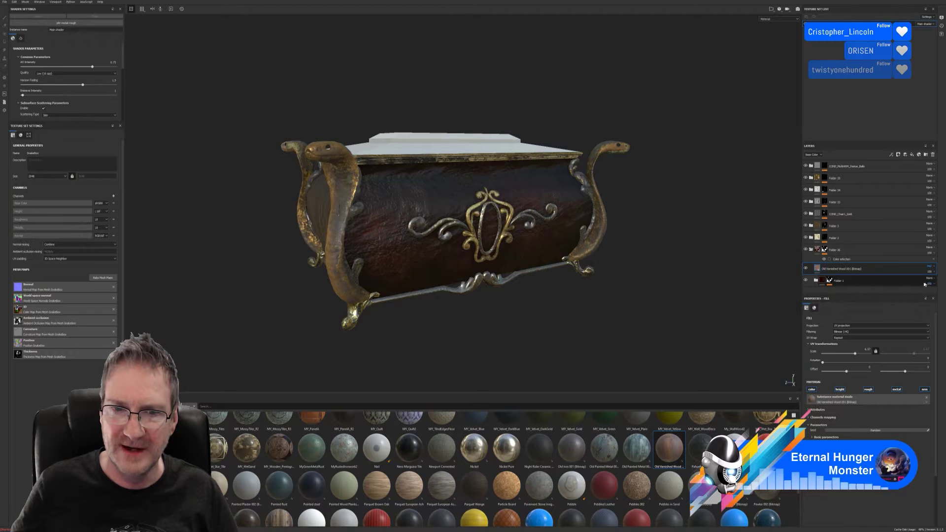
{"action": "left_click_drag", "start_coordinate": [629, 291], "coordinate": [643, 290], "text": "alt"}
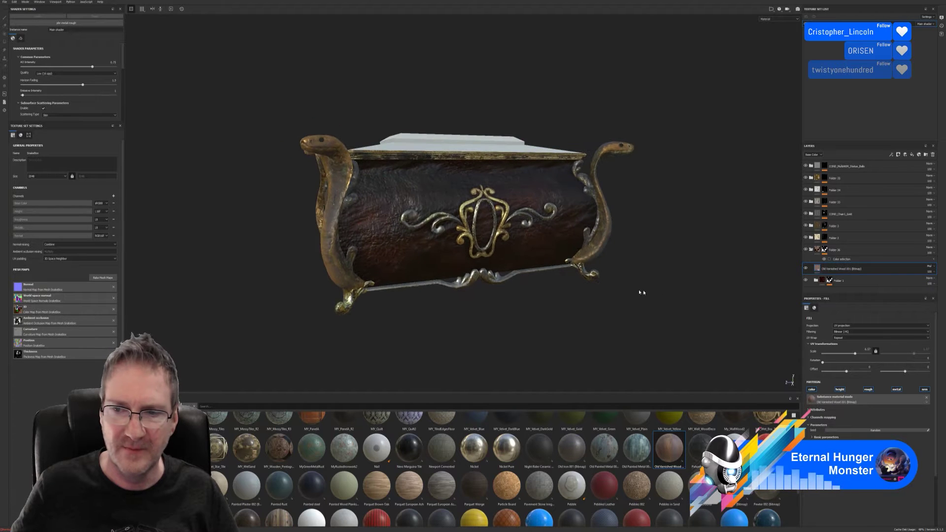
Cycle through further blend modes on the Old Varnished Wood layer and keep one that gives the body a dark reddish wood color.
{"action": "left_click", "coordinate": [930, 268]}
{"action": "left_click", "coordinate": [930, 267]}
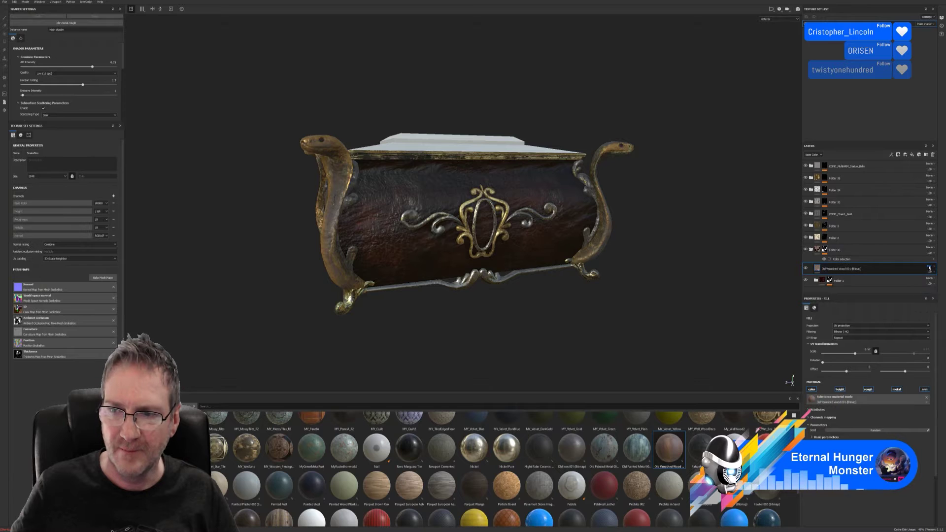
{"action": "scroll", "coordinate": [930, 269], "scroll_direction": "down", "scroll_amount": 2}
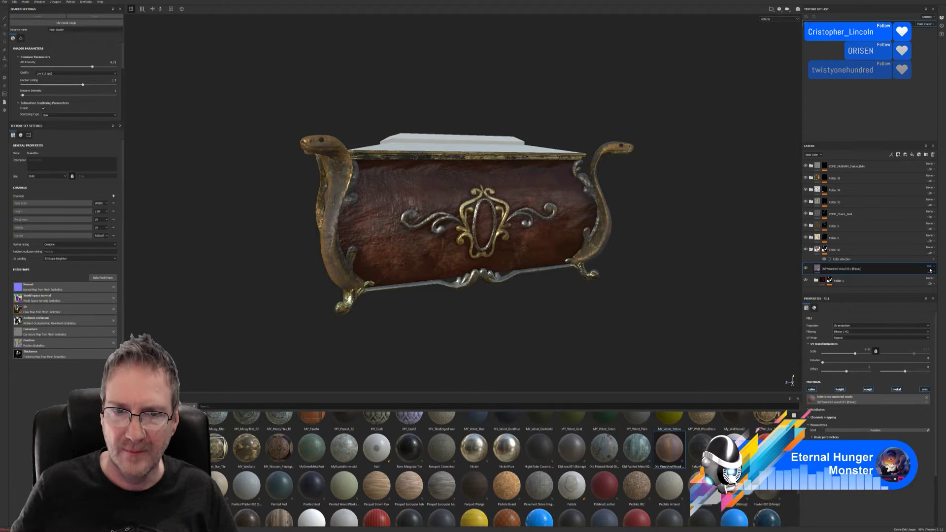
{"action": "scroll", "coordinate": [930, 269], "scroll_direction": "down", "scroll_amount": 1}
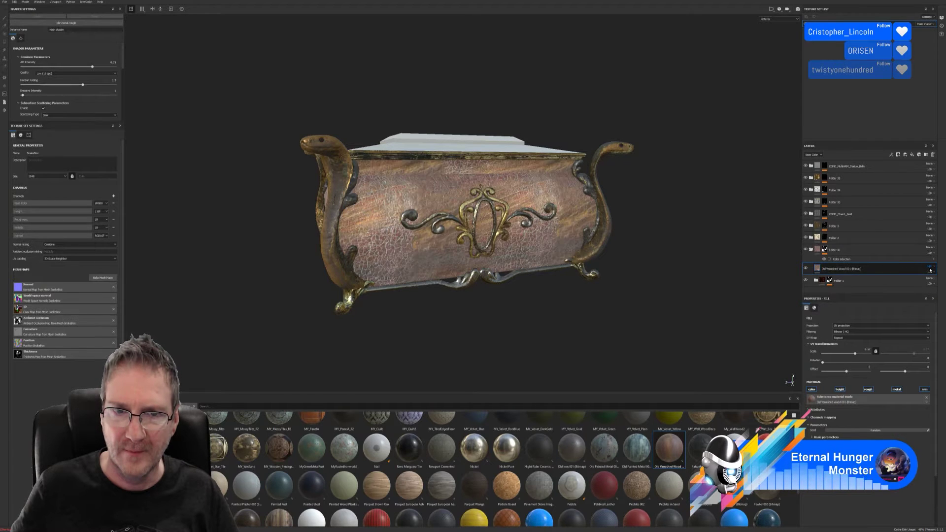
{"action": "scroll", "coordinate": [930, 269], "scroll_direction": "down", "scroll_amount": 1}
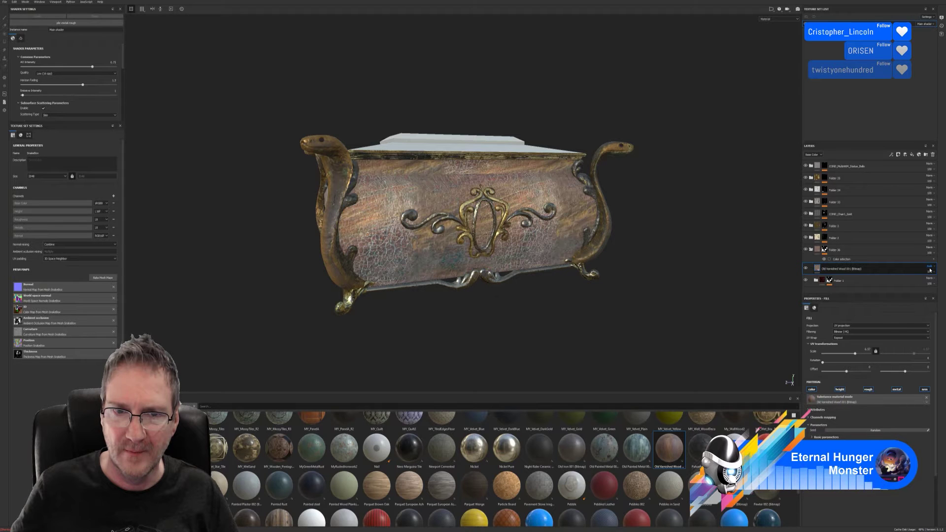
{"action": "scroll", "coordinate": [930, 270], "scroll_direction": "down", "scroll_amount": 2}
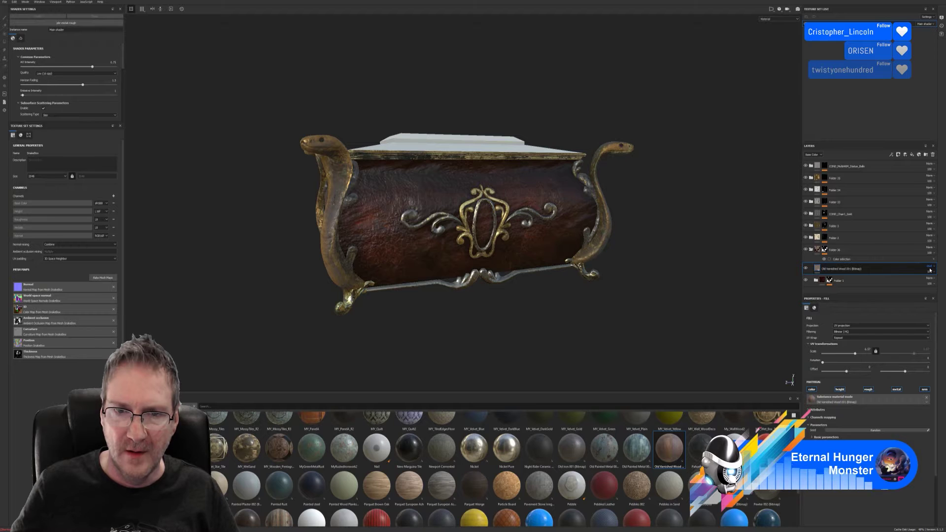
{"action": "left_click_drag", "start_coordinate": [482, 289], "coordinate": [456, 276], "text": "alt"}
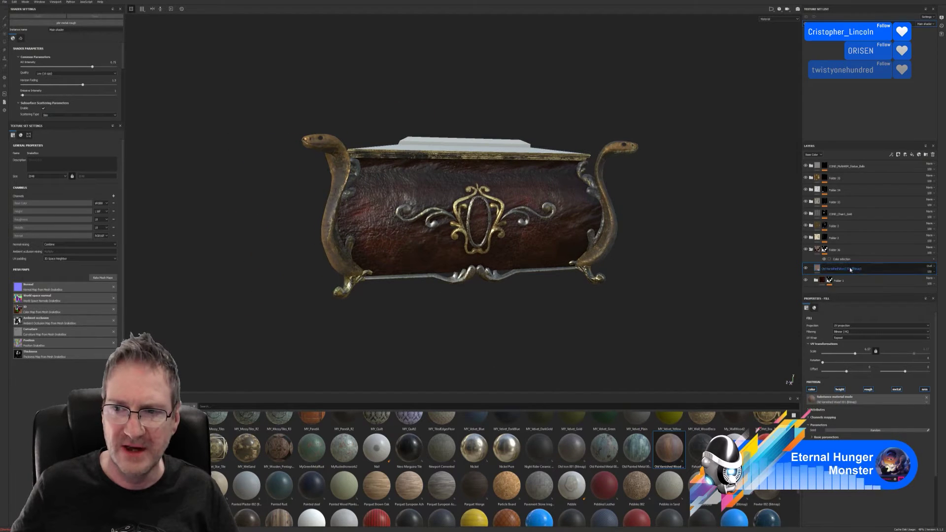
Hide and show the Old Varnished Wood layer repeatedly to compare the body with and without it.
{"action": "left_click", "coordinate": [806, 269]}
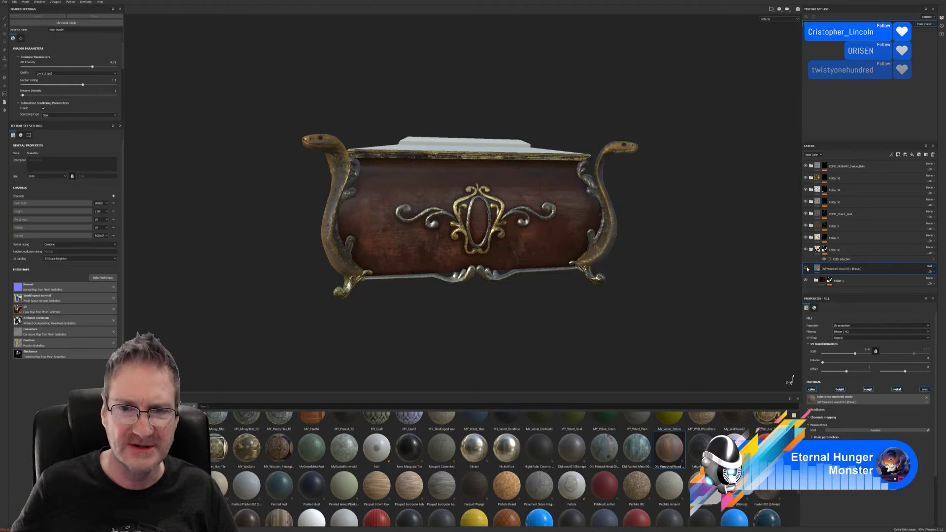
{"action": "left_click", "coordinate": [807, 268]}
{"action": "left_click", "coordinate": [807, 269]}
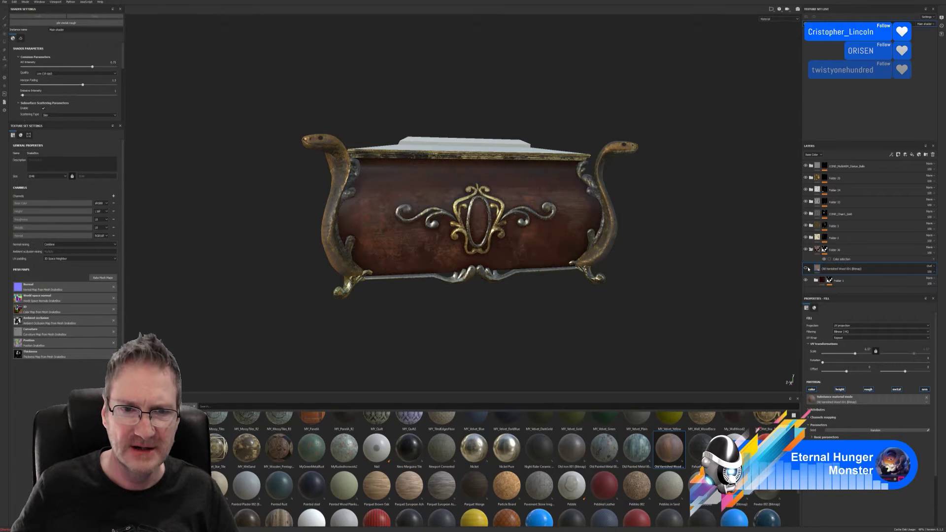
{"action": "left_click", "coordinate": [808, 269]}
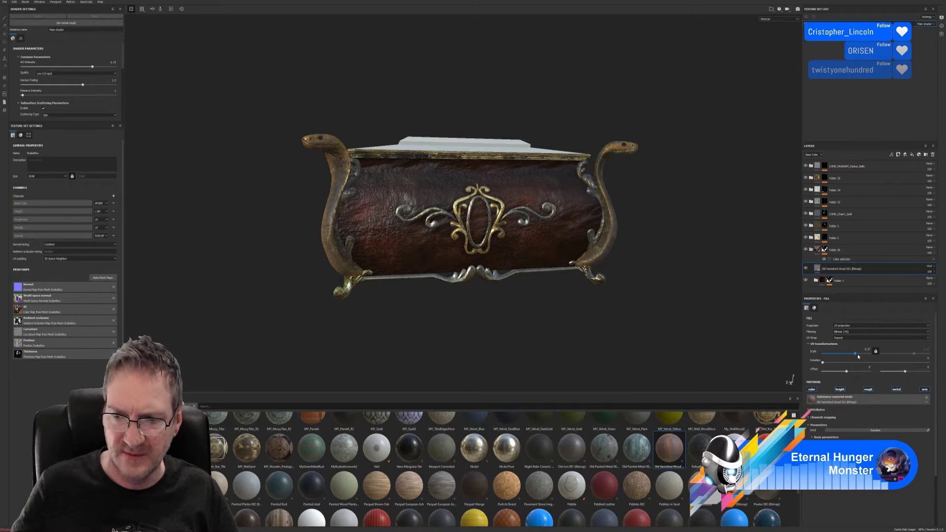
Turn off the height channel of the Old Varnished Wood layer and slightly lower its UV scale.
{"action": "left_click_drag", "start_coordinate": [856, 351], "coordinate": [856, 354]}
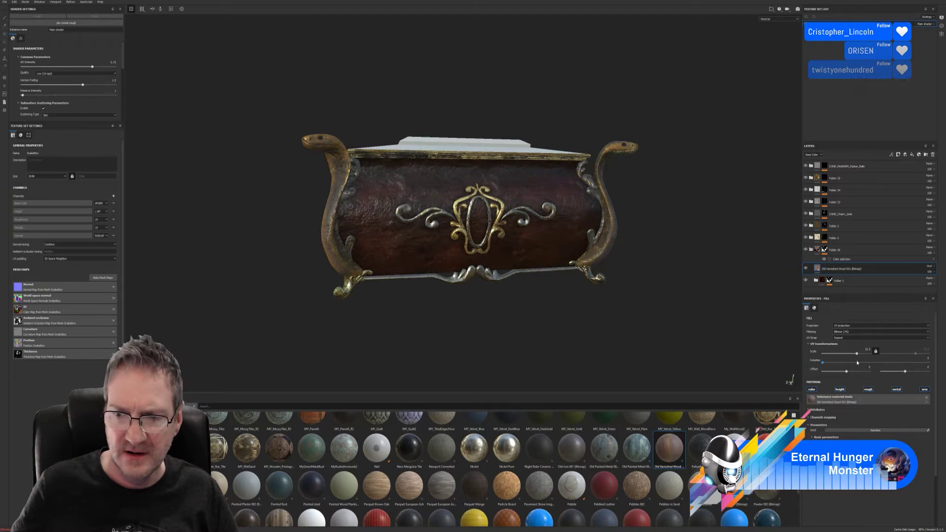
{"action": "left_click", "coordinate": [841, 390]}
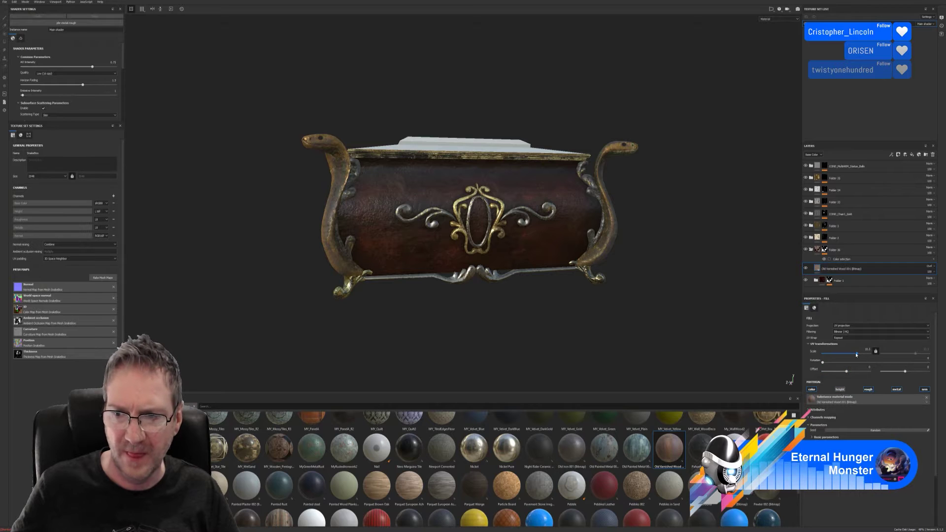
{"action": "left_click_drag", "start_coordinate": [858, 354], "coordinate": [853, 359]}
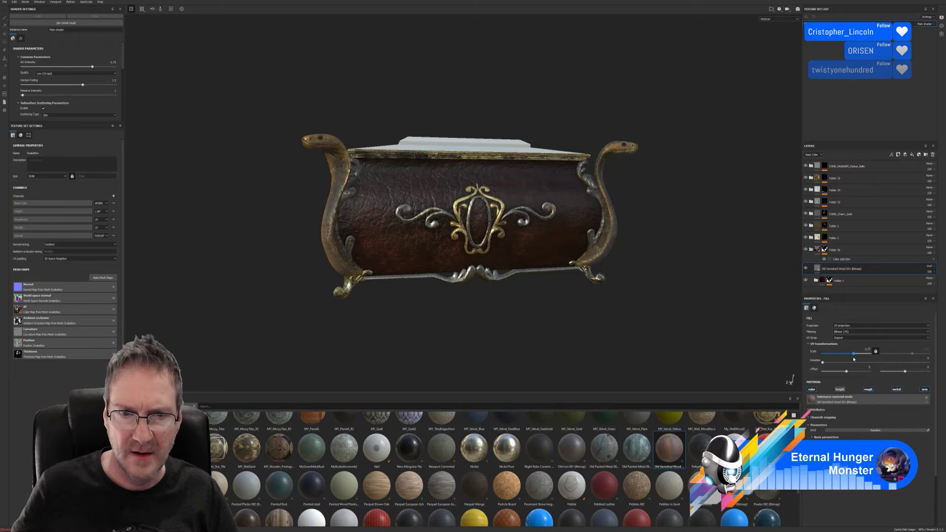
Examine the blended wood surface on the box body from several sides and close up.
{"action": "left_click_drag", "start_coordinate": [474, 328], "coordinate": [298, 279], "text": "alt"}
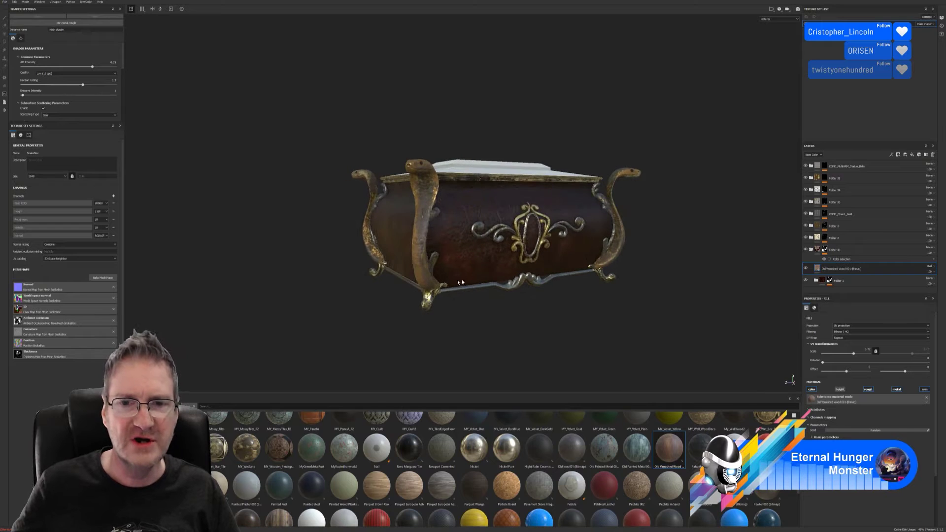
{"action": "left_click_drag", "start_coordinate": [461, 283], "coordinate": [444, 332], "text": "alt"}
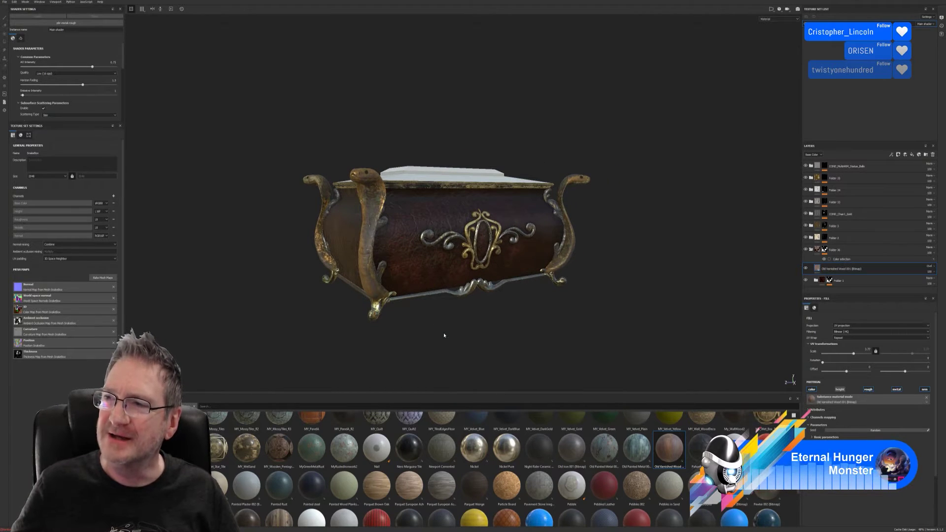
{"action": "left_click_drag", "start_coordinate": [459, 332], "coordinate": [429, 250], "text": "alt"}
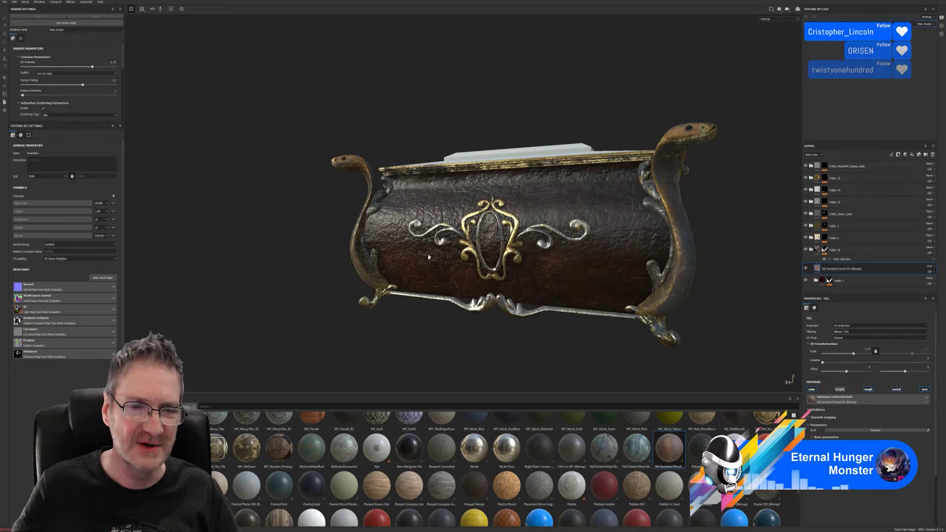
{"action": "scroll", "coordinate": [428, 257], "scroll_direction": "up", "scroll_amount": 3}
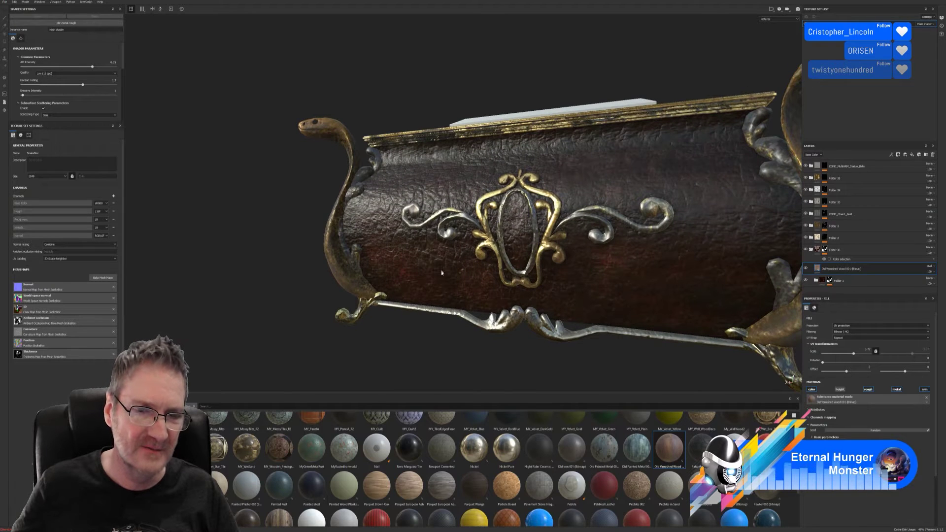
{"action": "left_click_drag", "start_coordinate": [450, 277], "coordinate": [610, 339], "text": "alt"}
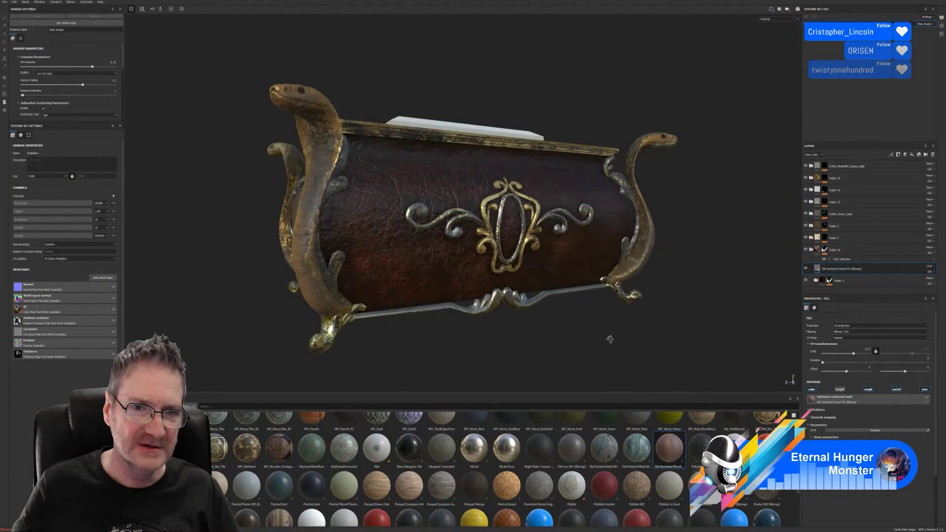
{"action": "right_click_drag", "start_coordinate": [553, 328], "coordinate": [419, 316], "text": "alt"}
{"action": "left_click_drag", "start_coordinate": [421, 315], "coordinate": [463, 293], "text": "alt"}
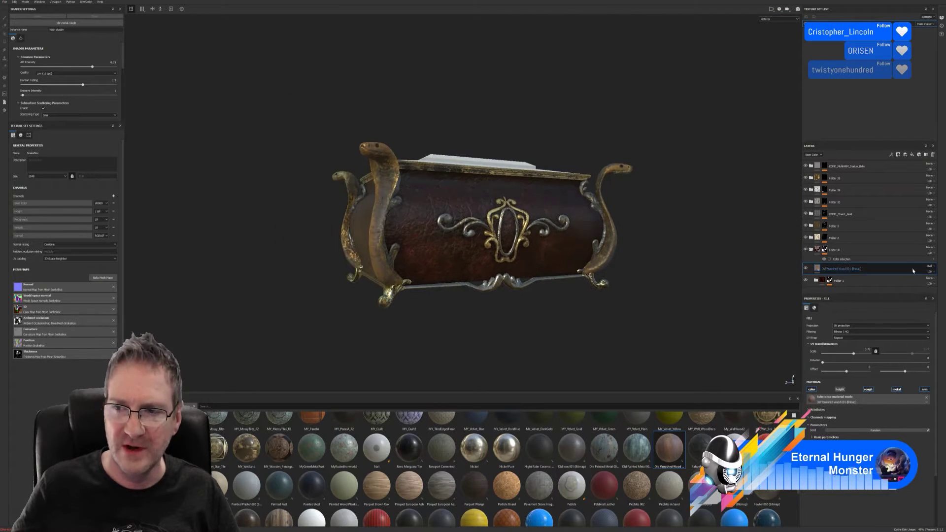
Lower the Base Color opacity of the Old Varnished Wood layer.
{"action": "left_click", "coordinate": [934, 274]}
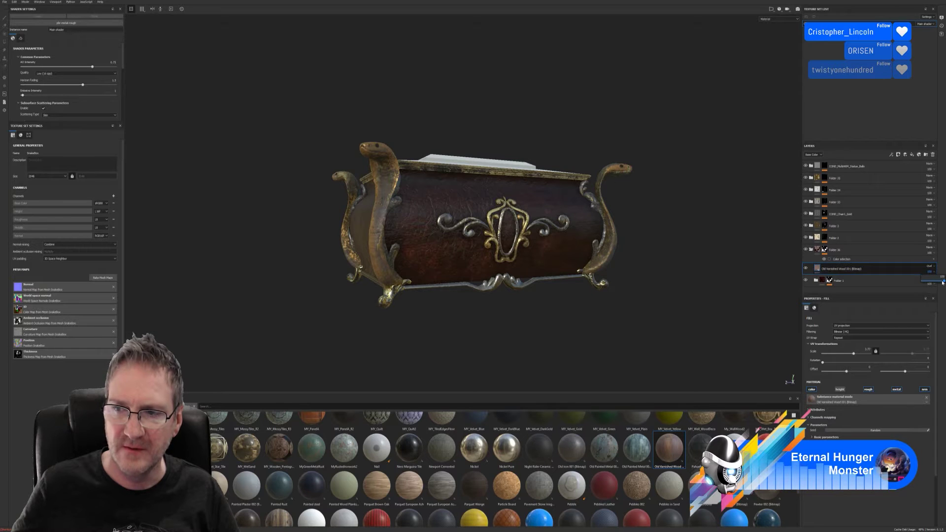
{"action": "left_click_drag", "start_coordinate": [945, 282], "coordinate": [909, 286]}
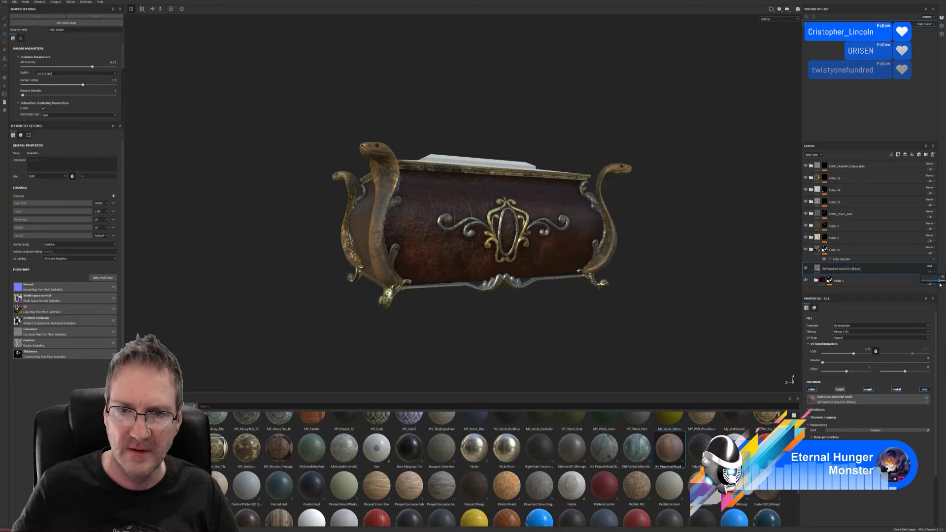
{"action": "mouse_move", "coordinate": [565, 314]}
{"action": "left_mouse_down", "text": "alt"}
{"action": "mouse_move", "coordinate": [488, 325]}
{"action": "mouse_move", "coordinate": [394, 303]}
{"action": "mouse_move", "coordinate": [407, 271]}
{"action": "mouse_move", "coordinate": [469, 317]}
{"action": "mouse_move", "coordinate": [566, 323]}
{"action": "mouse_move", "coordinate": [547, 311]}
{"action": "left_mouse_up", "text": "alt"}
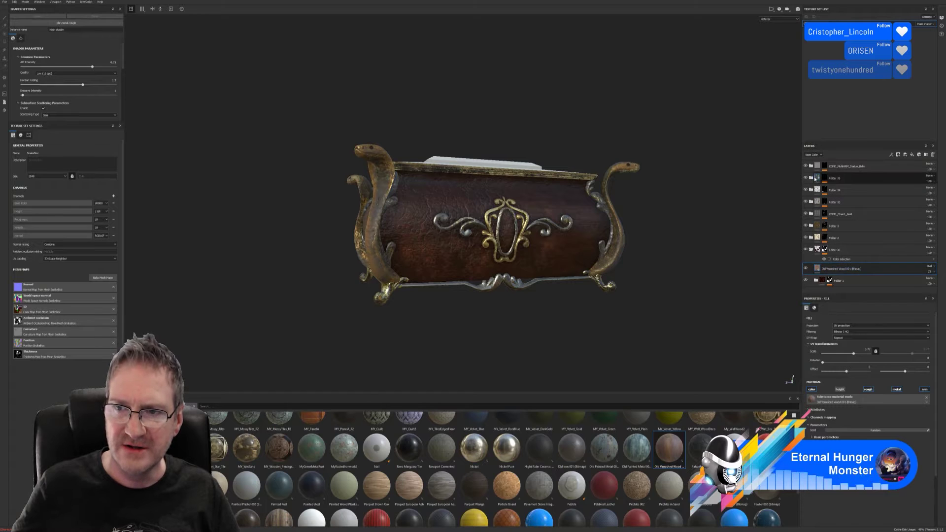
Switch the layer stack to the Normal channel and lower the Old Varnished Wood layer's opacity there to soften the surface relief.
{"action": "left_click", "coordinate": [815, 155]}
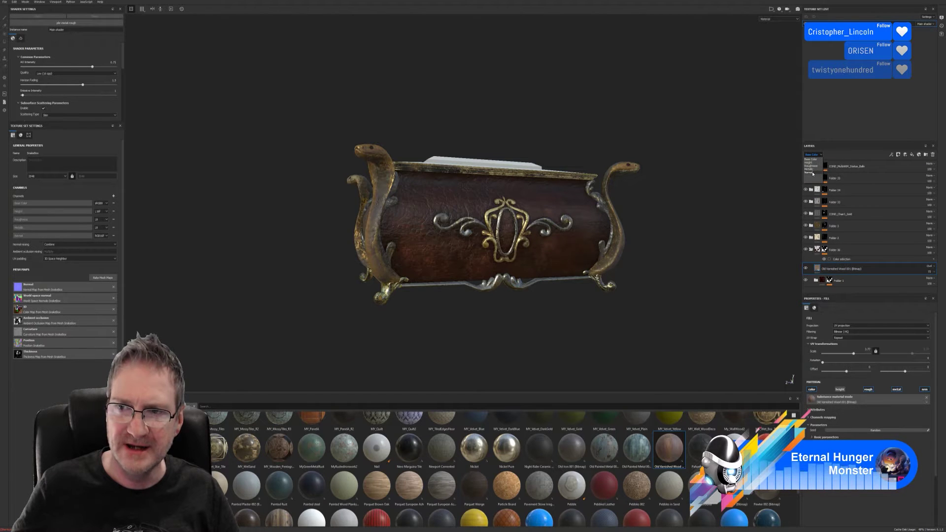
{"action": "left_click", "coordinate": [887, 277]}
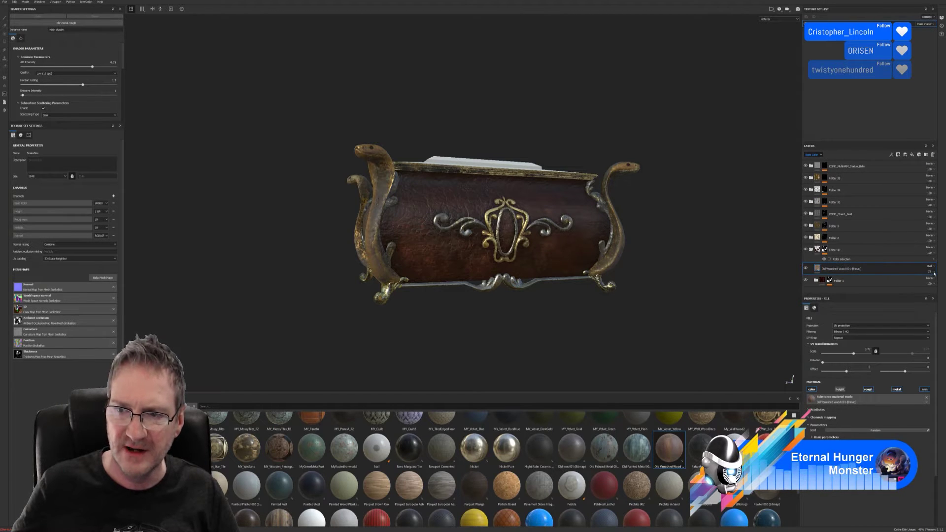
{"action": "key", "text": "n"}
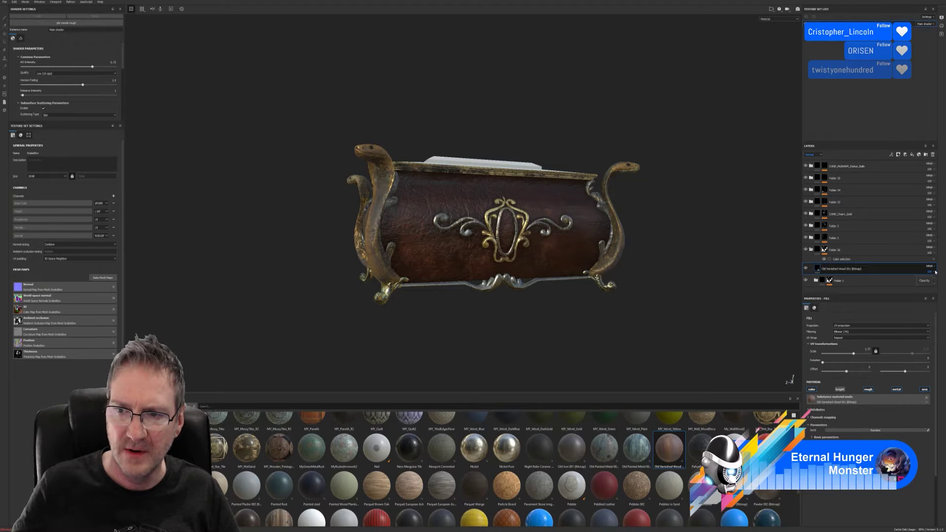
{"action": "double_click", "coordinate": [890, 271]}
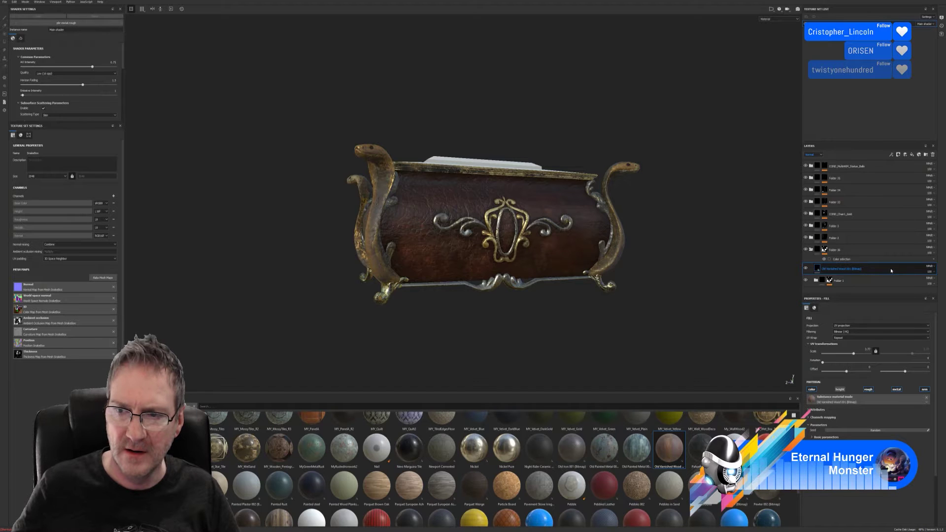
{"action": "left_click", "coordinate": [904, 275]}
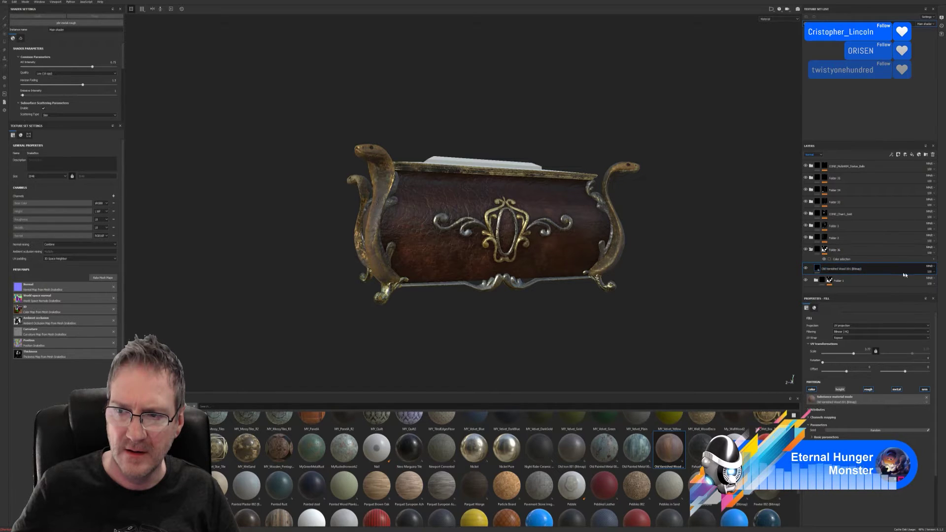
{"action": "left_click", "coordinate": [930, 272]}
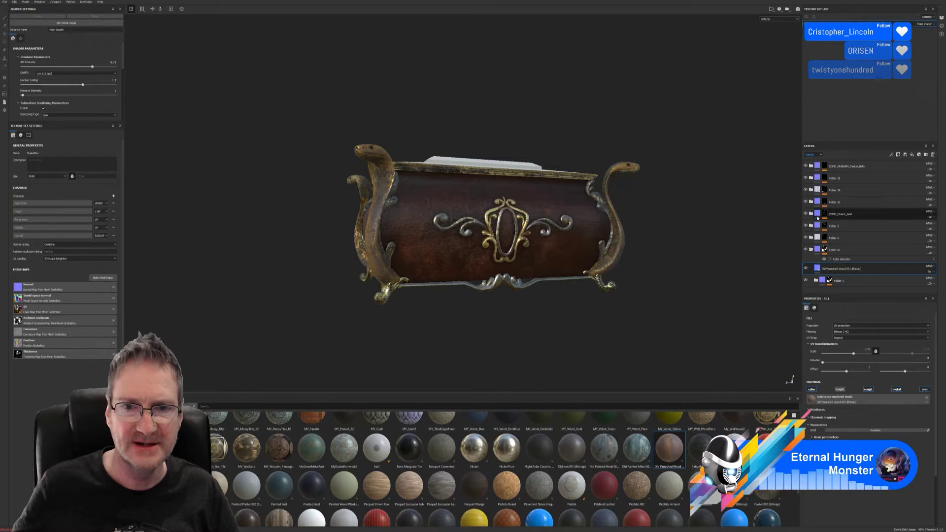
{"action": "left_click_drag", "start_coordinate": [544, 347], "coordinate": [567, 308], "text": "alt"}
{"action": "left_click_drag", "start_coordinate": [488, 327], "coordinate": [549, 296], "text": "alt"}
Return the layer stack to the Base Color channel and check the front of the box.
{"action": "left_click", "coordinate": [818, 156]}
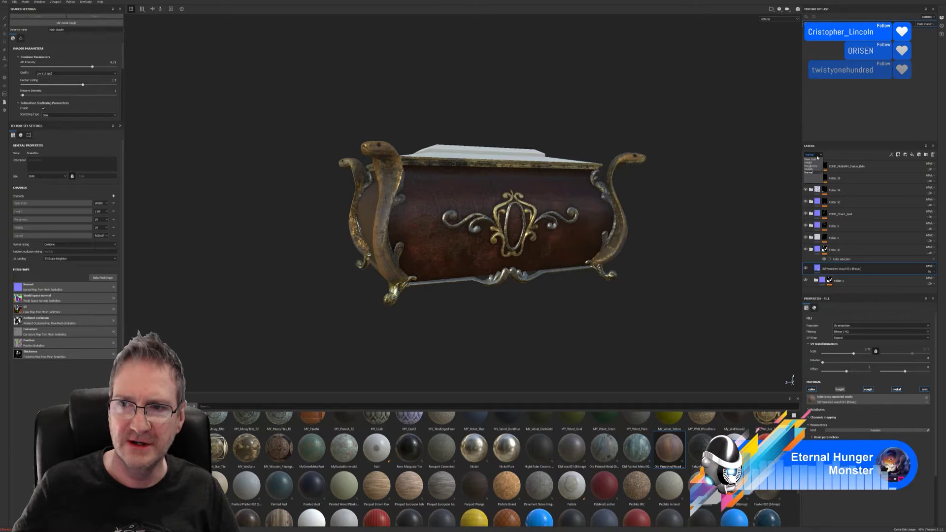
{"action": "left_click", "coordinate": [814, 161]}
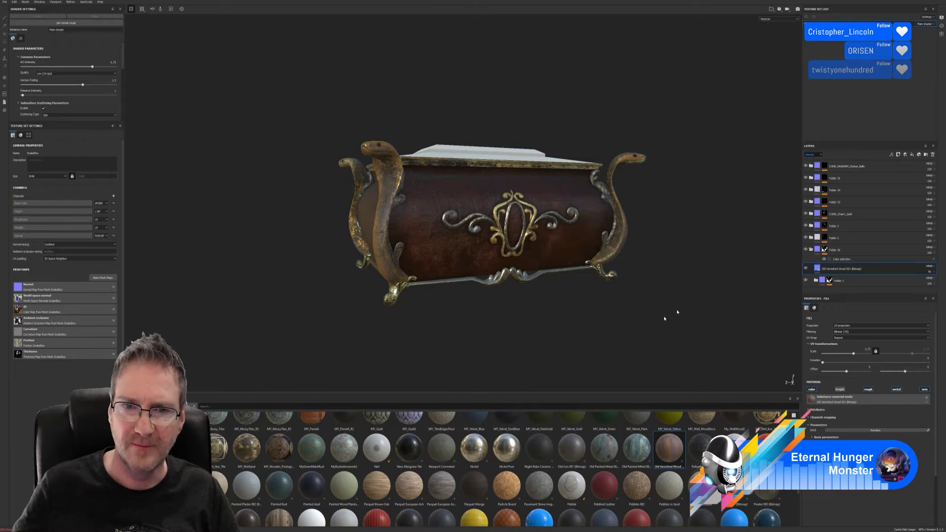
{"action": "left_click_drag", "start_coordinate": [546, 312], "coordinate": [601, 299], "text": "alt"}
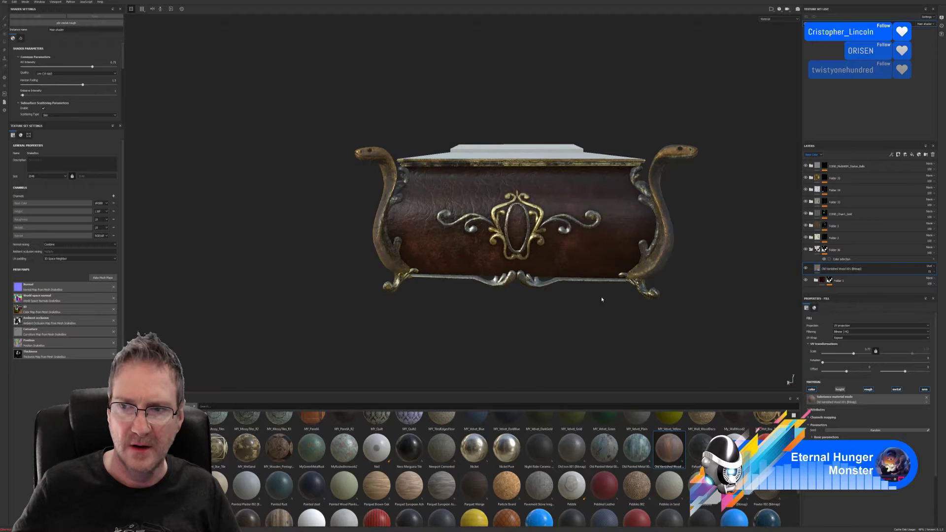
View the box from its front corner and save the project.
{"action": "left_click_drag", "start_coordinate": [531, 308], "coordinate": [571, 296], "text": "alt"}
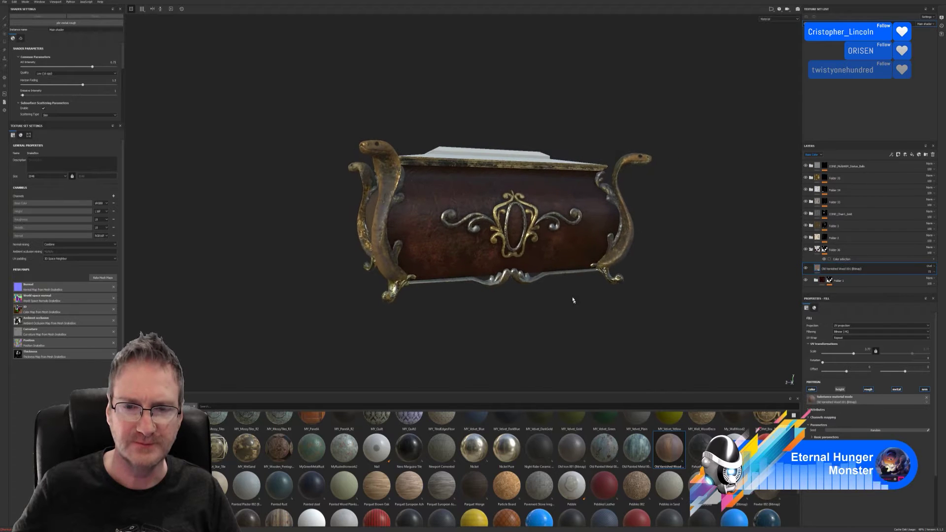
{"action": "middle_click_drag", "start_coordinate": [570, 296], "coordinate": [576, 304], "text": "alt"}
{"action": "left_click_drag", "start_coordinate": [577, 303], "coordinate": [529, 270], "text": "alt"}
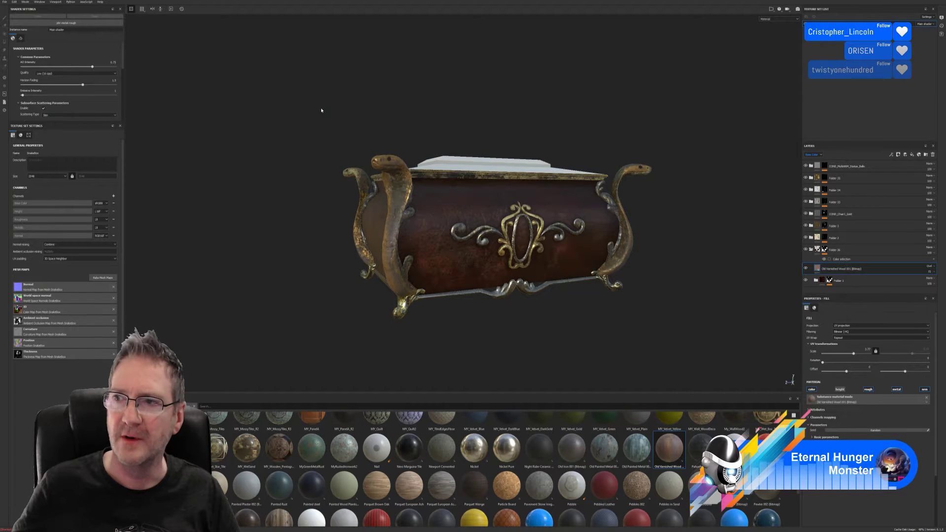
{"action": "left_click", "coordinate": [4, 2]}
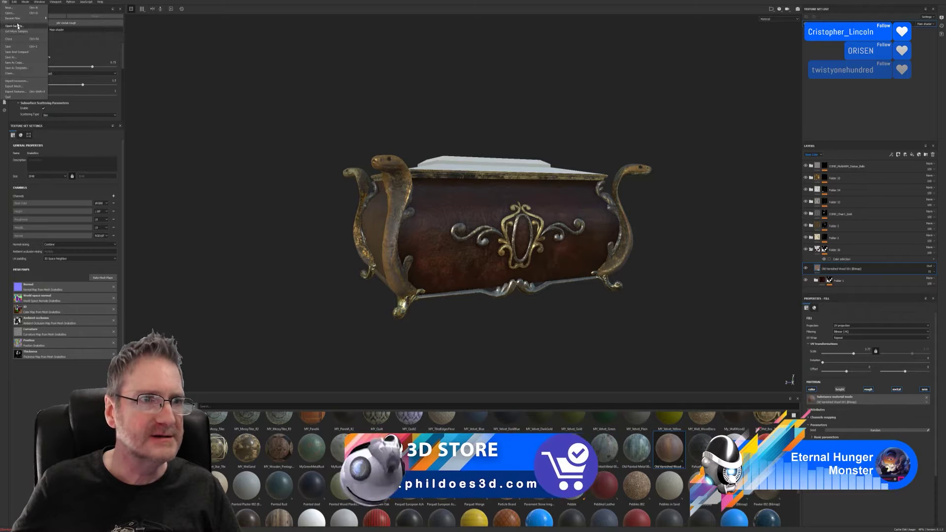
{"action": "left_click", "coordinate": [9, 47]}
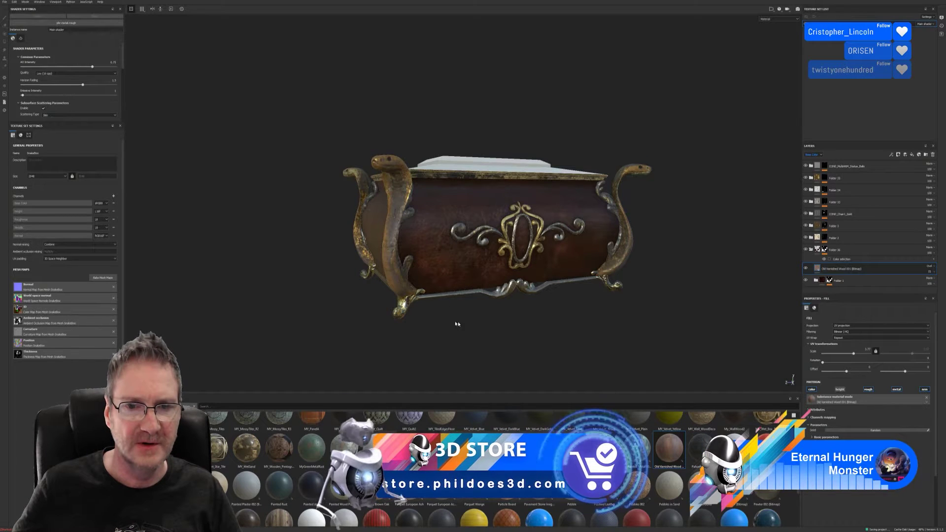
Fine-tune the Base Color opacity of the Old Varnished Wood layer.
{"action": "mouse_move", "coordinate": [496, 313]}
{"action": "left_mouse_down", "text": "alt"}
{"action": "mouse_move", "coordinate": [505, 332]}
{"action": "mouse_move", "coordinate": [502, 320]}
{"action": "left_mouse_up", "text": "alt"}
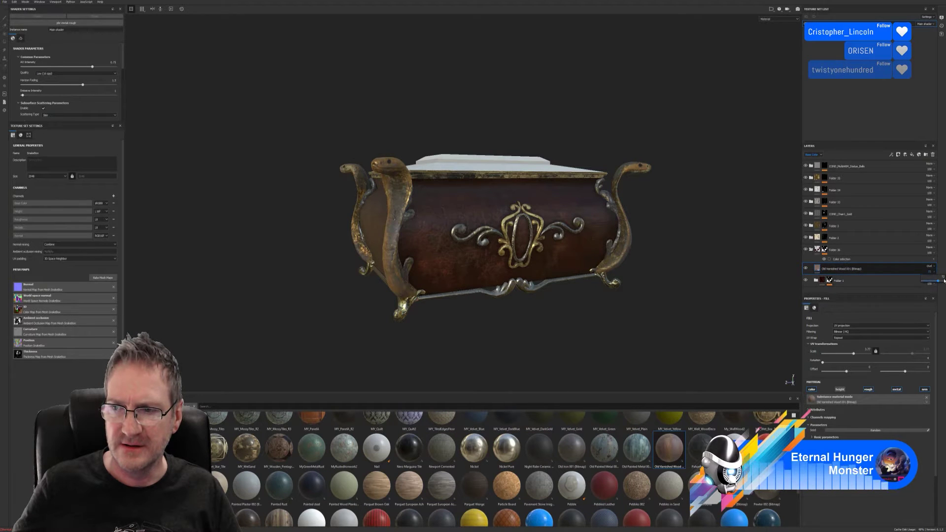
{"action": "left_click_drag", "start_coordinate": [939, 282], "coordinate": [944, 282]}
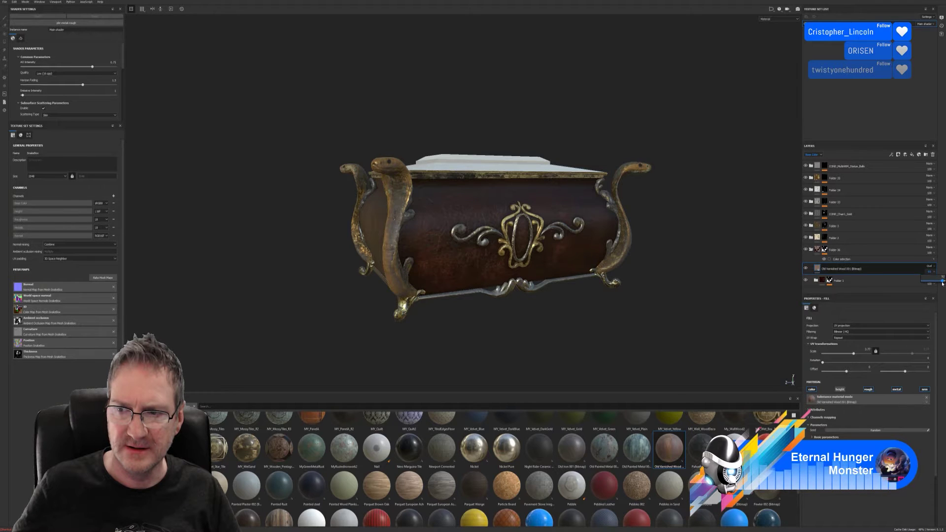
{"action": "left_click_drag", "start_coordinate": [943, 284], "coordinate": [940, 284]}
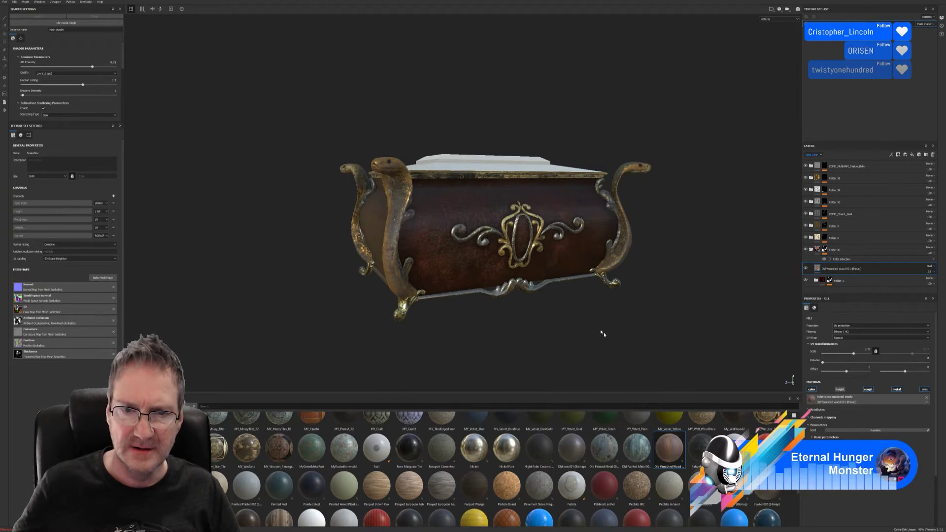
Examine the blended wood on the box body close up and from a raised corner view.
{"action": "mouse_move", "coordinate": [578, 307]}
{"action": "left_mouse_down", "text": "alt"}
{"action": "mouse_move", "coordinate": [402, 311]}
{"action": "mouse_move", "coordinate": [463, 323]}
{"action": "mouse_move", "coordinate": [587, 307]}
{"action": "mouse_move", "coordinate": [589, 298]}
{"action": "mouse_move", "coordinate": [499, 311]}
{"action": "mouse_move", "coordinate": [431, 298]}
{"action": "left_mouse_up", "text": "alt"}
{"action": "scroll", "coordinate": [432, 298], "scroll_direction": "up", "scroll_amount": 4}
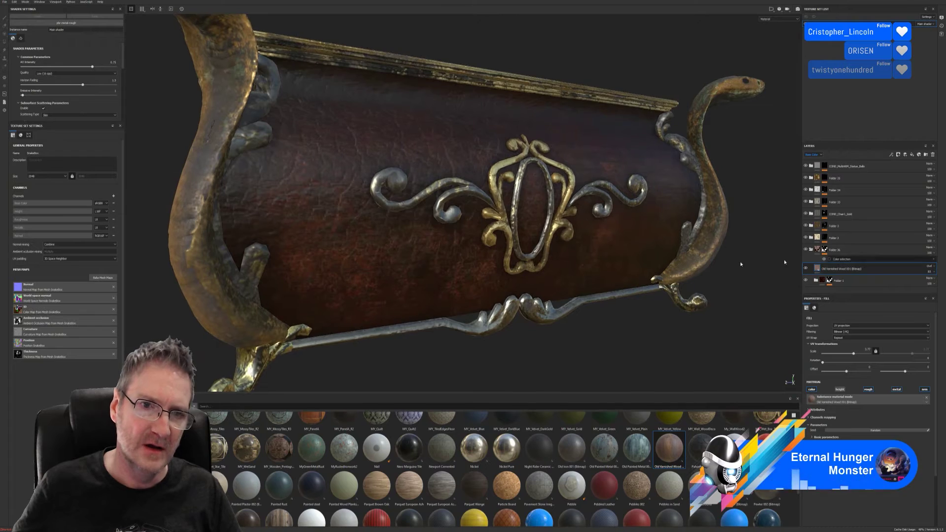
{"action": "scroll", "coordinate": [366, 260], "scroll_direction": "up", "scroll_amount": 3}
{"action": "scroll", "coordinate": [366, 260], "scroll_direction": "down", "scroll_amount": 3}
{"action": "left_click_drag", "start_coordinate": [365, 260], "coordinate": [469, 242], "text": "alt"}
{"action": "scroll", "coordinate": [468, 281], "scroll_direction": "down", "scroll_amount": 2}
{"action": "scroll", "coordinate": [469, 281], "scroll_direction": "down", "scroll_amount": 2}
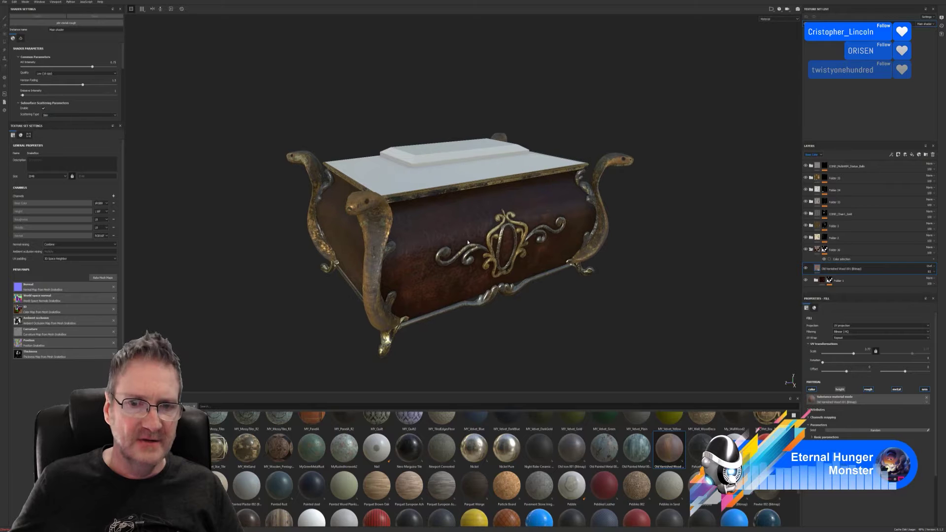
{"action": "left_click", "coordinate": [5, 2]}
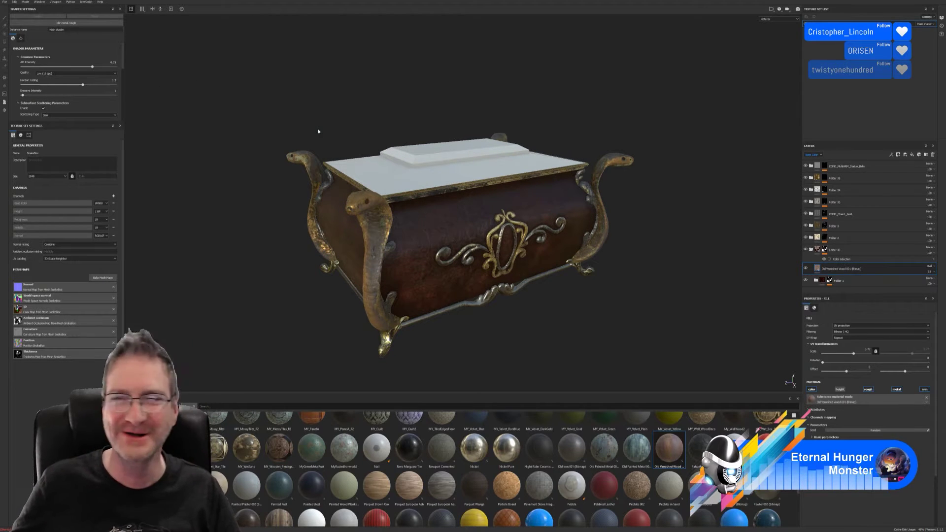
Switch the asset library to smart materials and browse them for a material suited to the lid.
{"action": "left_click_drag", "start_coordinate": [405, 111], "coordinate": [387, 201], "text": "alt"}
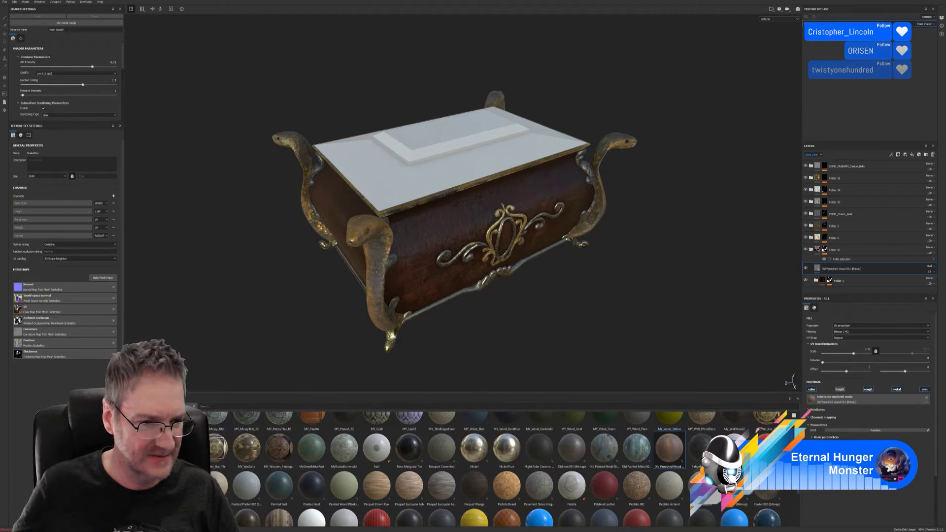
{"action": "left_click", "coordinate": [143, 502]}
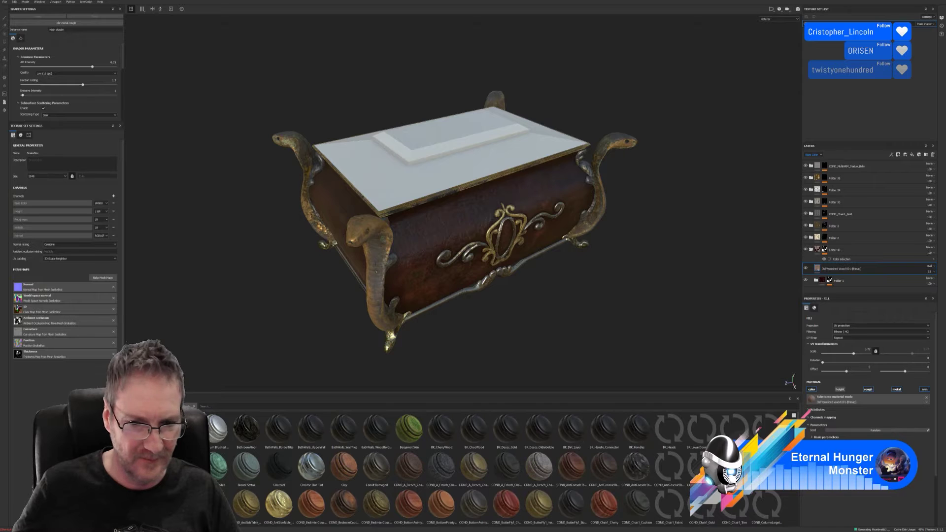
{"action": "scroll", "coordinate": [493, 469], "scroll_direction": "down", "scroll_amount": 5}
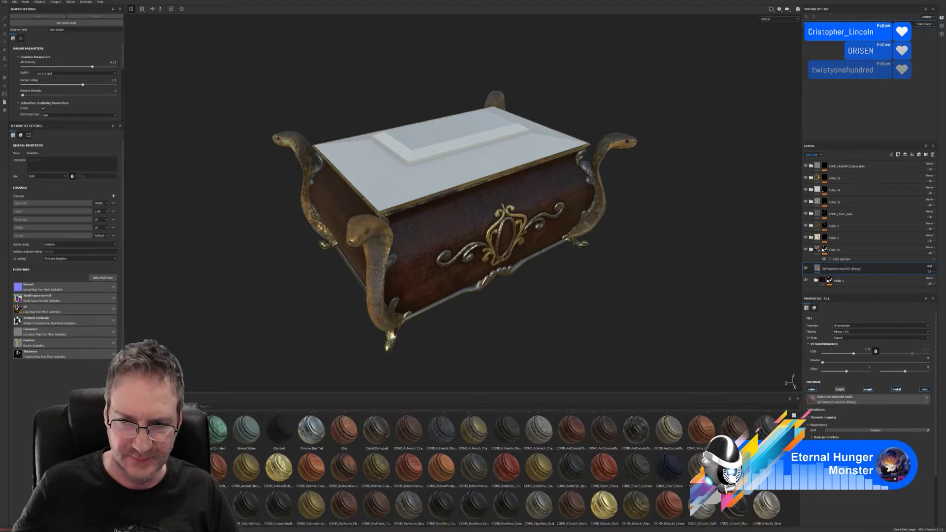
{"action": "scroll", "coordinate": [493, 468], "scroll_direction": "down", "scroll_amount": 2}
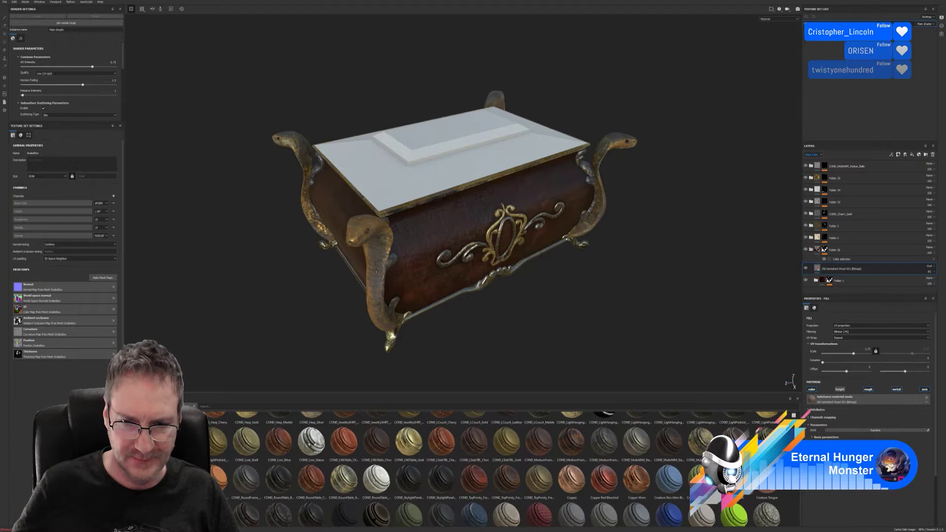
{"action": "scroll", "coordinate": [493, 468], "scroll_direction": "down", "scroll_amount": 1}
{"action": "scroll", "coordinate": [493, 469], "scroll_direction": "down", "scroll_amount": 1}
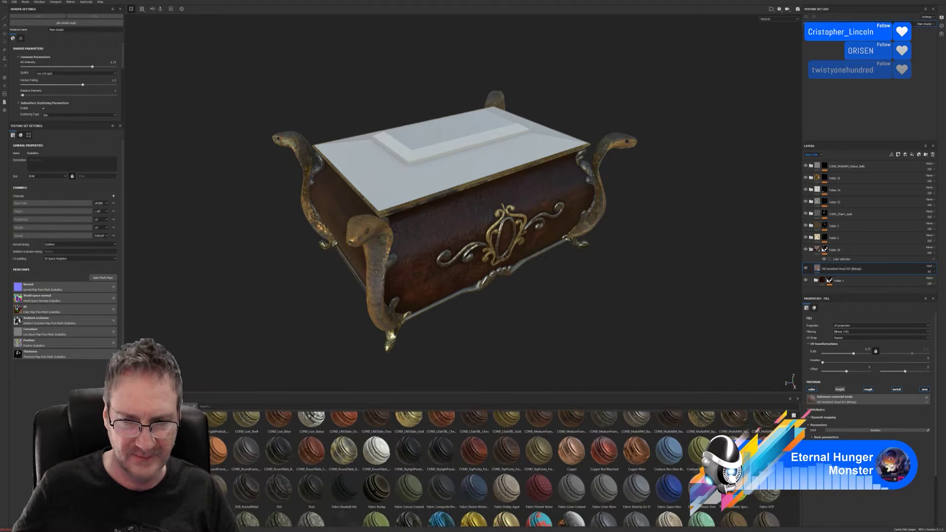
{"action": "scroll", "coordinate": [493, 468], "scroll_direction": "down", "scroll_amount": 1}
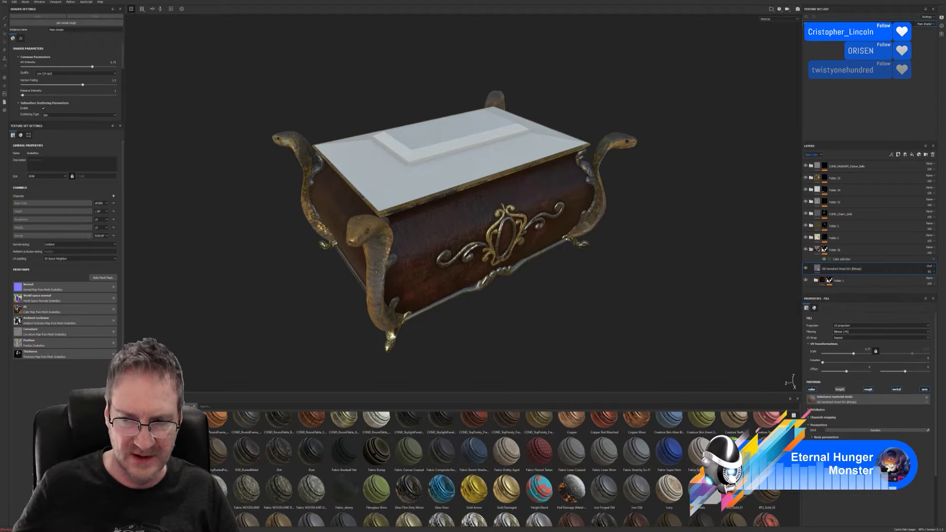
{"action": "scroll", "coordinate": [493, 468], "scroll_direction": "down", "scroll_amount": 1}
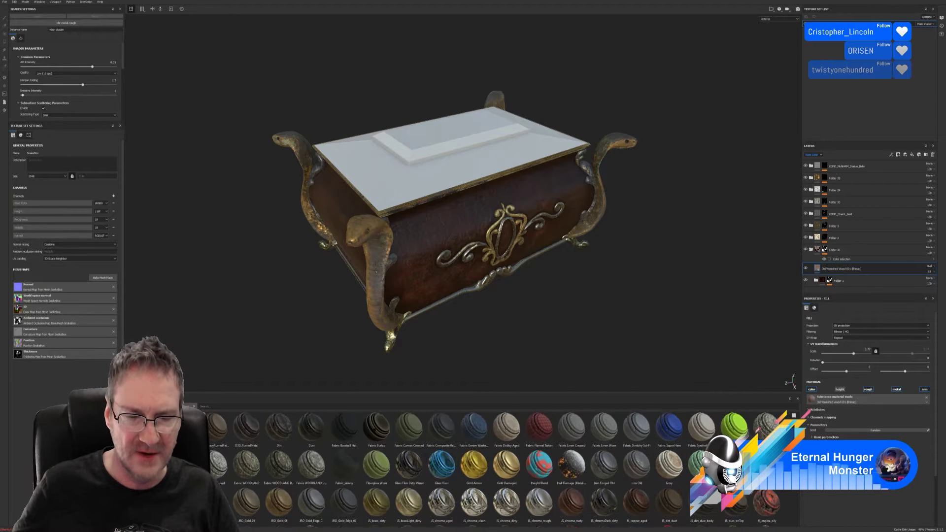
{"action": "scroll", "coordinate": [493, 468], "scroll_direction": "down", "scroll_amount": 1}
{"action": "scroll", "coordinate": [493, 469], "scroll_direction": "down", "scroll_amount": 1}
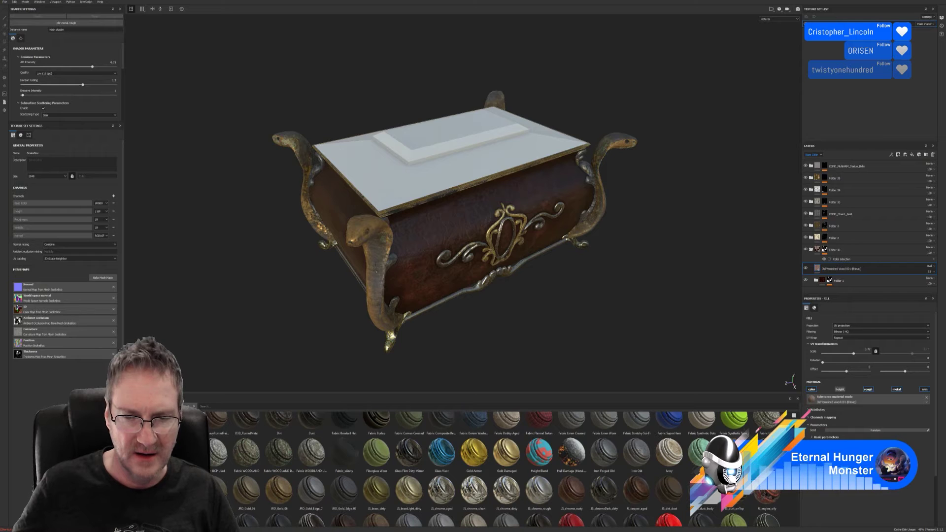
{"action": "scroll", "coordinate": [493, 469], "scroll_direction": "down", "scroll_amount": 2}
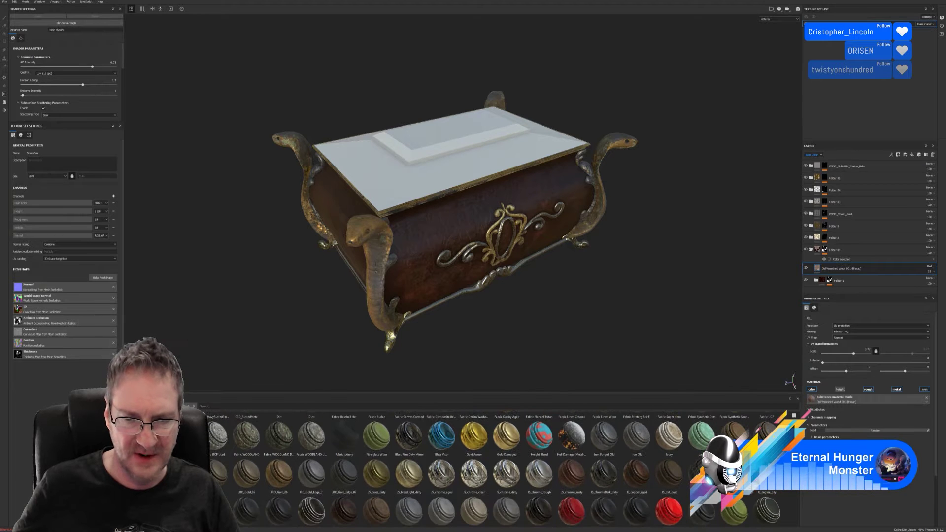
{"action": "scroll", "coordinate": [493, 468], "scroll_direction": "down", "scroll_amount": 4}
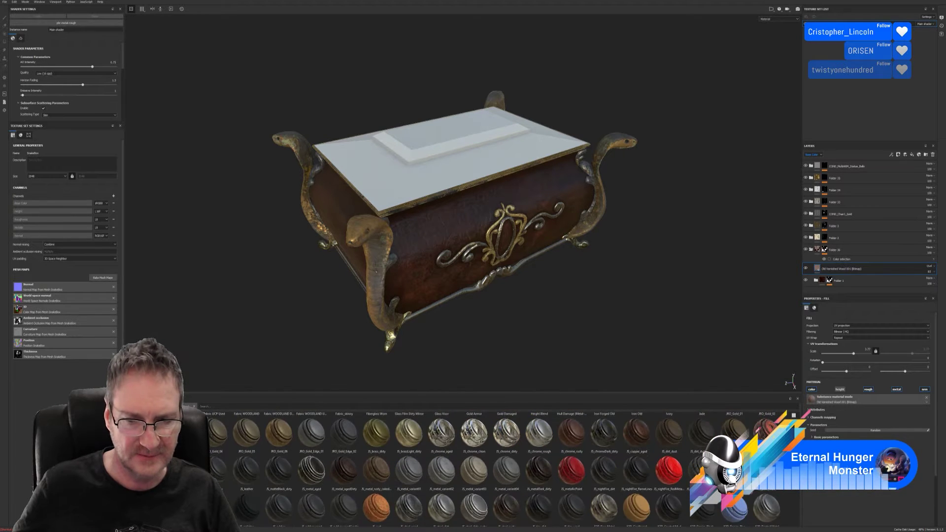
{"action": "scroll", "coordinate": [493, 468], "scroll_direction": "down", "scroll_amount": 8}
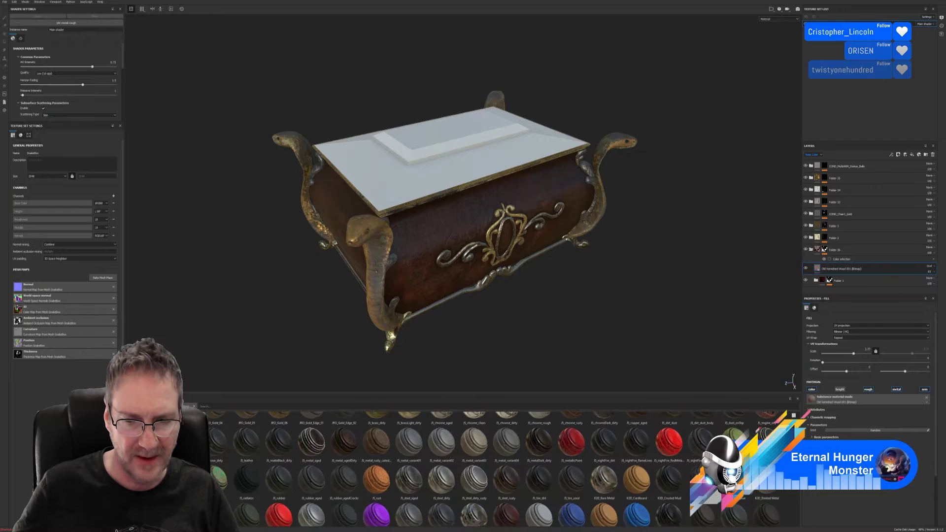
{"action": "scroll", "coordinate": [492, 469], "scroll_direction": "up", "scroll_amount": 1}
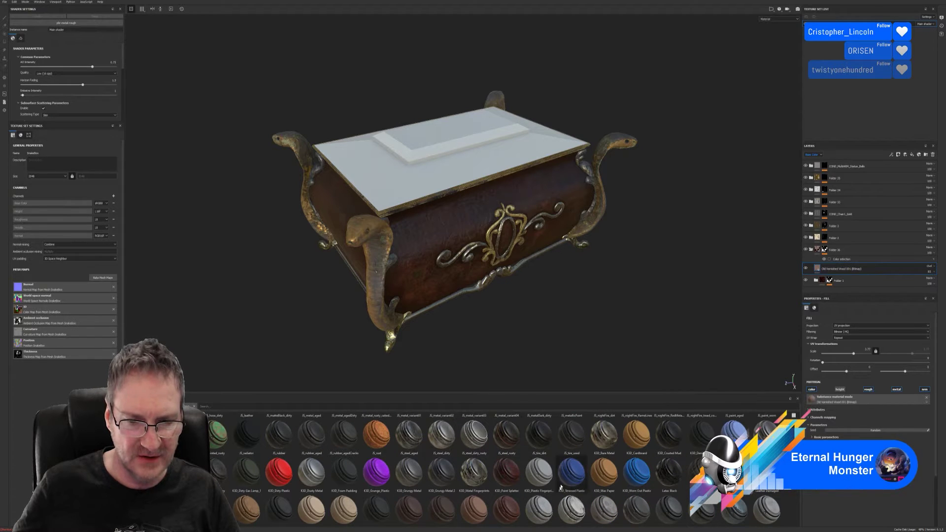
Try the K3D_Paint Splatter and Leather Fine Aged smart materials on the box, undoing each one.
{"action": "left_click_drag", "start_coordinate": [507, 472], "coordinate": [410, 163]}
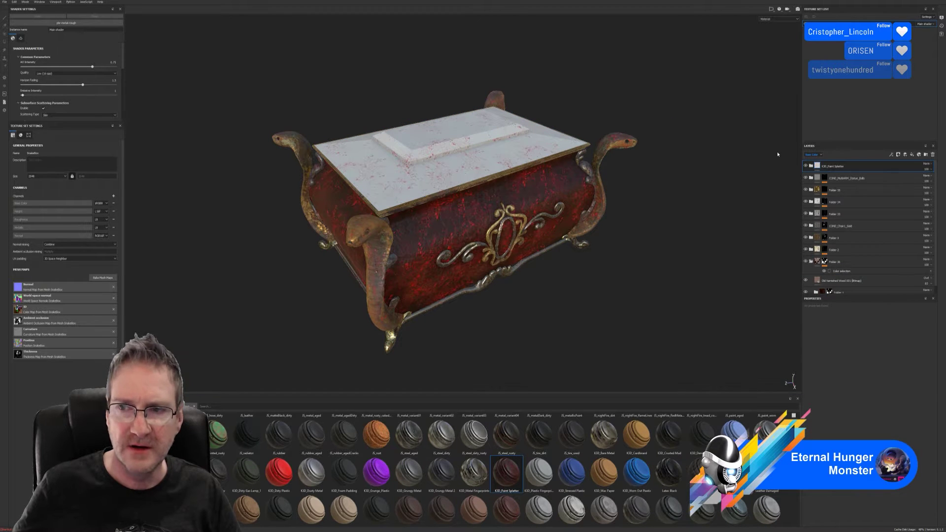
{"action": "key", "text": "ctrl+z"}
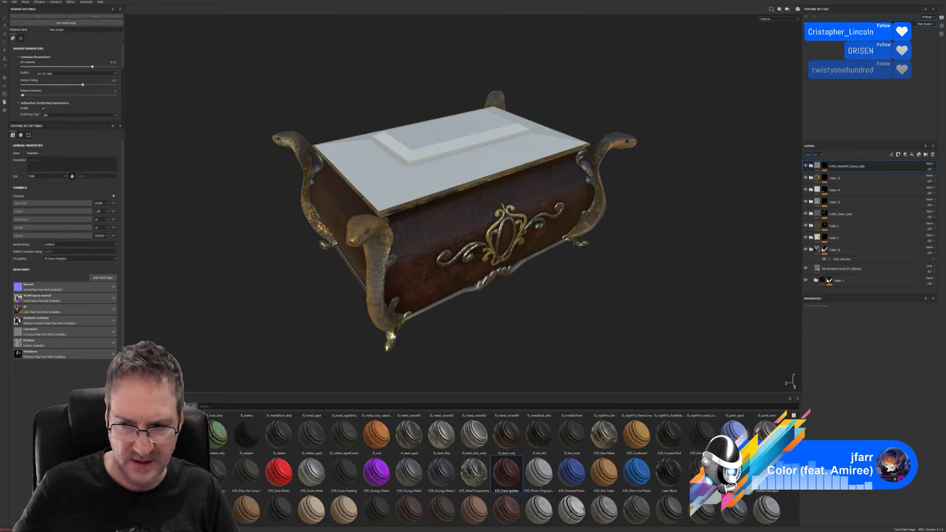
{"action": "left_click_drag", "start_coordinate": [799, 482], "coordinate": [799, 487]}
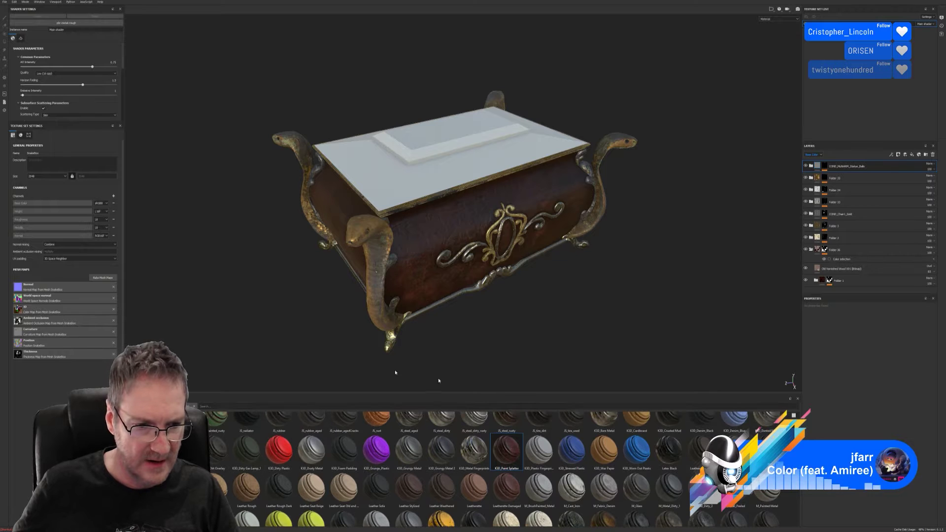
{"action": "left_click_drag", "start_coordinate": [506, 450], "coordinate": [407, 187]}
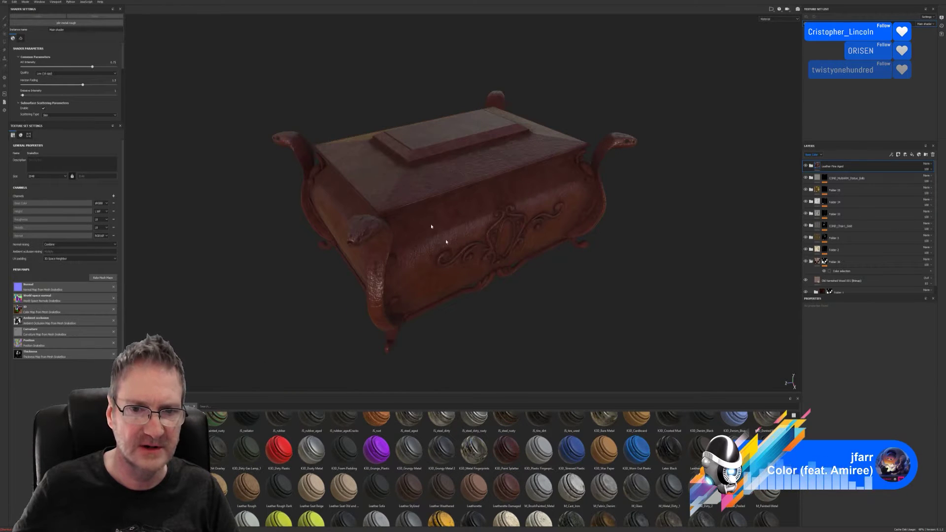
{"action": "left_click_drag", "start_coordinate": [431, 222], "coordinate": [507, 197], "text": "alt"}
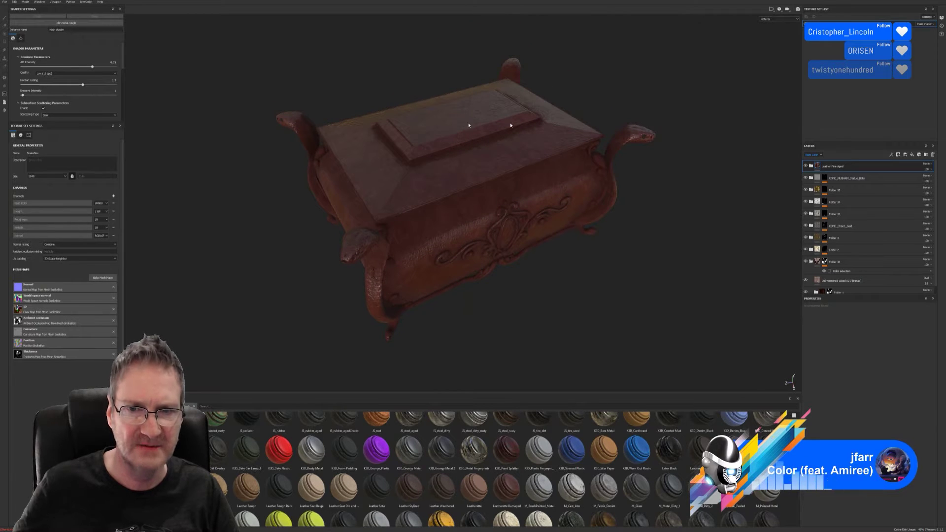
{"action": "key", "text": "ctrl+z"}
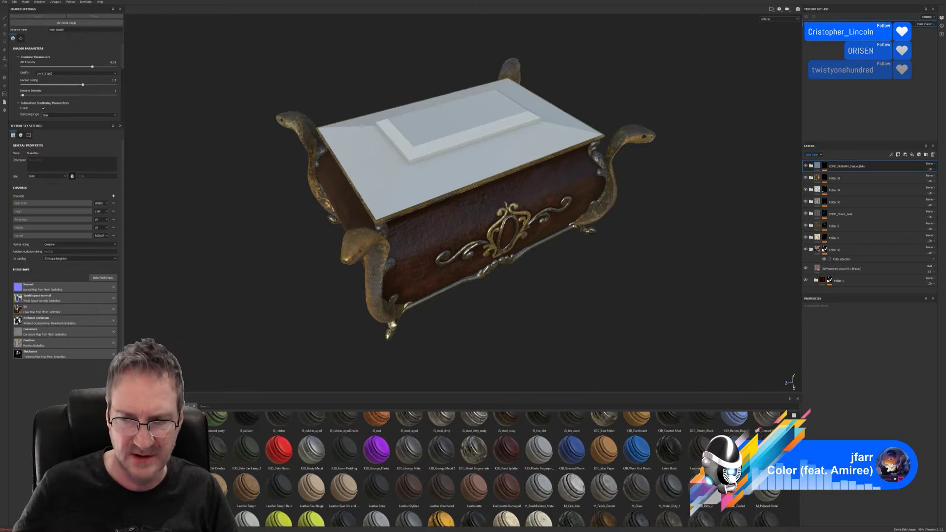
Find the Tortoise_Shell_Material smart material in the library and apply it to the box.
{"action": "scroll", "coordinate": [493, 468], "scroll_direction": "down", "scroll_amount": 1}
{"action": "scroll", "coordinate": [493, 468], "scroll_direction": "down", "scroll_amount": 2}
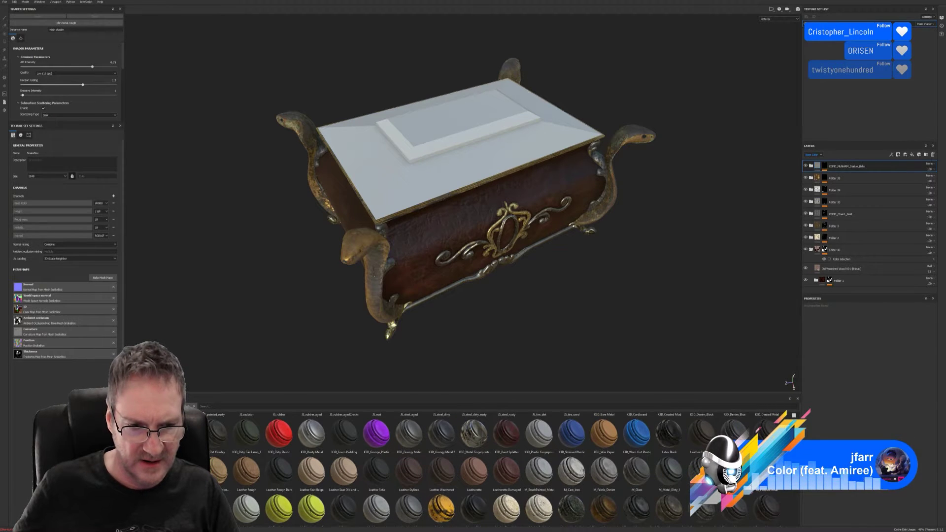
{"action": "scroll", "coordinate": [493, 469], "scroll_direction": "down", "scroll_amount": 2}
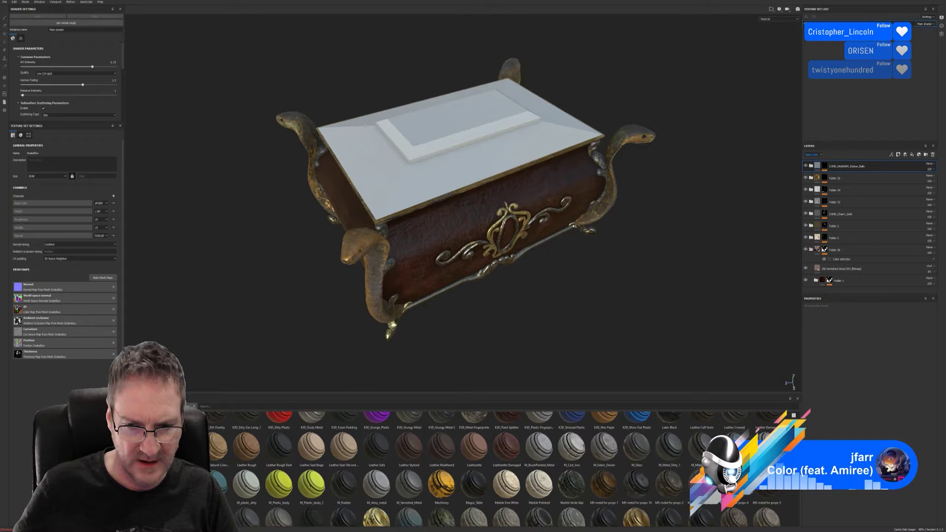
{"action": "scroll", "coordinate": [800, 491], "scroll_direction": "down", "scroll_amount": 2}
{"action": "scroll", "coordinate": [799, 491], "scroll_direction": "down", "scroll_amount": 5}
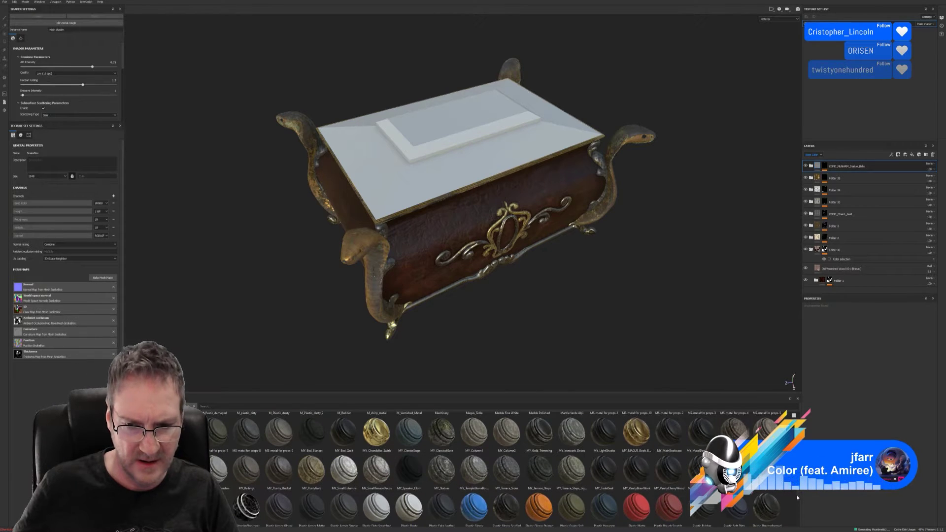
{"action": "scroll", "coordinate": [797, 495], "scroll_direction": "down", "scroll_amount": 2}
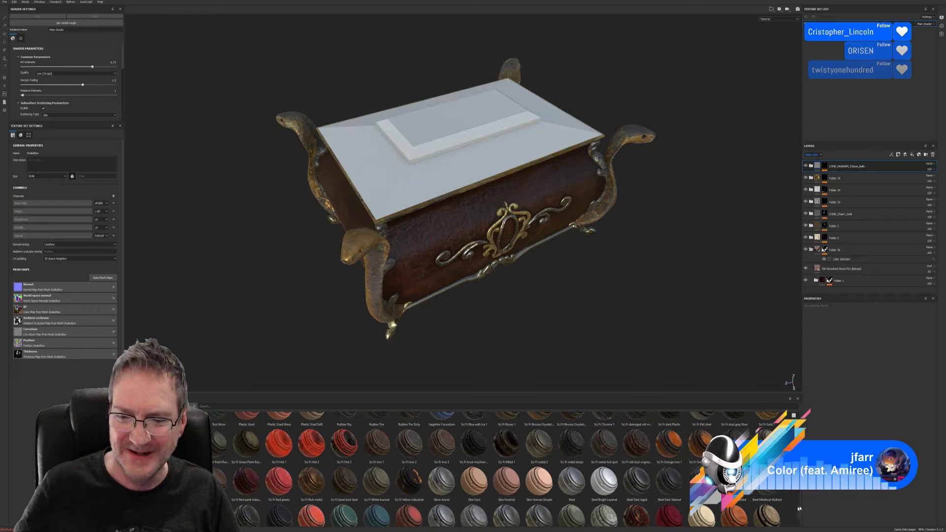
{"action": "scroll", "coordinate": [797, 508], "scroll_direction": "down", "scroll_amount": 1}
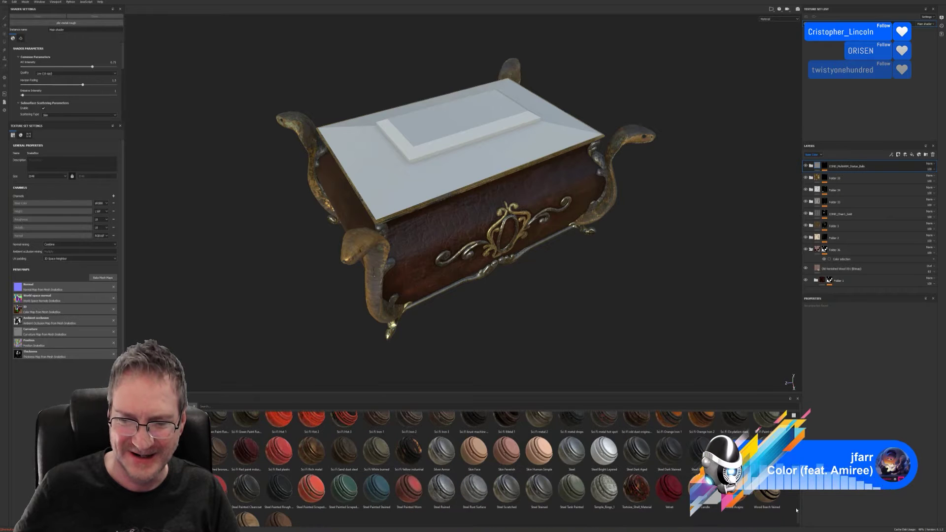
{"action": "scroll", "coordinate": [796, 508], "scroll_direction": "down", "scroll_amount": 1}
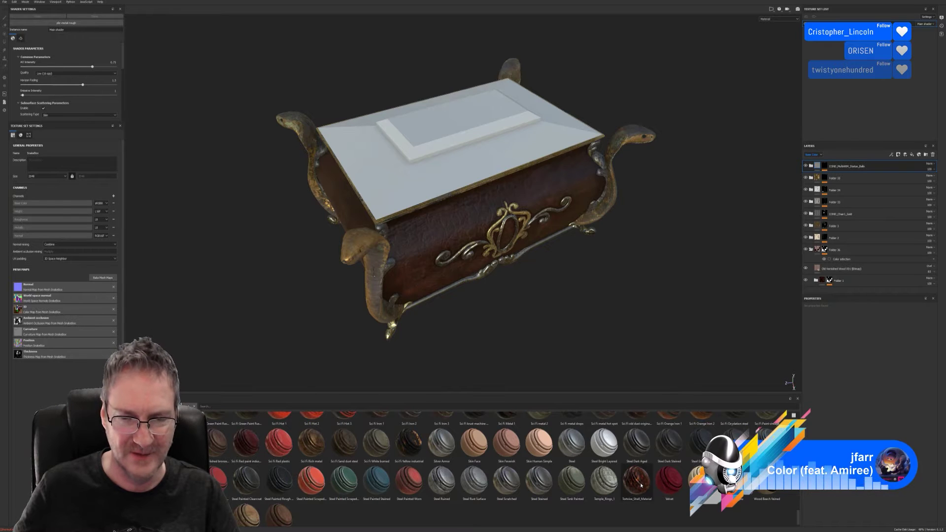
{"action": "left_click_drag", "start_coordinate": [647, 482], "coordinate": [437, 240]}
{"action": "left_click_drag", "start_coordinate": [402, 184], "coordinate": [402, 184]}
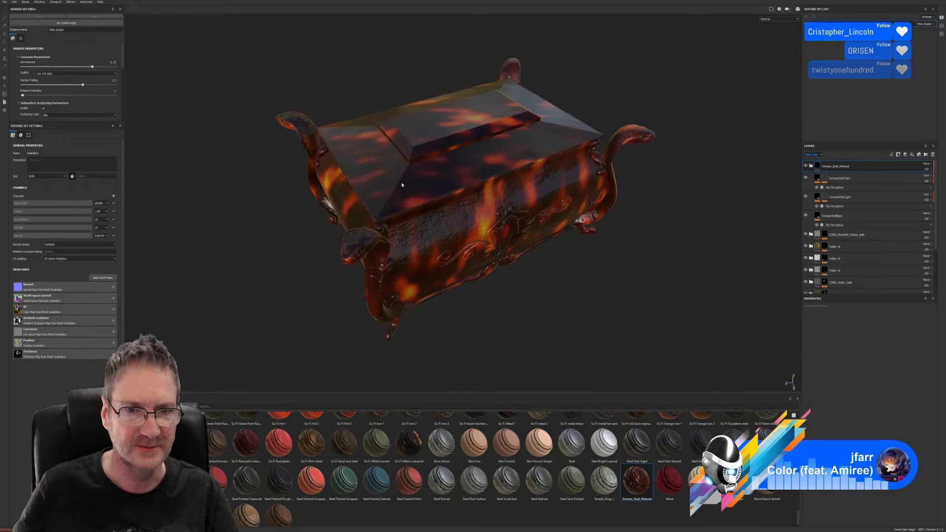
Mask the Tortoise_Shell_Material folder with a color selection, picking the purple ID color of the lid's sloped surfaces.
{"action": "right_click", "coordinate": [871, 167]}
{"action": "left_click", "coordinate": [907, 188]}
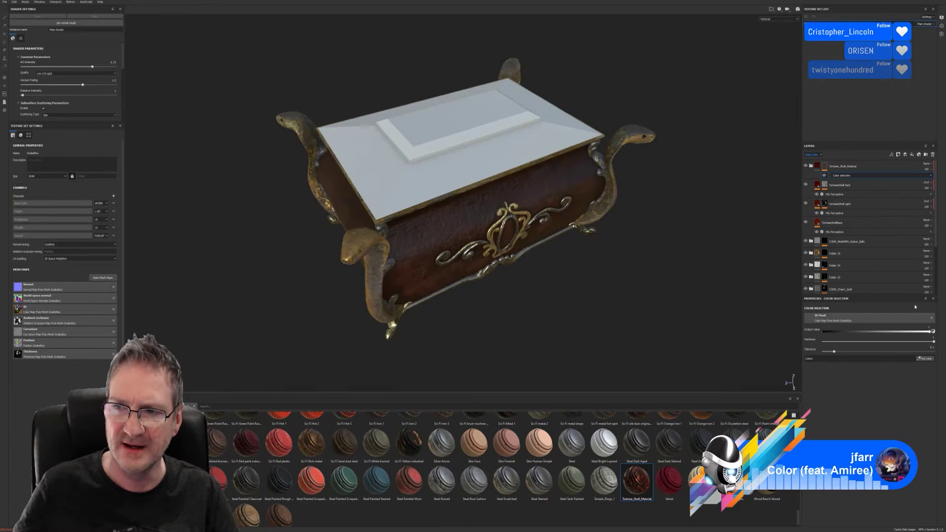
{"action": "left_click", "coordinate": [926, 360]}
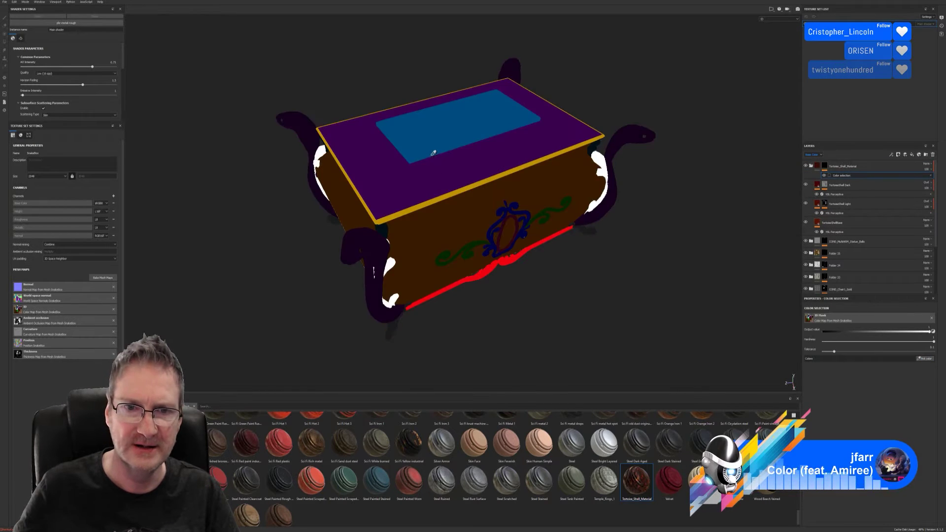
{"action": "left_click", "coordinate": [438, 170]}
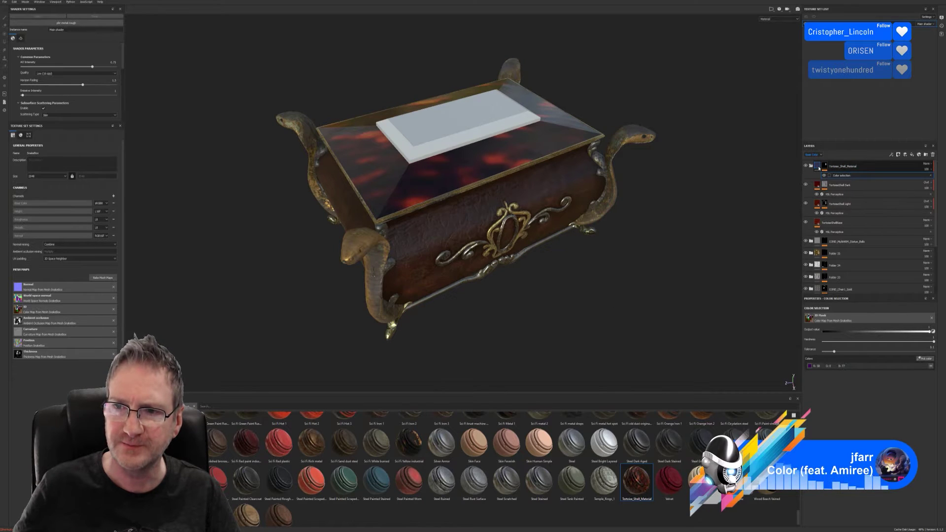
Adjust the UV scale of the dark, light and base tortoise shell layers to enlarge the pattern on the lid.
{"action": "left_click", "coordinate": [820, 168]}
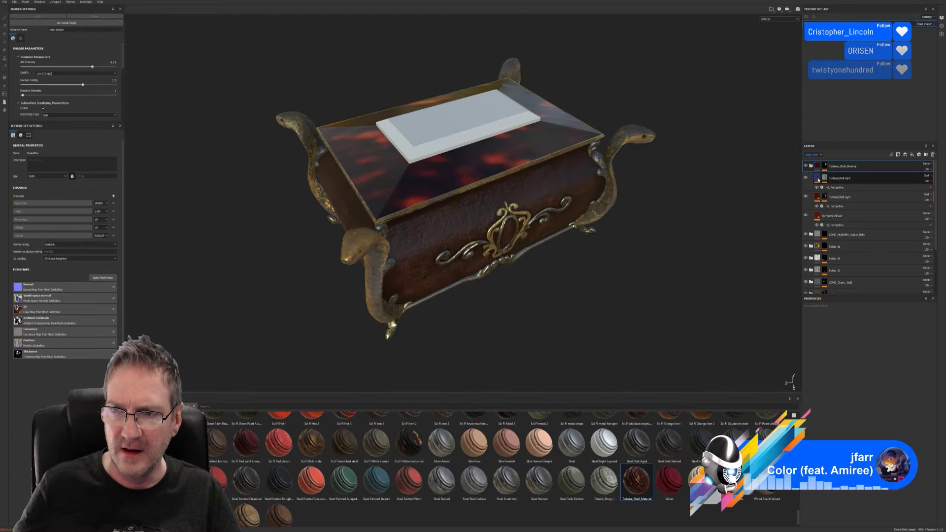
{"action": "left_click", "coordinate": [818, 180]}
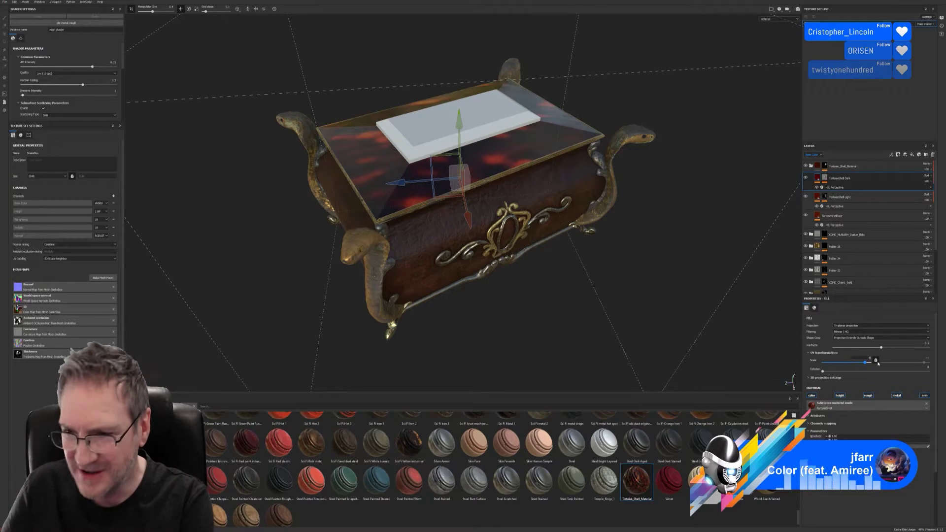
{"action": "left_click", "coordinate": [833, 198]}
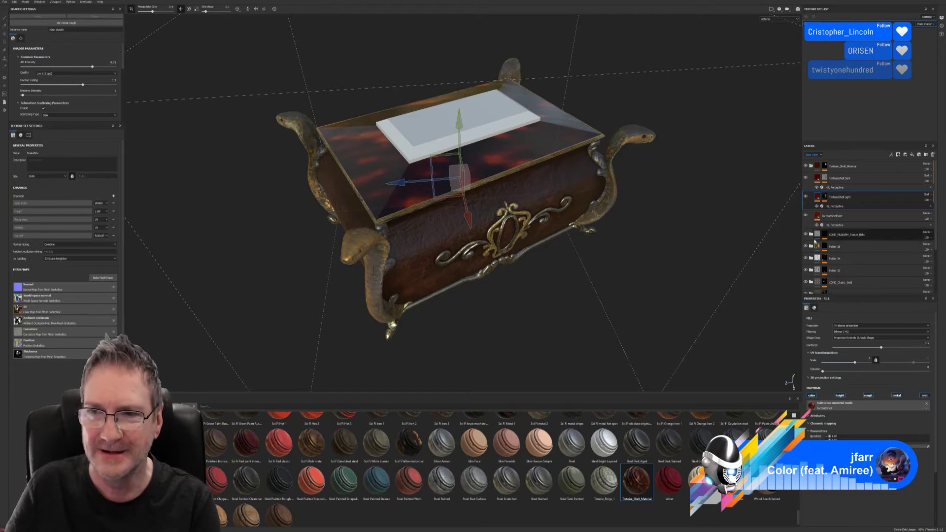
{"action": "left_click", "coordinate": [820, 219]}
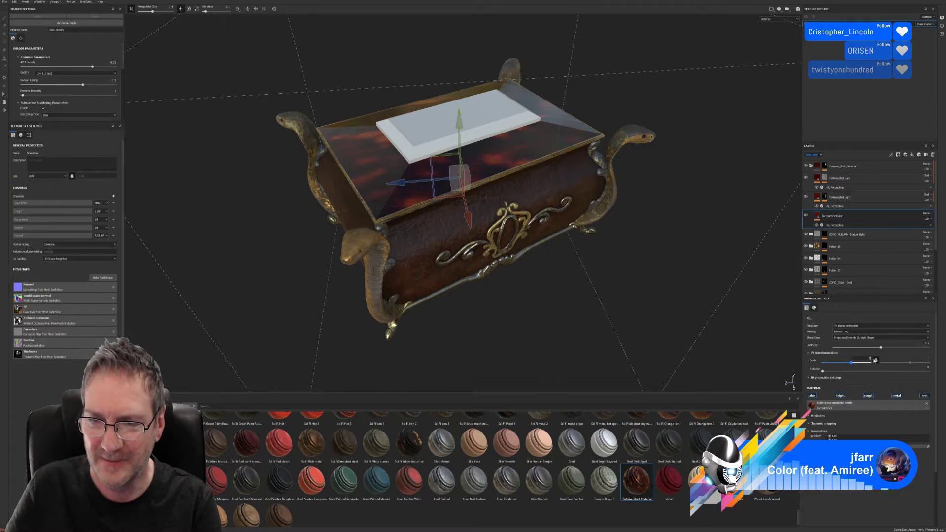
{"action": "key", "text": "Return"}
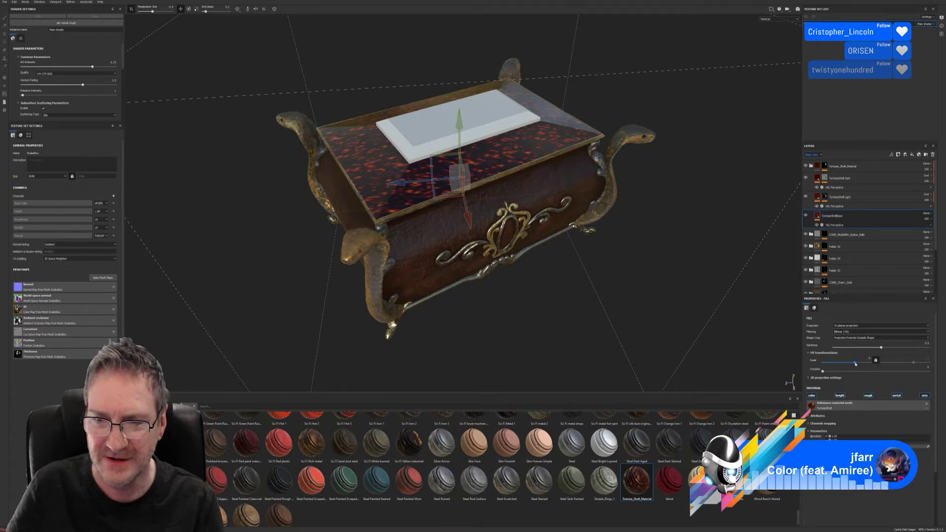
{"action": "left_click_drag", "start_coordinate": [856, 364], "coordinate": [850, 366]}
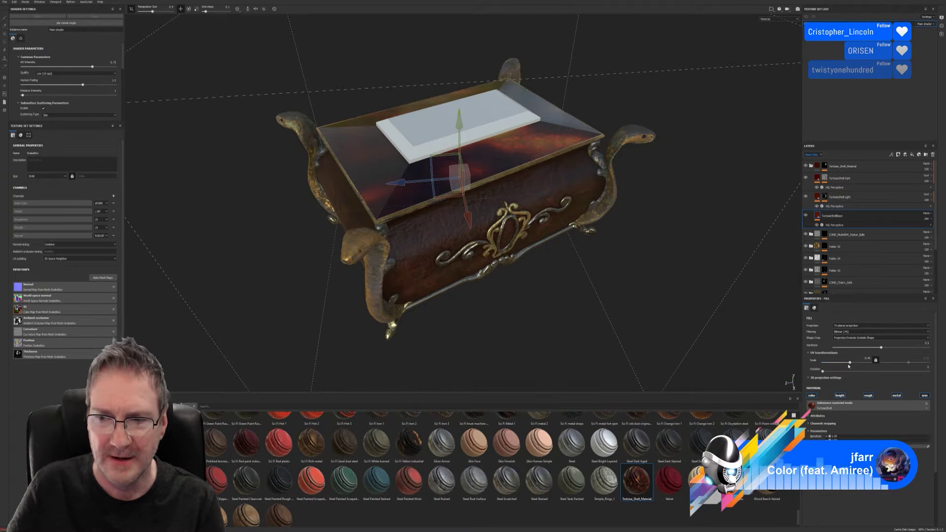
Refine the UV scale of the TortoiseShellLight layer, judging the lid pattern from above.
{"action": "left_click", "coordinate": [838, 198]}
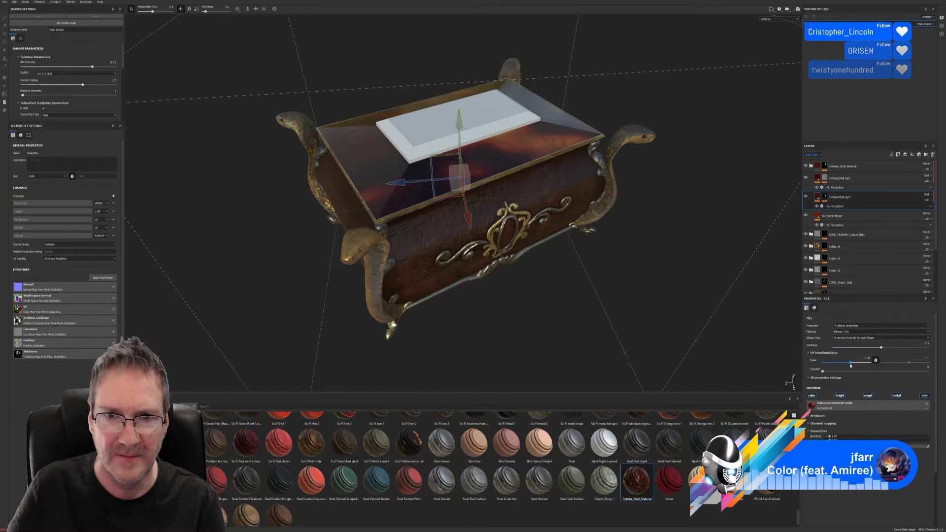
{"action": "left_click_drag", "start_coordinate": [856, 363], "coordinate": [853, 365]}
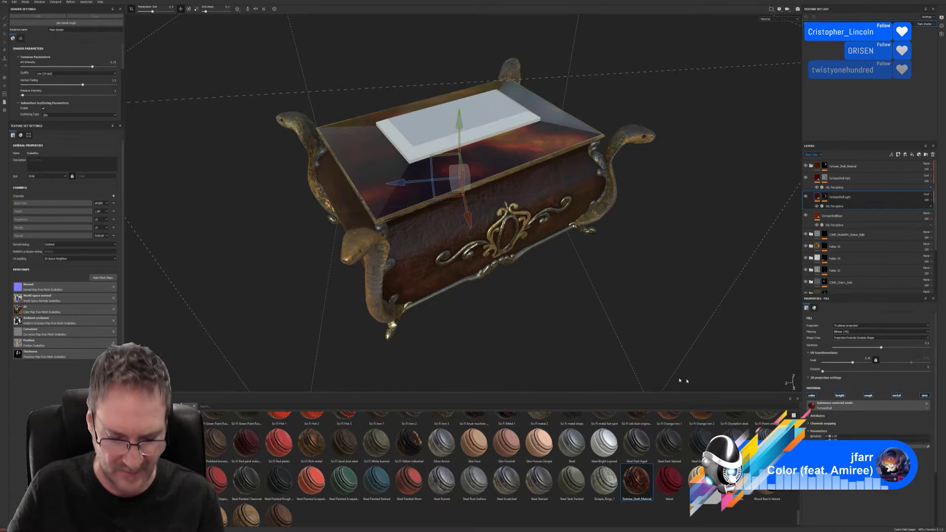
{"action": "left_click_drag", "start_coordinate": [537, 285], "coordinate": [461, 327], "text": "alt"}
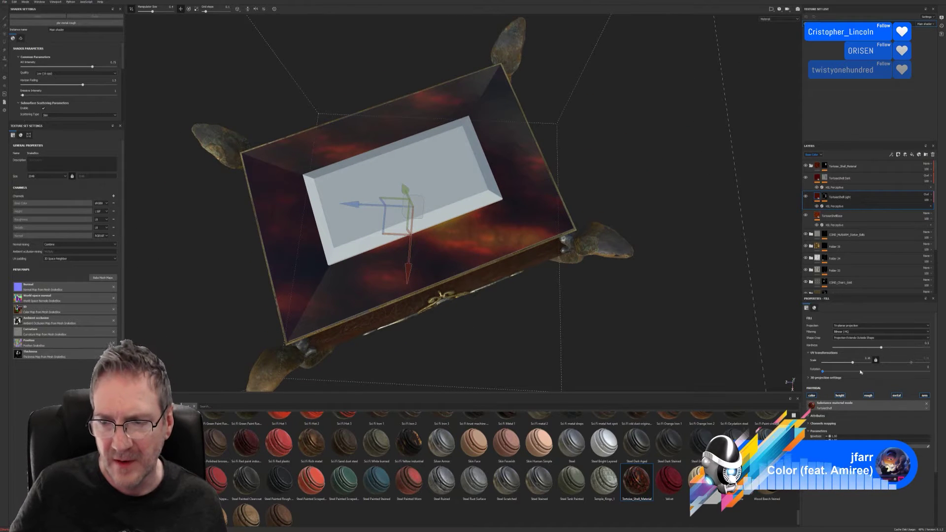
{"action": "mouse_move", "coordinate": [854, 364]}
{"action": "left_mouse_down"}
{"action": "mouse_move", "coordinate": [862, 365]}
{"action": "mouse_move", "coordinate": [852, 370]}
{"action": "left_mouse_up"}
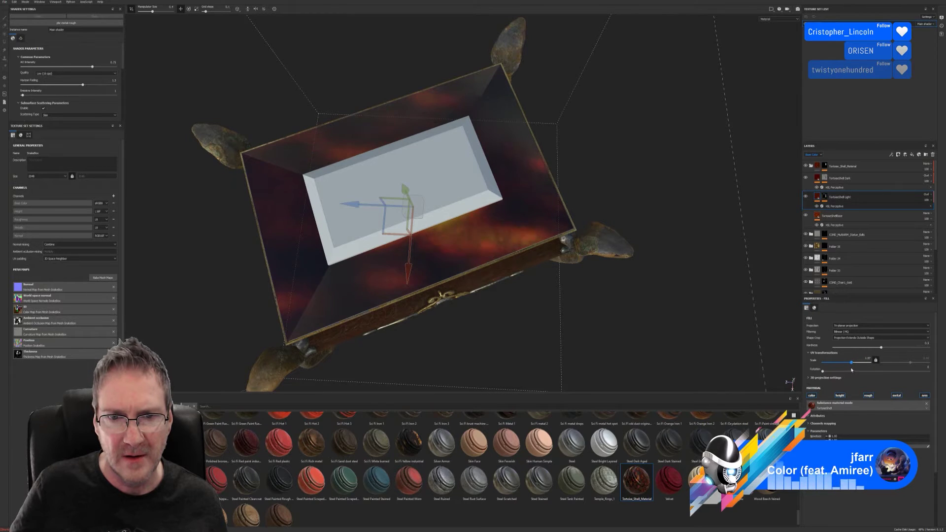
{"action": "left_click_drag", "start_coordinate": [853, 370], "coordinate": [855, 369]}
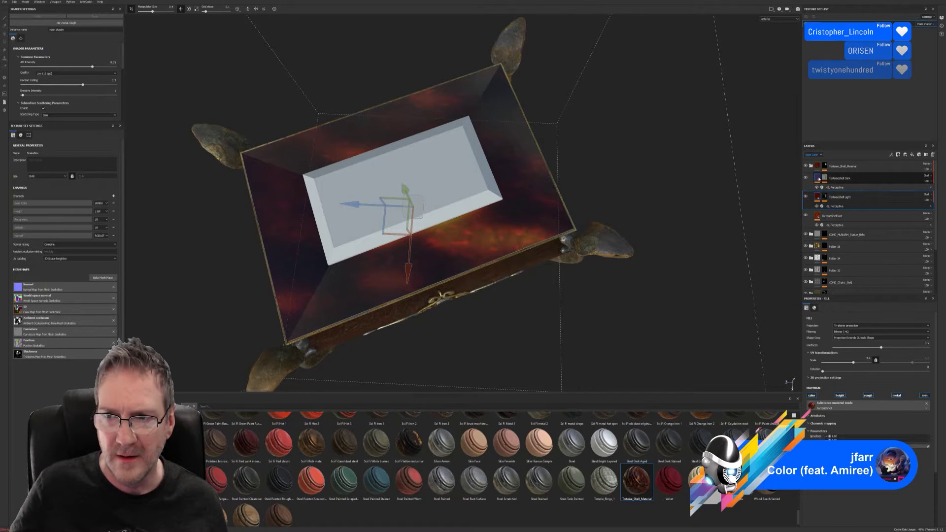
Slightly lower the UV scale of the TortoiseShellDark layer and readjust that of the TortoiseShellBase layer.
{"action": "left_click", "coordinate": [840, 178]}
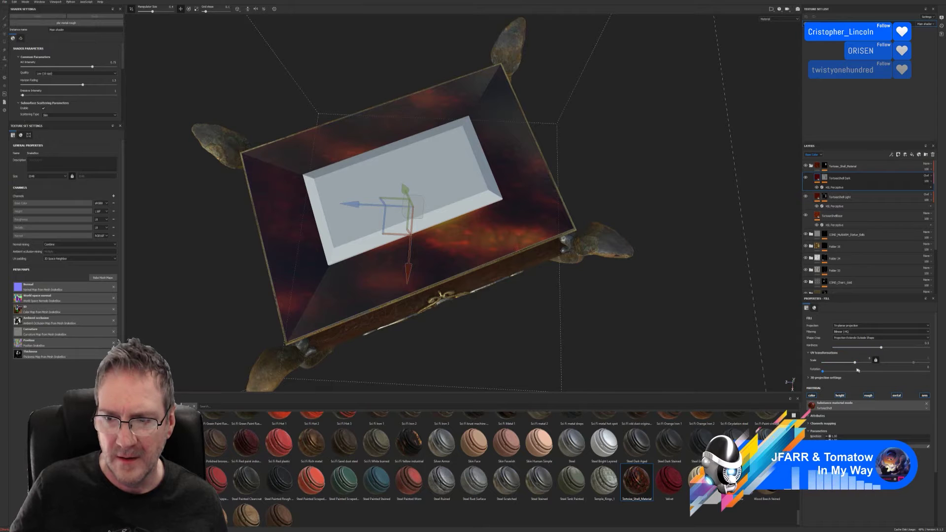
{"action": "left_click_drag", "start_coordinate": [855, 366], "coordinate": [854, 367]}
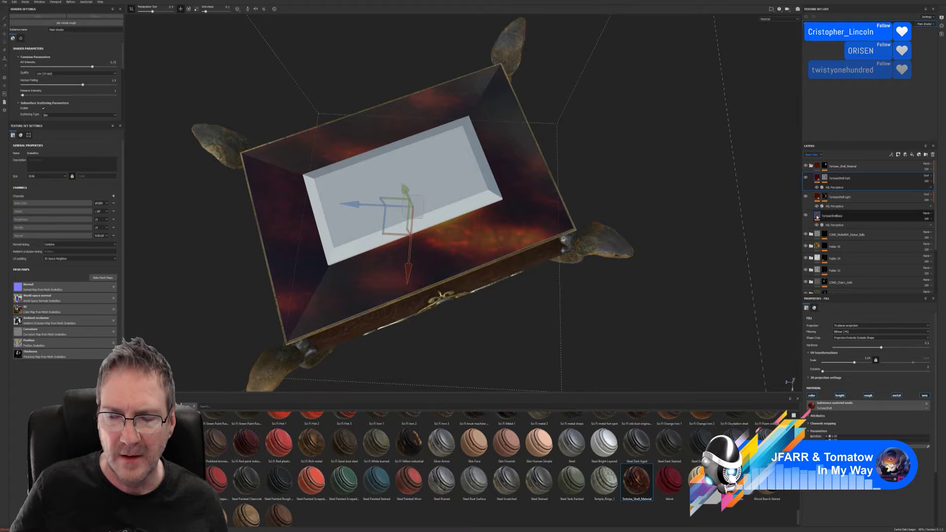
{"action": "left_click", "coordinate": [838, 226]}
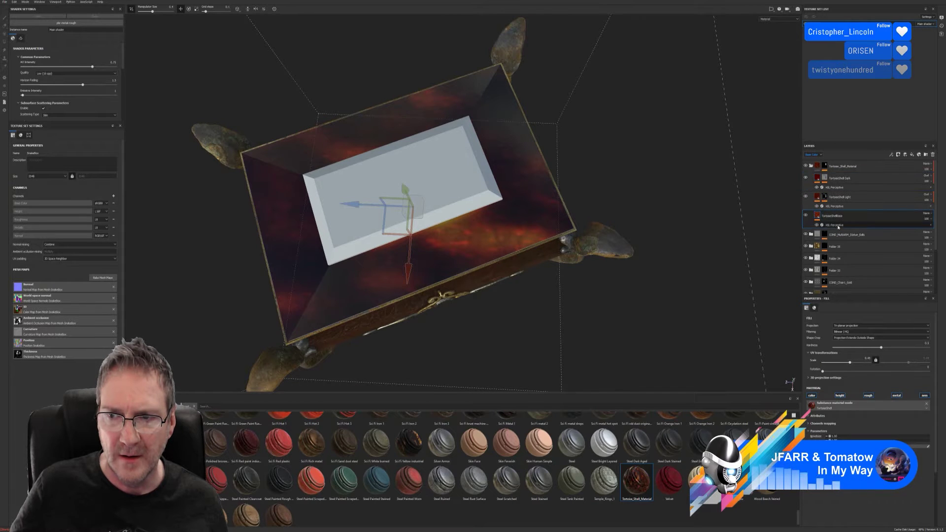
{"action": "mouse_move", "coordinate": [850, 362]}
{"action": "left_mouse_down"}
{"action": "mouse_move", "coordinate": [840, 362]}
{"action": "mouse_move", "coordinate": [867, 363]}
{"action": "mouse_move", "coordinate": [849, 368]}
{"action": "left_mouse_up"}
{"action": "left_click", "coordinate": [852, 364]}
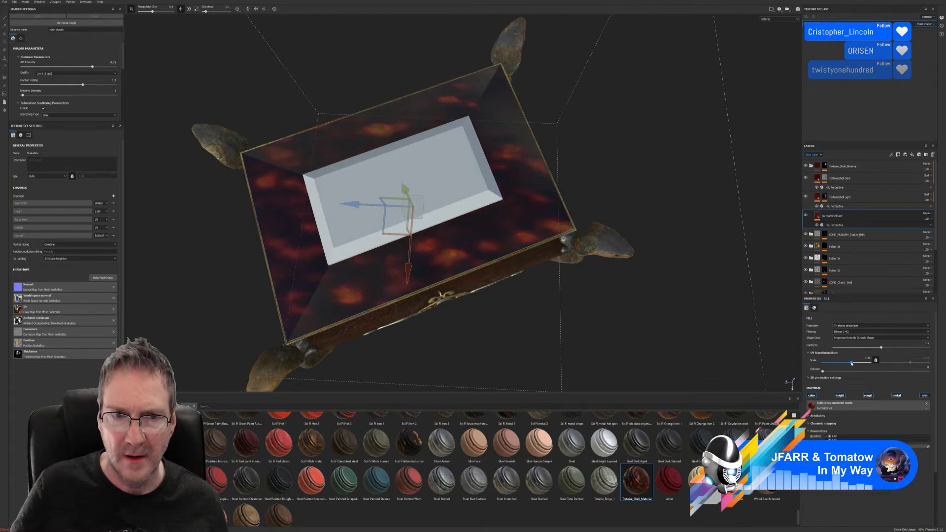
{"action": "left_click", "coordinate": [852, 363]}
{"action": "left_click_drag", "start_coordinate": [851, 364], "coordinate": [850, 364]}
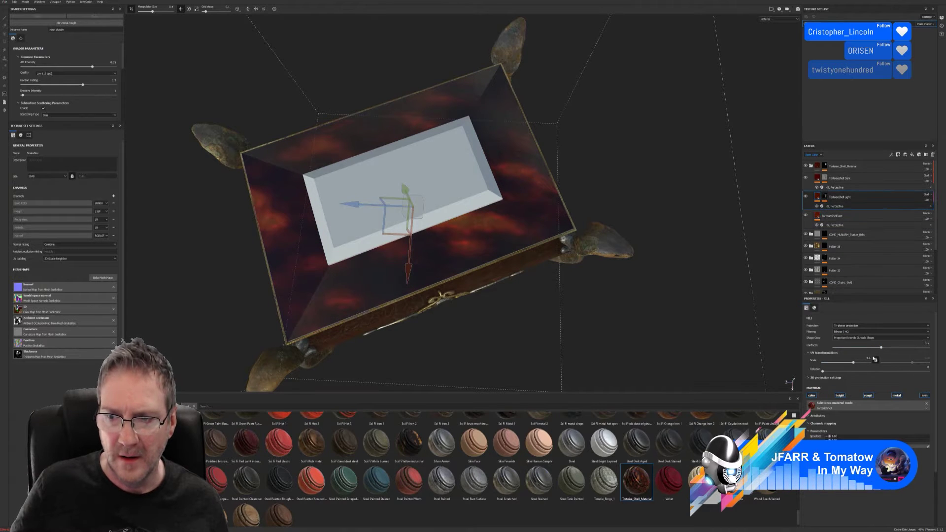
Fine-tune the TortoiseShellLight layer's UV scale and collapse the Tortoise_Shell_Material folder.
{"action": "left_click_drag", "start_coordinate": [854, 363], "coordinate": [853, 363]}
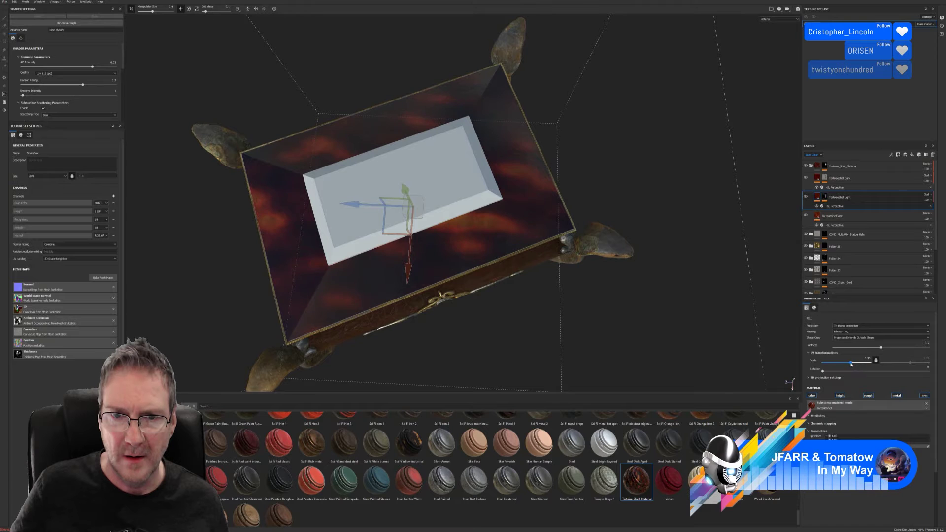
{"action": "left_click_drag", "start_coordinate": [542, 148], "coordinate": [515, 250], "text": "alt"}
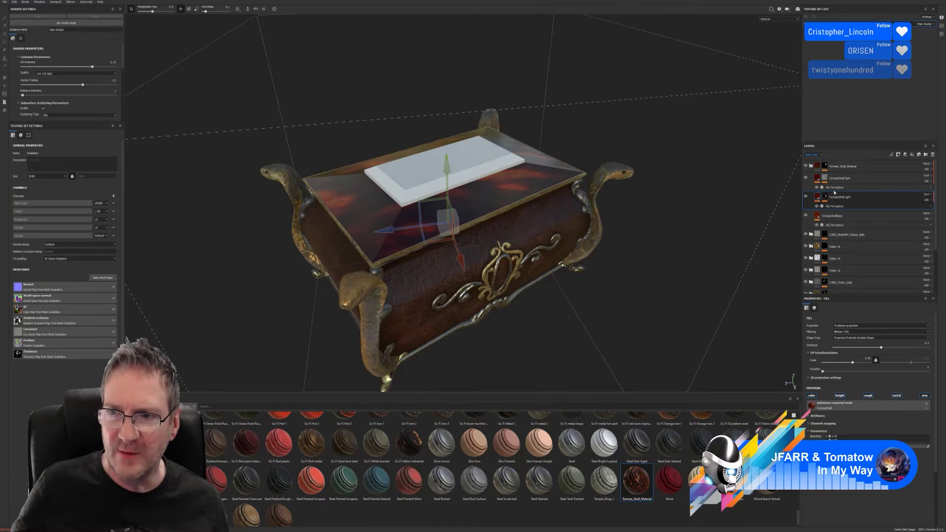
{"action": "left_click", "coordinate": [813, 168]}
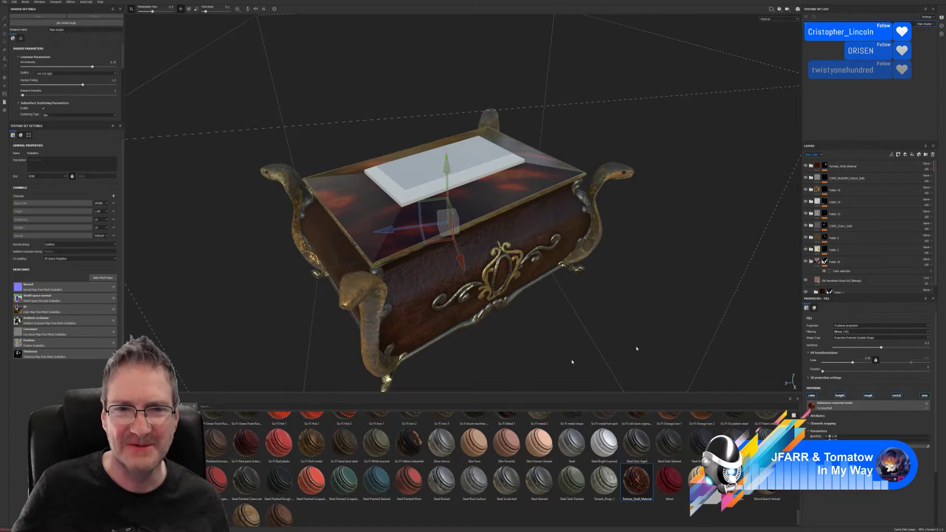
{"action": "scroll", "coordinate": [867, 237], "scroll_direction": "down", "scroll_amount": 1}
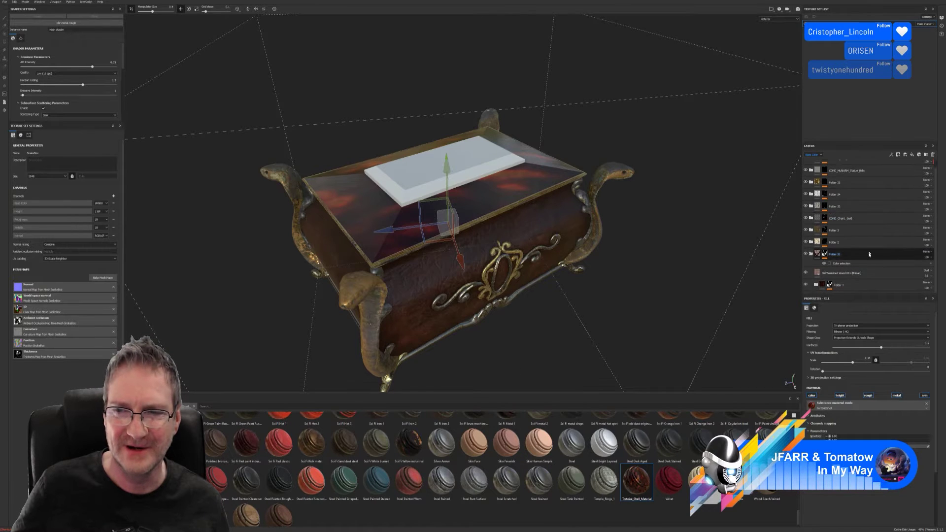
{"action": "left_click", "coordinate": [869, 256]}
{"action": "scroll", "coordinate": [869, 256], "scroll_direction": "up", "scroll_amount": 1}
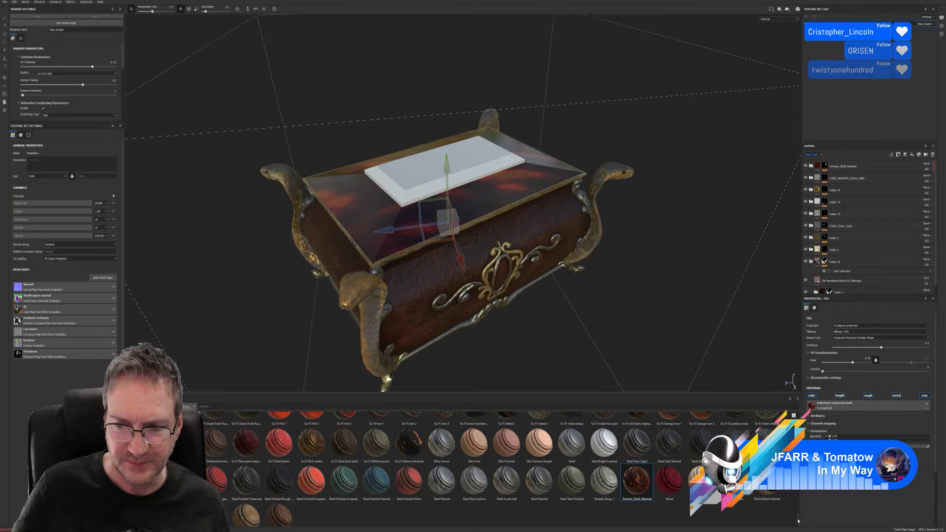
Look through the smart material library for a material suited to the lid's raised center panel.
{"action": "scroll", "coordinate": [799, 521], "scroll_direction": "down", "scroll_amount": 1}
{"action": "scroll", "coordinate": [798, 518], "scroll_direction": "up", "scroll_amount": 6}
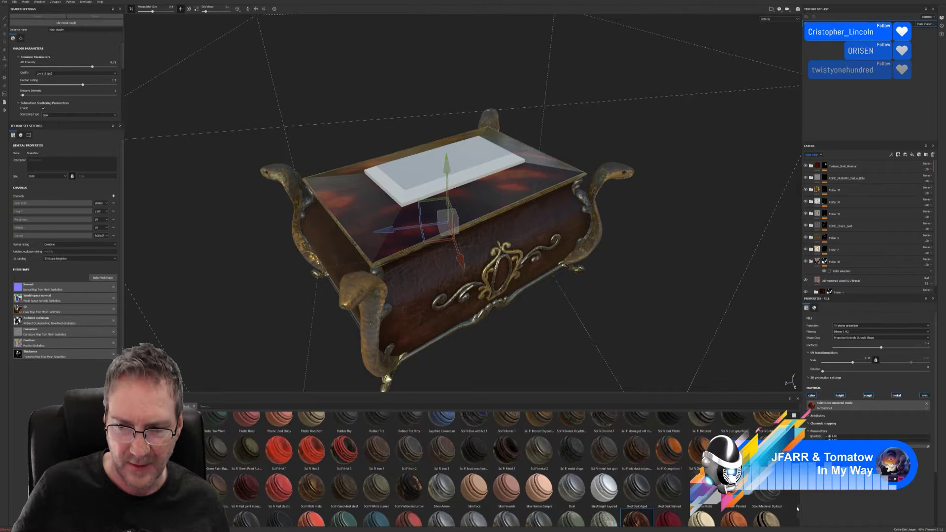
{"action": "scroll", "coordinate": [799, 506], "scroll_direction": "up", "scroll_amount": 6}
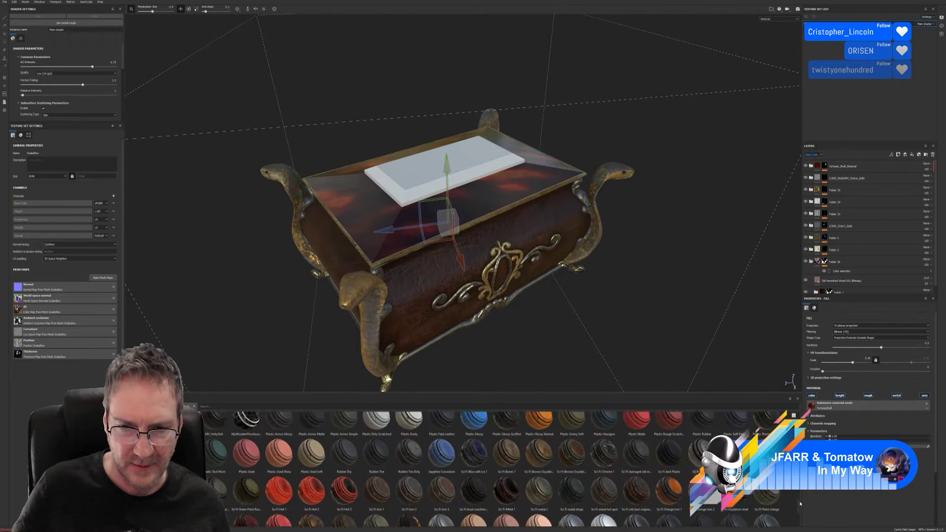
{"action": "scroll", "coordinate": [795, 497], "scroll_direction": "up", "scroll_amount": 3}
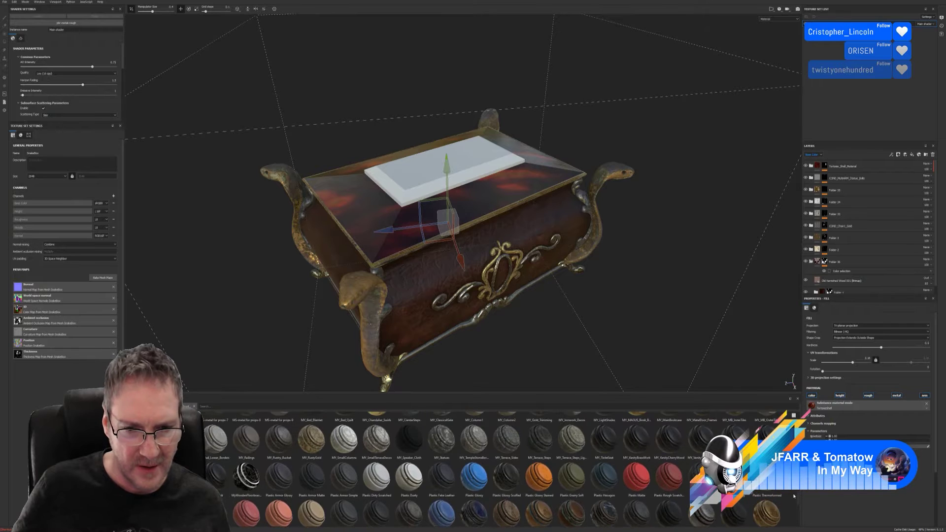
{"action": "scroll", "coordinate": [794, 493], "scroll_direction": "up", "scroll_amount": 3}
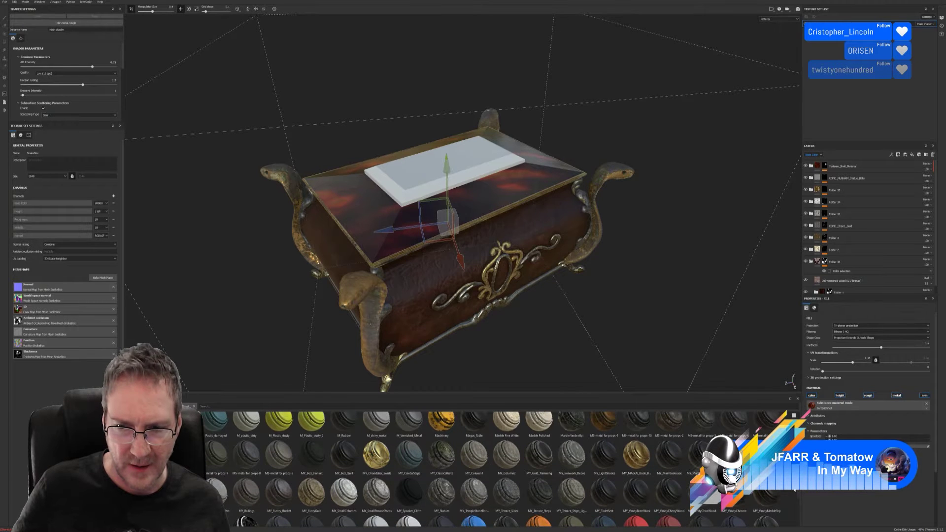
{"action": "scroll", "coordinate": [795, 491], "scroll_direction": "up", "scroll_amount": 5}
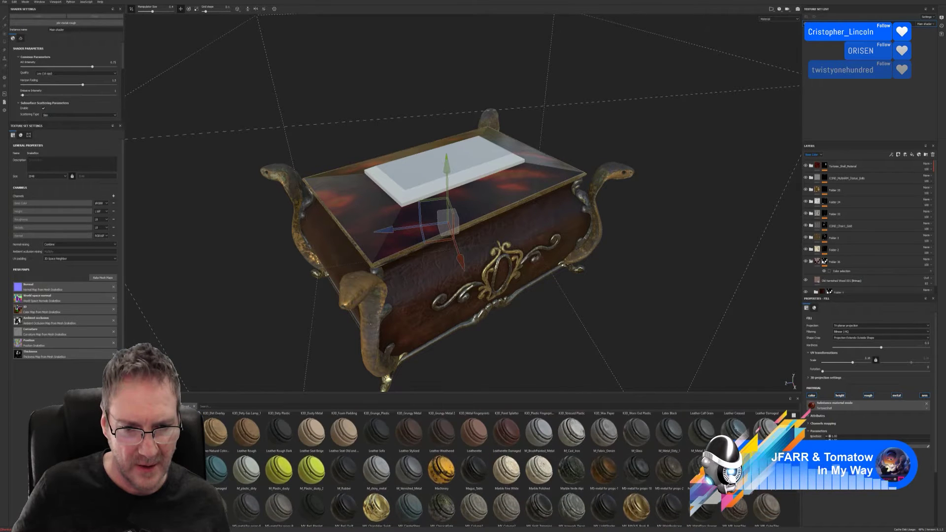
{"action": "scroll", "coordinate": [795, 490], "scroll_direction": "up", "scroll_amount": 3}
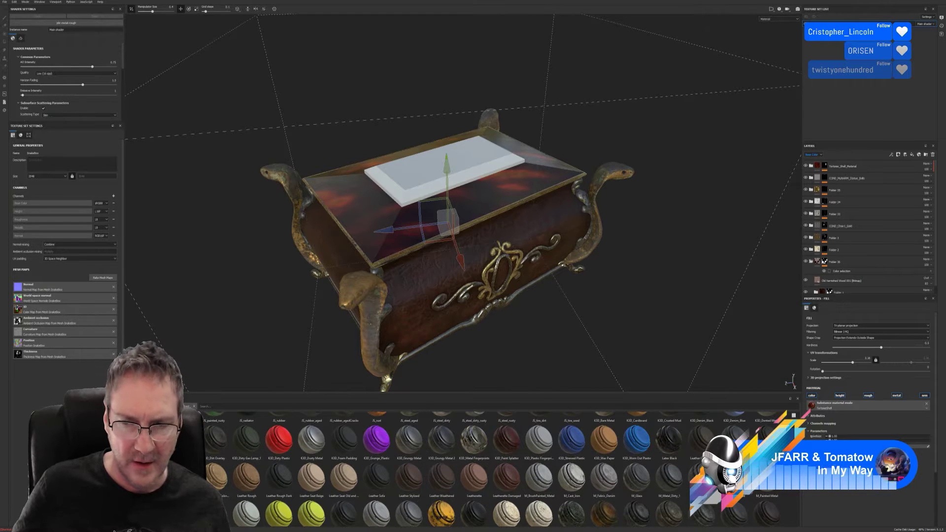
{"action": "scroll", "coordinate": [795, 490], "scroll_direction": "up", "scroll_amount": 1}
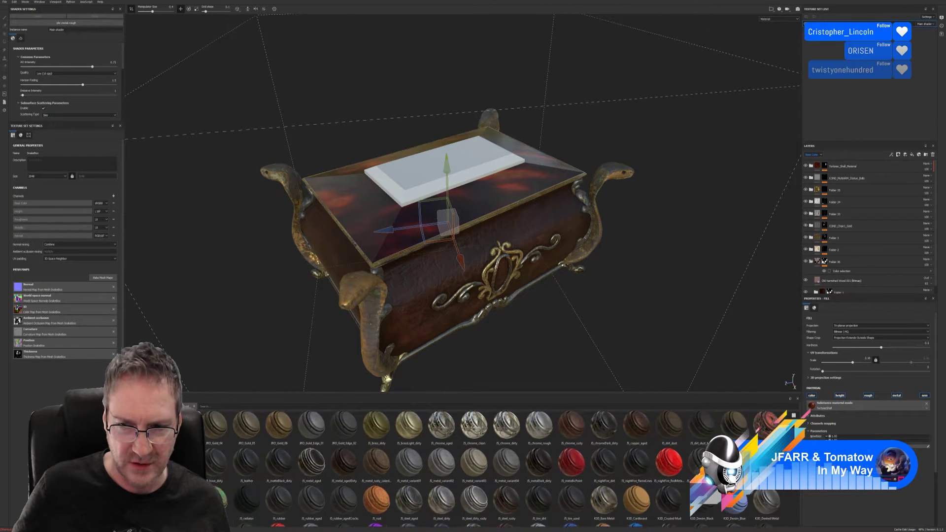
{"action": "scroll", "coordinate": [496, 469], "scroll_direction": "up", "scroll_amount": 5}
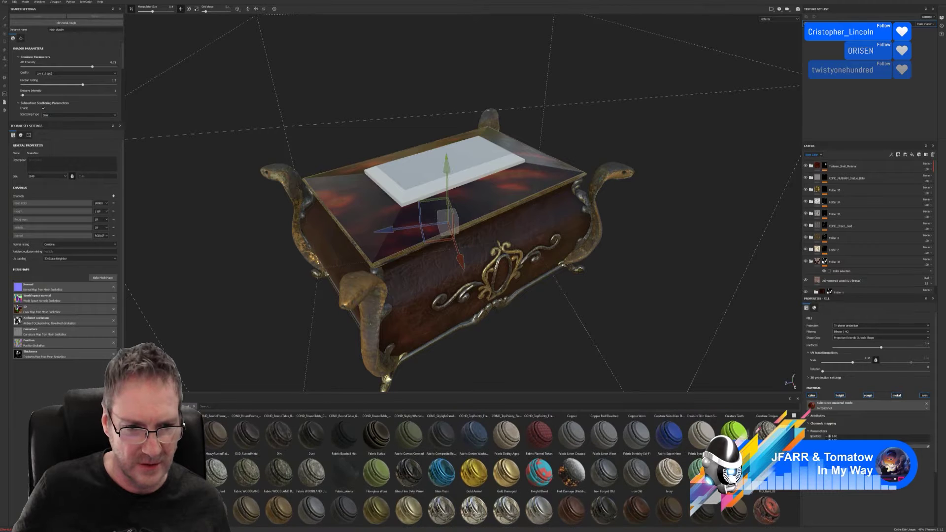
{"action": "scroll", "coordinate": [497, 470], "scroll_direction": "up", "scroll_amount": 3}
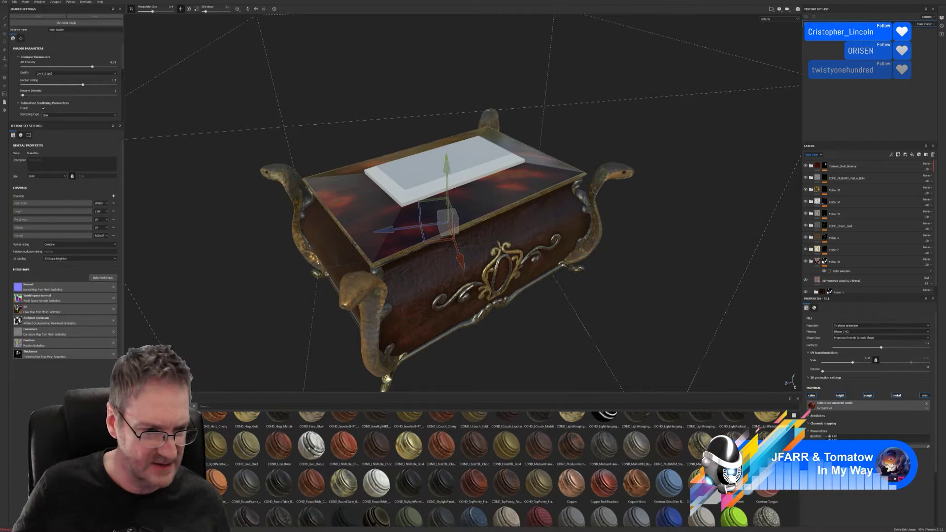
Look through the base material library from beginning to end for a material suited to the lid's raised center panel.
{"action": "scroll", "coordinate": [497, 469], "scroll_direction": "up", "scroll_amount": 10}
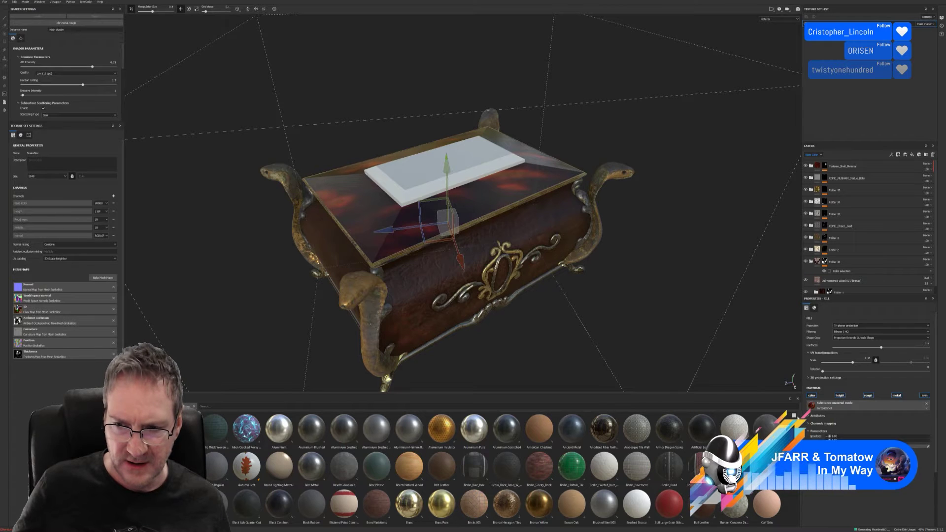
{"action": "scroll", "coordinate": [799, 416], "scroll_direction": "down", "scroll_amount": 1}
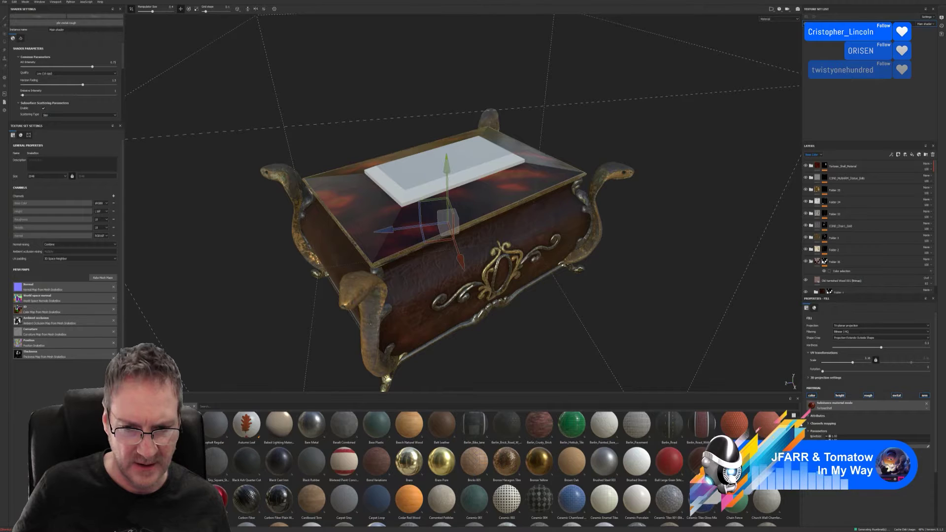
{"action": "scroll", "coordinate": [793, 416], "scroll_direction": "down", "scroll_amount": 2}
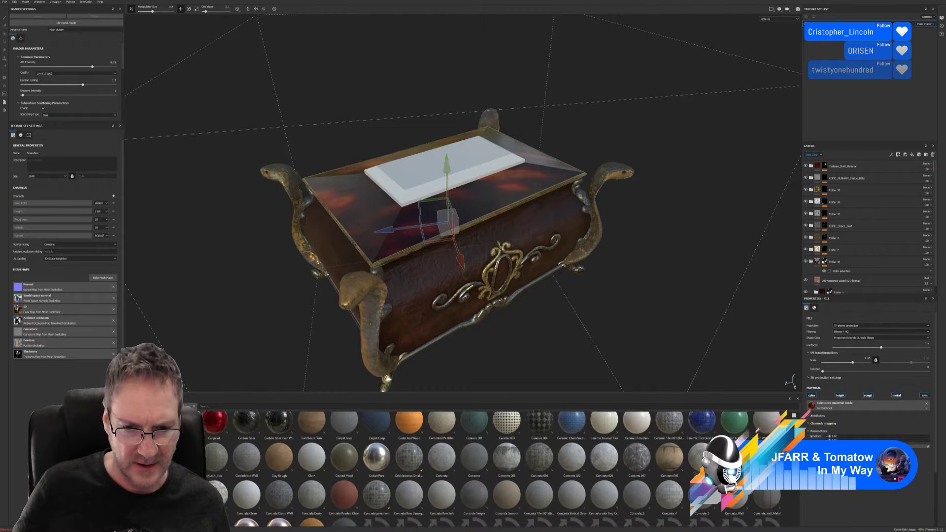
{"action": "scroll", "coordinate": [793, 415], "scroll_direction": "down", "scroll_amount": 2}
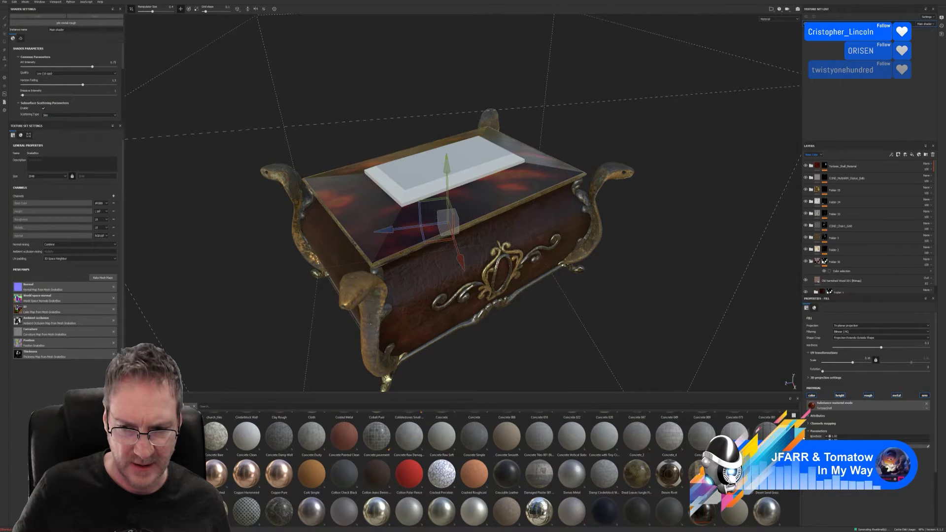
{"action": "scroll", "coordinate": [793, 416], "scroll_direction": "down", "scroll_amount": 1}
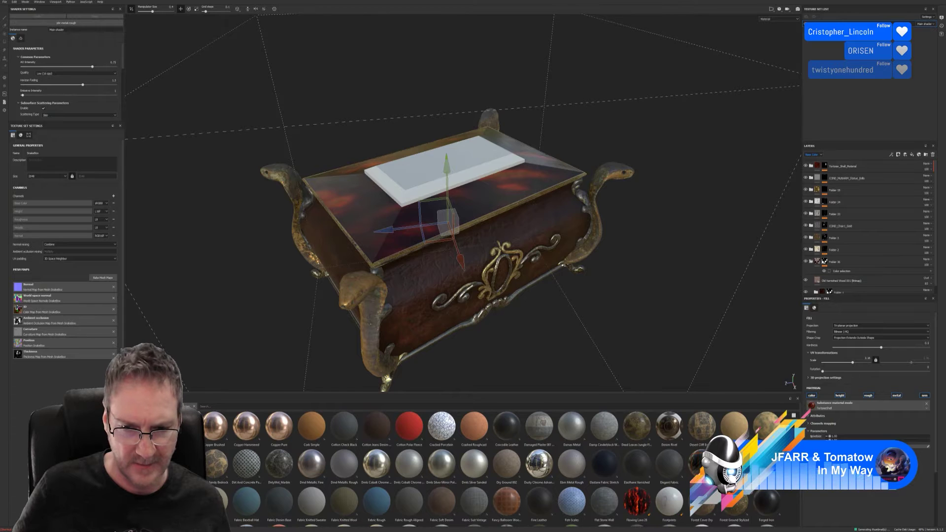
{"action": "scroll", "coordinate": [793, 415], "scroll_direction": "down", "scroll_amount": 2}
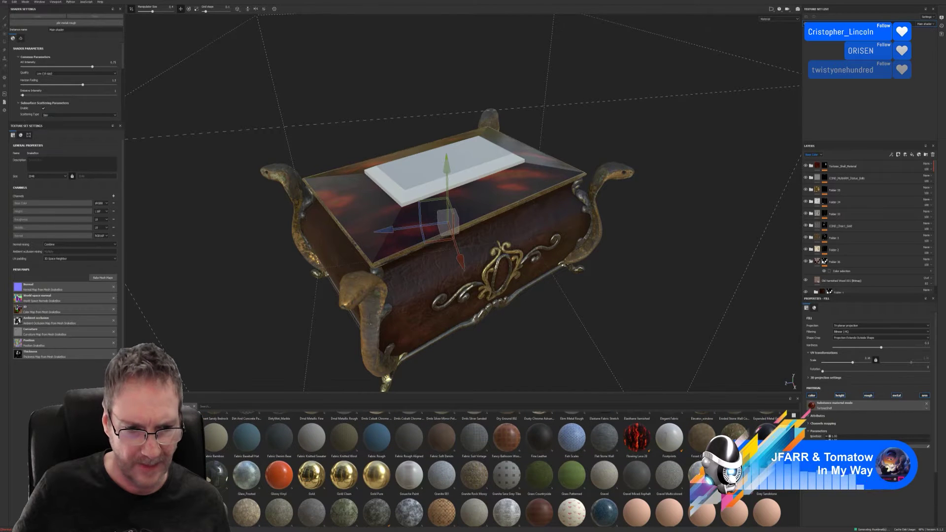
{"action": "scroll", "coordinate": [794, 416], "scroll_direction": "down", "scroll_amount": 2}
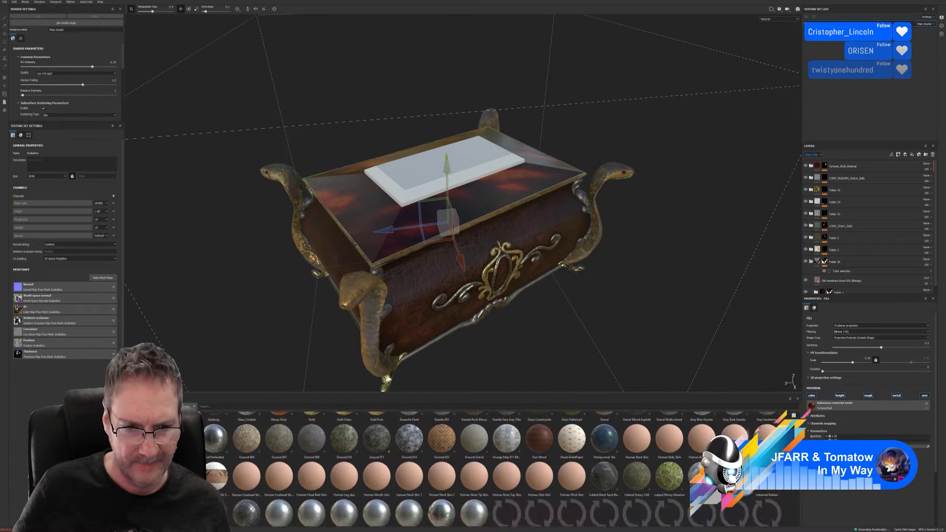
{"action": "scroll", "coordinate": [794, 416], "scroll_direction": "down", "scroll_amount": 1}
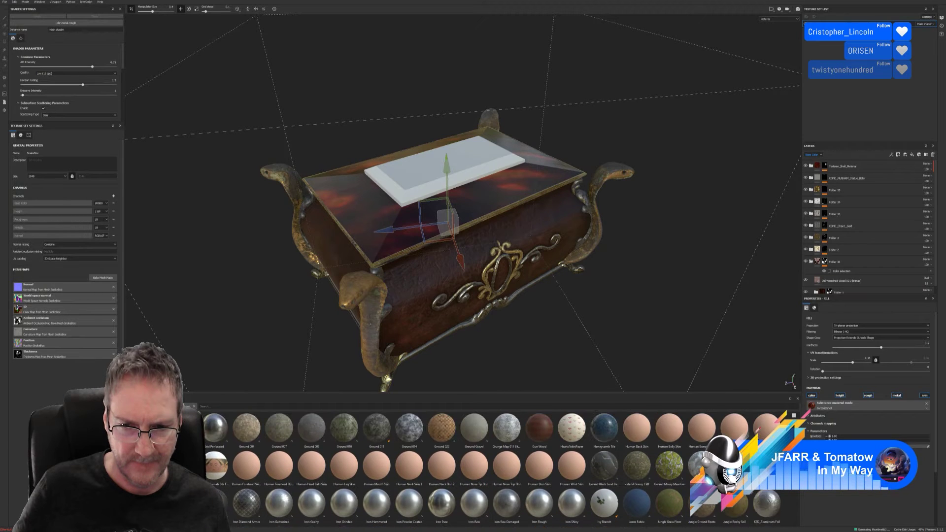
{"action": "scroll", "coordinate": [793, 415], "scroll_direction": "down", "scroll_amount": 2}
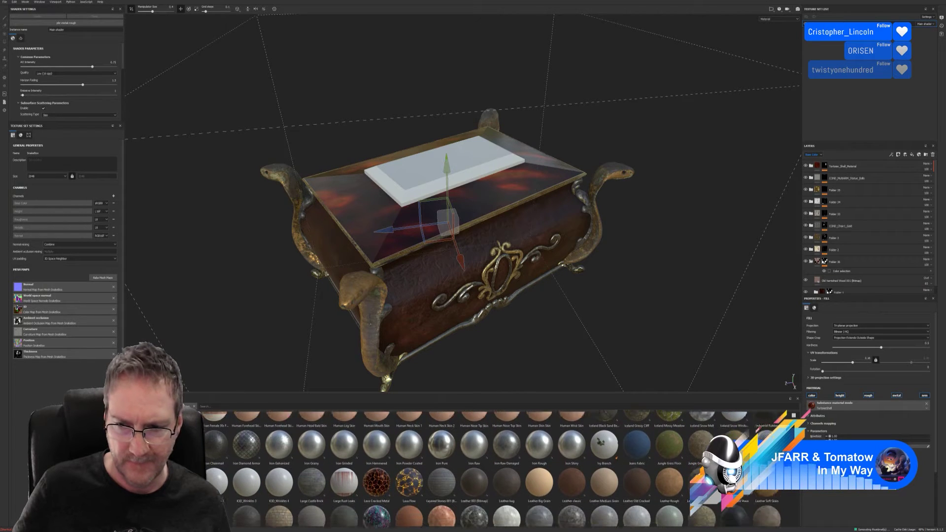
{"action": "scroll", "coordinate": [794, 415], "scroll_direction": "down", "scroll_amount": 2}
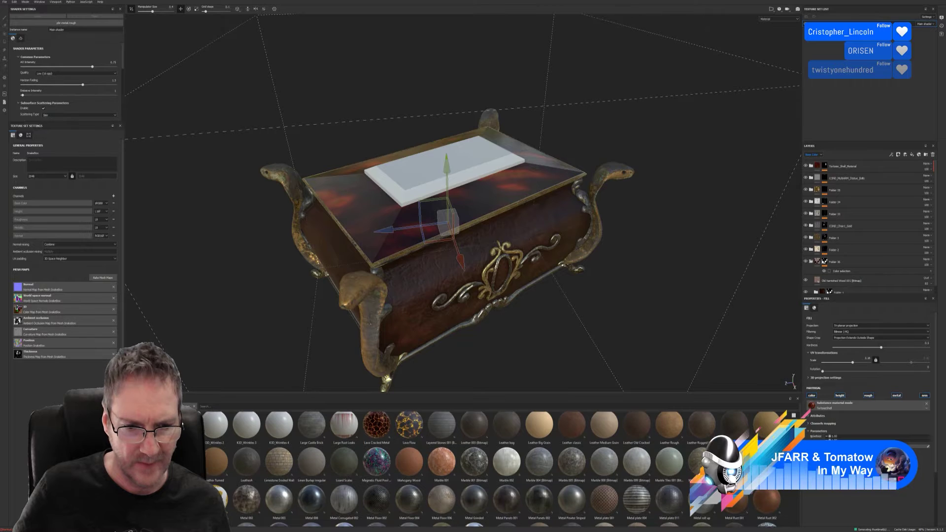
{"action": "scroll", "coordinate": [793, 416], "scroll_direction": "down", "scroll_amount": 2}
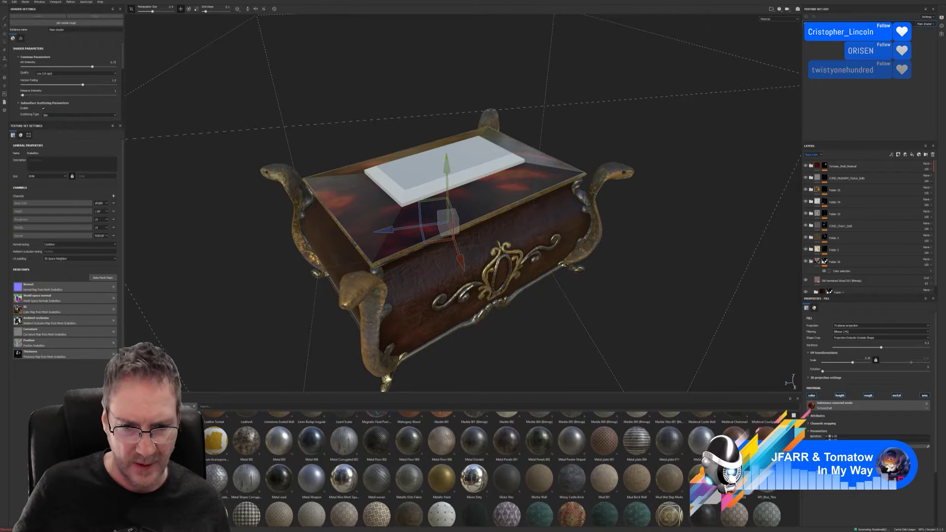
{"action": "scroll", "coordinate": [794, 415], "scroll_direction": "down", "scroll_amount": 2}
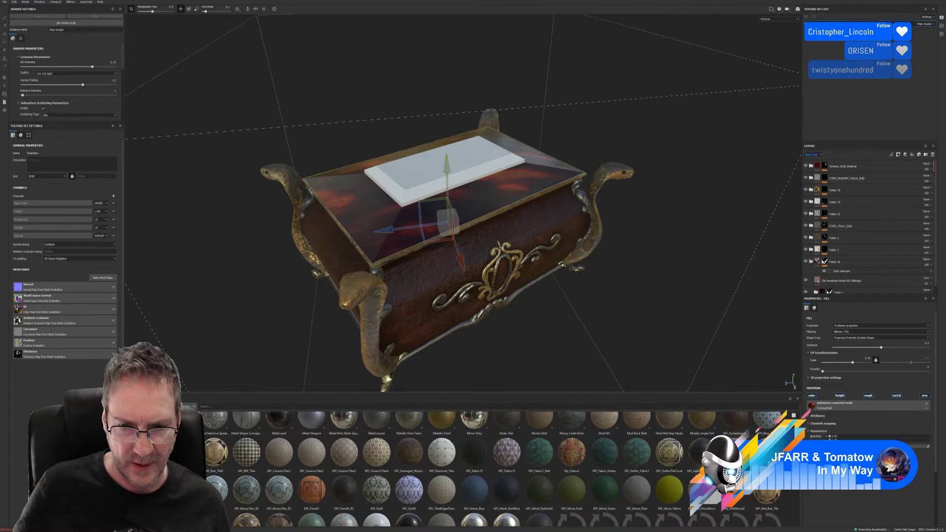
{"action": "scroll", "coordinate": [794, 416], "scroll_direction": "down", "scroll_amount": 2}
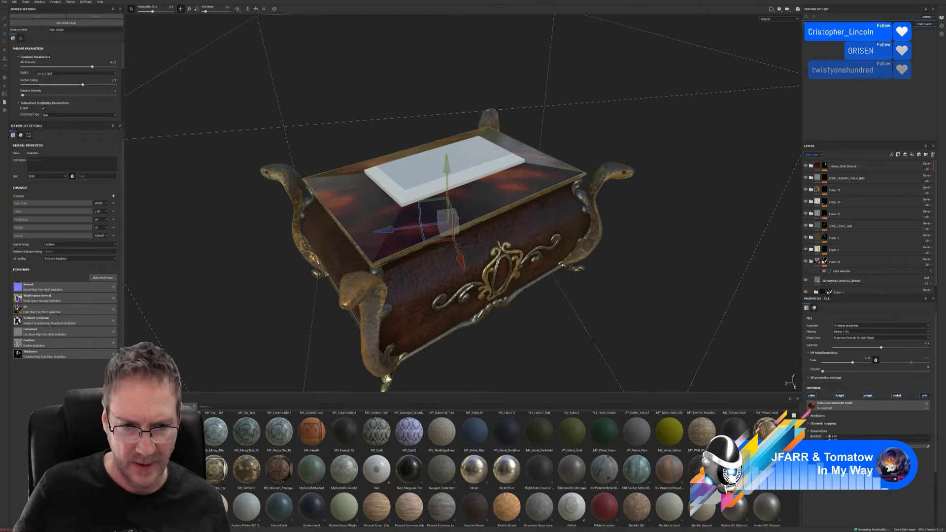
{"action": "scroll", "coordinate": [793, 415], "scroll_direction": "down", "scroll_amount": 1}
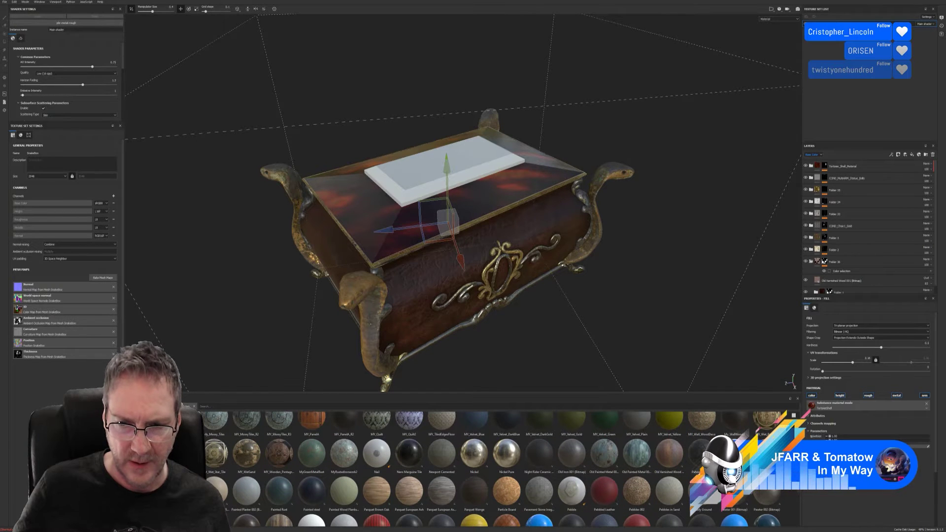
{"action": "scroll", "coordinate": [793, 416], "scroll_direction": "down", "scroll_amount": 2}
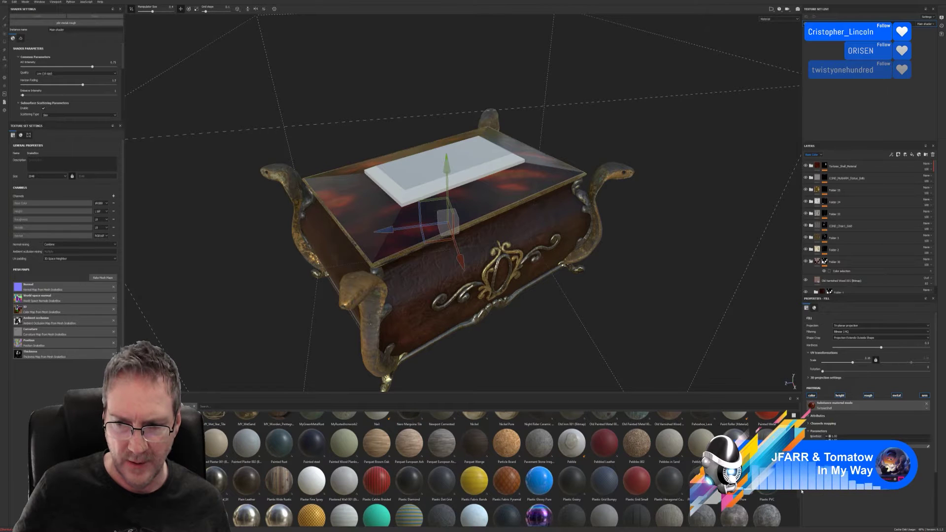
{"action": "scroll", "coordinate": [802, 492], "scroll_direction": "down", "scroll_amount": 1}
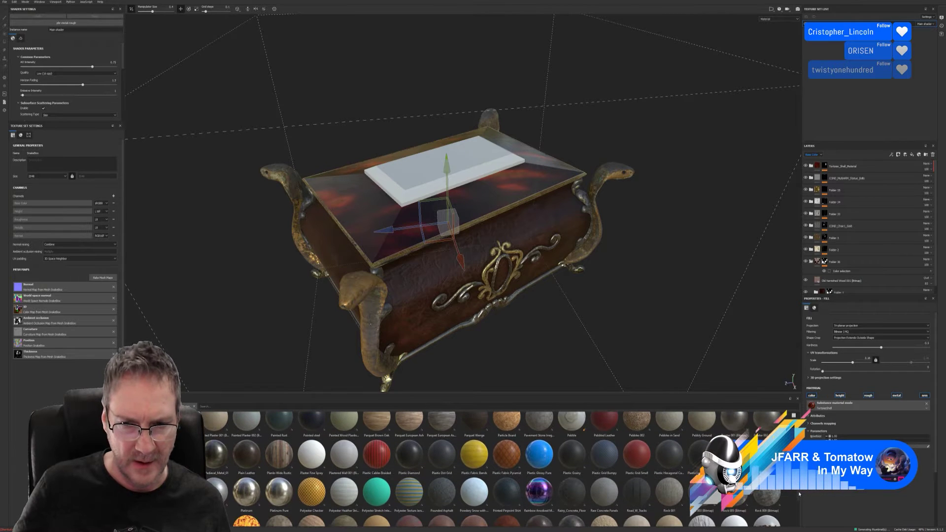
{"action": "scroll", "coordinate": [799, 494], "scroll_direction": "down", "scroll_amount": 1}
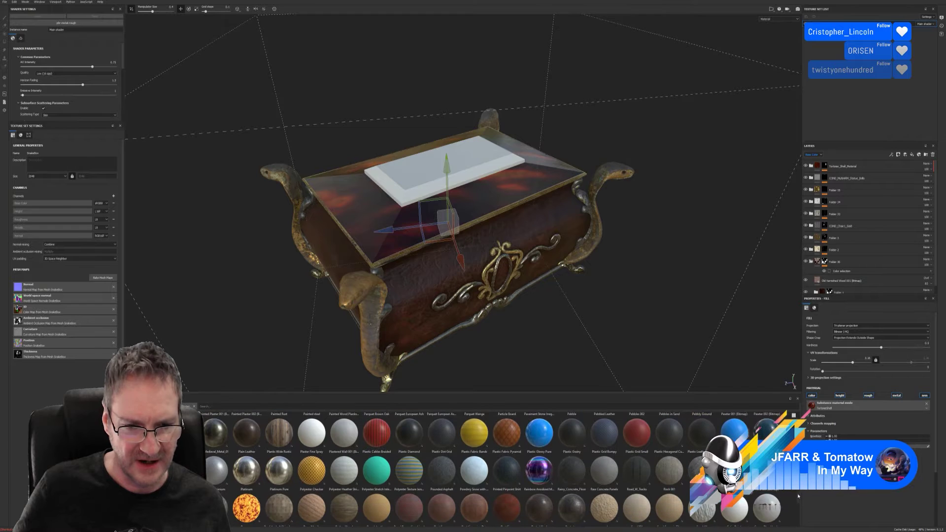
{"action": "scroll", "coordinate": [800, 496], "scroll_direction": "down", "scroll_amount": 2}
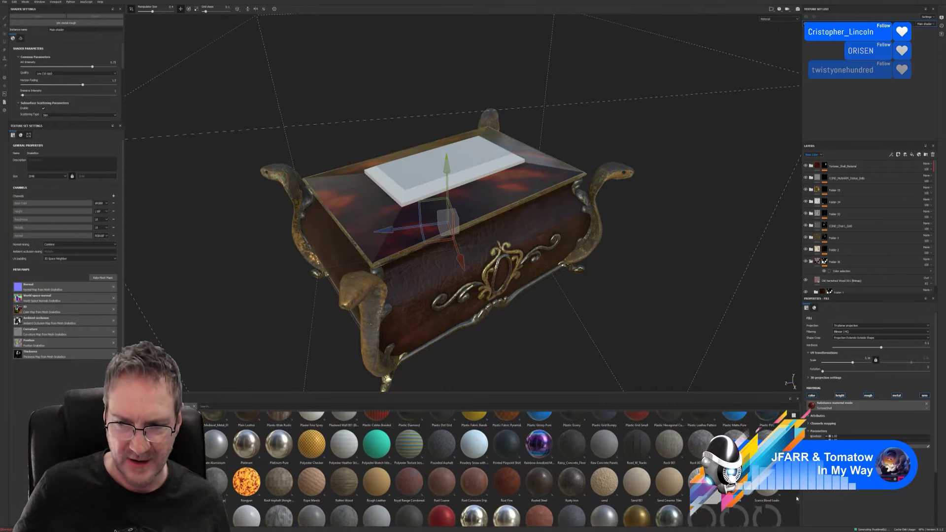
{"action": "scroll", "coordinate": [800, 499], "scroll_direction": "down", "scroll_amount": 3}
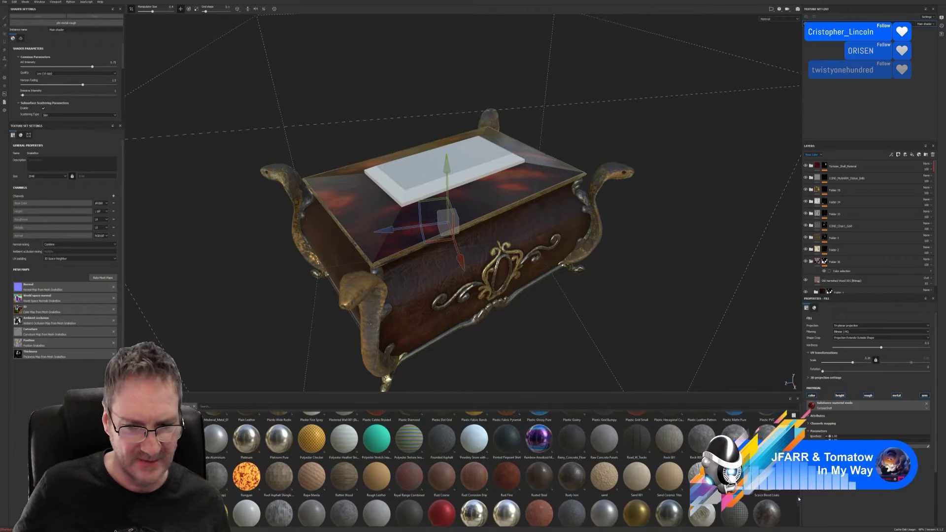
{"action": "scroll", "coordinate": [799, 503], "scroll_direction": "down", "scroll_amount": 1}
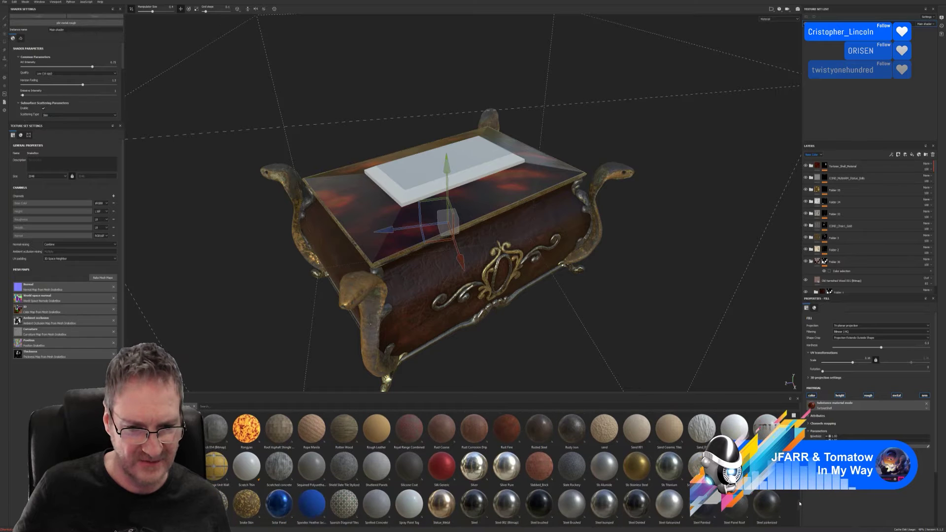
{"action": "scroll", "coordinate": [800, 504], "scroll_direction": "down", "scroll_amount": 3}
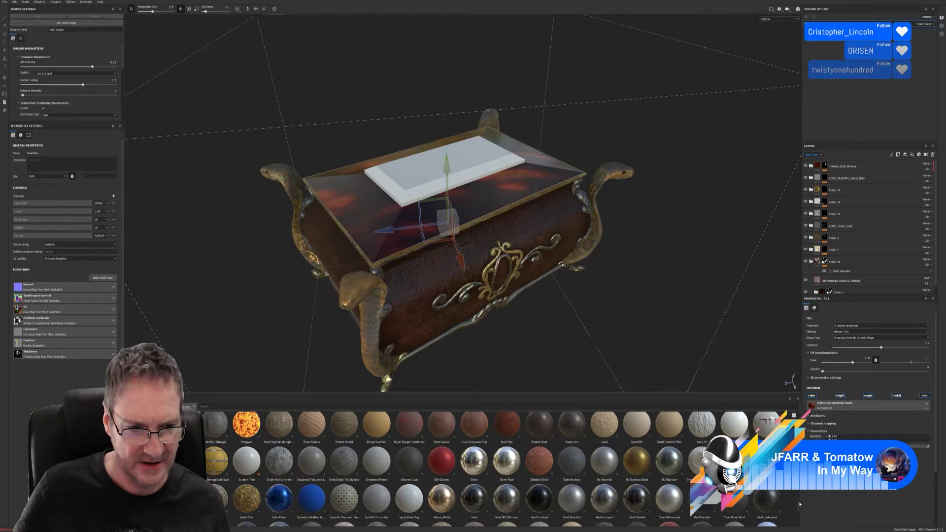
{"action": "scroll", "coordinate": [798, 508], "scroll_direction": "down", "scroll_amount": 1}
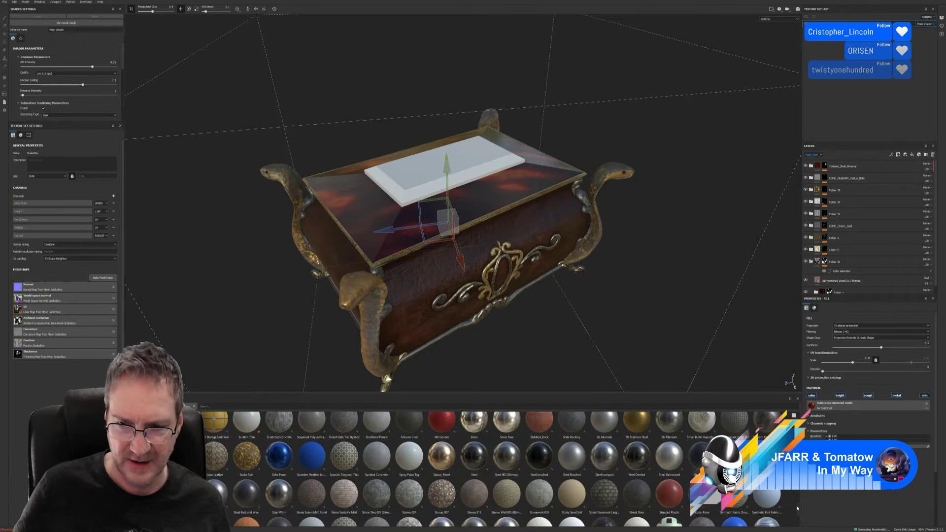
{"action": "scroll", "coordinate": [797, 509], "scroll_direction": "down", "scroll_amount": 2}
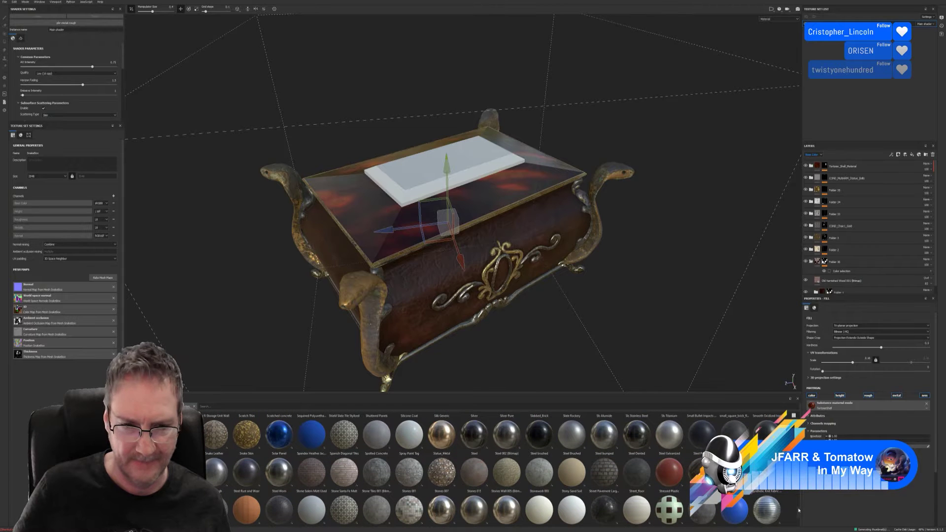
{"action": "scroll", "coordinate": [799, 511], "scroll_direction": "down", "scroll_amount": 6}
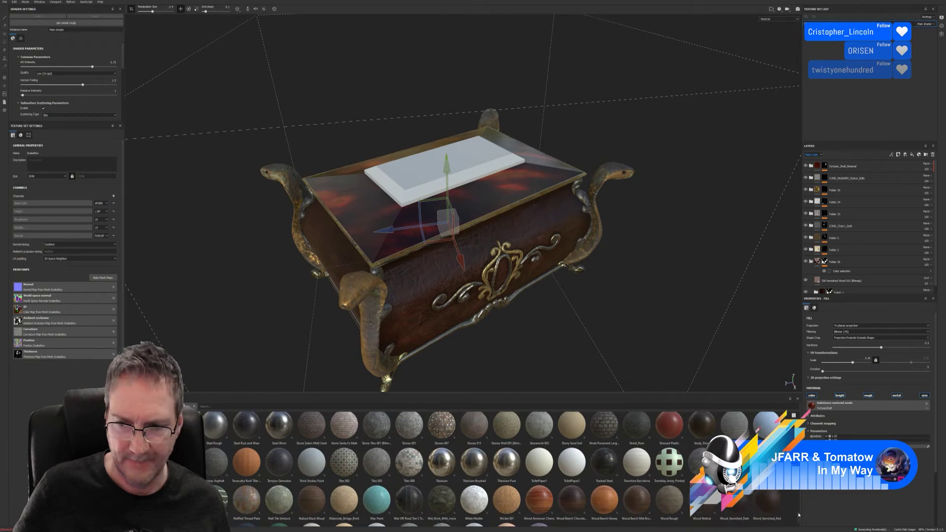
{"action": "scroll", "coordinate": [799, 518], "scroll_direction": "down", "scroll_amount": 3}
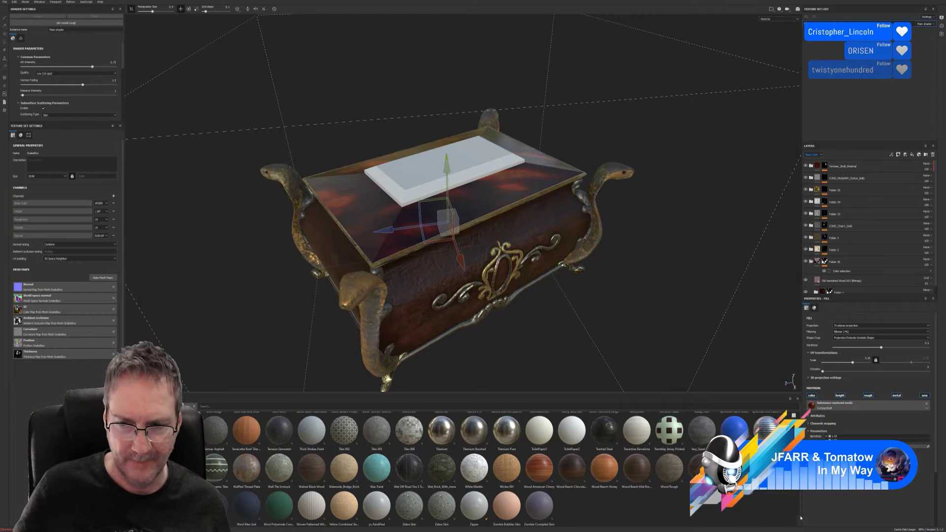
Recheck the material library backwards from the wood and stone entries to the metal and marble ones for a center panel candidate.
{"action": "scroll", "coordinate": [801, 518], "scroll_direction": "up", "scroll_amount": 3}
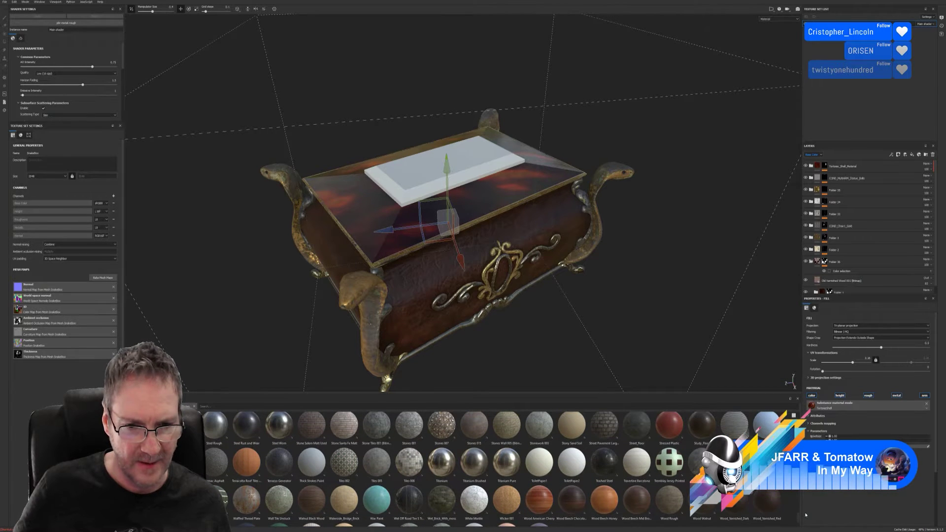
{"action": "scroll", "coordinate": [806, 512], "scroll_direction": "up", "scroll_amount": 6}
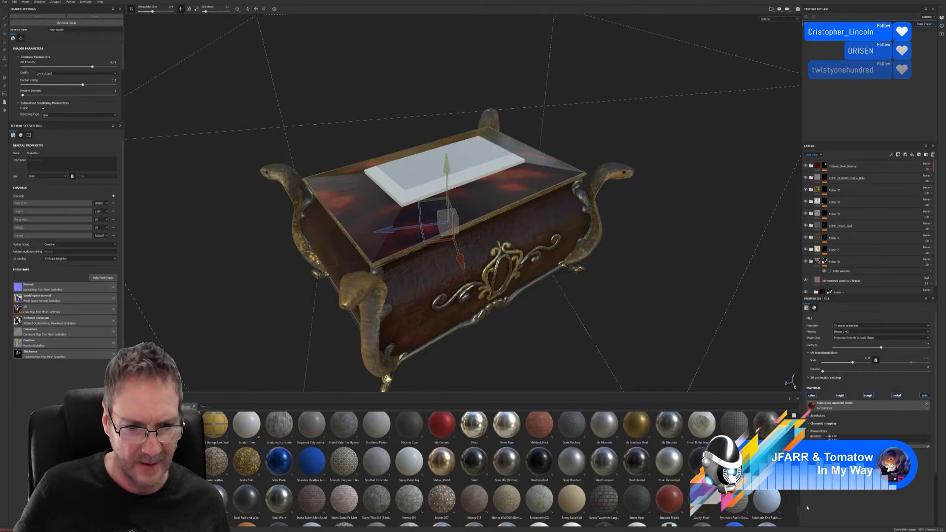
{"action": "scroll", "coordinate": [807, 508], "scroll_direction": "up", "scroll_amount": 1}
{"action": "scroll", "coordinate": [808, 508], "scroll_direction": "up", "scroll_amount": 6}
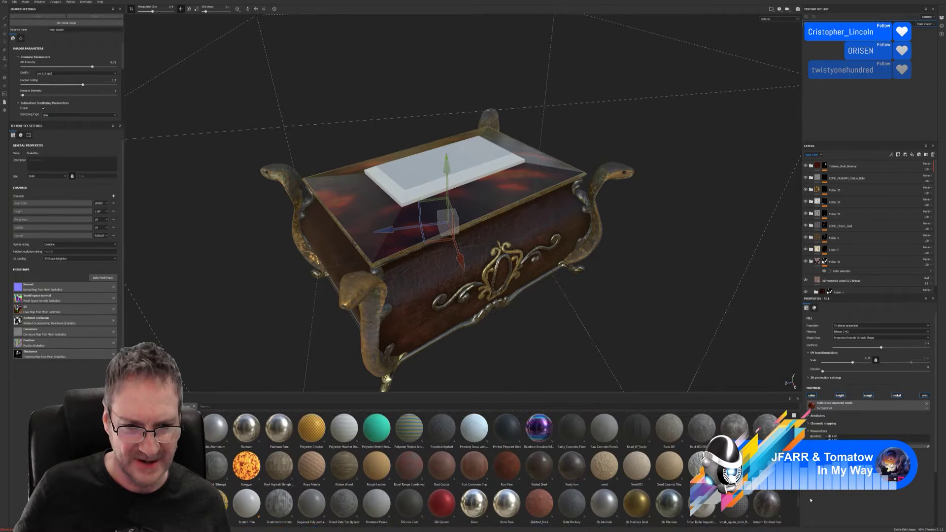
{"action": "scroll", "coordinate": [811, 499], "scroll_direction": "up", "scroll_amount": 3}
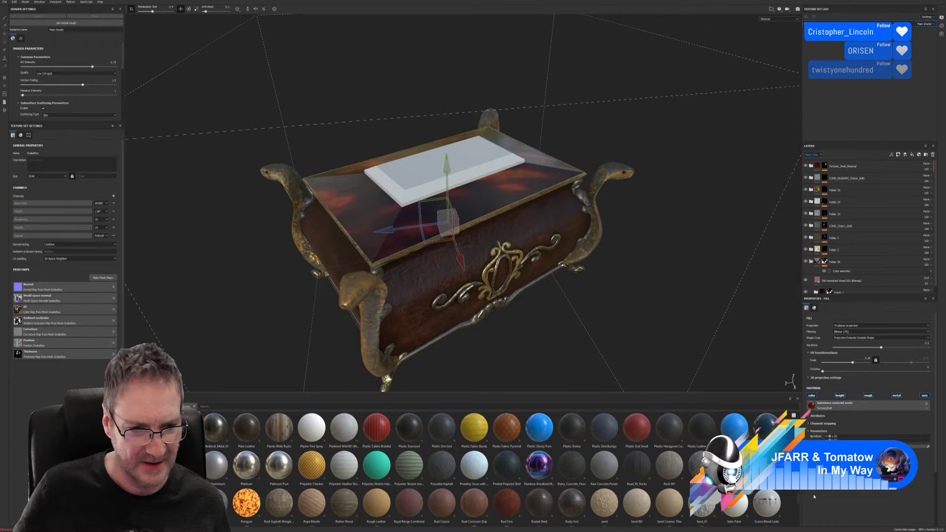
{"action": "scroll", "coordinate": [814, 497], "scroll_direction": "up", "scroll_amount": 3}
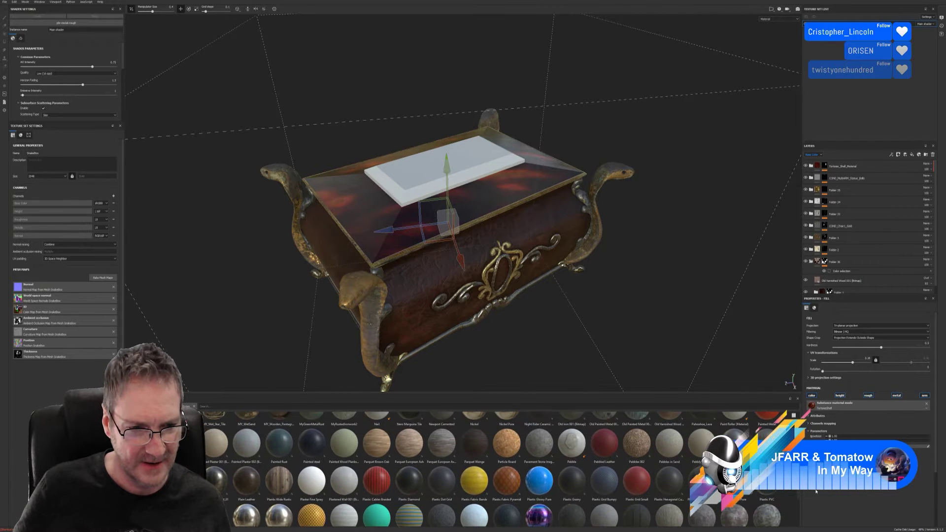
{"action": "scroll", "coordinate": [817, 491], "scroll_direction": "up", "scroll_amount": 3}
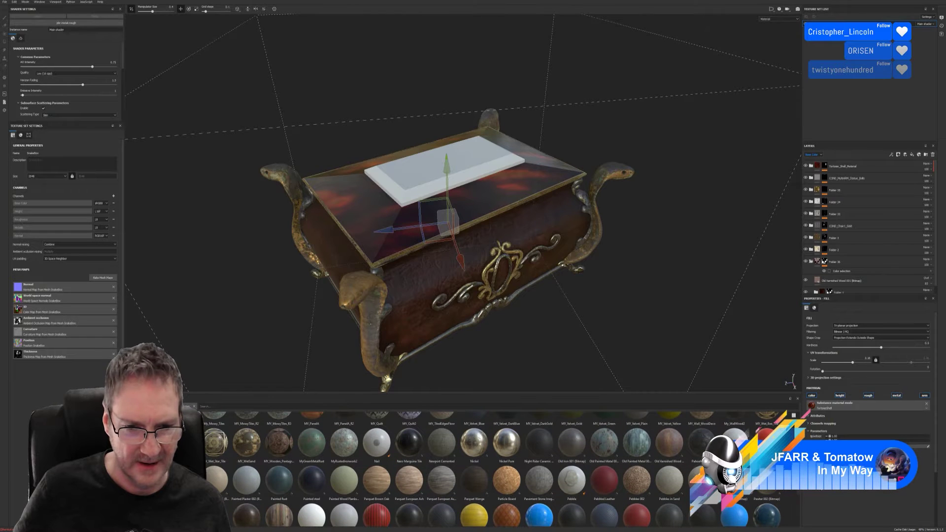
{"action": "scroll", "coordinate": [498, 469], "scroll_direction": "up", "scroll_amount": 3}
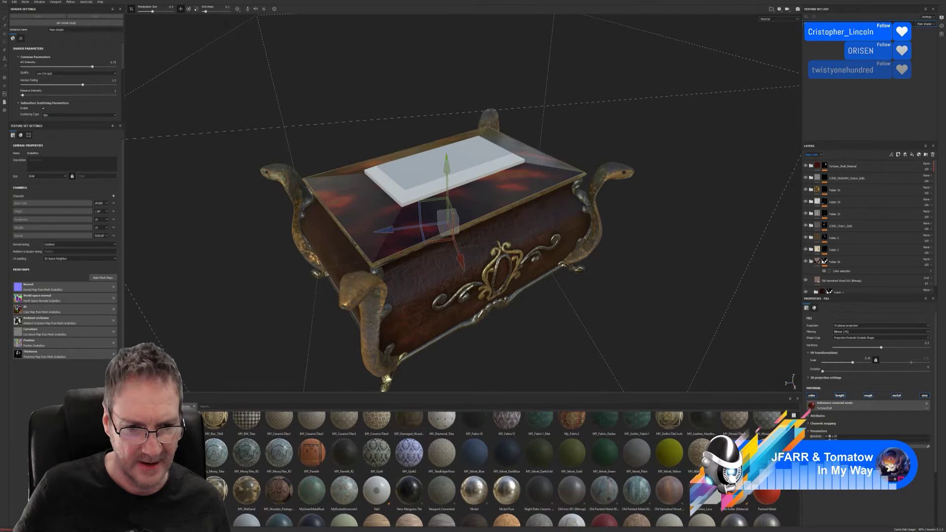
{"action": "scroll", "coordinate": [497, 469], "scroll_direction": "up", "scroll_amount": 3}
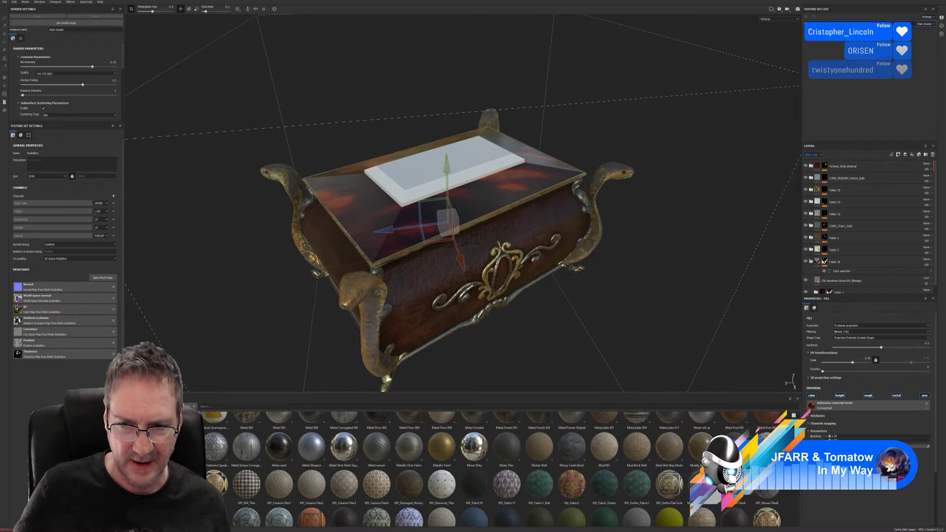
{"action": "scroll", "coordinate": [498, 470], "scroll_direction": "up", "scroll_amount": 2}
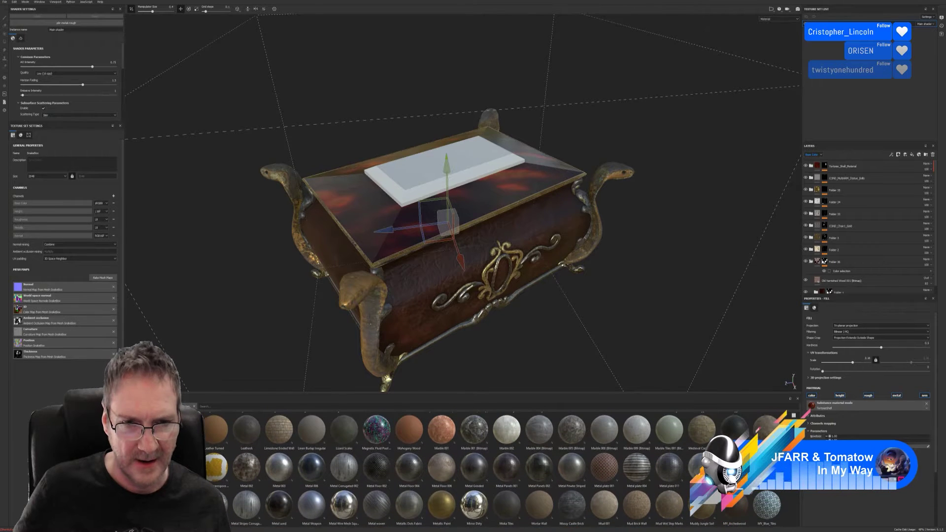
Expand the Tortoise_Shell_Material folder and examine the fill settings of its TortoiseShellDark and TortoiseShellBase layers.
{"action": "left_click", "coordinate": [812, 167]}
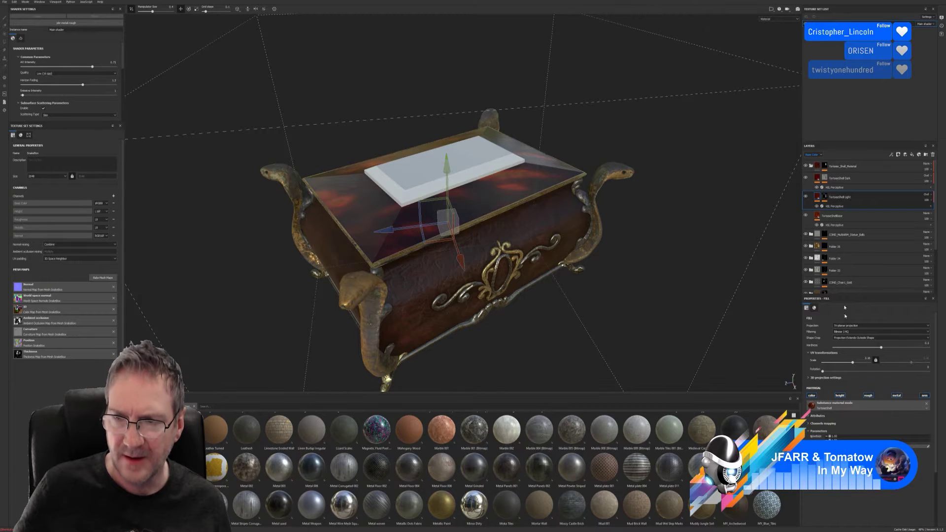
{"action": "left_click", "coordinate": [817, 178]}
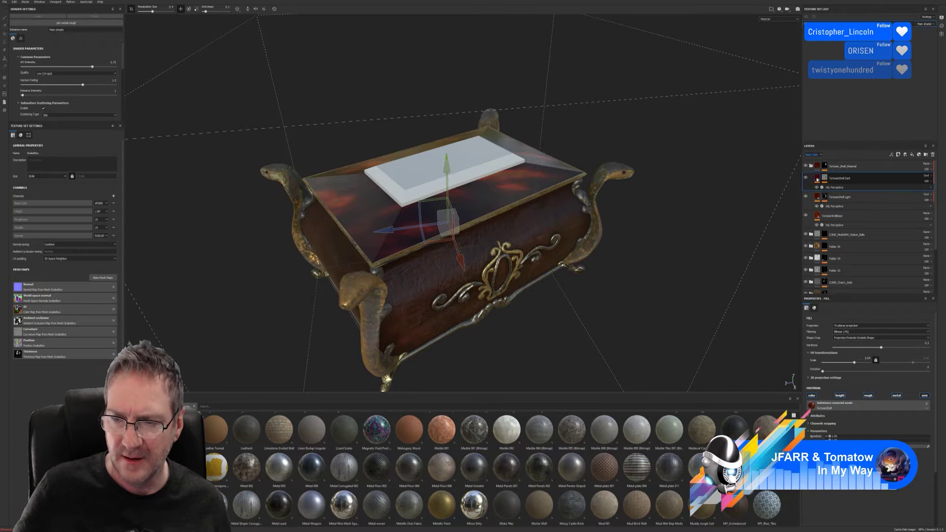
{"action": "left_click", "coordinate": [818, 168]}
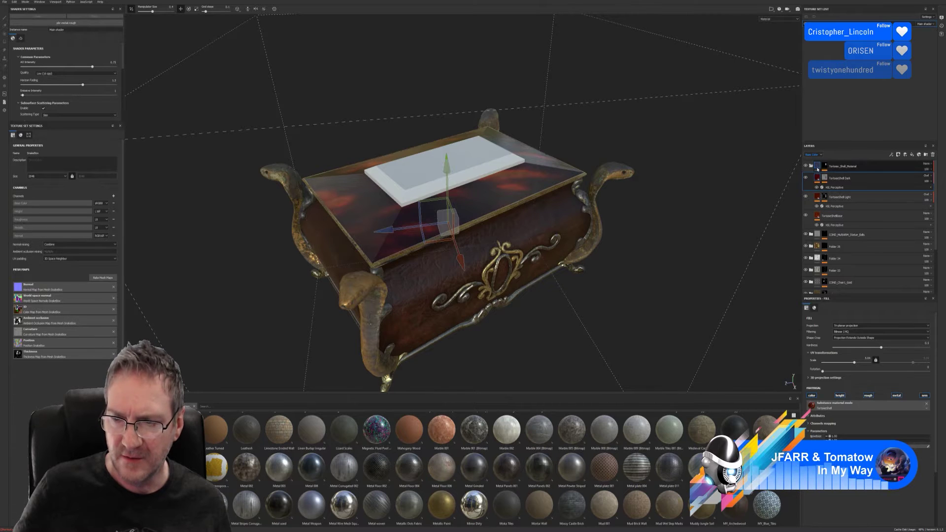
{"action": "left_click", "coordinate": [819, 168]}
{"action": "left_click", "coordinate": [818, 178]}
{"action": "left_click", "coordinate": [818, 216]}
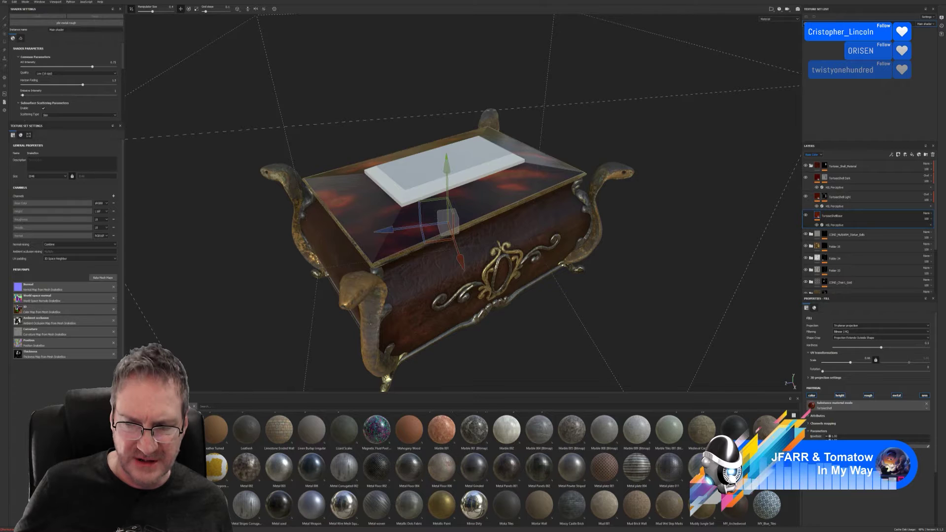
Try replacing the TortoiseShellBase layer's material with Glass_Frosted from the material library.
{"action": "scroll", "coordinate": [497, 469], "scroll_direction": "up", "scroll_amount": 1}
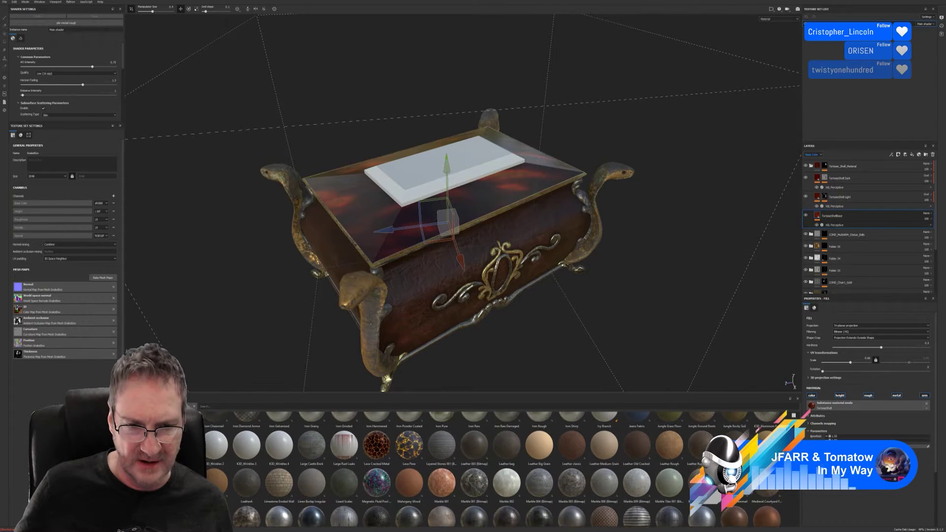
{"action": "scroll", "coordinate": [497, 468], "scroll_direction": "up", "scroll_amount": 1}
{"action": "scroll", "coordinate": [497, 469], "scroll_direction": "up", "scroll_amount": 1}
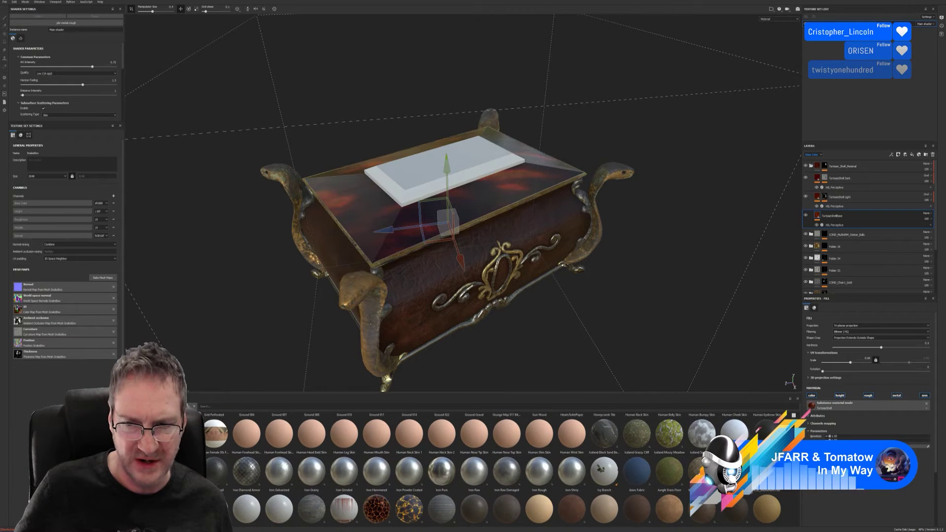
{"action": "scroll", "coordinate": [498, 468], "scroll_direction": "up", "scroll_amount": 1}
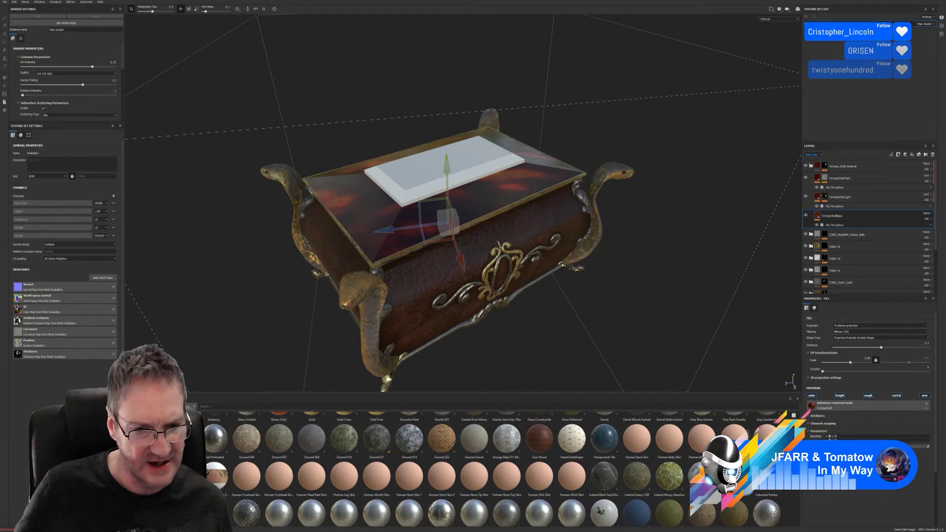
{"action": "scroll", "coordinate": [497, 468], "scroll_direction": "up", "scroll_amount": 2}
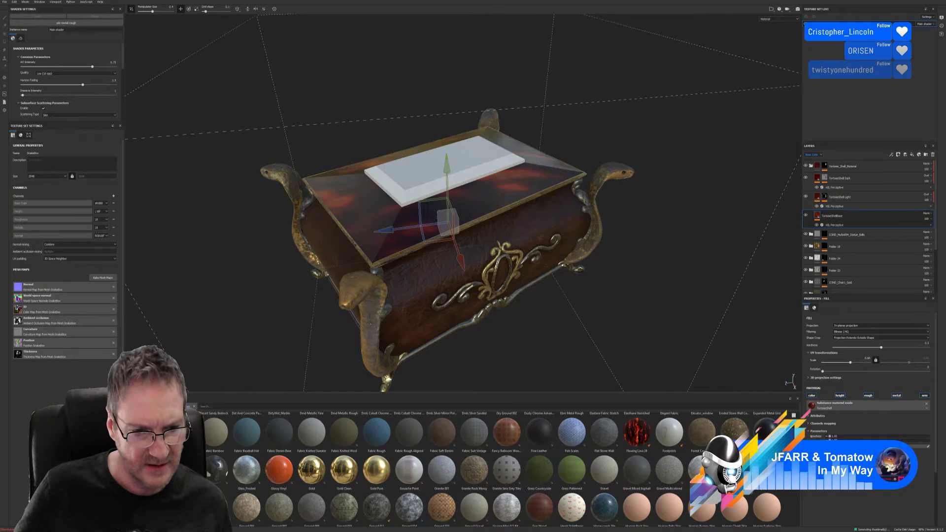
{"action": "scroll", "coordinate": [497, 469], "scroll_direction": "up", "scroll_amount": 1}
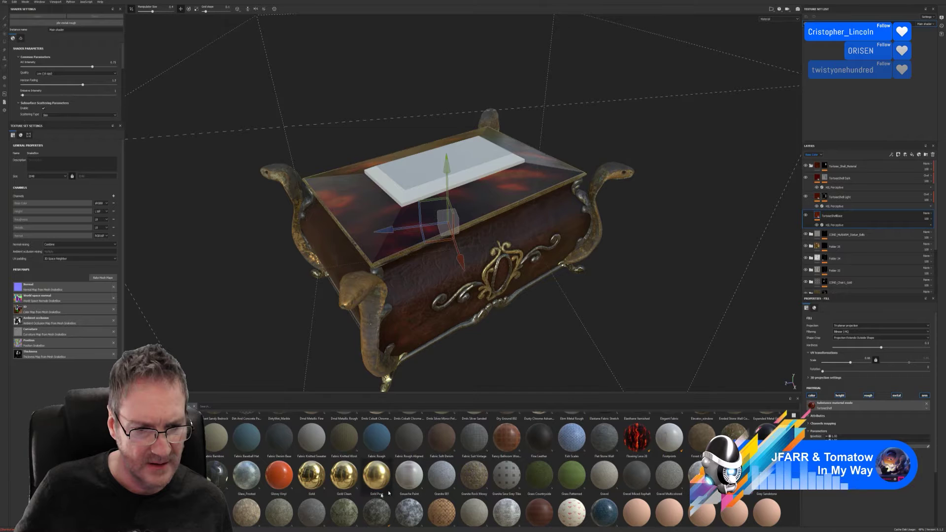
{"action": "left_click_drag", "start_coordinate": [252, 479], "coordinate": [847, 405]}
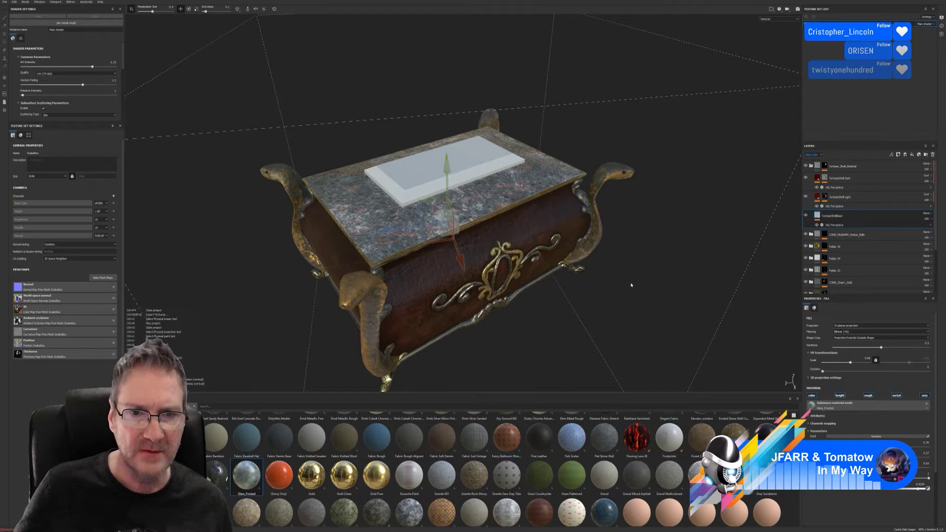
{"action": "key", "text": "ctrl+z"}
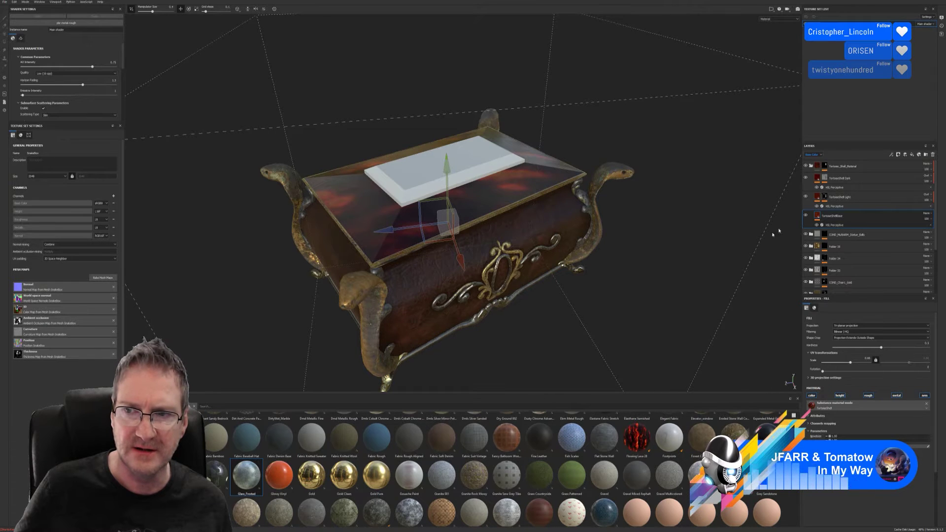
Add the Glass_Frosted material as a new fill layer above the collapsed Tortoise_Shell_Material folder.
{"action": "left_click", "coordinate": [812, 169]}
{"action": "left_click", "coordinate": [840, 168]}
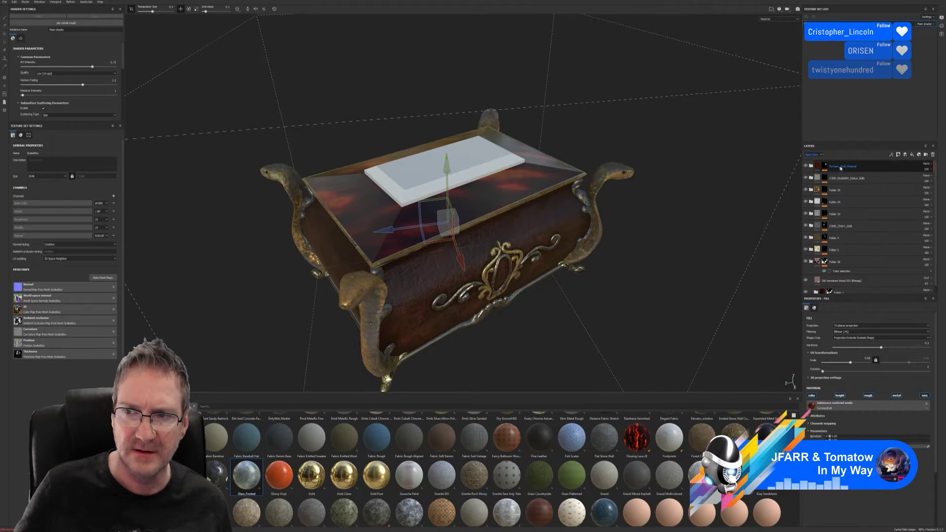
{"action": "left_click_drag", "start_coordinate": [261, 476], "coordinate": [384, 239]}
{"action": "left_click_drag", "start_coordinate": [528, 297], "coordinate": [560, 323], "text": "alt"}
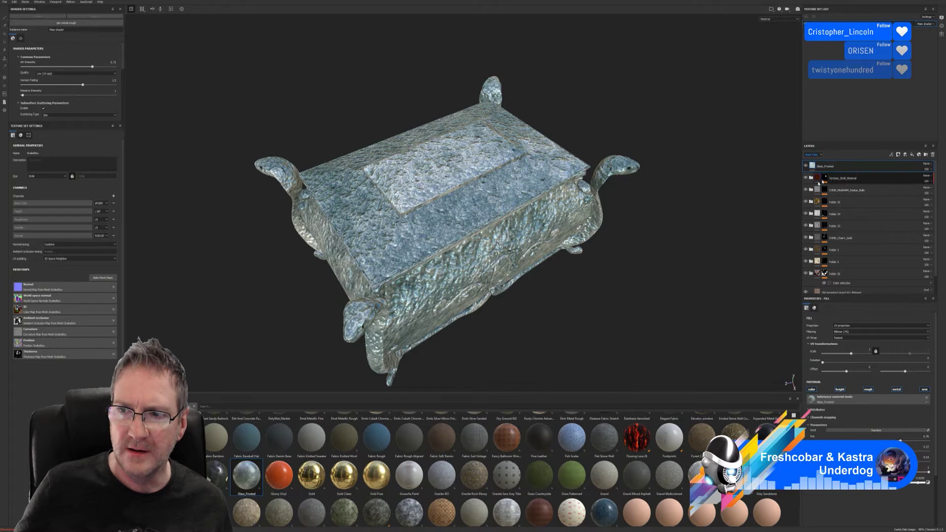
{"action": "left_click", "coordinate": [812, 179]}
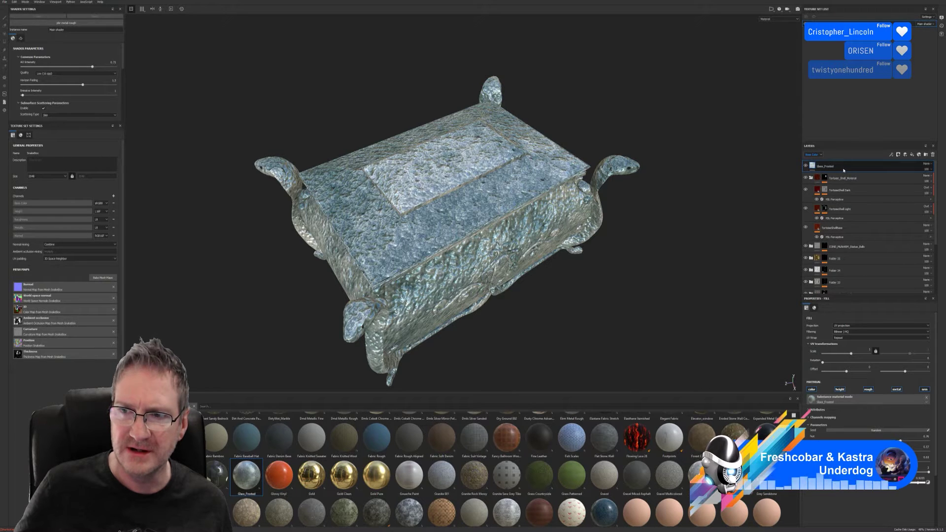
{"action": "mouse_move", "coordinate": [843, 170]}
{"action": "left_mouse_down"}
{"action": "mouse_move", "coordinate": [842, 186]}
{"action": "mouse_move", "coordinate": [842, 170]}
{"action": "left_mouse_up"}
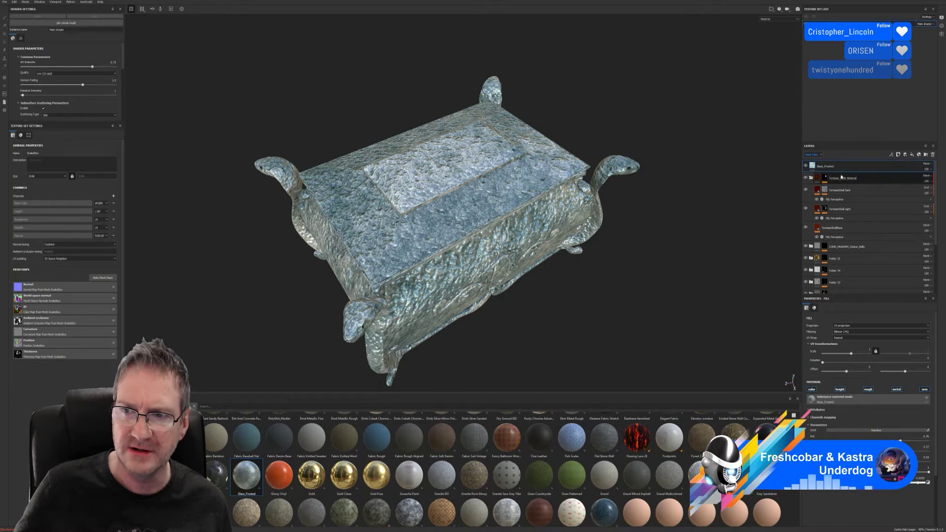
{"action": "left_click", "coordinate": [811, 178]}
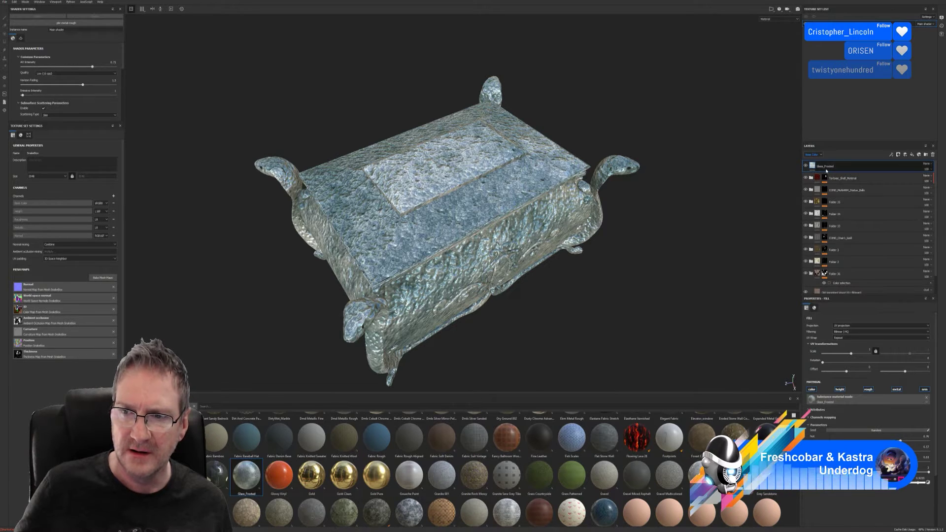
Increase the Glass_Frosted layer's UV scale slightly and disable its height channel.
{"action": "left_click_drag", "start_coordinate": [854, 353], "coordinate": [855, 355]}
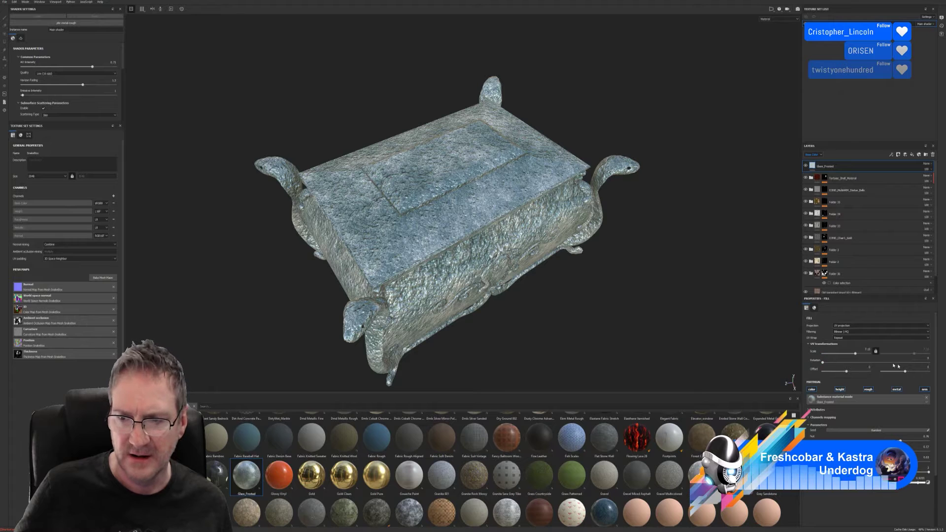
{"action": "left_click", "coordinate": [841, 390]}
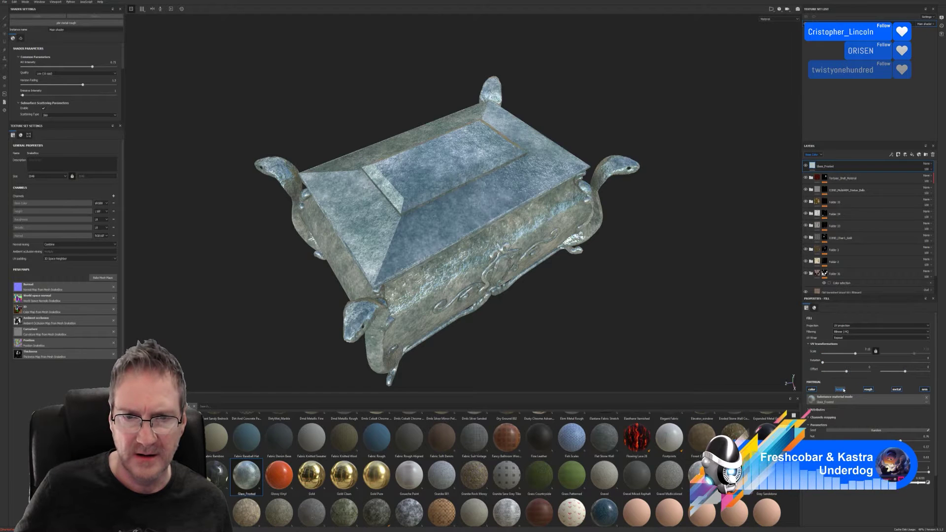
{"action": "left_click_drag", "start_coordinate": [510, 272], "coordinate": [504, 291], "text": "alt"}
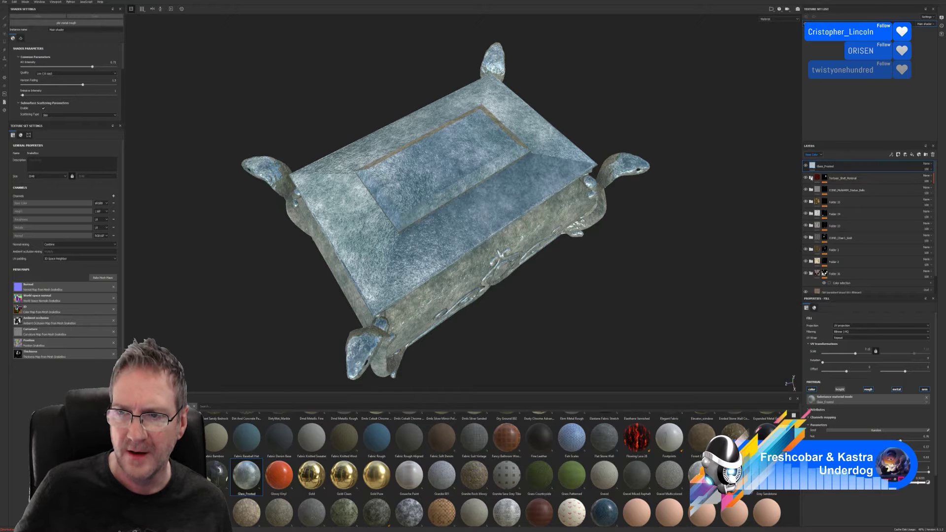
Group the Glass_Frosted layer and the Tortoise_Shell_Material folder into a new parent folder.
{"action": "right_click", "coordinate": [846, 179]}
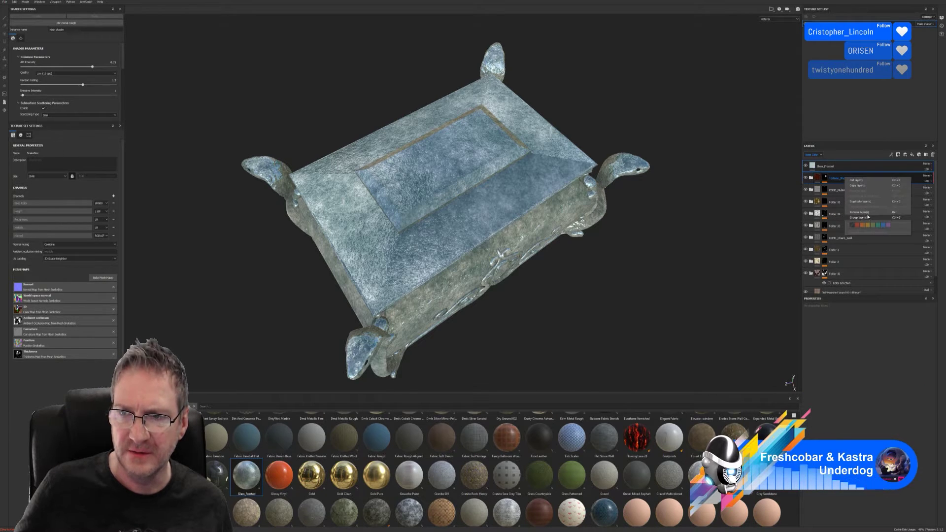
{"action": "left_click", "coordinate": [860, 217]}
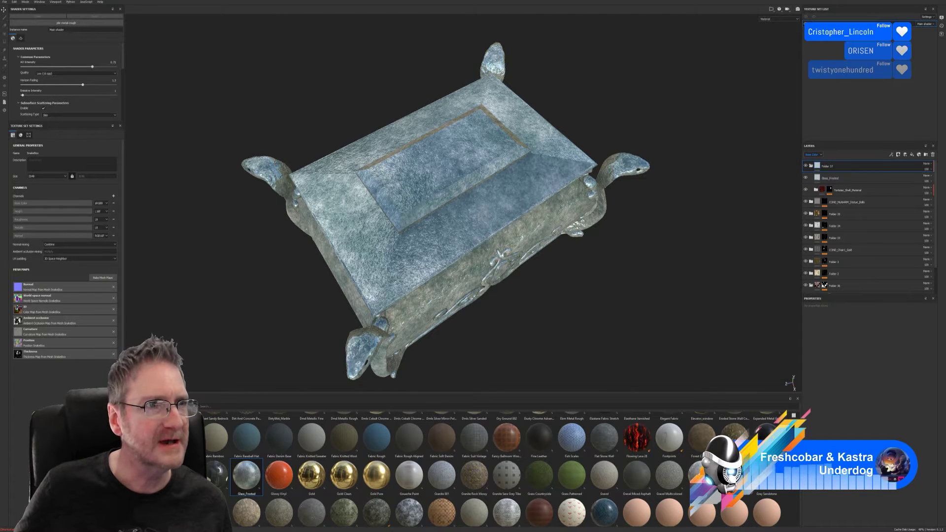
{"action": "left_click", "coordinate": [6, 4]}
{"action": "left_click", "coordinate": [20, 46]}
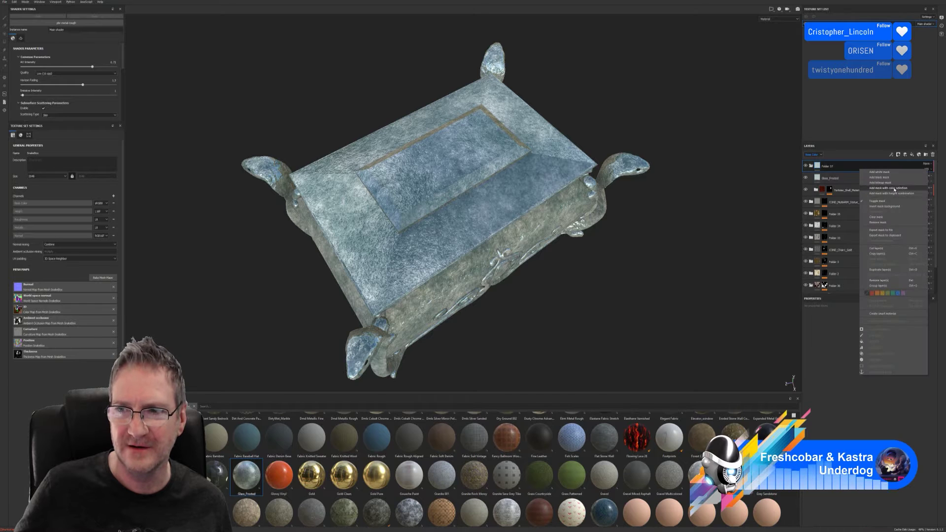
Mask the new parent folder by color selection, picking the purple ID color of the lid around its center panel.
{"action": "left_click", "coordinate": [927, 359]}
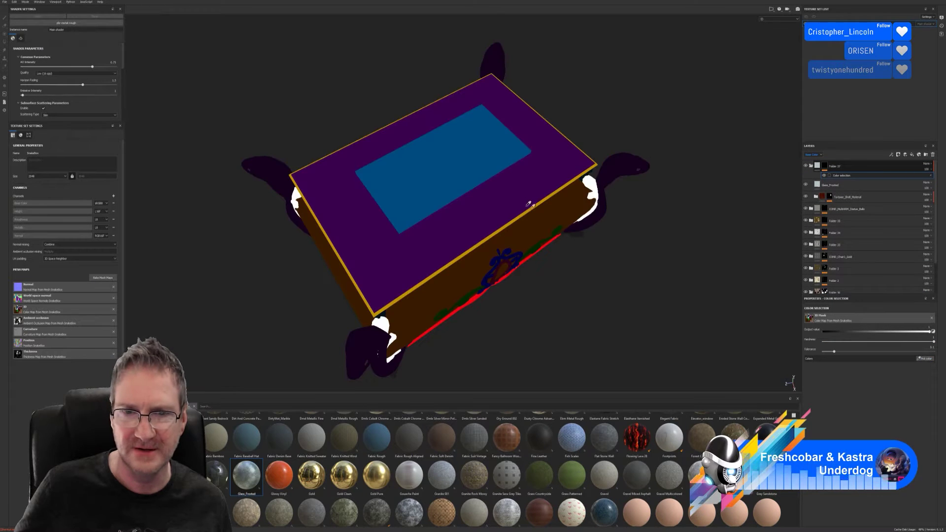
{"action": "left_click", "coordinate": [515, 190]}
{"action": "left_click_drag", "start_coordinate": [535, 277], "coordinate": [556, 244], "text": "alt"}
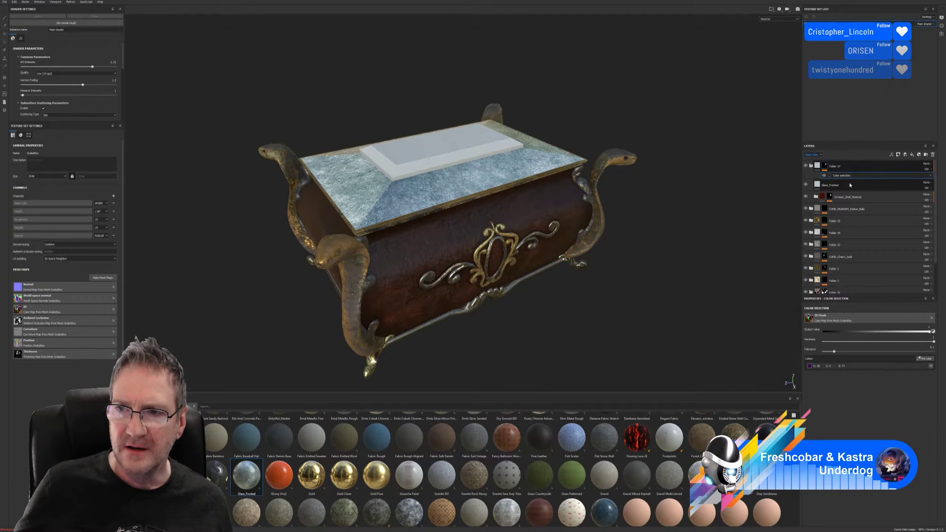
Try the Multiply blend mode on the Glass_Frosted layer and check the lid up close.
{"action": "left_click", "coordinate": [930, 183]}
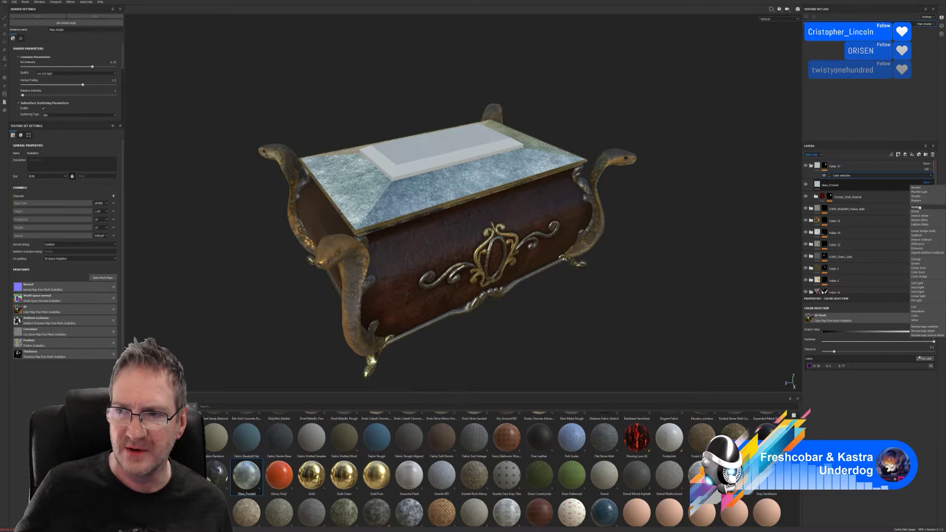
{"action": "left_click", "coordinate": [920, 207]}
{"action": "left_click_drag", "start_coordinate": [571, 194], "coordinate": [575, 246], "text": "alt"}
{"action": "right_click_drag", "start_coordinate": [574, 246], "coordinate": [643, 245], "text": "alt"}
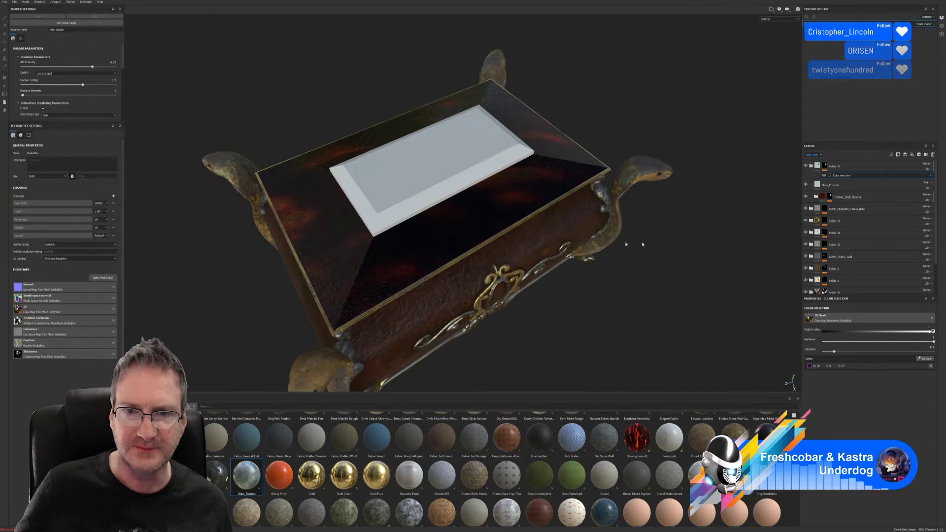
Try successive blend modes on the Glass_Frosted layer, comparing each on the lid, and settle on Tint.
{"action": "left_click", "coordinate": [928, 183]}
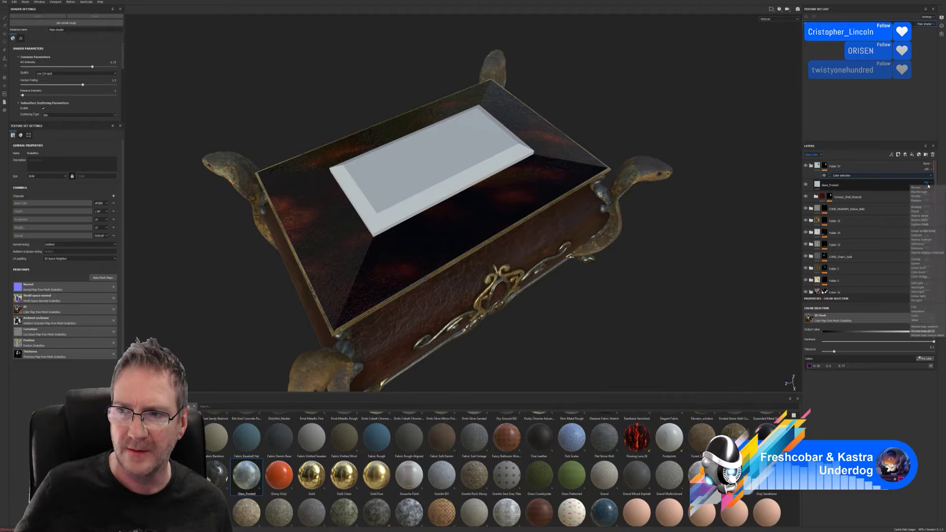
{"action": "left_click", "coordinate": [919, 211]}
{"action": "scroll", "coordinate": [927, 184], "scroll_direction": "down", "scroll_amount": 1}
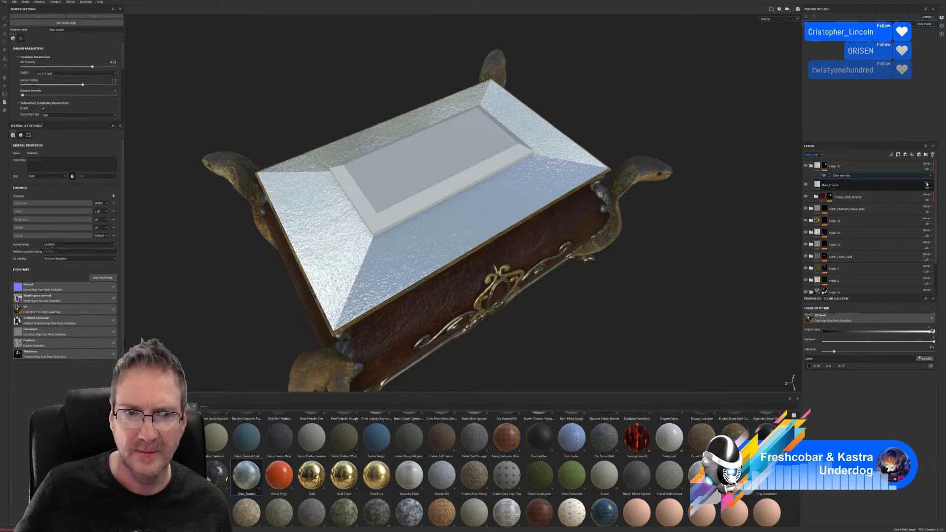
{"action": "scroll", "coordinate": [928, 185], "scroll_direction": "up", "scroll_amount": 1}
{"action": "scroll", "coordinate": [928, 185], "scroll_direction": "down", "scroll_amount": 1}
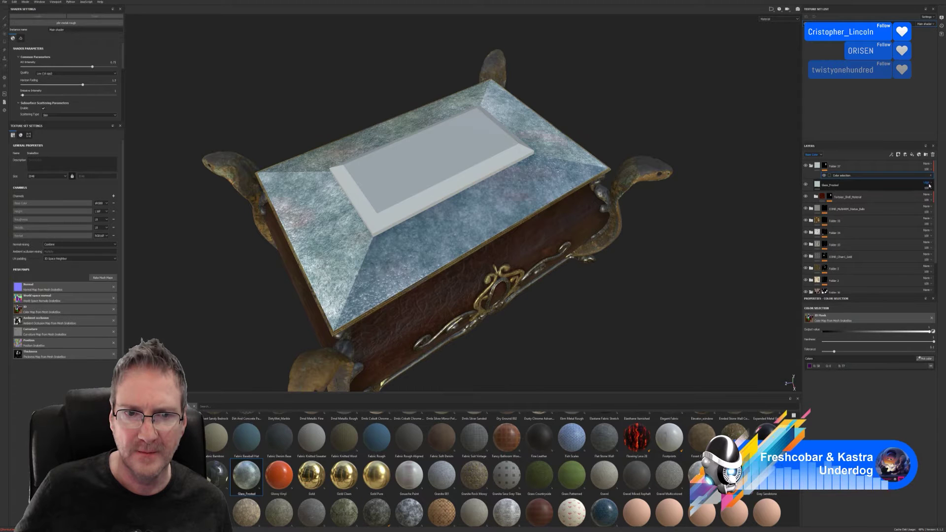
{"action": "scroll", "coordinate": [929, 185], "scroll_direction": "down", "scroll_amount": 2}
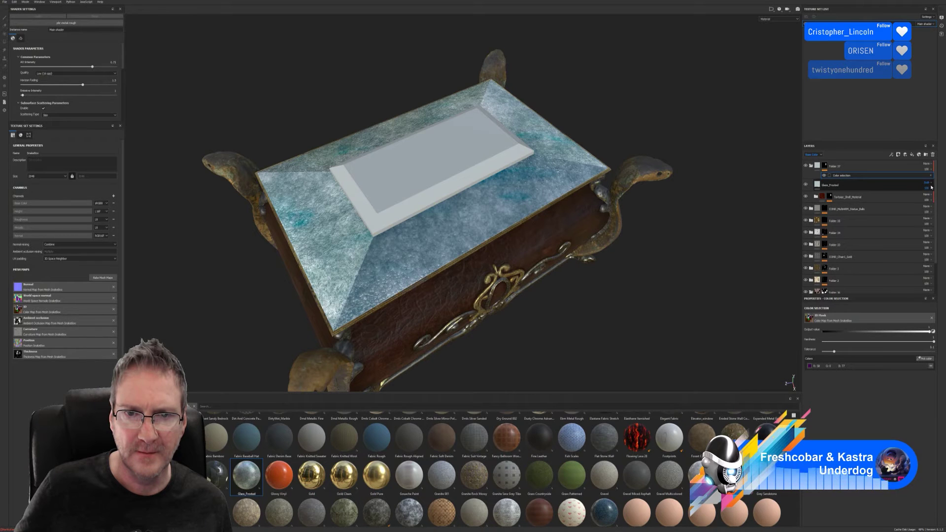
{"action": "scroll", "coordinate": [931, 186], "scroll_direction": "down", "scroll_amount": 1}
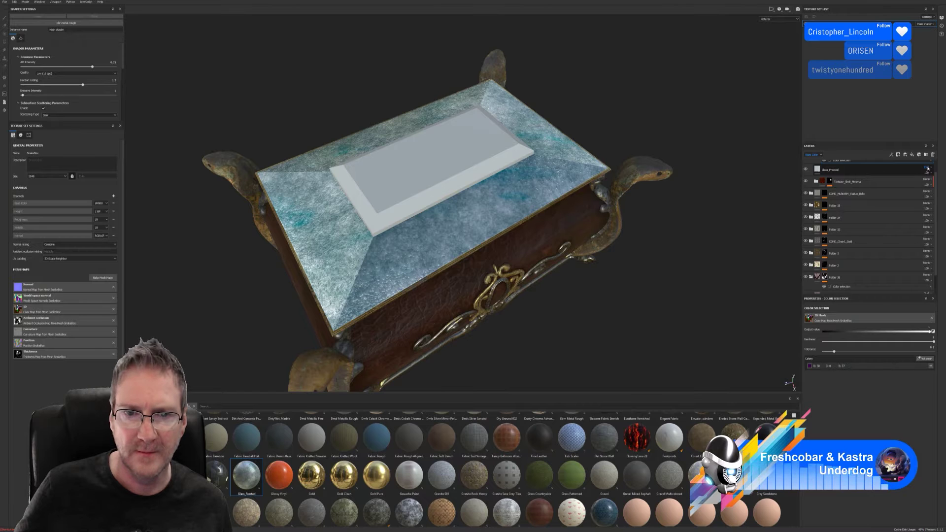
{"action": "scroll", "coordinate": [928, 168], "scroll_direction": "down", "scroll_amount": 1}
{"action": "scroll", "coordinate": [928, 169], "scroll_direction": "down", "scroll_amount": 1}
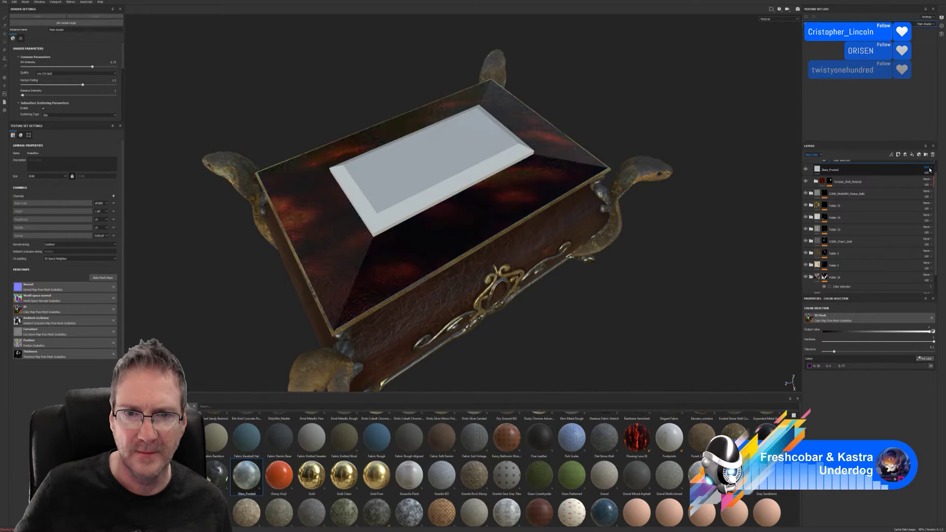
{"action": "scroll", "coordinate": [930, 170], "scroll_direction": "down", "scroll_amount": 2}
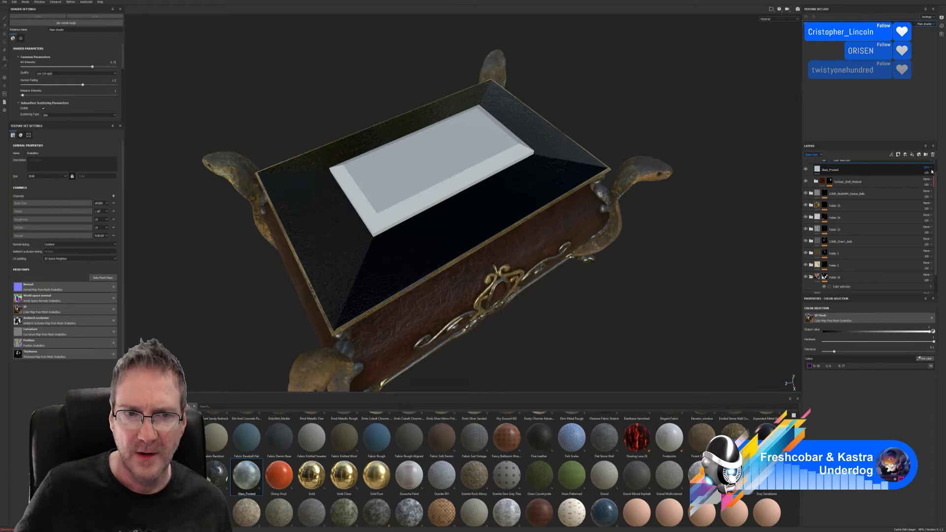
{"action": "scroll", "coordinate": [927, 170], "scroll_direction": "down", "scroll_amount": 1}
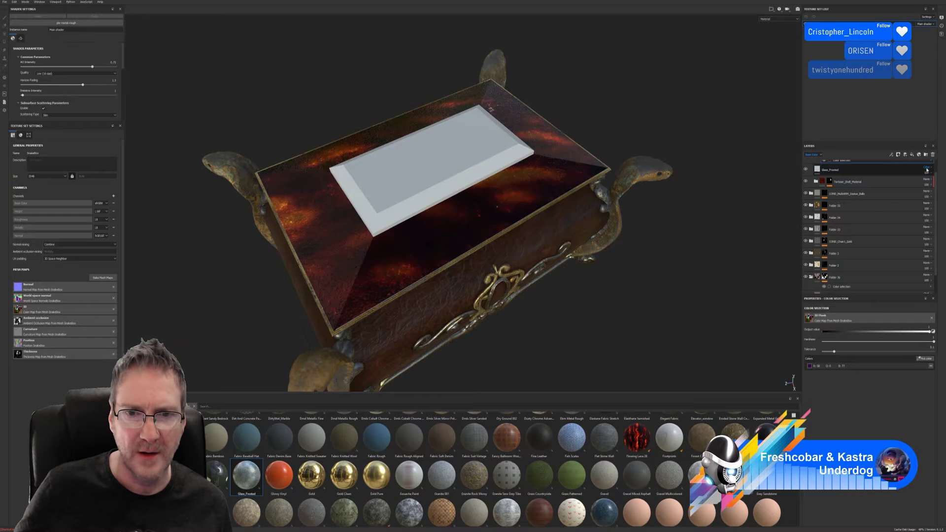
{"action": "scroll", "coordinate": [929, 170], "scroll_direction": "down", "scroll_amount": 1}
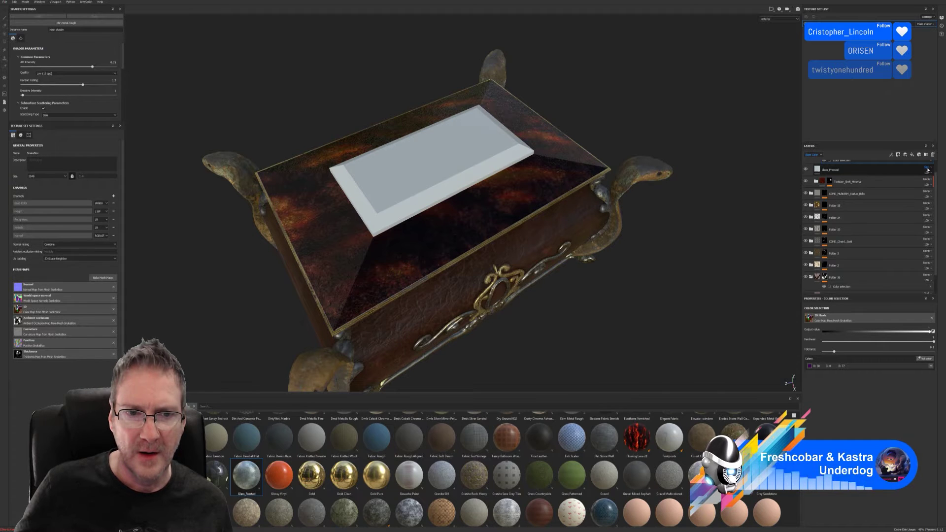
{"action": "scroll", "coordinate": [929, 170], "scroll_direction": "down", "scroll_amount": 1}
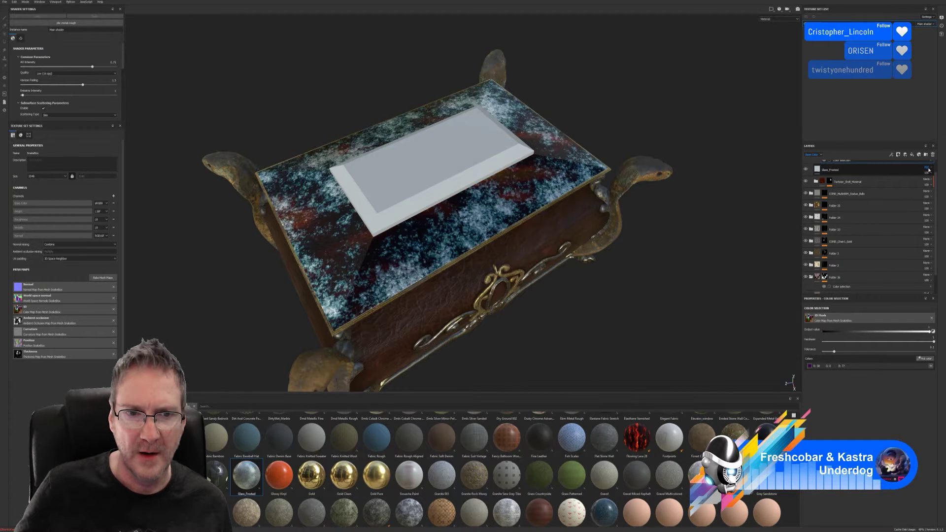
{"action": "scroll", "coordinate": [928, 170], "scroll_direction": "down", "scroll_amount": 1}
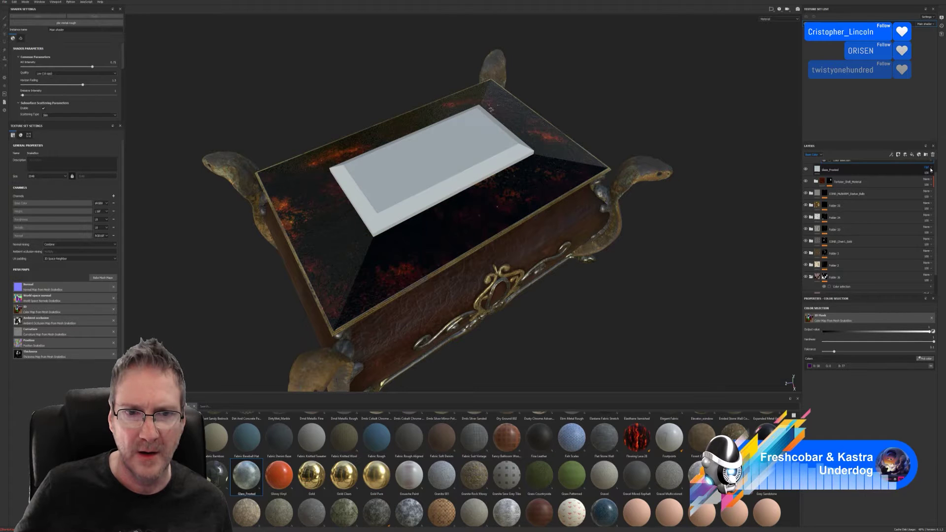
{"action": "scroll", "coordinate": [931, 170], "scroll_direction": "down", "scroll_amount": 1}
{"action": "scroll", "coordinate": [932, 171], "scroll_direction": "down", "scroll_amount": 1}
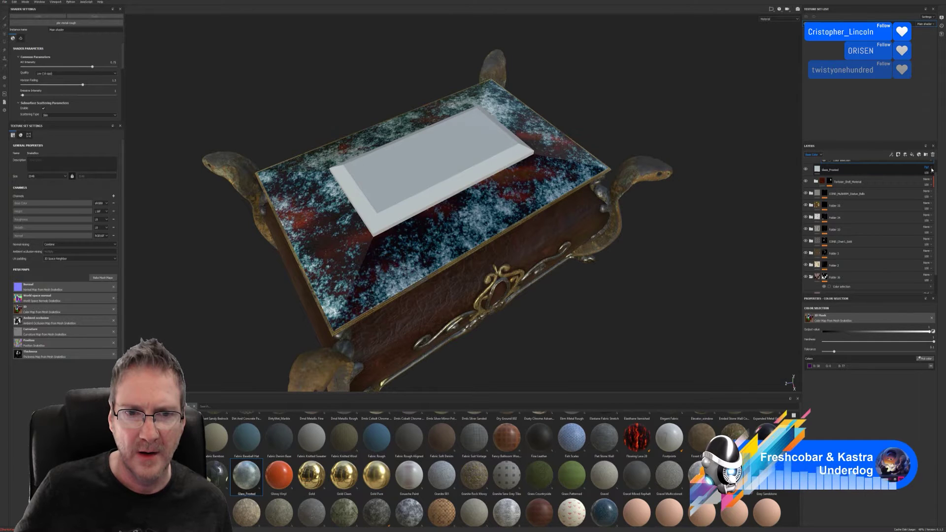
{"action": "scroll", "coordinate": [932, 170], "scroll_direction": "down", "scroll_amount": 1}
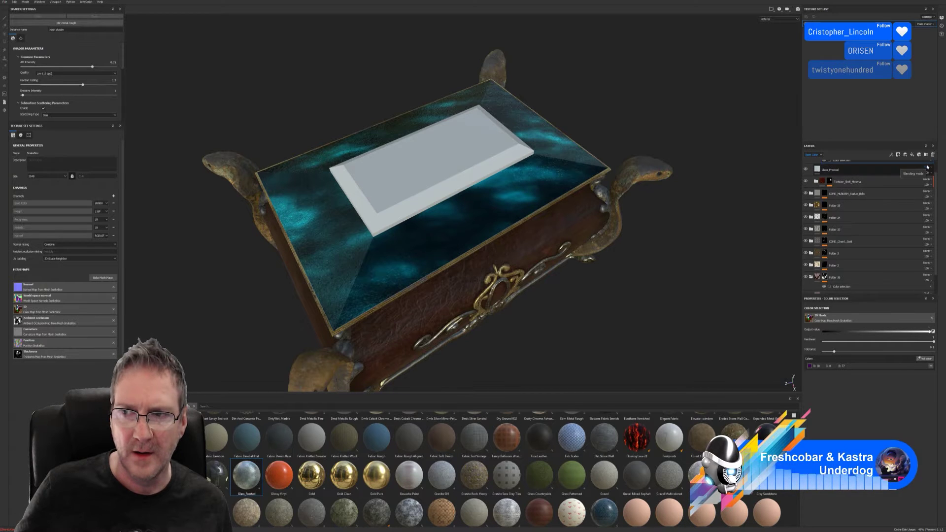
{"action": "left_click_drag", "start_coordinate": [570, 281], "coordinate": [585, 253], "text": "alt"}
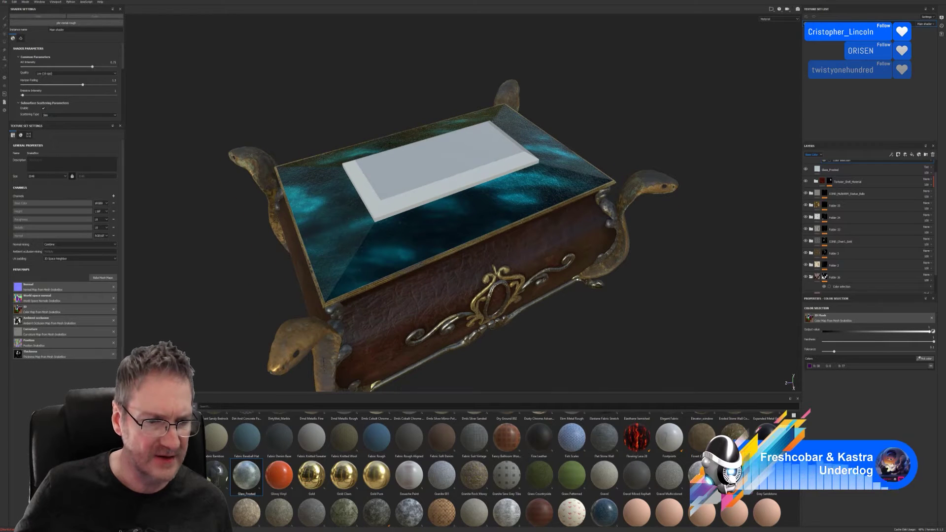
Try the Surface Worn smart mask on the Glass_Frosted layer.
{"action": "left_click", "coordinate": [143, 506]}
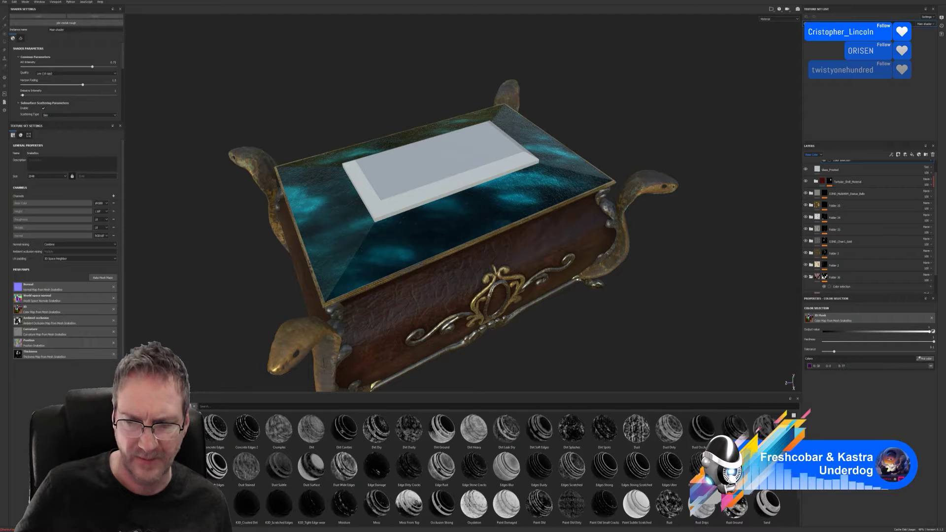
{"action": "scroll", "coordinate": [496, 469], "scroll_direction": "down", "scroll_amount": 1}
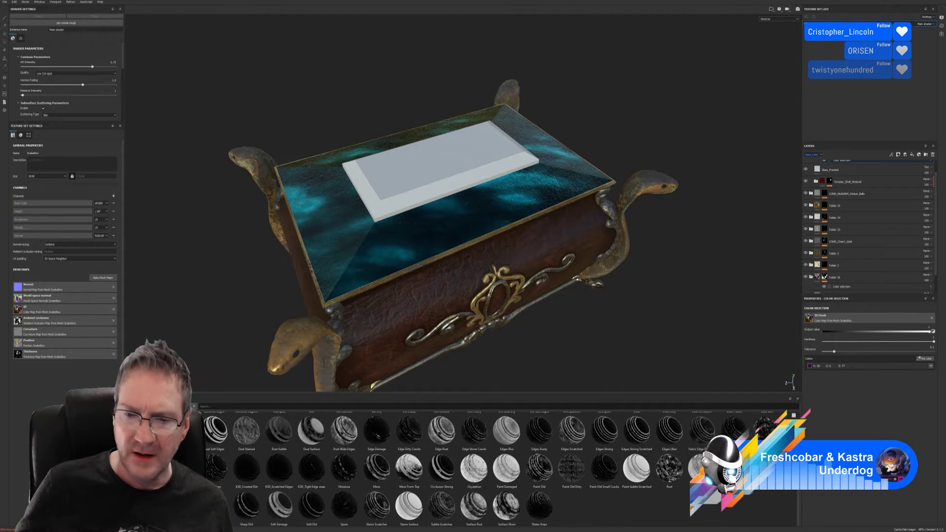
{"action": "mouse_move", "coordinate": [507, 505]}
{"action": "left_mouse_down"}
{"action": "mouse_move", "coordinate": [618, 469]}
{"action": "mouse_move", "coordinate": [868, 180]}
{"action": "mouse_move", "coordinate": [869, 229]}
{"action": "mouse_move", "coordinate": [869, 165]}
{"action": "left_mouse_up"}
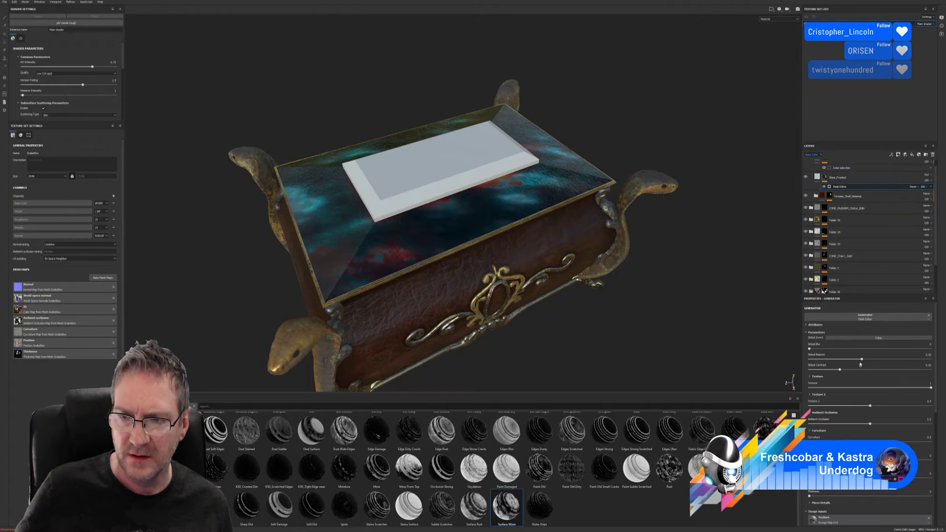
Try blurring the Glass_Frosted mask, with global balance 0.3 and texture 0.7, and adjust its ambient occlusion and curvature amounts.
{"action": "left_click_drag", "start_coordinate": [861, 359], "coordinate": [814, 351]}
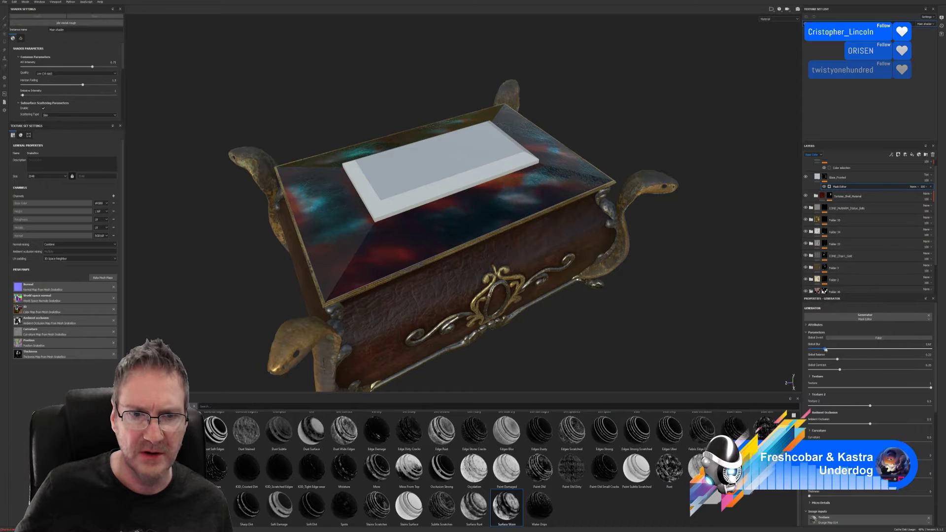
{"action": "mouse_move", "coordinate": [824, 349]}
{"action": "left_mouse_down"}
{"action": "mouse_move", "coordinate": [816, 349]}
{"action": "mouse_move", "coordinate": [863, 346]}
{"action": "mouse_move", "coordinate": [828, 349]}
{"action": "left_mouse_up"}
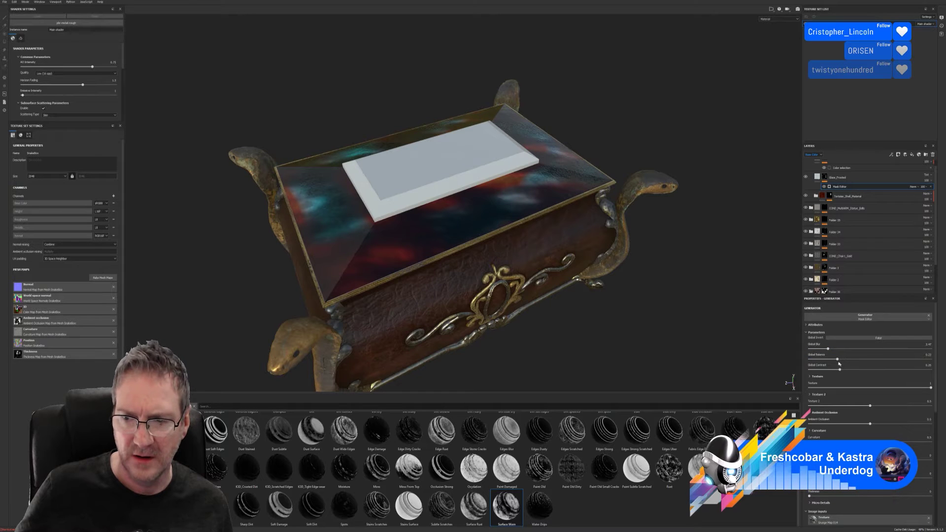
{"action": "mouse_move", "coordinate": [838, 359]}
{"action": "left_mouse_down"}
{"action": "mouse_move", "coordinate": [863, 362]}
{"action": "mouse_move", "coordinate": [809, 359]}
{"action": "mouse_move", "coordinate": [845, 351]}
{"action": "left_mouse_up"}
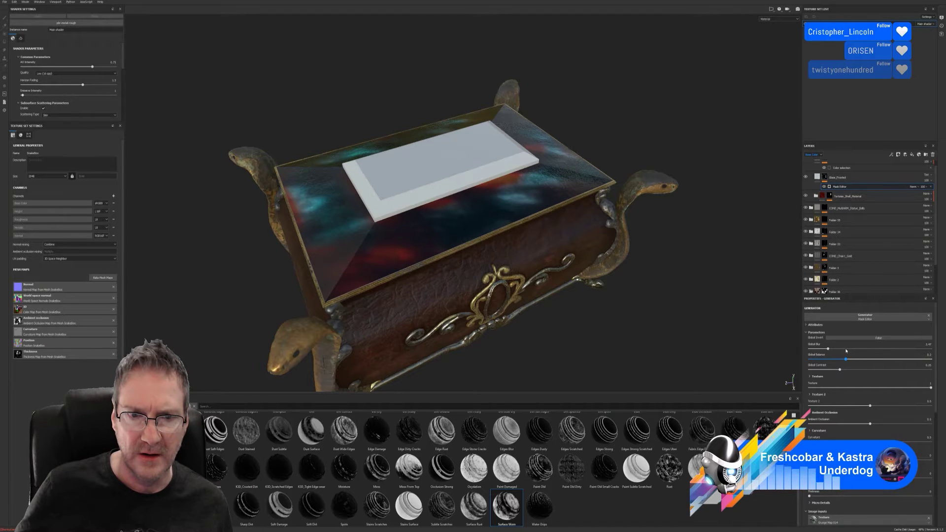
{"action": "left_click_drag", "start_coordinate": [928, 388], "coordinate": [857, 424]}
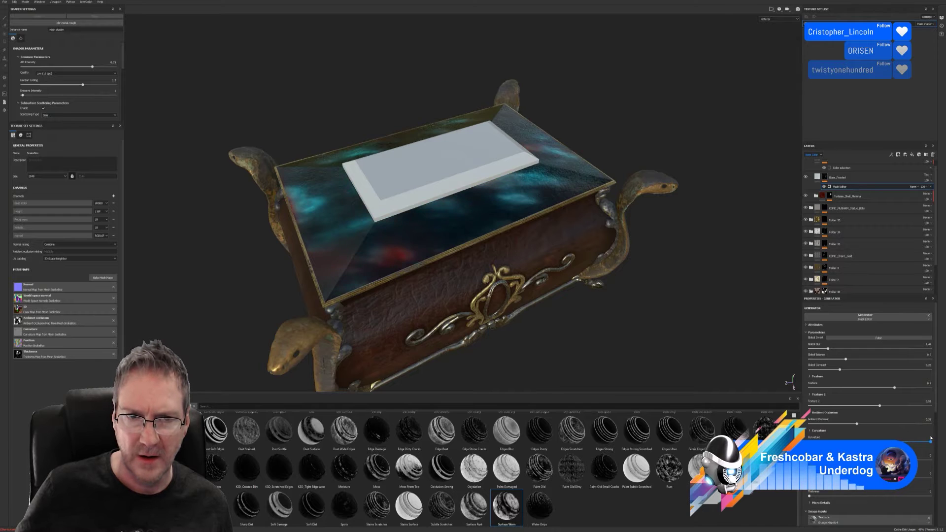
{"action": "left_click_drag", "start_coordinate": [925, 438], "coordinate": [917, 439]}
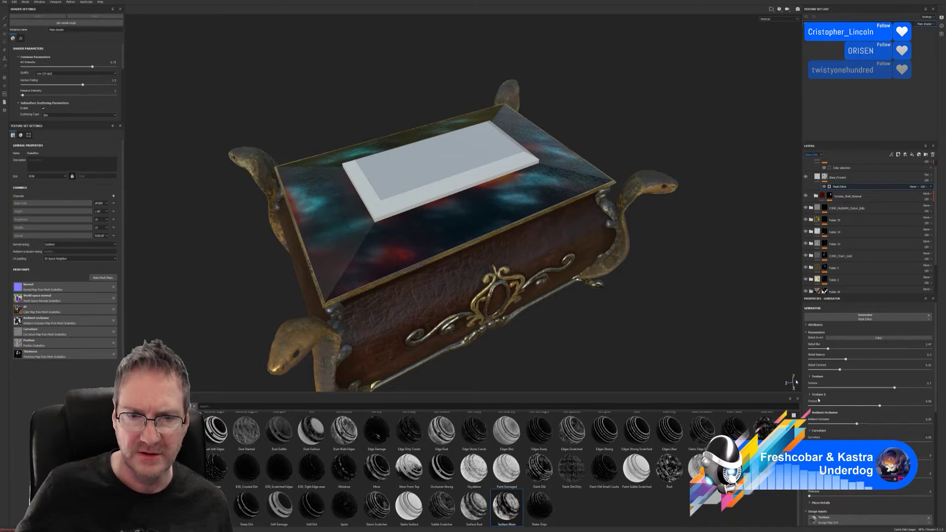
{"action": "mouse_move", "coordinate": [509, 261]}
{"action": "left_mouse_down", "text": "alt"}
{"action": "mouse_move", "coordinate": [507, 323]}
{"action": "mouse_move", "coordinate": [504, 245]}
{"action": "left_mouse_up", "text": "alt"}
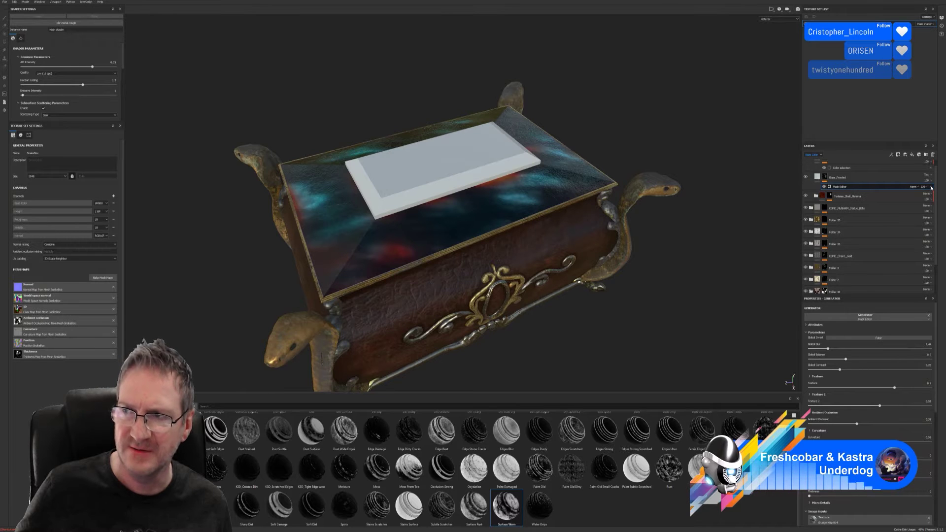
Delete the Mask Editor generator from the Glass_Frosted layer and remove the layer's mask.
{"action": "key", "text": "Delete"}
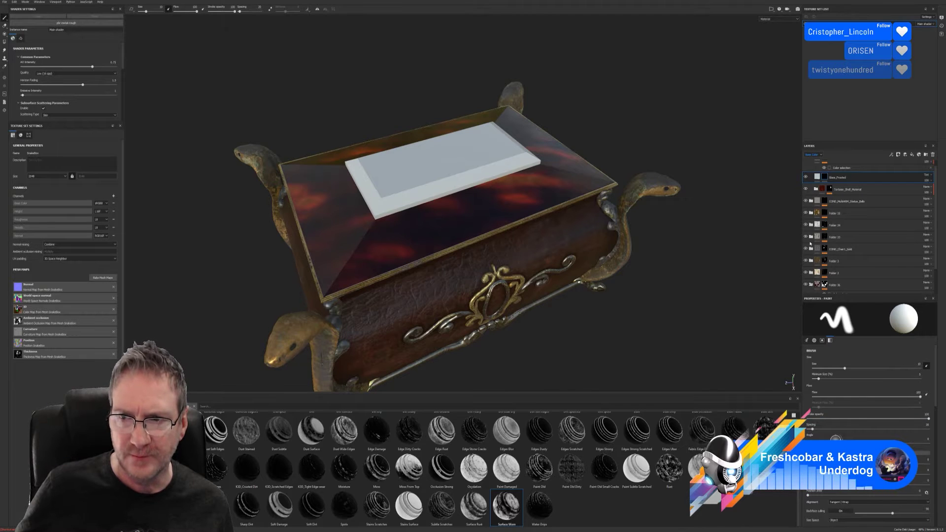
{"action": "double_click", "coordinate": [834, 179]}
{"action": "right_click", "coordinate": [828, 178]}
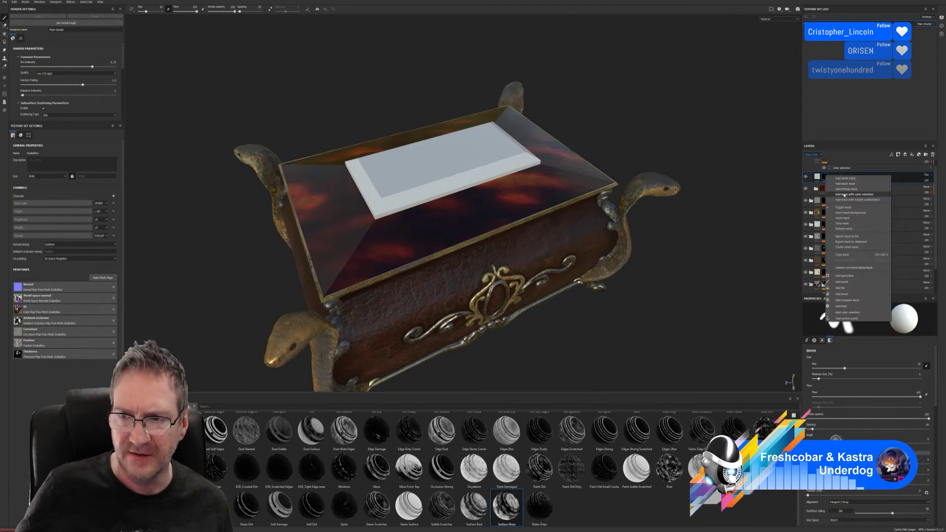
{"action": "left_click", "coordinate": [844, 229]}
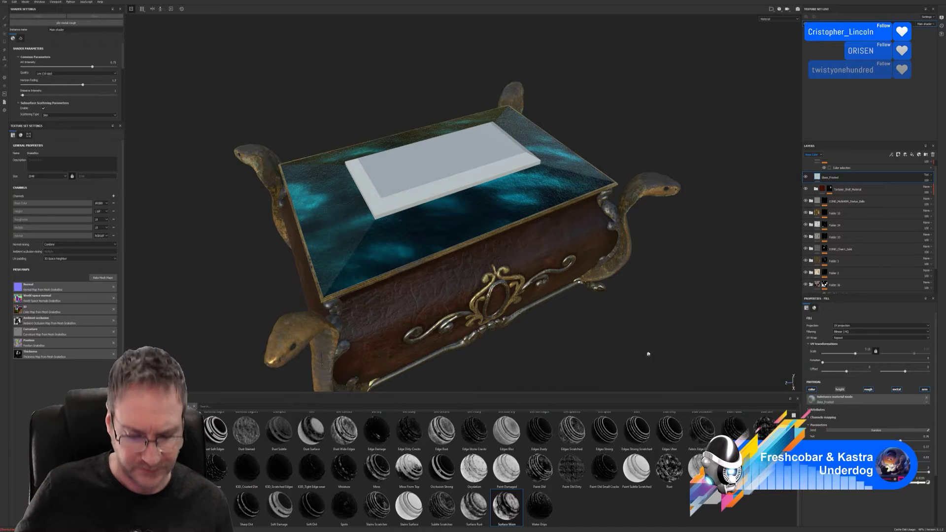
Collapse the parent folder holding the Glass_Frosted layer and tortoise shell material, and duplicate it.
{"action": "left_click_drag", "start_coordinate": [652, 329], "coordinate": [646, 355], "text": "alt"}
{"action": "left_click_drag", "start_coordinate": [605, 386], "coordinate": [716, 281], "text": "alt"}
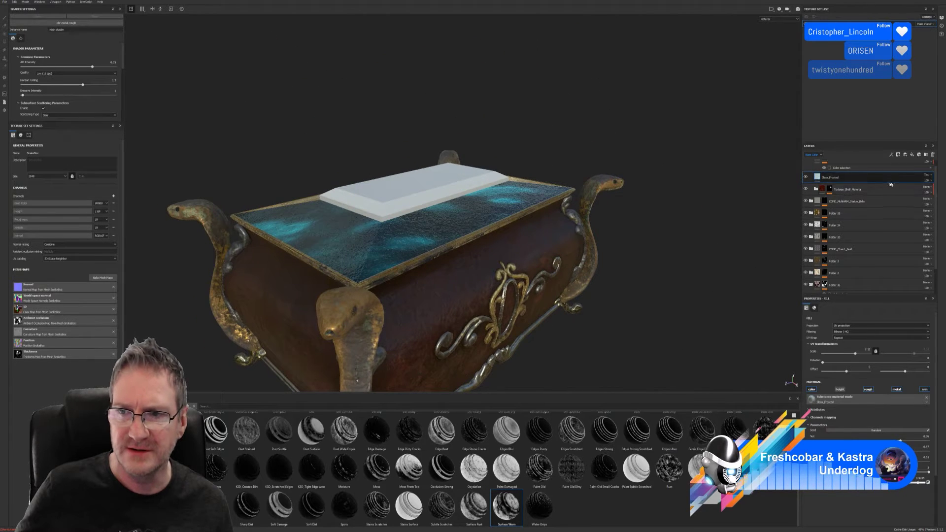
{"action": "scroll", "coordinate": [833, 178], "scroll_direction": "up", "scroll_amount": 1}
{"action": "left_click", "coordinate": [840, 167]}
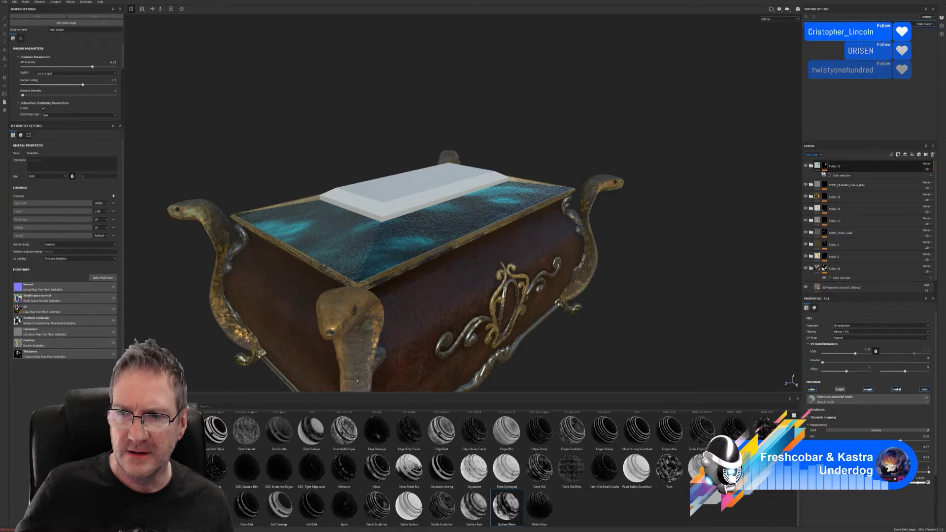
{"action": "left_click", "coordinate": [838, 167]}
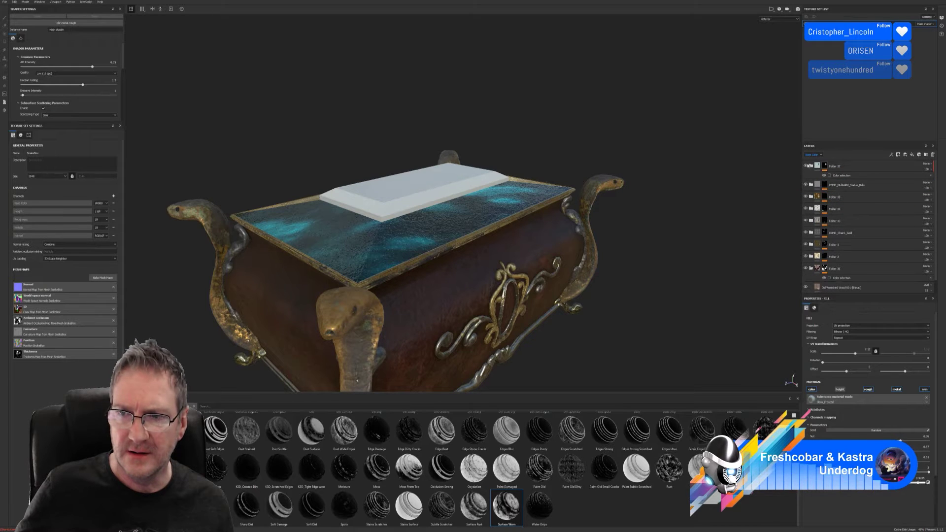
{"action": "key", "text": "1"}
{"action": "right_click", "coordinate": [855, 167]}
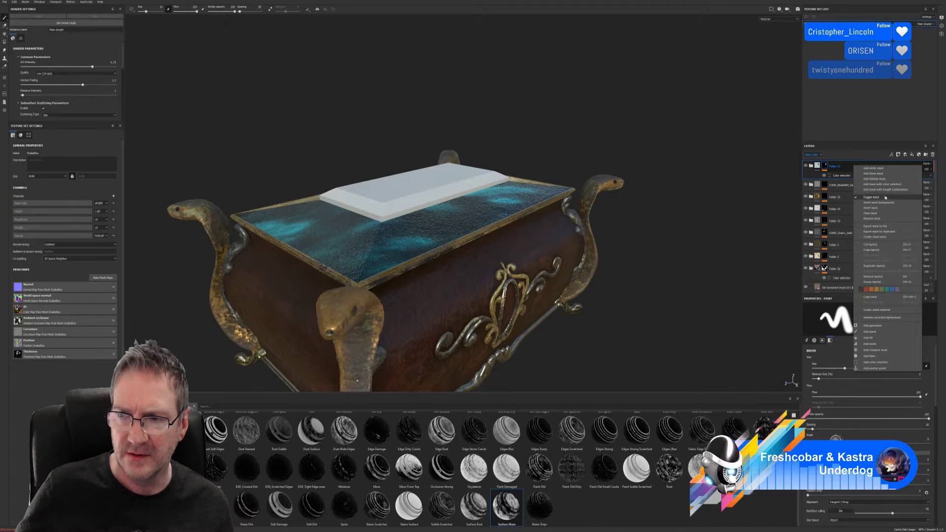
{"action": "left_click", "coordinate": [875, 266]}
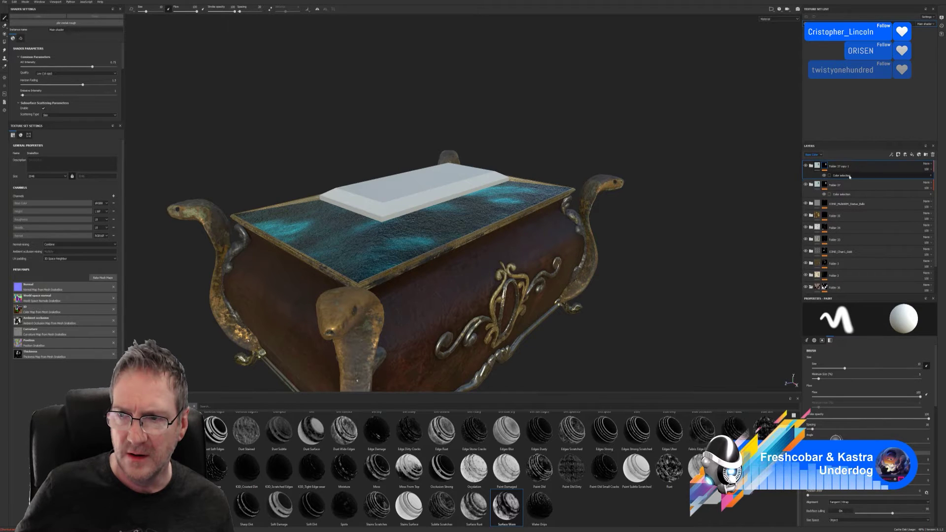
Expand the duplicated folder, set its Glass_Frosted layer to the Multiply blend mode, and check the lid from above.
{"action": "left_click", "coordinate": [811, 166]}
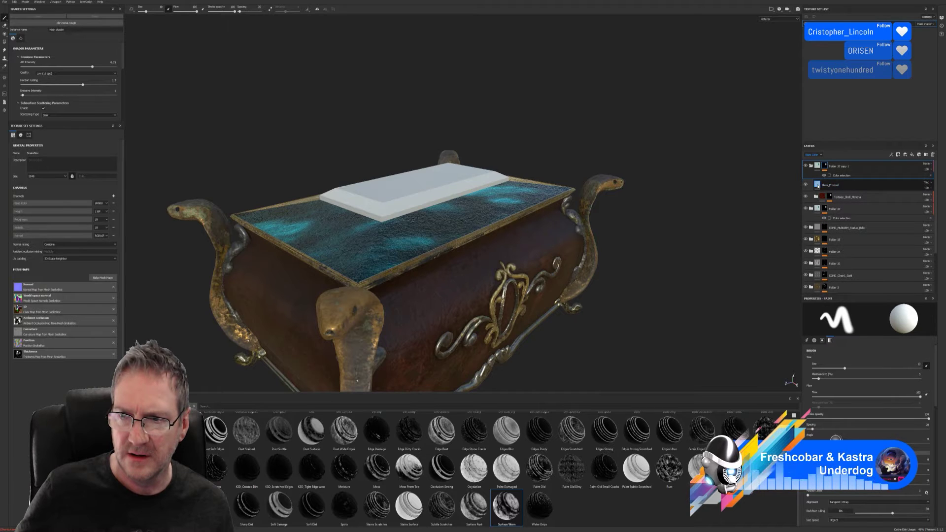
{"action": "left_click", "coordinate": [832, 186]}
{"action": "left_click", "coordinate": [927, 186]}
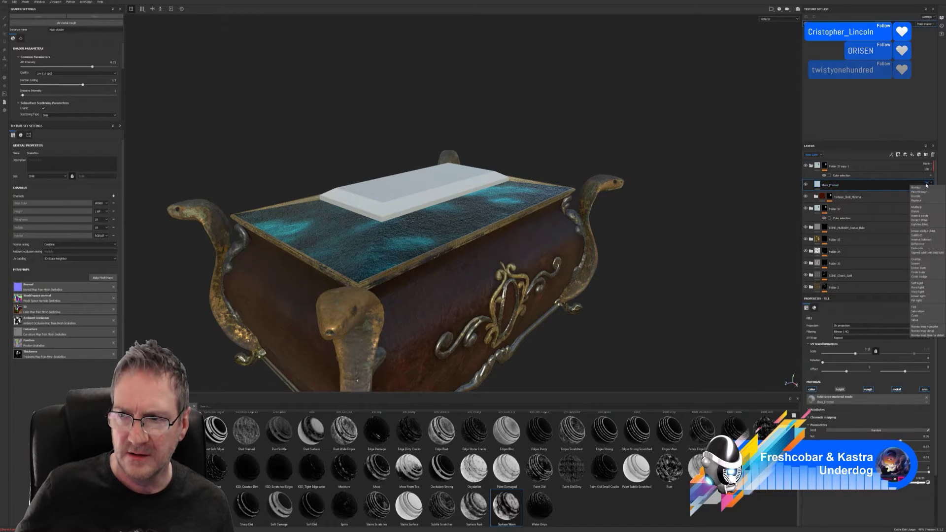
{"action": "left_click", "coordinate": [920, 208]}
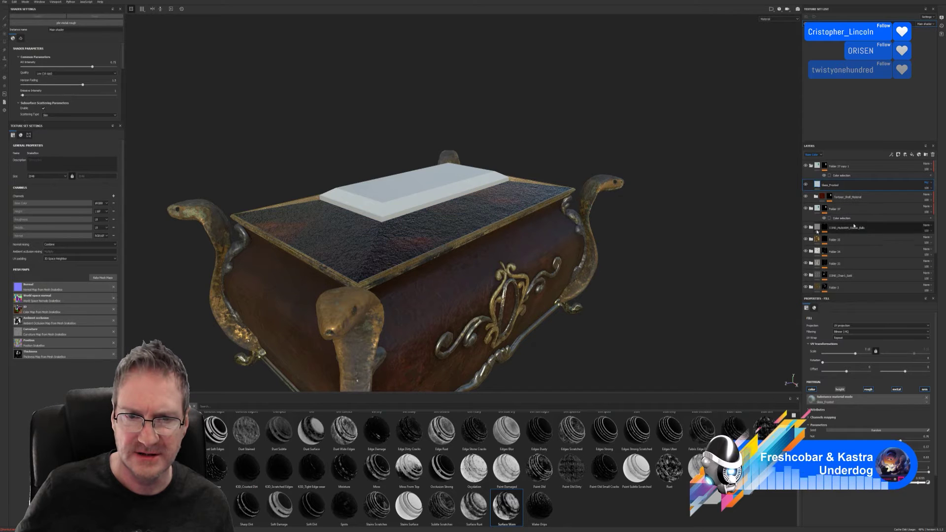
{"action": "left_click_drag", "start_coordinate": [606, 227], "coordinate": [609, 276], "text": "alt"}
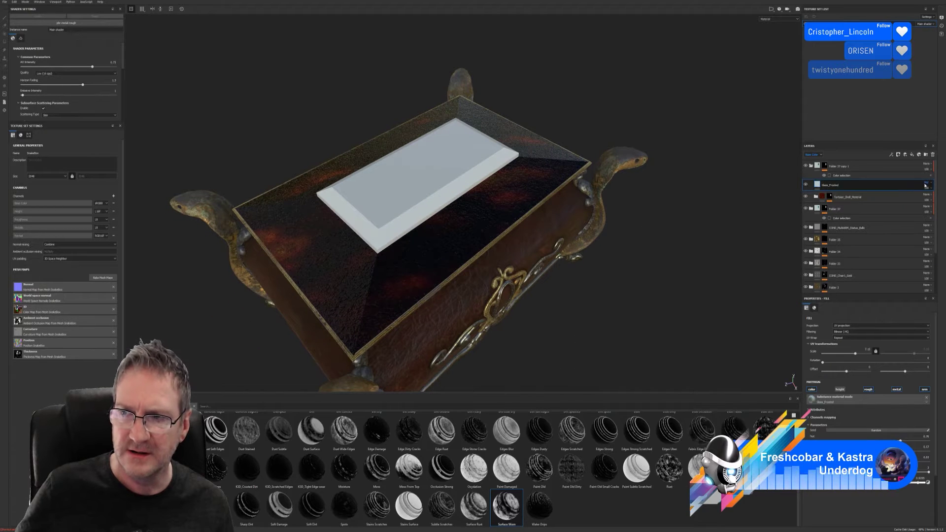
Cycle the duplicated folder's Glass_Frosted layer through blend modes until the lid shows pale frosted blue with teal patches, and inspect it.
{"action": "scroll", "coordinate": [928, 185], "scroll_direction": "down", "scroll_amount": 1}
{"action": "scroll", "coordinate": [927, 181], "scroll_direction": "up", "scroll_amount": 1}
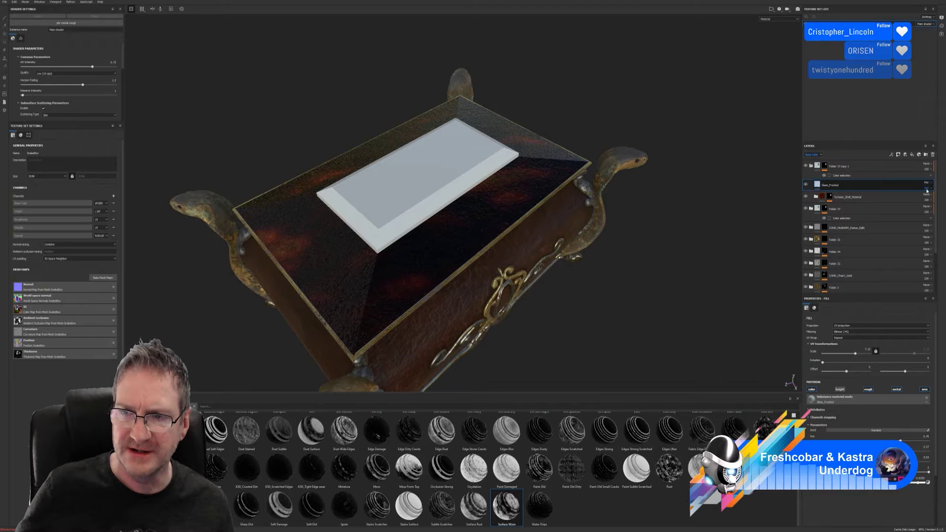
{"action": "left_click", "coordinate": [926, 183]}
{"action": "left_click", "coordinate": [922, 216]}
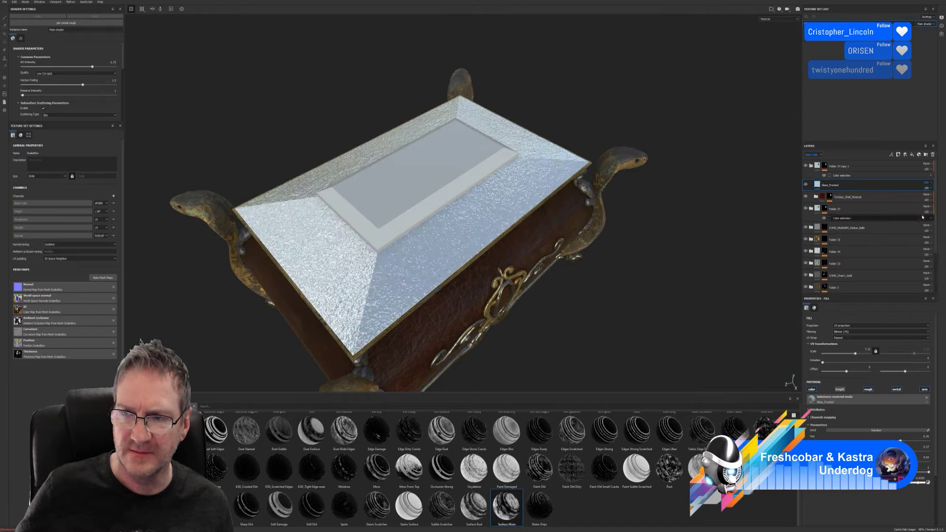
{"action": "scroll", "coordinate": [929, 185], "scroll_direction": "down", "scroll_amount": 1}
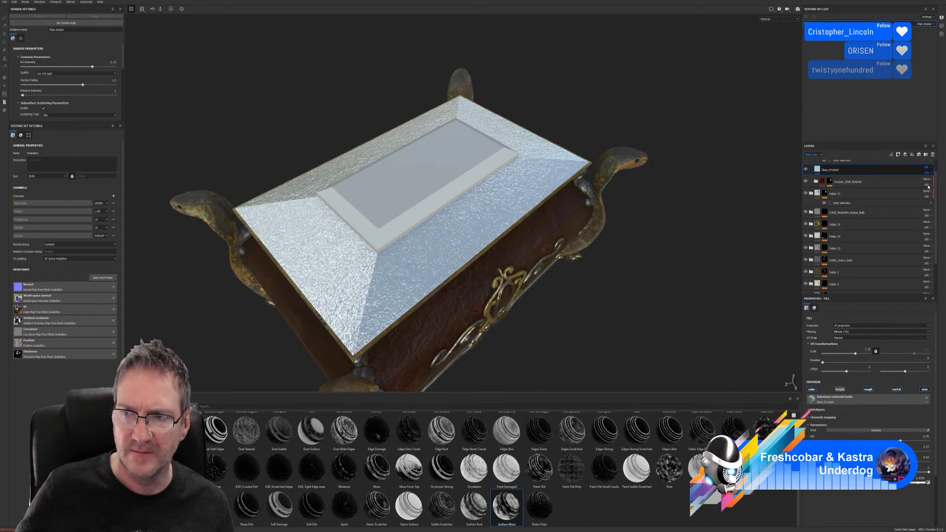
{"action": "scroll", "coordinate": [929, 187], "scroll_direction": "up", "scroll_amount": 2}
{"action": "scroll", "coordinate": [927, 185], "scroll_direction": "down", "scroll_amount": 1}
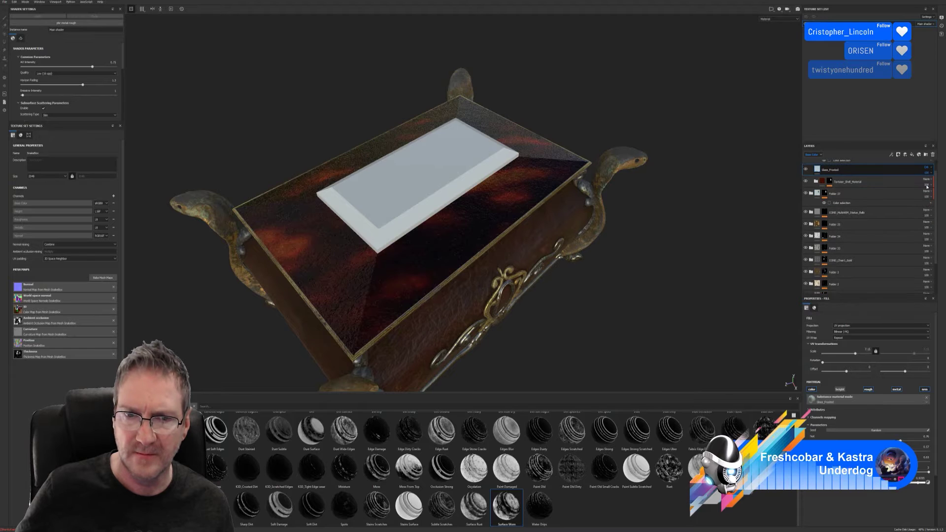
{"action": "scroll", "coordinate": [928, 188], "scroll_direction": "up", "scroll_amount": 1}
{"action": "scroll", "coordinate": [925, 186], "scroll_direction": "down", "scroll_amount": 1}
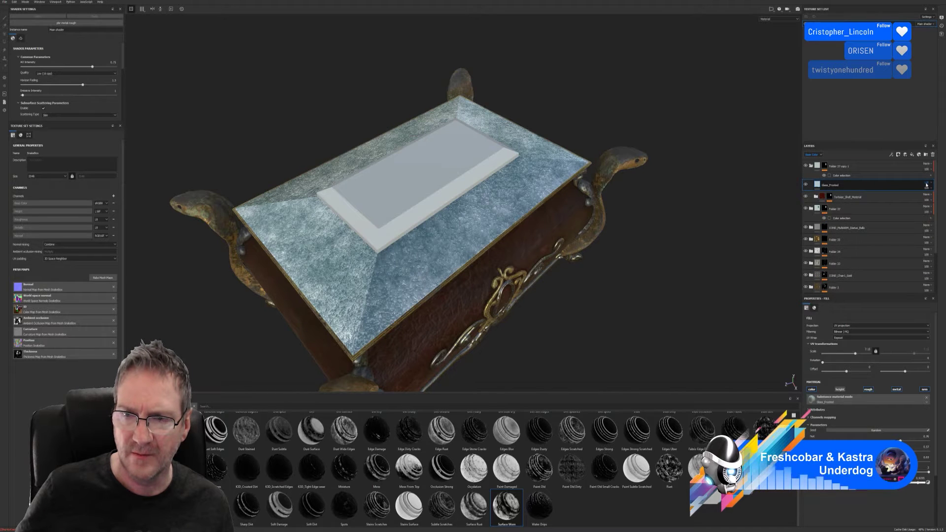
{"action": "scroll", "coordinate": [927, 185], "scroll_direction": "down", "scroll_amount": 1}
{"action": "scroll", "coordinate": [929, 185], "scroll_direction": "down", "scroll_amount": 1}
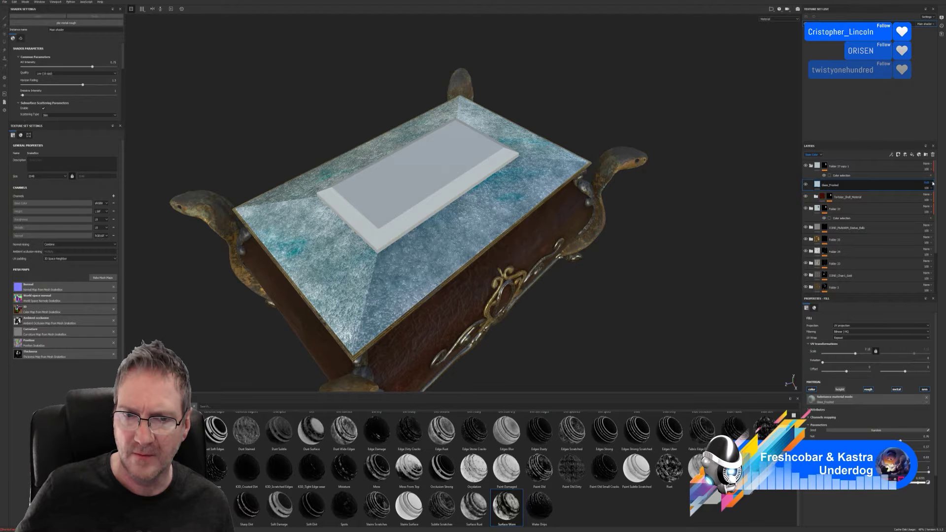
{"action": "left_click_drag", "start_coordinate": [589, 281], "coordinate": [583, 220], "text": "alt"}
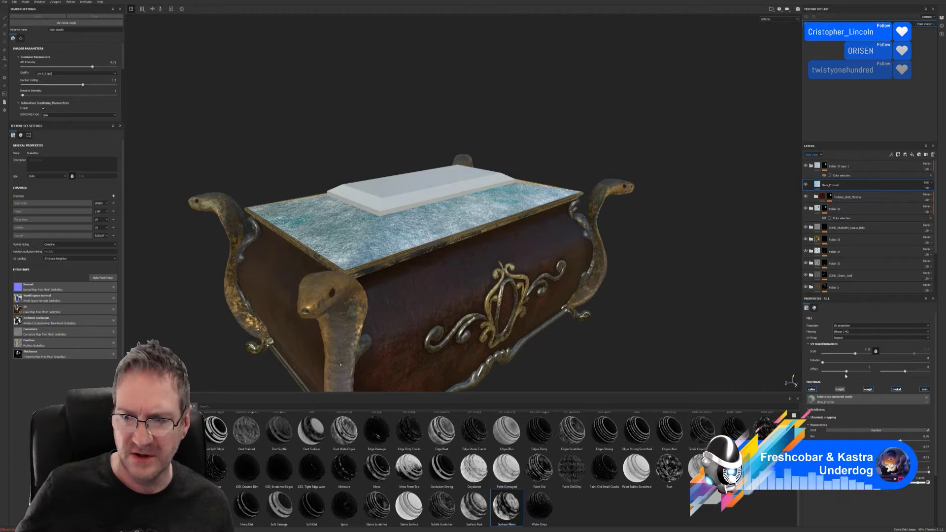
Toggle the Glass_Frosted layer's height channel and turn off its normal channel, checking the lid from a lower angle.
{"action": "left_click", "coordinate": [841, 389]}
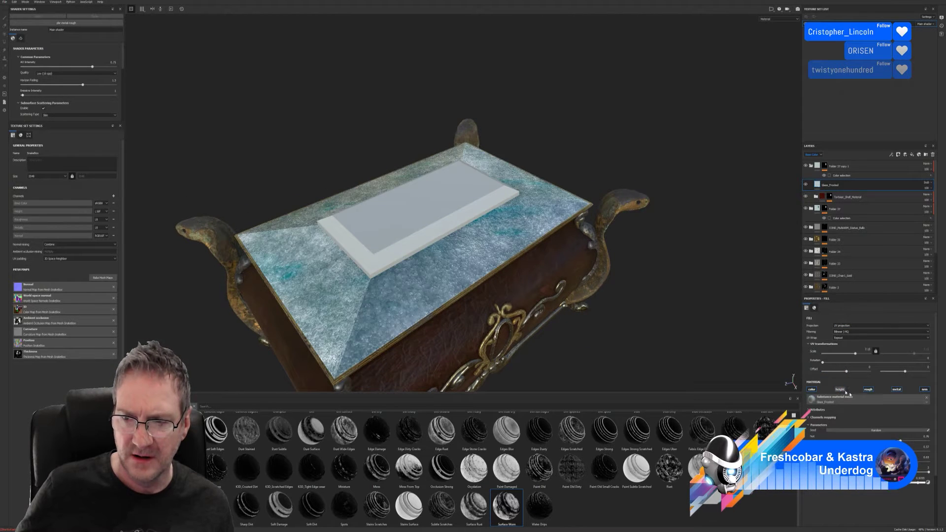
{"action": "left_click", "coordinate": [925, 390]}
{"action": "left_click_drag", "start_coordinate": [543, 288], "coordinate": [527, 245], "text": "alt"}
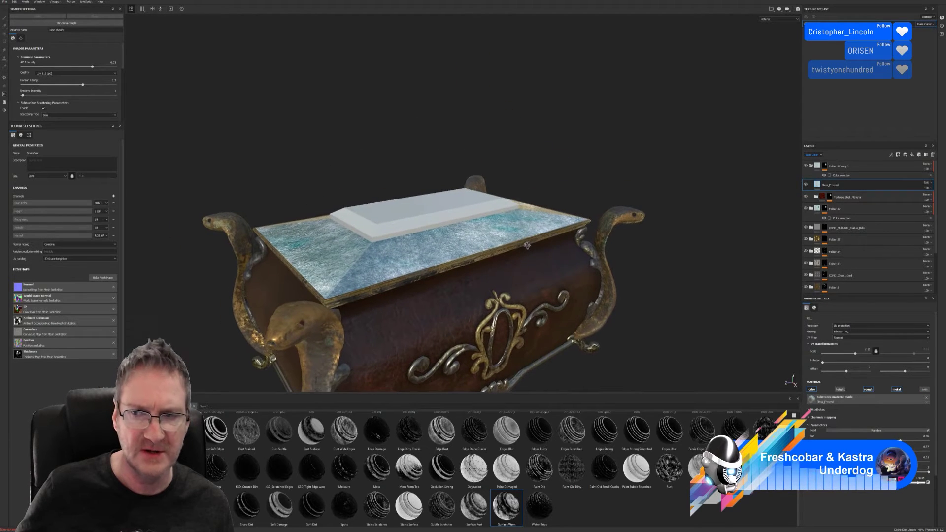
Collapse the duplicated lid folder, compare the lid with and without it, and group it with the original folder.
{"action": "left_click", "coordinate": [811, 166]}
{"action": "left_click", "coordinate": [844, 167]}
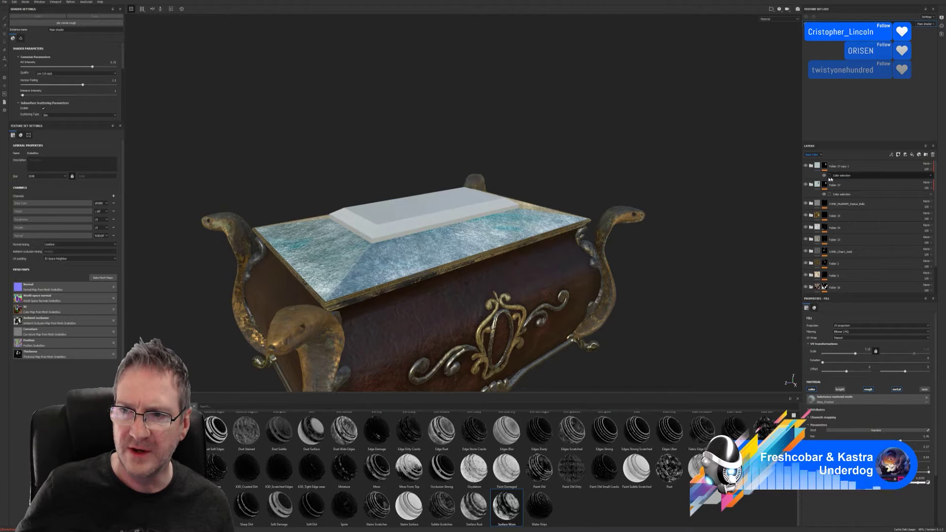
{"action": "left_click", "coordinate": [859, 186]}
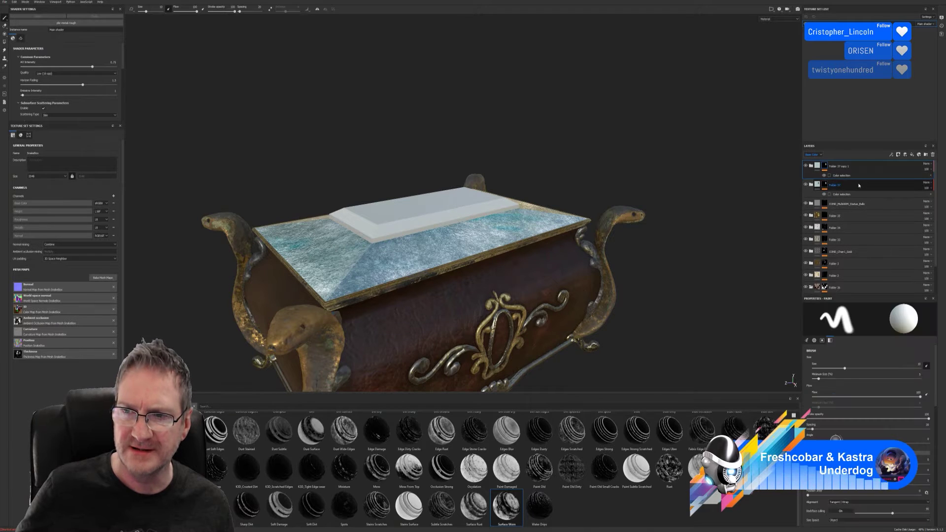
{"action": "left_click", "coordinate": [833, 168], "text": "ctrl"}
{"action": "left_click", "coordinate": [807, 166]}
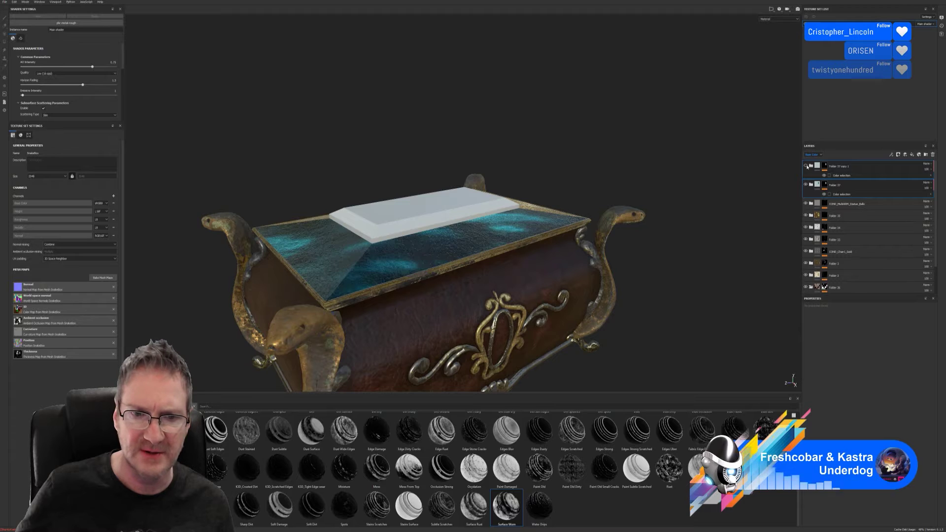
{"action": "left_click", "coordinate": [806, 166]}
{"action": "right_click", "coordinate": [844, 187]}
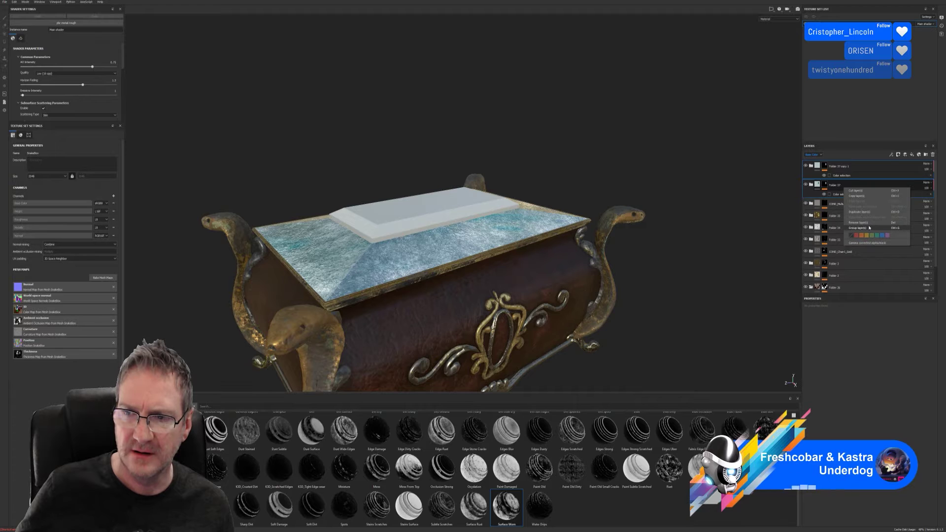
{"action": "left_click", "coordinate": [869, 228]}
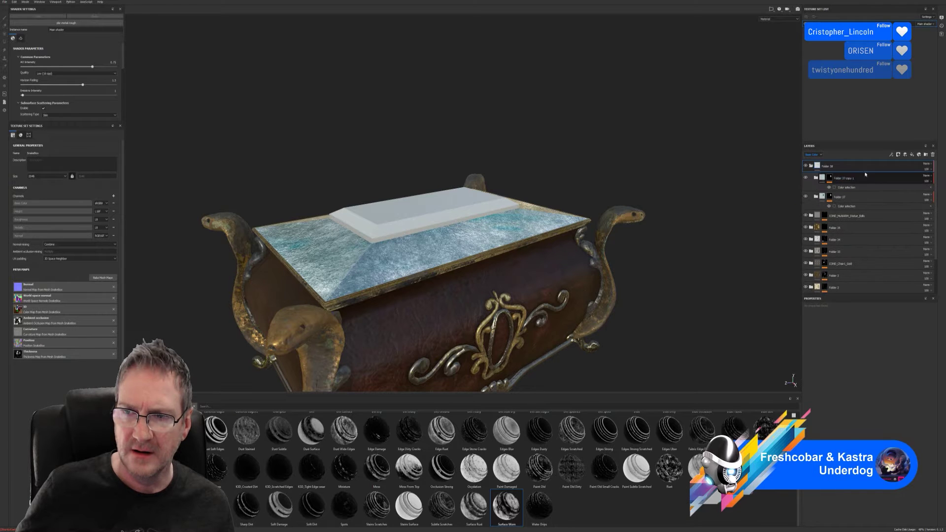
Add a color selection mask to the new parent folder and pick the lid surface's ID color.
{"action": "right_click", "coordinate": [864, 169]}
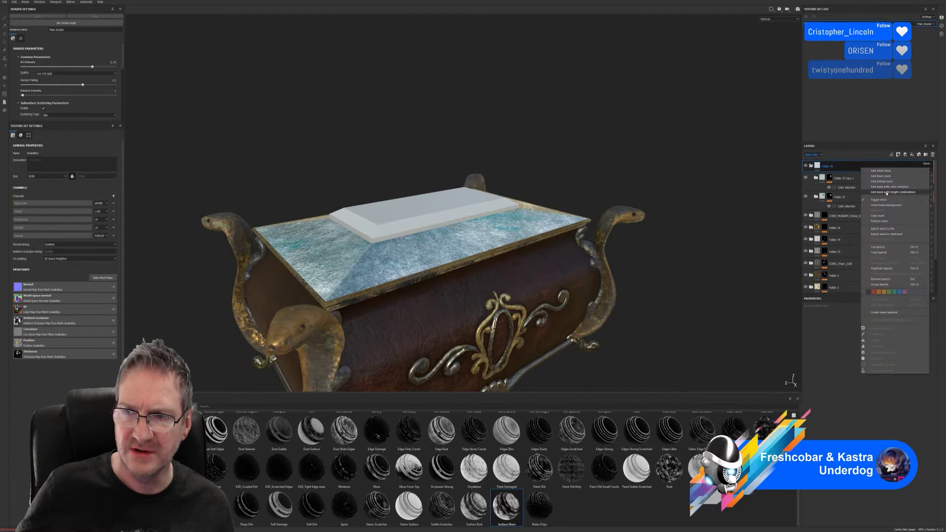
{"action": "left_click", "coordinate": [880, 187]}
{"action": "left_click", "coordinate": [926, 358]}
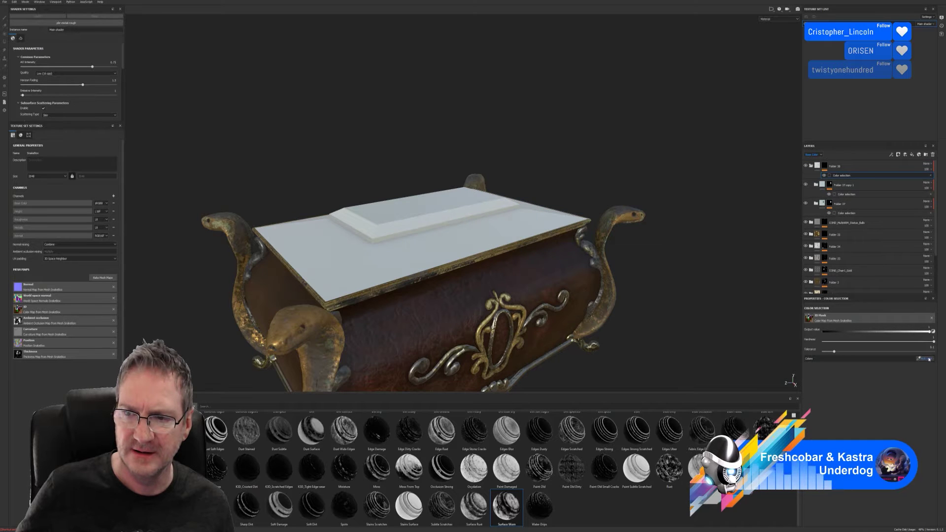
{"action": "left_click", "coordinate": [475, 245]}
{"action": "left_click_drag", "start_coordinate": [477, 247], "coordinate": [459, 256], "text": "alt"}
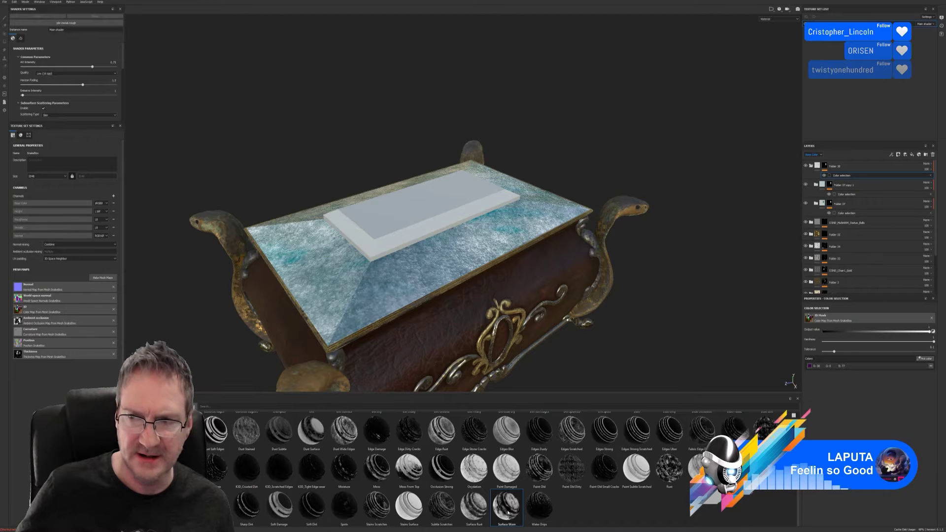
Apply the Surface Worn smart mask to the duplicated lid folder and inspect its color selection effect.
{"action": "left_click_drag", "start_coordinate": [508, 513], "coordinate": [866, 187]}
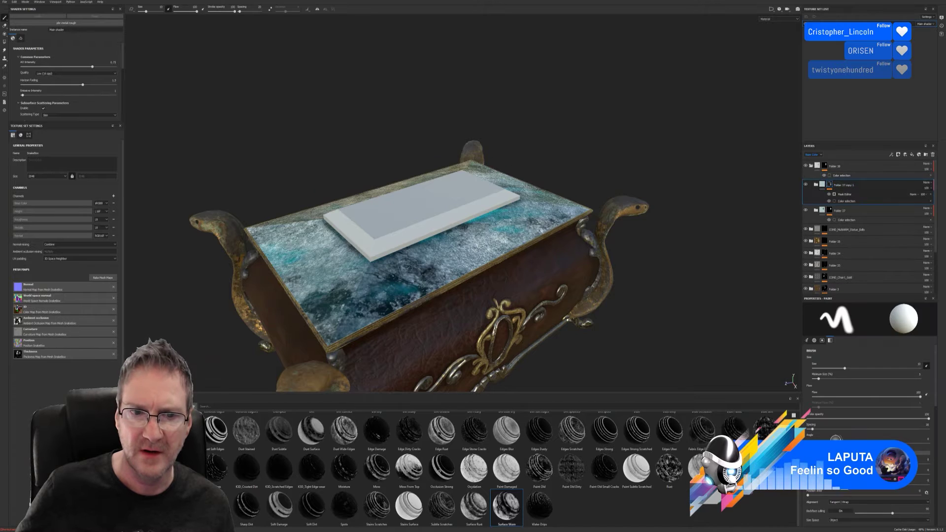
{"action": "left_click_drag", "start_coordinate": [488, 252], "coordinate": [484, 278], "text": "alt"}
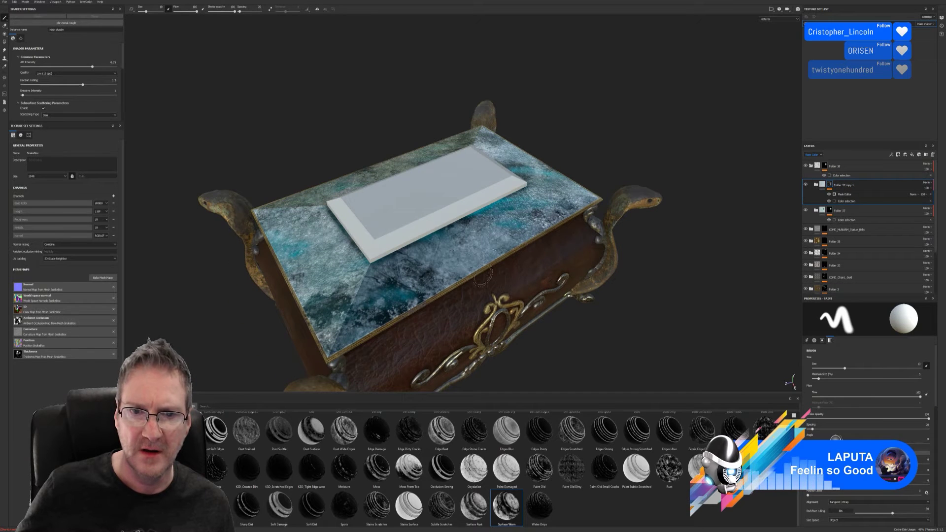
{"action": "left_click", "coordinate": [854, 202]}
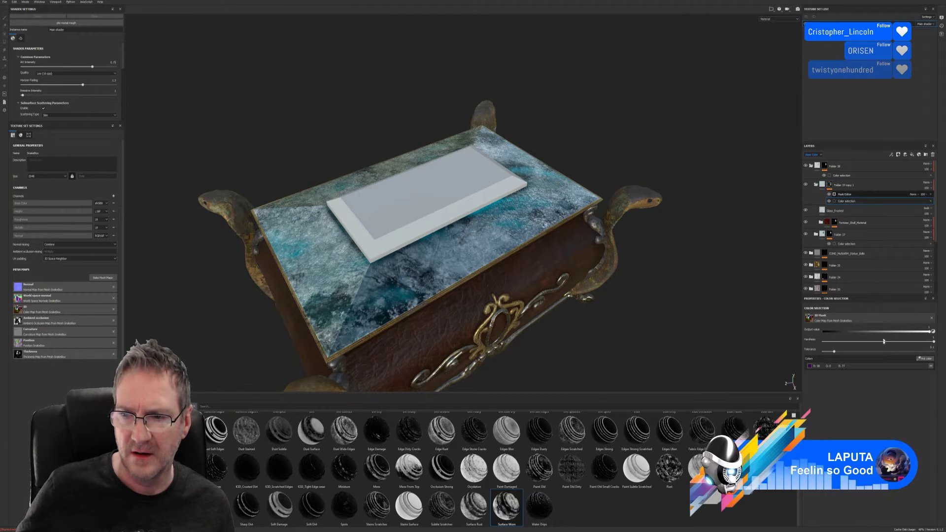
In the duplicated folder's Mask Editor, set global balance to about 0.26, texture 2 to 0.45 and texture to 0.59.
{"action": "left_click", "coordinate": [868, 194]}
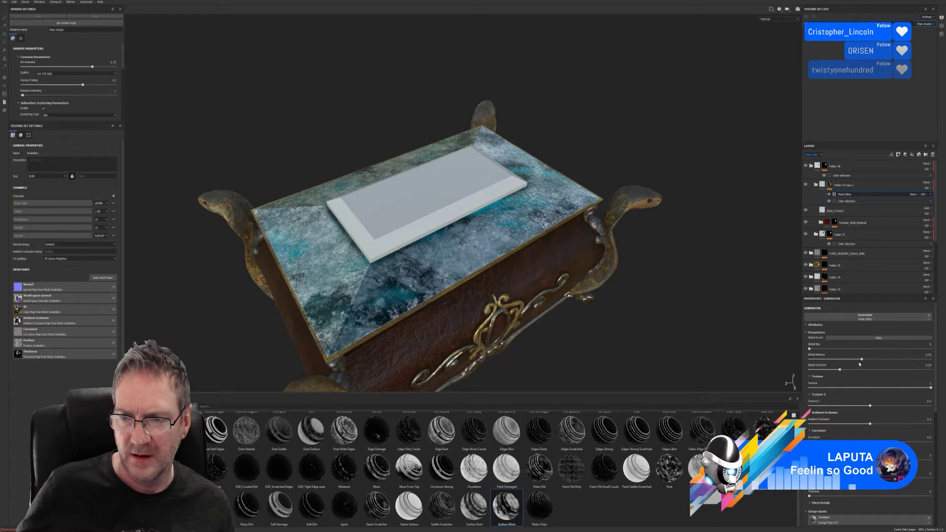
{"action": "left_click_drag", "start_coordinate": [862, 362], "coordinate": [809, 350]}
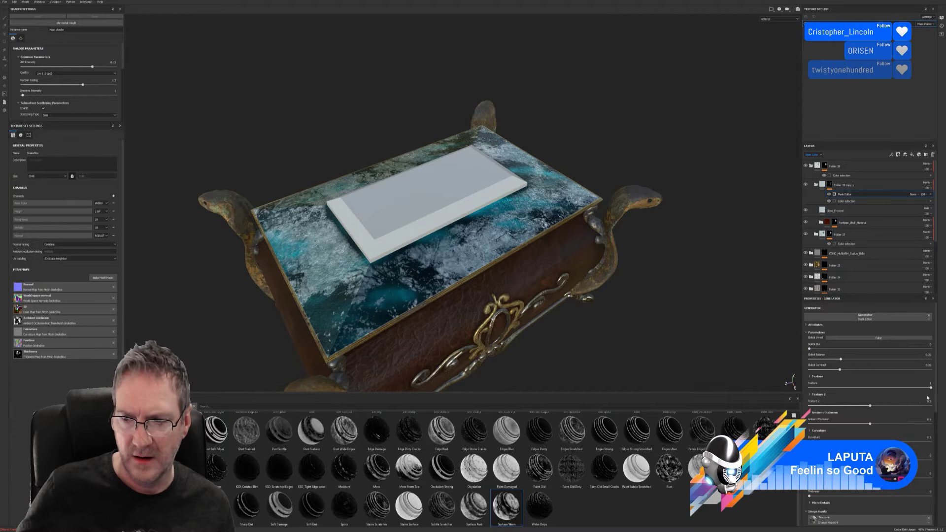
{"action": "mouse_move", "coordinate": [871, 407]}
{"action": "left_mouse_down"}
{"action": "mouse_move", "coordinate": [839, 406]}
{"action": "mouse_move", "coordinate": [864, 406]}
{"action": "left_mouse_up"}
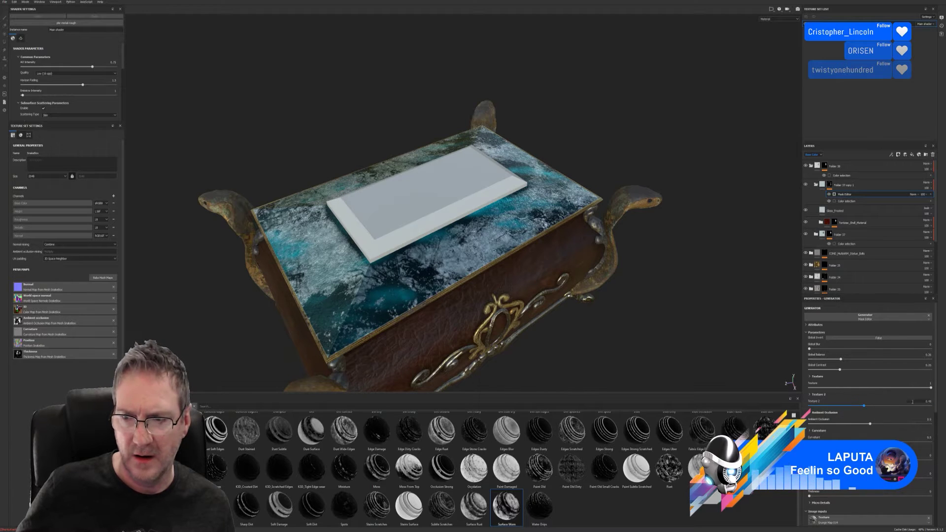
{"action": "left_click_drag", "start_coordinate": [930, 388], "coordinate": [885, 397]}
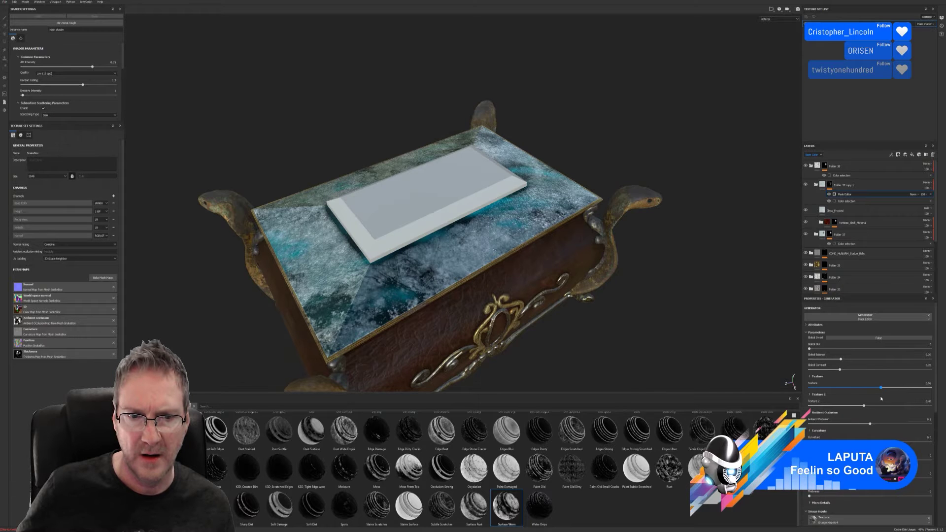
{"action": "left_click_drag", "start_coordinate": [531, 279], "coordinate": [498, 301], "text": "alt"}
{"action": "right_click_drag", "start_coordinate": [410, 323], "coordinate": [257, 303], "text": "alt"}
{"action": "left_click_drag", "start_coordinate": [471, 282], "coordinate": [499, 276], "text": "alt"}
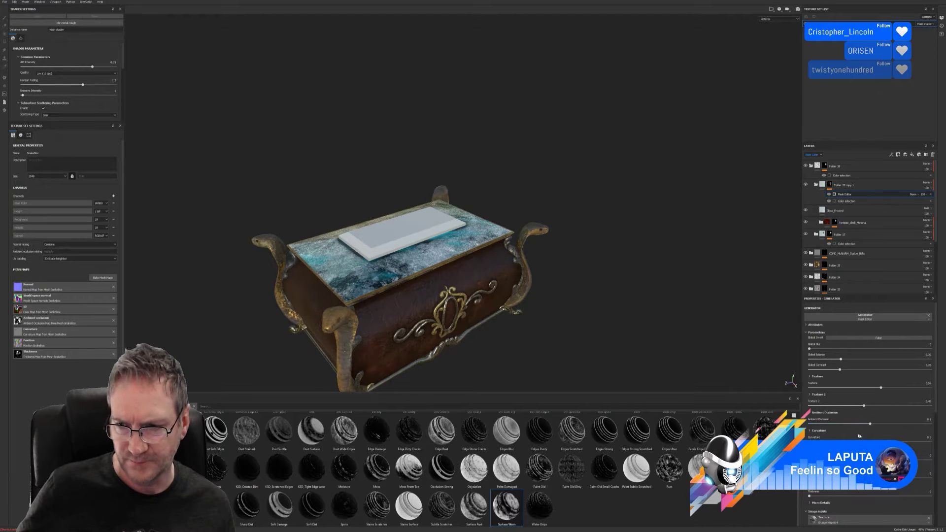
Lower the Mask Editor's ambient occlusion amount to 0.35 and check the lid from above and from the side.
{"action": "mouse_move", "coordinate": [870, 424]}
{"action": "left_mouse_down"}
{"action": "mouse_move", "coordinate": [896, 423]}
{"action": "mouse_move", "coordinate": [838, 417]}
{"action": "mouse_move", "coordinate": [854, 424]}
{"action": "left_mouse_up"}
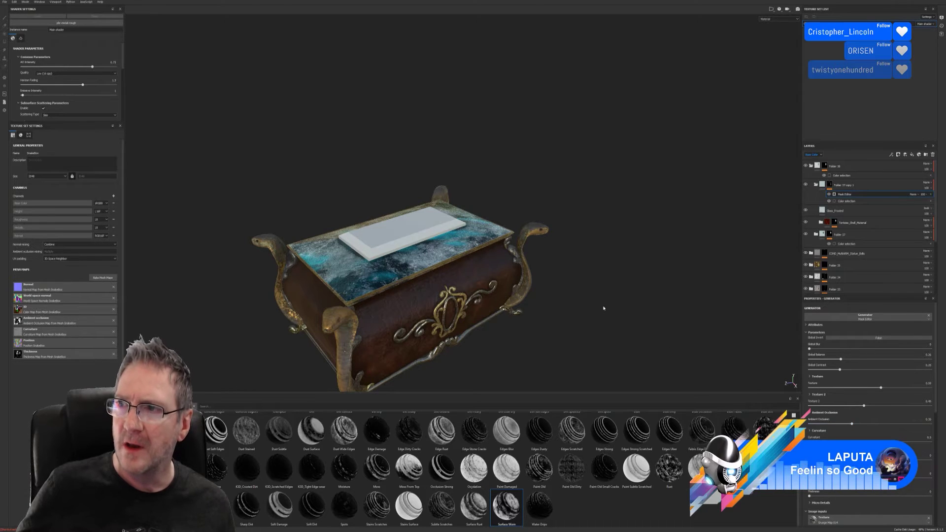
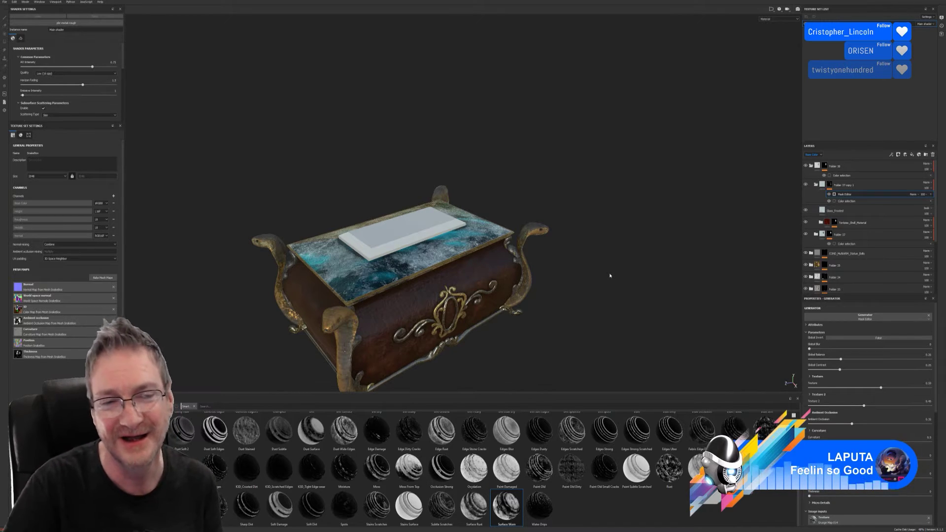
{"action": "left_click_drag", "start_coordinate": [540, 192], "coordinate": [526, 224], "text": "alt"}
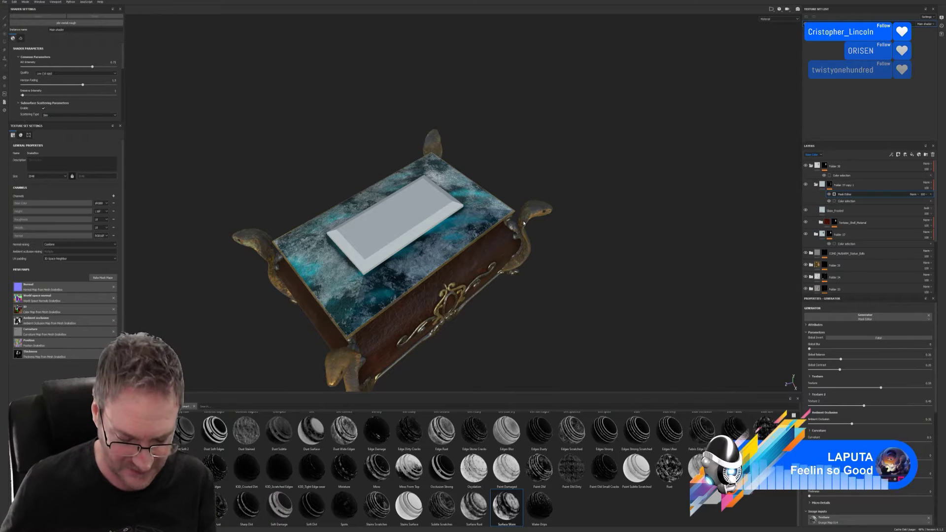
{"action": "mouse_move", "coordinate": [516, 349]}
{"action": "left_mouse_down", "text": "alt"}
{"action": "mouse_move", "coordinate": [493, 331]}
{"action": "mouse_move", "coordinate": [547, 275]}
{"action": "mouse_move", "coordinate": [567, 333]}
{"action": "mouse_move", "coordinate": [543, 344]}
{"action": "mouse_move", "coordinate": [466, 322]}
{"action": "mouse_move", "coordinate": [505, 301]}
{"action": "mouse_move", "coordinate": [453, 204]}
{"action": "mouse_move", "coordinate": [534, 186]}
{"action": "mouse_move", "coordinate": [528, 269]}
{"action": "mouse_move", "coordinate": [499, 277]}
{"action": "mouse_move", "coordinate": [503, 303]}
{"action": "left_mouse_up", "text": "alt"}
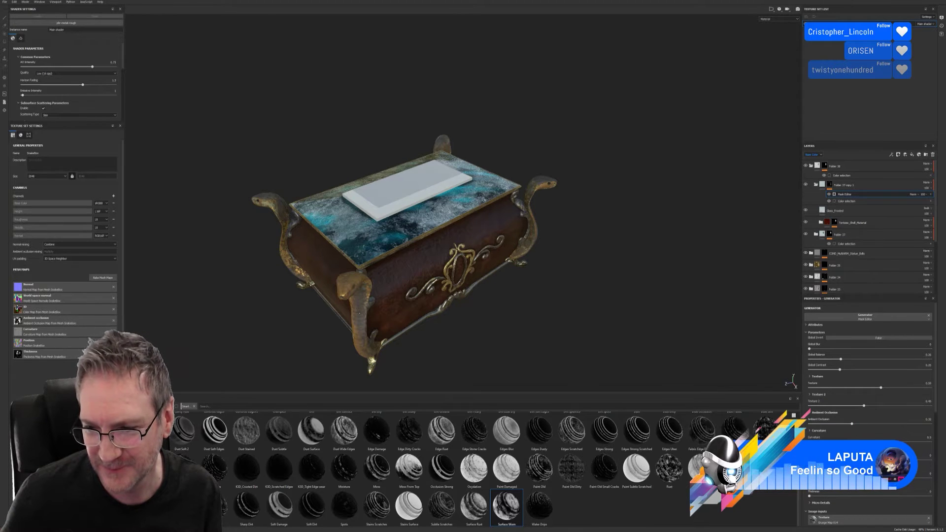
Adjust the Mask Editor's curvature amount, trying a lower value before raising it, and inspect the worn lid from different angles.
{"action": "mouse_move", "coordinate": [873, 441]}
{"action": "left_mouse_down"}
{"action": "mouse_move", "coordinate": [885, 441]}
{"action": "mouse_move", "coordinate": [845, 437]}
{"action": "mouse_move", "coordinate": [859, 436]}
{"action": "left_mouse_up"}
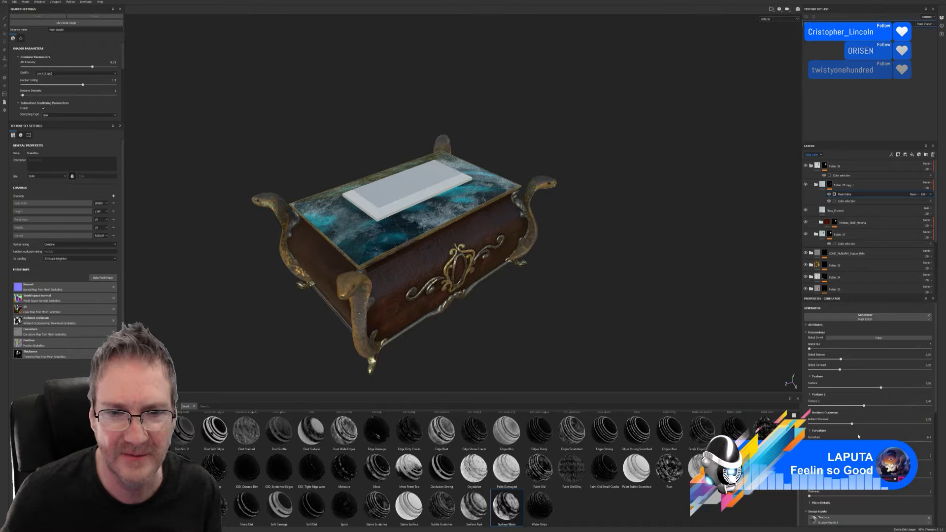
{"action": "mouse_move", "coordinate": [553, 239]}
{"action": "left_mouse_down", "text": "alt"}
{"action": "mouse_move", "coordinate": [537, 290]}
{"action": "mouse_move", "coordinate": [540, 238]}
{"action": "left_mouse_up", "text": "alt"}
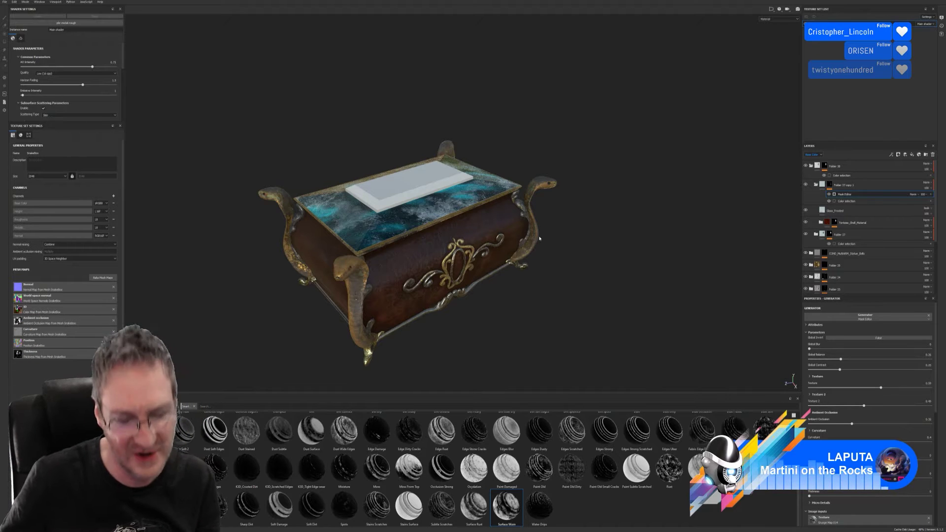
{"action": "left_click_drag", "start_coordinate": [600, 150], "coordinate": [570, 148], "text": "alt"}
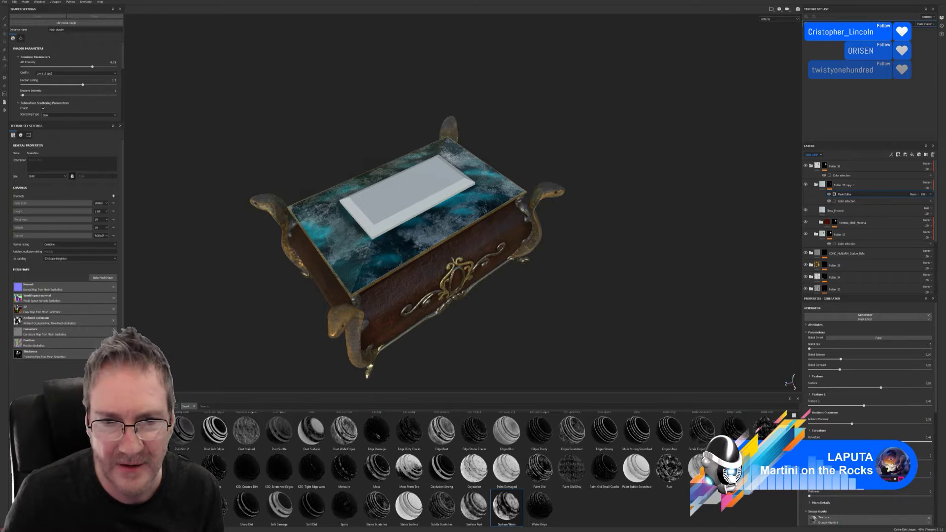
{"action": "left_click_drag", "start_coordinate": [857, 442], "coordinate": [875, 441]}
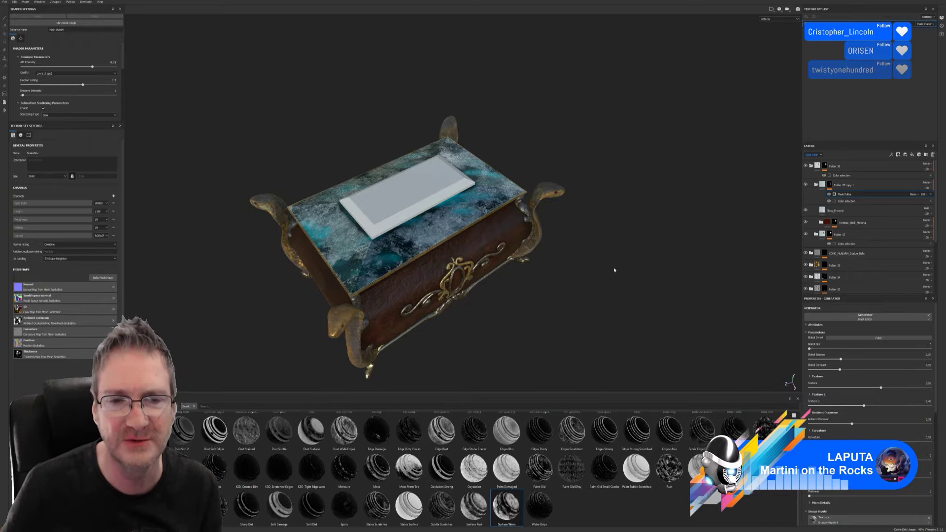
{"action": "left_click_drag", "start_coordinate": [615, 270], "coordinate": [590, 242], "text": "alt"}
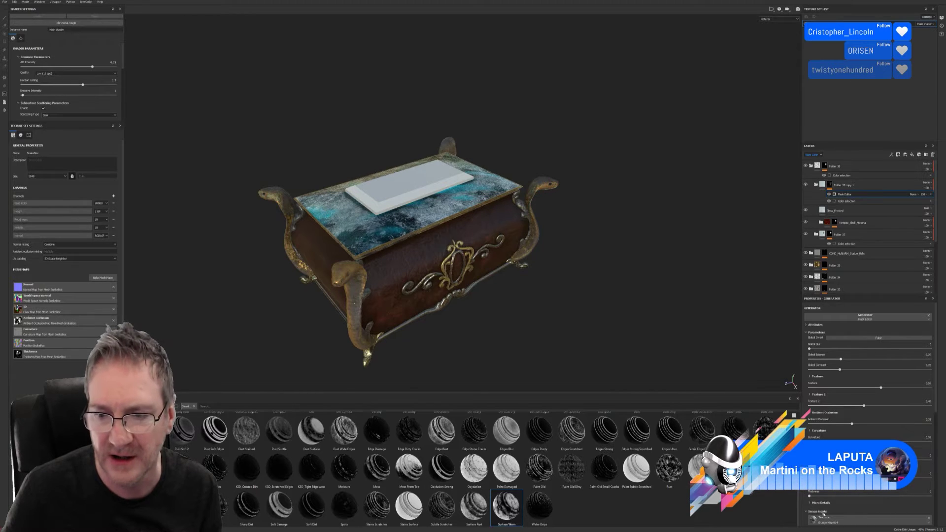
{"action": "left_click_drag", "start_coordinate": [606, 321], "coordinate": [593, 328], "text": "alt"}
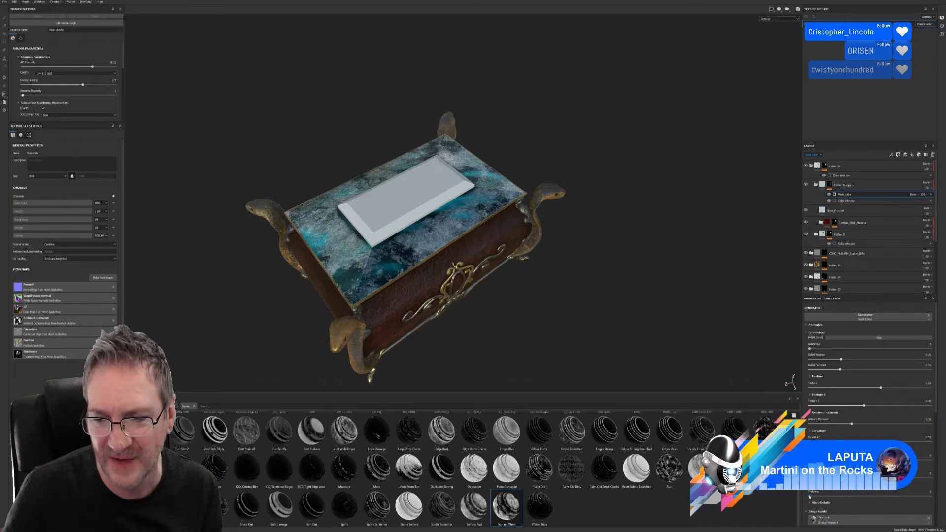
Raise the Mask Editor's thickness amount slightly, check the lid, and collapse the duplicated folder's effects.
{"action": "mouse_move", "coordinate": [819, 497]}
{"action": "left_mouse_down"}
{"action": "mouse_move", "coordinate": [887, 495]}
{"action": "mouse_move", "coordinate": [812, 496]}
{"action": "left_mouse_up"}
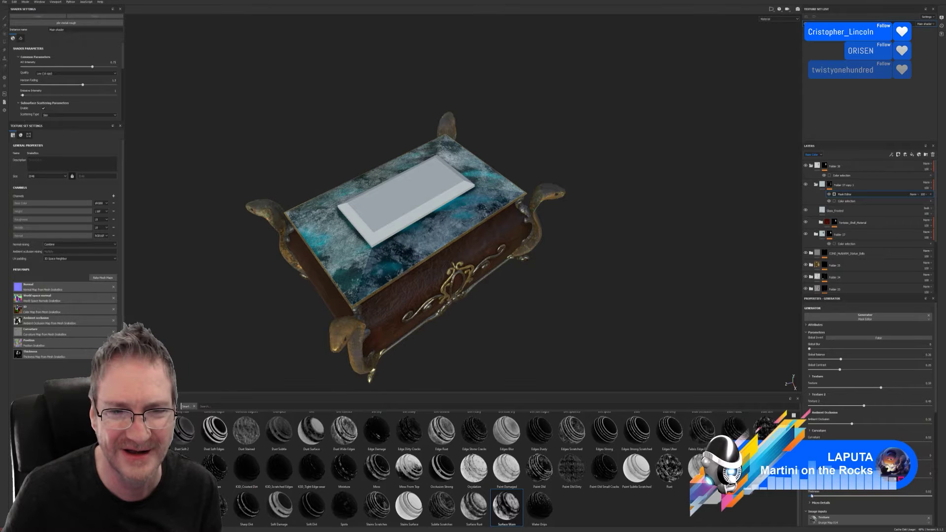
{"action": "left_click_drag", "start_coordinate": [538, 330], "coordinate": [497, 263], "text": "alt"}
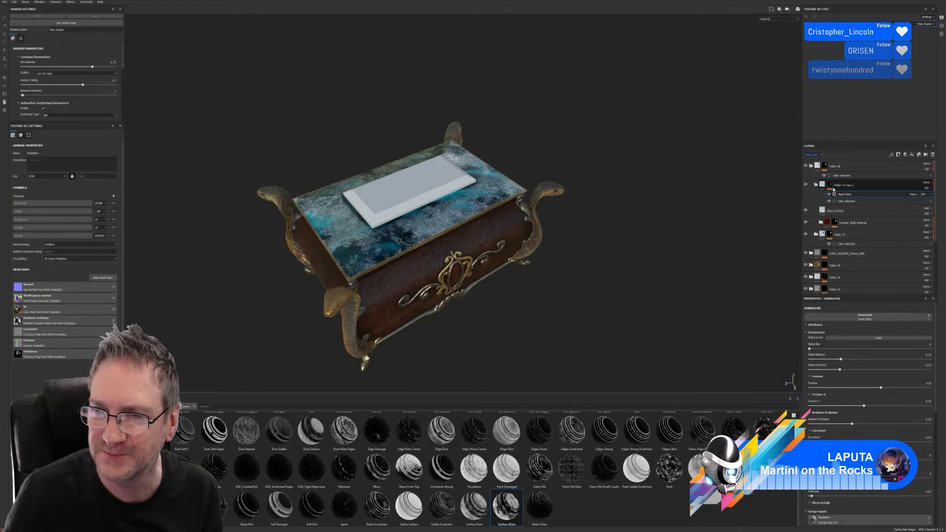
{"action": "key", "text": "Delete"}
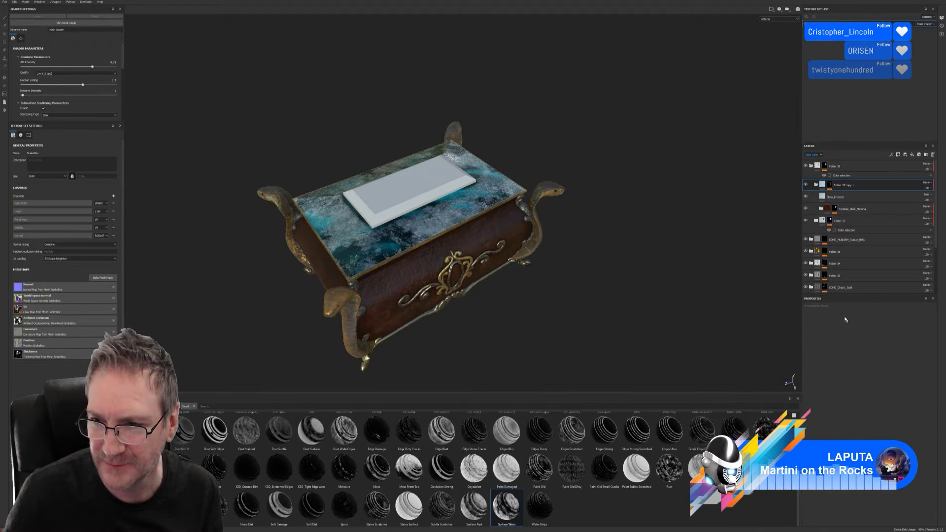
In the duplicated folder's Glass_Frosted fill, try a purple tint, then shift the hue towards green.
{"action": "left_click", "coordinate": [815, 198]}
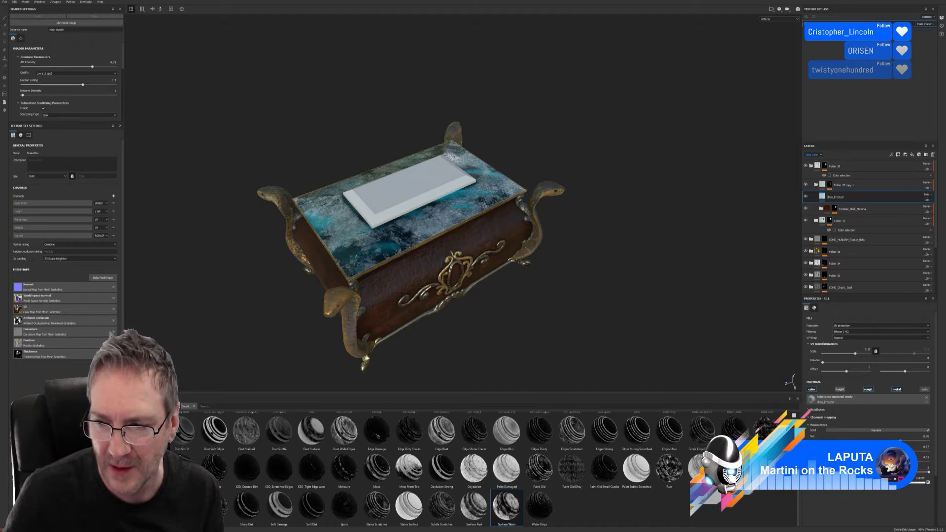
{"action": "left_click_drag", "start_coordinate": [901, 440], "coordinate": [858, 441]}
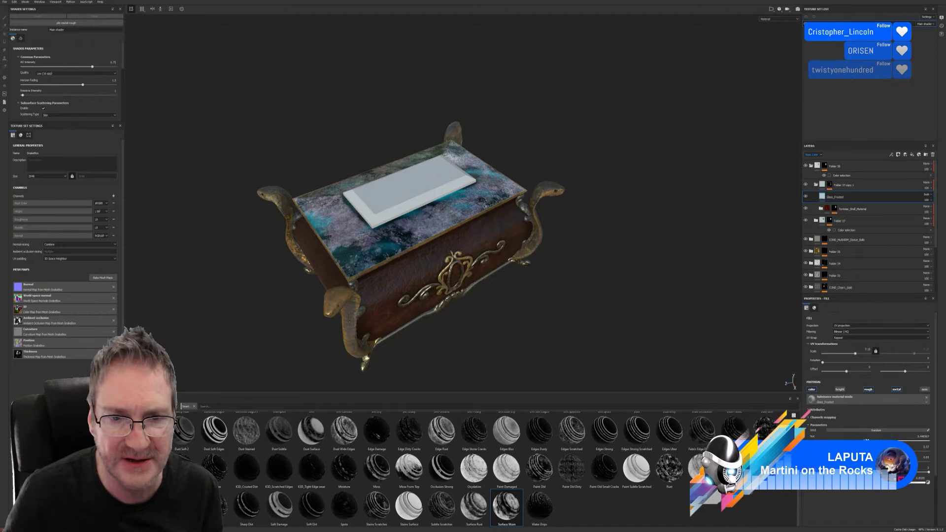
{"action": "mouse_move", "coordinate": [905, 442]}
{"action": "left_mouse_down"}
{"action": "mouse_move", "coordinate": [932, 445]}
{"action": "mouse_move", "coordinate": [896, 441]}
{"action": "left_mouse_up"}
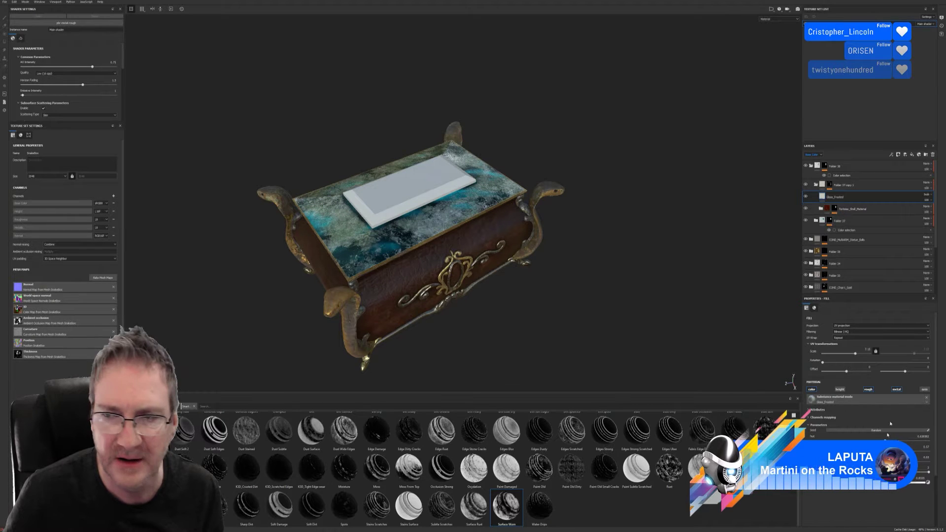
Lower the opacity of the Glass_Frosted layer and inspect the lid from the side and from above.
{"action": "left_click", "coordinate": [929, 200]}
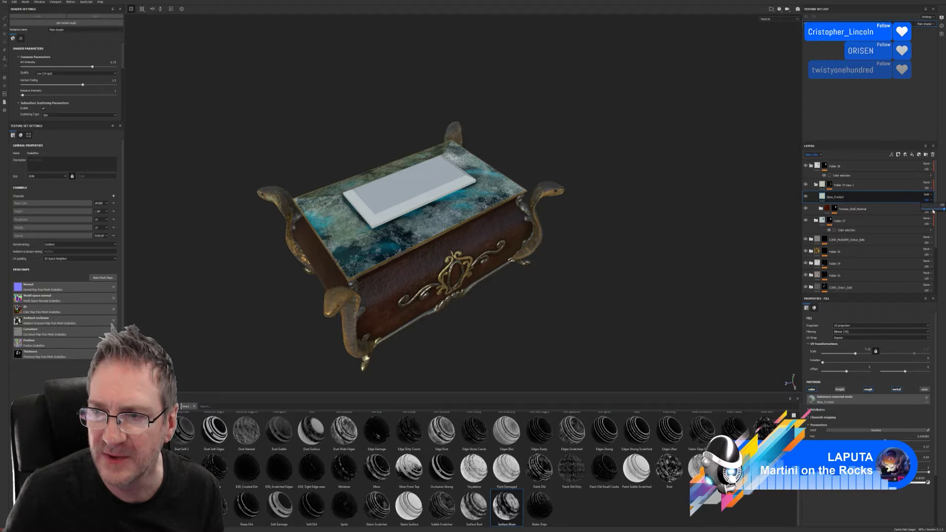
{"action": "left_click_drag", "start_coordinate": [943, 210], "coordinate": [931, 215]}
{"action": "left_click_drag", "start_coordinate": [574, 296], "coordinate": [542, 222], "text": "alt"}
{"action": "left_click_drag", "start_coordinate": [423, 224], "coordinate": [567, 221], "text": "alt"}
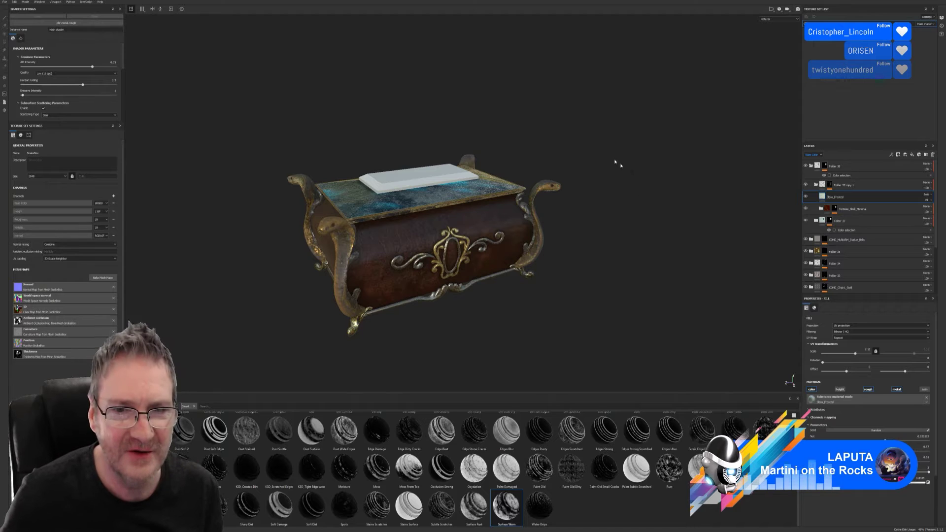
{"action": "left_click_drag", "start_coordinate": [619, 160], "coordinate": [591, 208], "text": "alt"}
{"action": "left_click_drag", "start_coordinate": [580, 173], "coordinate": [566, 205], "text": "alt"}
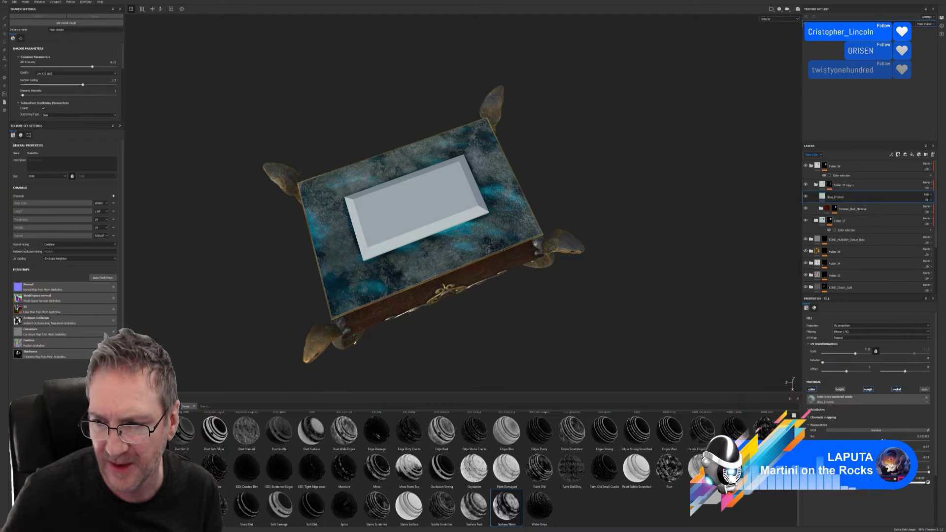
Fine-tune the hue of the Glass_Frosted fill and check the lid from a three-quarter angle.
{"action": "mouse_move", "coordinate": [896, 441]}
{"action": "left_mouse_down"}
{"action": "mouse_move", "coordinate": [908, 442]}
{"action": "mouse_move", "coordinate": [897, 440]}
{"action": "left_mouse_up"}
{"action": "left_click_drag", "start_coordinate": [542, 187], "coordinate": [429, 225], "text": "alt"}
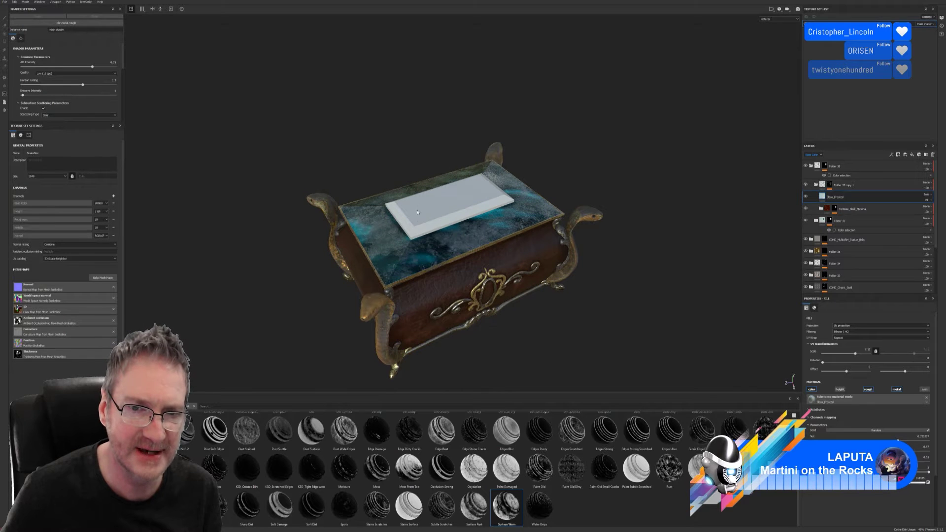
{"action": "mouse_move", "coordinate": [541, 336]}
{"action": "left_mouse_down", "text": "alt"}
{"action": "mouse_move", "coordinate": [530, 317]}
{"action": "mouse_move", "coordinate": [534, 326]}
{"action": "left_mouse_up", "text": "alt"}
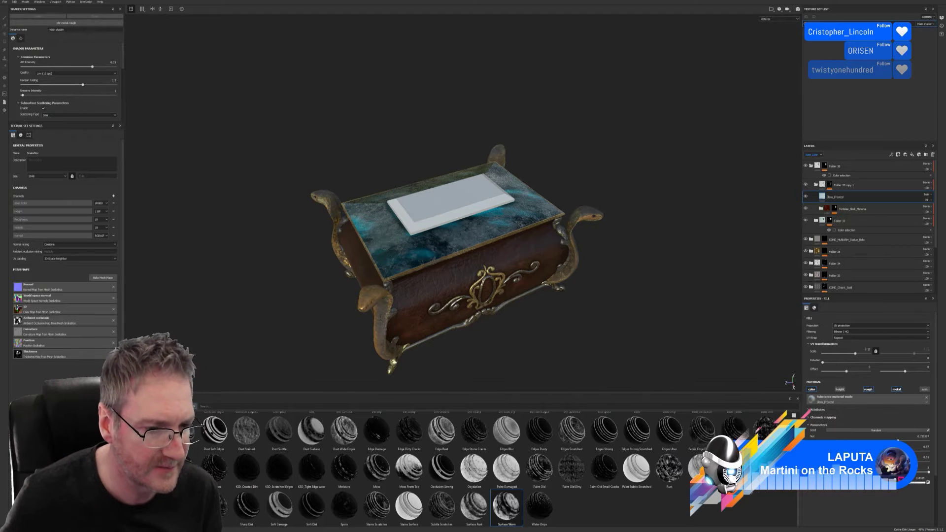
Browse the smart materials for one that suits the raised panel on the lid.
{"action": "left_click", "coordinate": [141, 480]}
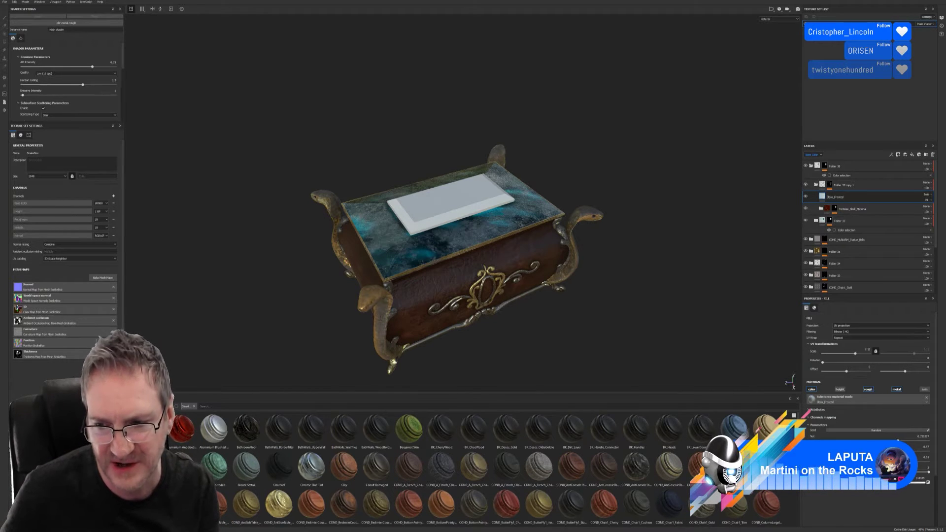
{"action": "scroll", "coordinate": [493, 468], "scroll_direction": "down", "scroll_amount": 2}
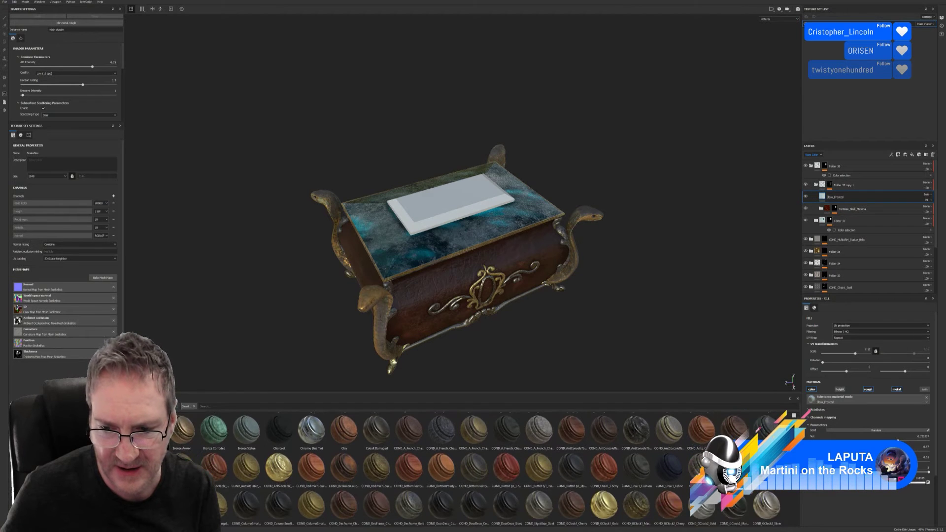
{"action": "scroll", "coordinate": [493, 468], "scroll_direction": "down", "scroll_amount": 2}
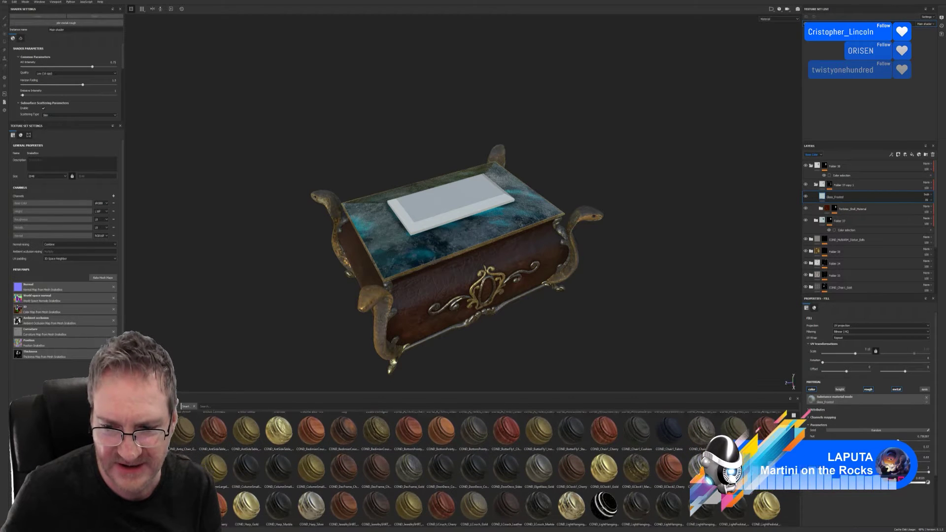
{"action": "scroll", "coordinate": [493, 469], "scroll_direction": "down", "scroll_amount": 2}
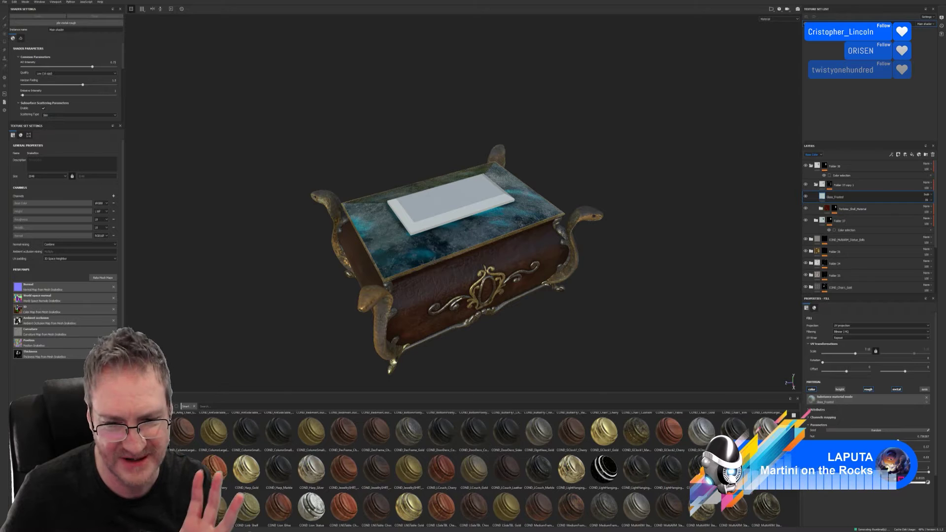
{"action": "scroll", "coordinate": [493, 468], "scroll_direction": "down", "scroll_amount": 1}
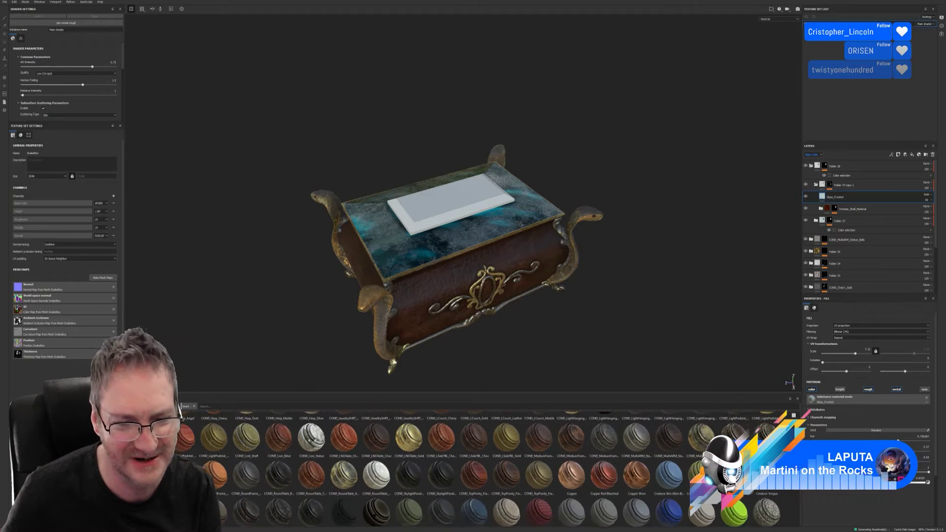
{"action": "scroll", "coordinate": [493, 468], "scroll_direction": "down", "scroll_amount": 3}
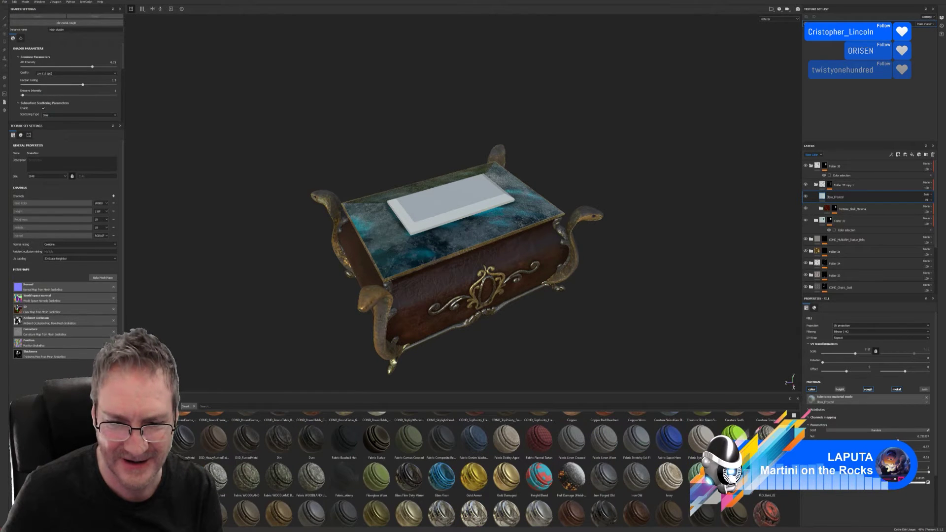
{"action": "scroll", "coordinate": [493, 469], "scroll_direction": "down", "scroll_amount": 1}
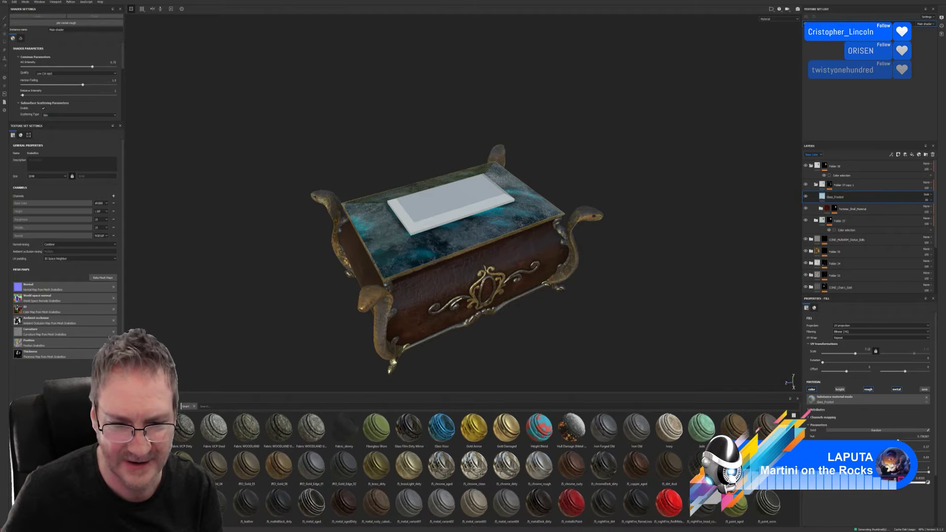
{"action": "scroll", "coordinate": [493, 469], "scroll_direction": "down", "scroll_amount": 1}
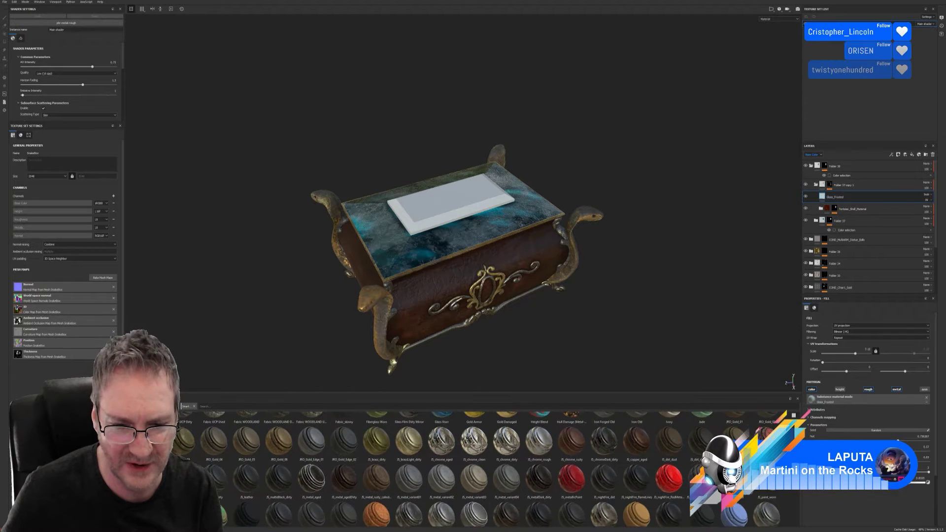
{"action": "scroll", "coordinate": [493, 468], "scroll_direction": "down", "scroll_amount": 1}
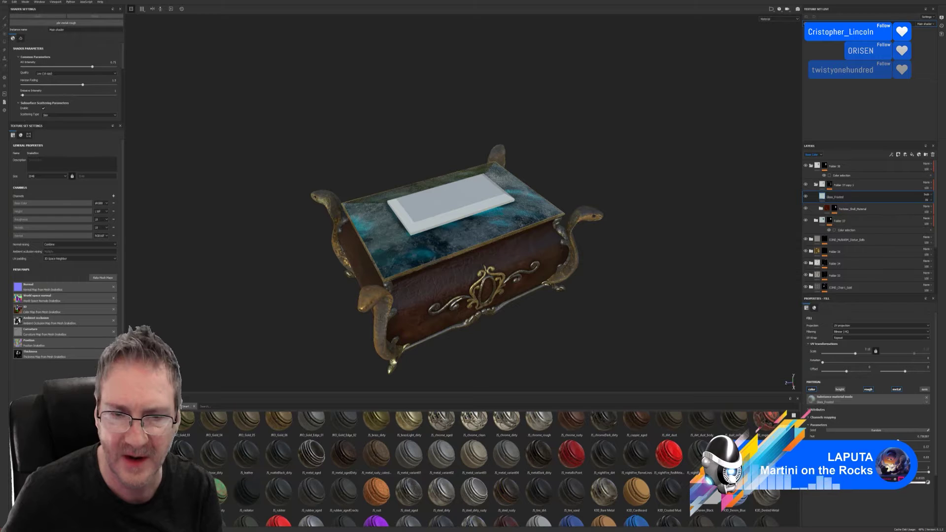
{"action": "scroll", "coordinate": [493, 468], "scroll_direction": "down", "scroll_amount": 1}
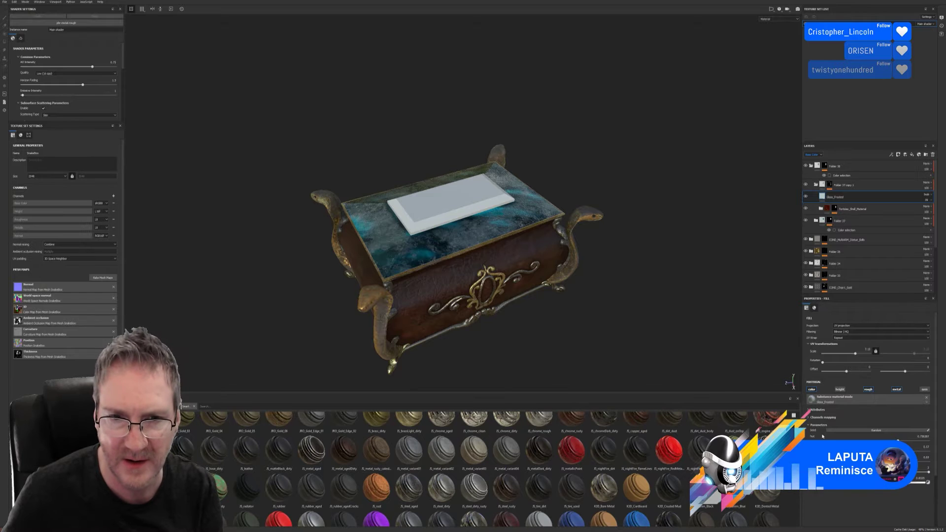
{"action": "left_click_drag", "start_coordinate": [640, 327], "coordinate": [634, 271], "text": "alt"}
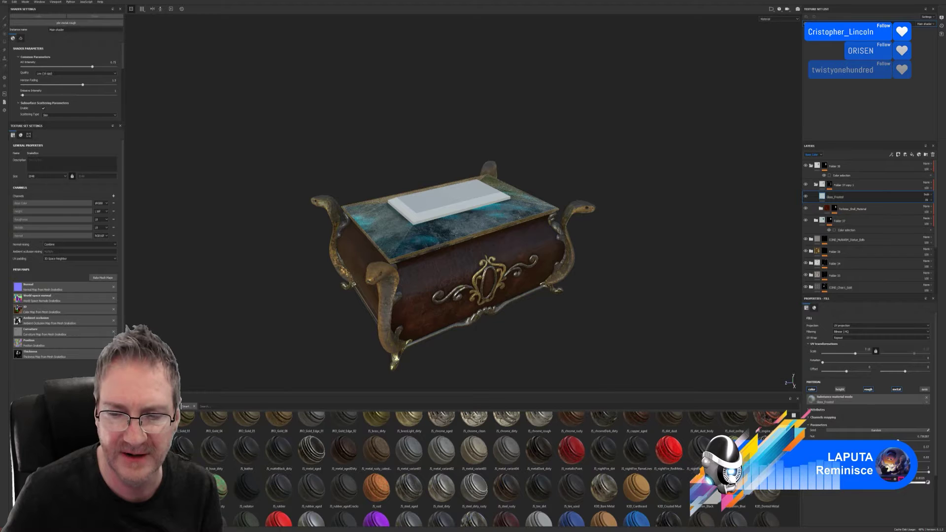
{"action": "scroll", "coordinate": [493, 468], "scroll_direction": "down", "scroll_amount": 4}
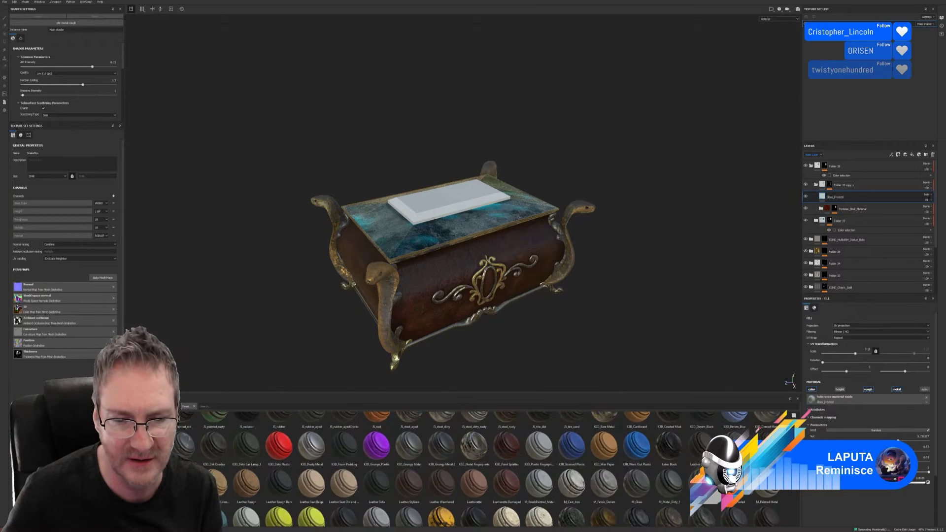
{"action": "scroll", "coordinate": [493, 468], "scroll_direction": "down", "scroll_amount": 2}
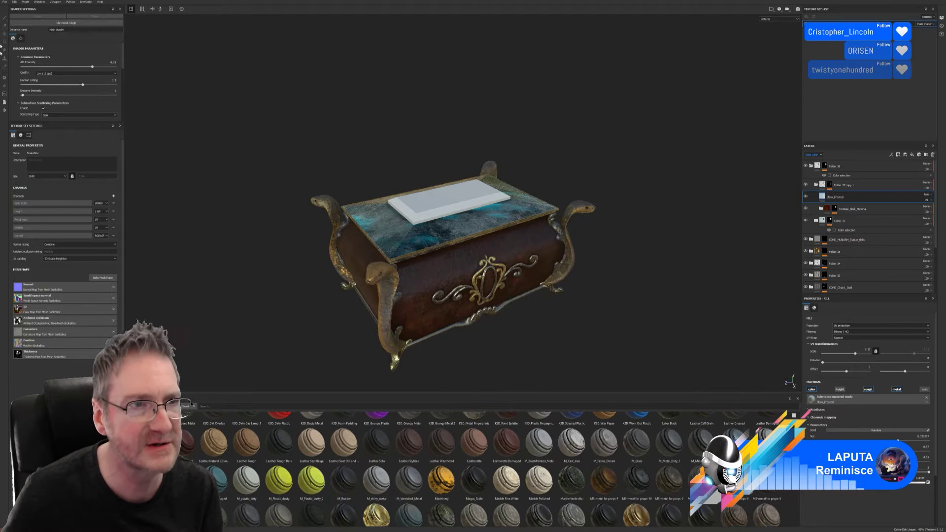
Save the project.
{"action": "left_click", "coordinate": [4, 2]}
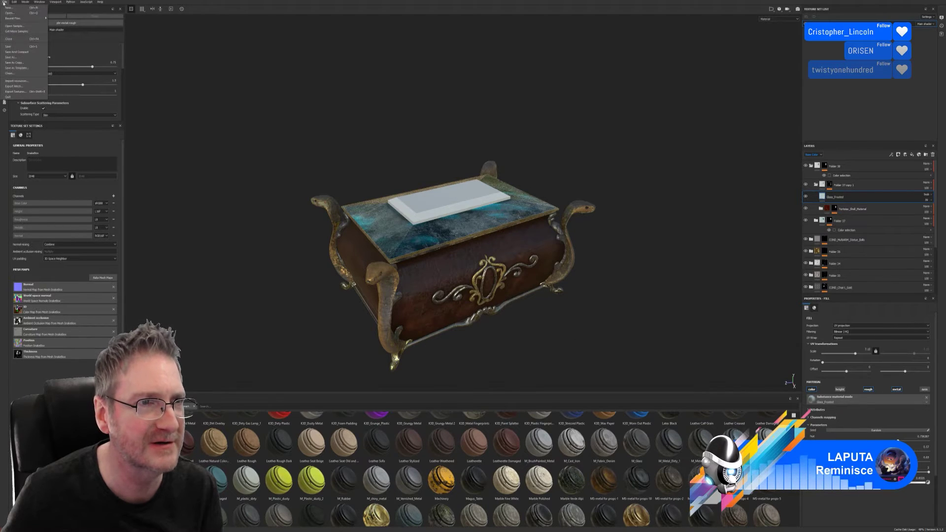
{"action": "left_click", "coordinate": [15, 47]}
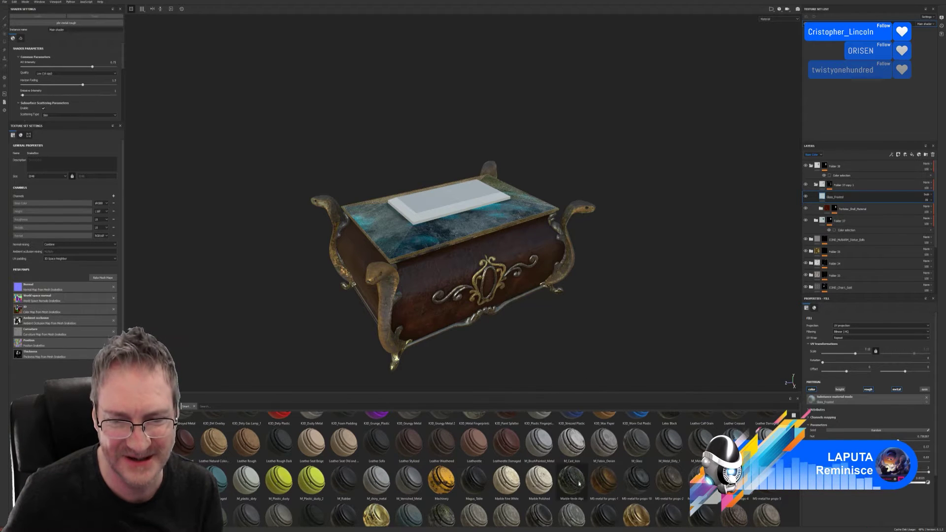
Collapse the lid's main folder and add the MS metal for props 1 smart material at the top of the layer stack.
{"action": "left_click_drag", "start_coordinate": [605, 481], "coordinate": [480, 242]}
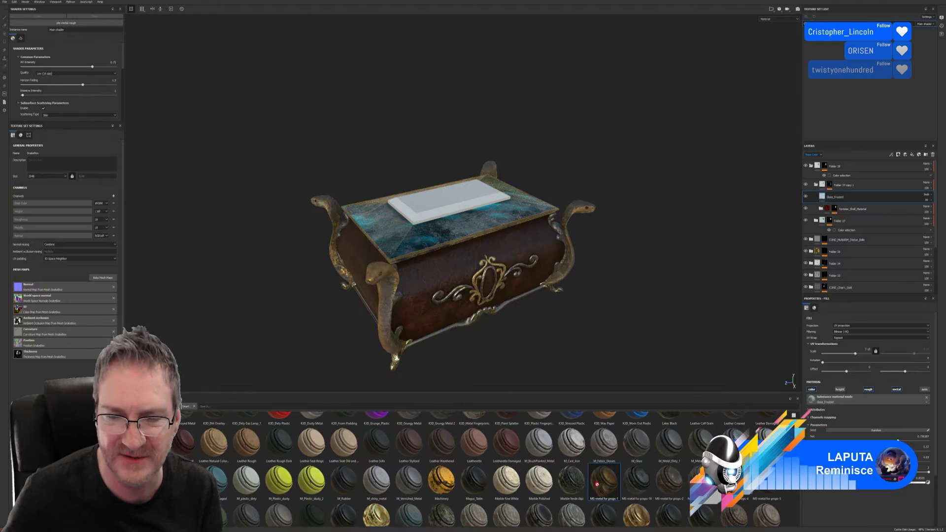
{"action": "left_click", "coordinate": [810, 166]}
{"action": "left_click_drag", "start_coordinate": [637, 481], "coordinate": [456, 202]}
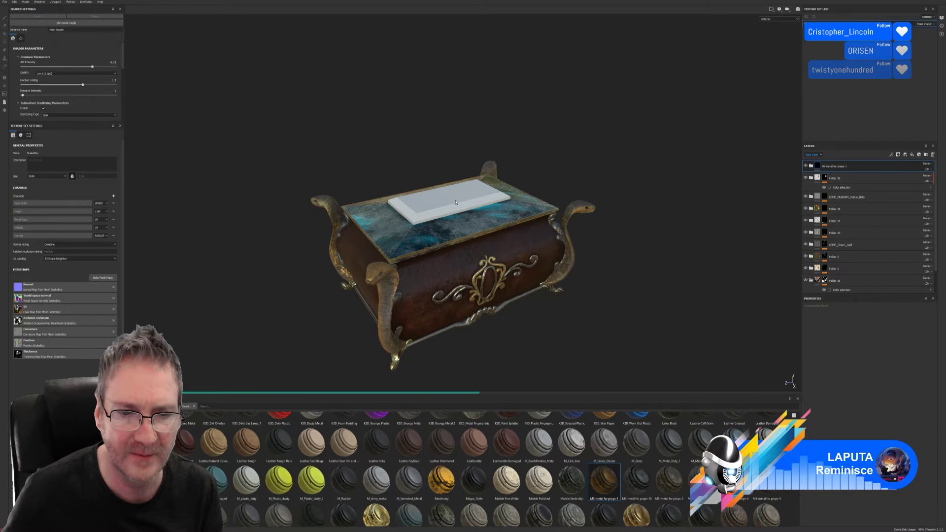
{"action": "left_click_drag", "start_coordinate": [567, 163], "coordinate": [571, 214], "text": "alt"}
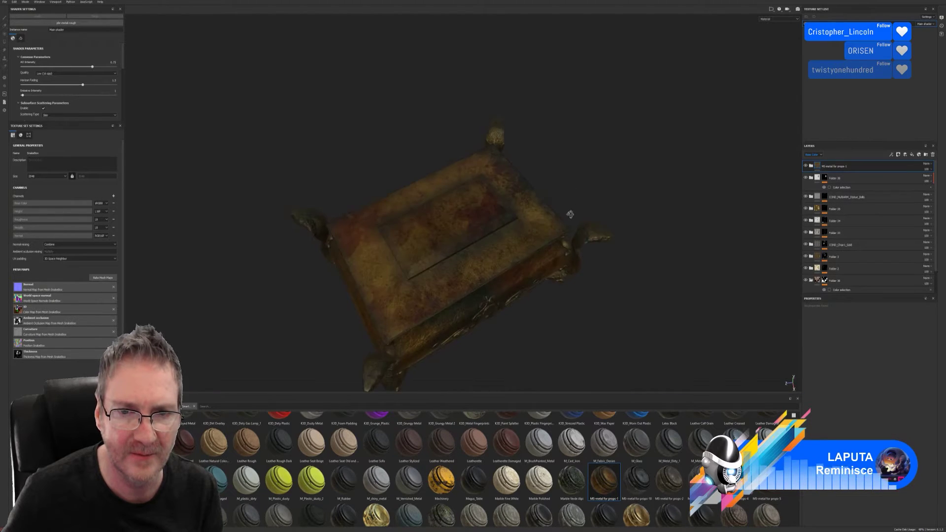
Mask the new metal material with a color selection that picks the raised lid panel's ID color.
{"action": "right_click", "coordinate": [852, 167]}
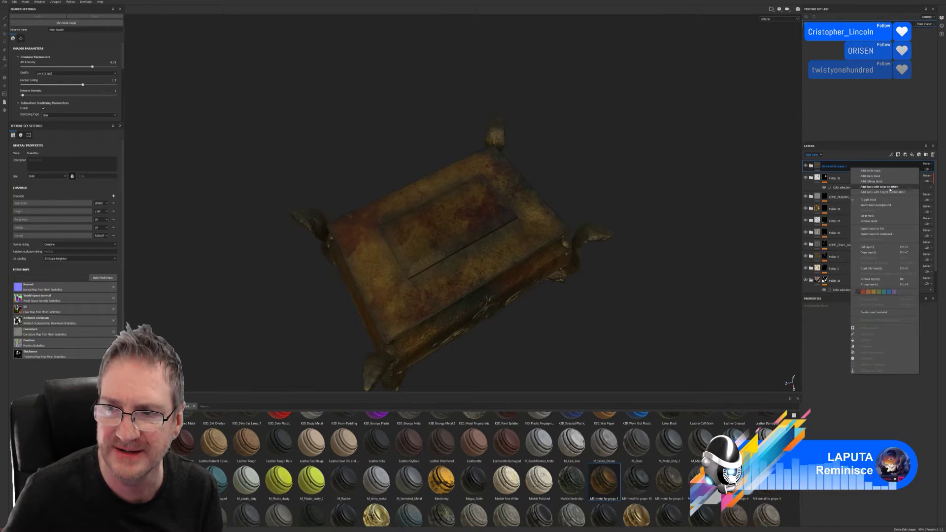
{"action": "left_click", "coordinate": [882, 187]}
{"action": "left_click", "coordinate": [925, 359]}
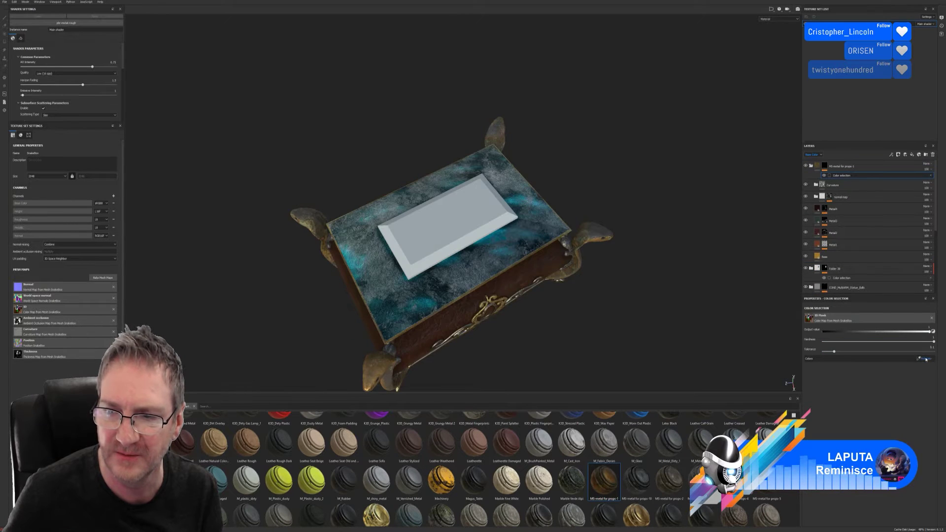
{"action": "left_click", "coordinate": [458, 187]}
{"action": "left_click_drag", "start_coordinate": [458, 187], "coordinate": [569, 378], "text": "alt"}
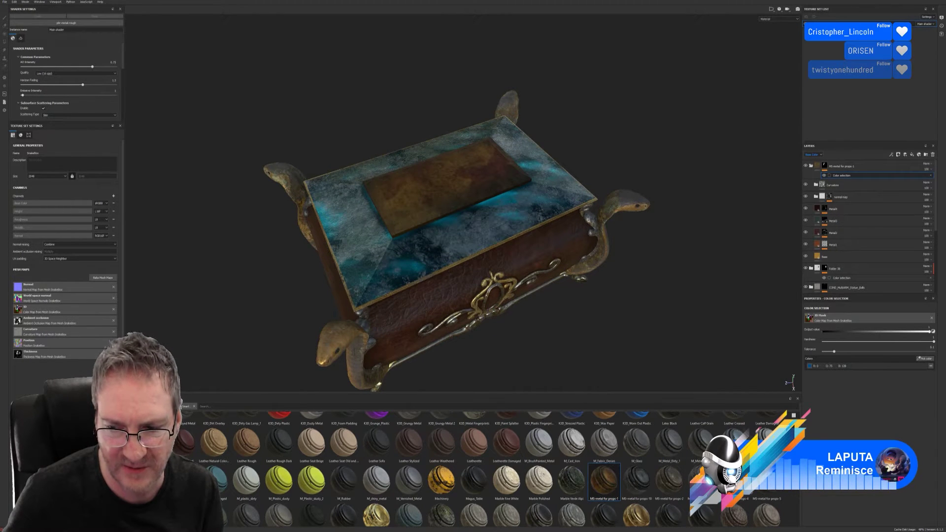
Browse further through the smart materials and add the Sci Fi Blue with Ice material at the top of the layer stack.
{"action": "scroll", "coordinate": [799, 498], "scroll_direction": "down", "scroll_amount": 3}
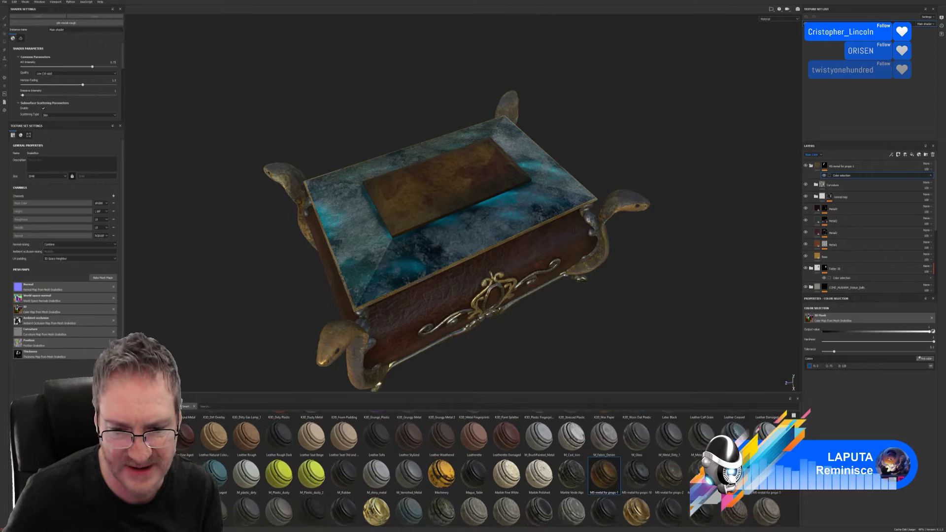
{"action": "scroll", "coordinate": [799, 498], "scroll_direction": "down", "scroll_amount": 1}
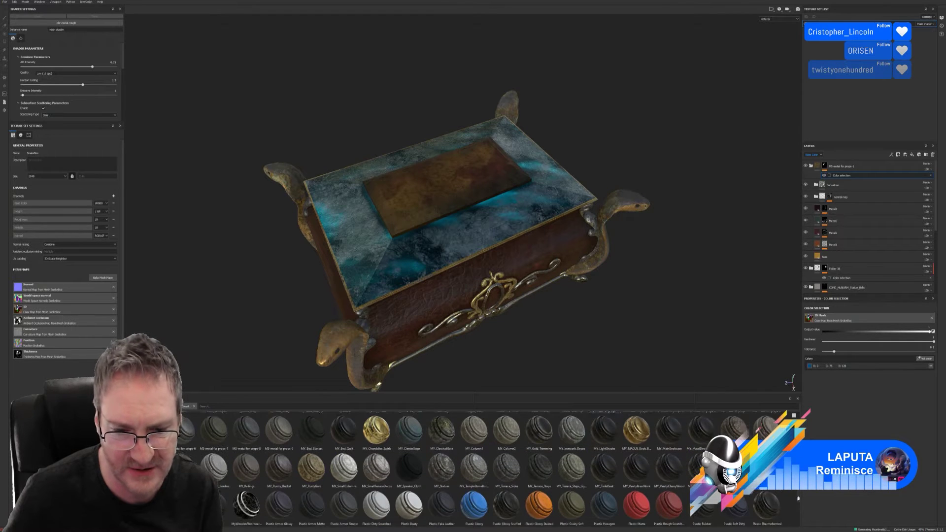
{"action": "scroll", "coordinate": [798, 500], "scroll_direction": "down", "scroll_amount": 1}
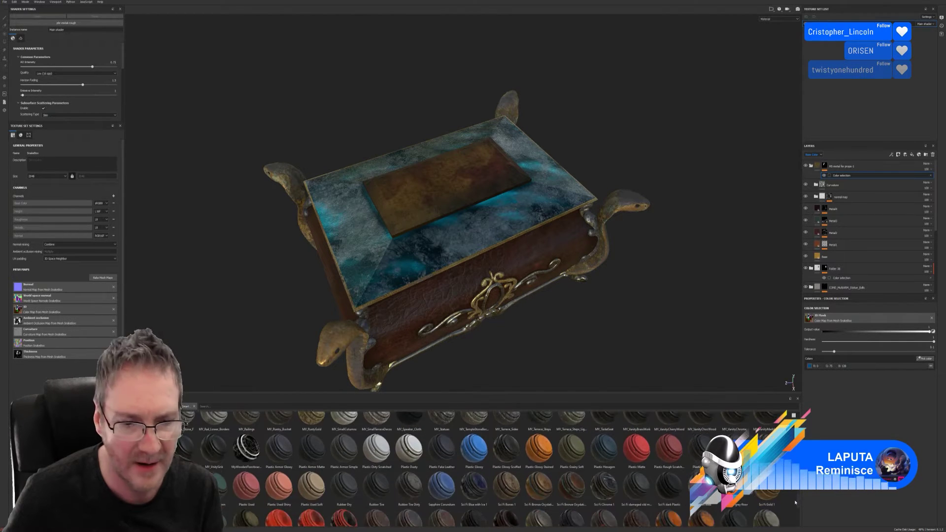
{"action": "scroll", "coordinate": [796, 503], "scroll_direction": "down", "scroll_amount": 1}
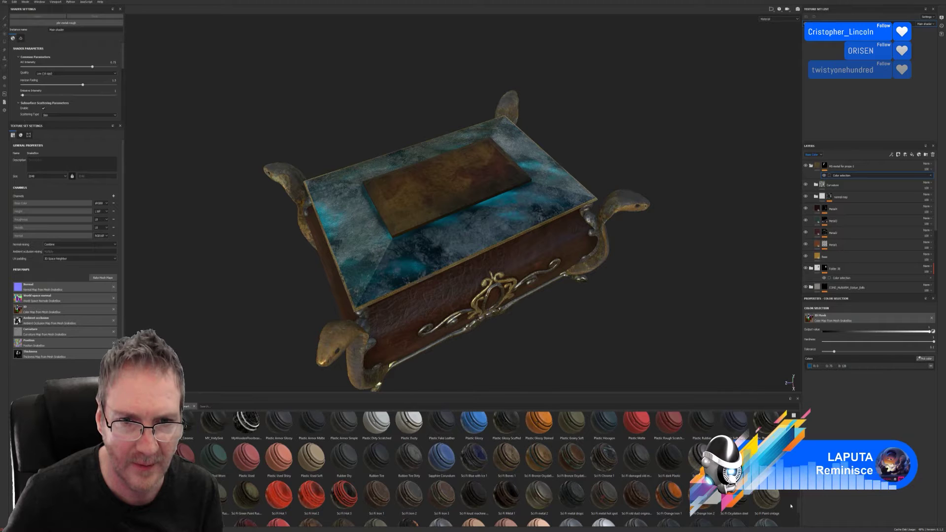
{"action": "left_click_drag", "start_coordinate": [477, 460], "coordinate": [440, 184]}
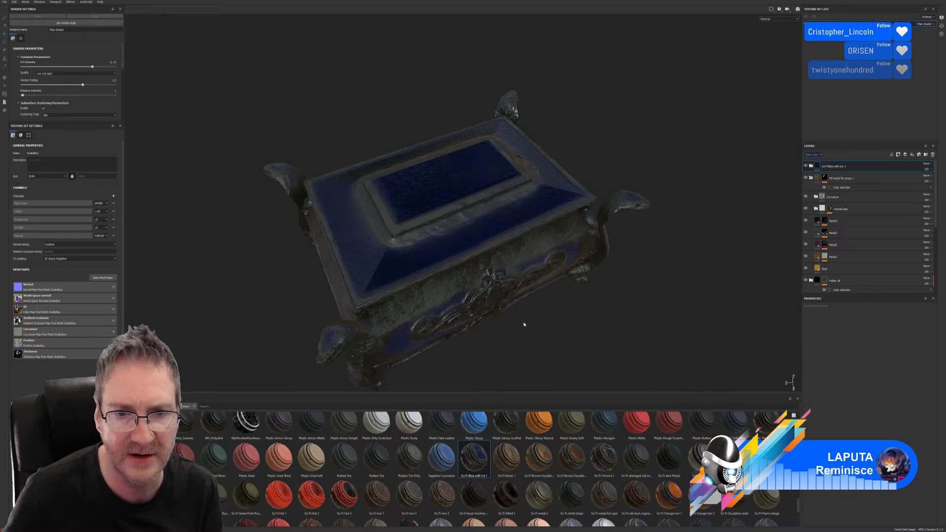
{"action": "left_click_drag", "start_coordinate": [556, 301], "coordinate": [586, 284], "text": "alt"}
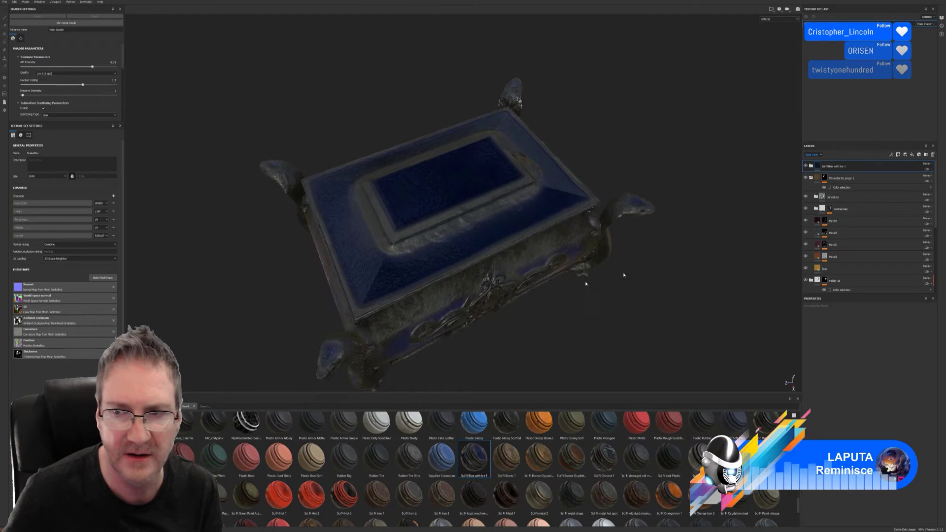
Group the new blue smart material with the MS metal for props 1 material in one folder.
{"action": "left_click", "coordinate": [848, 178], "text": "shift"}
{"action": "right_click", "coordinate": [848, 178]}
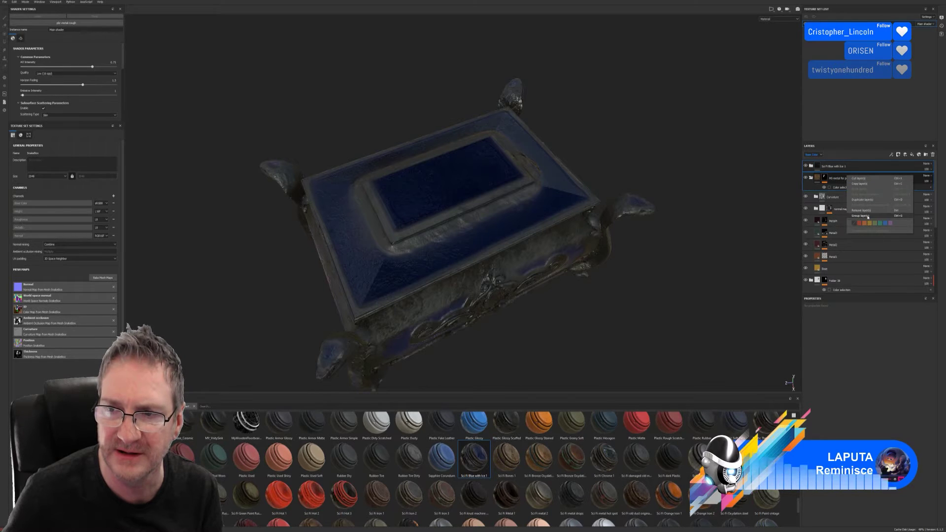
{"action": "left_click", "coordinate": [873, 182]}
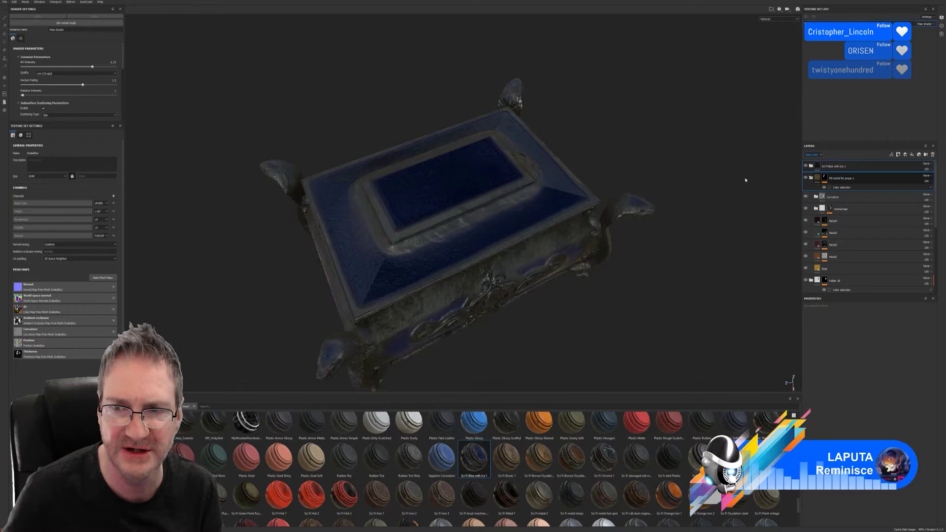
Mask the new folder with a color selection that picks the raised lid panel's ID color.
{"action": "right_click", "coordinate": [857, 167]}
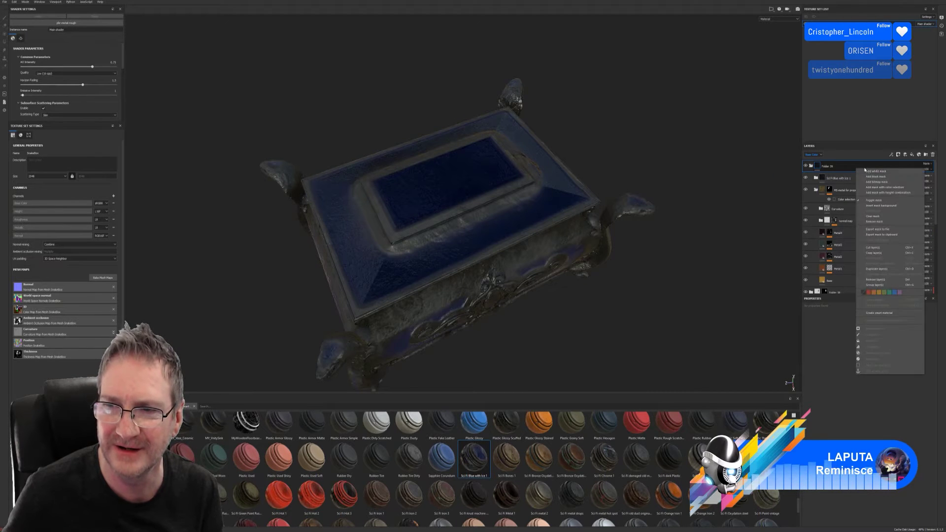
{"action": "left_click", "coordinate": [882, 190]}
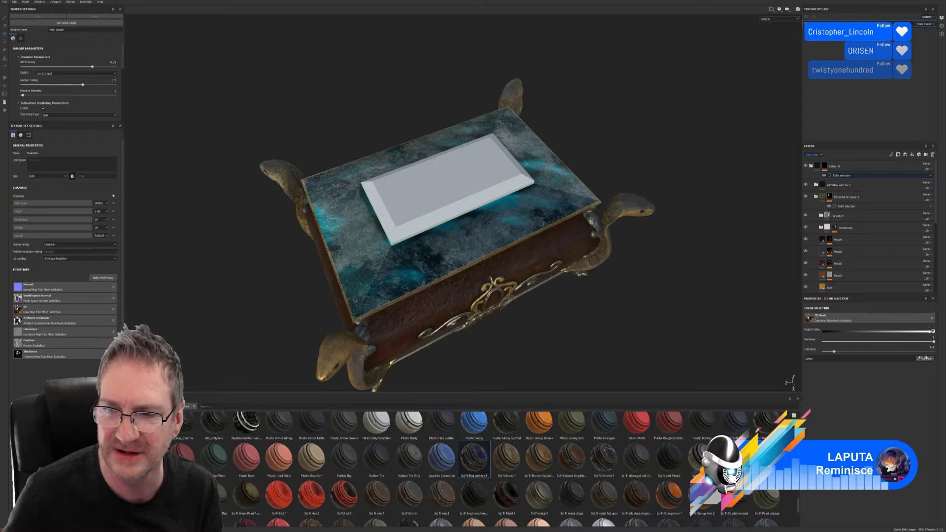
{"action": "left_click", "coordinate": [925, 358]}
{"action": "left_click", "coordinate": [490, 169]}
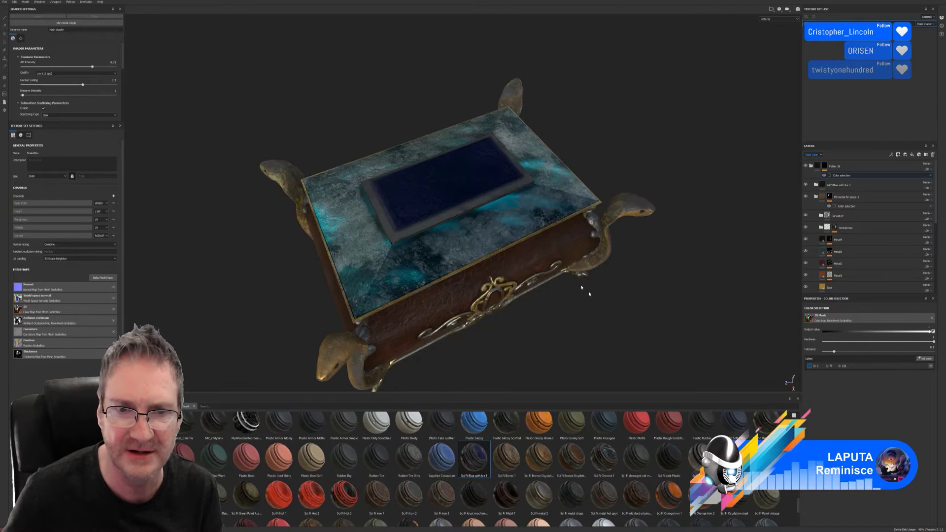
{"action": "mouse_move", "coordinate": [593, 286]}
{"action": "left_mouse_down", "text": "alt"}
{"action": "mouse_move", "coordinate": [615, 264]}
{"action": "mouse_move", "coordinate": [515, 255]}
{"action": "mouse_move", "coordinate": [591, 276]}
{"action": "left_mouse_up", "text": "alt"}
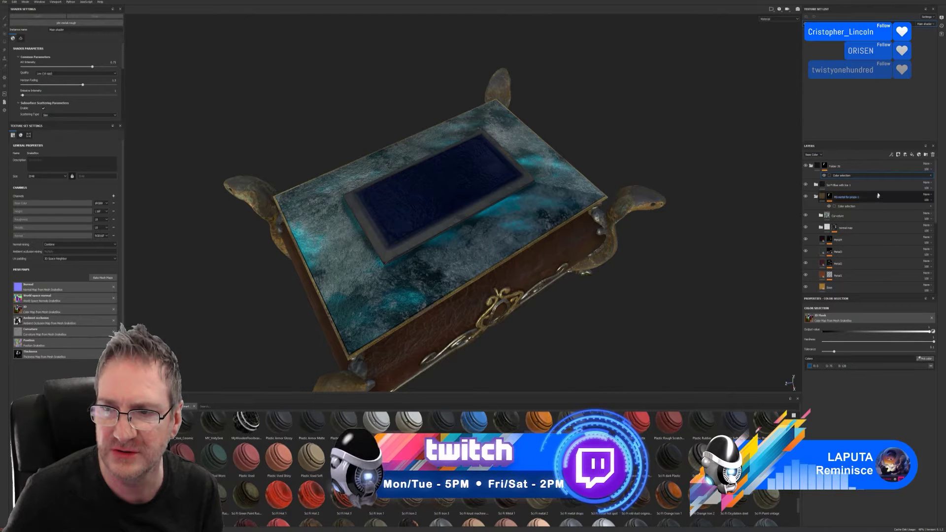
Cycle the blue material's base color blending mode through the available modes to compare how it mixes with the metal beneath.
{"action": "left_click", "coordinate": [907, 187]}
{"action": "left_click", "coordinate": [927, 182]}
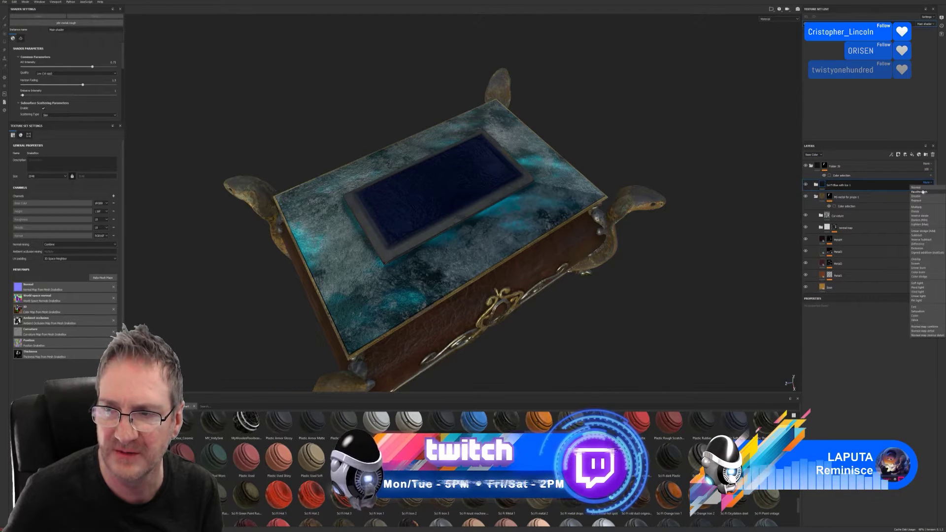
{"action": "left_click", "coordinate": [920, 201]}
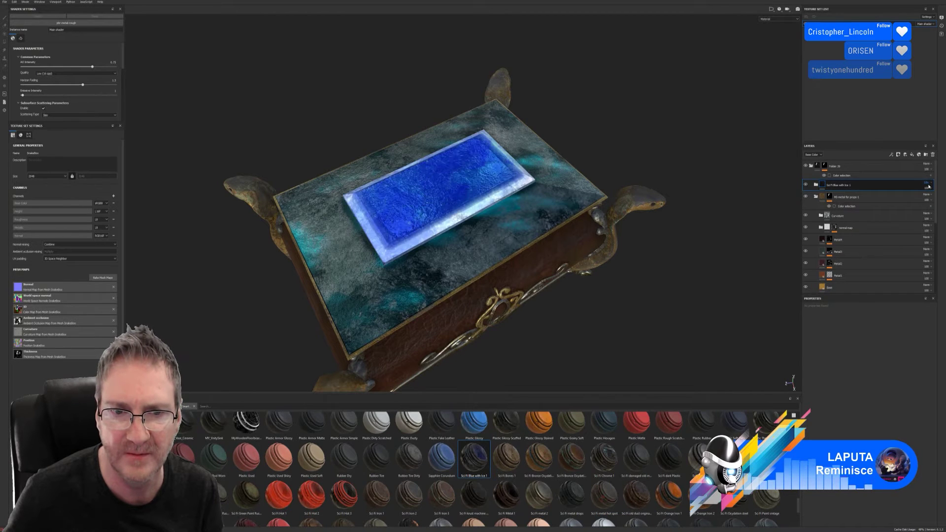
{"action": "scroll", "coordinate": [929, 187], "scroll_direction": "down", "scroll_amount": 1}
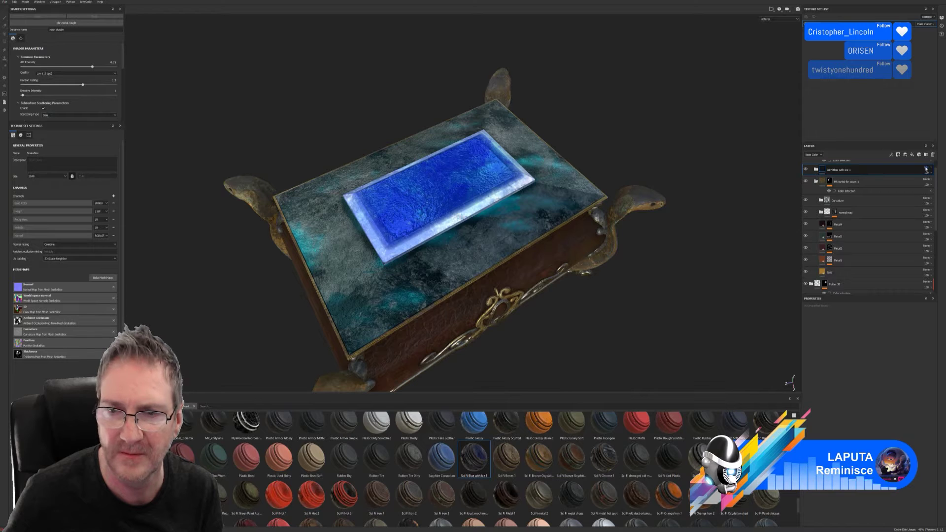
{"action": "left_click_drag", "start_coordinate": [926, 169], "coordinate": [931, 171]}
{"action": "scroll", "coordinate": [931, 171], "scroll_direction": "down", "scroll_amount": 1}
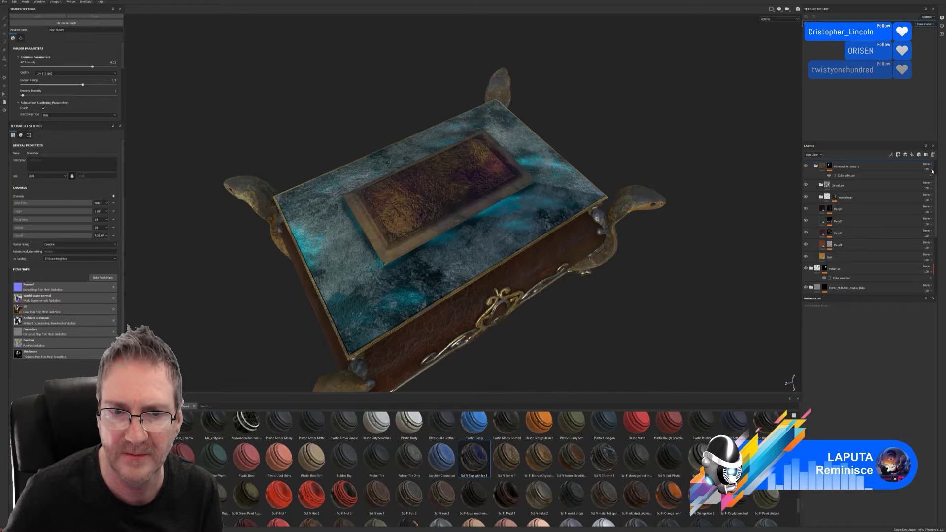
{"action": "scroll", "coordinate": [929, 170], "scroll_direction": "up", "scroll_amount": 2}
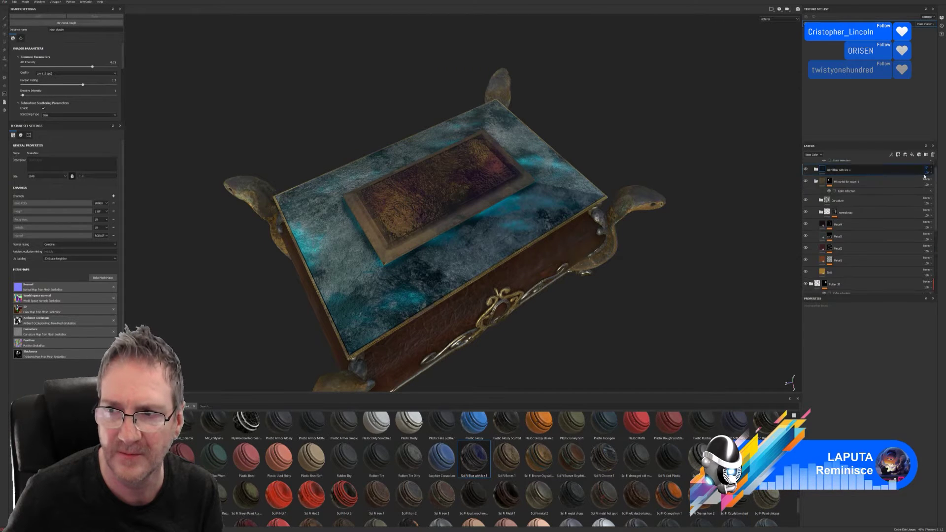
{"action": "scroll", "coordinate": [929, 183], "scroll_direction": "up", "scroll_amount": 1}
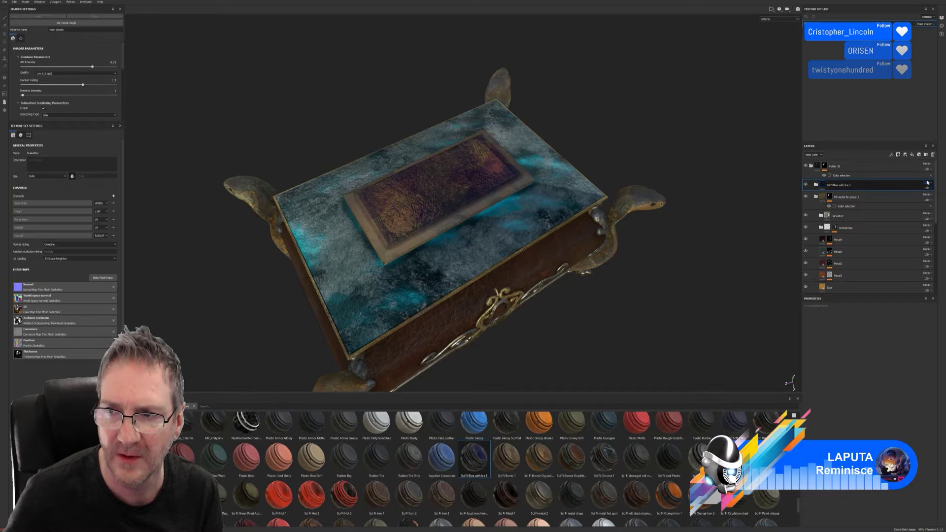
{"action": "scroll", "coordinate": [929, 184], "scroll_direction": "up", "scroll_amount": 3}
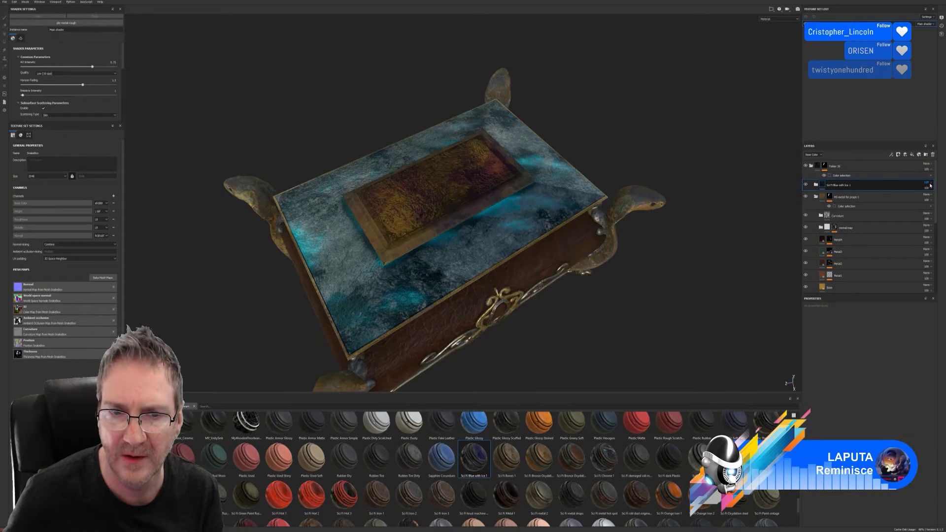
{"action": "scroll", "coordinate": [930, 186], "scroll_direction": "up", "scroll_amount": 2}
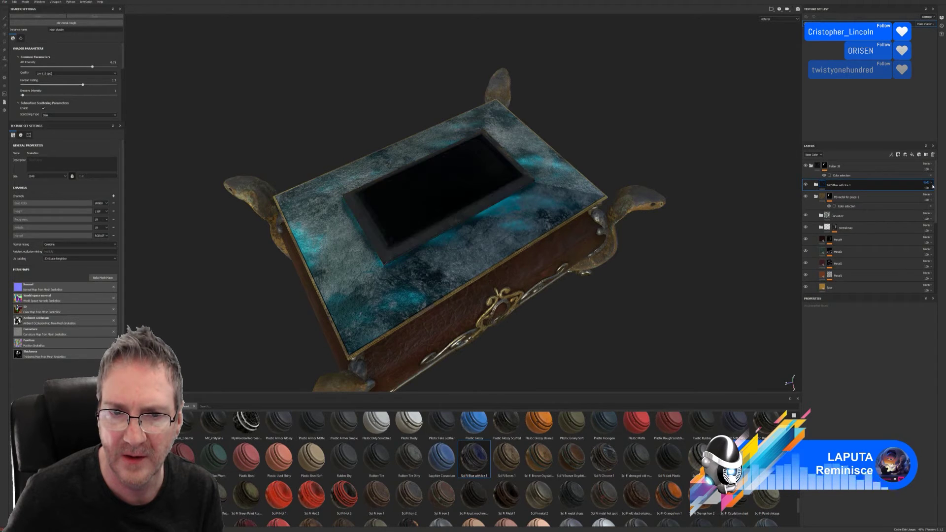
{"action": "scroll", "coordinate": [930, 185], "scroll_direction": "up", "scroll_amount": 2}
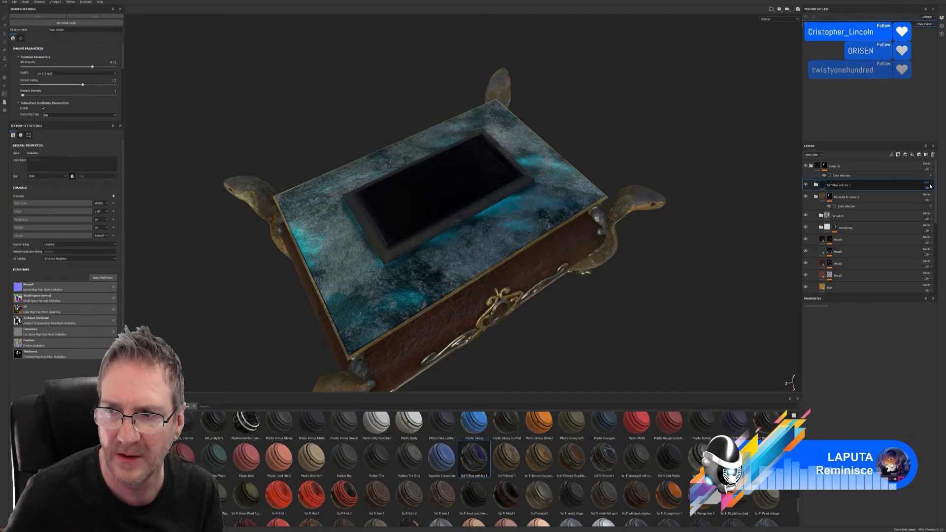
{"action": "scroll", "coordinate": [929, 184], "scroll_direction": "up", "scroll_amount": 2}
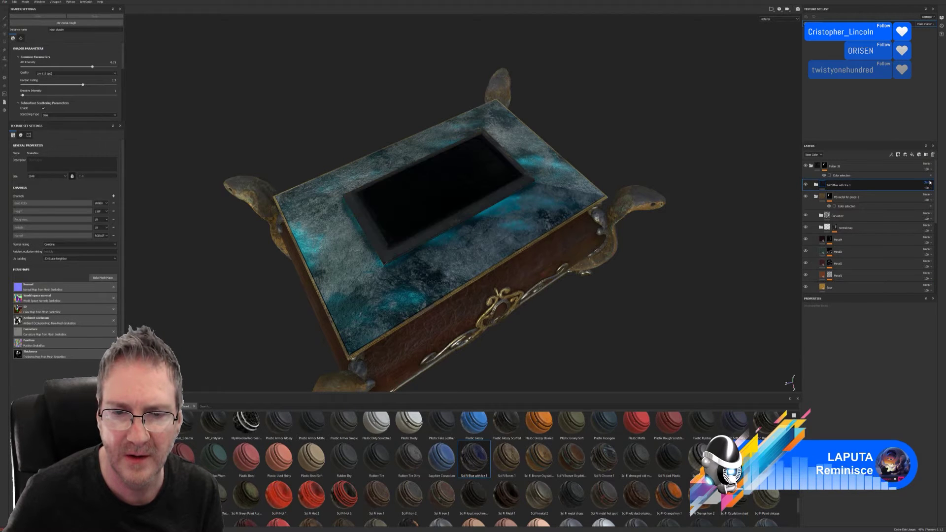
{"action": "scroll", "coordinate": [930, 184], "scroll_direction": "up", "scroll_amount": 1}
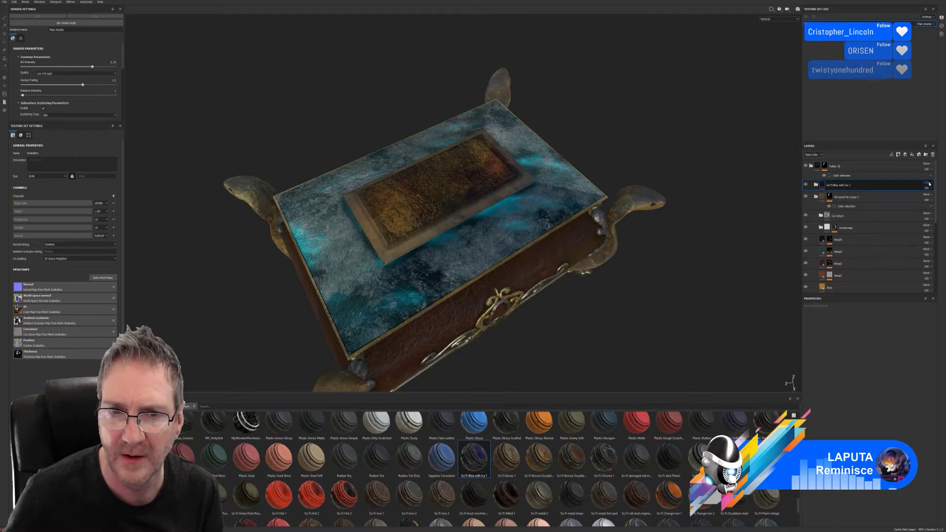
{"action": "scroll", "coordinate": [930, 184], "scroll_direction": "up", "scroll_amount": 1}
{"action": "scroll", "coordinate": [931, 185], "scroll_direction": "up", "scroll_amount": 1}
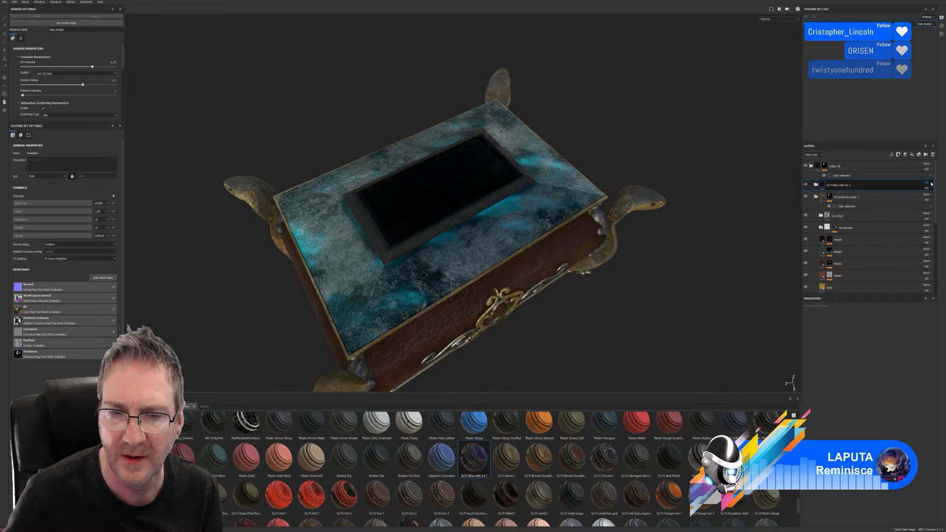
Change the blending mode of the Sci Fi Blue with Ice folder and check the effect on the box lid.
{"action": "scroll", "coordinate": [932, 184], "scroll_direction": "up", "scroll_amount": 1}
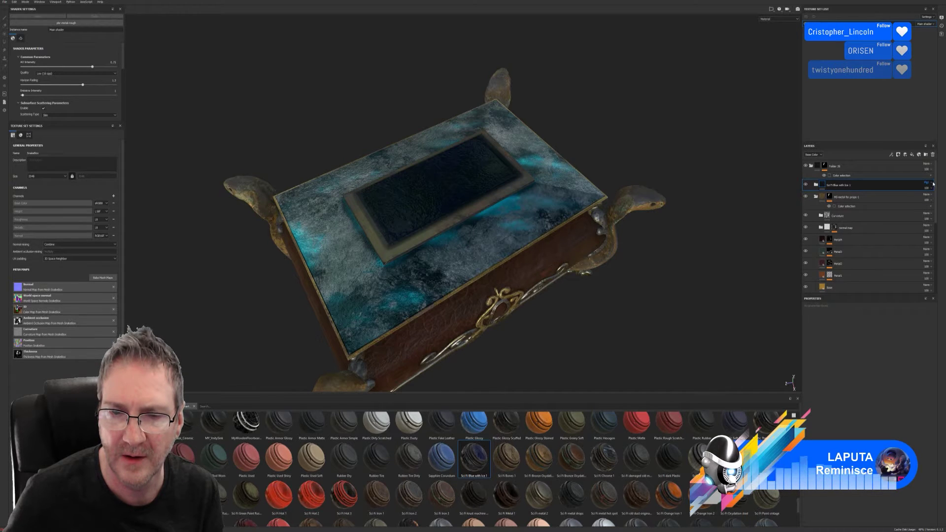
{"action": "left_click_drag", "start_coordinate": [552, 163], "coordinate": [566, 144], "text": "alt"}
{"action": "left_click_drag", "start_coordinate": [548, 161], "coordinate": [519, 247], "text": "alt"}
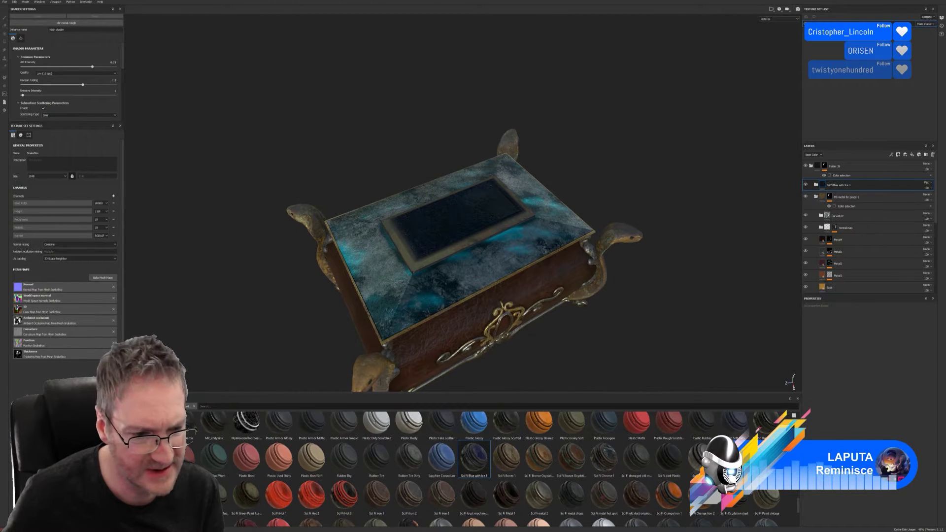
Apply the Subtle Scratches smart mask to the Sci Fi Blue with Ice folder and raise its Metal Edge Wear generator's Wear Level to maximum.
{"action": "left_click", "coordinate": [140, 495]}
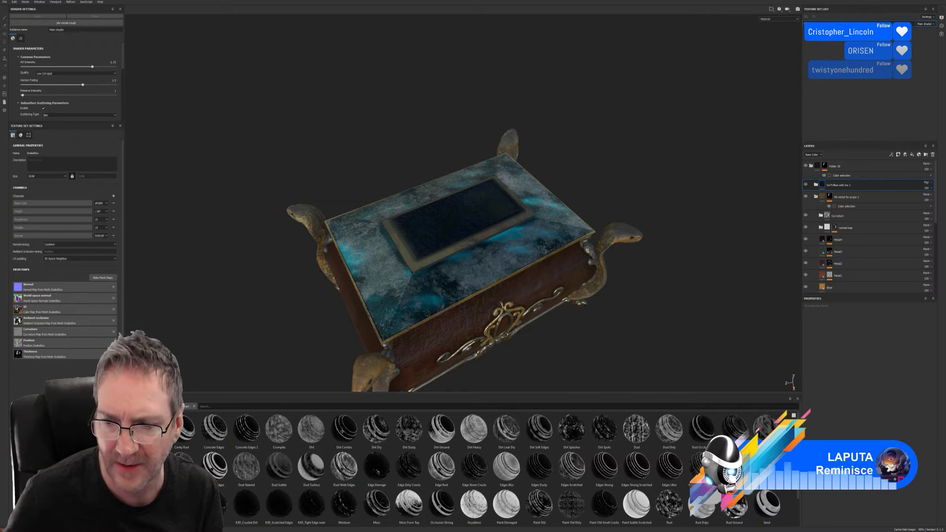
{"action": "scroll", "coordinate": [493, 468], "scroll_direction": "down", "scroll_amount": 1}
{"action": "scroll", "coordinate": [493, 469], "scroll_direction": "down", "scroll_amount": 1}
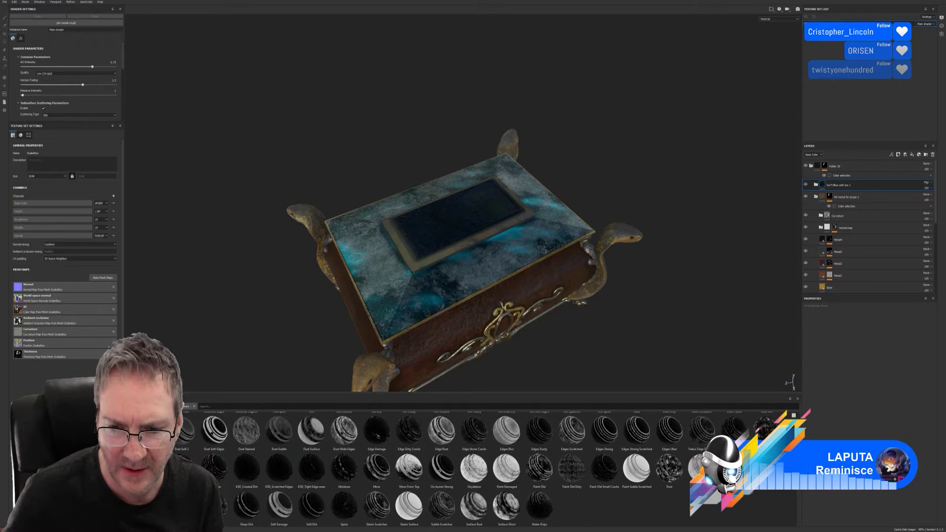
{"action": "mouse_move", "coordinate": [442, 508]}
{"action": "left_mouse_down"}
{"action": "mouse_move", "coordinate": [744, 405]}
{"action": "mouse_move", "coordinate": [870, 182]}
{"action": "left_mouse_up"}
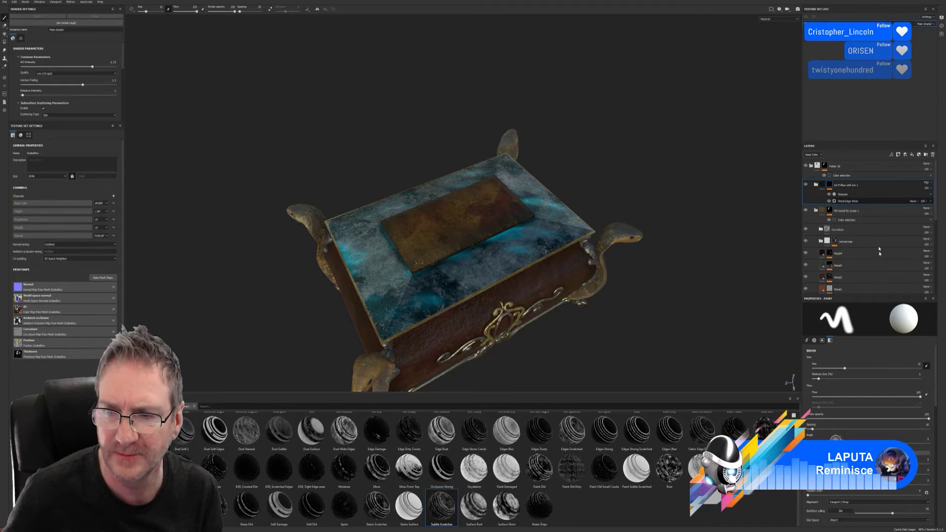
{"action": "left_click", "coordinate": [853, 201]}
{"action": "left_click_drag", "start_coordinate": [870, 356], "coordinate": [938, 350]}
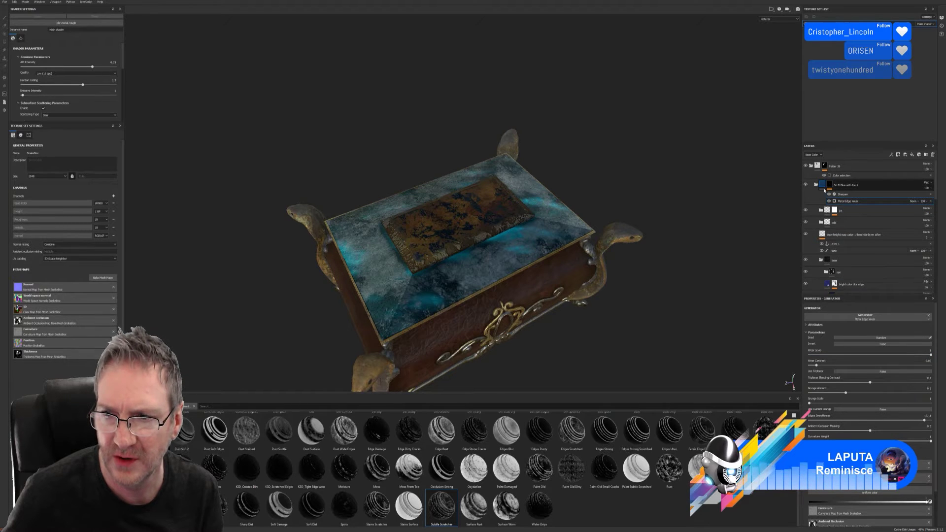
{"action": "left_click", "coordinate": [822, 186]}
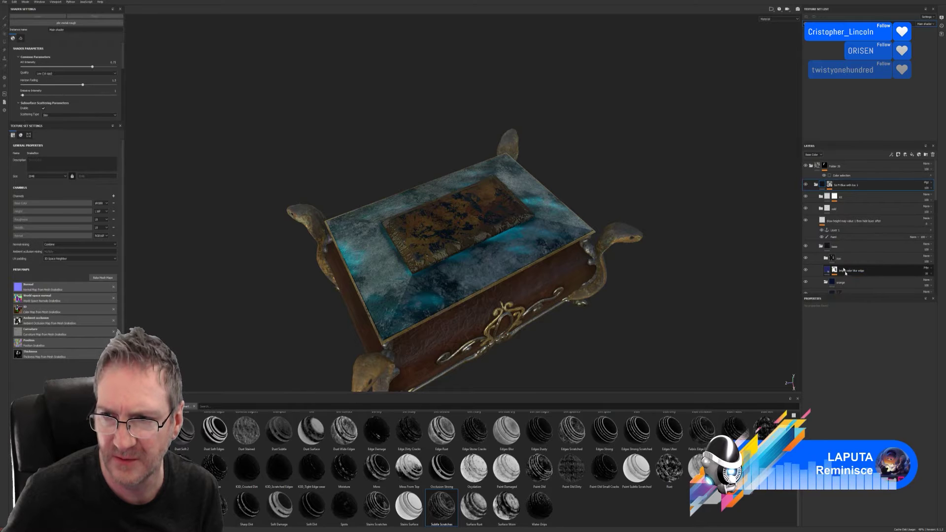
{"action": "left_click", "coordinate": [846, 197]}
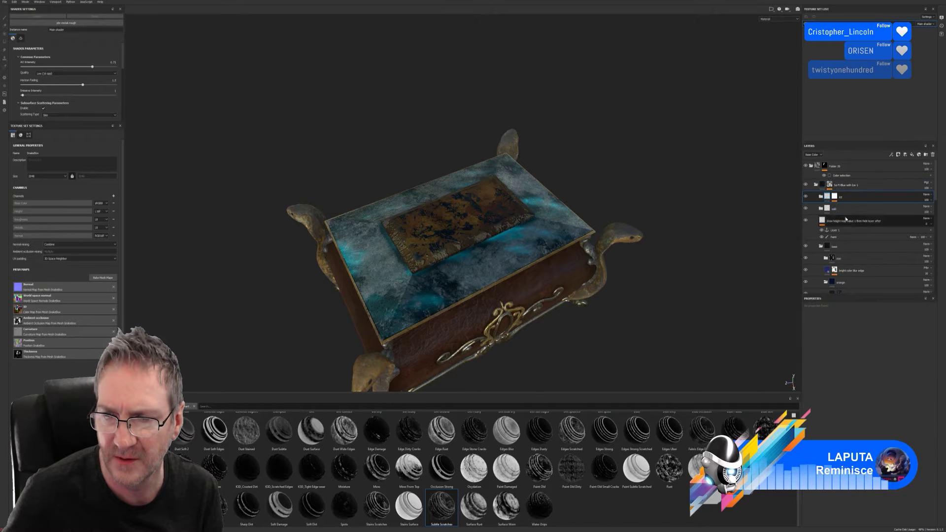
{"action": "double_click", "coordinate": [848, 221]}
{"action": "left_click", "coordinate": [833, 199]}
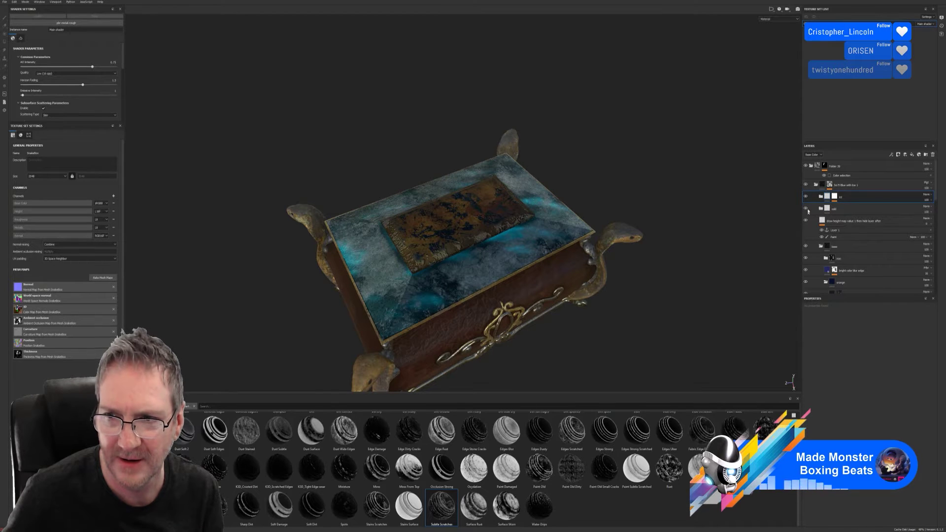
Reduce the Grunge Amount of the folder mask's Metal Edge Wear generator to nearly zero.
{"action": "left_click", "coordinate": [830, 186]}
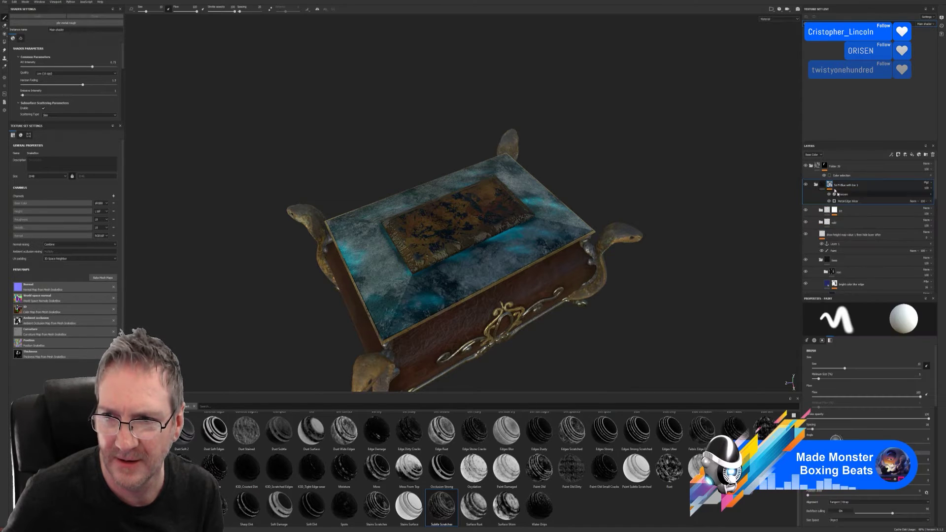
{"action": "left_click", "coordinate": [848, 202]}
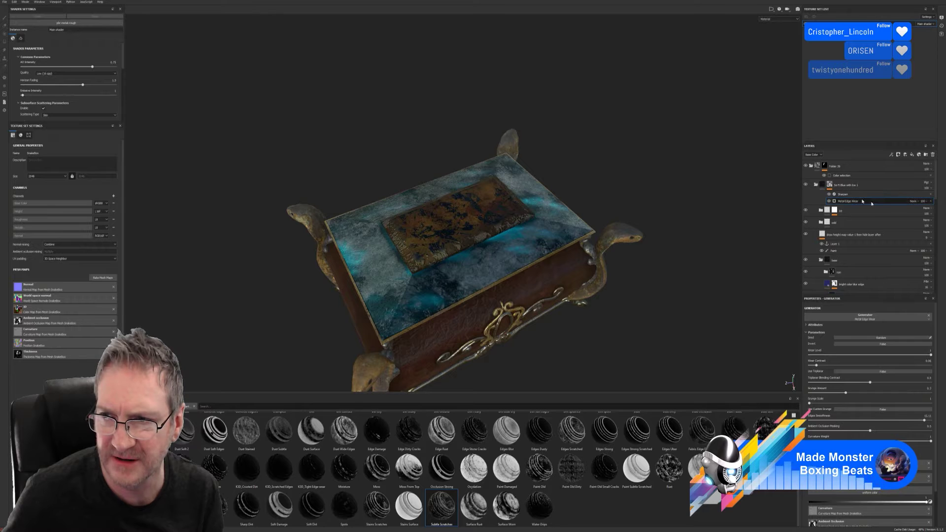
{"action": "left_click_drag", "start_coordinate": [612, 285], "coordinate": [465, 253], "text": "alt"}
{"action": "scroll", "coordinate": [466, 253], "scroll_direction": "up", "scroll_amount": 5}
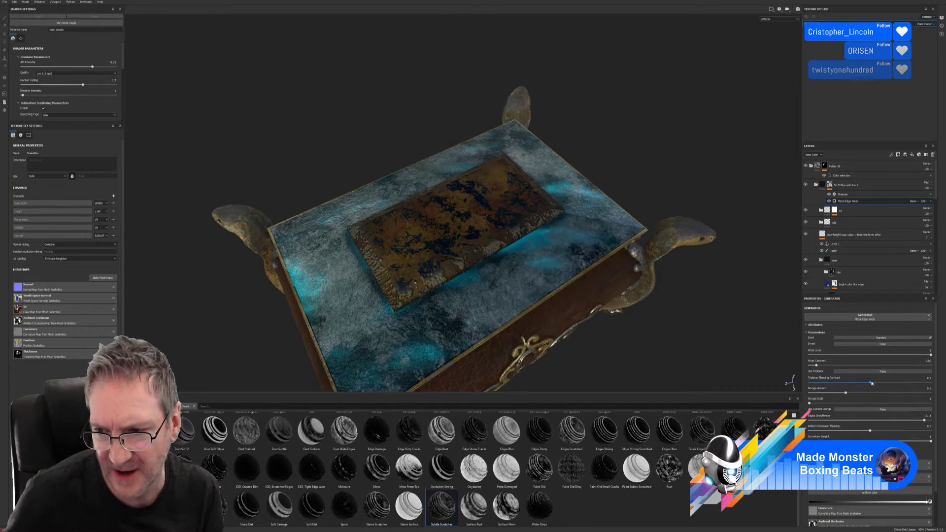
{"action": "left_click_drag", "start_coordinate": [846, 393], "coordinate": [812, 405]}
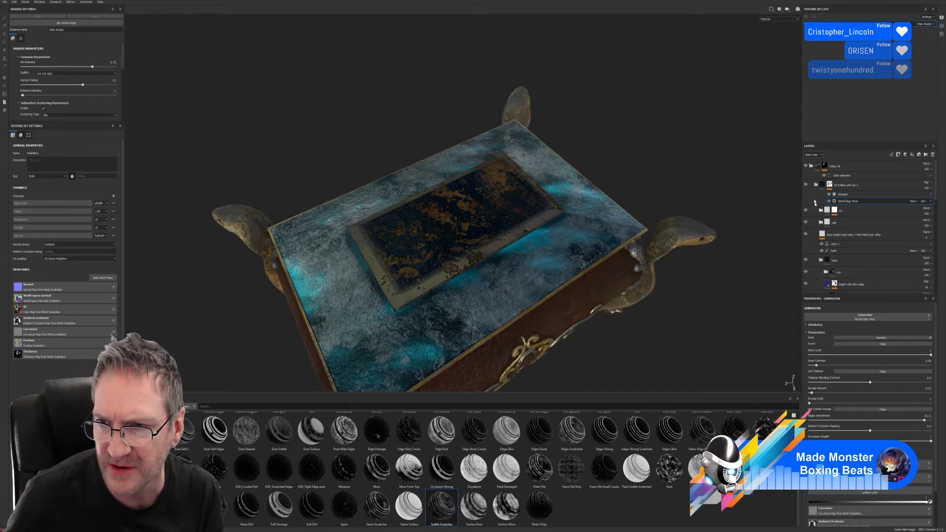
Toggle the base folder and its first subfolder off and on to trace the frame around the lid's center panel, and expand that subfolder.
{"action": "left_click", "coordinate": [822, 186]}
{"action": "left_click", "coordinate": [816, 185]}
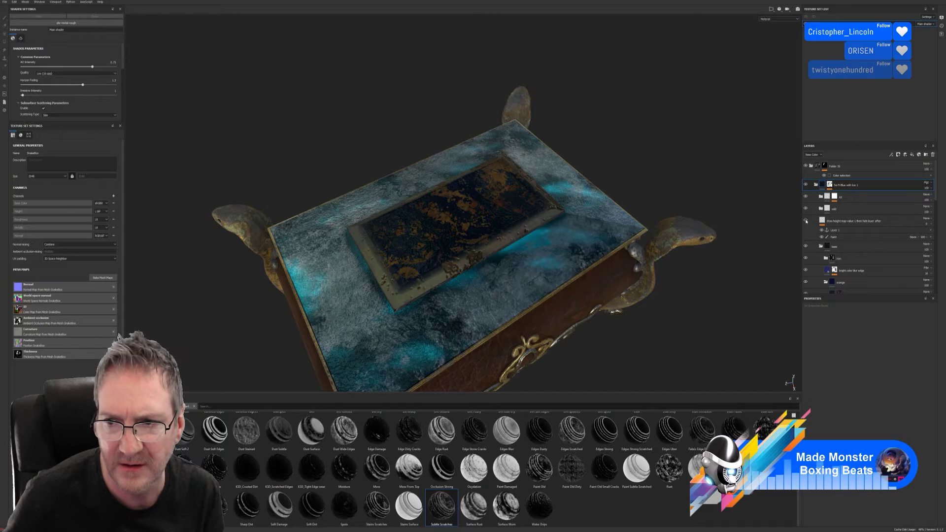
{"action": "left_click", "coordinate": [807, 247]}
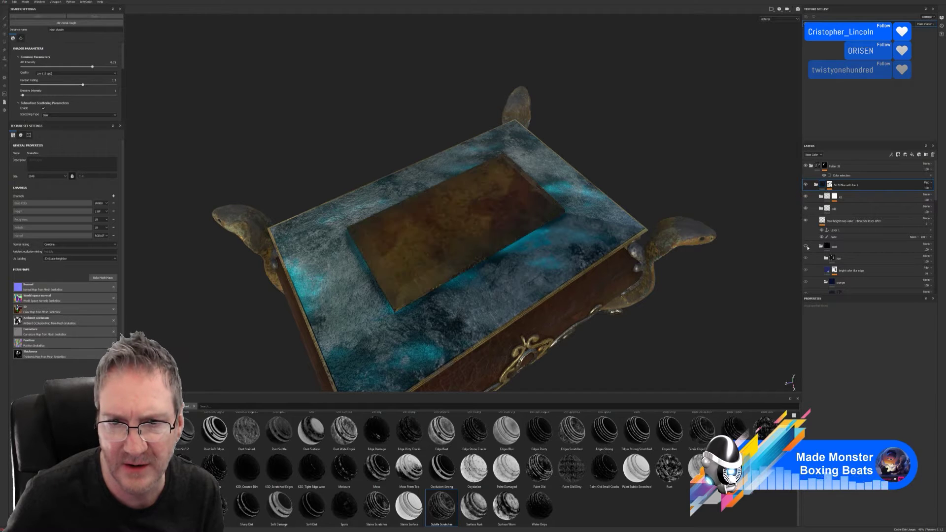
{"action": "left_click", "coordinate": [807, 247]}
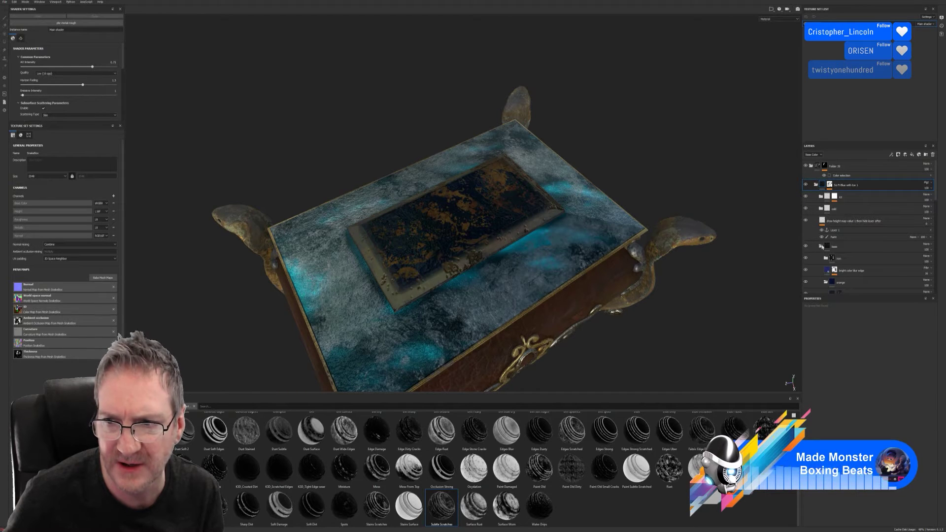
{"action": "left_click", "coordinate": [833, 259]}
{"action": "left_click", "coordinate": [829, 247]}
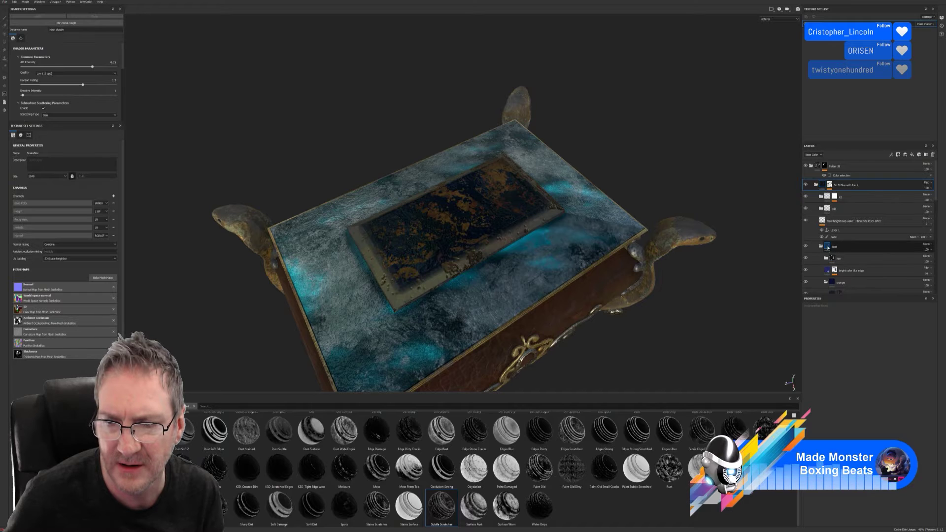
{"action": "left_click", "coordinate": [807, 258]}
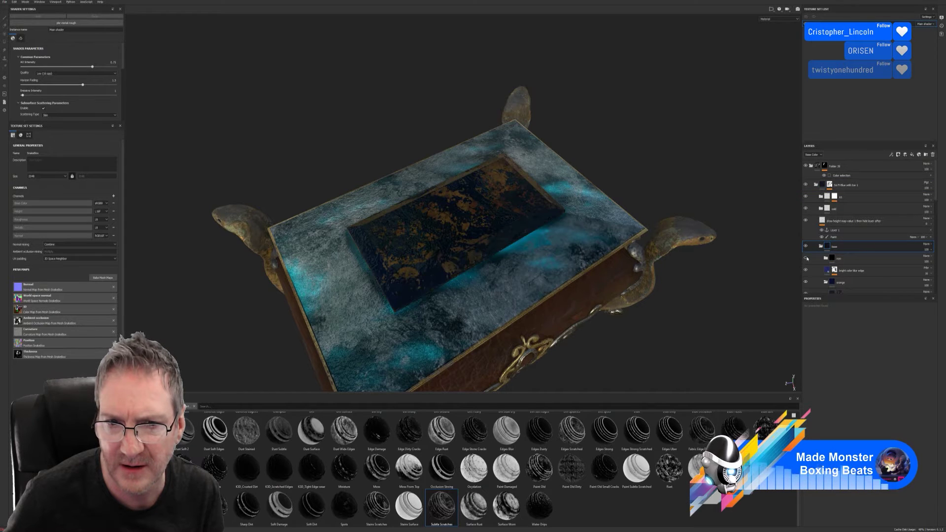
{"action": "left_click", "coordinate": [807, 258]}
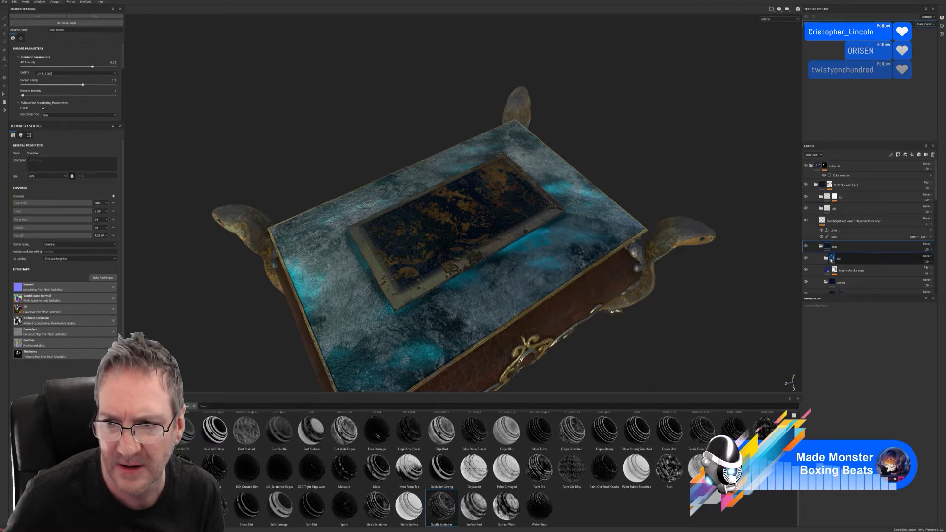
{"action": "left_click", "coordinate": [833, 259]}
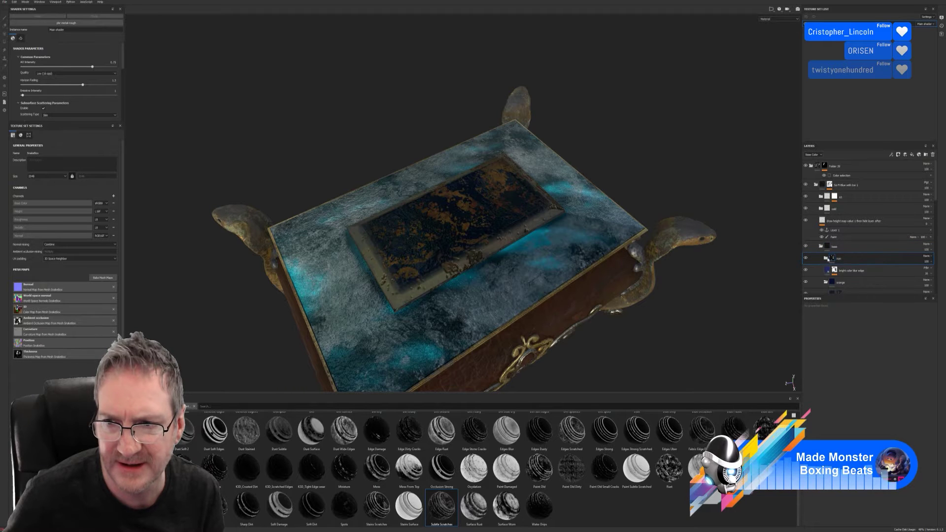
{"action": "left_click", "coordinate": [826, 259]}
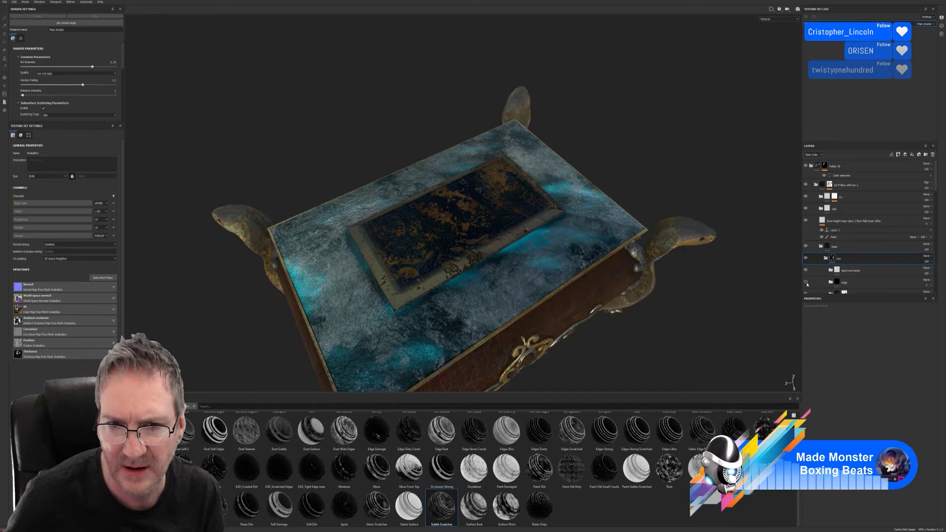
Toggle the copied metal folder and its lower nested folder off and on to see which one produces the panel's frame.
{"action": "scroll", "coordinate": [824, 273], "scroll_direction": "down", "scroll_amount": 1}
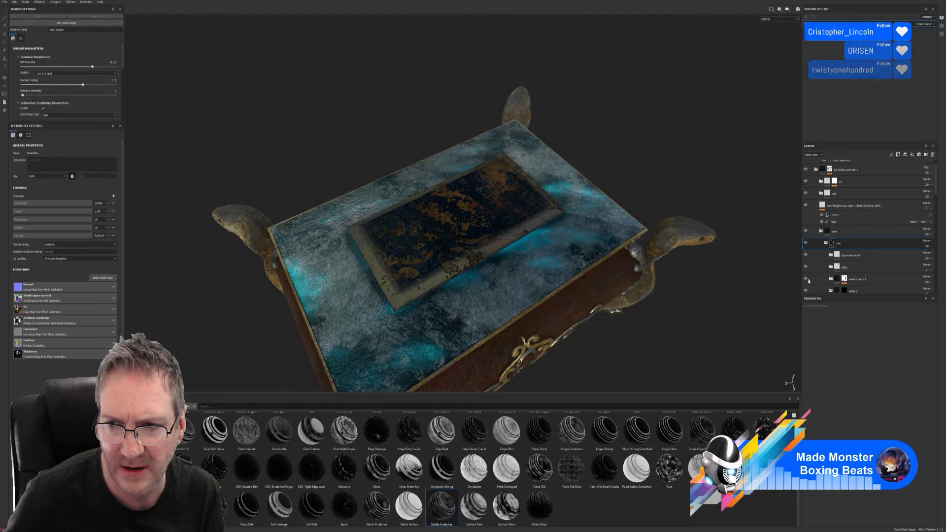
{"action": "left_click", "coordinate": [806, 278]}
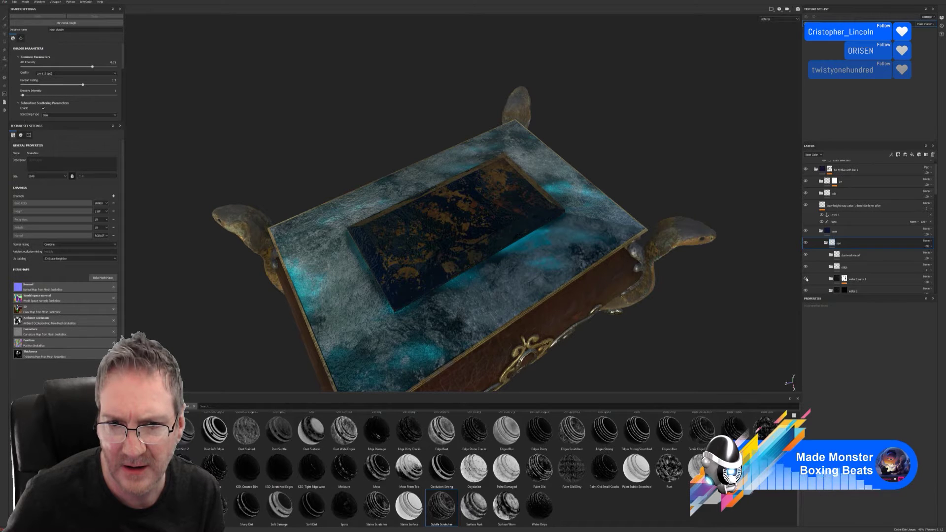
{"action": "left_click", "coordinate": [805, 278]}
{"action": "left_click", "coordinate": [831, 279]}
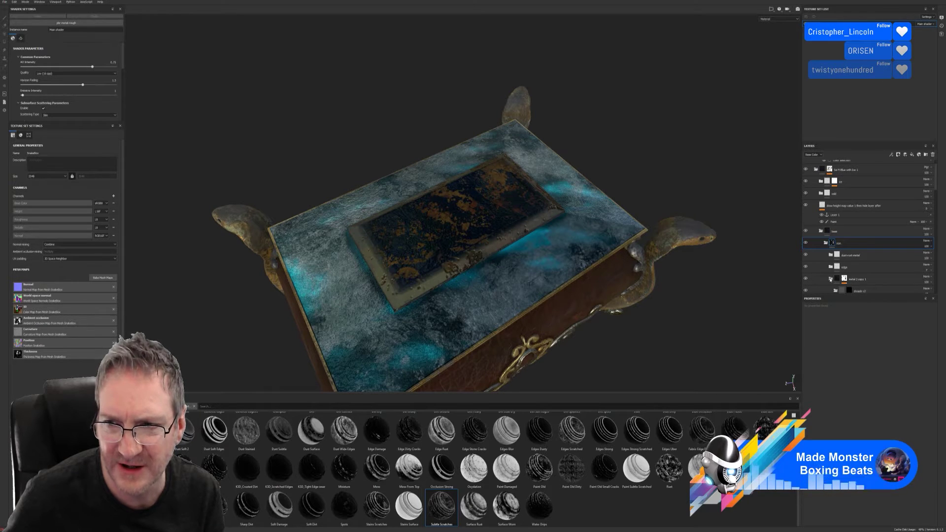
{"action": "scroll", "coordinate": [853, 276], "scroll_direction": "down", "scroll_amount": 3}
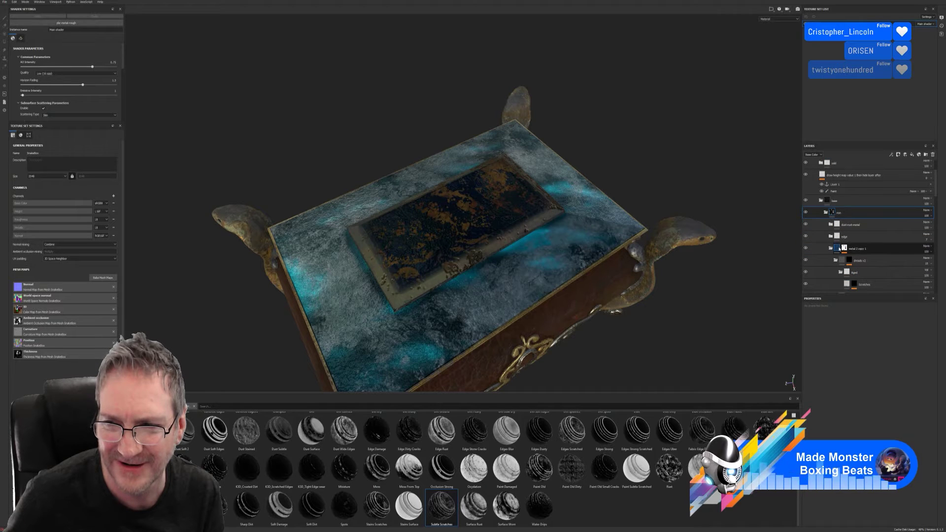
{"action": "left_click", "coordinate": [839, 249]}
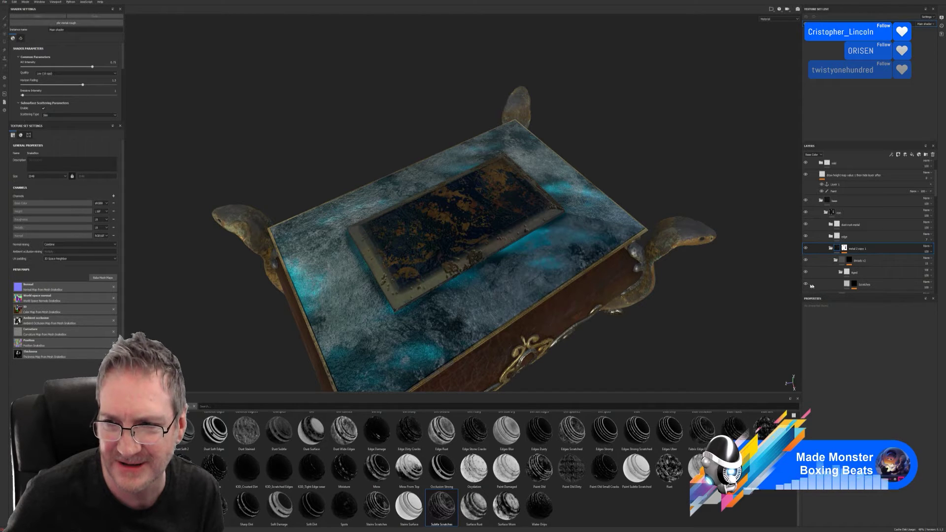
{"action": "scroll", "coordinate": [819, 281], "scroll_direction": "down", "scroll_amount": 2}
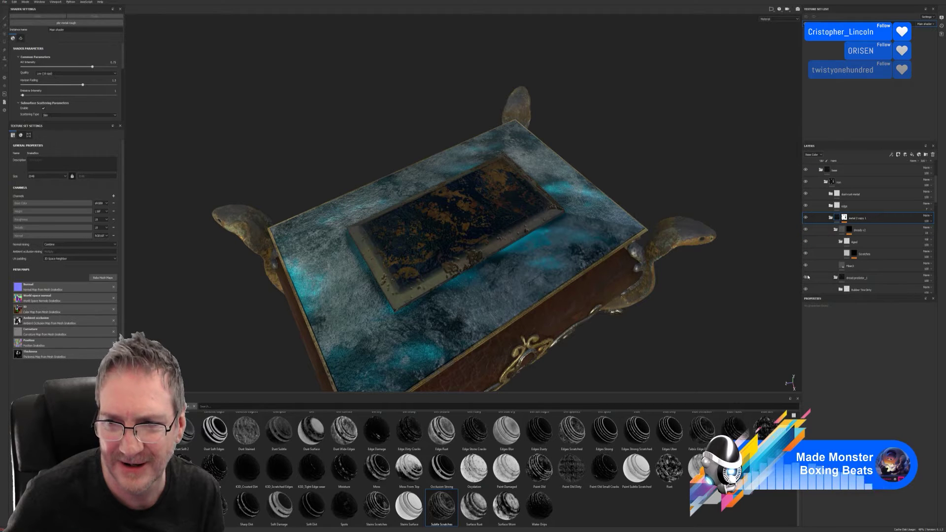
{"action": "left_click", "coordinate": [806, 279]}
{"action": "left_click", "coordinate": [807, 278]}
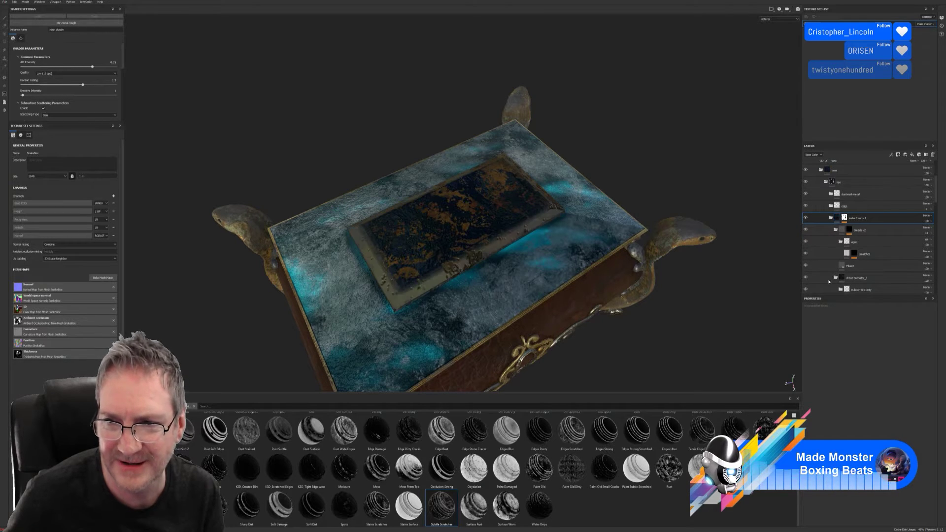
{"action": "left_click", "coordinate": [843, 279]}
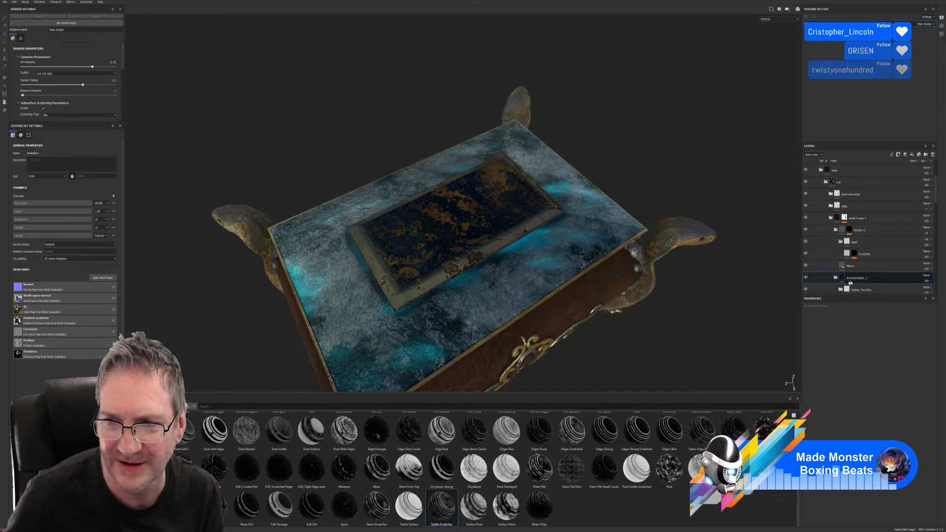
Test the visibility of the Rubber Tire Dirty and artificial leather layers, and disable the height channel of the artificial leather fill.
{"action": "scroll", "coordinate": [850, 283], "scroll_direction": "down", "scroll_amount": 2}
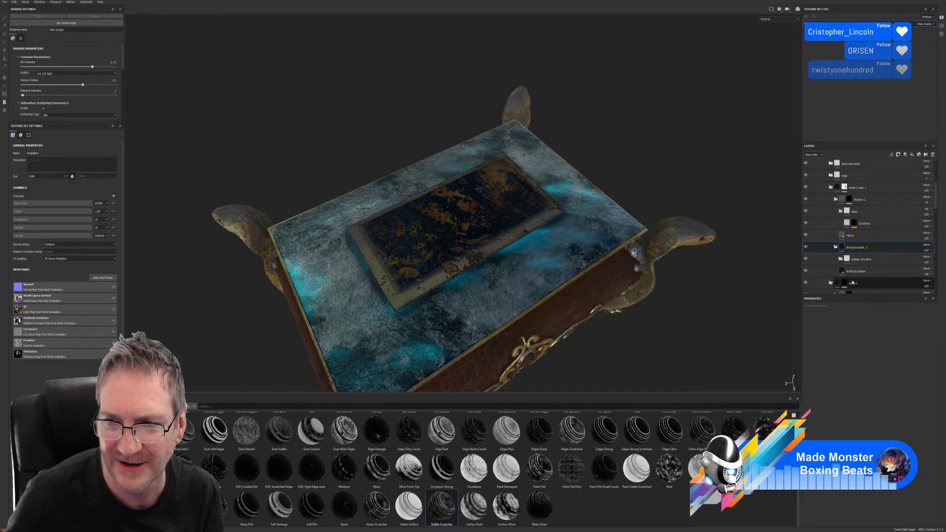
{"action": "left_click", "coordinate": [807, 260]}
{"action": "left_click", "coordinate": [808, 260]}
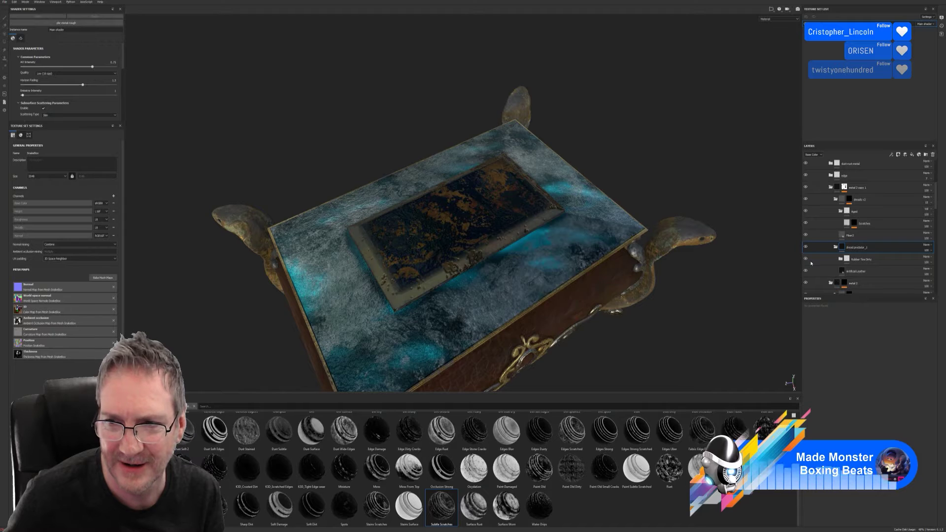
{"action": "left_click", "coordinate": [807, 271]}
{"action": "left_click", "coordinate": [807, 271]}
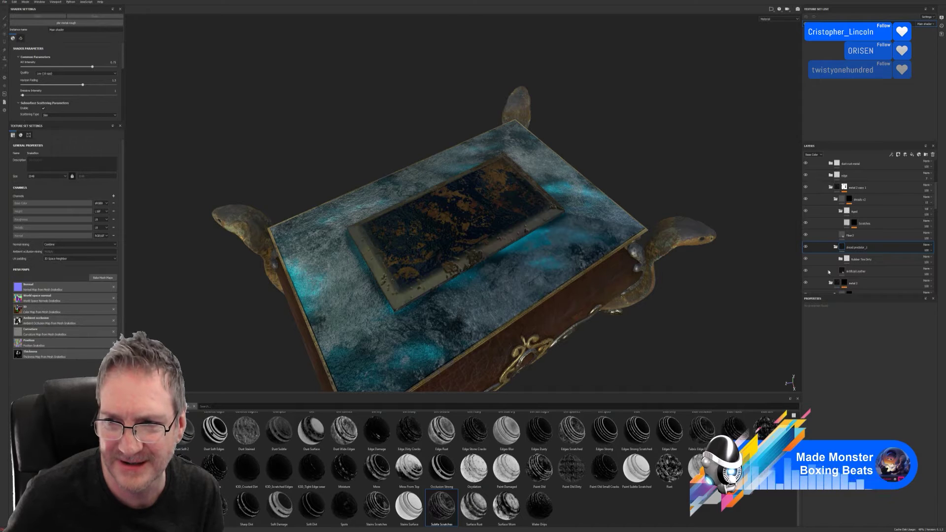
{"action": "left_click", "coordinate": [843, 272]}
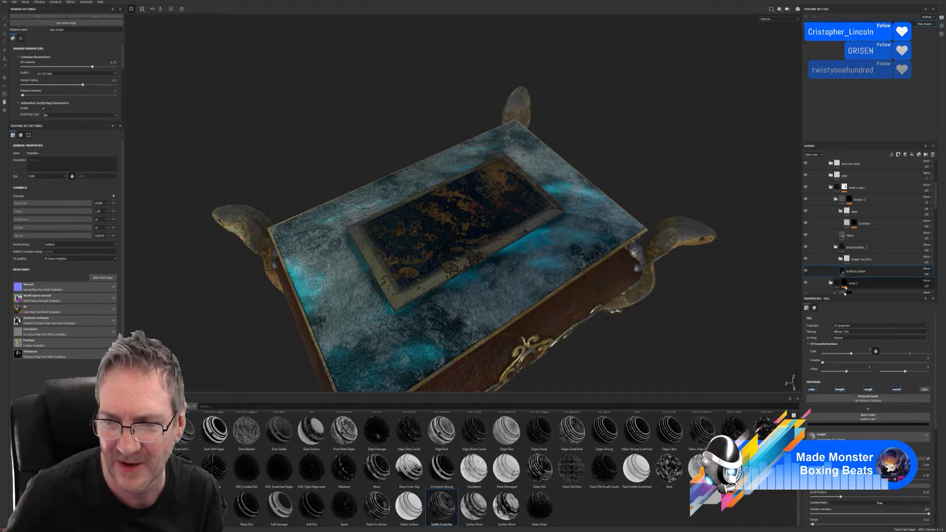
{"action": "left_click", "coordinate": [841, 390]}
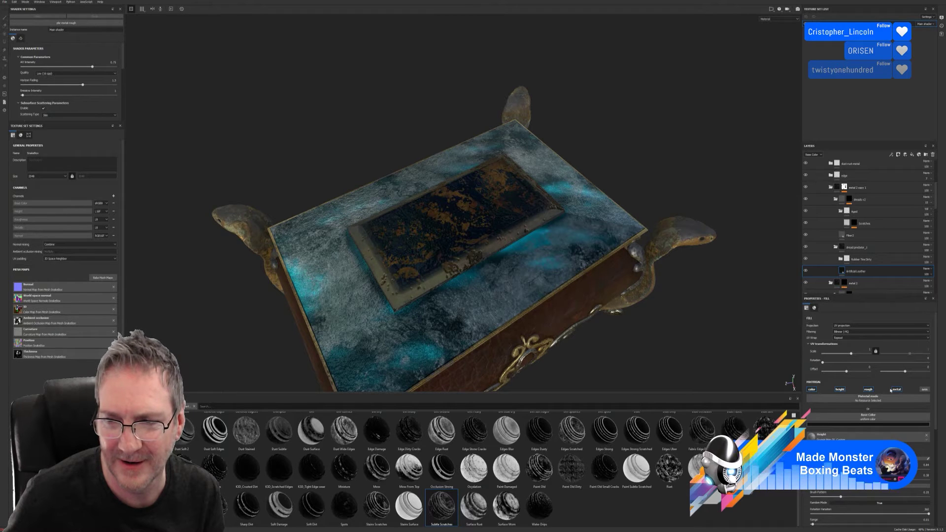
{"action": "left_click", "coordinate": [843, 390]}
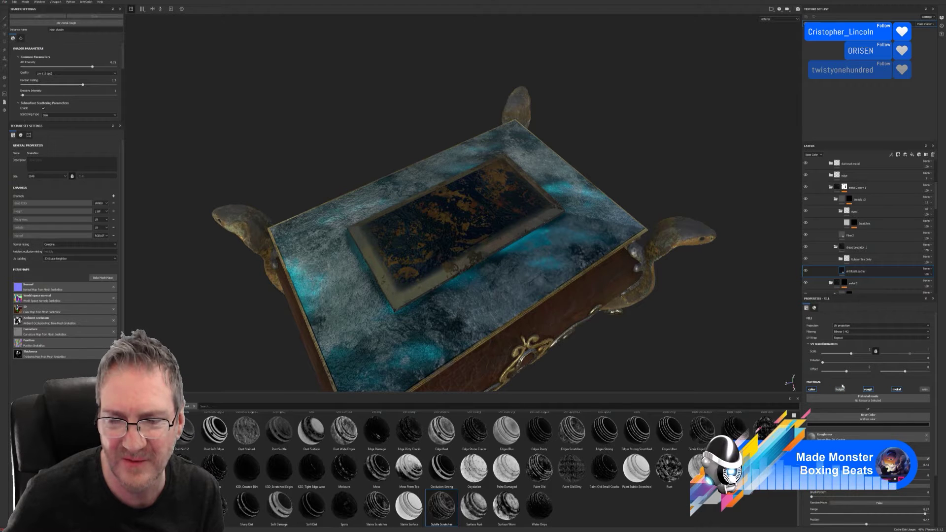
Re-enable the height channel of the artificial leather fill and switch the layer stack to display the Height channel.
{"action": "right_click_drag", "start_coordinate": [497, 274], "coordinate": [942, 289], "text": "alt"}
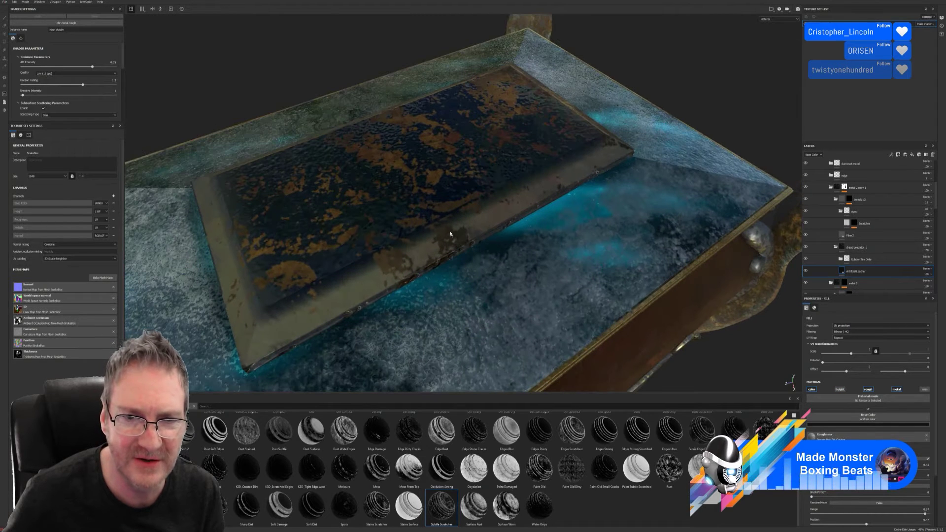
{"action": "left_click", "coordinate": [842, 390]}
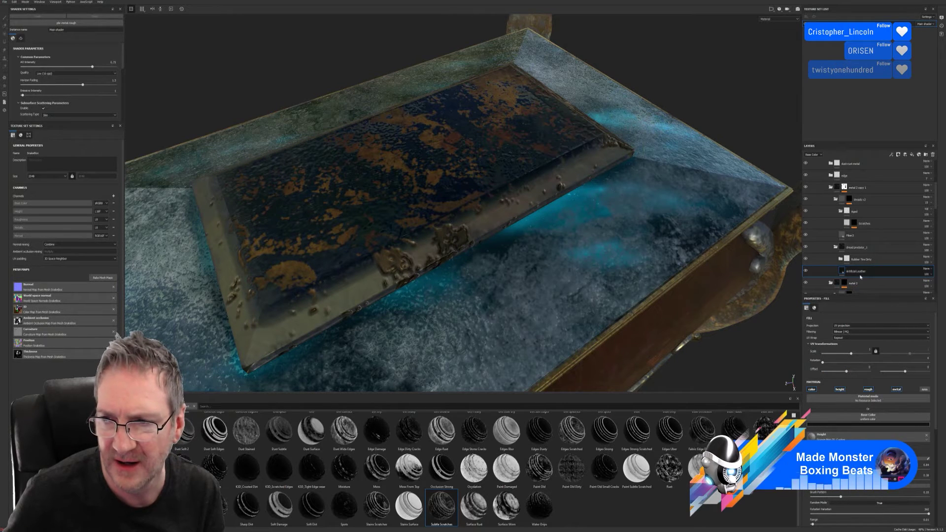
{"action": "left_click", "coordinate": [820, 156]}
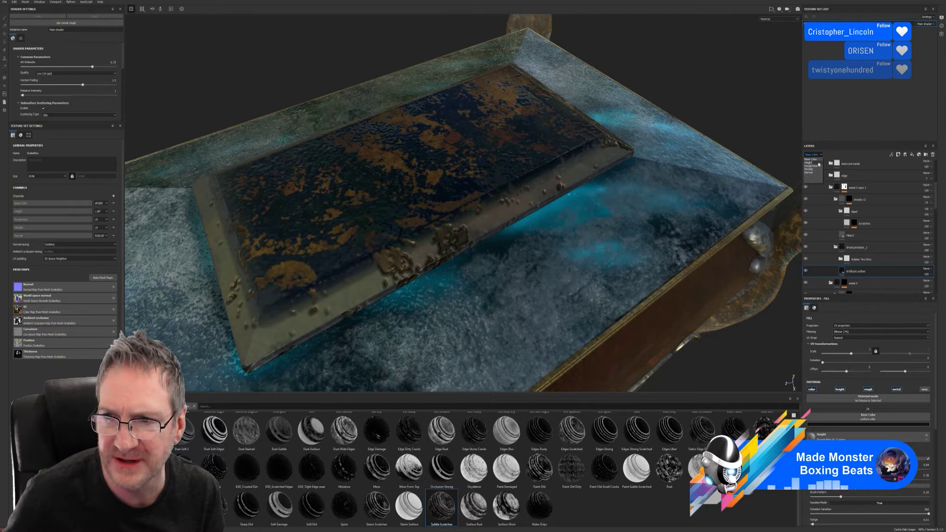
{"action": "left_click", "coordinate": [818, 165]}
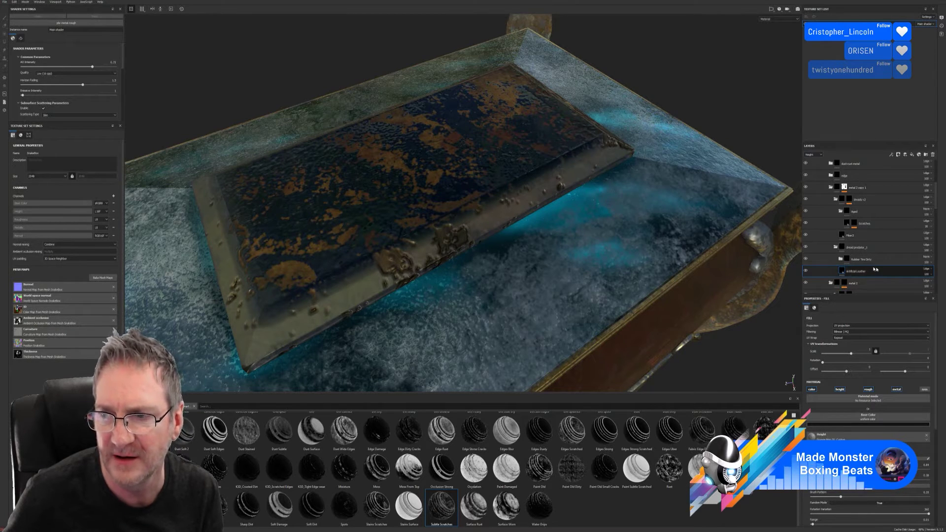
{"action": "left_click", "coordinate": [927, 274]}
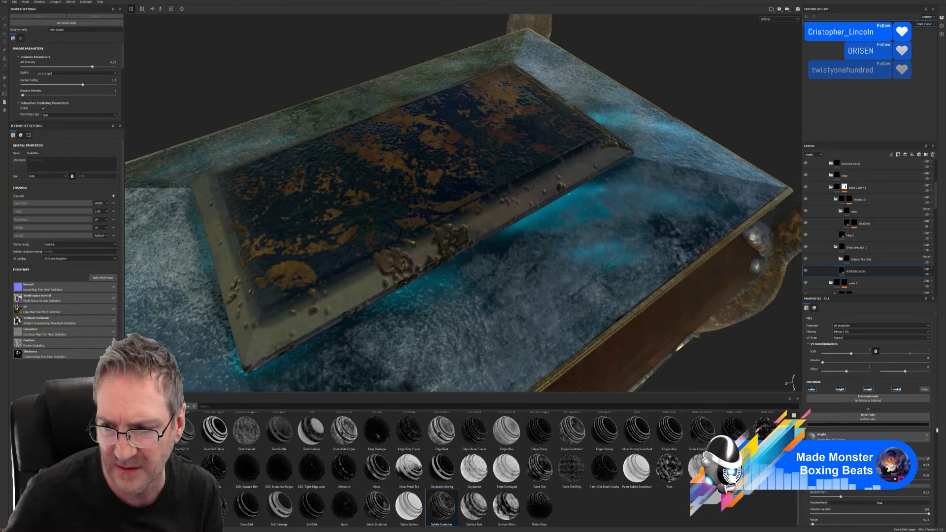
Examine the grunge parameters driving the artificial leather fill's height and roughness.
{"action": "scroll", "coordinate": [936, 444], "scroll_direction": "down", "scroll_amount": 3}
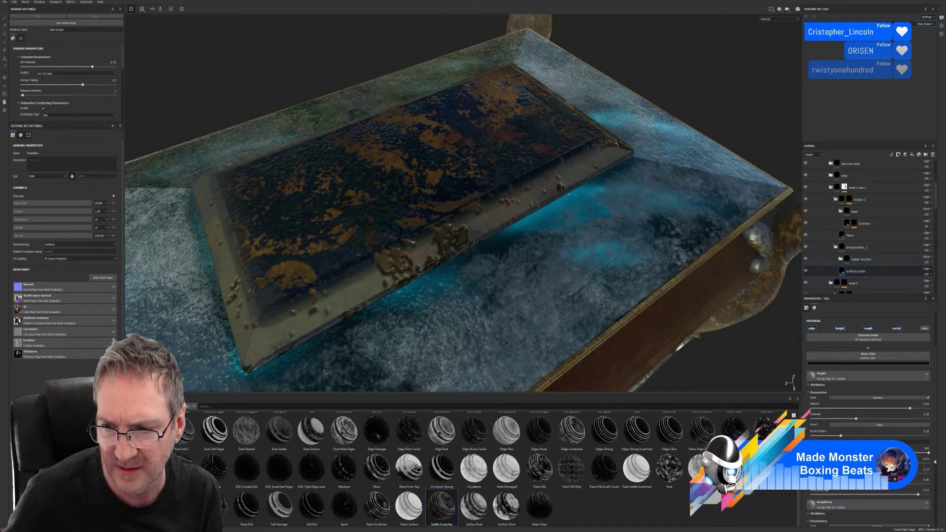
{"action": "scroll", "coordinate": [935, 462], "scroll_direction": "up", "scroll_amount": 1}
{"action": "scroll", "coordinate": [934, 443], "scroll_direction": "up", "scroll_amount": 3}
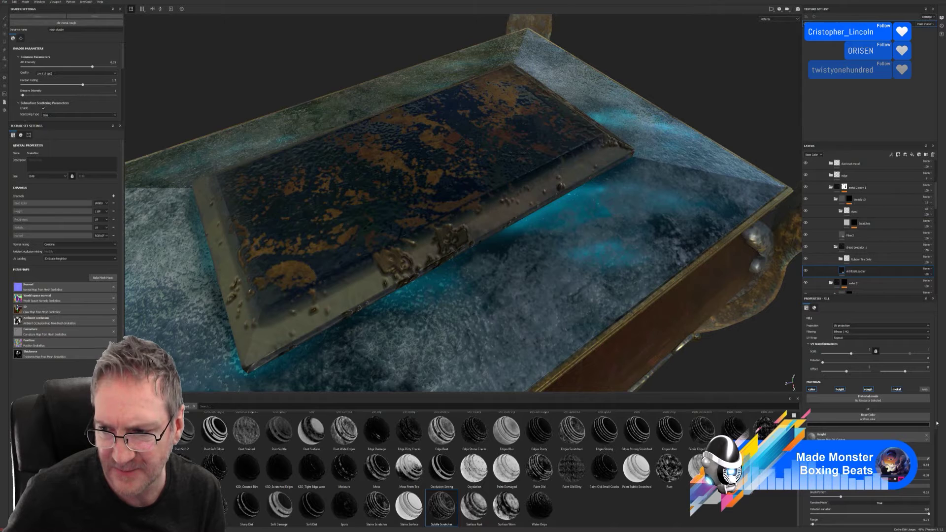
{"action": "scroll", "coordinate": [934, 434], "scroll_direction": "down", "scroll_amount": 1}
{"action": "scroll", "coordinate": [933, 437], "scroll_direction": "down", "scroll_amount": 3}
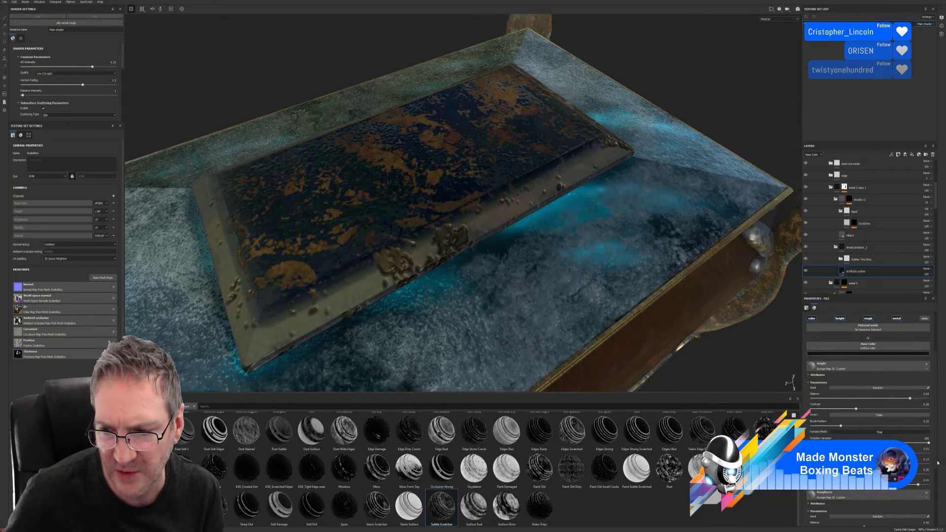
{"action": "scroll", "coordinate": [938, 463], "scroll_direction": "down", "scroll_amount": 1}
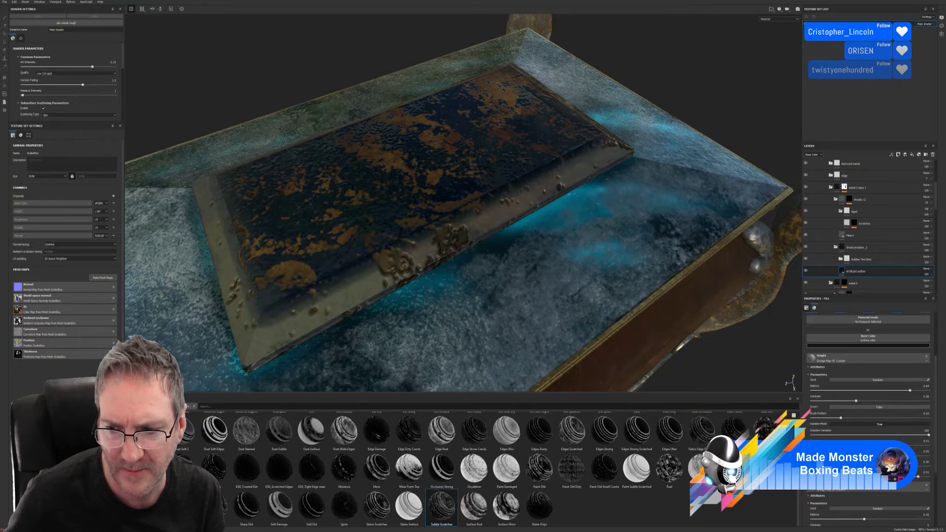
{"action": "scroll", "coordinate": [821, 430], "scroll_direction": "down", "scroll_amount": 3}
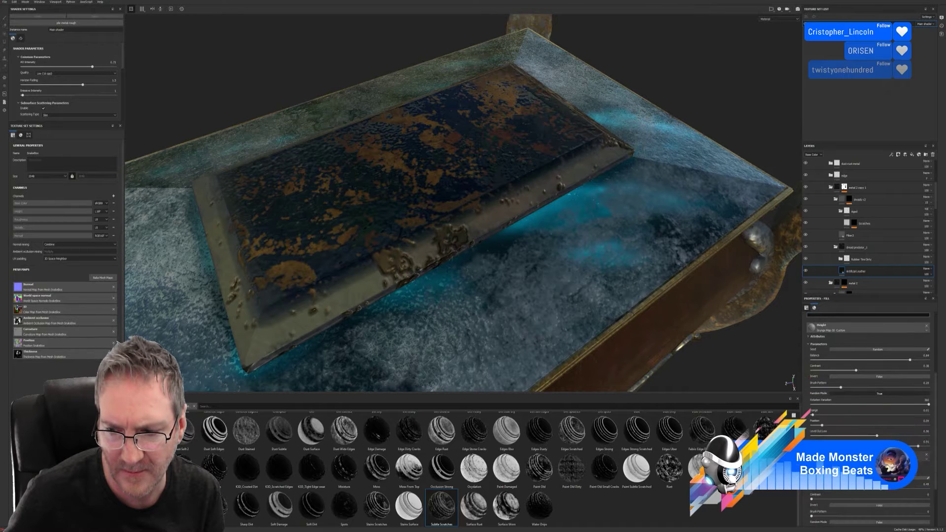
{"action": "scroll", "coordinate": [821, 430], "scroll_direction": "down", "scroll_amount": 3}
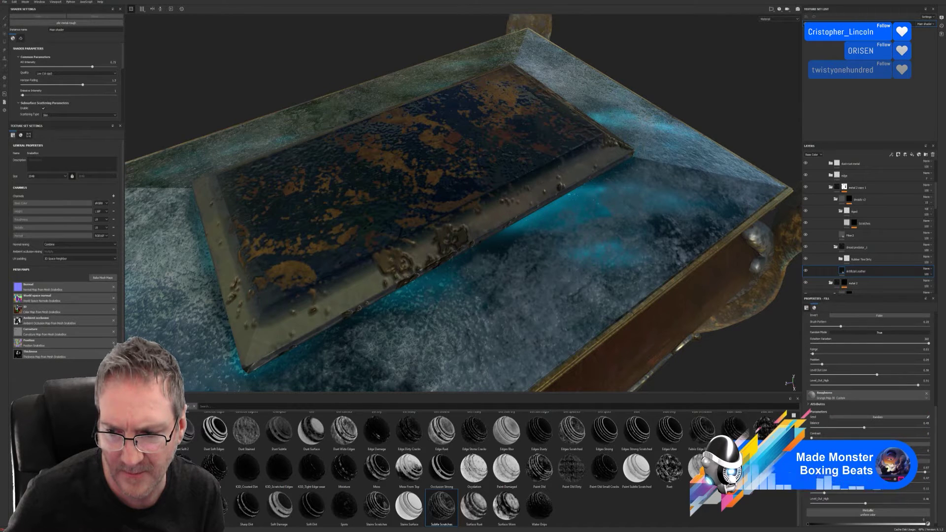
{"action": "scroll", "coordinate": [821, 430], "scroll_direction": "down", "scroll_amount": 1}
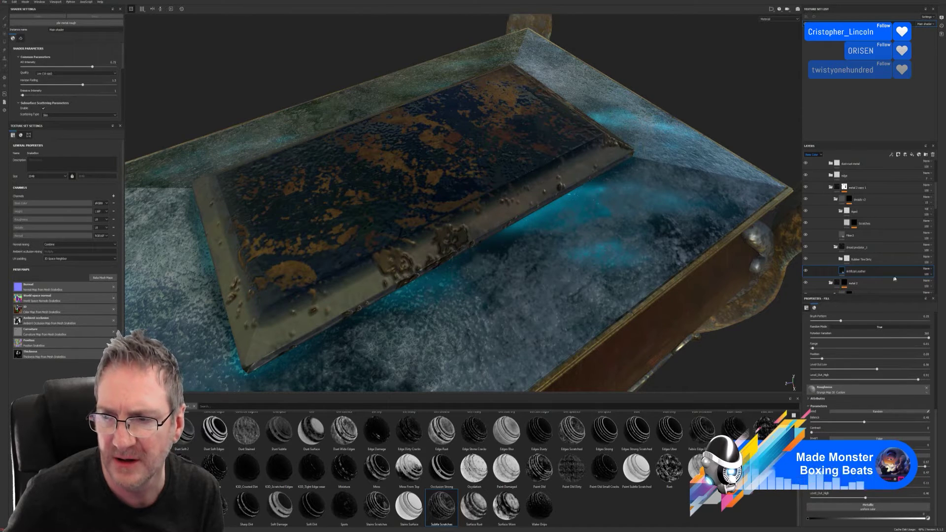
With the layer stack set to the Height channel, lower the artificial leather layer's opacity to soften the bumps on the lid panel's frame.
{"action": "left_click", "coordinate": [813, 154]}
{"action": "left_click", "coordinate": [816, 163]}
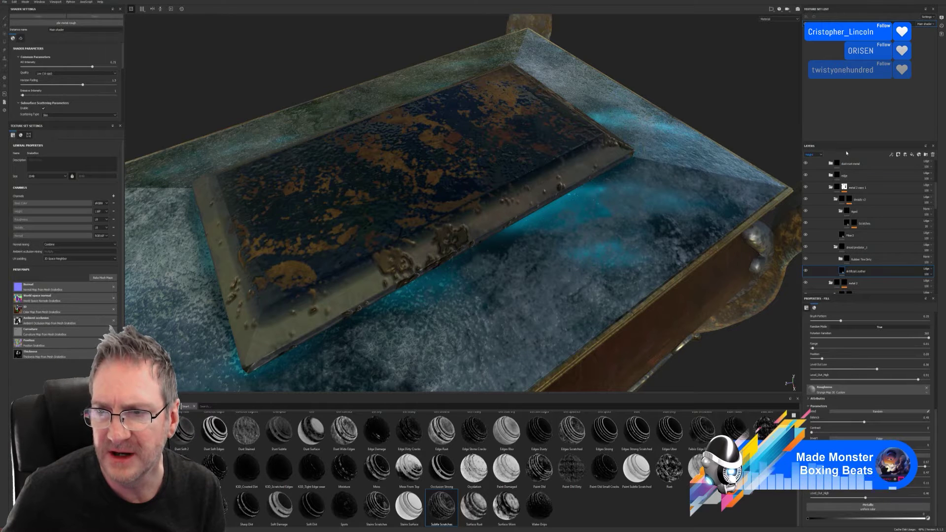
{"action": "left_click", "coordinate": [939, 285]}
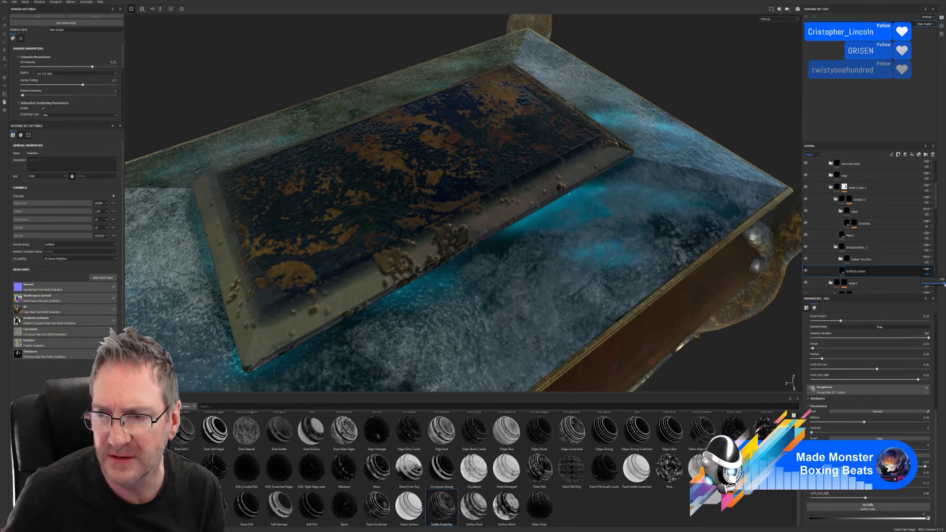
{"action": "left_click_drag", "start_coordinate": [944, 284], "coordinate": [922, 285]}
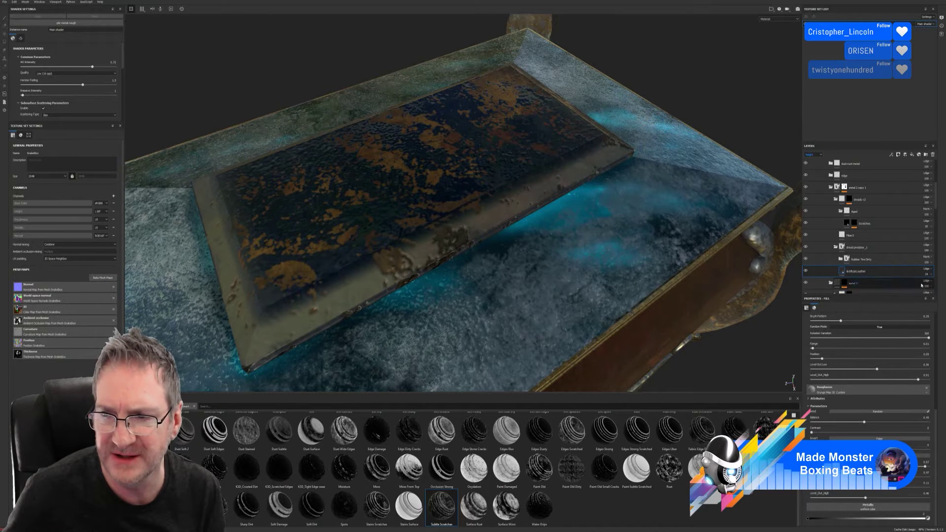
{"action": "left_click", "coordinate": [930, 275]}
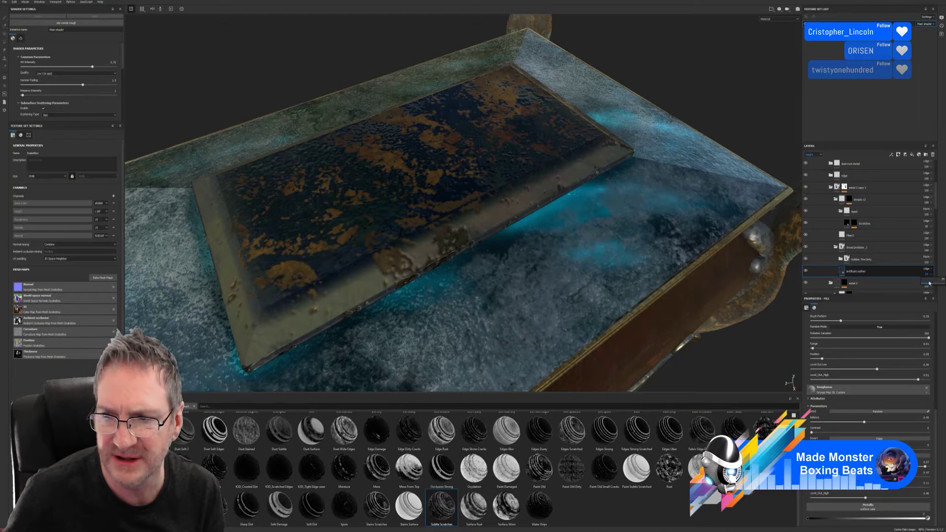
{"action": "left_click", "coordinate": [928, 284]}
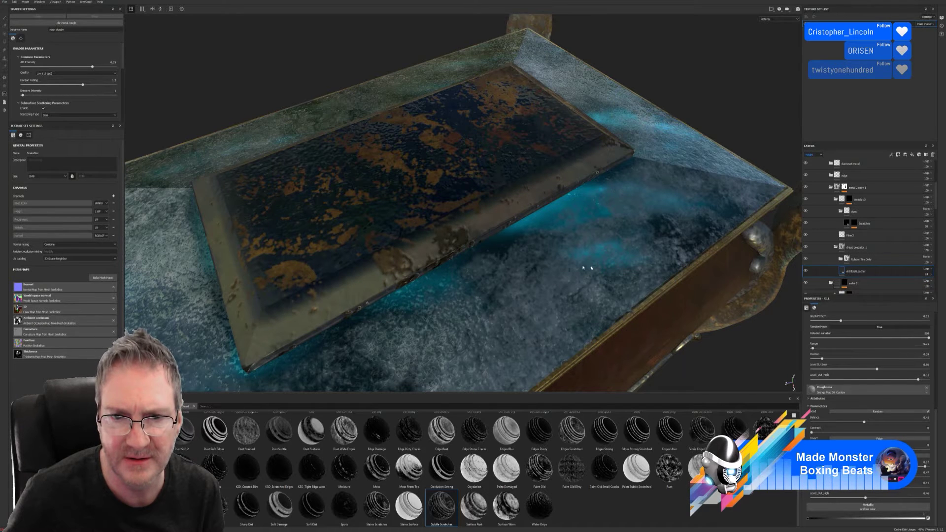
{"action": "right_click_drag", "start_coordinate": [497, 266], "coordinate": [284, 278], "text": "alt"}
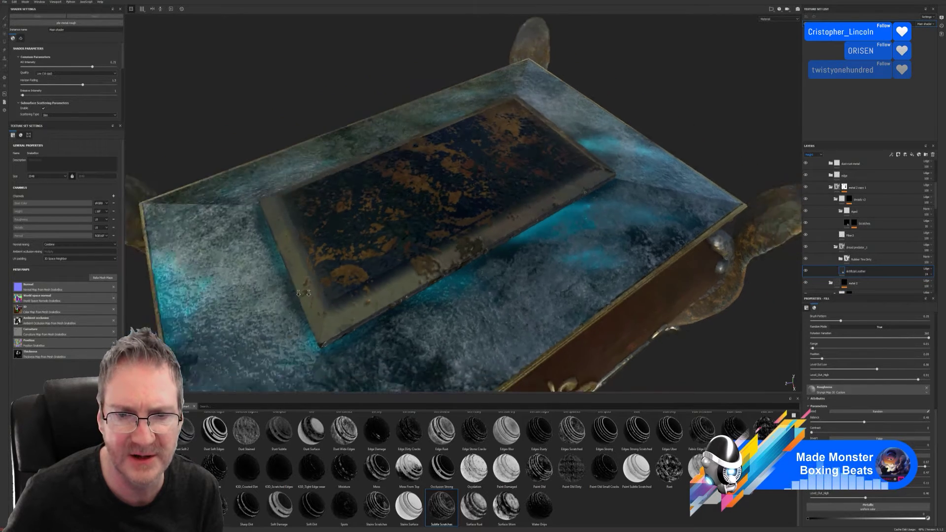
{"action": "left_click_drag", "start_coordinate": [284, 278], "coordinate": [545, 267], "text": "alt"}
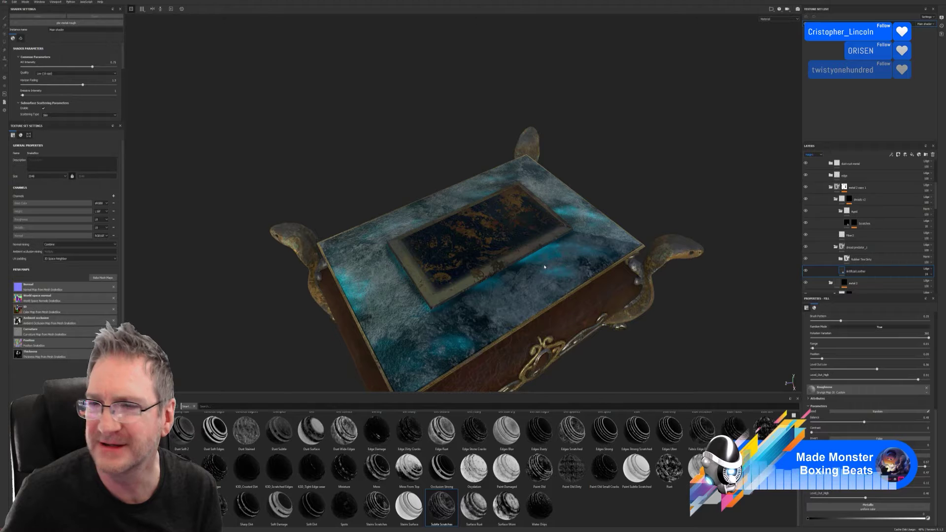
{"action": "left_click_drag", "start_coordinate": [488, 289], "coordinate": [517, 304], "text": "alt"}
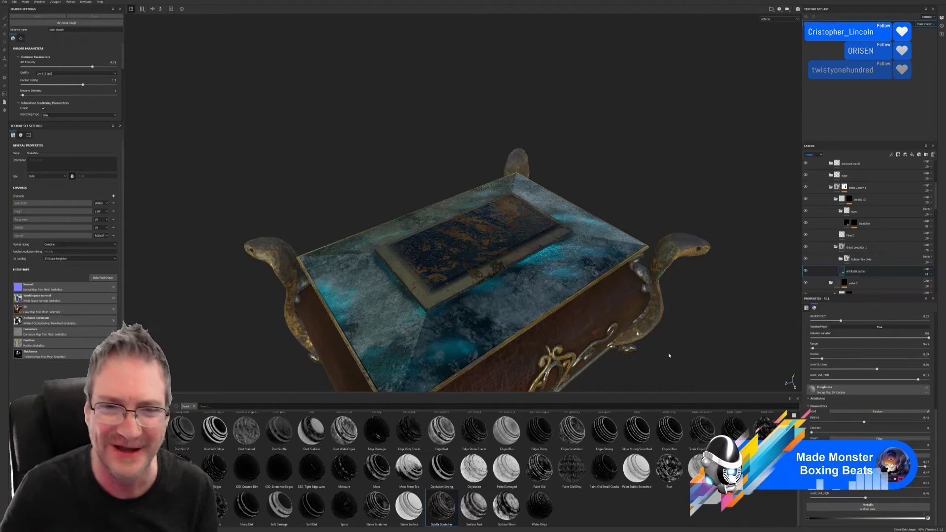
{"action": "left_click_drag", "start_coordinate": [513, 268], "coordinate": [495, 228], "text": "alt"}
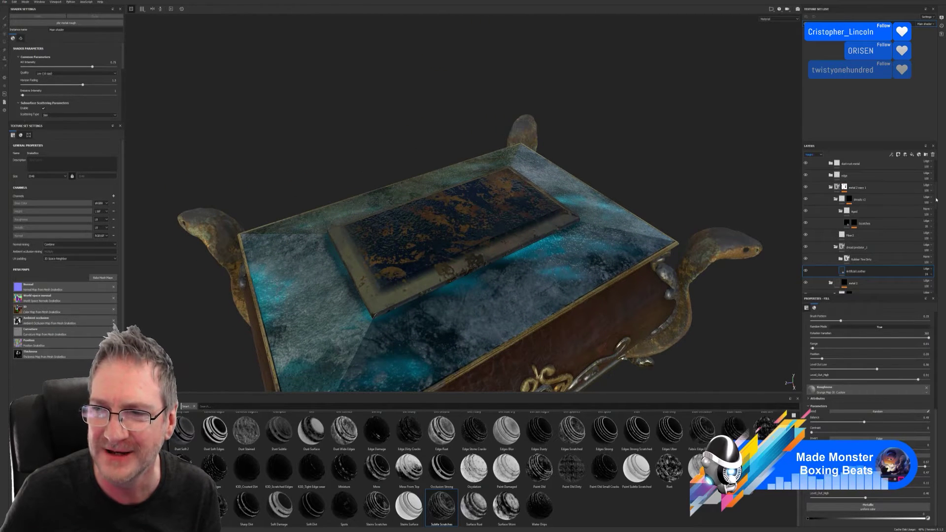
Collapse the Sci Fi Blue with Ice folder and the metal folder below it to tidy the layer stack.
{"action": "scroll", "coordinate": [937, 200], "scroll_direction": "up", "scroll_amount": 5}
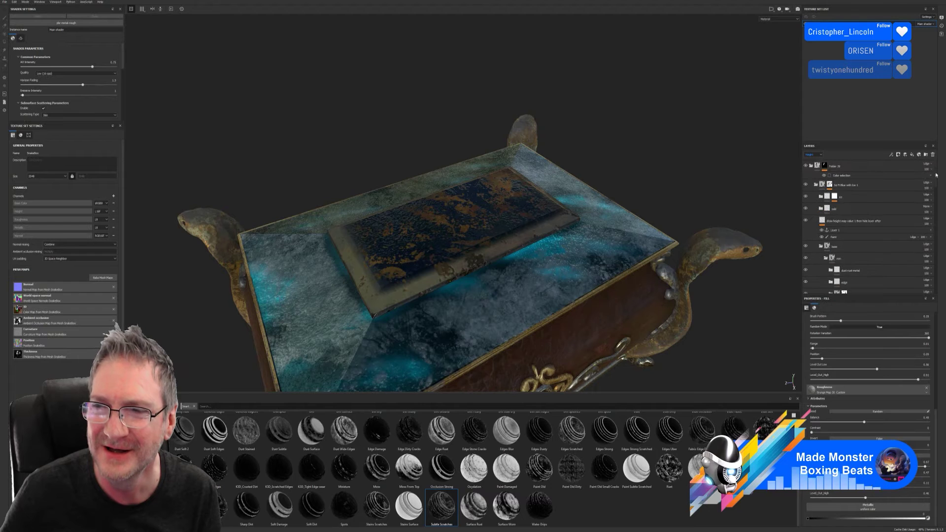
{"action": "left_click", "coordinate": [816, 185]}
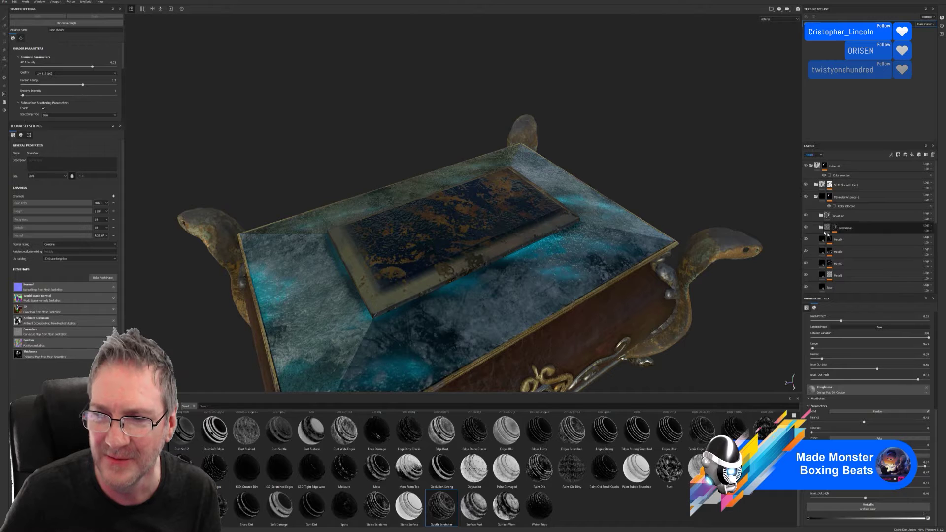
{"action": "scroll", "coordinate": [826, 233], "scroll_direction": "down", "scroll_amount": 1}
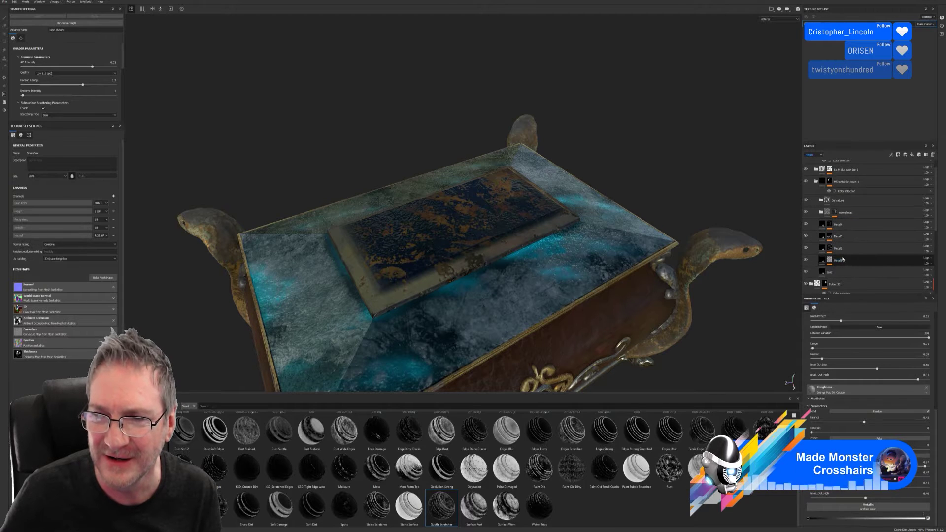
{"action": "scroll", "coordinate": [833, 232], "scroll_direction": "up", "scroll_amount": 1}
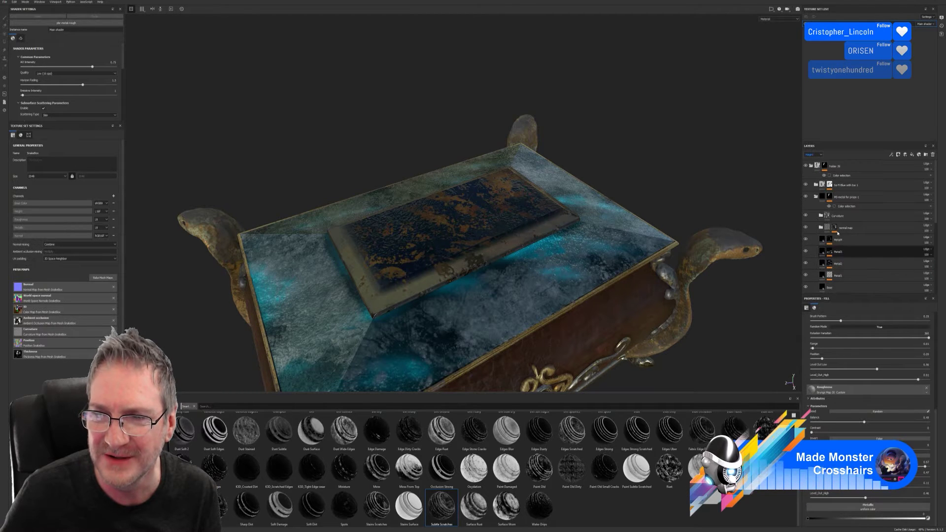
{"action": "left_click", "coordinate": [817, 197]}
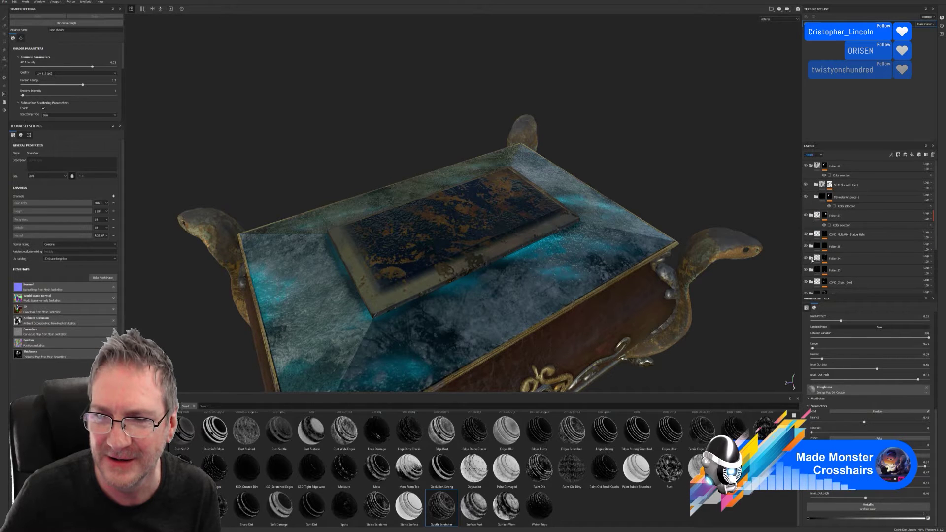
{"action": "scroll", "coordinate": [833, 246], "scroll_direction": "down", "scroll_amount": 4}
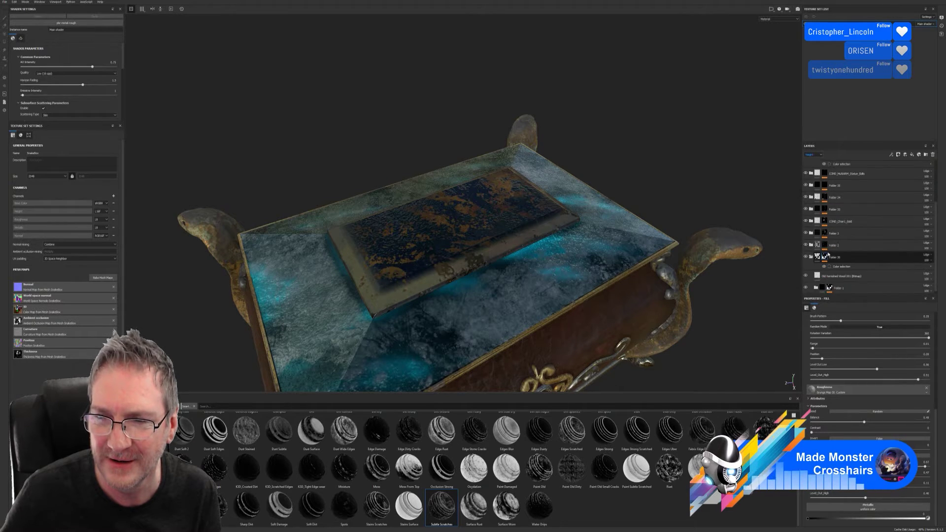
{"action": "scroll", "coordinate": [844, 264], "scroll_direction": "up", "scroll_amount": 1}
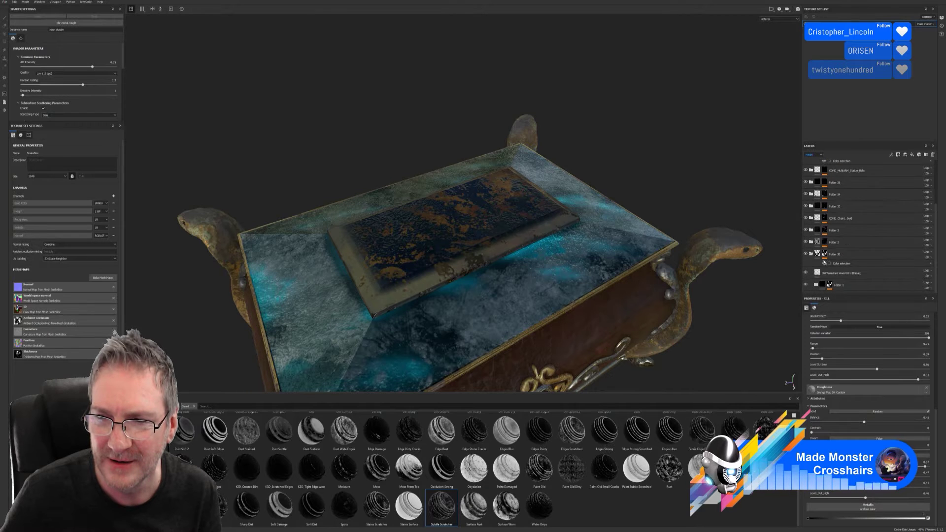
{"action": "scroll", "coordinate": [837, 270], "scroll_direction": "up", "scroll_amount": 3}
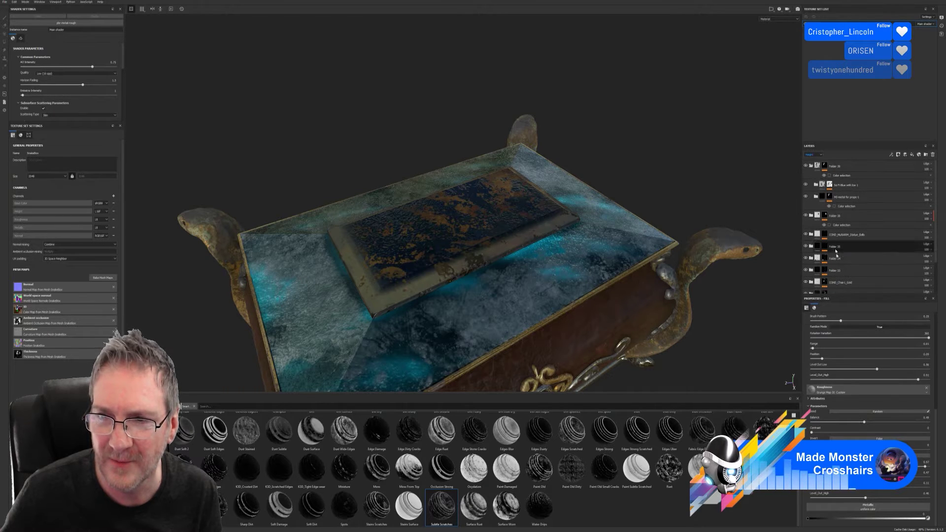
Toggle the Sci Fi Blue with Ice folder and the metal folder below it off and on to compare their effects, and expand the metal folder.
{"action": "left_click", "coordinate": [805, 186]}
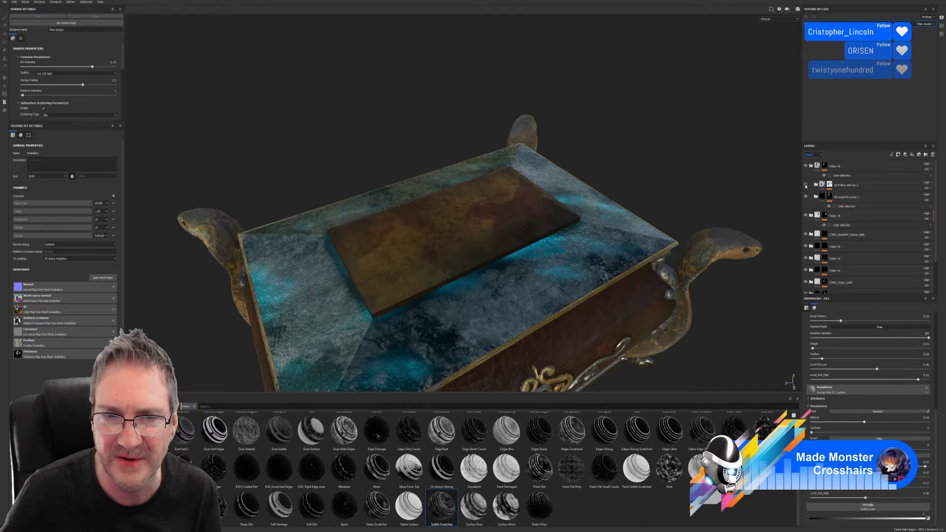
{"action": "left_click", "coordinate": [805, 186]}
{"action": "left_click", "coordinate": [806, 196]}
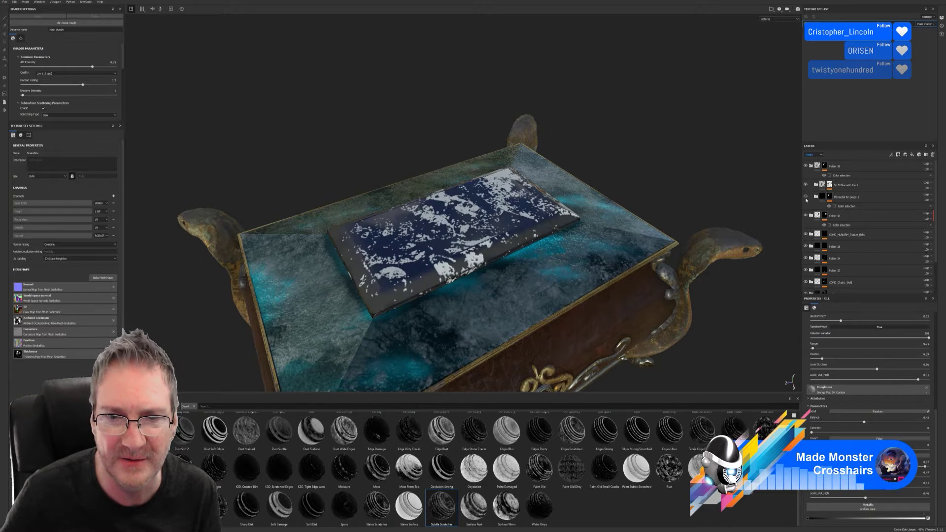
{"action": "left_click", "coordinate": [806, 197]}
{"action": "left_click", "coordinate": [816, 196]}
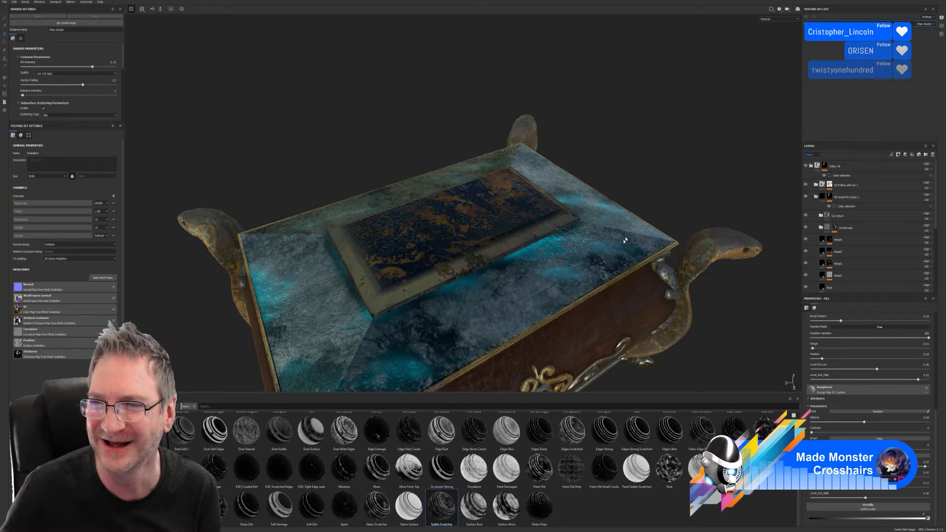
{"action": "left_click_drag", "start_coordinate": [593, 261], "coordinate": [445, 326], "text": "alt"}
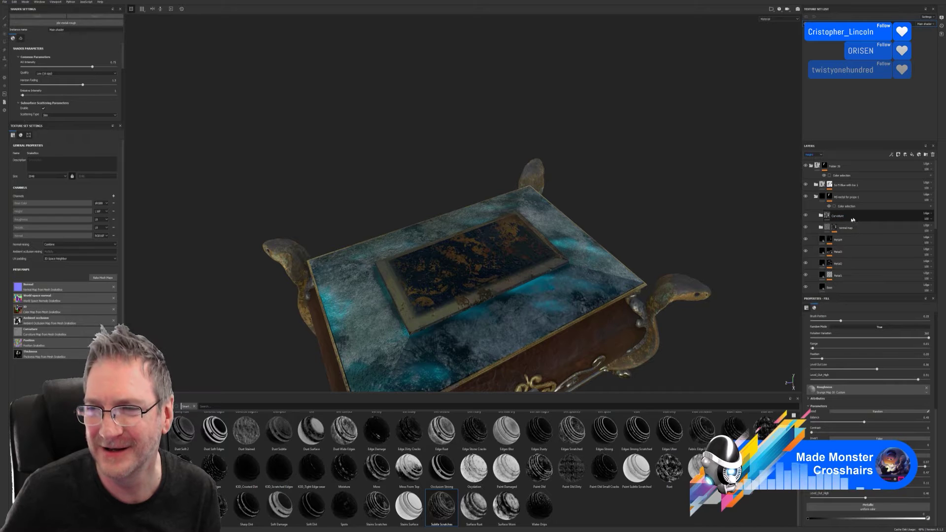
{"action": "left_click", "coordinate": [806, 196]}
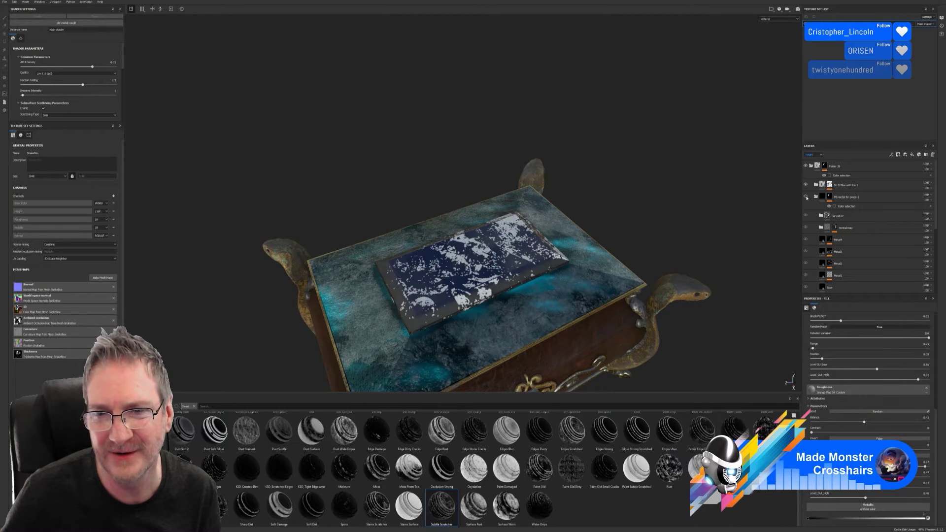
{"action": "left_click", "coordinate": [806, 197]}
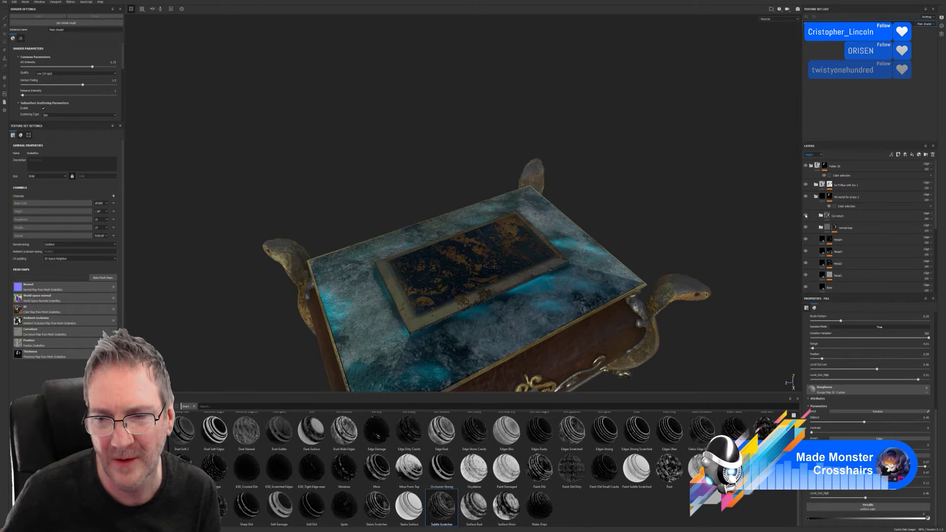
Toggle the normal map folder, the Metal4 to Metal1 layers and the base layer off and on individually to compare what each contributes.
{"action": "left_click", "coordinate": [806, 227]}
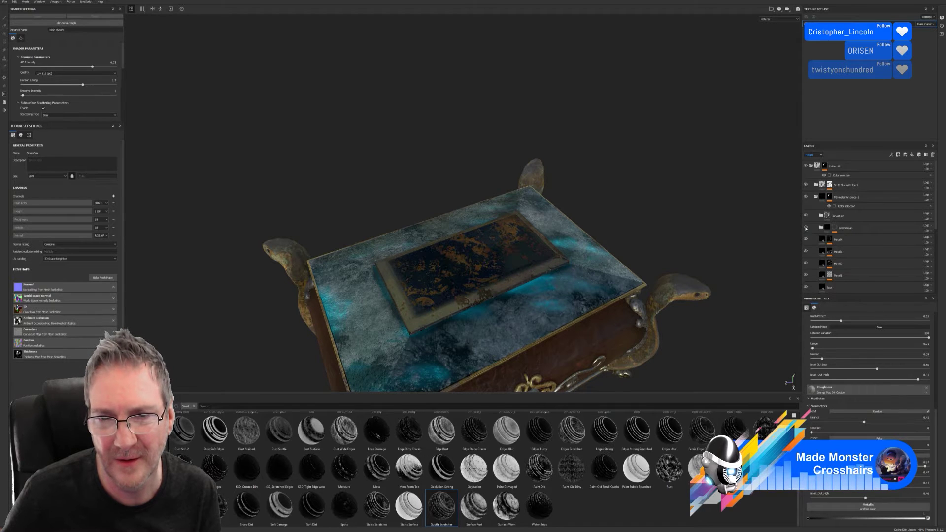
{"action": "left_click", "coordinate": [807, 227]}
{"action": "left_click", "coordinate": [807, 240]}
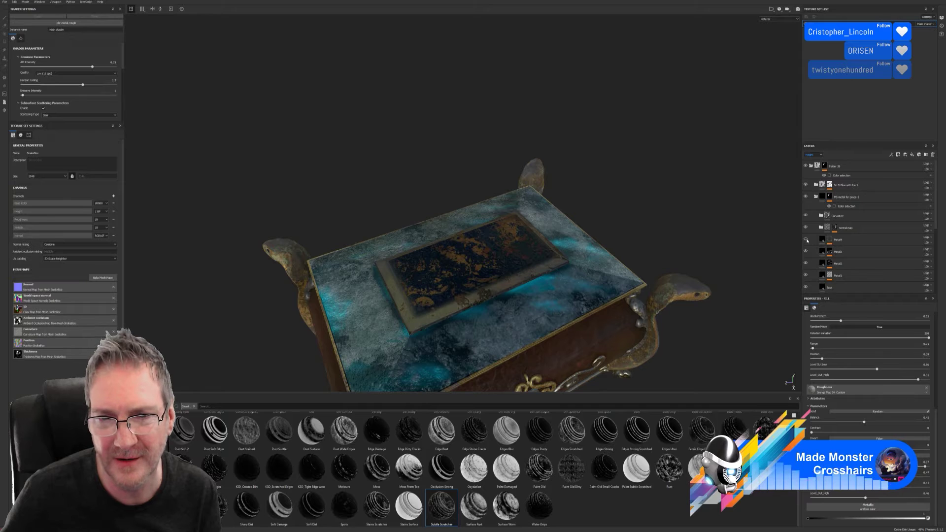
{"action": "left_click", "coordinate": [806, 240]}
{"action": "left_click", "coordinate": [806, 252]}
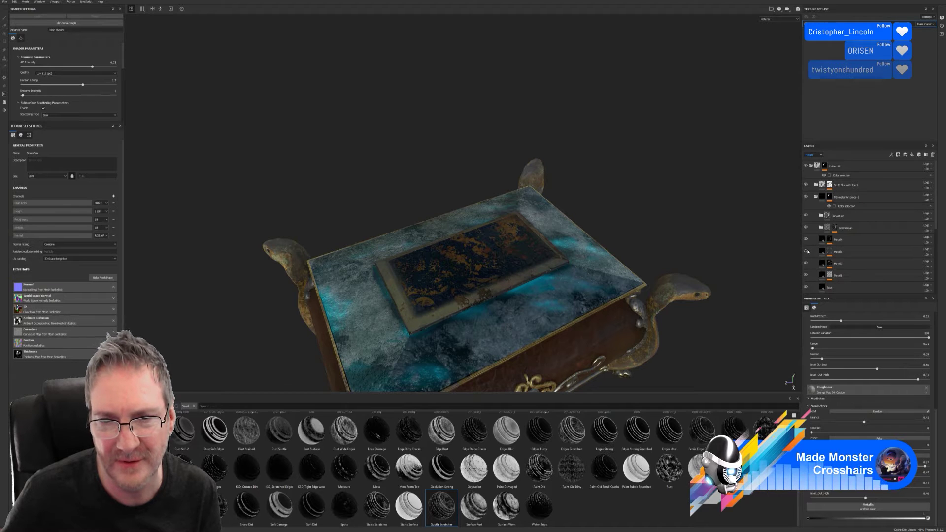
{"action": "left_click", "coordinate": [807, 252]}
{"action": "left_click", "coordinate": [807, 264]}
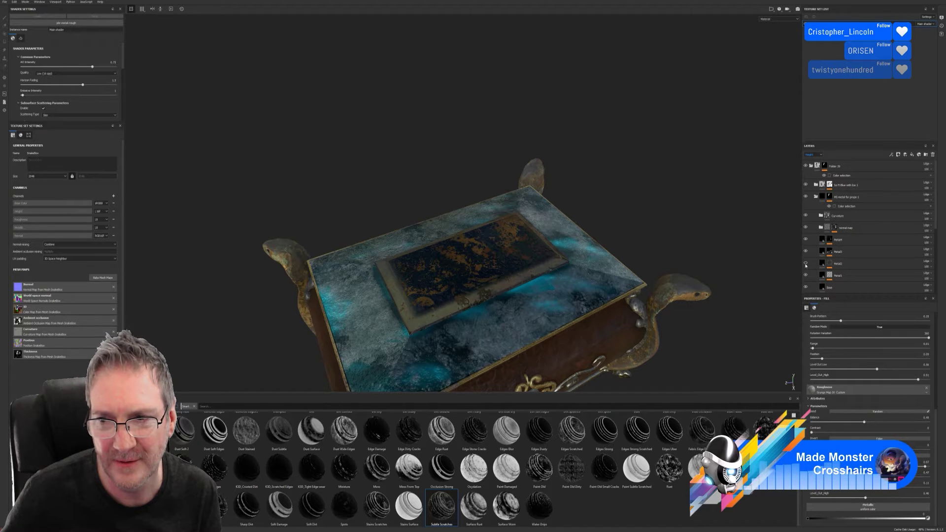
{"action": "left_click", "coordinate": [806, 264]}
{"action": "left_click", "coordinate": [806, 276]}
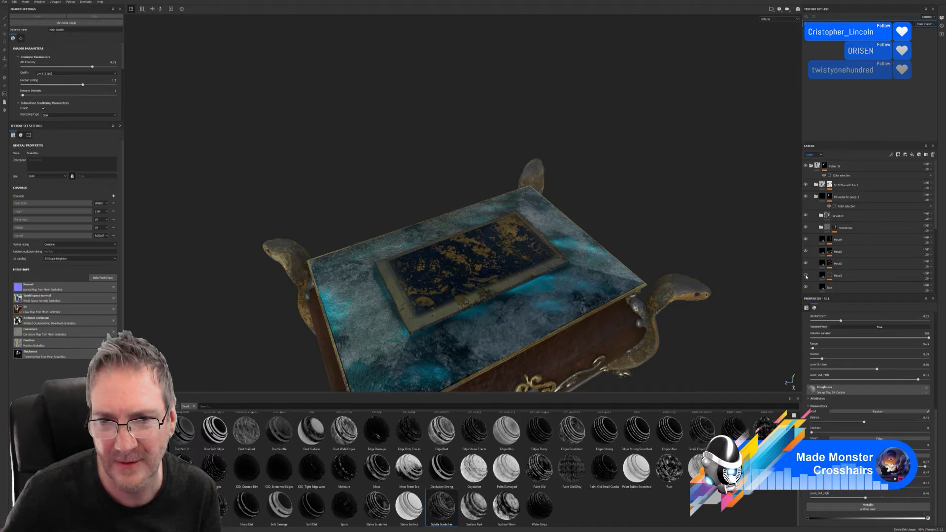
{"action": "left_click", "coordinate": [806, 275]}
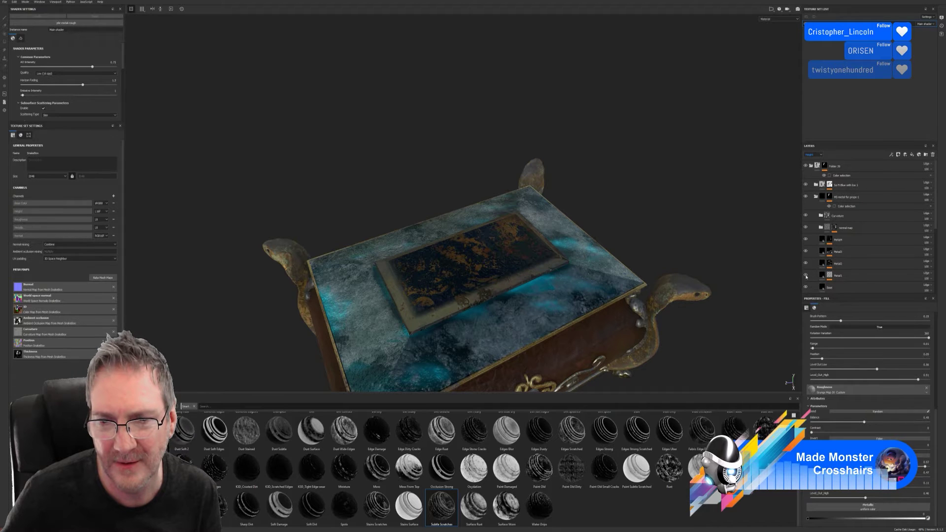
{"action": "left_click", "coordinate": [807, 288]}
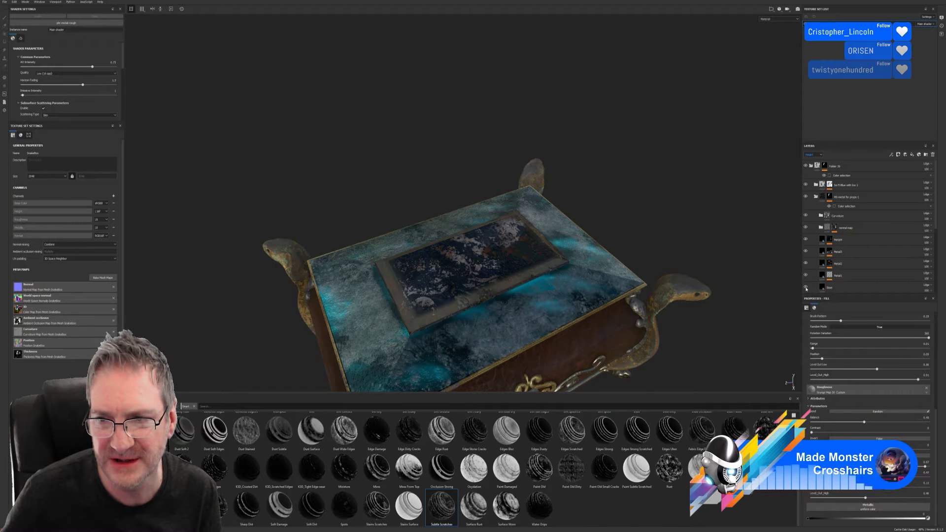
{"action": "left_click", "coordinate": [807, 288]}
Change the base color of the metal folder's bottom base layer from gold to a dark, muted blue.
{"action": "left_click", "coordinate": [821, 289]}
{"action": "left_click", "coordinate": [826, 290]}
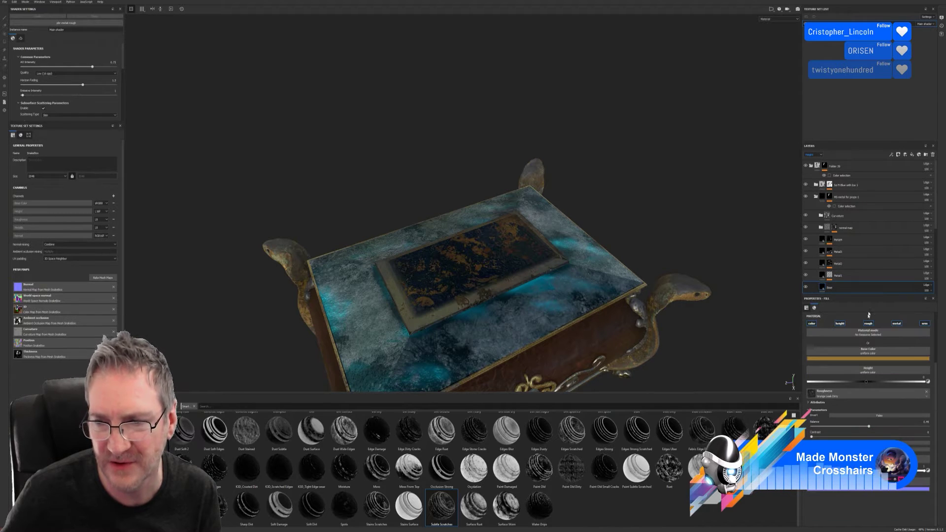
{"action": "left_click", "coordinate": [860, 359]}
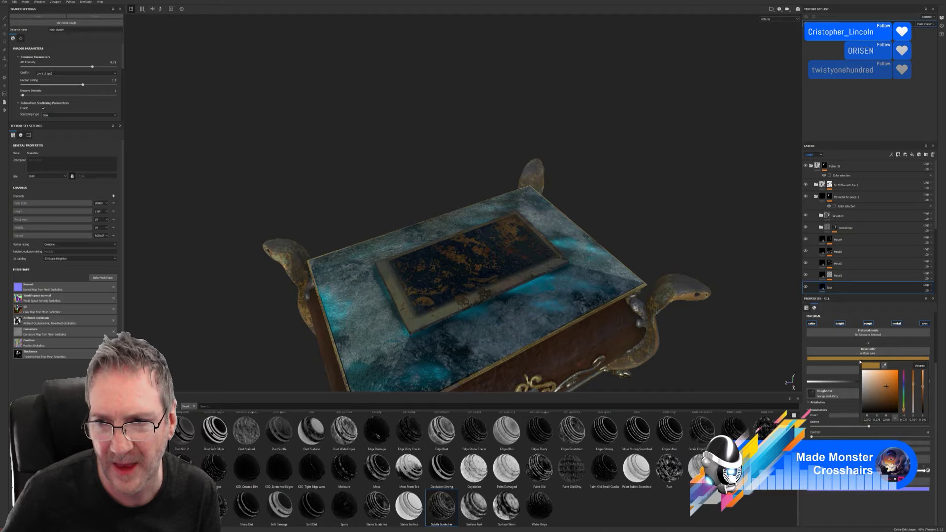
{"action": "left_click", "coordinate": [904, 391]}
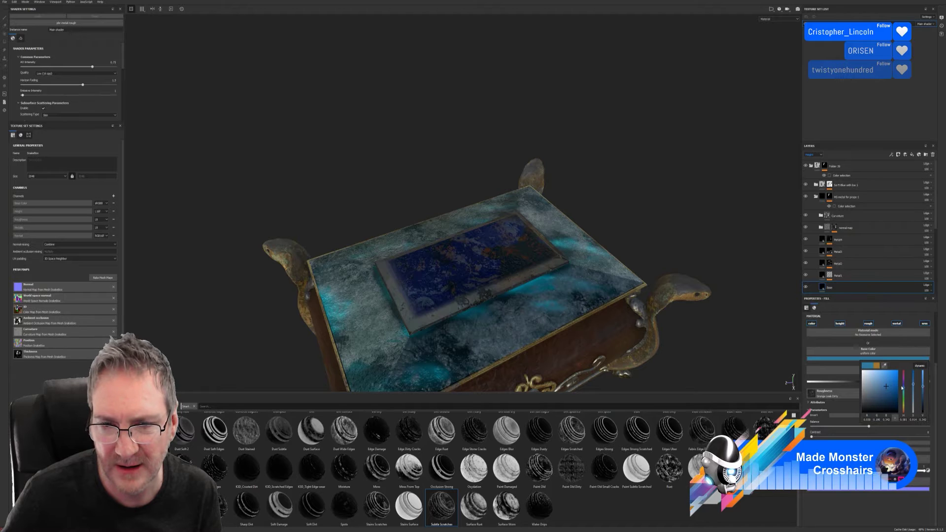
{"action": "left_click", "coordinate": [903, 387]}
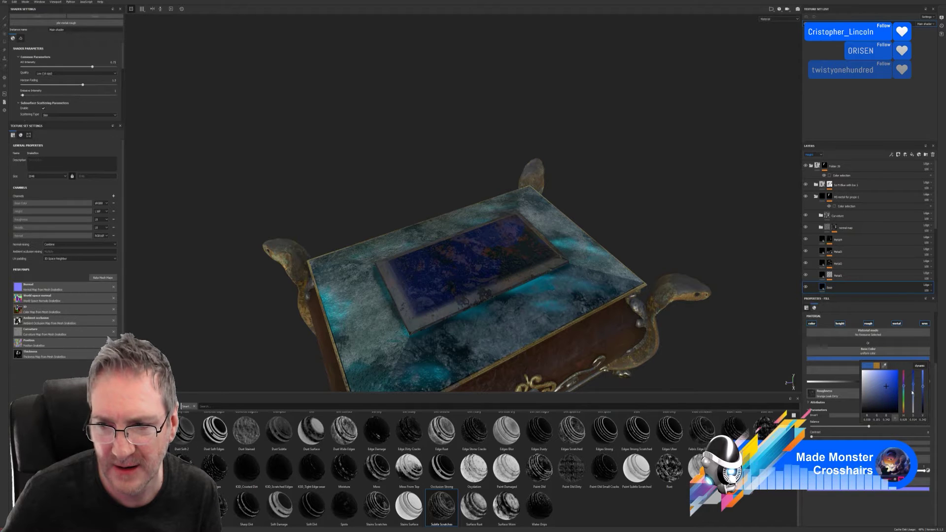
{"action": "left_click", "coordinate": [914, 394]}
{"action": "left_click", "coordinate": [923, 394]}
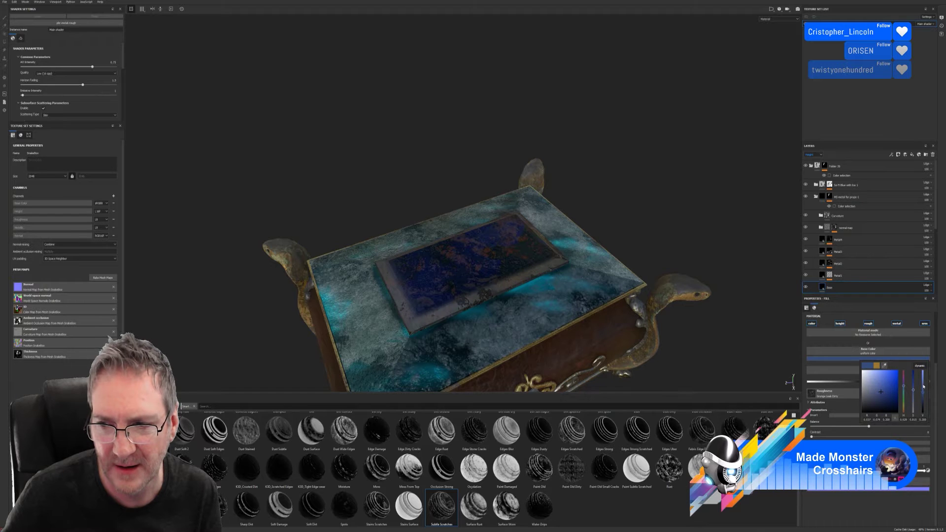
{"action": "left_click", "coordinate": [914, 398]}
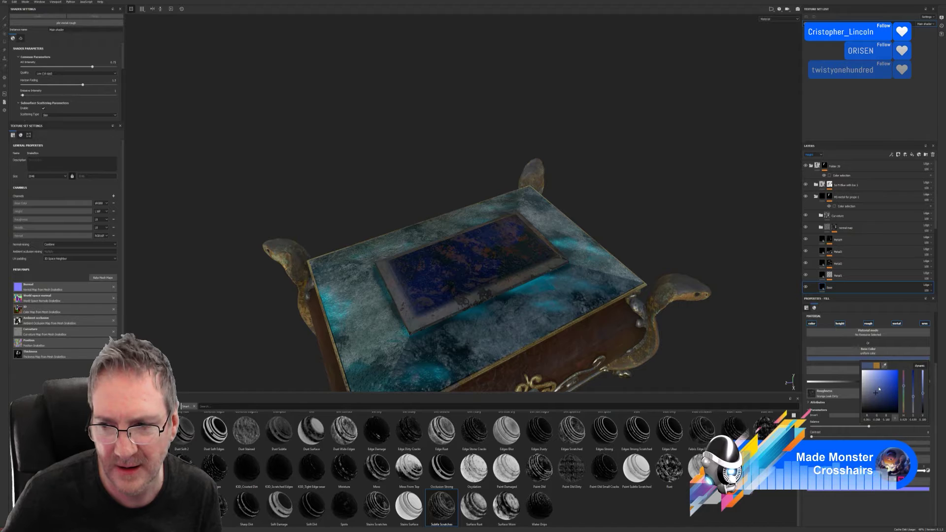
{"action": "left_click_drag", "start_coordinate": [876, 395], "coordinate": [911, 399]}
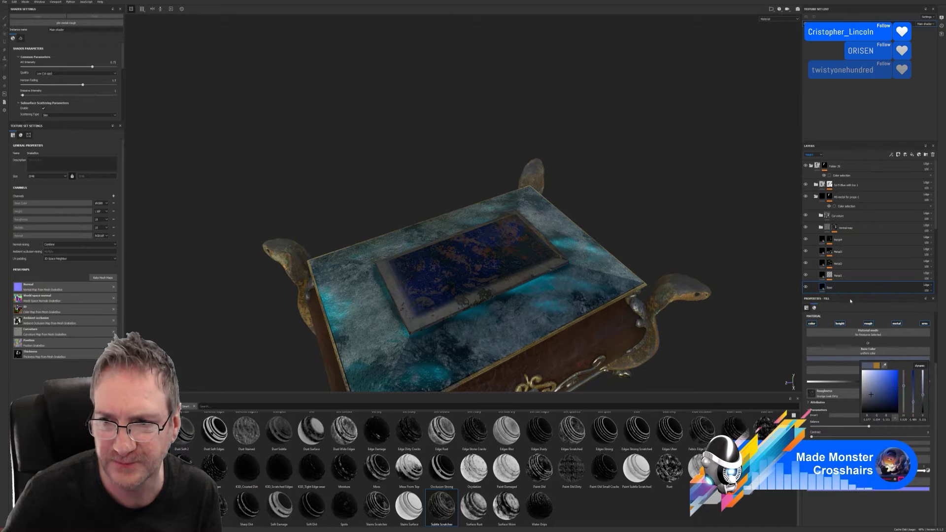
Change the Metal1 layer's rust-brown base color to a deep blue.
{"action": "left_click", "coordinate": [825, 276]}
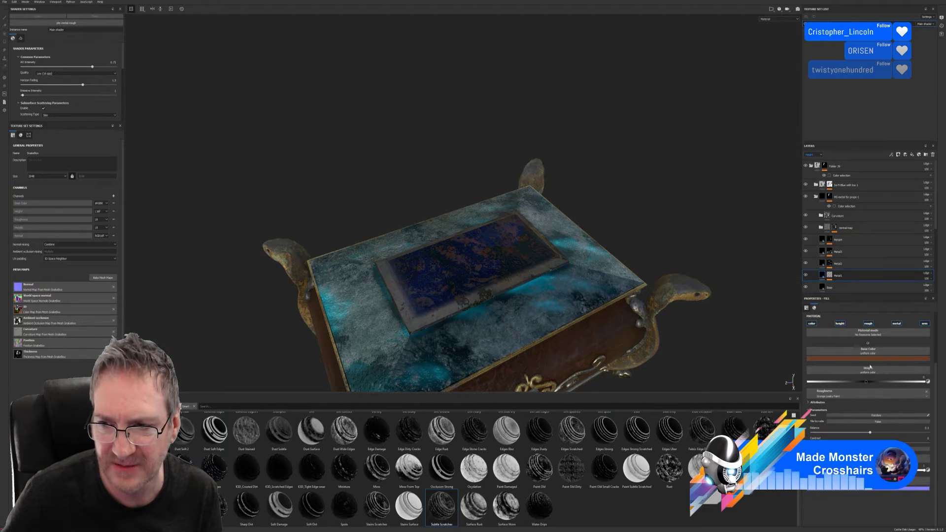
{"action": "left_click", "coordinate": [862, 358]}
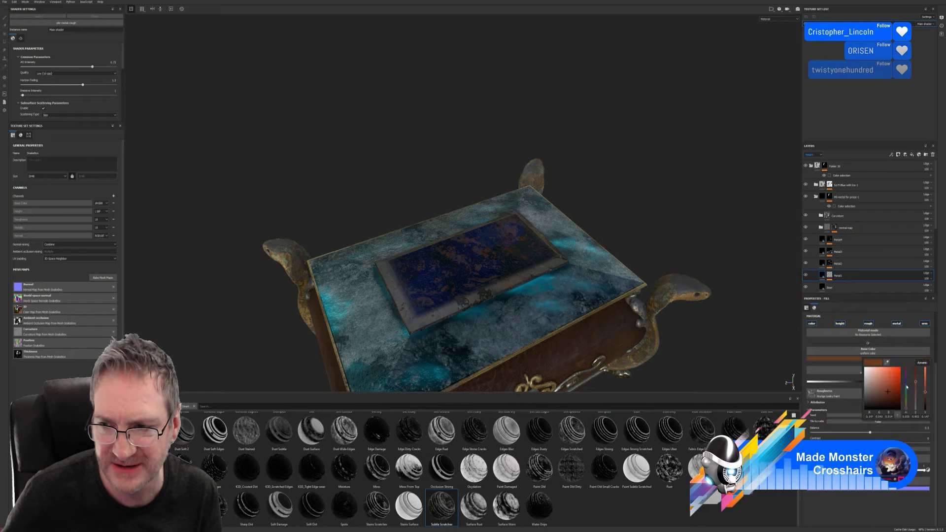
{"action": "left_click_drag", "start_coordinate": [907, 385], "coordinate": [904, 386]}
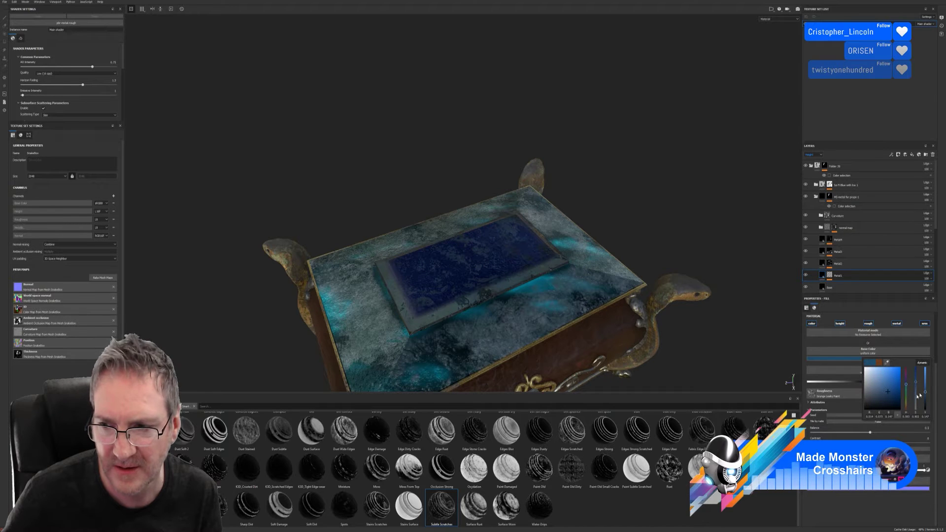
{"action": "mouse_move", "coordinate": [915, 392]}
{"action": "left_mouse_down"}
{"action": "mouse_move", "coordinate": [917, 412]}
{"action": "mouse_move", "coordinate": [915, 378]}
{"action": "mouse_move", "coordinate": [926, 376]}
{"action": "mouse_move", "coordinate": [928, 403]}
{"action": "mouse_move", "coordinate": [930, 396]}
{"action": "mouse_move", "coordinate": [916, 379]}
{"action": "left_mouse_up"}
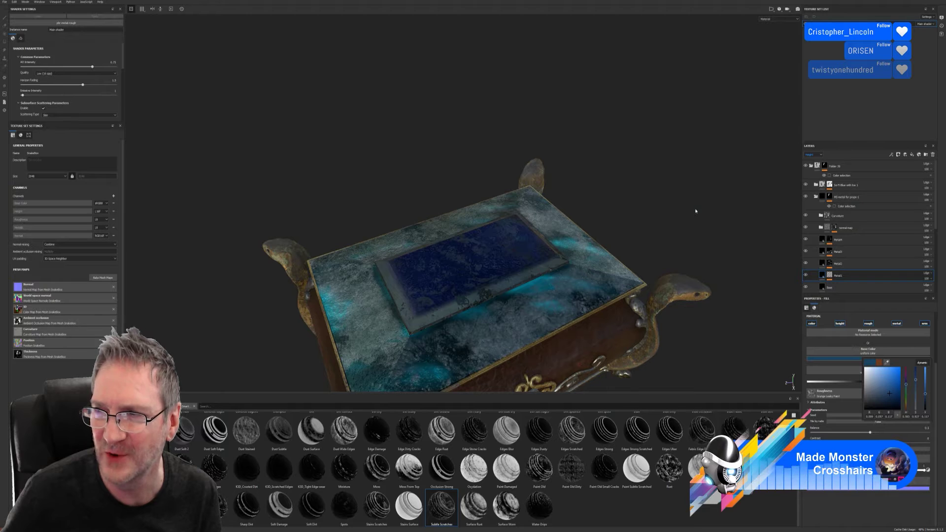
Change the Metal2 layer's base color to a lighter, desaturated blue so its patches stand out on the lid panel.
{"action": "left_click_drag", "start_coordinate": [630, 259], "coordinate": [712, 260], "text": "alt"}
{"action": "left_click", "coordinate": [845, 263]}
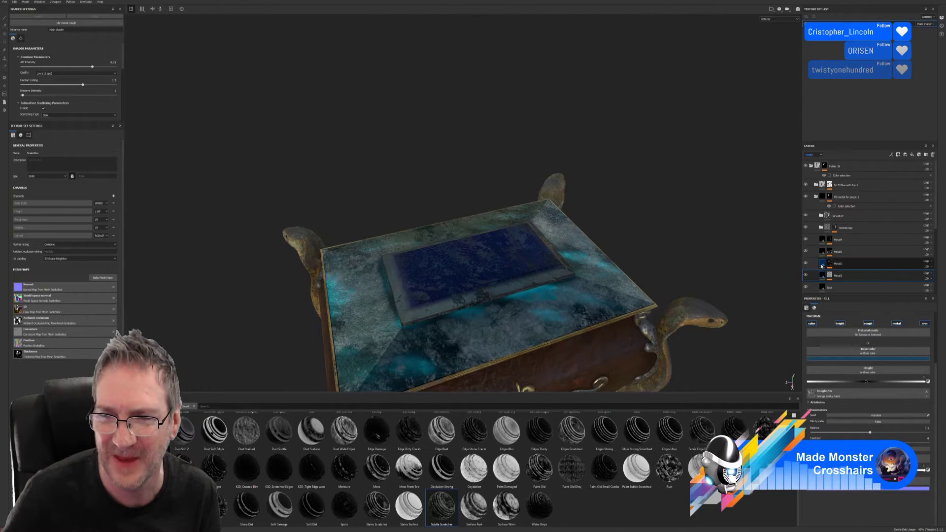
{"action": "left_click", "coordinate": [871, 359]}
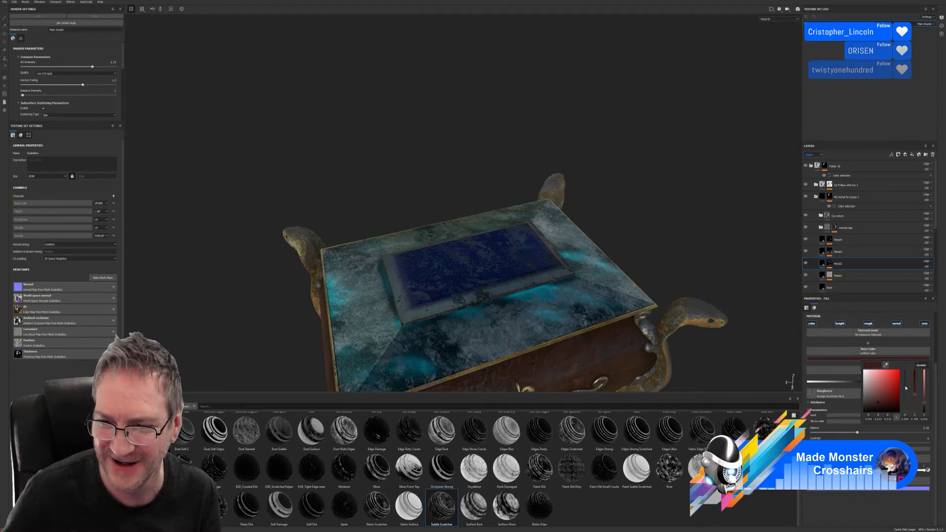
{"action": "left_click_drag", "start_coordinate": [680, 252], "coordinate": [700, 291], "text": "alt"}
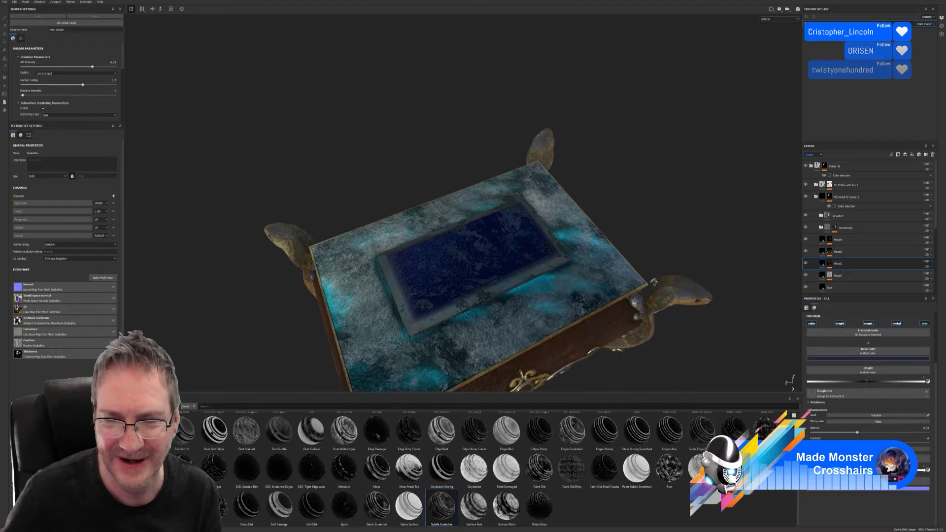
{"action": "left_click", "coordinate": [895, 360]}
{"action": "left_click_drag", "start_coordinate": [940, 404], "coordinate": [940, 384]}
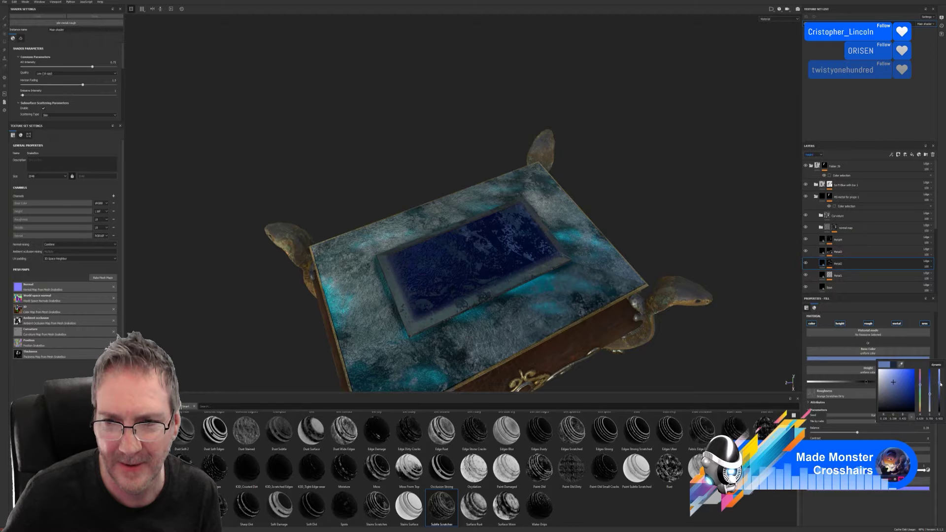
{"action": "left_click", "coordinate": [881, 382]}
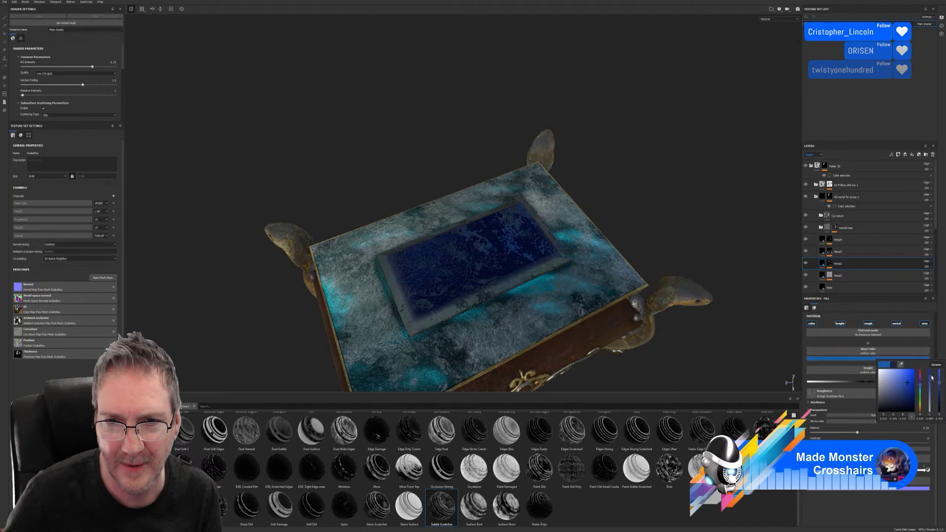
{"action": "left_click_drag", "start_coordinate": [931, 410], "coordinate": [933, 396]}
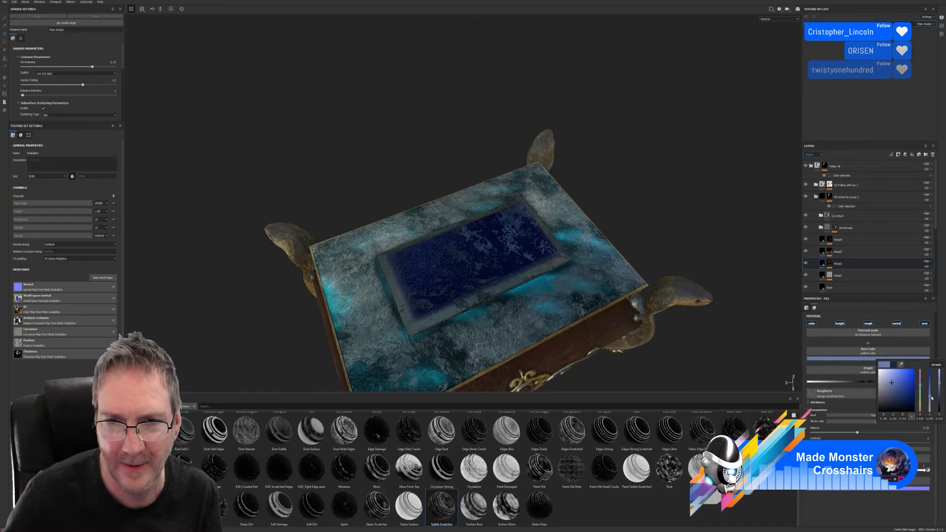
Check the Metal3 layer's fill settings, and change the Metal4 layer's dark red base color to a muted steel blue.
{"action": "left_click_drag", "start_coordinate": [600, 279], "coordinate": [571, 234], "text": "alt"}
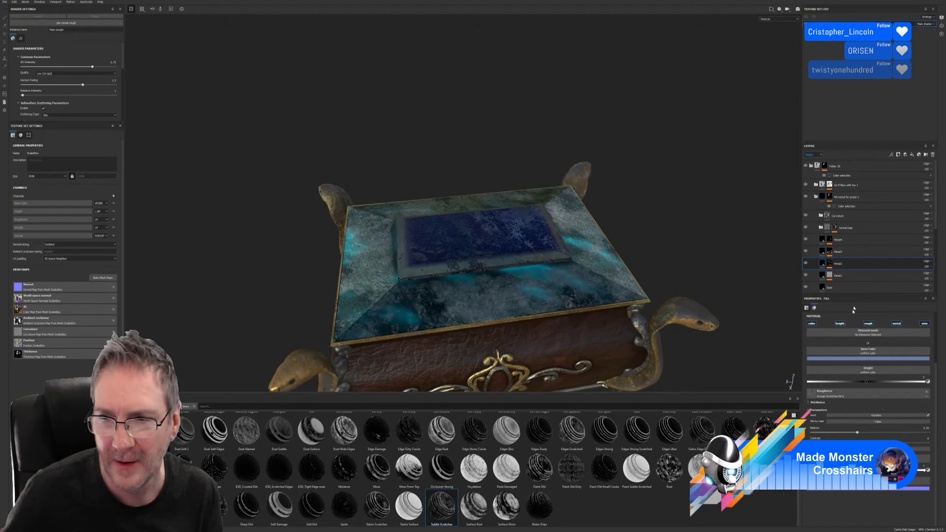
{"action": "left_click", "coordinate": [824, 252]}
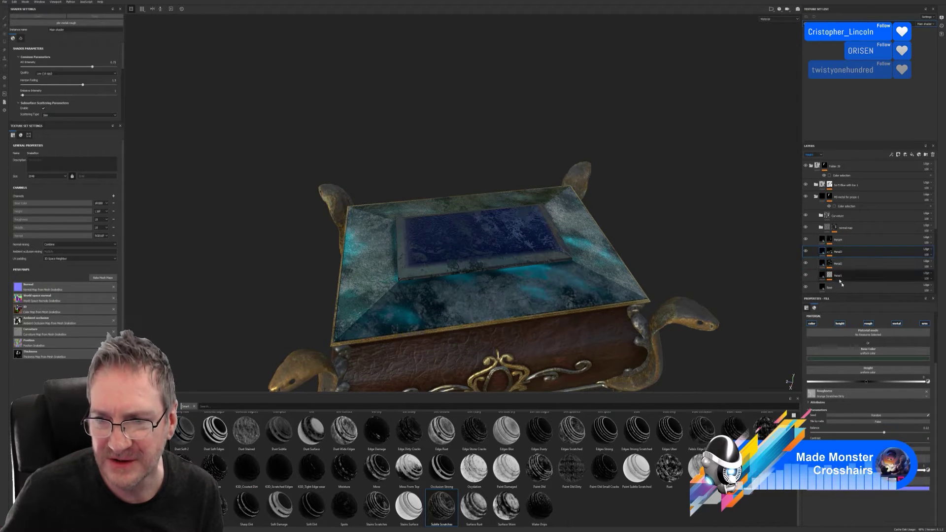
{"action": "left_click", "coordinate": [873, 491]}
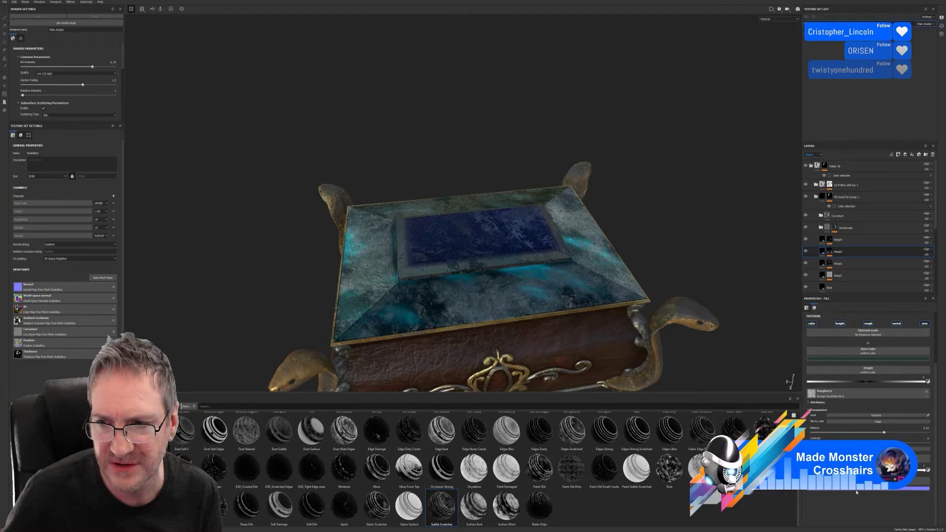
{"action": "left_click", "coordinate": [825, 247]}
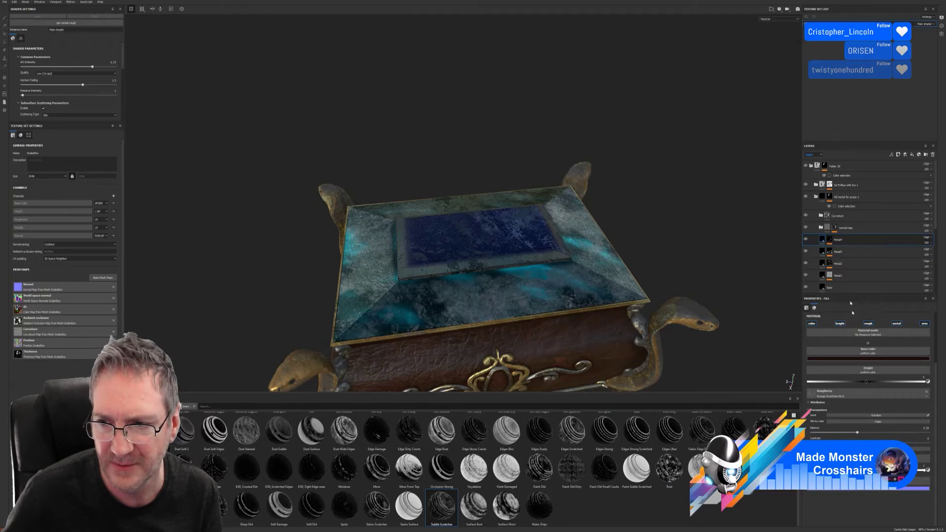
{"action": "left_click", "coordinate": [854, 359]}
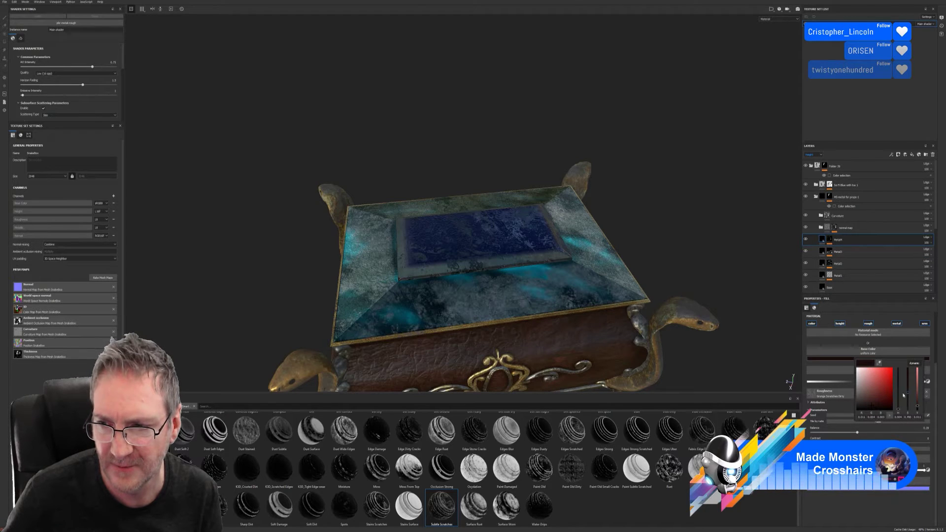
{"action": "left_click", "coordinate": [899, 388]}
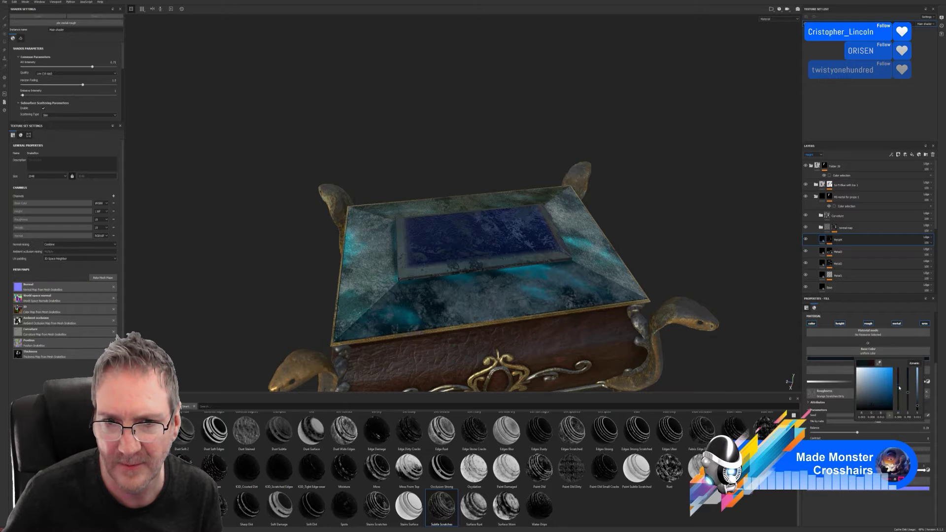
{"action": "left_click_drag", "start_coordinate": [710, 339], "coordinate": [750, 332], "text": "alt"}
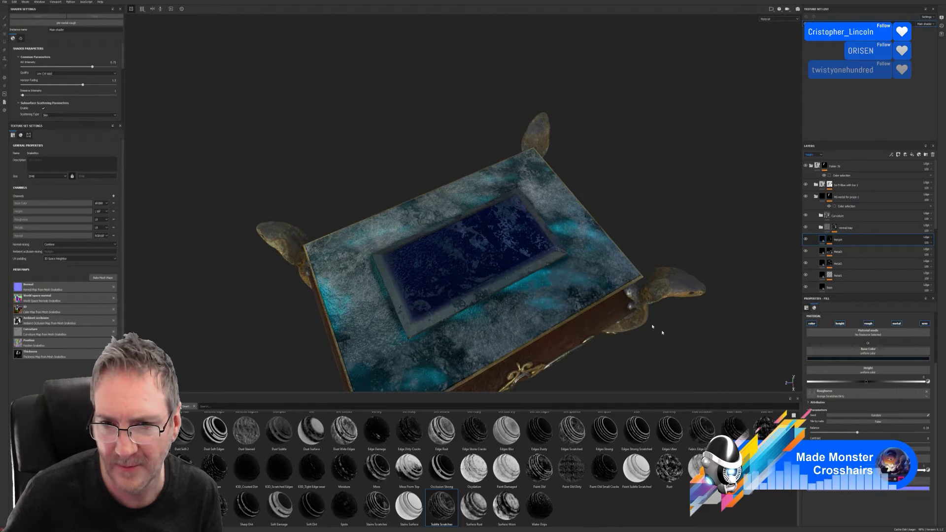
{"action": "left_click_drag", "start_coordinate": [661, 327], "coordinate": [773, 320], "text": "alt"}
{"action": "left_click", "coordinate": [877, 359]}
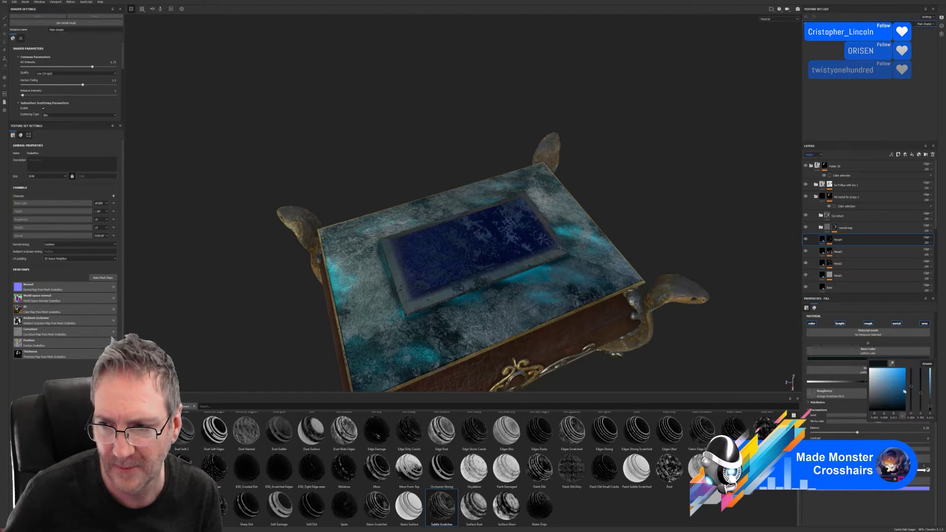
{"action": "left_click_drag", "start_coordinate": [896, 404], "coordinate": [895, 388]}
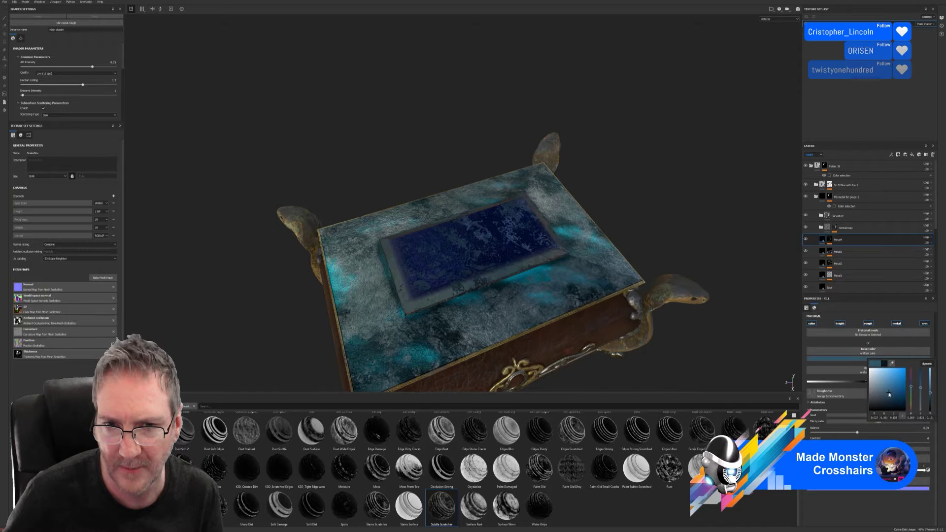
Hide the layer inside the metal material's normal map folder to compare the lid panel's surface, and delete that layer.
{"action": "left_click_drag", "start_coordinate": [665, 355], "coordinate": [571, 230], "text": "alt"}
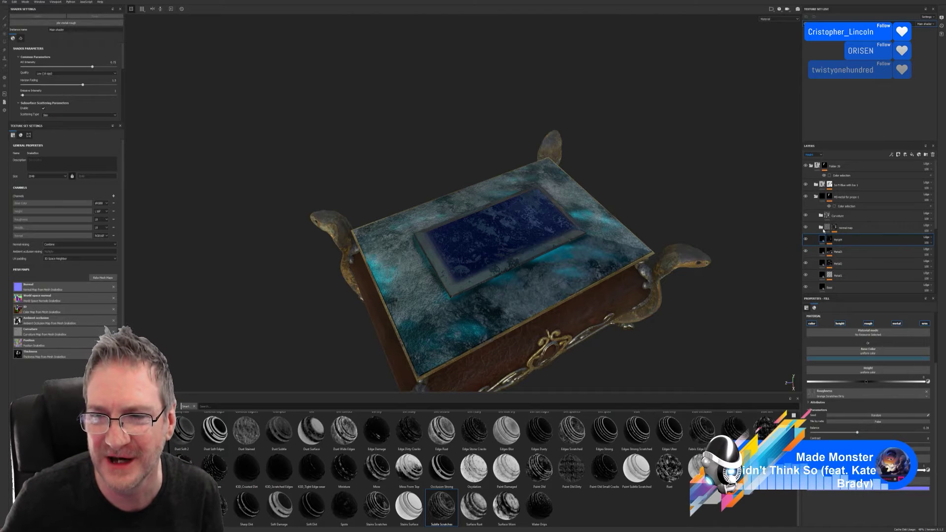
{"action": "left_click", "coordinate": [822, 228]}
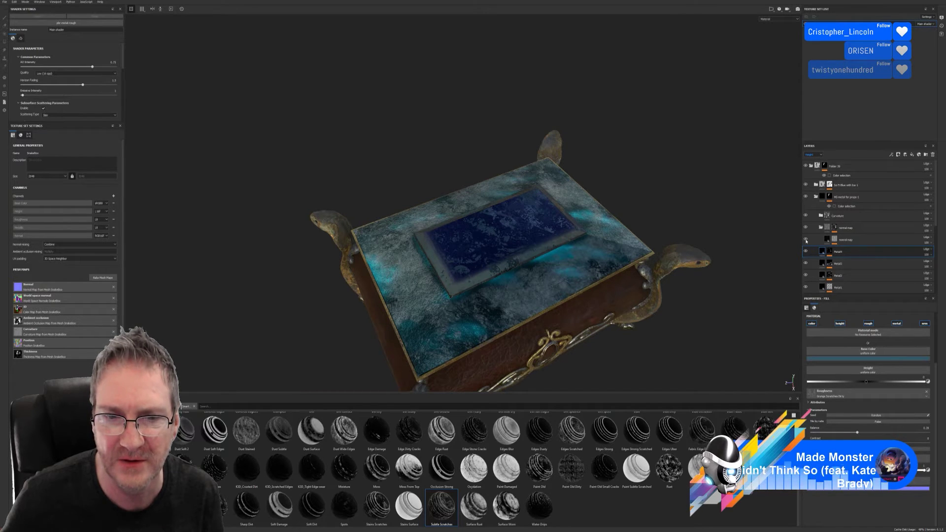
{"action": "left_click_drag", "start_coordinate": [728, 252], "coordinate": [555, 265], "text": "alt"}
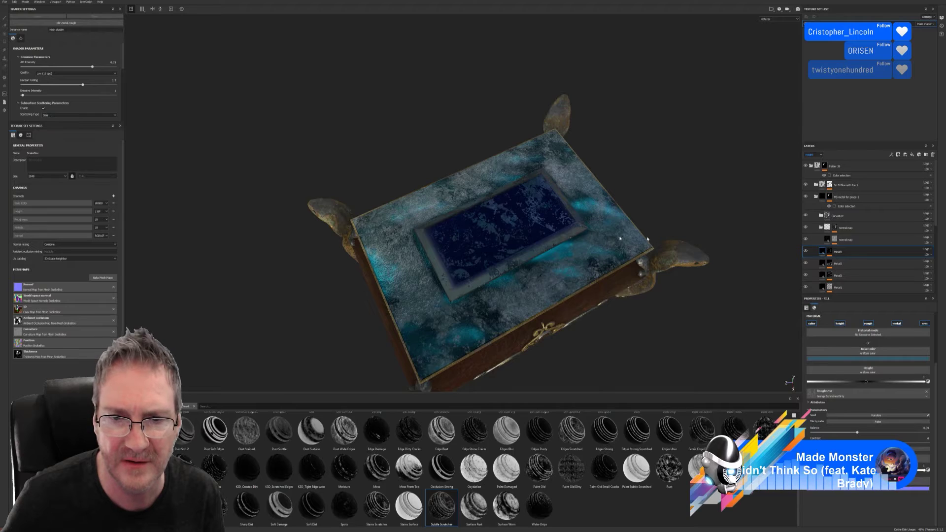
{"action": "right_click_drag", "start_coordinate": [611, 238], "coordinate": [833, 210], "text": "alt"}
{"action": "left_click_drag", "start_coordinate": [690, 266], "coordinate": [536, 224], "text": "alt"}
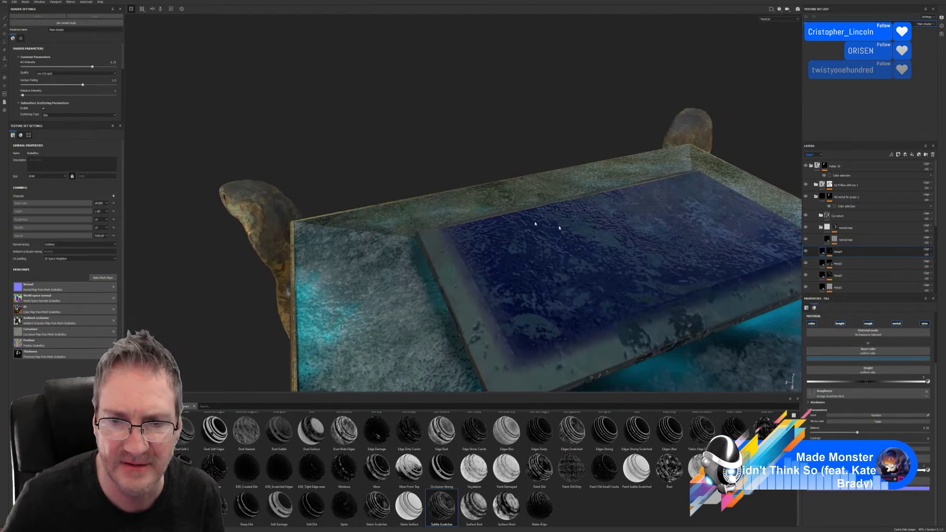
{"action": "left_click", "coordinate": [806, 239]}
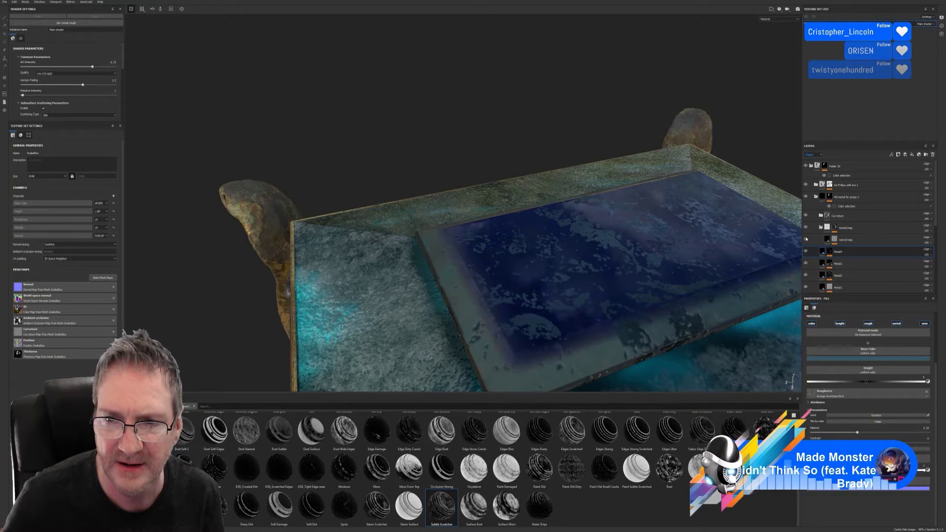
{"action": "left_click_drag", "start_coordinate": [633, 254], "coordinate": [524, 171], "text": "alt"}
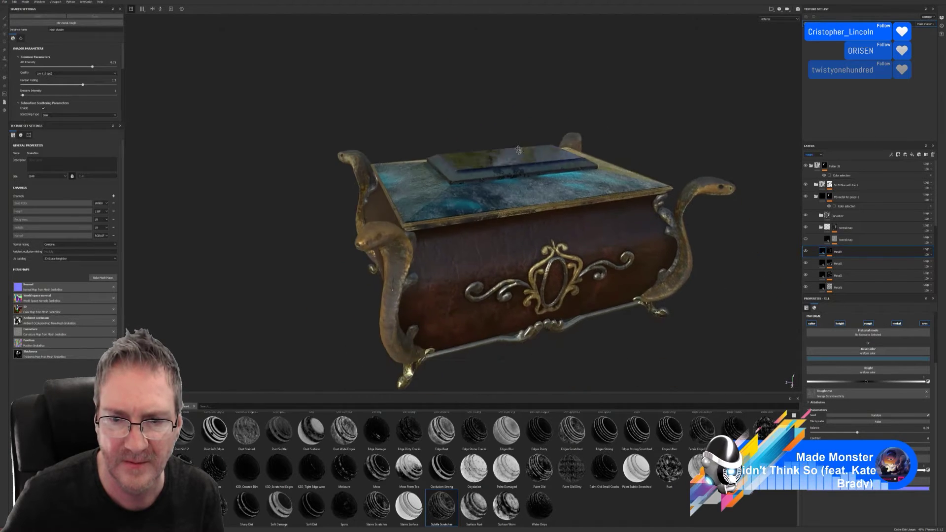
{"action": "middle_click_drag", "start_coordinate": [524, 171], "coordinate": [519, 159], "text": "alt"}
{"action": "left_click_drag", "start_coordinate": [519, 159], "coordinate": [654, 121], "text": "alt"}
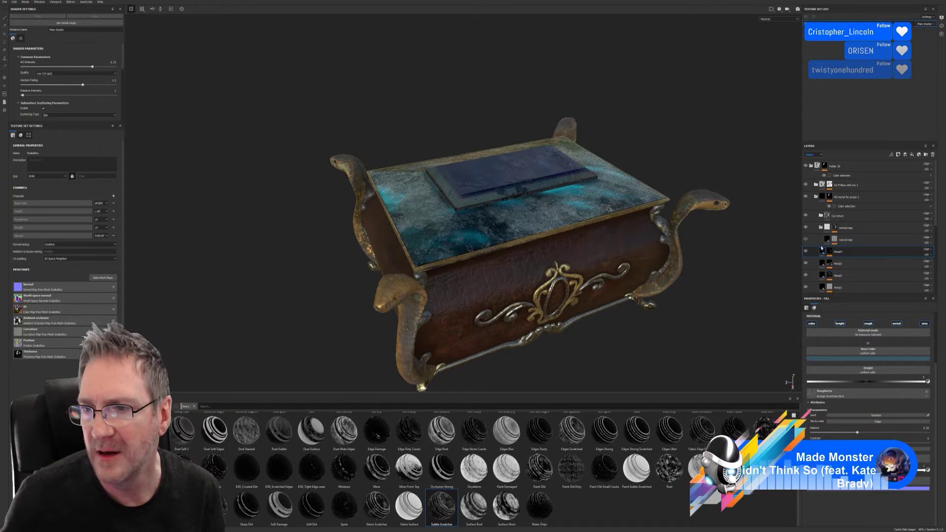
{"action": "left_click", "coordinate": [878, 240]}
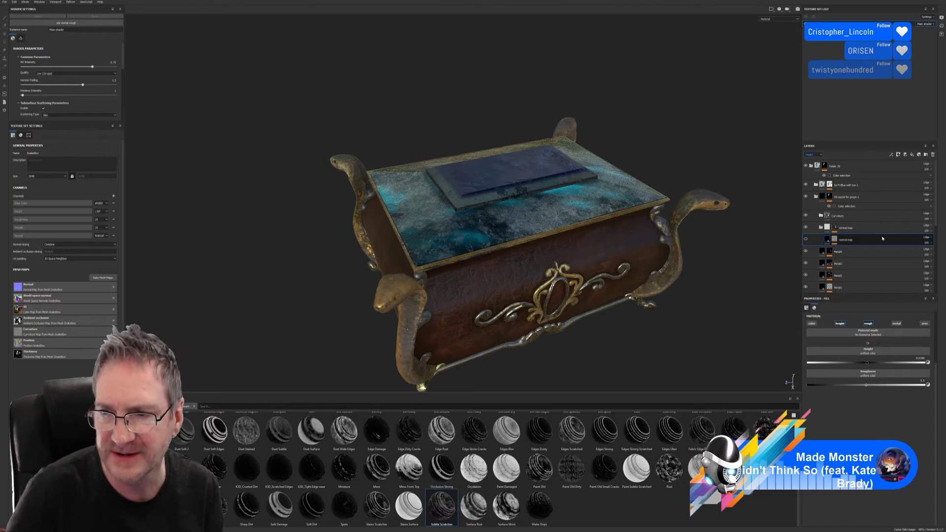
{"action": "key", "text": "Delete"}
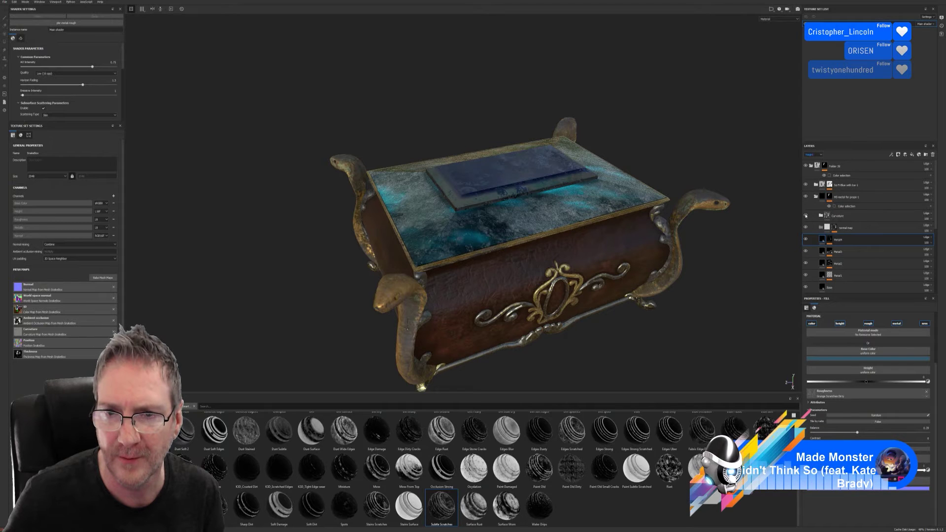
Check the Curvature folder's effect on the box, collapse the metal and lid panel folders, and save the project.
{"action": "left_click", "coordinate": [806, 215]}
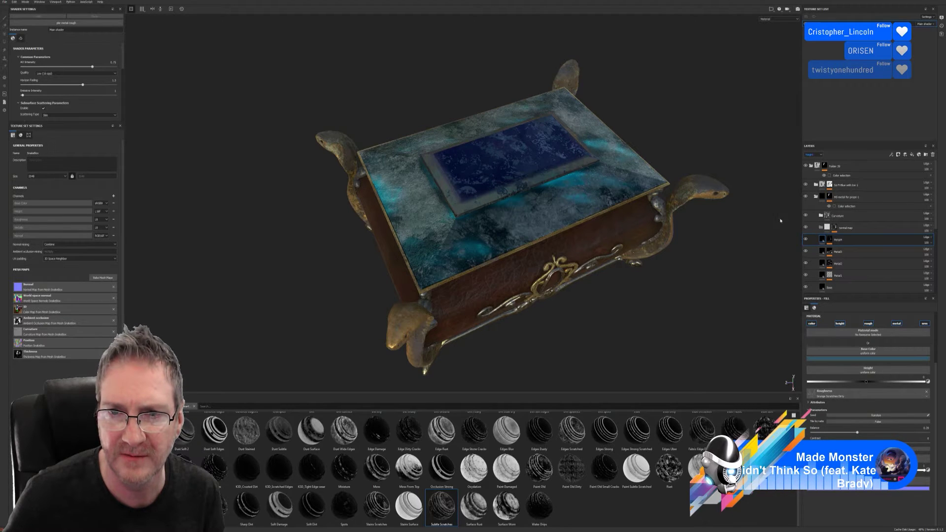
{"action": "left_click", "coordinate": [817, 196]}
{"action": "left_click_drag", "start_coordinate": [599, 220], "coordinate": [281, 177], "text": "alt"}
{"action": "left_click_drag", "start_coordinate": [282, 141], "coordinate": [321, 153], "text": "alt"}
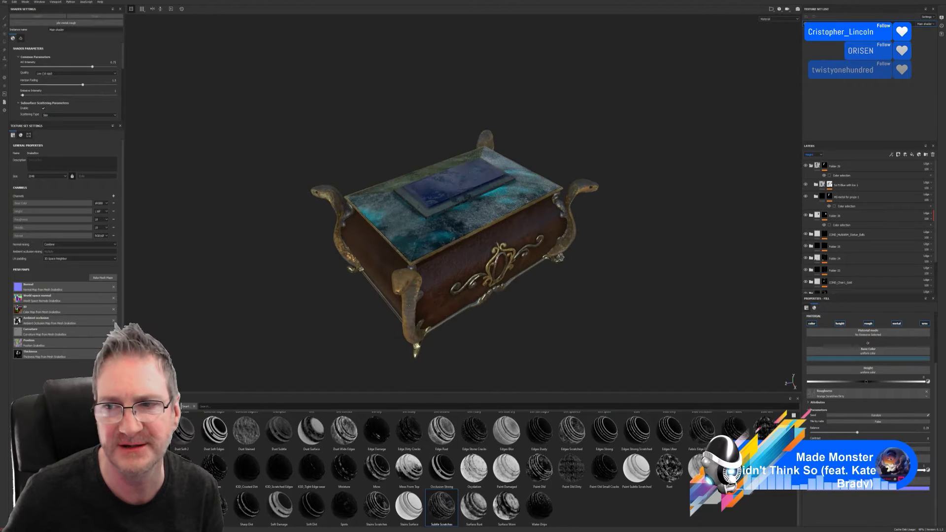
{"action": "left_click", "coordinate": [811, 166]}
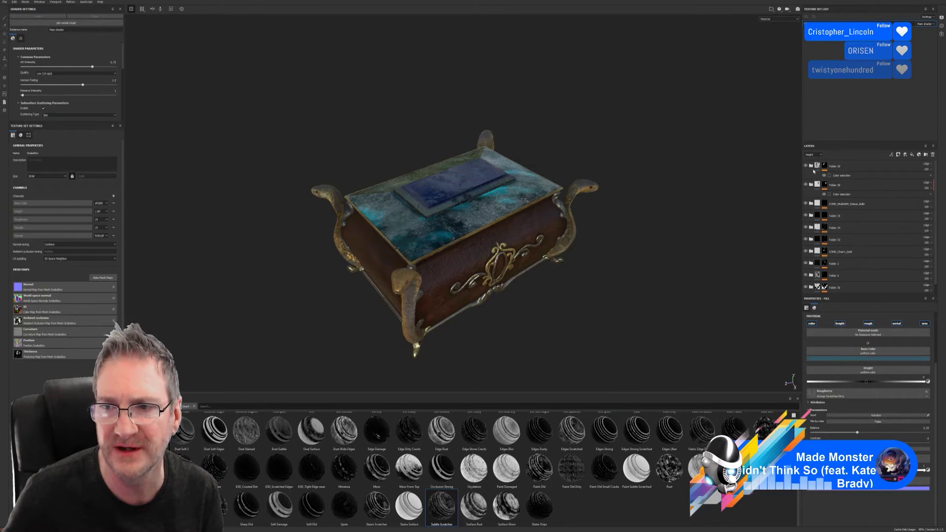
{"action": "left_click", "coordinate": [5, 2]}
{"action": "left_click", "coordinate": [20, 46]}
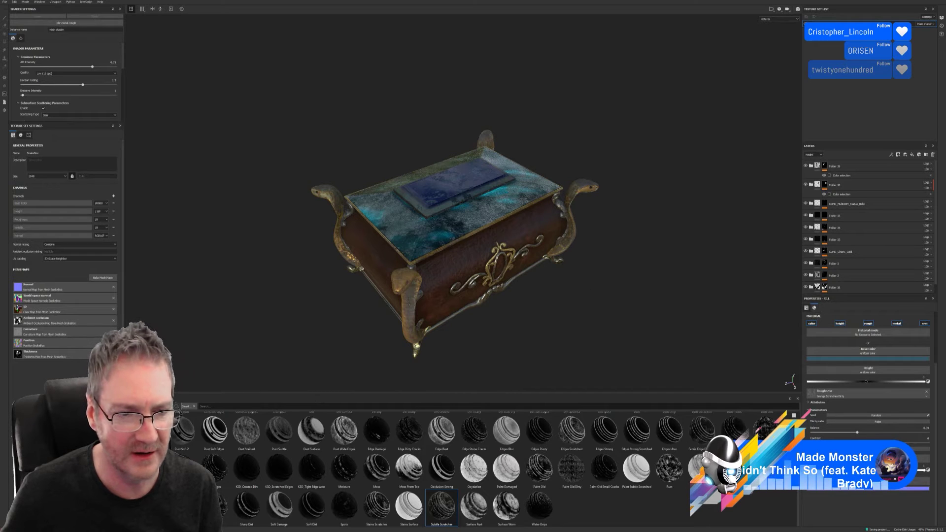
Find the Dirt smart material in the smart material library and apply it over the whole box.
{"action": "left_click", "coordinate": [182, 405]}
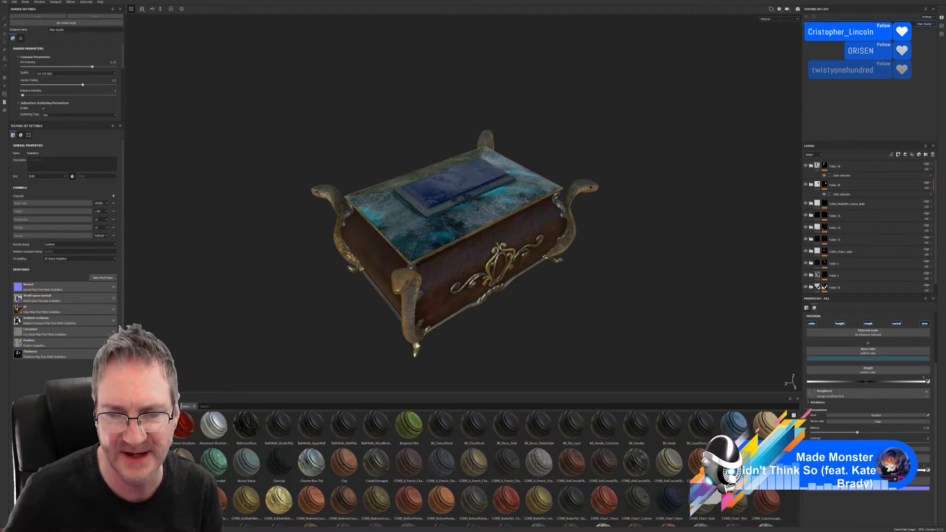
{"action": "scroll", "coordinate": [181, 405], "scroll_direction": "down", "scroll_amount": 3}
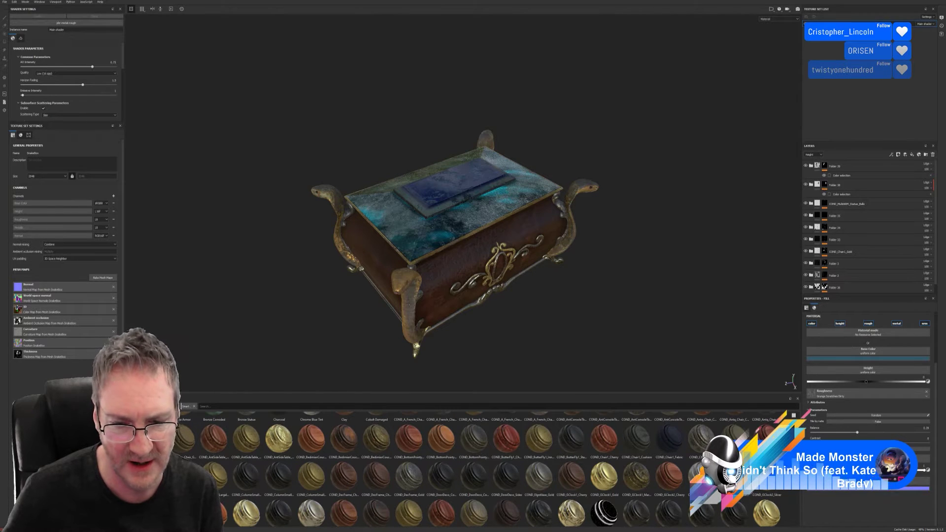
{"action": "scroll", "coordinate": [181, 405], "scroll_direction": "down", "scroll_amount": 1}
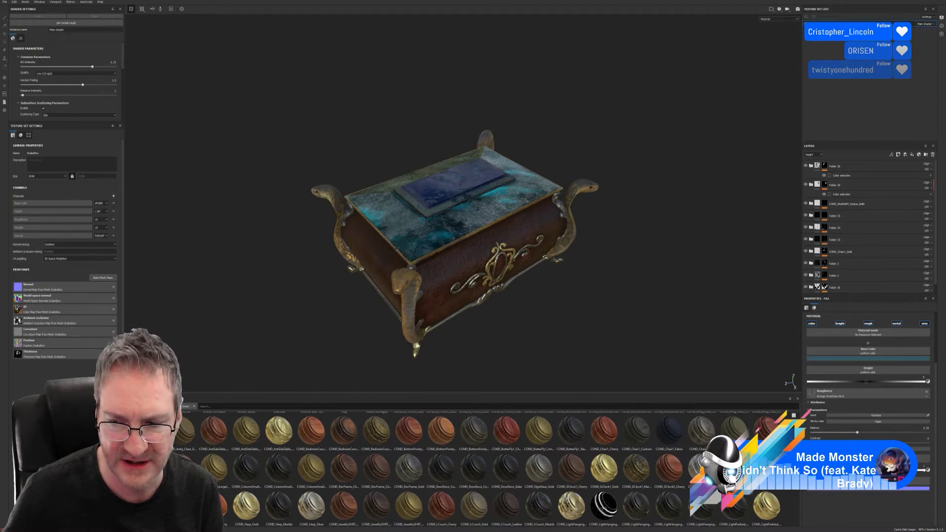
{"action": "scroll", "coordinate": [180, 405], "scroll_direction": "down", "scroll_amount": 3}
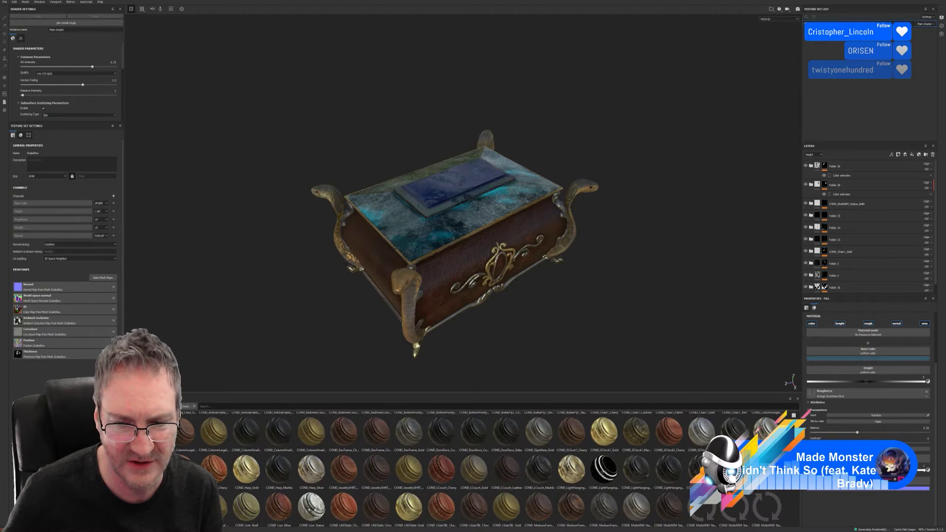
{"action": "scroll", "coordinate": [181, 405], "scroll_direction": "down", "scroll_amount": 3}
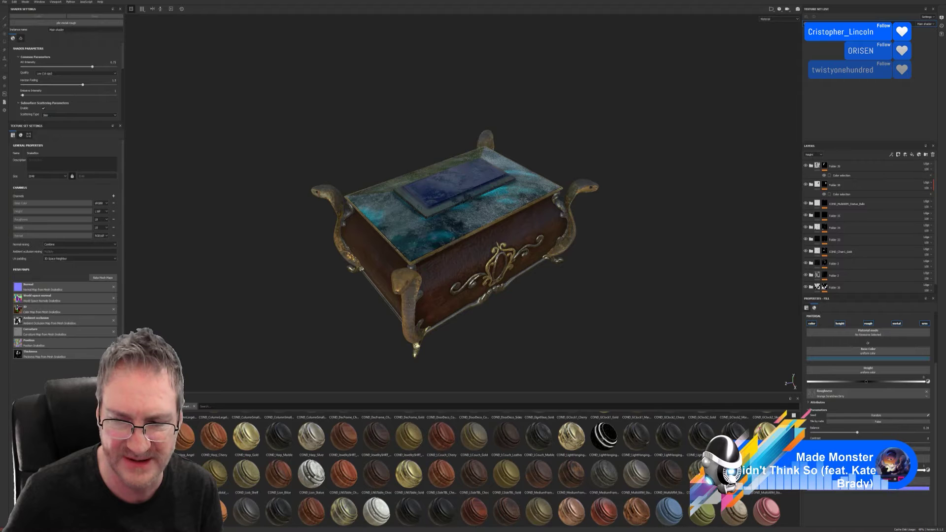
{"action": "scroll", "coordinate": [185, 419], "scroll_direction": "down", "scroll_amount": 2}
{"action": "scroll", "coordinate": [186, 419], "scroll_direction": "down", "scroll_amount": 1}
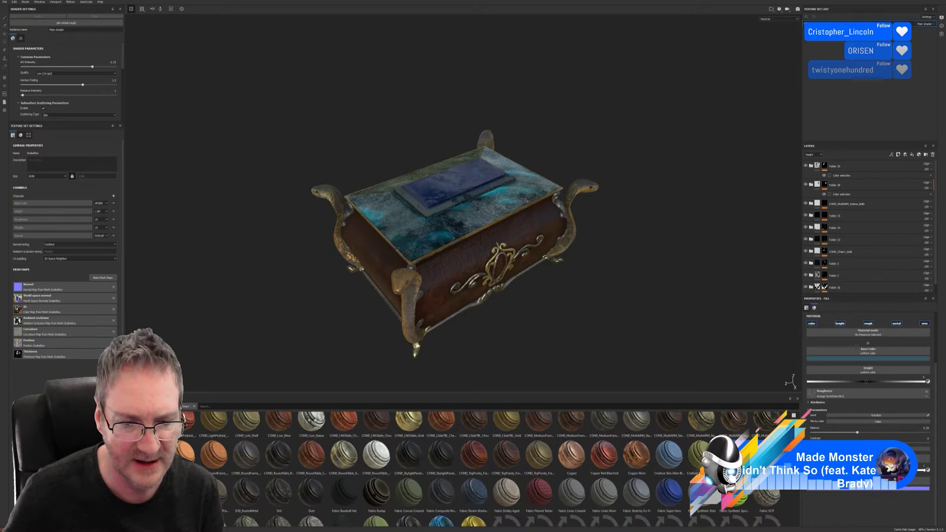
{"action": "scroll", "coordinate": [186, 419], "scroll_direction": "up", "scroll_amount": 1}
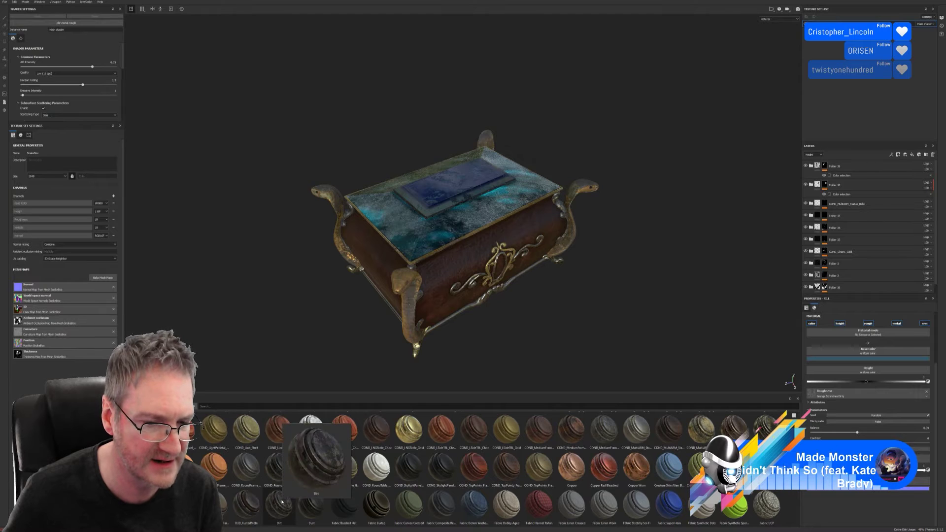
{"action": "mouse_move", "coordinate": [310, 500]}
{"action": "mouse_move", "coordinate": [277, 502]}
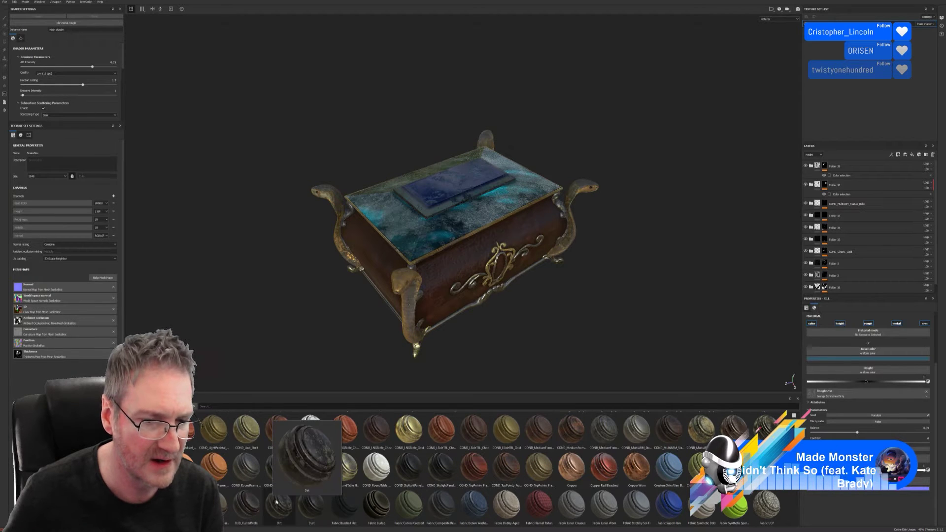
{"action": "left_click_drag", "start_coordinate": [277, 501], "coordinate": [444, 281]}
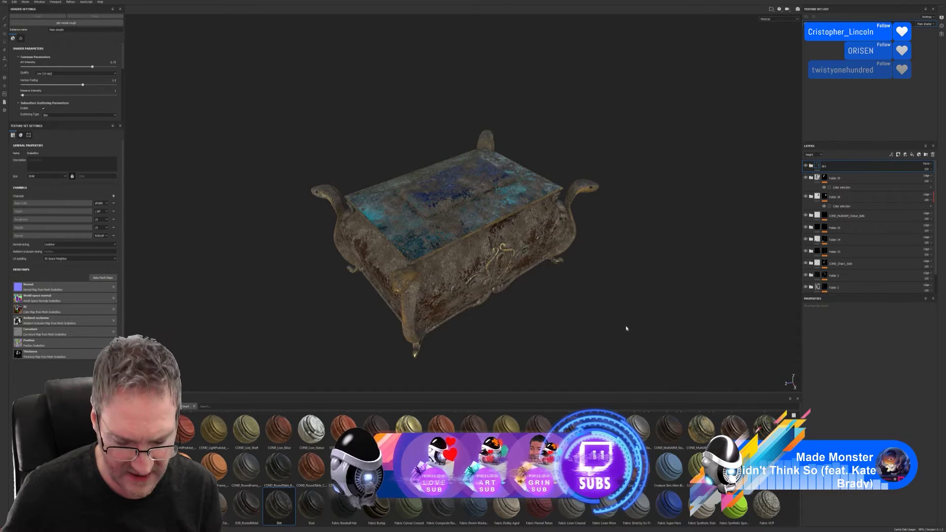
Try Multiply and other blending modes for the Dirt folder in the Height channel.
{"action": "left_click_drag", "start_coordinate": [625, 327], "coordinate": [587, 312], "text": "alt"}
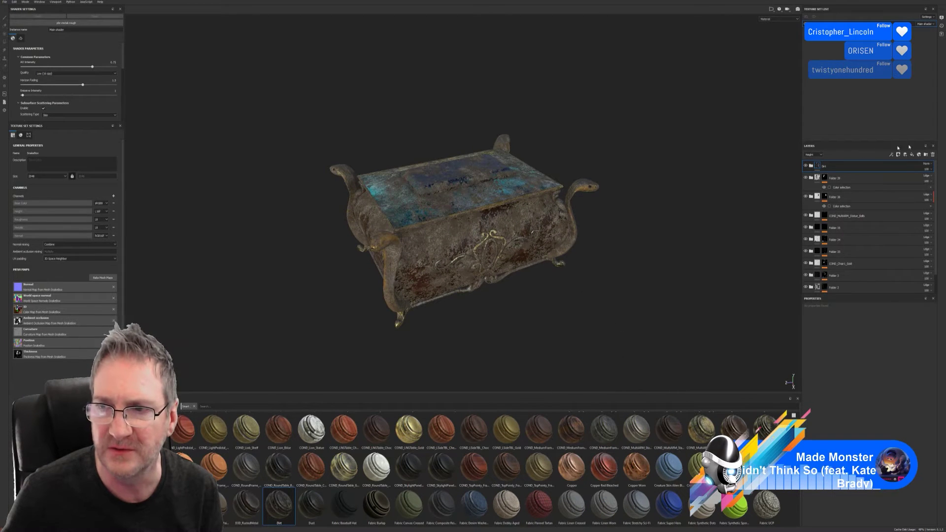
{"action": "left_click", "coordinate": [929, 164]}
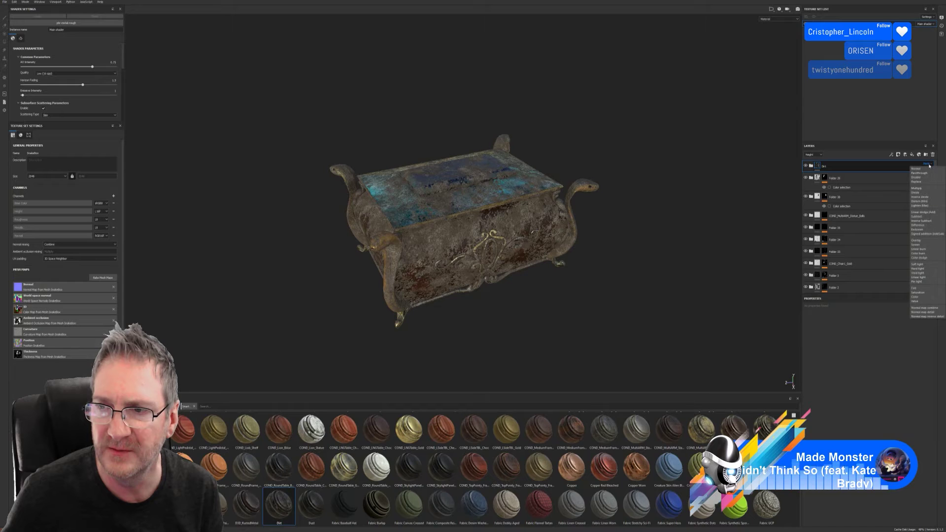
{"action": "left_click", "coordinate": [922, 187]}
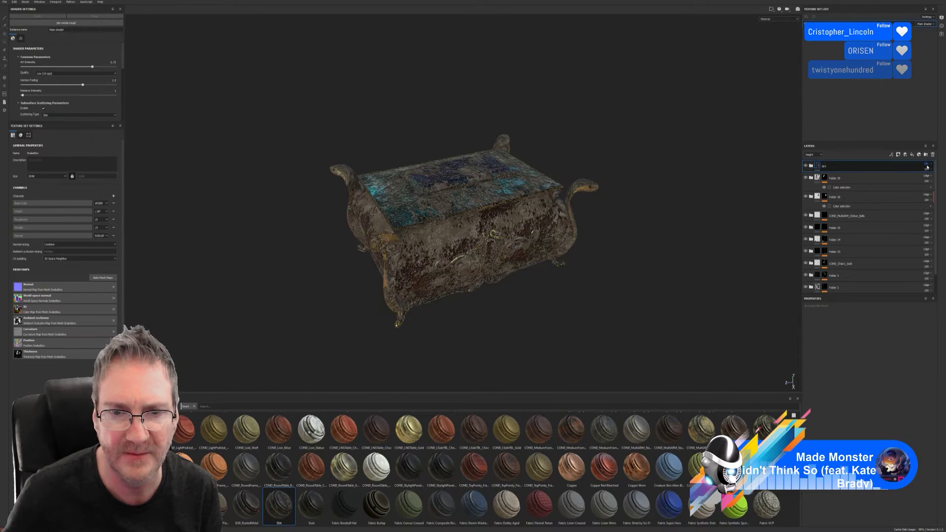
{"action": "scroll", "coordinate": [928, 167], "scroll_direction": "down", "scroll_amount": 1}
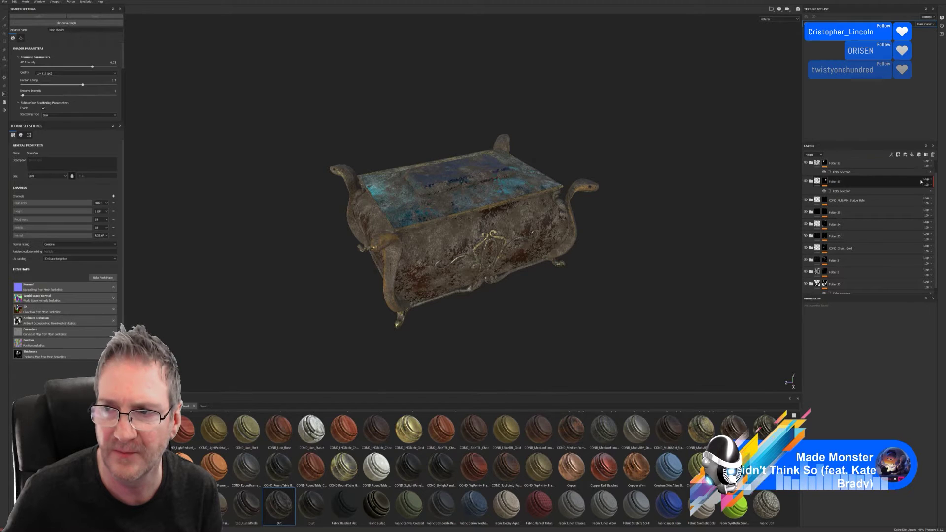
{"action": "scroll", "coordinate": [929, 169], "scroll_direction": "down", "scroll_amount": 1}
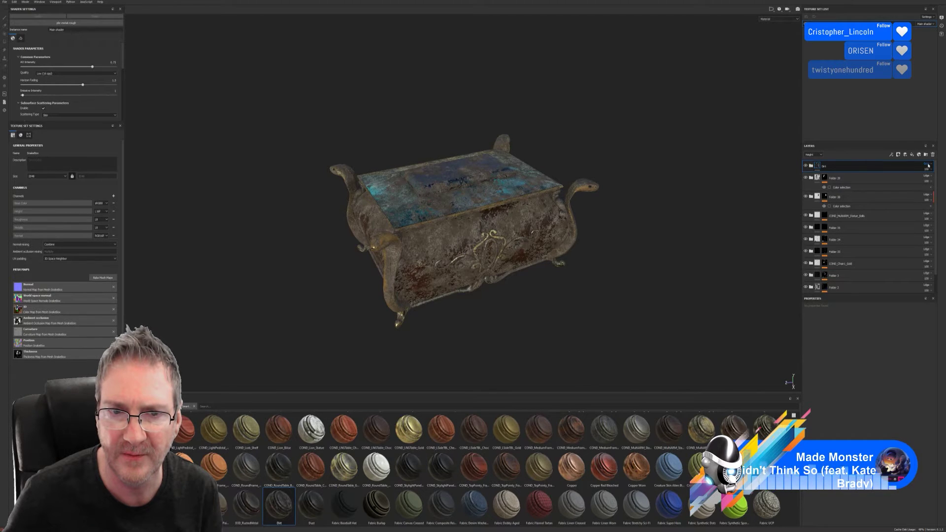
{"action": "scroll", "coordinate": [929, 166], "scroll_direction": "down", "scroll_amount": 1}
{"action": "scroll", "coordinate": [929, 166], "scroll_direction": "down", "scroll_amount": 1}
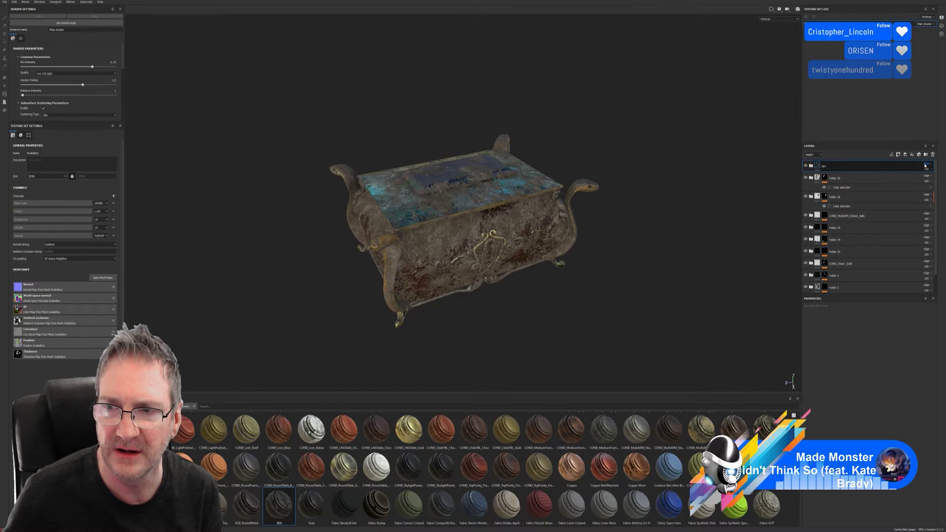
Expand the Dirt folder and inspect the Gradient filter on its base layer, including its visibility.
{"action": "left_click", "coordinate": [811, 166]}
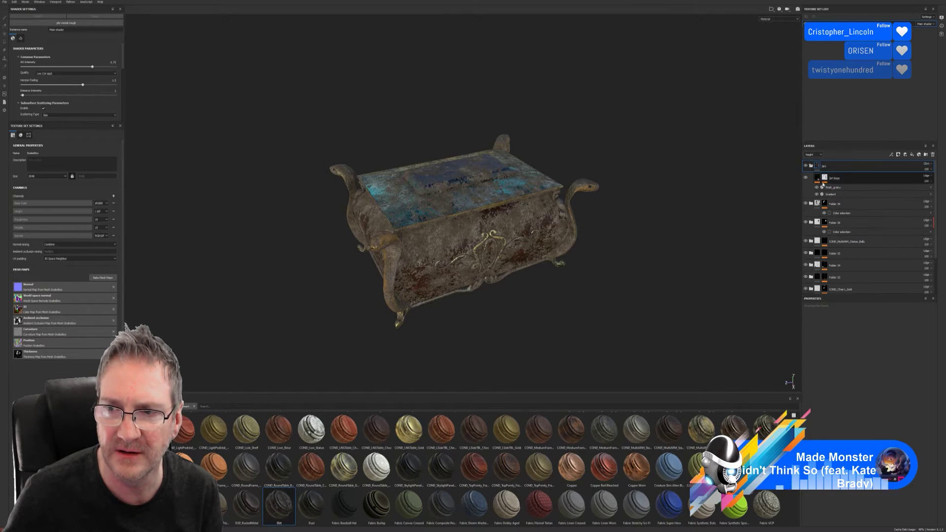
{"action": "left_click", "coordinate": [835, 194]}
{"action": "left_click", "coordinate": [831, 195]}
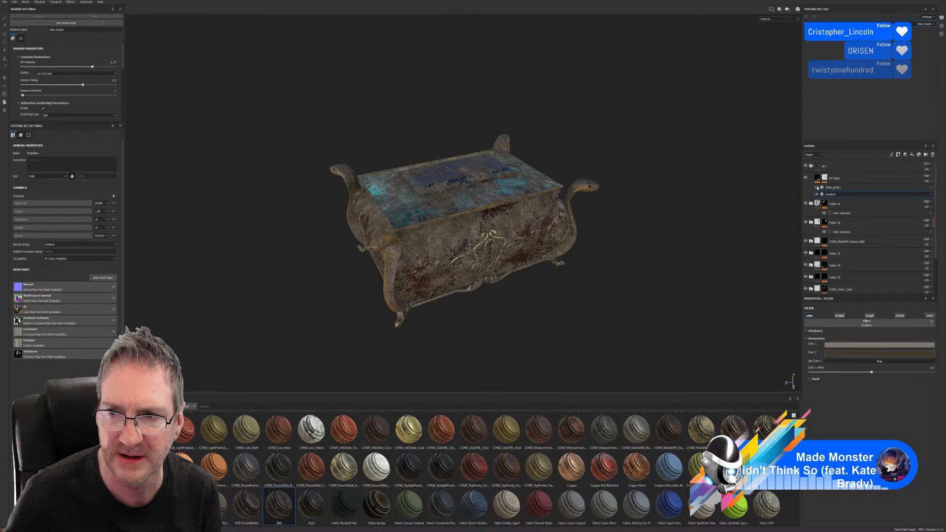
{"action": "left_click", "coordinate": [817, 195]}
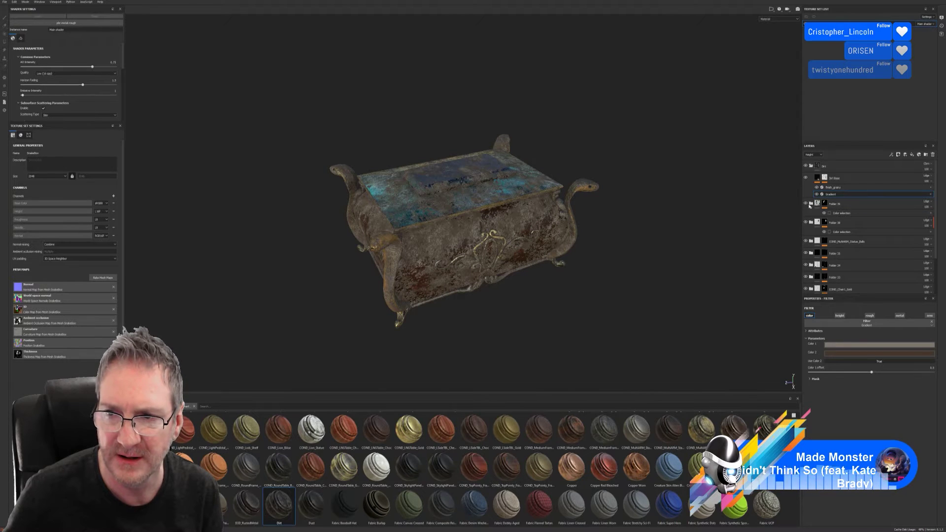
Toggle the visibility of the folders beneath the Dirt folder to check which lid areas each one covers.
{"action": "left_click", "coordinate": [806, 204]}
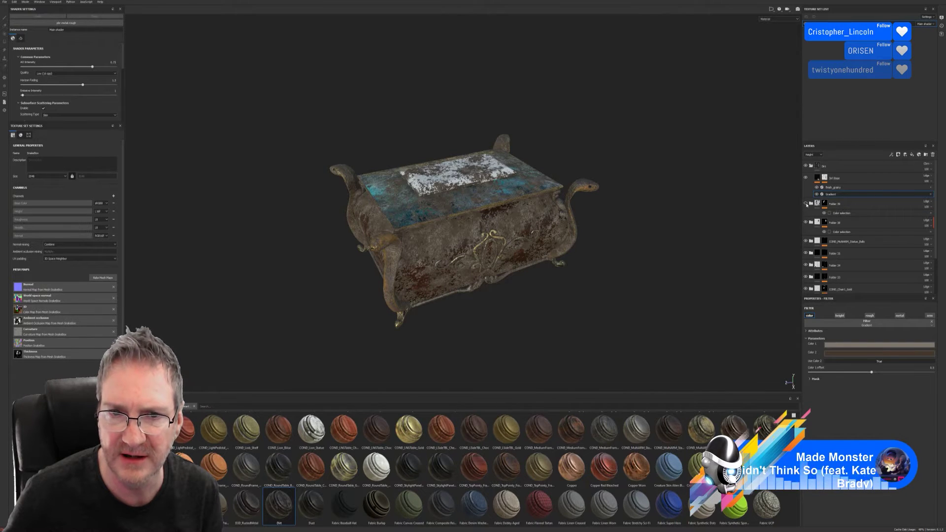
{"action": "left_click", "coordinate": [807, 204]}
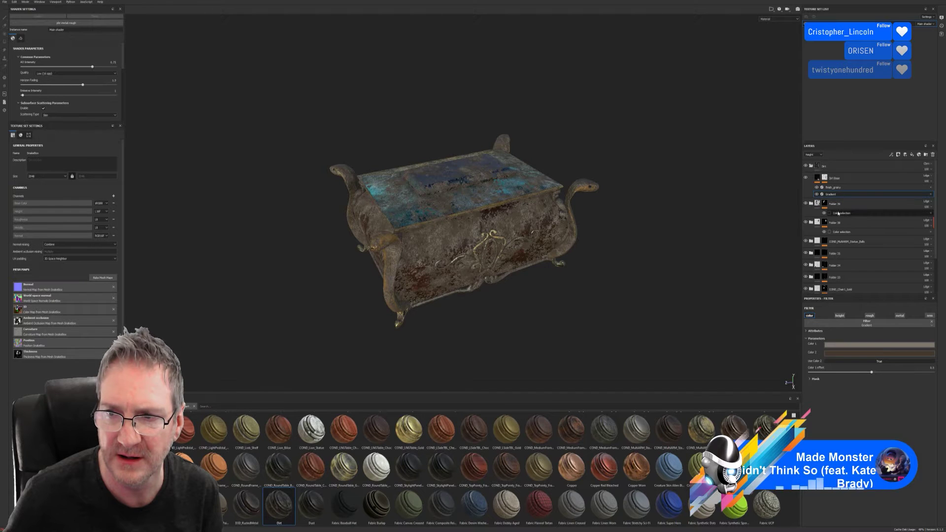
{"action": "left_click", "coordinate": [807, 204]}
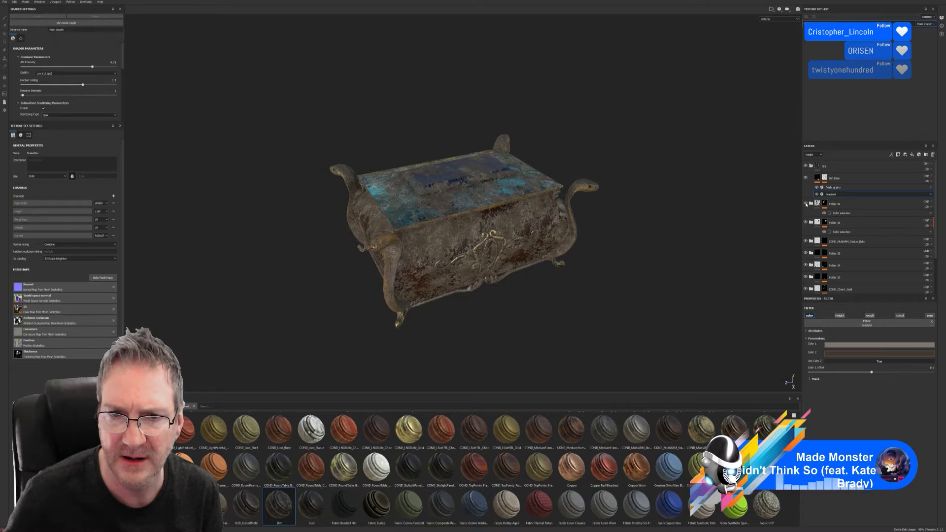
{"action": "left_click", "coordinate": [807, 223]}
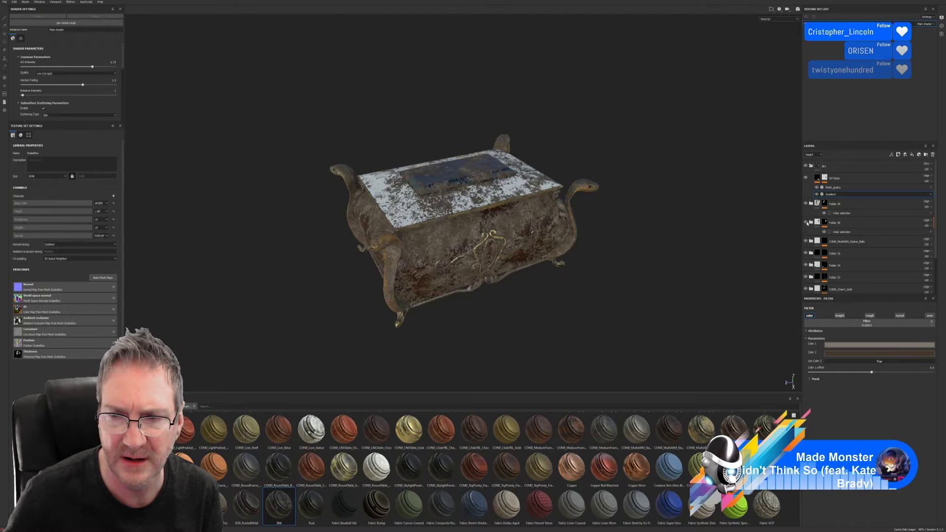
{"action": "left_click", "coordinate": [806, 241]}
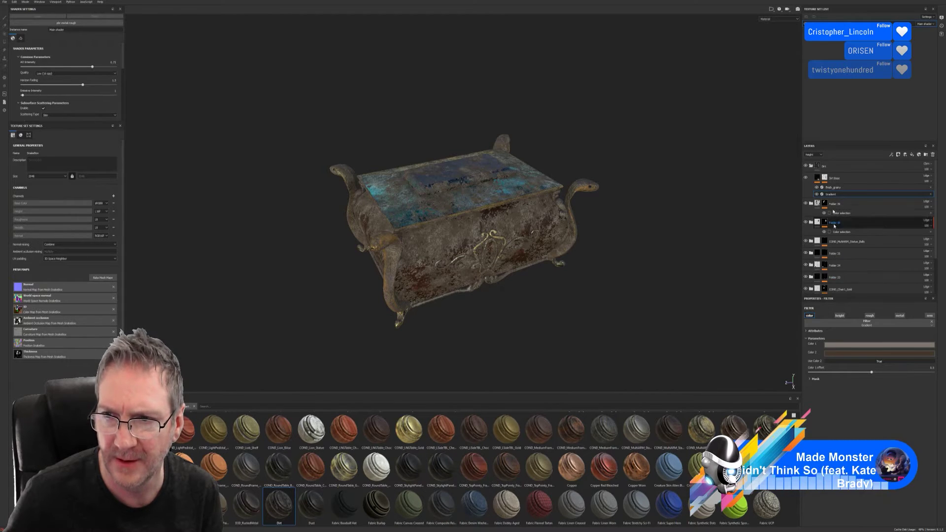
{"action": "key", "text": "ctrl+z"}
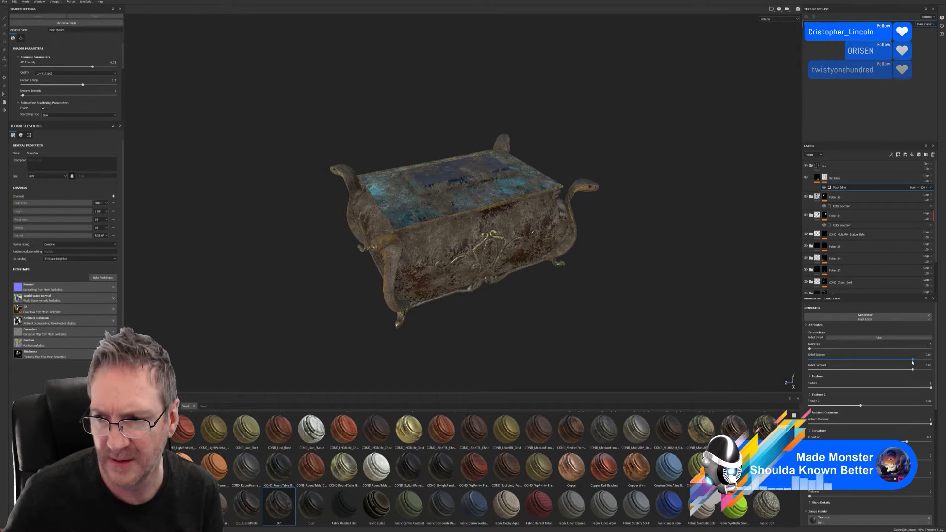
Lower the global balance and global contrast of the Mask Editor generator on the Dirt Base mask, trying some global blur.
{"action": "left_click_drag", "start_coordinate": [913, 362], "coordinate": [861, 361]}
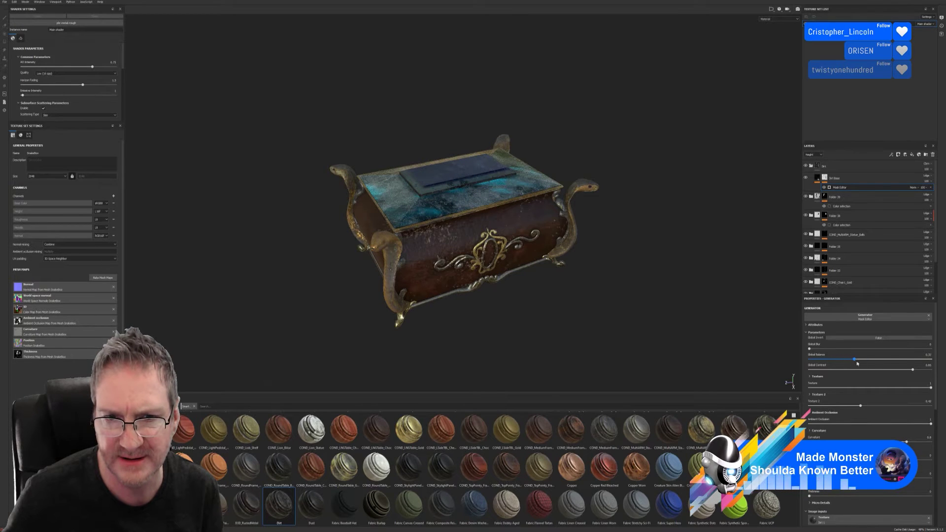
{"action": "mouse_move", "coordinate": [857, 363]}
{"action": "left_mouse_down"}
{"action": "mouse_move", "coordinate": [911, 370]}
{"action": "mouse_move", "coordinate": [815, 371]}
{"action": "mouse_move", "coordinate": [924, 374]}
{"action": "mouse_move", "coordinate": [819, 381]}
{"action": "mouse_move", "coordinate": [873, 382]}
{"action": "mouse_move", "coordinate": [863, 380]}
{"action": "left_mouse_up"}
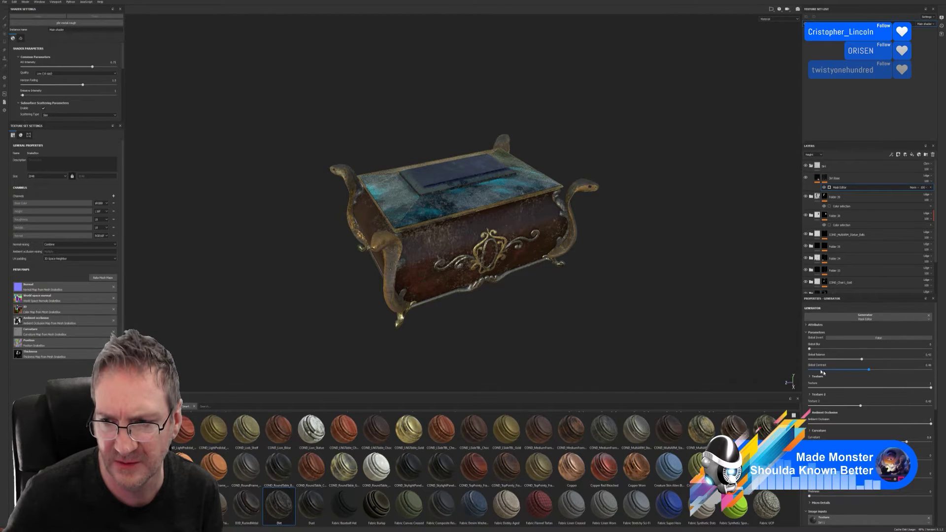
{"action": "mouse_move", "coordinate": [810, 350]}
{"action": "left_mouse_down"}
{"action": "mouse_move", "coordinate": [820, 353]}
{"action": "mouse_move", "coordinate": [812, 355]}
{"action": "left_mouse_up"}
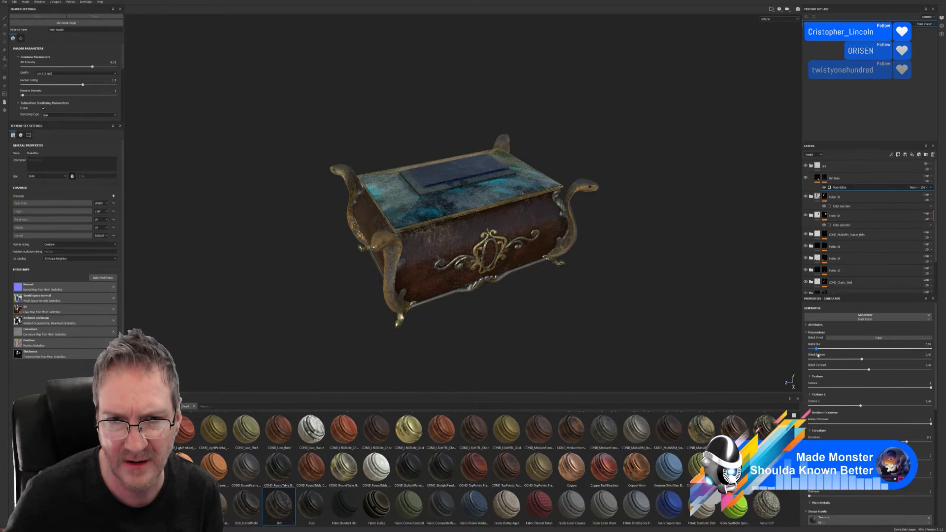
{"action": "left_click_drag", "start_coordinate": [818, 356], "coordinate": [815, 355]}
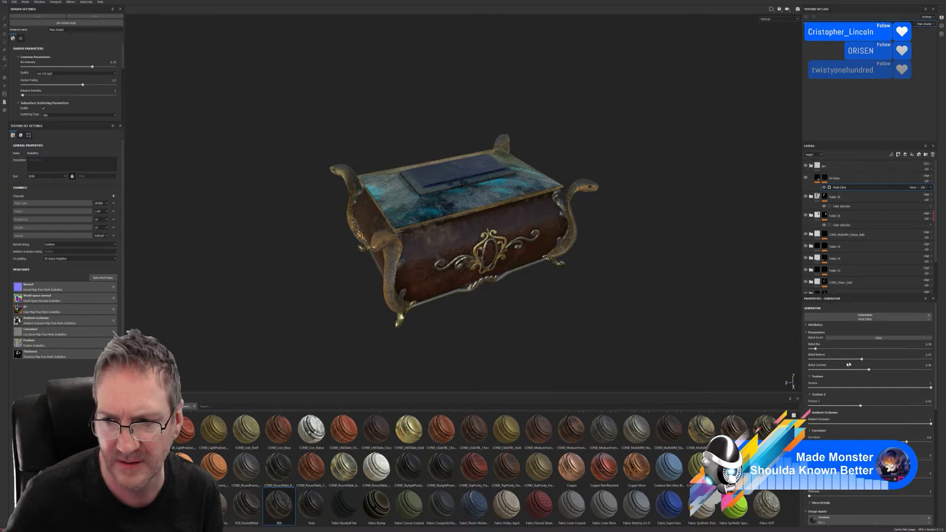
{"action": "left_click_drag", "start_coordinate": [868, 371], "coordinate": [806, 352]}
Raise Texture 2 slightly and lower Curvature to 0.7 in the Dirt Base mask's Mask Editor generator.
{"action": "left_click_drag", "start_coordinate": [444, 264], "coordinate": [547, 262], "text": "alt"}
{"action": "right_click_drag", "start_coordinate": [548, 261], "coordinate": [566, 261], "text": "alt"}
{"action": "left_click_drag", "start_coordinate": [584, 261], "coordinate": [555, 263], "text": "alt"}
{"action": "right_click_drag", "start_coordinate": [555, 263], "coordinate": [604, 204], "text": "alt"}
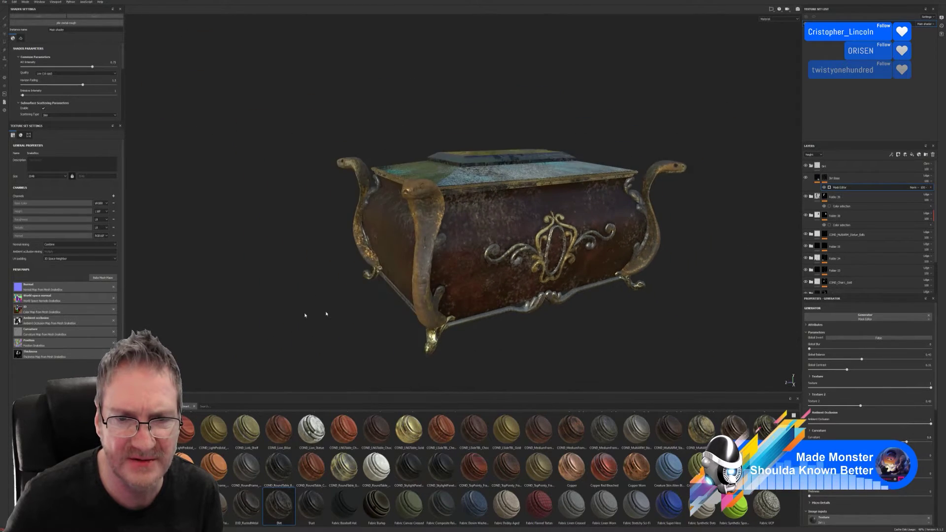
{"action": "mouse_move", "coordinate": [604, 203]}
{"action": "left_mouse_down", "text": "alt"}
{"action": "mouse_move", "coordinate": [611, 195]}
{"action": "mouse_move", "coordinate": [583, 271]}
{"action": "mouse_move", "coordinate": [621, 235]}
{"action": "mouse_move", "coordinate": [620, 321]}
{"action": "mouse_move", "coordinate": [375, 237]}
{"action": "mouse_move", "coordinate": [606, 219]}
{"action": "left_mouse_up", "text": "alt"}
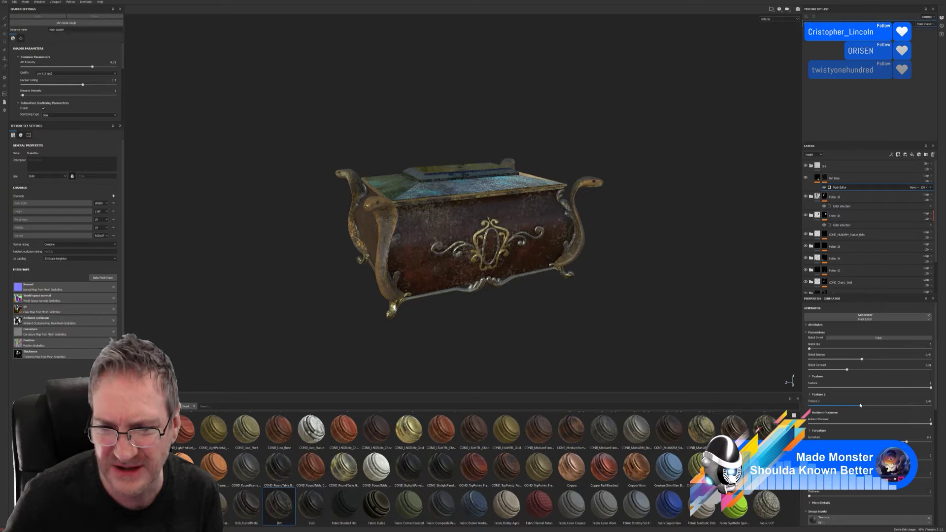
{"action": "mouse_move", "coordinate": [861, 407]}
{"action": "left_mouse_down"}
{"action": "mouse_move", "coordinate": [932, 407]}
{"action": "mouse_move", "coordinate": [833, 407]}
{"action": "mouse_move", "coordinate": [880, 421]}
{"action": "mouse_move", "coordinate": [868, 422]}
{"action": "left_mouse_up"}
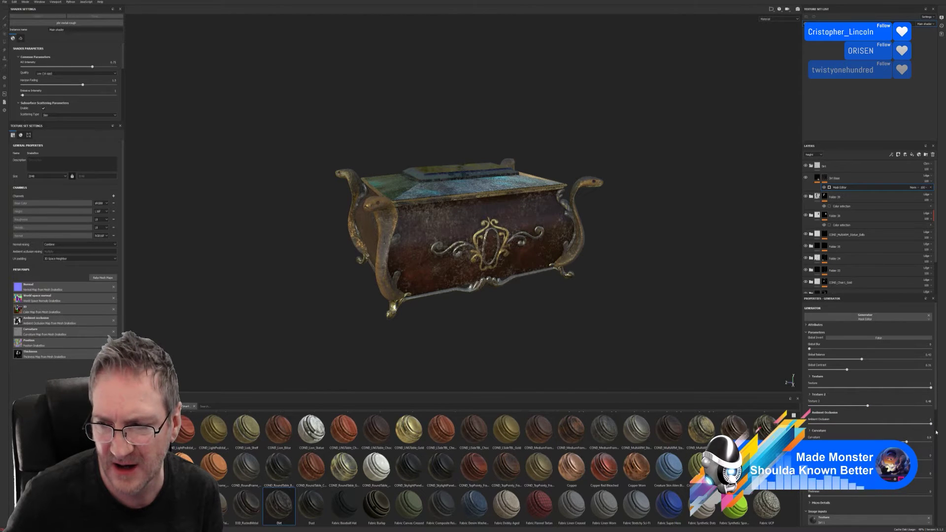
{"action": "left_click_drag", "start_coordinate": [907, 442], "coordinate": [871, 443]}
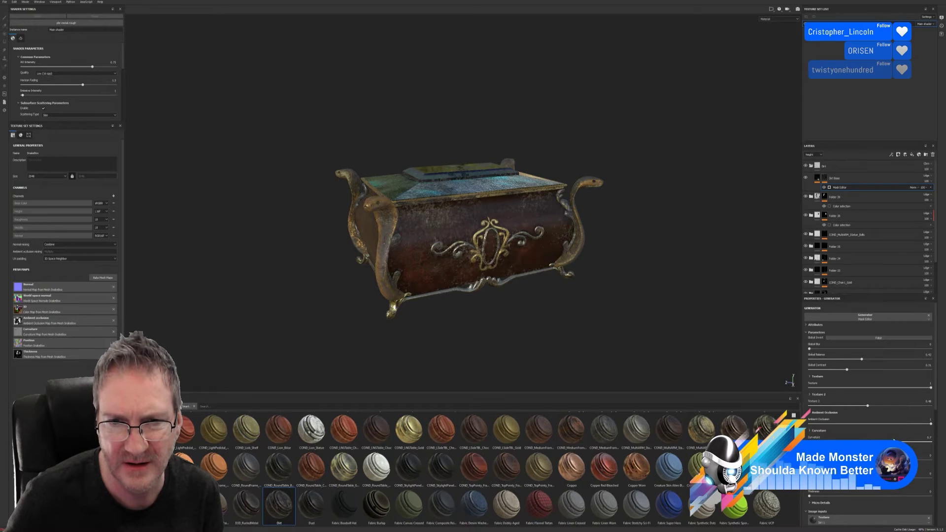
{"action": "left_click_drag", "start_coordinate": [493, 286], "coordinate": [591, 281], "text": "alt"}
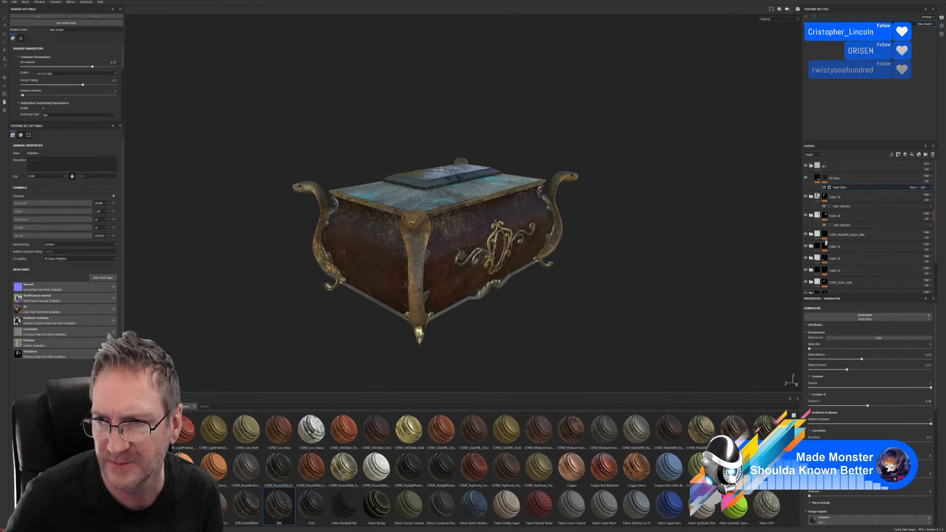
Try other blending modes for the Dirt Base layer in the Height channel and compare the box with the layer hidden.
{"action": "left_click", "coordinate": [825, 179]}
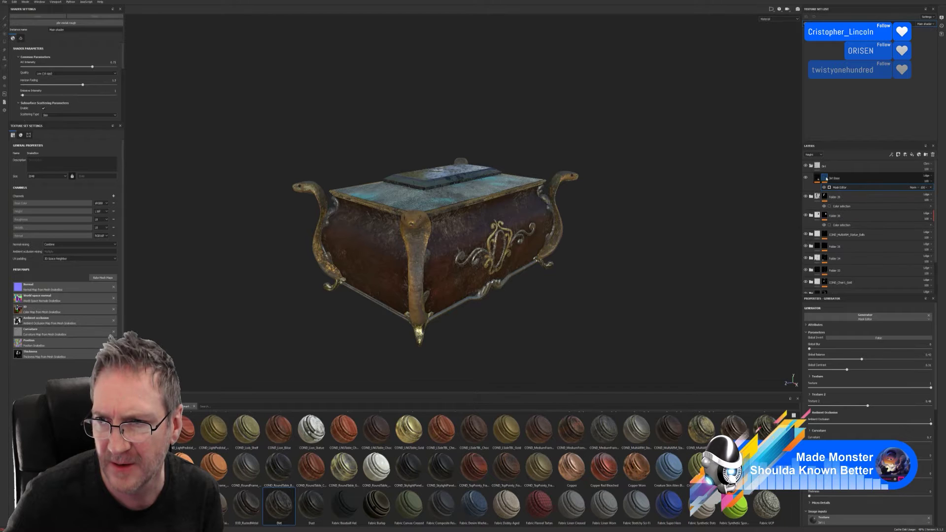
{"action": "left_click", "coordinate": [818, 179]}
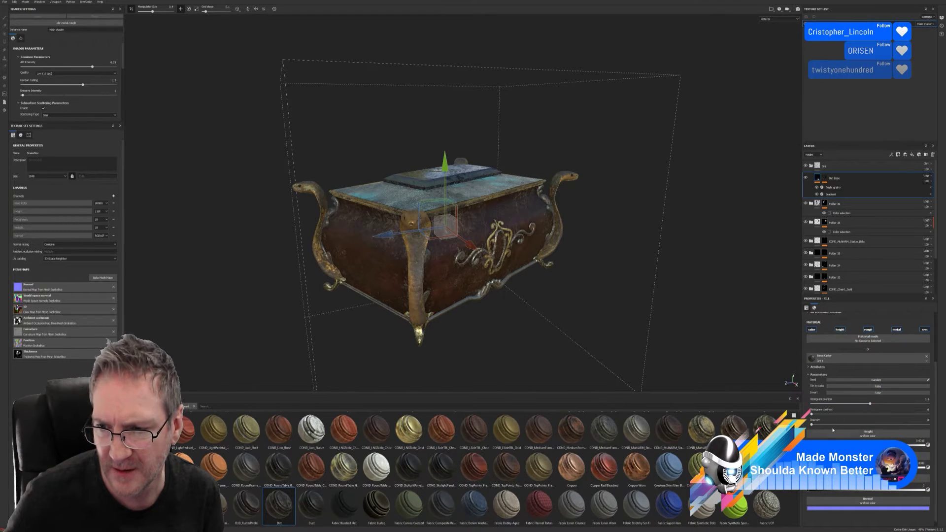
{"action": "left_click", "coordinate": [931, 183]}
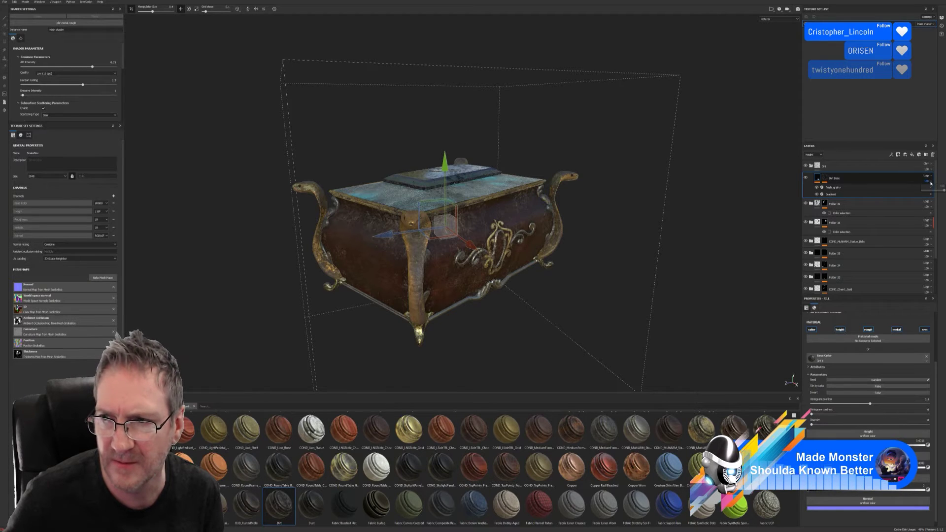
{"action": "left_click", "coordinate": [927, 177]}
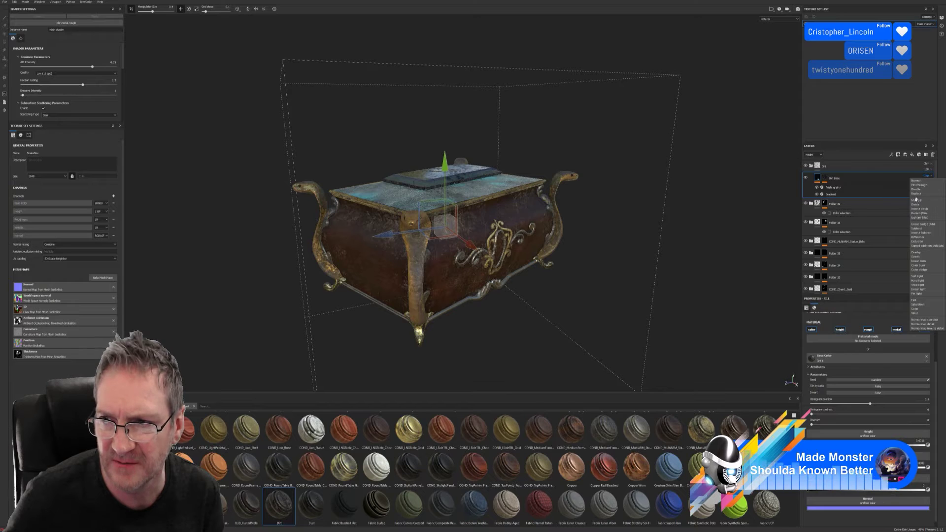
{"action": "left_click", "coordinate": [917, 213]}
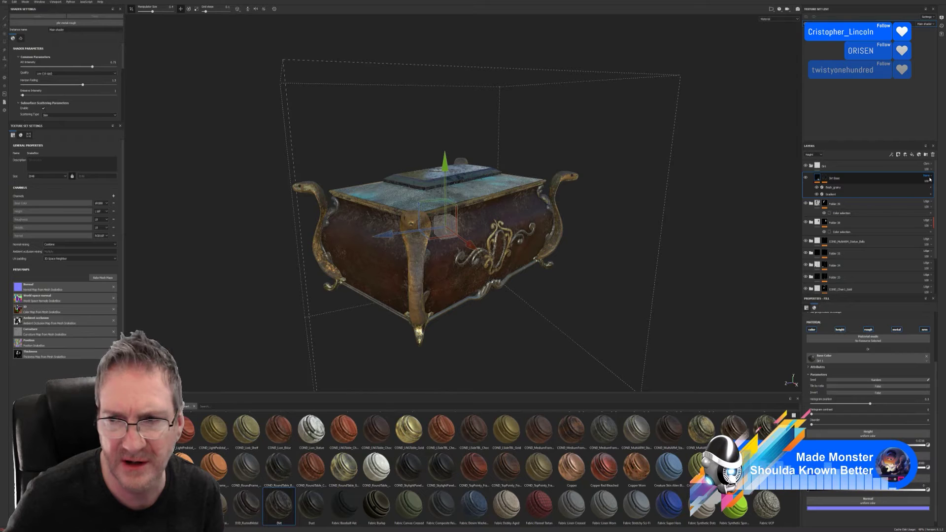
{"action": "left_click", "coordinate": [807, 178]}
{"action": "left_click", "coordinate": [807, 179]}
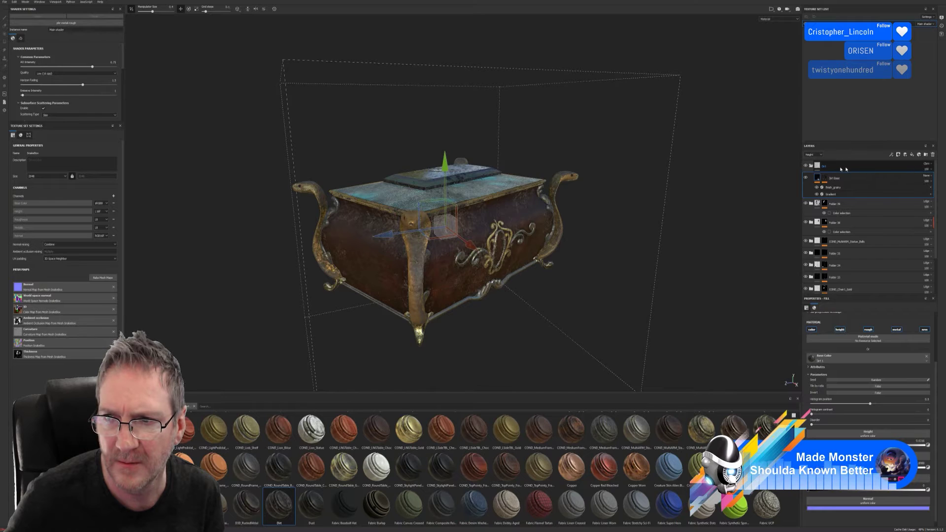
Change the Dirt folder's blending mode in the Height channel and toggle Dirt Base to compare the effect.
{"action": "left_click", "coordinate": [930, 167]}
{"action": "left_click", "coordinate": [927, 177]}
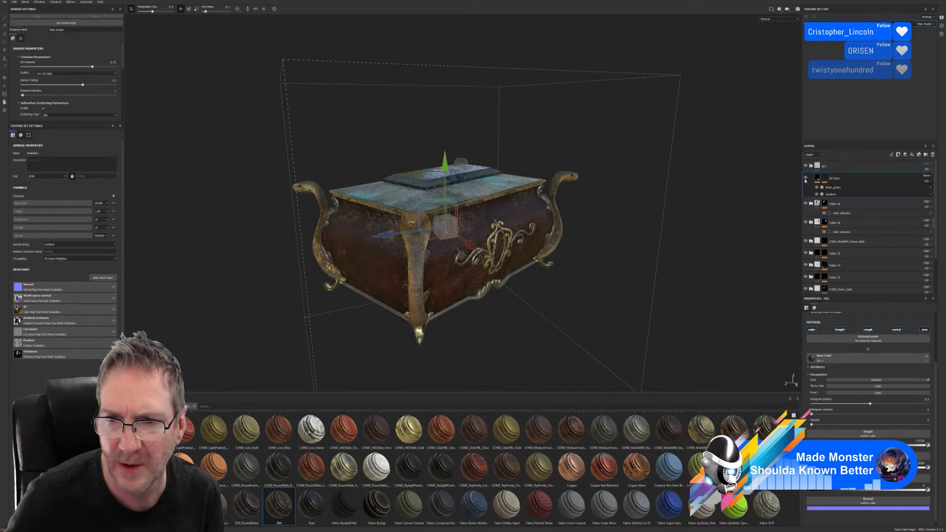
{"action": "left_click", "coordinate": [806, 178]}
{"action": "left_click", "coordinate": [806, 178]}
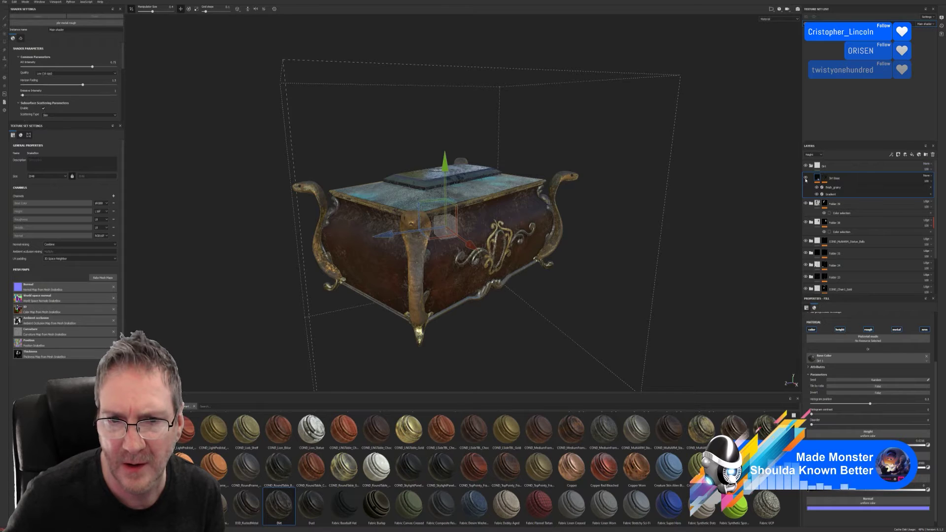
Try the Multiply blending mode on the Dirt Base layer in the Height channel and compare it with the layer hidden.
{"action": "left_click", "coordinate": [928, 176]}
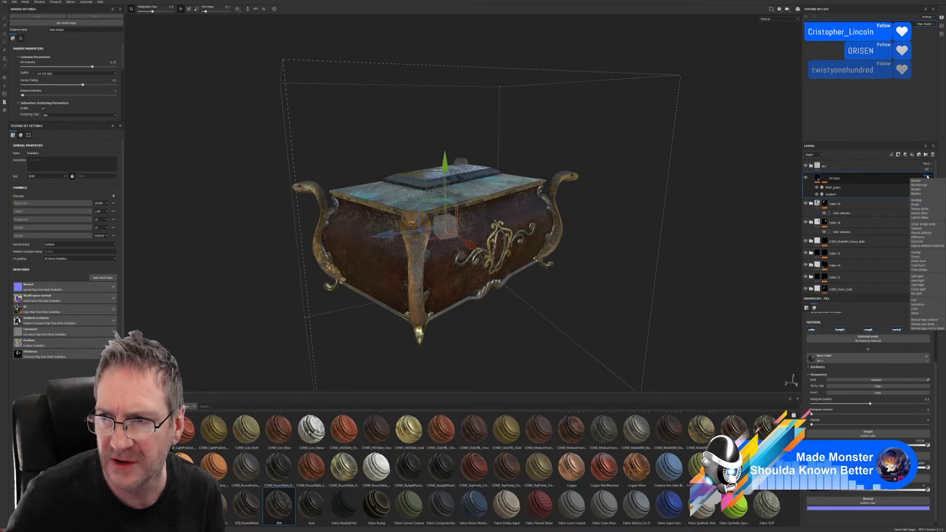
{"action": "left_click", "coordinate": [917, 201]}
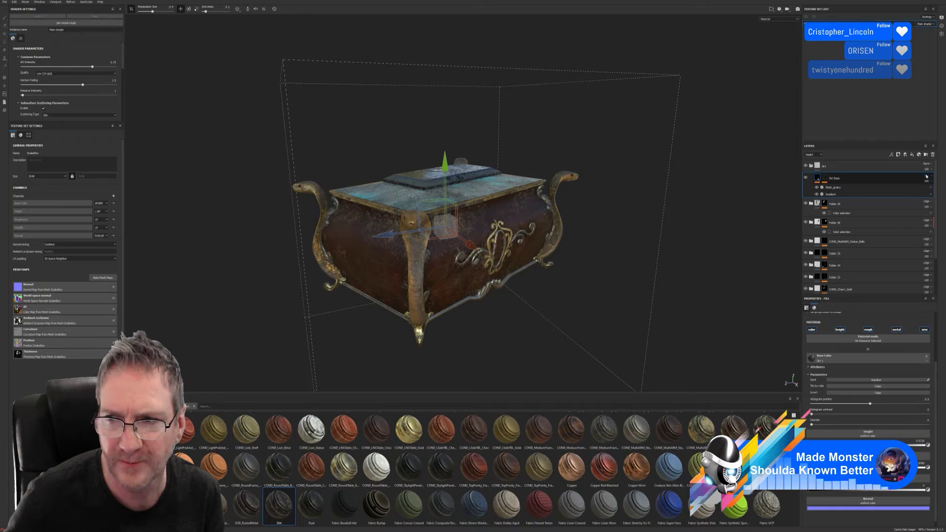
{"action": "scroll", "coordinate": [928, 178], "scroll_direction": "down", "scroll_amount": 1}
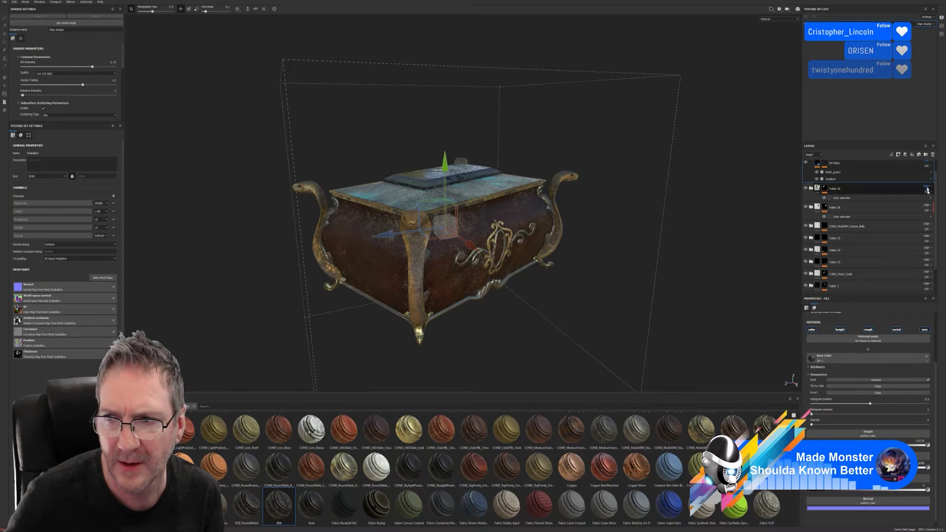
{"action": "scroll", "coordinate": [928, 182], "scroll_direction": "up", "scroll_amount": 1}
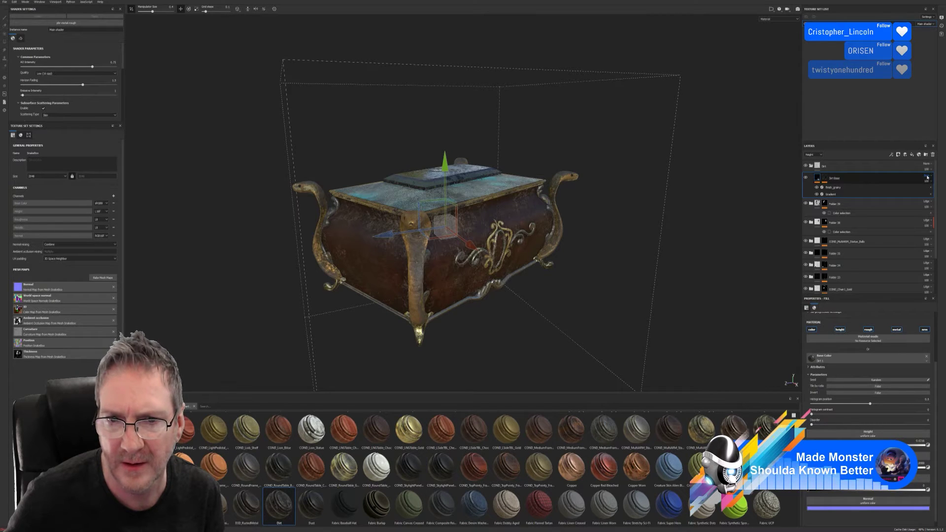
{"action": "left_click", "coordinate": [806, 178]}
{"action": "left_click", "coordinate": [807, 178]}
{"action": "left_click", "coordinate": [825, 180]}
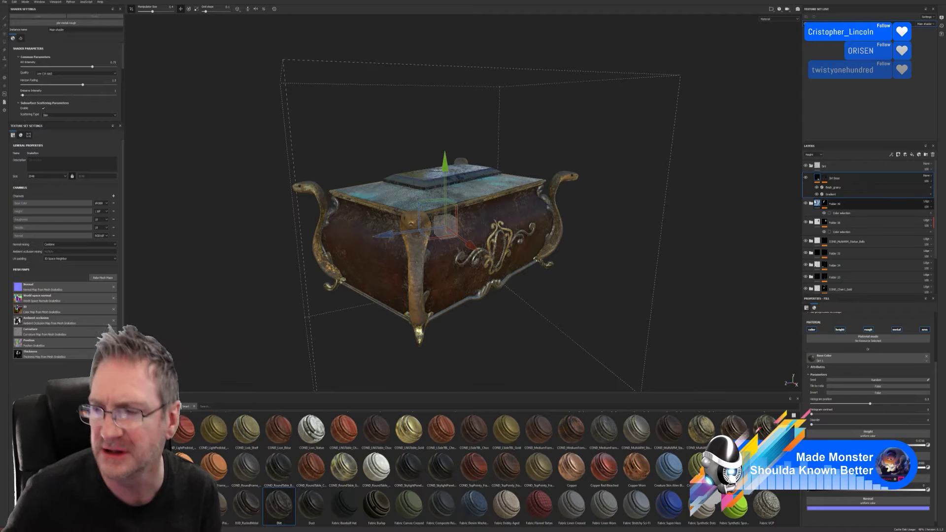
Try a lower opacity for the Dirt Base layer in the Height channel while viewing the box's front.
{"action": "mouse_move", "coordinate": [824, 204]}
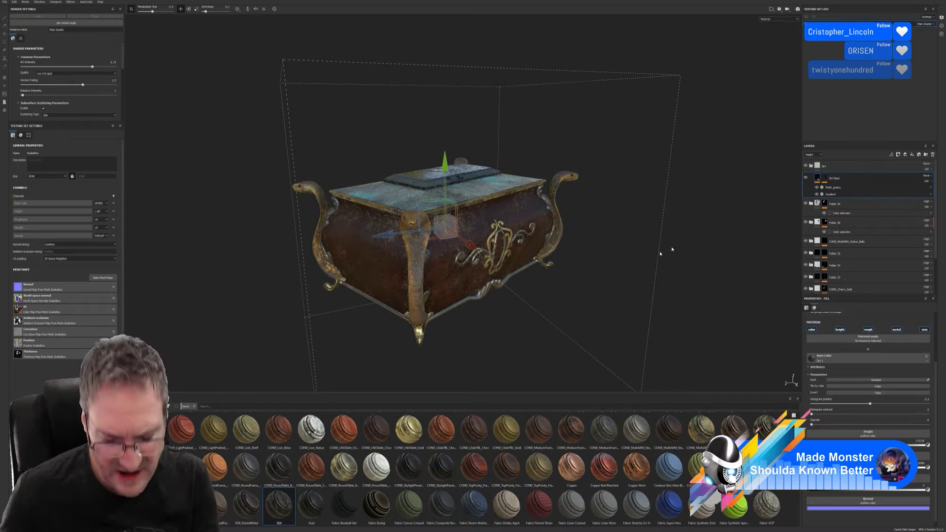
{"action": "left_click_drag", "start_coordinate": [494, 315], "coordinate": [168, 281], "text": "alt"}
{"action": "left_click_drag", "start_coordinate": [542, 276], "coordinate": [476, 285], "text": "alt"}
{"action": "double_click", "coordinate": [838, 179]}
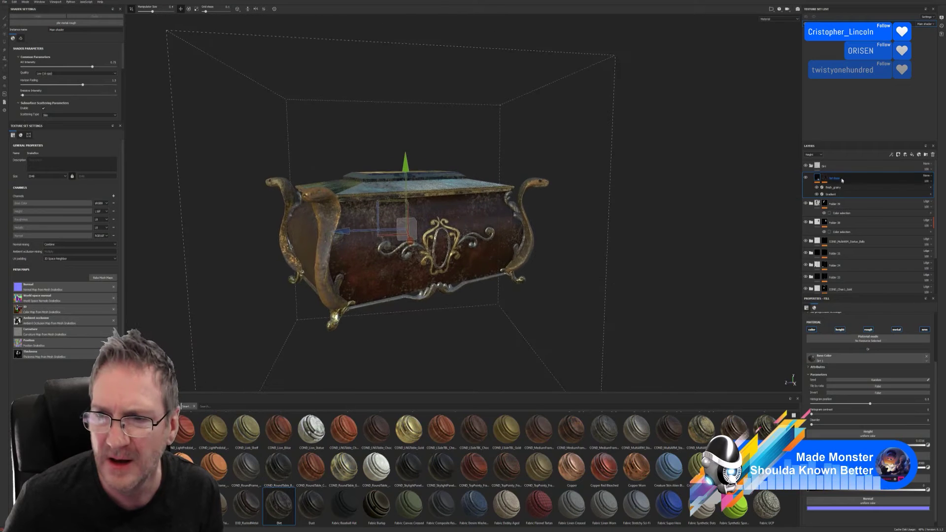
{"action": "left_click", "coordinate": [927, 181]}
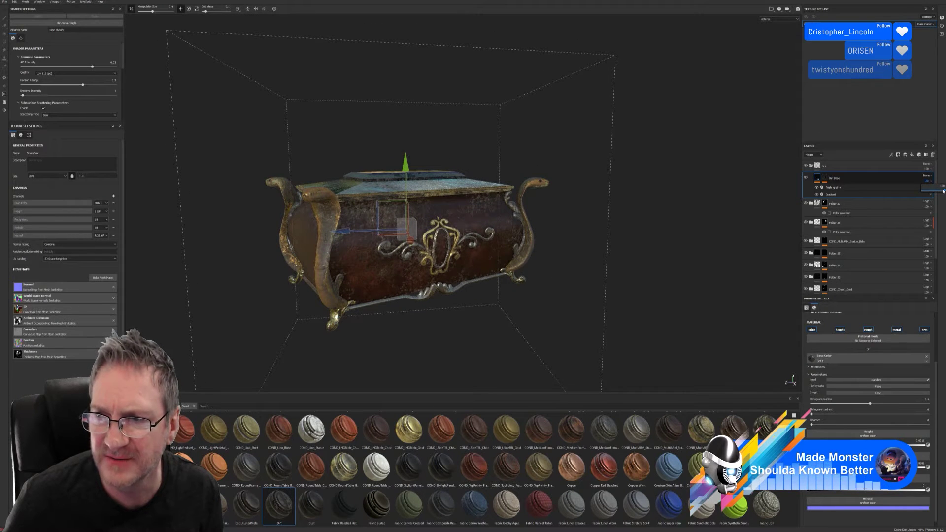
{"action": "left_click_drag", "start_coordinate": [938, 193], "coordinate": [921, 197]}
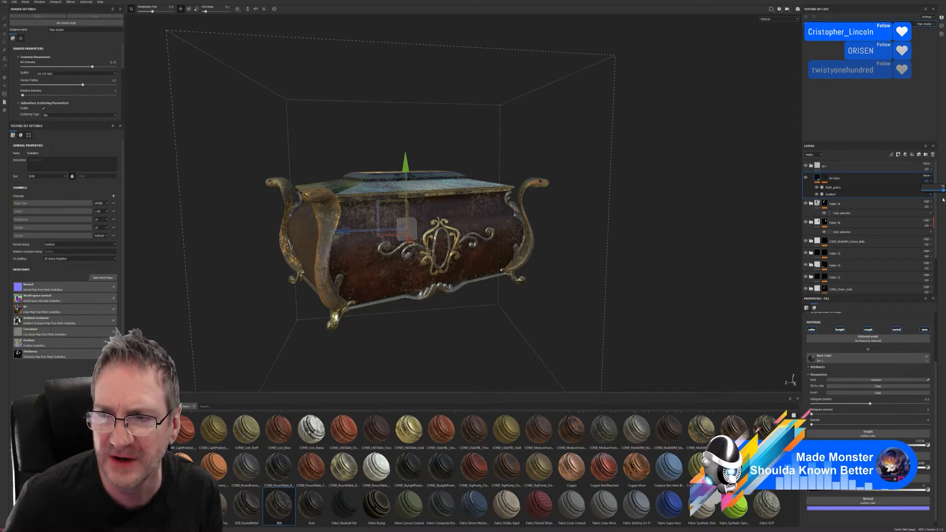
Try a lower opacity for the whole Dirt folder and toggle the folder's visibility to compare the result.
{"action": "left_click", "coordinate": [926, 169]}
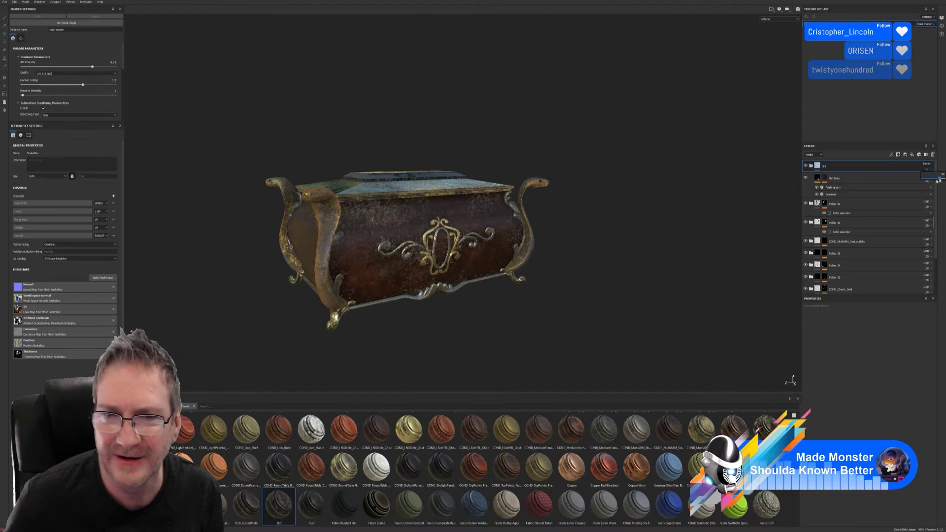
{"action": "left_click_drag", "start_coordinate": [939, 180], "coordinate": [923, 184]}
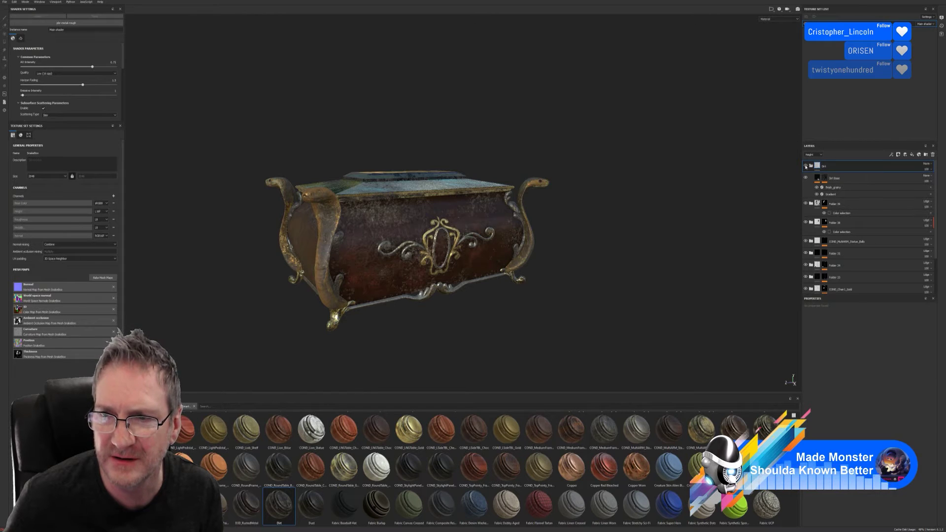
{"action": "left_click", "coordinate": [806, 166]}
{"action": "left_click", "coordinate": [806, 167]}
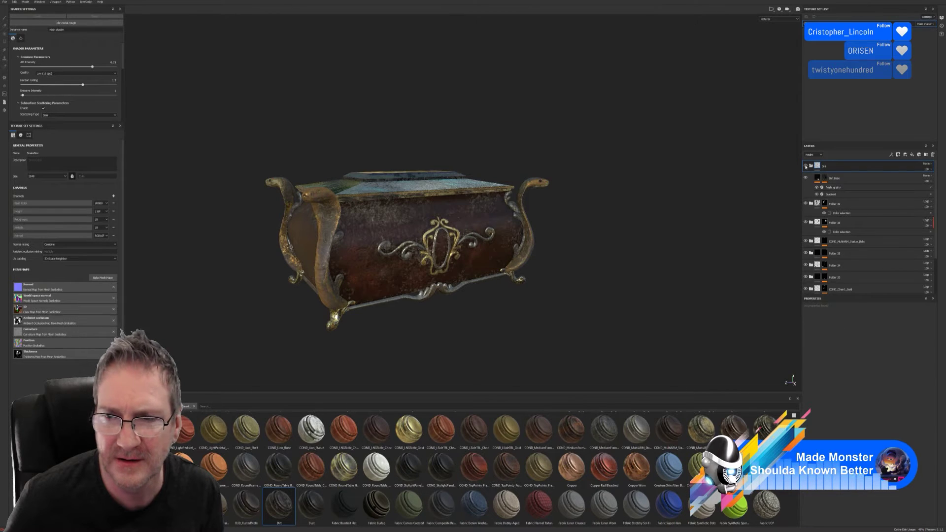
Toggle the lid inlay's folder to check which part it covers and select the Dirt Base layer.
{"action": "left_click", "coordinate": [806, 203]}
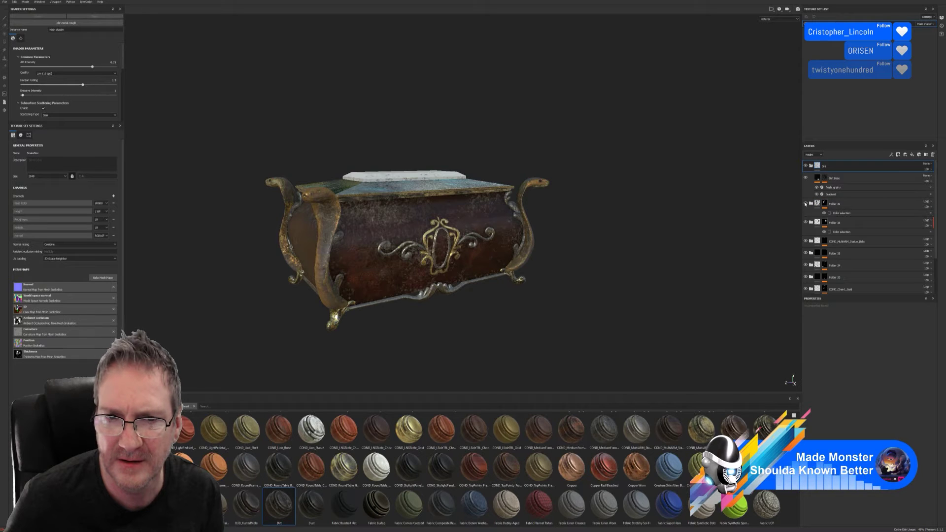
{"action": "left_click", "coordinate": [820, 179]}
{"action": "left_click", "coordinate": [816, 179]}
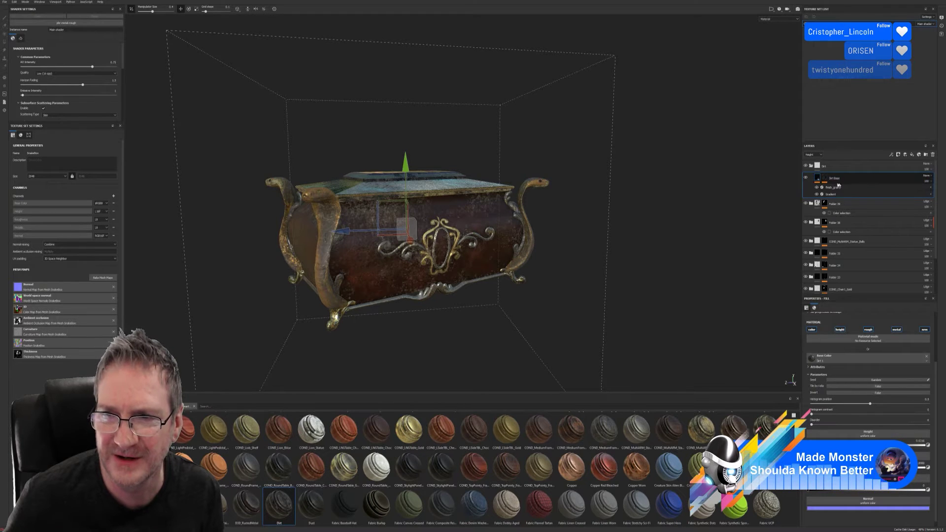
Try the Dirt Base mask without its Mask Editor effect and restore the effect.
{"action": "left_click", "coordinate": [826, 178]}
{"action": "key", "text": "1"}
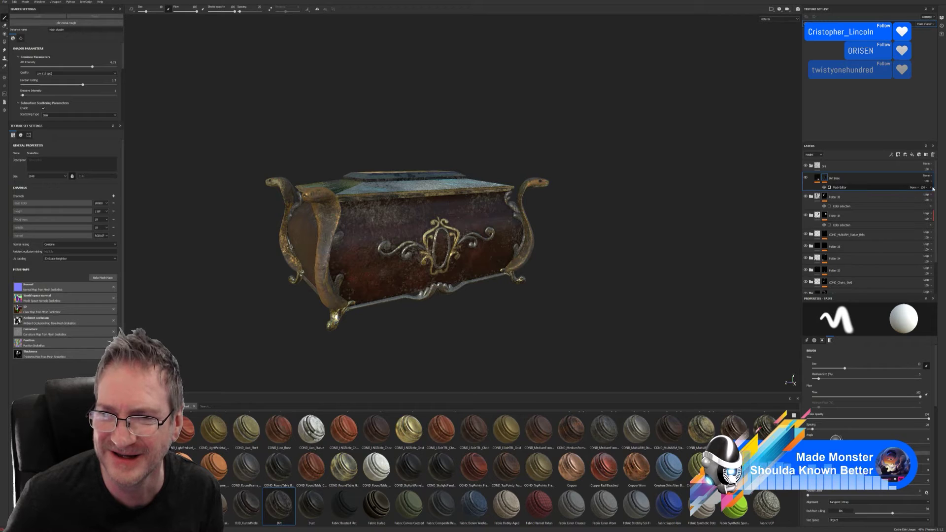
{"action": "key", "text": "ctrl+z"}
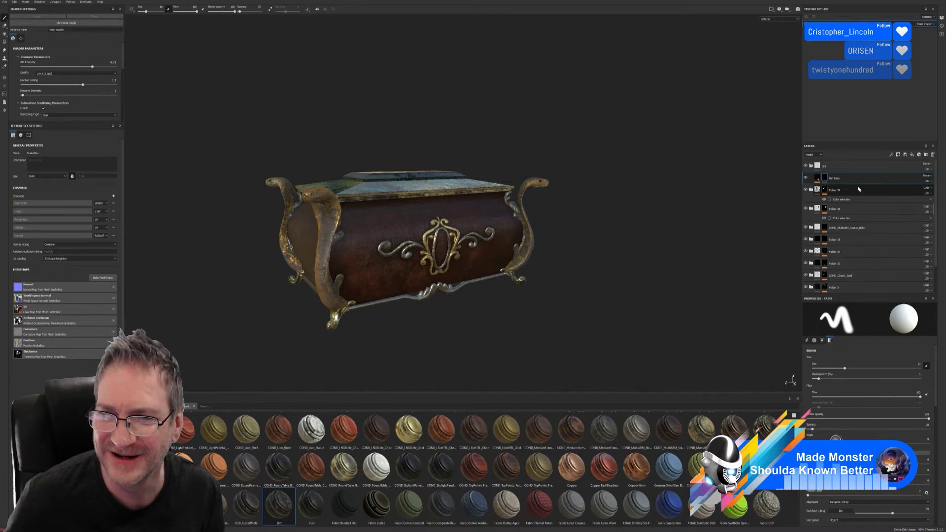
{"action": "mouse_move", "coordinate": [818, 179]}
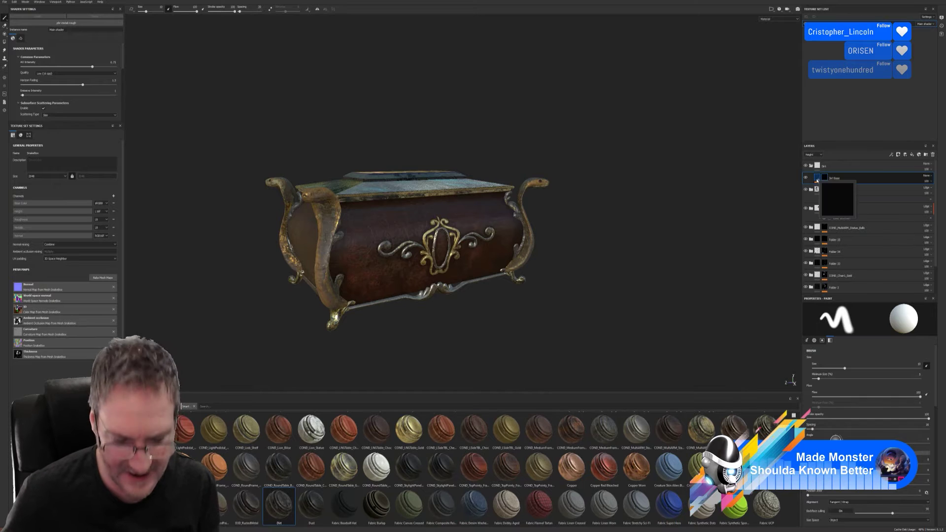
{"action": "key", "text": "ctrl+y"}
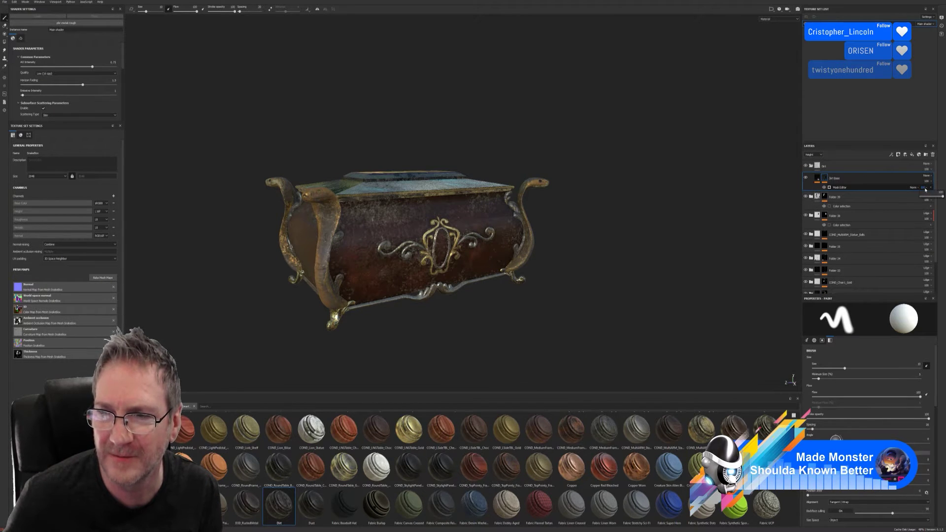
Lower the opacity of the Mask Editor effect on the Dirt Base mask and inspect the box up close.
{"action": "left_click_drag", "start_coordinate": [939, 197], "coordinate": [926, 209]}
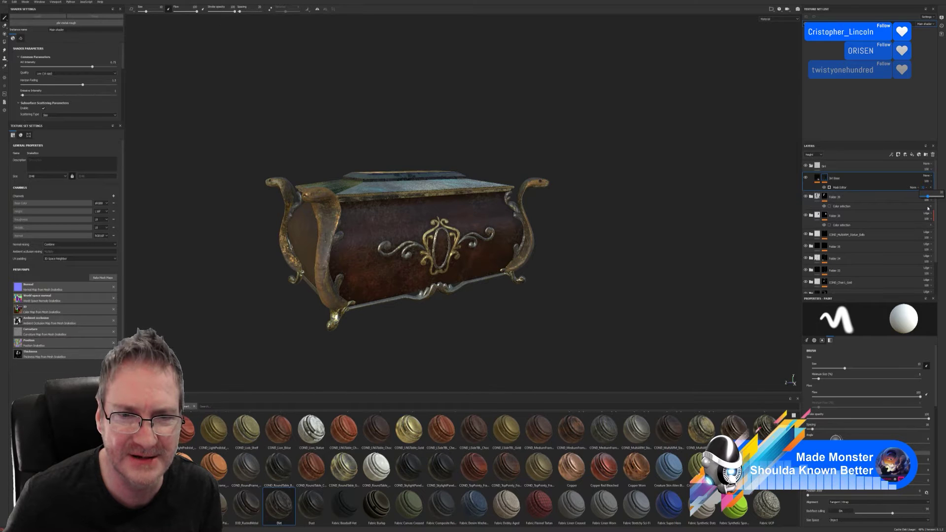
{"action": "scroll", "coordinate": [384, 225], "scroll_direction": "up", "scroll_amount": 5}
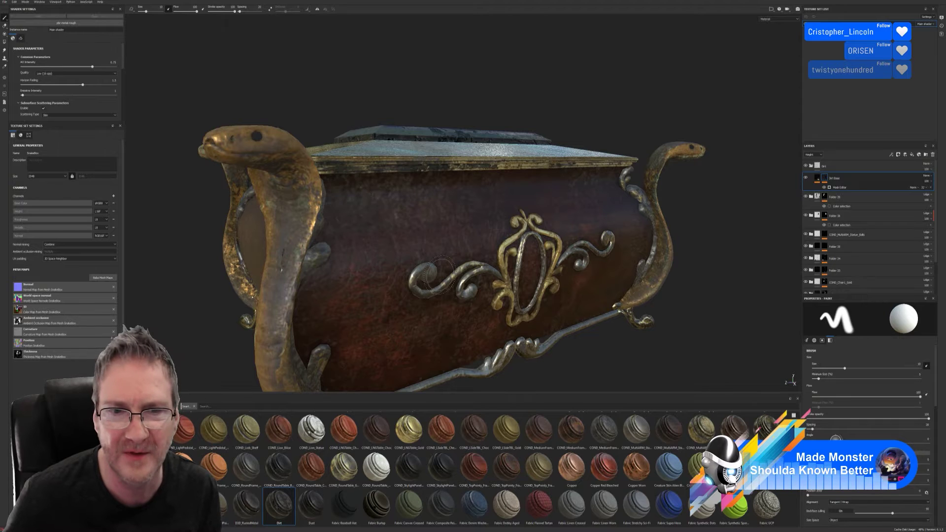
{"action": "left_click_drag", "start_coordinate": [438, 275], "coordinate": [553, 239], "text": "alt"}
{"action": "scroll", "coordinate": [459, 263], "scroll_direction": "down", "scroll_amount": 5}
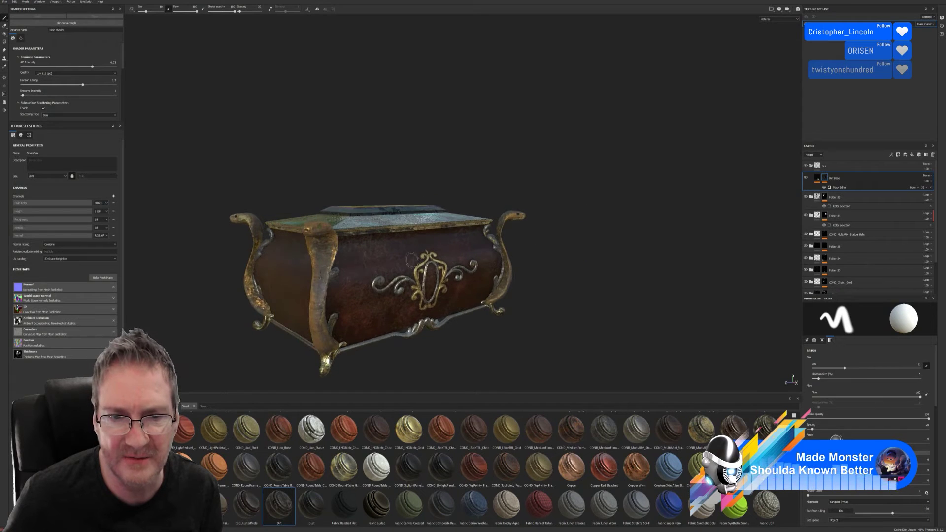
{"action": "left_click_drag", "start_coordinate": [411, 259], "coordinate": [575, 220], "text": "alt"}
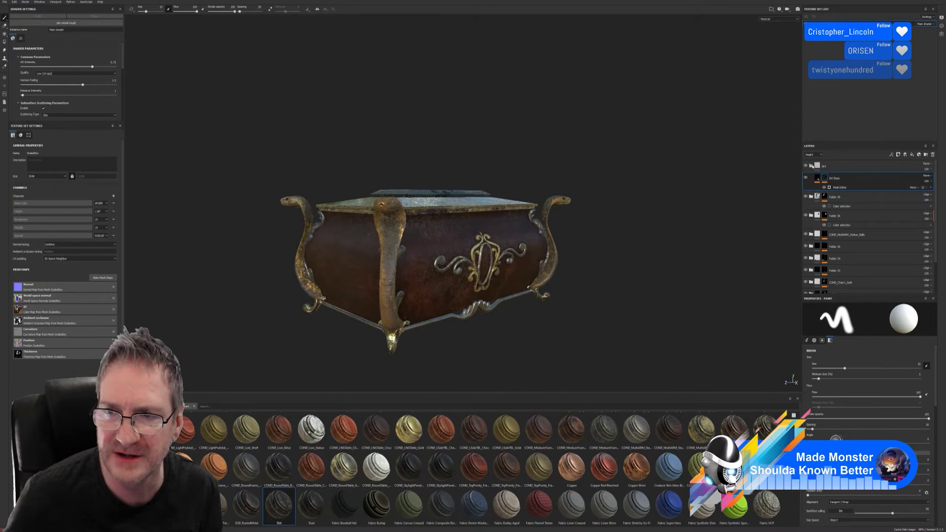
Collapse the Dirt folder and add an aged gold smart material from the shelf above it, over the whole box.
{"action": "left_click", "coordinate": [811, 166]}
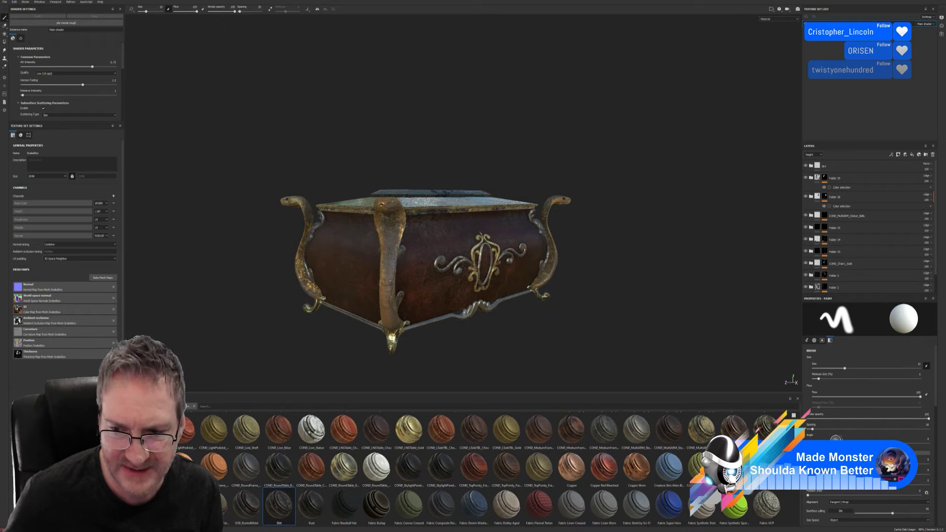
{"action": "scroll", "coordinate": [493, 468], "scroll_direction": "up", "scroll_amount": 5}
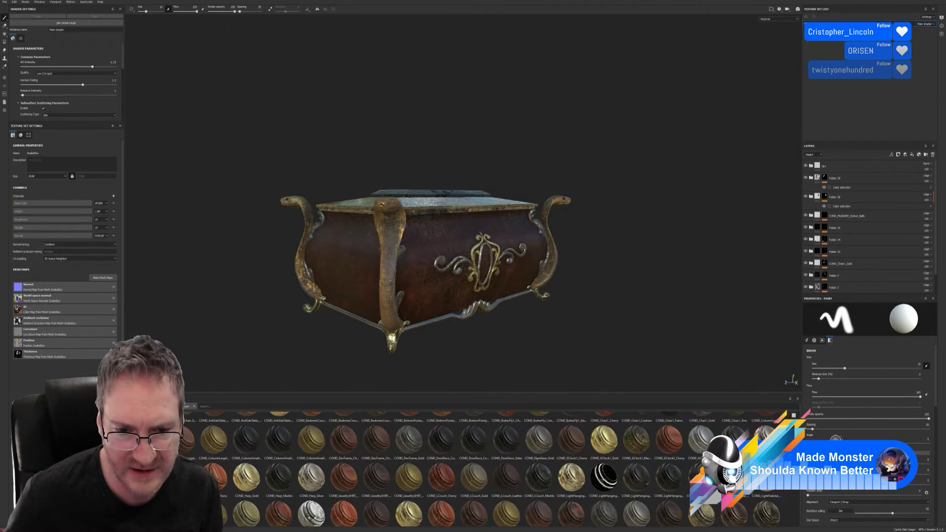
{"action": "scroll", "coordinate": [493, 468], "scroll_direction": "up", "scroll_amount": 1}
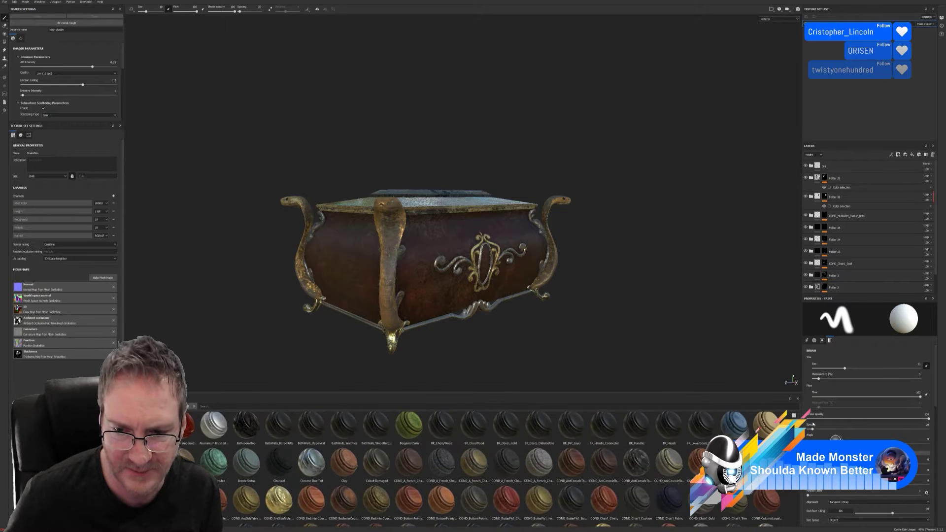
{"action": "scroll", "coordinate": [493, 468], "scroll_direction": "down", "scroll_amount": 4}
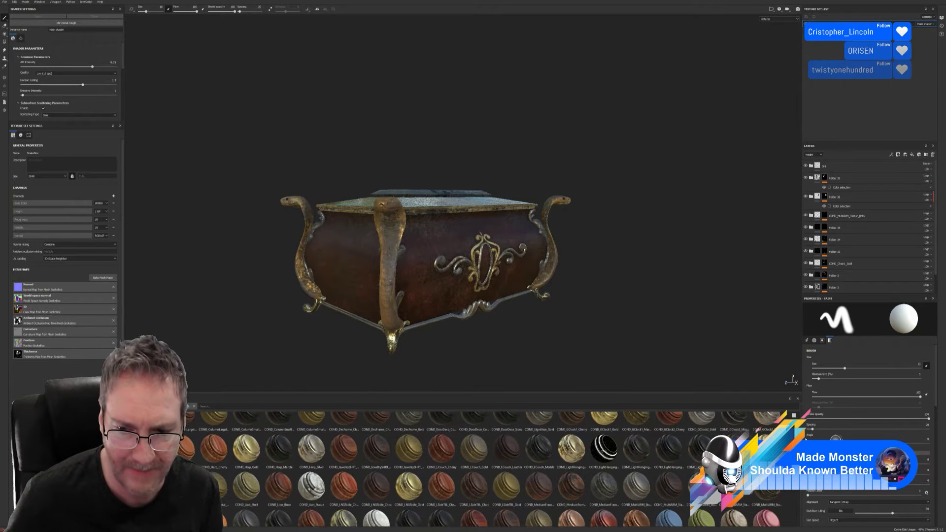
{"action": "scroll", "coordinate": [279, 466], "scroll_direction": "down", "scroll_amount": 10}
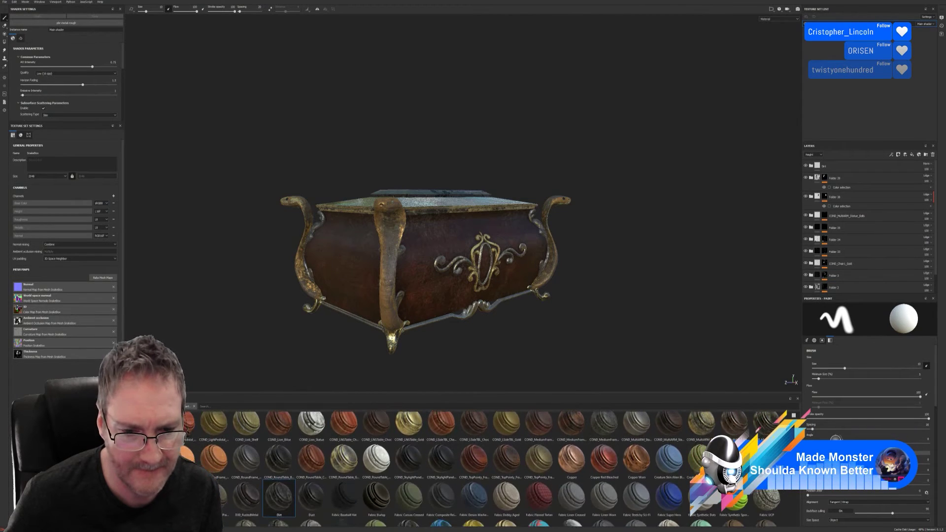
{"action": "scroll", "coordinate": [279, 466], "scroll_direction": "down", "scroll_amount": 8}
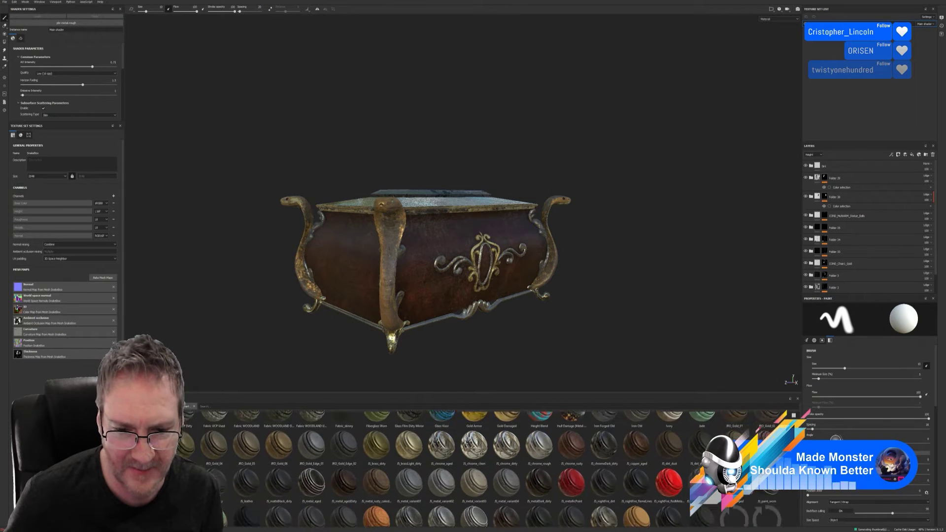
{"action": "scroll", "coordinate": [279, 466], "scroll_direction": "up", "scroll_amount": 5}
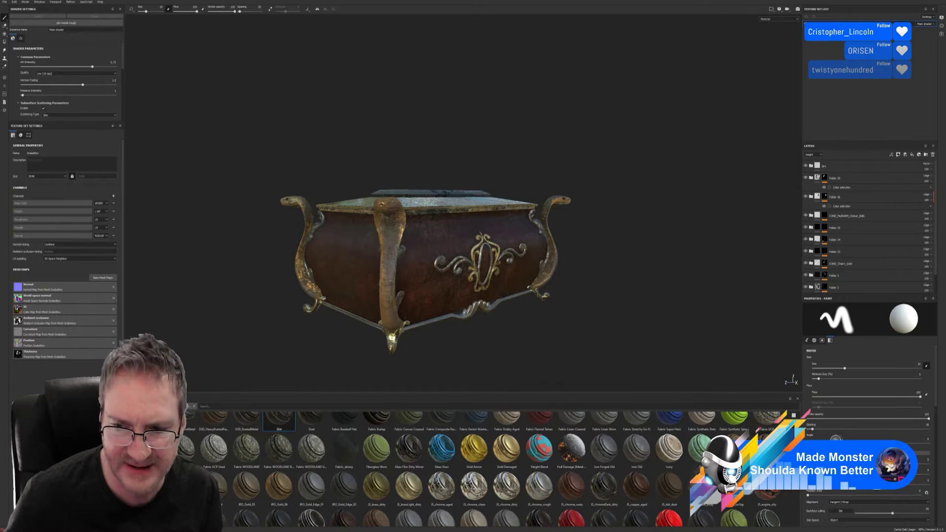
{"action": "left_click_drag", "start_coordinate": [279, 421], "coordinate": [450, 295]}
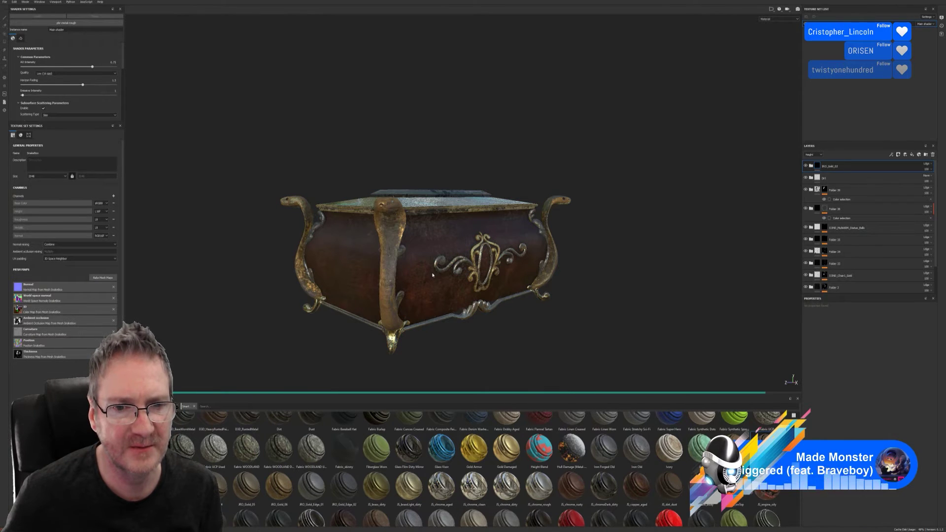
{"action": "left_click", "coordinate": [5, 2]}
{"action": "left_click", "coordinate": [14, 46]}
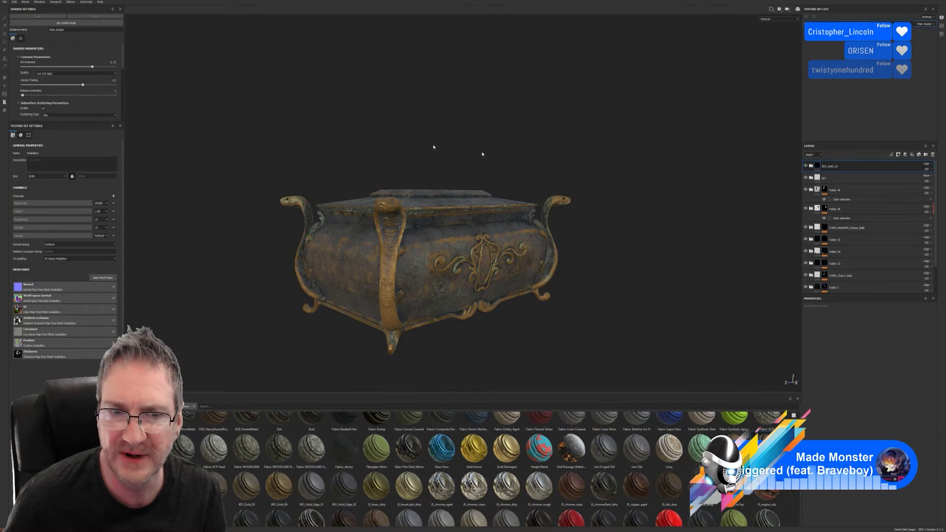
Compare the box without the gold material and try several blending modes on its folder in the Height channel.
{"action": "left_click", "coordinate": [806, 166]}
{"action": "left_click", "coordinate": [806, 166]}
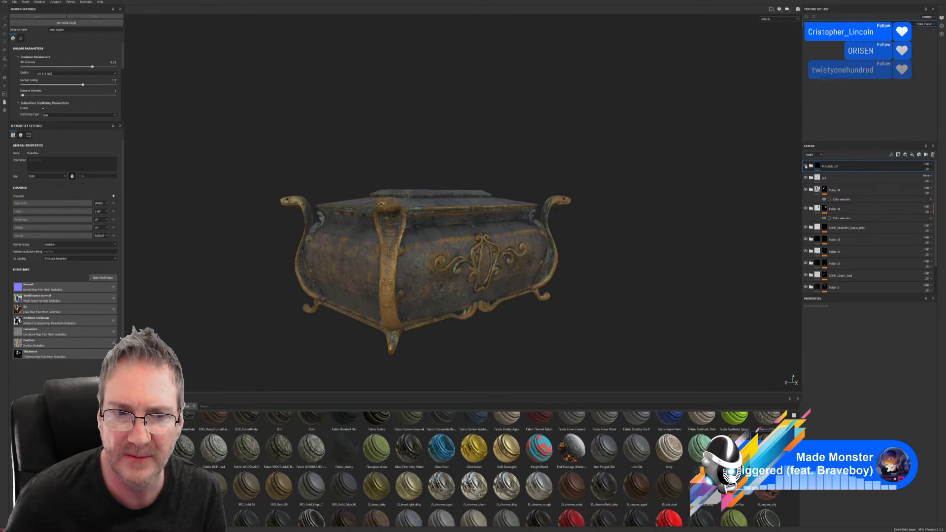
{"action": "left_click", "coordinate": [931, 167]}
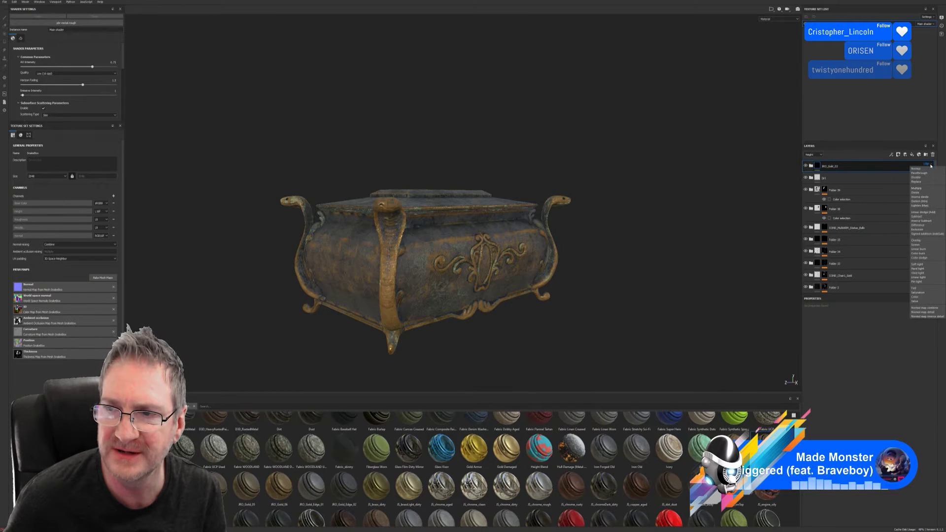
{"action": "left_click", "coordinate": [923, 180]}
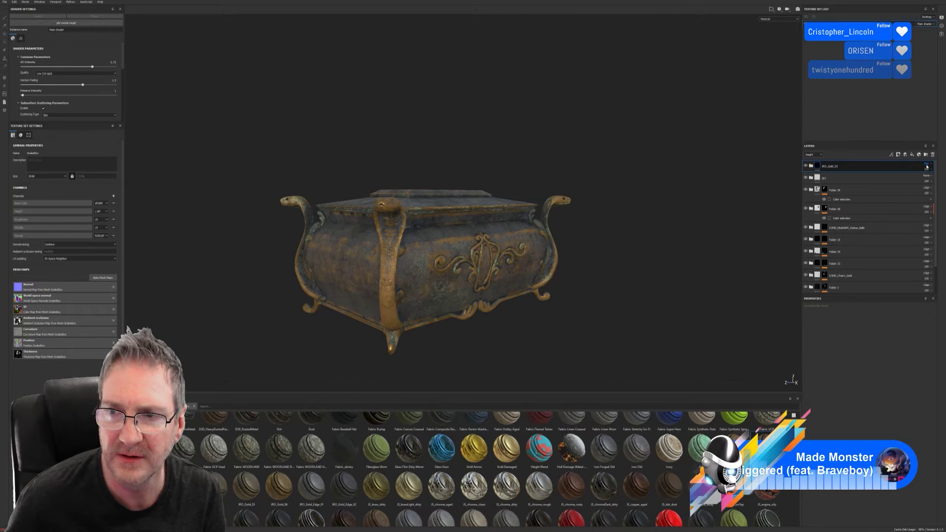
{"action": "scroll", "coordinate": [927, 166], "scroll_direction": "down", "scroll_amount": 2}
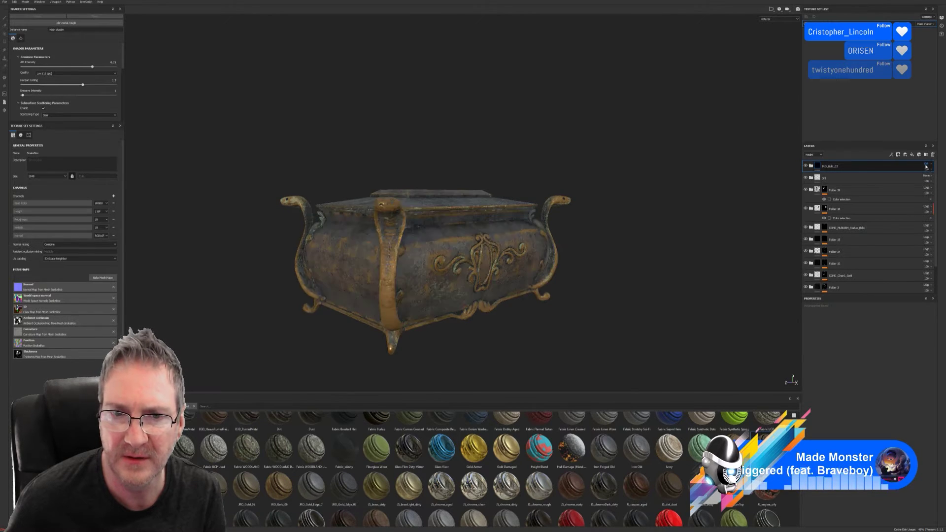
{"action": "scroll", "coordinate": [926, 167], "scroll_direction": "down", "scroll_amount": 2}
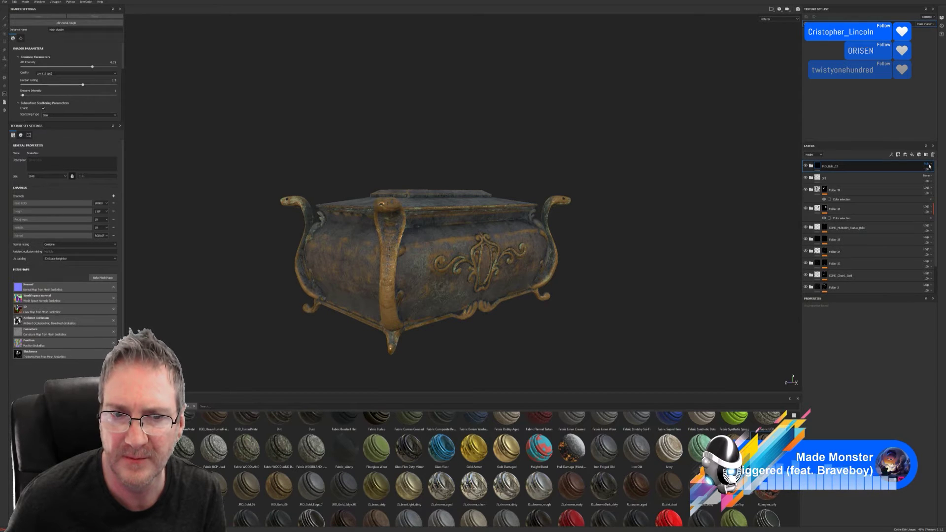
{"action": "scroll", "coordinate": [929, 167], "scroll_direction": "down", "scroll_amount": 2}
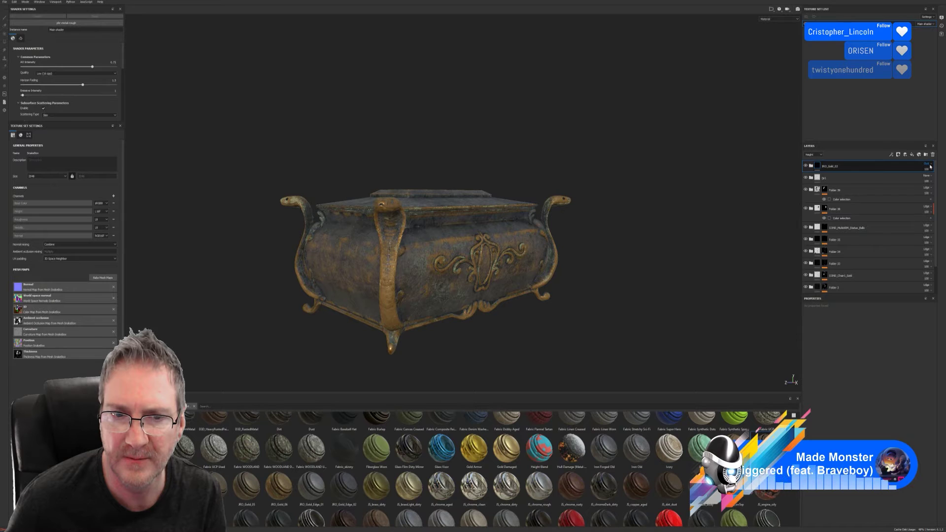
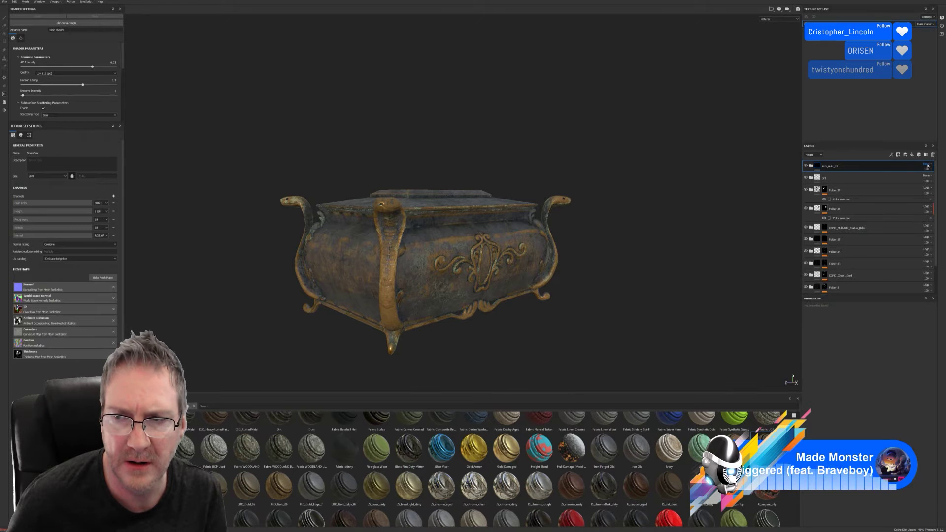
Toggle the gold material folder's visibility to compare the box's front and lid with and without it.
{"action": "left_click", "coordinate": [806, 166]}
{"action": "left_click", "coordinate": [807, 167]}
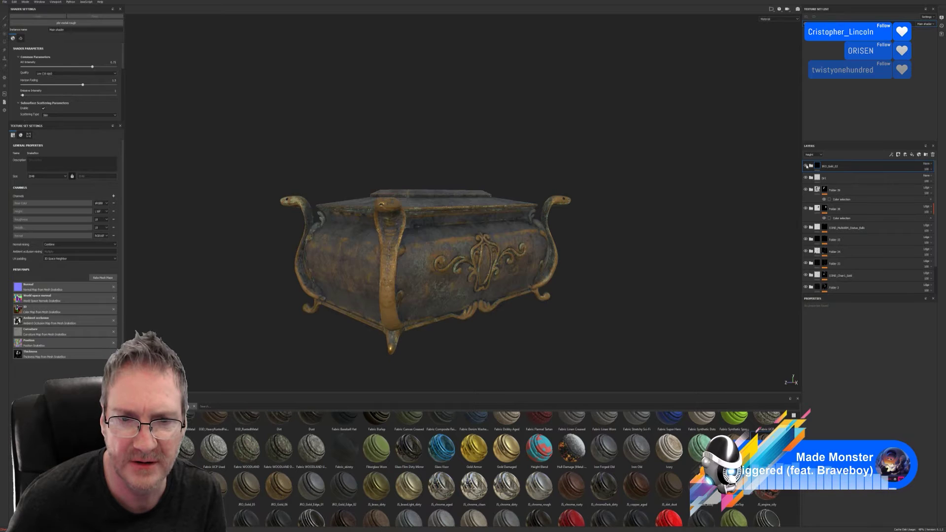
{"action": "left_click", "coordinate": [807, 167]}
{"action": "left_click", "coordinate": [807, 166]}
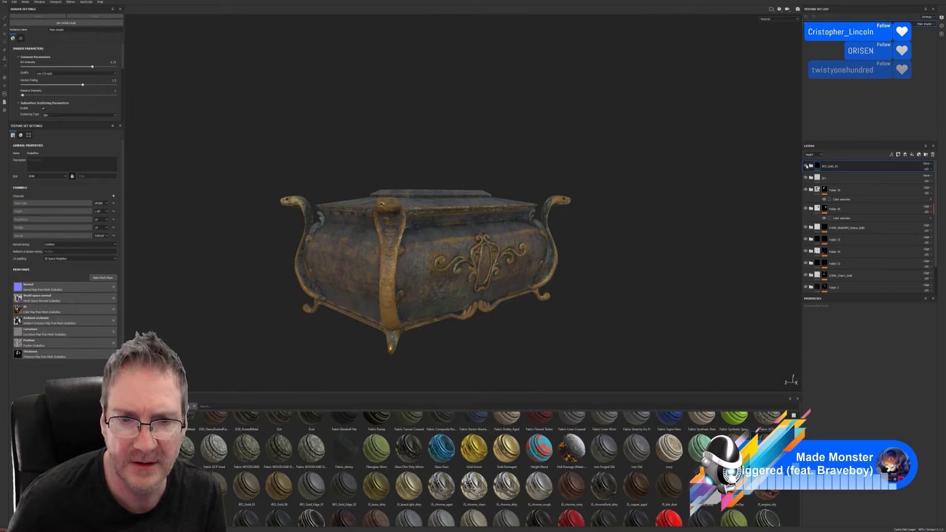
{"action": "left_click", "coordinate": [806, 166]}
{"action": "left_click", "coordinate": [806, 166]}
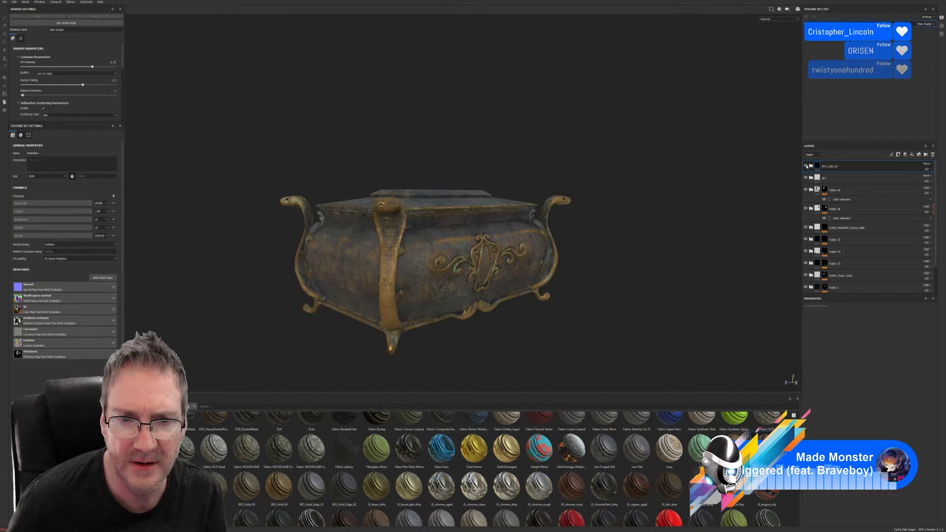
{"action": "left_click", "coordinate": [806, 167]}
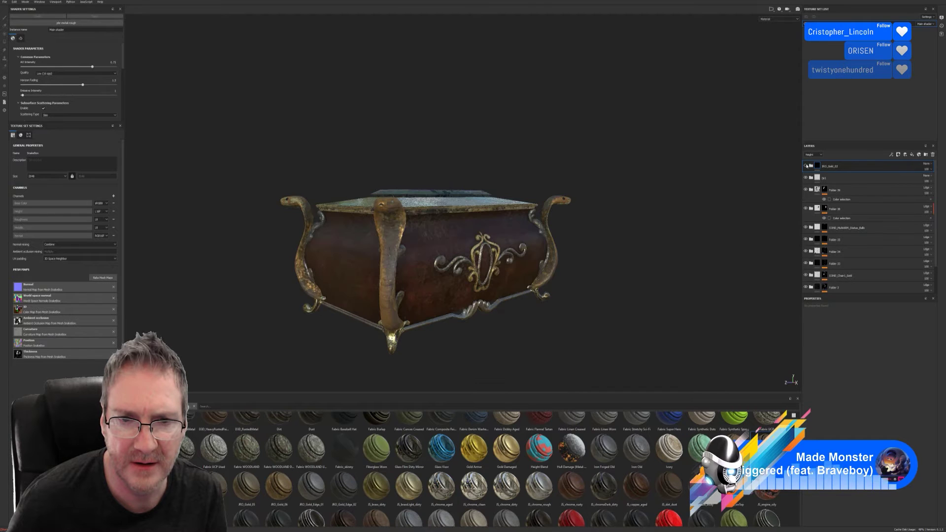
{"action": "left_click", "coordinate": [806, 167]}
{"action": "left_click", "coordinate": [807, 167]}
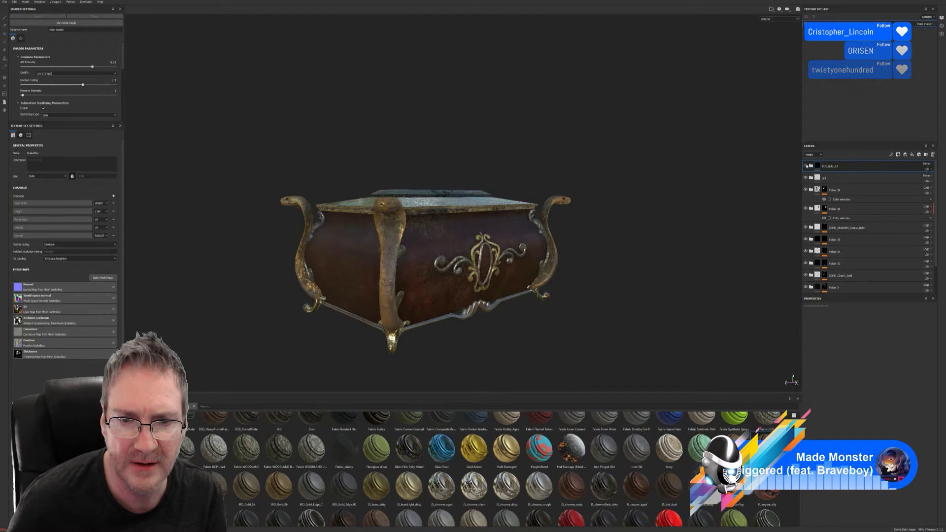
{"action": "left_click", "coordinate": [807, 167]}
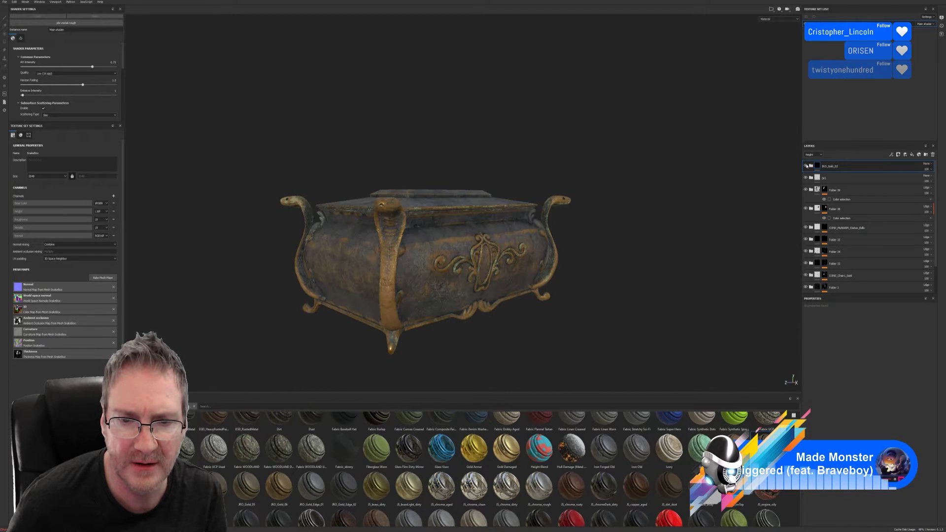
{"action": "left_click", "coordinate": [806, 166]}
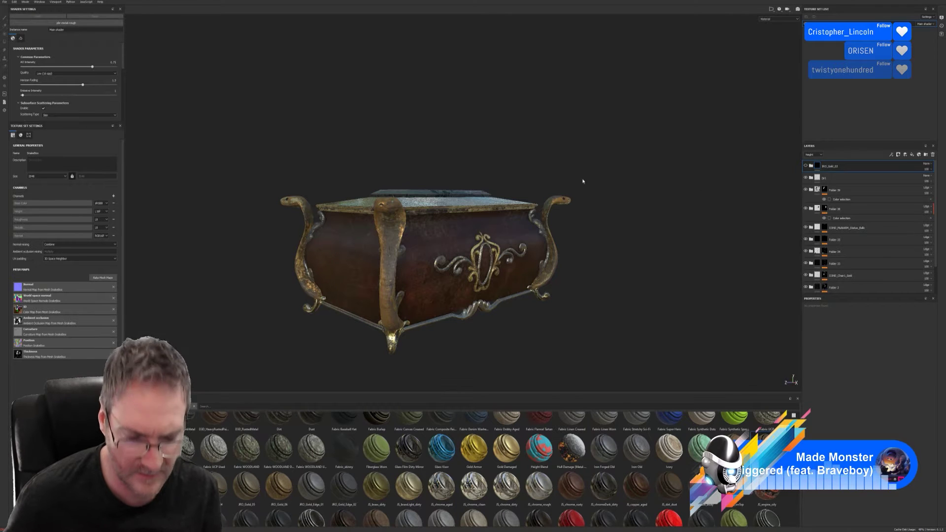
{"action": "left_click_drag", "start_coordinate": [754, 176], "coordinate": [580, 217], "text": "alt"}
{"action": "left_click_drag", "start_coordinate": [725, 216], "coordinate": [729, 208], "text": "alt"}
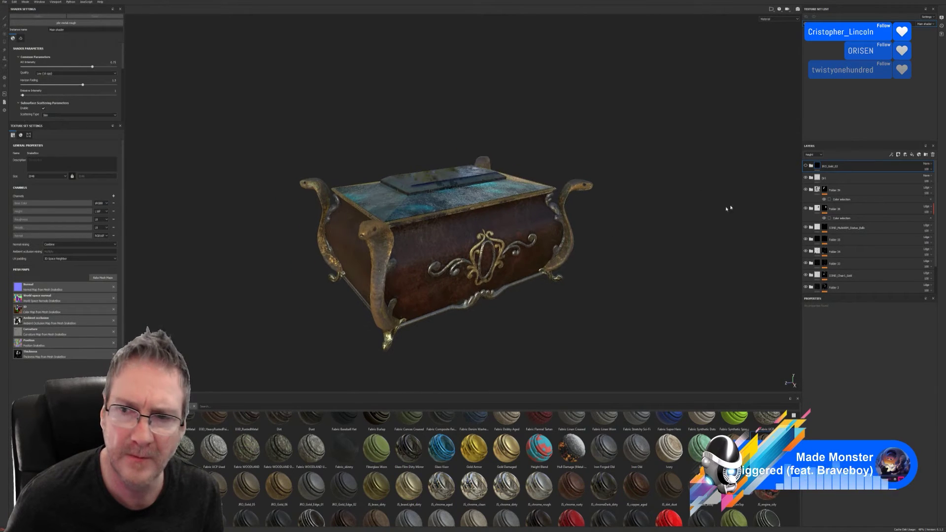
{"action": "left_click", "coordinate": [807, 167]}
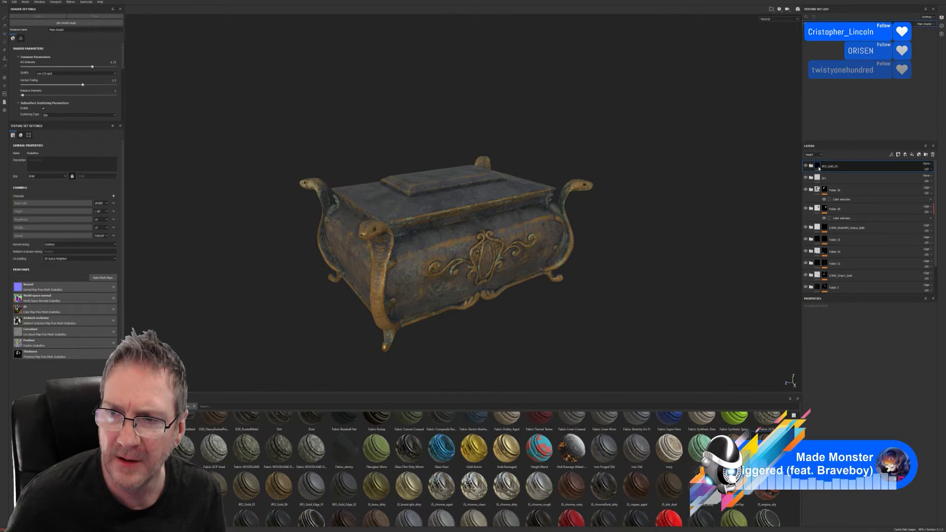
Expand the gold material folder and compare the box with and without its Gold subfolder.
{"action": "left_click", "coordinate": [811, 166]}
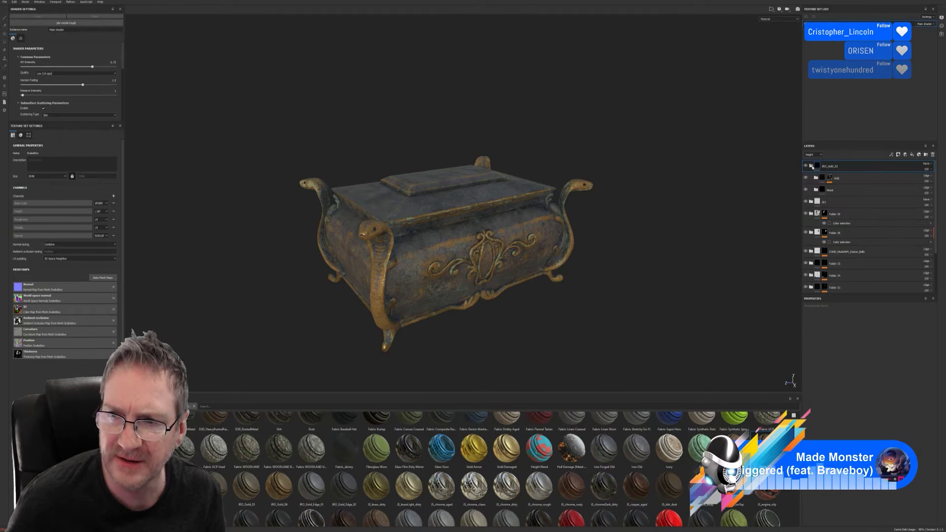
{"action": "left_click", "coordinate": [806, 178]}
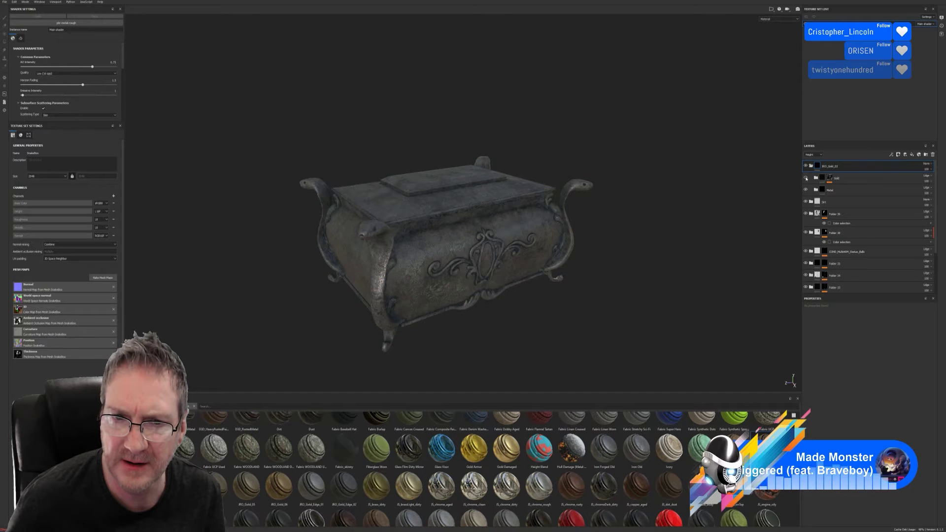
{"action": "left_click", "coordinate": [806, 177]}
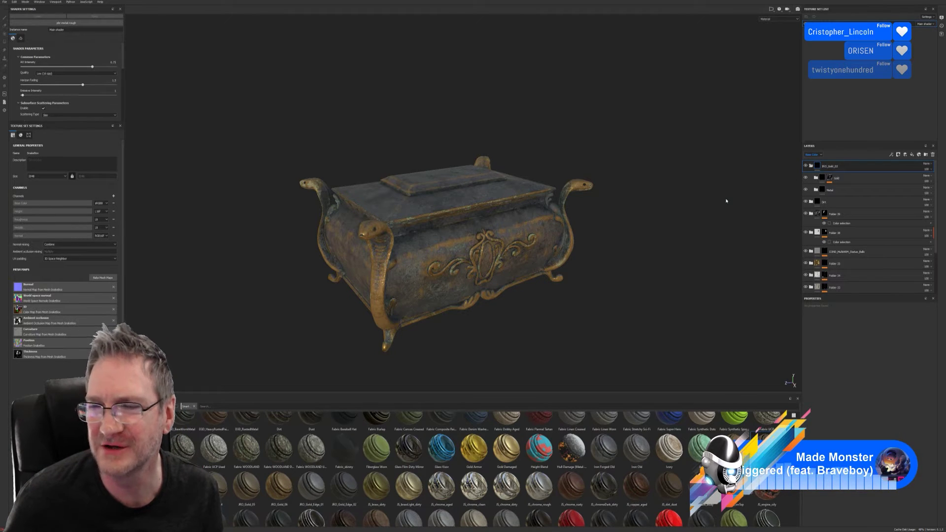
Try the Multiply blending mode on the gold material folder in the Base Color channel.
{"action": "left_click", "coordinate": [927, 164]}
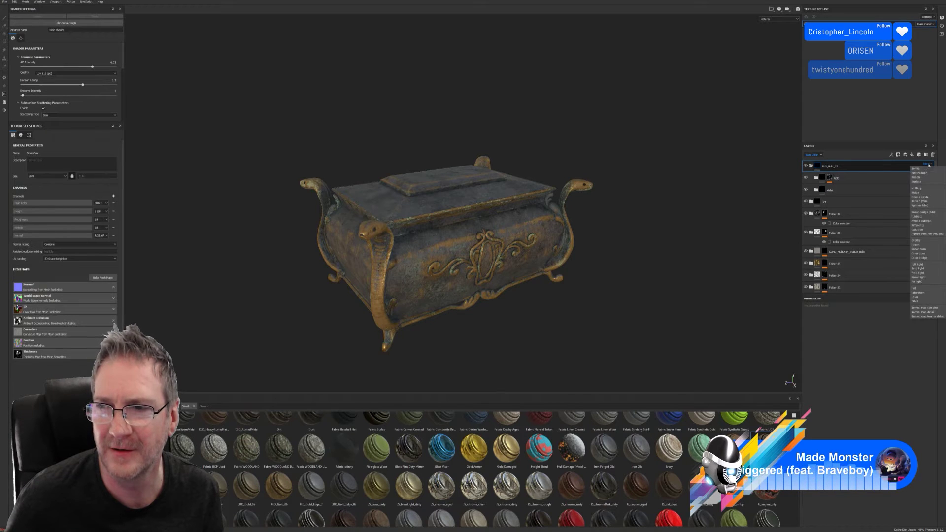
{"action": "left_click", "coordinate": [919, 189]}
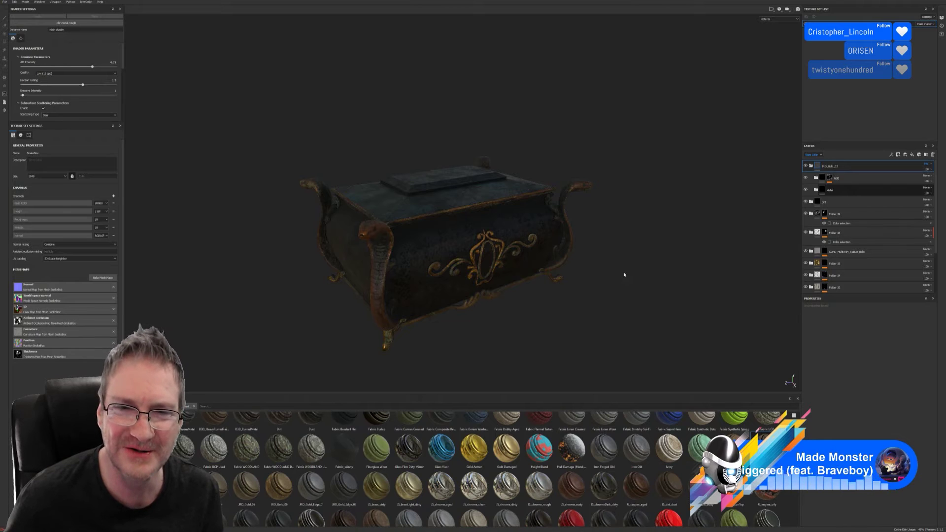
{"action": "left_click", "coordinate": [926, 166]}
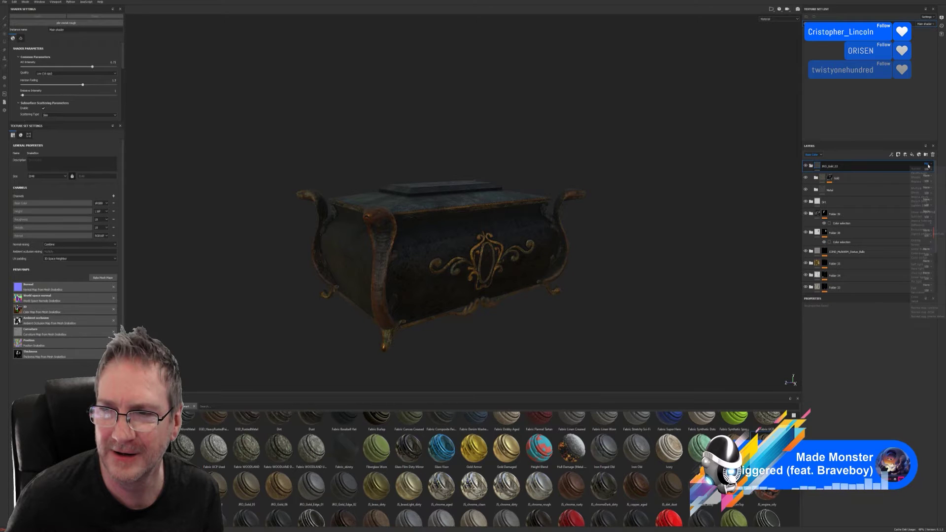
{"action": "left_click", "coordinate": [928, 166]}
{"action": "left_click", "coordinate": [925, 173]}
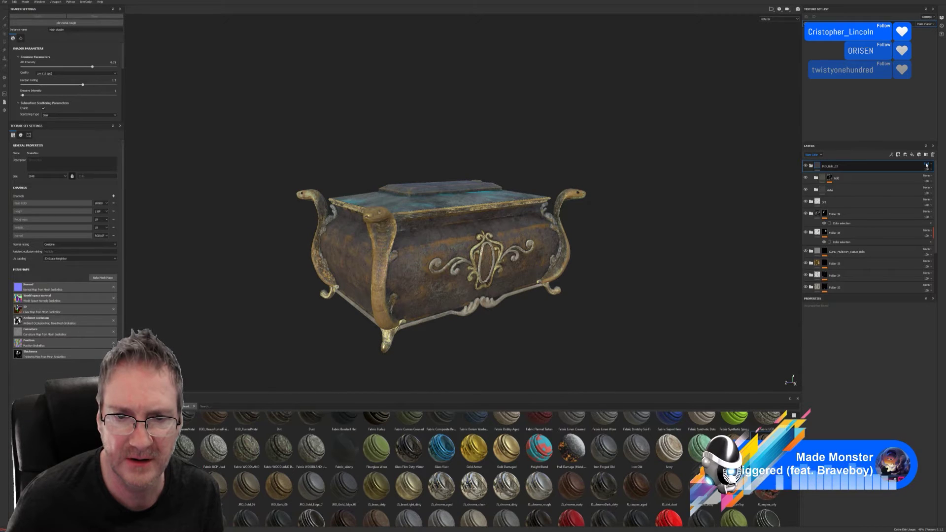
Cycle through the gold folder's Base Color blending modes and settle on one giving grey-brown sides, a teal-tinted lid and golden trim.
{"action": "left_click", "coordinate": [926, 166]}
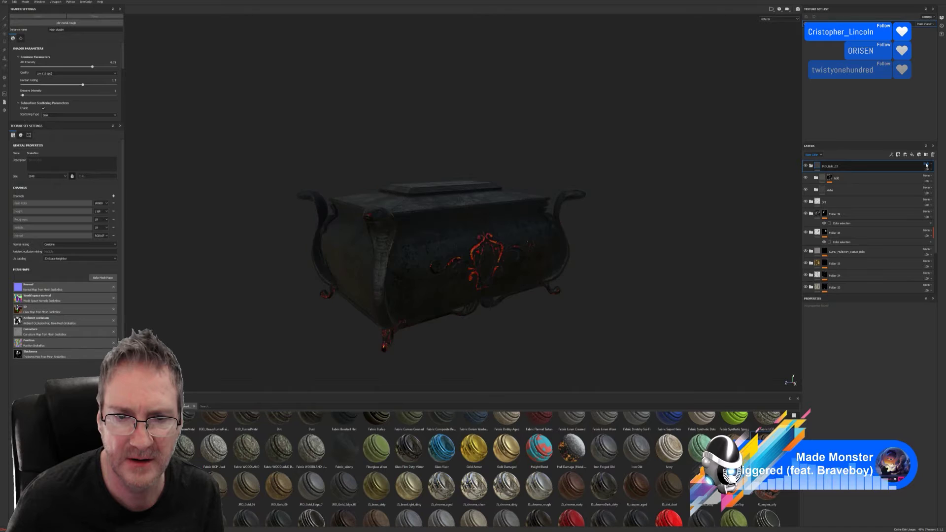
{"action": "left_click", "coordinate": [927, 165]}
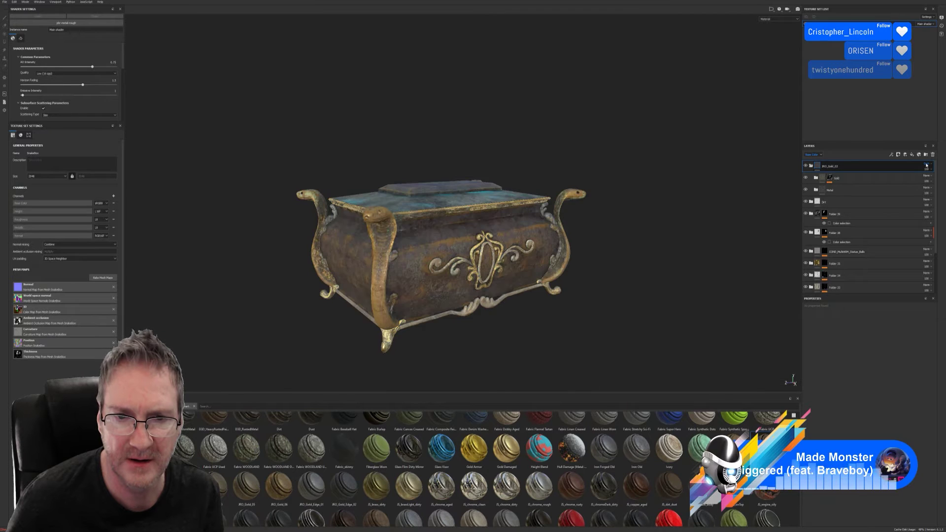
{"action": "left_click", "coordinate": [926, 166]}
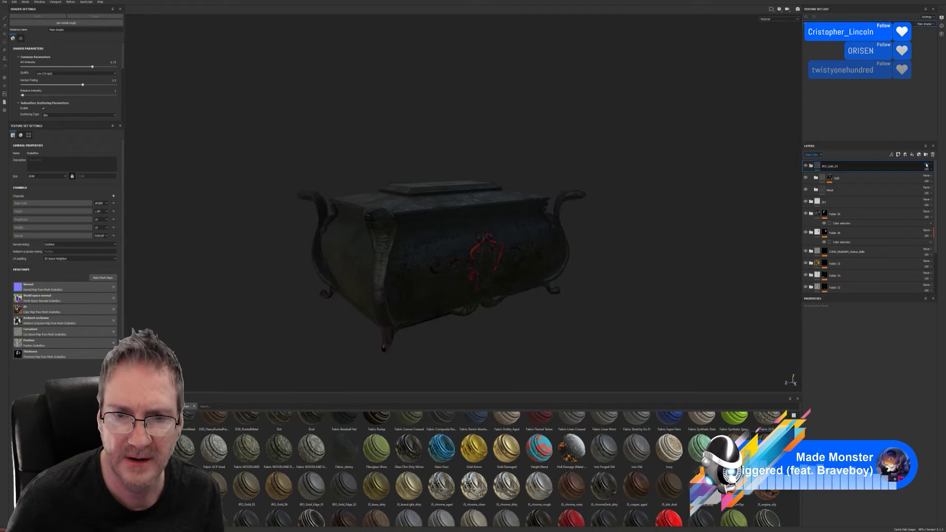
{"action": "left_click", "coordinate": [927, 166]}
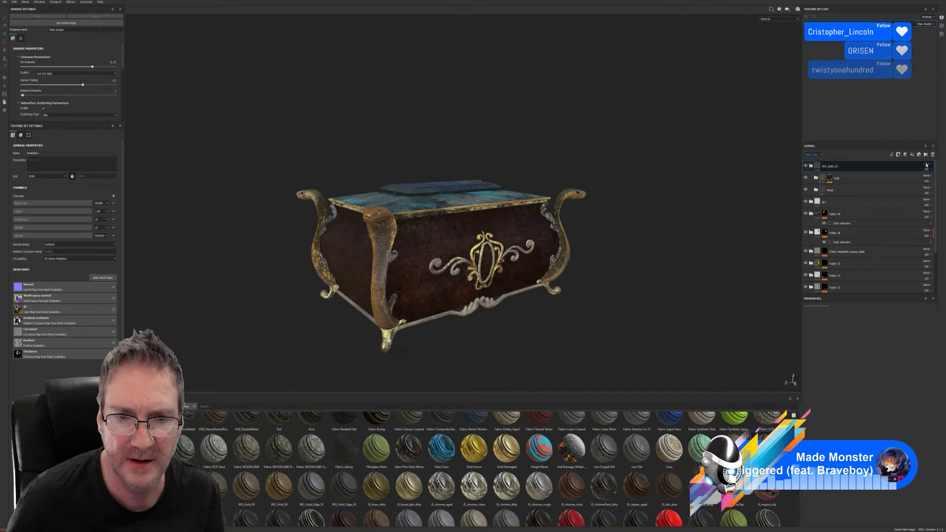
{"action": "left_click", "coordinate": [926, 165]}
{"action": "left_click", "coordinate": [927, 165]}
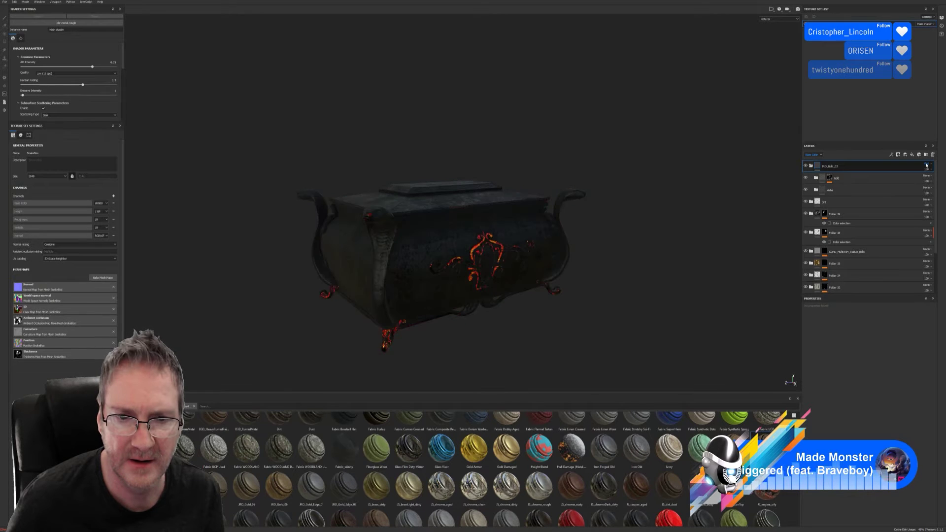
{"action": "left_click", "coordinate": [927, 165]}
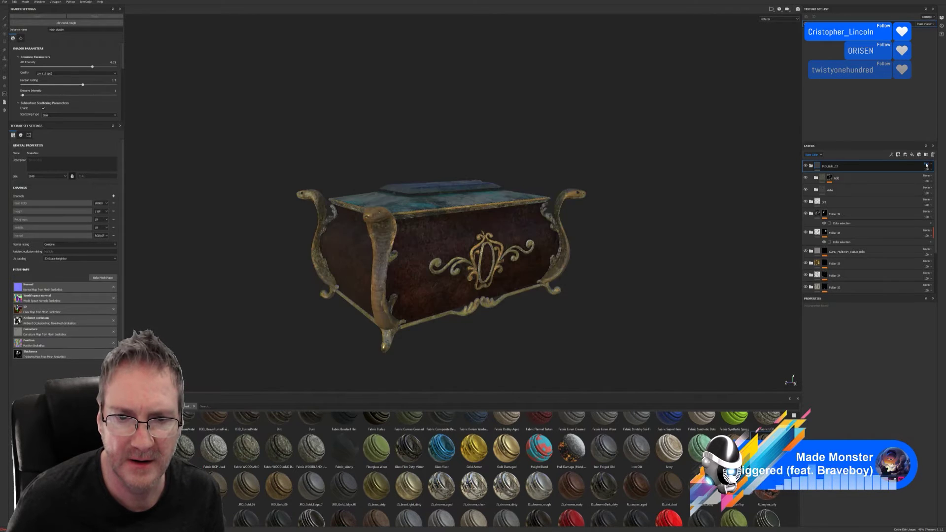
{"action": "left_click", "coordinate": [927, 166]}
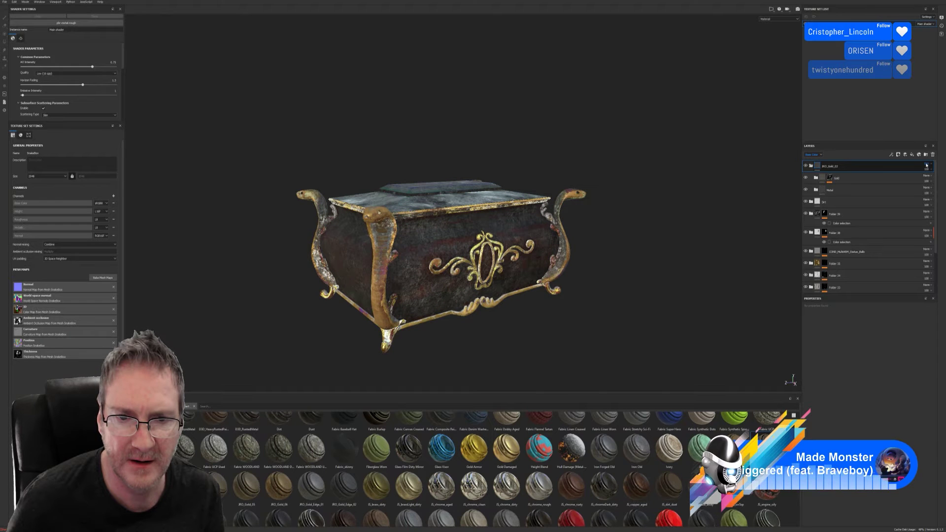
{"action": "left_click", "coordinate": [927, 166]}
{"action": "left_click", "coordinate": [927, 165]}
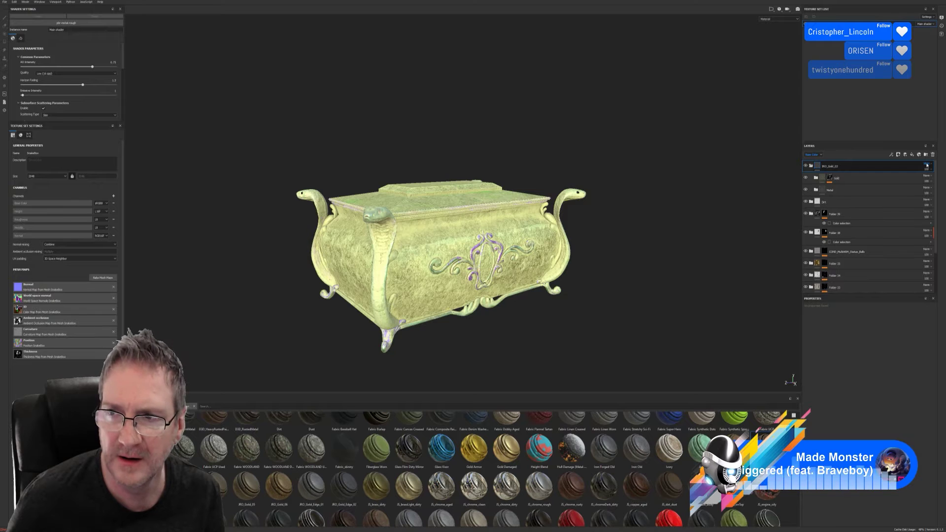
{"action": "left_click", "coordinate": [927, 165]}
{"action": "left_click", "coordinate": [927, 166]}
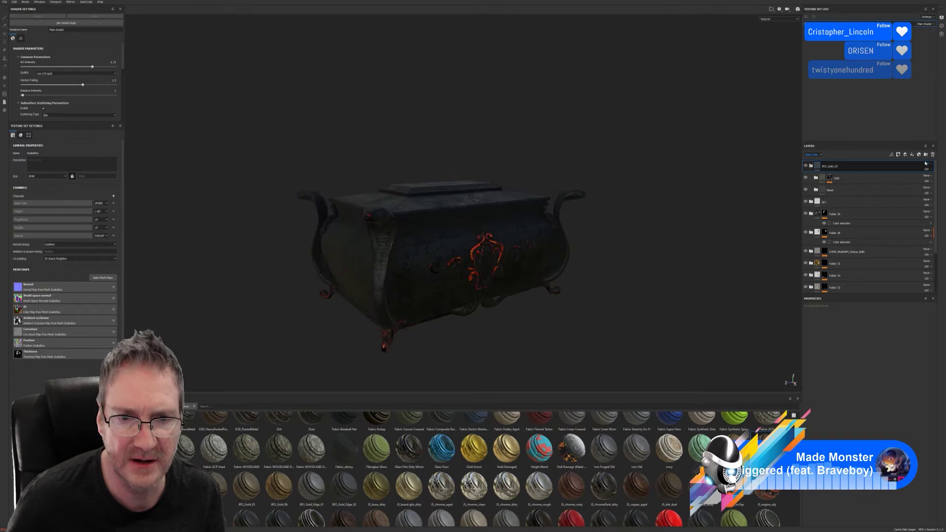
{"action": "left_click", "coordinate": [927, 166]}
{"action": "left_click", "coordinate": [927, 165]}
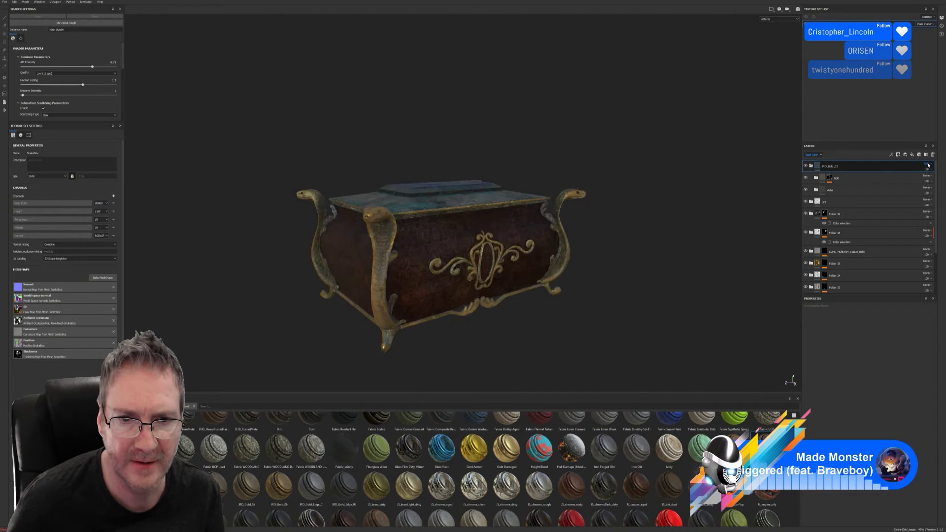
{"action": "left_click", "coordinate": [928, 166]}
{"action": "left_click", "coordinate": [928, 166]}
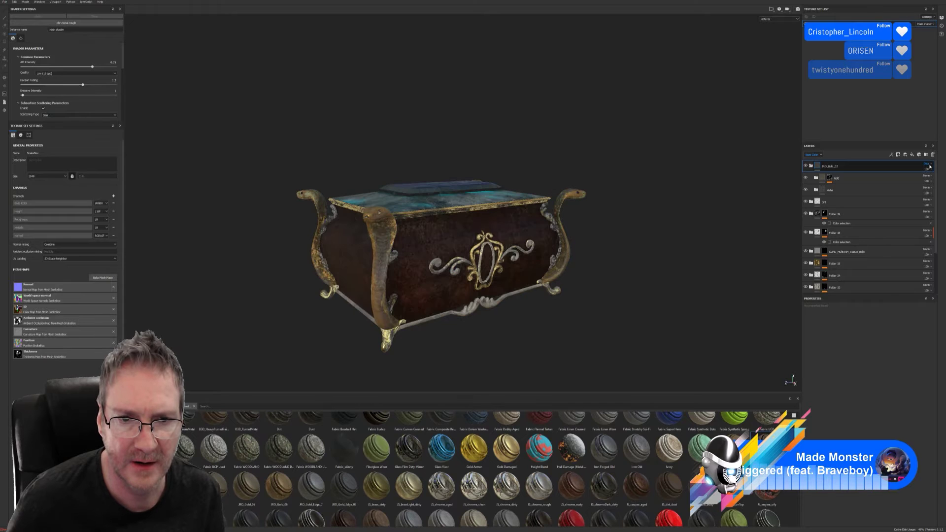
{"action": "left_click", "coordinate": [930, 166]}
{"action": "left_click", "coordinate": [929, 167]}
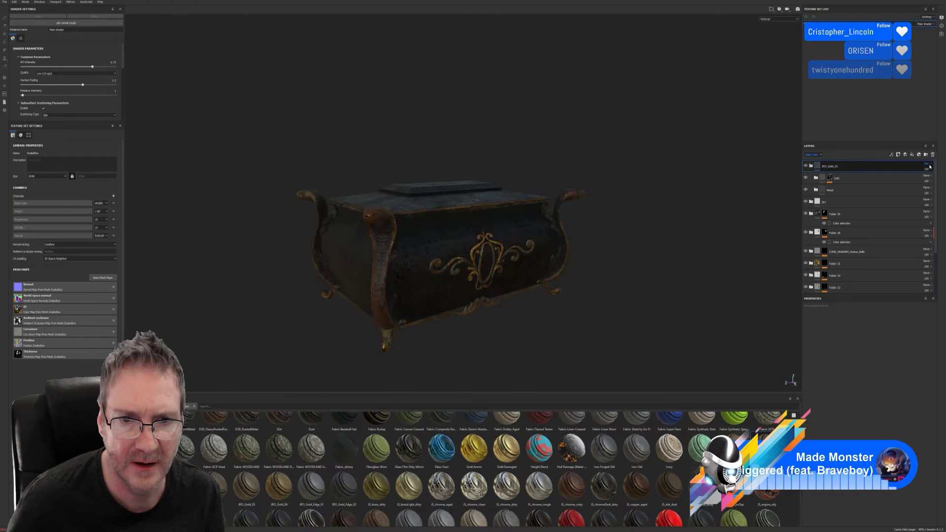
{"action": "left_click", "coordinate": [930, 167]}
{"action": "left_click", "coordinate": [929, 167]}
{"action": "left_click", "coordinate": [929, 167]}
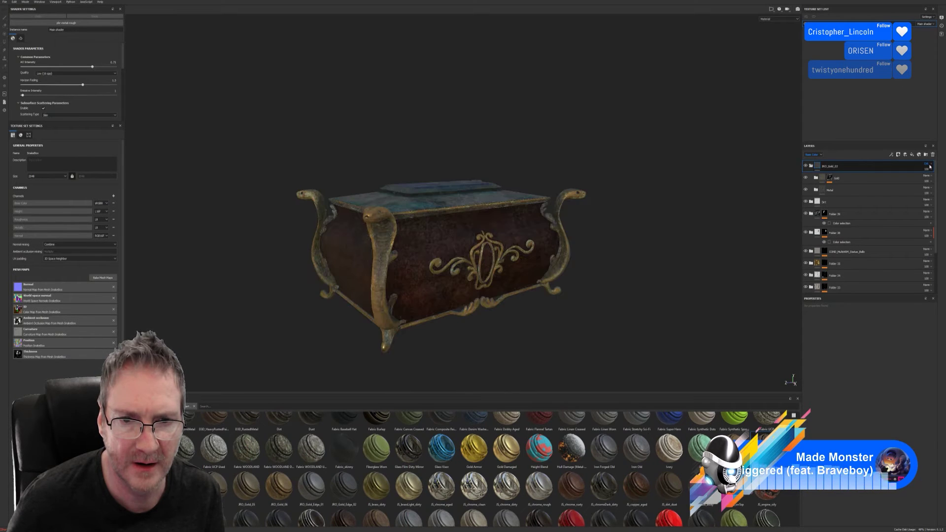
{"action": "left_click", "coordinate": [929, 167]}
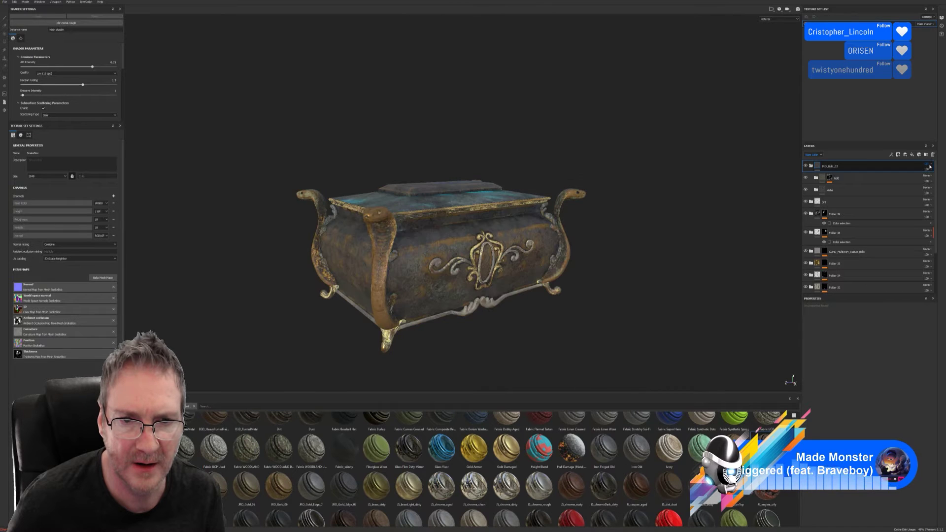
Compare the box with and without the gold material in its new blending mode and collapse its folder.
{"action": "left_click", "coordinate": [806, 168]}
{"action": "left_click", "coordinate": [807, 167]}
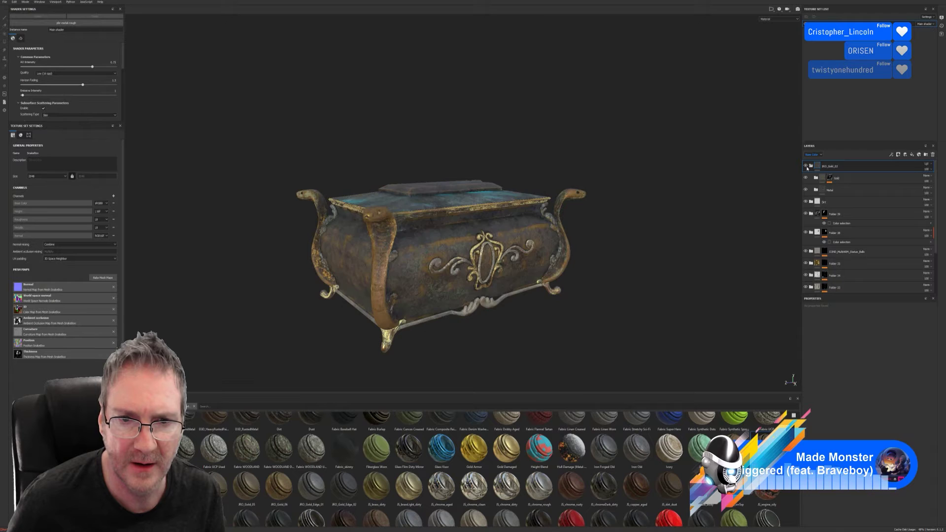
{"action": "left_click", "coordinate": [807, 167]}
{"action": "left_click", "coordinate": [808, 168]}
{"action": "left_click", "coordinate": [810, 166]}
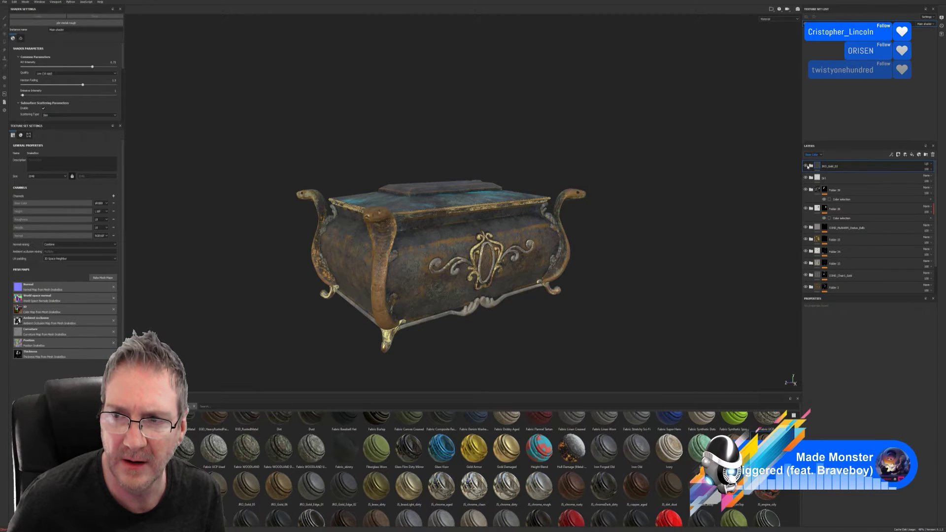
{"action": "left_click", "coordinate": [807, 167]}
{"action": "left_click", "coordinate": [807, 166]}
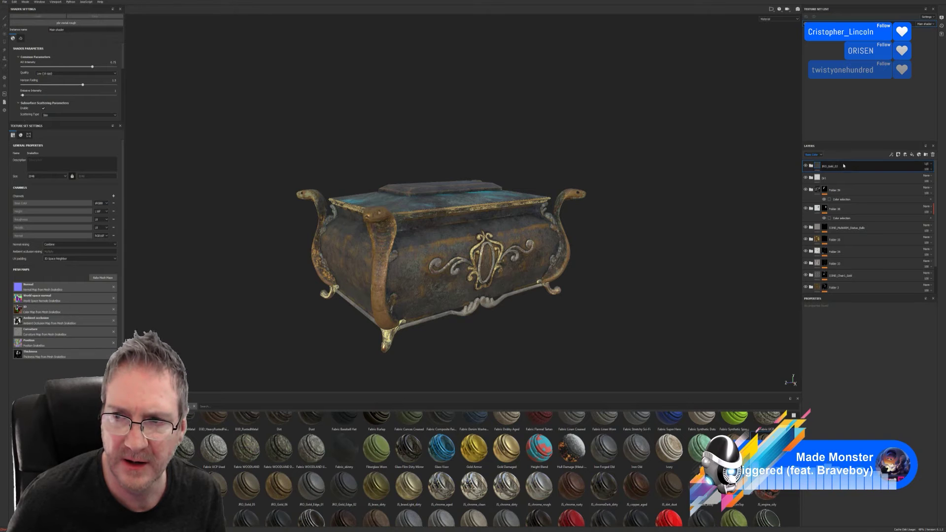
{"action": "double_click", "coordinate": [827, 178]}
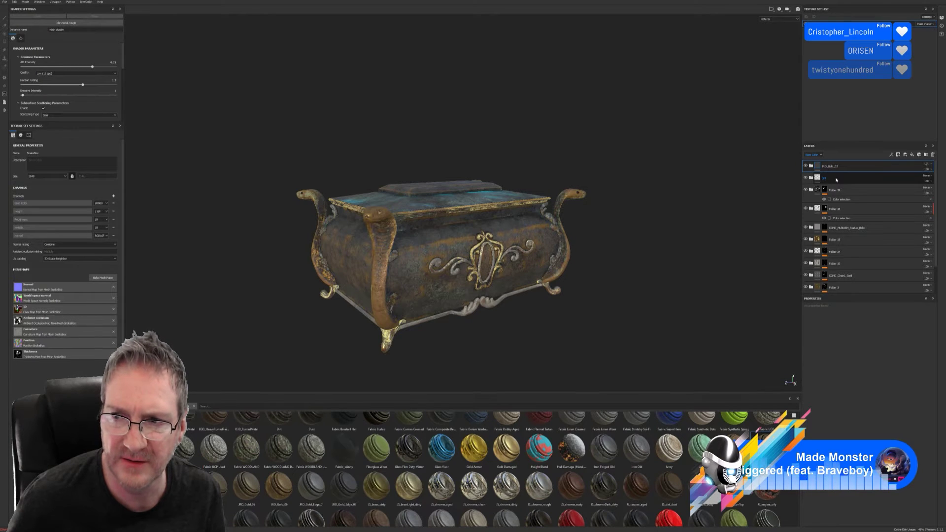
{"action": "key", "text": "Return"}
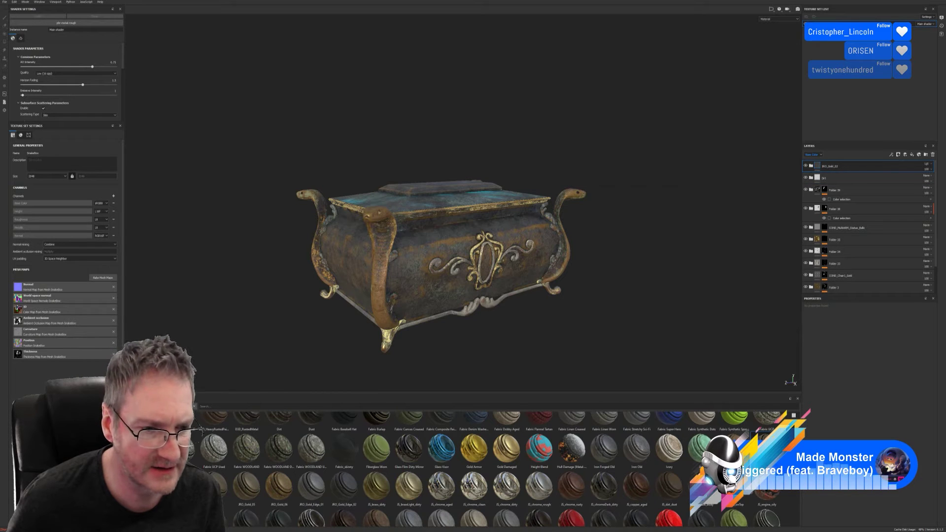
Apply the Surface Worn smart mask to the gold material folder and inspect the box from above and the front.
{"action": "left_click", "coordinate": [140, 480]}
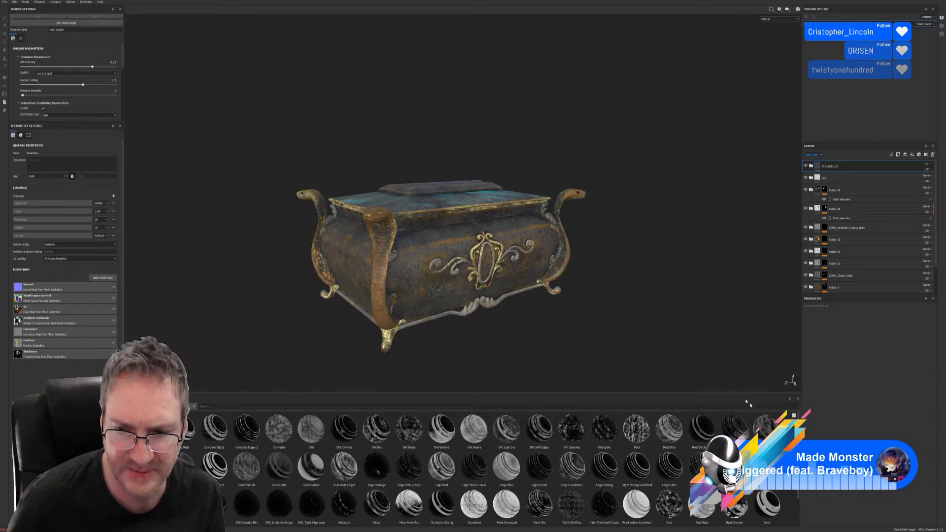
{"action": "scroll", "coordinate": [493, 468], "scroll_direction": "down", "scroll_amount": 1}
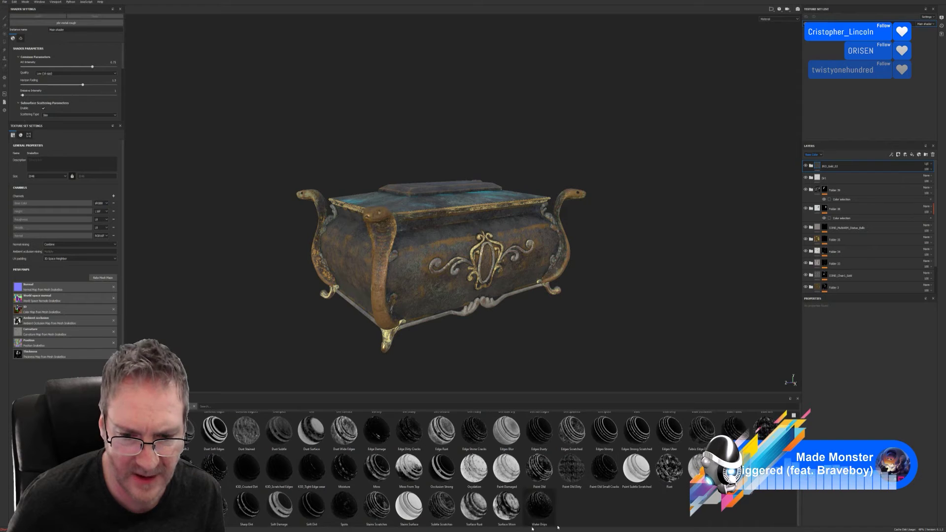
{"action": "mouse_move", "coordinate": [507, 508]}
{"action": "left_mouse_down"}
{"action": "mouse_move", "coordinate": [882, 274]}
{"action": "mouse_move", "coordinate": [869, 169]}
{"action": "left_mouse_up"}
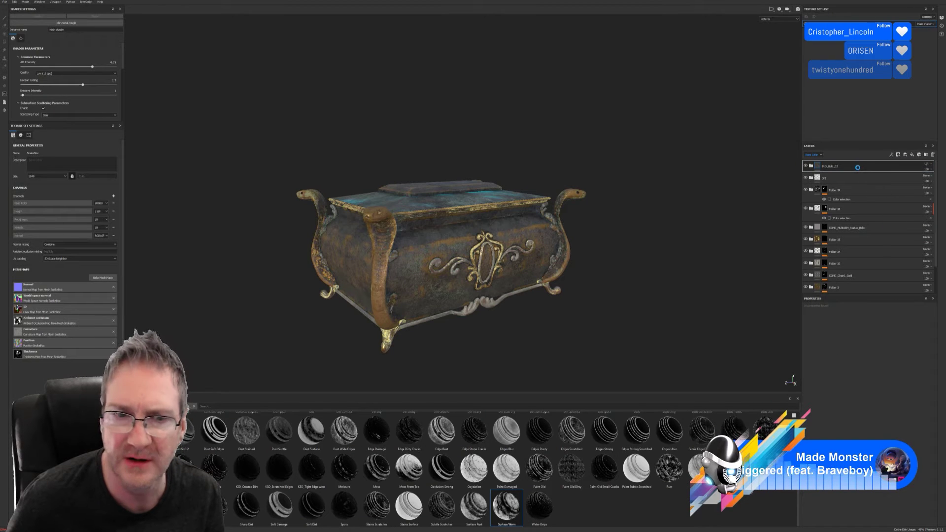
{"action": "left_click_drag", "start_coordinate": [581, 270], "coordinate": [587, 292], "text": "alt"}
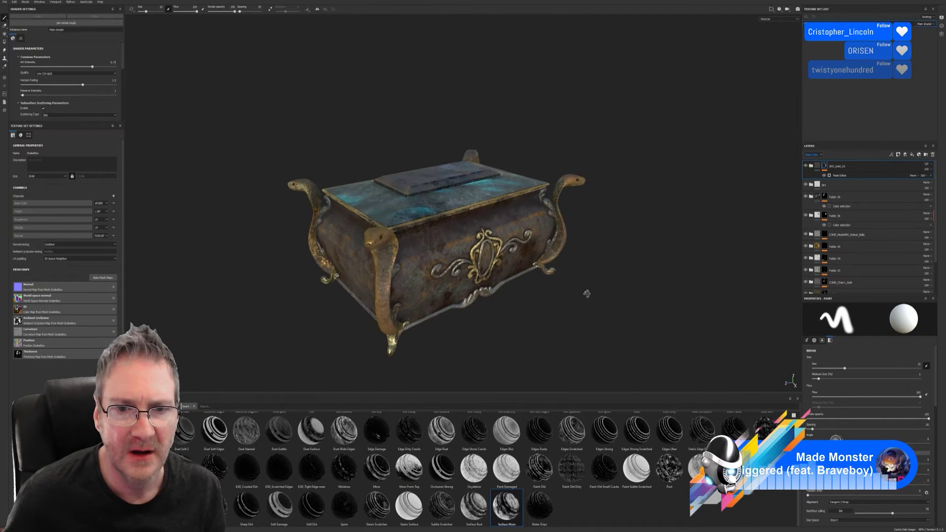
{"action": "left_click_drag", "start_coordinate": [634, 272], "coordinate": [620, 240], "text": "alt"}
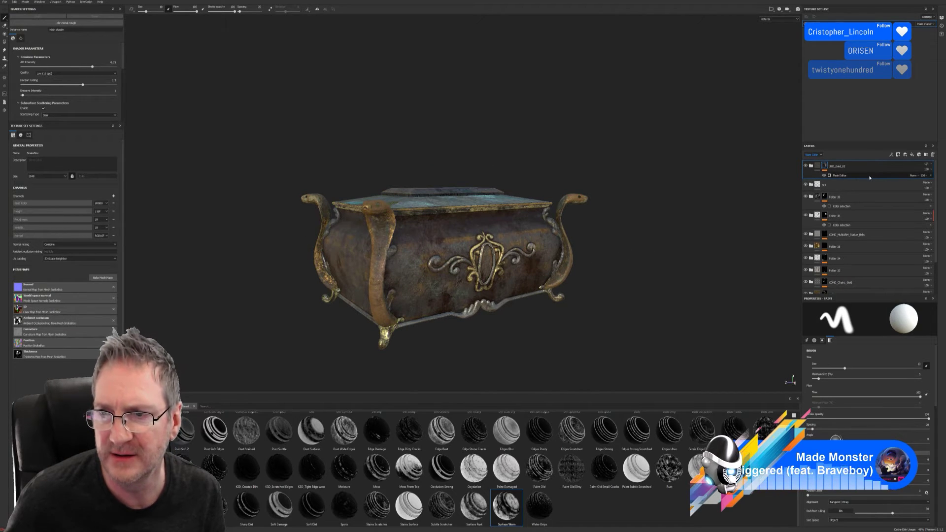
In the gold folder's Mask Editor, lower Global Balance to about 0.28 and Global Contrast to 0.
{"action": "left_click", "coordinate": [842, 176]}
{"action": "mouse_move", "coordinate": [870, 359]}
{"action": "left_mouse_down"}
{"action": "mouse_move", "coordinate": [880, 361]}
{"action": "mouse_move", "coordinate": [822, 360]}
{"action": "mouse_move", "coordinate": [849, 368]}
{"action": "left_mouse_up"}
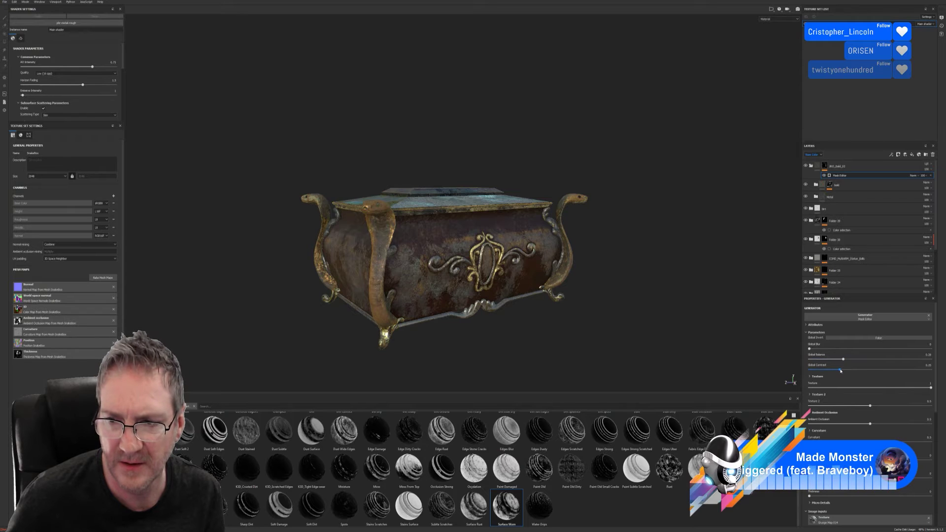
{"action": "left_click_drag", "start_coordinate": [840, 369], "coordinate": [805, 355]}
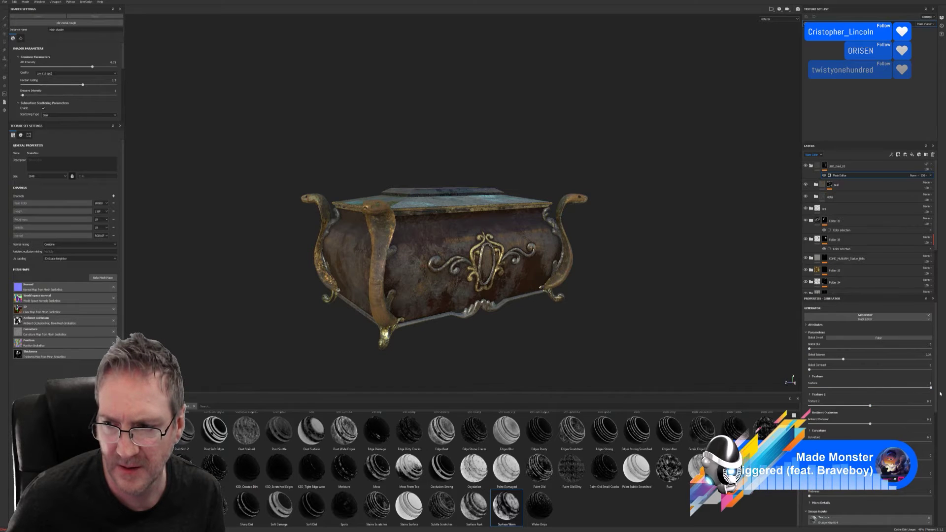
Set the Mask Editor's Texture amount slightly below 1 and Texture 2 to 0.
{"action": "left_click", "coordinate": [861, 389]}
{"action": "left_click_drag", "start_coordinate": [862, 396], "coordinate": [926, 394]}
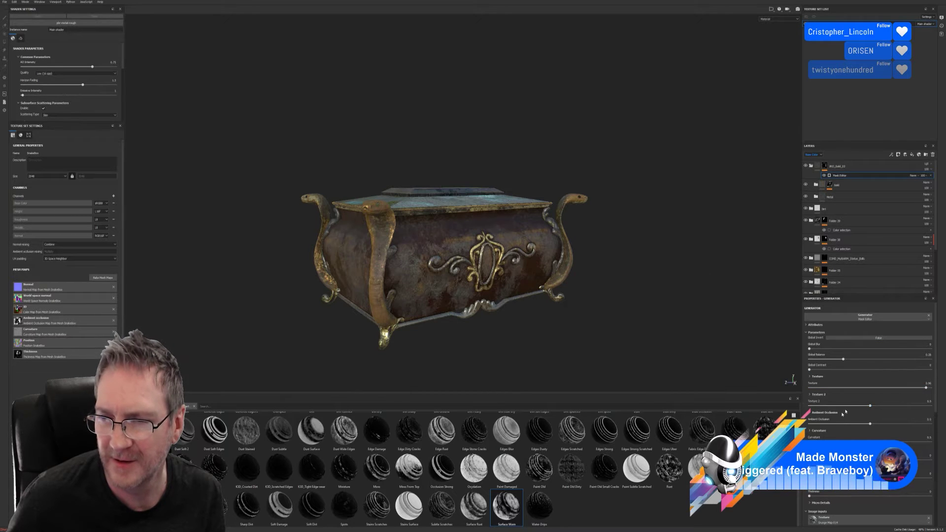
{"action": "left_click_drag", "start_coordinate": [872, 407], "coordinate": [809, 417]}
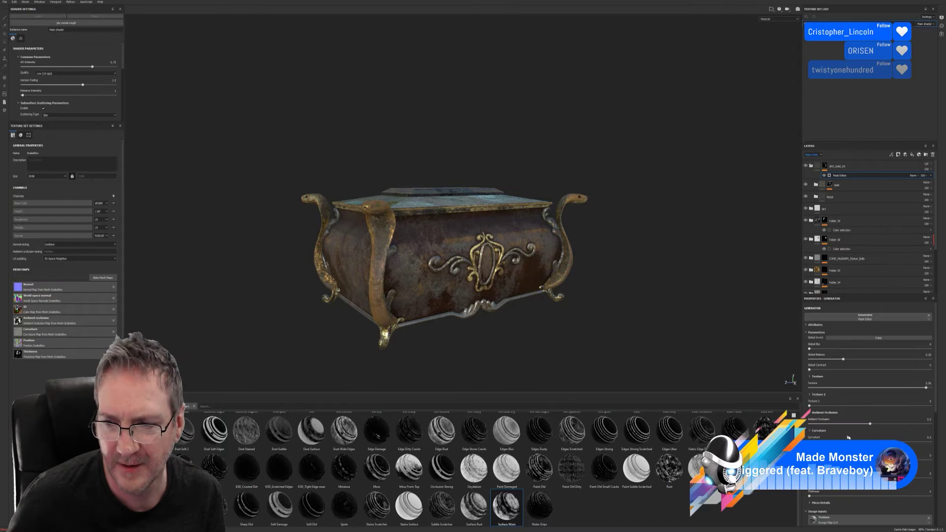
Lower the gold folder's Mask Editor Ambient Occlusion to about 0.3 and adjust its Curvature amount.
{"action": "left_click_drag", "start_coordinate": [871, 424], "coordinate": [847, 434]}
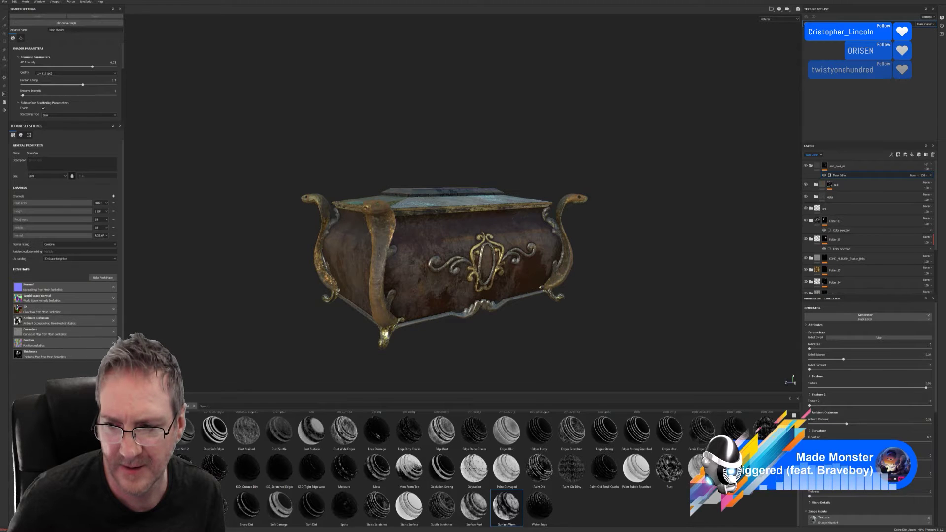
{"action": "left_click_drag", "start_coordinate": [908, 443], "coordinate": [809, 442]}
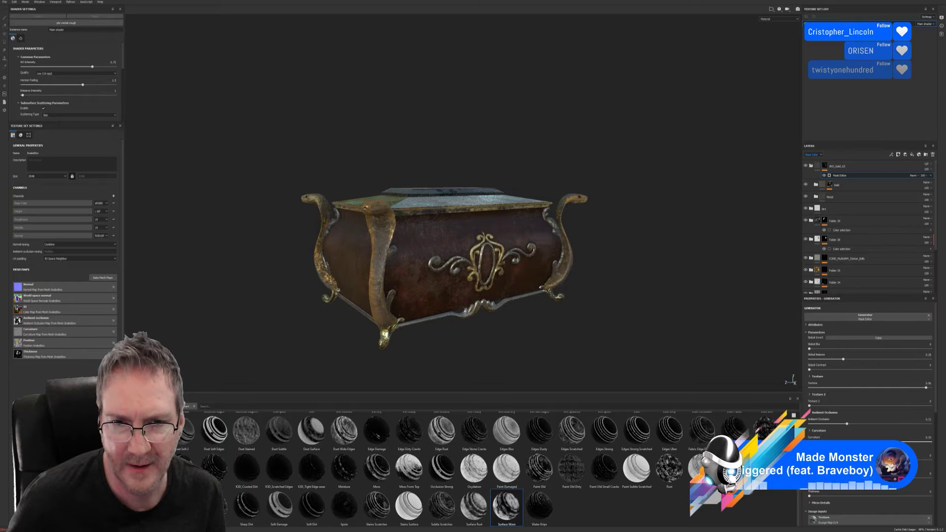
{"action": "mouse_move", "coordinate": [874, 442]}
{"action": "left_mouse_down"}
{"action": "mouse_move", "coordinate": [864, 442]}
{"action": "mouse_move", "coordinate": [878, 442]}
{"action": "left_mouse_up"}
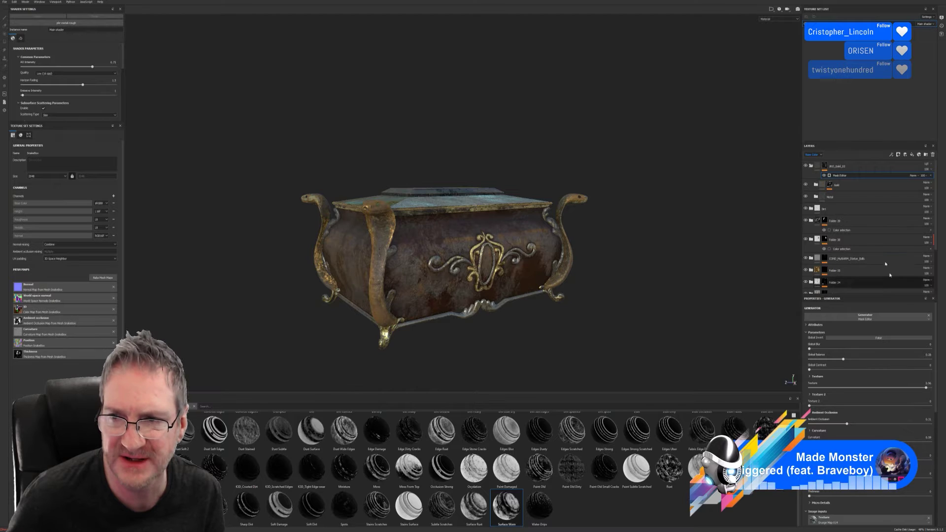
Strongly reduce the Mask Editor effect's opacity on the gold folder and inspect the box up close and from its corner.
{"action": "left_click", "coordinate": [923, 176]}
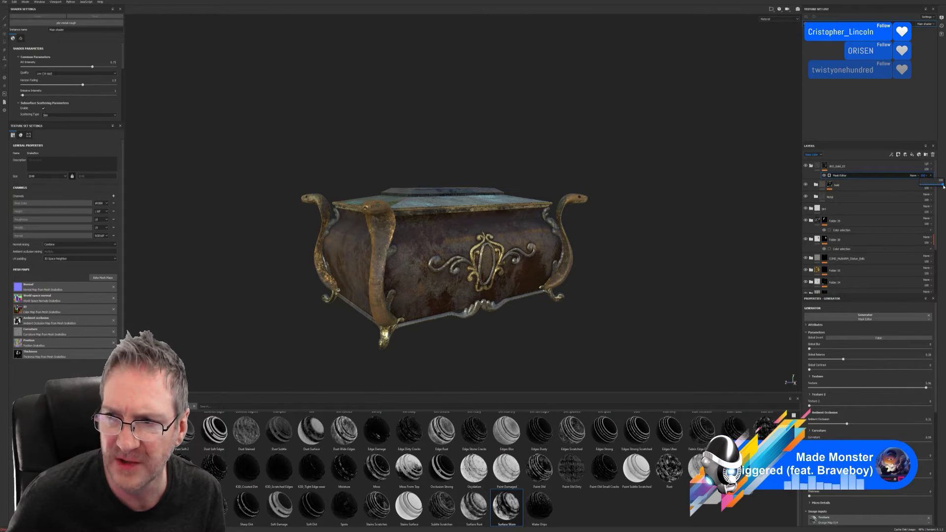
{"action": "left_click_drag", "start_coordinate": [943, 186], "coordinate": [927, 187]}
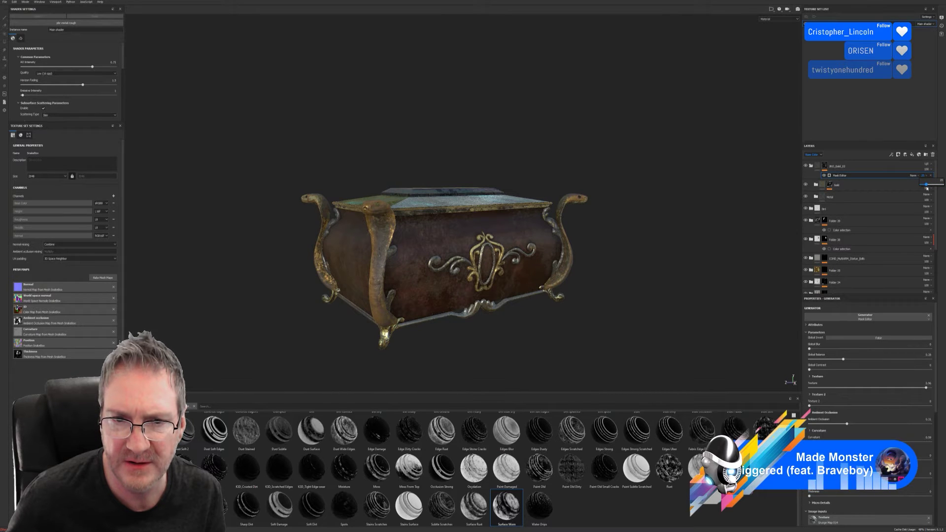
{"action": "scroll", "coordinate": [492, 276], "scroll_direction": "up", "scroll_amount": 5}
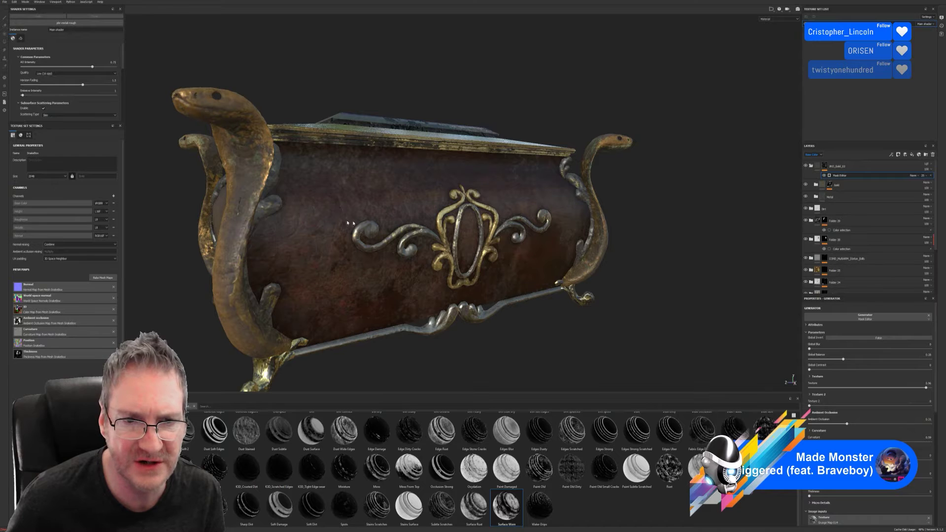
{"action": "scroll", "coordinate": [580, 227], "scroll_direction": "down", "scroll_amount": 5}
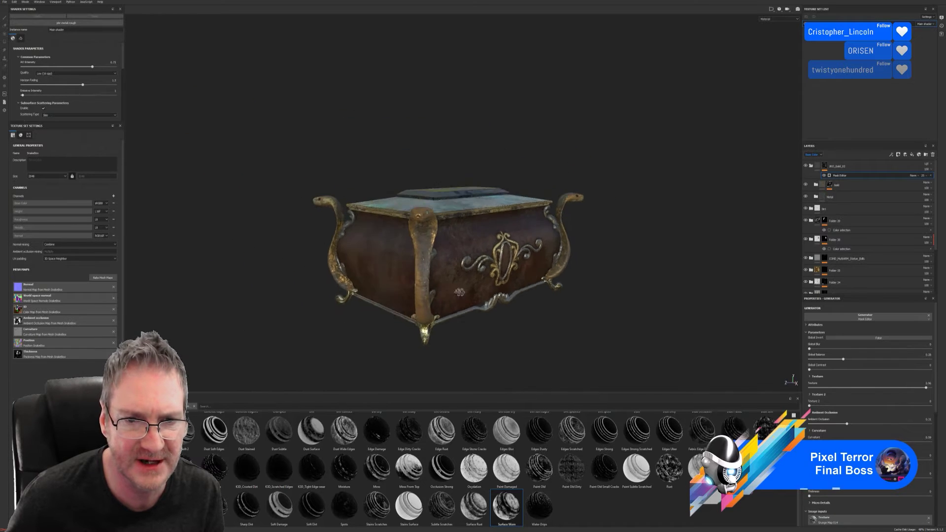
{"action": "left_click_drag", "start_coordinate": [580, 231], "coordinate": [447, 253], "text": "alt"}
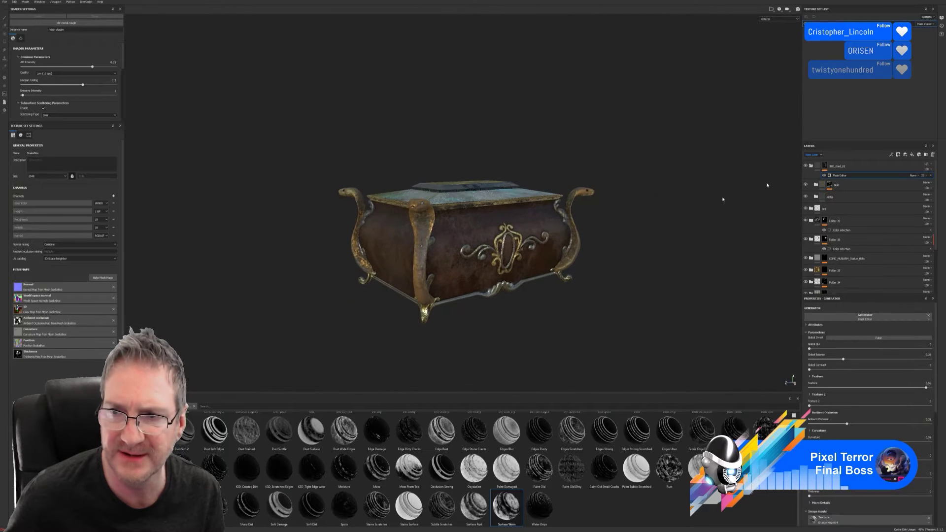
Collapse the gold material folder and save the project.
{"action": "left_click", "coordinate": [811, 167]}
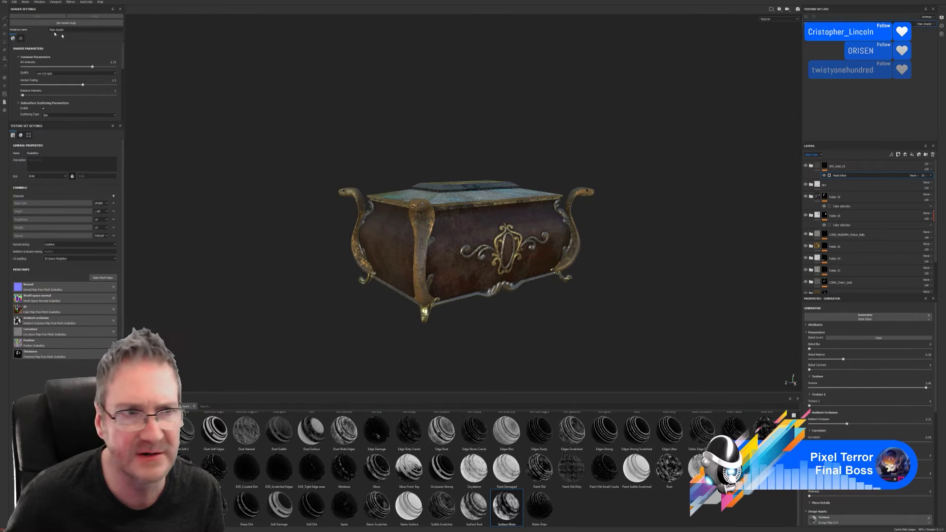
{"action": "left_click", "coordinate": [4, 2]}
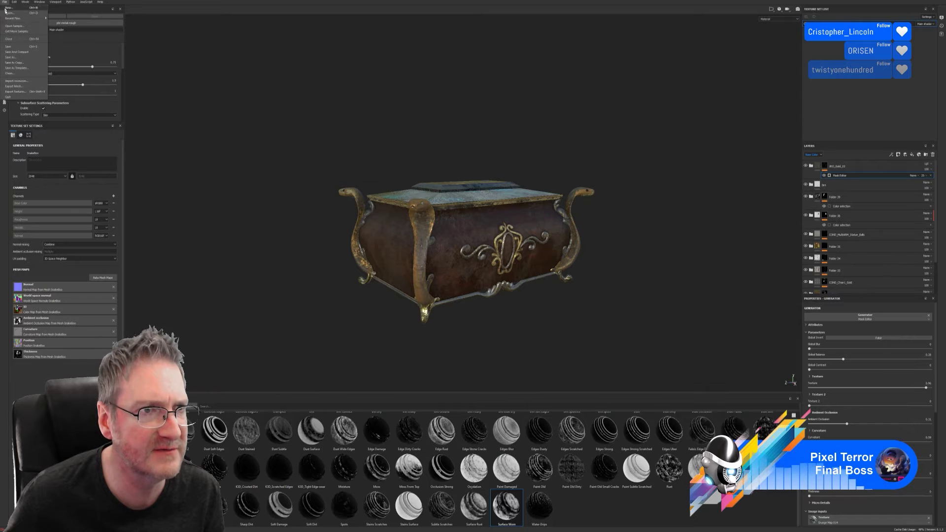
{"action": "left_click", "coordinate": [8, 47]}
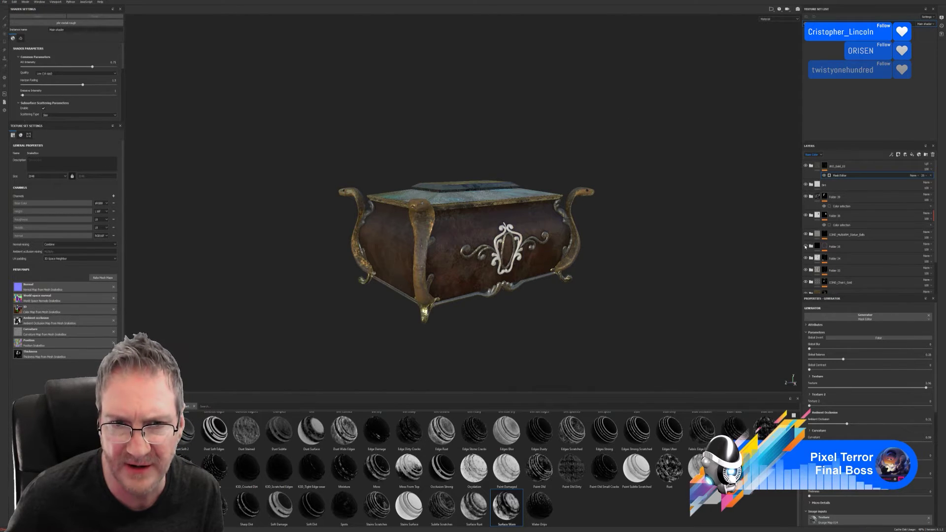
Find the folder that textures the snake legs by toggling layer visibility, and examine the gold materials inside it.
{"action": "scroll", "coordinate": [820, 269], "scroll_direction": "down", "scroll_amount": 2}
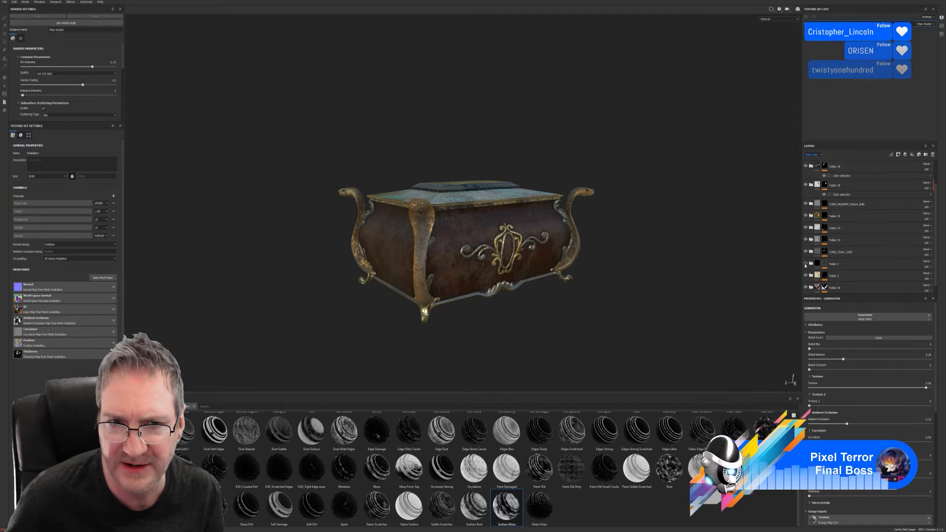
{"action": "left_click", "coordinate": [806, 264]}
{"action": "left_click", "coordinate": [806, 264]}
{"action": "left_click", "coordinate": [848, 265]}
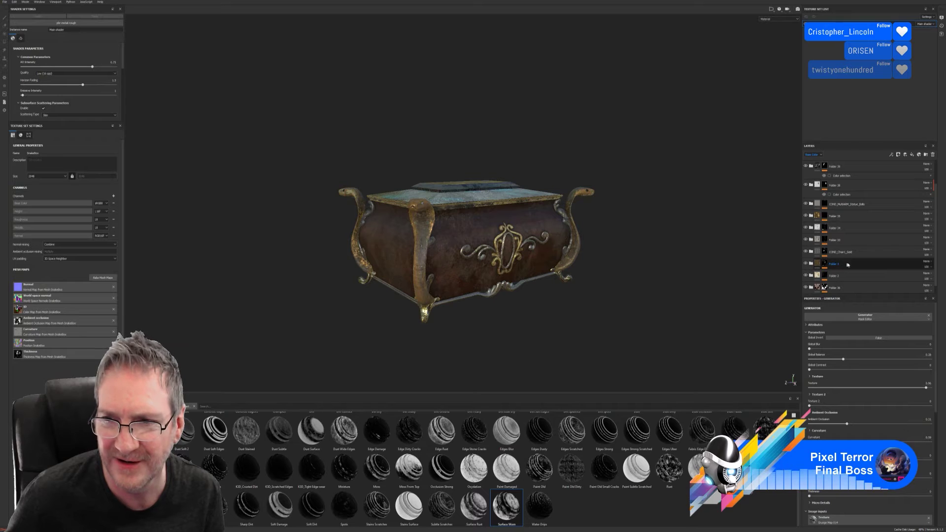
{"action": "left_click", "coordinate": [811, 264]}
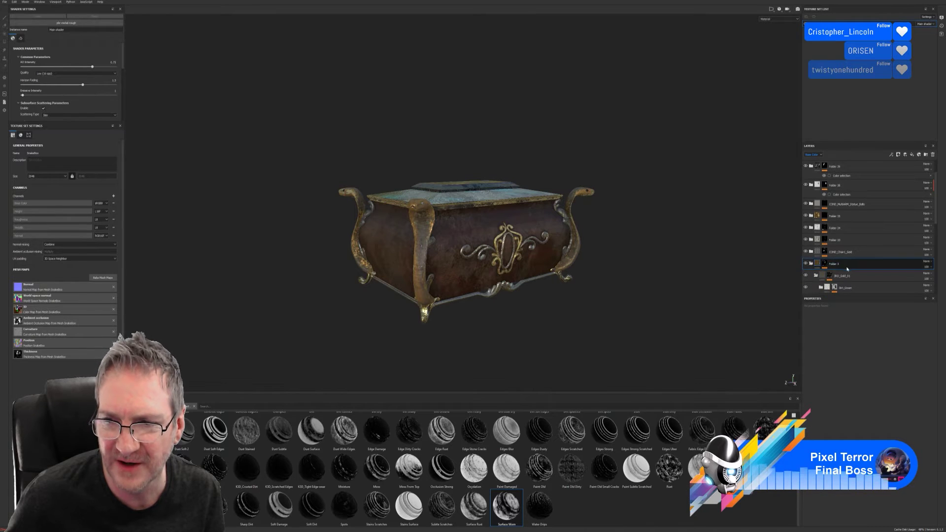
{"action": "scroll", "coordinate": [845, 267], "scroll_direction": "down", "scroll_amount": 2}
{"action": "left_click", "coordinate": [816, 246]}
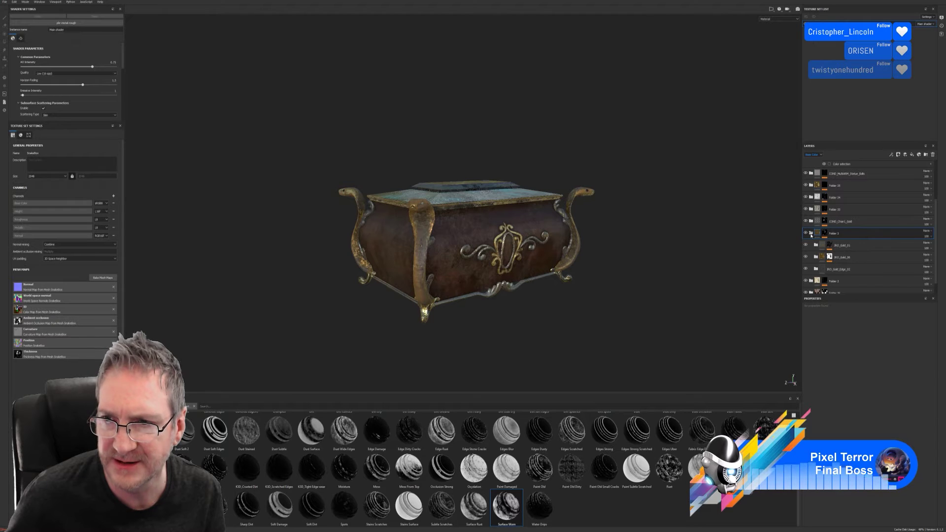
{"action": "left_click", "coordinate": [811, 234]}
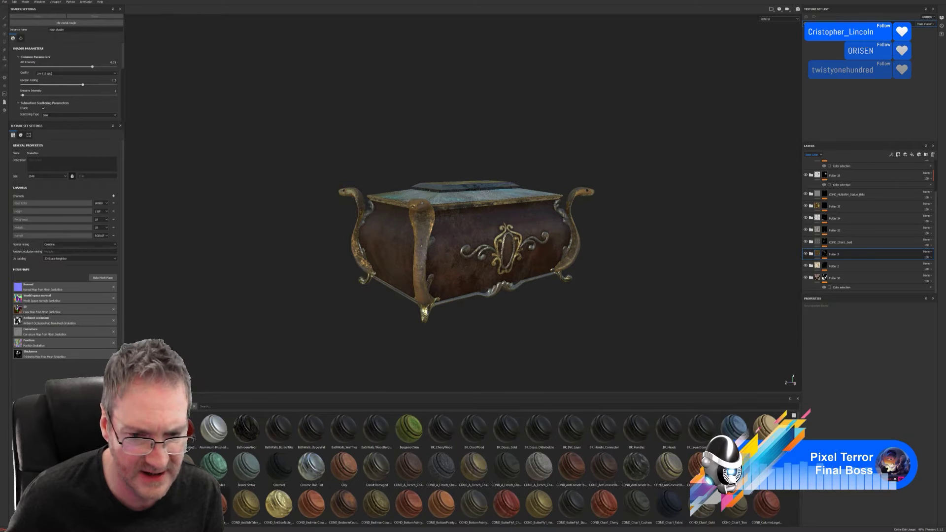
Add the JRO_Gold_02 smart material above the snake legs' folder and group the two together.
{"action": "scroll", "coordinate": [493, 468], "scroll_direction": "down", "scroll_amount": 5}
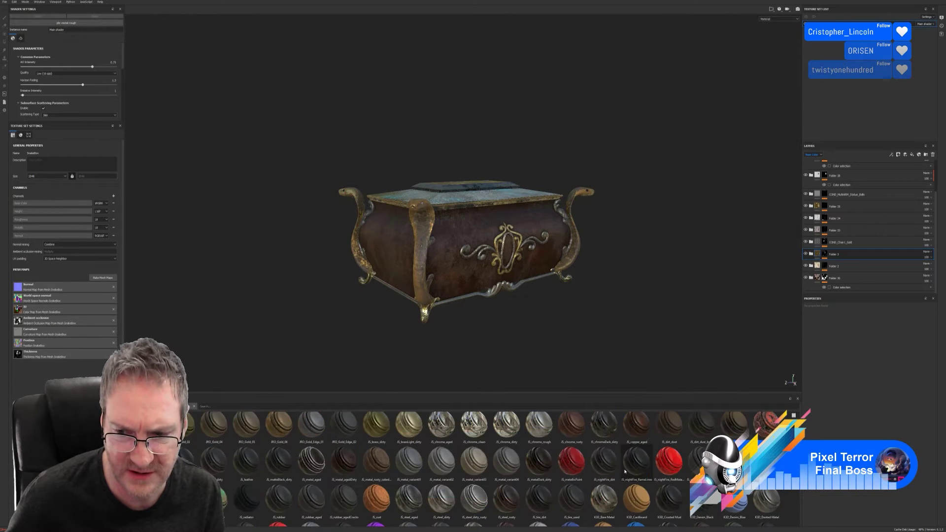
{"action": "scroll", "coordinate": [493, 468], "scroll_direction": "up", "scroll_amount": 5}
{"action": "mouse_move", "coordinate": [767, 508]}
{"action": "left_mouse_down"}
{"action": "mouse_move", "coordinate": [549, 261]}
{"action": "mouse_move", "coordinate": [849, 269]}
{"action": "mouse_move", "coordinate": [839, 247]}
{"action": "left_mouse_up"}
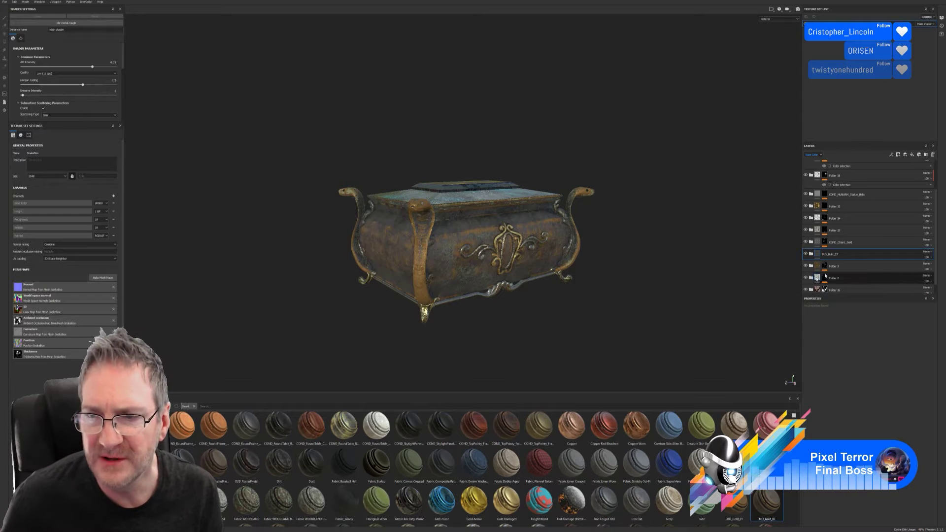
{"action": "left_click", "coordinate": [847, 271], "text": "ctrl"}
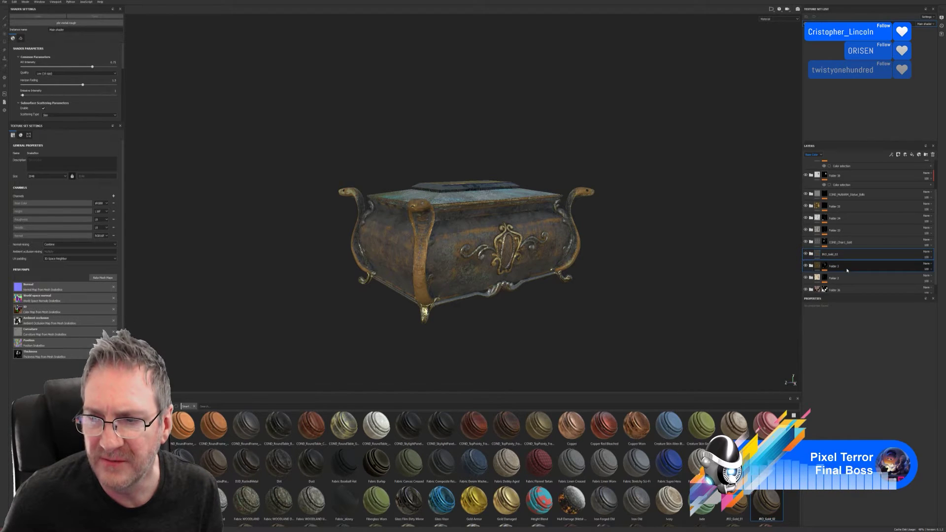
{"action": "right_click", "coordinate": [847, 269]}
{"action": "left_click", "coordinate": [866, 309]}
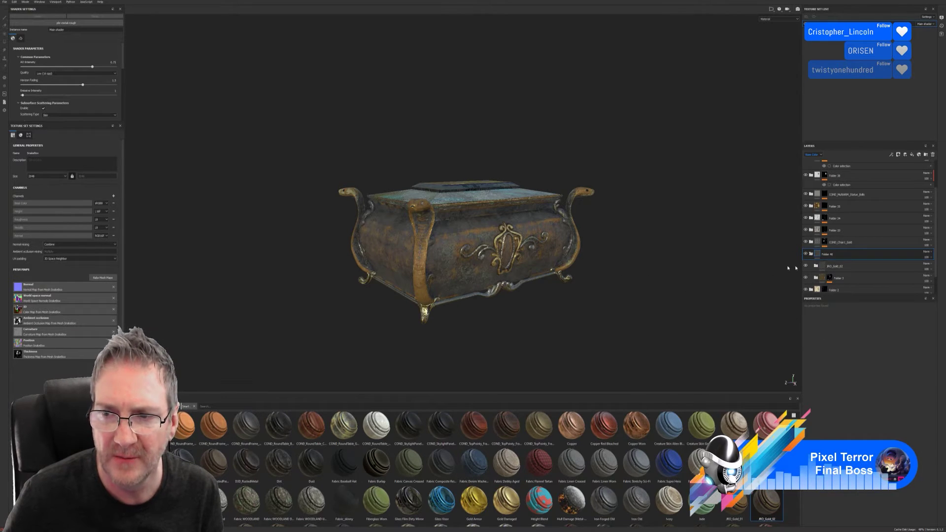
Mask the new group with a color selection, picking the snake legs' dark purple ID color.
{"action": "left_click_drag", "start_coordinate": [604, 291], "coordinate": [661, 289], "text": "alt"}
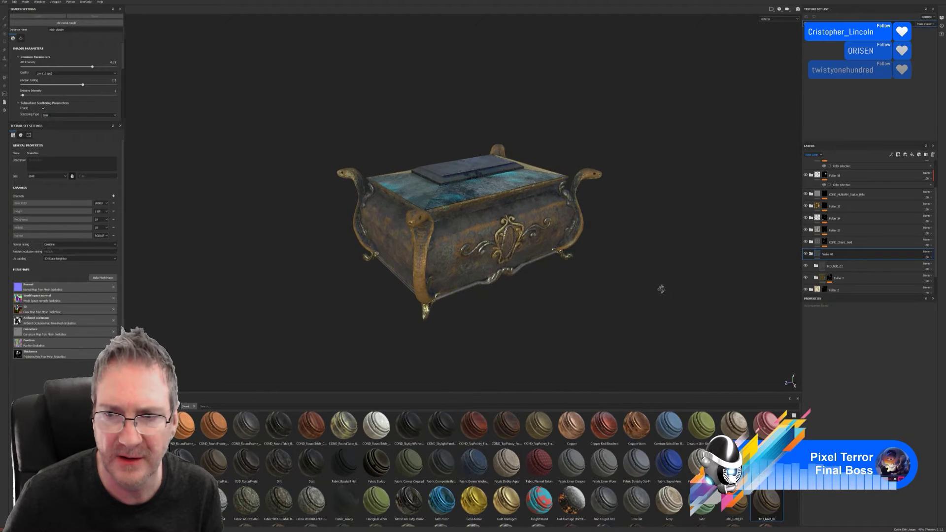
{"action": "left_click", "coordinate": [811, 254]}
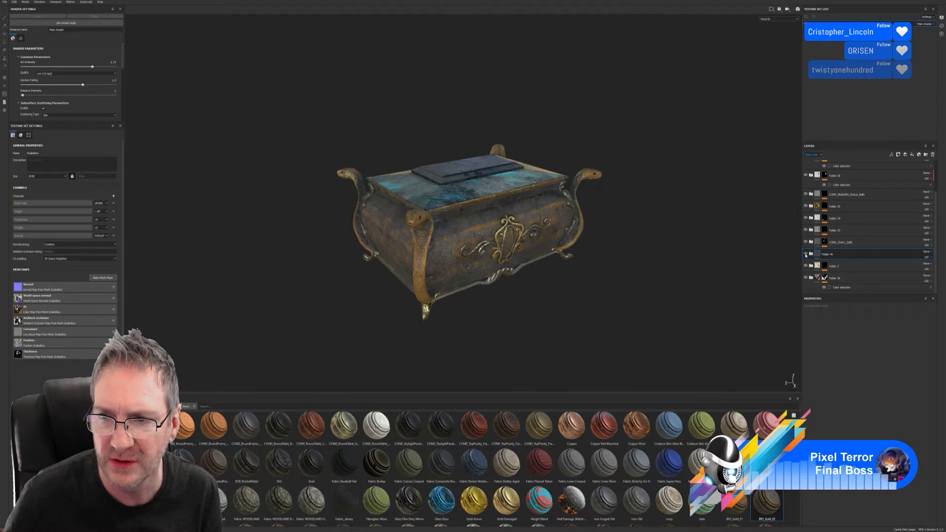
{"action": "right_click", "coordinate": [845, 255]}
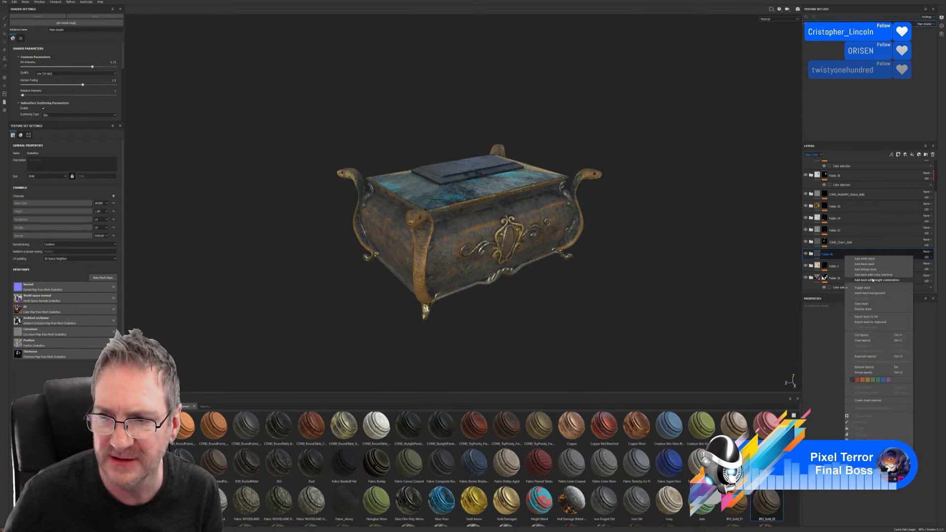
{"action": "left_click", "coordinate": [872, 275]}
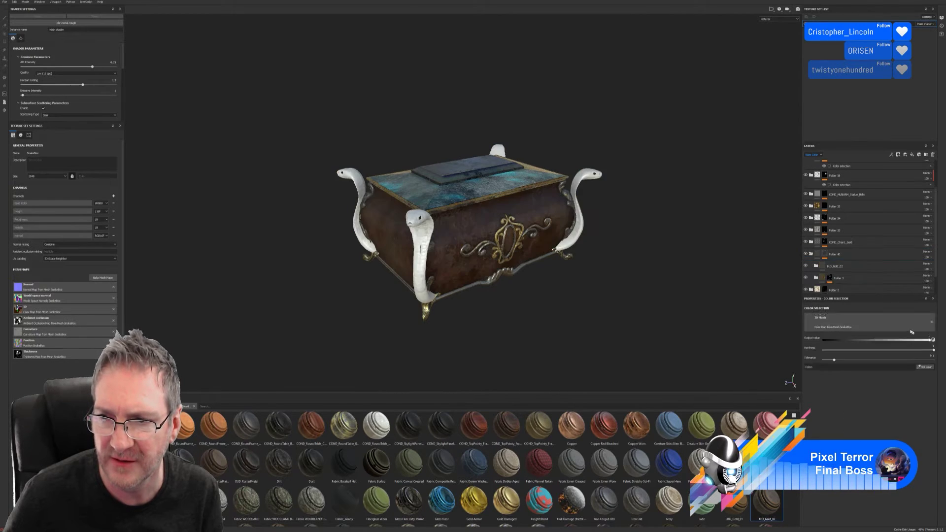
{"action": "left_click", "coordinate": [928, 360]}
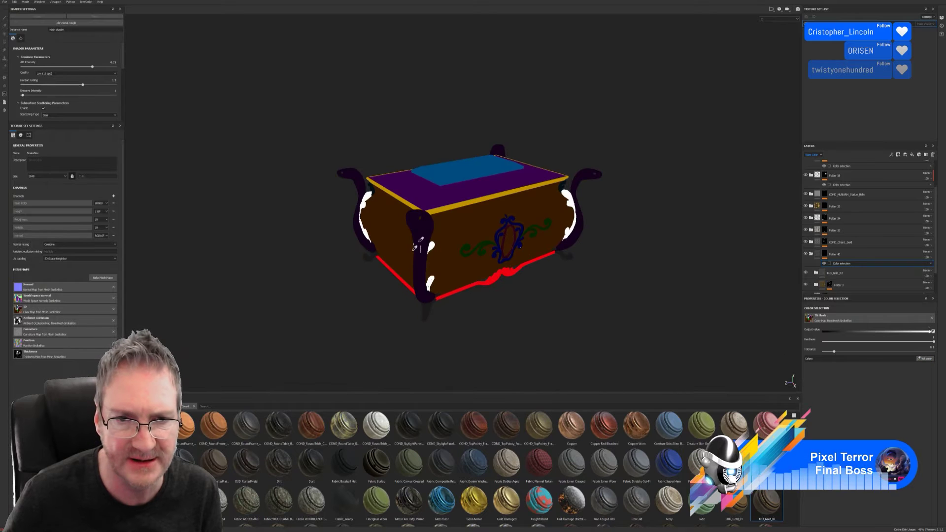
{"action": "left_click", "coordinate": [430, 231]}
{"action": "left_click_drag", "start_coordinate": [430, 232], "coordinate": [433, 202], "text": "alt"}
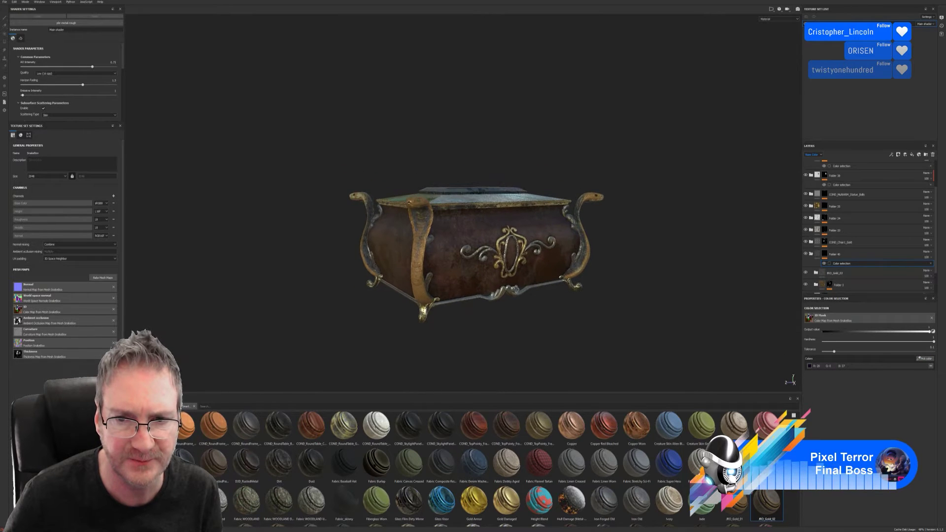
Inspect the snake legs from several angles and compare them with and without the JRO_Gold_02 material.
{"action": "left_click_drag", "start_coordinate": [529, 305], "coordinate": [448, 233], "text": "alt"}
{"action": "right_click_drag", "start_coordinate": [448, 233], "coordinate": [427, 191], "text": "alt"}
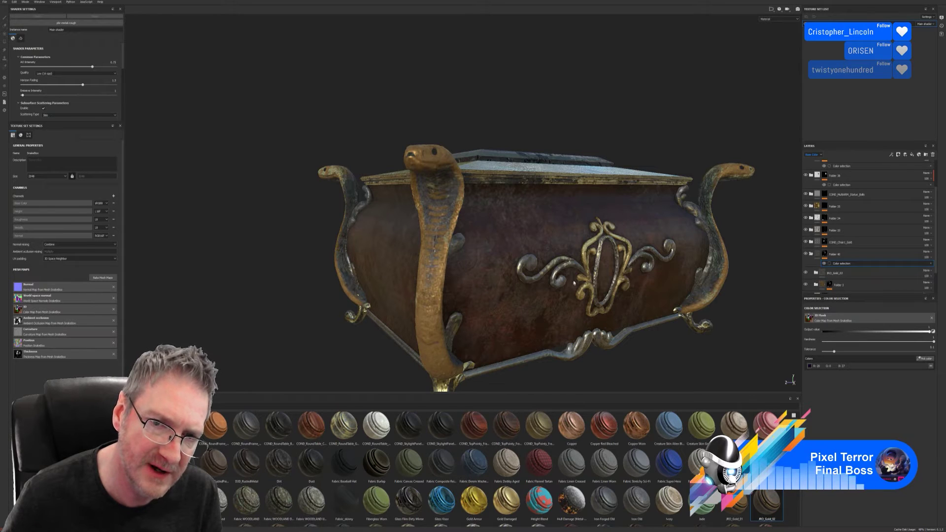
{"action": "right_click_drag", "start_coordinate": [575, 283], "coordinate": [306, 289], "text": "alt"}
{"action": "mouse_move", "coordinate": [306, 290]}
{"action": "left_mouse_down", "text": "alt"}
{"action": "mouse_move", "coordinate": [307, 323]}
{"action": "mouse_move", "coordinate": [313, 300]}
{"action": "left_mouse_up", "text": "alt"}
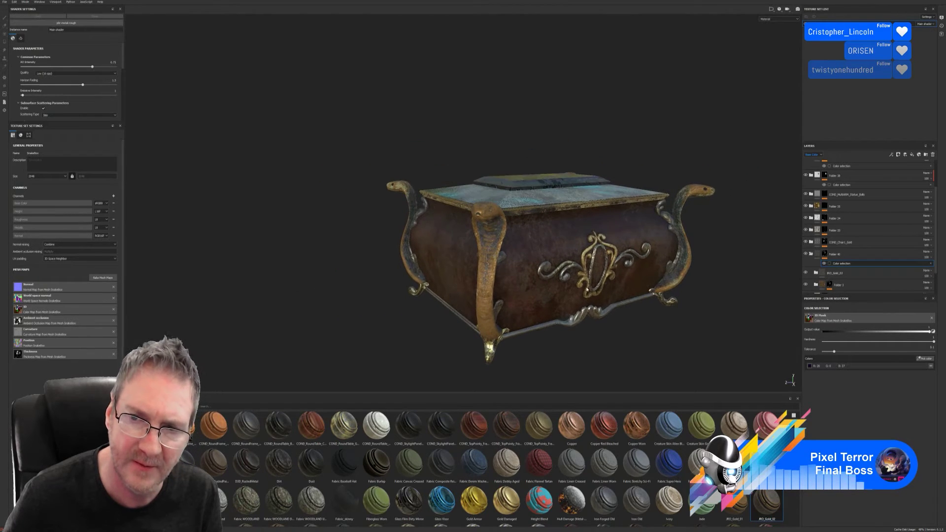
{"action": "left_click_drag", "start_coordinate": [587, 290], "coordinate": [402, 276], "text": "alt"}
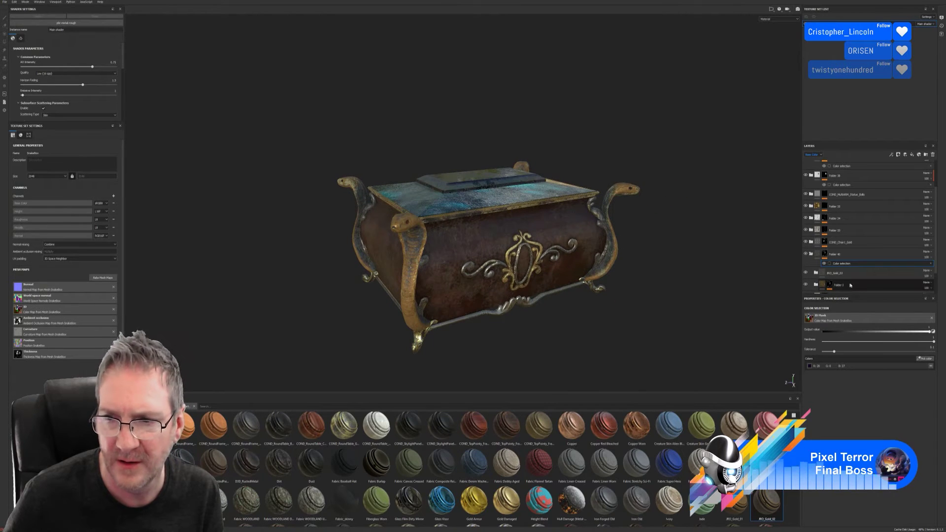
{"action": "left_click", "coordinate": [806, 272]}
{"action": "left_click", "coordinate": [807, 272]}
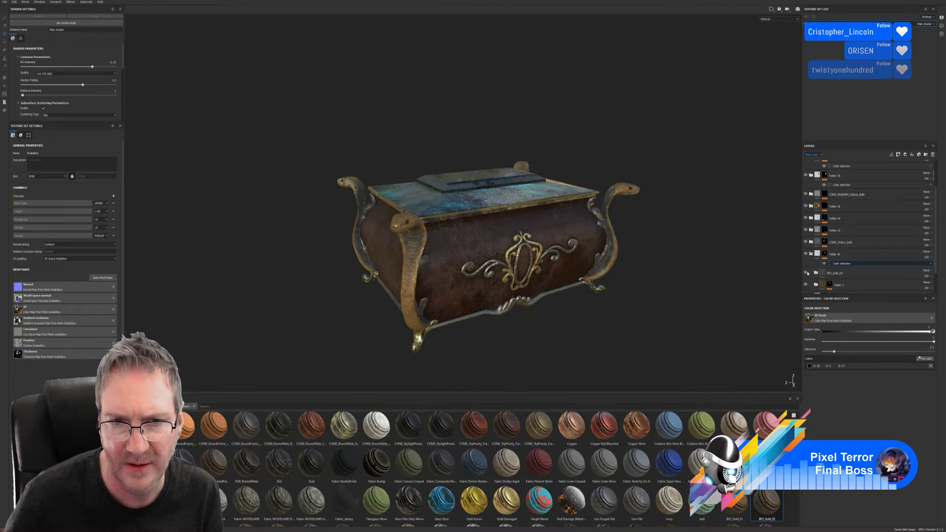
{"action": "left_click", "coordinate": [807, 273]}
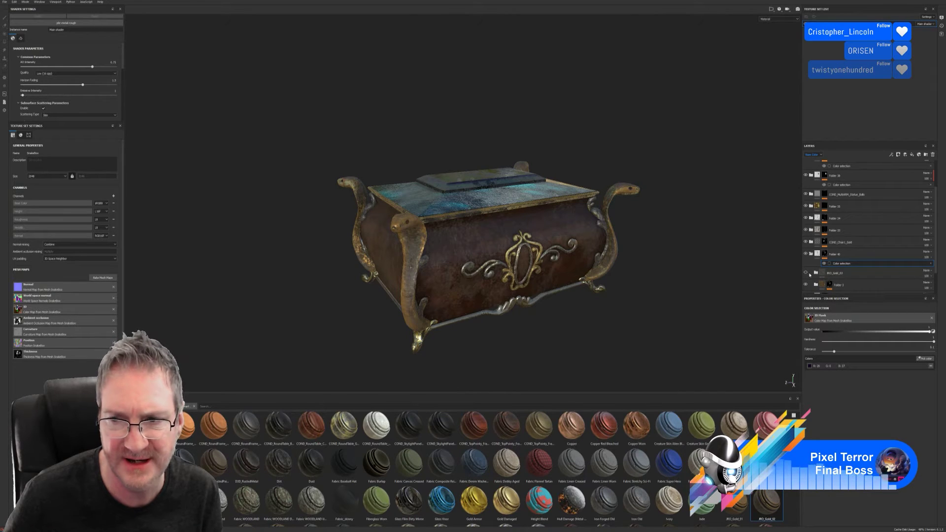
{"action": "left_click", "coordinate": [807, 273]}
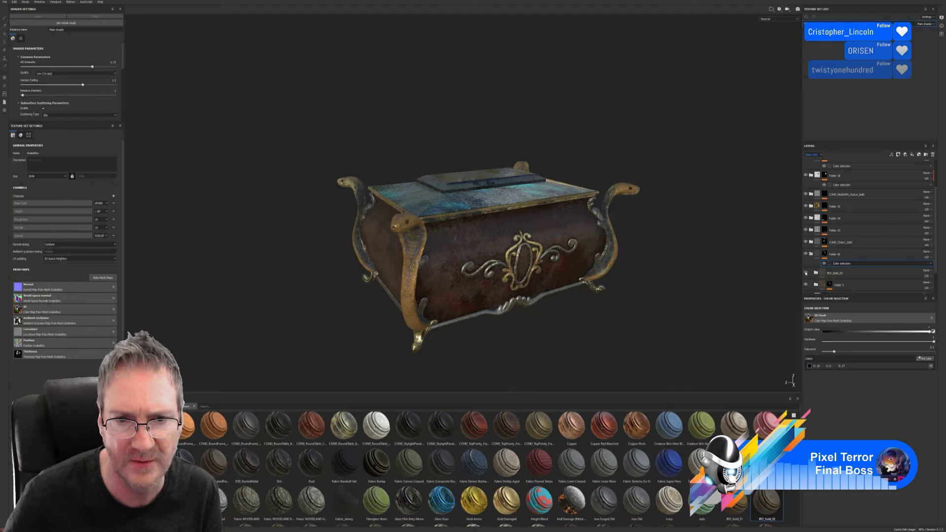
{"action": "left_click", "coordinate": [806, 273]}
{"action": "left_click", "coordinate": [806, 272]}
{"action": "left_click", "coordinate": [806, 273]}
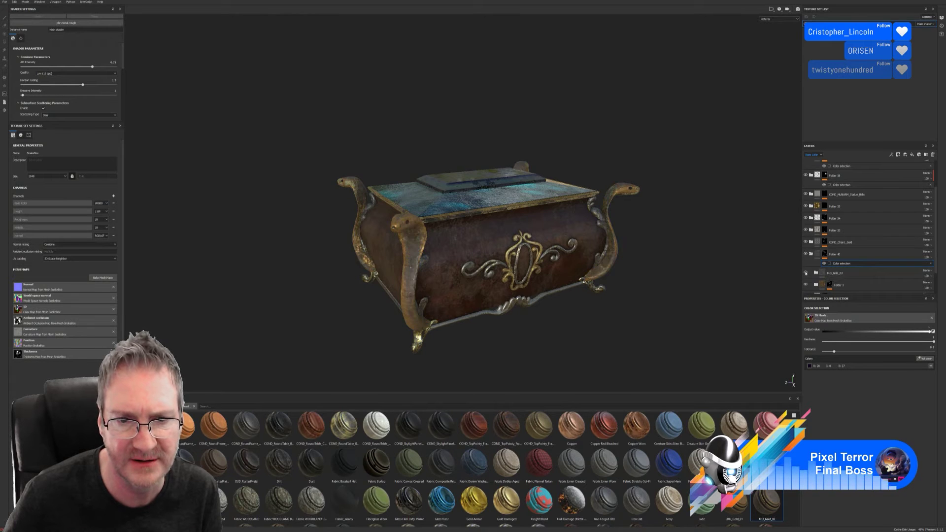
{"action": "left_click", "coordinate": [806, 272]}
{"action": "left_click", "coordinate": [806, 273]}
{"action": "left_click", "coordinate": [806, 273]}
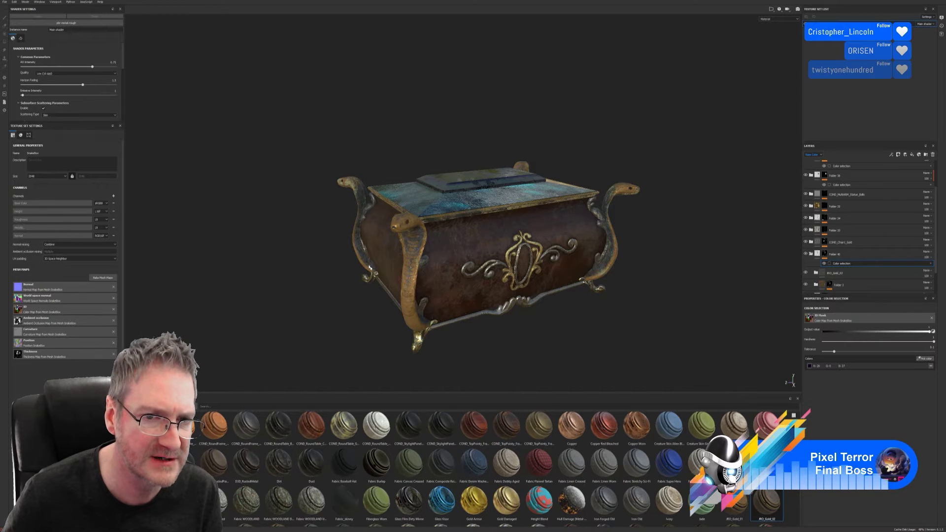
{"action": "left_click_drag", "start_coordinate": [539, 348], "coordinate": [352, 304], "text": "alt"}
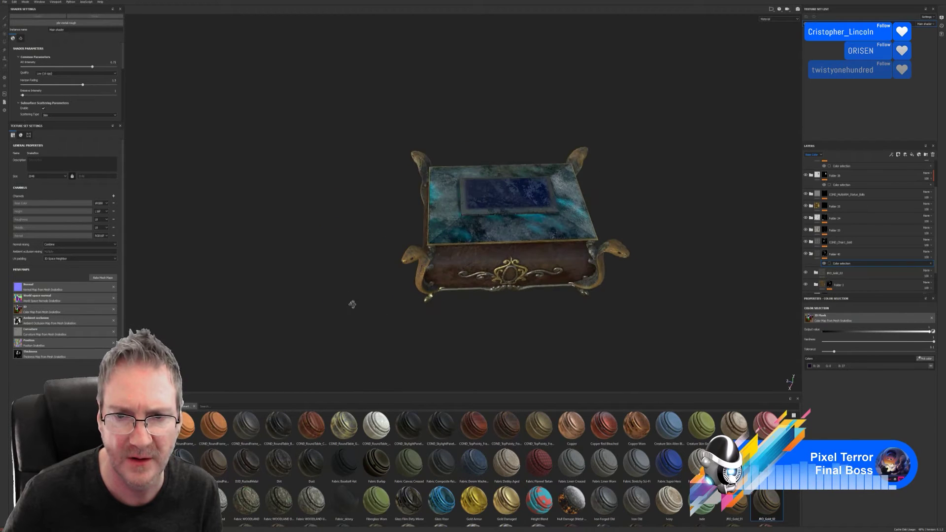
Inspect the textured box from several angles and distances, checking the snake legs, lid and front ornament.
{"action": "middle_click_drag", "start_coordinate": [512, 262], "coordinate": [457, 253], "text": "alt"}
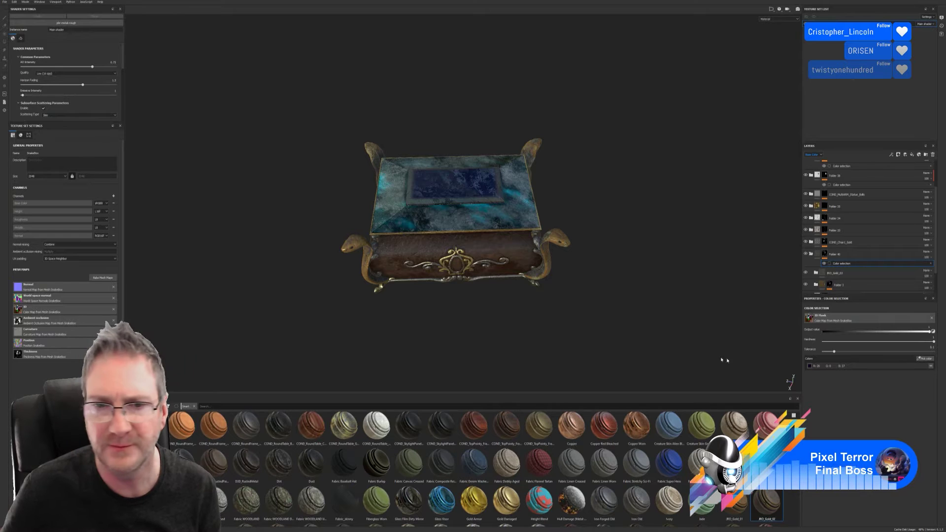
{"action": "left_click_drag", "start_coordinate": [700, 335], "coordinate": [454, 320], "text": "alt"}
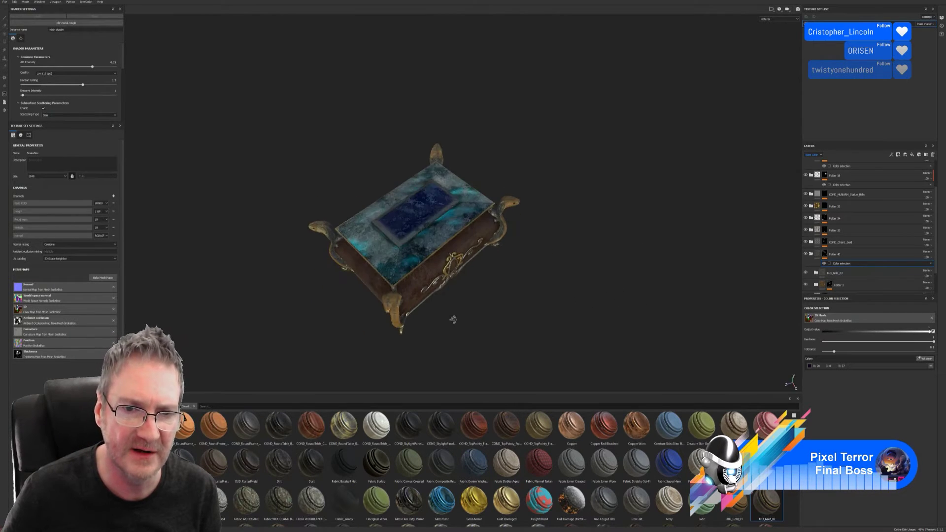
{"action": "left_click_drag", "start_coordinate": [440, 266], "coordinate": [486, 272], "text": "alt"}
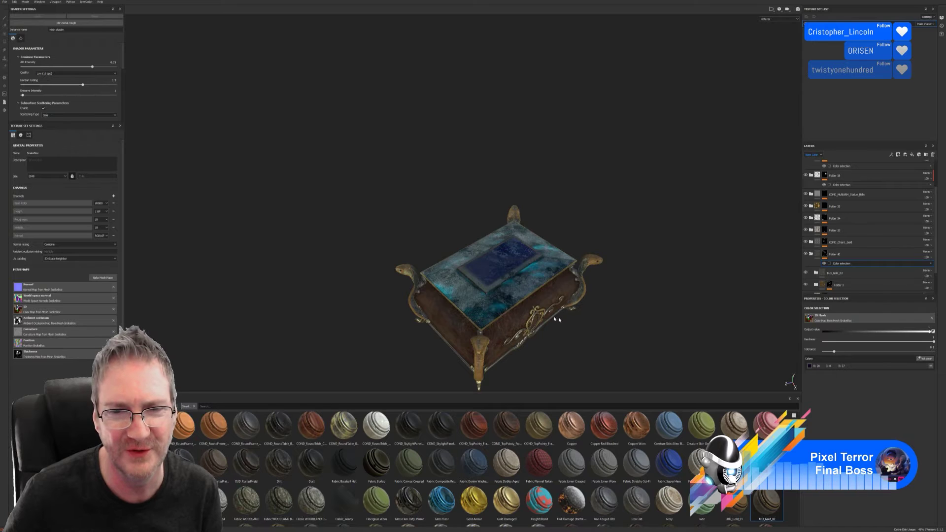
{"action": "left_click_drag", "start_coordinate": [556, 319], "coordinate": [508, 268], "text": "alt"}
{"action": "left_click_drag", "start_coordinate": [451, 291], "coordinate": [546, 192], "text": "alt"}
{"action": "scroll", "coordinate": [473, 342], "scroll_direction": "up", "scroll_amount": 4}
{"action": "right_click_drag", "start_coordinate": [546, 192], "coordinate": [305, 277], "text": "alt"}
{"action": "middle_click_drag", "start_coordinate": [481, 241], "coordinate": [436, 144], "text": "alt"}
{"action": "left_click_drag", "start_coordinate": [436, 145], "coordinate": [345, 256], "text": "alt"}
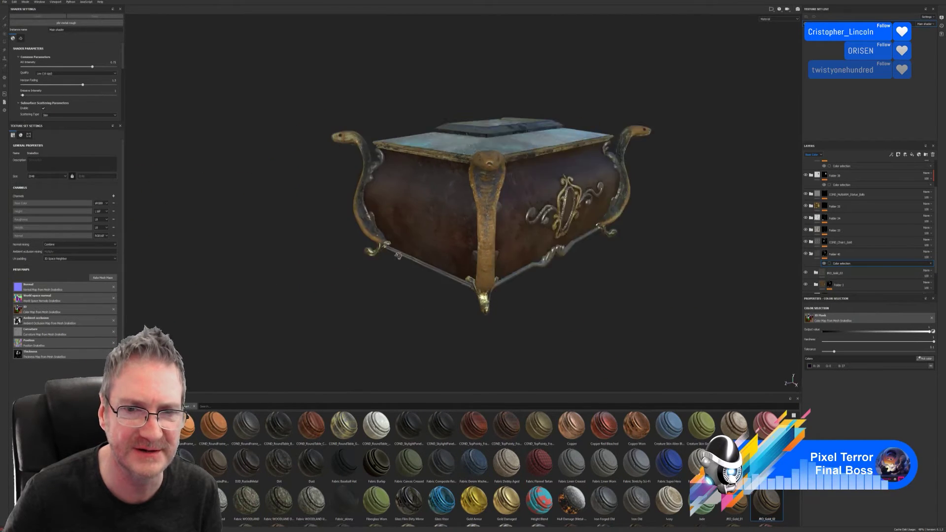
{"action": "right_click_drag", "start_coordinate": [345, 256], "coordinate": [655, 262], "text": "alt"}
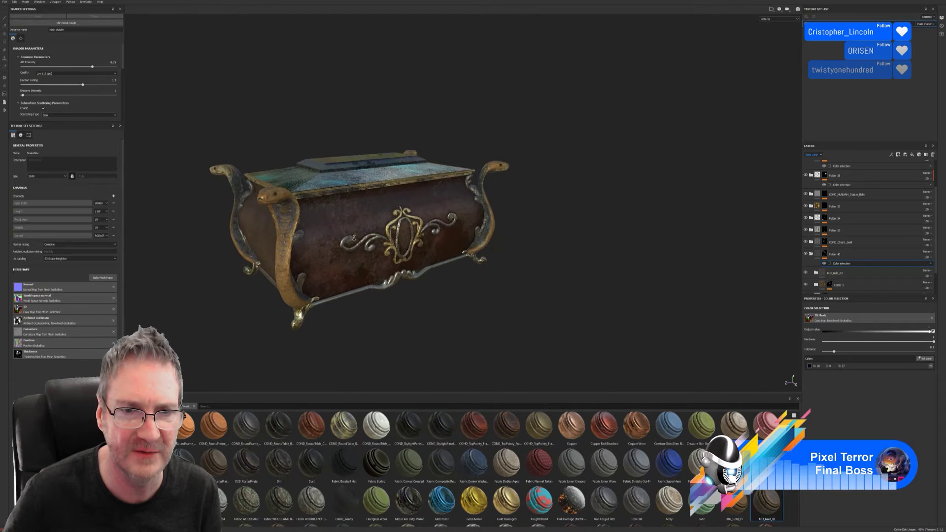
{"action": "right_click_drag", "start_coordinate": [419, 251], "coordinate": [488, 252], "text": "alt"}
{"action": "middle_click_drag", "start_coordinate": [394, 251], "coordinate": [502, 222], "text": "alt"}
{"action": "left_click_drag", "start_coordinate": [503, 197], "coordinate": [489, 235], "text": "alt"}
{"action": "right_click_drag", "start_coordinate": [488, 235], "coordinate": [313, 254], "text": "alt"}
{"action": "left_click_drag", "start_coordinate": [312, 254], "coordinate": [401, 200], "text": "alt"}
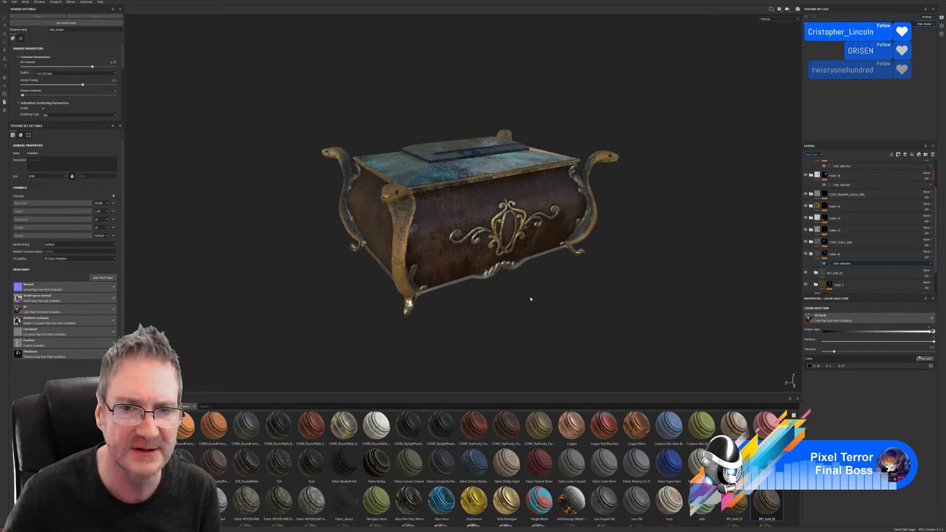
{"action": "mouse_move", "coordinate": [523, 297]}
{"action": "left_mouse_down", "text": "alt"}
{"action": "mouse_move", "coordinate": [524, 309]}
{"action": "mouse_move", "coordinate": [527, 290]}
{"action": "left_mouse_up", "text": "alt"}
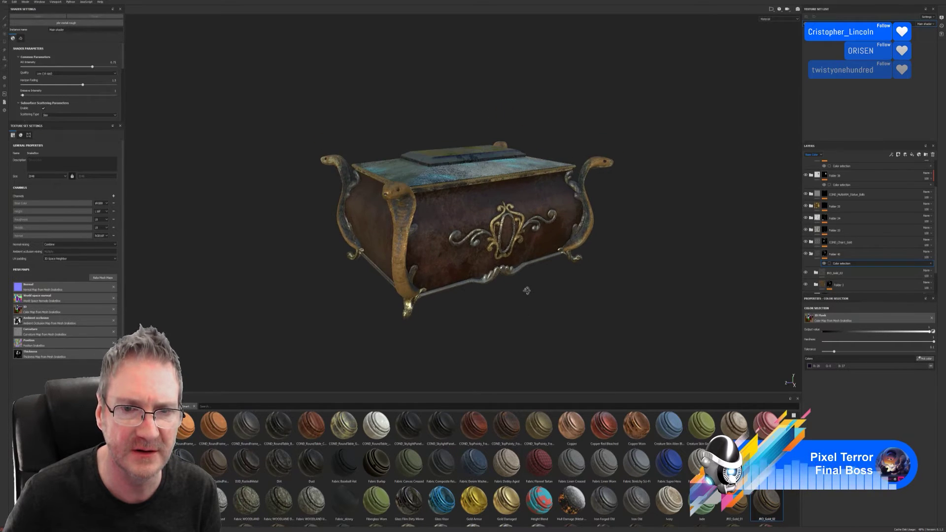
{"action": "right_click_drag", "start_coordinate": [422, 173], "coordinate": [605, 198], "text": "alt"}
{"action": "left_click_drag", "start_coordinate": [473, 182], "coordinate": [491, 202], "text": "alt"}
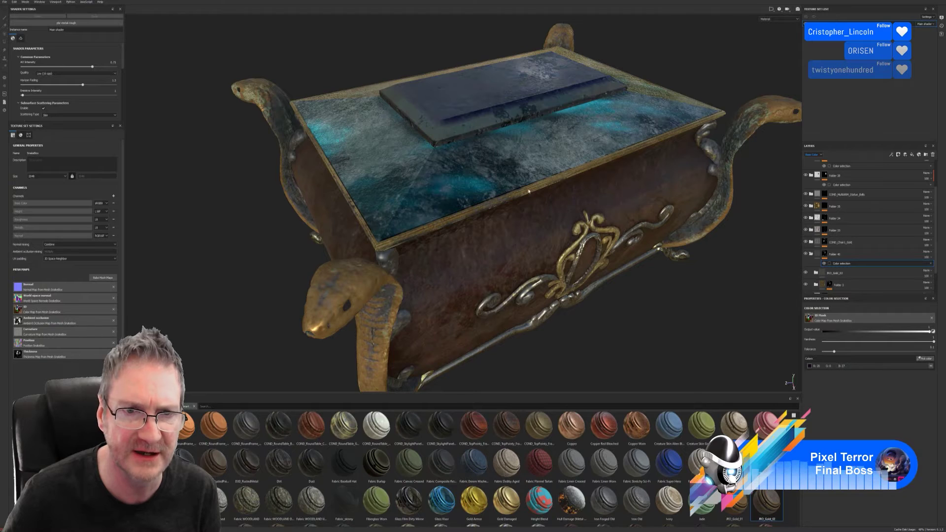
{"action": "right_click_drag", "start_coordinate": [529, 191], "coordinate": [187, 208], "text": "alt"}
{"action": "left_click_drag", "start_coordinate": [473, 217], "coordinate": [396, 220], "text": "alt"}
{"action": "scroll", "coordinate": [448, 319], "scroll_direction": "up", "scroll_amount": 3}
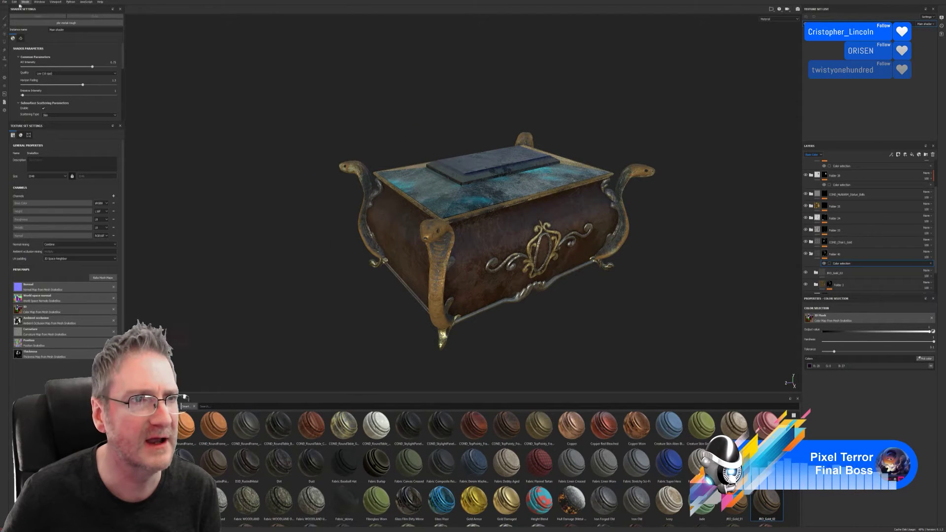
Save the project and open the texture export settings.
{"action": "left_click", "coordinate": [4, 2]}
{"action": "left_click", "coordinate": [18, 47]}
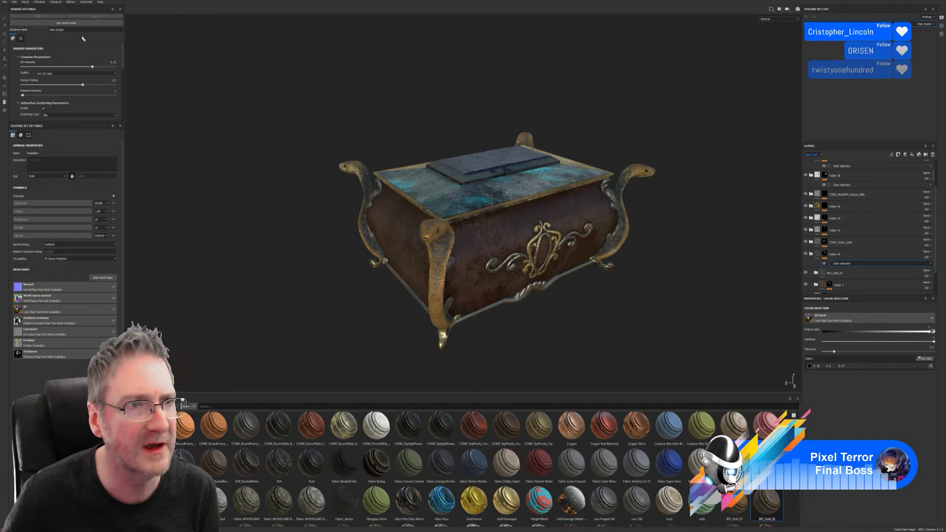
{"action": "left_click", "coordinate": [11, 7]}
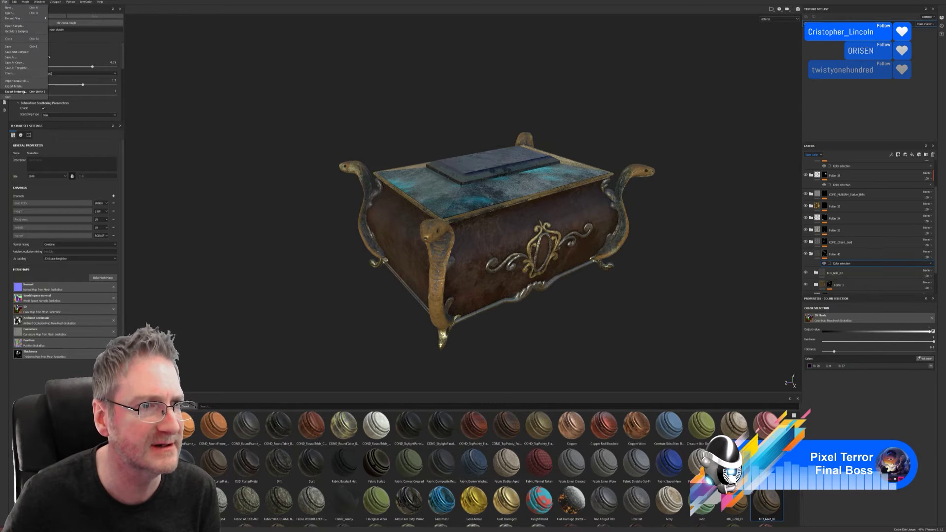
{"action": "left_click", "coordinate": [80, 108]}
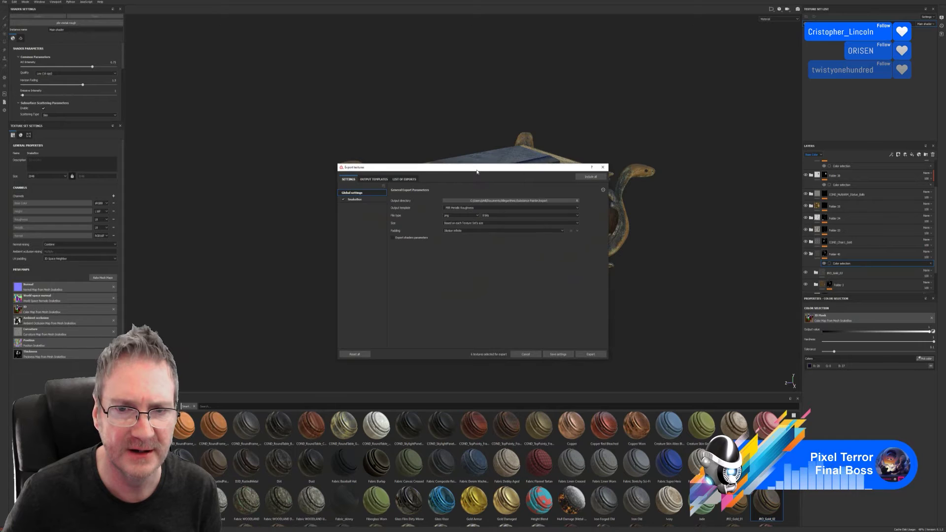
Set the export output directory to the Ring Box & Hand Mirror folder inside the Study models on the Work drive.
{"action": "left_click", "coordinate": [470, 155]}
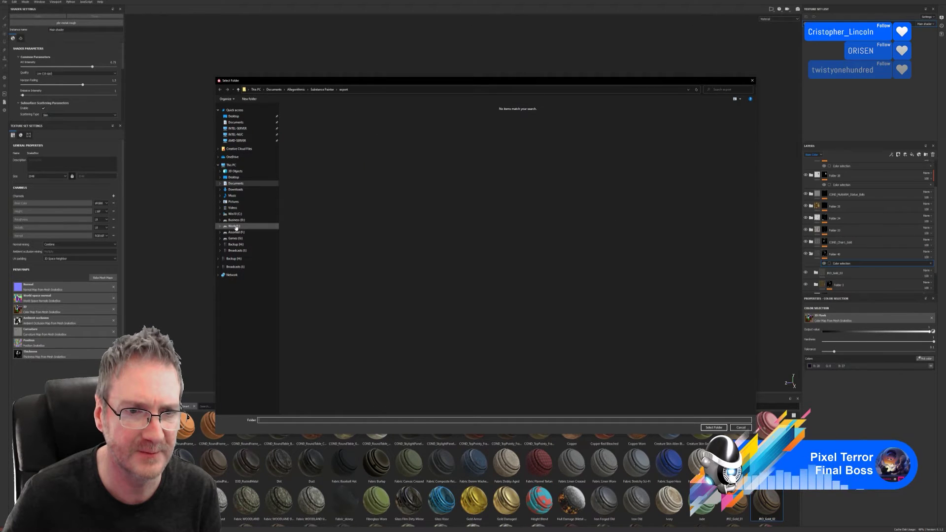
{"action": "left_click", "coordinate": [235, 226]}
{"action": "double_click", "coordinate": [688, 152]}
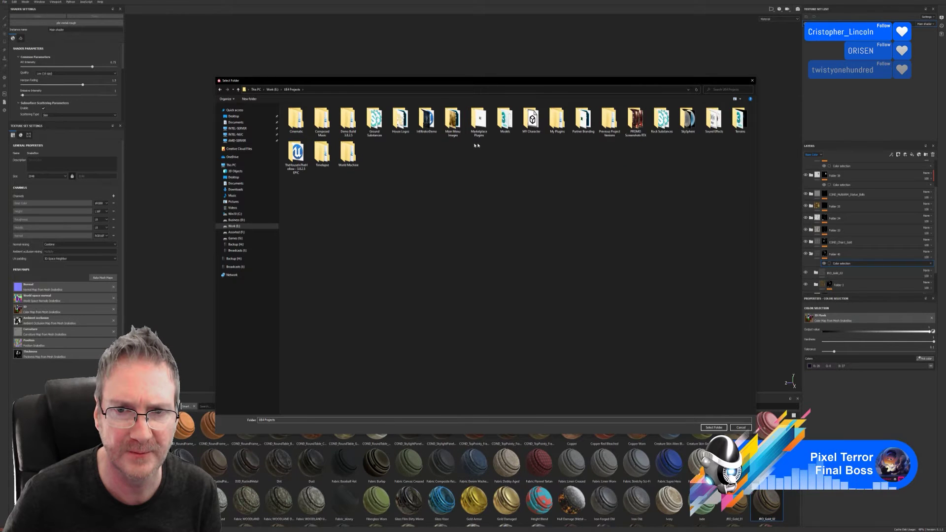
{"action": "double_click", "coordinate": [505, 120]}
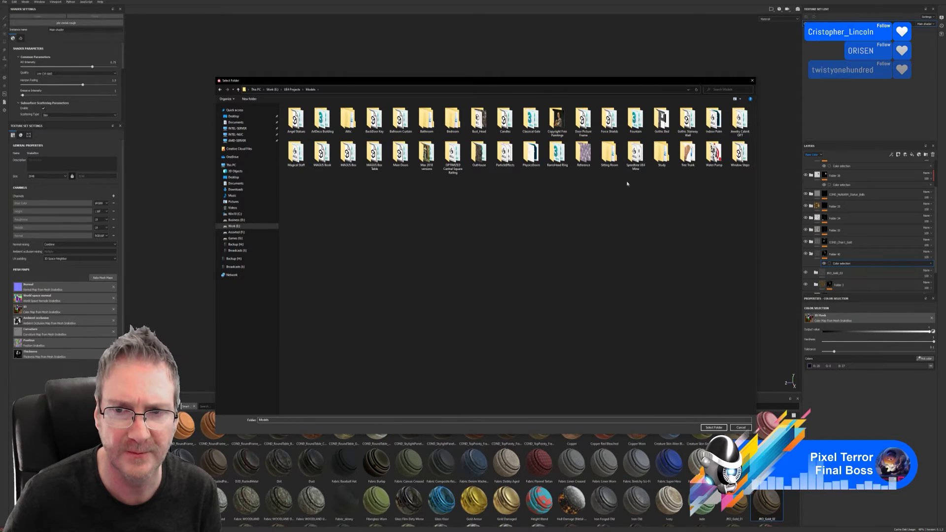
{"action": "double_click", "coordinate": [662, 151]}
{"action": "double_click", "coordinate": [505, 119]}
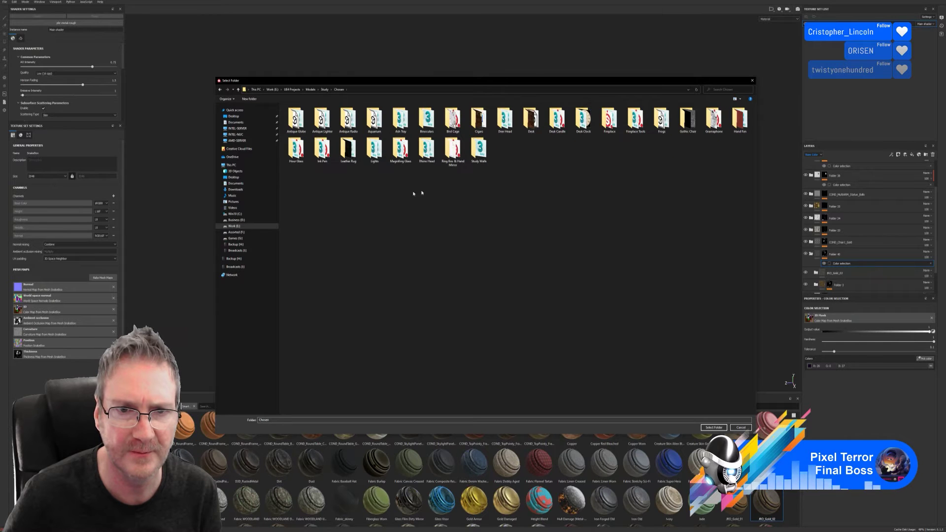
{"action": "double_click", "coordinate": [454, 157]}
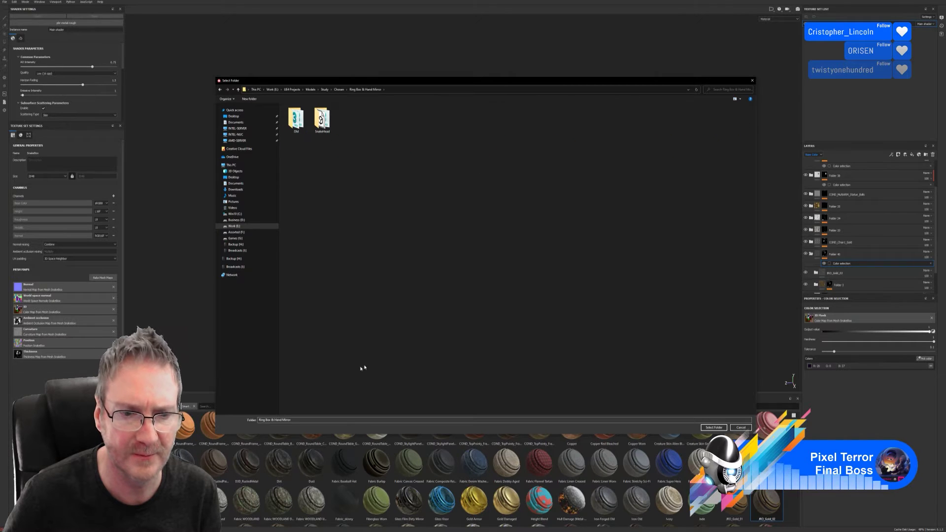
{"action": "left_click", "coordinate": [714, 428]}
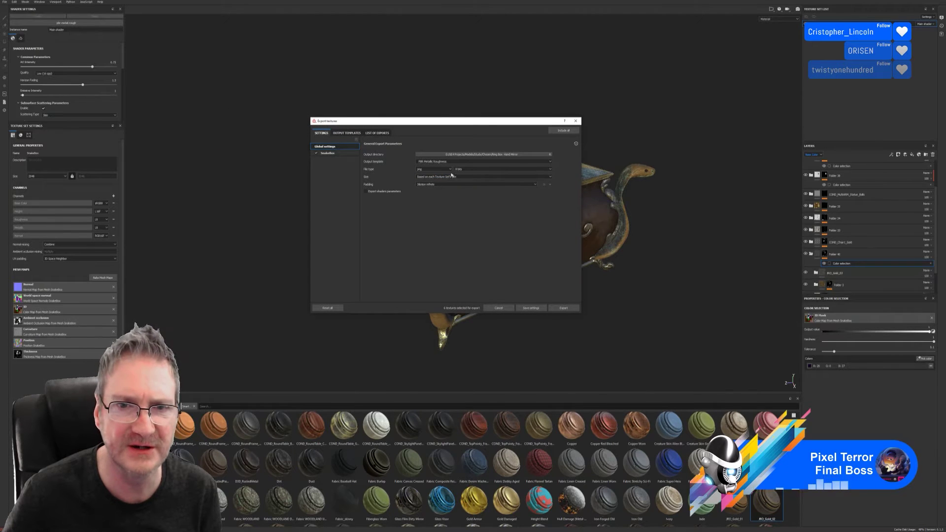
Export the SnakeBox textures as PNG with the PBR Metallic Roughness template, and save the export settings and the project.
{"action": "left_click", "coordinate": [330, 154]}
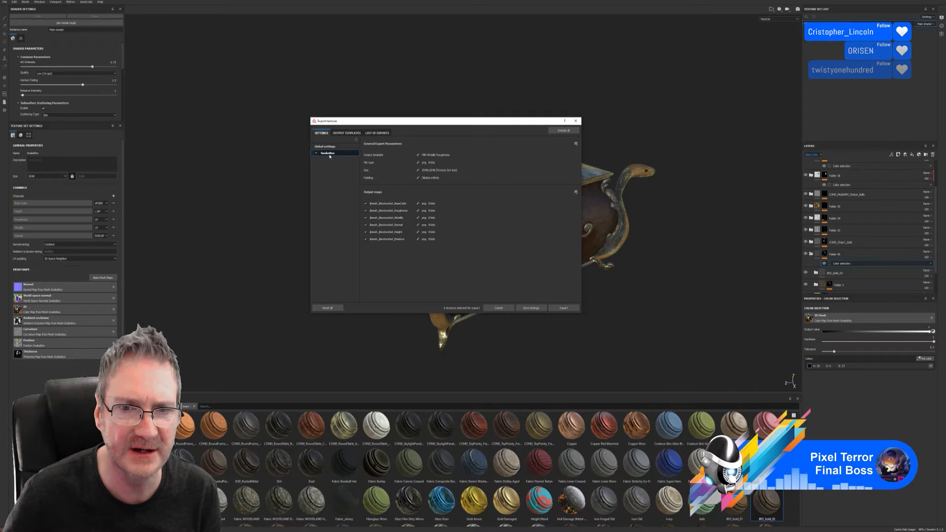
{"action": "left_click", "coordinate": [325, 147]}
{"action": "left_click", "coordinate": [564, 309]}
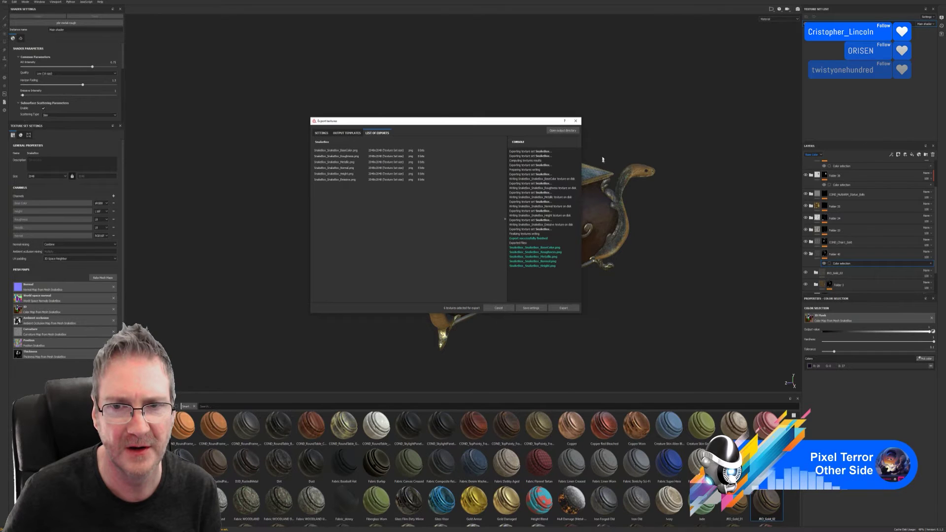
{"action": "left_click", "coordinate": [531, 309]}
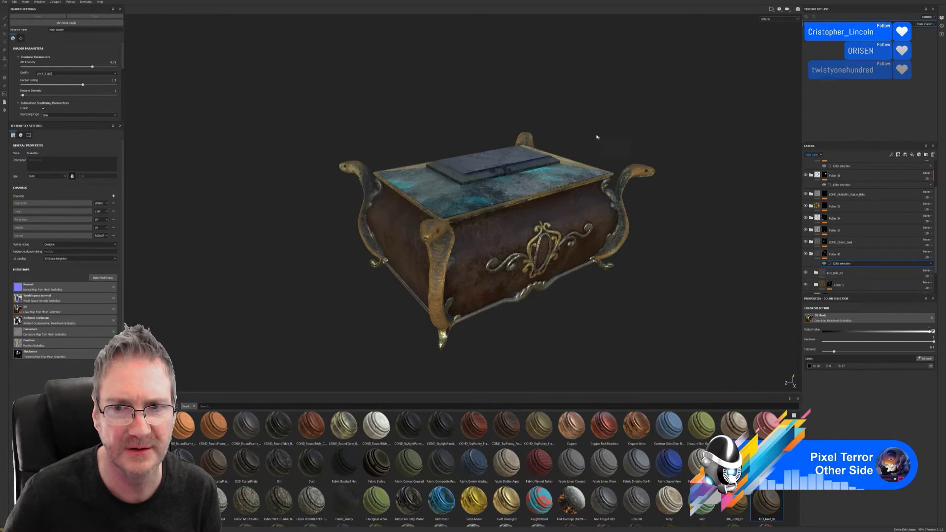
{"action": "left_click", "coordinate": [4, 1]}
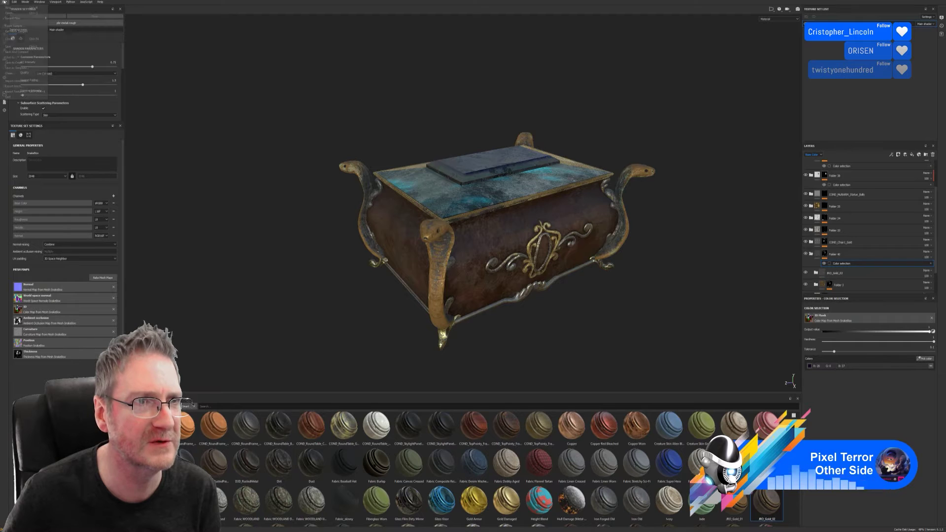
{"action": "left_click", "coordinate": [20, 40]}
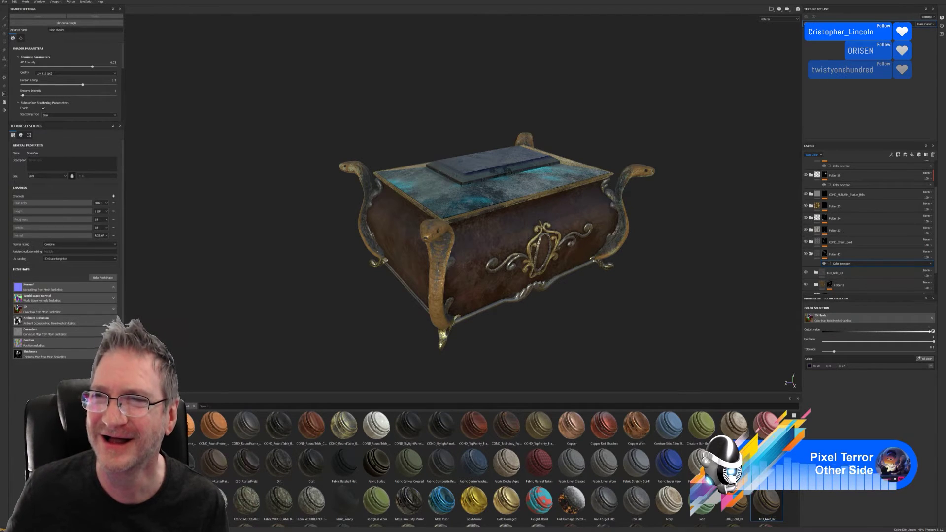
Switch to 3ds Max and save the snake box scene.
{"action": "key", "text": "super+d"}
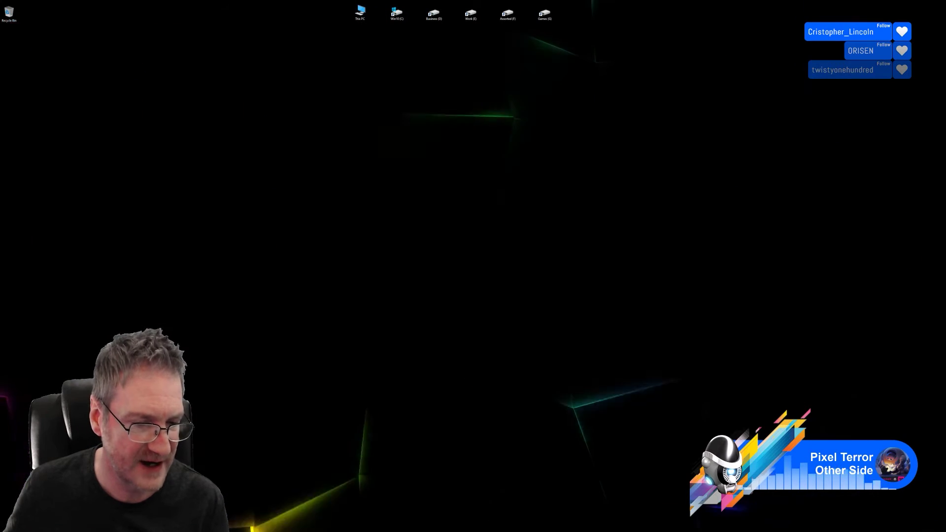
{"action": "key", "text": "alt+Tab"}
{"action": "middle_click_drag", "start_coordinate": [380, 397], "coordinate": [268, 297], "text": "alt"}
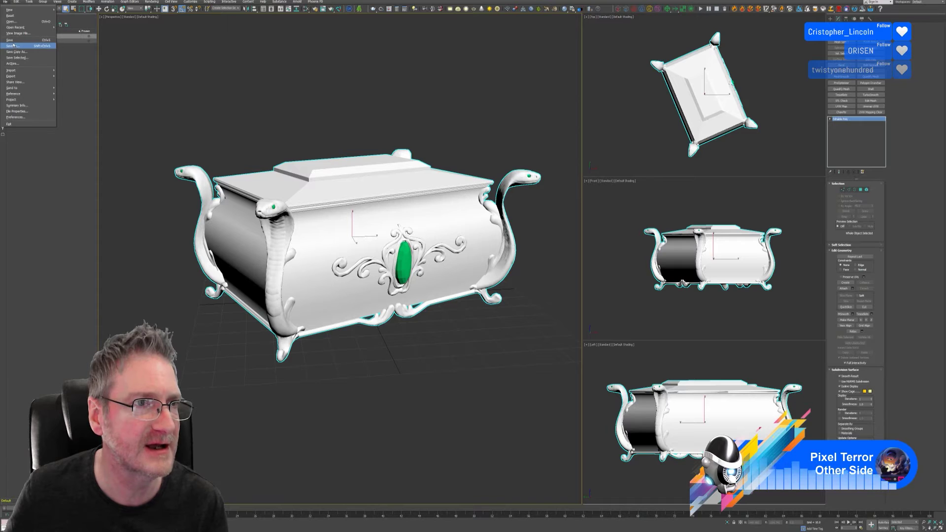
{"action": "left_click", "coordinate": [14, 42]}
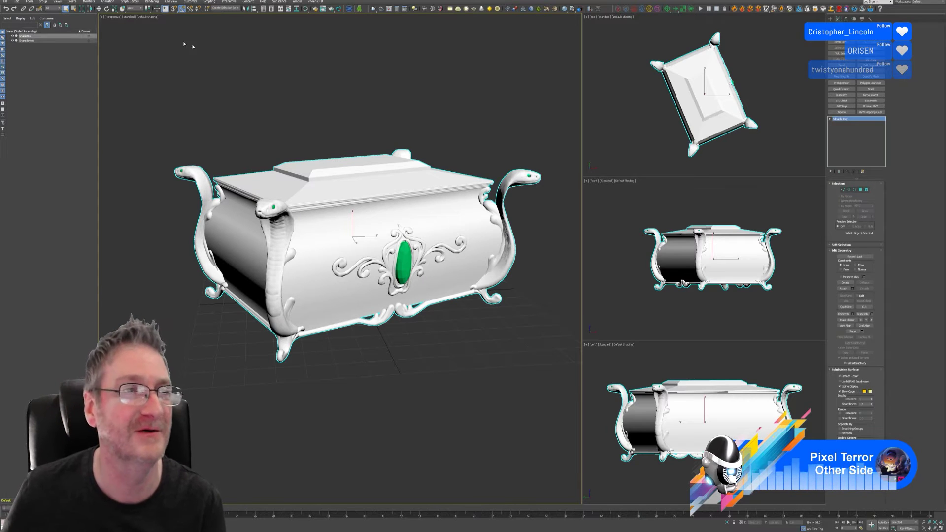
{"action": "left_click", "coordinate": [4, 2]}
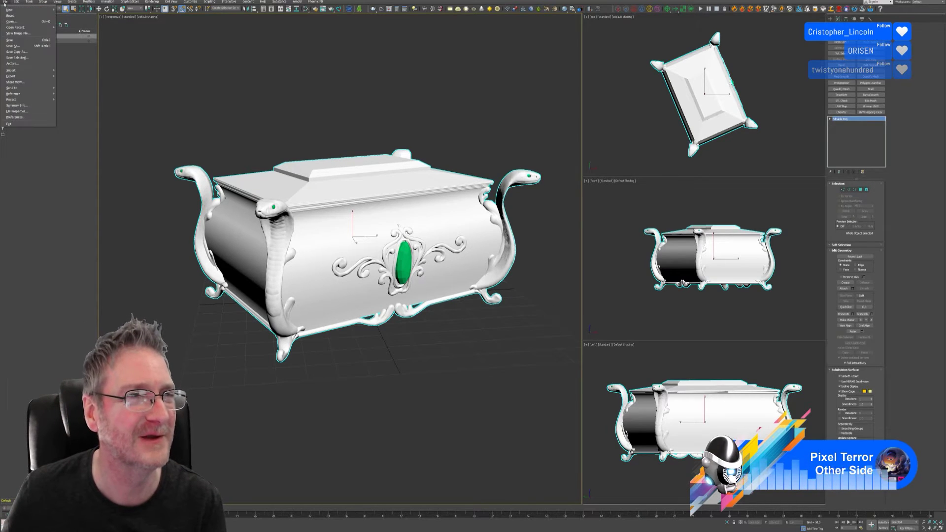
{"action": "left_click", "coordinate": [15, 41]}
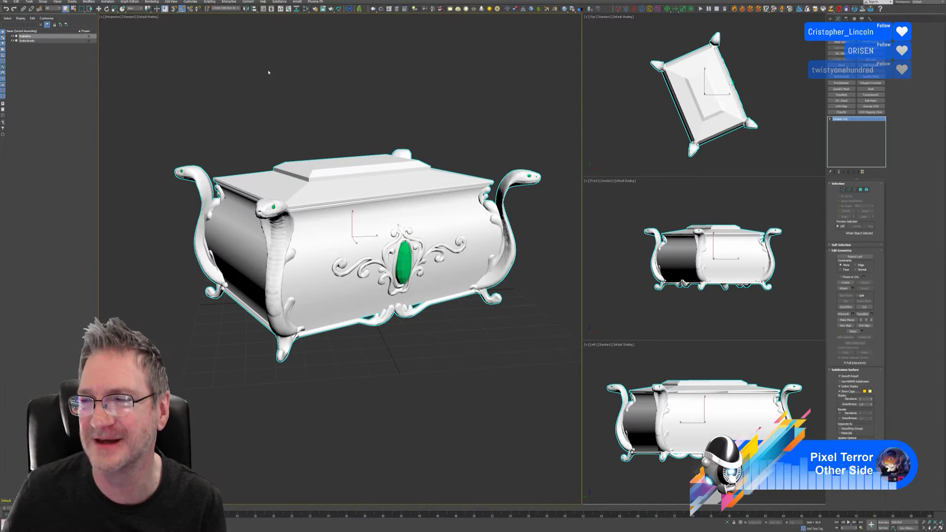
Open the wall light scene from the recently used files.
{"action": "left_click", "coordinate": [4, 2]}
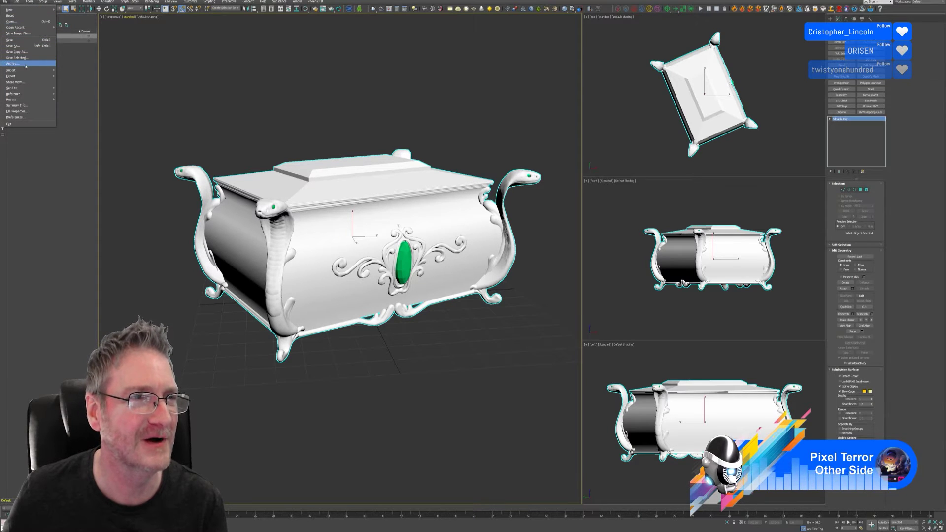
{"action": "mouse_move", "coordinate": [35, 29]}
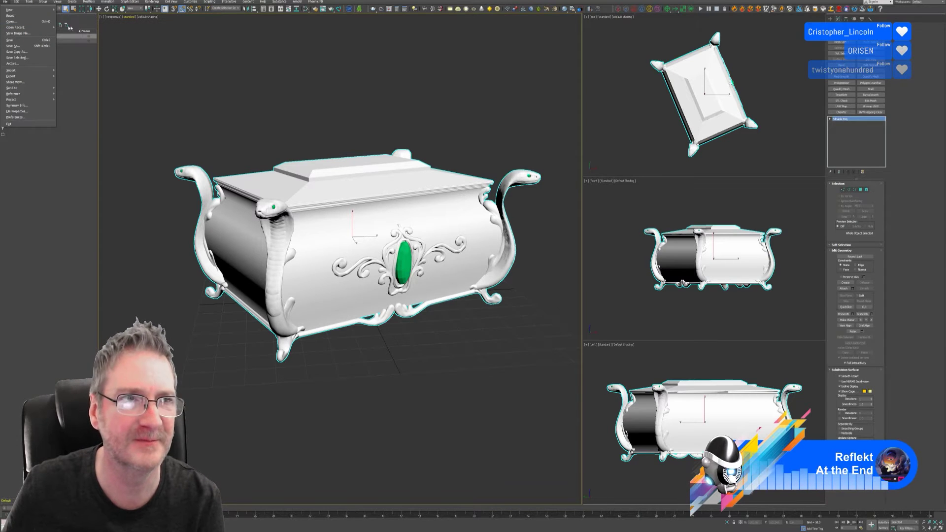
{"action": "mouse_move", "coordinate": [40, 27]}
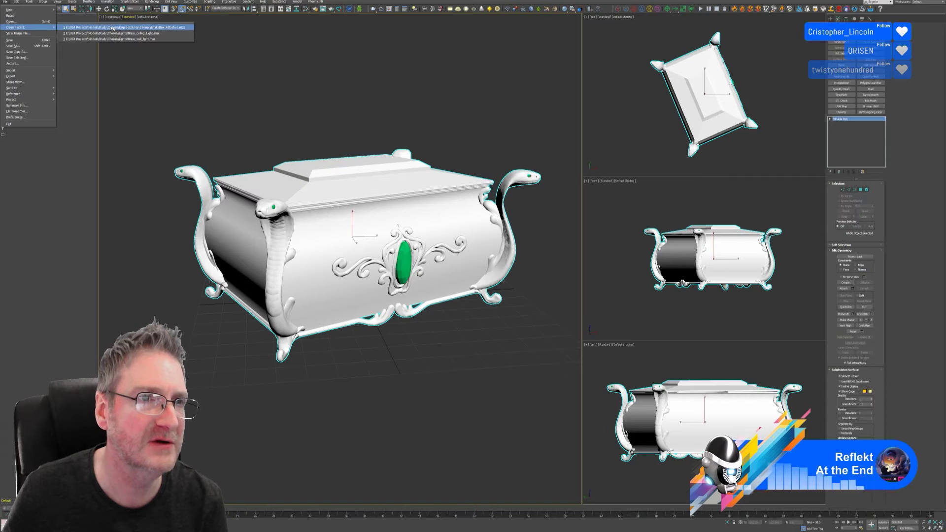
{"action": "left_click", "coordinate": [158, 40]}
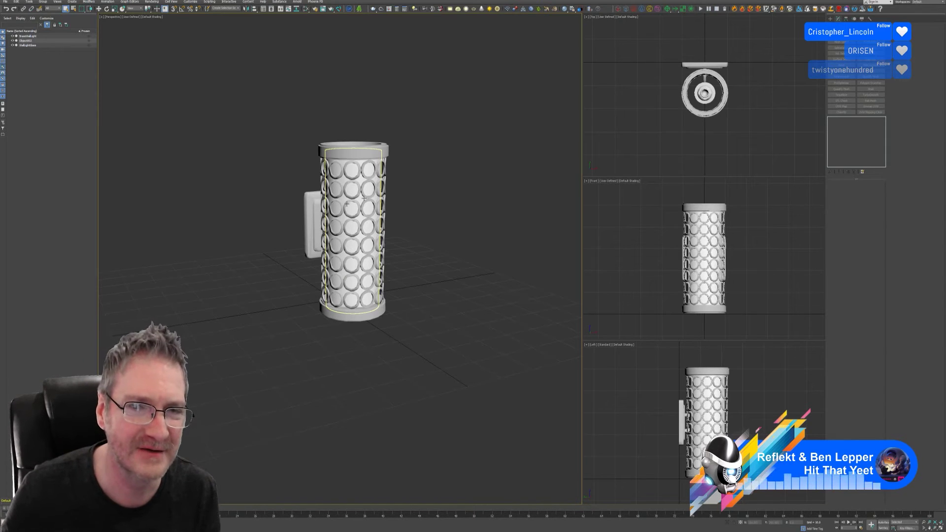
Apply Unwrap UVW to the wall light's perforated body and open its layout in the UV editor.
{"action": "left_click", "coordinate": [369, 154]}
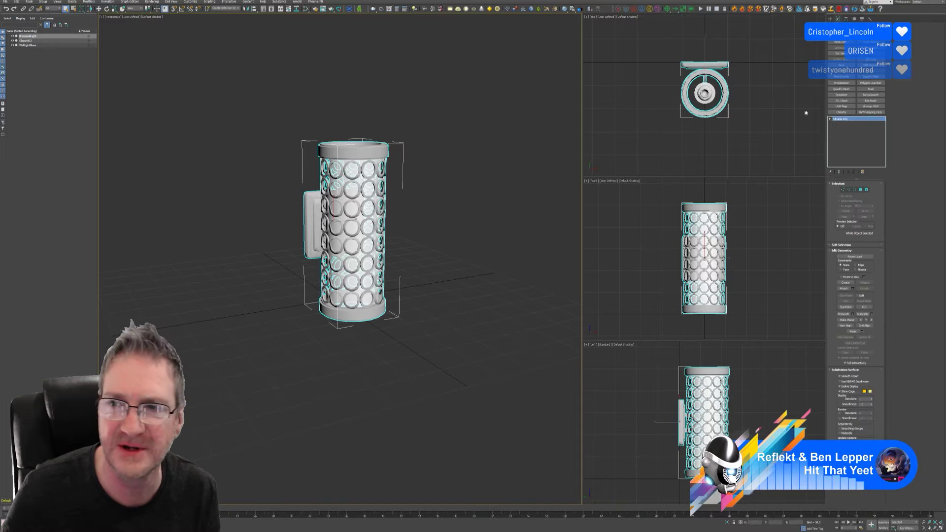
{"action": "left_click", "coordinate": [871, 106]}
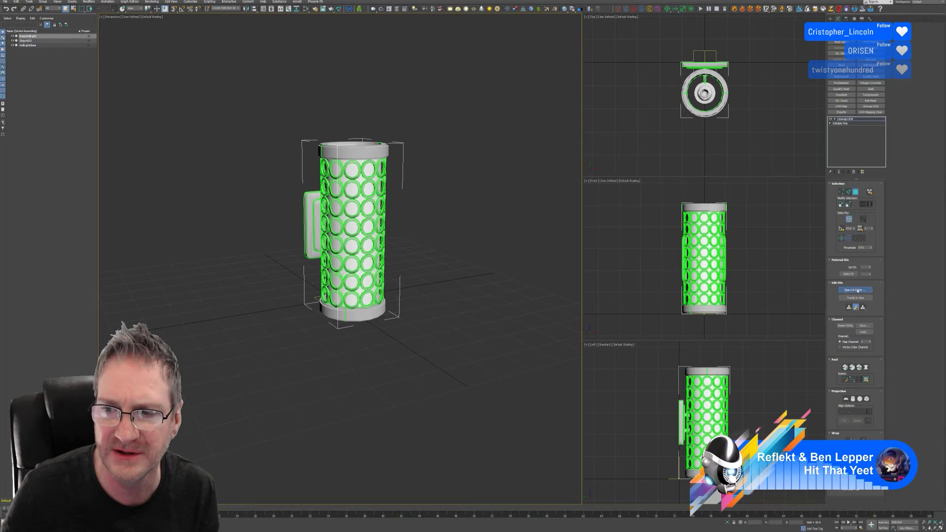
{"action": "left_click", "coordinate": [856, 291]}
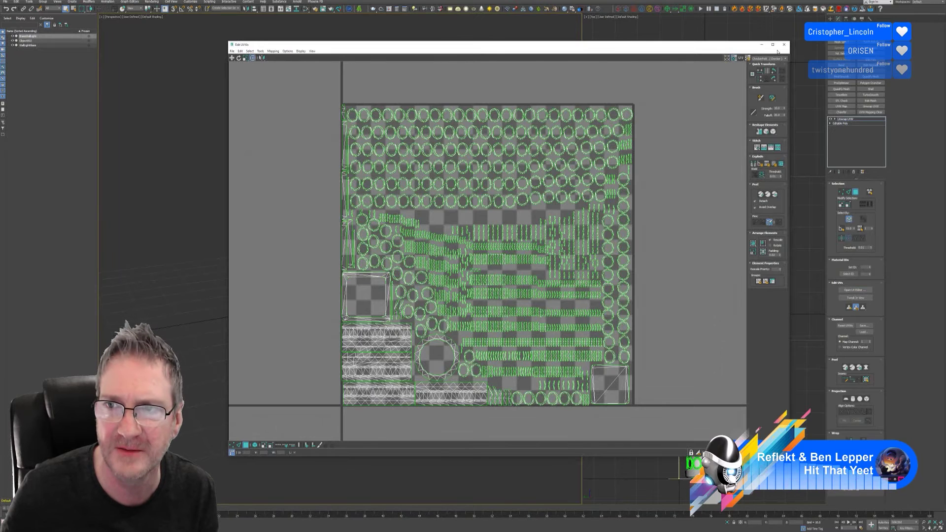
Close the UV editor and enable the Vertex Color channel display in the perforated body's object properties.
{"action": "left_click", "coordinate": [784, 44]}
{"action": "left_click", "coordinate": [856, 192]}
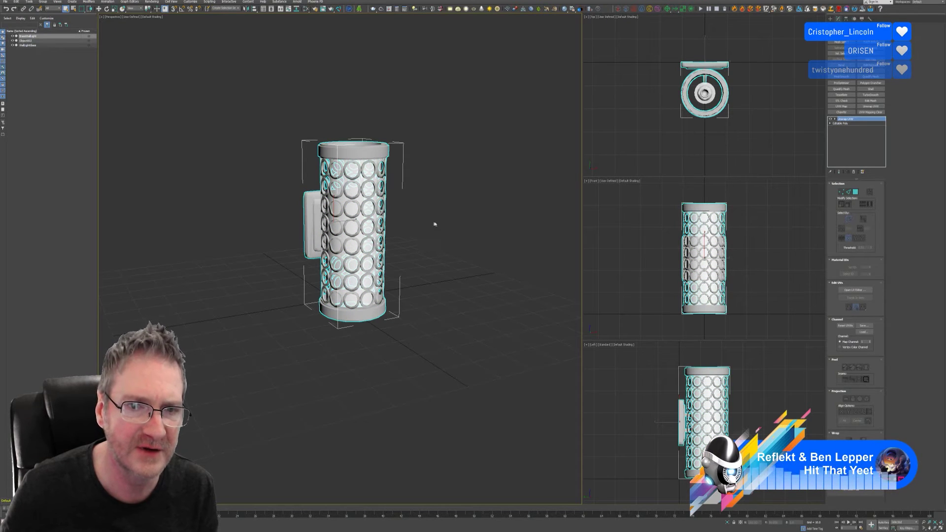
{"action": "middle_click_drag", "start_coordinate": [434, 224], "coordinate": [465, 225], "text": "alt"}
{"action": "mouse_move", "coordinate": [466, 216]}
{"action": "middle_mouse_down", "text": "alt"}
{"action": "mouse_move", "coordinate": [471, 201]}
{"action": "mouse_move", "coordinate": [464, 212]}
{"action": "middle_mouse_up", "text": "alt"}
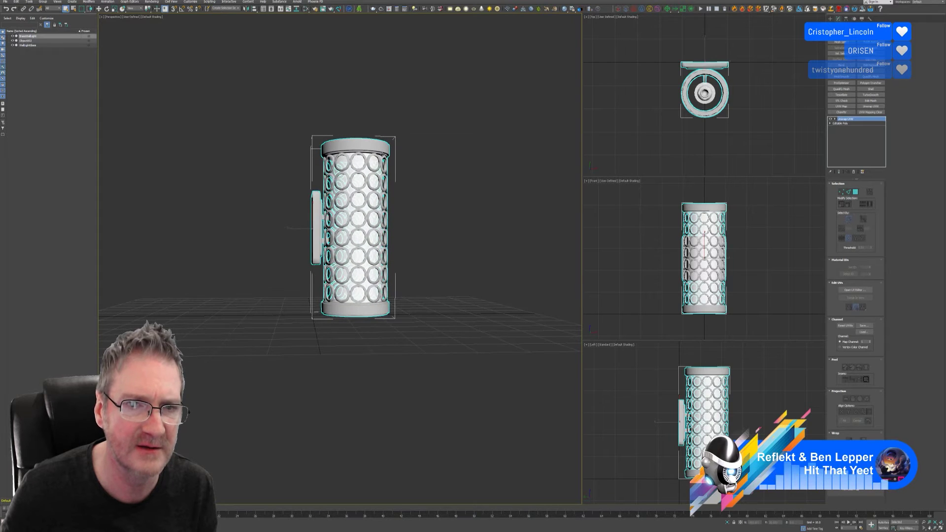
{"action": "right_click", "coordinate": [366, 158]}
{"action": "left_click", "coordinate": [389, 179]}
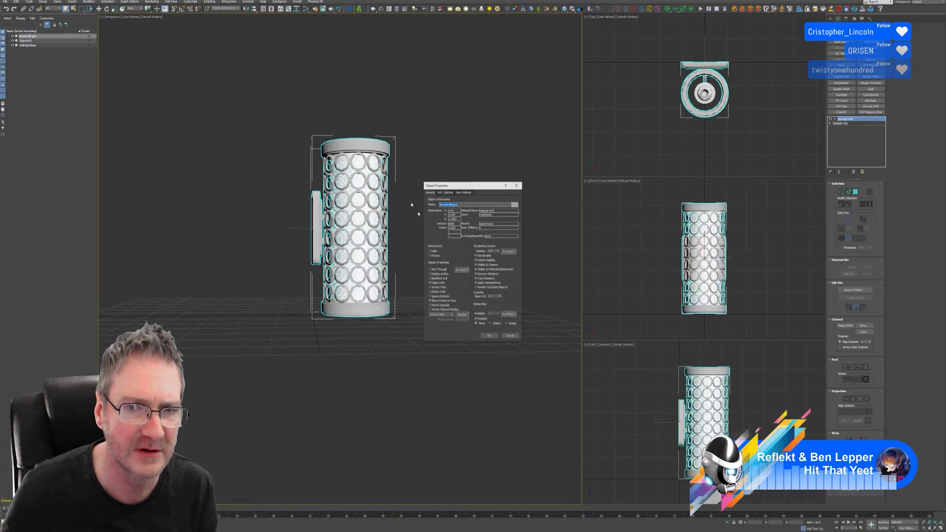
{"action": "left_click", "coordinate": [443, 310]}
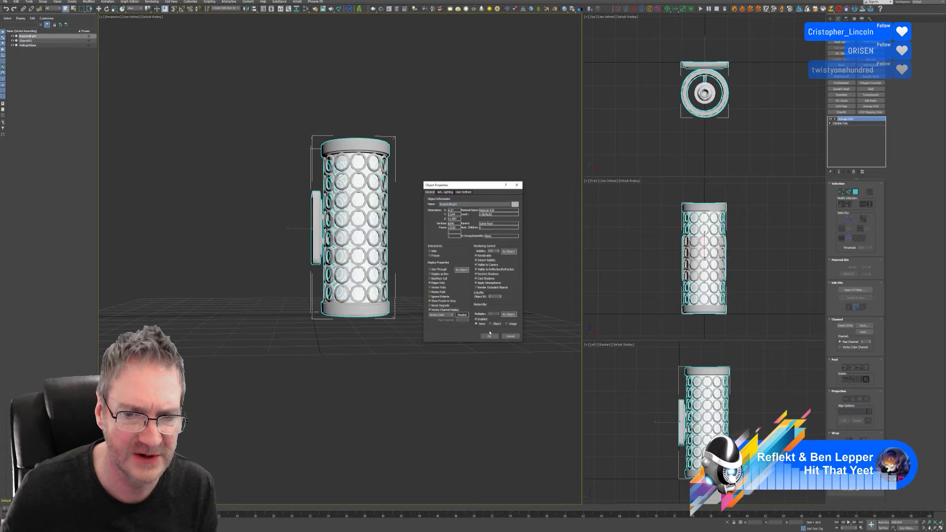
{"action": "left_click", "coordinate": [490, 336]}
{"action": "middle_click_drag", "start_coordinate": [436, 262], "coordinate": [406, 260], "text": "alt"}
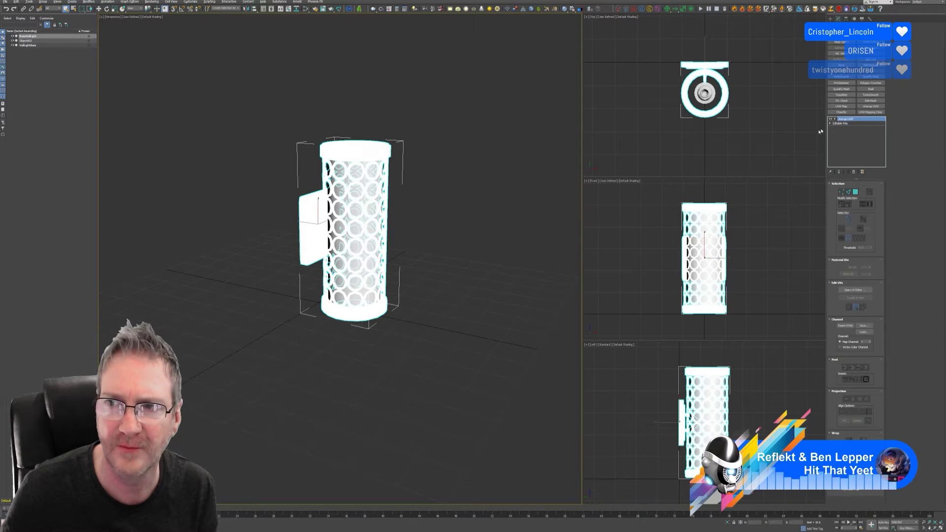
Collapse the perforated body's whole modifier stack into an editable poly.
{"action": "right_click", "coordinate": [853, 120]}
{"action": "left_click", "coordinate": [868, 165]}
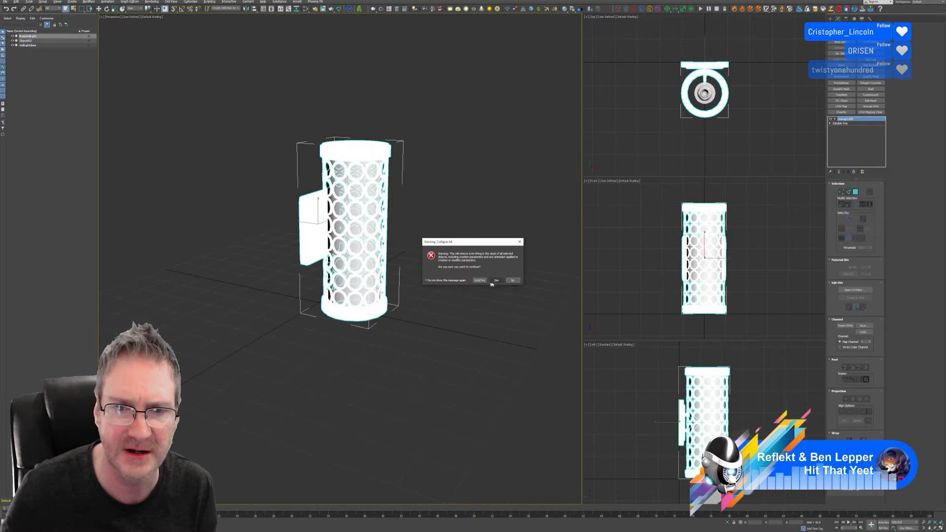
{"action": "left_click", "coordinate": [497, 281]}
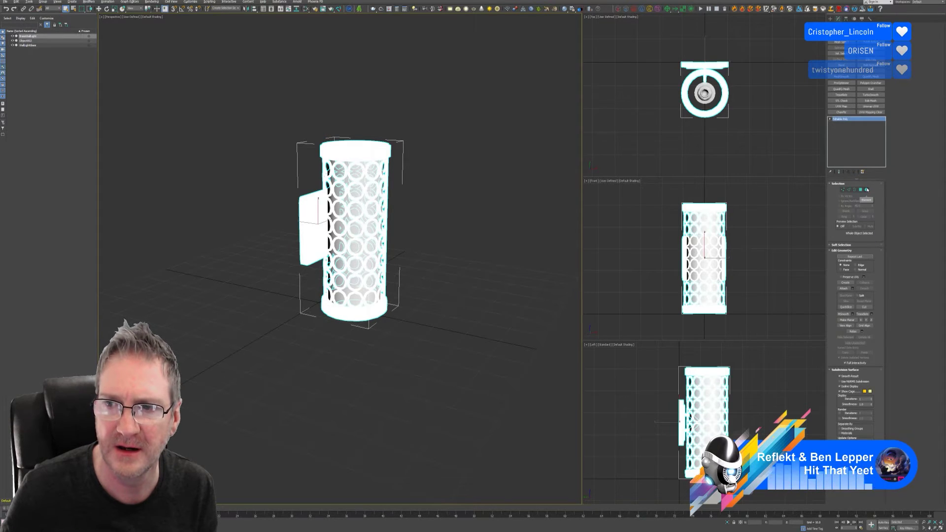
Select the top and bottom rim elements of the cylinder and set their vertex color to dark yellow.
{"action": "key", "text": "5"}
{"action": "left_click", "coordinate": [371, 157]}
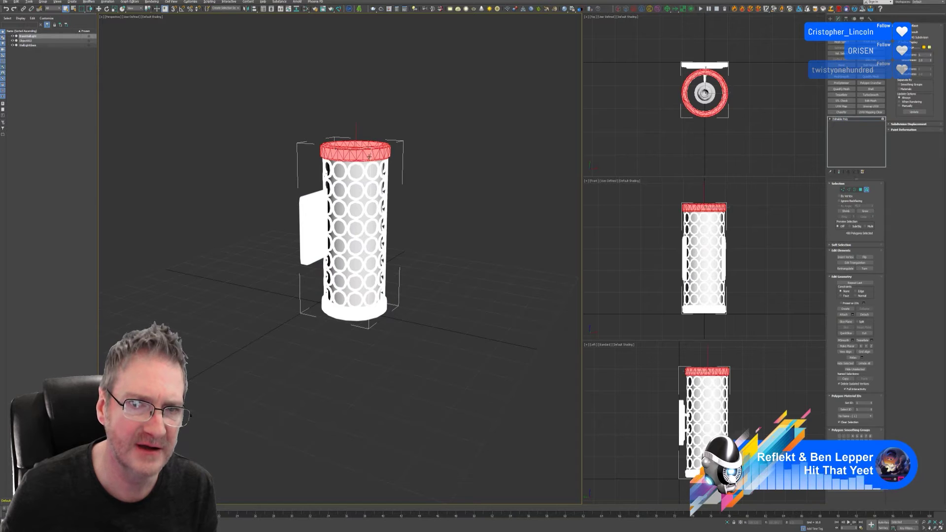
{"action": "left_click", "coordinate": [369, 311], "text": "ctrl"}
{"action": "middle_click_drag", "start_coordinate": [427, 233], "coordinate": [424, 227], "text": "alt"}
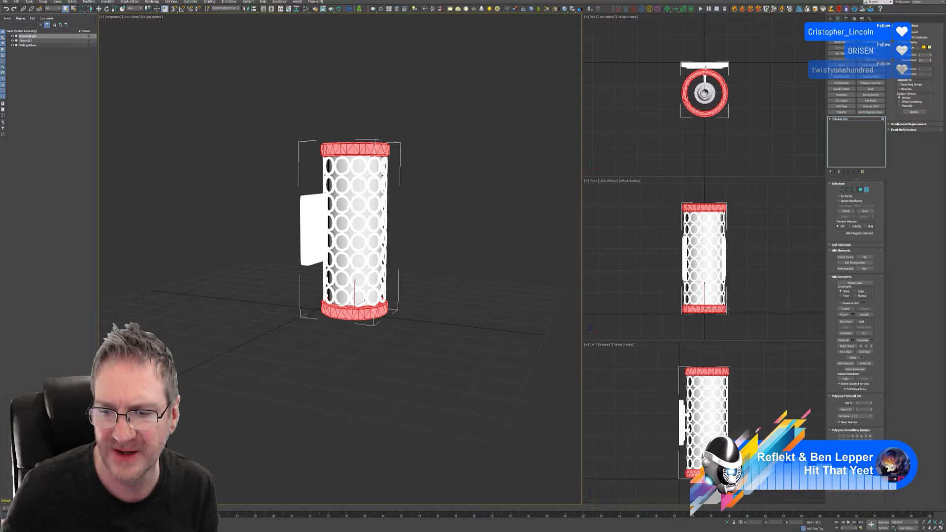
{"action": "left_click", "coordinate": [863, 479]}
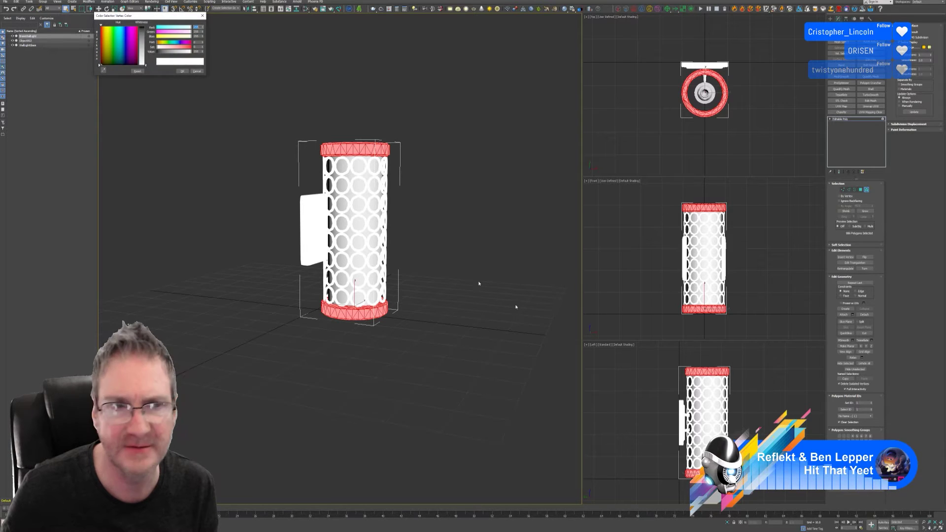
{"action": "left_click", "coordinate": [110, 47]}
{"action": "left_click", "coordinate": [141, 48]}
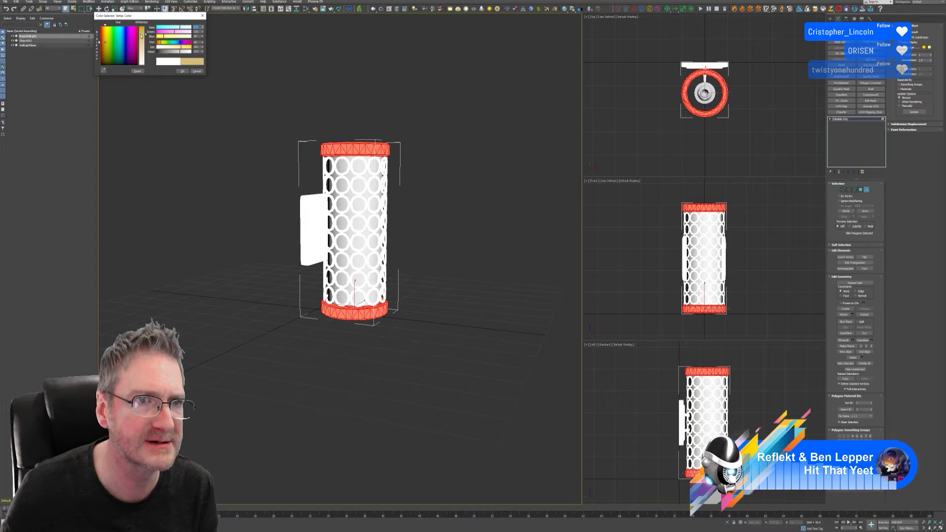
{"action": "left_click", "coordinate": [182, 71]}
{"action": "left_click", "coordinate": [362, 103]}
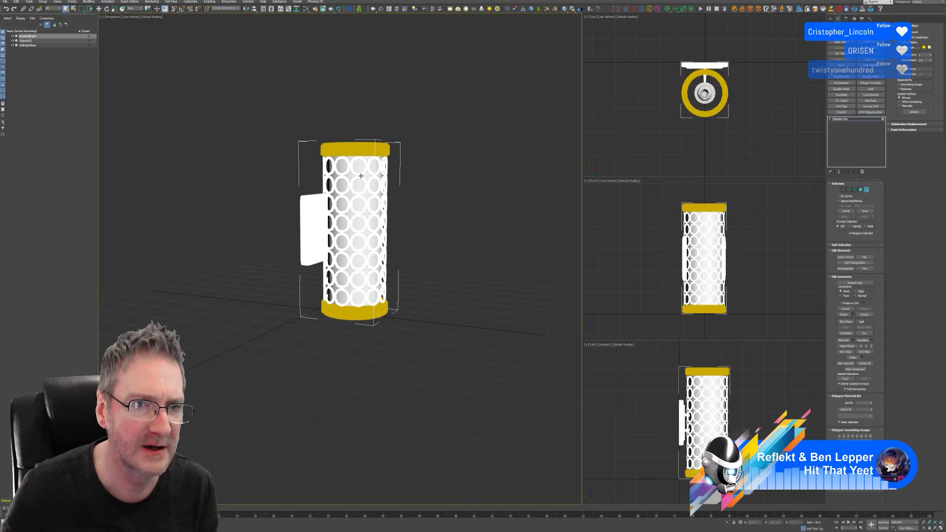
Select the wall plate and its two connecting arms as elements and set their vertex color to bright green.
{"action": "left_click", "coordinate": [316, 202]}
{"action": "middle_click_drag", "start_coordinate": [419, 239], "coordinate": [413, 238], "text": "alt"}
{"action": "scroll", "coordinate": [315, 221], "scroll_direction": "up", "scroll_amount": 5}
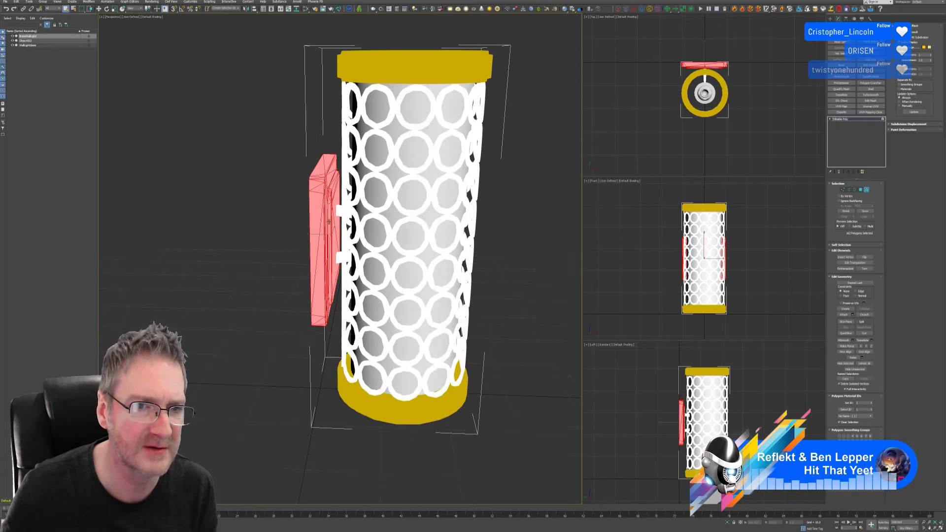
{"action": "left_click", "coordinate": [341, 211], "text": "ctrl"}
{"action": "left_click", "coordinate": [340, 256], "text": "ctrl"}
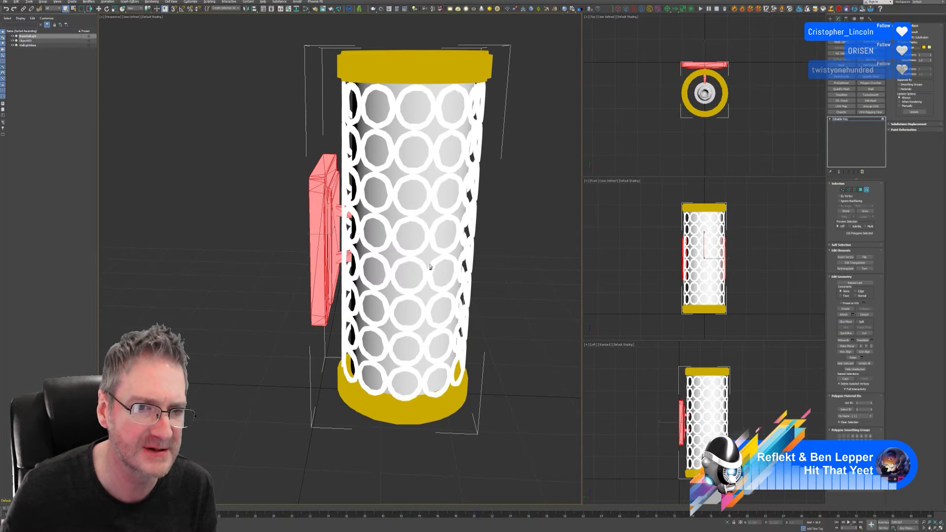
{"action": "scroll", "coordinate": [429, 266], "scroll_direction": "down", "scroll_amount": 2}
{"action": "middle_click_drag", "start_coordinate": [458, 260], "coordinate": [419, 291], "text": "alt"}
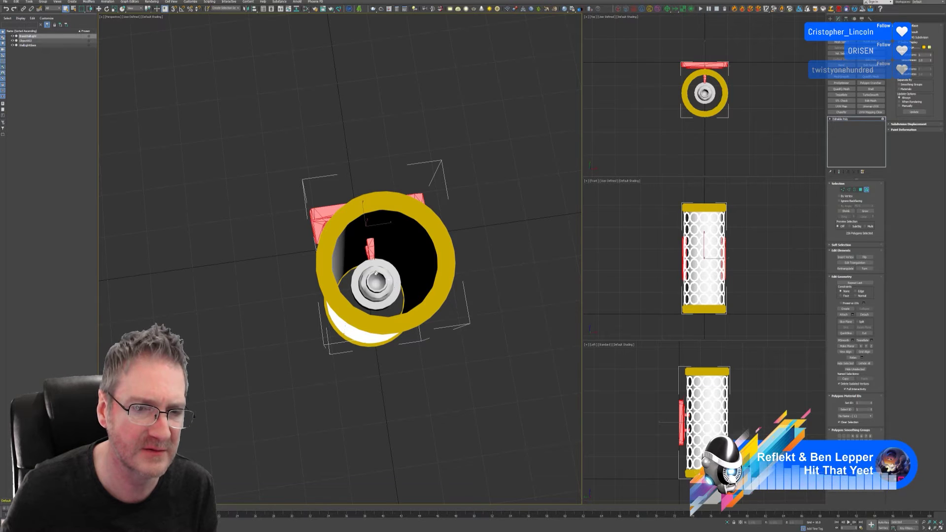
{"action": "middle_click_drag", "start_coordinate": [388, 312], "coordinate": [471, 295], "text": "alt"}
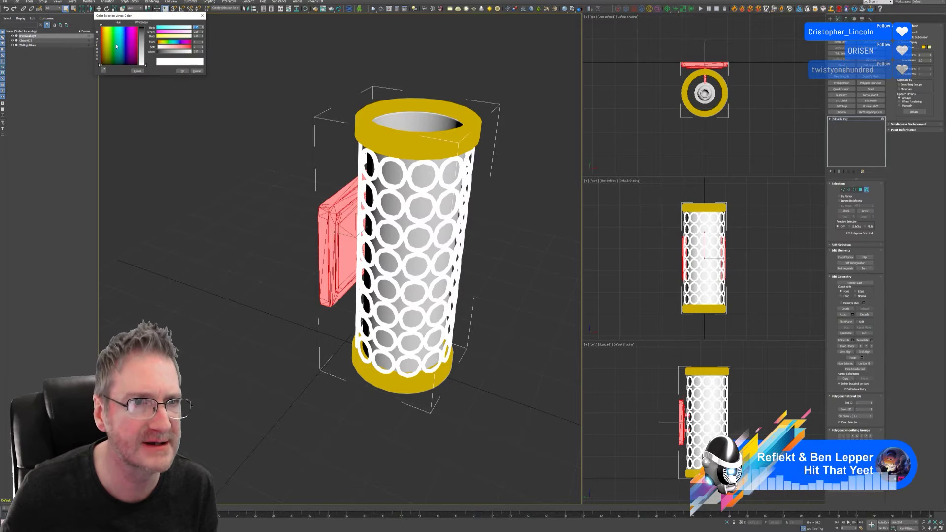
{"action": "left_click", "coordinate": [113, 37]}
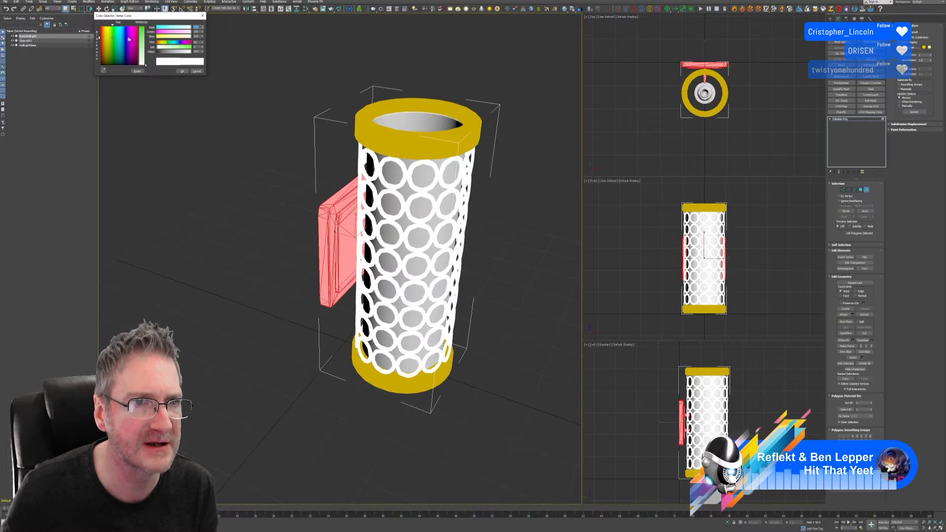
{"action": "left_click", "coordinate": [182, 71]}
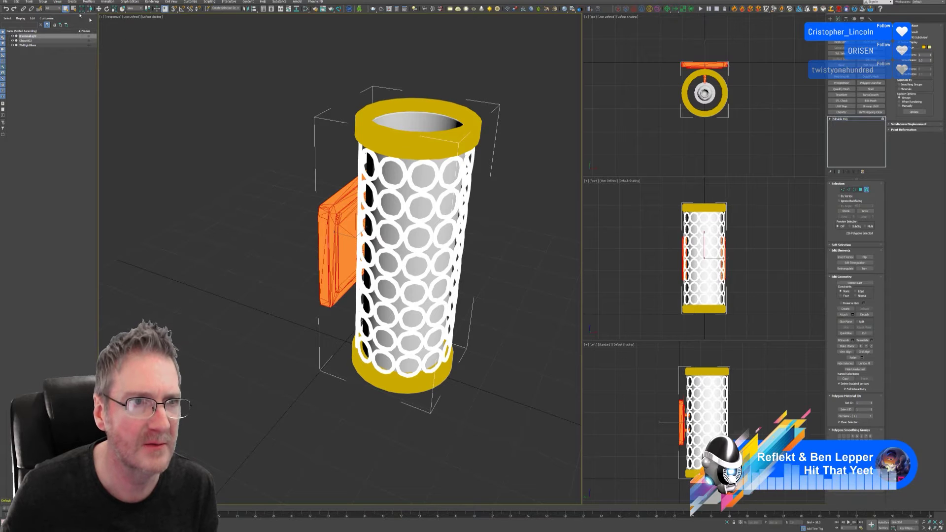
Add both rims to the selection, invert it to get the ring lattice, set its vertex color to blue, and leave element editing.
{"action": "left_click", "coordinate": [389, 132], "text": "ctrl"}
{"action": "left_click", "coordinate": [399, 384], "text": "ctrl"}
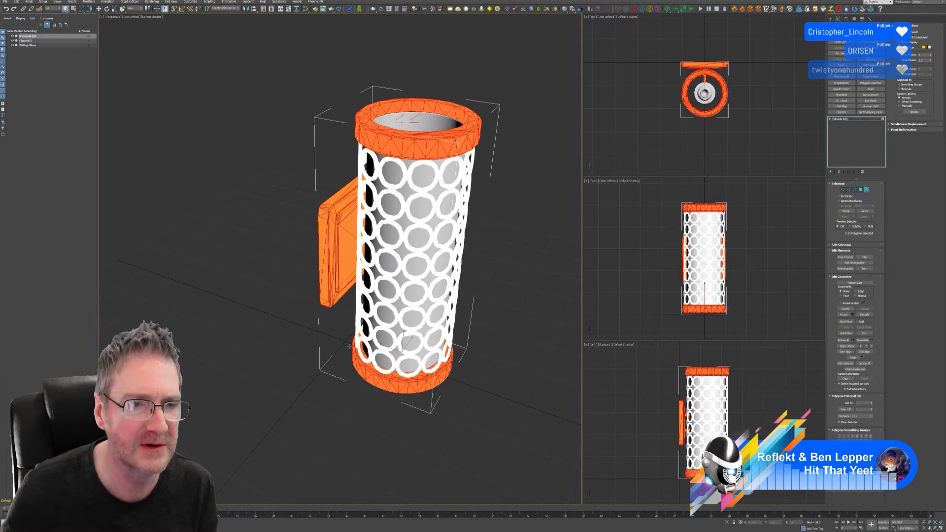
{"action": "left_click", "coordinate": [16, 1]}
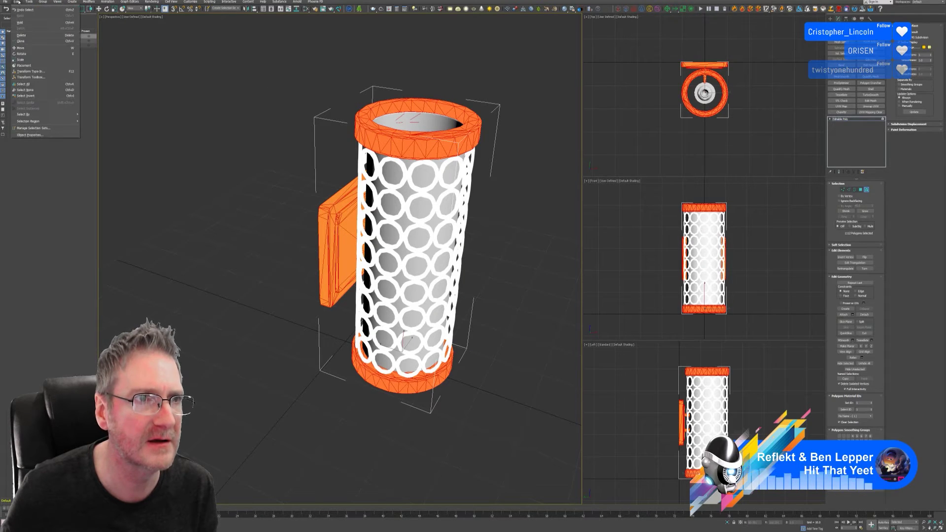
{"action": "mouse_move", "coordinate": [45, 5]}
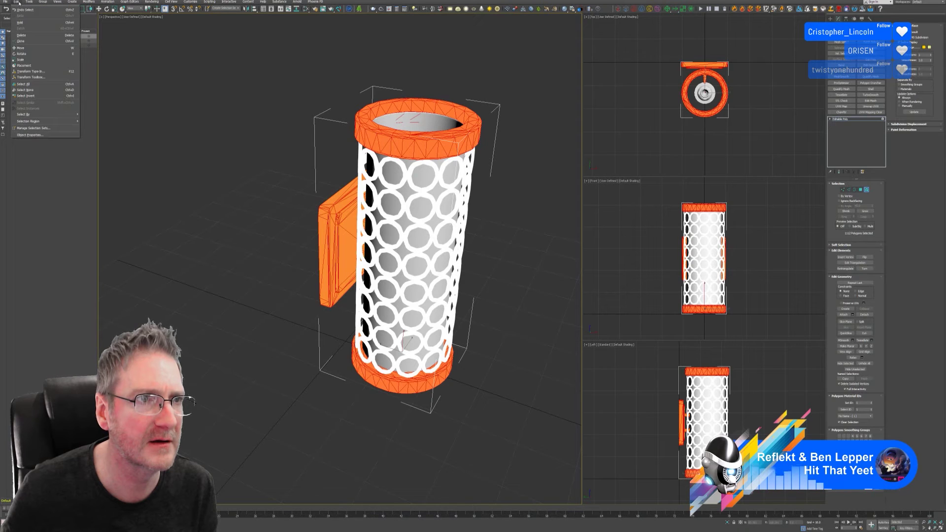
{"action": "left_click", "coordinate": [27, 95]}
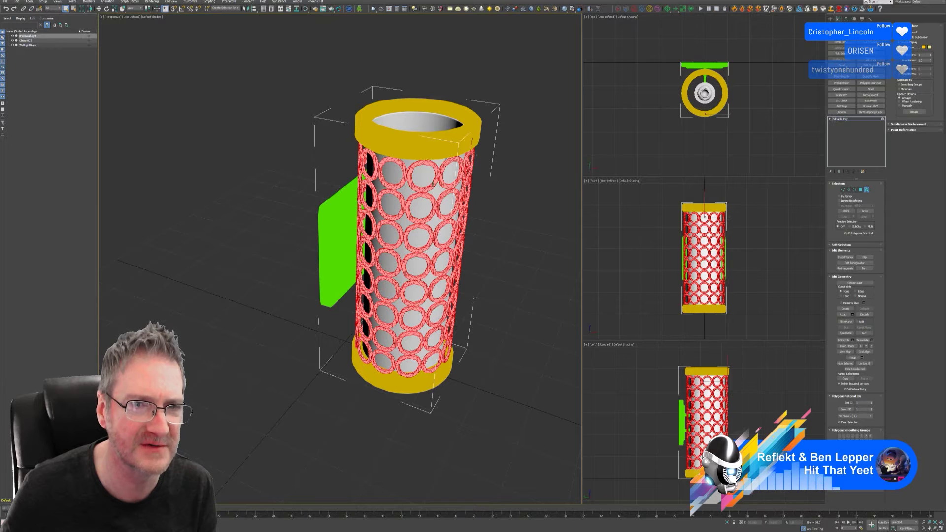
{"action": "mouse_move", "coordinate": [512, 255]}
{"action": "middle_mouse_down", "text": "alt"}
{"action": "mouse_move", "coordinate": [508, 288]}
{"action": "mouse_move", "coordinate": [484, 278]}
{"action": "mouse_move", "coordinate": [512, 257]}
{"action": "mouse_move", "coordinate": [513, 289]}
{"action": "mouse_move", "coordinate": [512, 259]}
{"action": "middle_mouse_up", "text": "alt"}
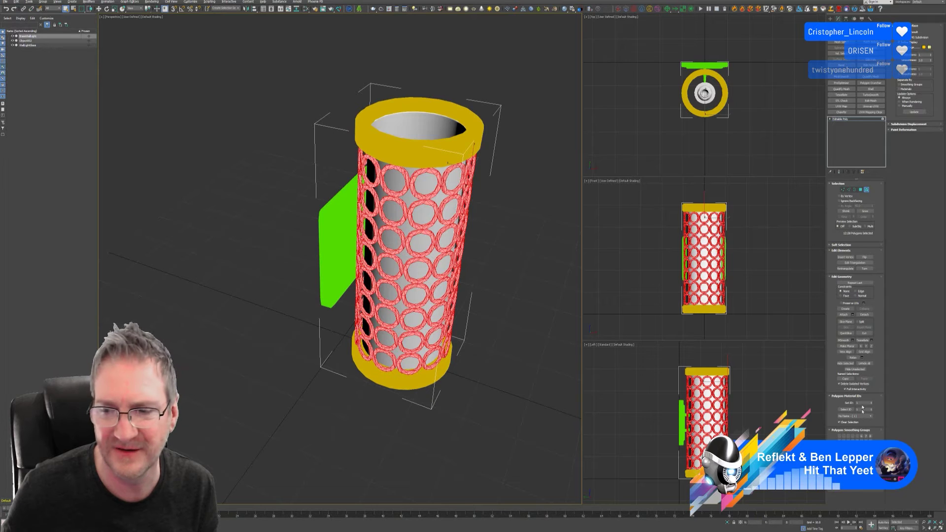
{"action": "left_click", "coordinate": [866, 480]}
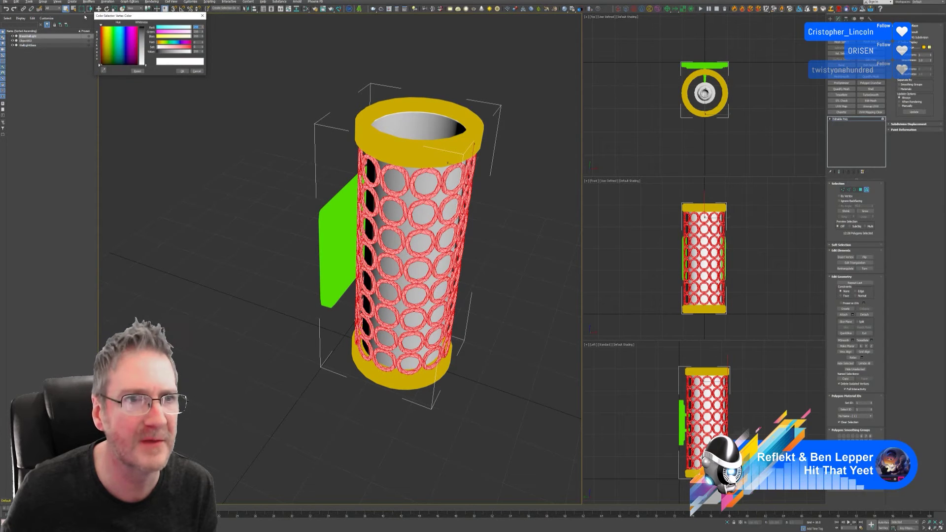
{"action": "left_click", "coordinate": [127, 34]}
{"action": "left_click", "coordinate": [141, 35]}
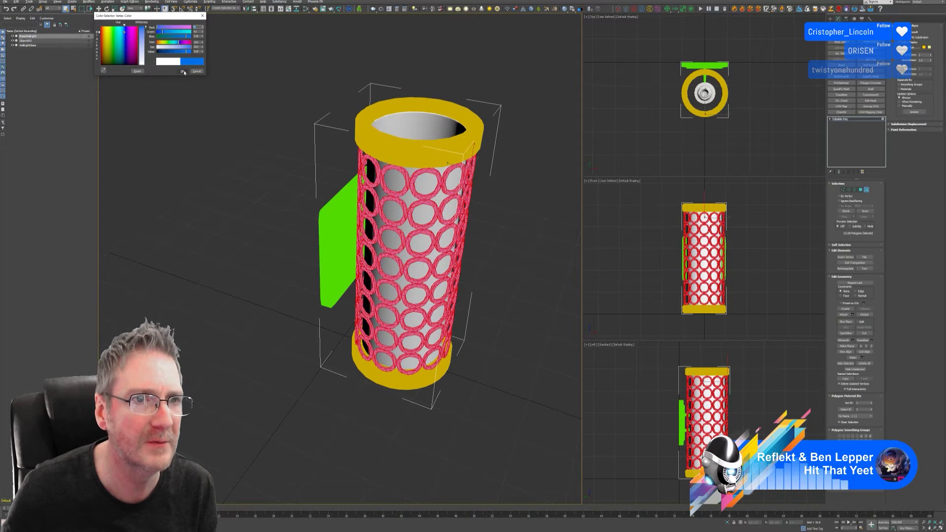
{"action": "left_click", "coordinate": [182, 71]}
{"action": "key", "text": "5"}
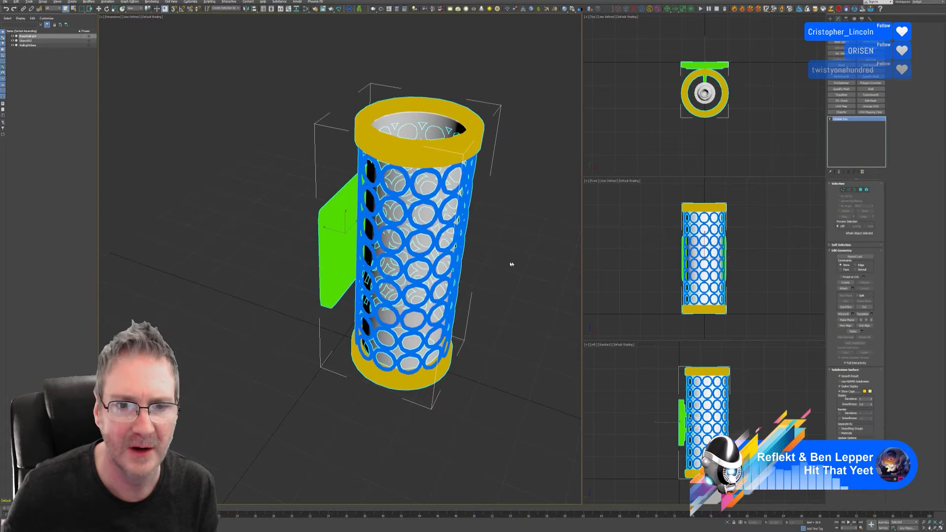
Examine the vertex-colored wall light from above, from the side and close up.
{"action": "scroll", "coordinate": [509, 264], "scroll_direction": "down", "scroll_amount": 3}
{"action": "middle_click_drag", "start_coordinate": [509, 264], "coordinate": [466, 256]}
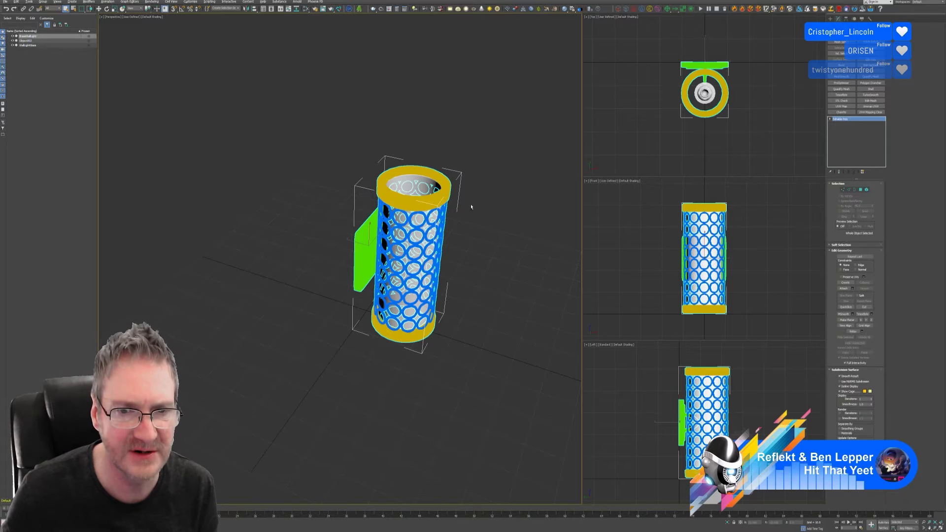
{"action": "middle_click_drag", "start_coordinate": [468, 205], "coordinate": [470, 225], "text": "alt"}
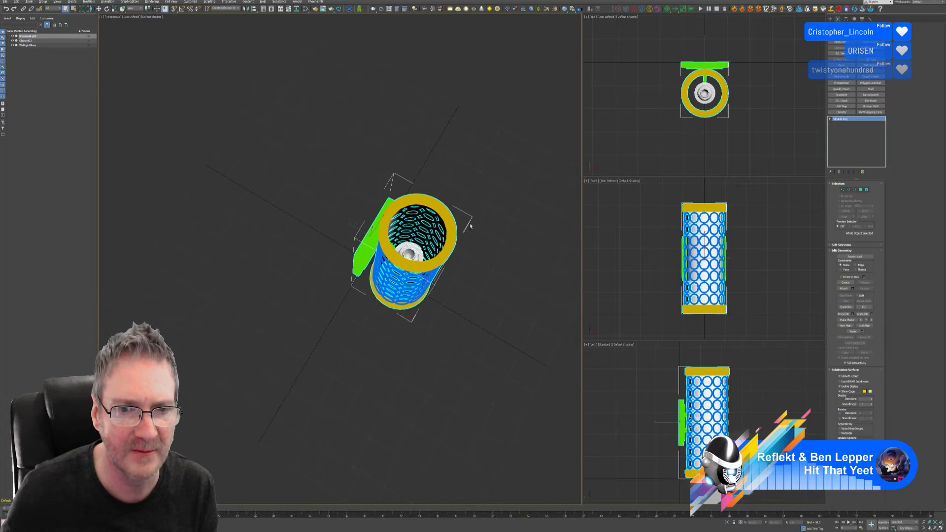
{"action": "middle_click_drag", "start_coordinate": [482, 283], "coordinate": [485, 235], "text": "alt"}
{"action": "scroll", "coordinate": [425, 243], "scroll_direction": "up", "scroll_amount": 3}
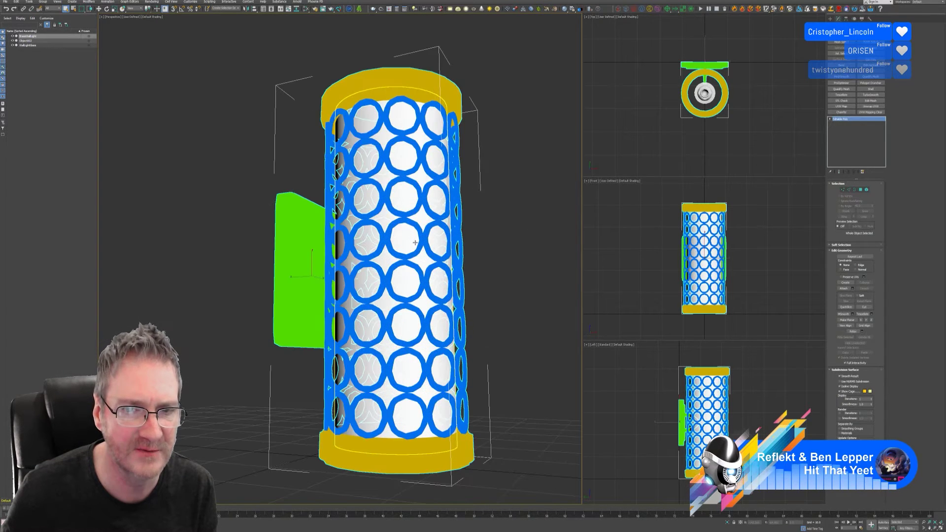
{"action": "scroll", "coordinate": [433, 242], "scroll_direction": "down", "scroll_amount": 3}
{"action": "middle_click_drag", "start_coordinate": [456, 249], "coordinate": [459, 274], "text": "alt"}
{"action": "scroll", "coordinate": [457, 273], "scroll_direction": "up", "scroll_amount": 3}
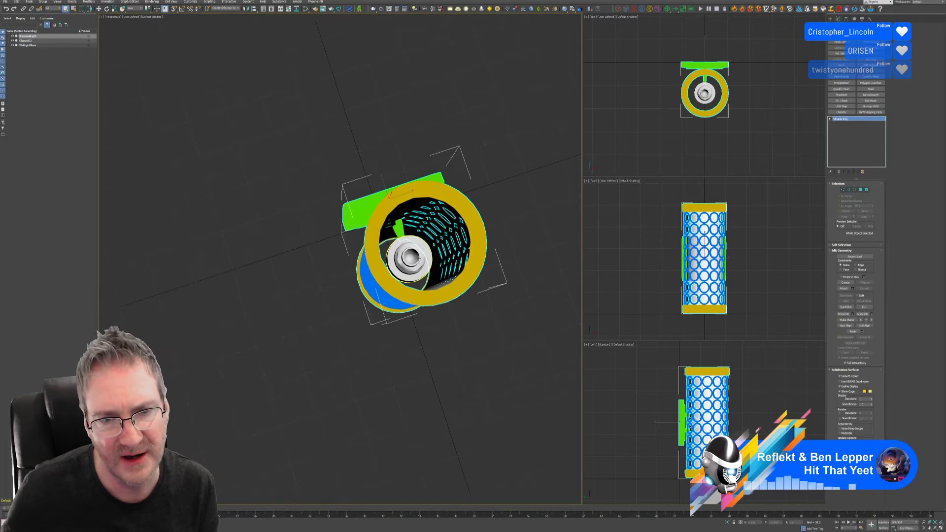
Select the lamp fitting inside the cylinder and examine it through both open ends.
{"action": "left_click", "coordinate": [409, 257]}
{"action": "middle_click_drag", "start_coordinate": [493, 328], "coordinate": [487, 228], "text": "alt"}
{"action": "middle_click_drag", "start_coordinate": [485, 186], "coordinate": [493, 211], "text": "alt"}
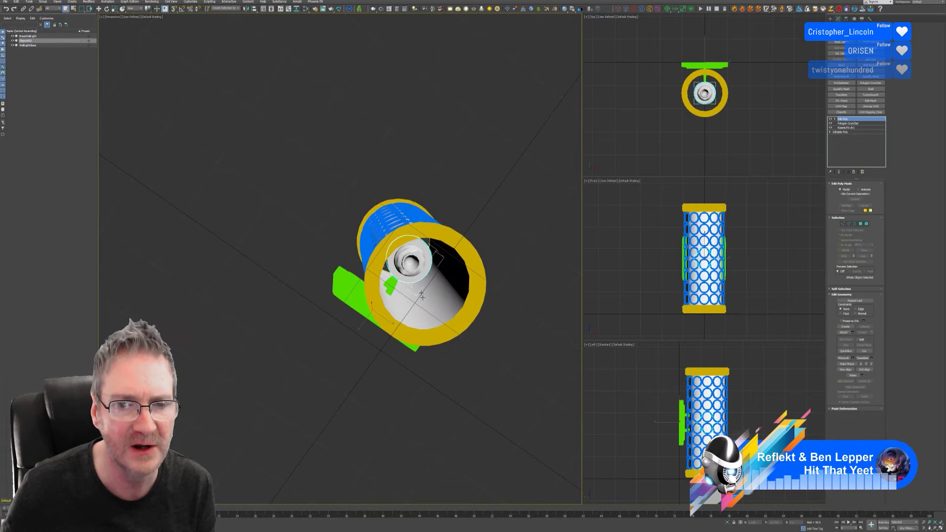
{"action": "middle_click_drag", "start_coordinate": [454, 204], "coordinate": [401, 104], "text": "alt"}
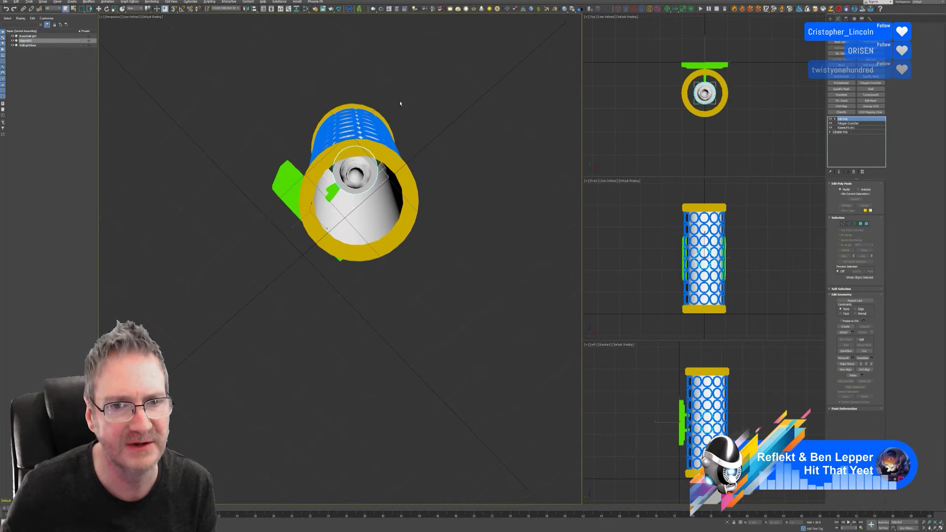
{"action": "scroll", "coordinate": [359, 178], "scroll_direction": "up", "scroll_amount": 6}
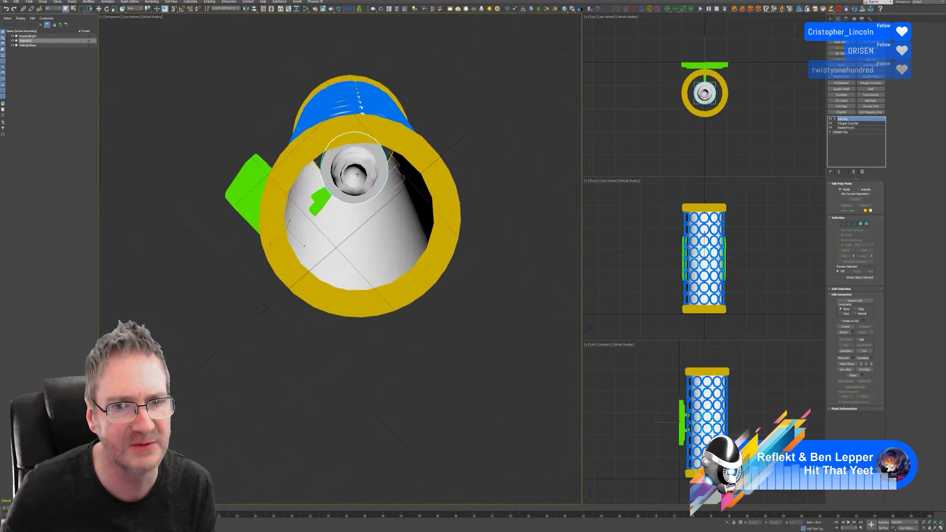
{"action": "scroll", "coordinate": [360, 179], "scroll_direction": "down", "scroll_amount": 6}
{"action": "middle_click_drag", "start_coordinate": [425, 128], "coordinate": [437, 253], "text": "alt"}
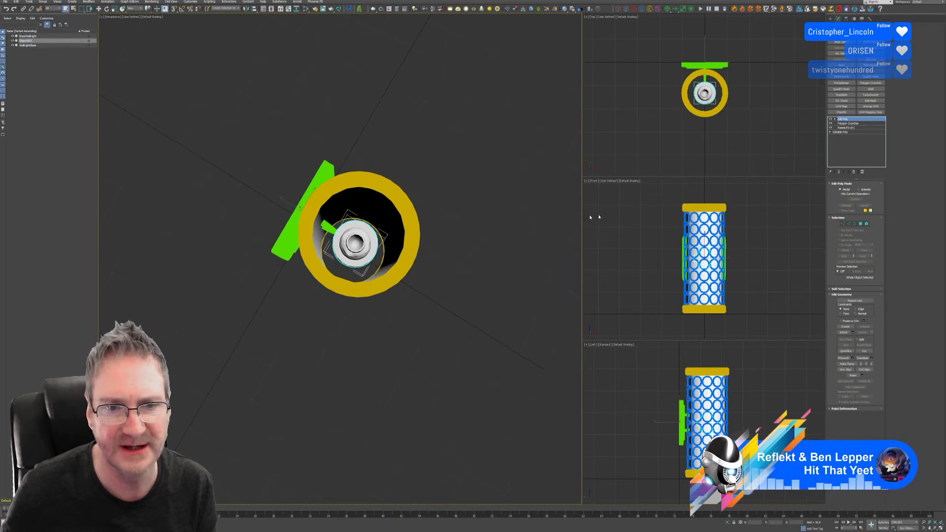
{"action": "left_click", "coordinate": [867, 224]}
{"action": "key", "text": "ctrl+a"}
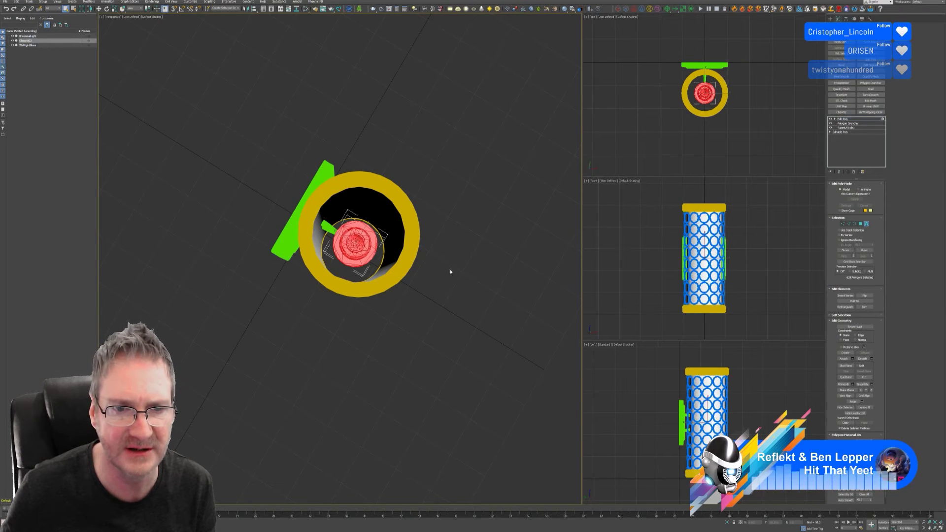
{"action": "middle_click_drag", "start_coordinate": [456, 275], "coordinate": [448, 266], "text": "alt"}
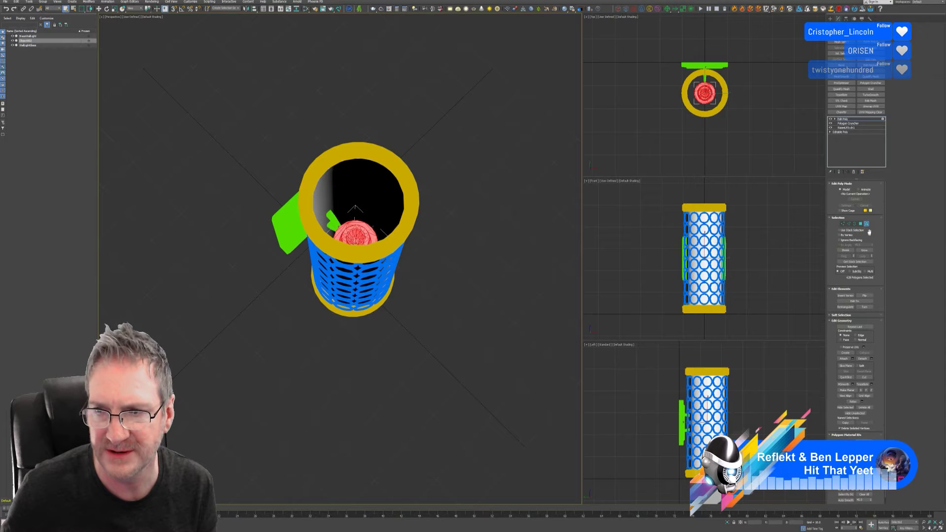
{"action": "left_click", "coordinate": [868, 224]}
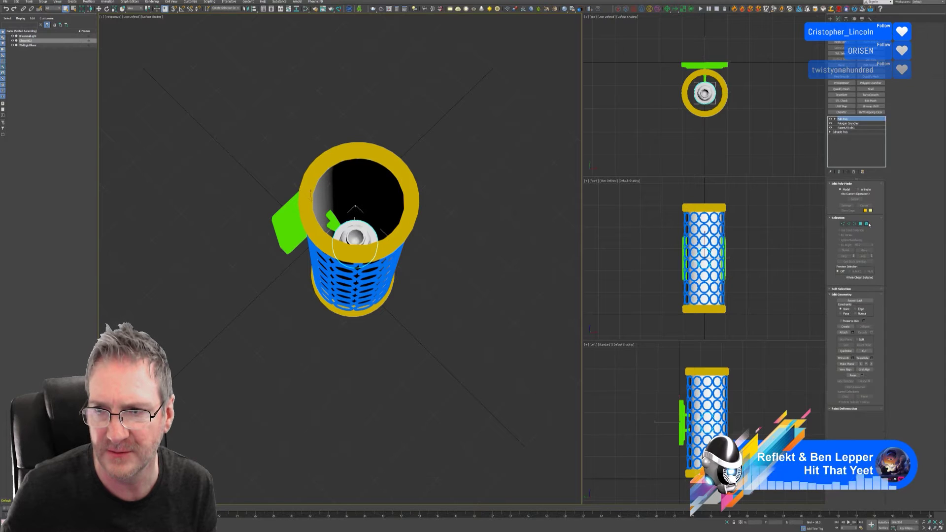
Attach the grey inner lamp fitting to the wall light body, matching material IDs to material.
{"action": "left_click", "coordinate": [496, 265]}
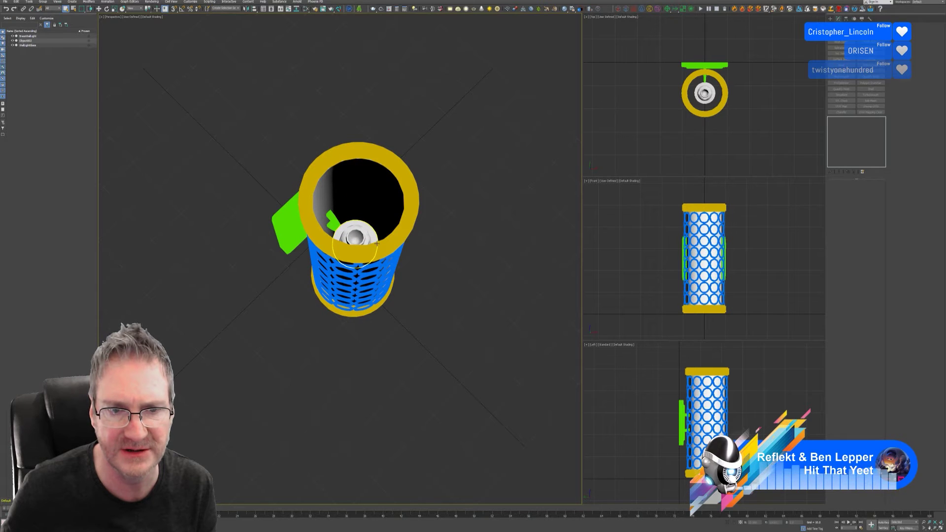
{"action": "left_click", "coordinate": [382, 251]}
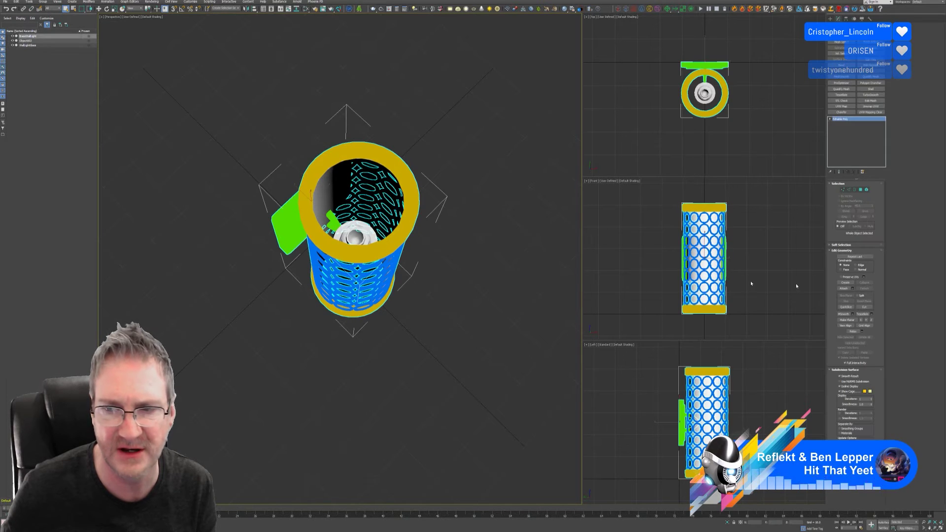
{"action": "left_click", "coordinate": [844, 288]}
{"action": "left_click", "coordinate": [368, 234]}
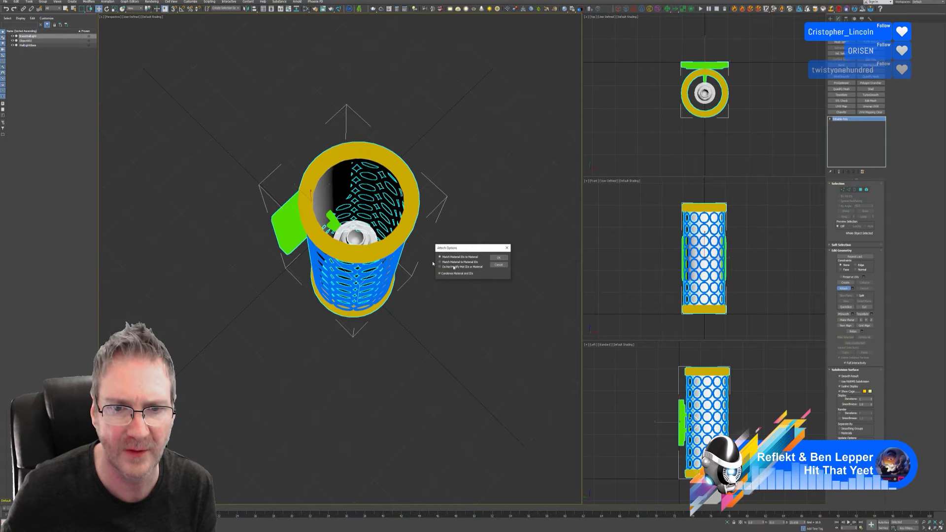
{"action": "left_click", "coordinate": [499, 258]}
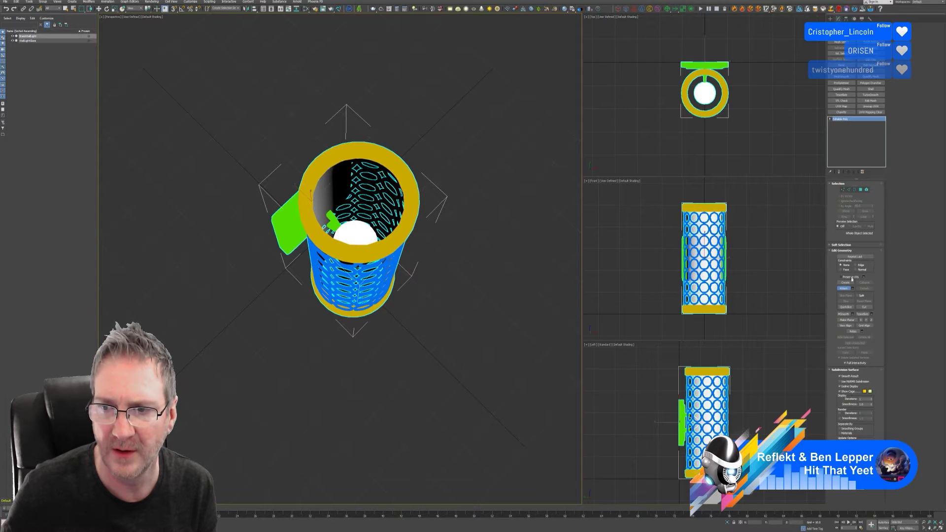
Select the attached inner fitting as an element and set its vertex colour to magenta.
{"action": "key", "text": "w"}
{"action": "left_click", "coordinate": [867, 190]}
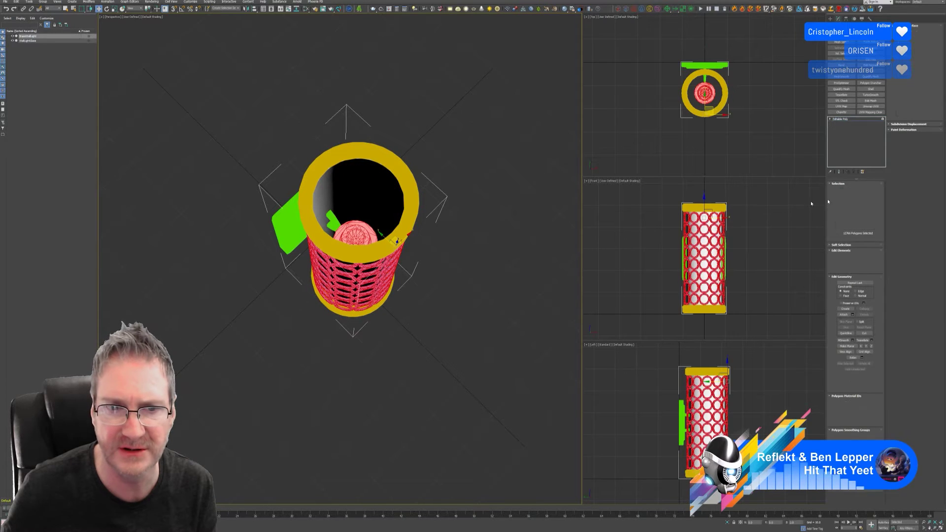
{"action": "middle_click_drag", "start_coordinate": [459, 247], "coordinate": [454, 255], "text": "alt"}
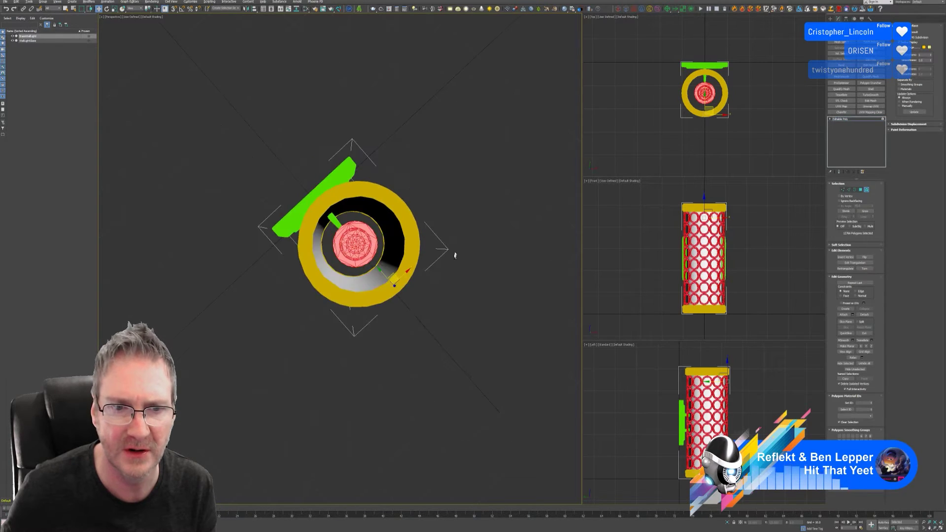
{"action": "scroll", "coordinate": [726, 87], "scroll_direction": "up", "scroll_amount": 5}
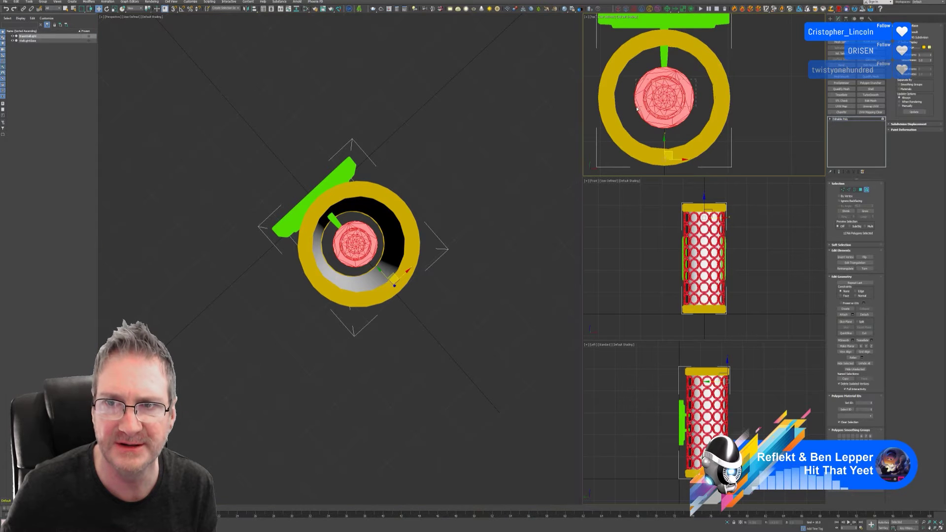
{"action": "left_click", "coordinate": [630, 125]}
{"action": "middle_click_drag", "start_coordinate": [441, 276], "coordinate": [429, 184], "text": "alt"}
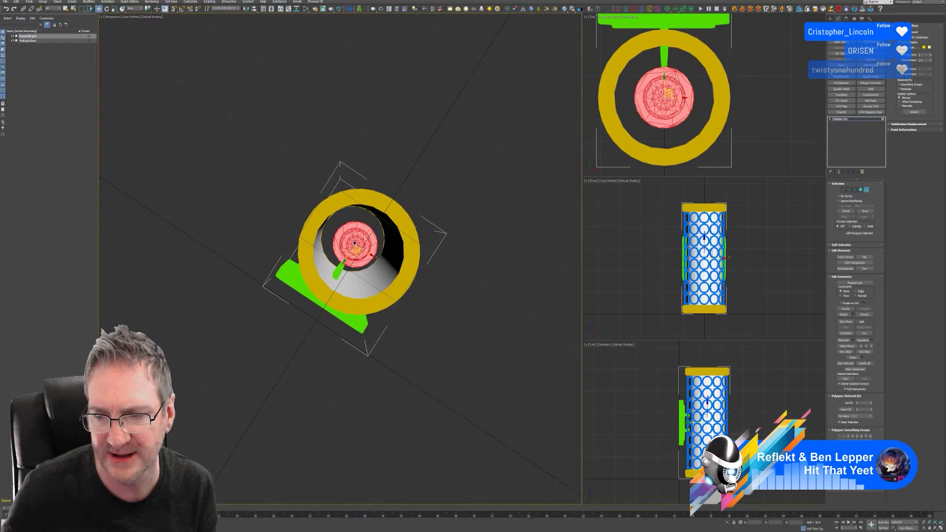
{"action": "left_click", "coordinate": [133, 37]}
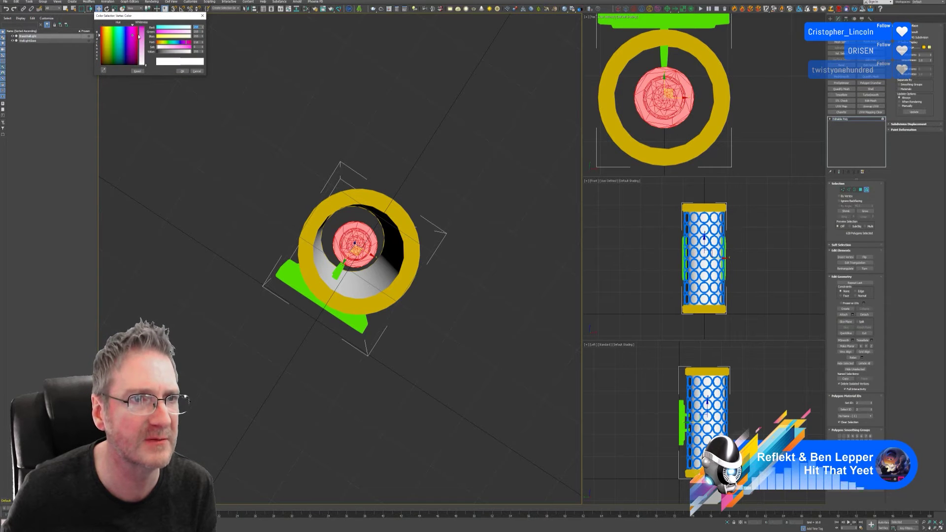
{"action": "left_click", "coordinate": [182, 72]}
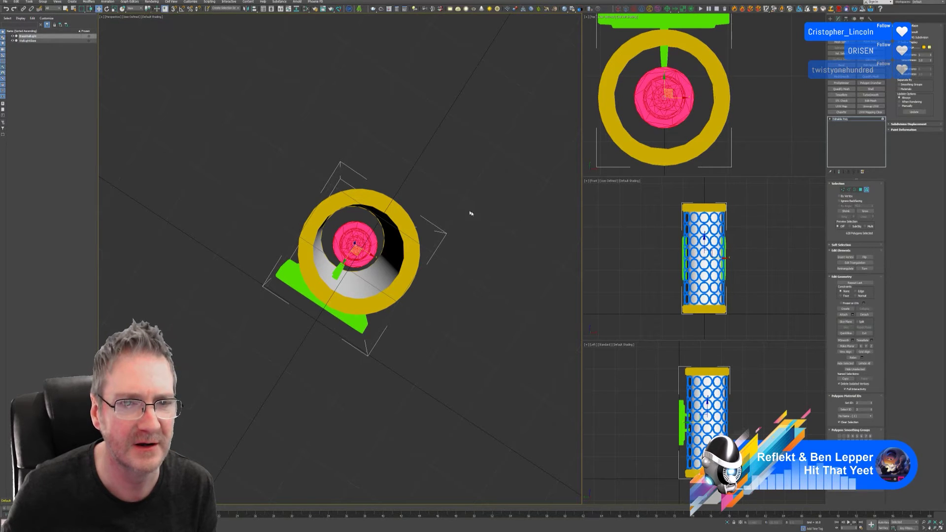
{"action": "middle_click_drag", "start_coordinate": [469, 212], "coordinate": [466, 232], "text": "alt"}
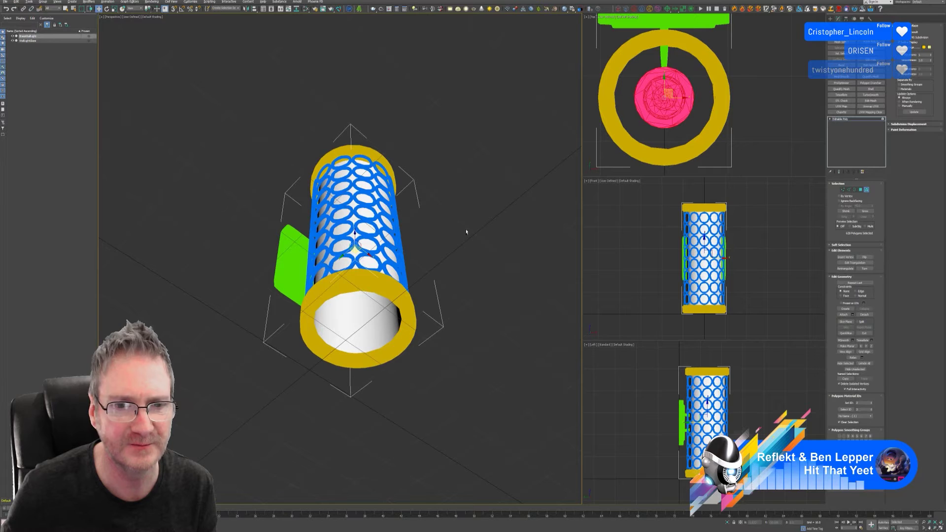
{"action": "left_click", "coordinate": [866, 190]}
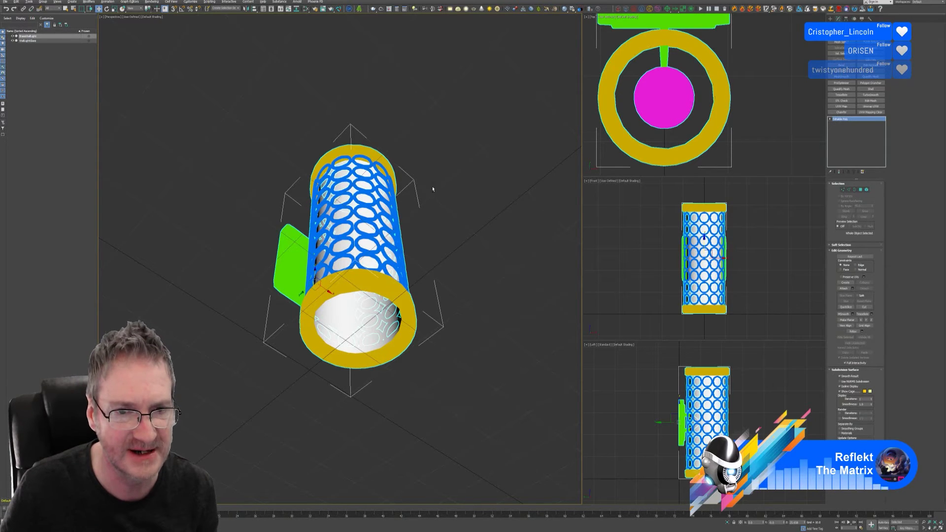
Turn off the vertex channel display in the wall light's object properties.
{"action": "middle_click_drag", "start_coordinate": [433, 189], "coordinate": [439, 211], "text": "alt"}
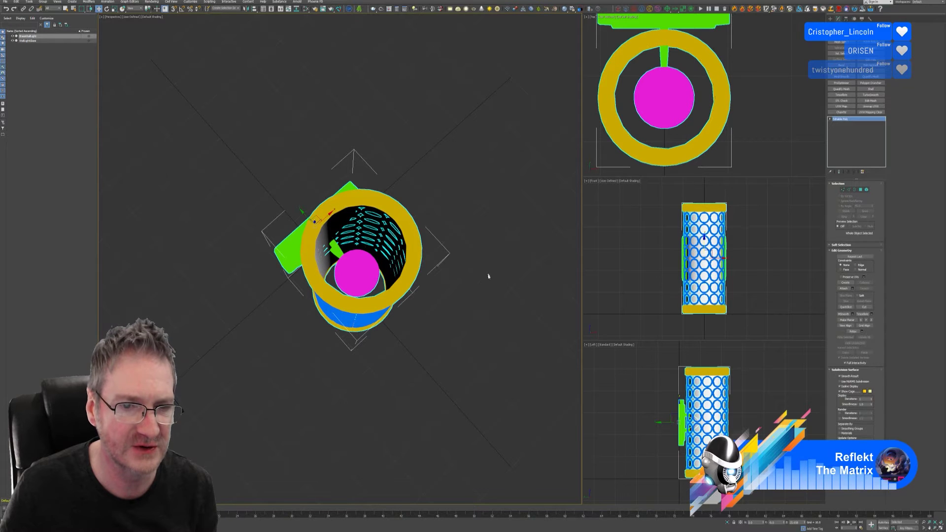
{"action": "middle_click_drag", "start_coordinate": [478, 255], "coordinate": [470, 275], "text": "alt"}
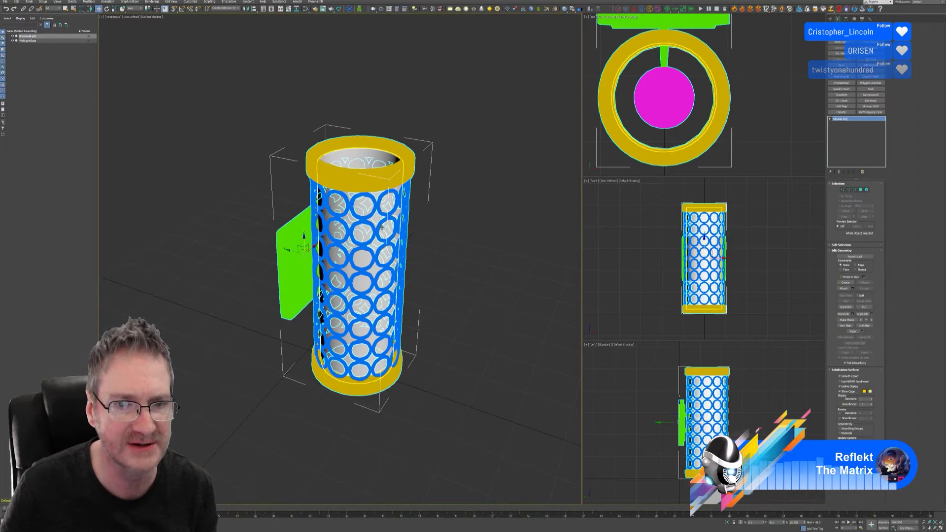
{"action": "mouse_move", "coordinate": [481, 224]}
{"action": "middle_mouse_down", "text": "alt"}
{"action": "mouse_move", "coordinate": [481, 250]}
{"action": "mouse_move", "coordinate": [481, 214]}
{"action": "middle_mouse_up", "text": "alt"}
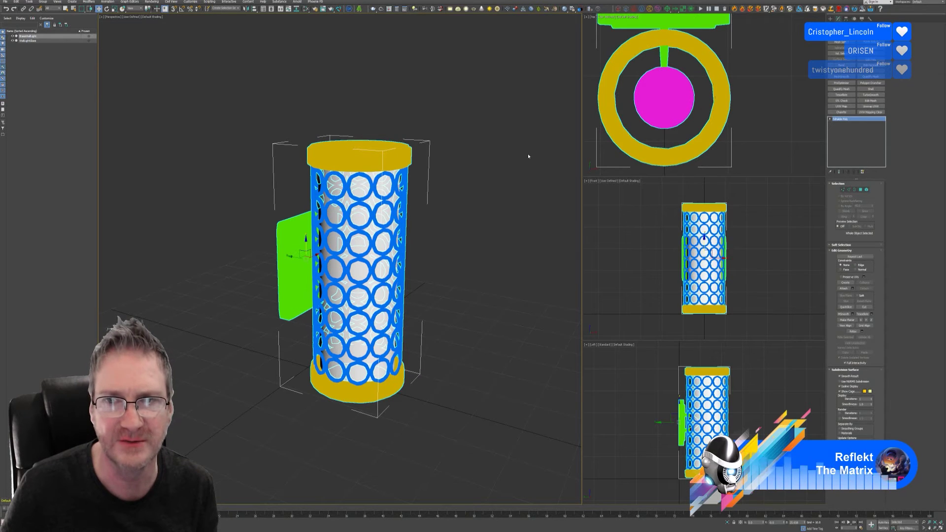
{"action": "scroll", "coordinate": [651, 162], "scroll_direction": "down", "scroll_amount": 3}
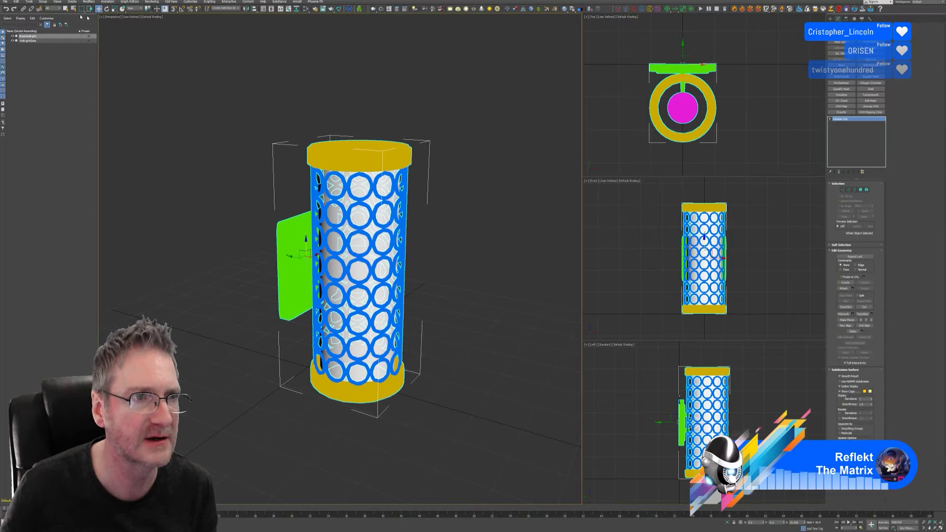
{"action": "right_click", "coordinate": [321, 147]}
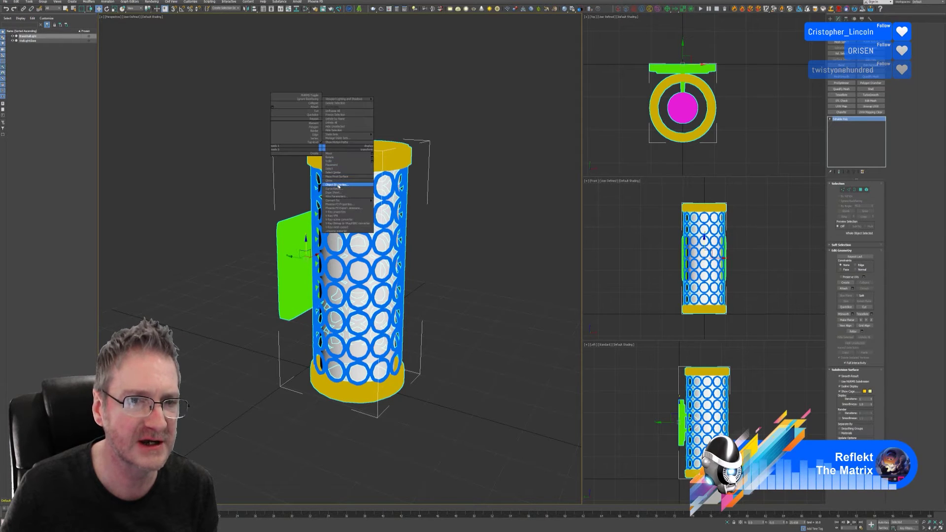
{"action": "left_click", "coordinate": [339, 185]}
{"action": "left_click", "coordinate": [449, 311]}
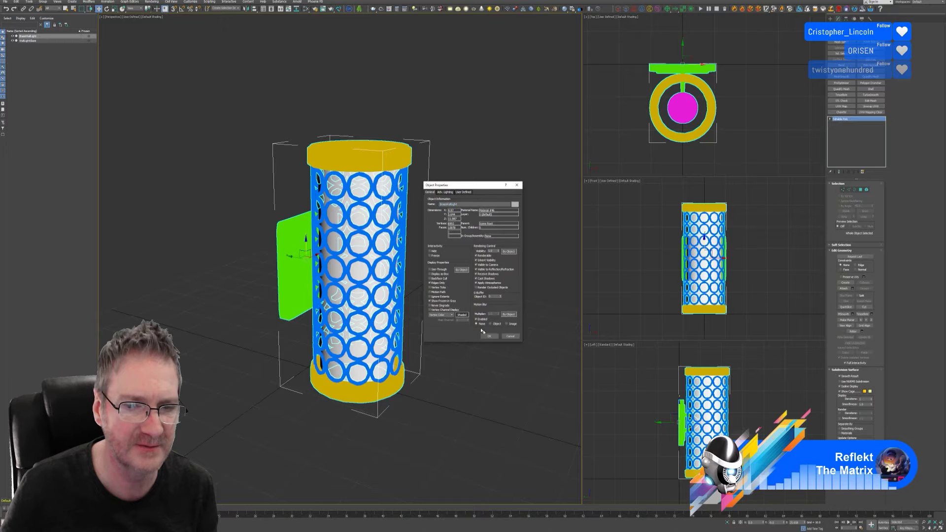
{"action": "left_click", "coordinate": [490, 337]}
{"action": "middle_click_drag", "start_coordinate": [456, 224], "coordinate": [448, 220]}
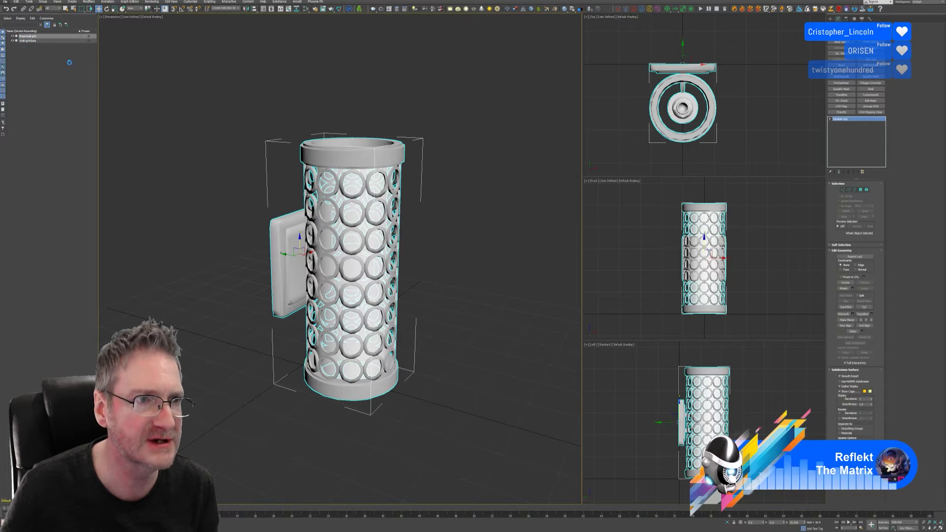
Export only the selected wall light as an FBX named BrassWallLight in the Lights folder, using the current export preset.
{"action": "left_click", "coordinate": [6, 1]}
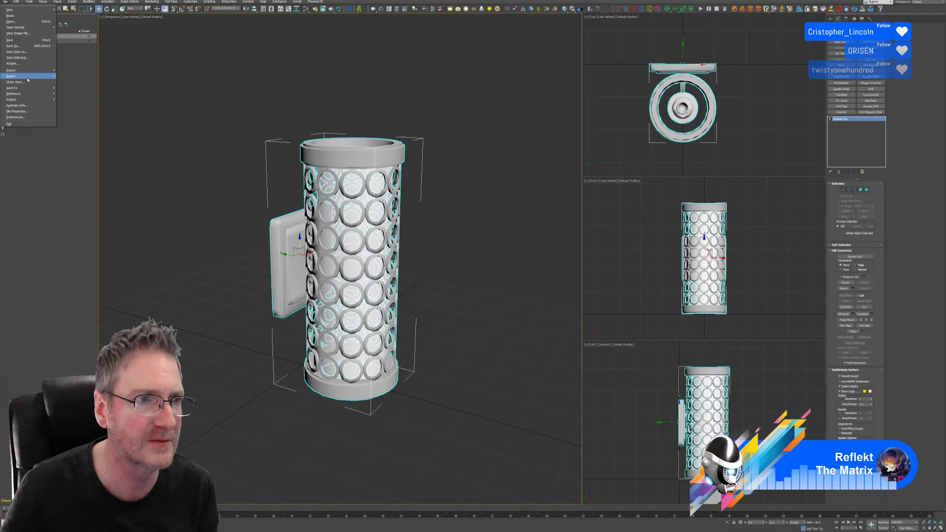
{"action": "left_click", "coordinate": [73, 82]}
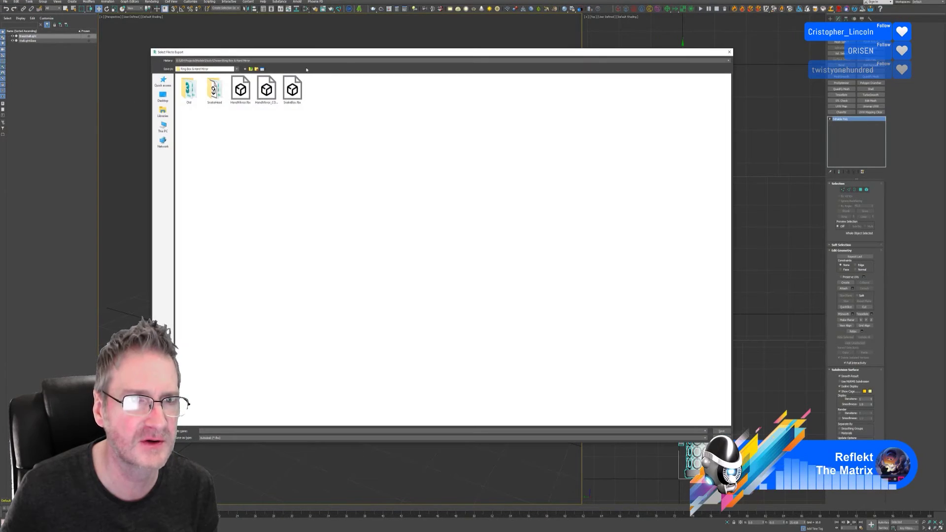
{"action": "left_click", "coordinate": [252, 69]}
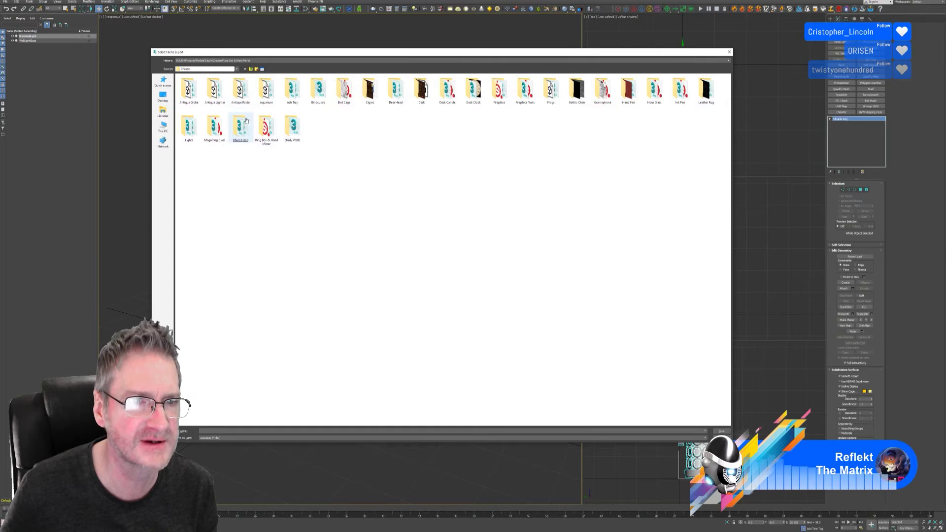
{"action": "double_click", "coordinate": [196, 137]}
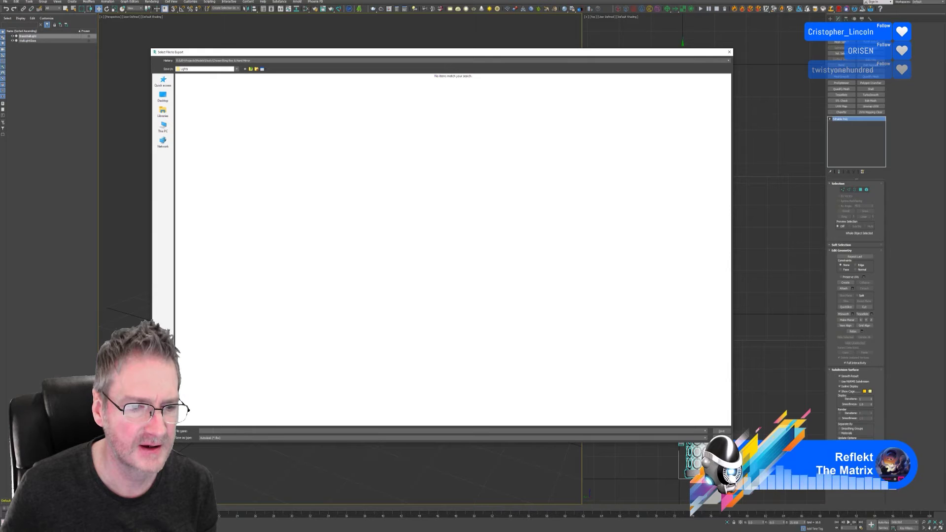
{"action": "type", "text": "B"}
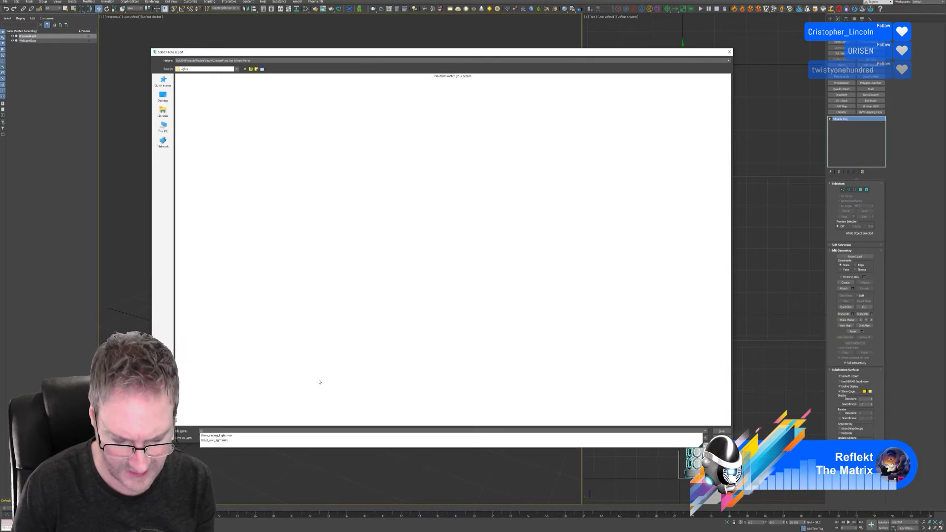
{"action": "type", "text": "rassWallLight"}
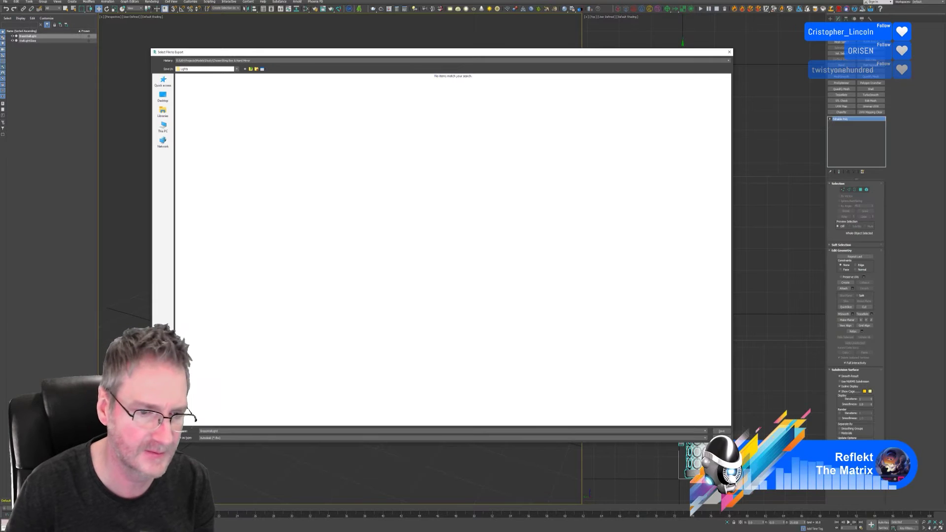
{"action": "key", "text": "Return"}
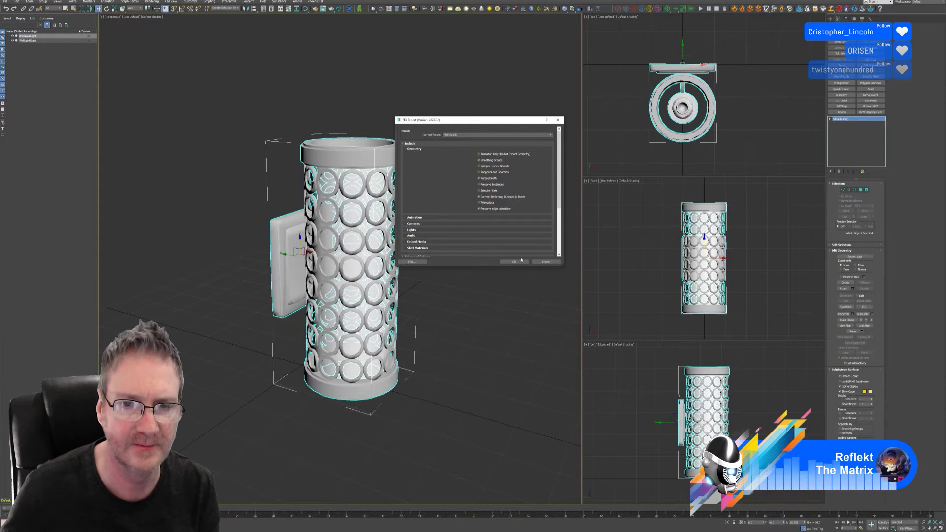
{"action": "left_click", "coordinate": [522, 260]}
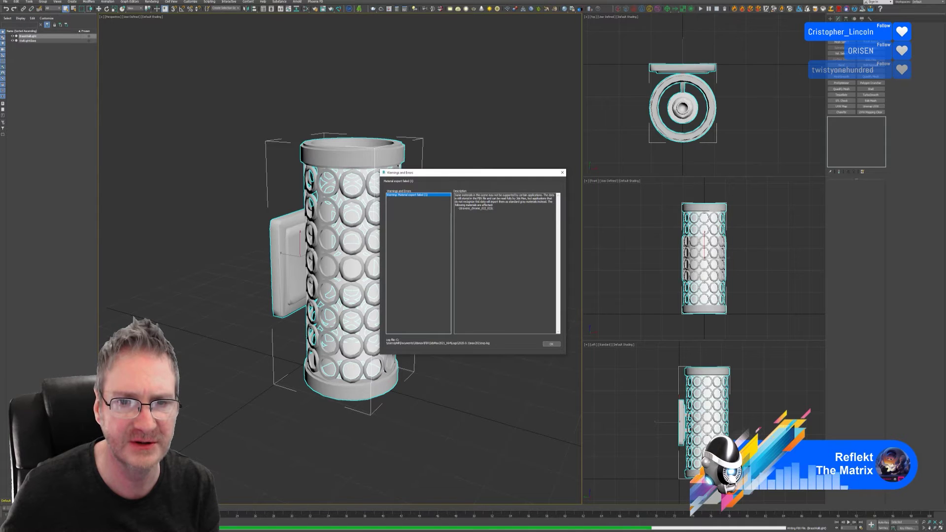
{"action": "left_click", "coordinate": [551, 344]}
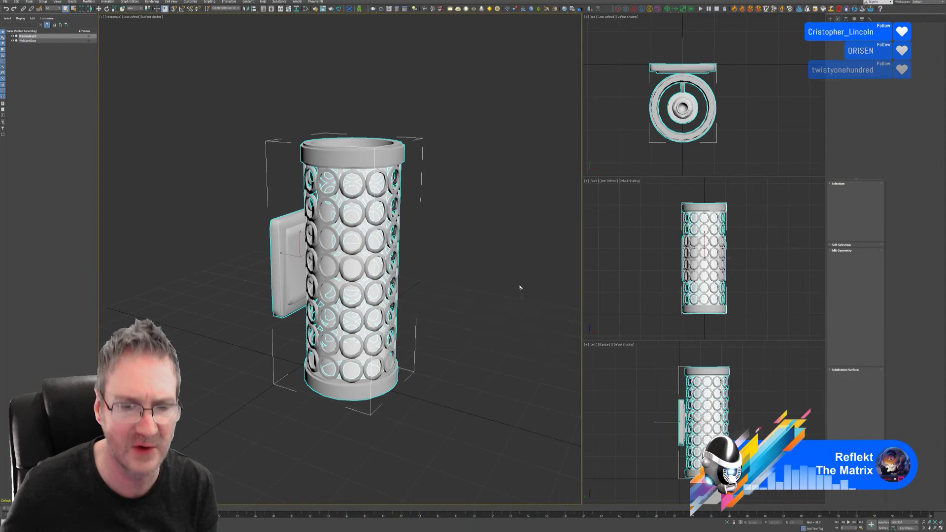
Isolate the wall light and assign it the middle Standard (Legacy) material from the Slate Material Editor.
{"action": "left_click", "coordinate": [728, 523]}
{"action": "middle_click_drag", "start_coordinate": [486, 325], "coordinate": [486, 362], "text": "alt"}
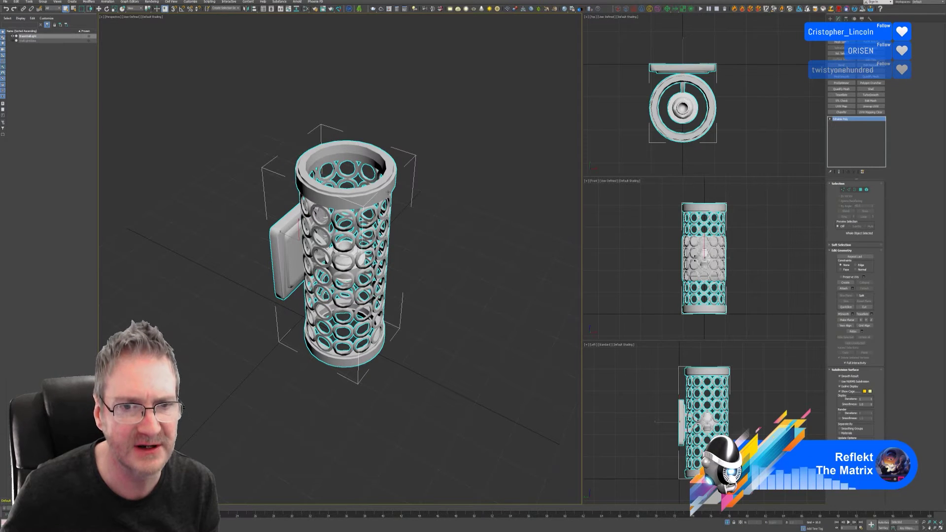
{"action": "left_click", "coordinate": [304, 9]}
{"action": "middle_click_drag", "start_coordinate": [511, 178], "coordinate": [502, 189]}
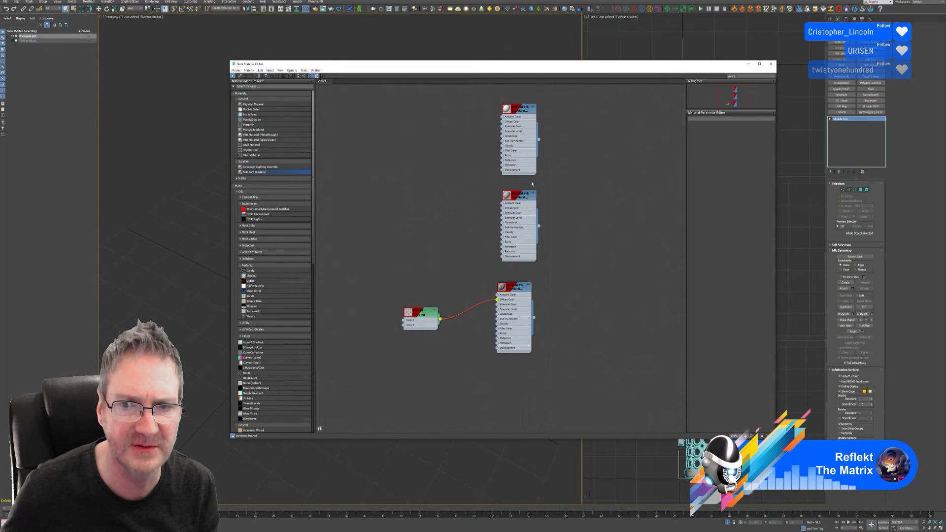
{"action": "double_click", "coordinate": [519, 198]}
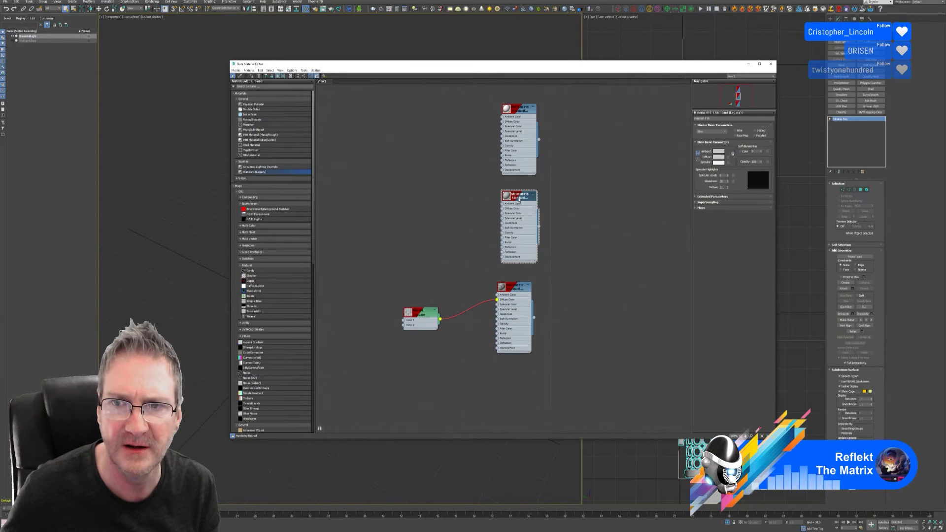
{"action": "right_click", "coordinate": [518, 200]}
{"action": "left_click", "coordinate": [542, 205]}
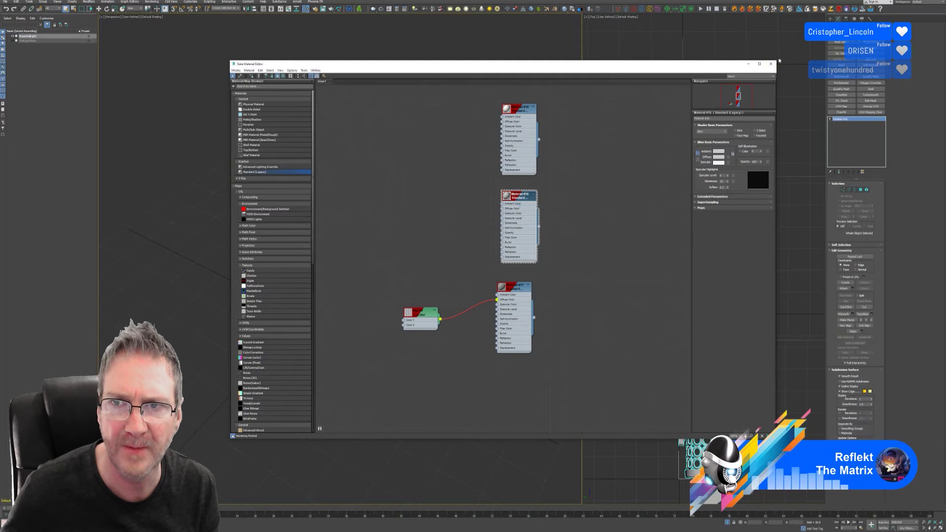
{"action": "left_click", "coordinate": [771, 63]}
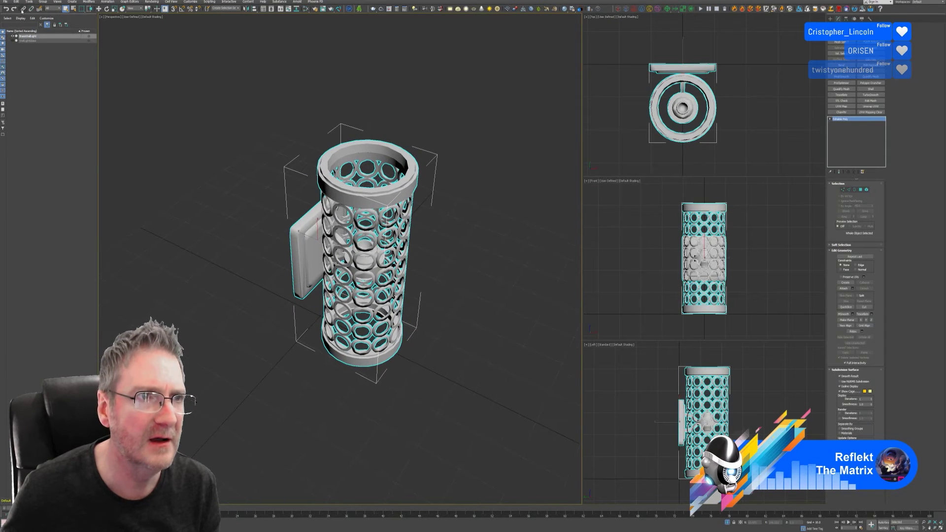
Export the selected wall light again as an FBX, replacing the existing BrassWallLight file in the Lights folder.
{"action": "left_click", "coordinate": [5, 1]}
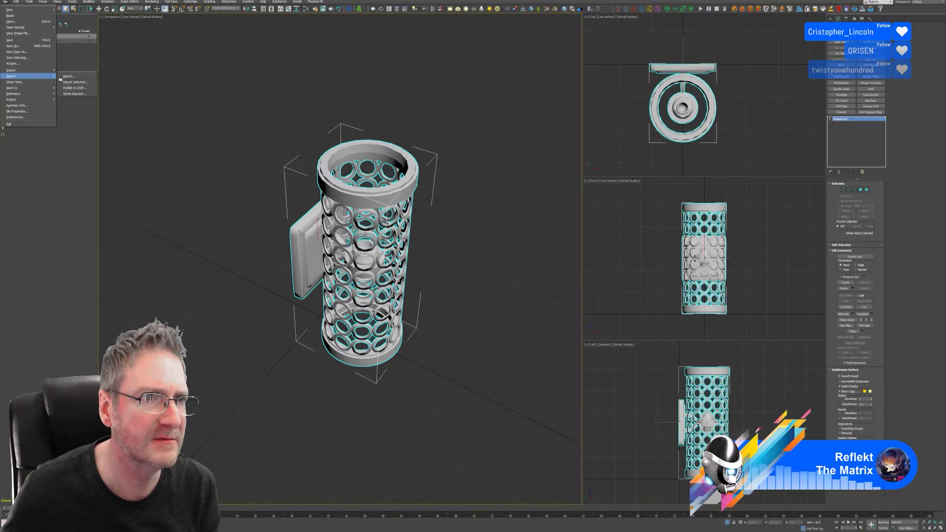
{"action": "left_click", "coordinate": [69, 81]}
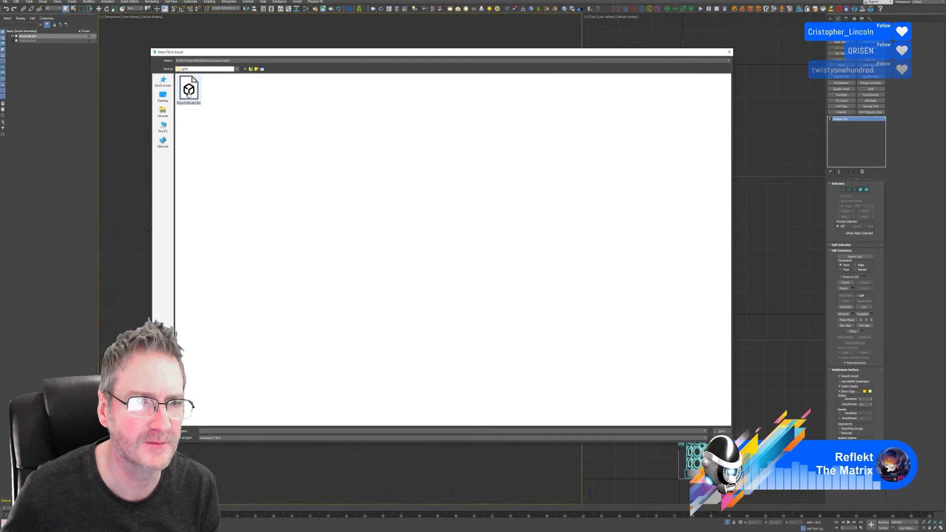
{"action": "left_click", "coordinate": [188, 94]}
{"action": "key", "text": "Return"}
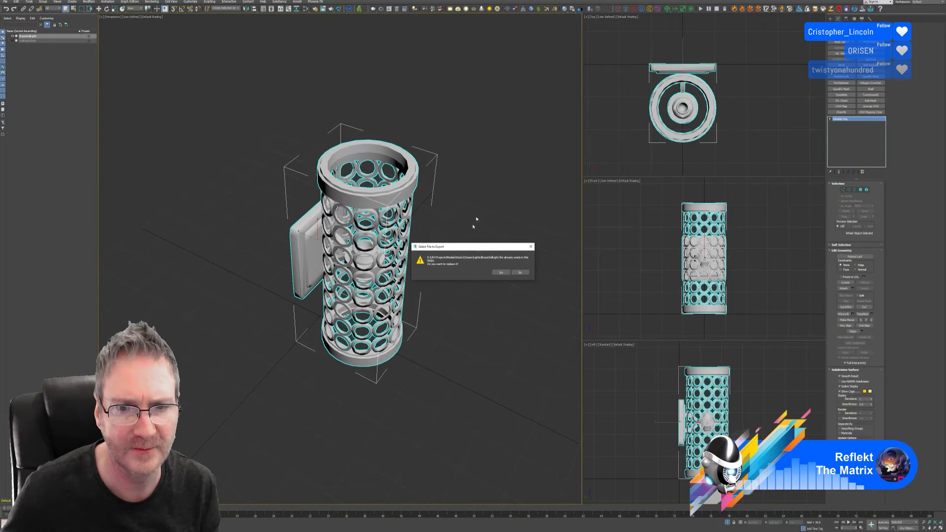
{"action": "left_click", "coordinate": [501, 273]}
{"action": "left_click", "coordinate": [508, 261]}
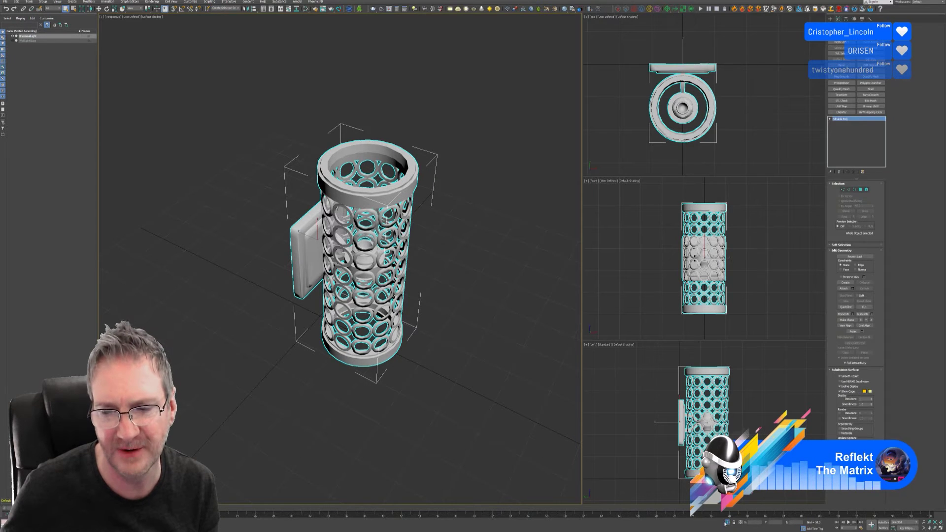
End the wall light's isolation and save the scene.
{"action": "middle_click_drag", "start_coordinate": [503, 355], "coordinate": [492, 293], "text": "alt"}
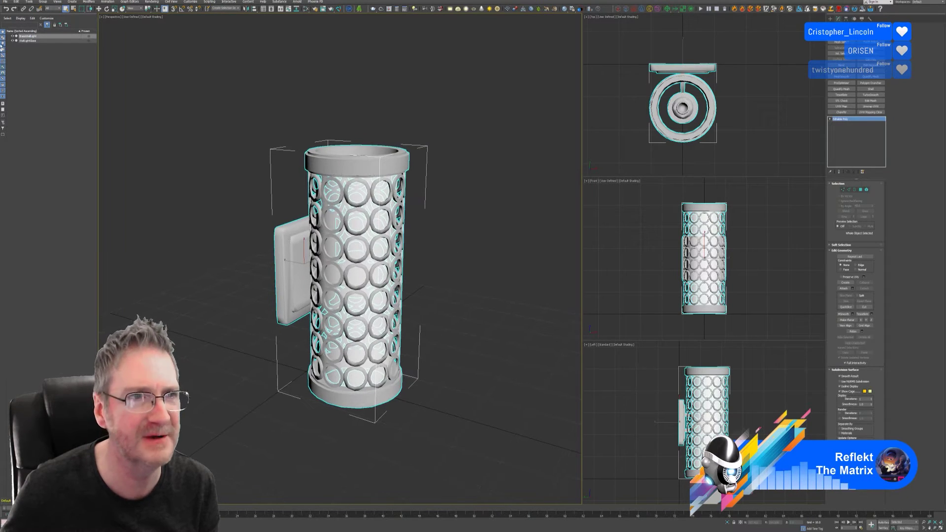
{"action": "left_click", "coordinate": [5, 1]}
{"action": "left_click", "coordinate": [20, 39]}
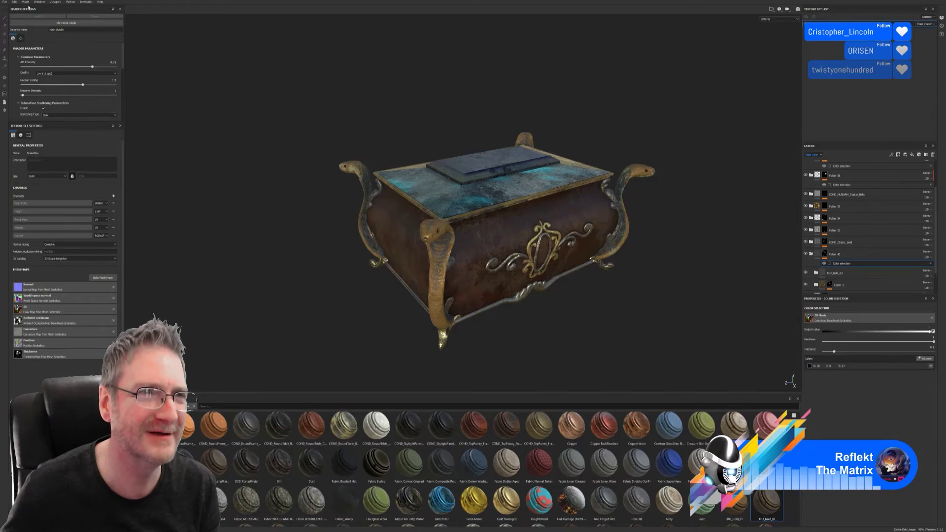
Switch to Substance Painter and start a new project.
{"action": "left_click", "coordinate": [4, 2]}
{"action": "left_click", "coordinate": [13, 1]}
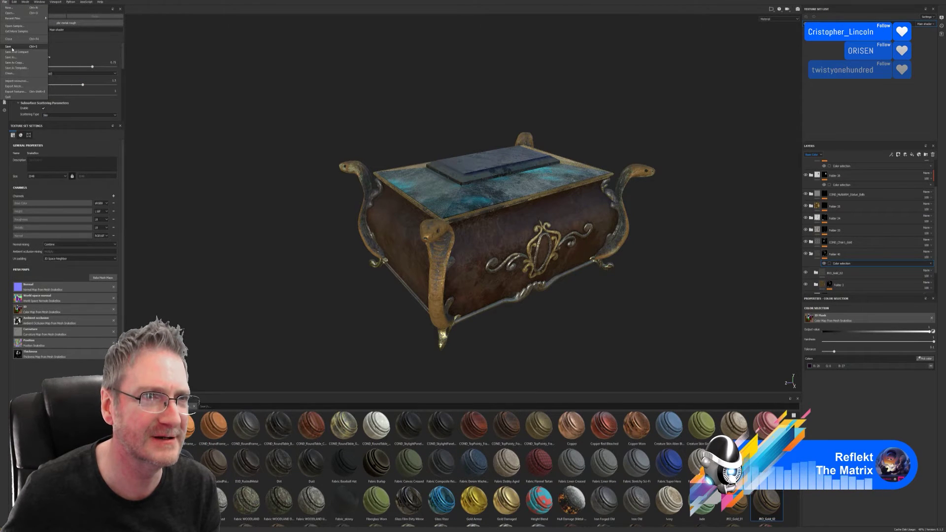
{"action": "key", "text": "Escape"}
{"action": "left_click", "coordinate": [5, 2]}
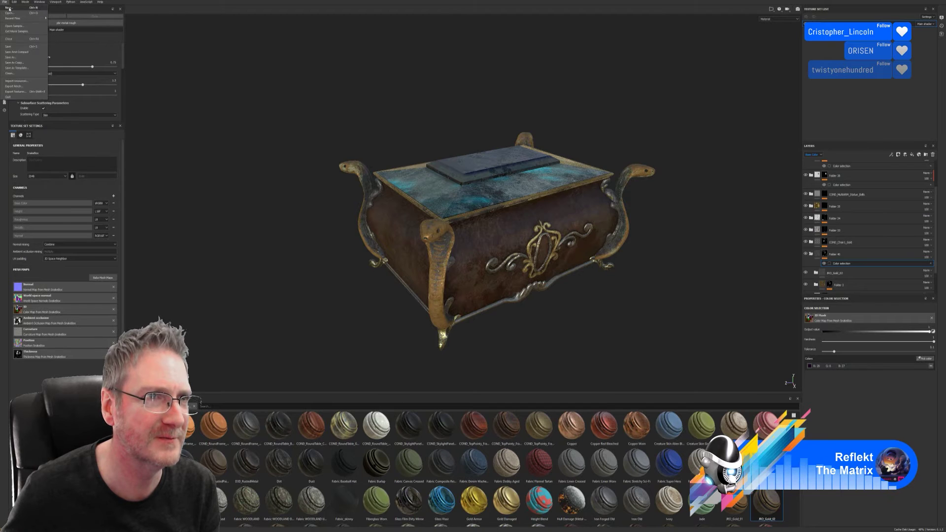
{"action": "left_click", "coordinate": [9, 8]}
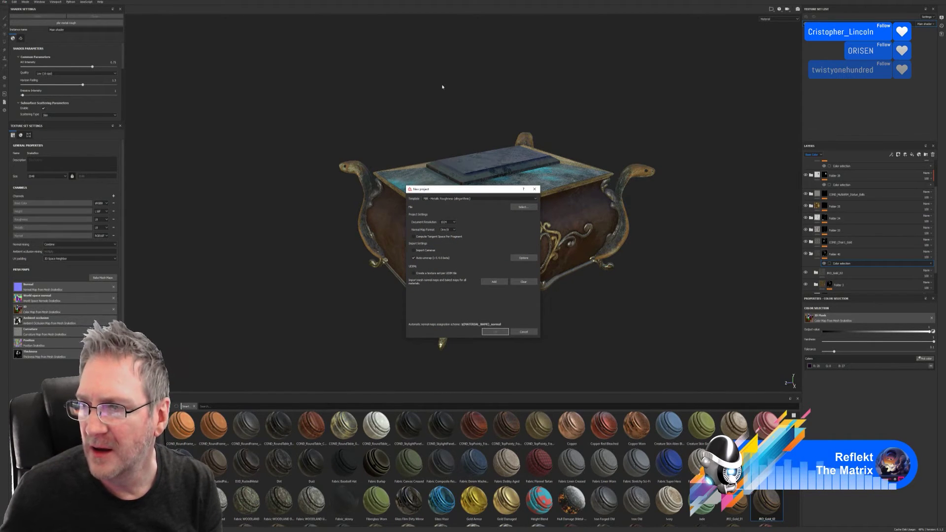
Choose the BrassWallLight FBX from the Lights folder as the new project's mesh.
{"action": "left_click", "coordinate": [517, 207]}
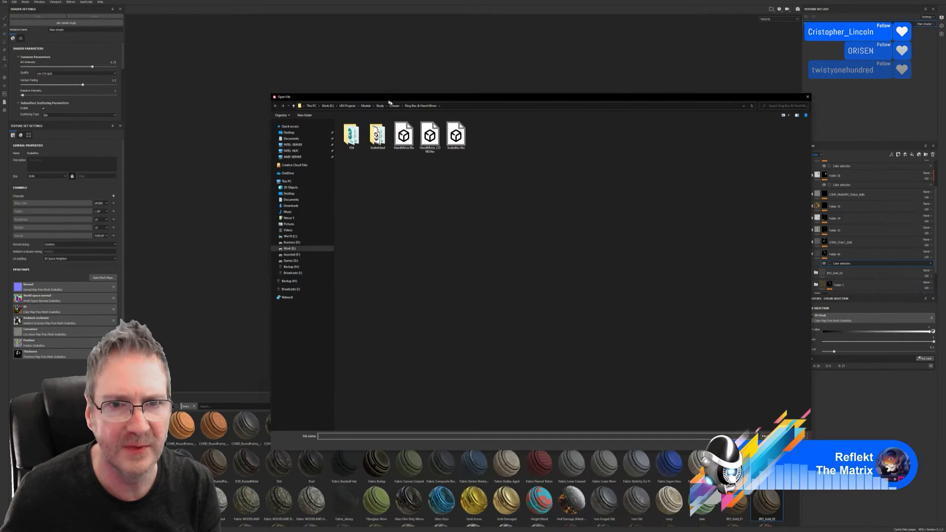
{"action": "left_click", "coordinate": [400, 106]}
{"action": "left_click", "coordinate": [401, 106]}
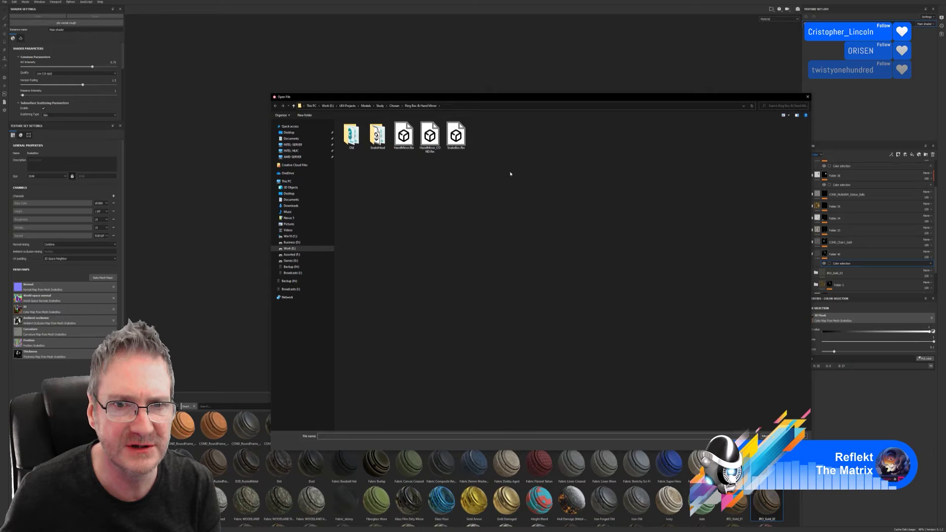
{"action": "left_click", "coordinate": [400, 105]}
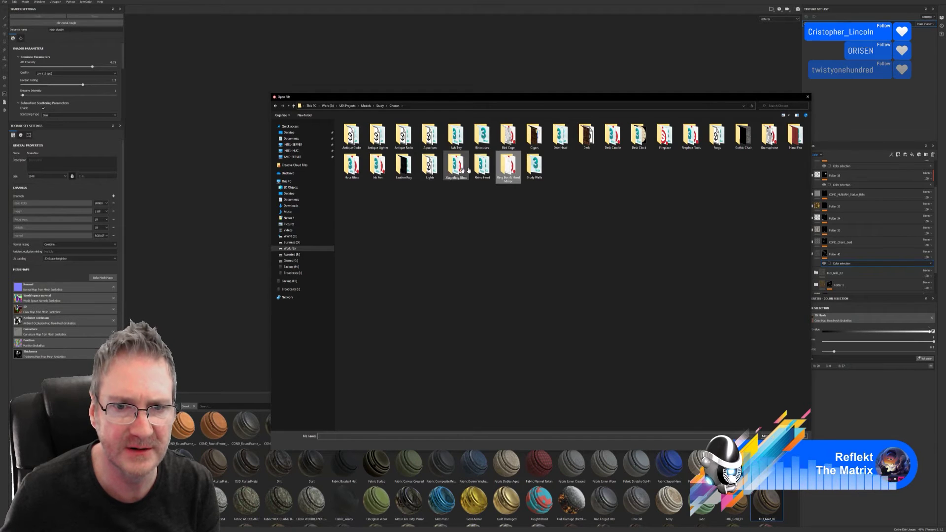
{"action": "double_click", "coordinate": [430, 165]}
{"action": "left_click", "coordinate": [356, 143]}
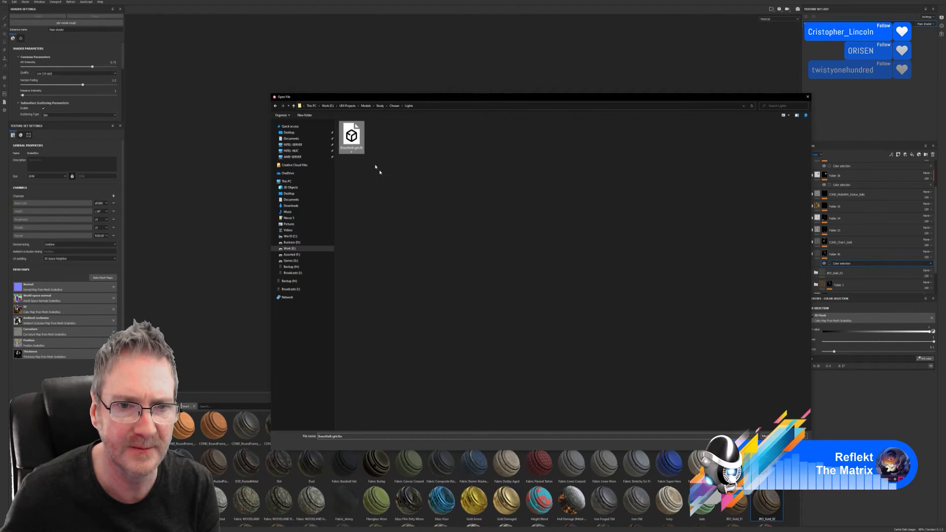
{"action": "double_click", "coordinate": [361, 146]}
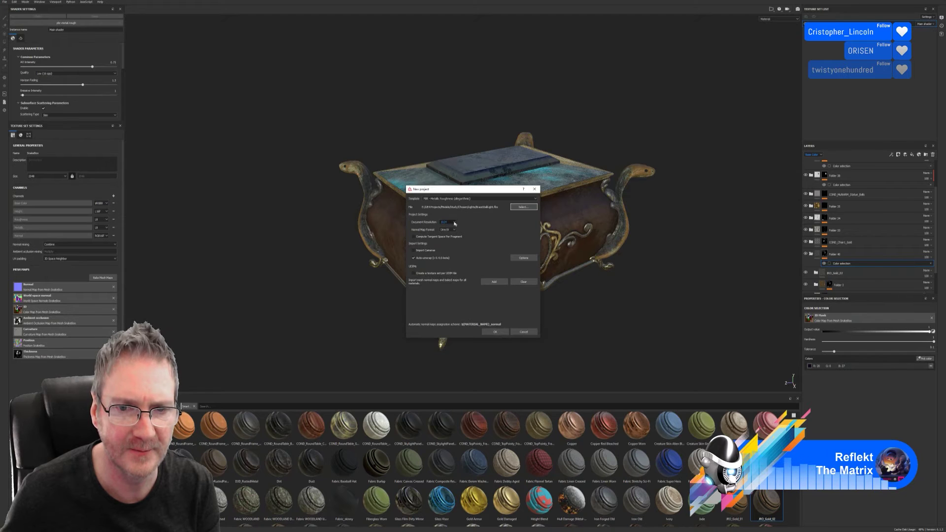
Set the document resolution to 2048 and create the wall light project.
{"action": "left_click", "coordinate": [448, 222]}
{"action": "left_click", "coordinate": [446, 241]}
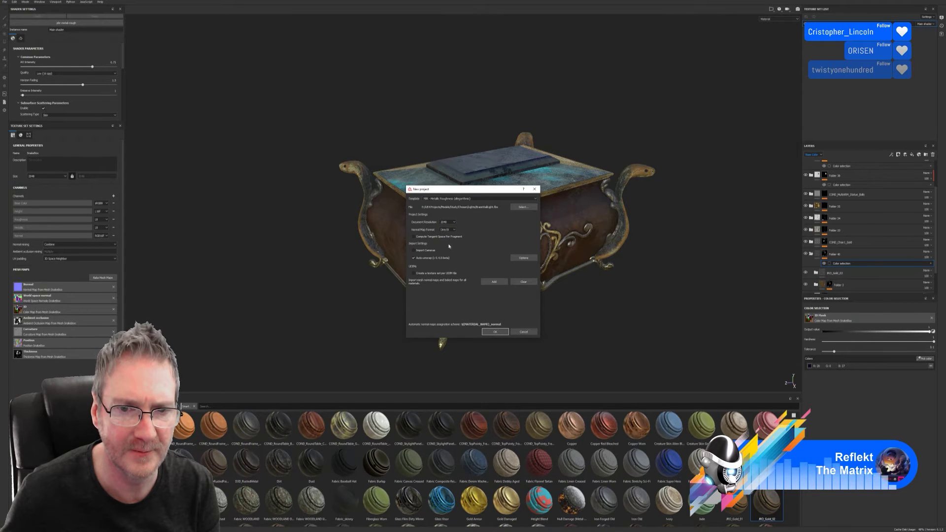
{"action": "left_click", "coordinate": [495, 332]}
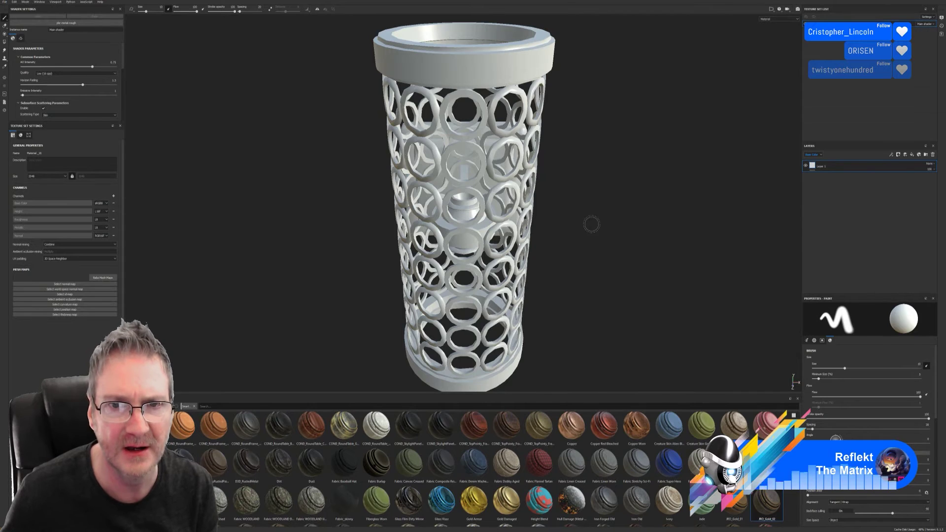
Bake all mesh maps for the wall light at an output size of 2048, using the low poly mesh as the high poly mesh.
{"action": "scroll", "coordinate": [655, 204], "scroll_direction": "down", "scroll_amount": 6}
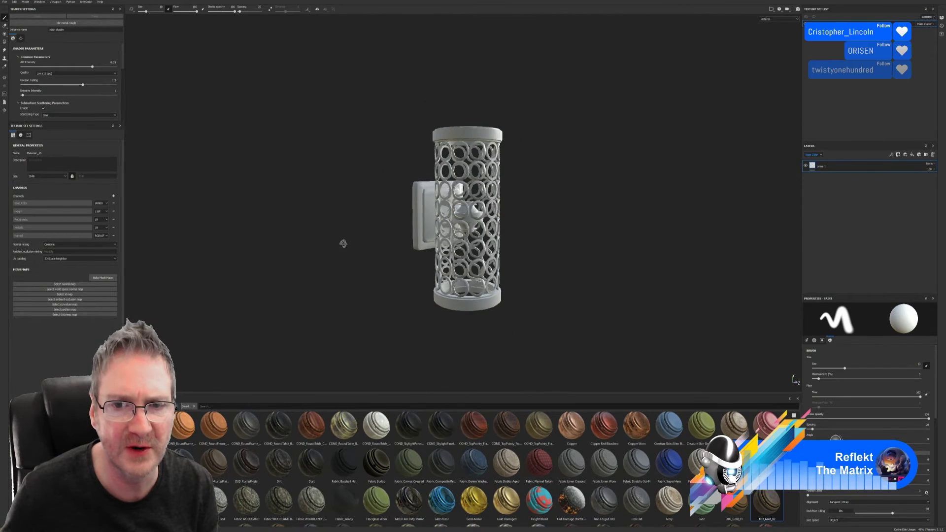
{"action": "left_click_drag", "start_coordinate": [391, 243], "coordinate": [535, 239], "text": "alt"}
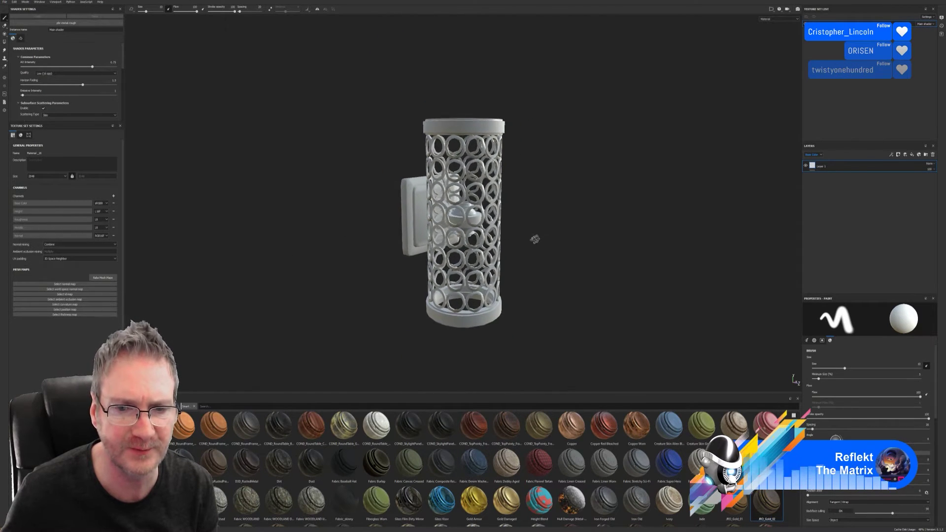
{"action": "left_click", "coordinate": [105, 278]}
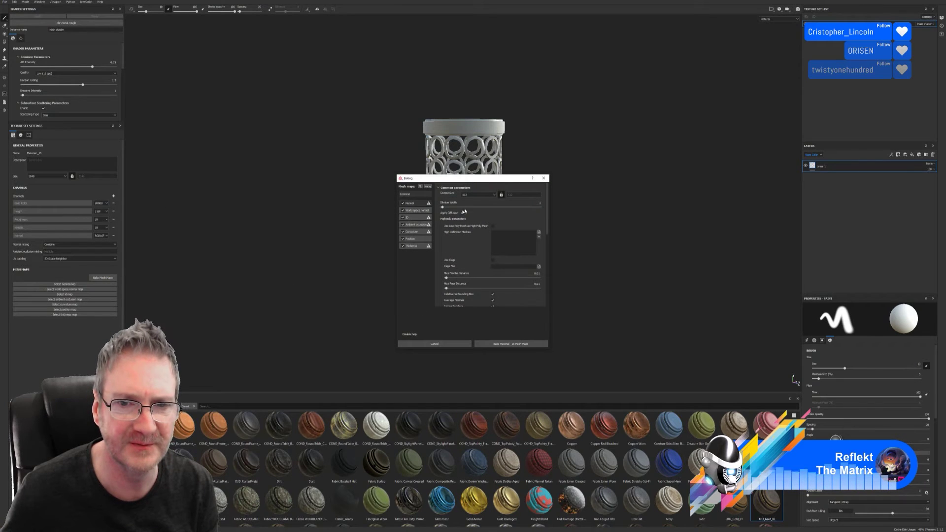
{"action": "left_click", "coordinate": [473, 195]}
{"action": "left_click", "coordinate": [469, 221]}
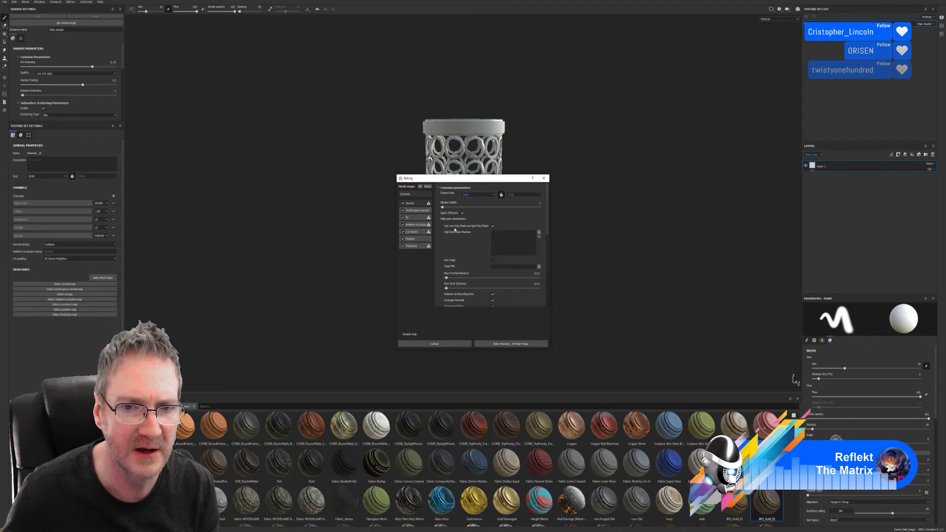
{"action": "left_click", "coordinate": [508, 344]}
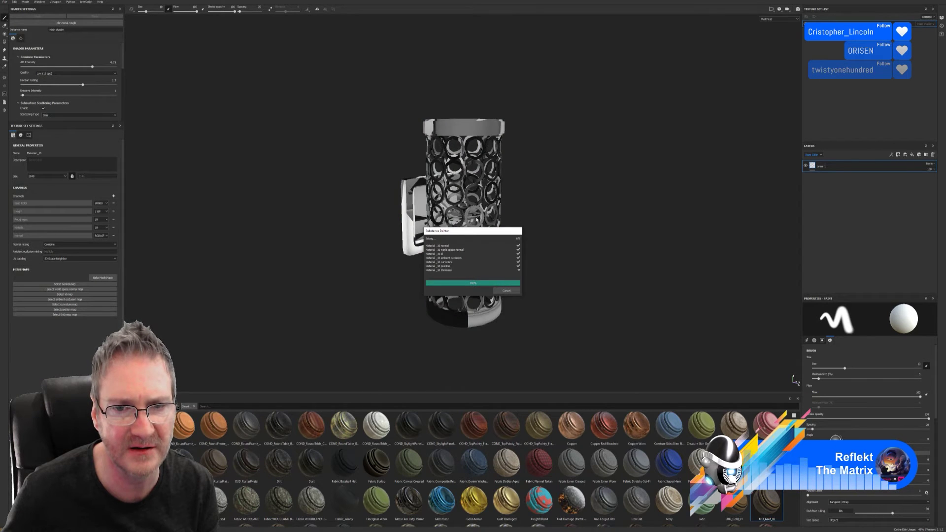
{"action": "left_click", "coordinate": [507, 291]}
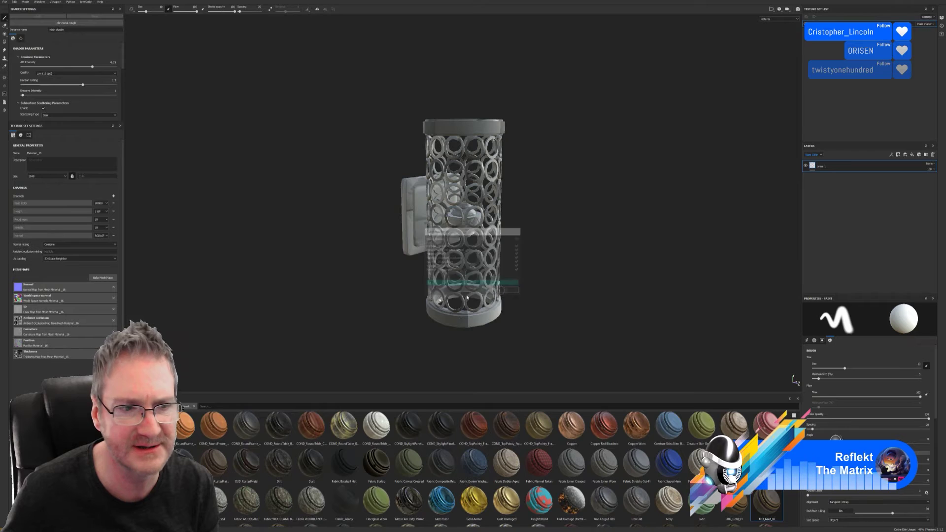
Remove the baked ambient occlusion map from the texture set and inspect the wall light without it.
{"action": "left_click", "coordinate": [113, 321]}
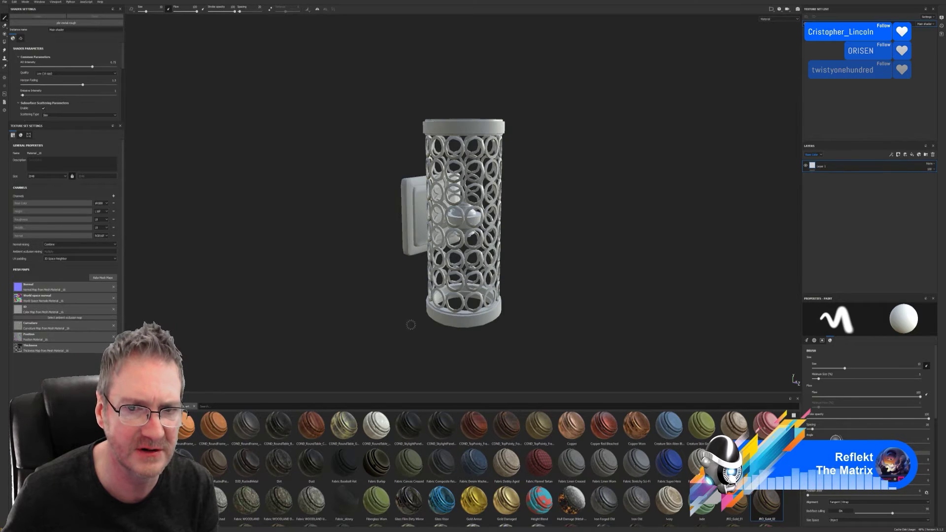
{"action": "left_click_drag", "start_coordinate": [504, 274], "coordinate": [519, 283], "text": "alt"}
{"action": "left_click_drag", "start_coordinate": [617, 207], "coordinate": [574, 207], "text": "alt"}
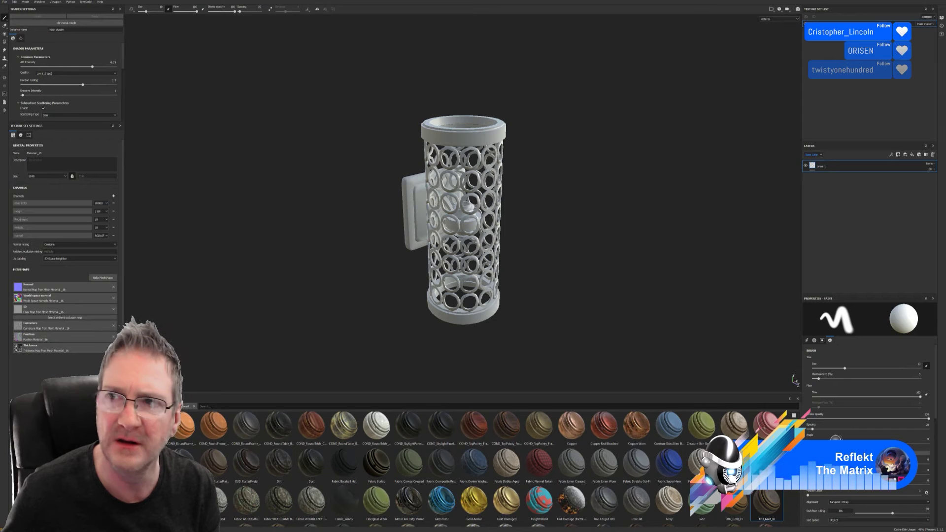
Switch to 3ds Max, apply an Unwrap UVW modifier to the wall light, and inspect its UV layout.
{"action": "left_click", "coordinate": [919, 1]}
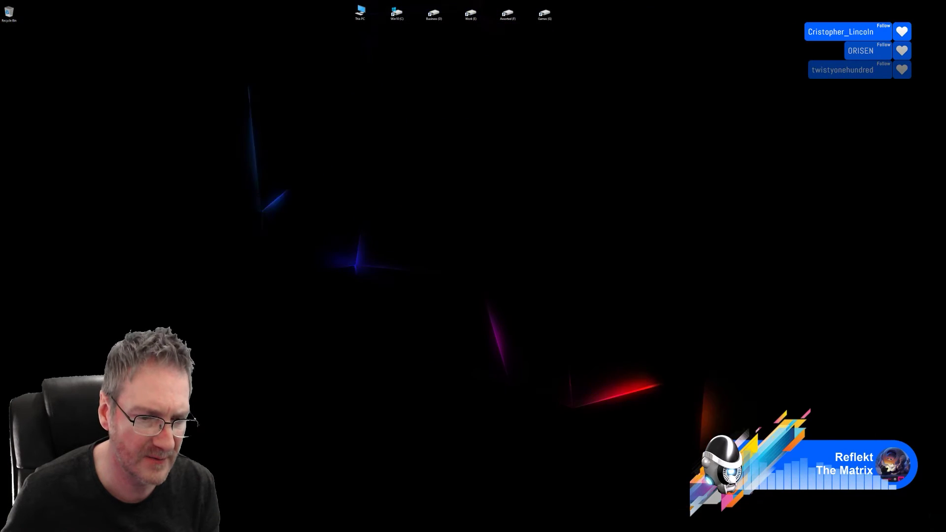
{"action": "left_click", "coordinate": [444, 531]}
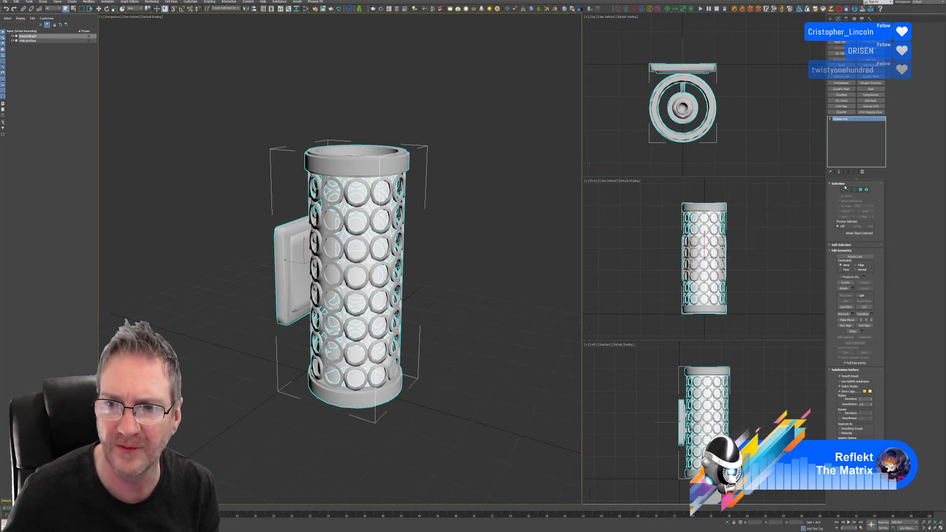
{"action": "left_click", "coordinate": [871, 106]}
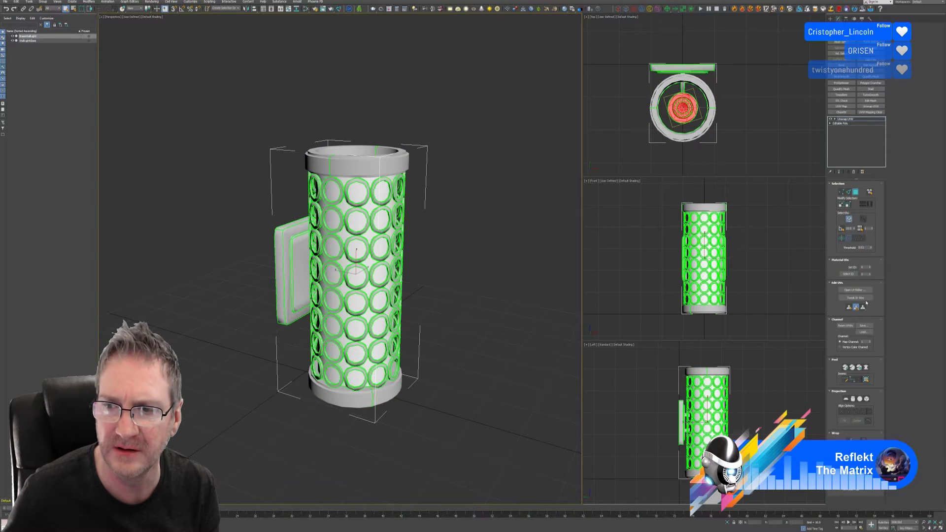
{"action": "left_click", "coordinate": [856, 290]}
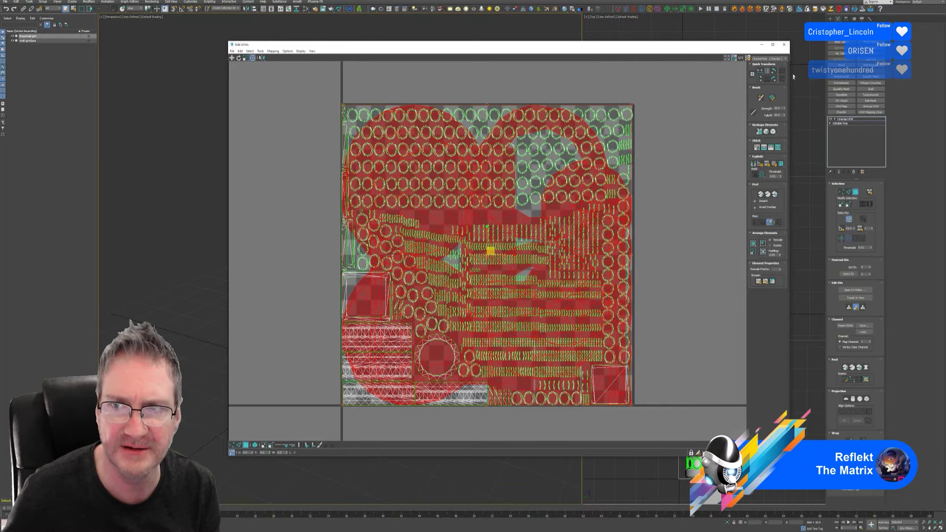
{"action": "left_click", "coordinate": [784, 44]}
{"action": "middle_click_drag", "start_coordinate": [430, 239], "coordinate": [427, 271], "text": "alt"}
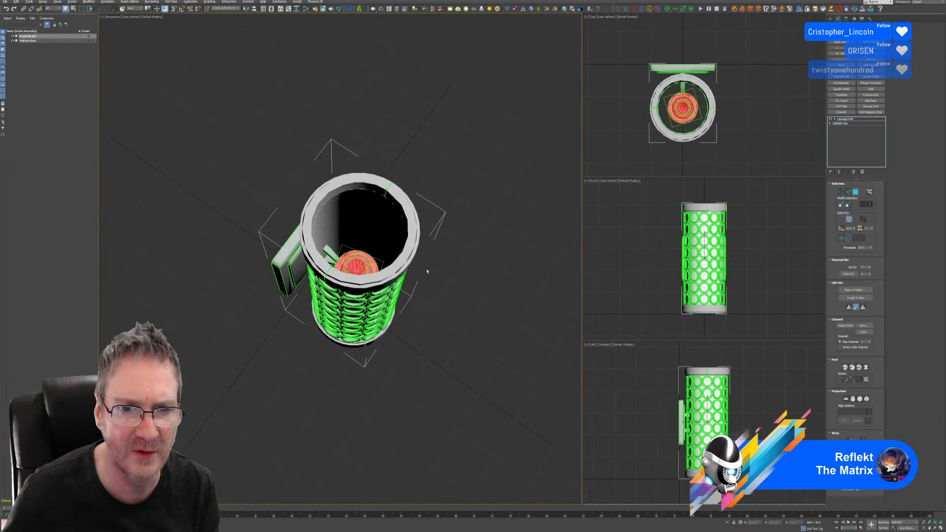
{"action": "middle_click_drag", "start_coordinate": [471, 306], "coordinate": [458, 279], "text": "alt"}
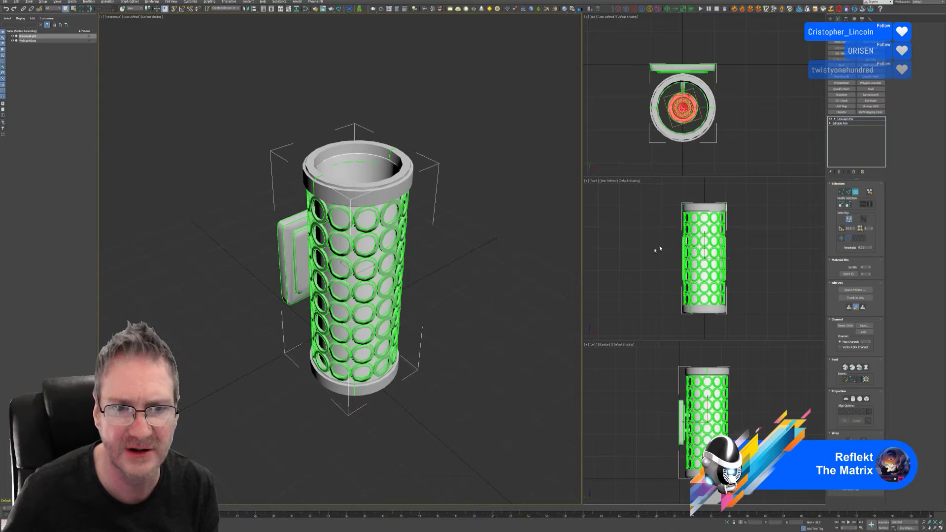
Select all of the wall light's UVs and pack them without overlaps inside the UV square.
{"action": "left_click", "coordinate": [856, 290]}
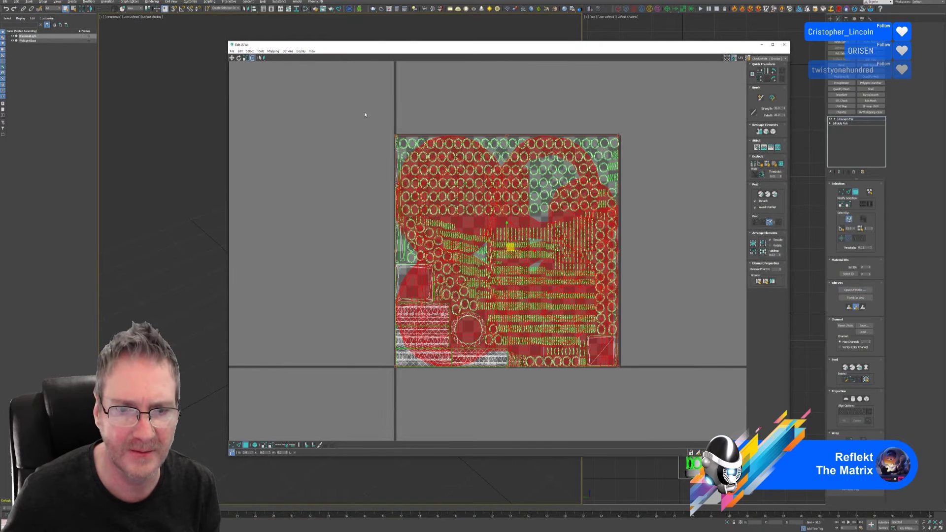
{"action": "left_click_drag", "start_coordinate": [365, 112], "coordinate": [644, 382]}
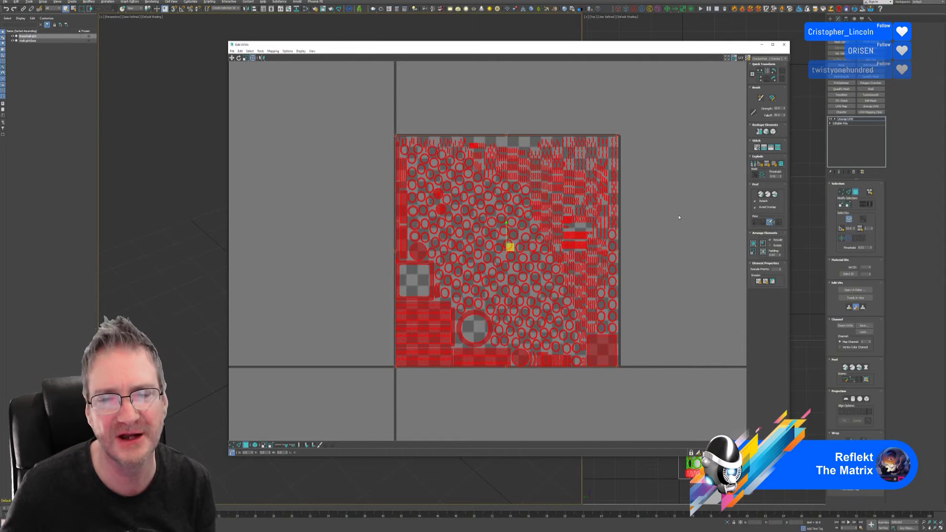
{"action": "left_click", "coordinate": [699, 143]}
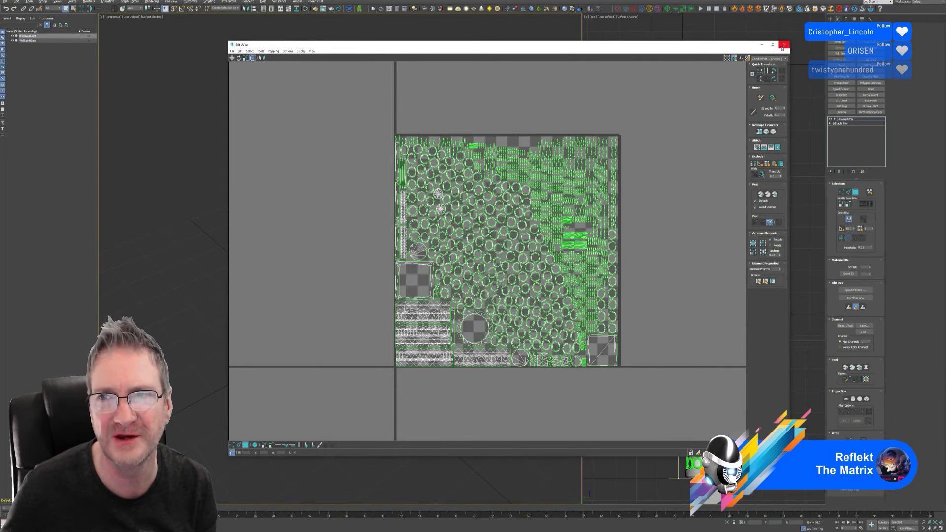
{"action": "left_click", "coordinate": [784, 44]}
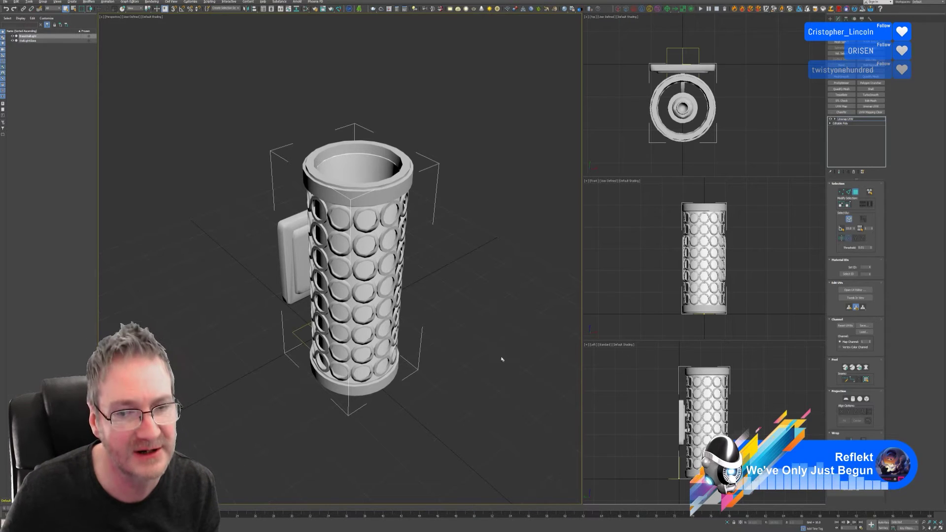
Export the repacked wall light as FBX, replacing the existing BrassWallLight file and keeping the current export settings.
{"action": "left_click", "coordinate": [5, 1]}
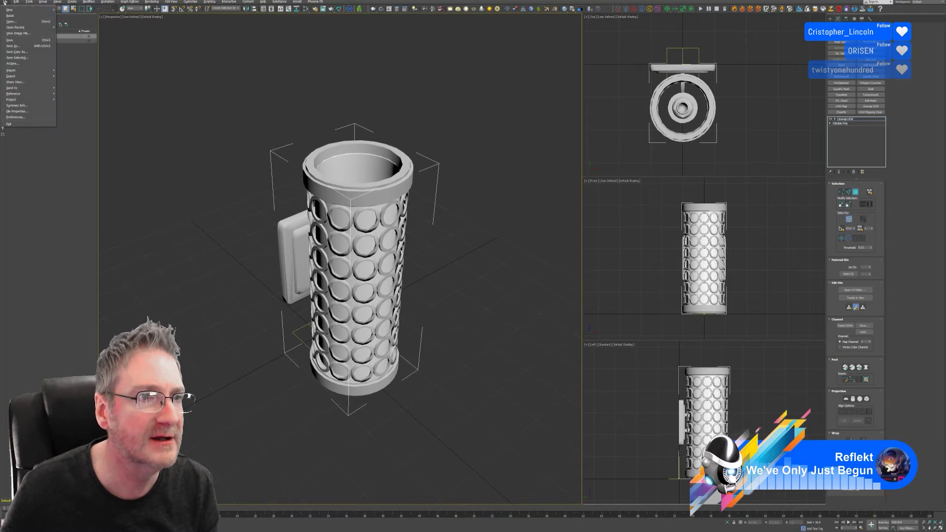
{"action": "mouse_move", "coordinate": [29, 76]}
{"action": "left_click", "coordinate": [90, 83]}
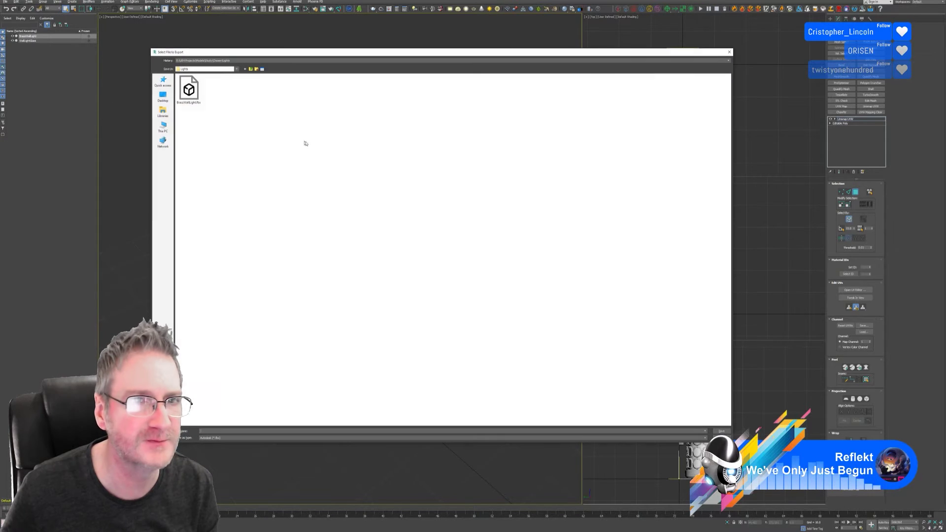
{"action": "key", "text": "Return"}
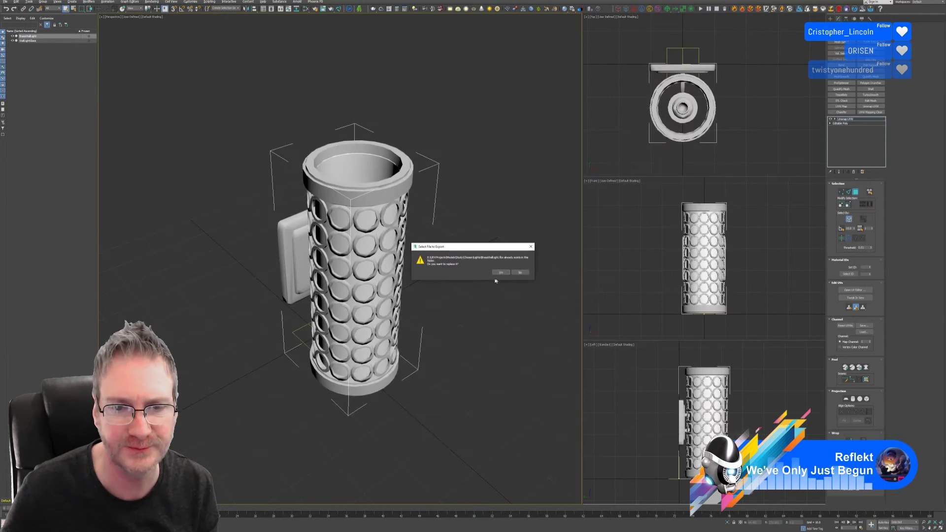
{"action": "left_click", "coordinate": [498, 272]}
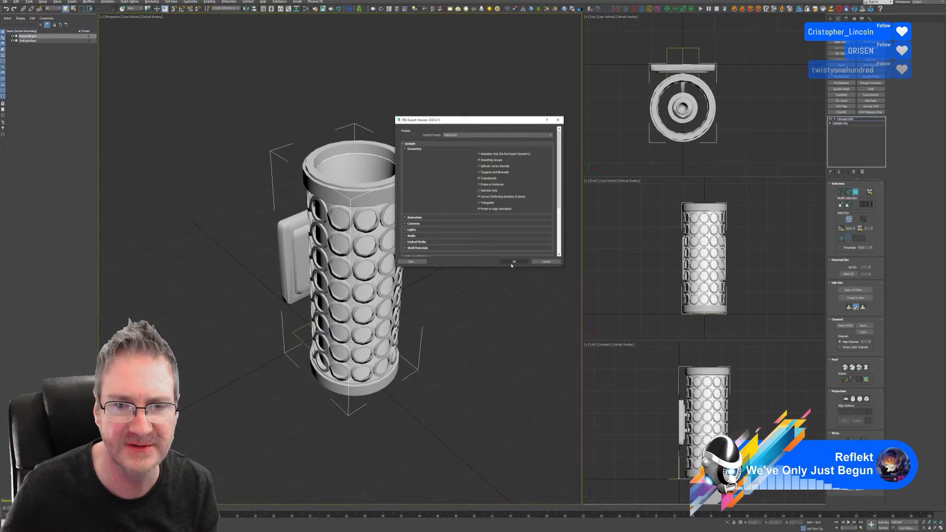
{"action": "left_click", "coordinate": [513, 264]}
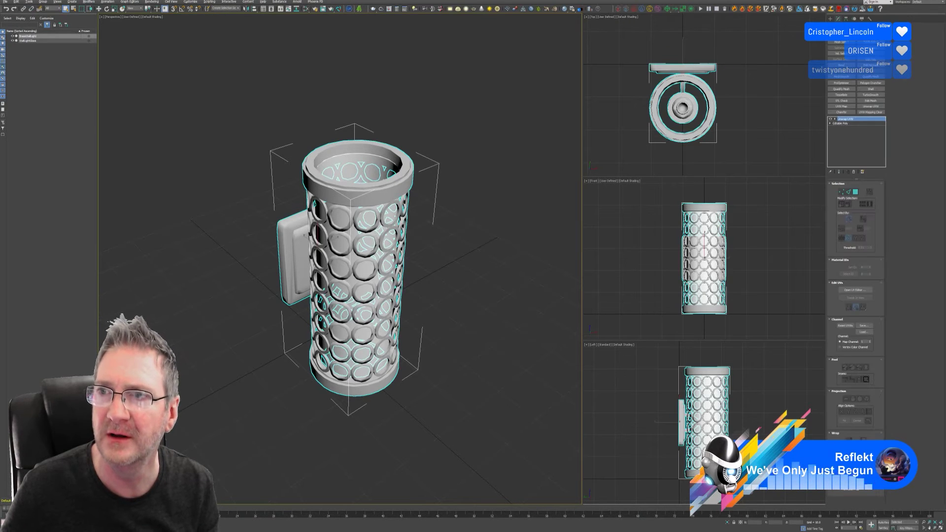
Switch to Substance Painter and reload the project's mesh from the re-exported BrassWallLight FBX file.
{"action": "key", "text": "super+d"}
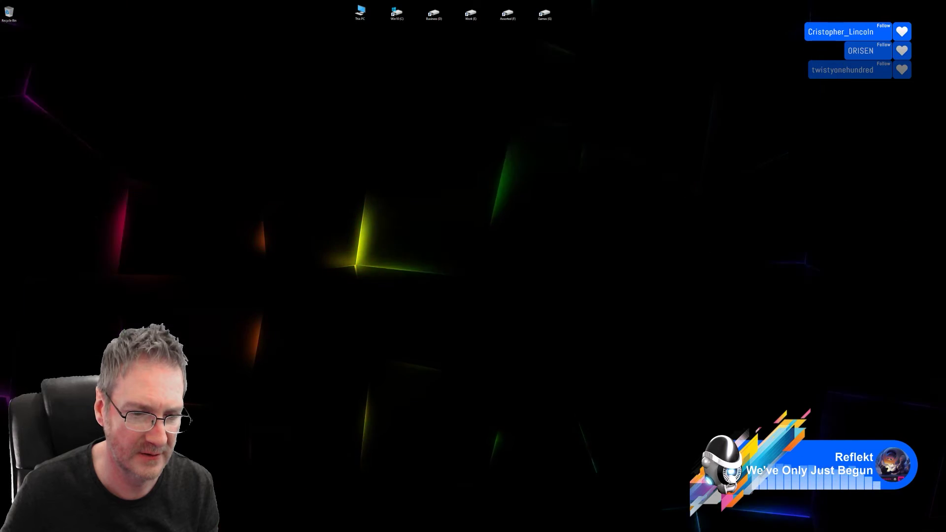
{"action": "key", "text": "alt+Tab"}
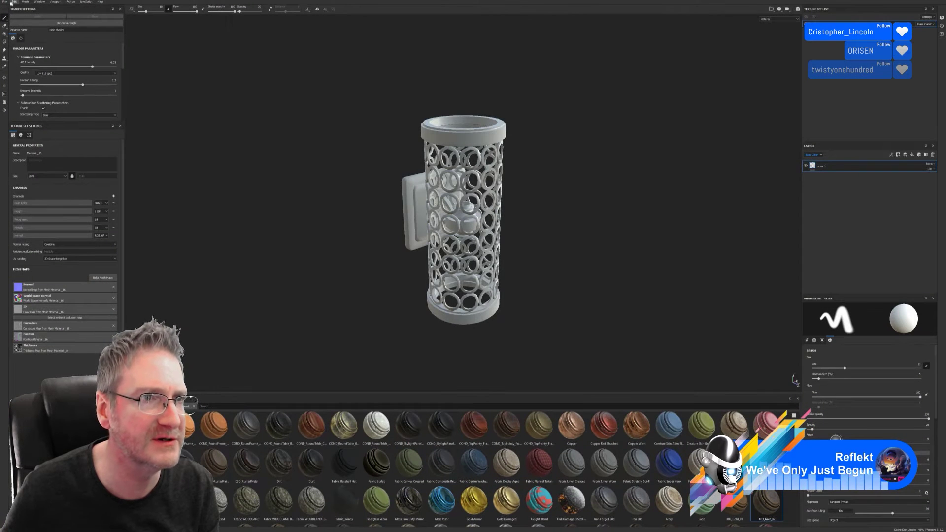
{"action": "left_click", "coordinate": [16, 3]}
{"action": "left_click", "coordinate": [35, 20]}
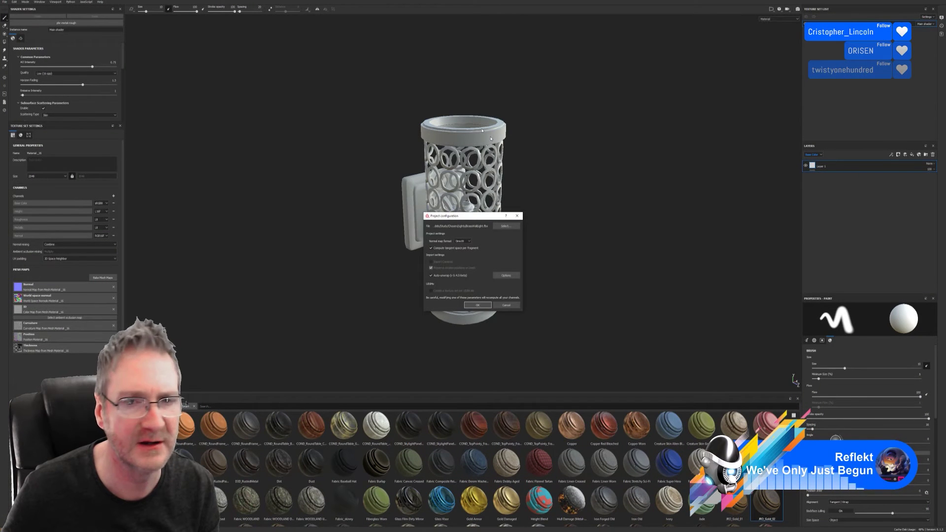
{"action": "left_click", "coordinate": [506, 226]}
{"action": "double_click", "coordinate": [486, 217]}
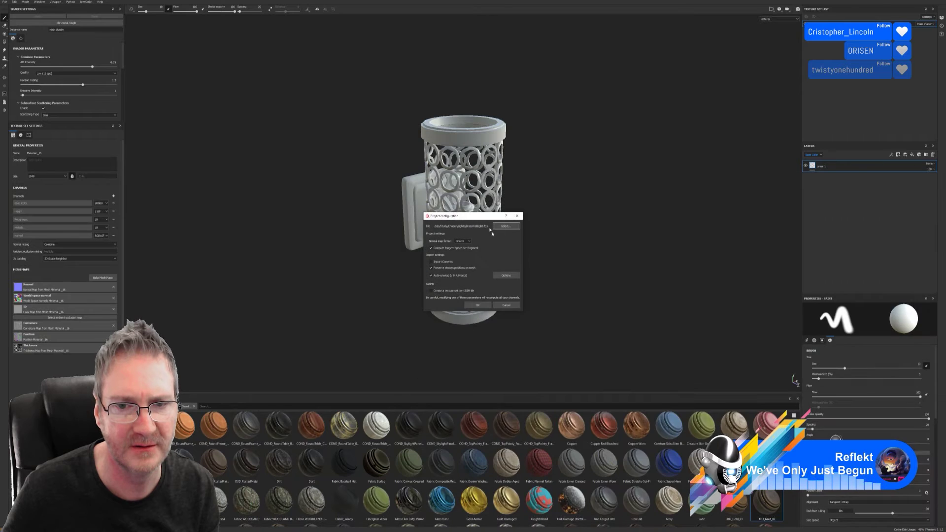
{"action": "left_click", "coordinate": [479, 305]}
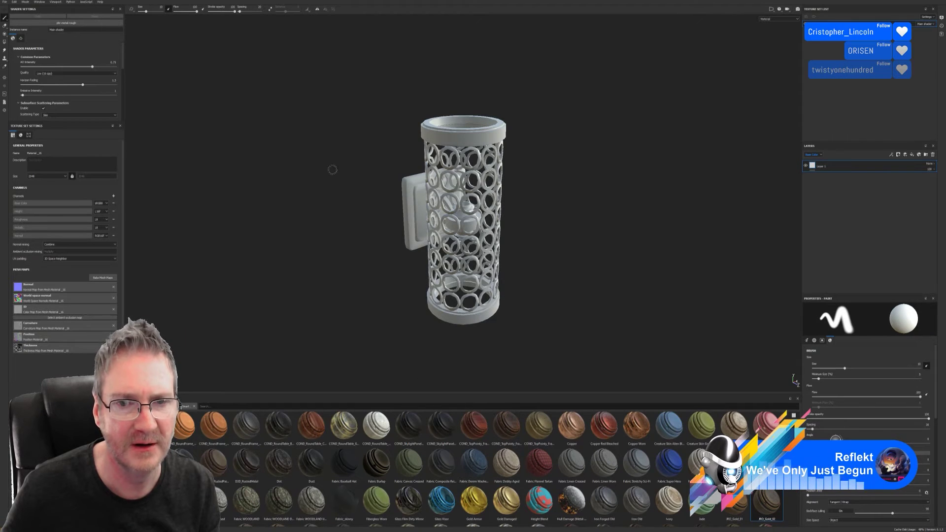
Rebake all of the updated wall light's mesh maps with the current baking settings.
{"action": "left_click", "coordinate": [105, 278]}
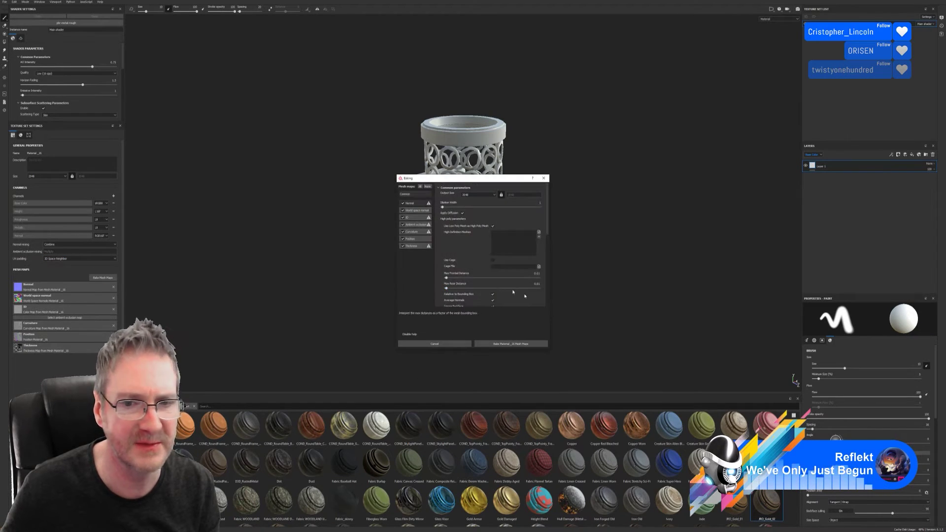
{"action": "left_click", "coordinate": [540, 344]}
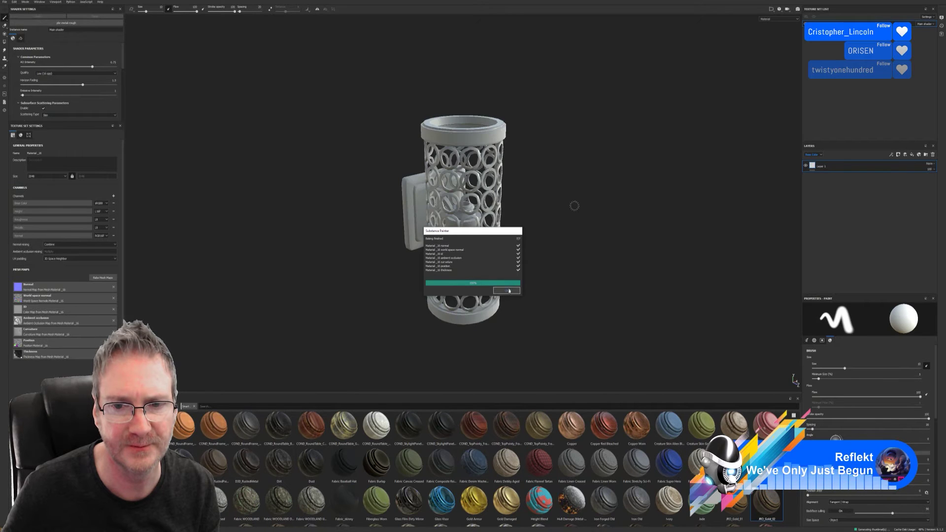
{"action": "key", "text": "Return"}
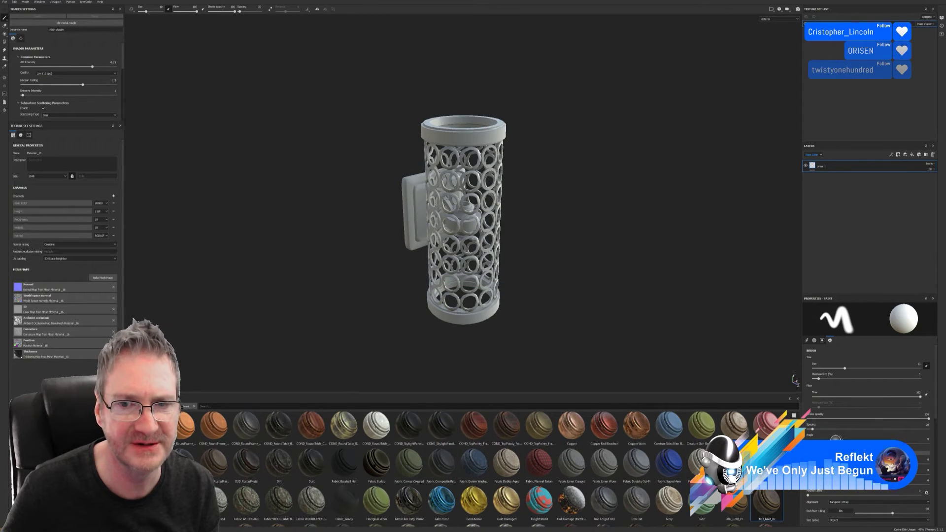
Rename the wall light's texture set as BrassWallLight.
{"action": "left_click_drag", "start_coordinate": [560, 200], "coordinate": [542, 186], "text": "alt"}
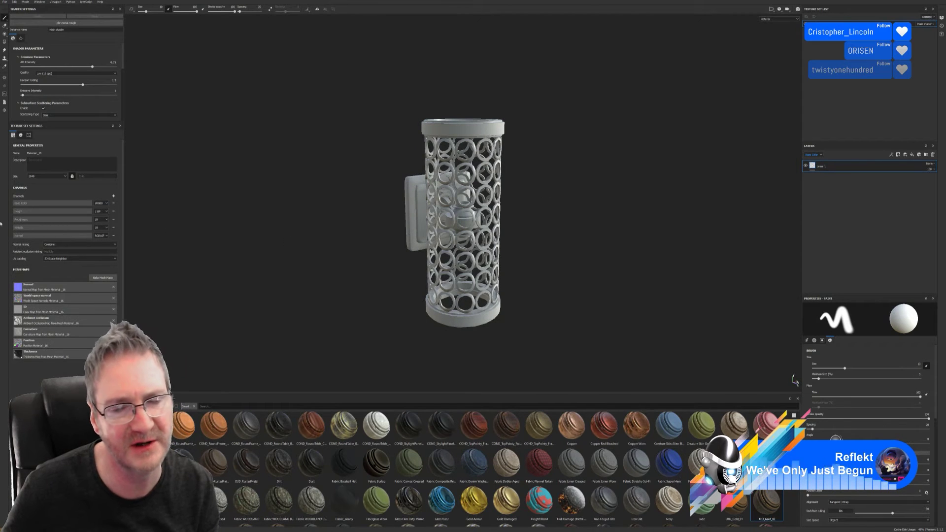
{"action": "mouse_move", "coordinate": [598, 235]}
{"action": "left_mouse_down", "text": "alt"}
{"action": "mouse_move", "coordinate": [304, 217]}
{"action": "mouse_move", "coordinate": [636, 211]}
{"action": "mouse_move", "coordinate": [563, 231]}
{"action": "mouse_move", "coordinate": [583, 224]}
{"action": "left_mouse_up", "text": "alt"}
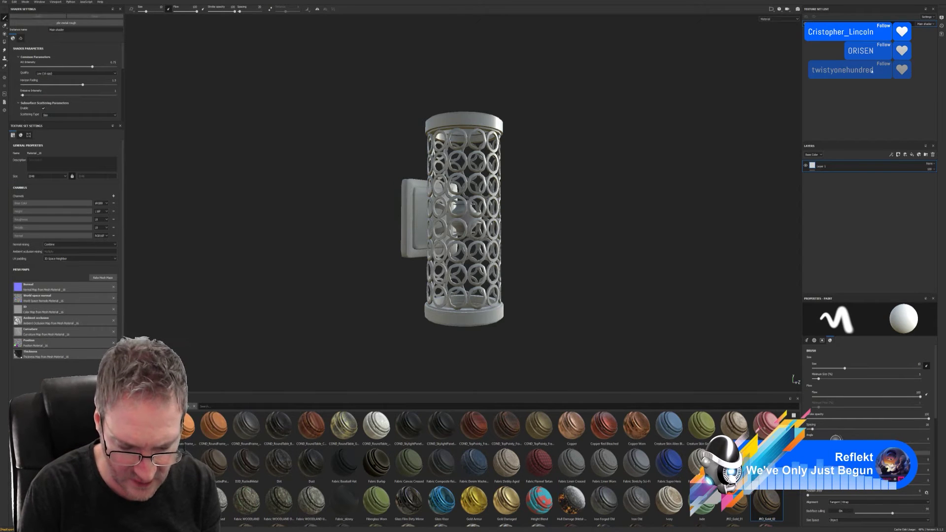
{"action": "type", "text": "BrassWallLight"}
{"action": "key", "text": "Return"}
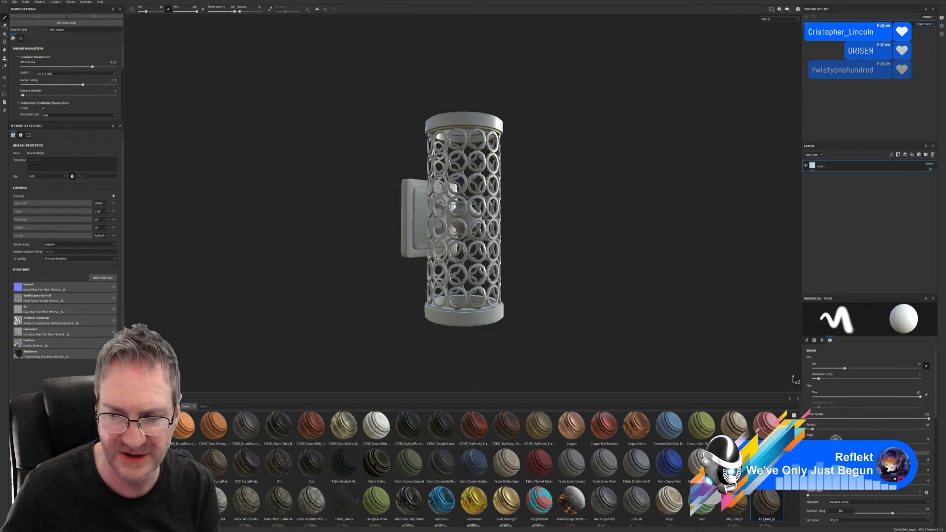
Apply the COND chocolate wood smart material to the wall light and mask it with a color selection.
{"action": "scroll", "coordinate": [492, 469], "scroll_direction": "up", "scroll_amount": 5}
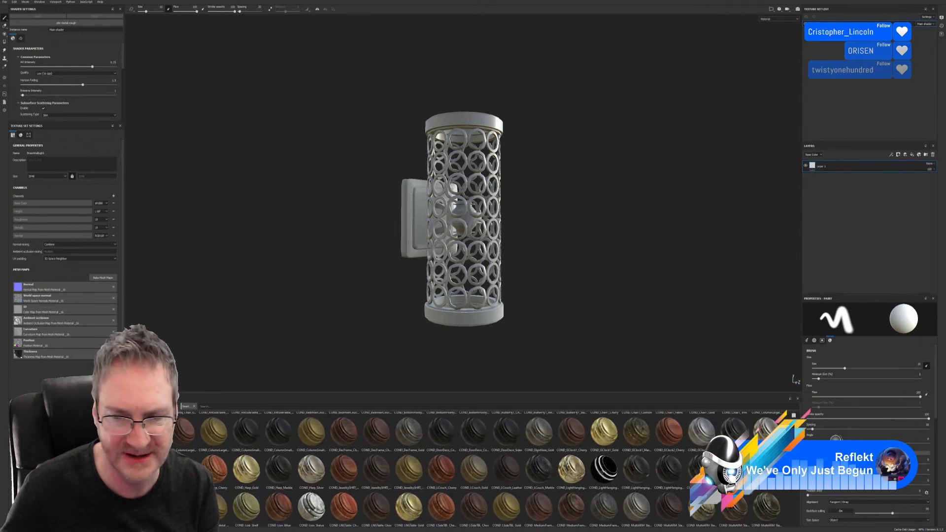
{"action": "scroll", "coordinate": [493, 468], "scroll_direction": "up", "scroll_amount": 1}
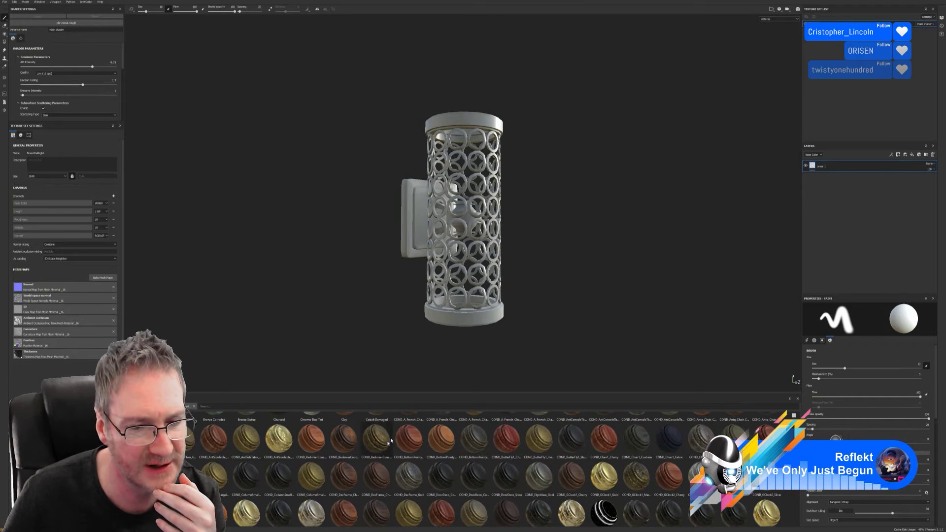
{"action": "left_click_drag", "start_coordinate": [344, 439], "coordinate": [481, 324]}
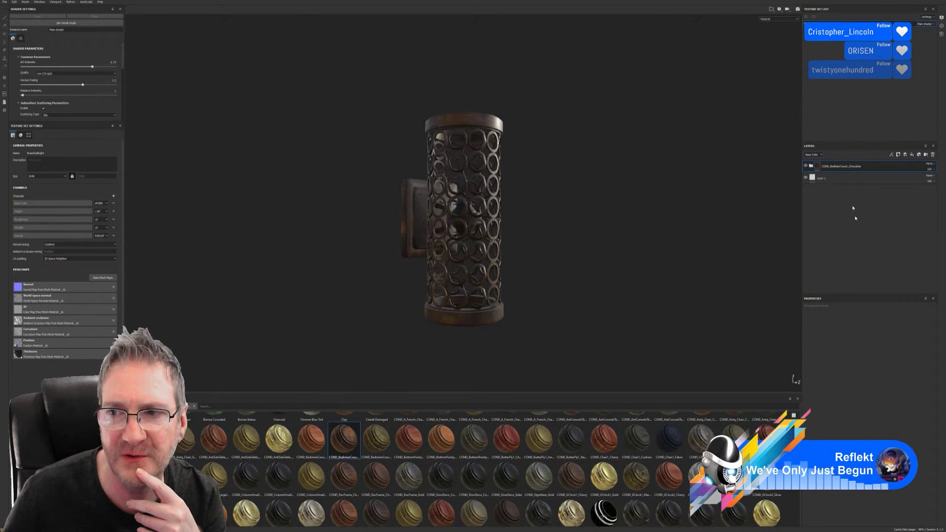
{"action": "right_click", "coordinate": [868, 166]}
{"action": "left_click", "coordinate": [898, 184]}
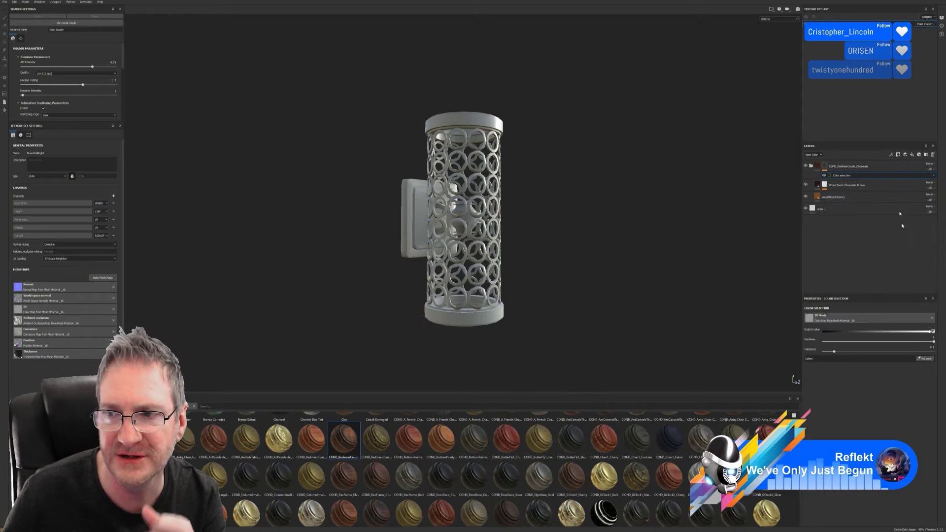
{"action": "left_click", "coordinate": [929, 358]}
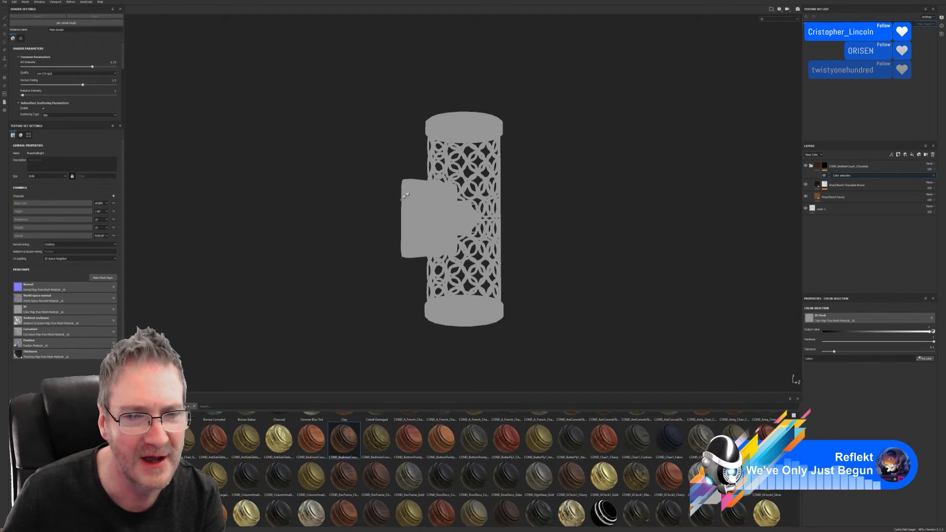
Set the ID map's color source to Vertex Color and rebake all of the wall light's mesh maps.
{"action": "left_click", "coordinate": [96, 278]}
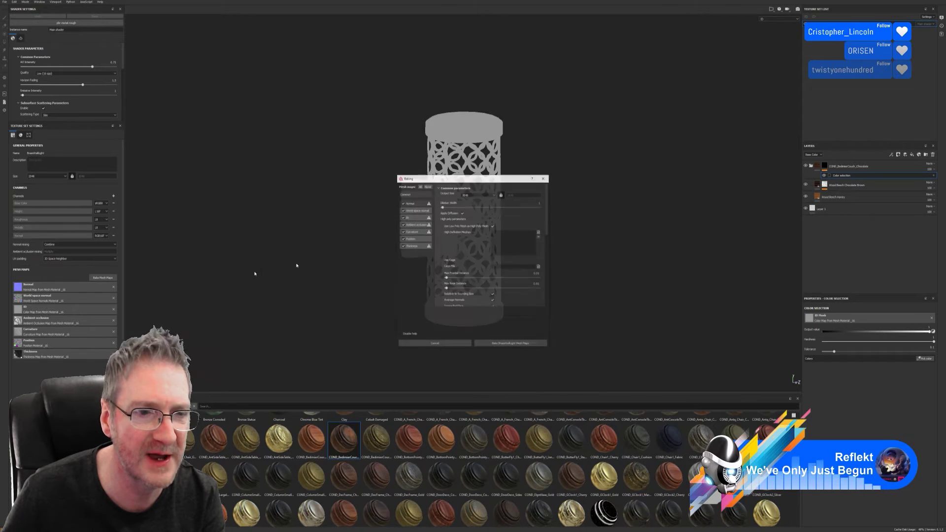
{"action": "left_click", "coordinate": [412, 218]}
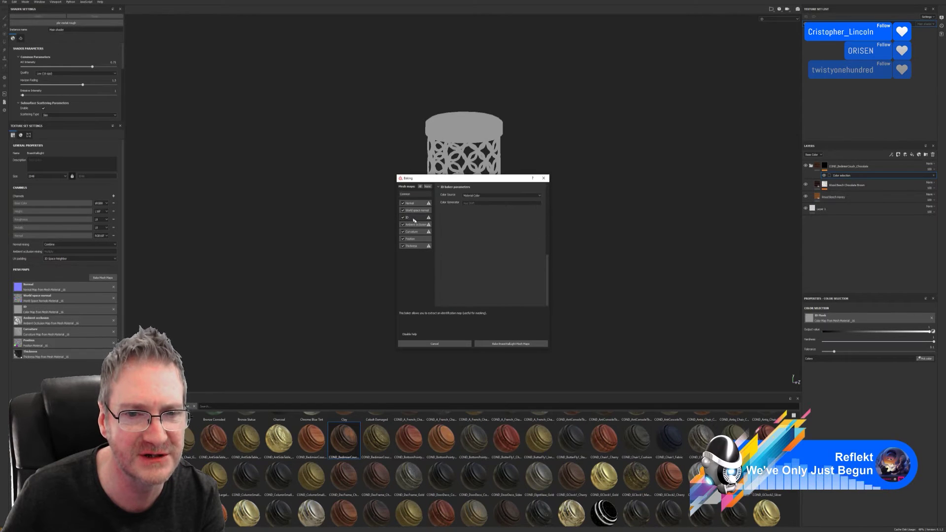
{"action": "left_click", "coordinate": [477, 196]}
{"action": "left_click", "coordinate": [472, 199]}
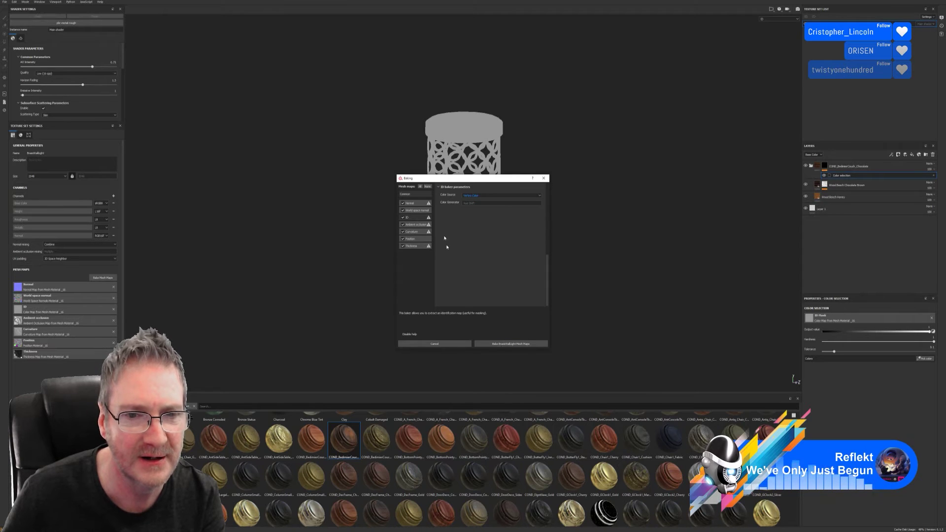
{"action": "left_click", "coordinate": [513, 344]}
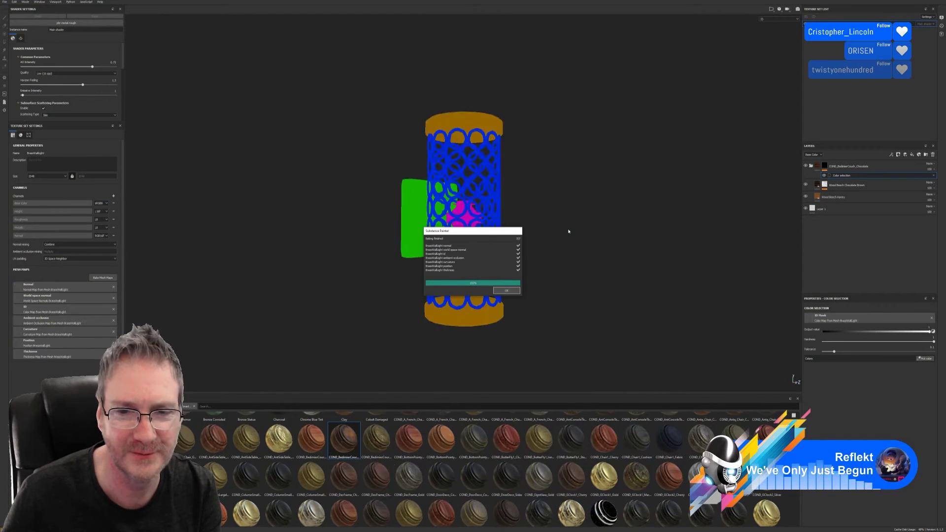
{"action": "left_click", "coordinate": [515, 290]}
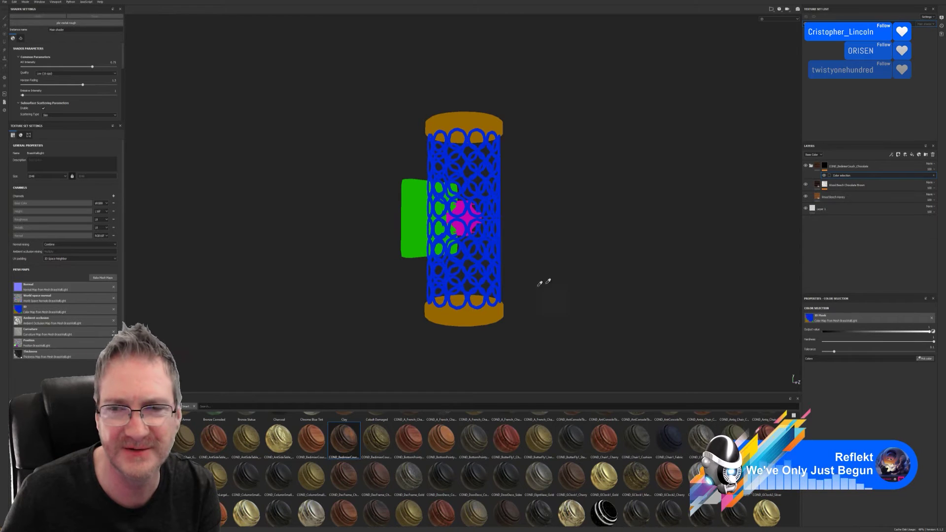
Collapse the chocolate material's group and limit its mask to the brown-orange ID color of the cylinder's end rims.
{"action": "left_click", "coordinate": [811, 166]}
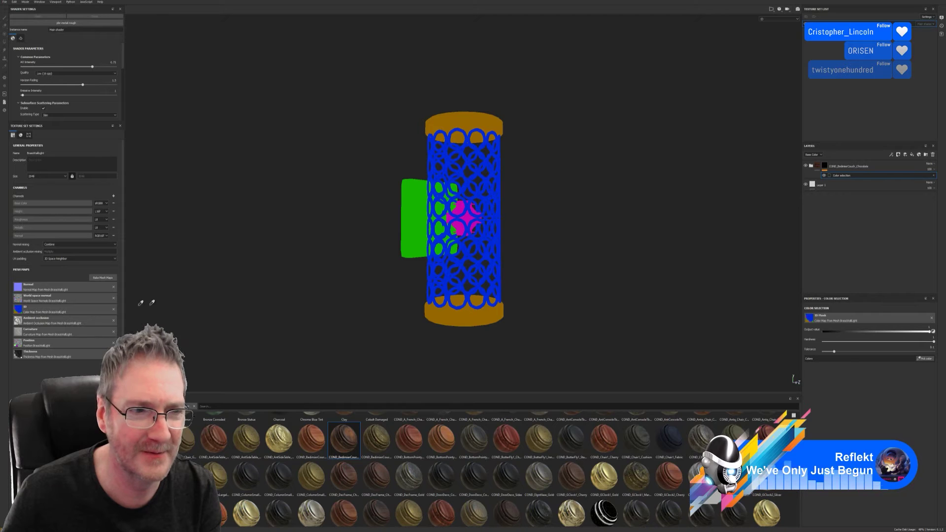
{"action": "left_click", "coordinate": [490, 314]}
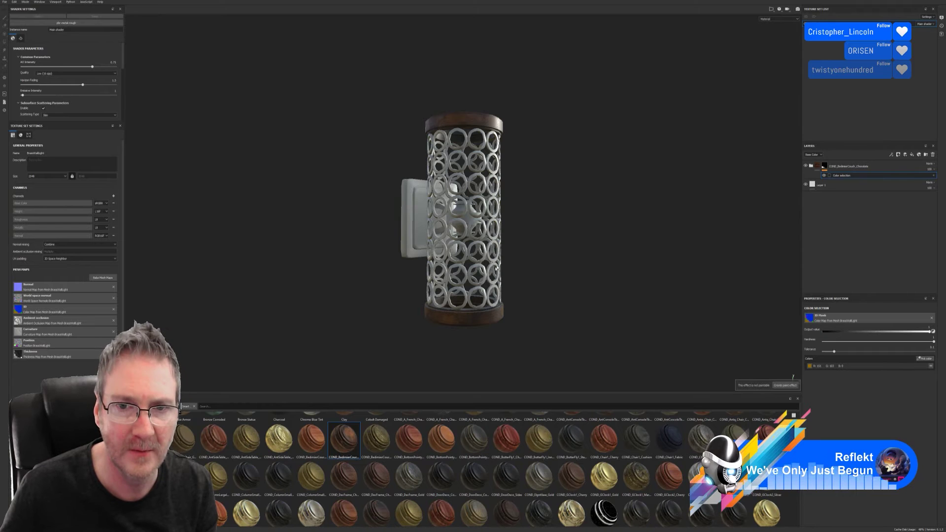
{"action": "left_click_drag", "start_coordinate": [538, 241], "coordinate": [176, 232], "text": "alt"}
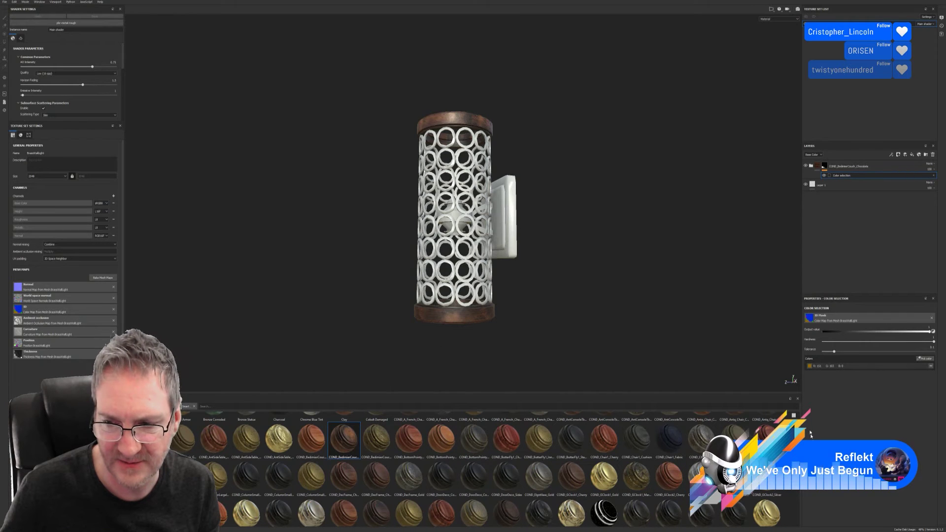
Apply the "metal for props 1" smart material to the wall light as the uppermost layer.
{"action": "scroll", "coordinate": [493, 468], "scroll_direction": "down", "scroll_amount": 1}
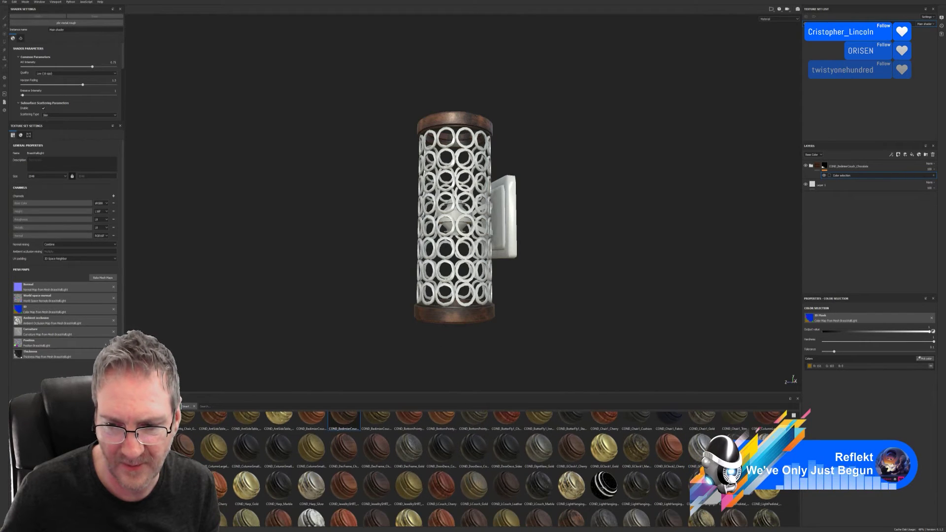
{"action": "scroll", "coordinate": [493, 468], "scroll_direction": "down", "scroll_amount": 1}
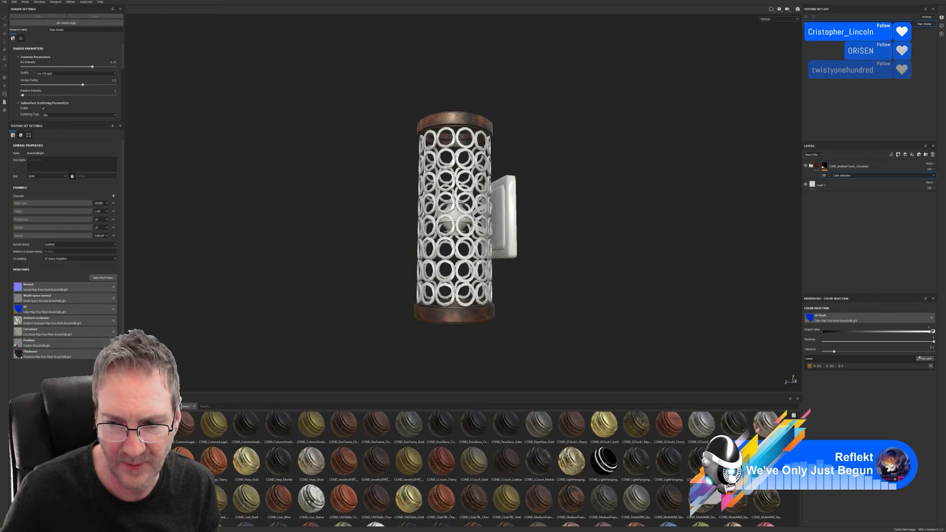
{"action": "scroll", "coordinate": [493, 468], "scroll_direction": "down", "scroll_amount": 1}
{"action": "scroll", "coordinate": [493, 468], "scroll_direction": "down", "scroll_amount": 2}
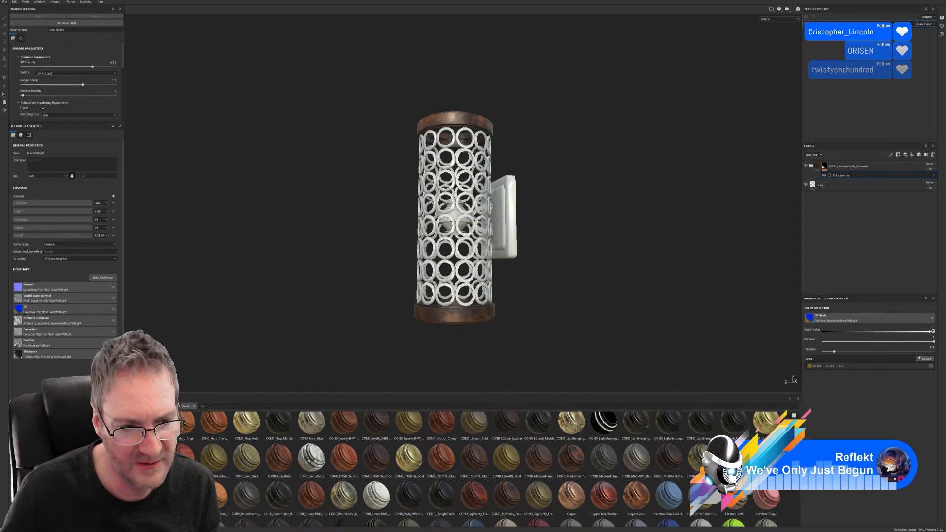
{"action": "scroll", "coordinate": [493, 469], "scroll_direction": "down", "scroll_amount": 5}
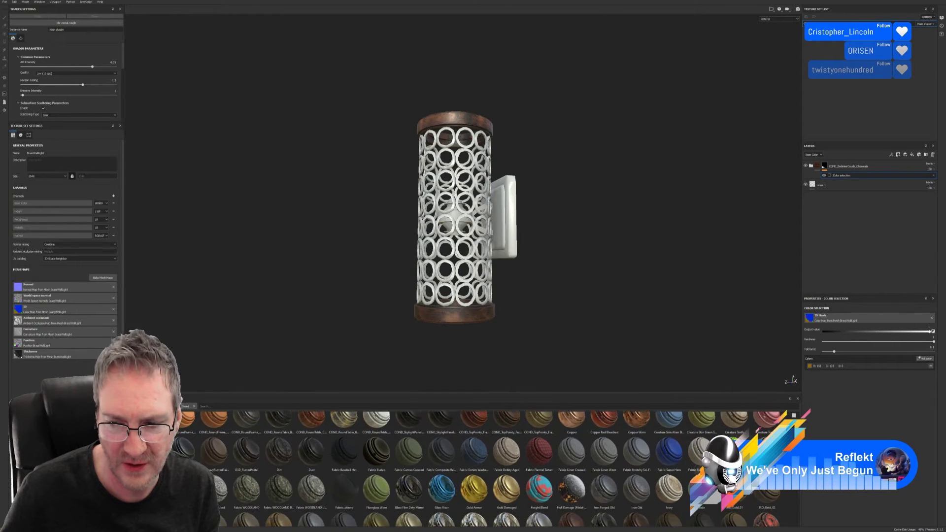
{"action": "scroll", "coordinate": [492, 468], "scroll_direction": "down", "scroll_amount": 5}
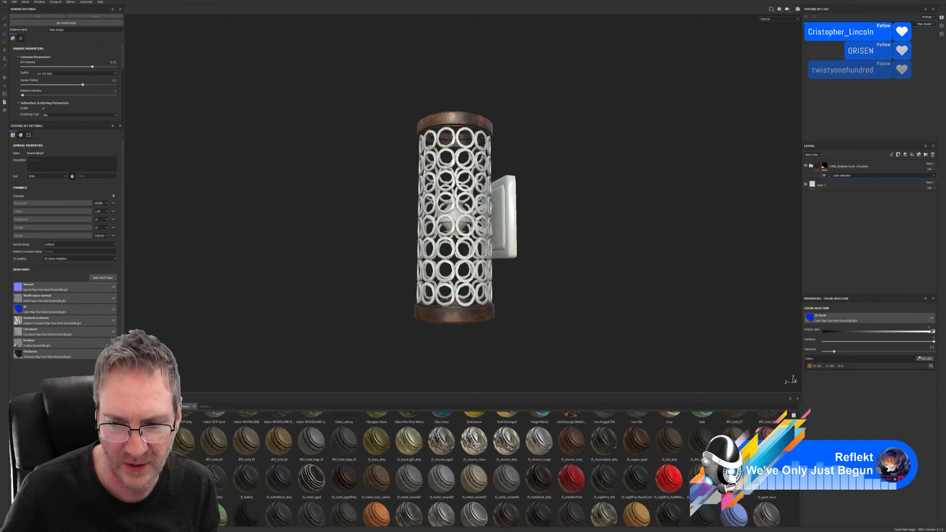
{"action": "scroll", "coordinate": [493, 468], "scroll_direction": "up", "scroll_amount": 5}
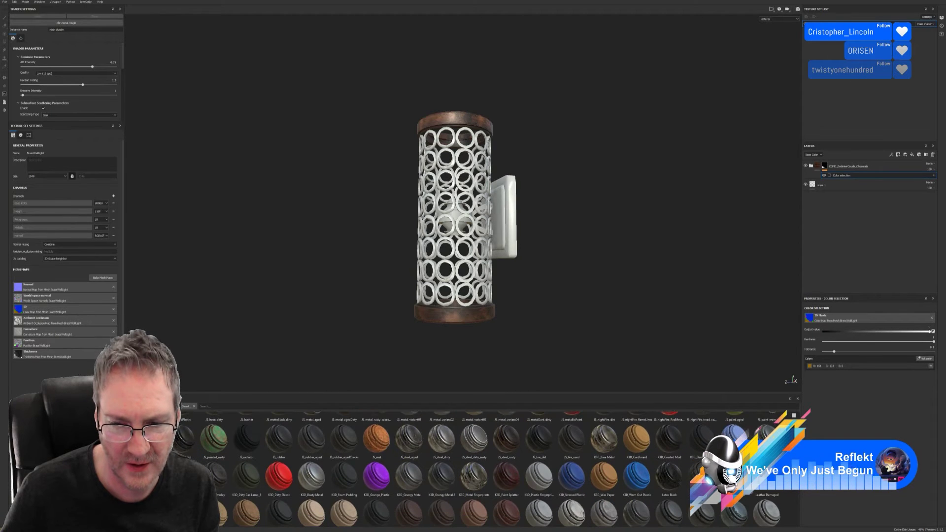
{"action": "scroll", "coordinate": [493, 469], "scroll_direction": "down", "scroll_amount": 2}
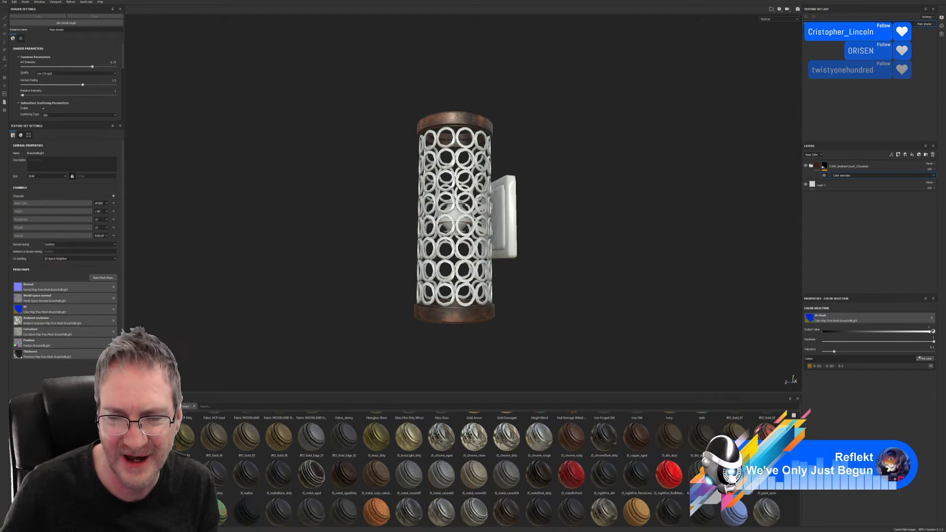
{"action": "scroll", "coordinate": [493, 468], "scroll_direction": "down", "scroll_amount": 4}
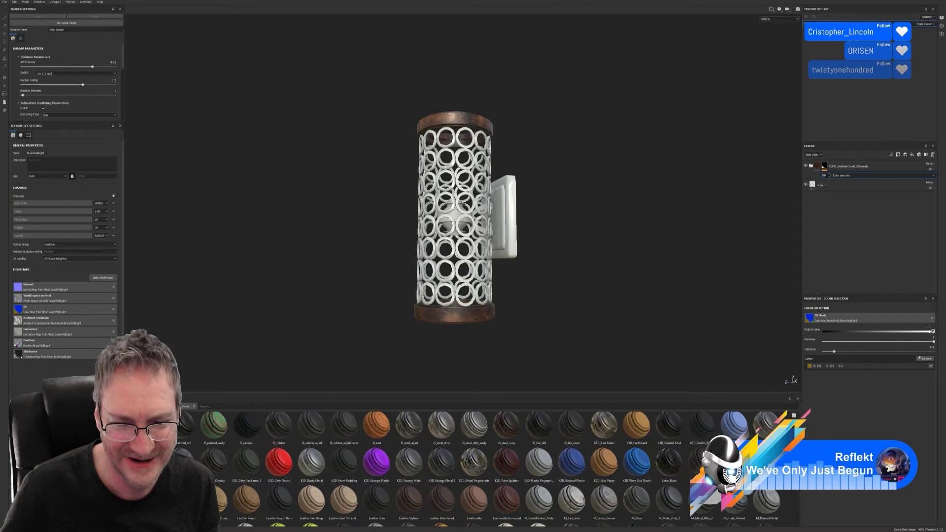
{"action": "scroll", "coordinate": [493, 468], "scroll_direction": "down", "scroll_amount": 2}
{"action": "scroll", "coordinate": [493, 468], "scroll_direction": "down", "scroll_amount": 2}
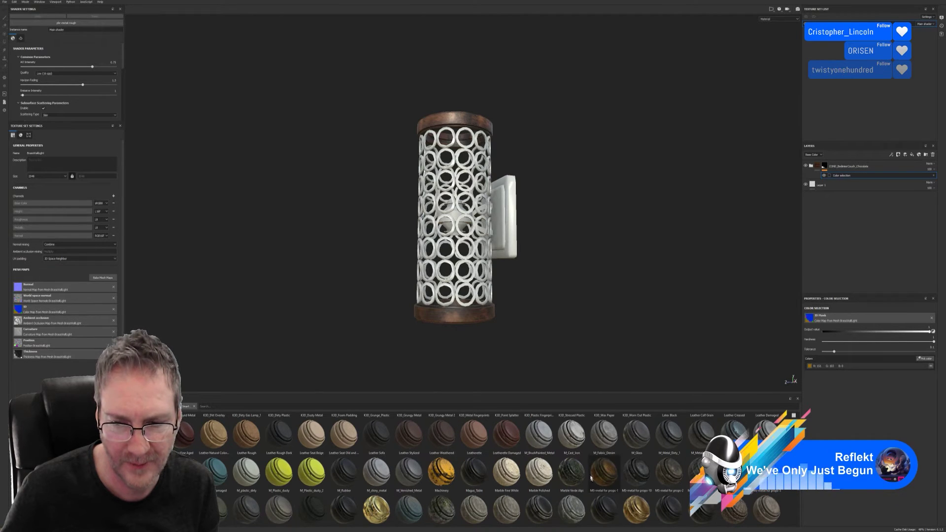
{"action": "left_click_drag", "start_coordinate": [606, 473], "coordinate": [443, 264]}
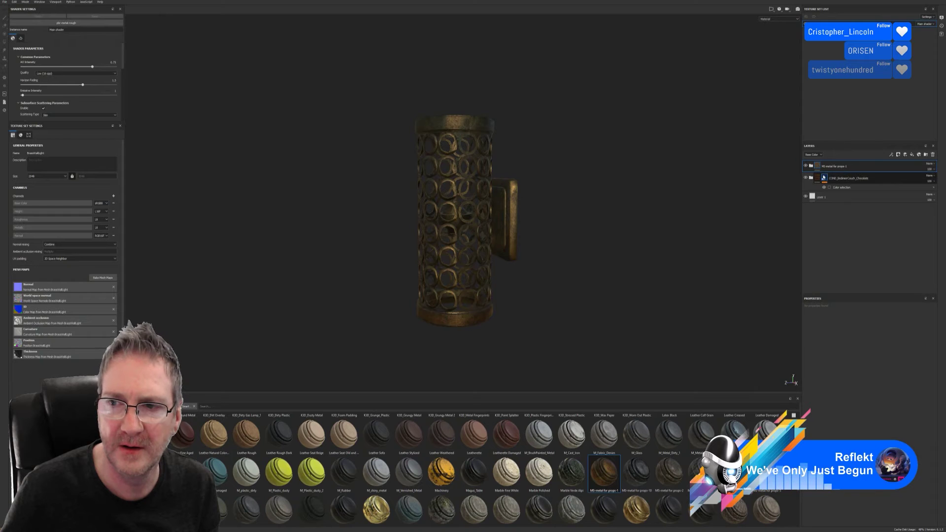
Delete the base Layer 1 and apply the "metal for props 2" smart material above the first metal material.
{"action": "left_click", "coordinate": [829, 200]}
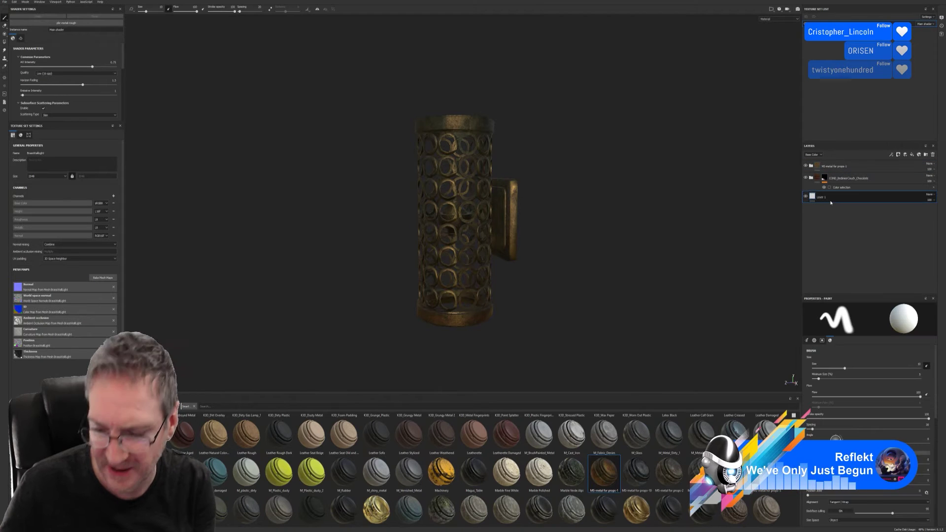
{"action": "key", "text": "Delete"}
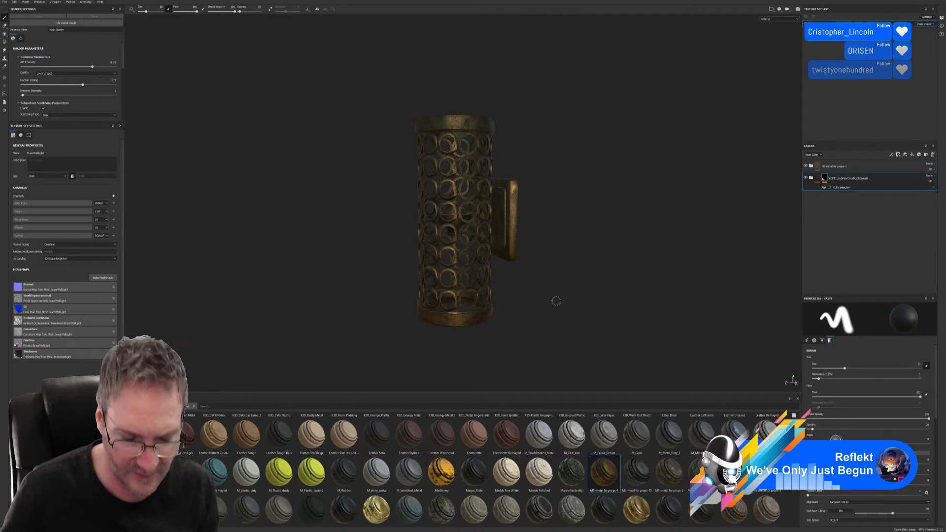
{"action": "left_click_drag", "start_coordinate": [556, 301], "coordinate": [589, 269], "text": "alt"}
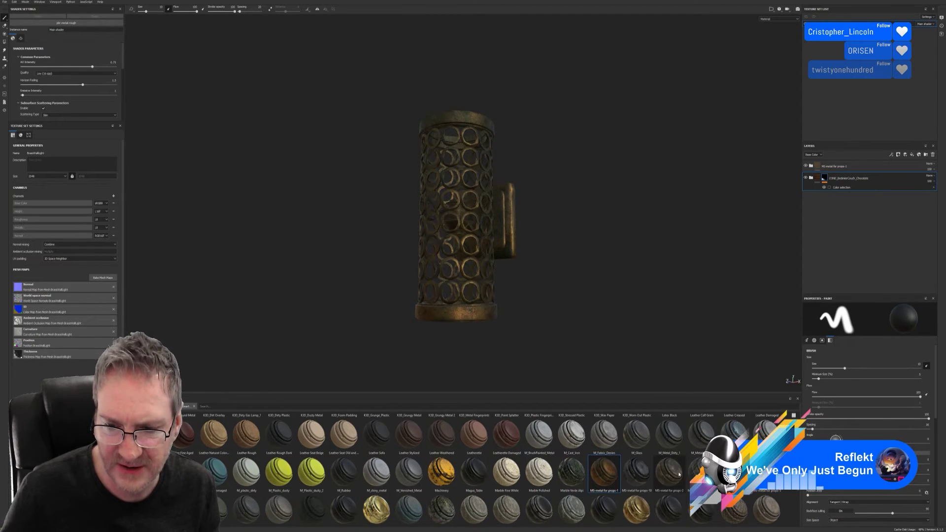
{"action": "left_click_drag", "start_coordinate": [670, 473], "coordinate": [466, 266]}
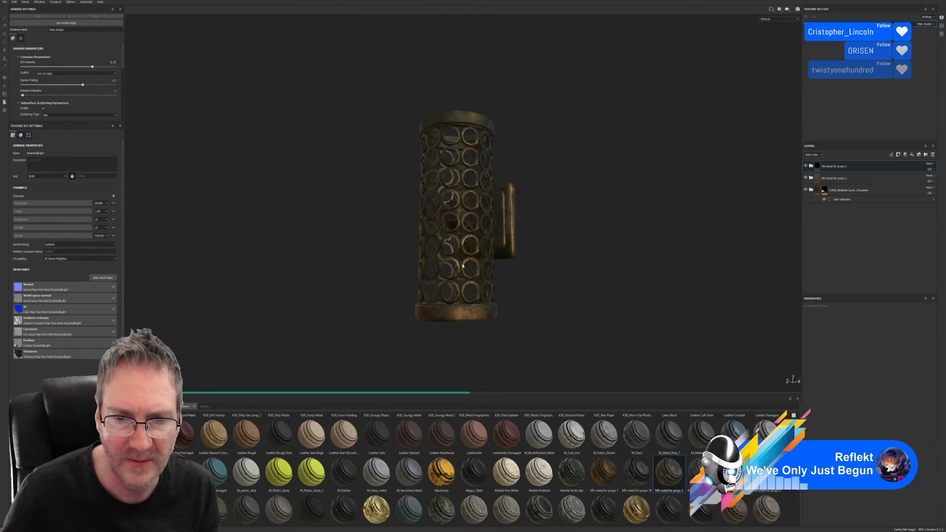
{"action": "left_click_drag", "start_coordinate": [503, 296], "coordinate": [512, 304], "text": "alt"}
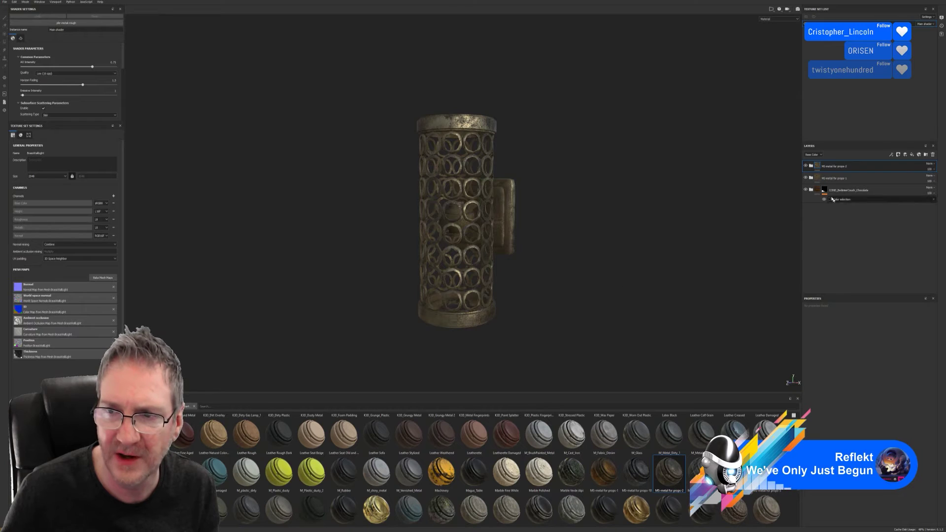
Group the two metal materials in a folder and limit it with a color selection mask to the ring lattice's blue ID color.
{"action": "left_click", "coordinate": [838, 178], "text": "shift"}
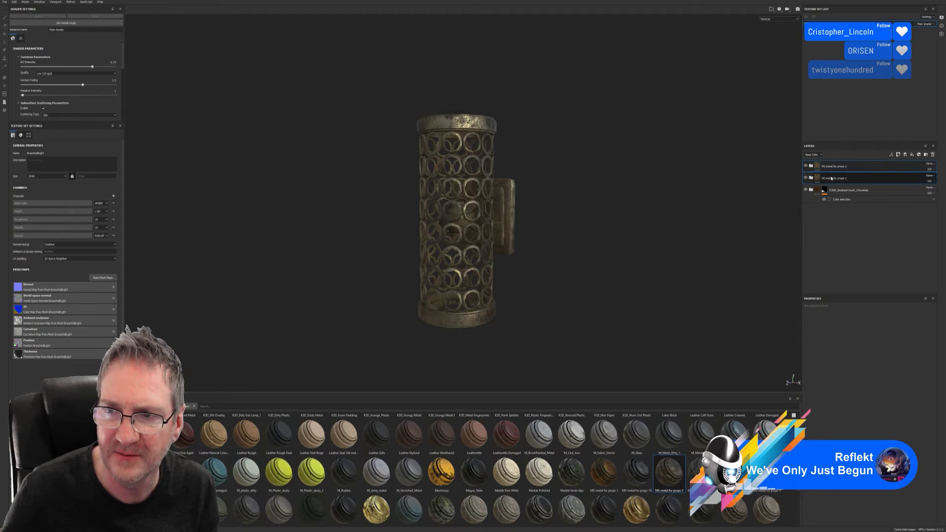
{"action": "right_click", "coordinate": [833, 179]}
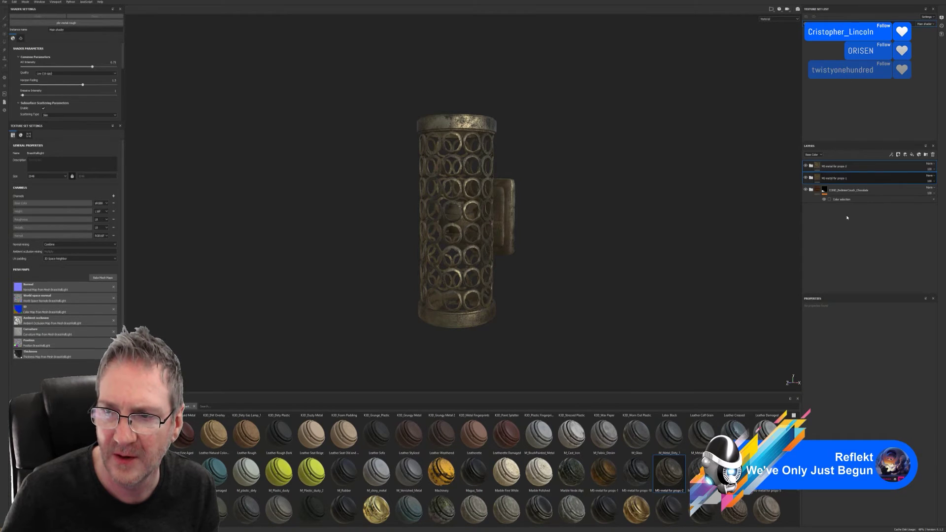
{"action": "key", "text": "Escape"}
{"action": "key", "text": "ctrl+g"}
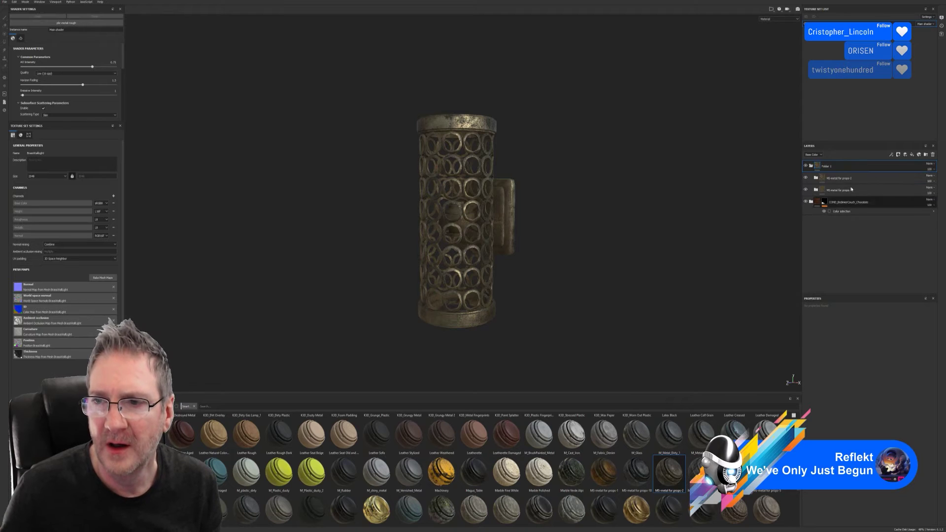
{"action": "right_click", "coordinate": [861, 171]}
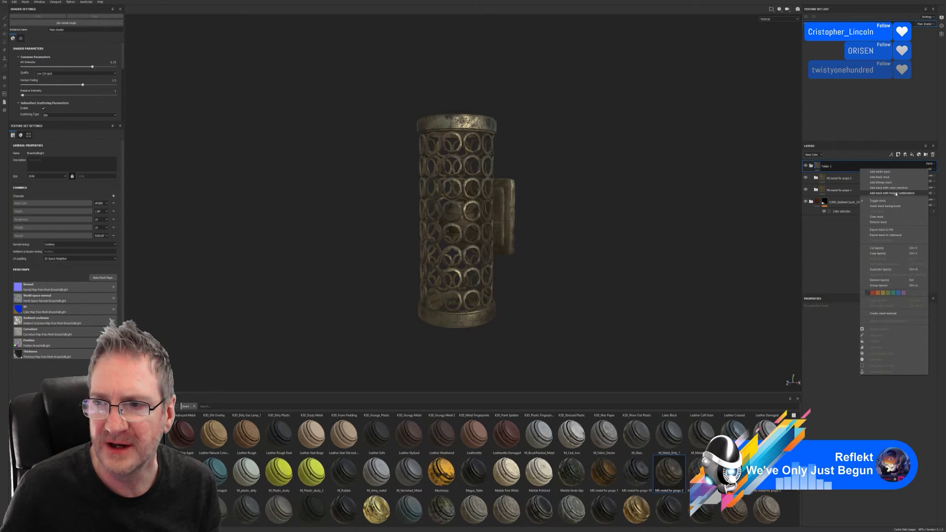
{"action": "left_click", "coordinate": [883, 192]}
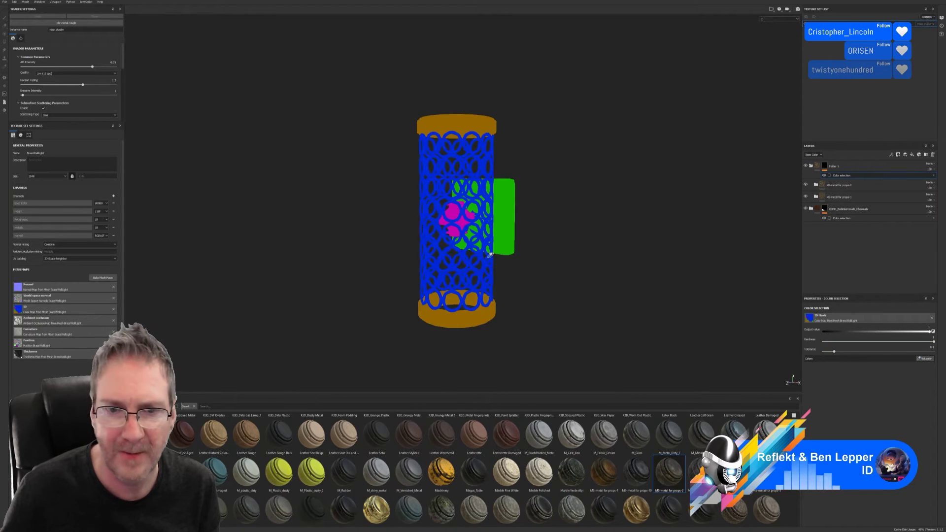
{"action": "left_click", "coordinate": [925, 359]}
{"action": "left_click", "coordinate": [447, 247]}
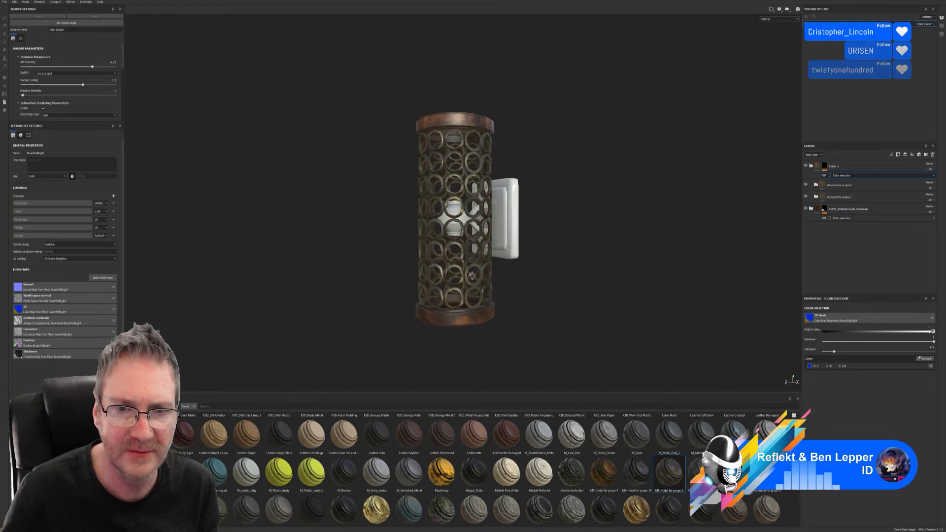
Apply the Surface Rust smart mask to the "metal for props 2" material inside the folder.
{"action": "left_click", "coordinate": [143, 505]}
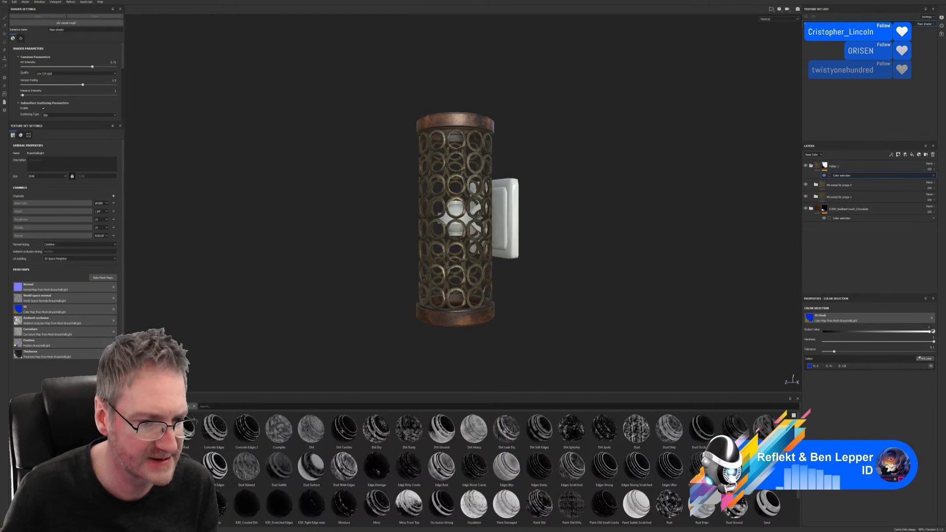
{"action": "scroll", "coordinate": [801, 497], "scroll_direction": "down", "scroll_amount": 1}
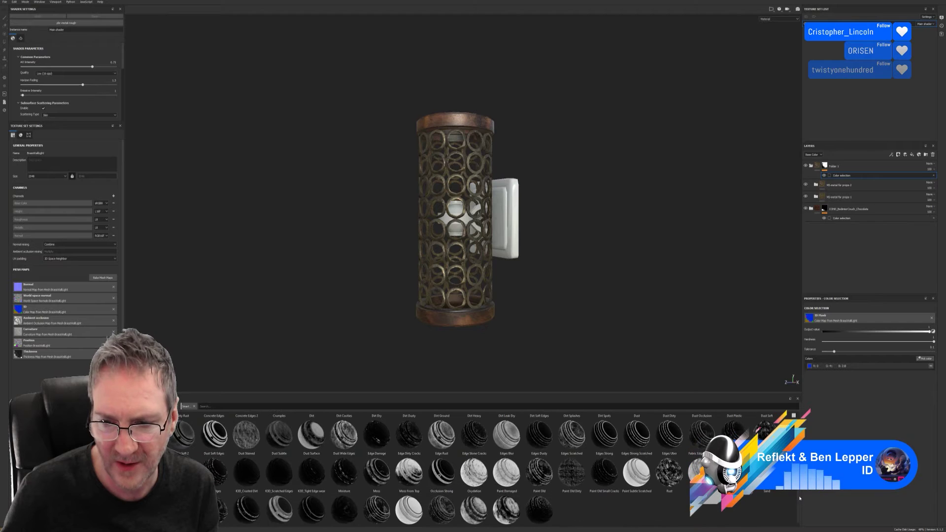
{"action": "scroll", "coordinate": [800, 498], "scroll_direction": "down", "scroll_amount": 1}
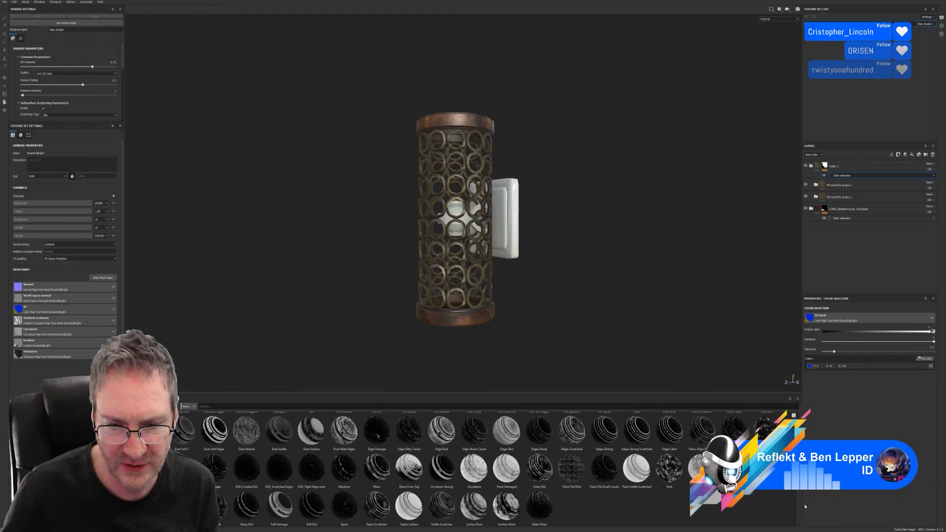
{"action": "left_click_drag", "start_coordinate": [474, 505], "coordinate": [868, 184]}
Tune the rust mask: global balance 0.98, global contrast 0.43, Texture 0.52, Texture 2 0.67 and ambient occlusion 0.72, with reduced curvature.
{"action": "scroll", "coordinate": [683, 248], "scroll_direction": "up", "scroll_amount": 3}
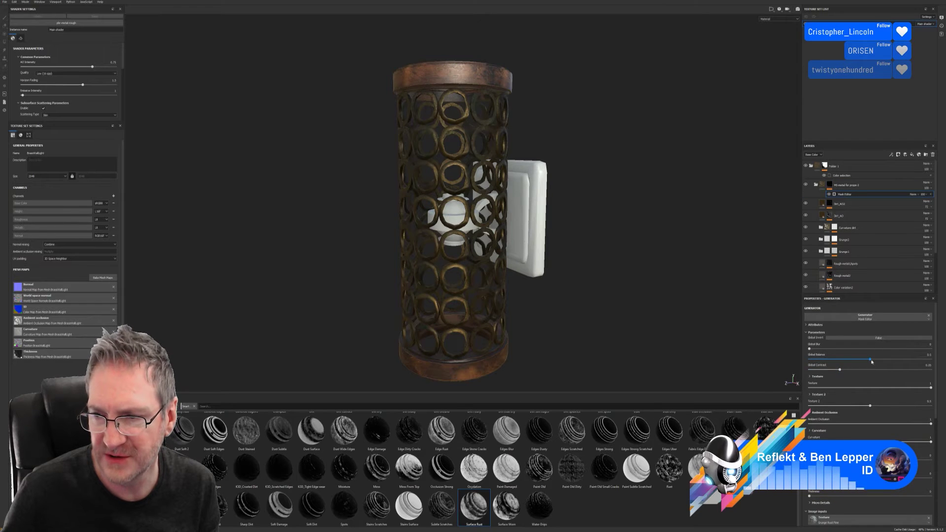
{"action": "left_click_drag", "start_coordinate": [872, 360], "coordinate": [929, 359]}
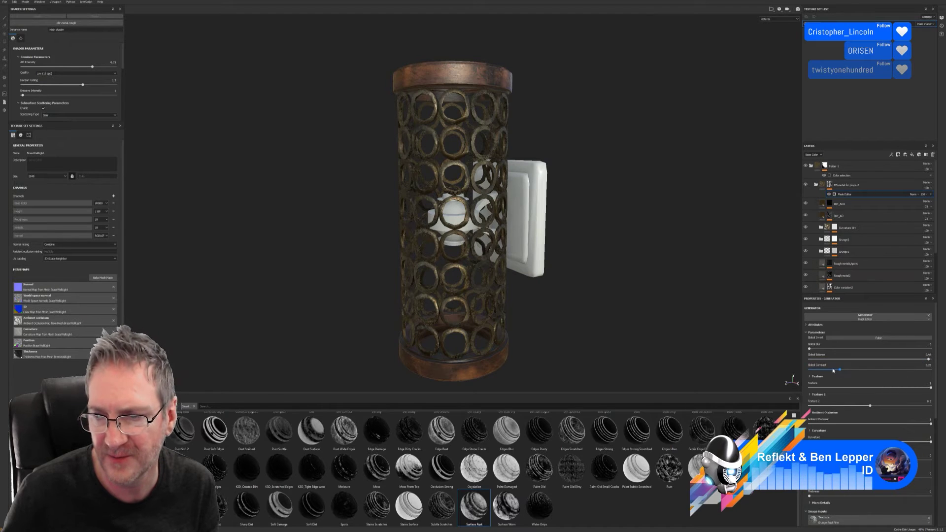
{"action": "left_click_drag", "start_coordinate": [841, 370], "coordinate": [862, 373]}
{"action": "mouse_move", "coordinate": [810, 349]}
{"action": "left_mouse_down"}
{"action": "mouse_move", "coordinate": [917, 349]}
{"action": "mouse_move", "coordinate": [809, 349]}
{"action": "left_mouse_up"}
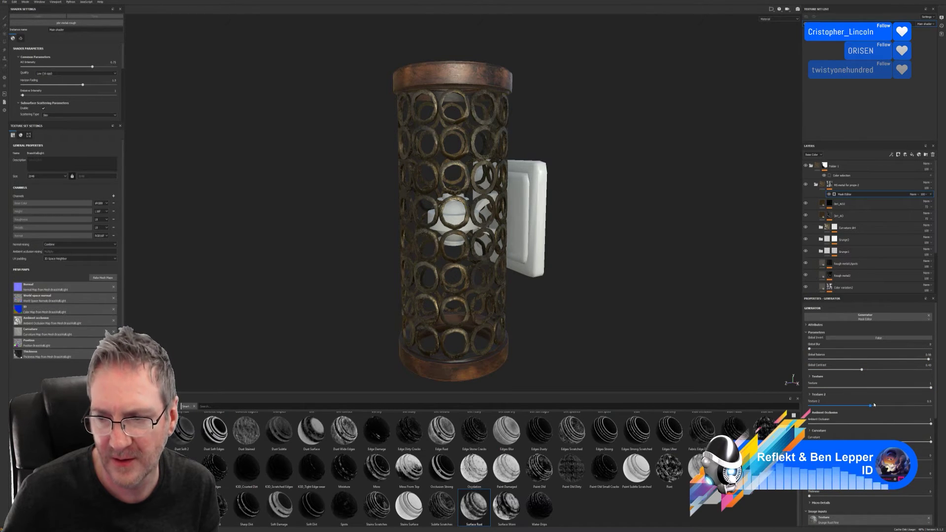
{"action": "mouse_move", "coordinate": [871, 407]}
{"action": "left_mouse_down"}
{"action": "mouse_move", "coordinate": [810, 406]}
{"action": "mouse_move", "coordinate": [890, 406]}
{"action": "mouse_move", "coordinate": [929, 390]}
{"action": "mouse_move", "coordinate": [810, 389]}
{"action": "mouse_move", "coordinate": [886, 400]}
{"action": "left_mouse_up"}
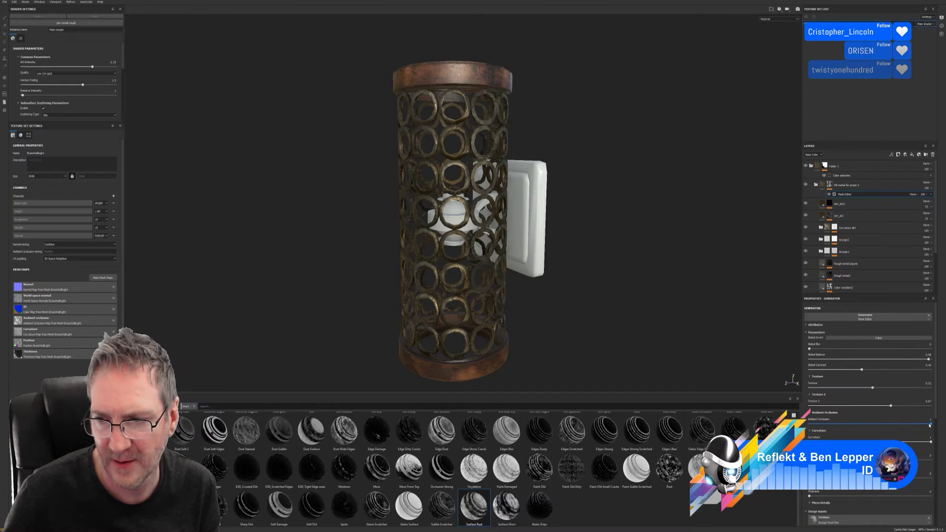
{"action": "left_click_drag", "start_coordinate": [931, 424], "coordinate": [861, 443]}
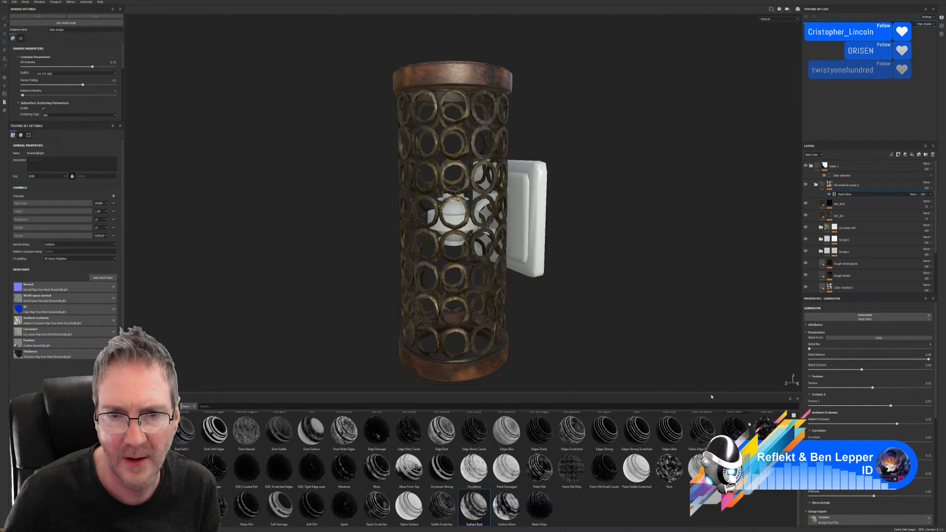
{"action": "left_click_drag", "start_coordinate": [712, 397], "coordinate": [580, 272], "text": "alt"}
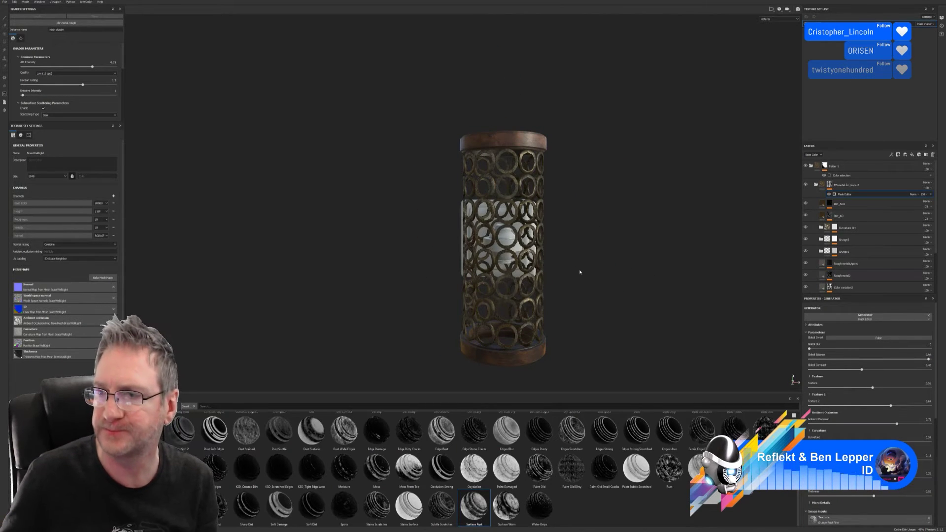
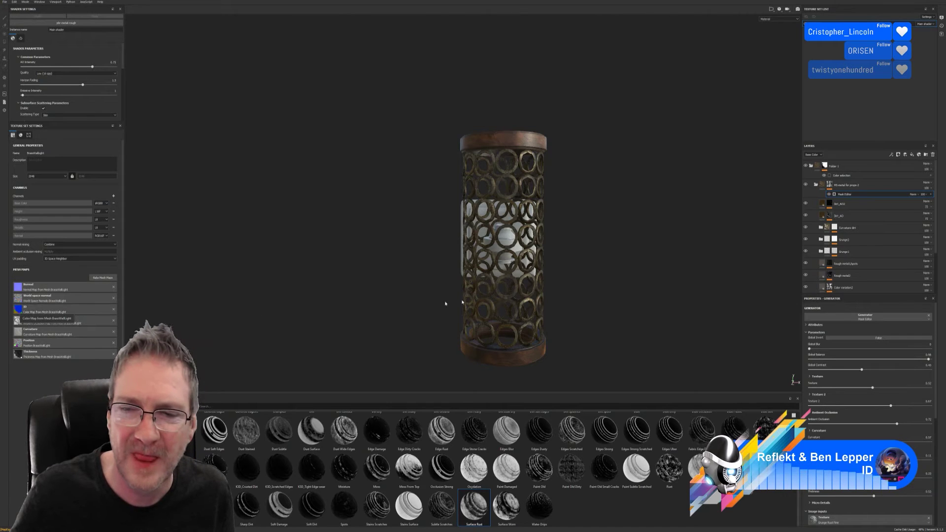
Apply the gold COND table smart material as a new layer above the masked metal folder.
{"action": "left_click", "coordinate": [852, 176]}
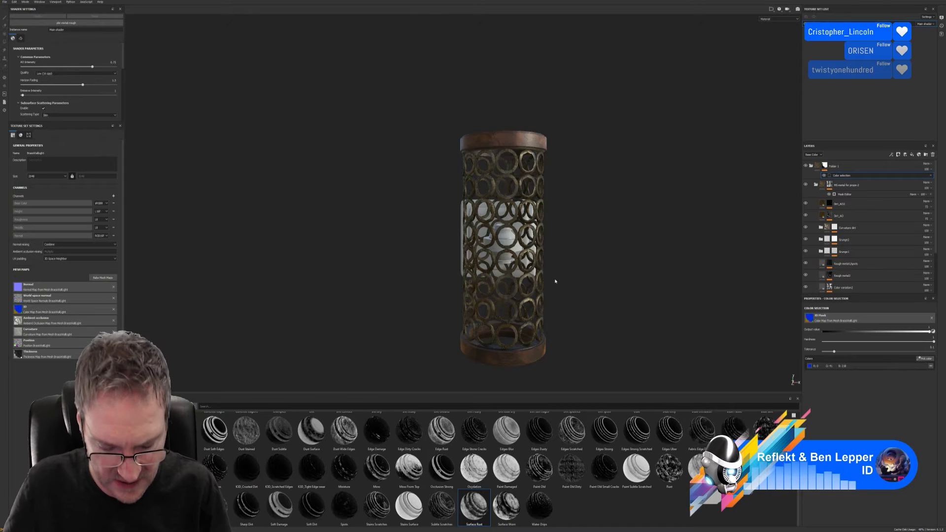
{"action": "left_click_drag", "start_coordinate": [590, 271], "coordinate": [672, 243], "text": "alt"}
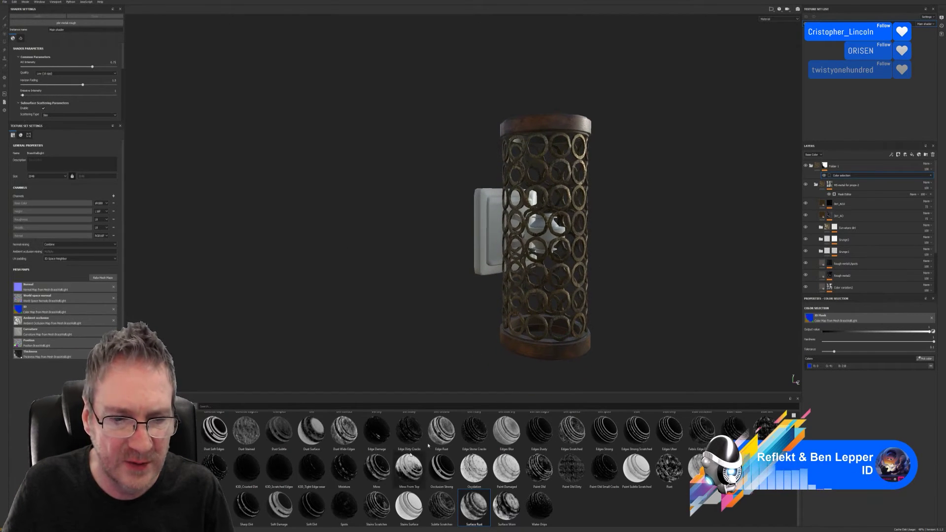
{"action": "left_click", "coordinate": [146, 493]}
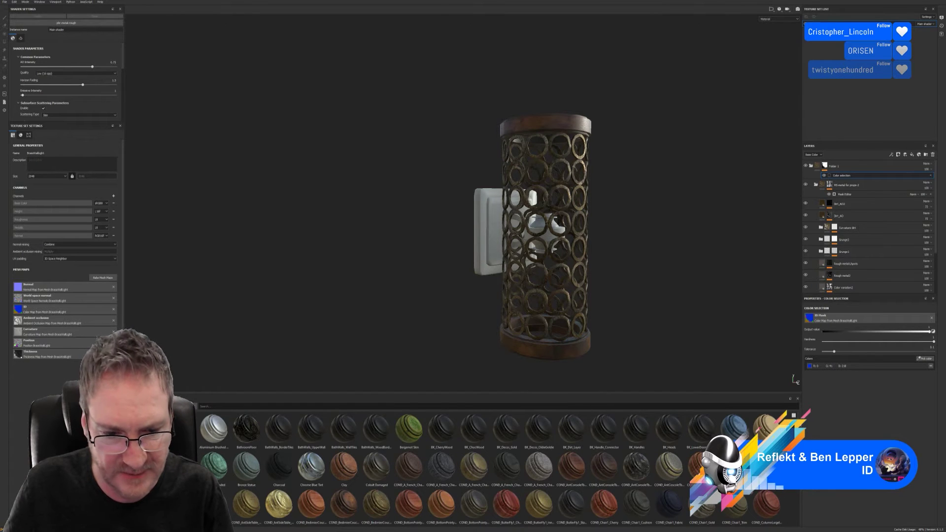
{"action": "scroll", "coordinate": [805, 436], "scroll_direction": "down", "scroll_amount": 3}
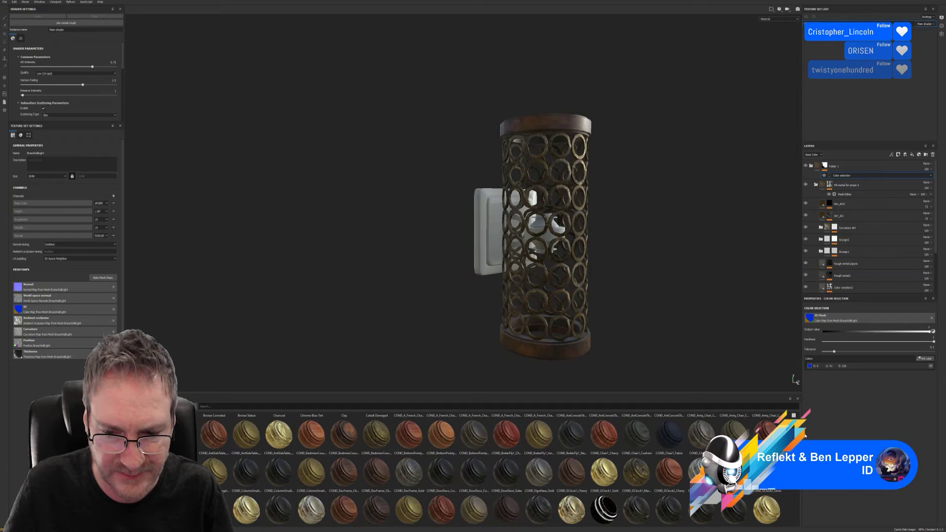
{"action": "scroll", "coordinate": [805, 437], "scroll_direction": "down", "scroll_amount": 1}
{"action": "scroll", "coordinate": [806, 436], "scroll_direction": "down", "scroll_amount": 1}
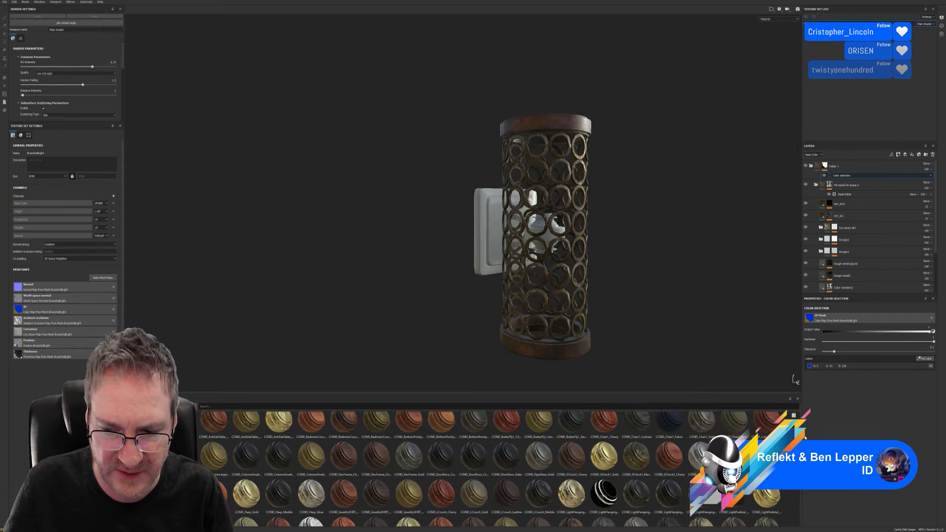
{"action": "scroll", "coordinate": [806, 437], "scroll_direction": "down", "scroll_amount": 1}
{"action": "scroll", "coordinate": [806, 437], "scroll_direction": "down", "scroll_amount": 1}
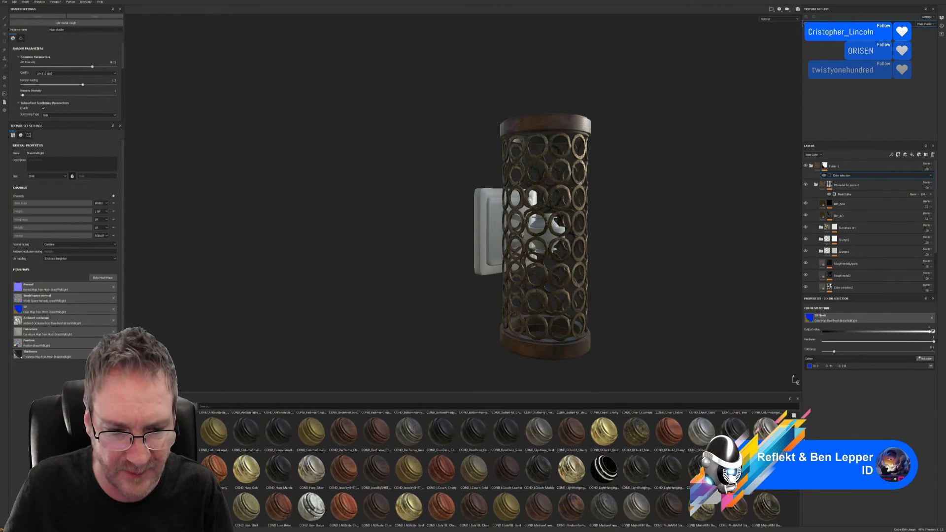
{"action": "scroll", "coordinate": [806, 438], "scroll_direction": "down", "scroll_amount": 2}
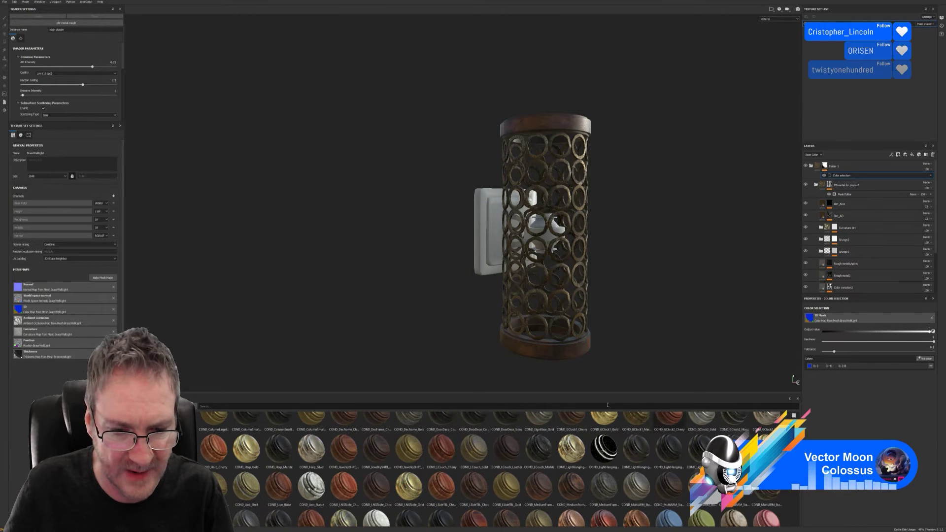
{"action": "scroll", "coordinate": [416, 501], "scroll_direction": "up", "scroll_amount": 1}
{"action": "left_click_drag", "start_coordinate": [406, 490], "coordinate": [490, 256]}
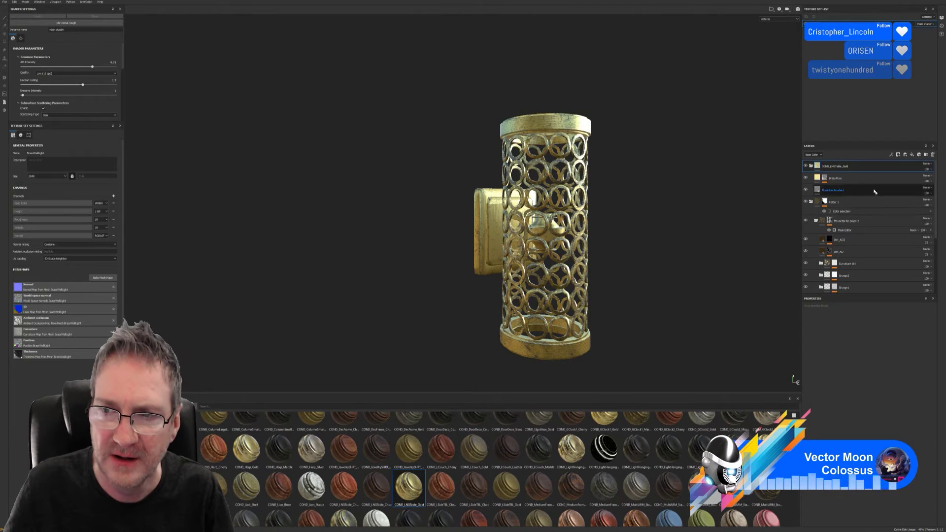
Limit the gold smart material with a color selection mask to the wall plate's green ID color.
{"action": "right_click", "coordinate": [852, 168]}
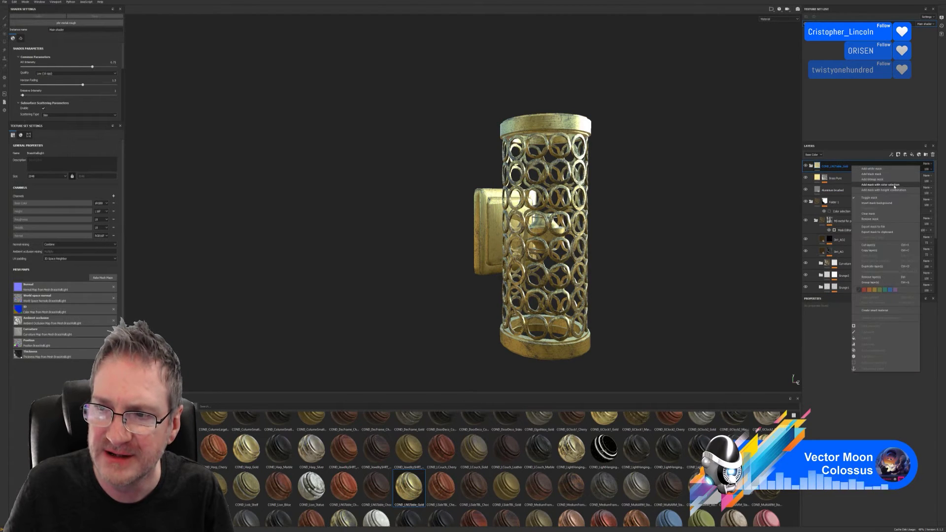
{"action": "left_click", "coordinate": [857, 184]}
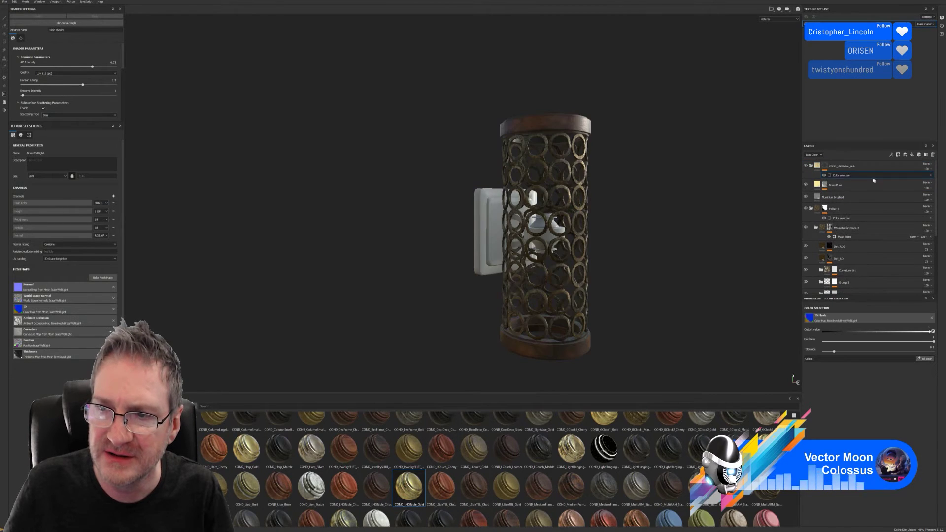
{"action": "left_click", "coordinate": [926, 359]}
{"action": "left_click", "coordinate": [488, 220]}
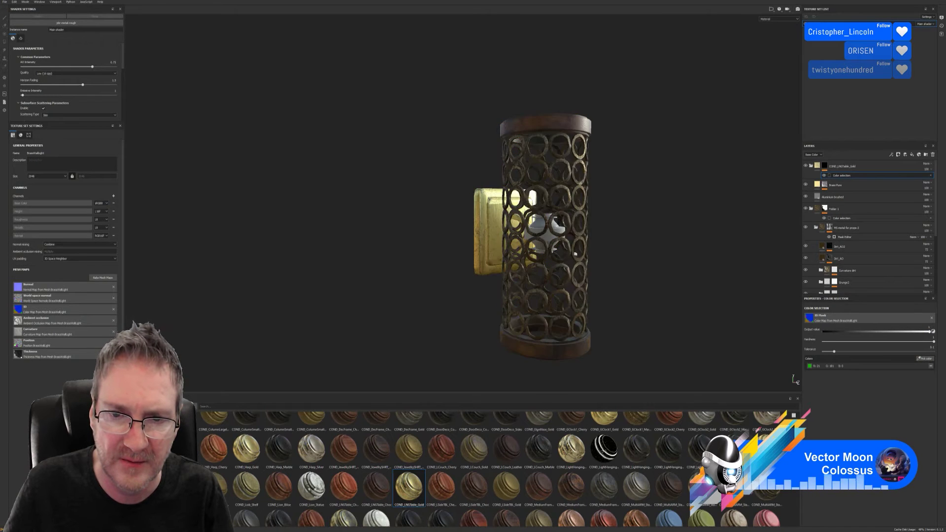
{"action": "left_click_drag", "start_coordinate": [655, 247], "coordinate": [621, 258], "text": "alt"}
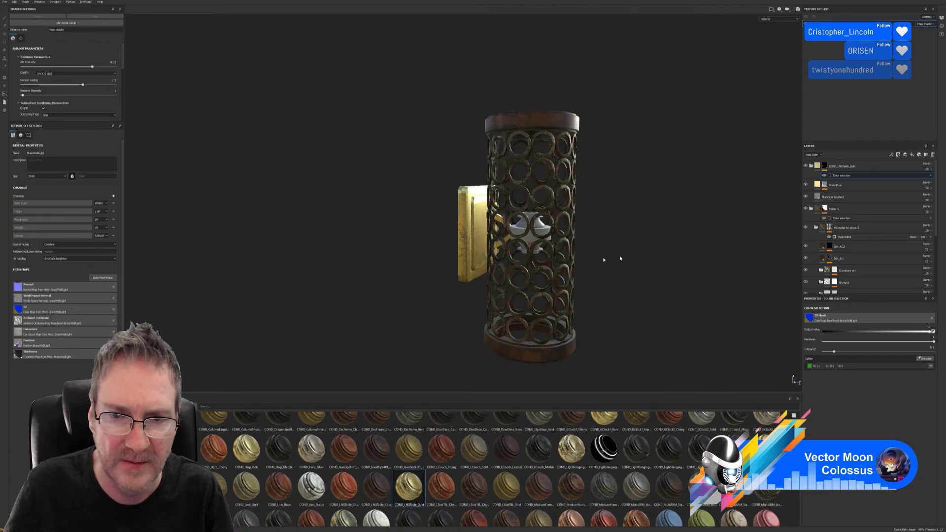
{"action": "right_click_drag", "start_coordinate": [626, 256], "coordinate": [794, 197], "text": "alt"}
{"action": "left_click_drag", "start_coordinate": [405, 264], "coordinate": [329, 257], "text": "alt"}
{"action": "right_click_drag", "start_coordinate": [655, 232], "coordinate": [550, 236], "text": "alt"}
{"action": "left_click_drag", "start_coordinate": [550, 235], "coordinate": [544, 302], "text": "alt"}
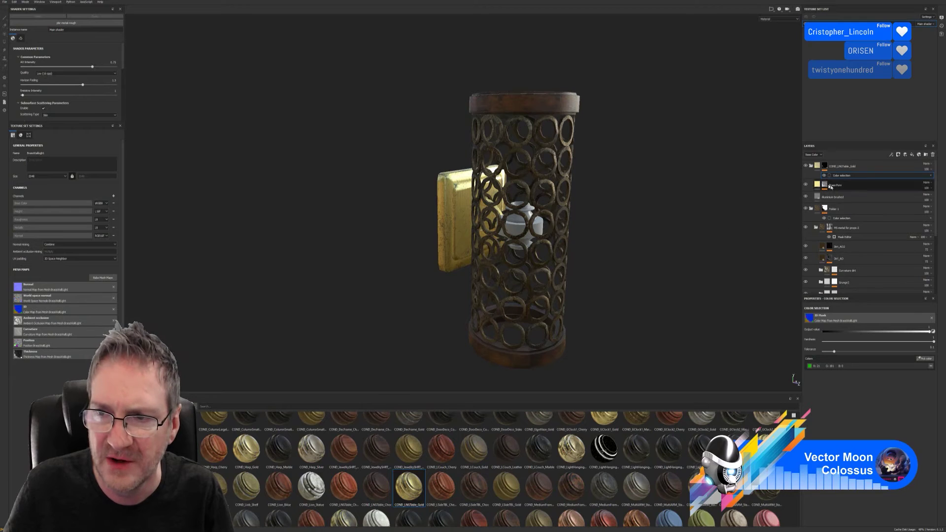
Collapse the existing material folders and apply the Statue_Body smart material above the gold material.
{"action": "left_click", "coordinate": [812, 166]}
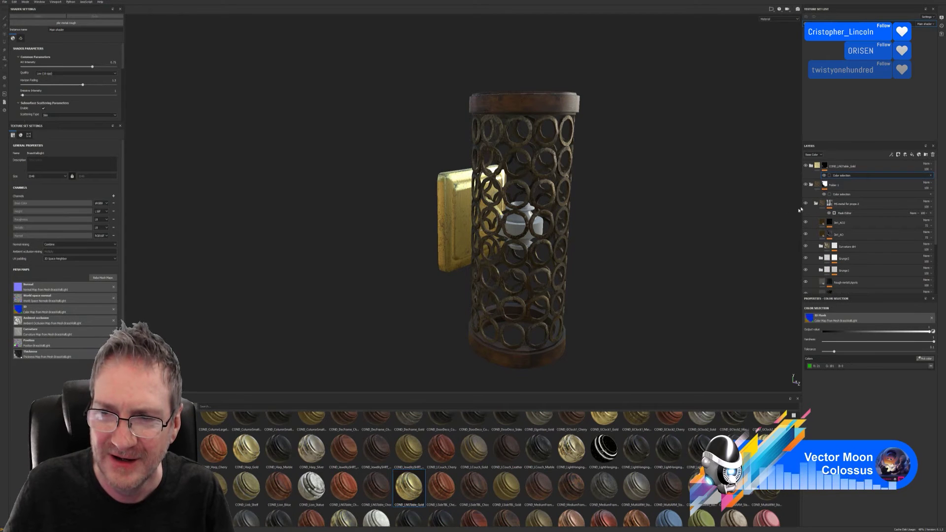
{"action": "left_click", "coordinate": [812, 185]}
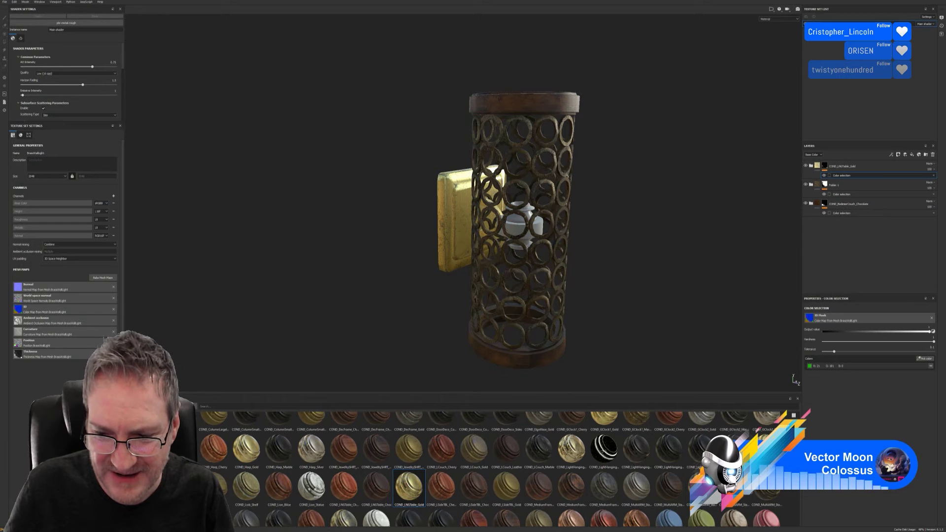
{"action": "left_click_drag", "start_coordinate": [409, 487], "coordinate": [460, 239]}
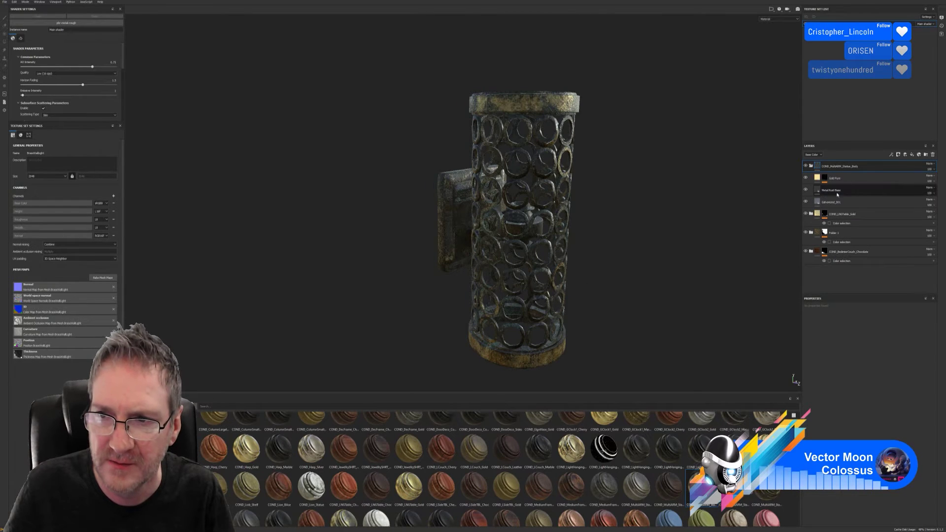
{"action": "left_click", "coordinate": [810, 166]}
{"action": "left_click_drag", "start_coordinate": [414, 178], "coordinate": [353, 178], "text": "alt"}
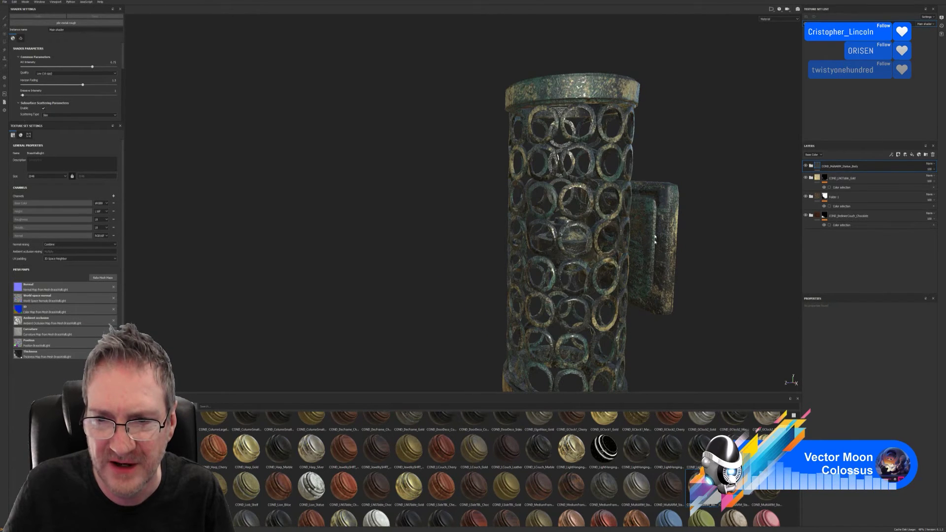
{"action": "left_click_drag", "start_coordinate": [567, 284], "coordinate": [670, 266], "text": "alt"}
Group the statue body and gold materials in a folder and limit it with a color selection mask to the wall plate's green ID color.
{"action": "right_click", "coordinate": [850, 180]}
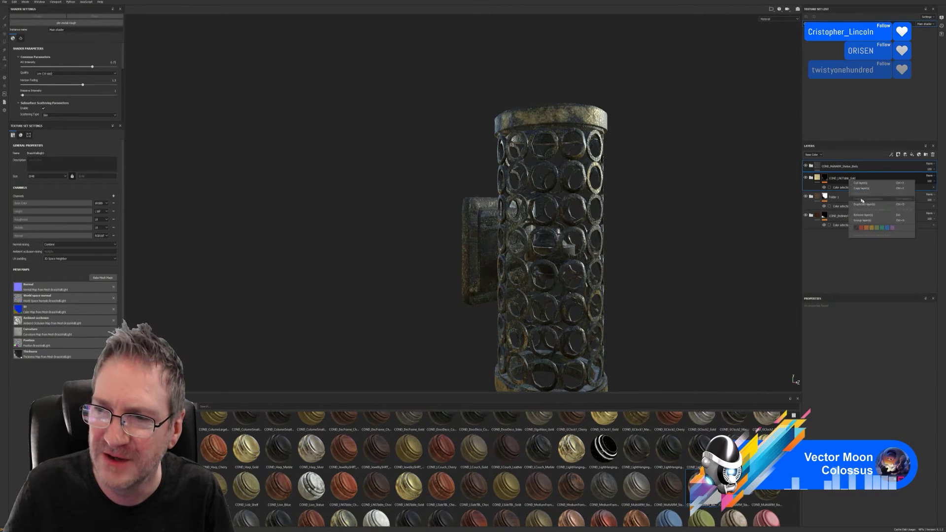
{"action": "left_click", "coordinate": [868, 221]}
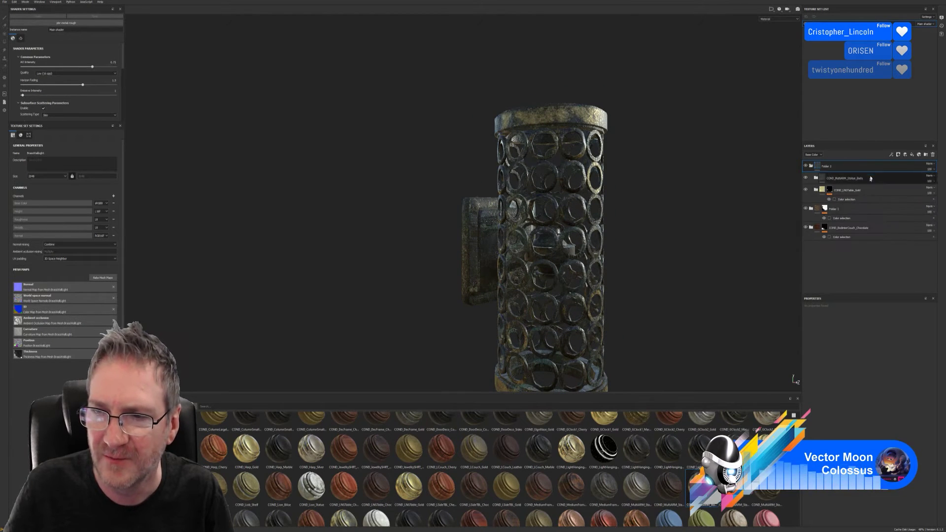
{"action": "right_click", "coordinate": [870, 169]}
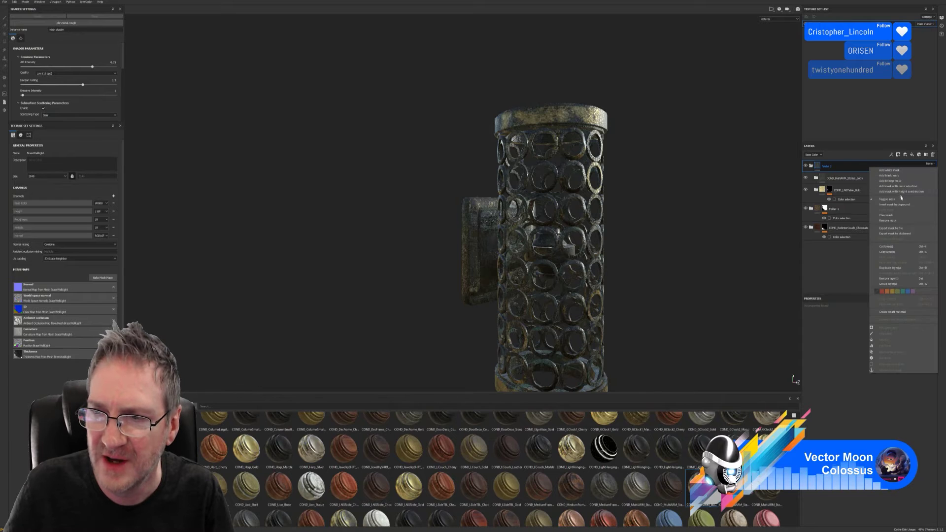
{"action": "left_click", "coordinate": [892, 189]}
{"action": "left_click", "coordinate": [926, 359]}
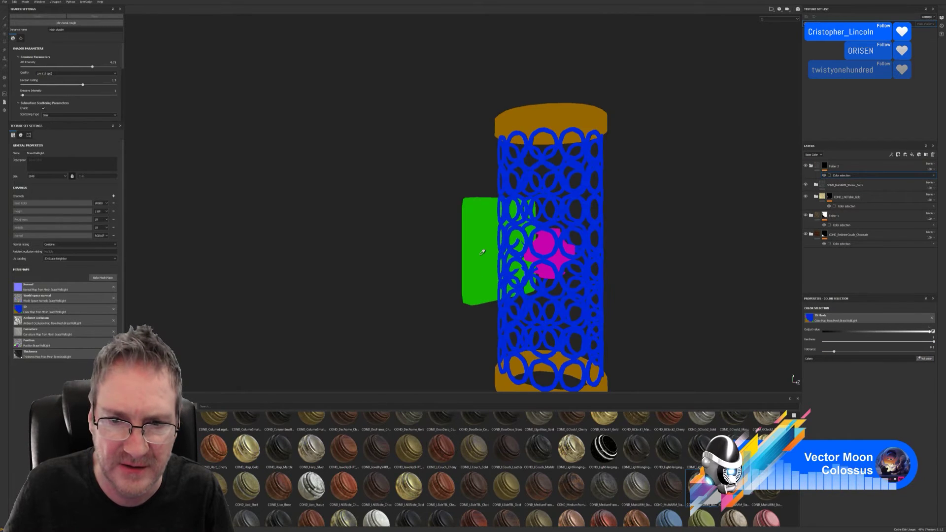
{"action": "left_click", "coordinate": [488, 275]}
{"action": "left_click_drag", "start_coordinate": [522, 274], "coordinate": [708, 241], "text": "alt"}
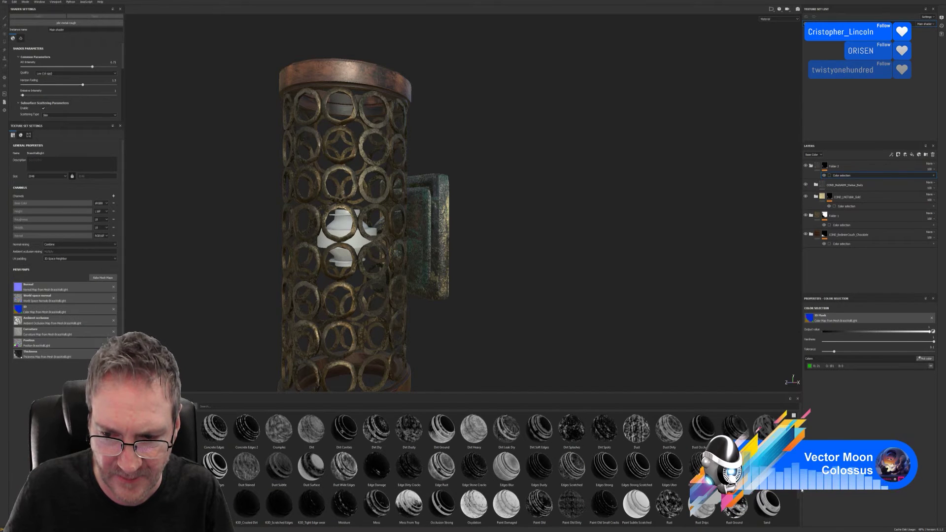
Apply the Dirt Soft Edges smart mask to the statue body material, inverting its curvature generator with global balance 0.92 and slight global blur.
{"action": "mouse_move", "coordinate": [539, 429]}
{"action": "left_mouse_down"}
{"action": "mouse_move", "coordinate": [860, 219]}
{"action": "mouse_move", "coordinate": [866, 195]}
{"action": "left_mouse_up"}
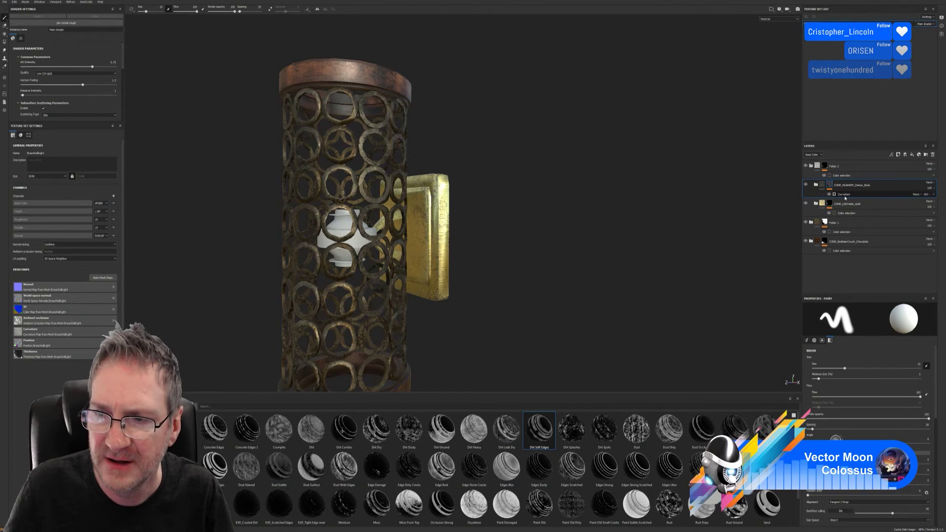
{"action": "left_click", "coordinate": [844, 195]}
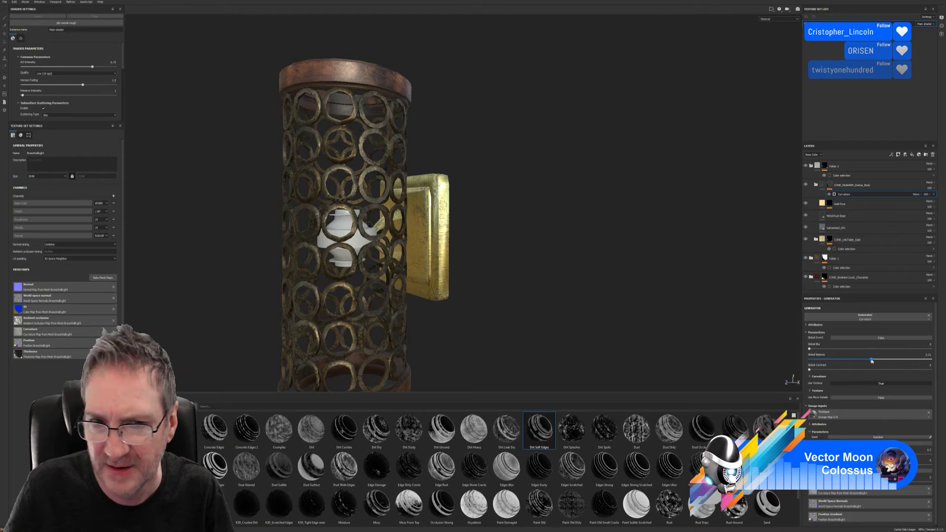
{"action": "left_click_drag", "start_coordinate": [872, 361], "coordinate": [928, 361]}
{"action": "left_click", "coordinate": [879, 338]}
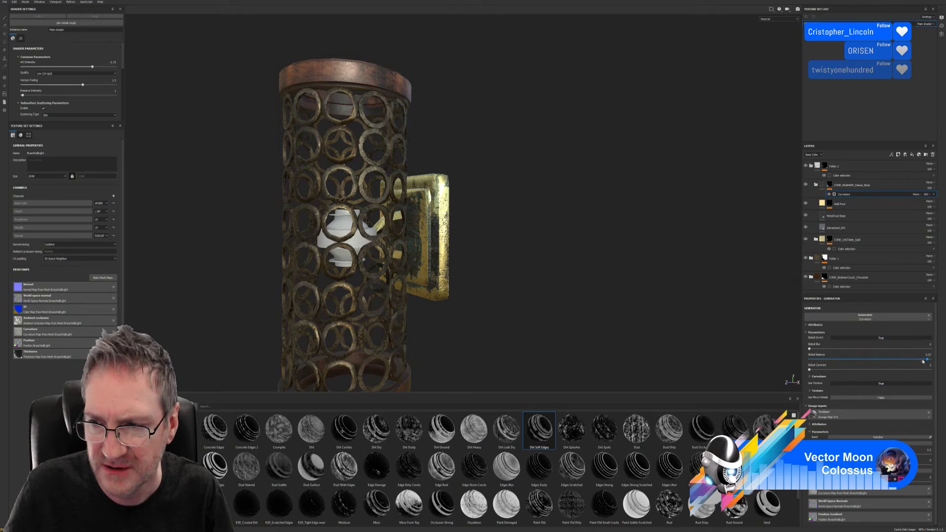
{"action": "mouse_move", "coordinate": [929, 359]}
{"action": "left_mouse_down"}
{"action": "mouse_move", "coordinate": [891, 363]}
{"action": "mouse_move", "coordinate": [921, 361]}
{"action": "left_mouse_up"}
{"action": "mouse_move", "coordinate": [809, 349]}
{"action": "left_mouse_down"}
{"action": "mouse_move", "coordinate": [853, 350]}
{"action": "mouse_move", "coordinate": [831, 356]}
{"action": "left_mouse_up"}
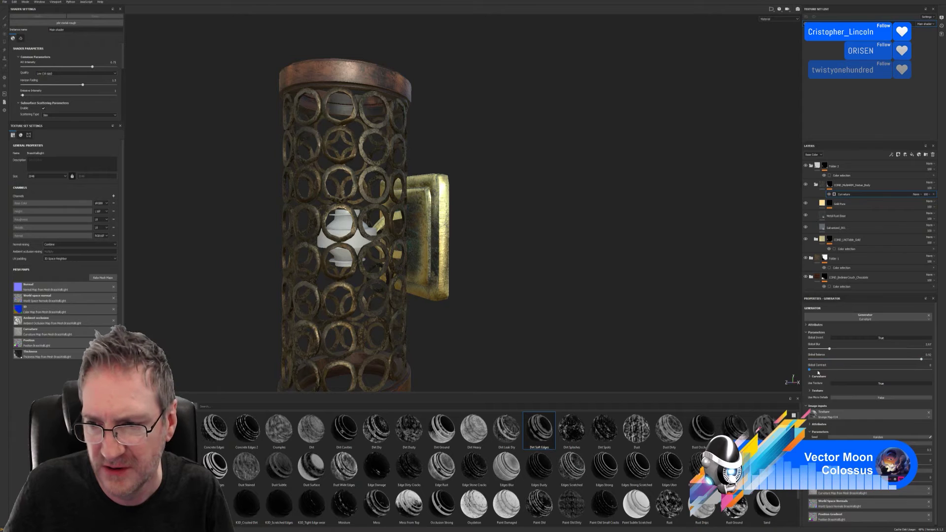
{"action": "left_click_drag", "start_coordinate": [810, 370], "coordinate": [801, 387]}
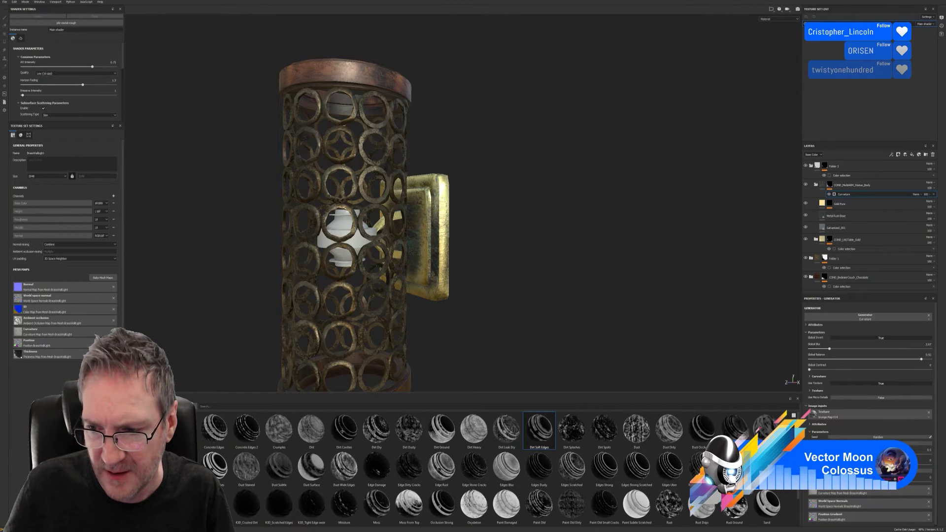
Adjust the curvature mask's grunge texture, randomize its seed and set the global balance to 0.94.
{"action": "mouse_move", "coordinate": [869, 450]}
{"action": "left_mouse_down"}
{"action": "mouse_move", "coordinate": [850, 450]}
{"action": "mouse_move", "coordinate": [894, 450]}
{"action": "mouse_move", "coordinate": [834, 450]}
{"action": "mouse_move", "coordinate": [862, 450]}
{"action": "left_mouse_up"}
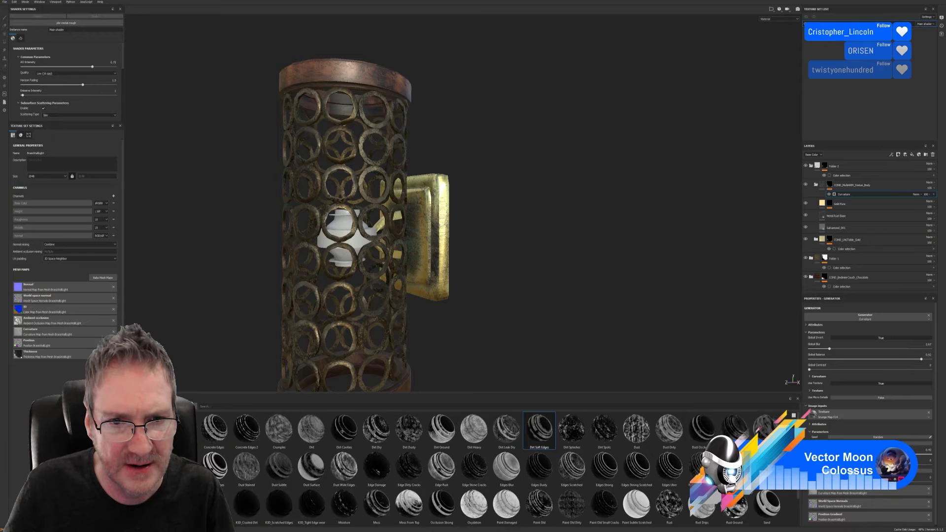
{"action": "left_click", "coordinate": [843, 438]}
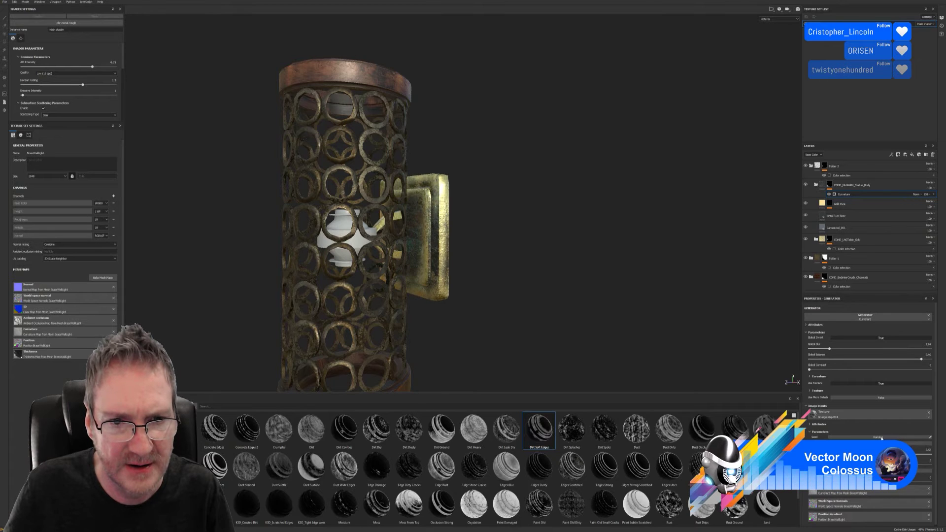
{"action": "left_click", "coordinate": [842, 438]}
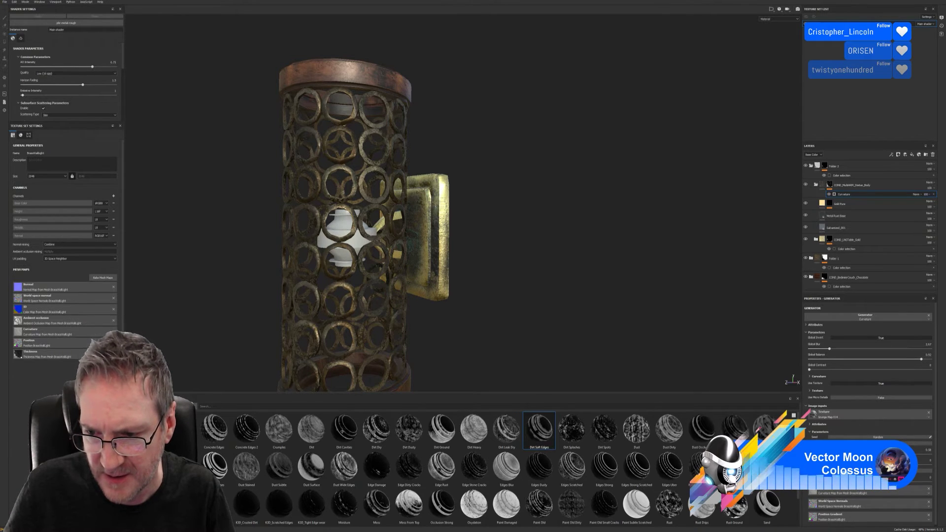
{"action": "scroll", "coordinate": [879, 437], "scroll_direction": "down", "scroll_amount": 1}
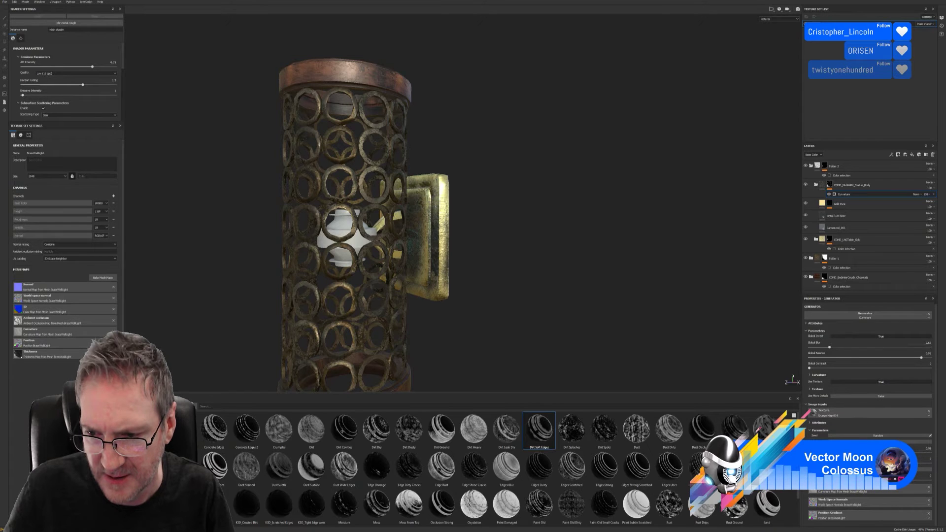
{"action": "scroll", "coordinate": [866, 357], "scroll_direction": "up", "scroll_amount": 1}
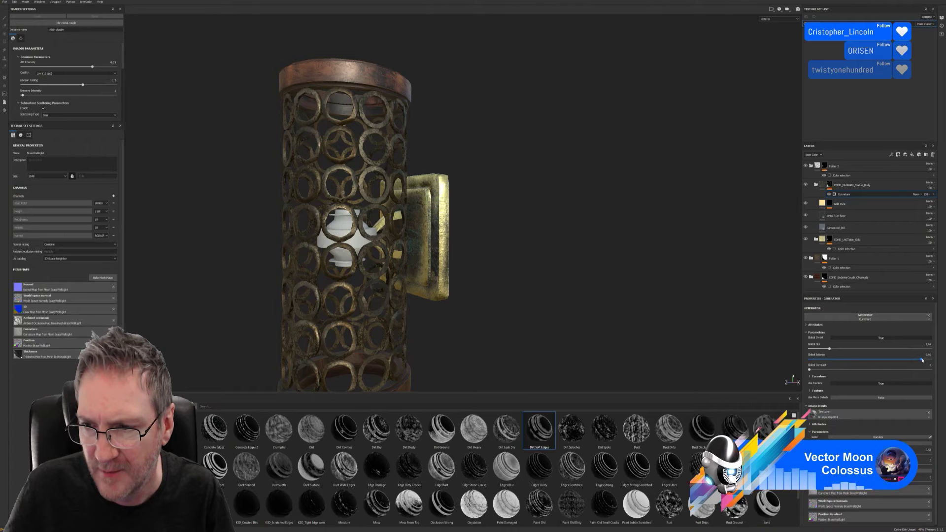
{"action": "mouse_move", "coordinate": [923, 360]}
{"action": "left_mouse_down"}
{"action": "mouse_move", "coordinate": [935, 363]}
{"action": "mouse_move", "coordinate": [924, 365]}
{"action": "left_mouse_up"}
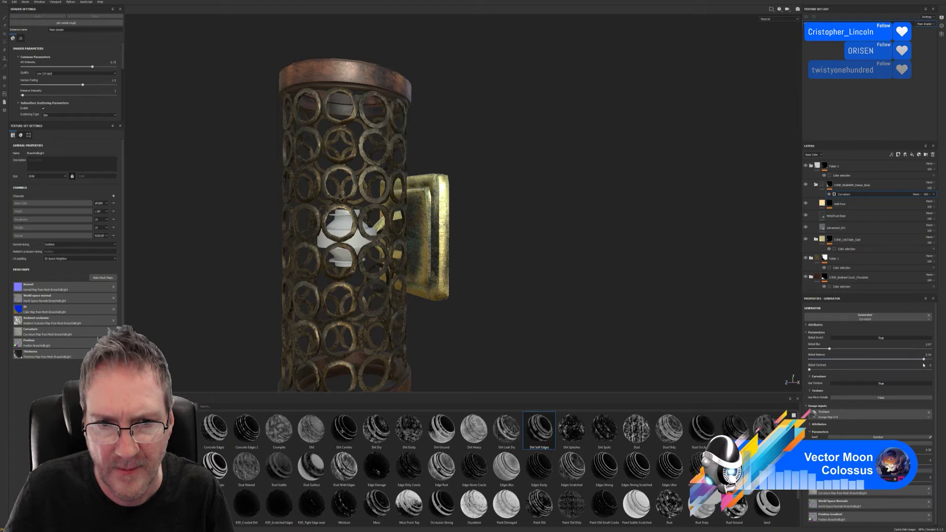
{"action": "left_click_drag", "start_coordinate": [690, 256], "coordinate": [770, 257], "text": "alt"}
{"action": "scroll", "coordinate": [207, 291], "scroll_direction": "down", "scroll_amount": 5}
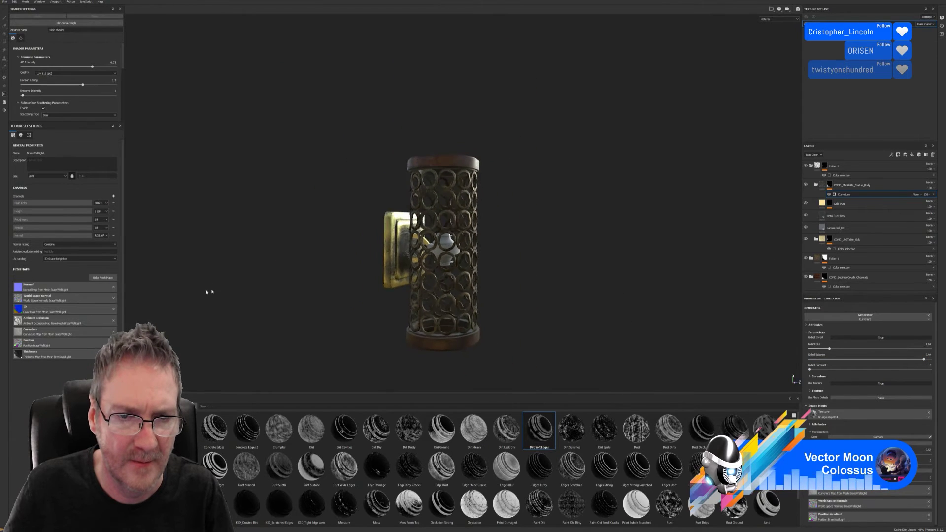
{"action": "left_click_drag", "start_coordinate": [207, 291], "coordinate": [434, 328], "text": "alt"}
{"action": "left_click_drag", "start_coordinate": [555, 277], "coordinate": [239, 270], "text": "alt"}
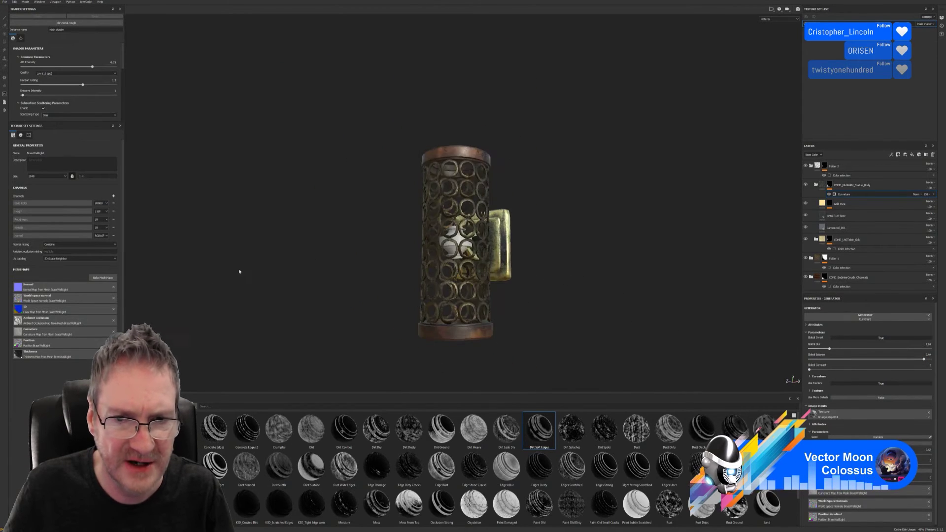
Collapse the wall plate's material folder and apply the Ceramic Porcelain material as the topmost layer.
{"action": "scroll", "coordinate": [460, 260], "scroll_direction": "up", "scroll_amount": 4}
{"action": "left_click_drag", "start_coordinate": [459, 259], "coordinate": [685, 254], "text": "alt"}
{"action": "scroll", "coordinate": [494, 229], "scroll_direction": "down", "scroll_amount": 3}
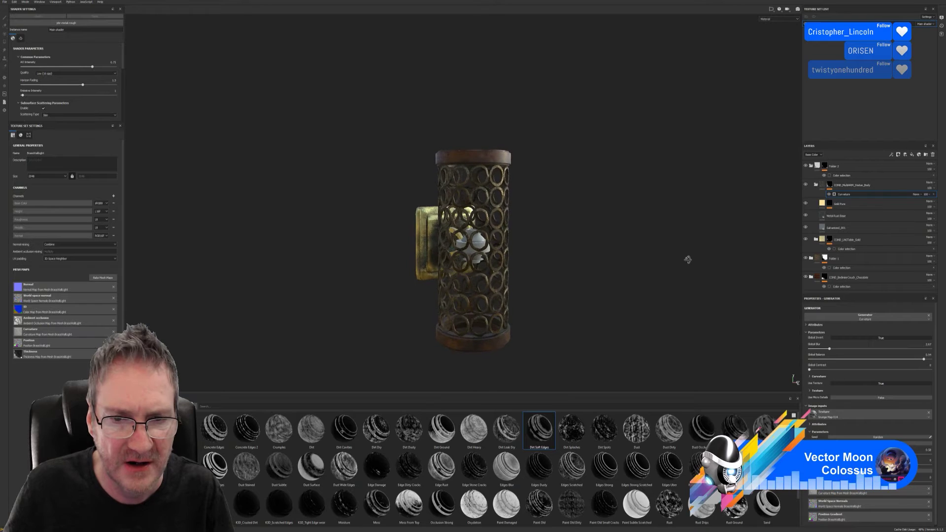
{"action": "scroll", "coordinate": [548, 252], "scroll_direction": "up", "scroll_amount": 2}
{"action": "left_click_drag", "start_coordinate": [548, 251], "coordinate": [542, 246], "text": "alt"}
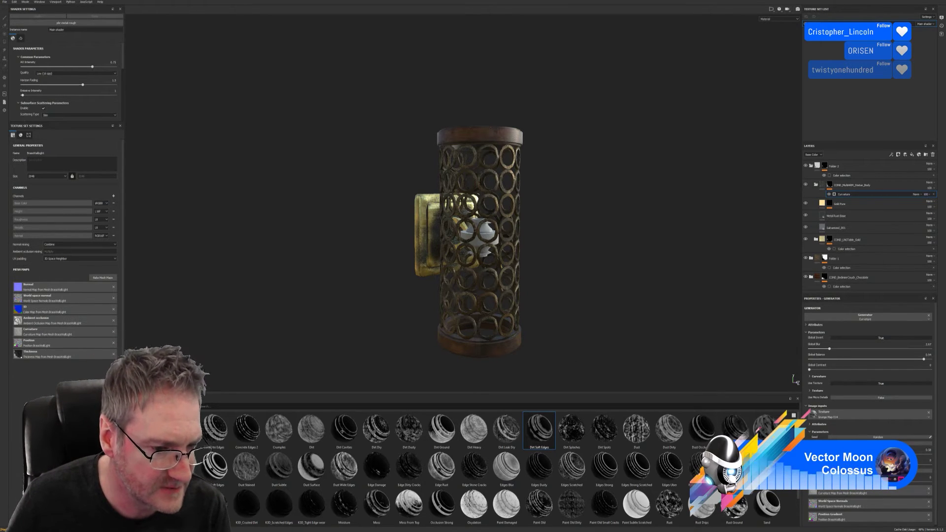
{"action": "left_click", "coordinate": [140, 494]}
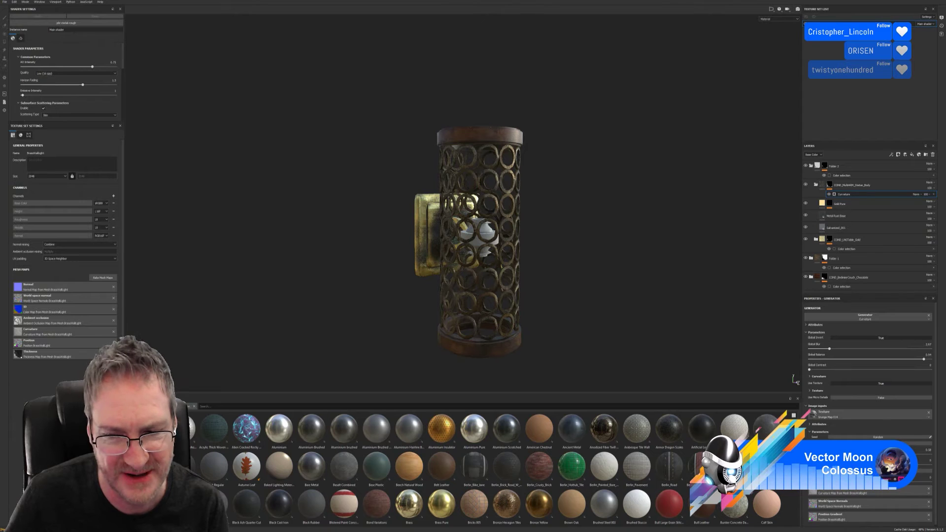
{"action": "scroll", "coordinate": [497, 468], "scroll_direction": "down", "scroll_amount": 1}
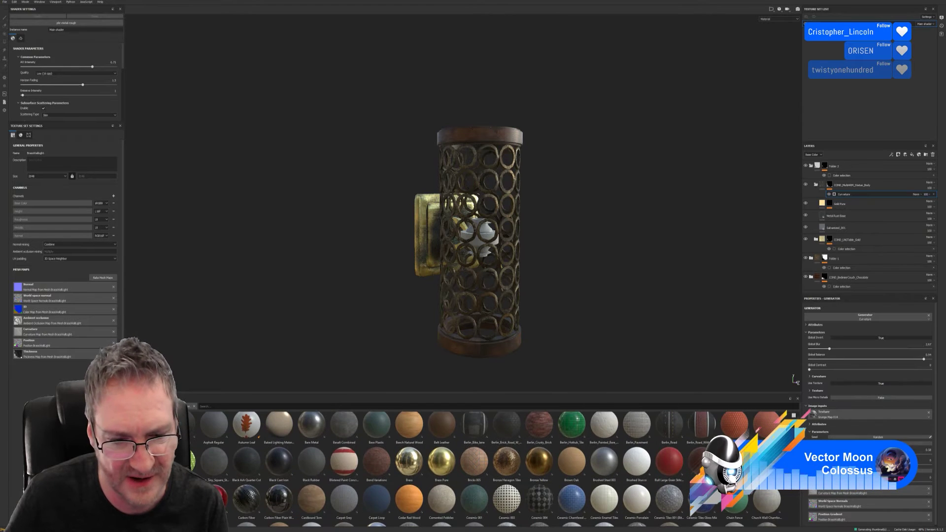
{"action": "scroll", "coordinate": [497, 469], "scroll_direction": "down", "scroll_amount": 1}
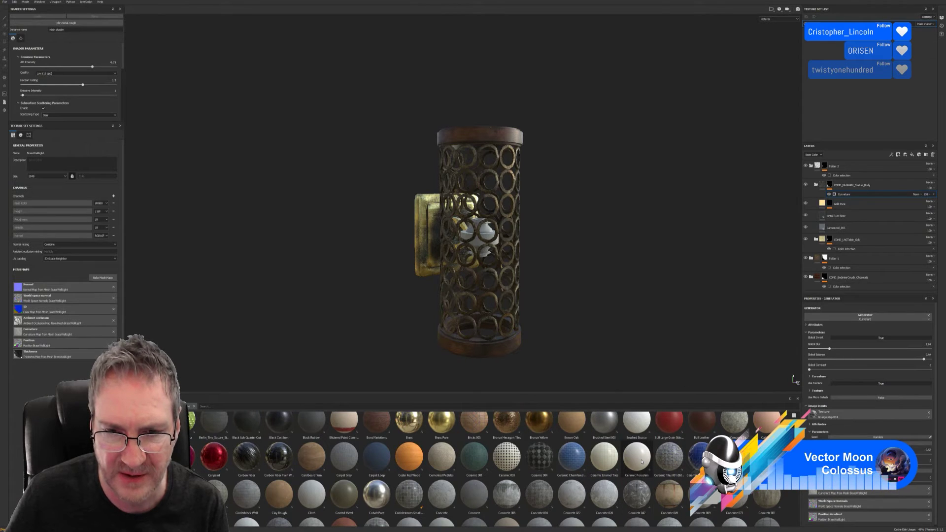
{"action": "mouse_move", "coordinate": [641, 461]}
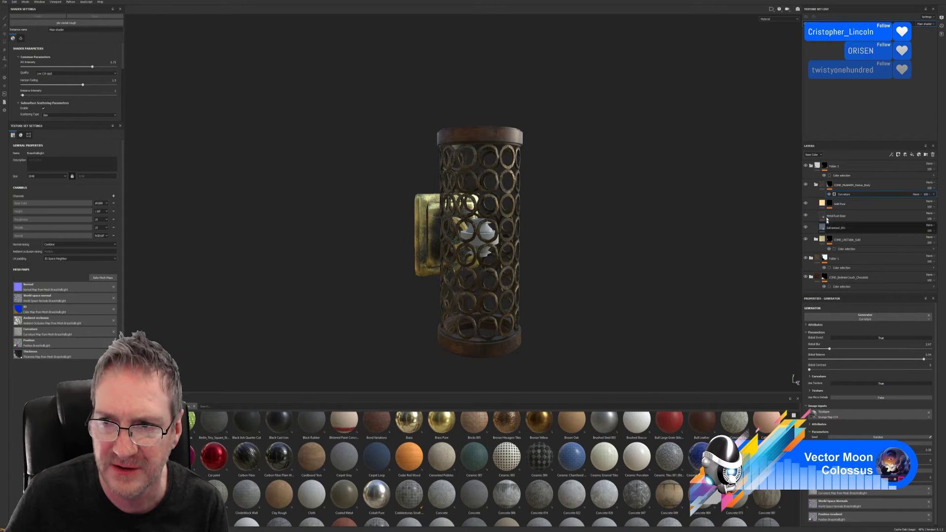
{"action": "left_click", "coordinate": [811, 167]}
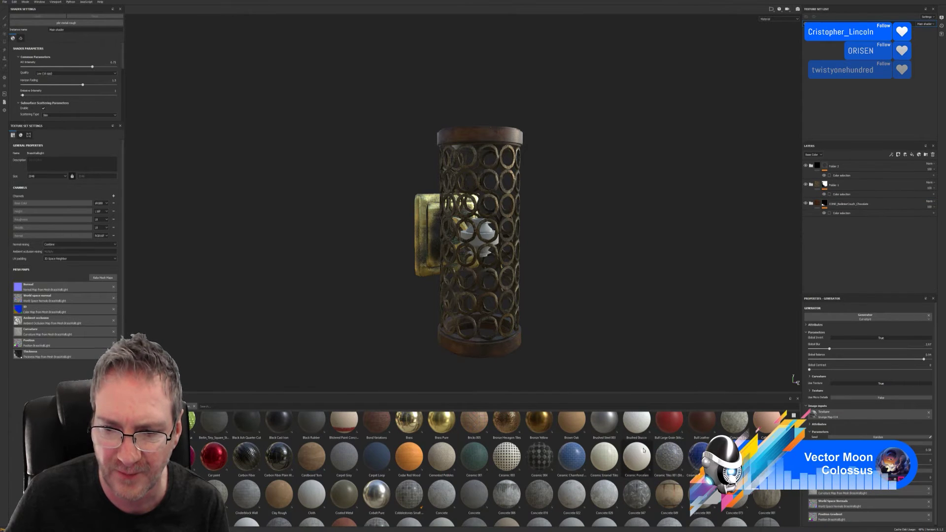
{"action": "left_click_drag", "start_coordinate": [637, 466], "coordinate": [479, 240]}
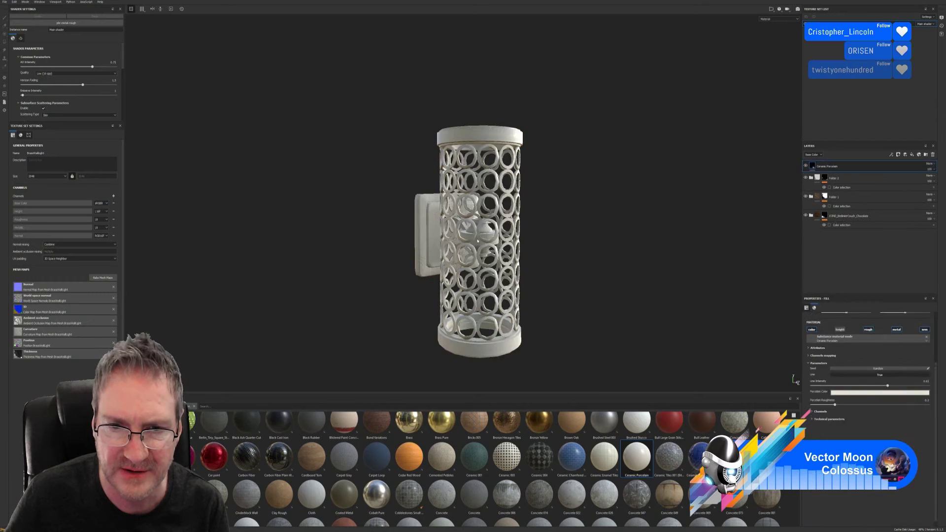
Limit the porcelain layer with a color selection mask using the magenta ID color of the bulb holder inside the cage.
{"action": "right_click", "coordinate": [845, 162]}
{"action": "left_click", "coordinate": [883, 182]}
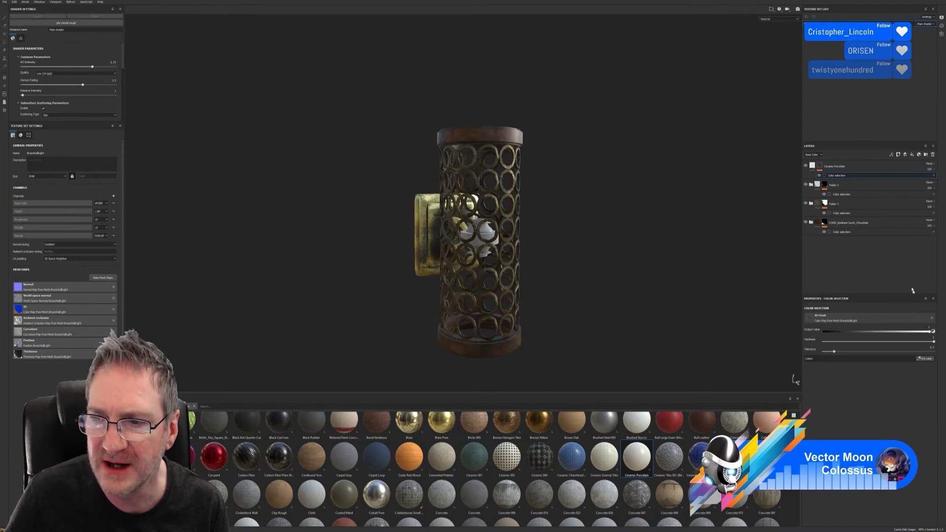
{"action": "left_click", "coordinate": [925, 359]}
{"action": "left_click", "coordinate": [488, 232]}
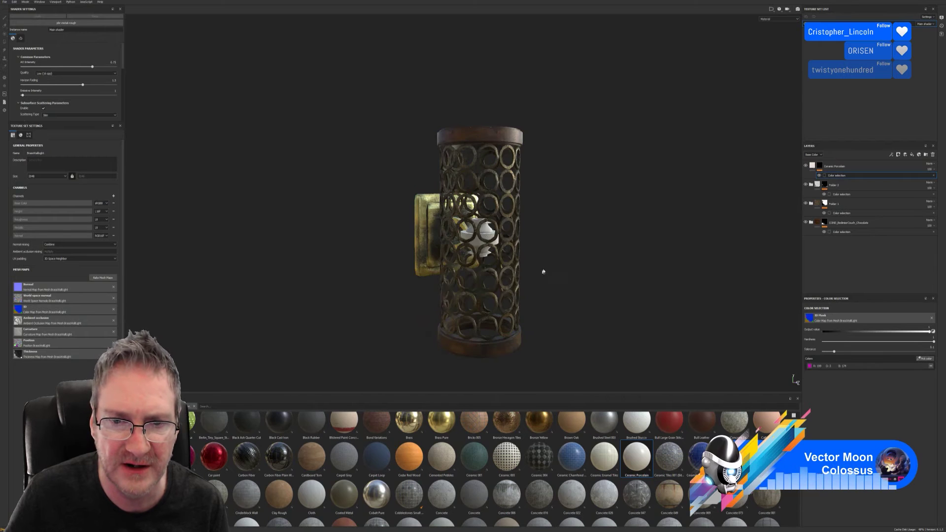
Inspect the textured lamp from the sides, below and above, including the bulb holder inside the cage.
{"action": "scroll", "coordinate": [717, 264], "scroll_direction": "up", "scroll_amount": 5}
{"action": "left_click_drag", "start_coordinate": [717, 265], "coordinate": [537, 148], "text": "alt"}
{"action": "scroll", "coordinate": [529, 109], "scroll_direction": "down", "scroll_amount": 5}
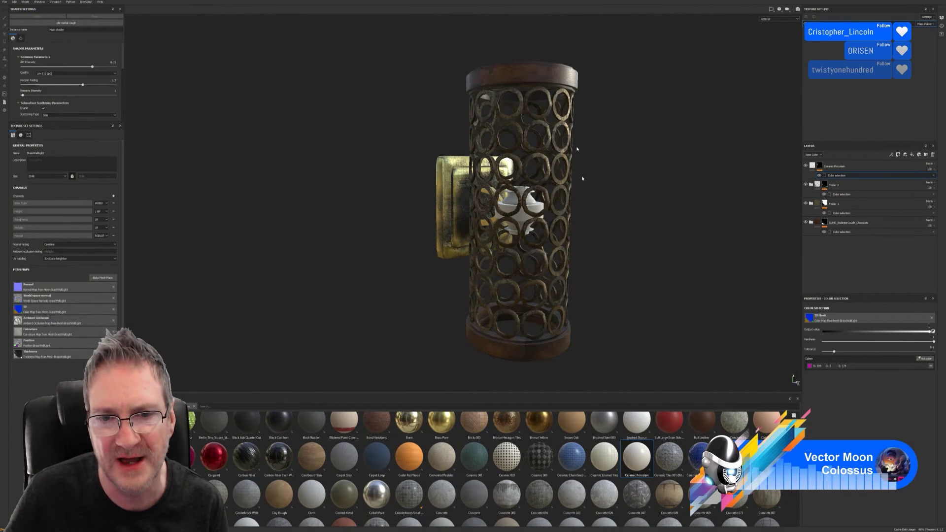
{"action": "left_click_drag", "start_coordinate": [618, 288], "coordinate": [569, 149], "text": "alt"}
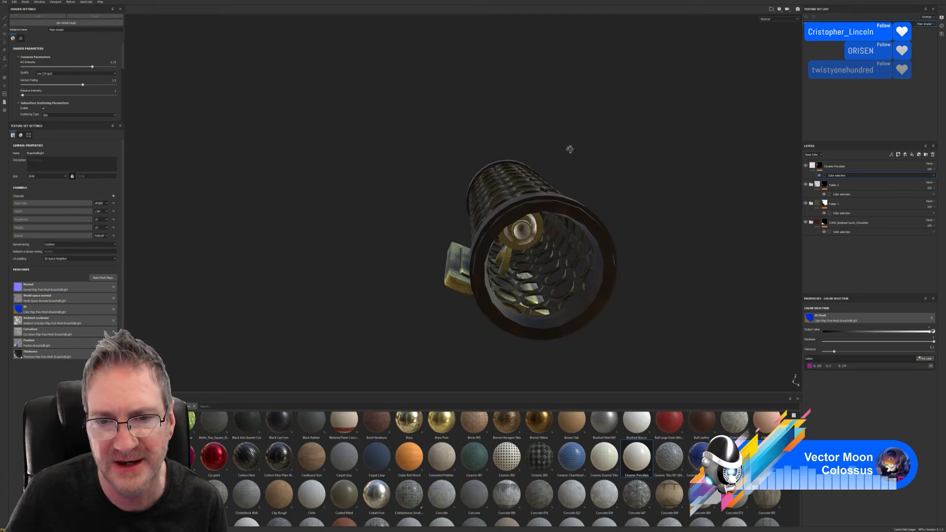
{"action": "left_click_drag", "start_coordinate": [618, 273], "coordinate": [584, 245], "text": "alt"}
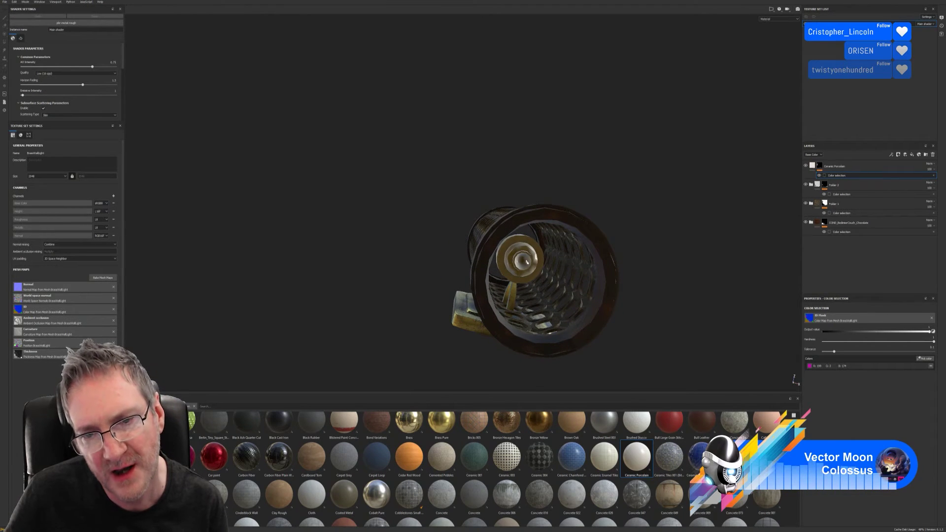
{"action": "left_click_drag", "start_coordinate": [551, 194], "coordinate": [580, 300], "text": "alt"}
{"action": "right_click_drag", "start_coordinate": [580, 300], "coordinate": [241, 315], "text": "alt"}
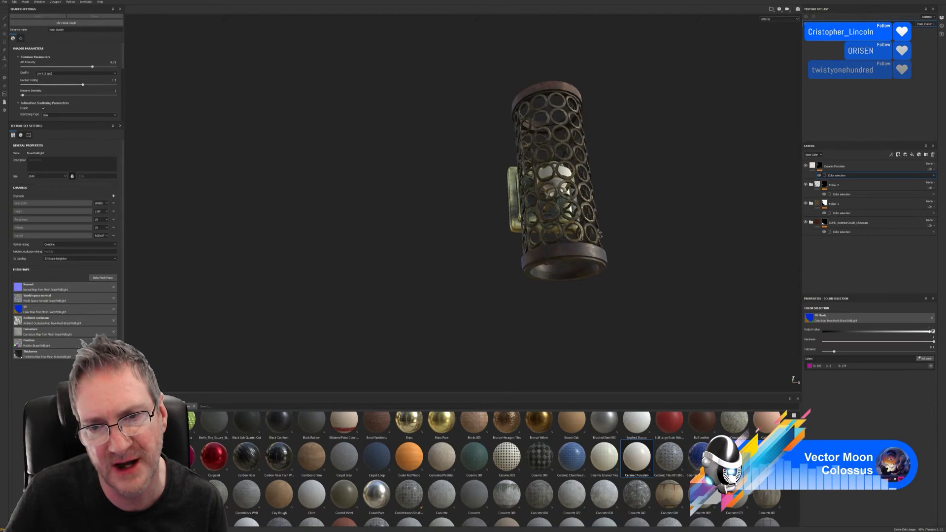
{"action": "right_click_drag", "start_coordinate": [537, 219], "coordinate": [484, 220], "text": "alt"}
{"action": "middle_click_drag", "start_coordinate": [484, 220], "coordinate": [429, 253], "text": "alt"}
{"action": "left_click_drag", "start_coordinate": [430, 253], "coordinate": [487, 217], "text": "alt"}
{"action": "right_click_drag", "start_coordinate": [487, 218], "coordinate": [176, 264], "text": "alt"}
{"action": "left_click_drag", "start_coordinate": [380, 276], "coordinate": [427, 329], "text": "alt"}
{"action": "left_click_drag", "start_coordinate": [409, 202], "coordinate": [453, 310], "text": "alt"}
{"action": "middle_click_drag", "start_coordinate": [433, 186], "coordinate": [488, 265], "text": "alt"}
{"action": "scroll", "coordinate": [609, 311], "scroll_direction": "up", "scroll_amount": 5}
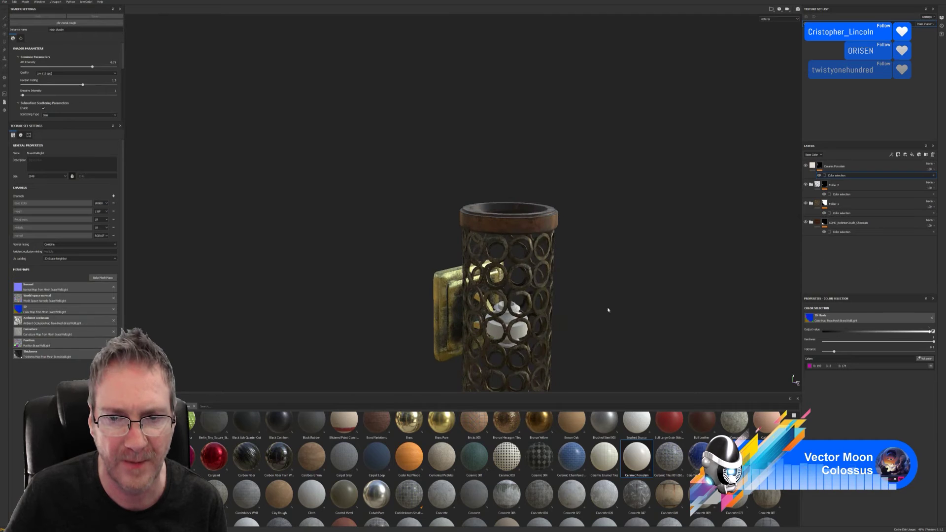
{"action": "left_click_drag", "start_coordinate": [548, 241], "coordinate": [472, 235], "text": "alt"}
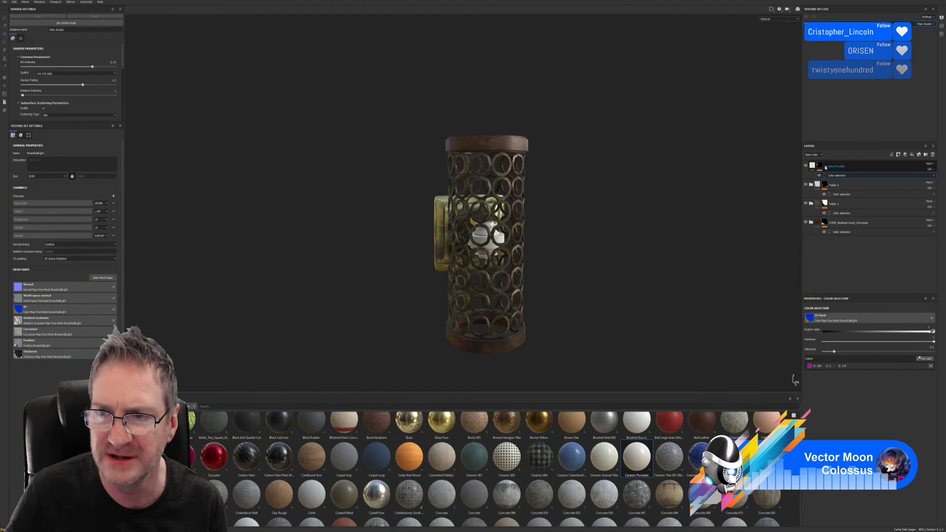
Duplicate the masked Ceramic Porcelain layer and group both porcelain layers in a folder.
{"action": "left_click", "coordinate": [853, 166]}
{"action": "right_click", "coordinate": [856, 167]}
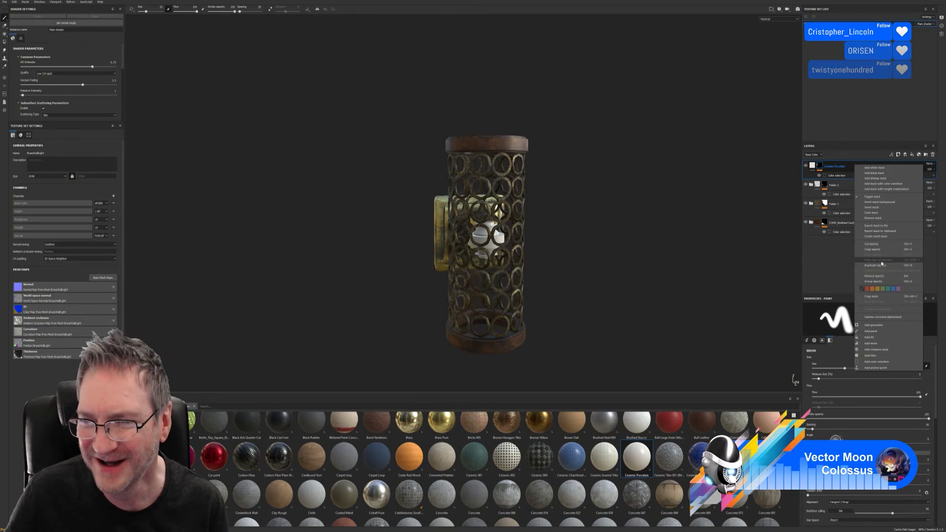
{"action": "left_click", "coordinate": [881, 264]}
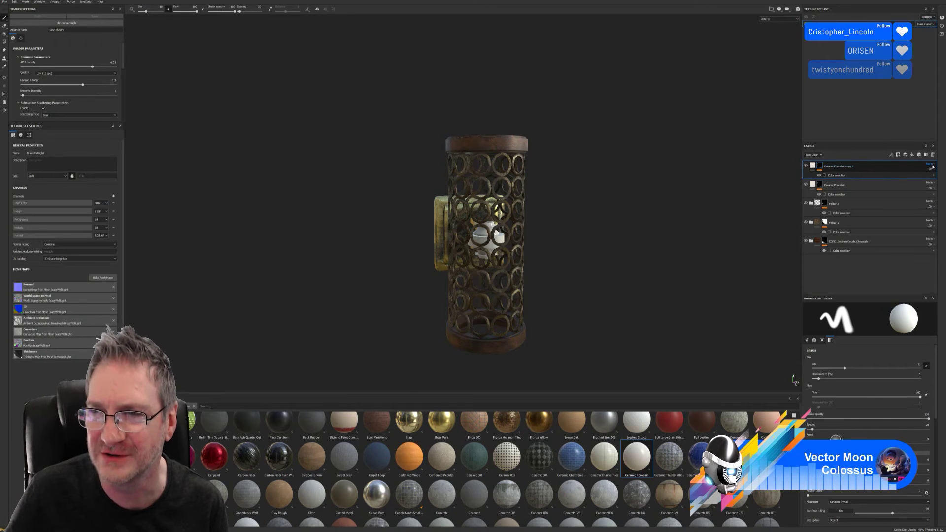
{"action": "left_click", "coordinate": [854, 189], "text": "ctrl"}
{"action": "right_click", "coordinate": [854, 188]}
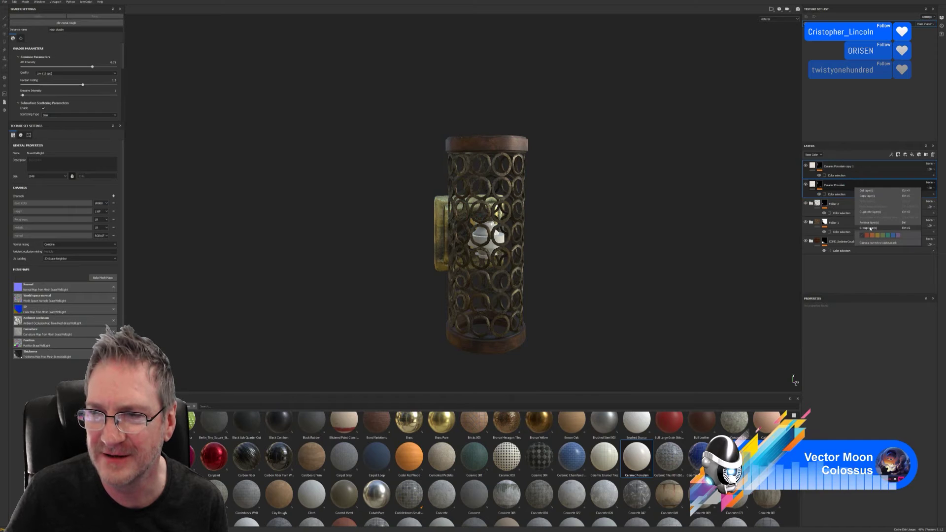
{"action": "left_click", "coordinate": [870, 228]}
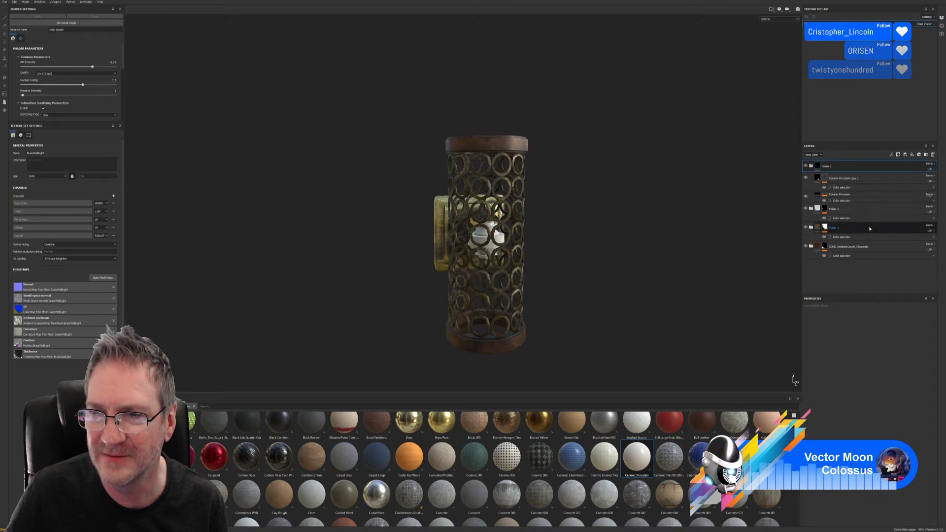
Set the porcelain copy's base color blend mode to Multiply and compare the bulb holder with that layer shown and hidden.
{"action": "left_click", "coordinate": [890, 182]}
{"action": "left_click", "coordinate": [932, 176]}
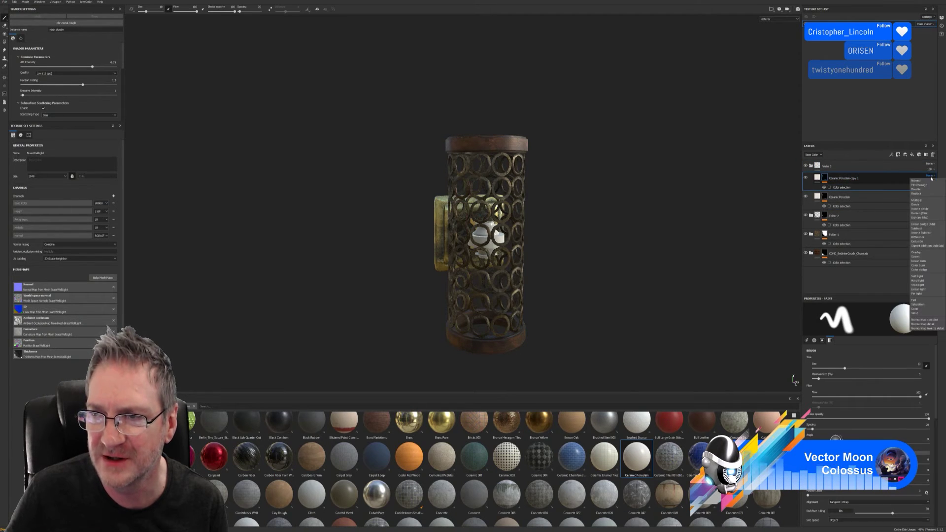
{"action": "left_click", "coordinate": [918, 201]}
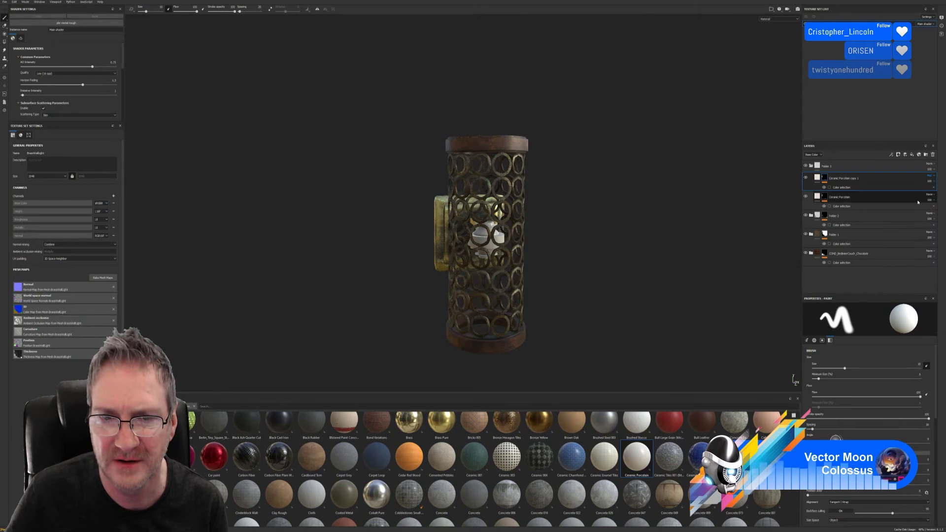
{"action": "right_click_drag", "start_coordinate": [552, 243], "coordinate": [743, 264], "text": "alt"}
{"action": "scroll", "coordinate": [744, 264], "scroll_direction": "up", "scroll_amount": 2}
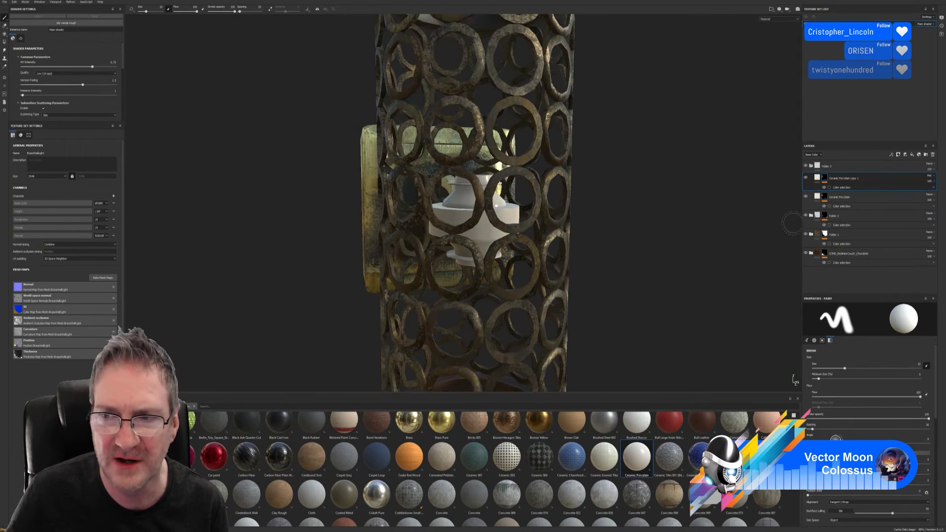
{"action": "left_click", "coordinate": [806, 179]}
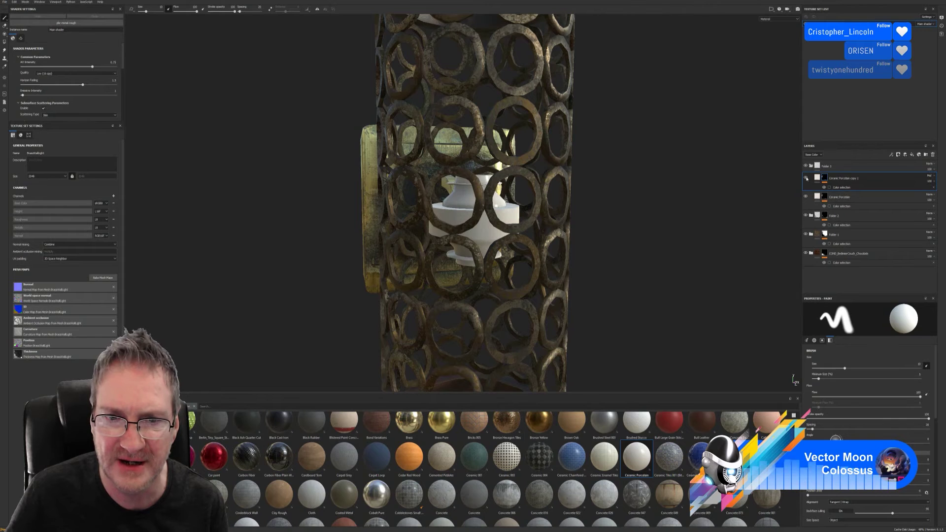
{"action": "left_click", "coordinate": [806, 178]}
{"action": "left_click", "coordinate": [806, 179]}
{"action": "left_click", "coordinate": [806, 179]}
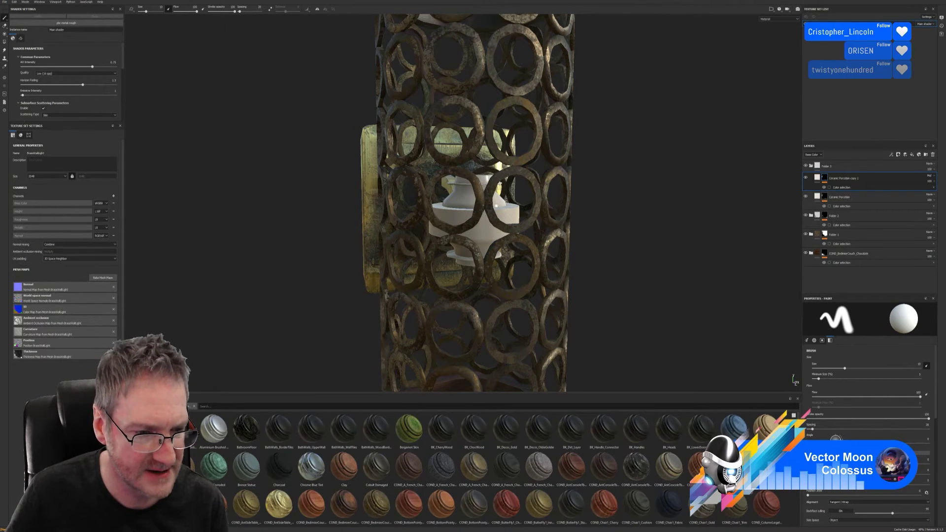
Apply the Surface Worn smart mask to the duplicated porcelain layer.
{"action": "left_click", "coordinate": [142, 492]}
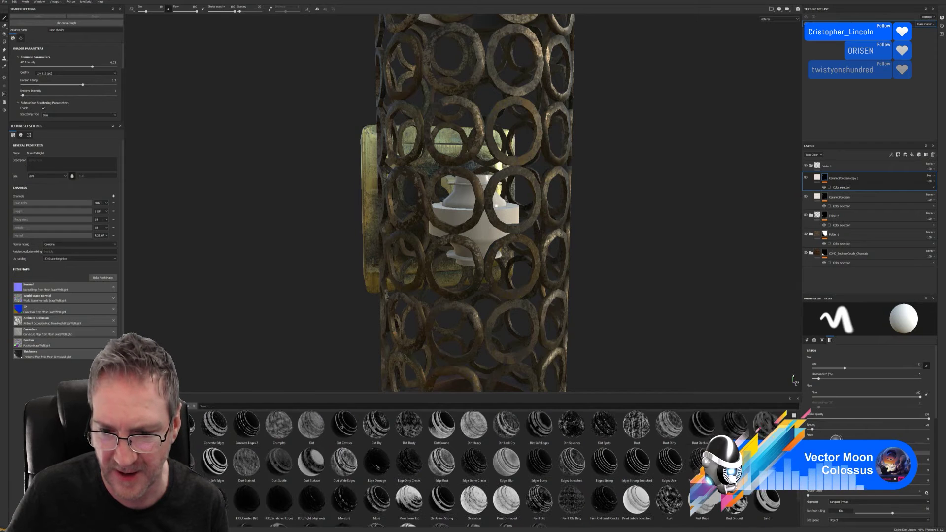
{"action": "scroll", "coordinate": [493, 468], "scroll_direction": "down", "scroll_amount": 1}
{"action": "left_click_drag", "start_coordinate": [507, 506], "coordinate": [872, 175]}
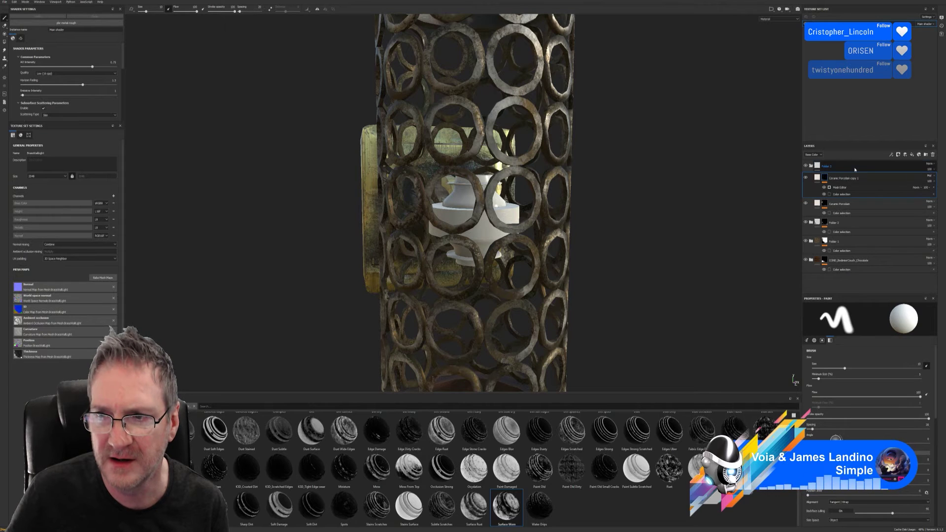
Limit the porcelain folder with a color selection mask picked from the bulb holder's ID color.
{"action": "right_click", "coordinate": [856, 167]}
{"action": "left_click", "coordinate": [897, 187]}
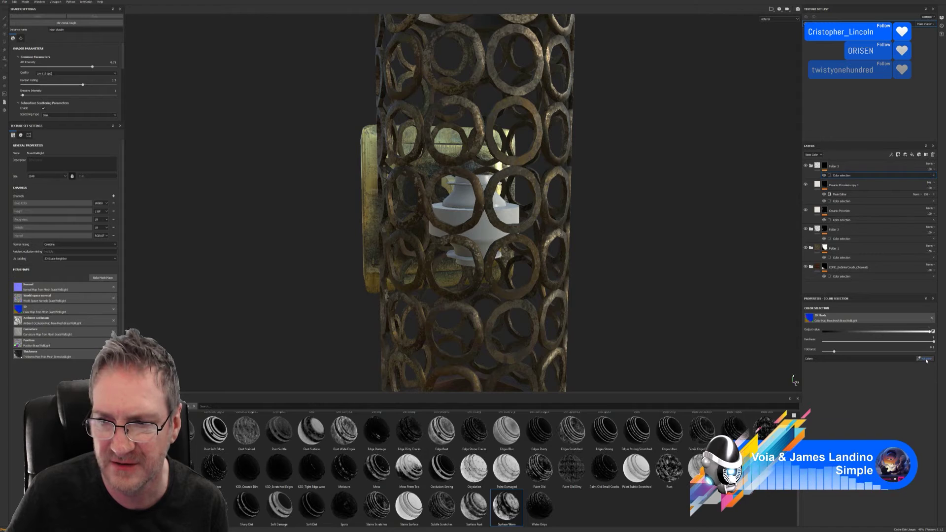
{"action": "left_click", "coordinate": [926, 360]}
{"action": "left_click", "coordinate": [484, 224]}
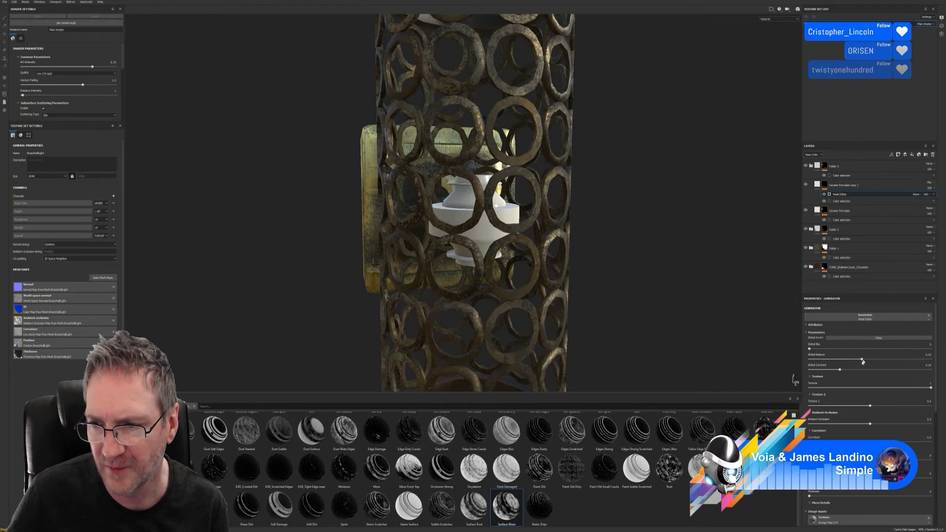
Set the porcelain copy's Mask Editor generator to global balance 0.97 and global contrast 1.
{"action": "mouse_move", "coordinate": [862, 359]}
{"action": "left_mouse_down"}
{"action": "mouse_move", "coordinate": [944, 360]}
{"action": "mouse_move", "coordinate": [928, 363]}
{"action": "left_mouse_up"}
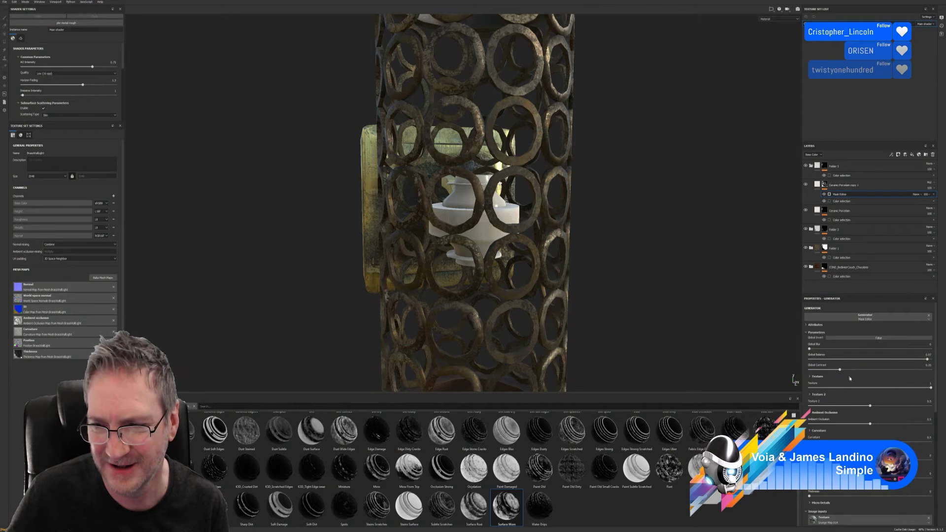
{"action": "left_click_drag", "start_coordinate": [840, 371], "coordinate": [926, 366]}
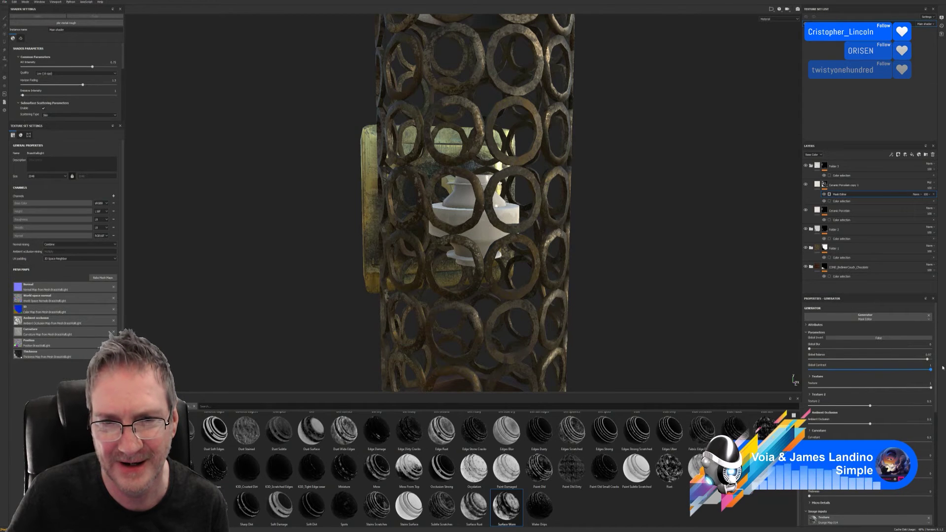
{"action": "scroll", "coordinate": [476, 207], "scroll_direction": "up", "scroll_amount": 3}
{"action": "left_click_drag", "start_coordinate": [542, 221], "coordinate": [513, 246], "text": "alt"}
{"action": "scroll", "coordinate": [505, 249], "scroll_direction": "up", "scroll_amount": 3}
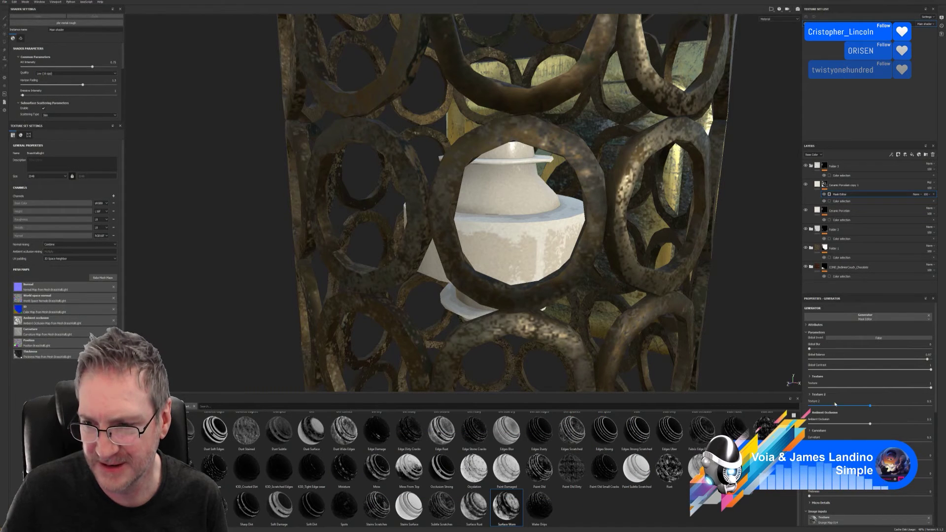
Raise the Mask Editor's Texture 2 amount and slightly lower its ambient occlusion and curvature, checking the wear on the lamp.
{"action": "left_click_drag", "start_coordinate": [872, 406], "coordinate": [908, 402]}
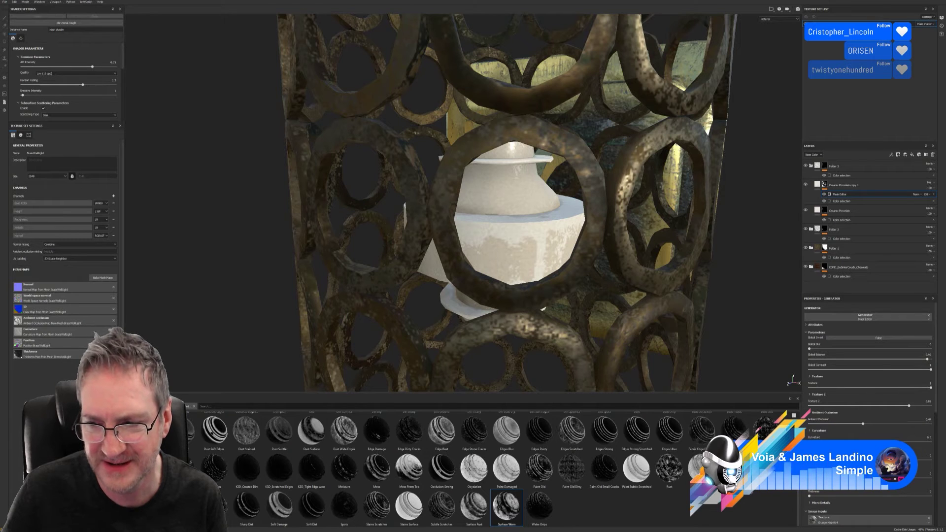
{"action": "mouse_move", "coordinate": [870, 442]}
{"action": "left_mouse_down"}
{"action": "mouse_move", "coordinate": [838, 442]}
{"action": "mouse_move", "coordinate": [853, 441]}
{"action": "left_mouse_up"}
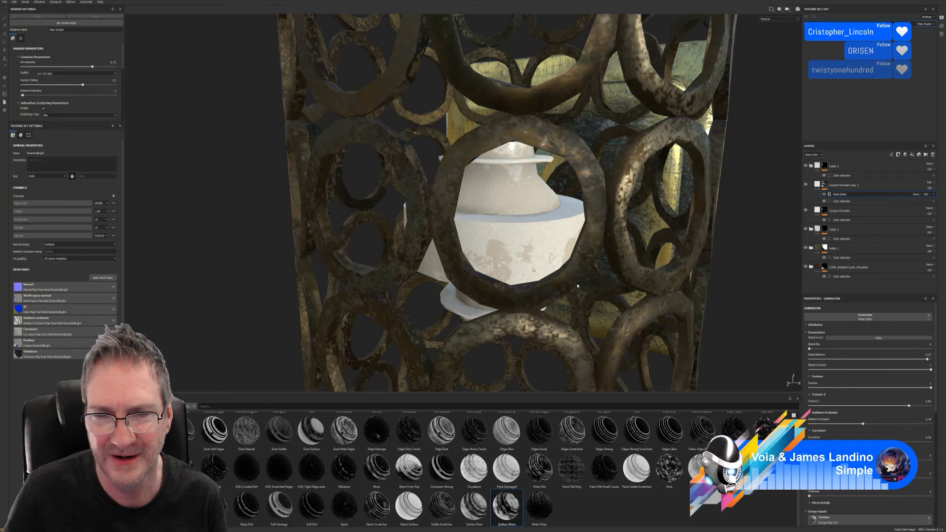
{"action": "mouse_move", "coordinate": [557, 257]}
{"action": "left_mouse_down", "text": "alt"}
{"action": "mouse_move", "coordinate": [494, 226]}
{"action": "mouse_move", "coordinate": [505, 278]}
{"action": "mouse_move", "coordinate": [559, 243]}
{"action": "mouse_move", "coordinate": [552, 251]}
{"action": "mouse_move", "coordinate": [567, 252]}
{"action": "left_mouse_up", "text": "alt"}
{"action": "scroll", "coordinate": [523, 236], "scroll_direction": "down", "scroll_amount": 4}
{"action": "scroll", "coordinate": [518, 251], "scroll_direction": "down", "scroll_amount": 5}
{"action": "left_click_drag", "start_coordinate": [361, 183], "coordinate": [537, 212], "text": "alt"}
{"action": "left_click_drag", "start_coordinate": [565, 202], "coordinate": [521, 176], "text": "alt"}
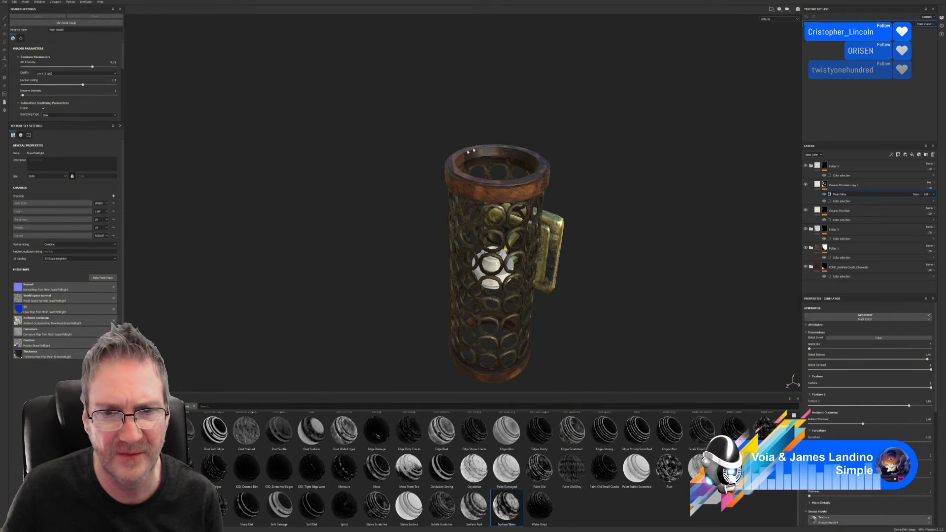
Inspect the lamp from several angles and toggle the dark wood folder's visibility to check which parts it covers.
{"action": "left_click_drag", "start_coordinate": [472, 143], "coordinate": [496, 188], "text": "alt"}
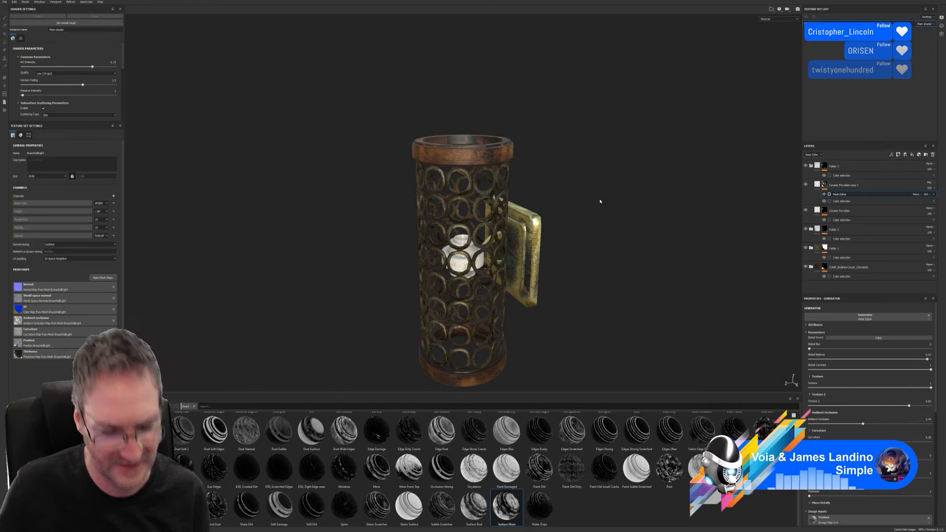
{"action": "left_click_drag", "start_coordinate": [676, 165], "coordinate": [667, 175], "text": "alt"}
{"action": "scroll", "coordinate": [508, 200], "scroll_direction": "down", "scroll_amount": 2}
{"action": "left_click_drag", "start_coordinate": [508, 200], "coordinate": [591, 176], "text": "alt"}
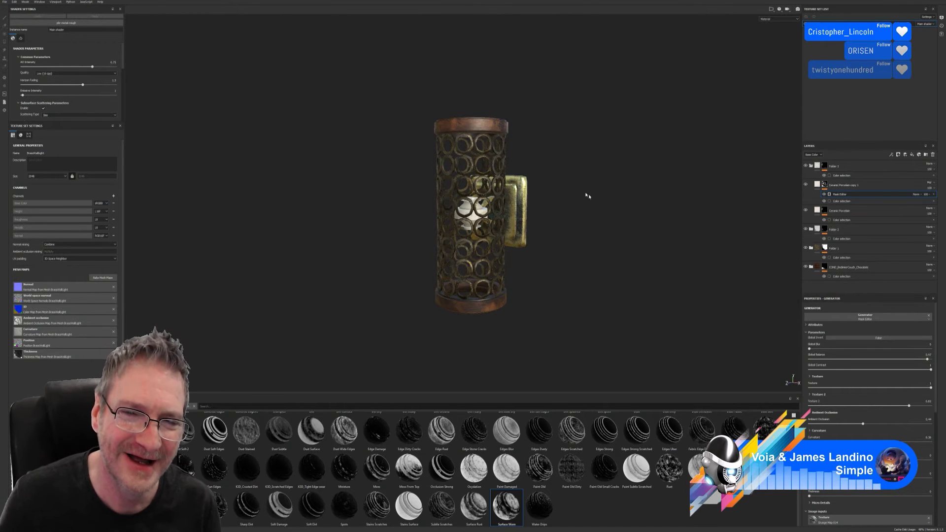
{"action": "left_click_drag", "start_coordinate": [458, 165], "coordinate": [457, 75], "text": "alt"}
{"action": "left_click_drag", "start_coordinate": [497, 242], "coordinate": [459, 239], "text": "alt"}
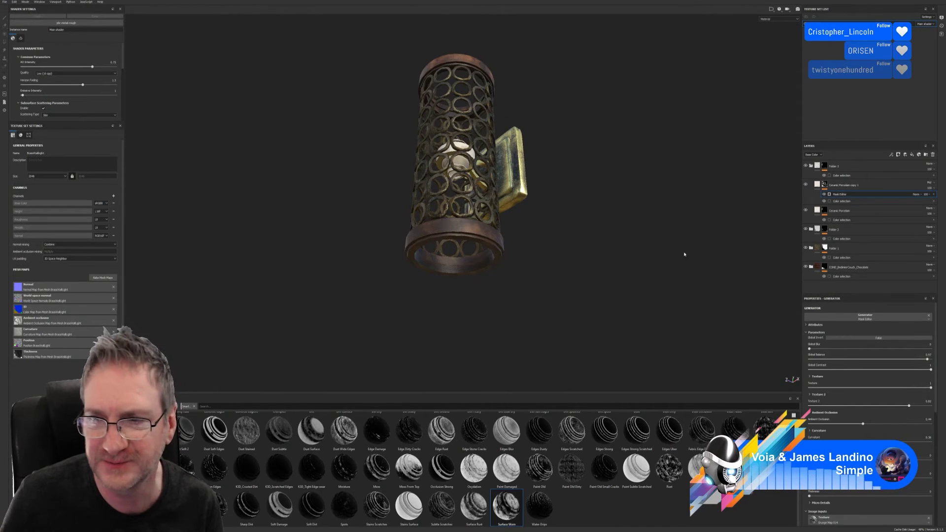
{"action": "left_click", "coordinate": [811, 167]}
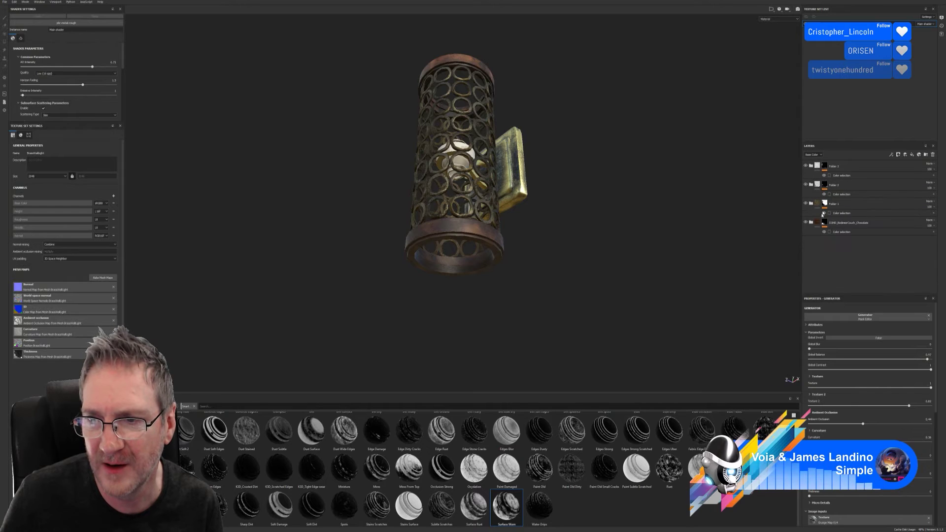
{"action": "left_click", "coordinate": [805, 222]}
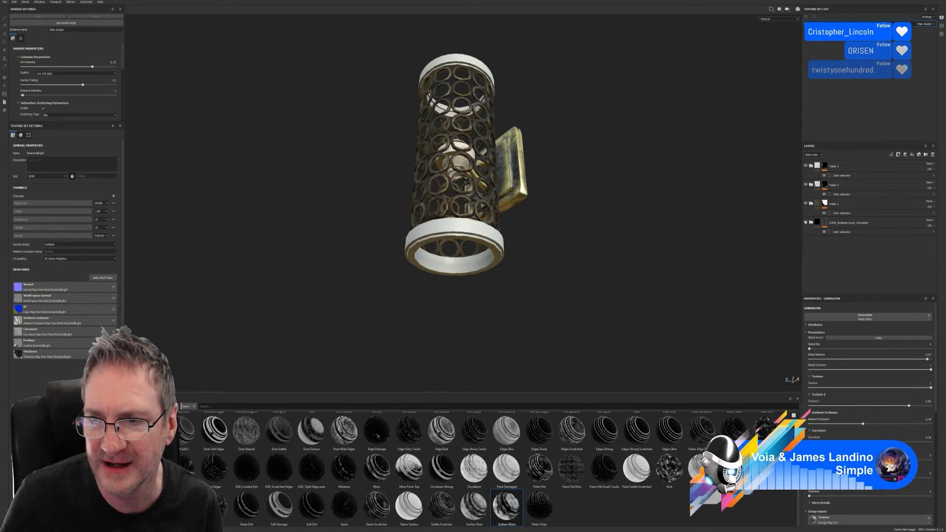
{"action": "left_click", "coordinate": [806, 222]}
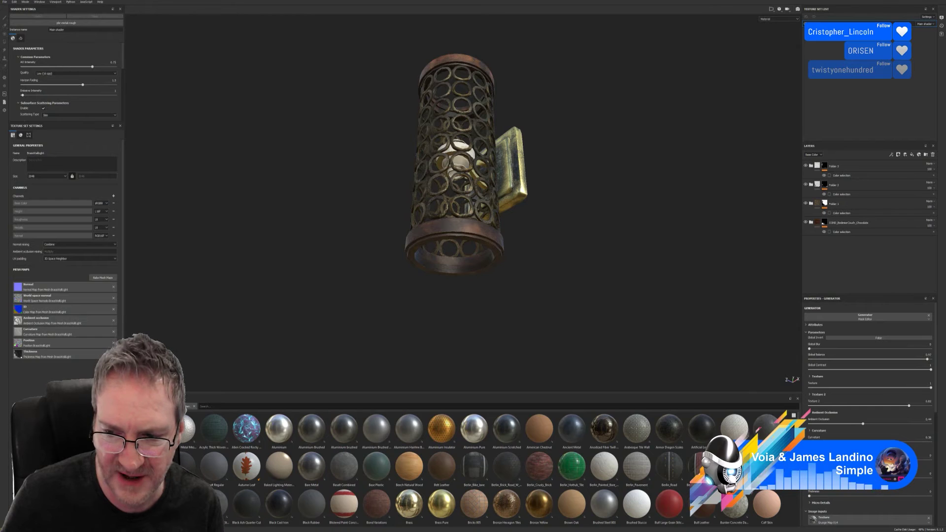
Find the Wood Beach Honey material and add it as a layer directly above the dark wood folder.
{"action": "left_click_drag", "start_coordinate": [793, 416], "coordinate": [800, 527]}
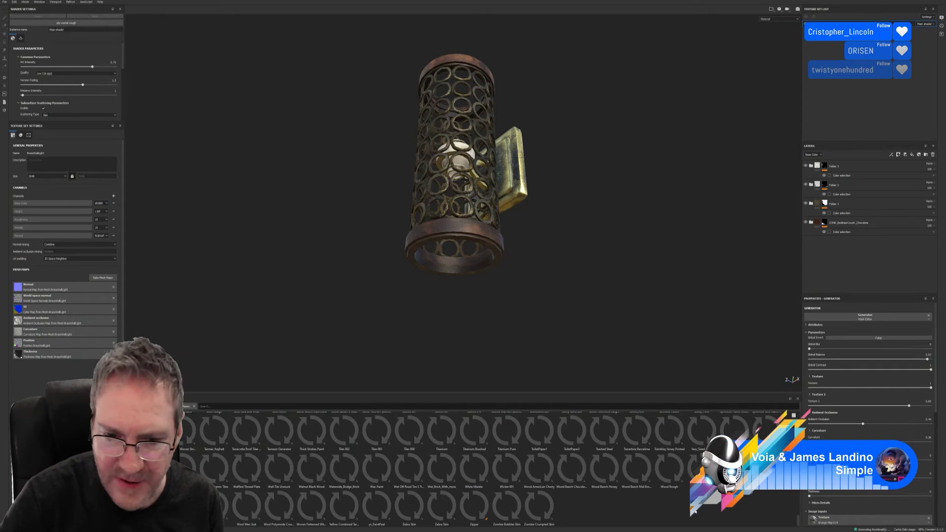
{"action": "scroll", "coordinate": [616, 498], "scroll_direction": "up", "scroll_amount": 3}
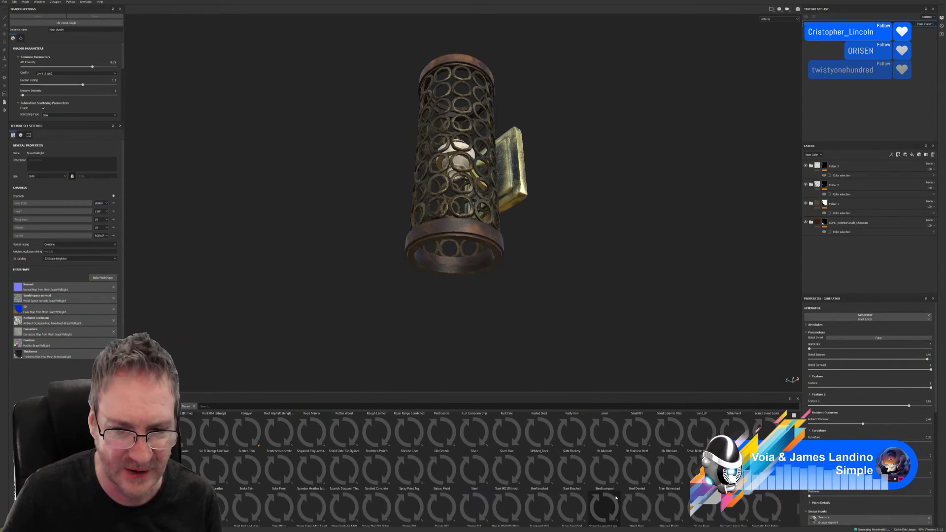
{"action": "scroll", "coordinate": [668, 468], "scroll_direction": "up", "scroll_amount": 3}
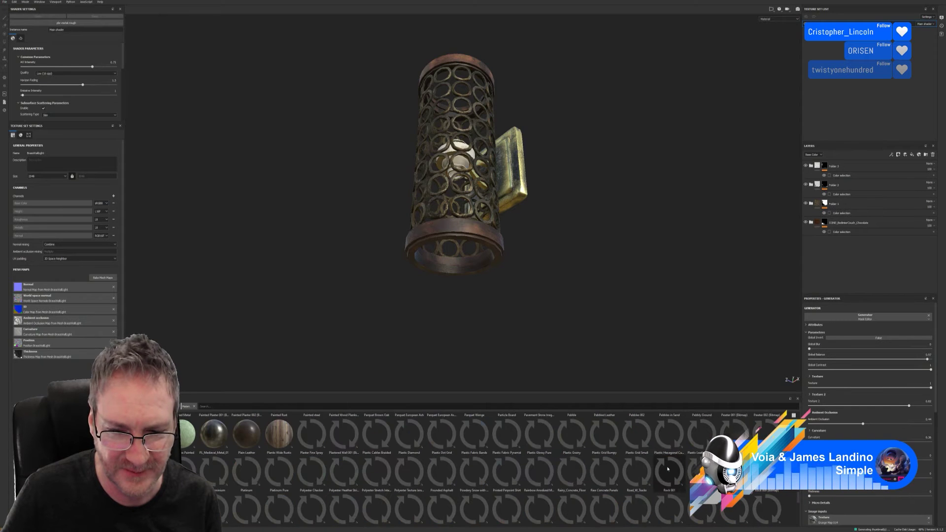
{"action": "scroll", "coordinate": [669, 469], "scroll_direction": "down", "scroll_amount": 3}
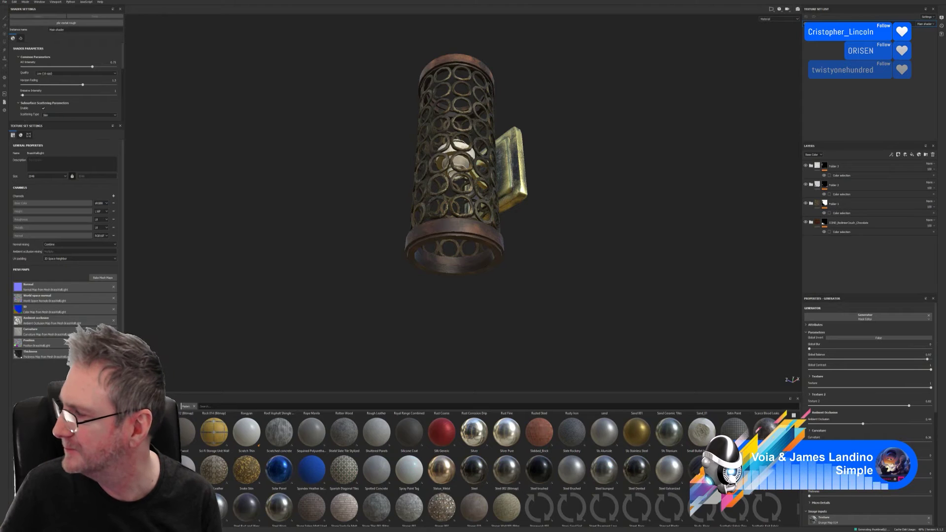
{"action": "scroll", "coordinate": [636, 510], "scroll_direction": "down", "scroll_amount": 3}
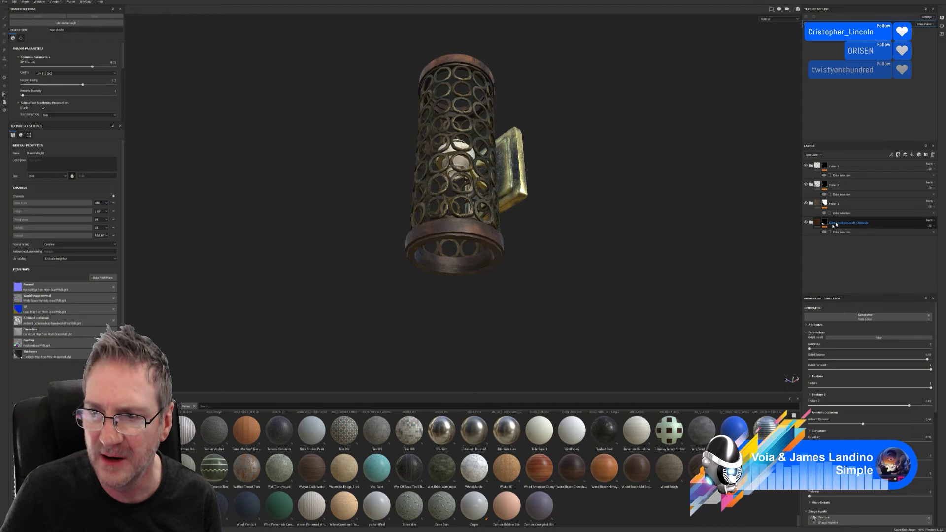
{"action": "left_click_drag", "start_coordinate": [605, 468], "coordinate": [846, 220]}
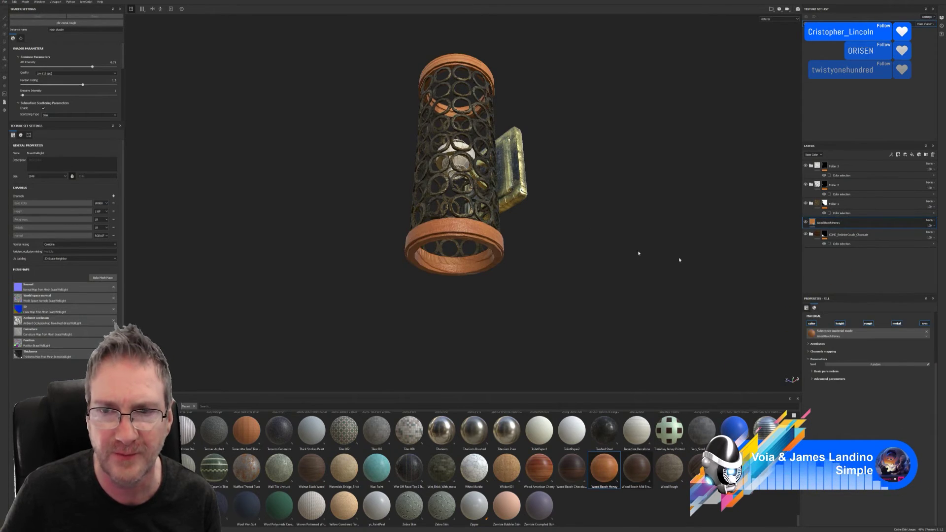
Group the Wood Beach Honey layer and the dark wood folder into a new folder.
{"action": "left_click", "coordinate": [812, 234]}
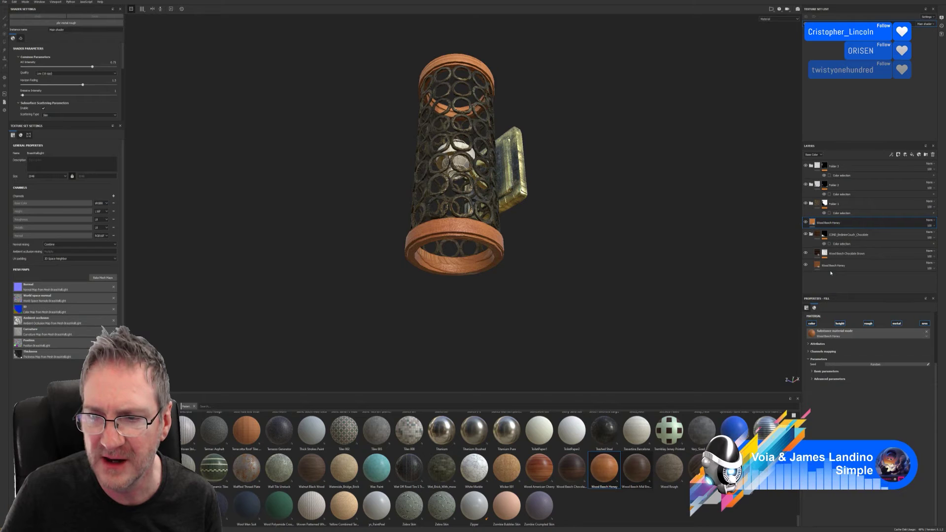
{"action": "left_click", "coordinate": [812, 235]}
{"action": "double_click", "coordinate": [840, 223]}
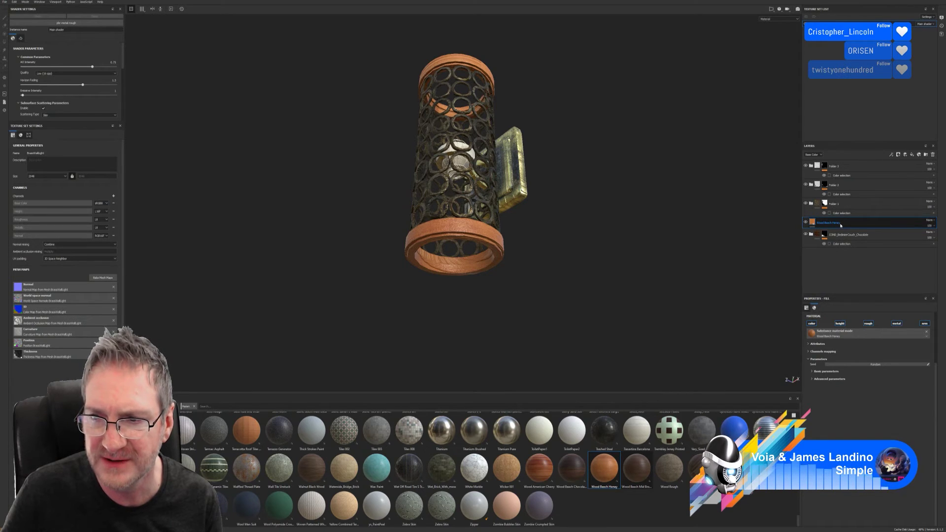
{"action": "right_click", "coordinate": [881, 236]}
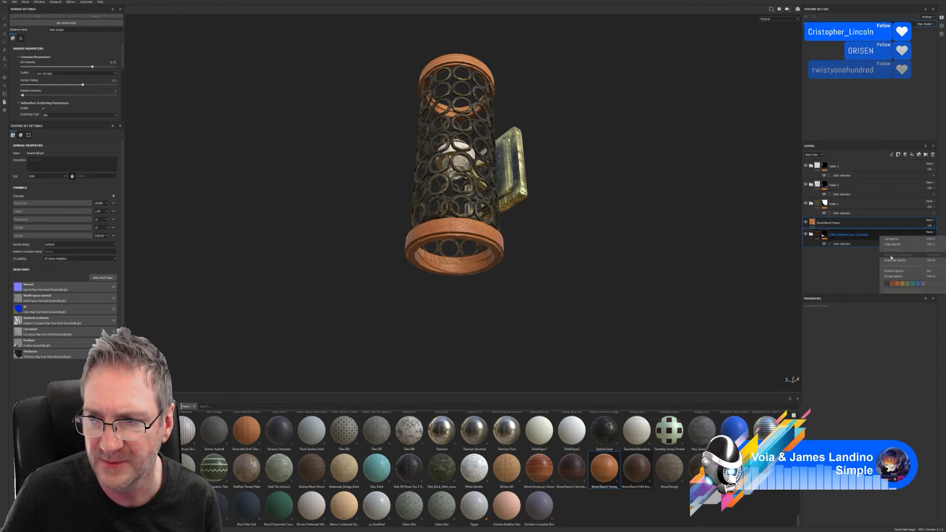
{"action": "left_click", "coordinate": [893, 277]}
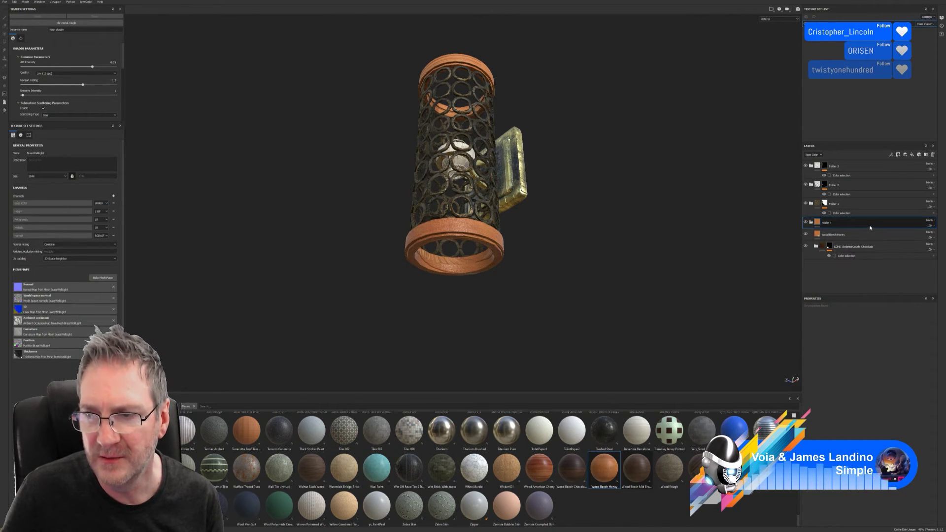
Limit the new wood folder with a color selection mask picked from the end rings' orange ID color.
{"action": "right_click", "coordinate": [871, 228]}
{"action": "left_click", "coordinate": [902, 235]}
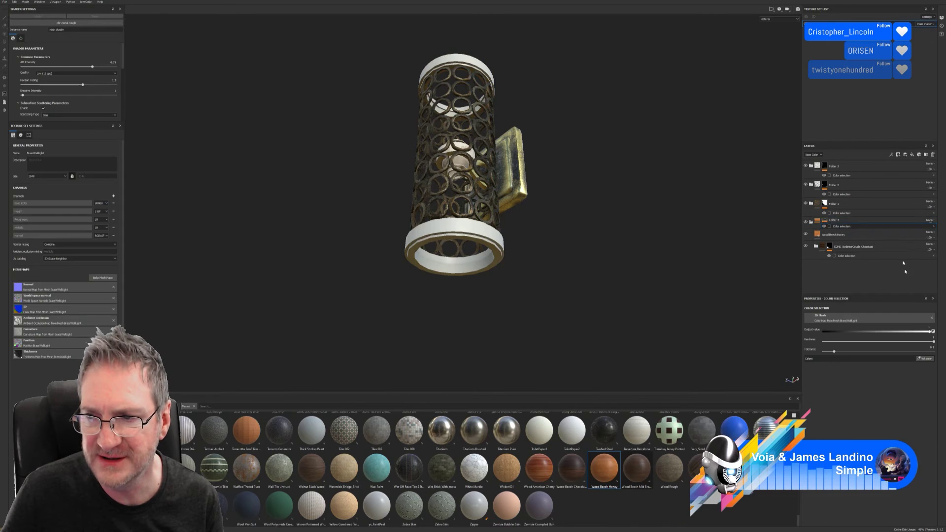
{"action": "left_click", "coordinate": [926, 359]}
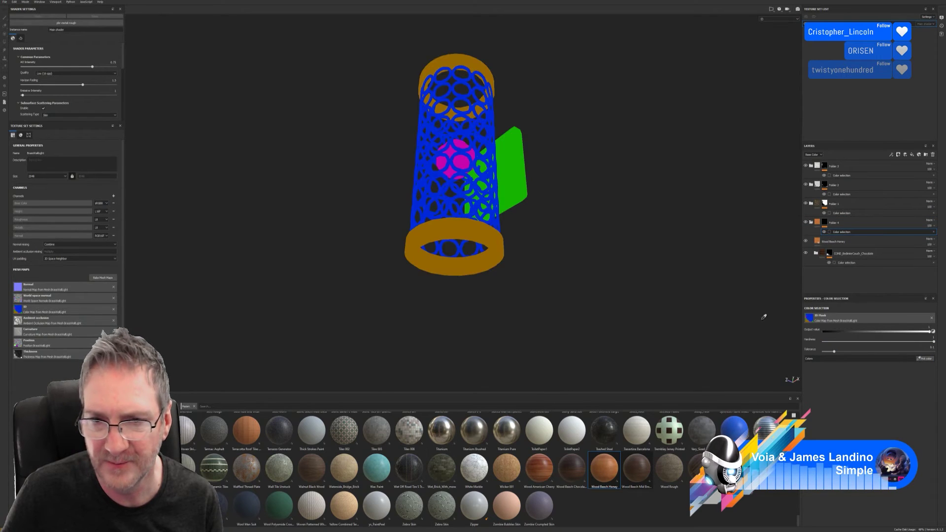
{"action": "left_click", "coordinate": [475, 230]}
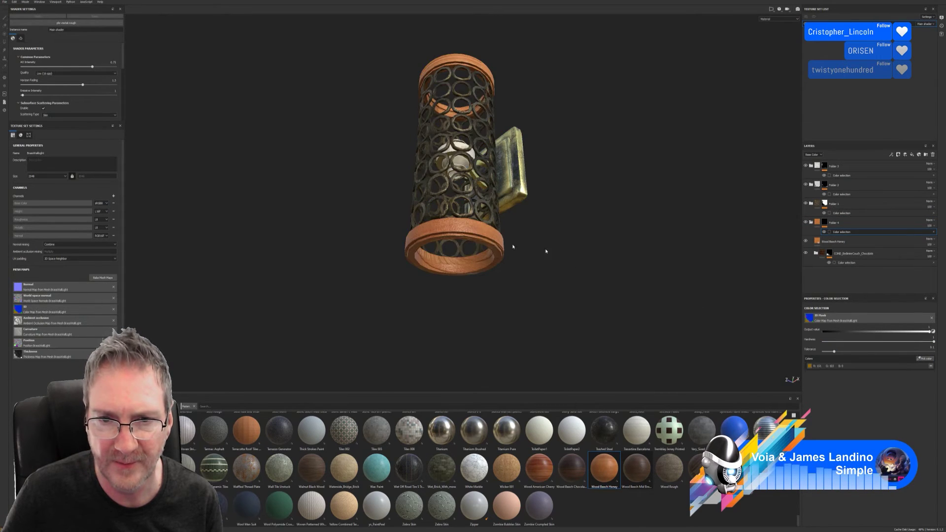
Turn off the height channel of the Wood Beach Honey layer.
{"action": "left_click", "coordinate": [843, 225]}
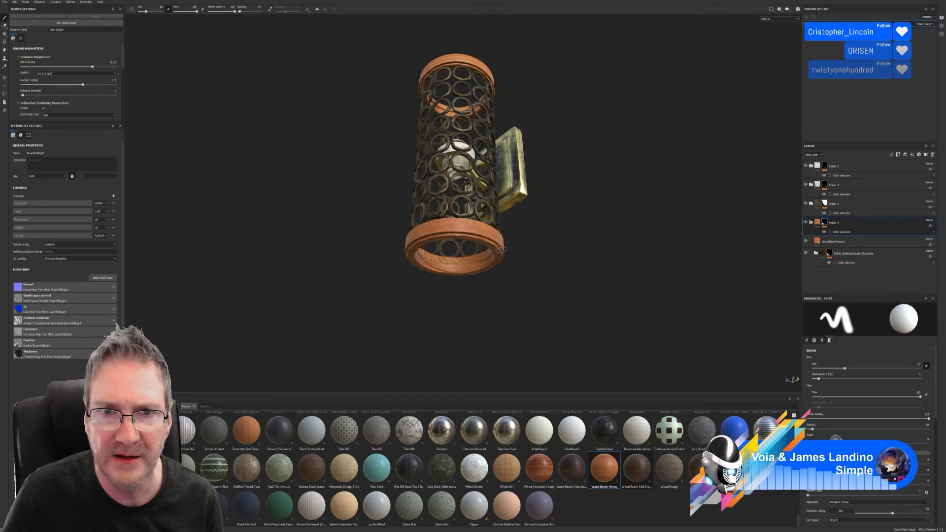
{"action": "left_click_drag", "start_coordinate": [500, 250], "coordinate": [525, 352], "text": "alt"}
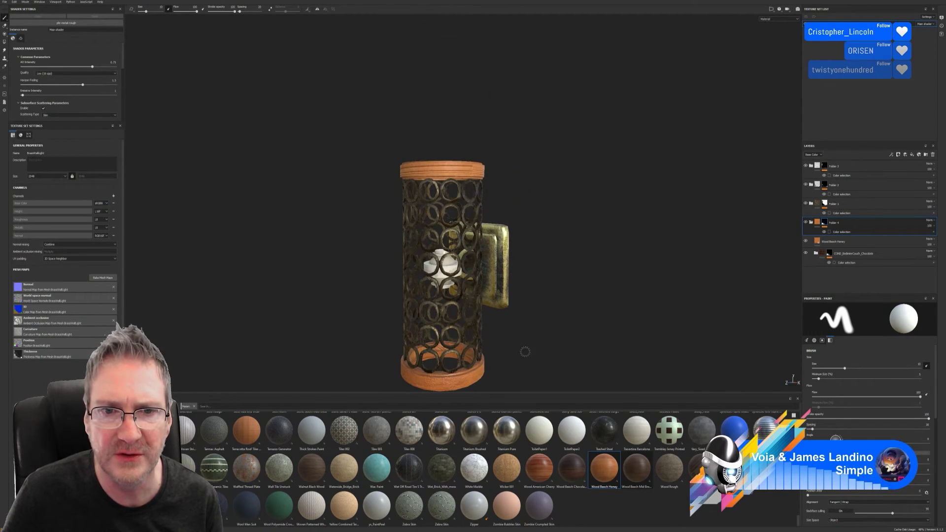
{"action": "left_click_drag", "start_coordinate": [541, 294], "coordinate": [636, 294], "text": "alt"}
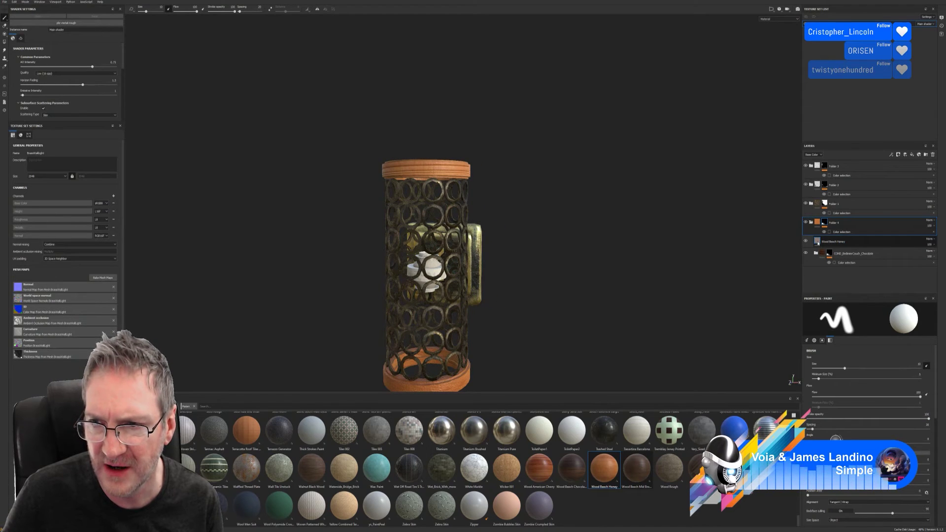
{"action": "left_click", "coordinate": [848, 242]}
{"action": "left_click", "coordinate": [840, 324]}
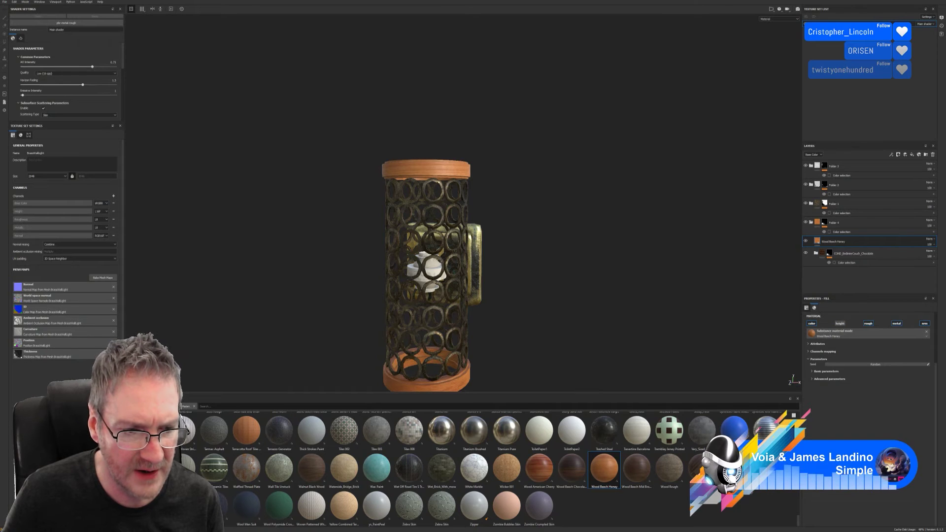
Try the Dirt Soft Edges smart mask on the Wood Beach Honey layer with its global balance raised to 0.9.
{"action": "left_click", "coordinate": [180, 407]}
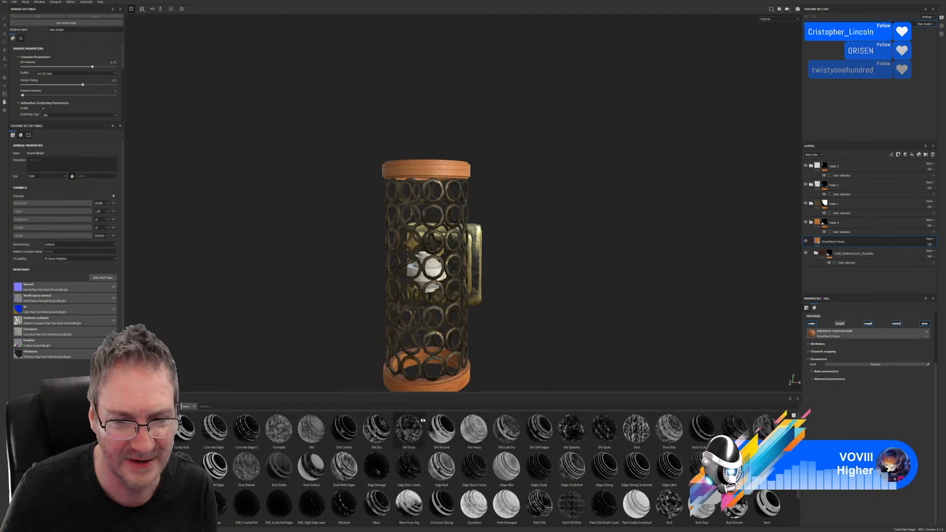
{"action": "mouse_move", "coordinate": [540, 428]}
{"action": "left_mouse_down"}
{"action": "mouse_move", "coordinate": [842, 390]}
{"action": "mouse_move", "coordinate": [872, 289]}
{"action": "mouse_move", "coordinate": [862, 243]}
{"action": "left_mouse_up"}
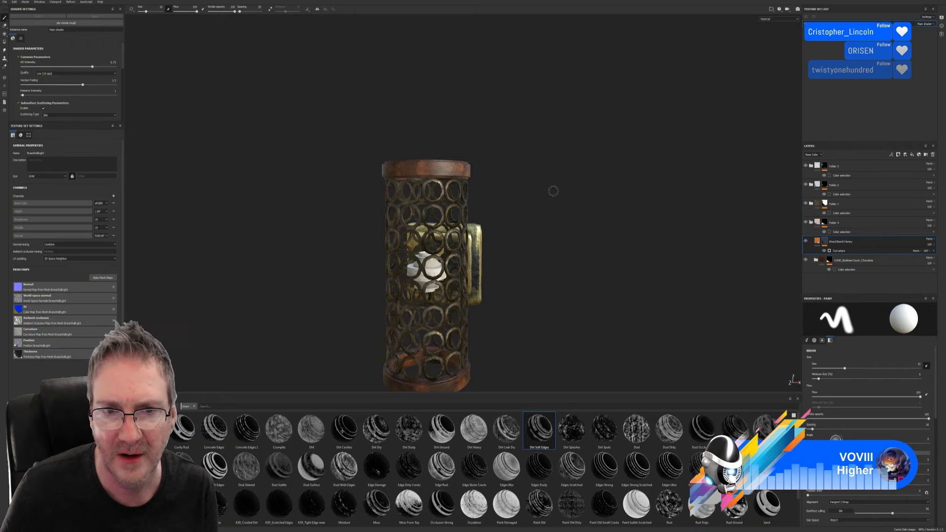
{"action": "left_click", "coordinate": [865, 251]}
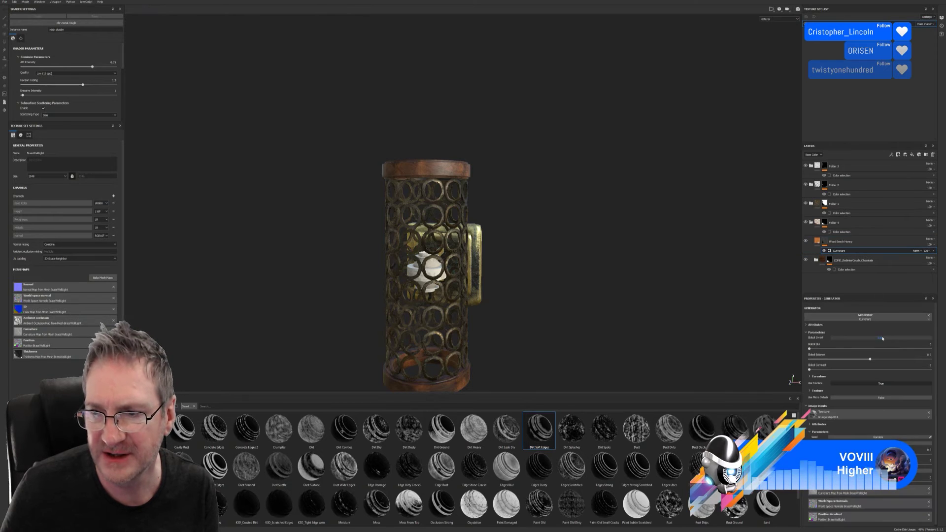
{"action": "left_click_drag", "start_coordinate": [870, 361], "coordinate": [919, 360]}
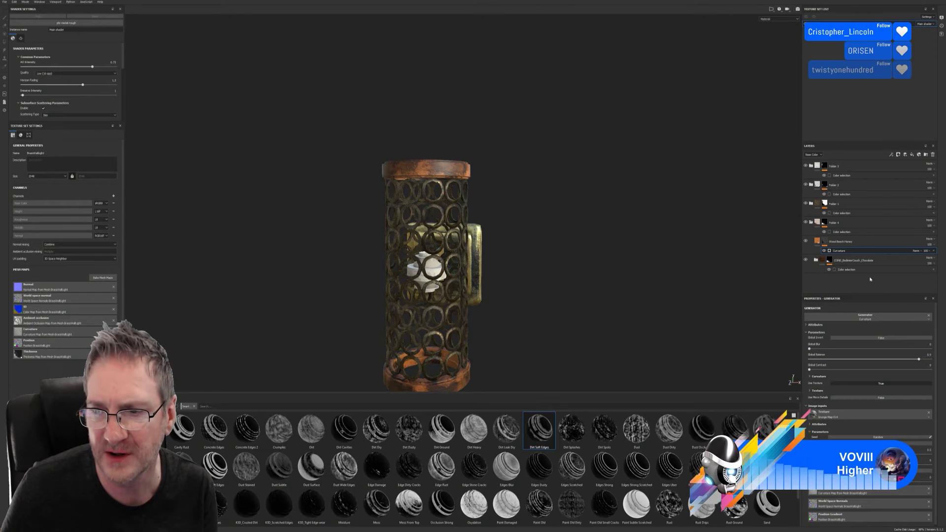
Remove the Dirt Soft Edges mask from the Wood Beach Honey layer.
{"action": "key", "text": "Delete"}
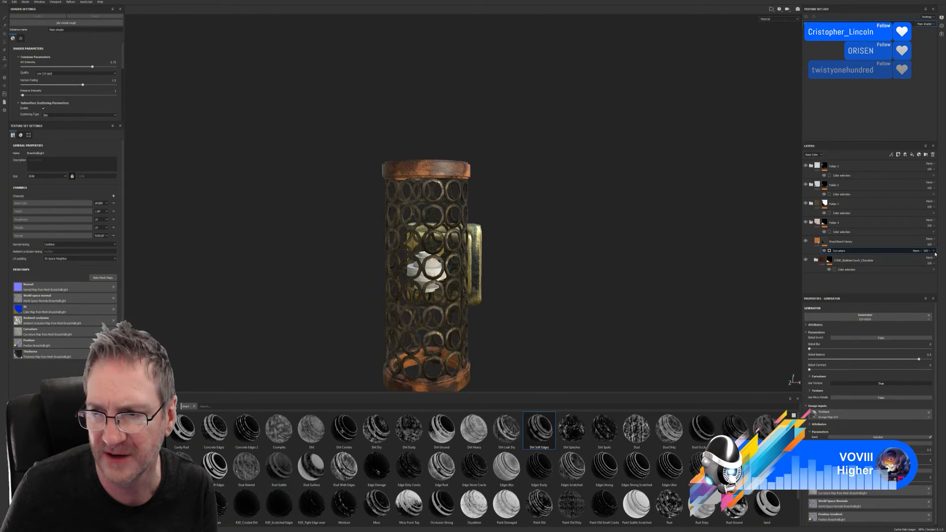
{"action": "right_click", "coordinate": [825, 241]}
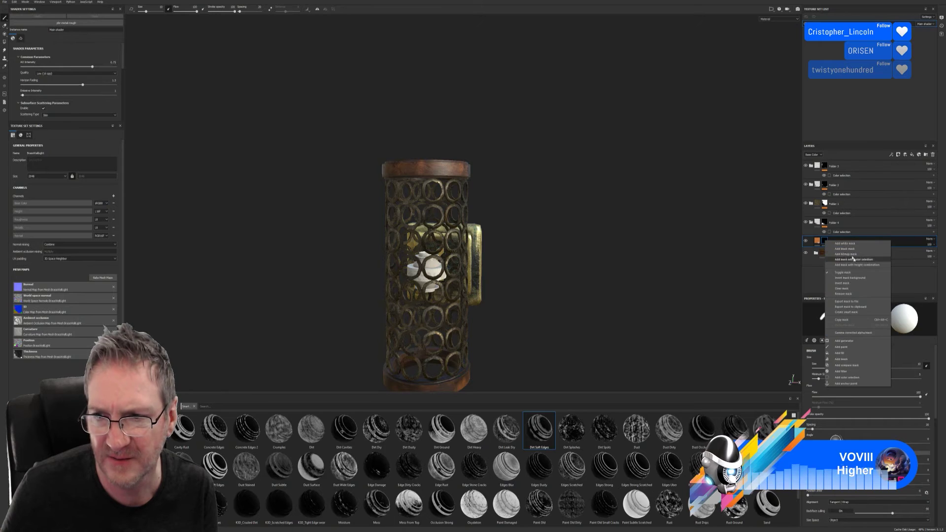
{"action": "left_click", "coordinate": [844, 294]}
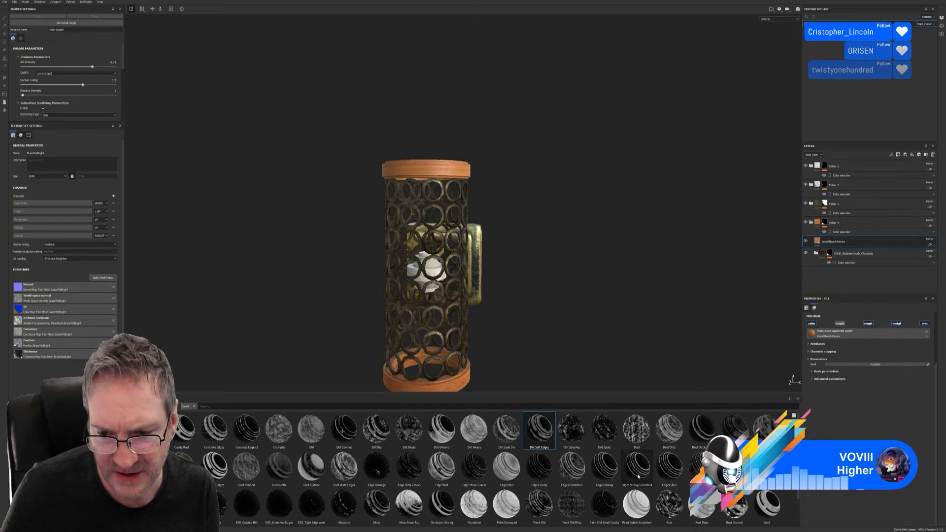
Apply the Edges Strong Scratched smart mask to the Wood Beach Honey layer, with global balance about 0.84 and global contrast about 0.83.
{"action": "mouse_move", "coordinate": [638, 477]}
{"action": "left_mouse_down"}
{"action": "mouse_move", "coordinate": [863, 348]}
{"action": "mouse_move", "coordinate": [860, 244]}
{"action": "left_mouse_up"}
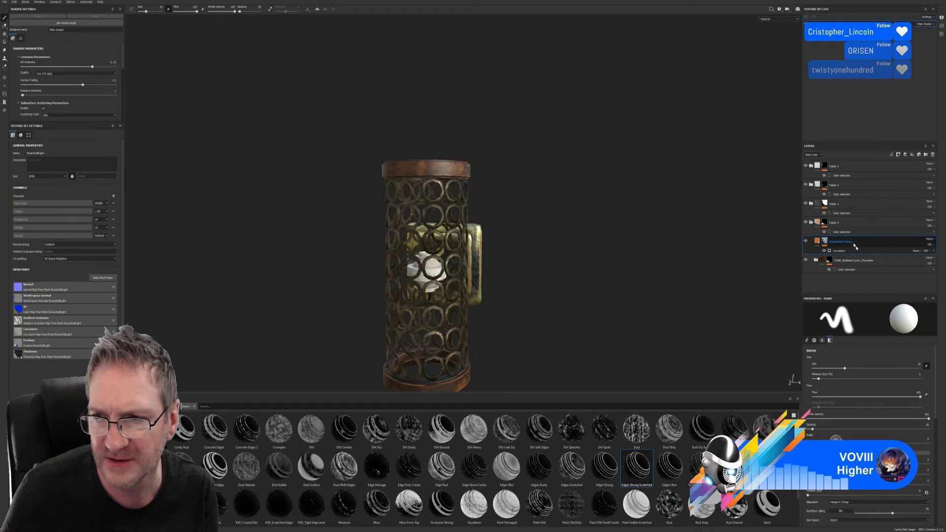
{"action": "left_click", "coordinate": [839, 252]}
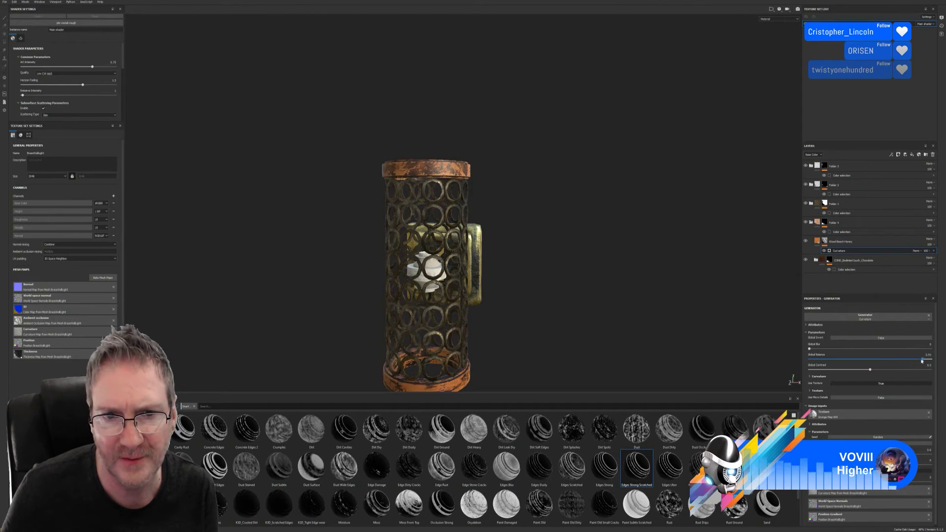
{"action": "mouse_move", "coordinate": [894, 360]}
{"action": "left_mouse_down"}
{"action": "mouse_move", "coordinate": [913, 363]}
{"action": "mouse_move", "coordinate": [812, 369]}
{"action": "mouse_move", "coordinate": [909, 368]}
{"action": "left_mouse_up"}
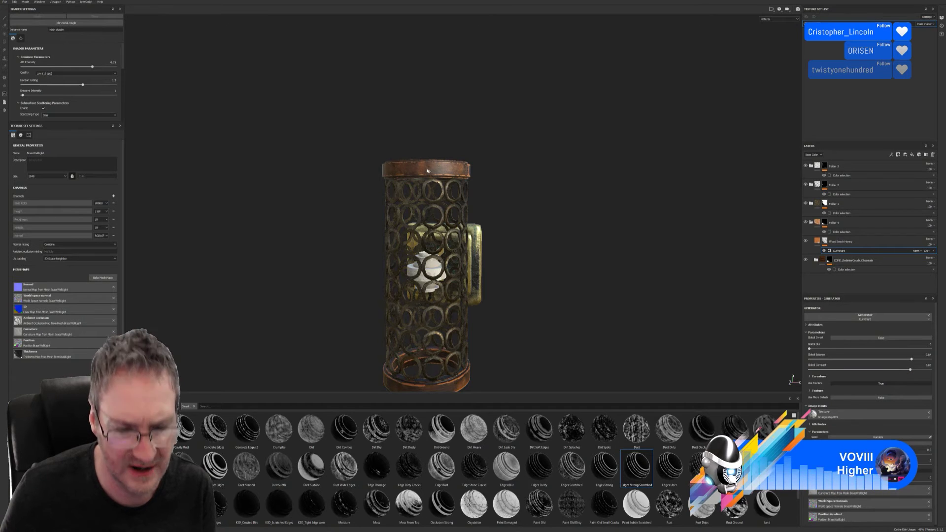
Adjust the curvature sliders of the Edges Strong Scratched mask on the Wood Beach Honey layer to soften the edge wear.
{"action": "scroll", "coordinate": [532, 162], "scroll_direction": "up", "scroll_amount": 3}
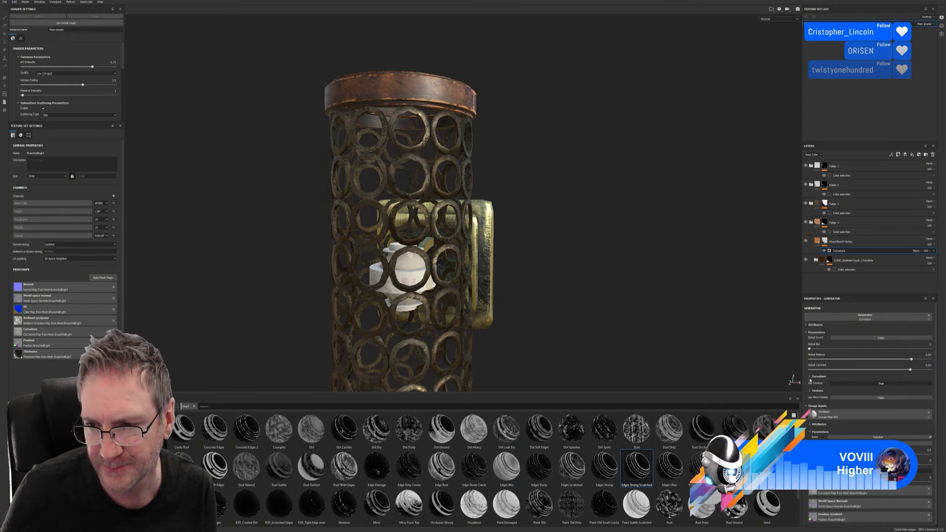
{"action": "left_click", "coordinate": [810, 377]}
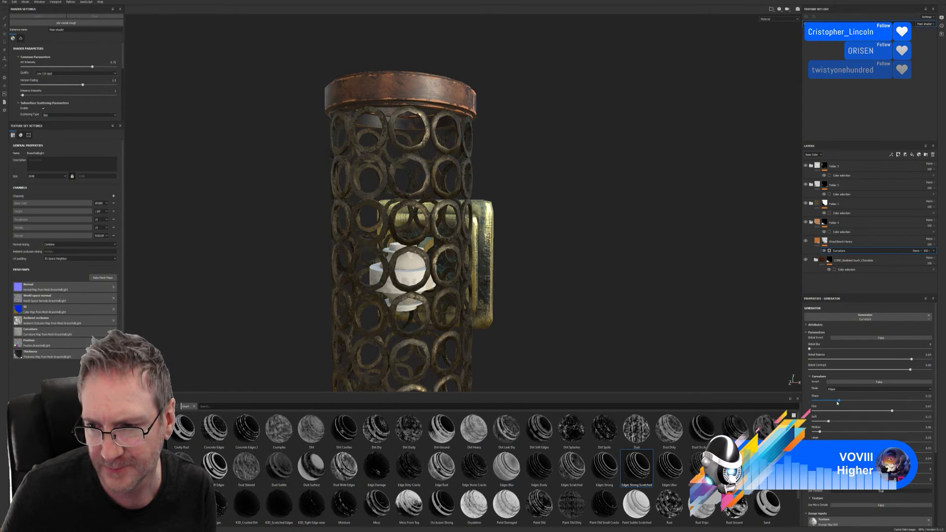
{"action": "left_click_drag", "start_coordinate": [838, 400], "coordinate": [823, 433]}
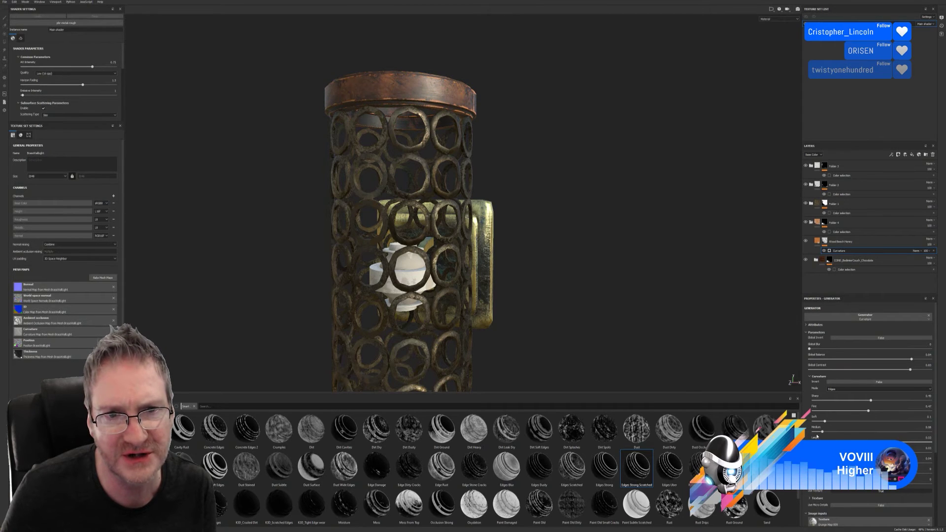
{"action": "left_click_drag", "start_coordinate": [818, 437], "coordinate": [818, 436]}
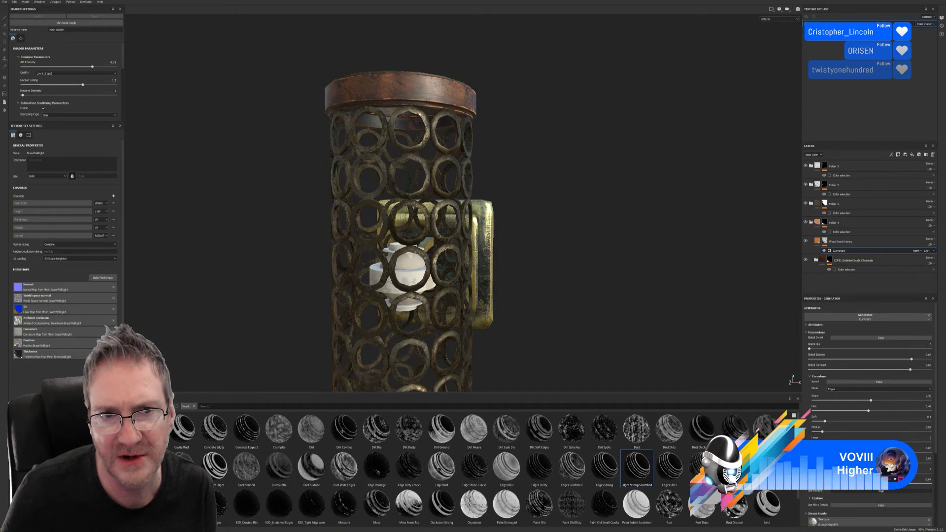
Change the wood color of the Wood Beach Honey layer to a darker orange-brown.
{"action": "scroll", "coordinate": [591, 255], "scroll_direction": "down", "scroll_amount": 2}
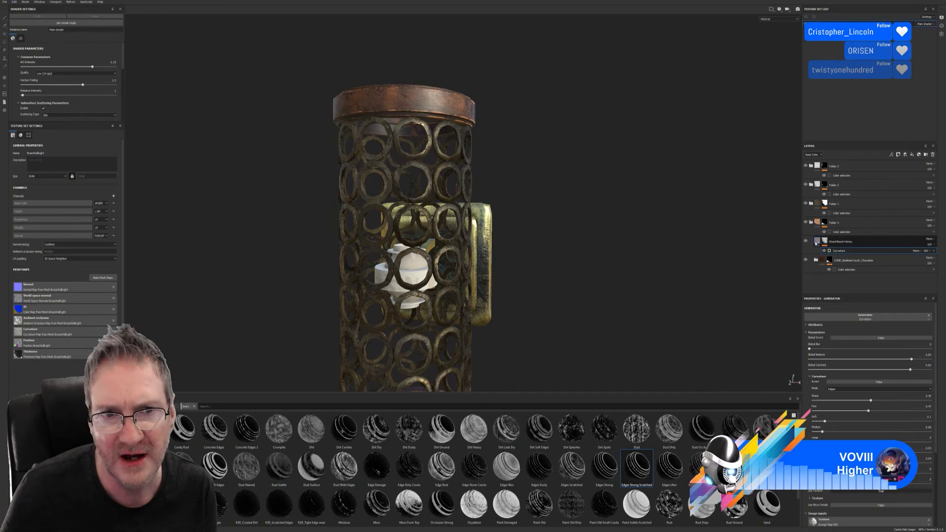
{"action": "left_click", "coordinate": [819, 244]}
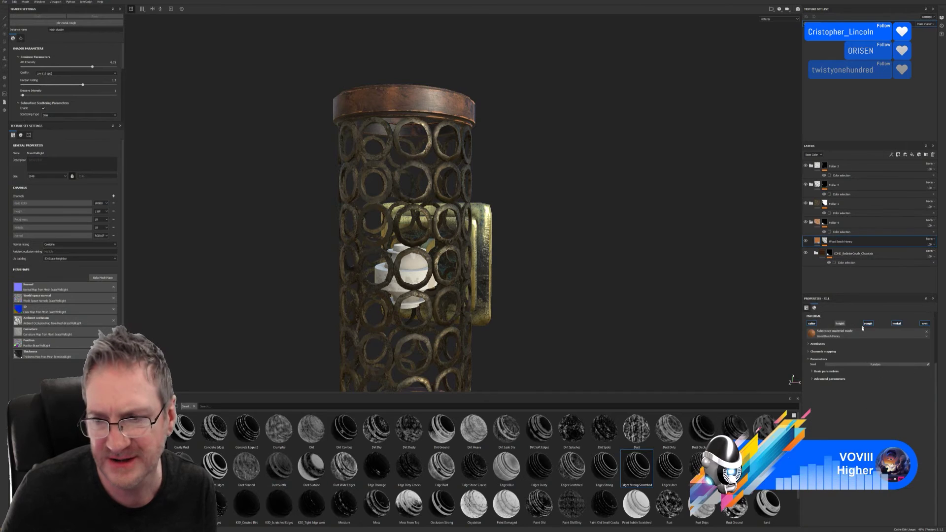
{"action": "left_click", "coordinate": [814, 379]}
{"action": "left_click", "coordinate": [882, 405]}
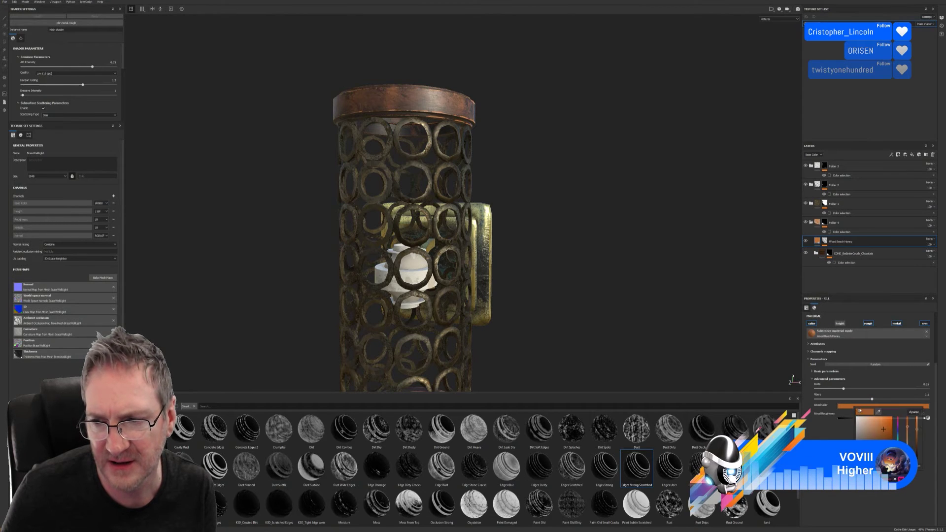
{"action": "left_click", "coordinate": [918, 437]}
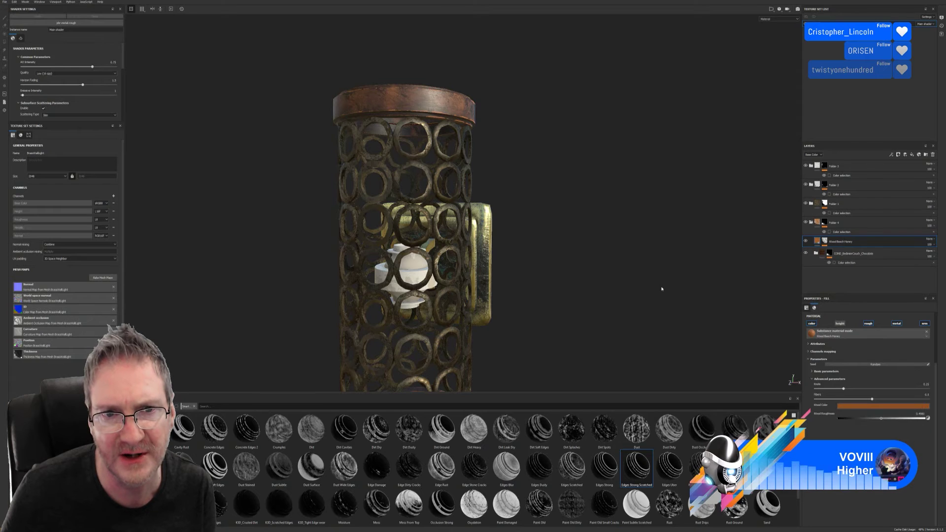
Save the project as BrassWallLight in the Lights folder under Models, Study, Chosen.
{"action": "left_click_drag", "start_coordinate": [575, 256], "coordinate": [345, 281], "text": "alt"}
{"action": "right_click_drag", "start_coordinate": [345, 281], "coordinate": [544, 201], "text": "alt"}
{"action": "left_click_drag", "start_coordinate": [544, 201], "coordinate": [582, 283], "text": "alt"}
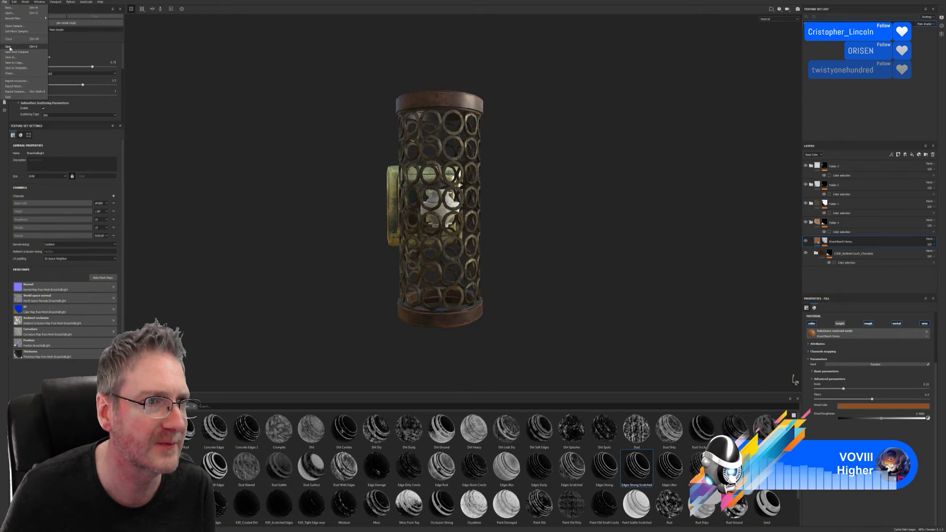
{"action": "key", "text": "ctrl+s"}
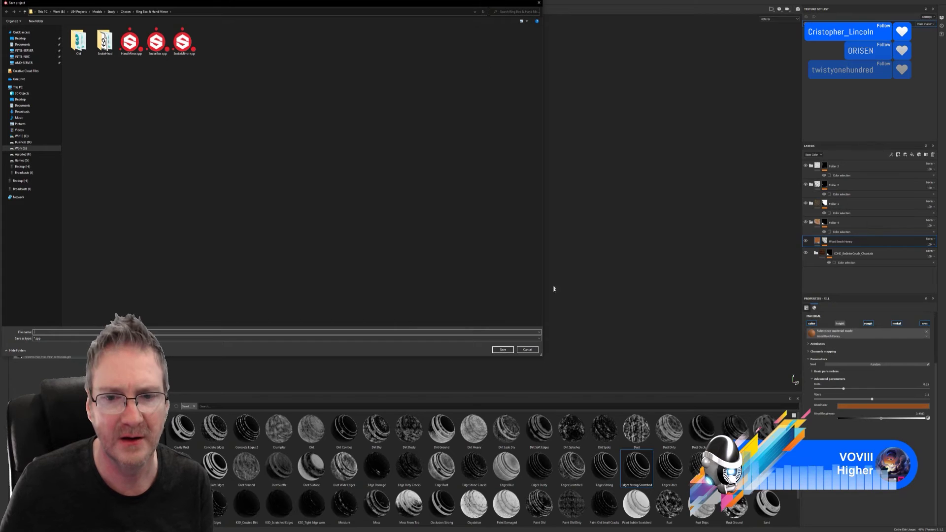
{"action": "left_click_drag", "start_coordinate": [340, 7], "coordinate": [519, 64]}
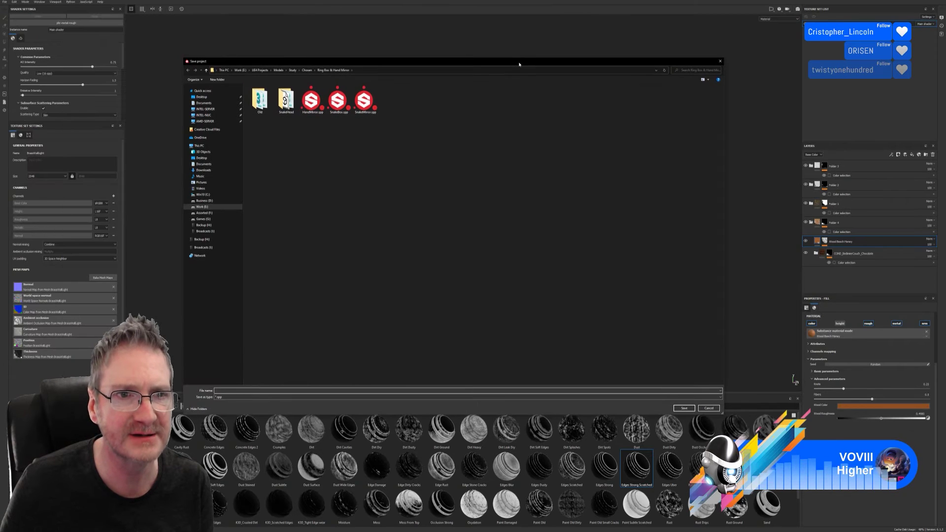
{"action": "left_click", "coordinate": [308, 70]}
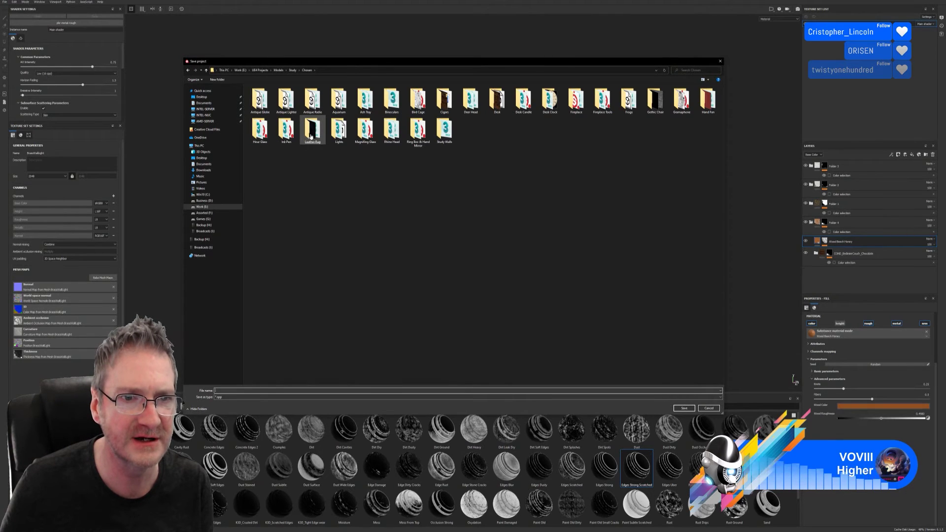
{"action": "double_click", "coordinate": [340, 129]}
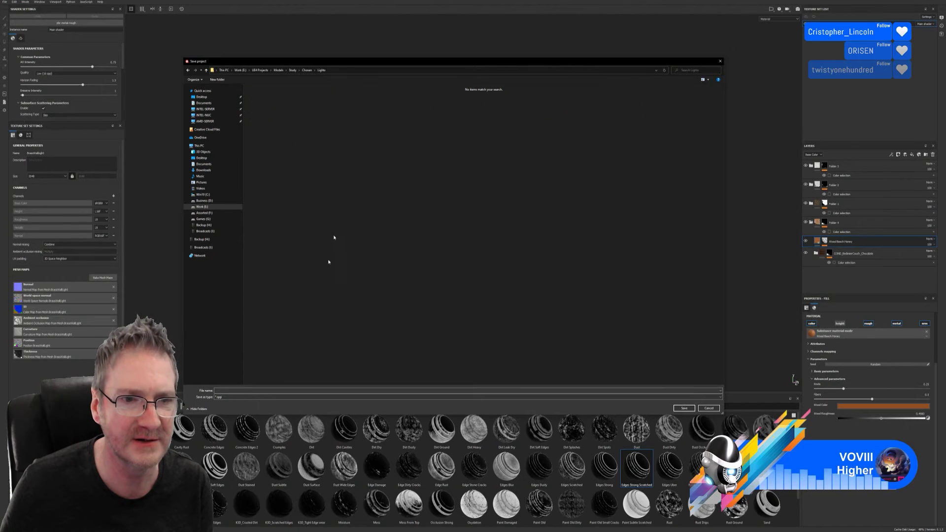
{"action": "left_click", "coordinate": [242, 391]}
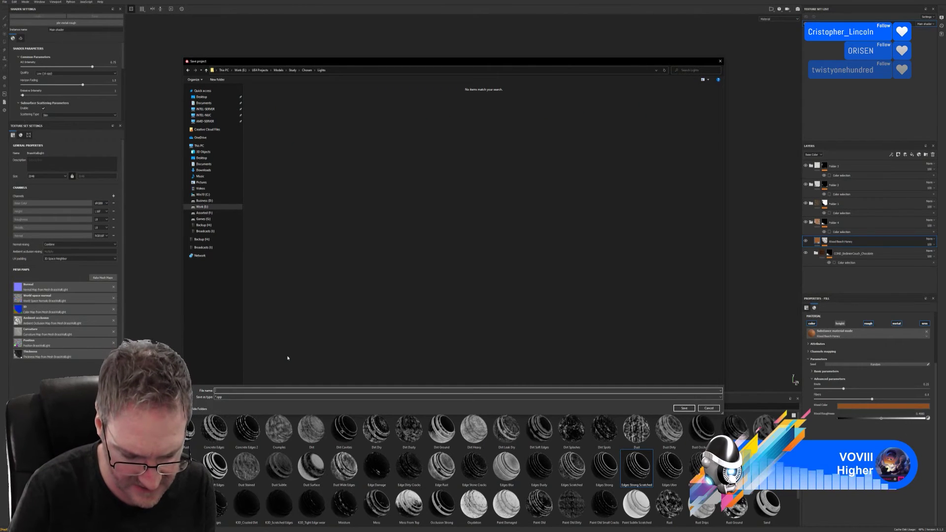
{"action": "type", "text": "BrassWallLight"}
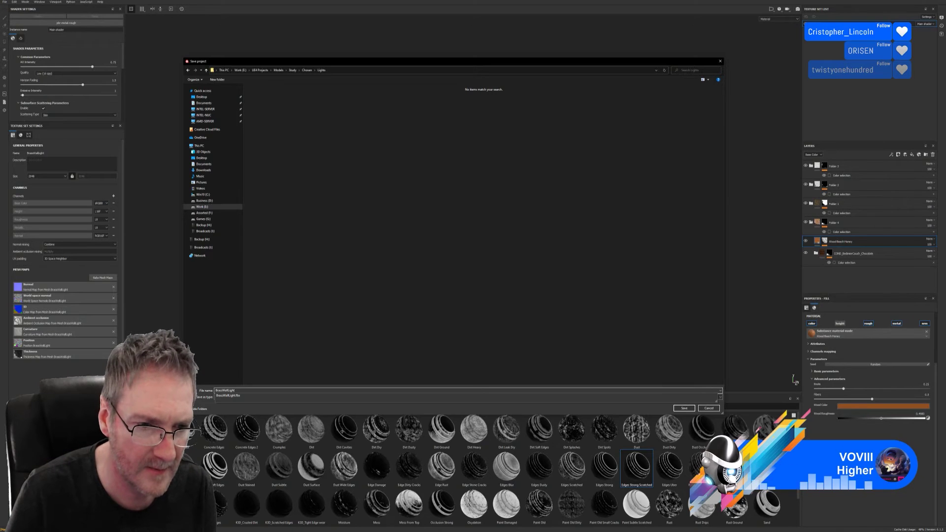
{"action": "key", "text": "Return"}
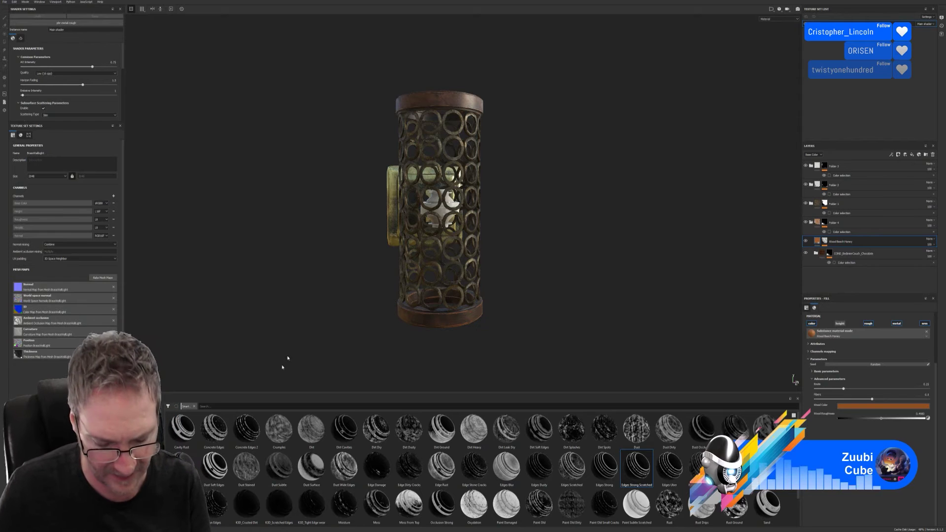
{"action": "left_click_drag", "start_coordinate": [530, 270], "coordinate": [439, 224], "text": "alt"}
{"action": "left_click_drag", "start_coordinate": [515, 218], "coordinate": [573, 212], "text": "alt"}
{"action": "middle_click_drag", "start_coordinate": [574, 212], "coordinate": [583, 205], "text": "alt"}
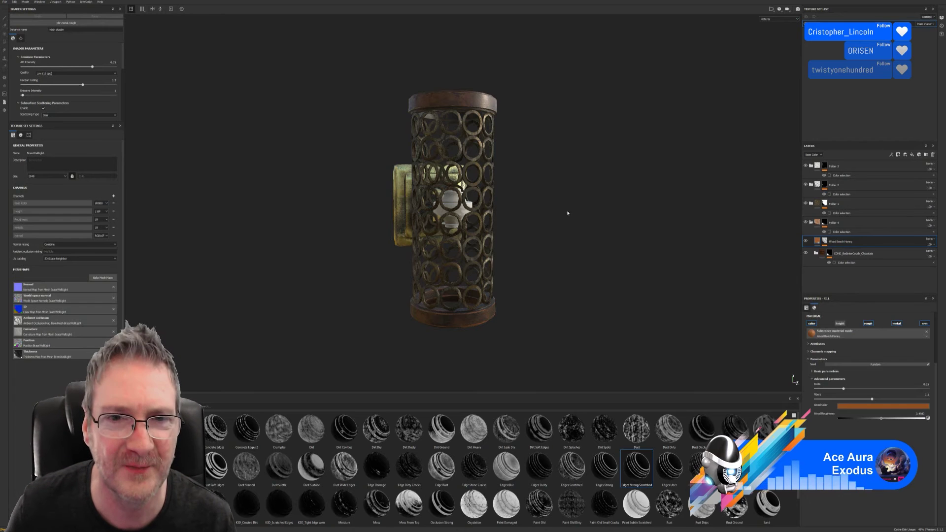
{"action": "left_click_drag", "start_coordinate": [569, 210], "coordinate": [539, 247], "text": "alt"}
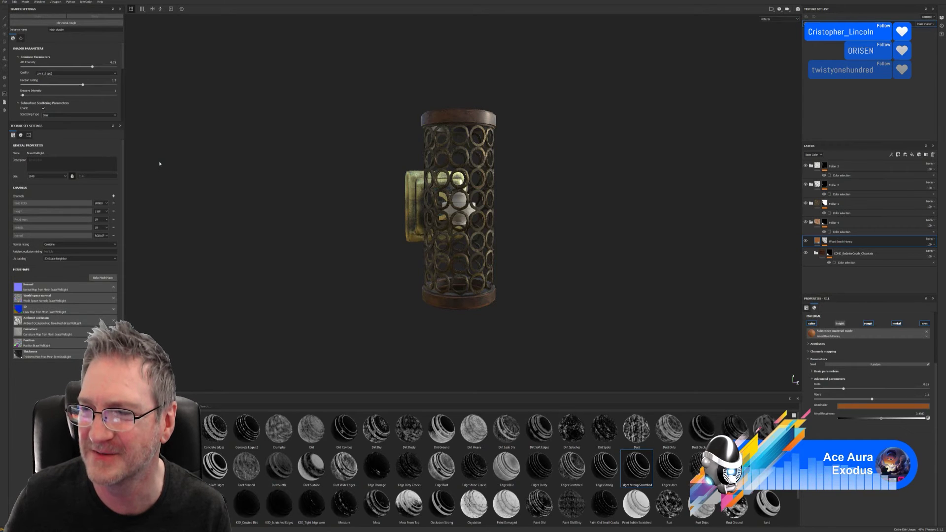
Start a texture export and set the BrassWallLight texture set's export size to 1024x1024.
{"action": "left_click", "coordinate": [5, 2]}
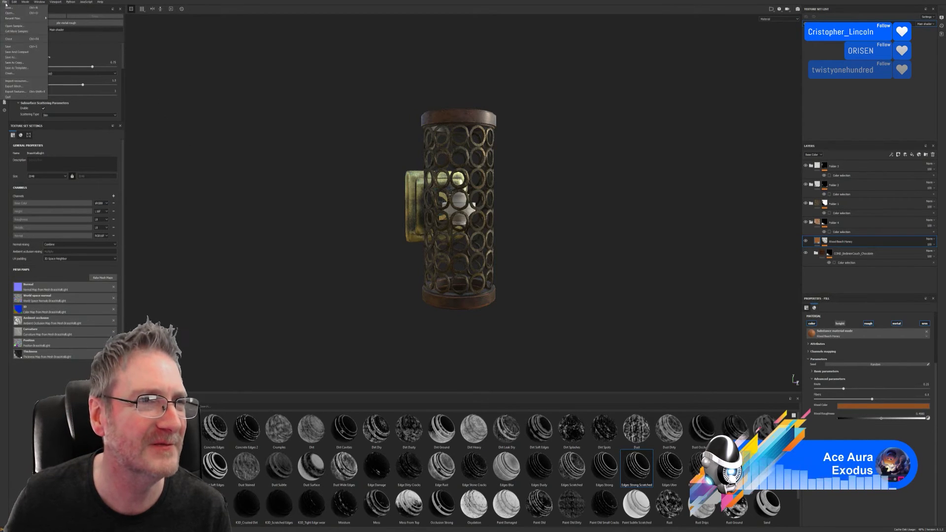
{"action": "left_click", "coordinate": [17, 92]}
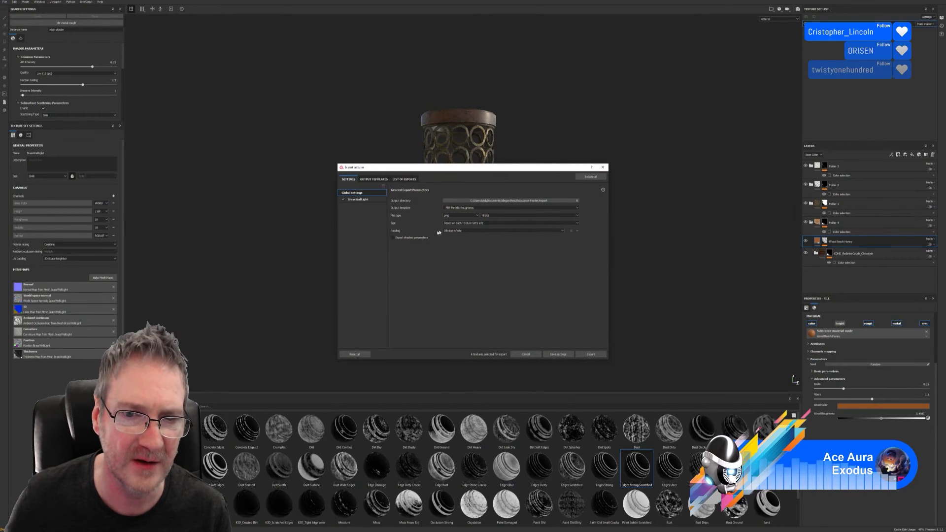
{"action": "left_click", "coordinate": [367, 200]}
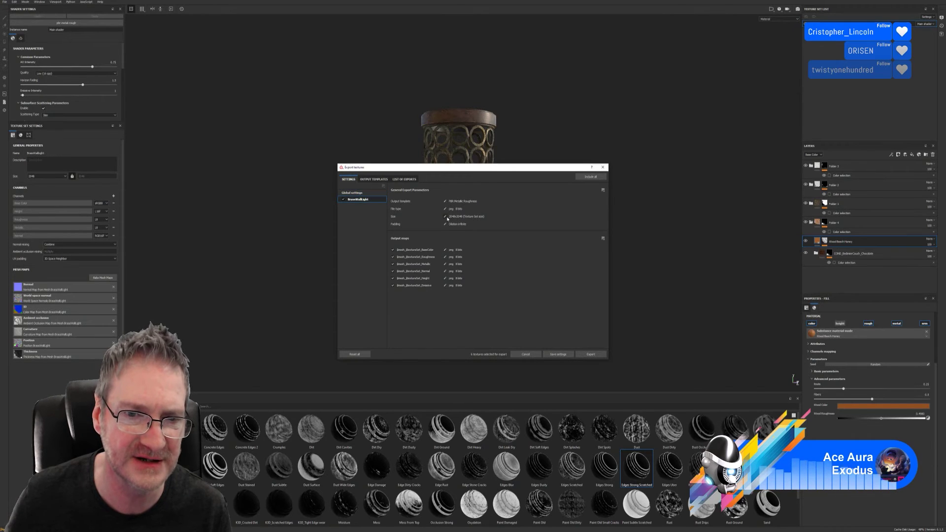
{"action": "left_click", "coordinate": [447, 217]}
{"action": "left_click", "coordinate": [568, 218]}
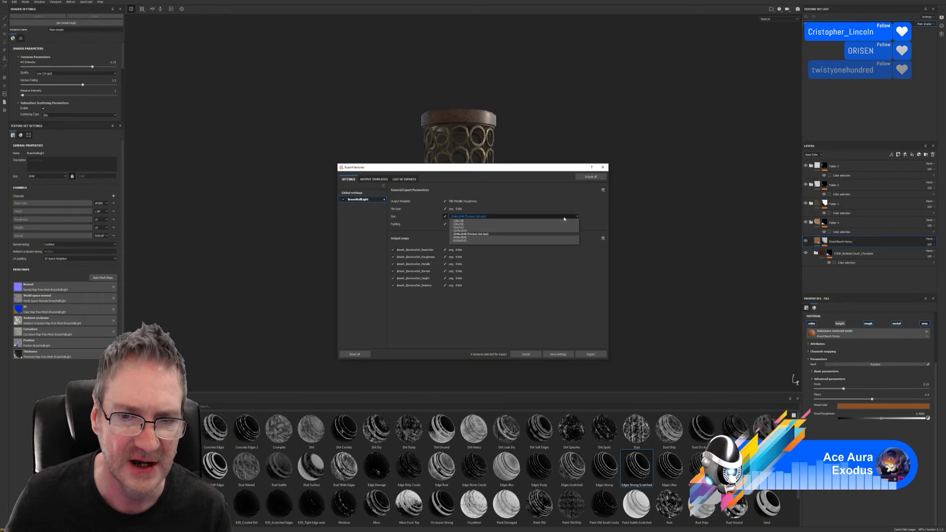
{"action": "left_click", "coordinate": [470, 231]}
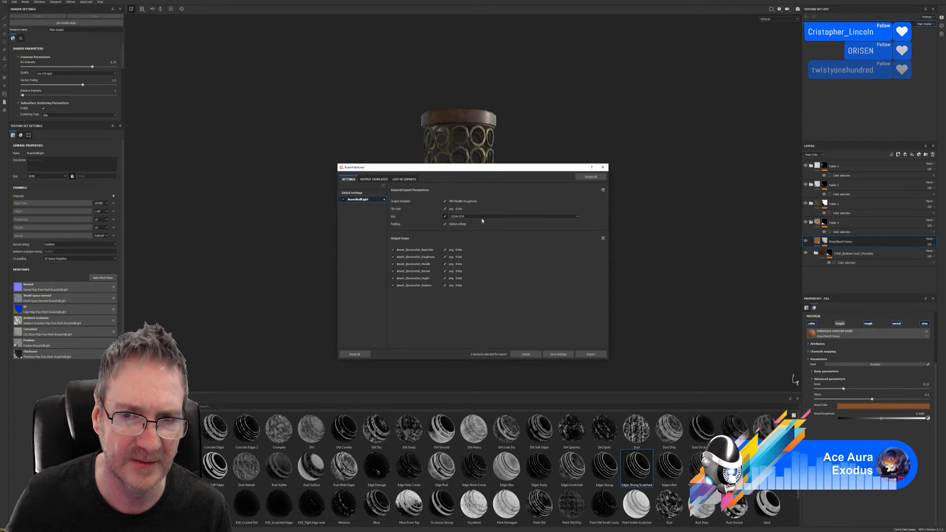
Set the export's output directory to the Lights folder under UE4 Projects, Models, Study, Chosen on the Work drive.
{"action": "left_click", "coordinate": [363, 193]}
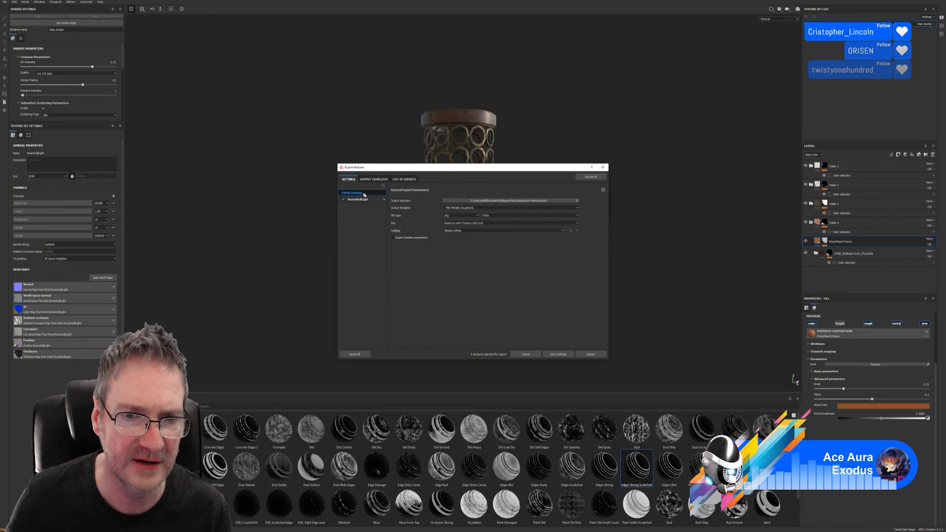
{"action": "left_click", "coordinate": [482, 203]}
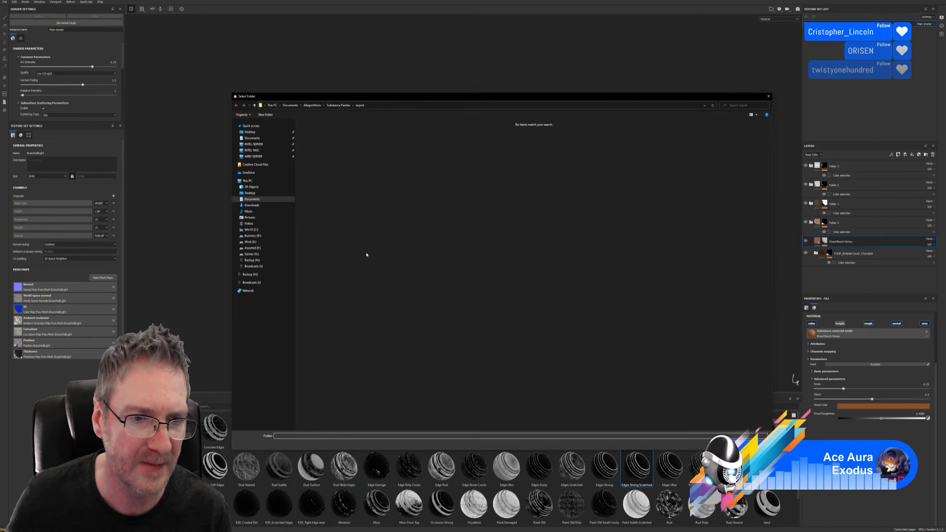
{"action": "left_click", "coordinate": [250, 242]}
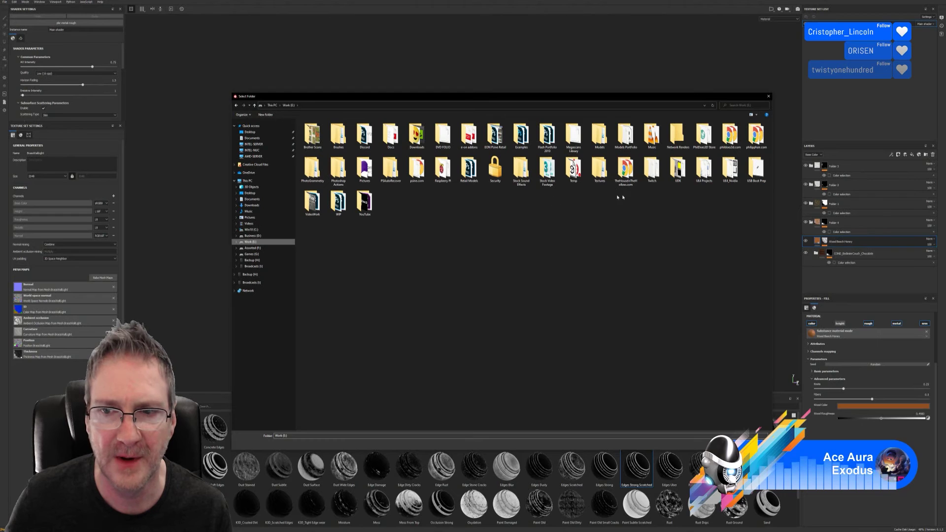
{"action": "double_click", "coordinate": [704, 169]}
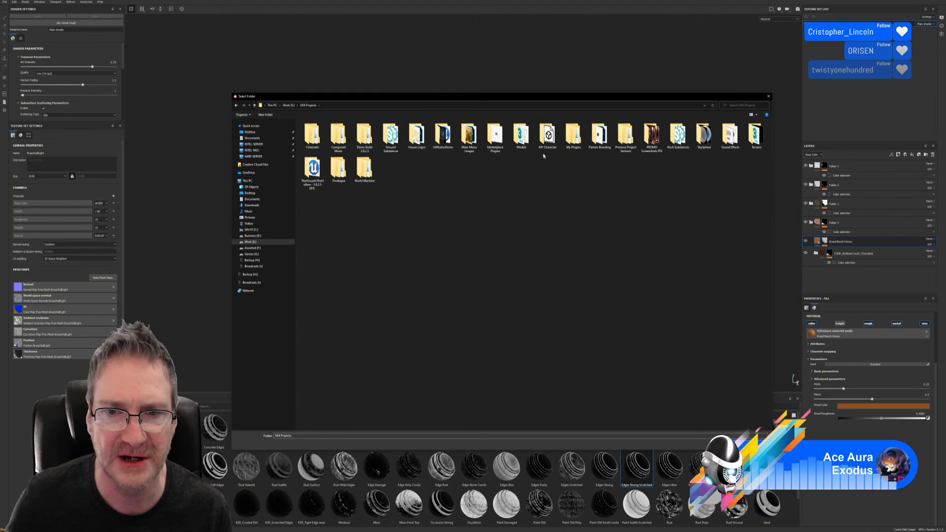
{"action": "double_click", "coordinate": [521, 134]}
{"action": "double_click", "coordinate": [679, 168]}
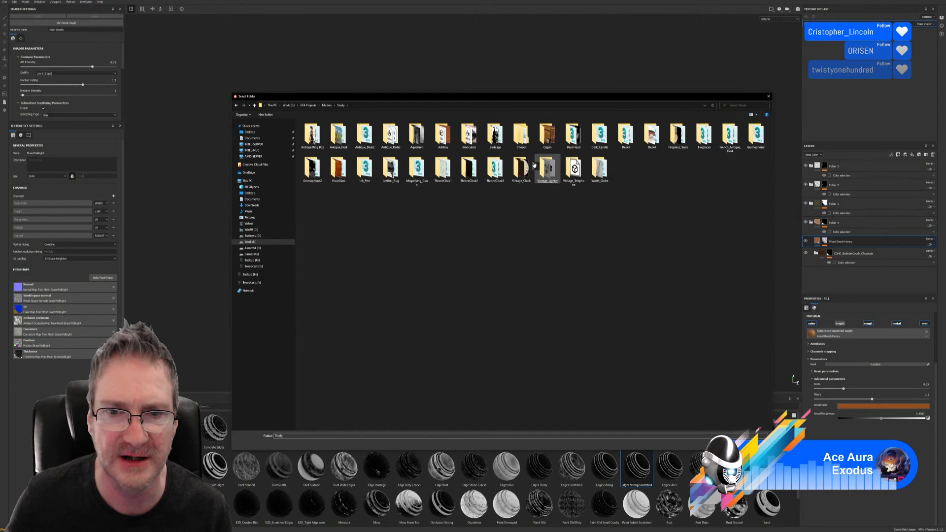
{"action": "double_click", "coordinate": [521, 134]}
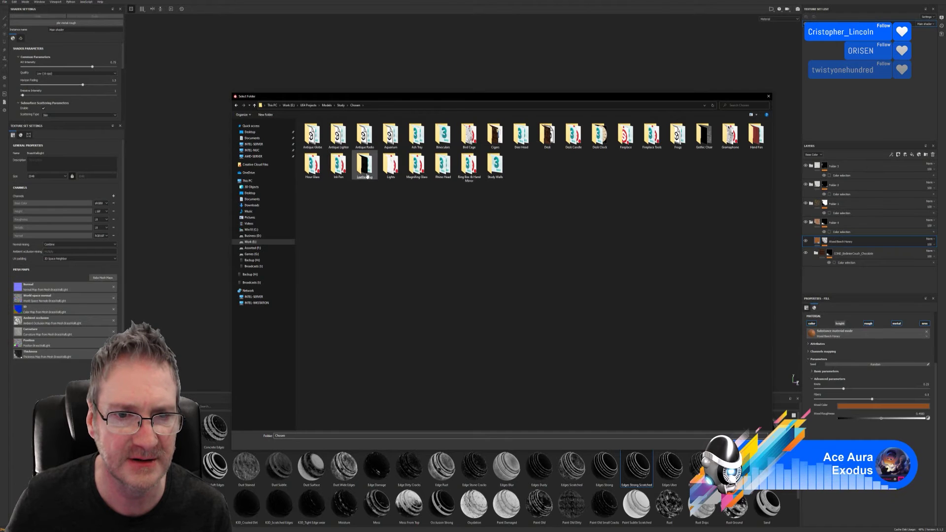
{"action": "double_click", "coordinate": [393, 168]}
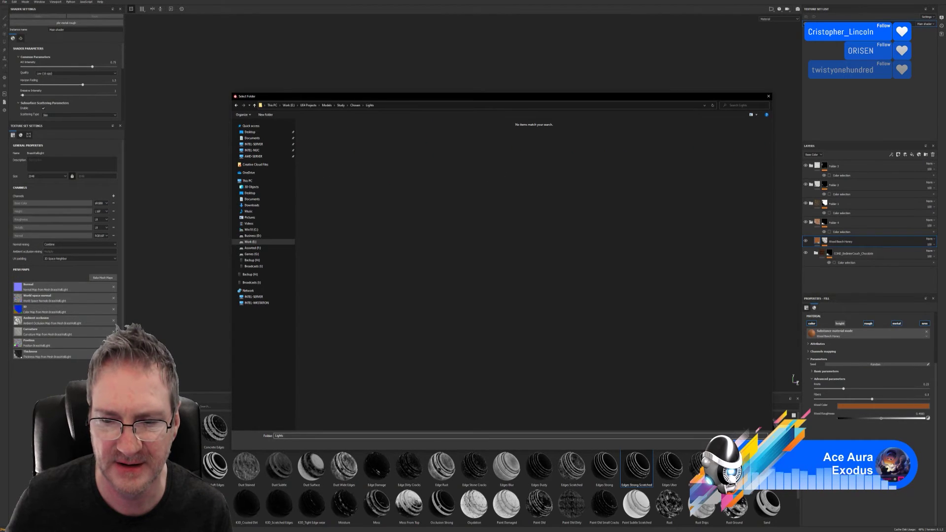
{"action": "left_click", "coordinate": [708, 443]}
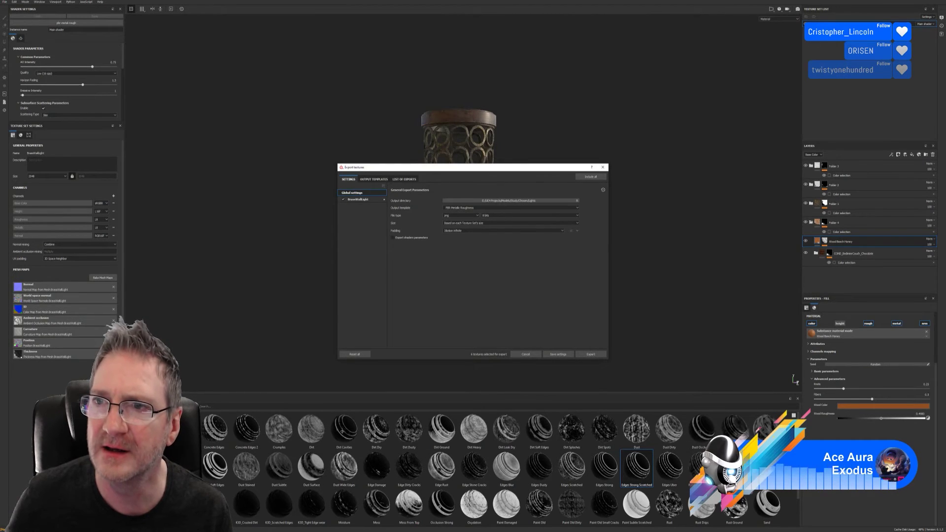
Export the wall light's textures and save the project.
{"action": "left_click", "coordinate": [584, 355]}
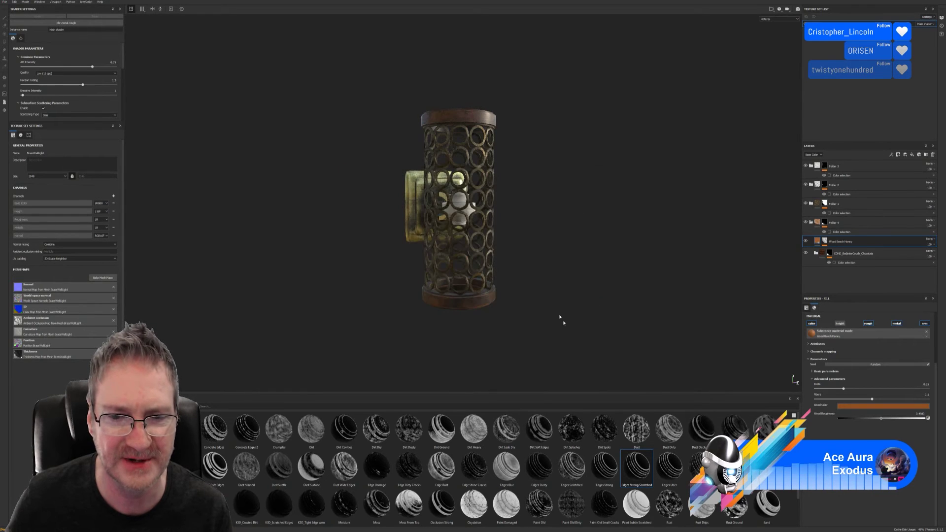
{"action": "left_click", "coordinate": [4, 1]}
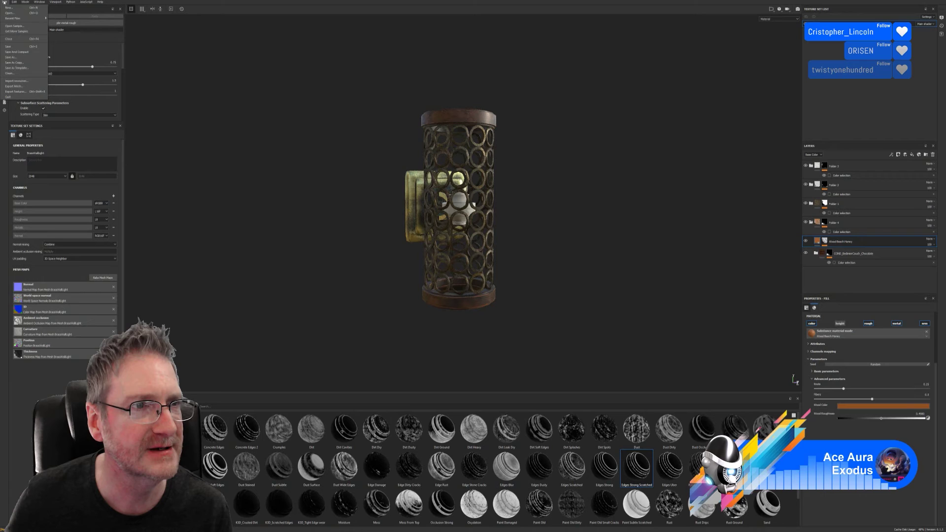
{"action": "left_click", "coordinate": [10, 46]}
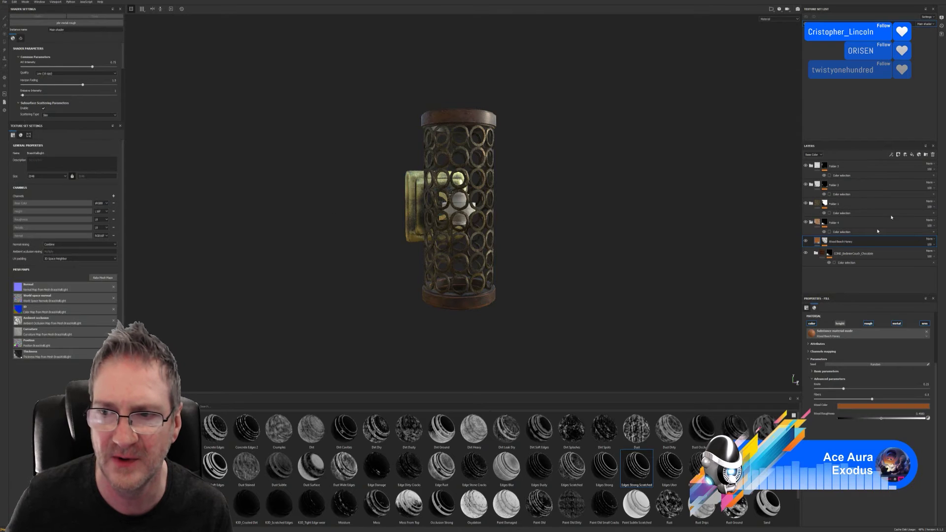
Group all of the wall light's layers, from the uppermost folder down to the chocolate material, into one new folder.
{"action": "left_click", "coordinate": [867, 167]}
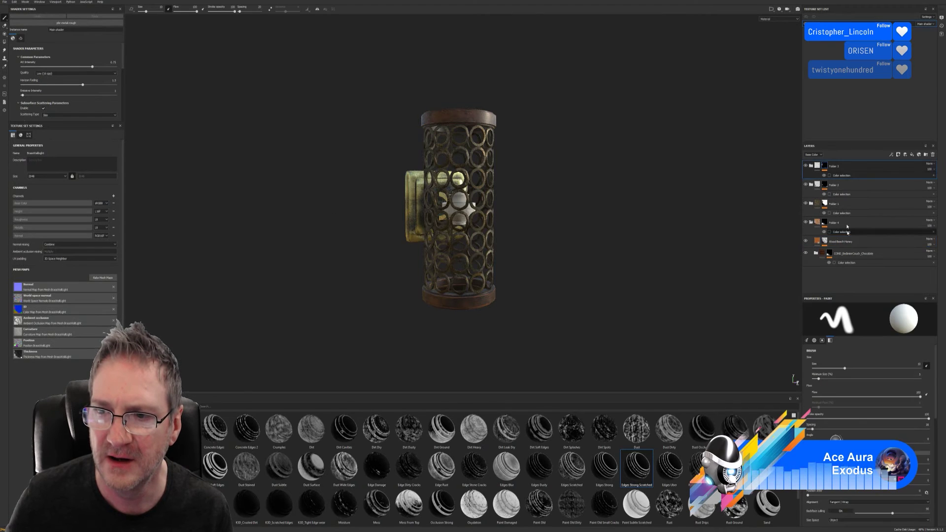
{"action": "left_click", "coordinate": [855, 259], "text": "shift"}
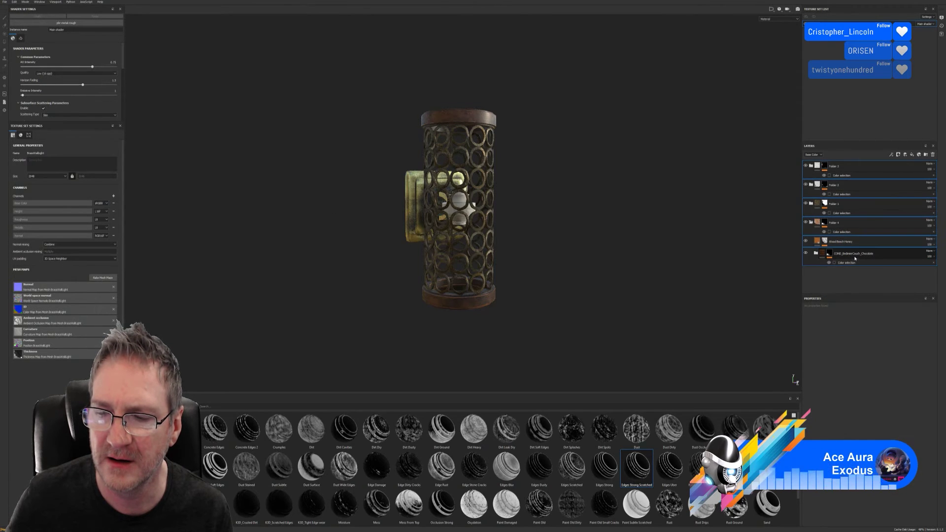
{"action": "right_click", "coordinate": [855, 258]}
{"action": "left_click", "coordinate": [876, 298]}
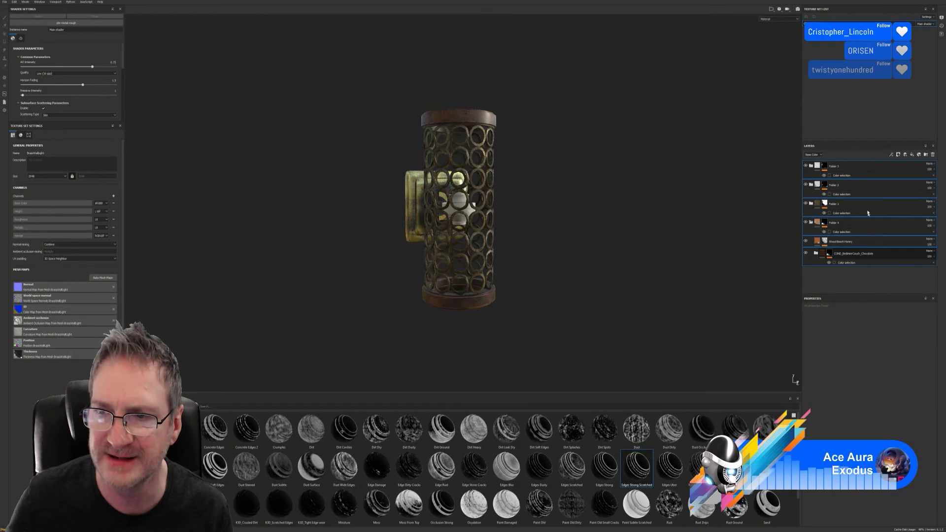
{"action": "key", "text": "ctrl+g"}
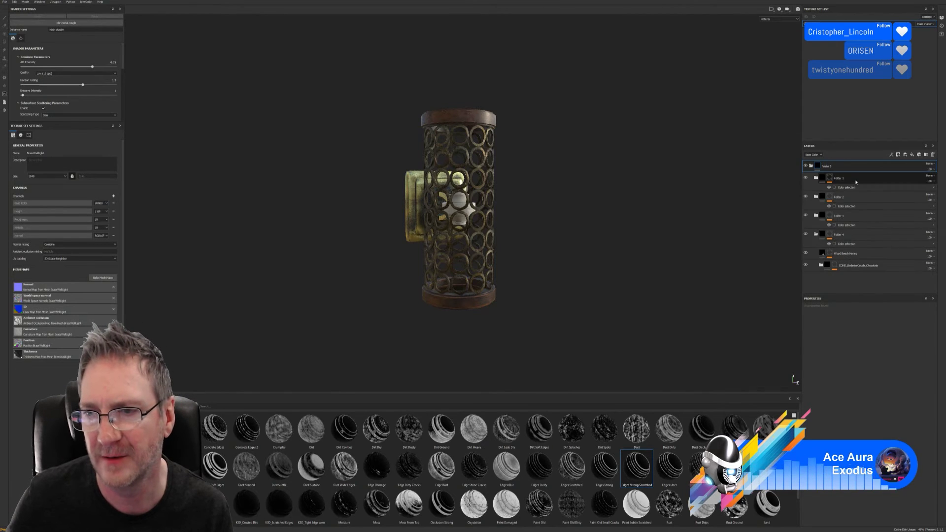
Rename the new parent folder that holds all the layers as BrassLights.
{"action": "double_click", "coordinate": [828, 167]}
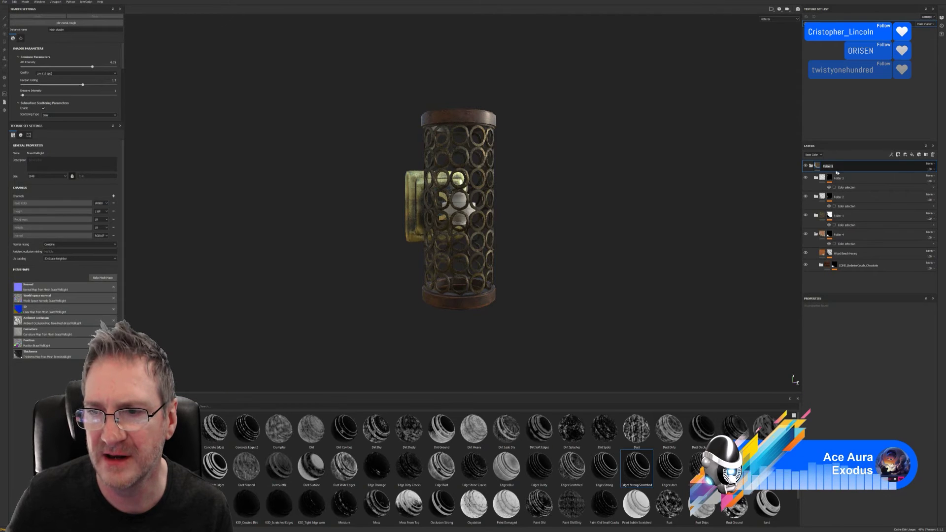
{"action": "left_click", "coordinate": [862, 180]}
{"action": "type", "text": "Brass"}
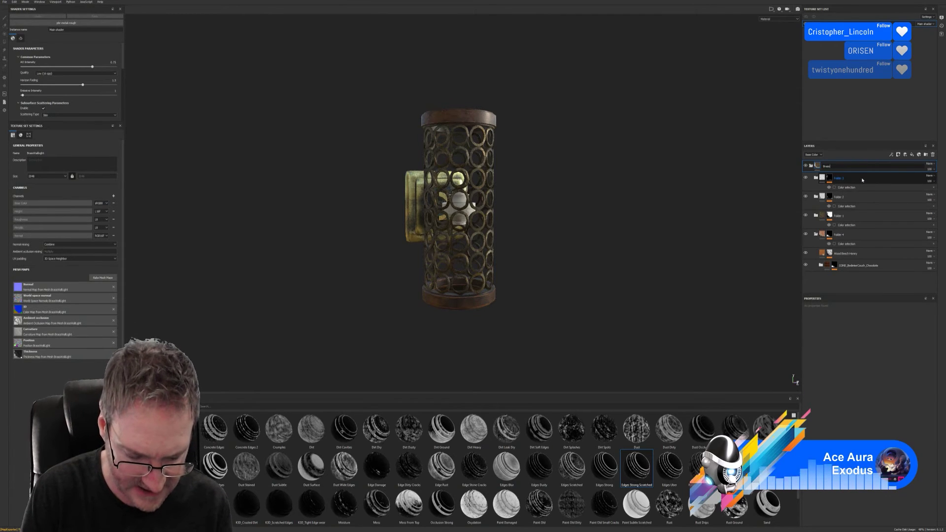
{"action": "type", "text": "Lights"}
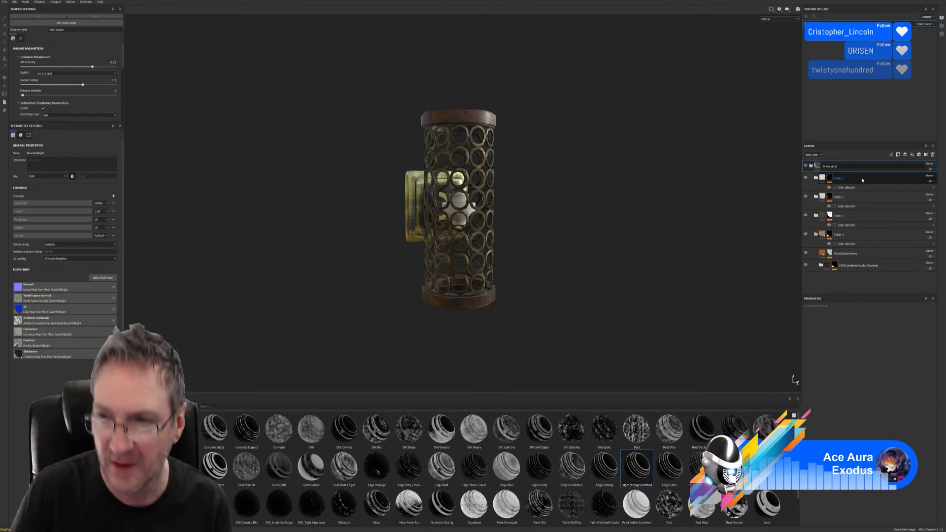
{"action": "key", "text": "Return"}
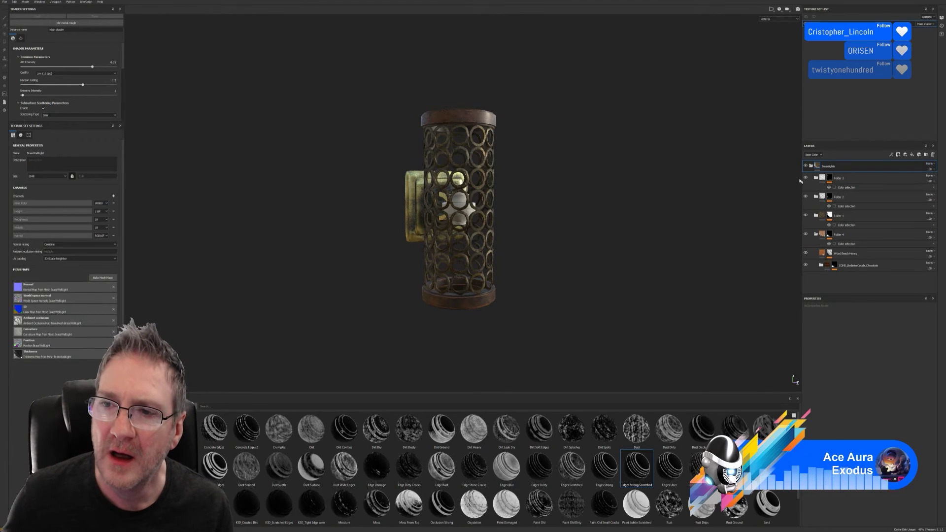
Collapse the BrassLights folder and create a smart material from it.
{"action": "left_click", "coordinate": [812, 167]}
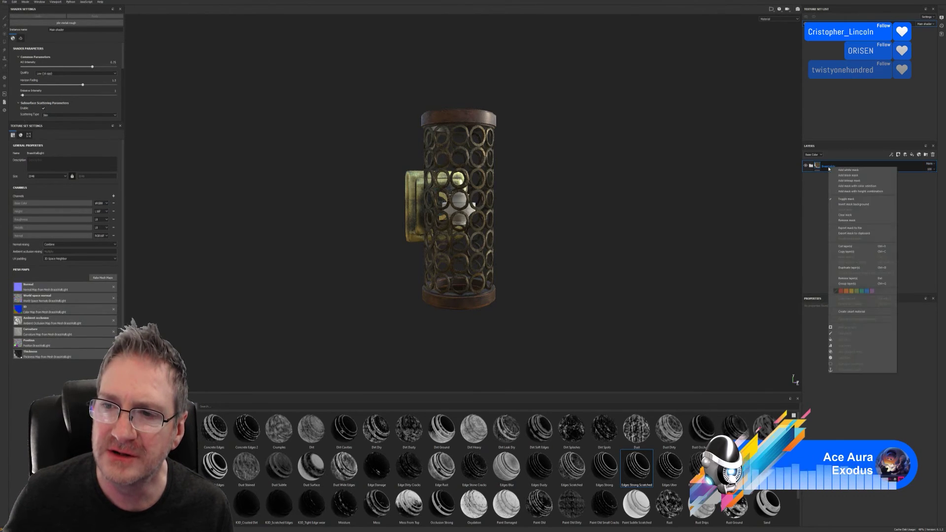
{"action": "right_click", "coordinate": [831, 167]}
{"action": "left_click", "coordinate": [848, 315]}
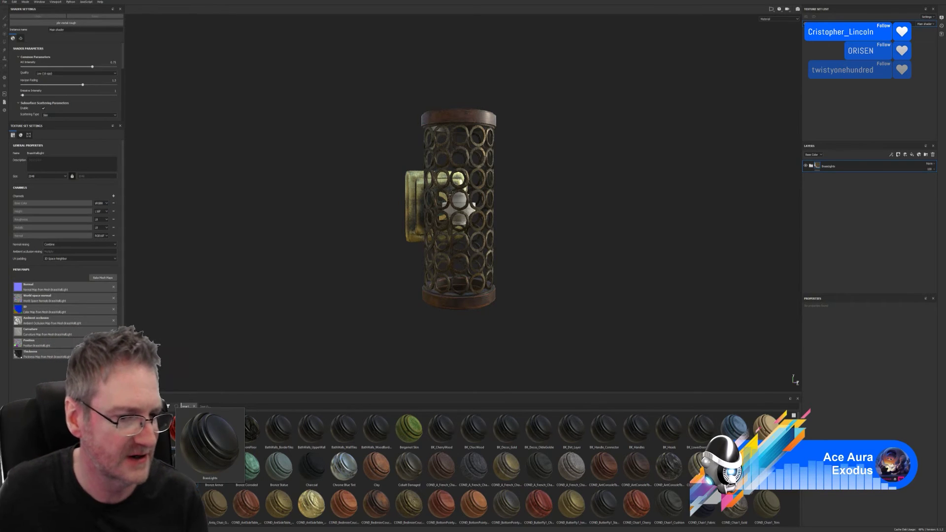
Save the texturing project and switch to the wall light scene in 3ds Max.
{"action": "left_click", "coordinate": [4, 2]}
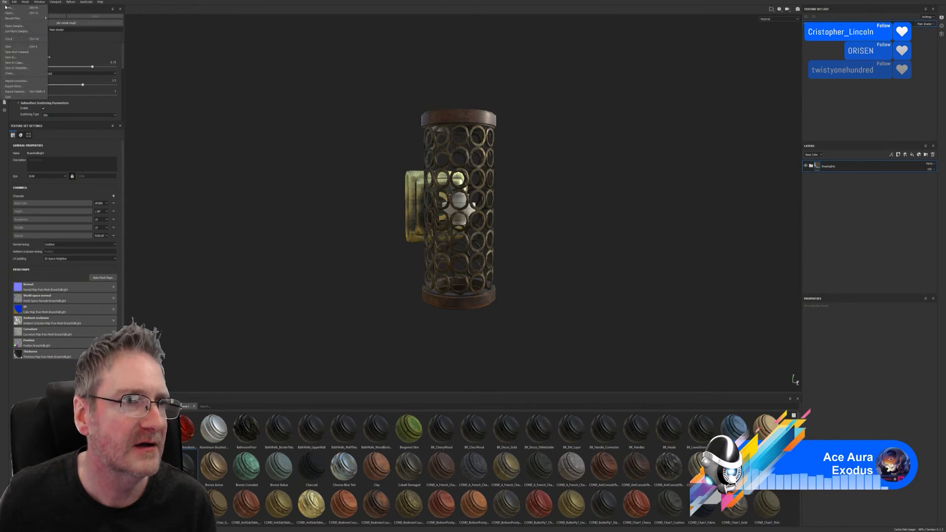
{"action": "left_click", "coordinate": [18, 45]}
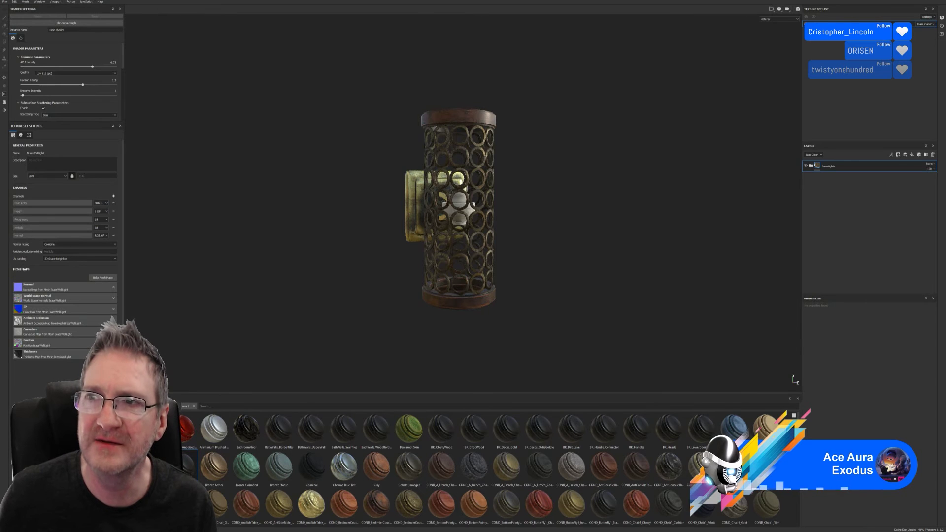
{"action": "left_click", "coordinate": [916, 9]}
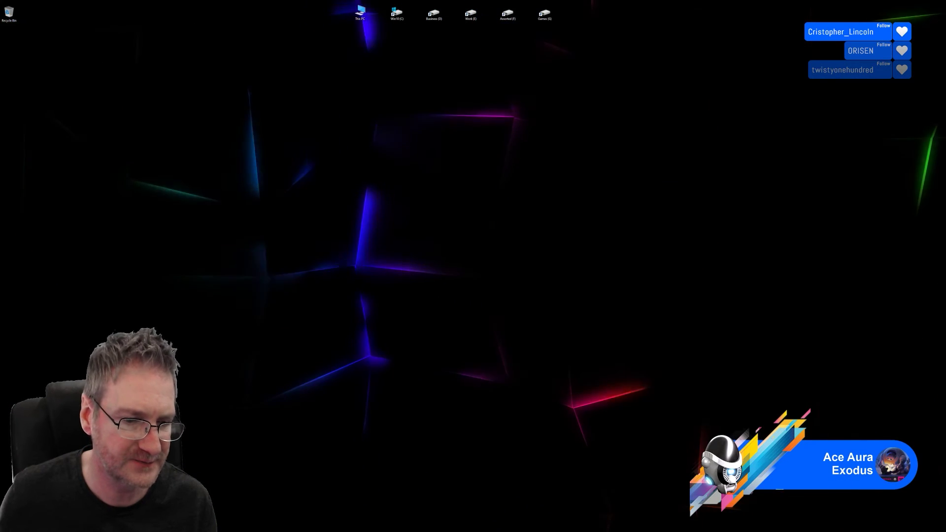
{"action": "key", "text": "alt+Tab"}
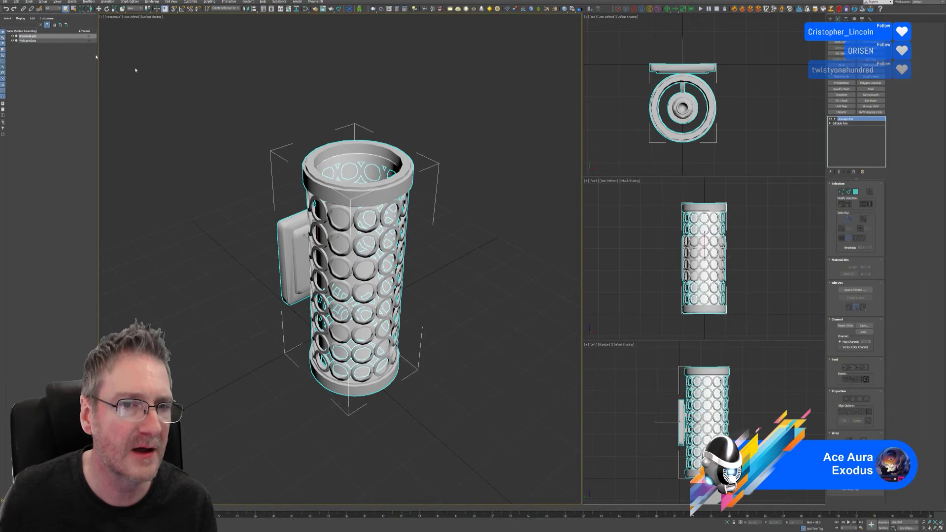
Select the glass cylinder inside the wall light and open the uppermost standard material's parameters in the Slate Material Editor.
{"action": "left_click", "coordinate": [461, 262]}
{"action": "scroll", "coordinate": [454, 254], "scroll_direction": "down", "scroll_amount": 3}
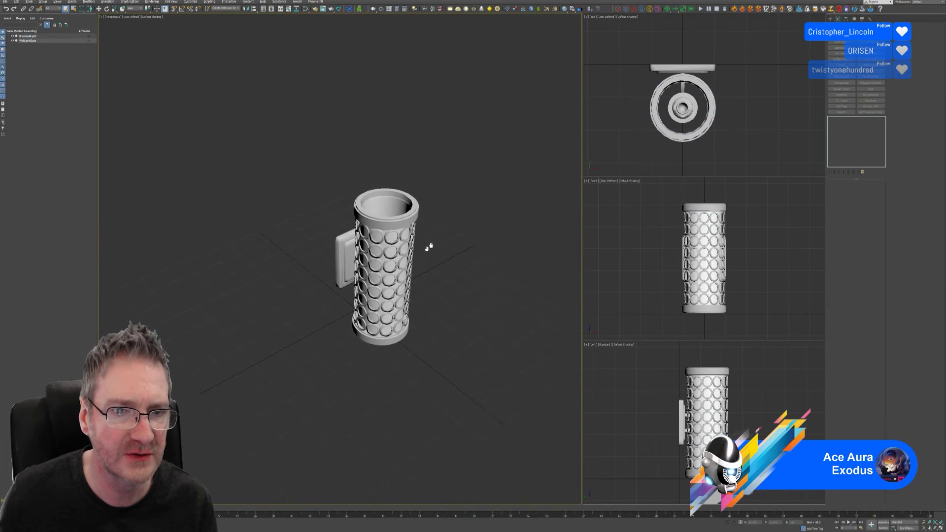
{"action": "scroll", "coordinate": [414, 260], "scroll_direction": "up", "scroll_amount": 3}
{"action": "left_click", "coordinate": [351, 264]}
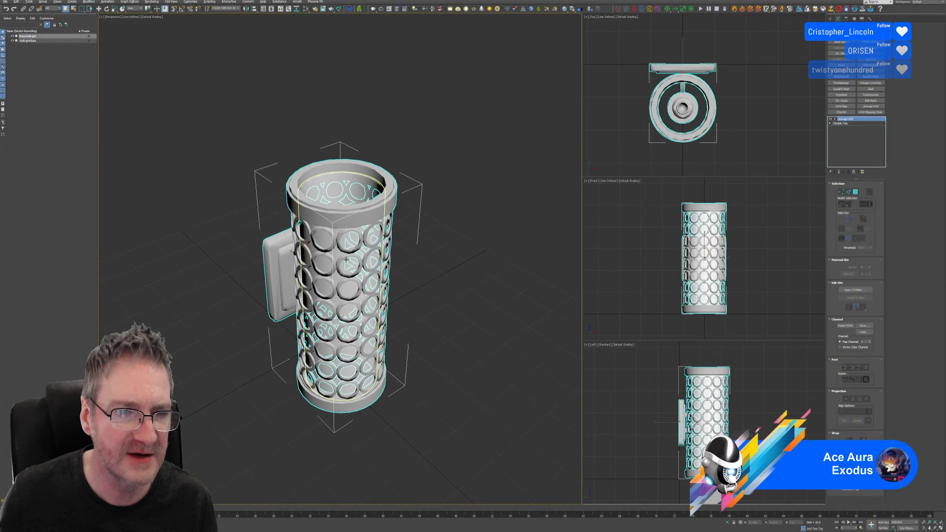
{"action": "left_click", "coordinate": [467, 203]}
{"action": "left_click", "coordinate": [355, 175]}
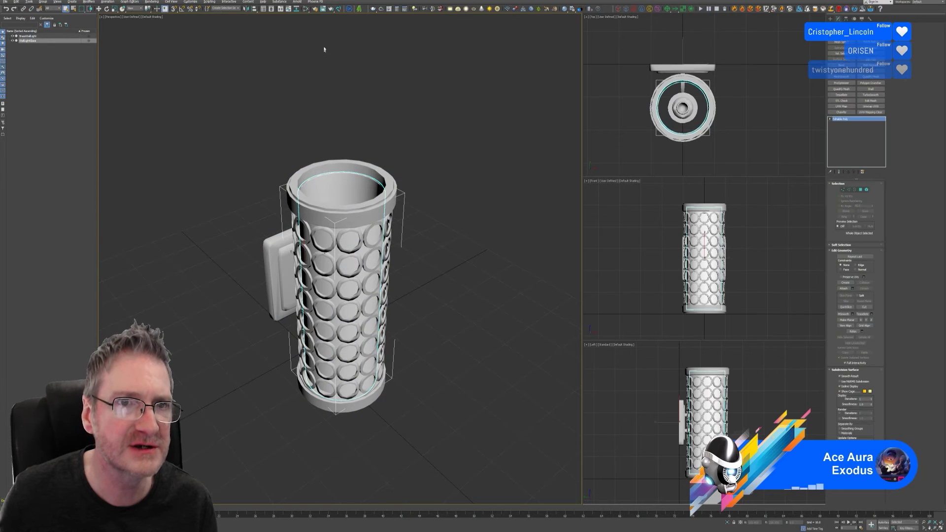
{"action": "left_click", "coordinate": [307, 10]}
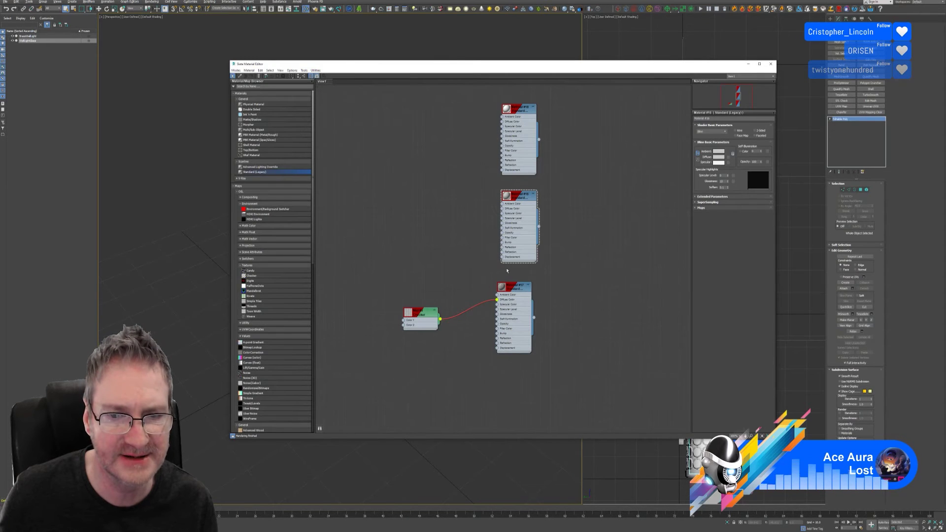
{"action": "middle_click_drag", "start_coordinate": [468, 206], "coordinate": [459, 224]}
{"action": "double_click", "coordinate": [512, 139]}
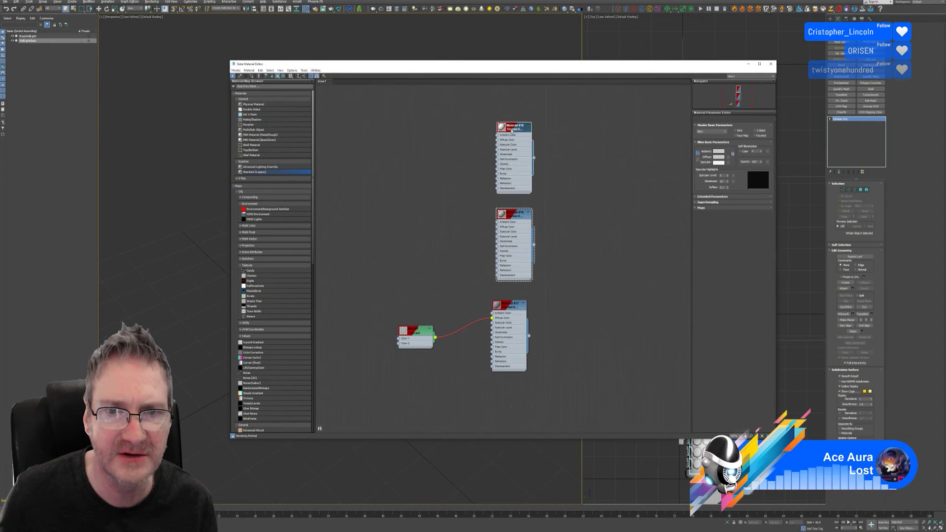
Set the glass material's ambient and diffuse colors to turquoise and check the result on the wall light.
{"action": "left_click", "coordinate": [720, 151]}
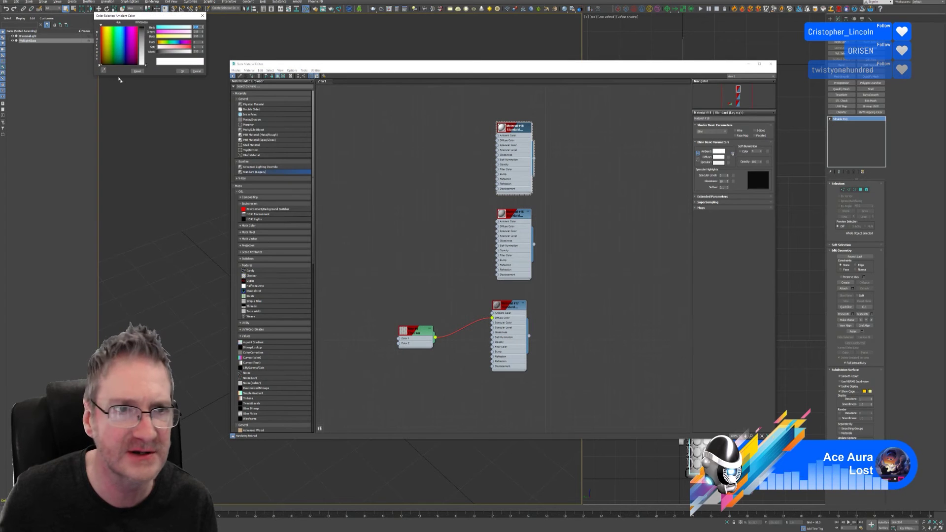
{"action": "left_click", "coordinate": [118, 43]}
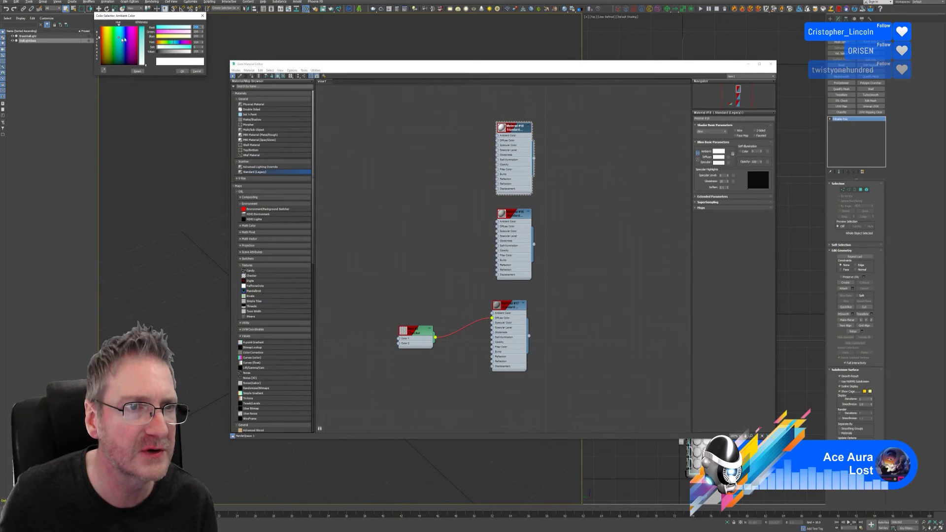
{"action": "left_click", "coordinate": [182, 71]}
{"action": "left_click_drag", "start_coordinate": [521, 64], "coordinate": [704, 56]}
{"action": "middle_click_drag", "start_coordinate": [321, 157], "coordinate": [315, 161], "text": "alt"}
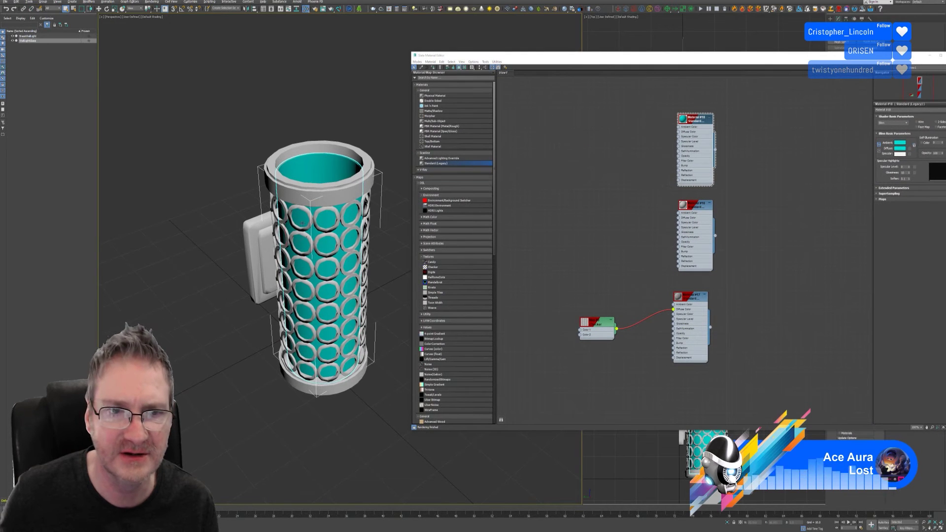
Rename the turquoise material as BrassWallLightGlass and close the material editor.
{"action": "left_click_drag", "start_coordinate": [609, 55], "coordinate": [465, 55]}
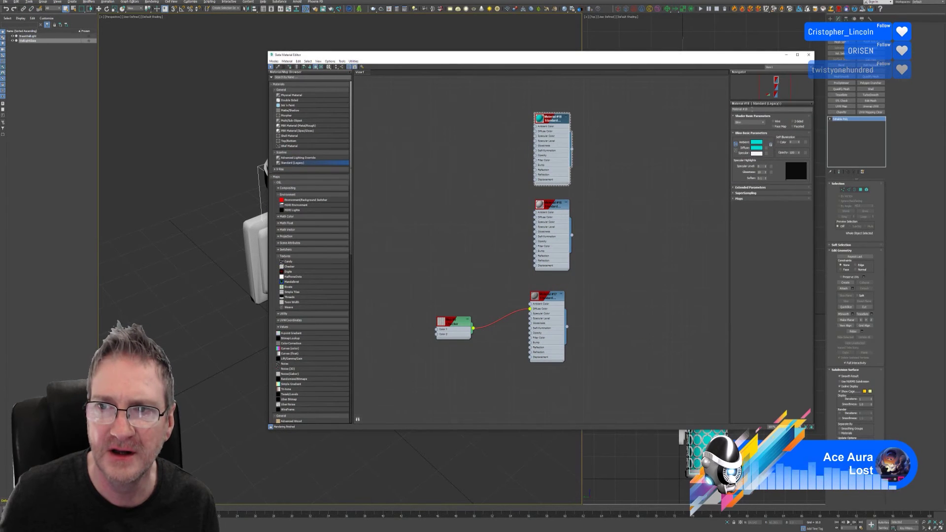
{"action": "left_click", "coordinate": [744, 109]}
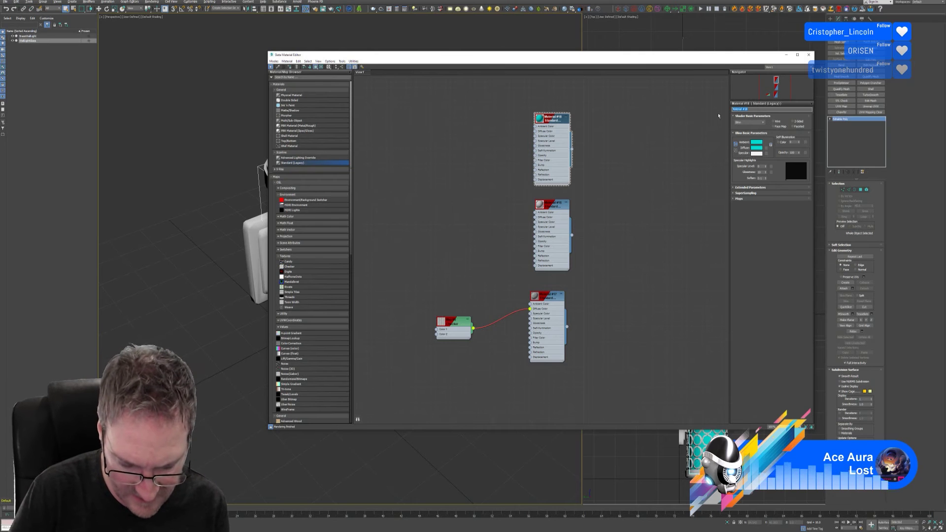
{"action": "type", "text": "BrassW"}
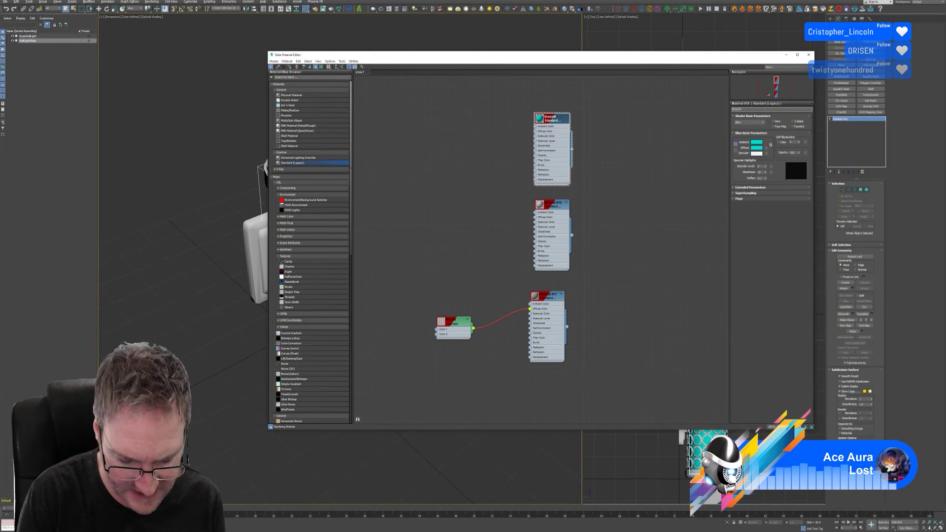
{"action": "type", "text": "allLig"}
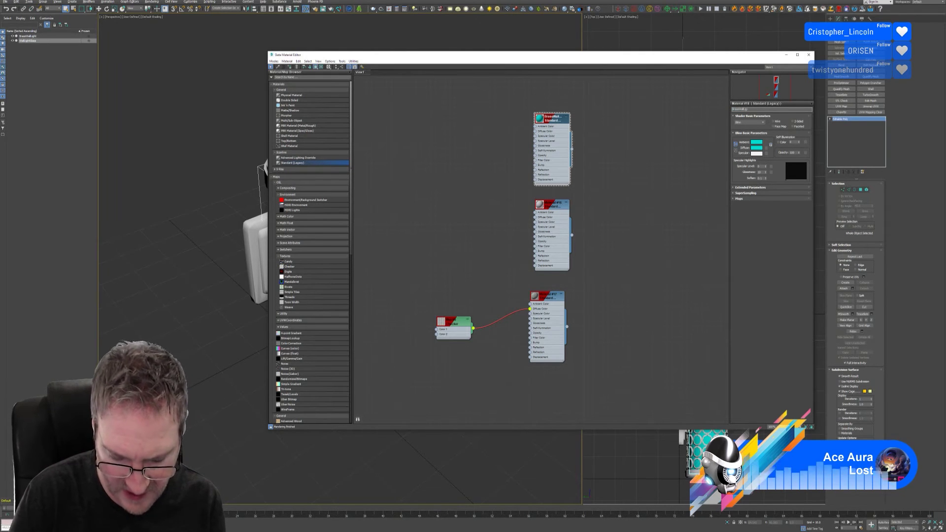
{"action": "type", "text": "htGlass"}
{"action": "key", "text": "Return"}
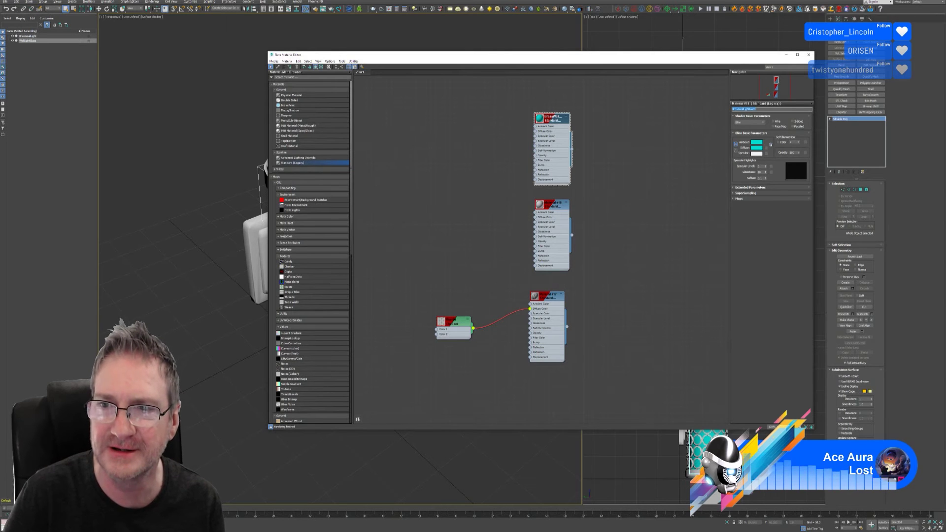
{"action": "left_click", "coordinate": [808, 55]}
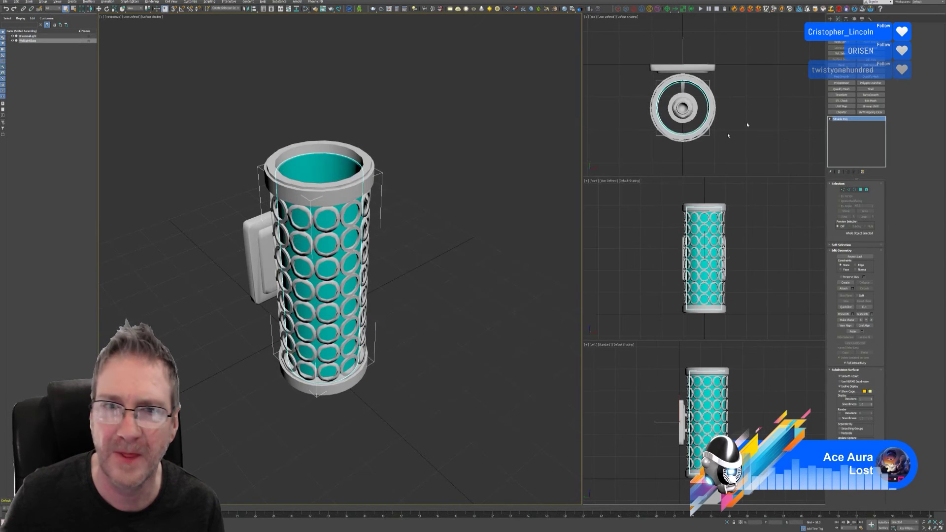
Apply an Unwrap UVW modifier to the inner glass cylinder and open its UVs for editing.
{"action": "key", "text": "u"}
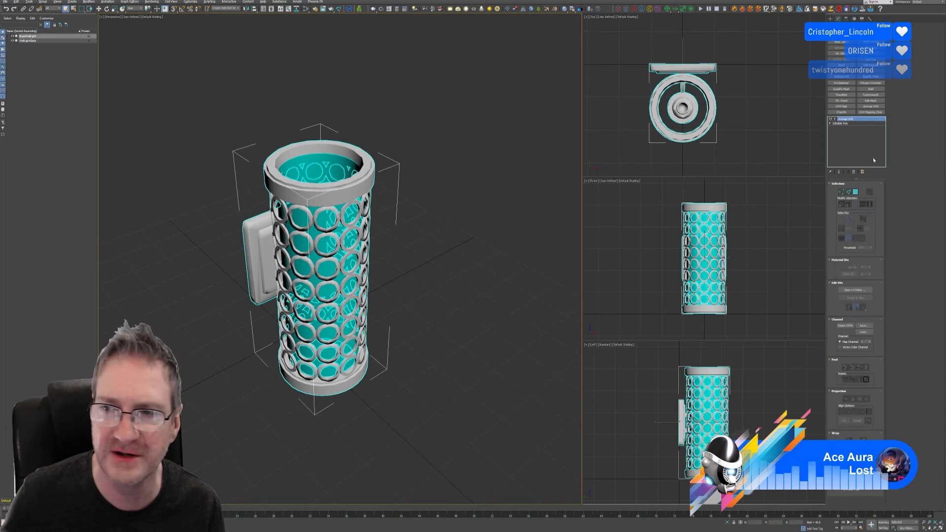
{"action": "left_click", "coordinate": [452, 205]}
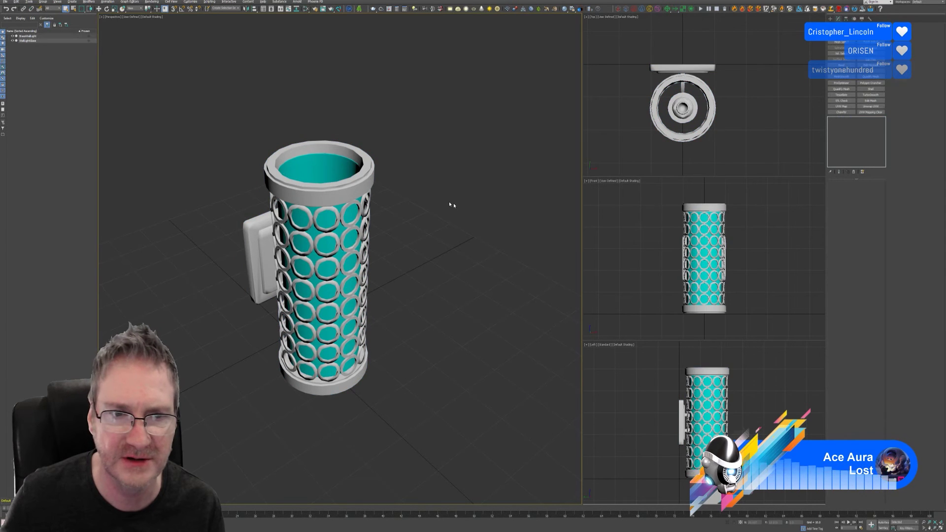
{"action": "left_click", "coordinate": [336, 171]}
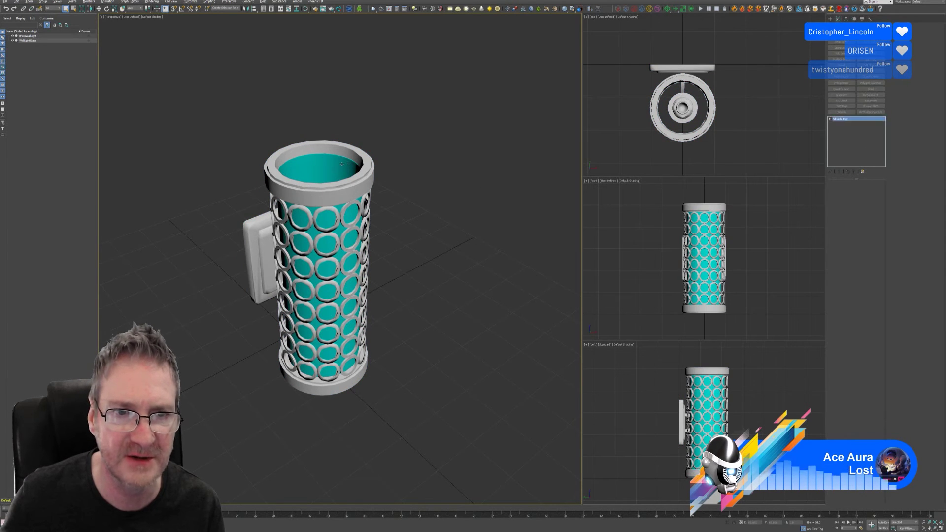
{"action": "left_click", "coordinate": [869, 106]}
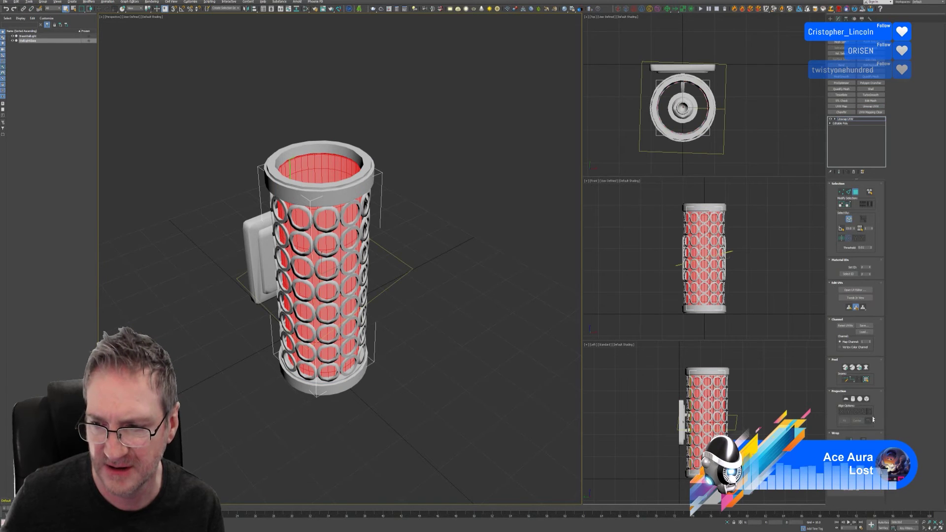
{"action": "left_click", "coordinate": [856, 290]}
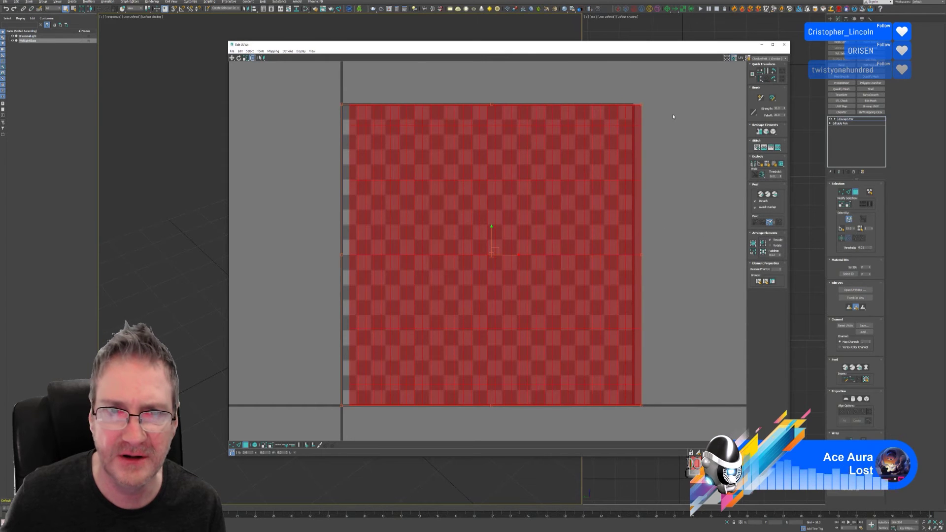
Pack the glass cylinder's UV elements so they fit inside the UV square, and clear the selection.
{"action": "scroll", "coordinate": [676, 118], "scroll_direction": "down", "scroll_amount": 3}
{"action": "middle_click_drag", "start_coordinate": [682, 131], "coordinate": [625, 168]}
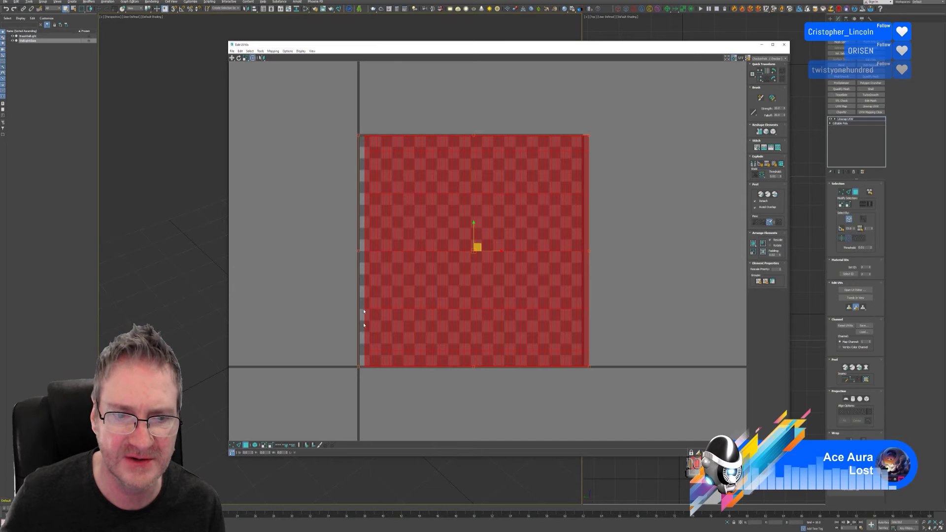
{"action": "left_click", "coordinate": [754, 244]}
{"action": "left_click", "coordinate": [647, 155]}
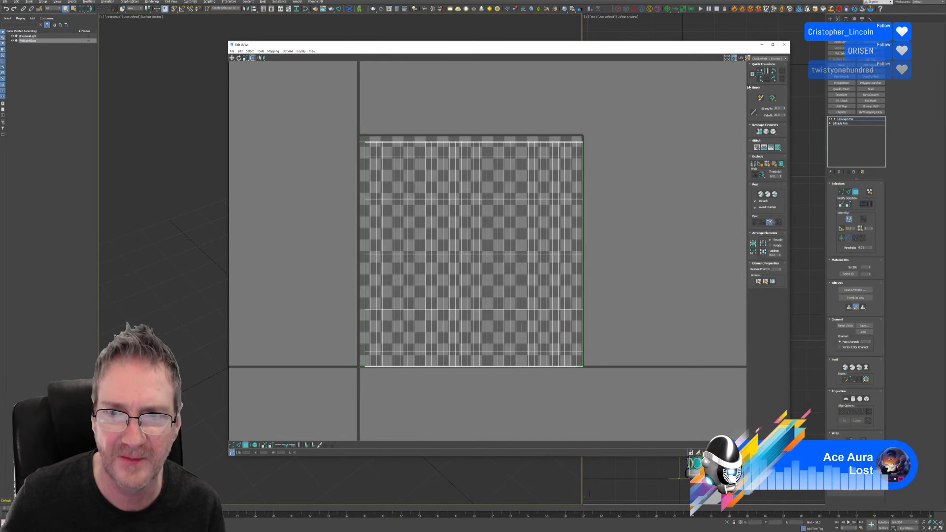
Close the UV editor, select the brass body of the wall light and collapse its whole modifier stack.
{"action": "left_click", "coordinate": [784, 45]}
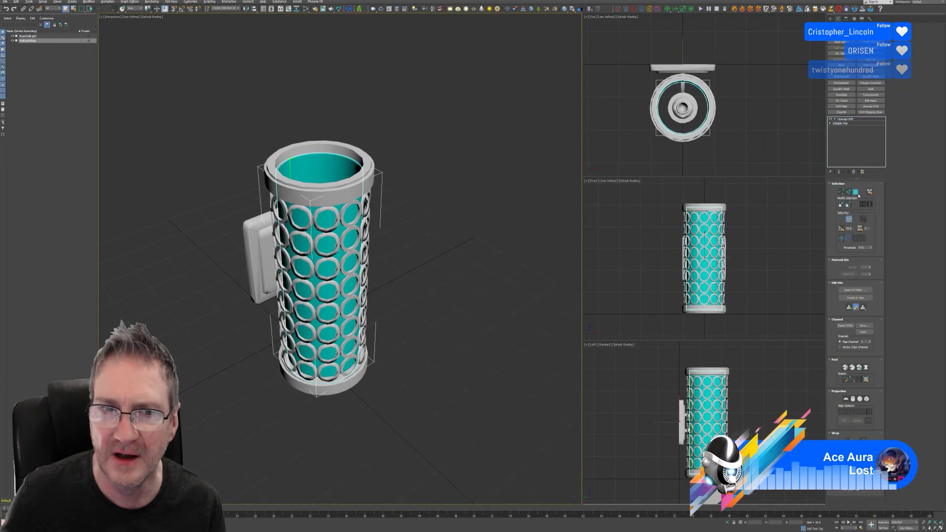
{"action": "left_click", "coordinate": [395, 179]}
{"action": "left_click", "coordinate": [368, 178]}
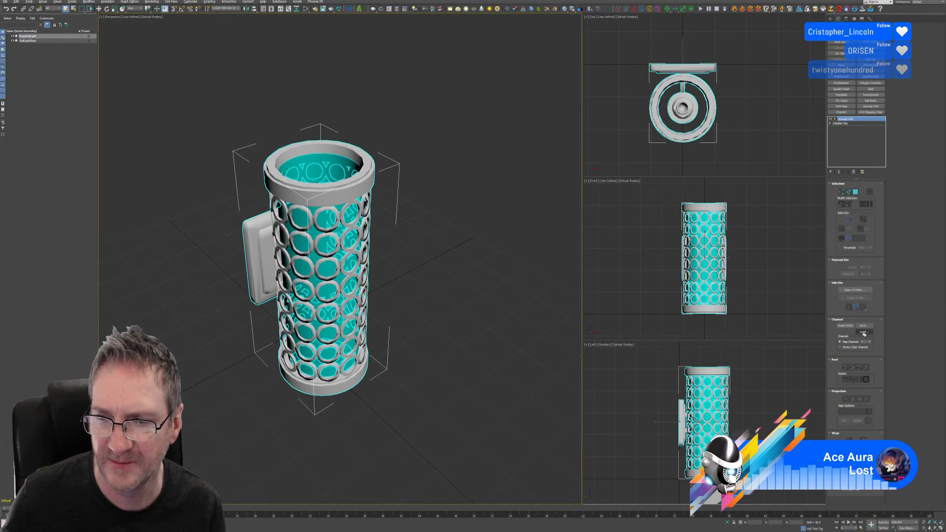
{"action": "right_click", "coordinate": [843, 119]}
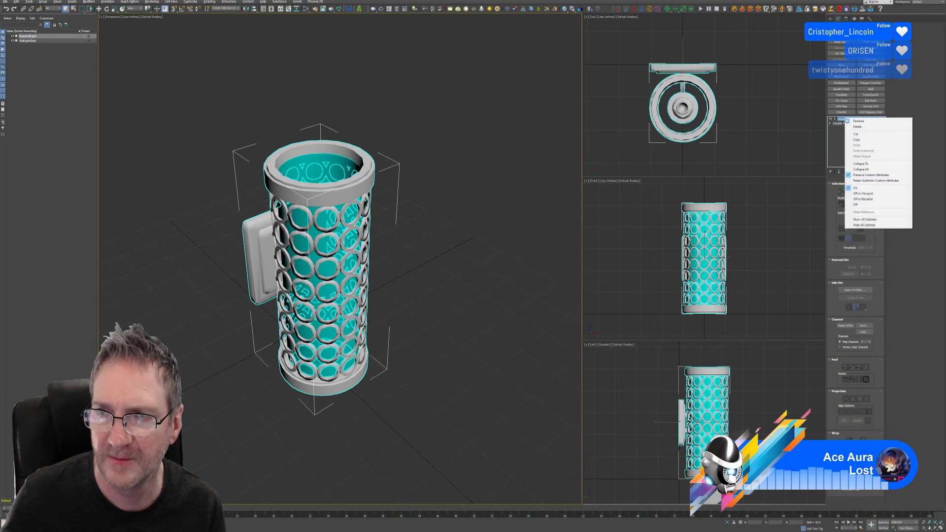
{"action": "left_click", "coordinate": [868, 170]}
{"action": "left_click", "coordinate": [497, 280]}
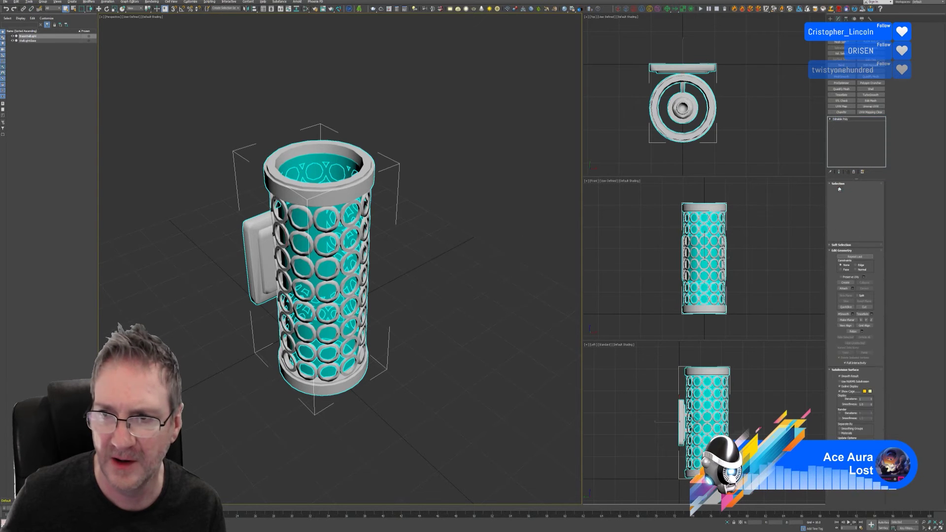
Attach the inner glass cylinder to the brass body, matching material IDs to material.
{"action": "left_click", "coordinate": [842, 290]}
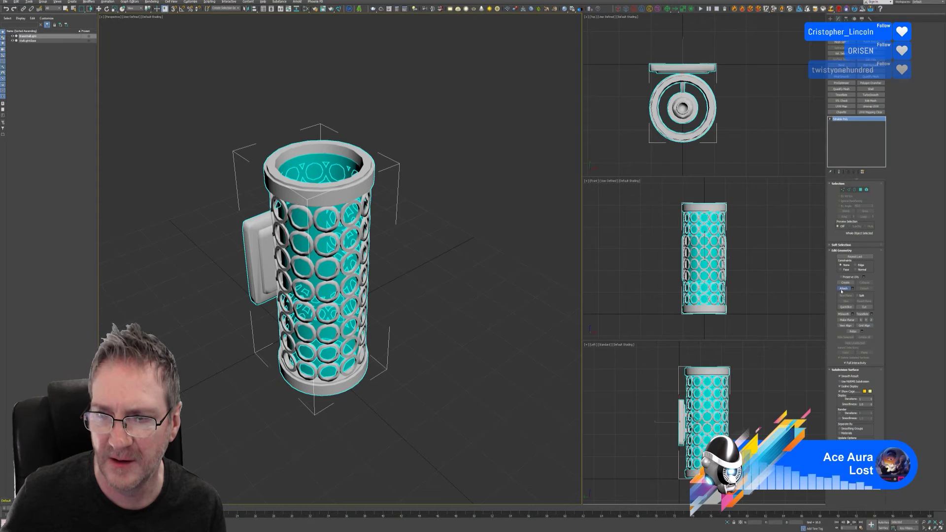
{"action": "left_click", "coordinate": [300, 160]}
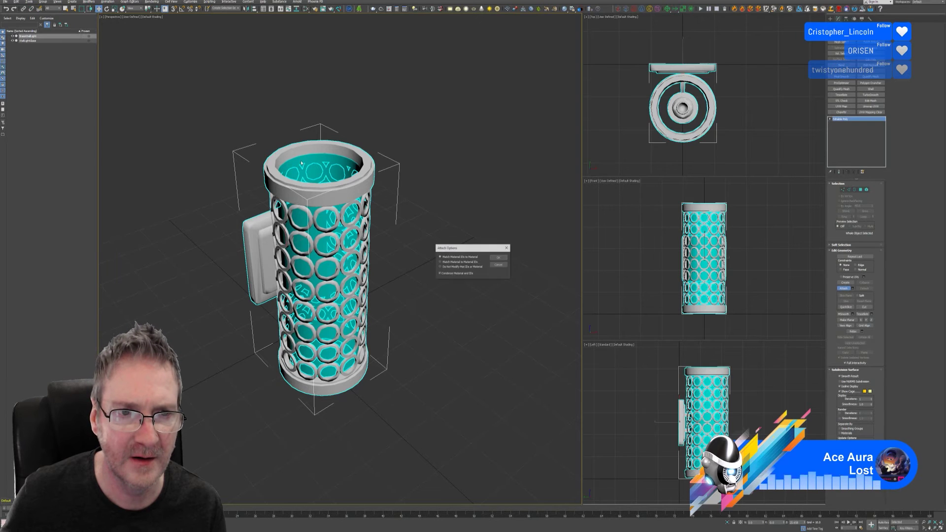
{"action": "left_click", "coordinate": [499, 257]}
{"action": "key", "text": "w"}
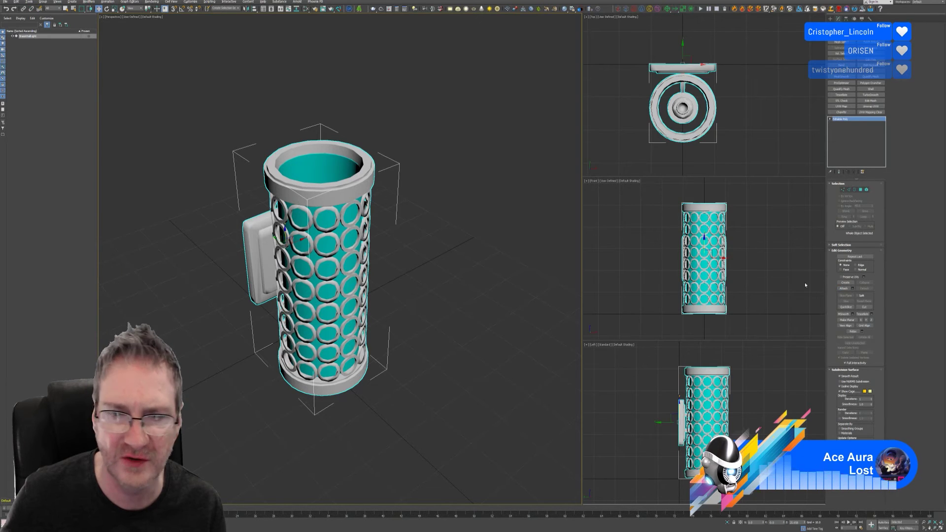
Export the combined wall light as an FBX, adding the suffix _CONO to the existing BrassWallLight file name.
{"action": "left_click", "coordinate": [5, 2]}
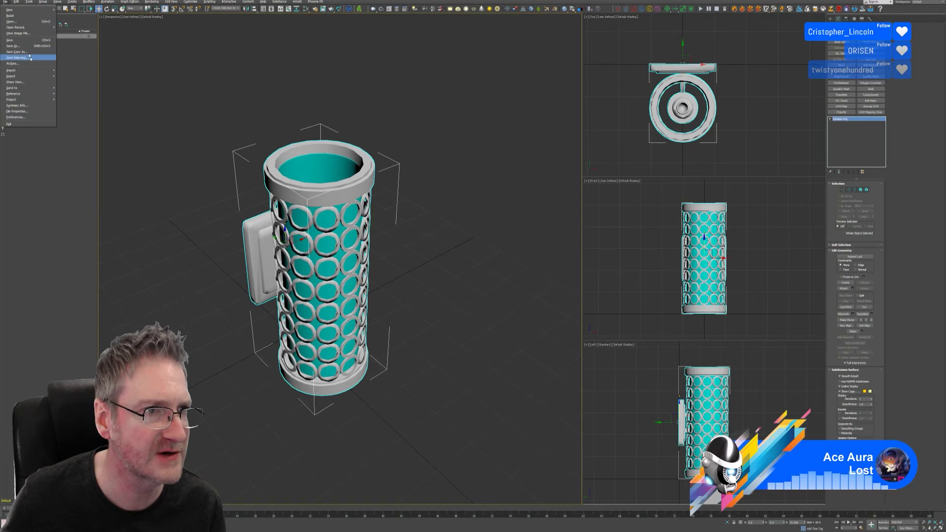
{"action": "mouse_move", "coordinate": [30, 75]}
{"action": "left_click", "coordinate": [73, 83]}
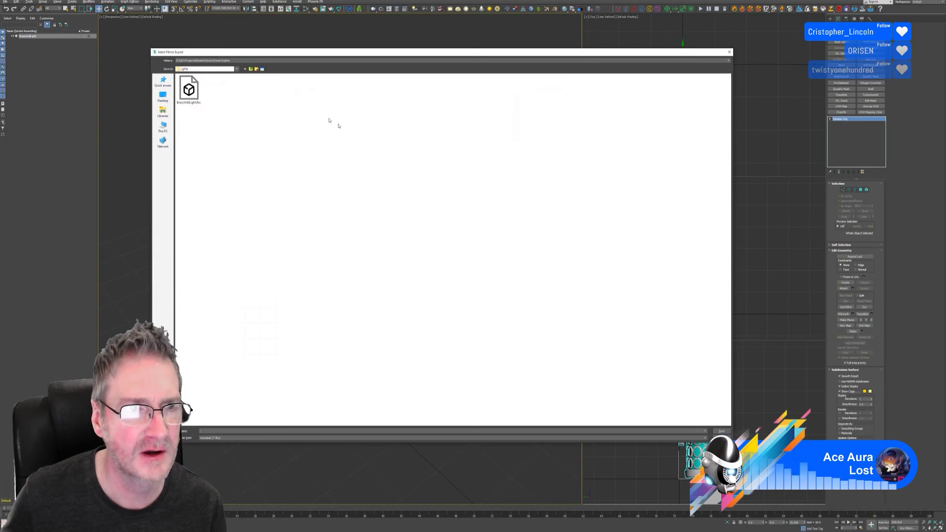
{"action": "left_click", "coordinate": [189, 90]}
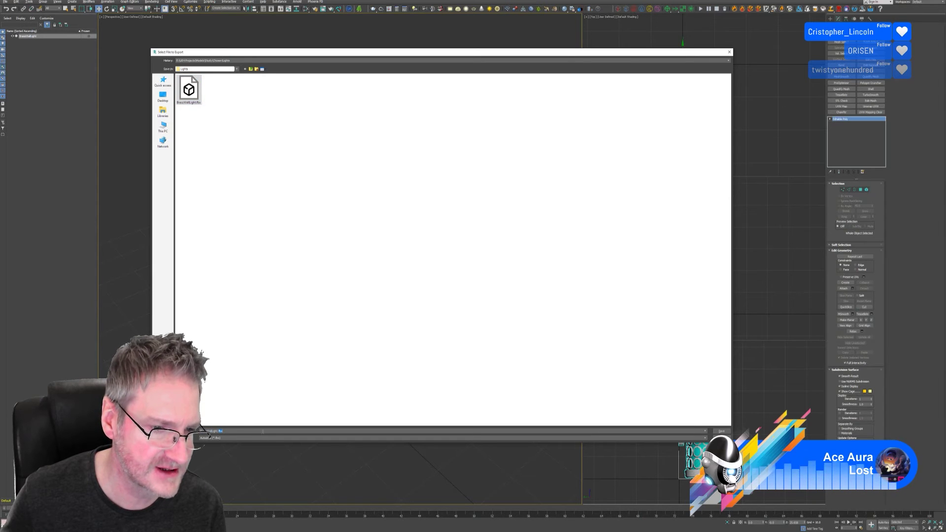
{"action": "type", "text": "_"}
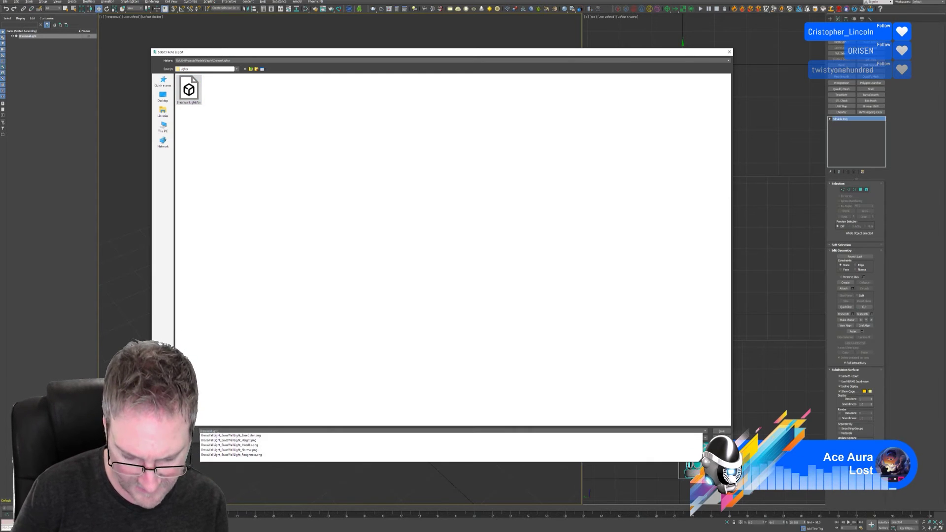
{"action": "type", "text": "CONO"}
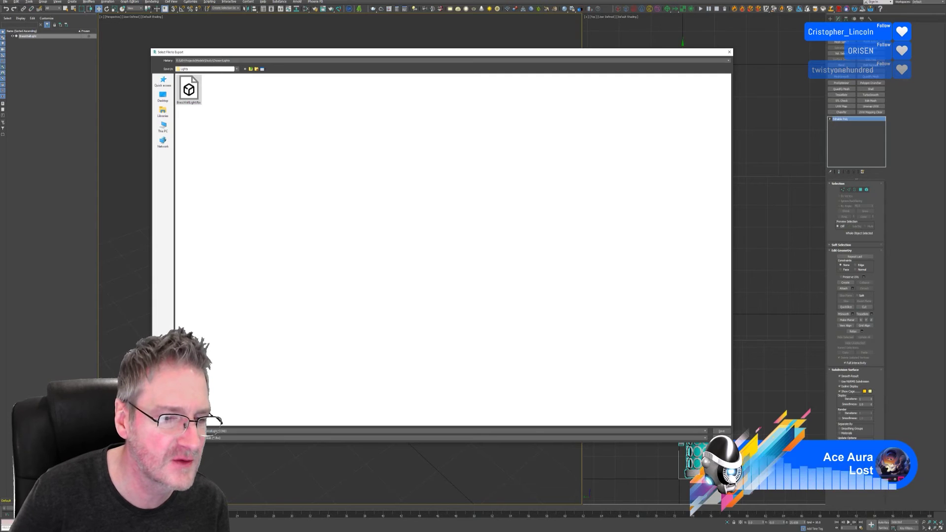
{"action": "key", "text": "Return"}
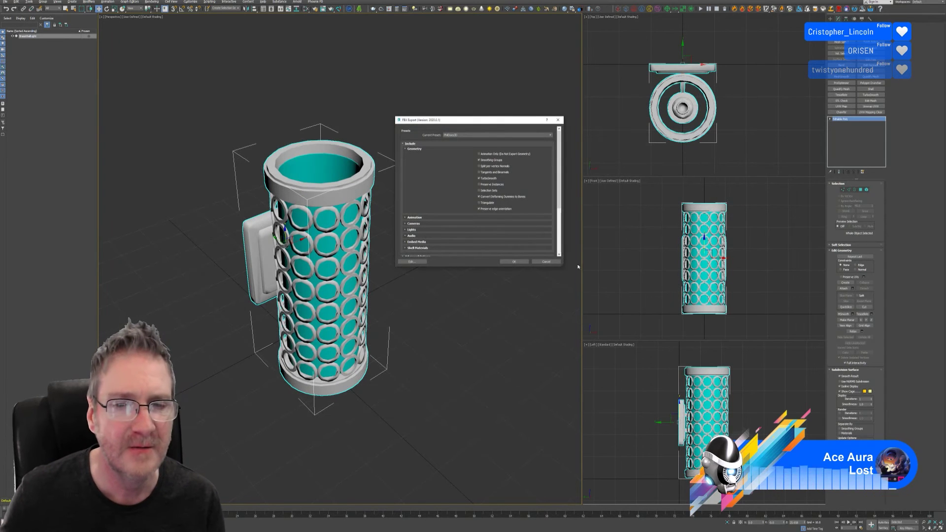
{"action": "left_click", "coordinate": [515, 262]}
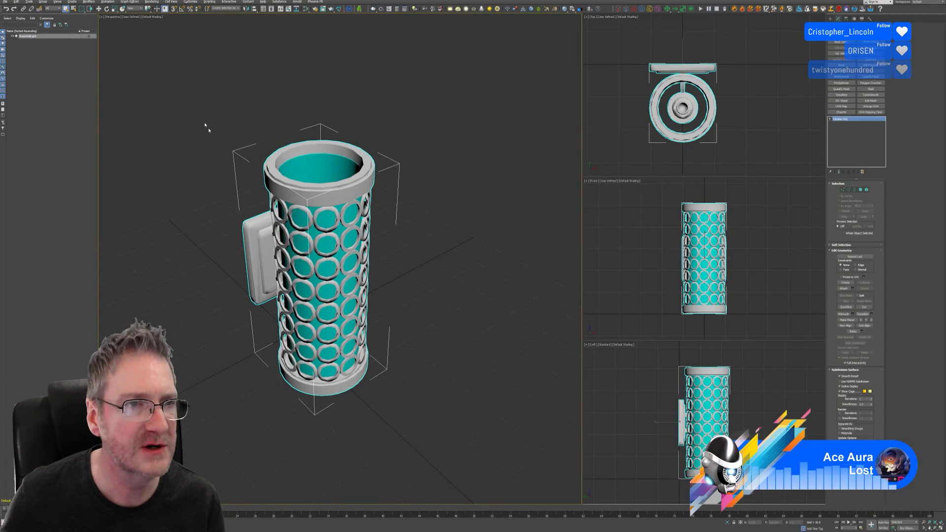
Open the recent brass ceiling light scene without saving the wall light's changes.
{"action": "left_click", "coordinate": [4, 2]}
{"action": "mouse_move", "coordinate": [31, 28]}
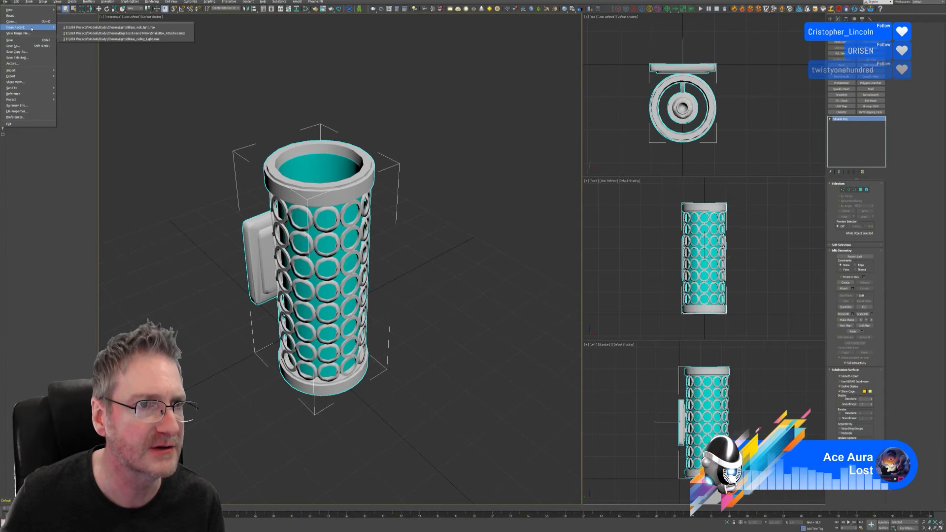
{"action": "left_click", "coordinate": [109, 38]}
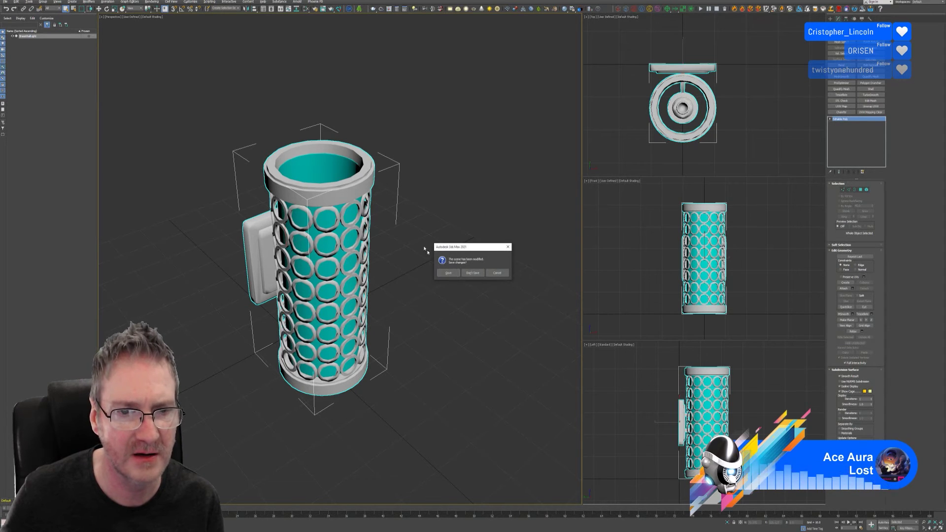
{"action": "left_click", "coordinate": [473, 273]}
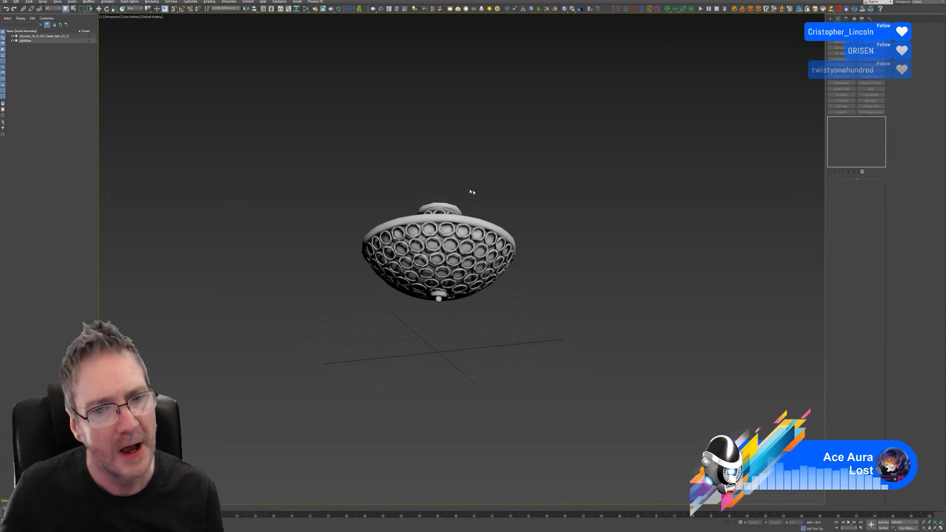
Select the ceiling light's perforated frame, open the RizomUV bridge and try to send the frame across.
{"action": "middle_click_drag", "start_coordinate": [570, 281], "coordinate": [547, 280], "text": "alt"}
{"action": "middle_click_drag", "start_coordinate": [589, 190], "coordinate": [516, 200]}
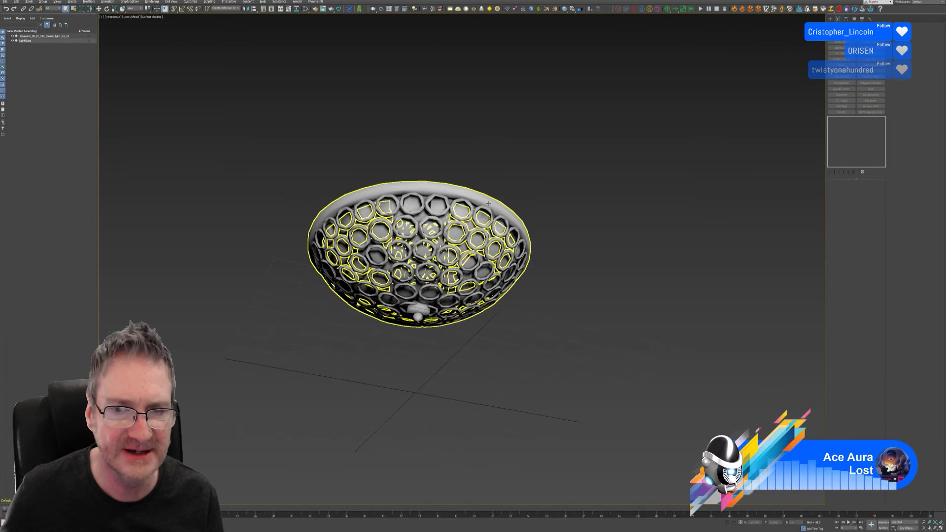
{"action": "left_click", "coordinate": [517, 209]}
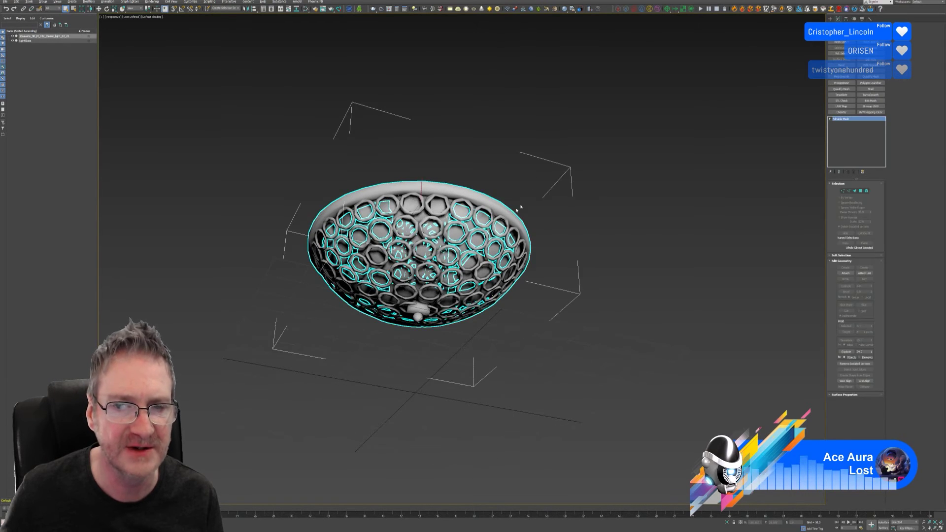
{"action": "left_click", "coordinate": [339, 10]}
{"action": "left_click", "coordinate": [595, 153]}
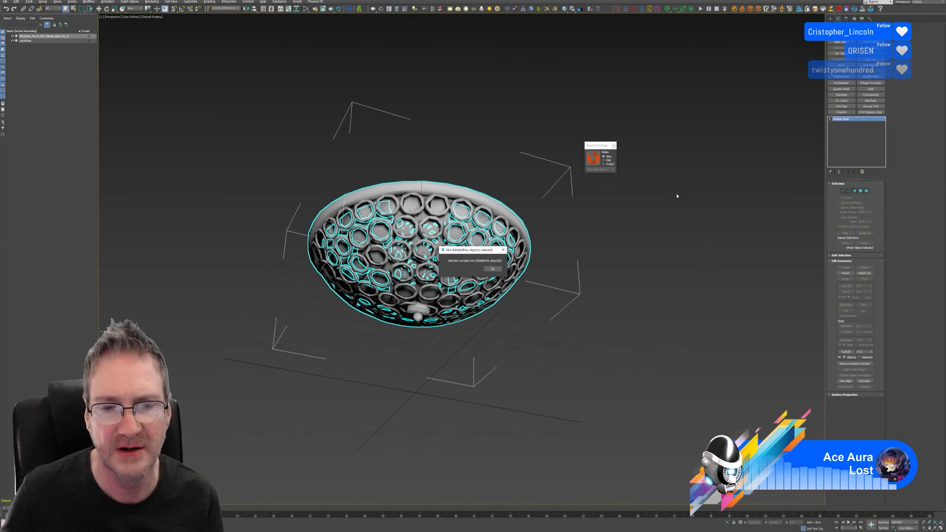
{"action": "left_click", "coordinate": [501, 269]}
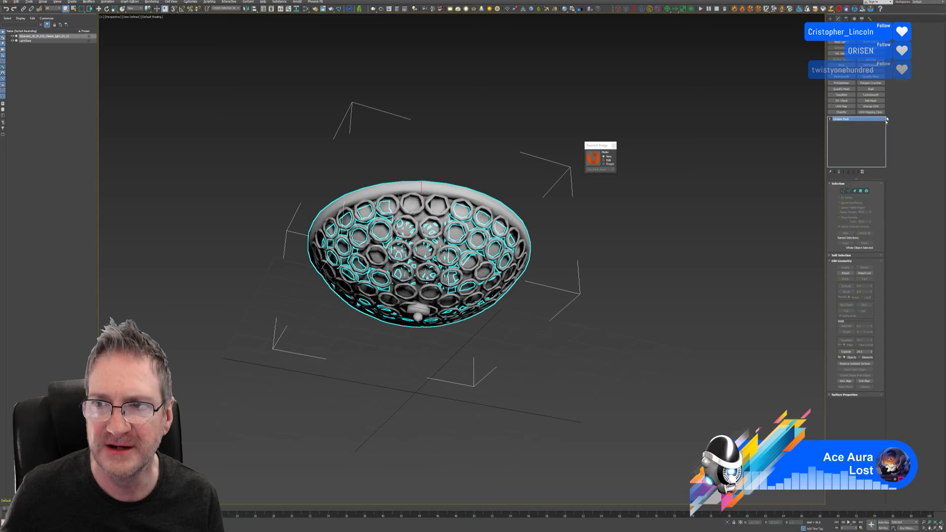
Convert the ceiling light's frame to Editable Poly and send it to RizomUV.
{"action": "right_click", "coordinate": [845, 120]}
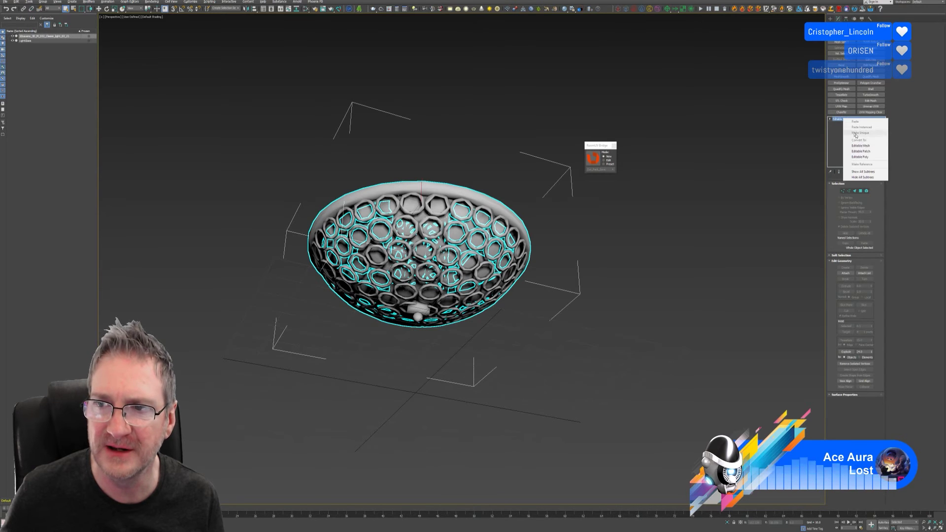
{"action": "left_click", "coordinate": [863, 158]}
{"action": "left_click", "coordinate": [594, 158]}
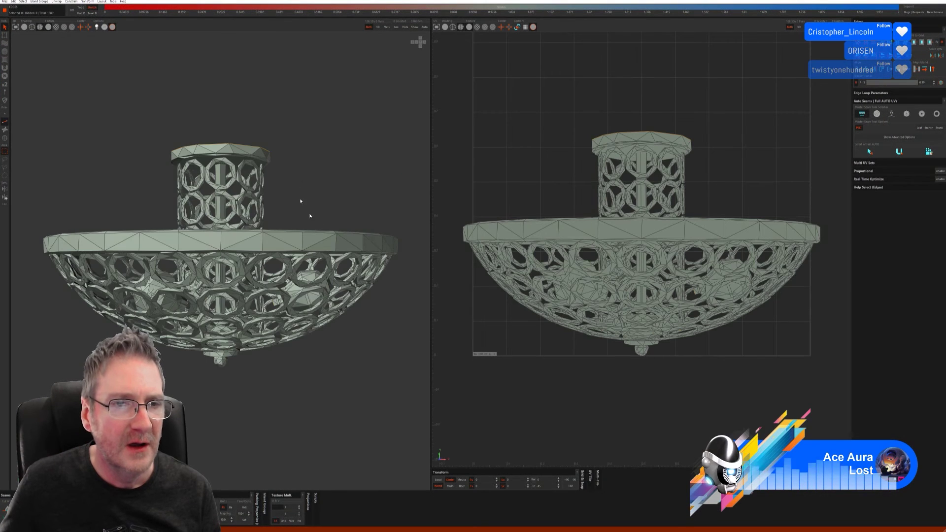
Change the 3D view's shading to a display without the wireframe while viewing the lamp from below.
{"action": "left_click_drag", "start_coordinate": [300, 201], "coordinate": [71, 43], "text": "alt"}
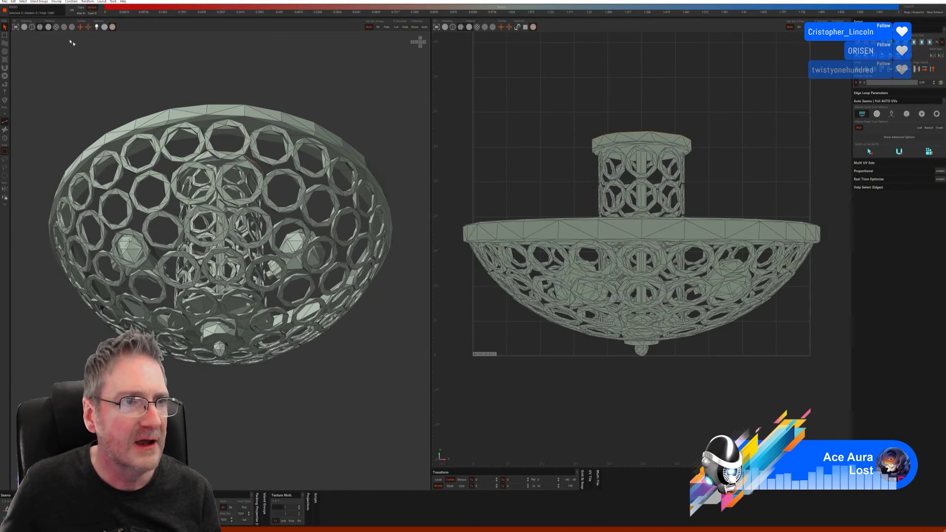
{"action": "left_click", "coordinate": [31, 26]}
{"action": "left_click", "coordinate": [25, 27]}
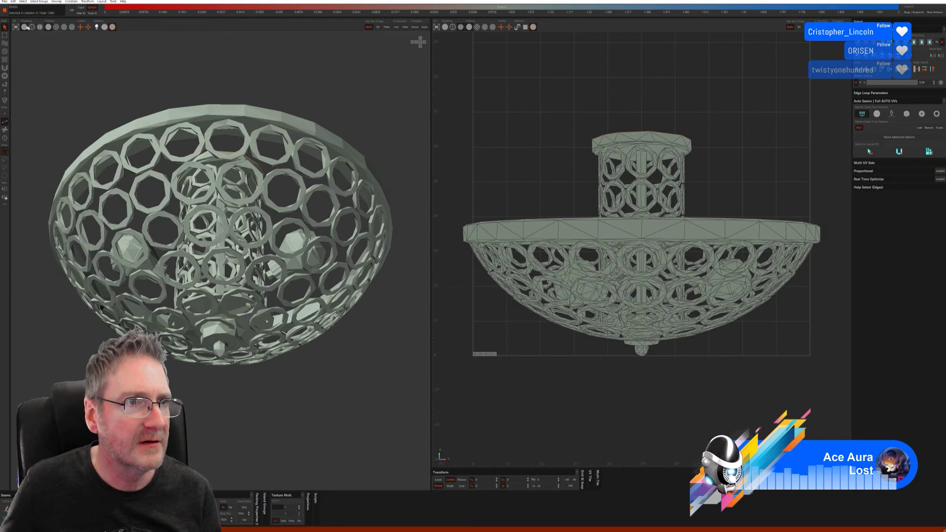
{"action": "left_click", "coordinate": [56, 28]}
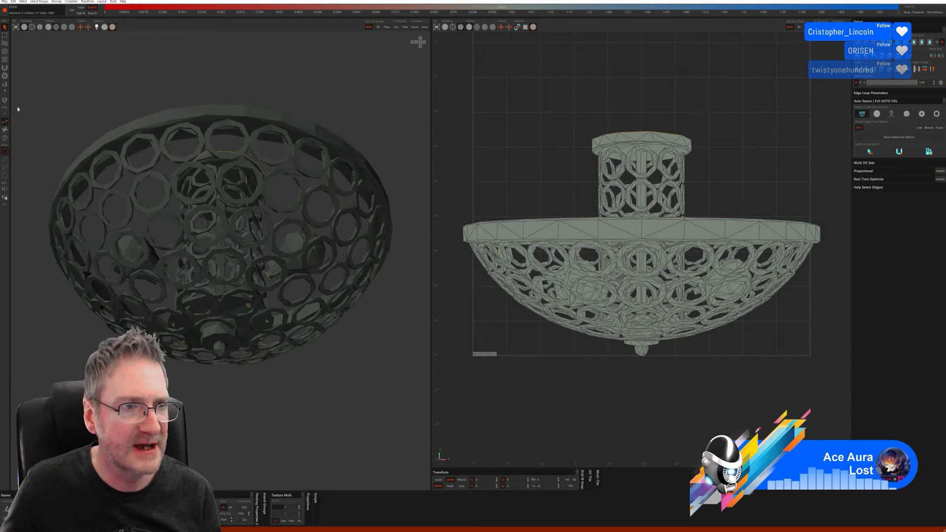
Select the ceiling light's outer rim as an island and isolate it.
{"action": "left_click", "coordinate": [5, 139]}
{"action": "left_click", "coordinate": [317, 142]}
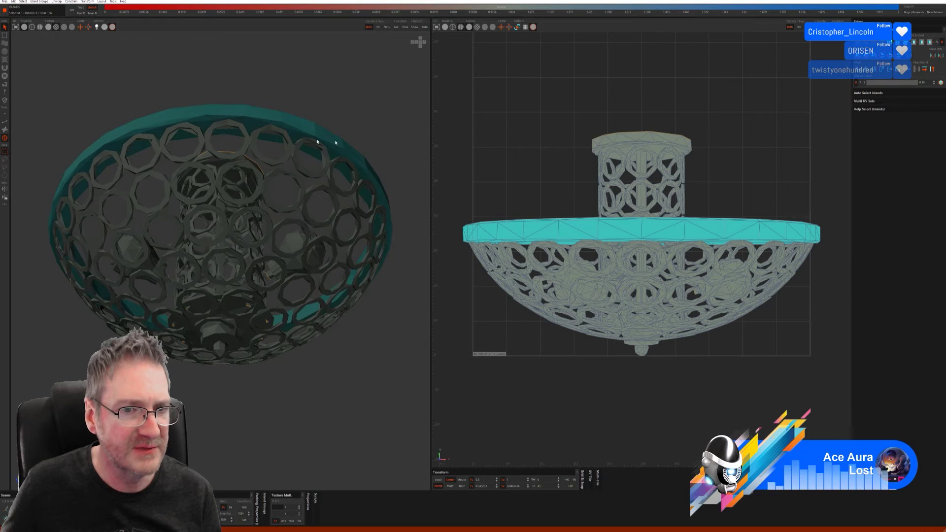
{"action": "middle_click_drag", "start_coordinate": [303, 121], "coordinate": [310, 212]}
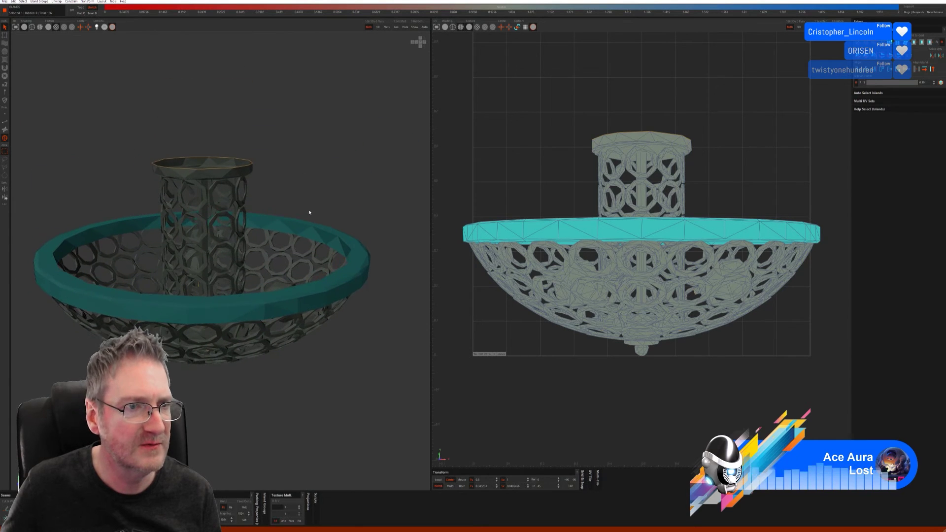
{"action": "left_click", "coordinate": [397, 27]}
Try unwrapping and packing the isolated rim with a different Auto Seams algorithm, check it, and undo it.
{"action": "left_click", "coordinate": [5, 121]}
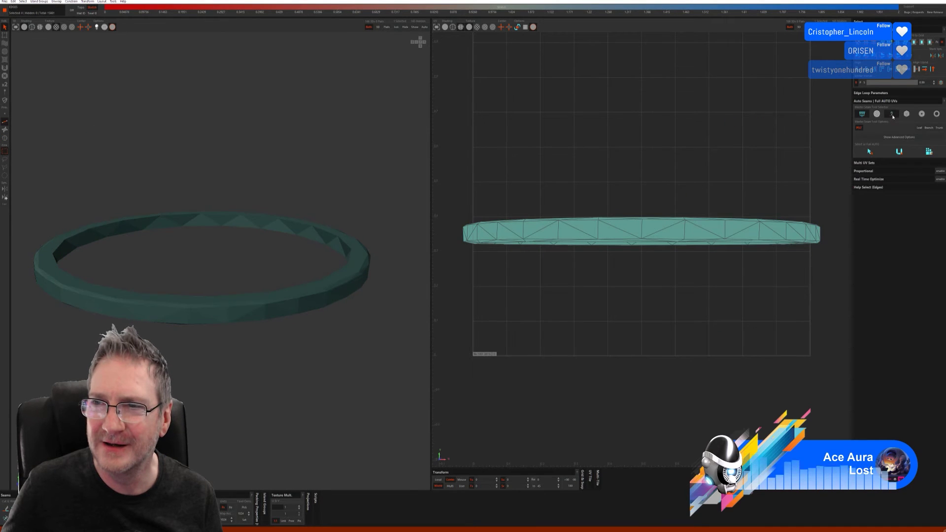
{"action": "left_click", "coordinate": [891, 115]}
{"action": "left_click", "coordinate": [916, 154]}
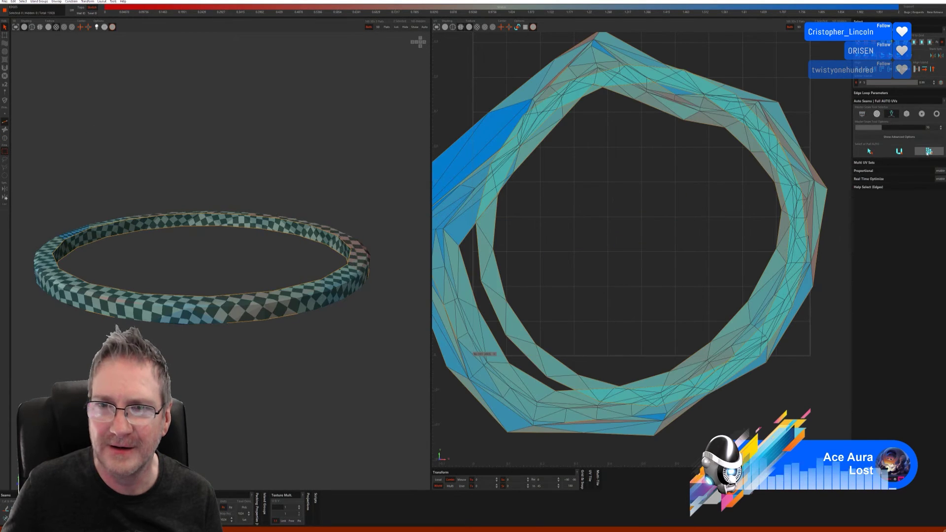
{"action": "left_click", "coordinate": [928, 152]}
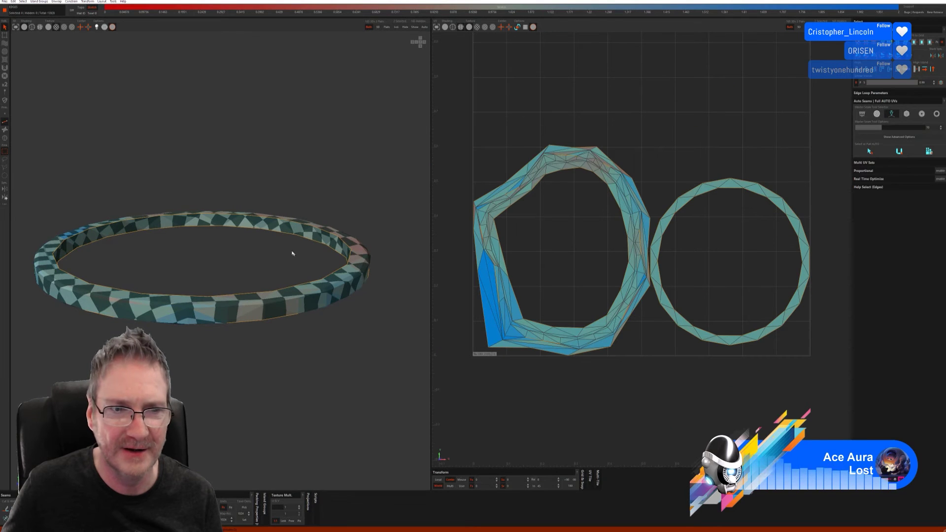
{"action": "mouse_move", "coordinate": [294, 256]}
{"action": "left_mouse_down", "text": "alt"}
{"action": "mouse_move", "coordinate": [285, 268]}
{"action": "mouse_move", "coordinate": [268, 200]}
{"action": "mouse_move", "coordinate": [245, 209]}
{"action": "mouse_move", "coordinate": [293, 254]}
{"action": "mouse_move", "coordinate": [285, 249]}
{"action": "left_mouse_up", "text": "alt"}
{"action": "key", "text": "u"}
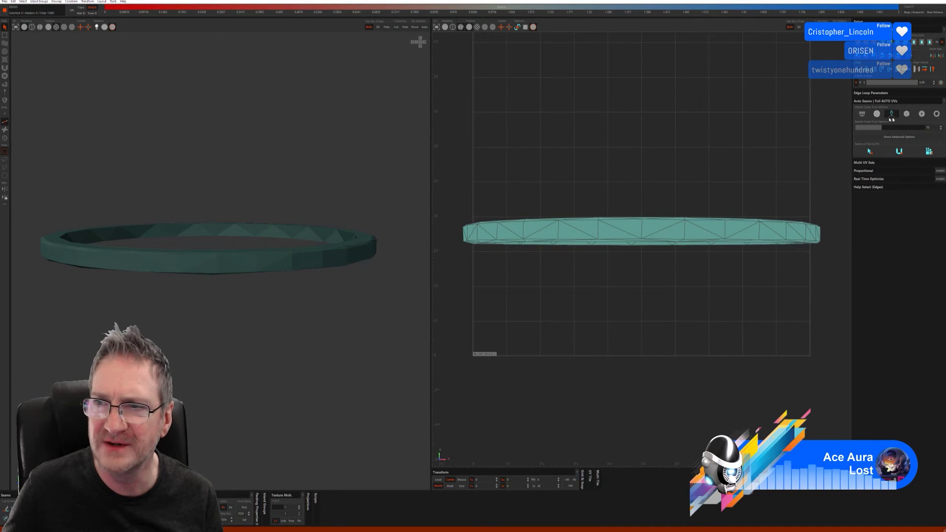
Generate the rim's UVs with the box-style Auto Seams algorithm and examine the seams up close.
{"action": "left_click", "coordinate": [907, 114]}
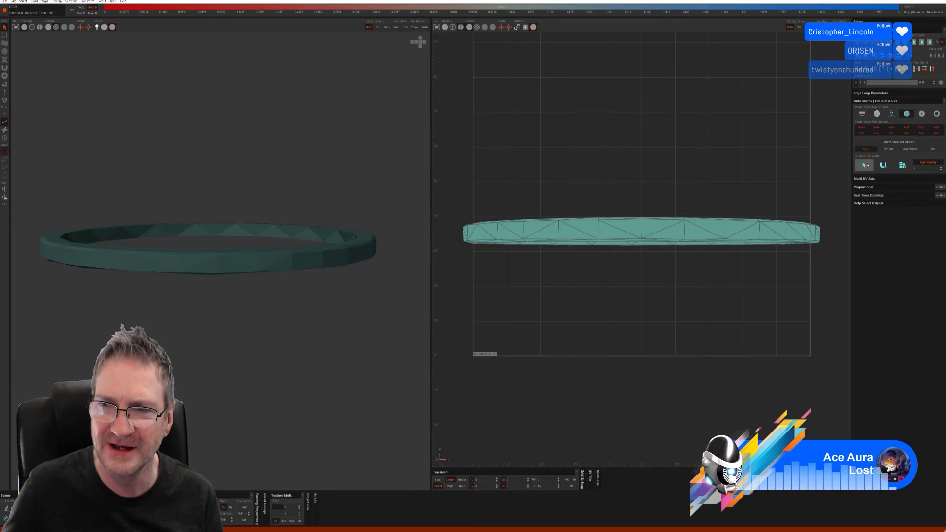
{"action": "left_click", "coordinate": [866, 165]}
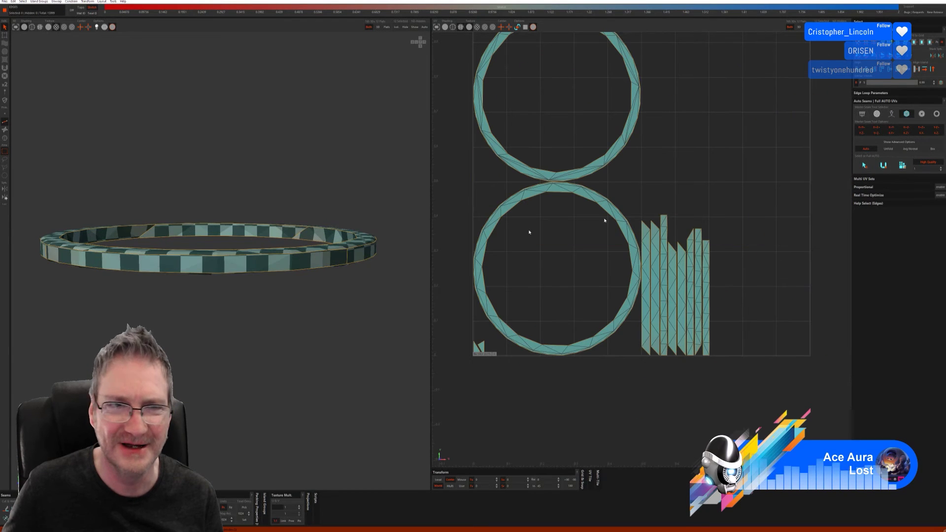
{"action": "middle_click_drag", "start_coordinate": [212, 281], "coordinate": [280, 174]}
{"action": "scroll", "coordinate": [243, 221], "scroll_direction": "up", "scroll_amount": 8}
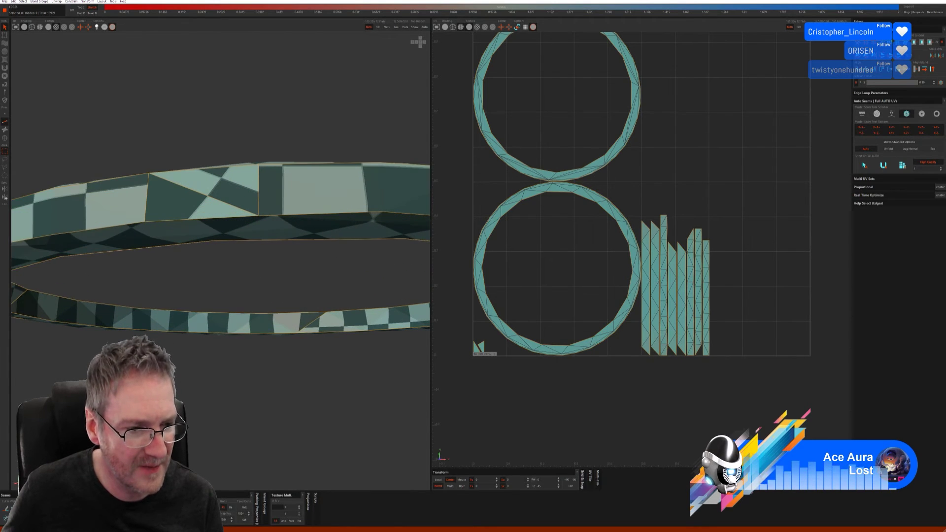
Weld the seam edges across the rim's outer wall beside the distorted checker patch to join the neighbouring strips.
{"action": "left_click", "coordinate": [258, 201]}
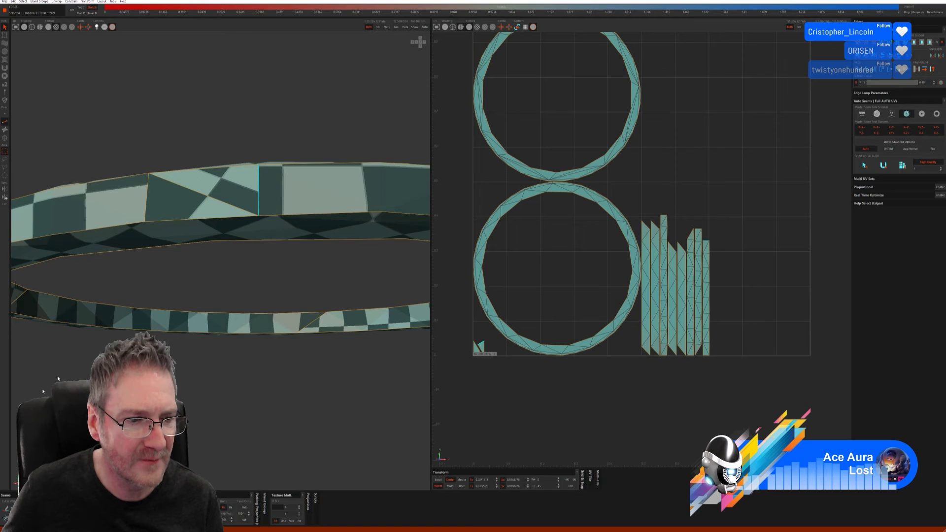
{"action": "left_click", "coordinate": [6, 508]}
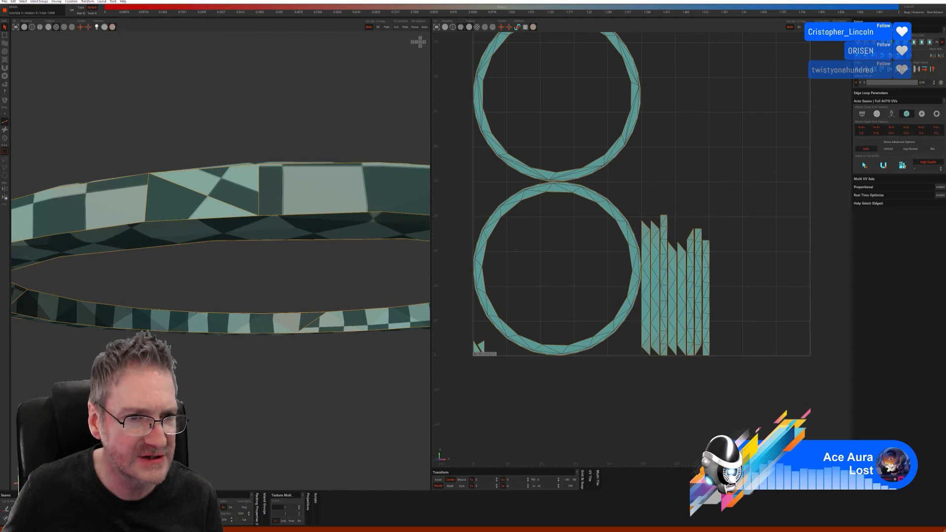
{"action": "left_click", "coordinate": [146, 205]}
{"action": "left_click", "coordinate": [6, 509]}
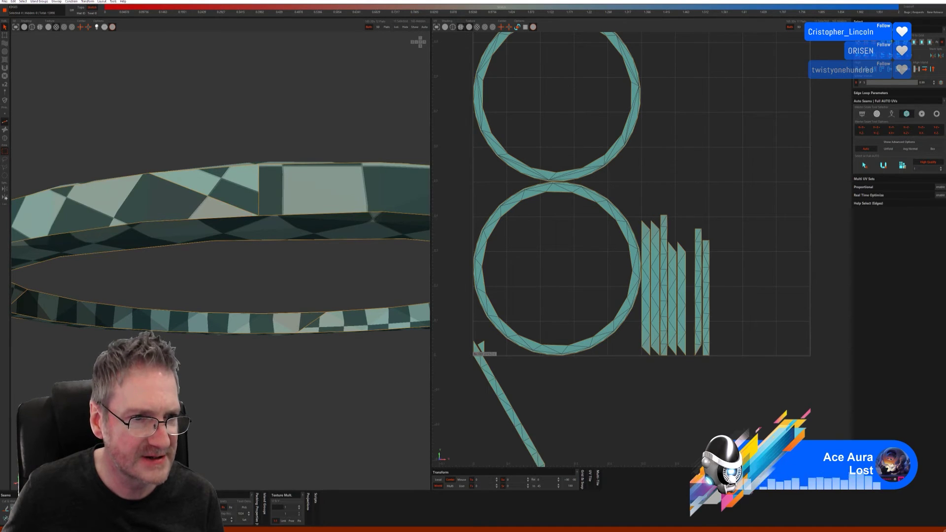
Weld another cross seam farther around the rim's outer wall and the diagonal seam separating the small leftover piece.
{"action": "right_click_drag", "start_coordinate": [256, 256], "coordinate": [92, 308], "text": "alt"}
{"action": "mouse_move", "coordinate": [93, 309]}
{"action": "left_mouse_down", "text": "alt"}
{"action": "mouse_move", "coordinate": [184, 321]}
{"action": "mouse_move", "coordinate": [89, 326]}
{"action": "left_mouse_up", "text": "alt"}
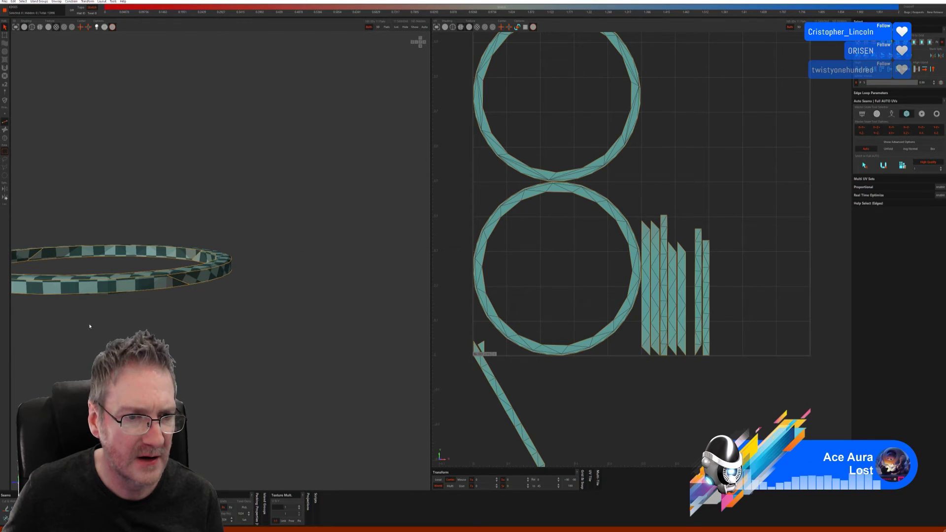
{"action": "left_click", "coordinate": [176, 283]}
{"action": "left_click", "coordinate": [6, 198]}
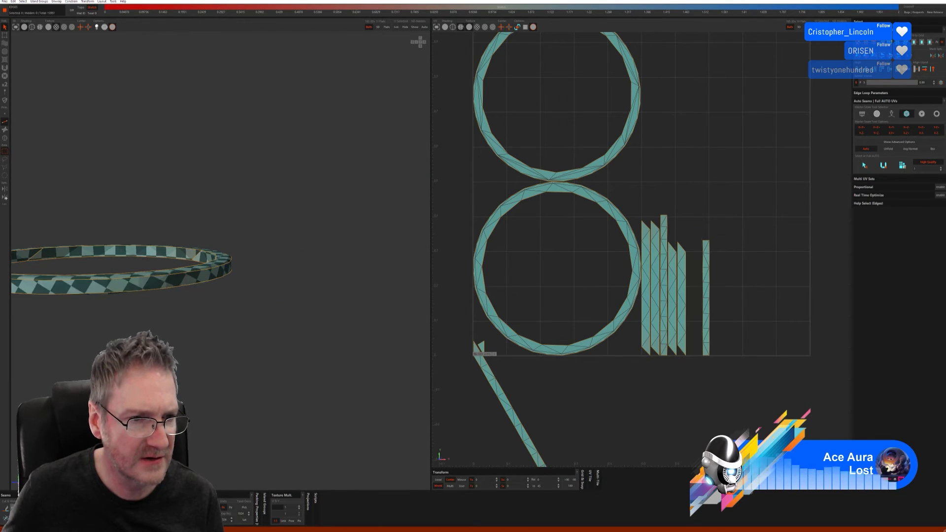
{"action": "key", "text": "f"}
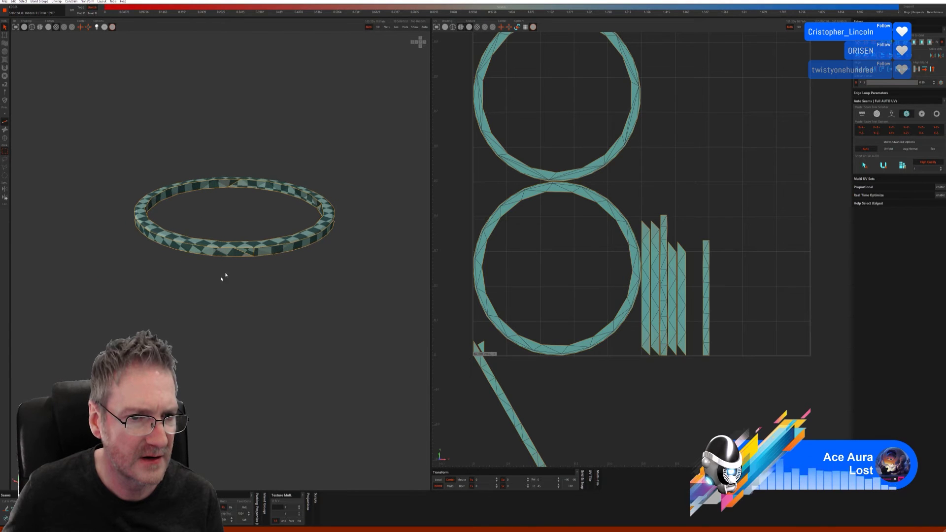
{"action": "left_click", "coordinate": [248, 255]}
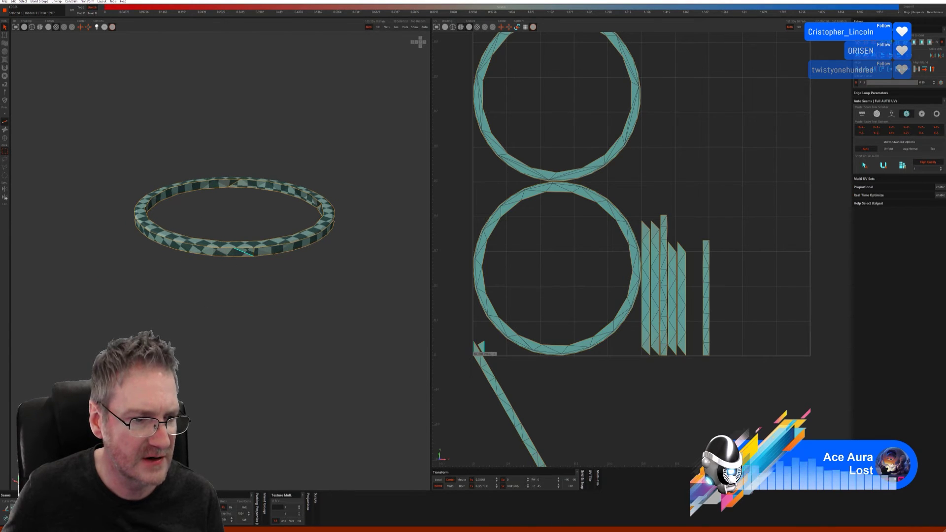
{"action": "key", "text": "w"}
Weld the short vertical seam on another section of the rim's outer wall, joining two straight UV strips.
{"action": "left_click_drag", "start_coordinate": [264, 395], "coordinate": [271, 313], "text": "alt"}
{"action": "scroll", "coordinate": [236, 319], "scroll_direction": "up", "scroll_amount": 3}
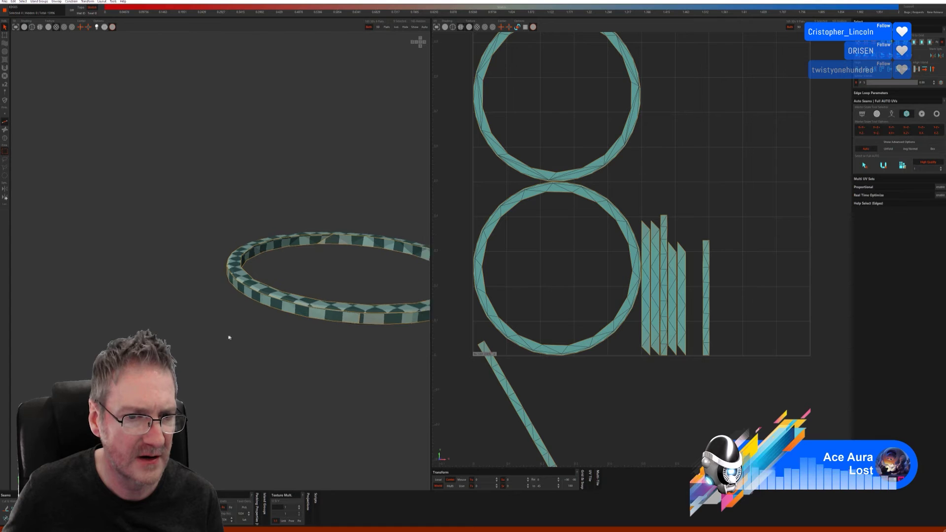
{"action": "scroll", "coordinate": [225, 325], "scroll_direction": "down", "scroll_amount": 3}
{"action": "scroll", "coordinate": [332, 309], "scroll_direction": "up", "scroll_amount": 5}
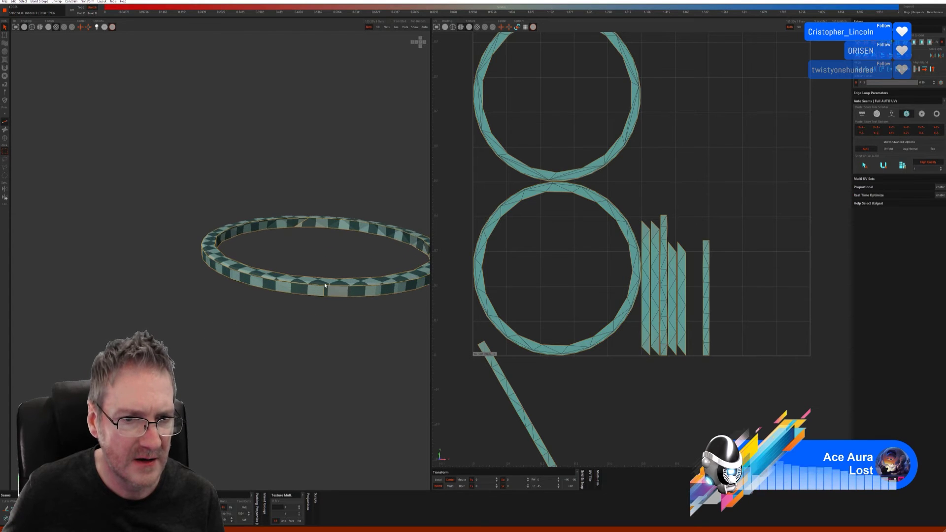
{"action": "left_click", "coordinate": [325, 291]}
{"action": "key", "text": "w"}
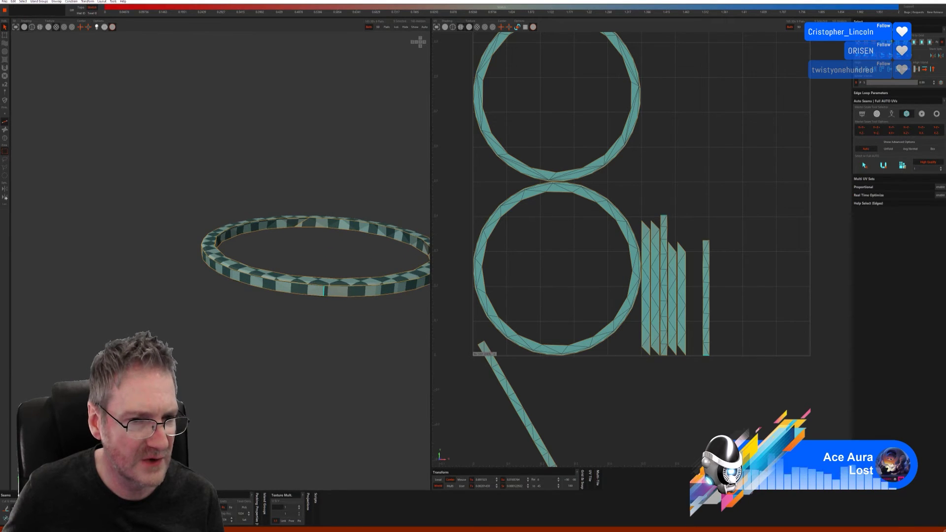
{"action": "scroll", "coordinate": [306, 327], "scroll_direction": "down", "scroll_amount": 3}
{"action": "scroll", "coordinate": [270, 315], "scroll_direction": "up", "scroll_amount": 1}
{"action": "middle_click_drag", "start_coordinate": [269, 312], "coordinate": [207, 306]}
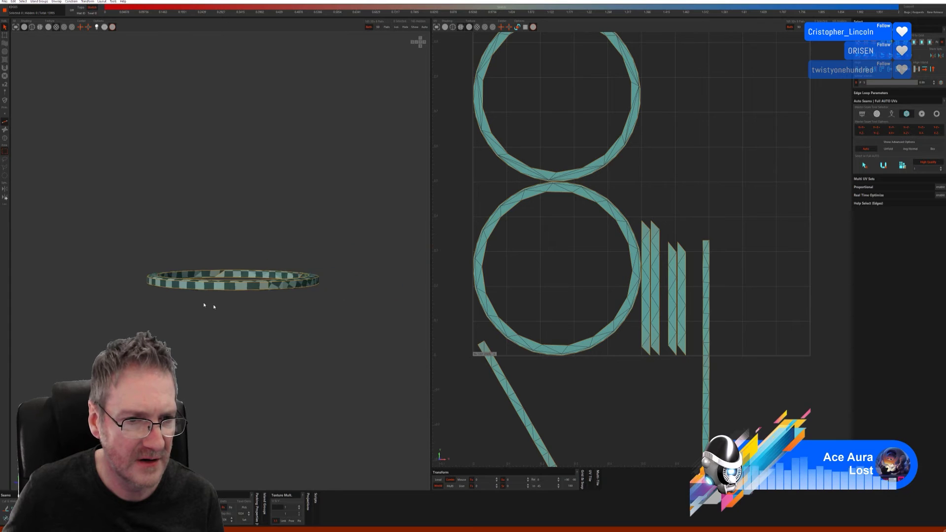
{"action": "scroll", "coordinate": [247, 310], "scroll_direction": "up", "scroll_amount": 4}
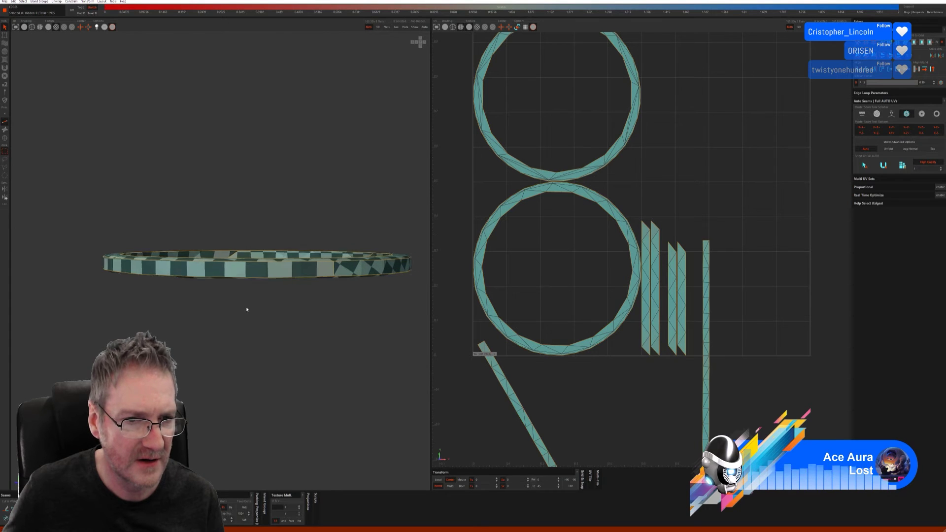
Weld the remaining vertical seam on the ring's outer wall to join its two UV strips.
{"action": "left_click", "coordinate": [340, 274]}
{"action": "middle_click_drag", "start_coordinate": [365, 328], "coordinate": [343, 332]}
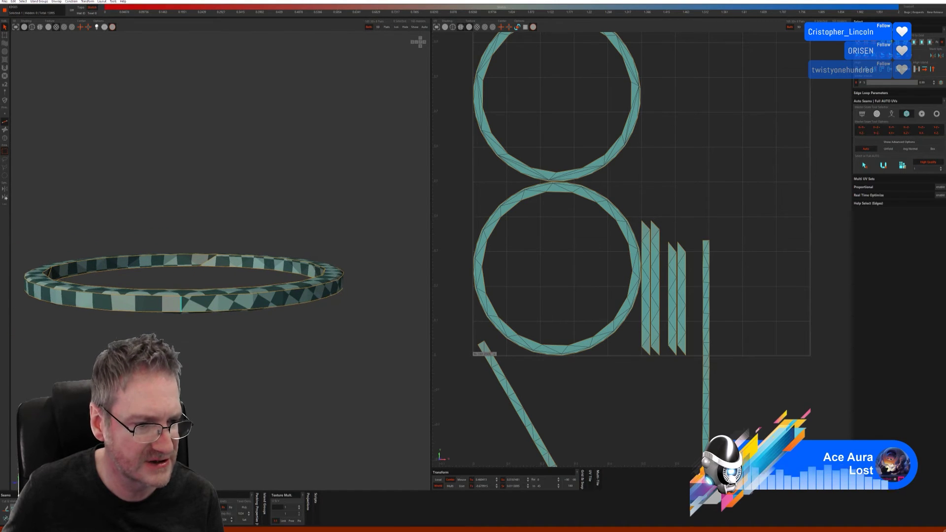
{"action": "left_click", "coordinate": [232, 411]}
{"action": "middle_click_drag", "start_coordinate": [232, 411], "coordinate": [227, 318]}
Weld the vertical seams around the ring's inner wall to merge its short UV strips into one long strip.
{"action": "scroll", "coordinate": [195, 307], "scroll_direction": "up", "scroll_amount": 5}
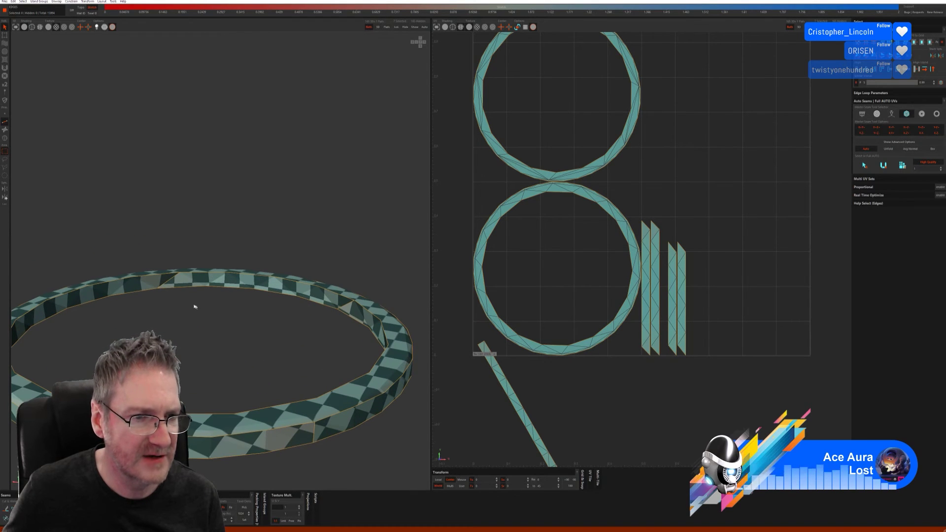
{"action": "left_click", "coordinate": [166, 283]}
{"action": "key", "text": "c"}
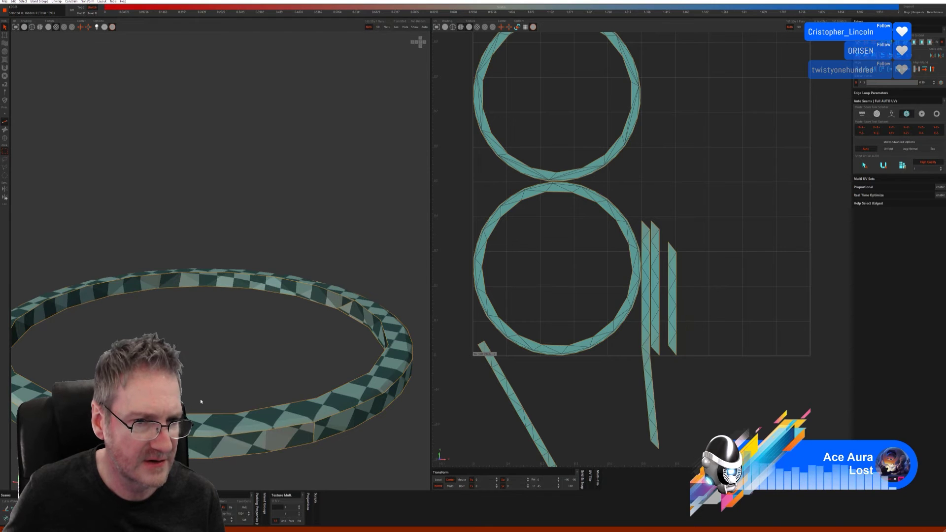
{"action": "middle_click_drag", "start_coordinate": [186, 402], "coordinate": [256, 345]}
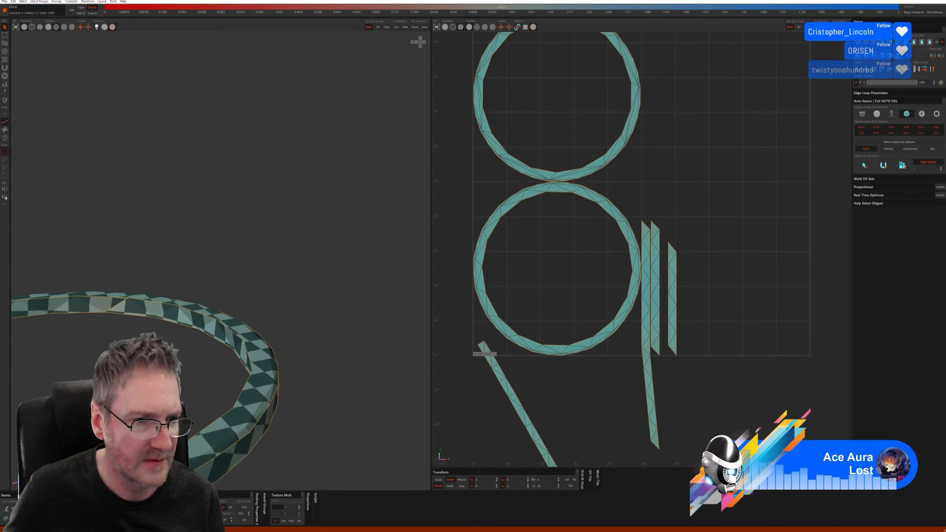
{"action": "left_click", "coordinate": [112, 310]}
{"action": "key", "text": "w"}
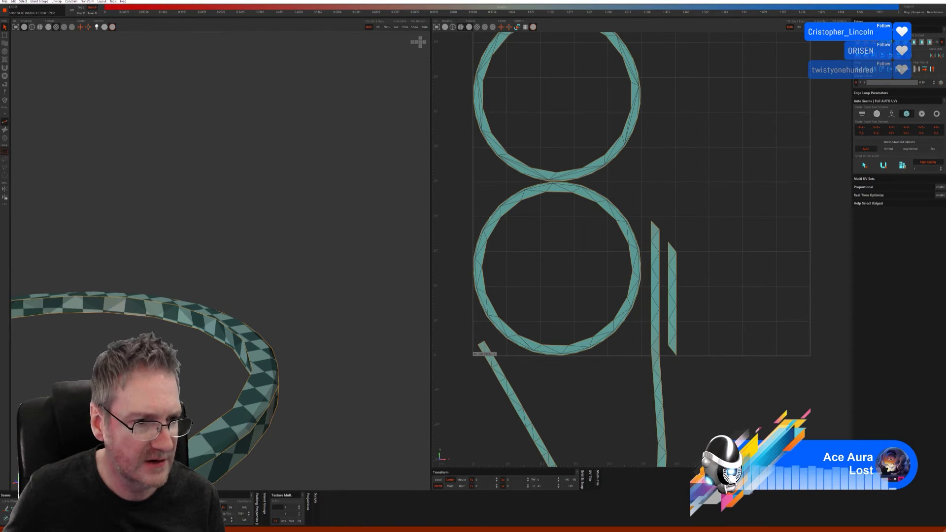
{"action": "middle_click_drag", "start_coordinate": [111, 310], "coordinate": [148, 468]}
{"action": "left_click", "coordinate": [80, 301]}
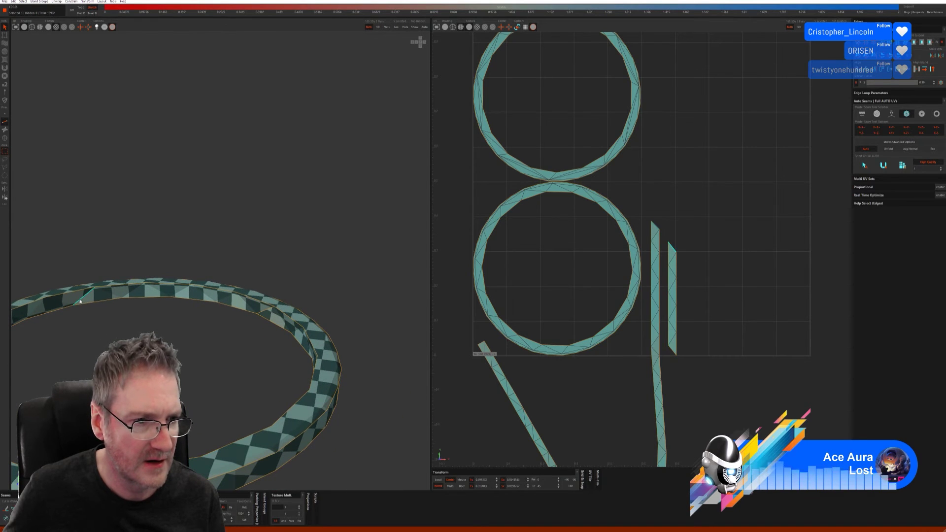
{"action": "key", "text": "w"}
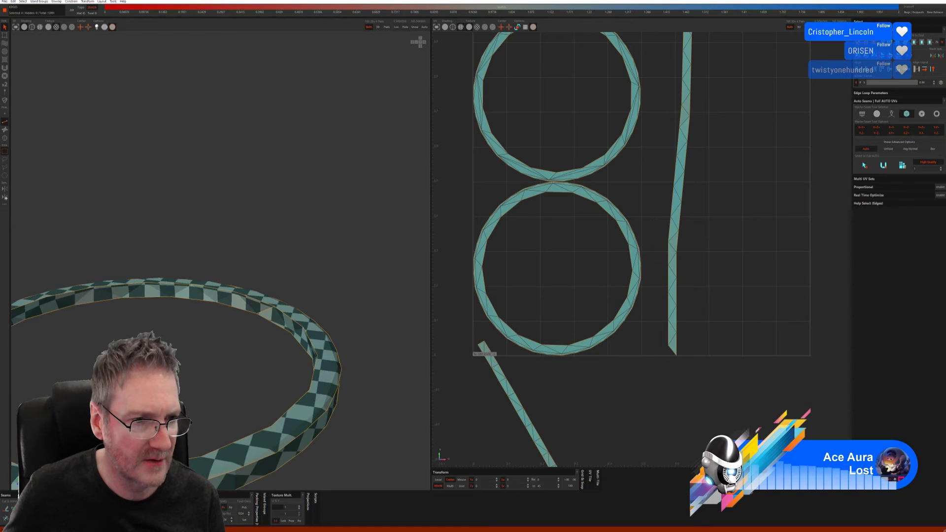
Select all of the ring's UV shells and pack them inside the UV tile.
{"action": "middle_click_drag", "start_coordinate": [184, 384], "coordinate": [416, 310]}
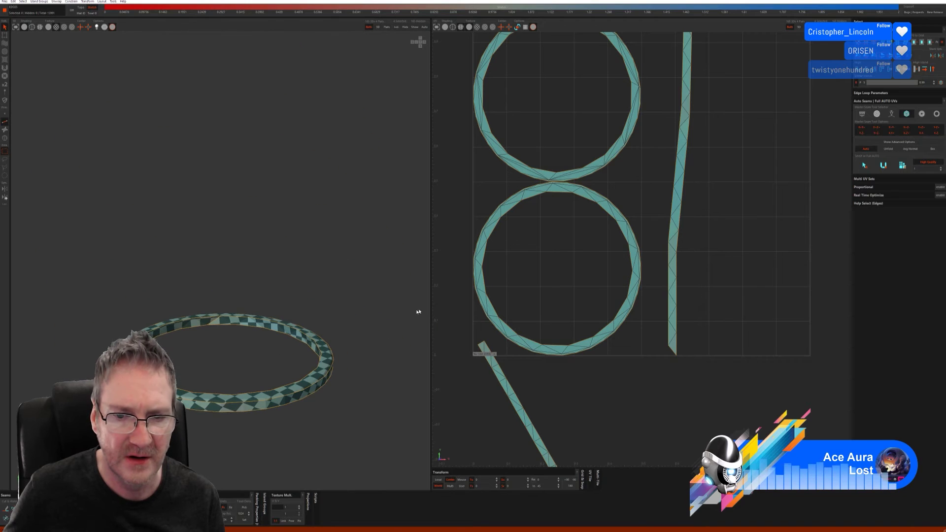
{"action": "scroll", "coordinate": [473, 317], "scroll_direction": "down", "scroll_amount": 4}
{"action": "scroll", "coordinate": [536, 346], "scroll_direction": "down", "scroll_amount": 2}
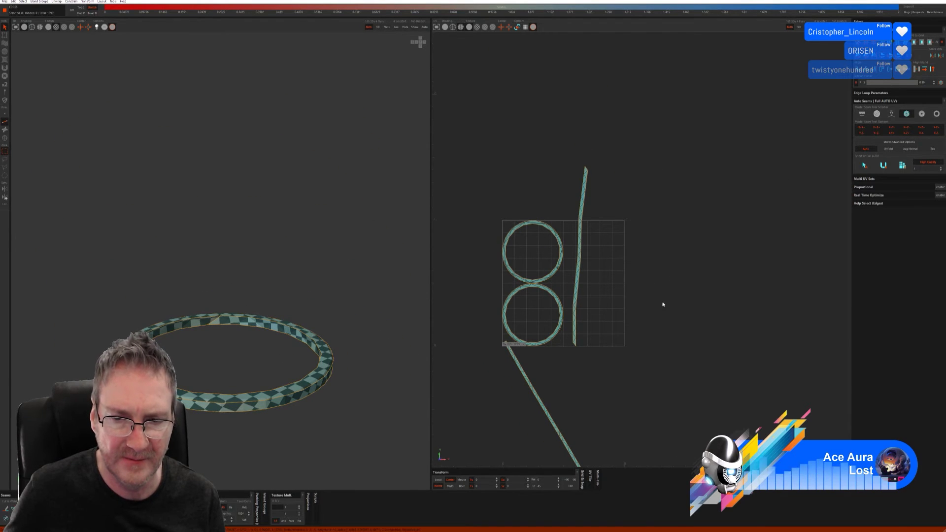
{"action": "scroll", "coordinate": [649, 316], "scroll_direction": "down", "scroll_amount": 2}
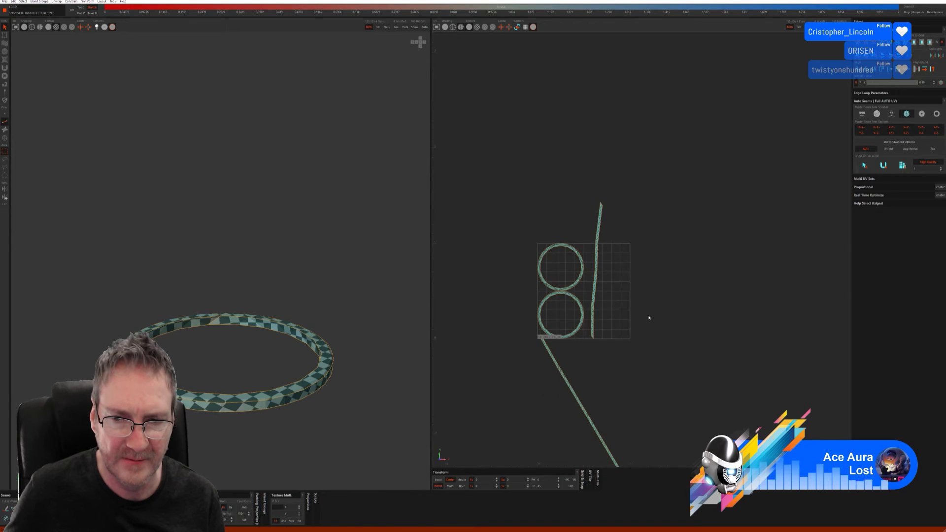
{"action": "middle_click_drag", "start_coordinate": [656, 317], "coordinate": [663, 284]}
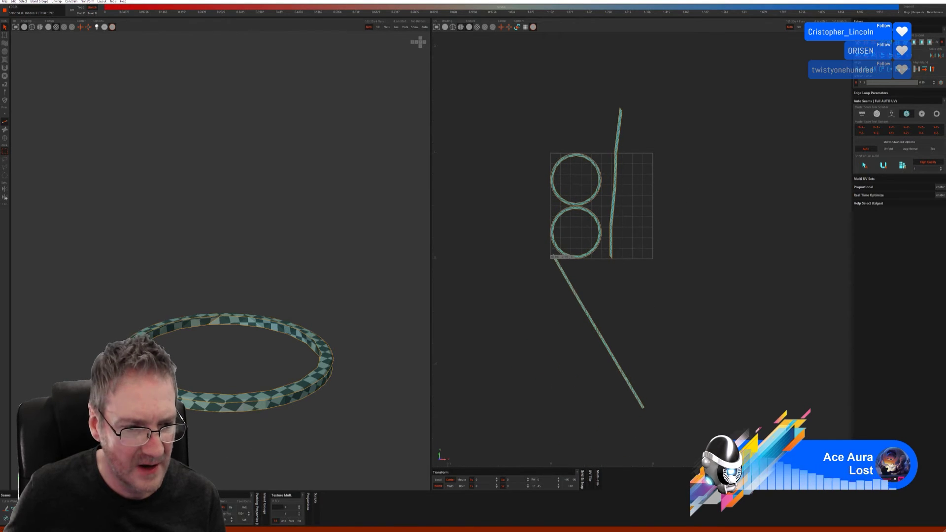
{"action": "left_click_drag", "start_coordinate": [491, 69], "coordinate": [730, 454]}
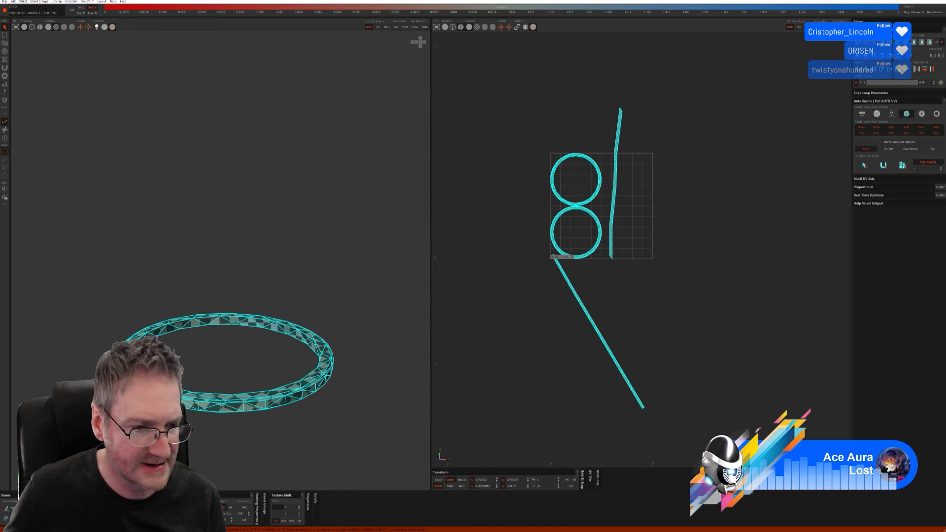
{"action": "key", "text": "p"}
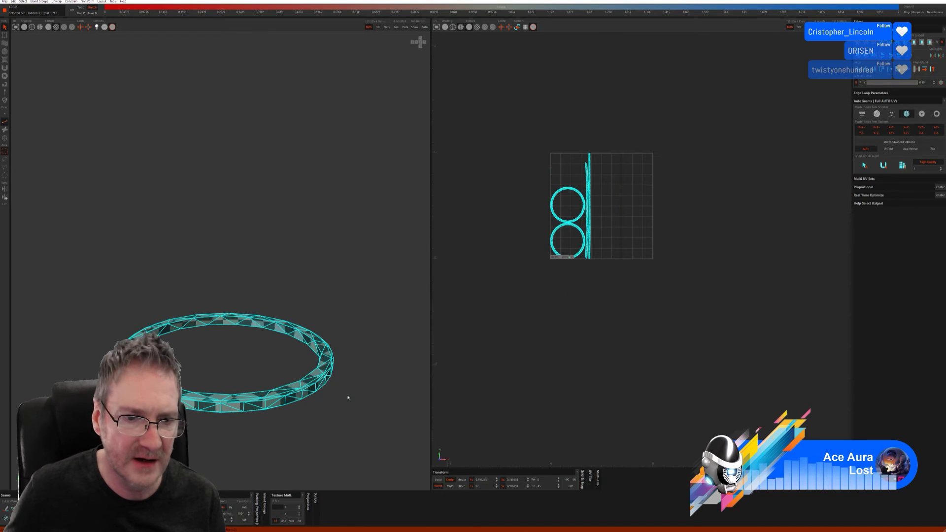
Show the whole model again, switch to island selection and isolate the round cap on top of the central cylinder.
{"action": "left_click", "coordinate": [348, 404]}
{"action": "middle_click_drag", "start_coordinate": [347, 414], "coordinate": [288, 385]}
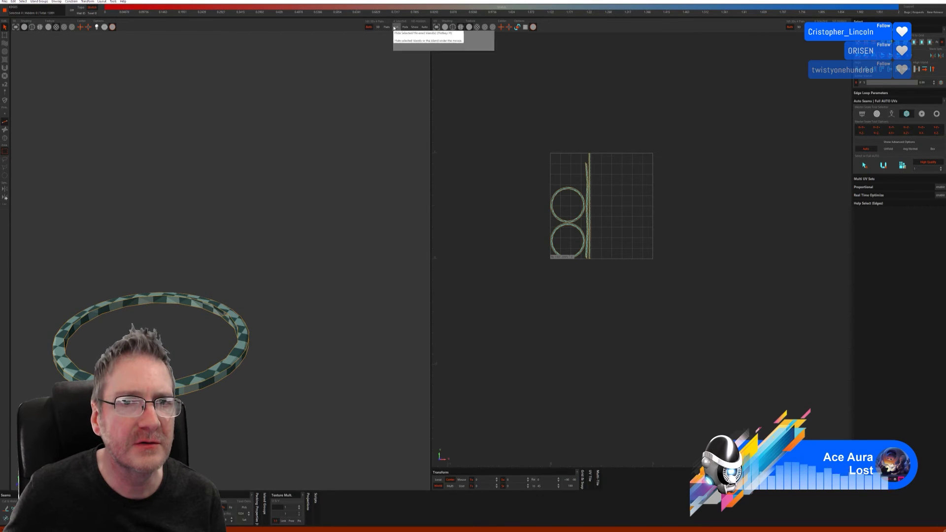
{"action": "left_click", "coordinate": [415, 28]}
{"action": "key", "text": "f"}
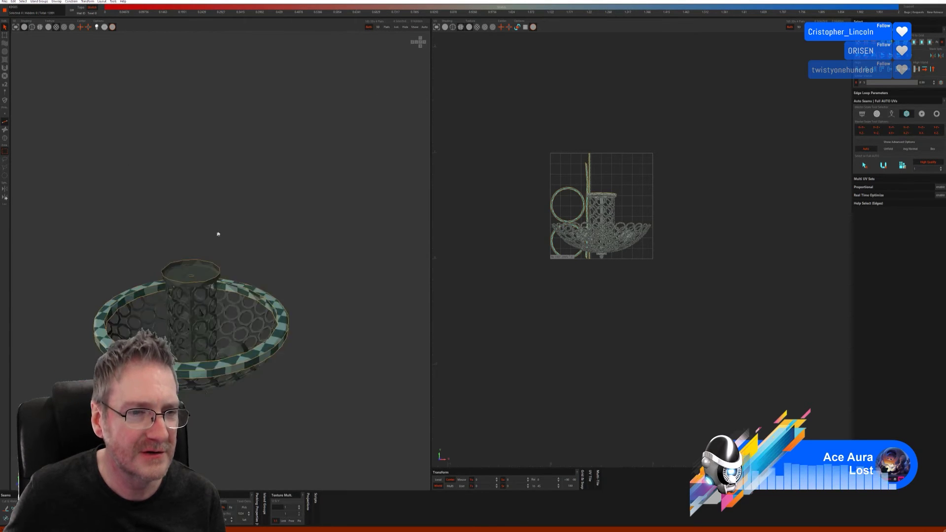
{"action": "left_click", "coordinate": [5, 141]}
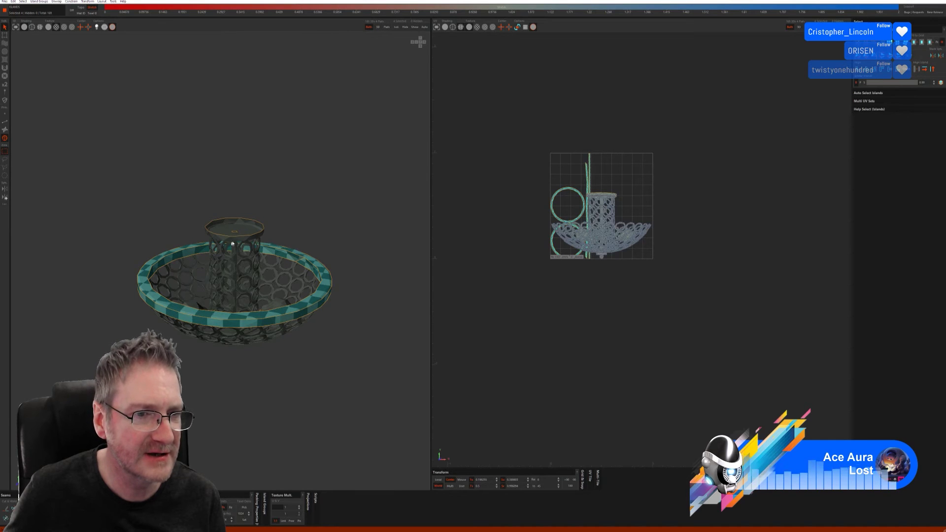
{"action": "left_click", "coordinate": [235, 241]}
{"action": "left_click", "coordinate": [397, 27]}
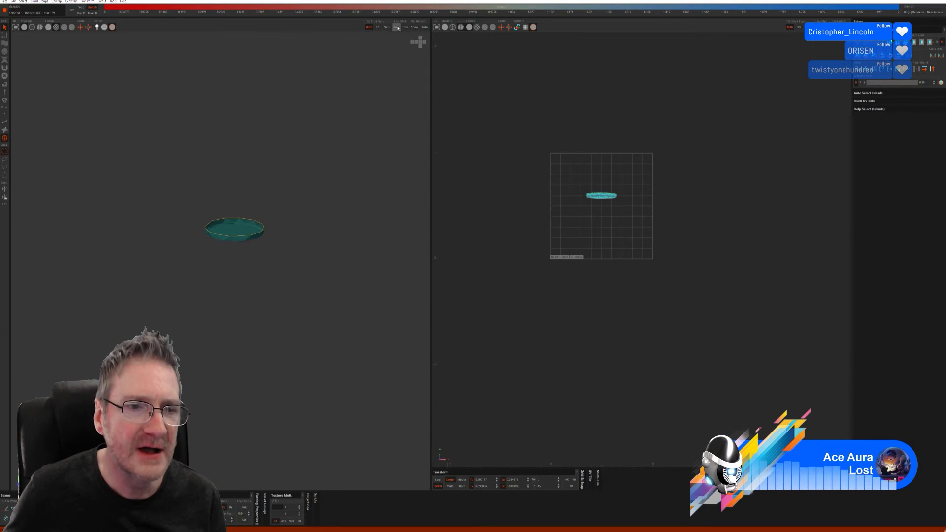
Generate automatic seams for the isolated round cap, with its islands unfolded and packed.
{"action": "scroll", "coordinate": [264, 201], "scroll_direction": "up", "scroll_amount": 5}
{"action": "middle_click_drag", "start_coordinate": [312, 201], "coordinate": [369, 269]}
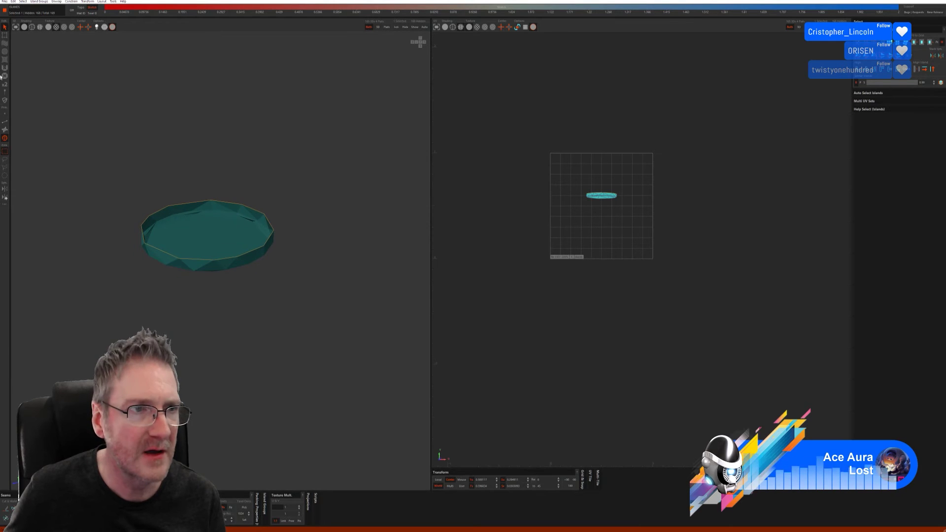
{"action": "left_click", "coordinate": [7, 121]}
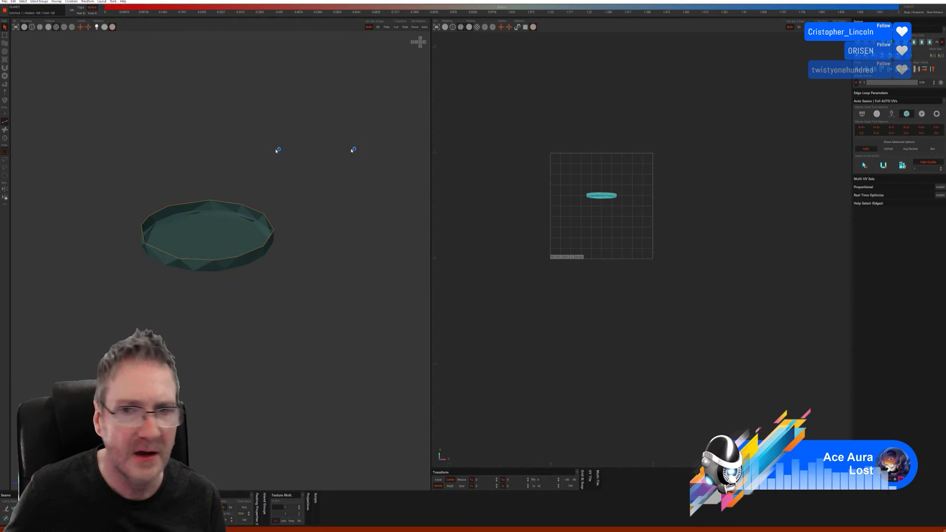
{"action": "left_click", "coordinate": [884, 166]}
{"action": "left_click", "coordinate": [902, 165]}
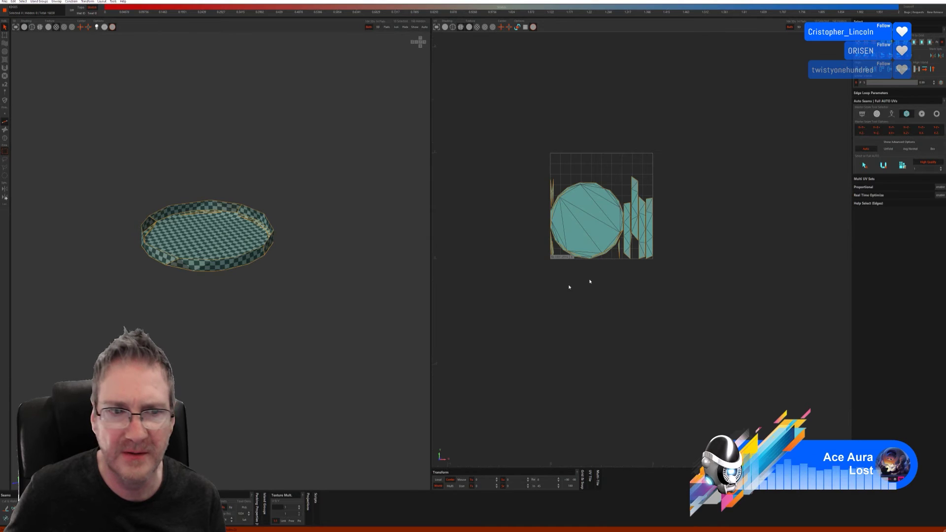
Weld the vertical seams around the cap's side wall to merge its pieces into one long UV strip.
{"action": "mouse_move", "coordinate": [276, 256]}
{"action": "middle_mouse_down"}
{"action": "mouse_move", "coordinate": [247, 260]}
{"action": "mouse_move", "coordinate": [281, 239]}
{"action": "middle_mouse_up"}
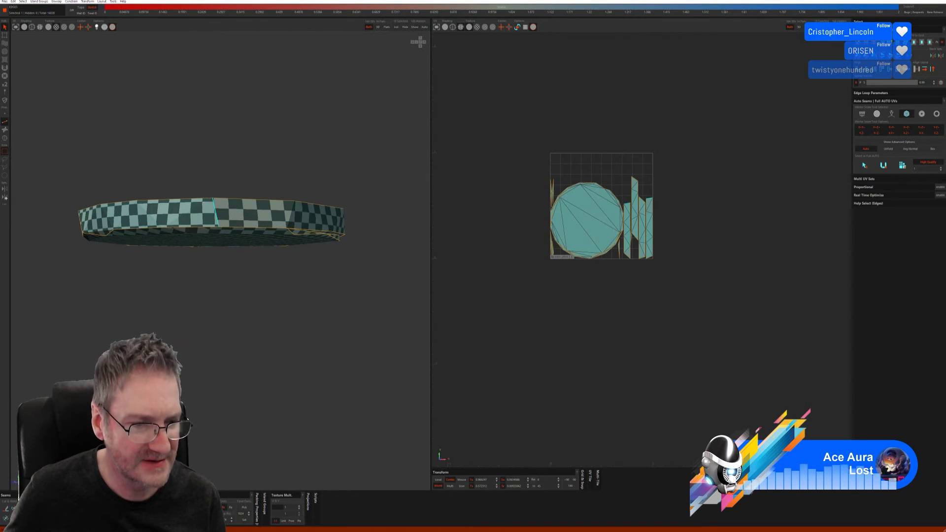
{"action": "mouse_move", "coordinate": [338, 354]}
{"action": "middle_mouse_down"}
{"action": "mouse_move", "coordinate": [276, 341]}
{"action": "mouse_move", "coordinate": [270, 363]}
{"action": "mouse_move", "coordinate": [182, 373]}
{"action": "mouse_move", "coordinate": [335, 367]}
{"action": "middle_mouse_up"}
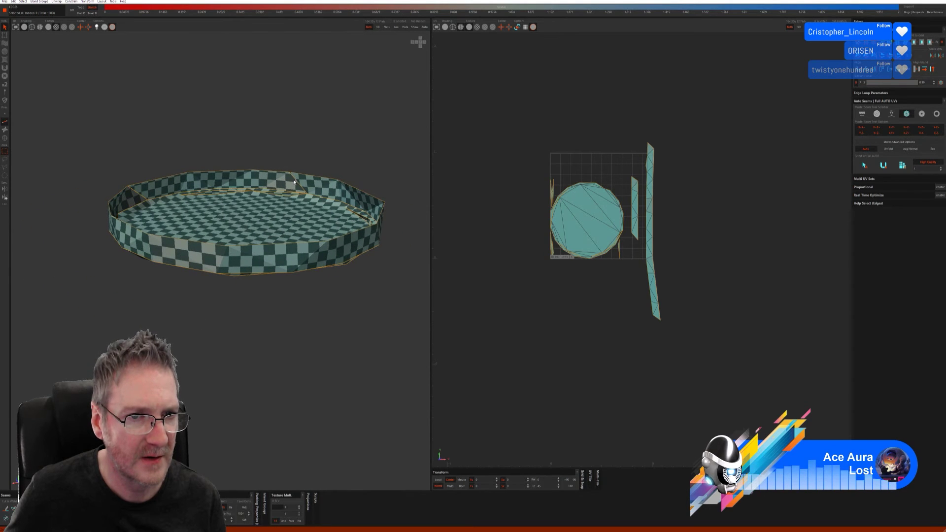
{"action": "key", "text": "w"}
{"action": "middle_click_drag", "start_coordinate": [197, 355], "coordinate": [313, 296]}
{"action": "scroll", "coordinate": [283, 267], "scroll_direction": "down", "scroll_amount": 3}
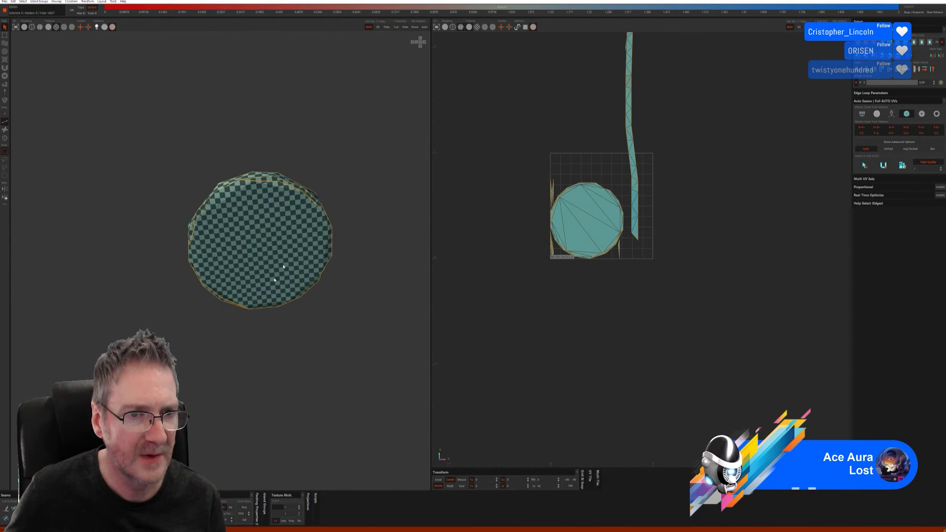
Show the whole model again and isolate the thin vertical rod inside the central cylinder.
{"action": "left_click", "coordinate": [416, 28]}
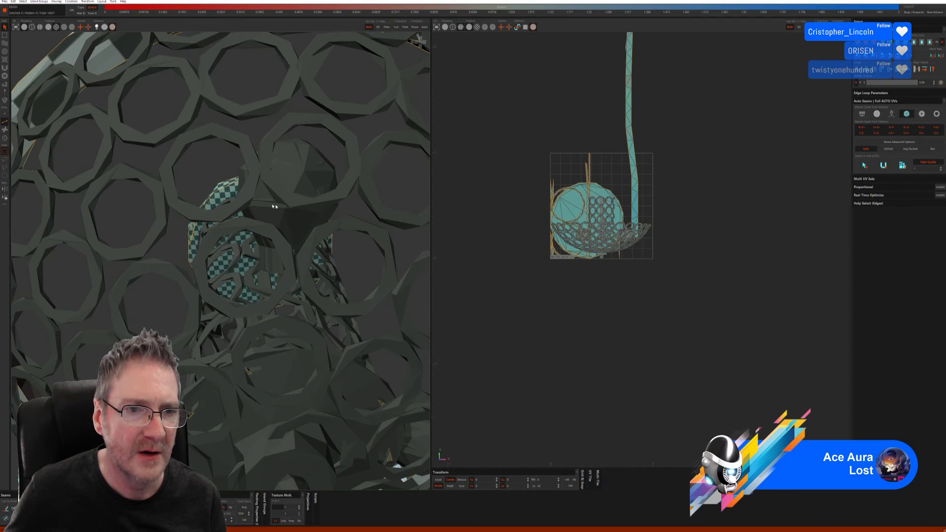
{"action": "middle_click_drag", "start_coordinate": [275, 207], "coordinate": [268, 276]}
{"action": "scroll", "coordinate": [269, 276], "scroll_direction": "down", "scroll_amount": 4}
{"action": "middle_click_drag", "start_coordinate": [192, 272], "coordinate": [127, 278]}
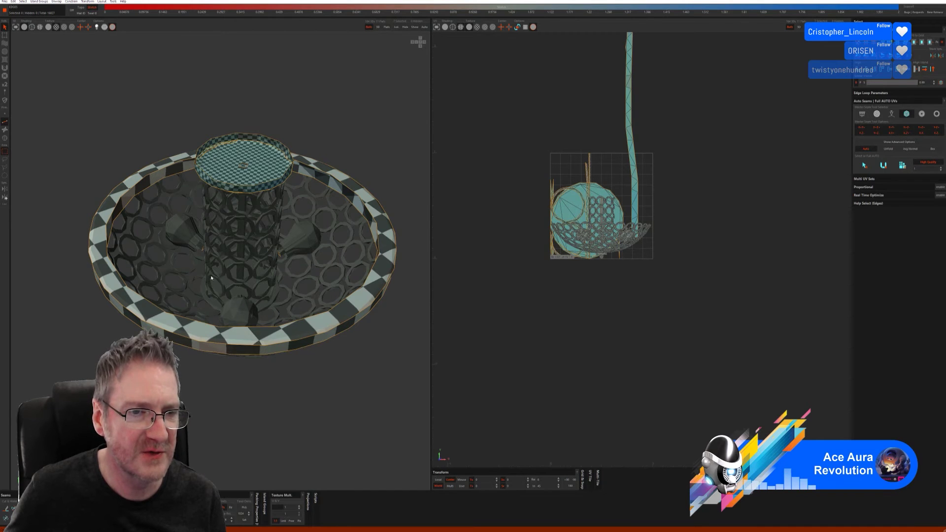
{"action": "middle_click_drag", "start_coordinate": [211, 278], "coordinate": [243, 255]}
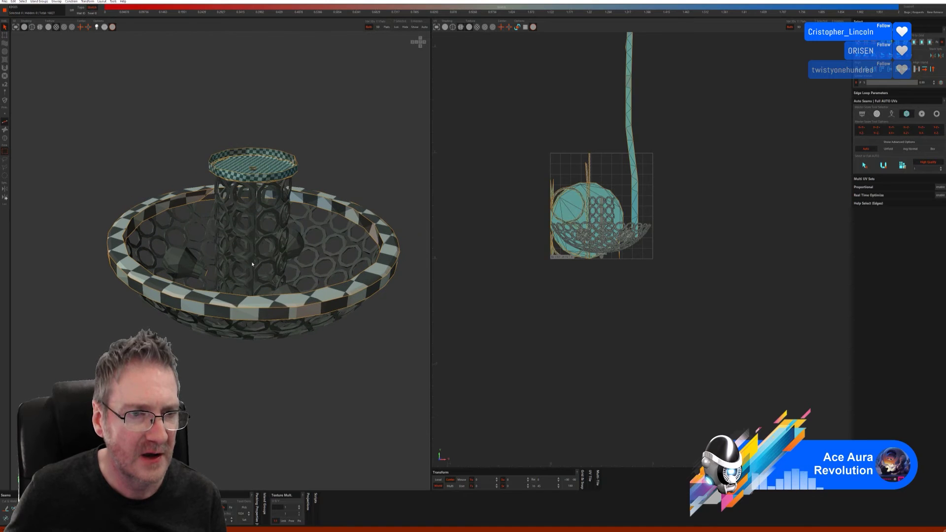
{"action": "key", "text": "F4"}
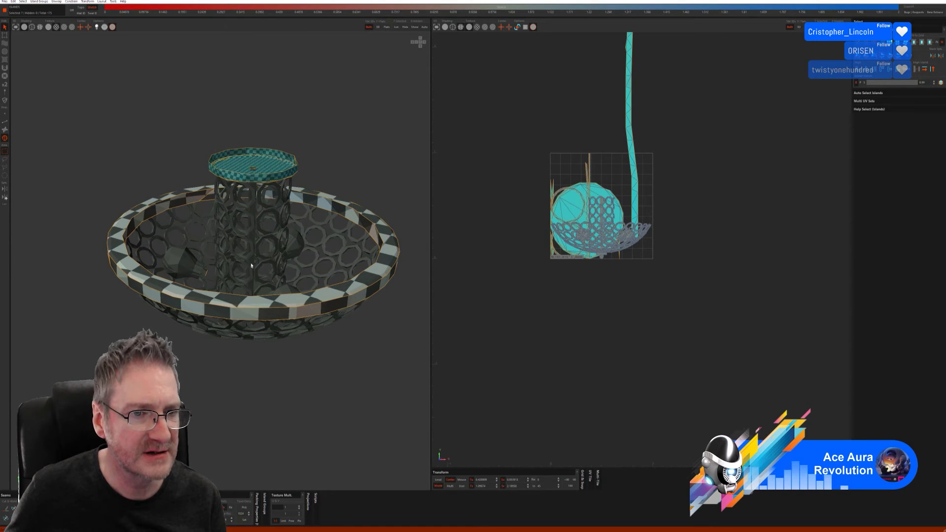
{"action": "left_click", "coordinate": [254, 265]}
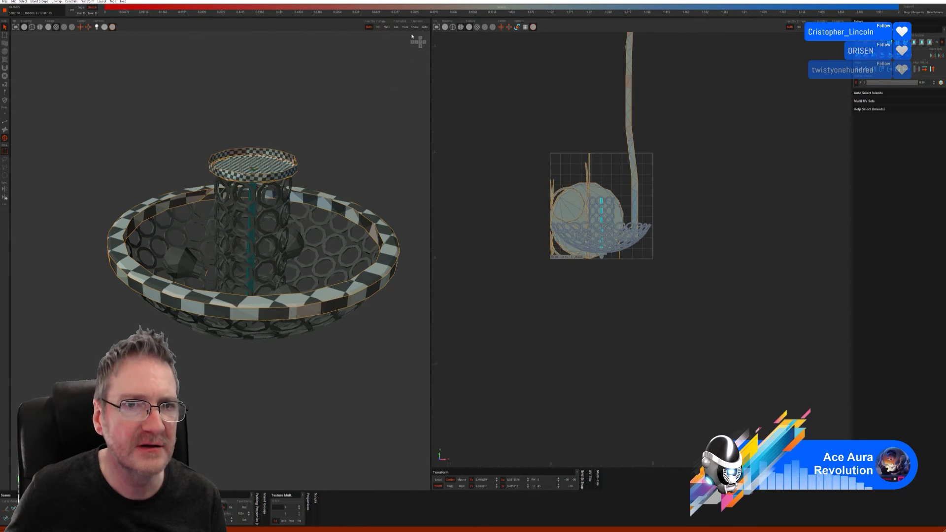
{"action": "left_click", "coordinate": [397, 27]}
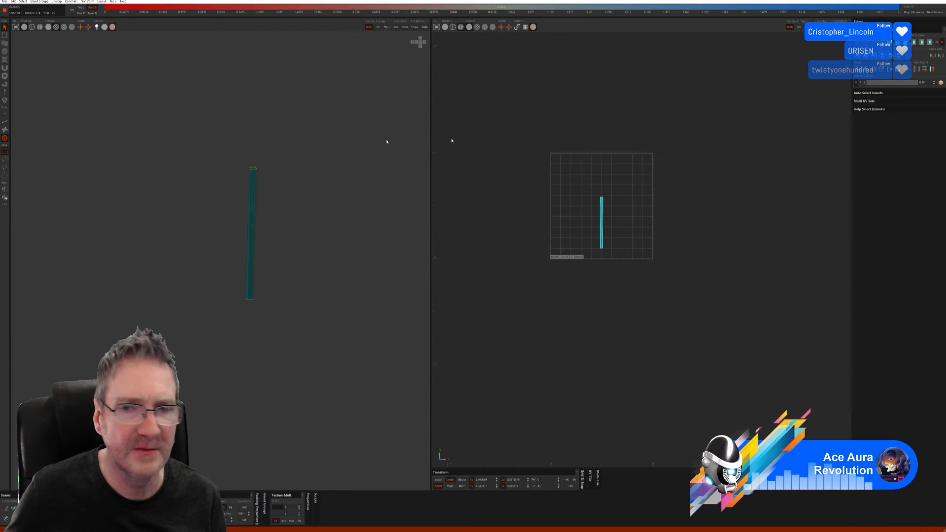
Generate automatic seams for the isolated rod, with its islands unfolded and packed.
{"action": "left_click", "coordinate": [5, 122]}
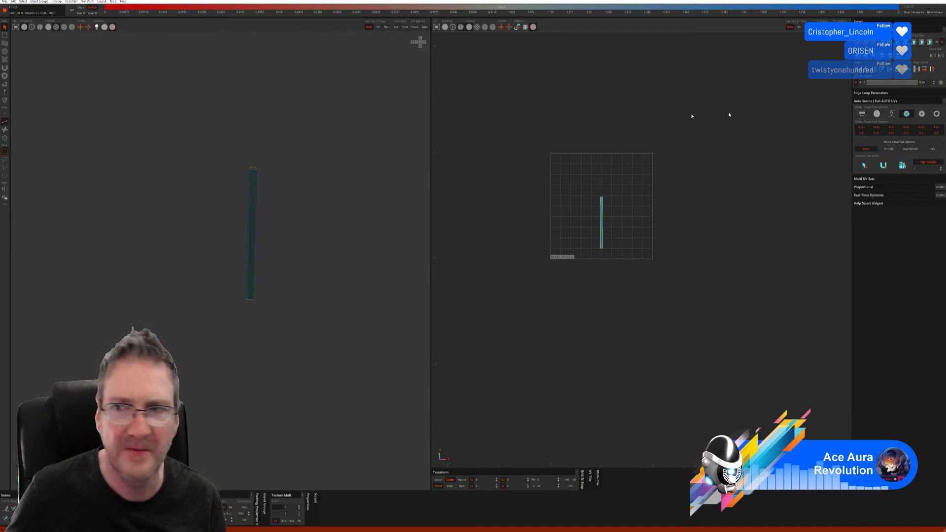
{"action": "left_click", "coordinate": [865, 165]}
{"action": "left_click", "coordinate": [884, 165]}
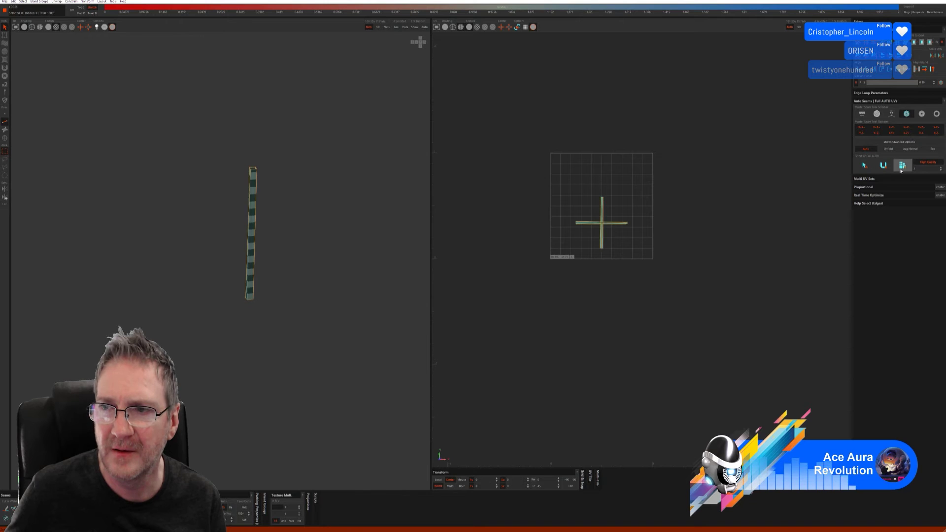
{"action": "left_click", "coordinate": [903, 165]}
{"action": "left_click_drag", "start_coordinate": [292, 249], "coordinate": [175, 235], "text": "alt"}
Show the whole model again, isolate the finial piece at the bottom of the bowl and switch to edge selection.
{"action": "left_click", "coordinate": [415, 26]}
{"action": "scroll", "coordinate": [253, 289], "scroll_direction": "up", "scroll_amount": 5}
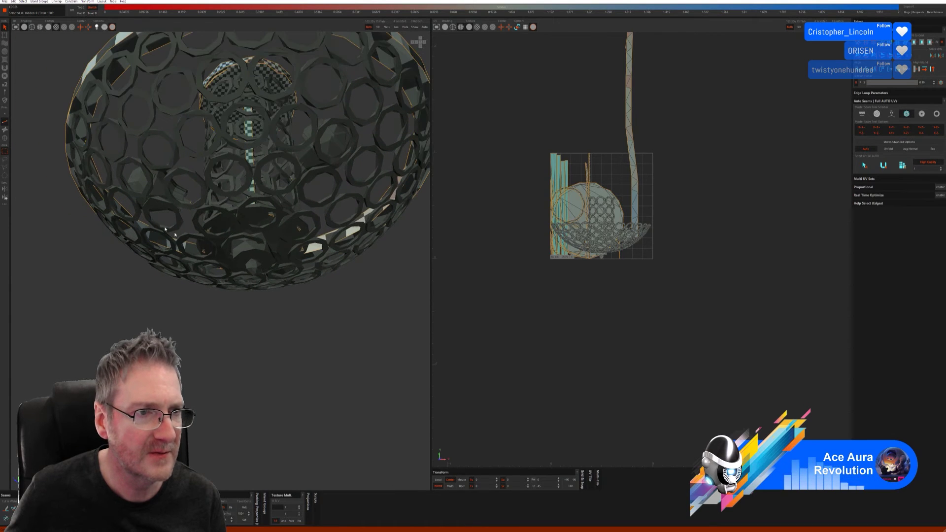
{"action": "left_click", "coordinate": [5, 138]}
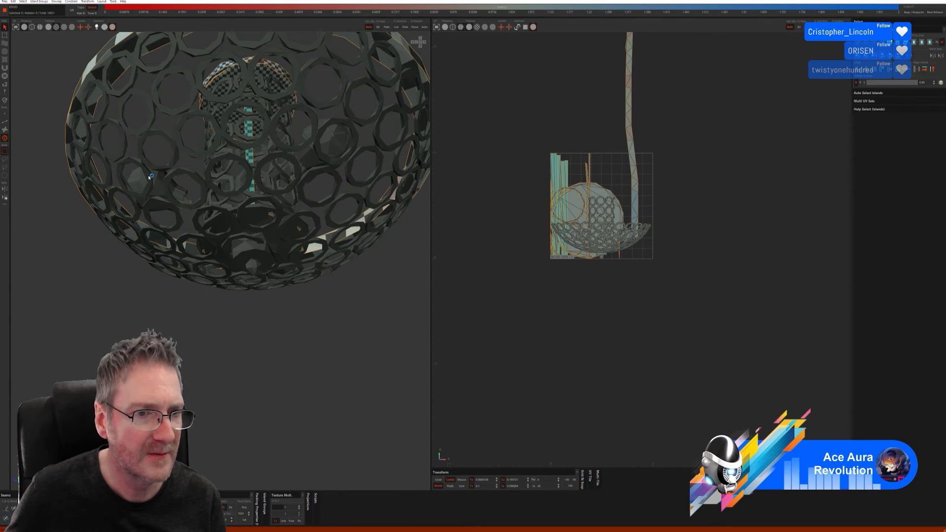
{"action": "left_click", "coordinate": [253, 221]}
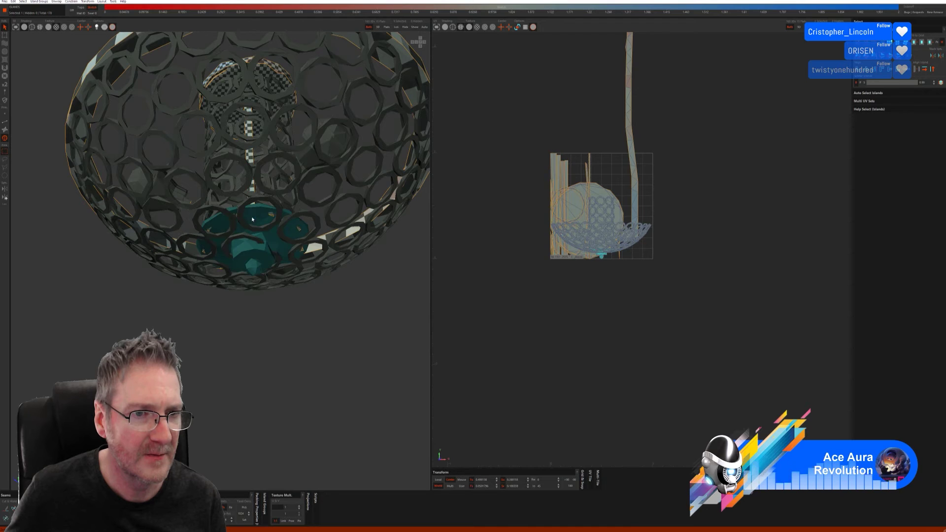
{"action": "left_click", "coordinate": [396, 28]}
{"action": "left_click", "coordinate": [5, 121]}
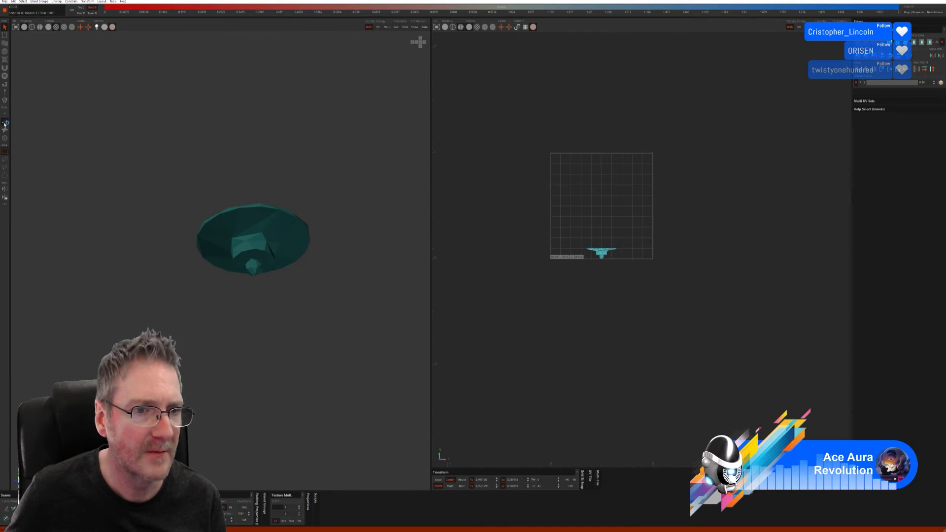
Generate automatic seams for the isolated finial, with its islands unfolded and packed.
{"action": "left_click", "coordinate": [892, 114]}
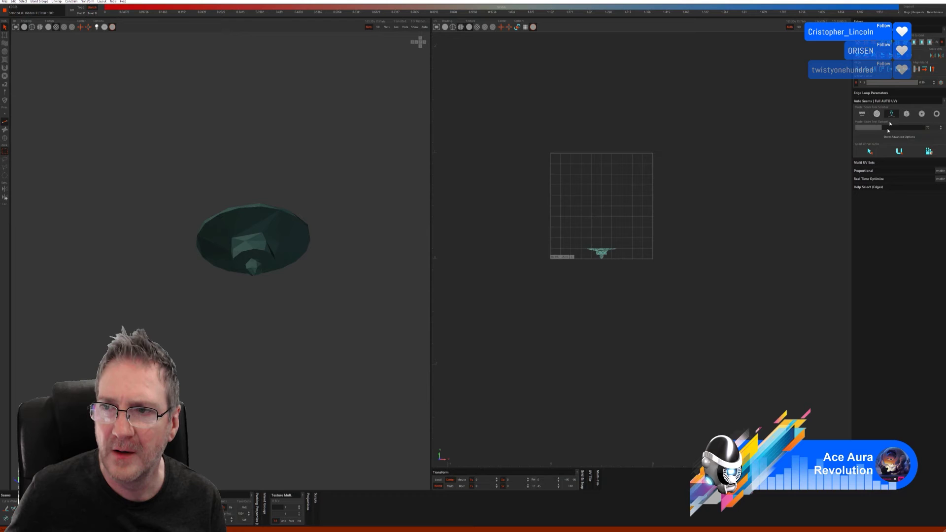
{"action": "left_click", "coordinate": [870, 152]}
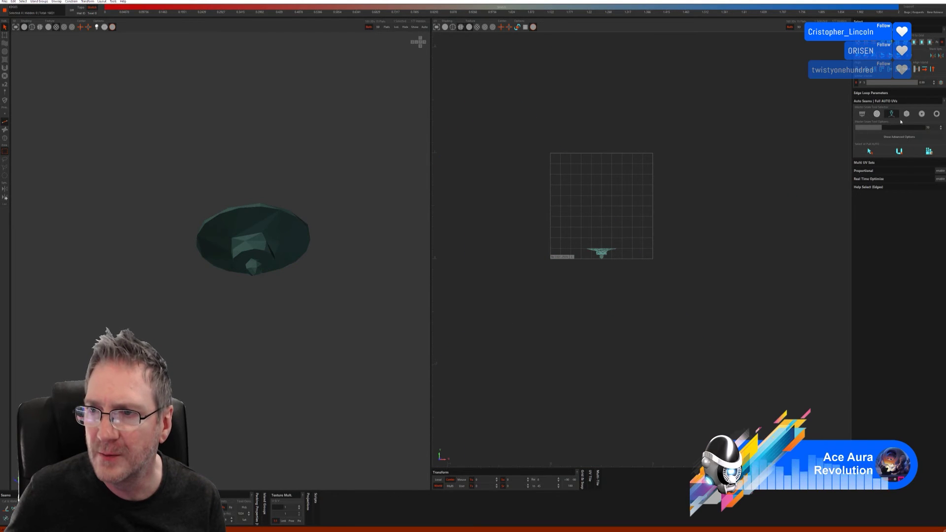
{"action": "left_click", "coordinate": [877, 114]}
{"action": "left_click", "coordinate": [870, 158]}
{"action": "left_click", "coordinate": [929, 159]}
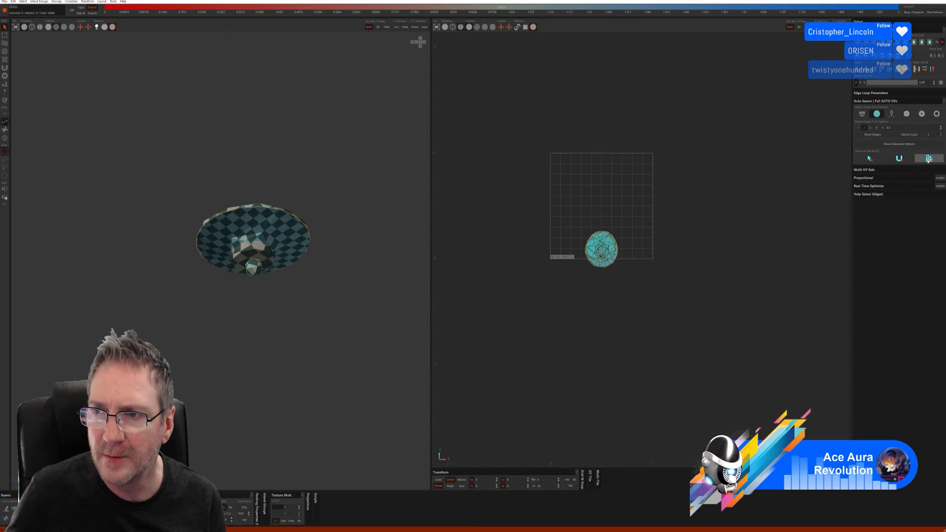
Examine the checker pattern and seams on the finial's disc, collar and knob from below and from the side.
{"action": "middle_click_drag", "start_coordinate": [310, 285], "coordinate": [289, 263]}
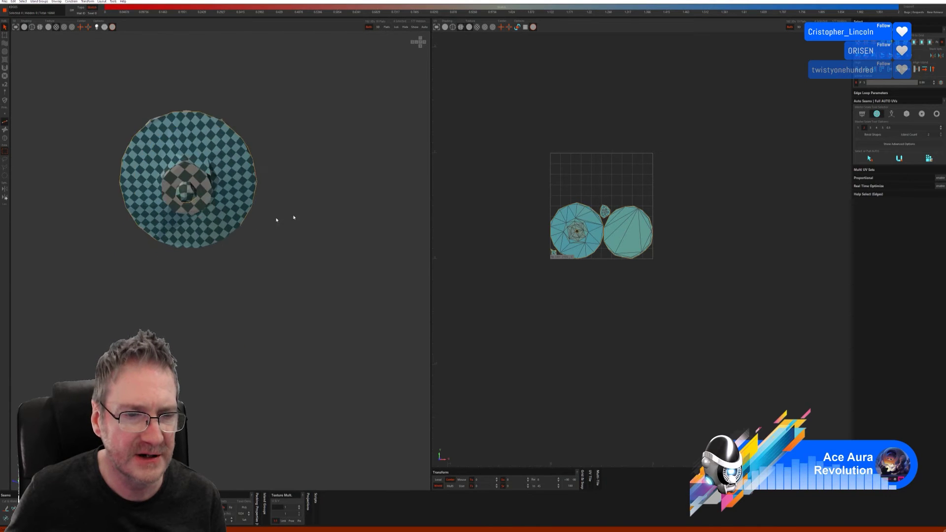
{"action": "scroll", "coordinate": [198, 193], "scroll_direction": "up", "scroll_amount": 8}
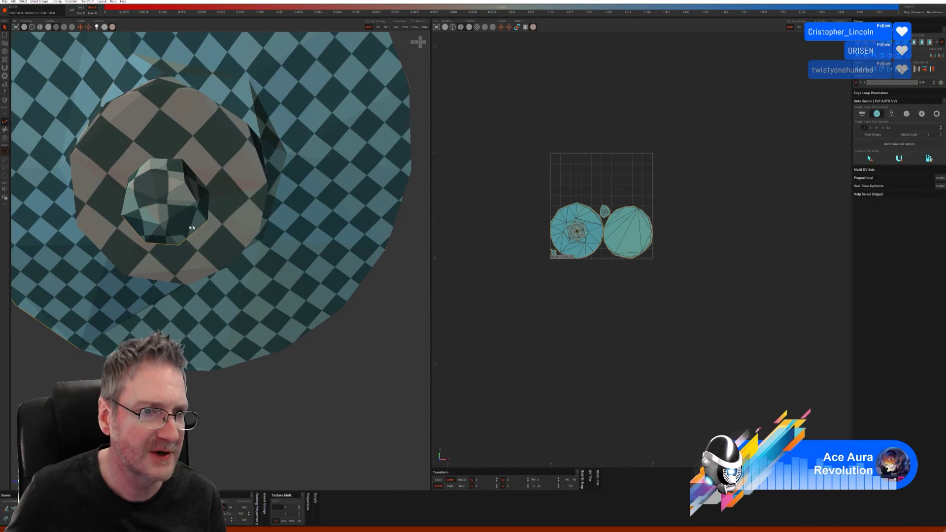
{"action": "scroll", "coordinate": [192, 228], "scroll_direction": "down", "scroll_amount": 8}
{"action": "middle_click_drag", "start_coordinate": [192, 228], "coordinate": [298, 194]}
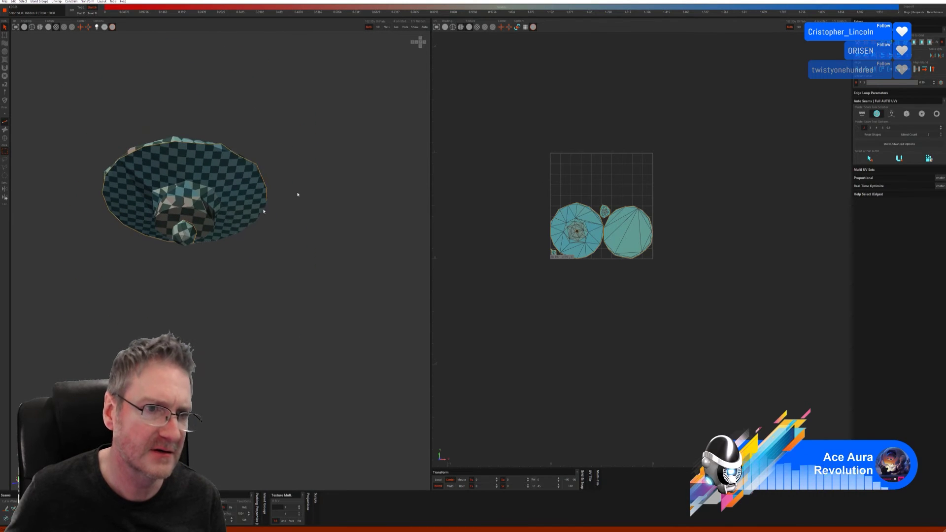
{"action": "scroll", "coordinate": [560, 239], "scroll_direction": "up", "scroll_amount": 2}
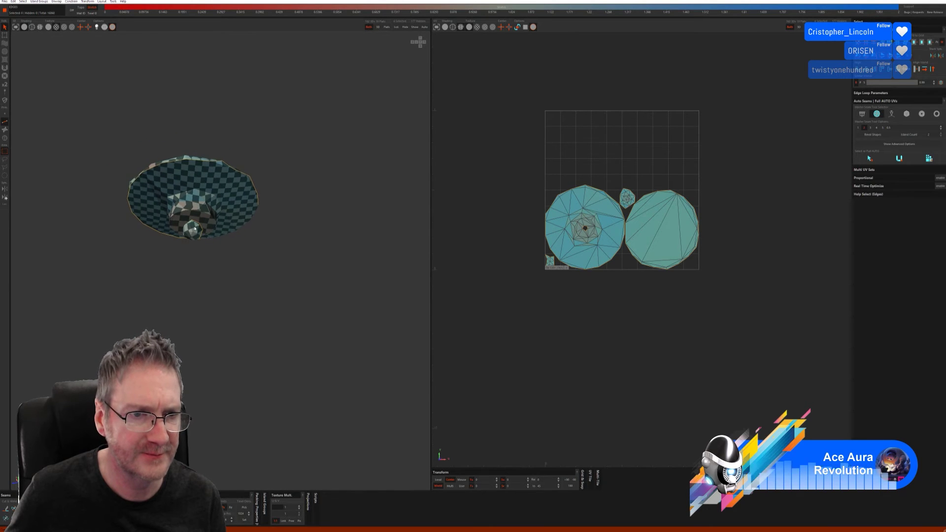
{"action": "scroll", "coordinate": [195, 229], "scroll_direction": "up", "scroll_amount": 2}
{"action": "middle_click_drag", "start_coordinate": [195, 228], "coordinate": [148, 246]}
{"action": "scroll", "coordinate": [133, 265], "scroll_direction": "down", "scroll_amount": 3}
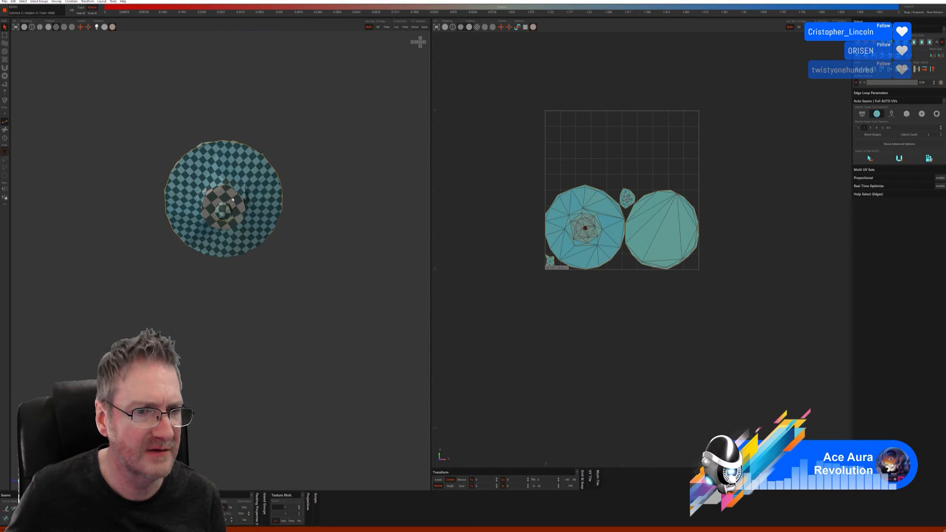
{"action": "scroll", "coordinate": [233, 199], "scroll_direction": "up", "scroll_amount": 4}
{"action": "middle_click_drag", "start_coordinate": [233, 199], "coordinate": [207, 204]}
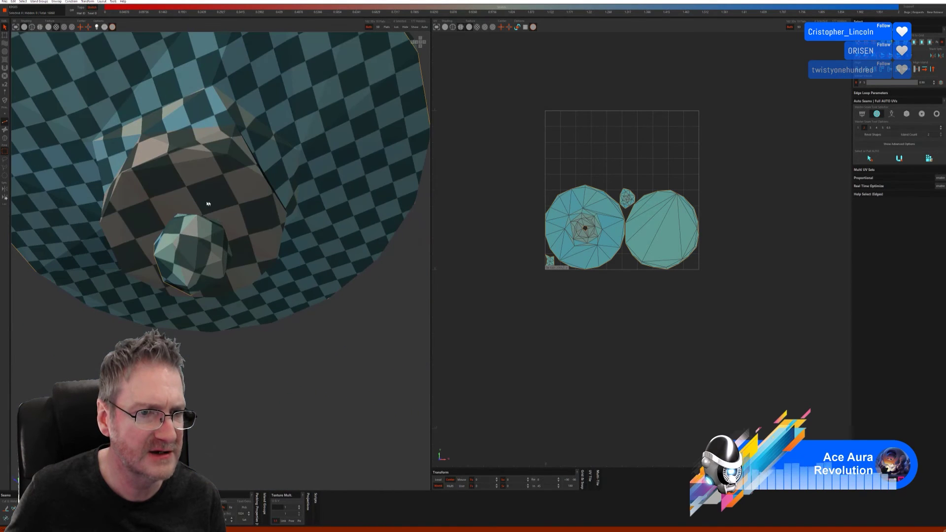
{"action": "scroll", "coordinate": [228, 199], "scroll_direction": "down", "scroll_amount": 5}
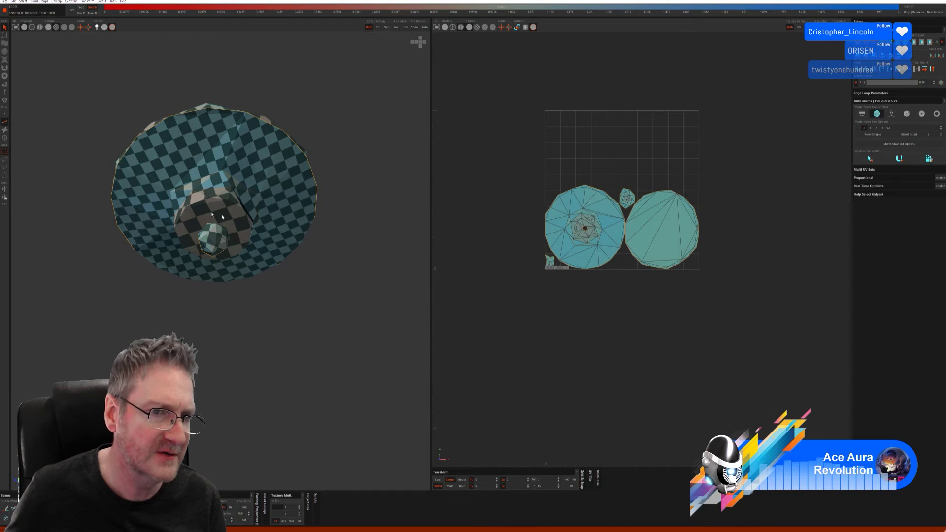
{"action": "middle_click_drag", "start_coordinate": [176, 229], "coordinate": [367, 75]}
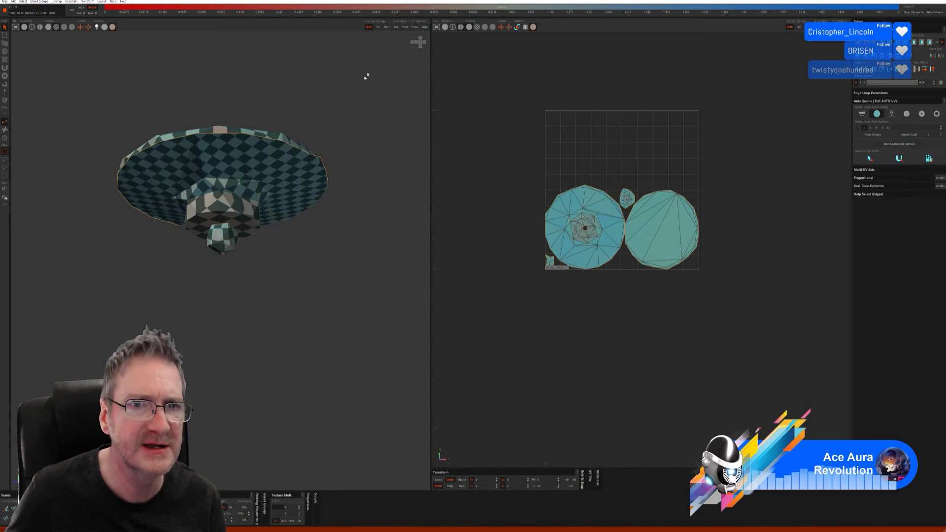
Show the whole model again, switch to island selection and select the rings on both sides of the central cylinder.
{"action": "left_click", "coordinate": [415, 27]}
{"action": "right_click_drag", "start_coordinate": [325, 284], "coordinate": [187, 317], "text": "alt"}
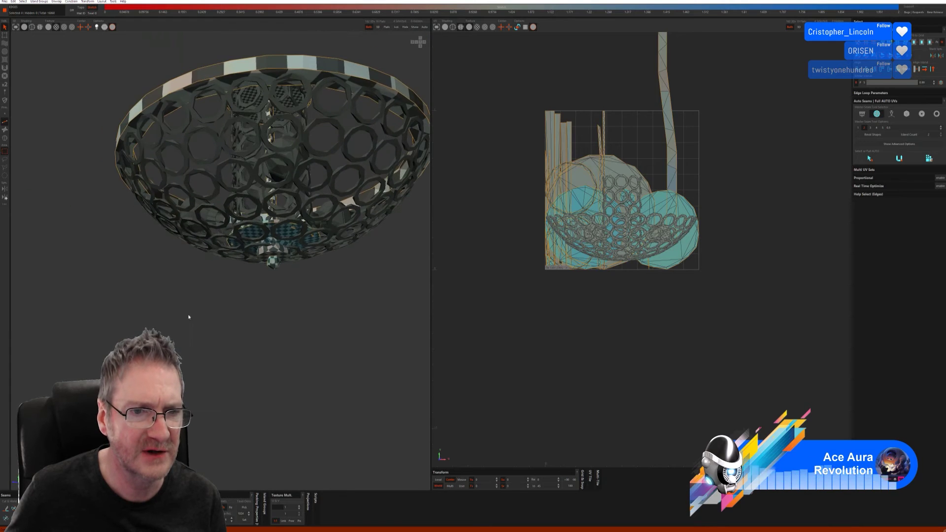
{"action": "left_click_drag", "start_coordinate": [188, 317], "coordinate": [256, 328], "text": "alt"}
{"action": "right_click_drag", "start_coordinate": [255, 328], "coordinate": [208, 314], "text": "alt"}
{"action": "left_click_drag", "start_coordinate": [209, 316], "coordinate": [277, 241], "text": "alt"}
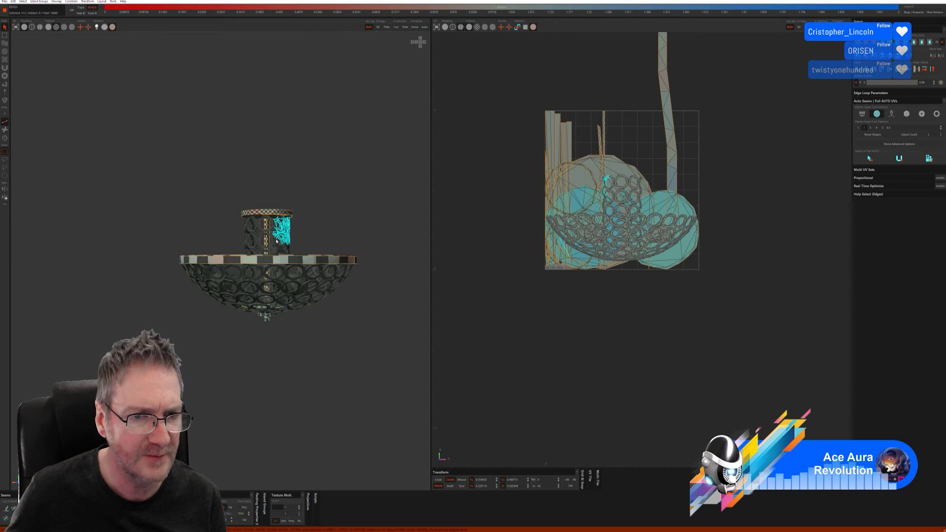
{"action": "left_click", "coordinate": [5, 138]}
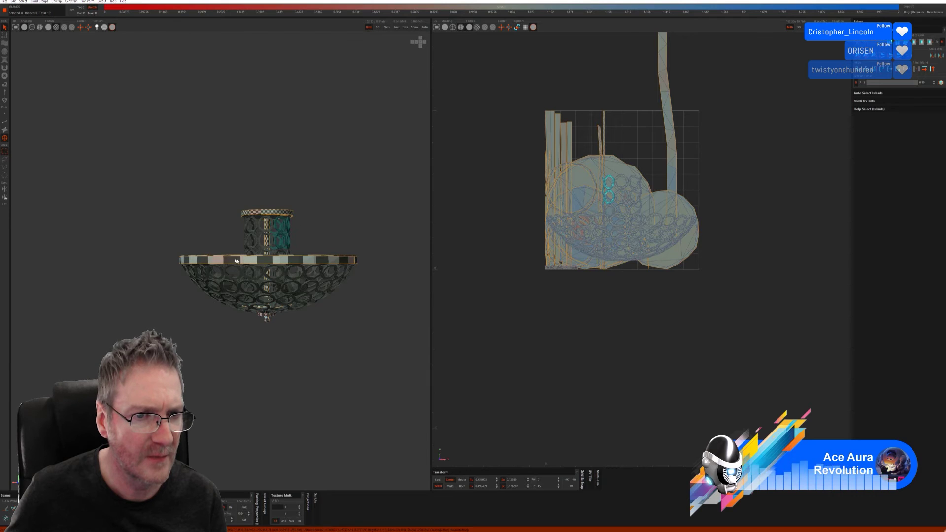
{"action": "left_click_drag", "start_coordinate": [228, 226], "coordinate": [253, 242], "text": "shift"}
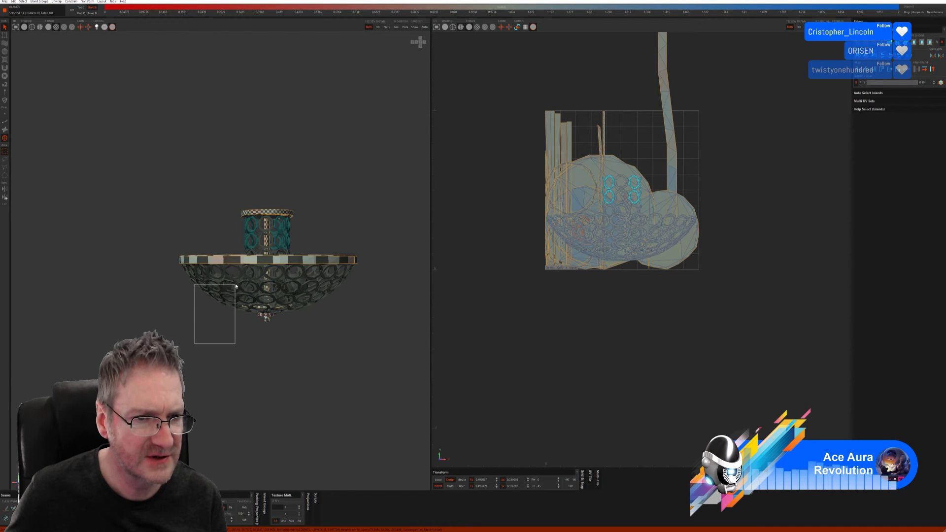
Add the bowl's rings and the bulbs inside it to the island selection, working around the model.
{"action": "left_click_drag", "start_coordinate": [291, 343], "coordinate": [371, 271], "text": "shift"}
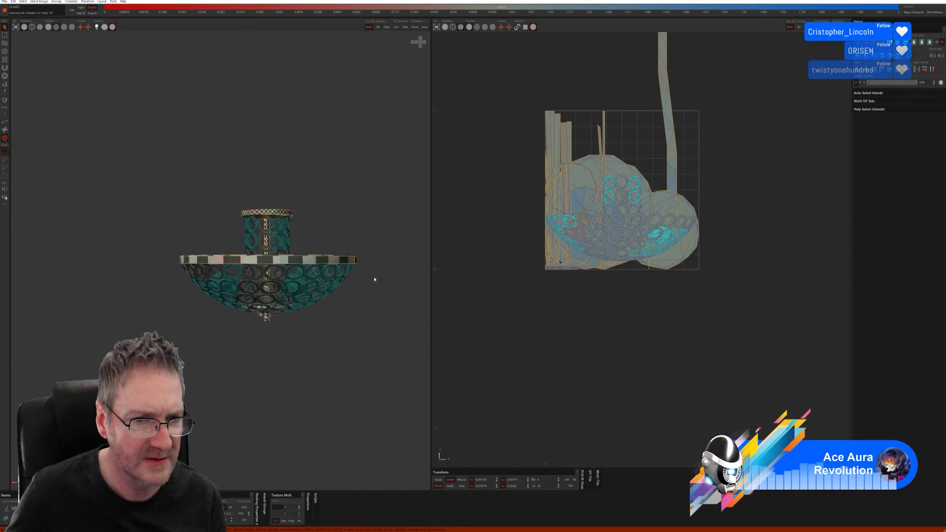
{"action": "middle_click_drag", "start_coordinate": [310, 327], "coordinate": [249, 328]}
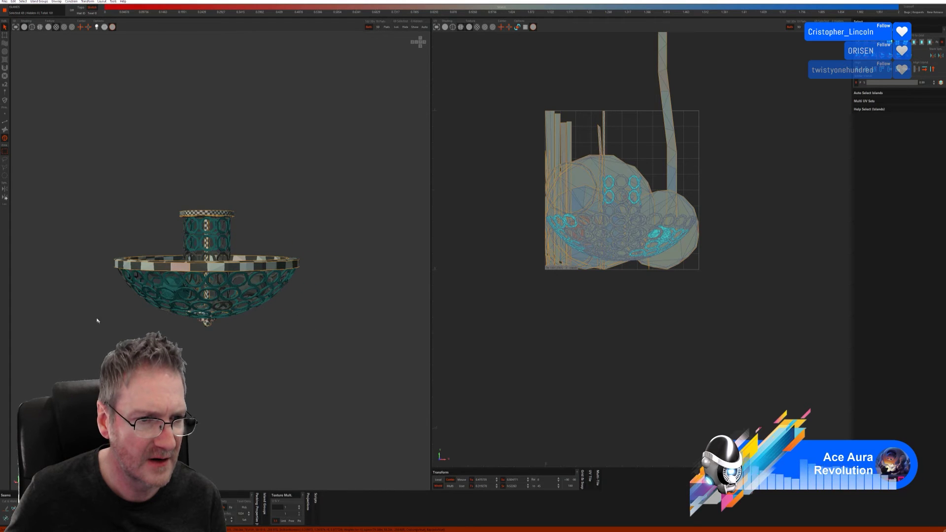
{"action": "left_click_drag", "start_coordinate": [97, 320], "coordinate": [188, 272]}
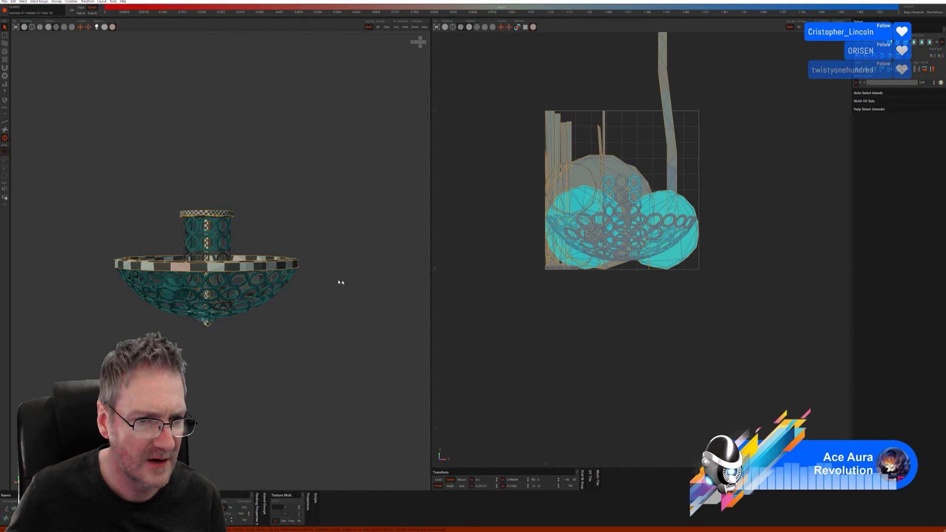
{"action": "left_click_drag", "start_coordinate": [341, 280], "coordinate": [221, 339]}
{"action": "key", "text": "f"}
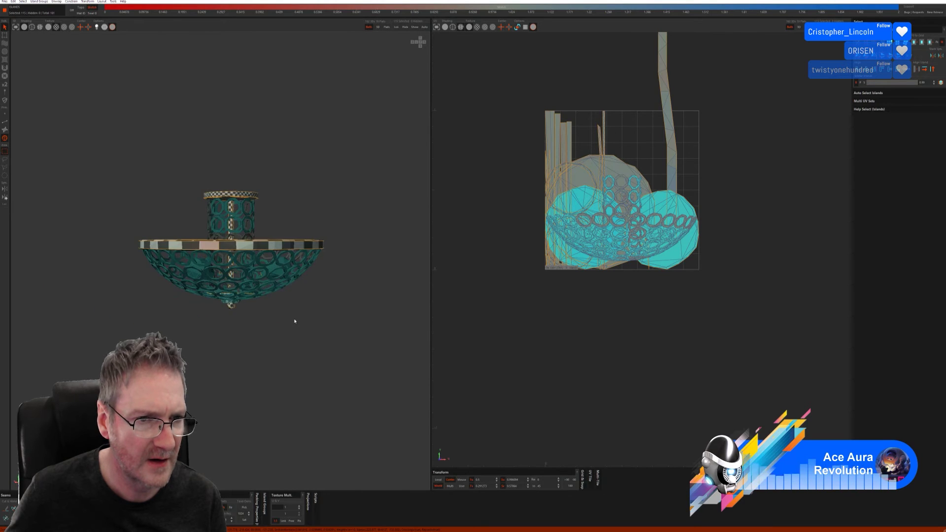
{"action": "middle_click_drag", "start_coordinate": [295, 322], "coordinate": [265, 321]}
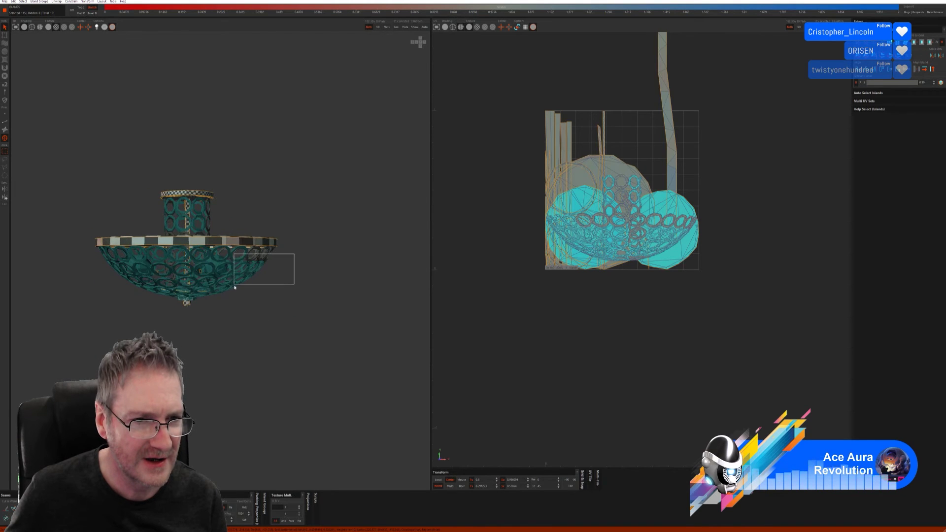
{"action": "left_click_drag", "start_coordinate": [234, 287], "coordinate": [235, 289]}
{"action": "middle_click_drag", "start_coordinate": [275, 321], "coordinate": [290, 276]}
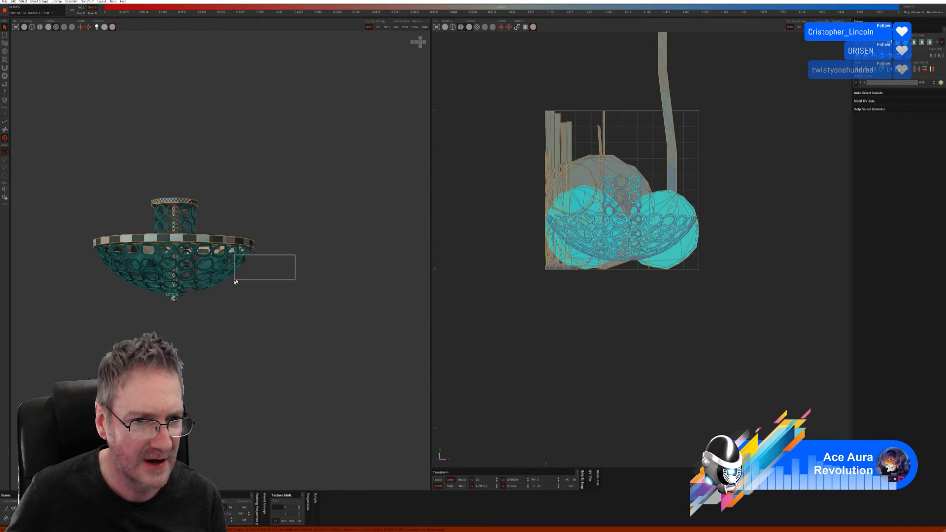
{"action": "middle_click_drag", "start_coordinate": [256, 323], "coordinate": [225, 299]}
Check the ring selection from below and above, and add missed rings on the central cylinder.
{"action": "scroll", "coordinate": [224, 299], "scroll_direction": "up", "scroll_amount": 5}
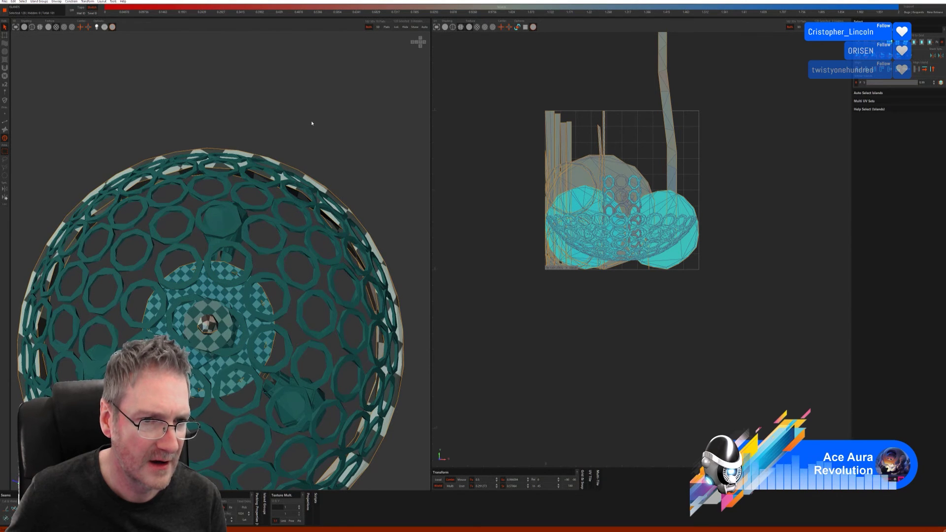
{"action": "scroll", "coordinate": [312, 124], "scroll_direction": "down", "scroll_amount": 5}
{"action": "middle_click_drag", "start_coordinate": [312, 123], "coordinate": [323, 338]}
{"action": "scroll", "coordinate": [246, 295], "scroll_direction": "up", "scroll_amount": 5}
{"action": "scroll", "coordinate": [246, 294], "scroll_direction": "down", "scroll_amount": 5}
{"action": "scroll", "coordinate": [319, 335], "scroll_direction": "up", "scroll_amount": 5}
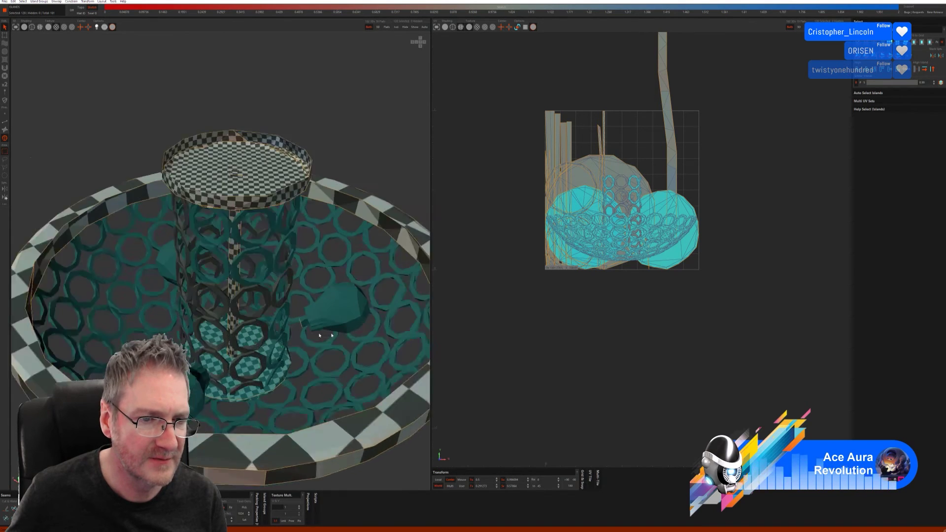
{"action": "scroll", "coordinate": [321, 334], "scroll_direction": "up", "scroll_amount": 3}
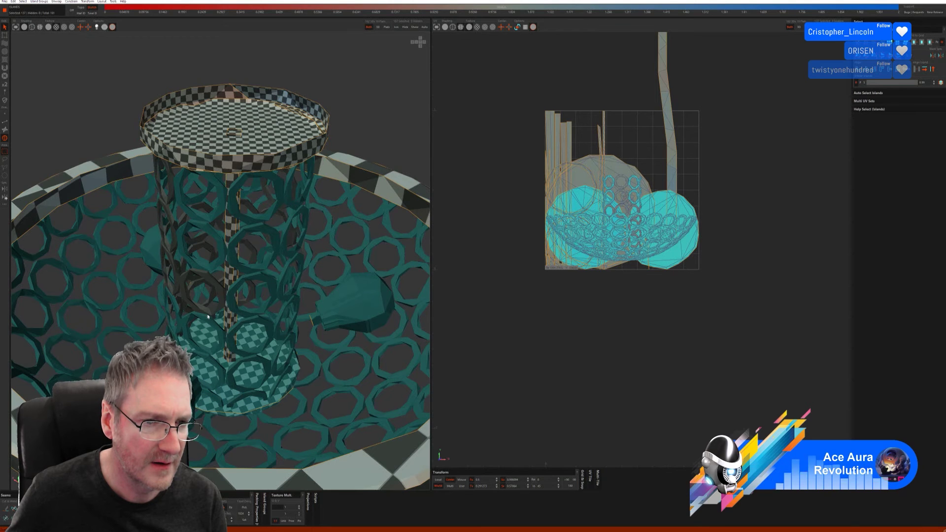
{"action": "middle_click_drag", "start_coordinate": [252, 266], "coordinate": [244, 294]}
{"action": "left_click", "coordinate": [244, 265], "text": "shift"}
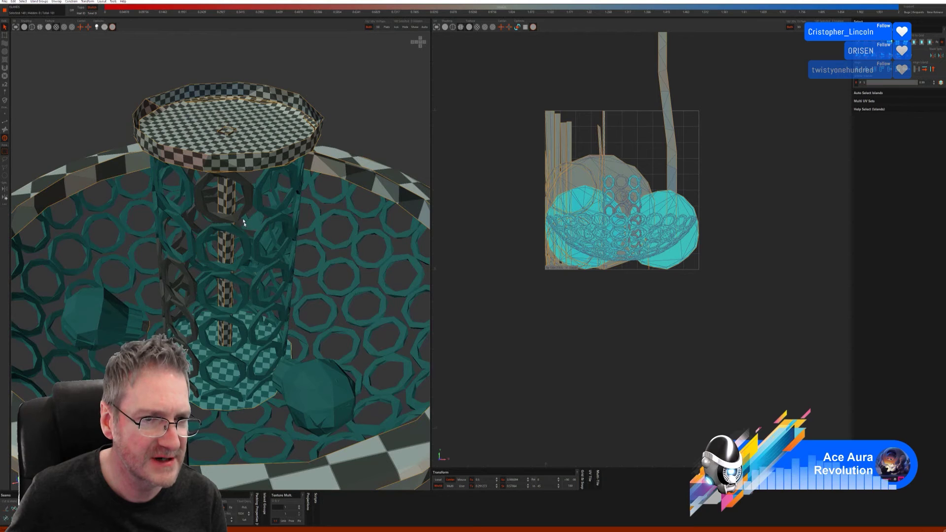
{"action": "left_click", "coordinate": [234, 225], "text": "shift"}
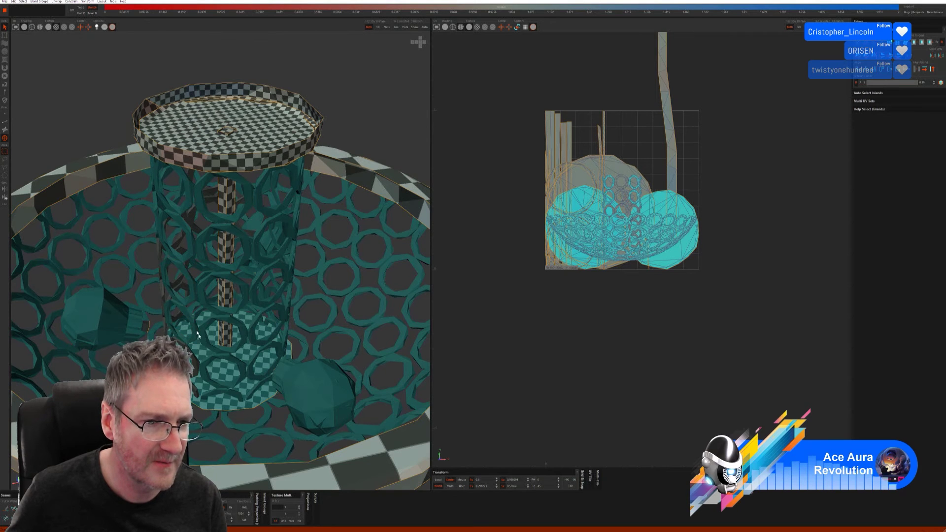
Add the remaining unselected rings around the other sides of the central cylinder to the selection.
{"action": "middle_click_drag", "start_coordinate": [231, 311], "coordinate": [219, 328]}
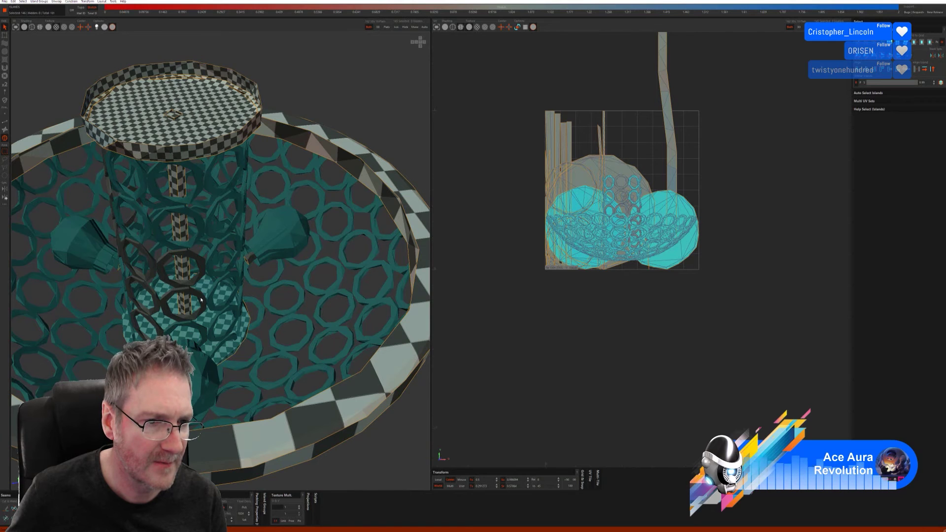
{"action": "left_click", "coordinate": [200, 275], "text": "shift"}
{"action": "middle_click_drag", "start_coordinate": [200, 275], "coordinate": [206, 362]}
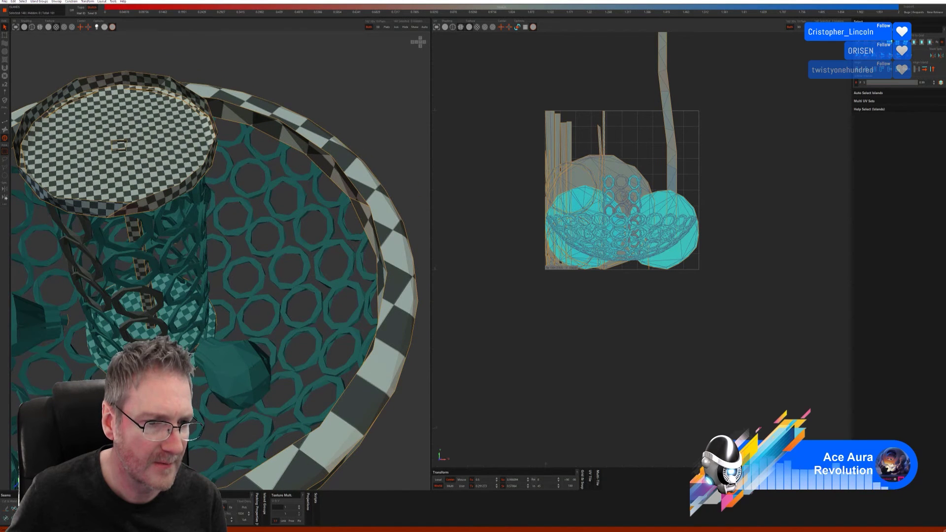
{"action": "left_click", "coordinate": [161, 304], "text": "shift"}
{"action": "middle_click_drag", "start_coordinate": [162, 304], "coordinate": [203, 310]}
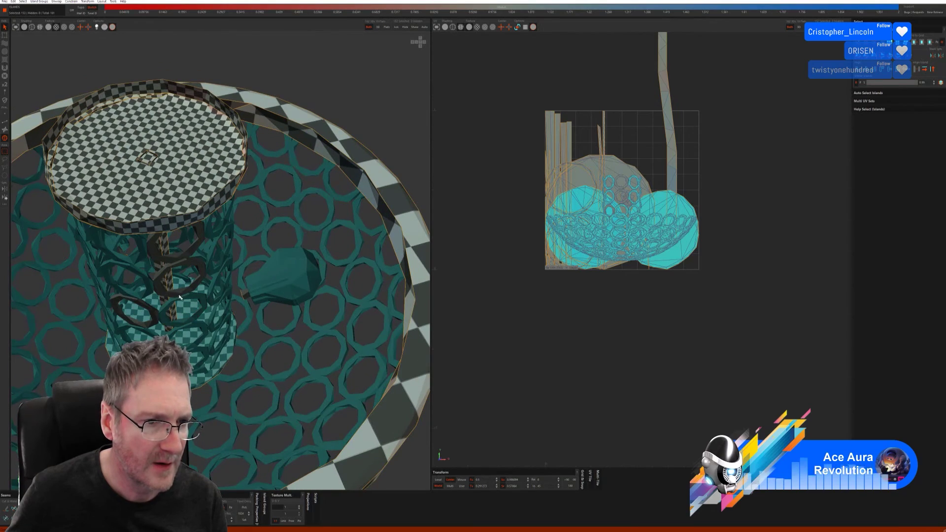
{"action": "left_click", "coordinate": [150, 310], "text": "shift"}
{"action": "middle_click_drag", "start_coordinate": [151, 310], "coordinate": [241, 339]}
{"action": "middle_click_drag", "start_coordinate": [271, 333], "coordinate": [209, 344]}
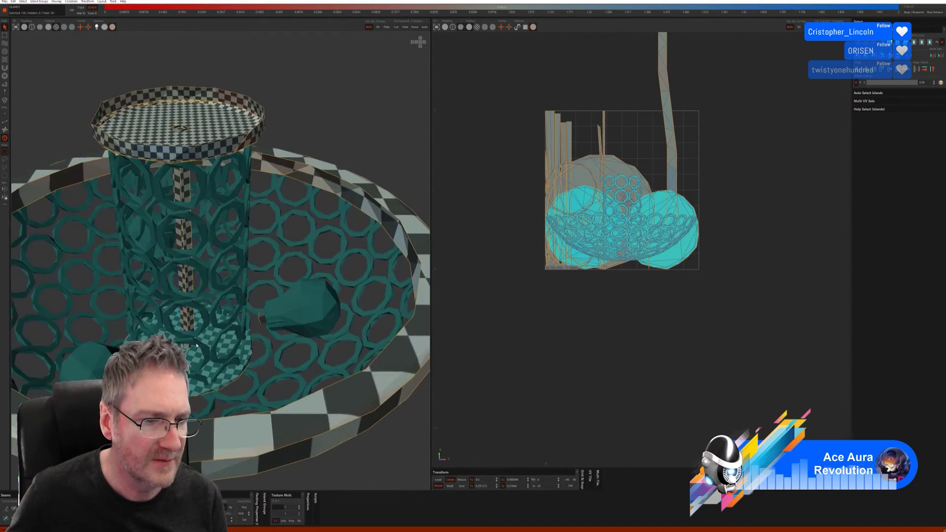
Isolate the selected rings and bulbs to check the selection, and show the whole model again.
{"action": "scroll", "coordinate": [209, 344], "scroll_direction": "down", "scroll_amount": 5}
{"action": "middle_click_drag", "start_coordinate": [161, 287], "coordinate": [104, 158]}
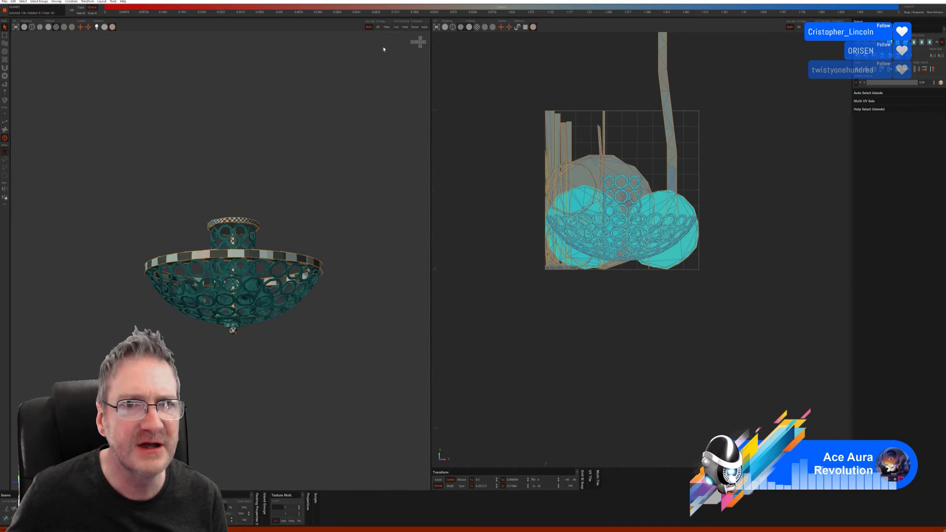
{"action": "left_click", "coordinate": [405, 28]}
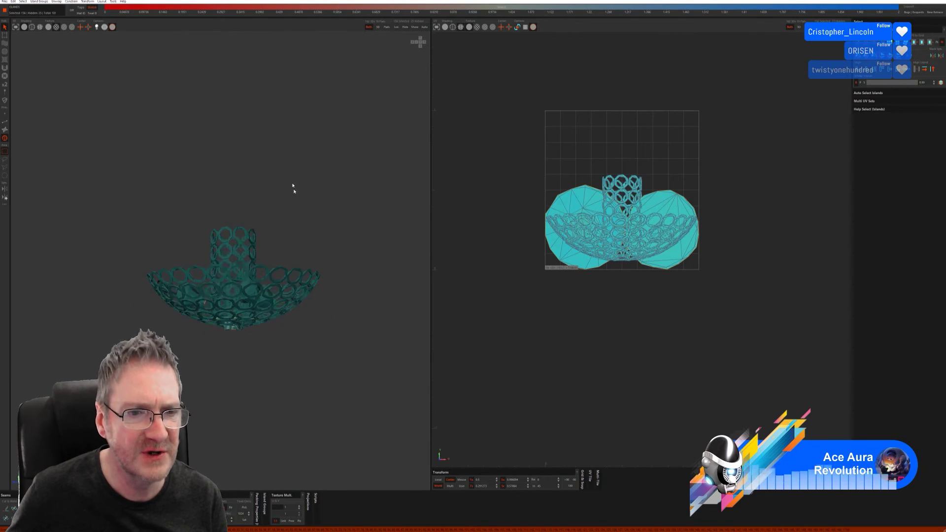
{"action": "middle_click_drag", "start_coordinate": [272, 186], "coordinate": [310, 158]}
{"action": "left_click", "coordinate": [413, 28]}
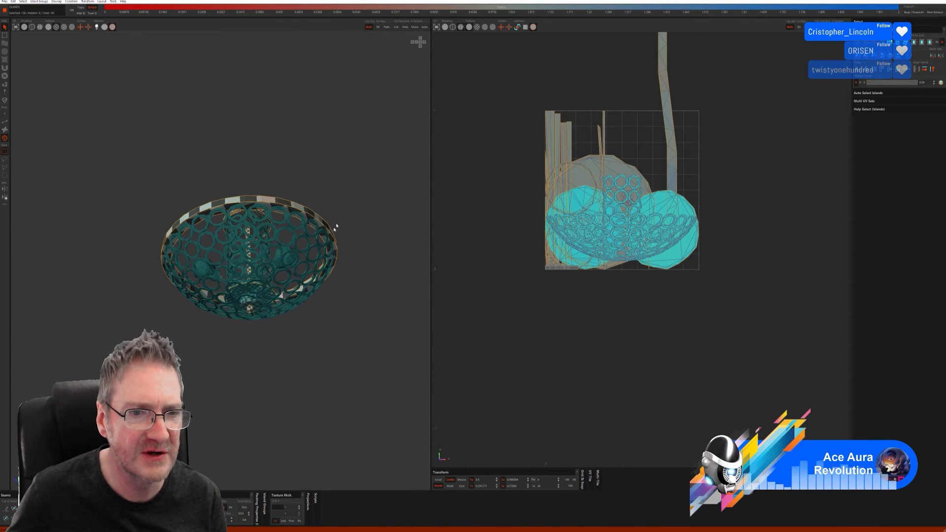
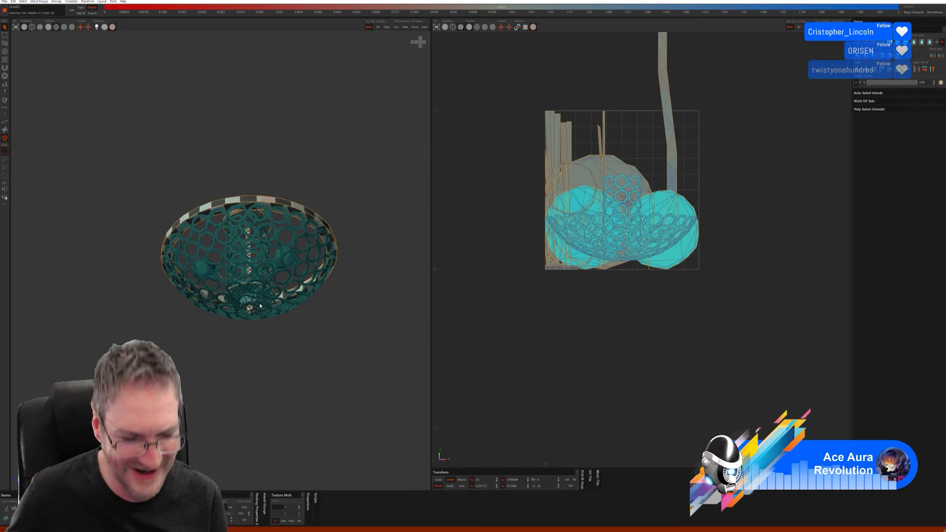
{"action": "scroll", "coordinate": [272, 310], "scroll_direction": "up", "scroll_amount": 2}
{"action": "scroll", "coordinate": [272, 311], "scroll_direction": "up", "scroll_amount": 2}
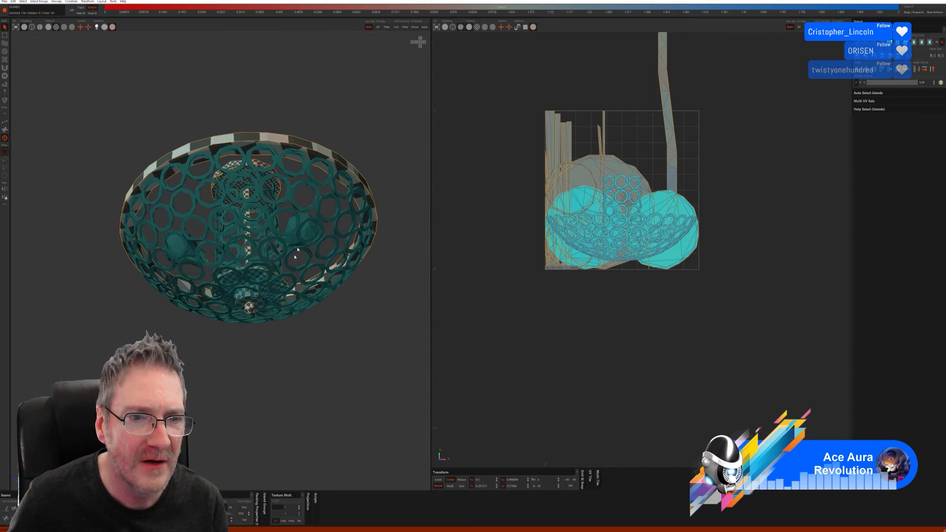
Isolate the rings and bulbs, exclude the small bottom finial by selecting it and inverting the selection, and show the whole model again.
{"action": "left_click", "coordinate": [396, 26]}
{"action": "left_click", "coordinate": [323, 336]}
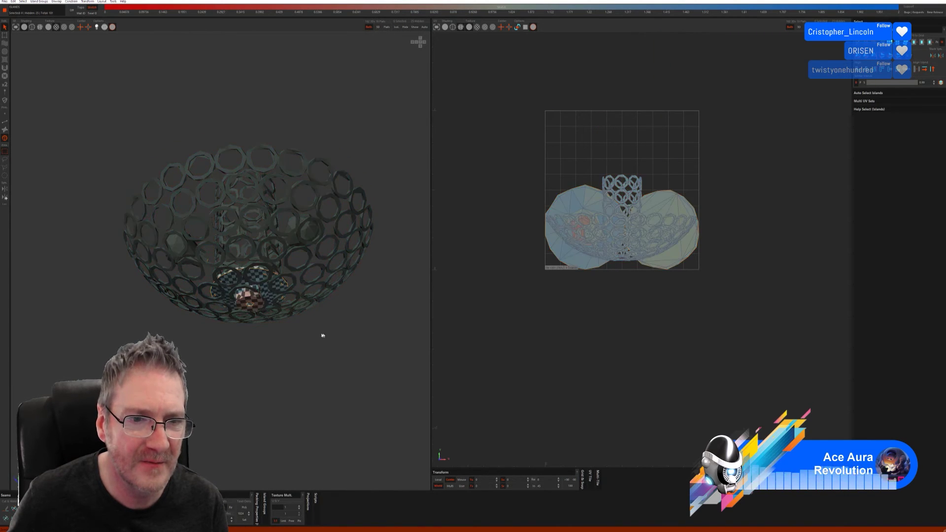
{"action": "left_click", "coordinate": [277, 285]}
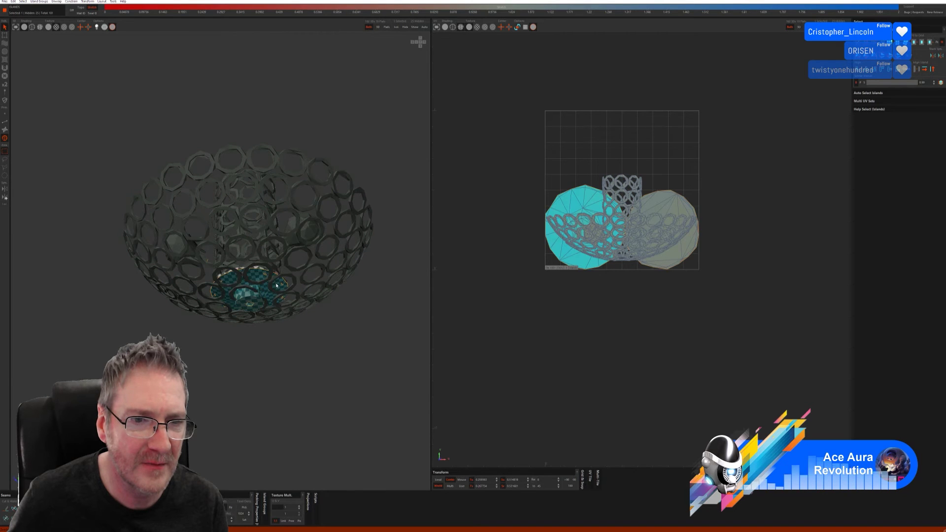
{"action": "left_click", "coordinate": [22, 2]}
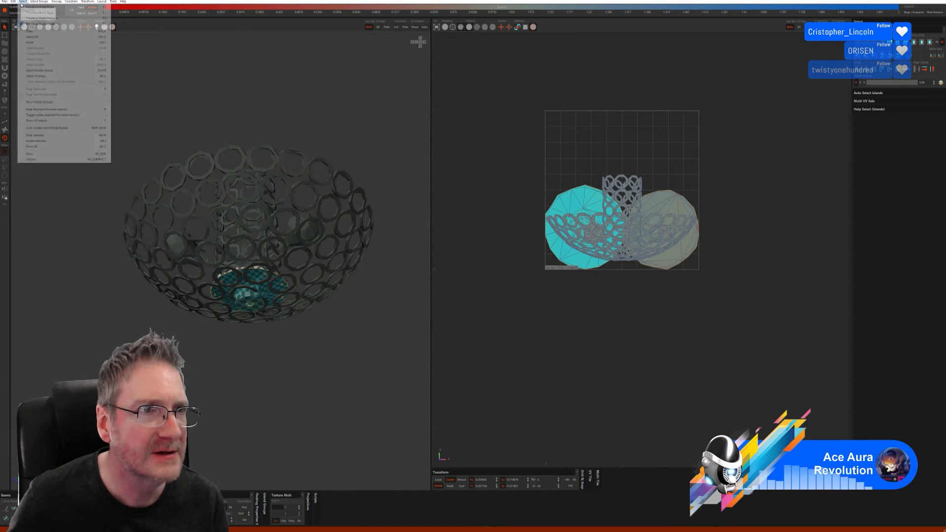
{"action": "left_click", "coordinate": [41, 38]}
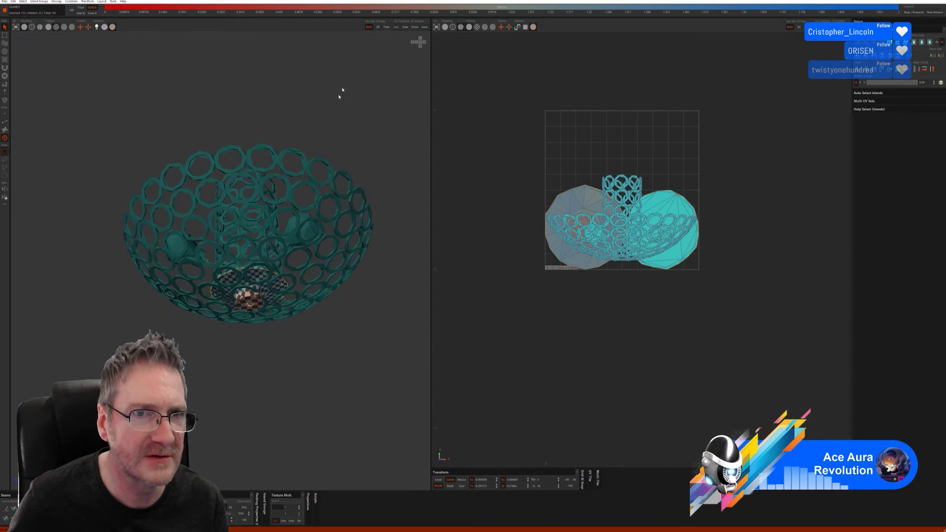
{"action": "left_click", "coordinate": [415, 27]}
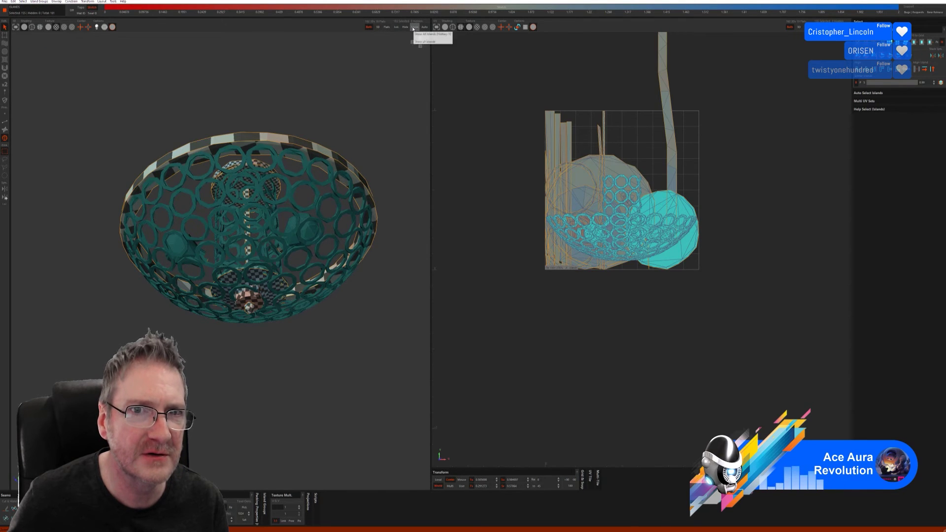
Isolate the selection again, exclude the rounded bottom plate by inverting its selection, and switch to edge mode with no edges selected.
{"action": "left_click", "coordinate": [406, 30]}
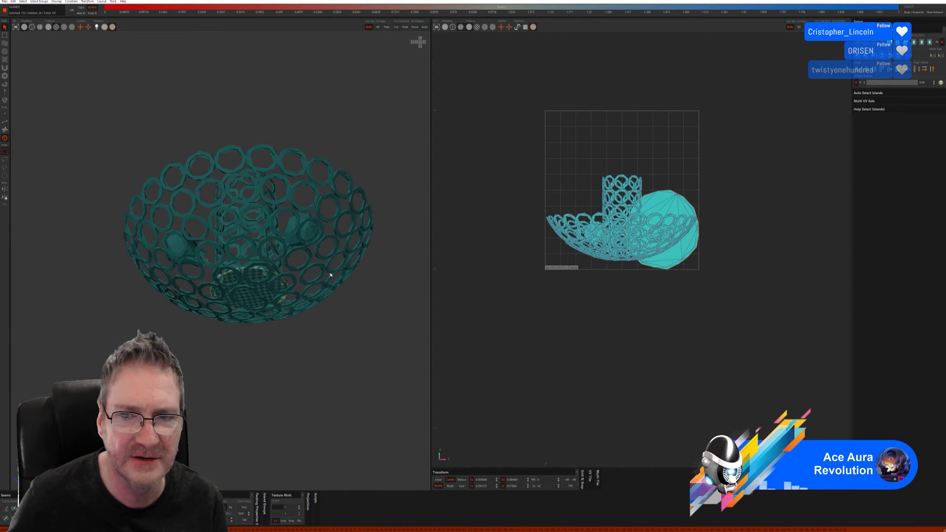
{"action": "left_click", "coordinate": [250, 301]}
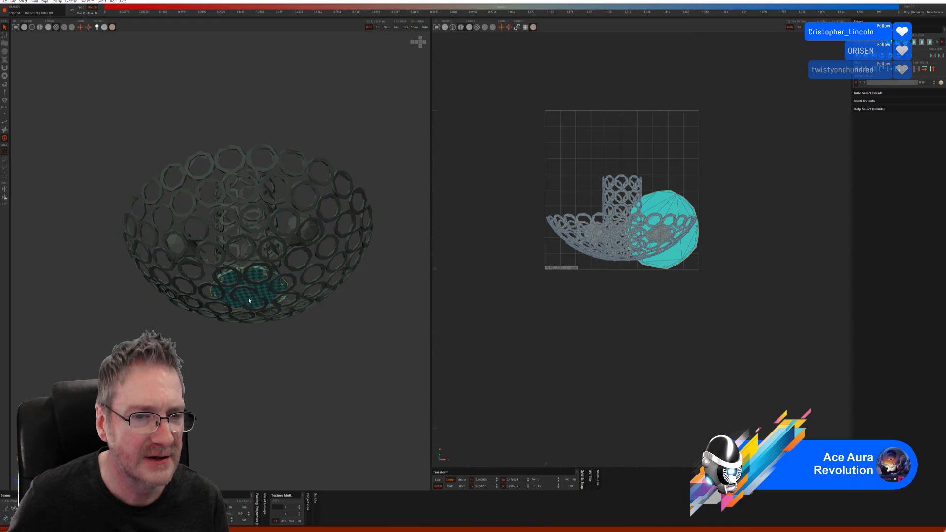
{"action": "left_click", "coordinate": [22, 1]}
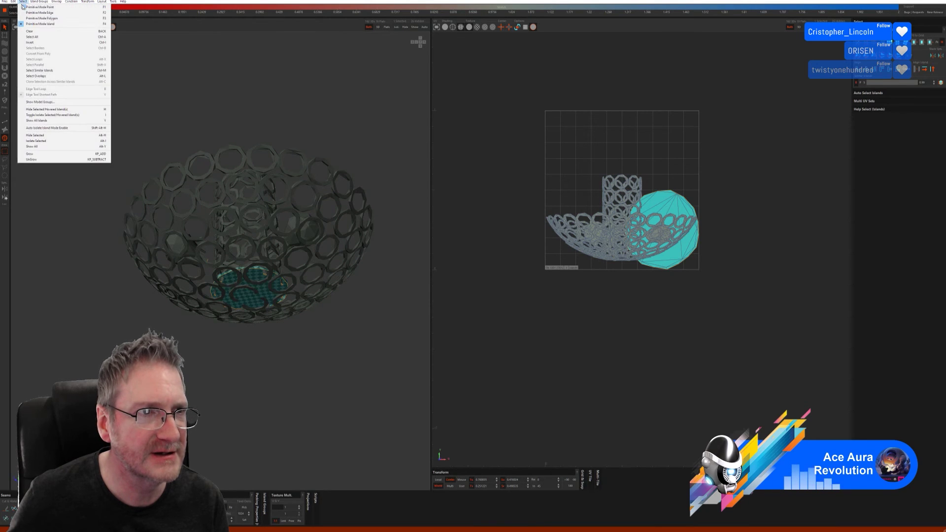
{"action": "left_click", "coordinate": [34, 42]}
{"action": "mouse_move", "coordinate": [205, 118]}
{"action": "middle_mouse_down"}
{"action": "mouse_move", "coordinate": [207, 160]}
{"action": "mouse_move", "coordinate": [207, 113]}
{"action": "middle_mouse_up"}
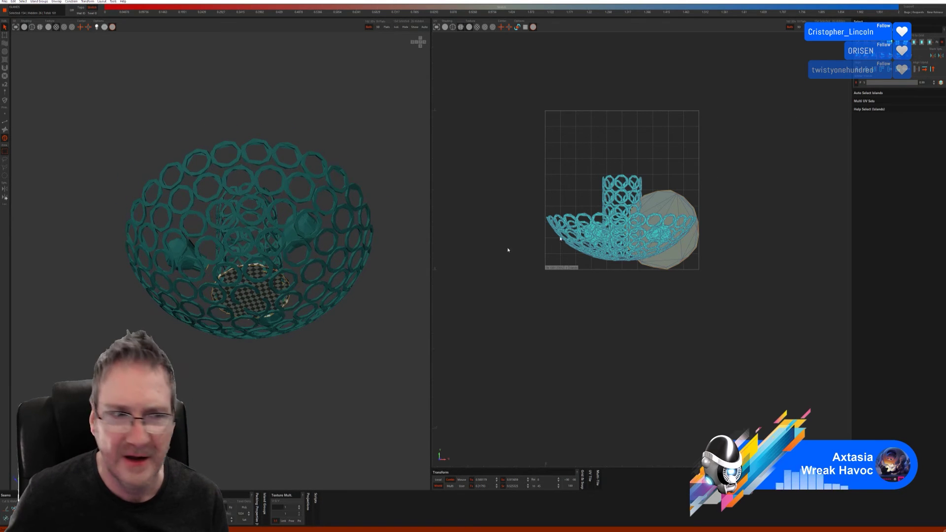
{"action": "left_click", "coordinate": [5, 122]}
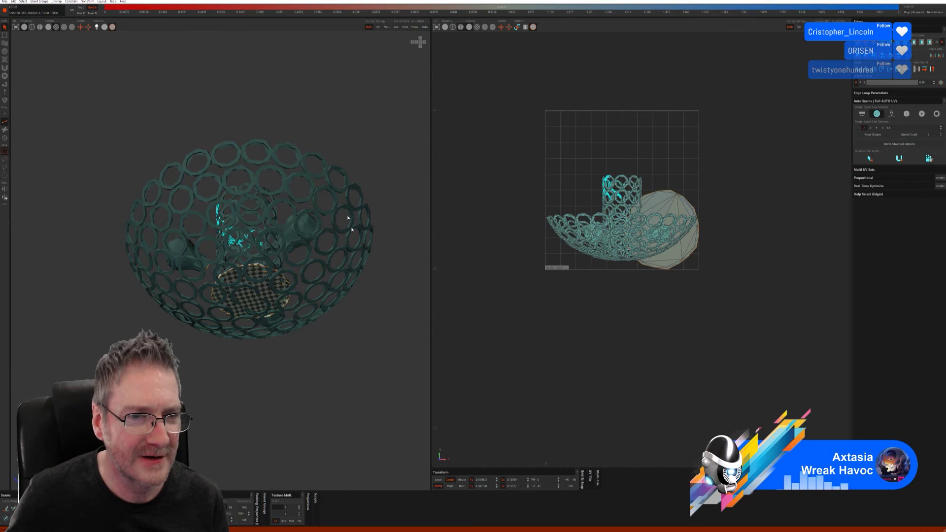
{"action": "left_click", "coordinate": [350, 339]}
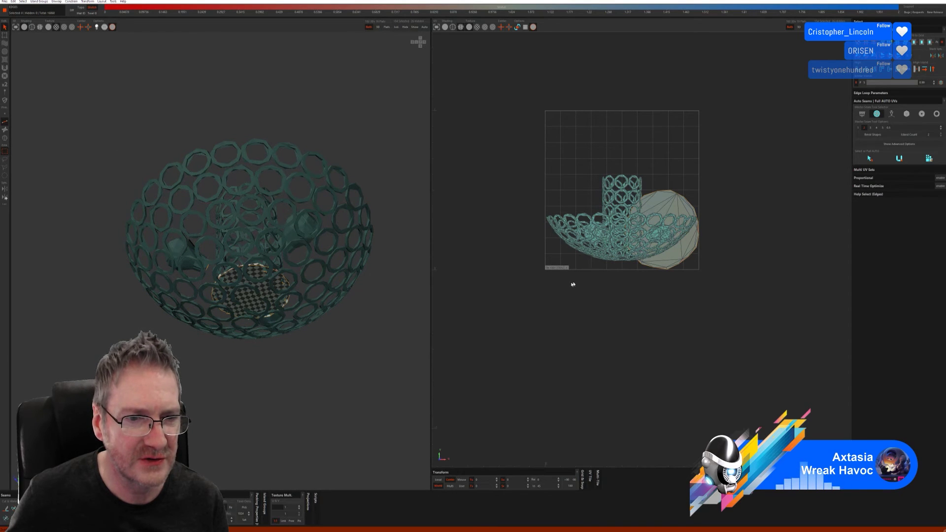
Try unwrapping and packing the rings and bulbs with the Leaf/Branch/Trunk auto seams method, and undo it.
{"action": "left_click", "coordinate": [862, 114]}
{"action": "left_click", "coordinate": [869, 152]}
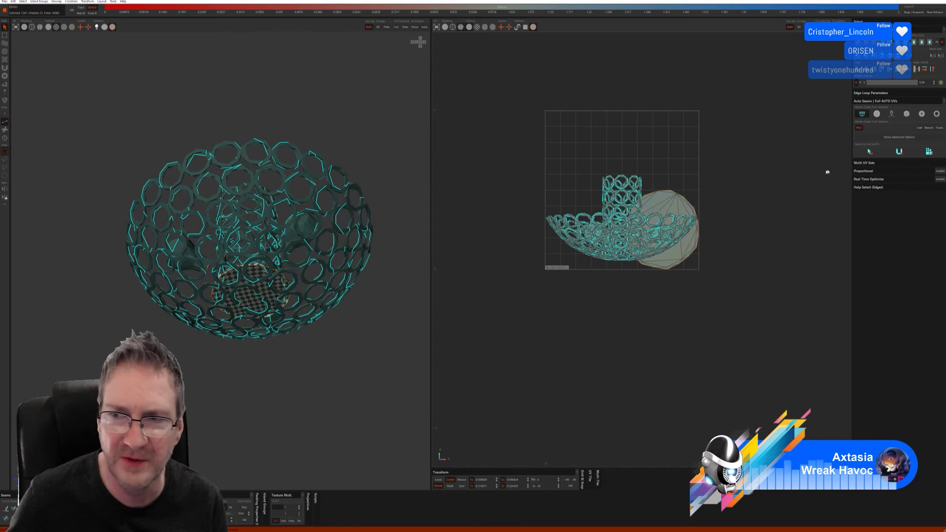
{"action": "left_click", "coordinate": [929, 151]}
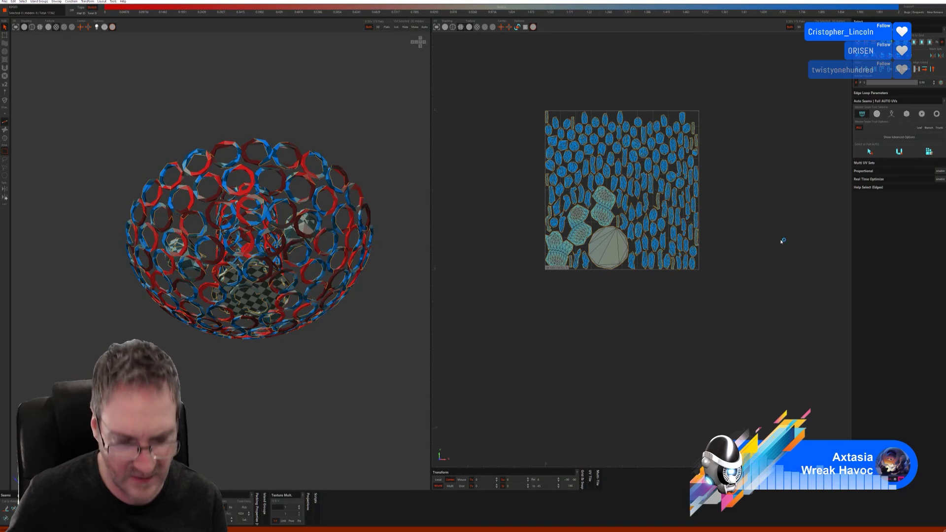
{"action": "key", "text": "ctrl+z"}
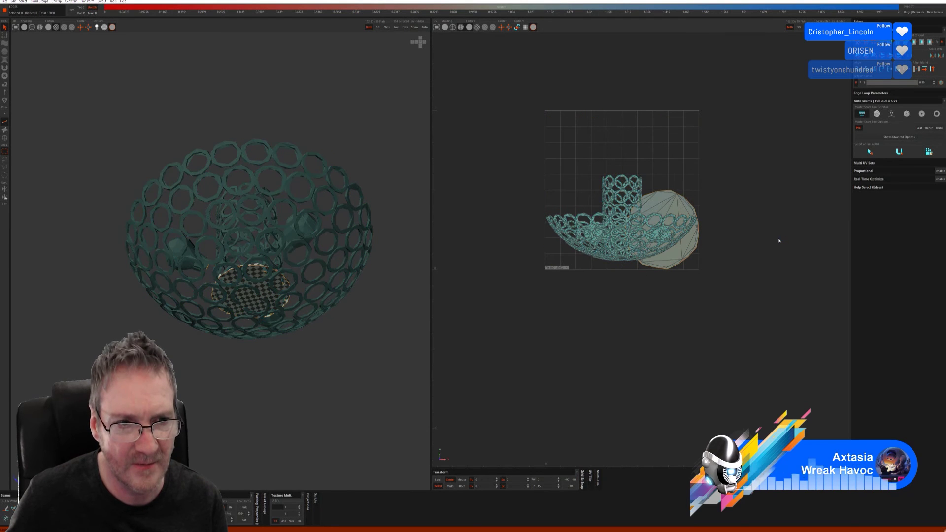
Try auto seams based on sharp edges for the rings and bulbs, unfold and pack them, and undo the attempt.
{"action": "left_click", "coordinate": [892, 114]}
{"action": "left_click", "coordinate": [878, 151]}
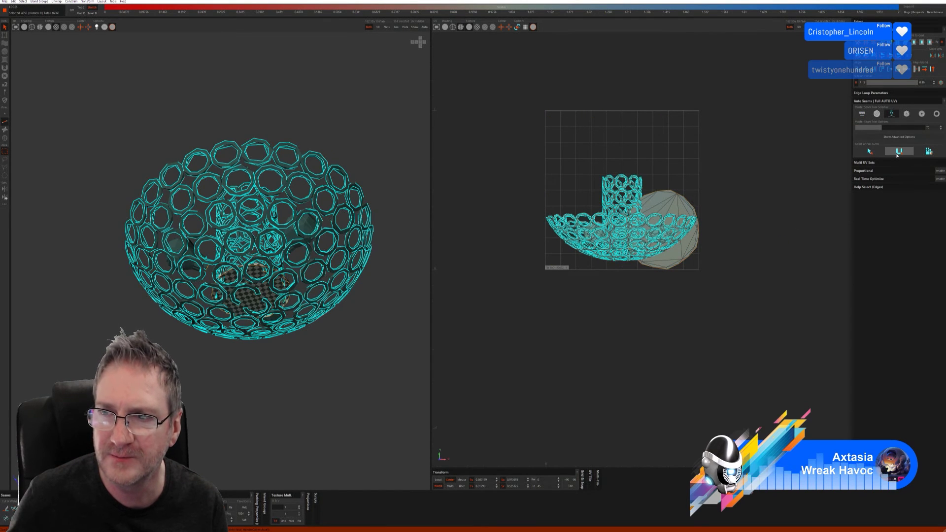
{"action": "left_click", "coordinate": [929, 152]}
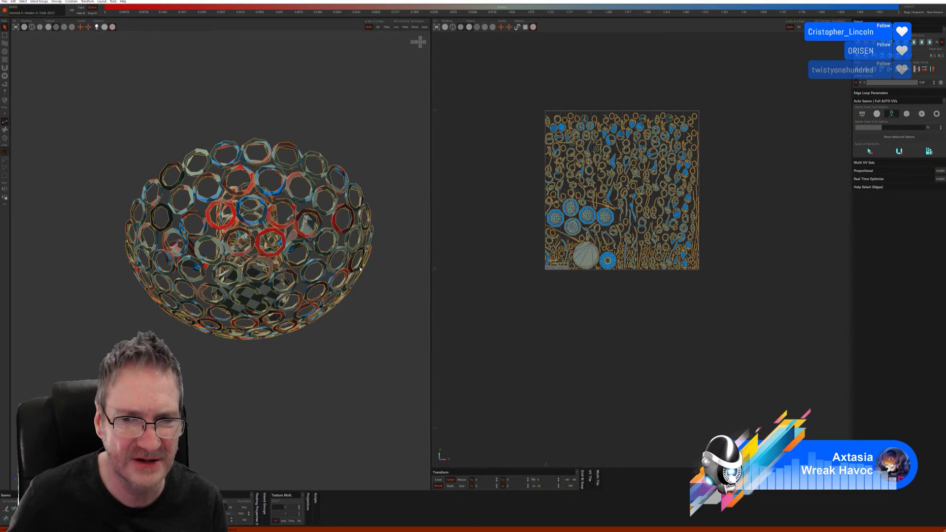
{"action": "middle_click_drag", "start_coordinate": [342, 306], "coordinate": [310, 297]}
{"action": "key", "text": "ctrl+z"}
{"action": "key", "text": "ctrl+z"}
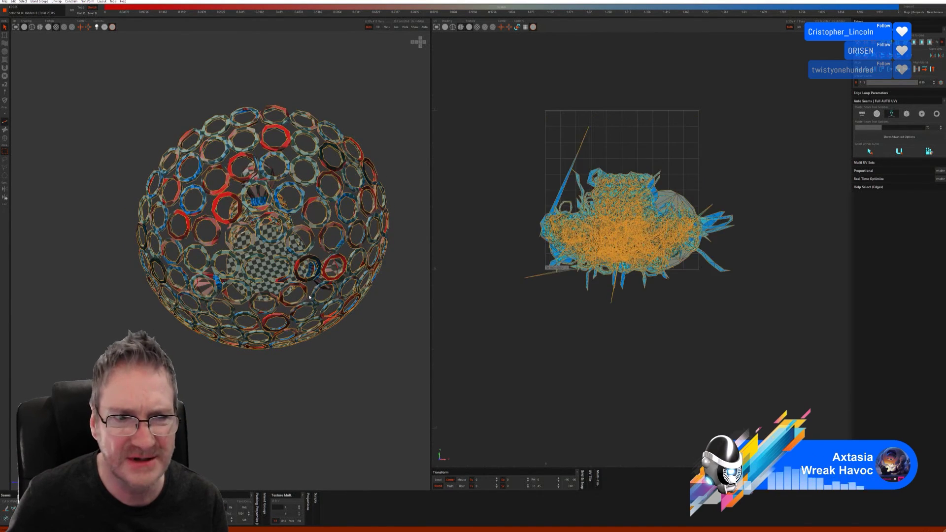
Generate box-type auto seams on the rings and bulbs, unfold them, and pack the resulting islands.
{"action": "left_click", "coordinate": [907, 113]}
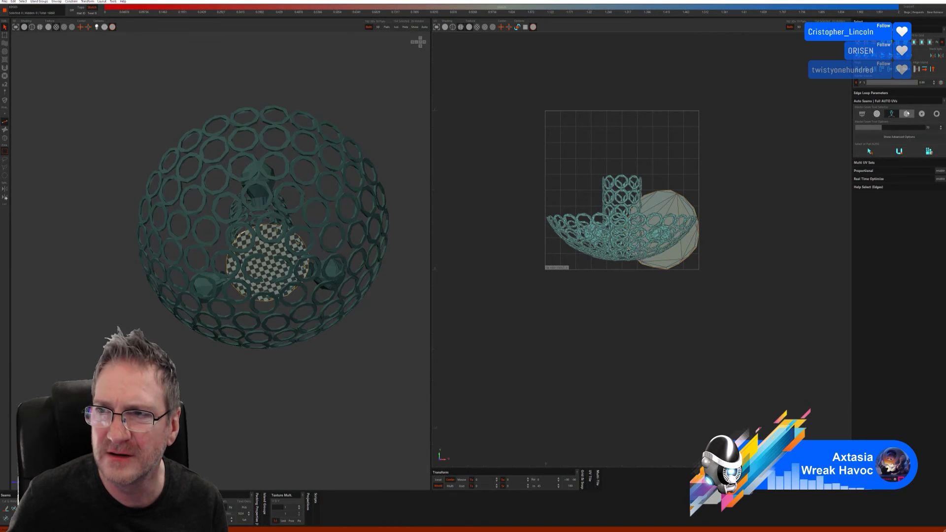
{"action": "left_click", "coordinate": [886, 166]}
{"action": "left_click", "coordinate": [886, 166]}
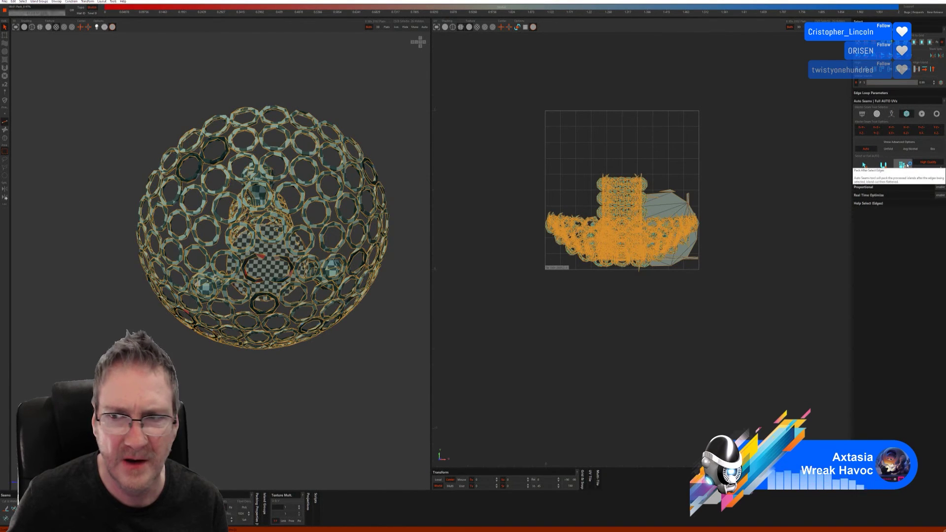
{"action": "left_click", "coordinate": [906, 165]}
Examine the unwrapped rings and bulbs up close and from several angles for checker distortion and seam placement.
{"action": "middle_click_drag", "start_coordinate": [296, 358], "coordinate": [224, 282]}
{"action": "scroll", "coordinate": [376, 269], "scroll_direction": "up", "scroll_amount": 5}
{"action": "middle_click_drag", "start_coordinate": [375, 269], "coordinate": [274, 202]}
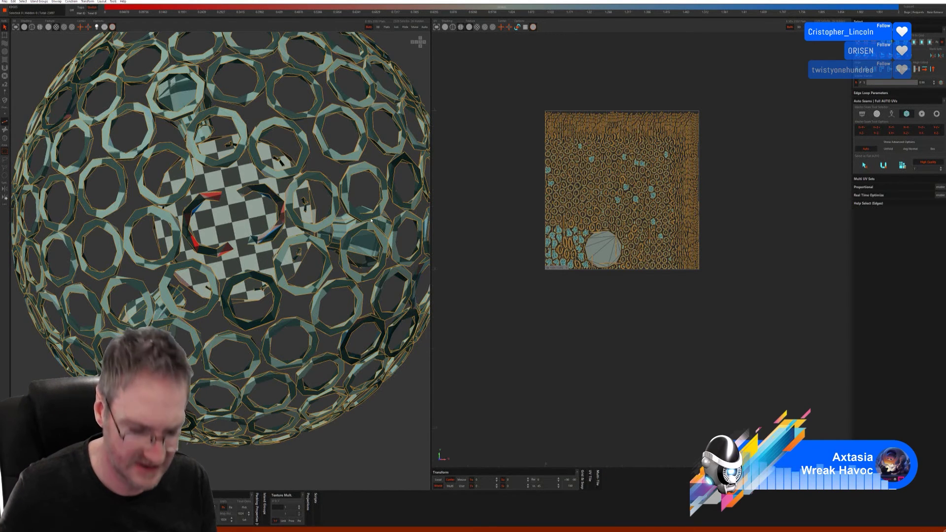
{"action": "scroll", "coordinate": [380, 128], "scroll_direction": "up", "scroll_amount": 2}
{"action": "scroll", "coordinate": [379, 127], "scroll_direction": "up", "scroll_amount": 2}
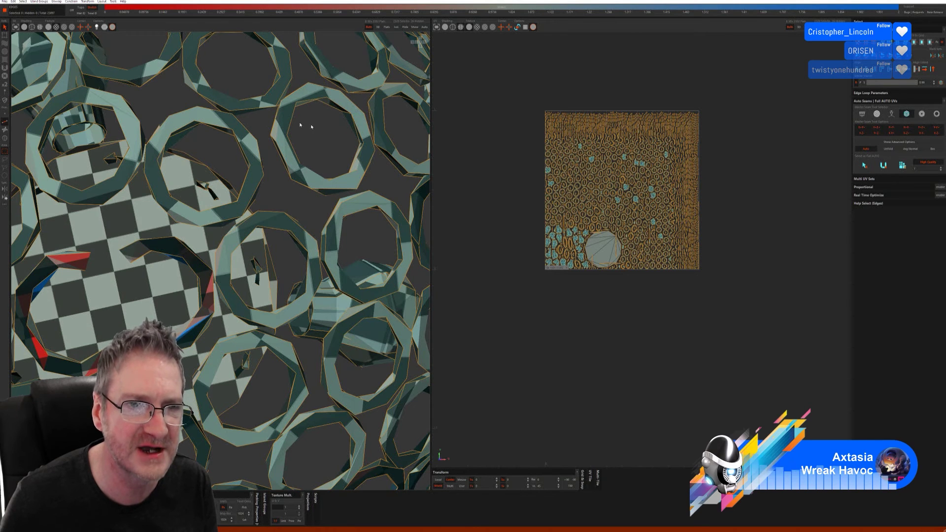
{"action": "scroll", "coordinate": [324, 168], "scroll_direction": "down", "scroll_amount": 8}
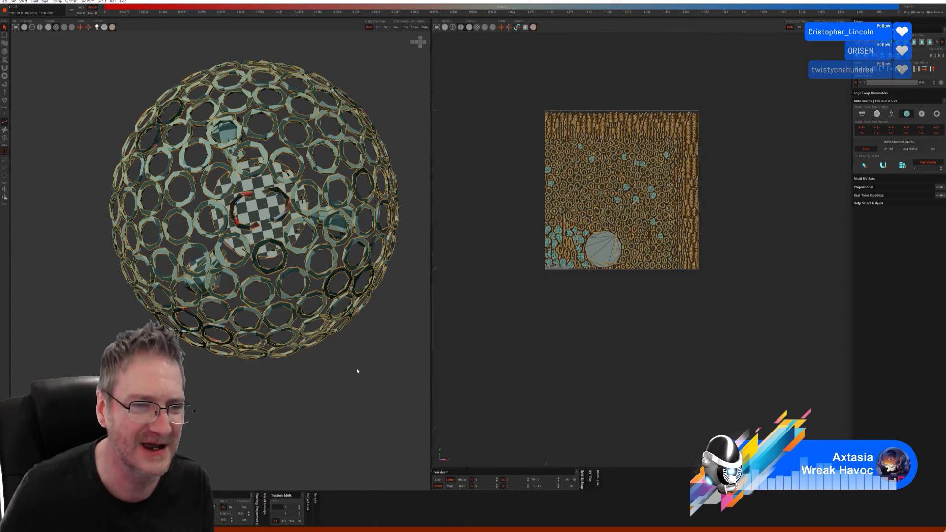
{"action": "left_click_drag", "start_coordinate": [366, 378], "coordinate": [340, 414], "text": "alt"}
{"action": "right_click_drag", "start_coordinate": [340, 414], "coordinate": [236, 313], "text": "alt"}
{"action": "left_click_drag", "start_coordinate": [237, 313], "coordinate": [200, 256], "text": "alt"}
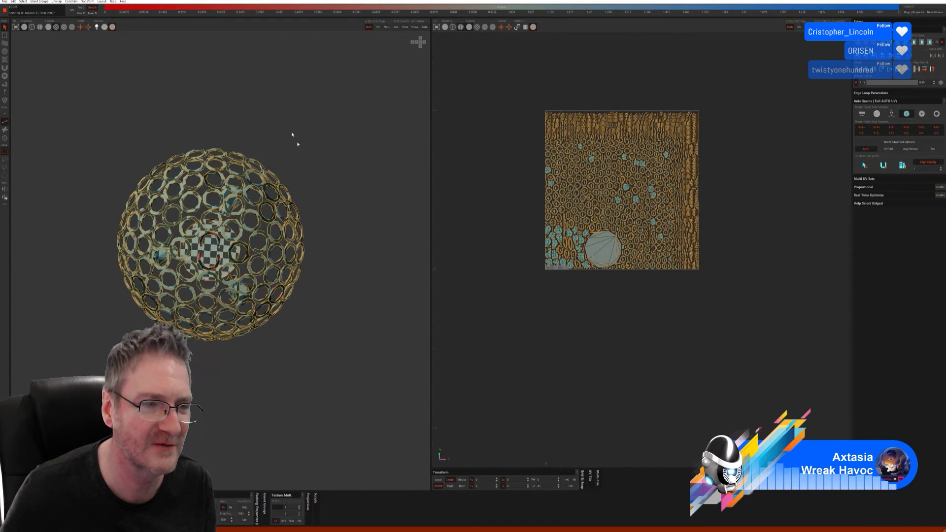
{"action": "left_click_drag", "start_coordinate": [294, 140], "coordinate": [309, 183], "text": "alt"}
{"action": "left_click_drag", "start_coordinate": [286, 138], "coordinate": [286, 162], "text": "alt"}
Show all hidden islands of the model, save the UVs, and return to 3ds Max.
{"action": "left_click", "coordinate": [415, 28]}
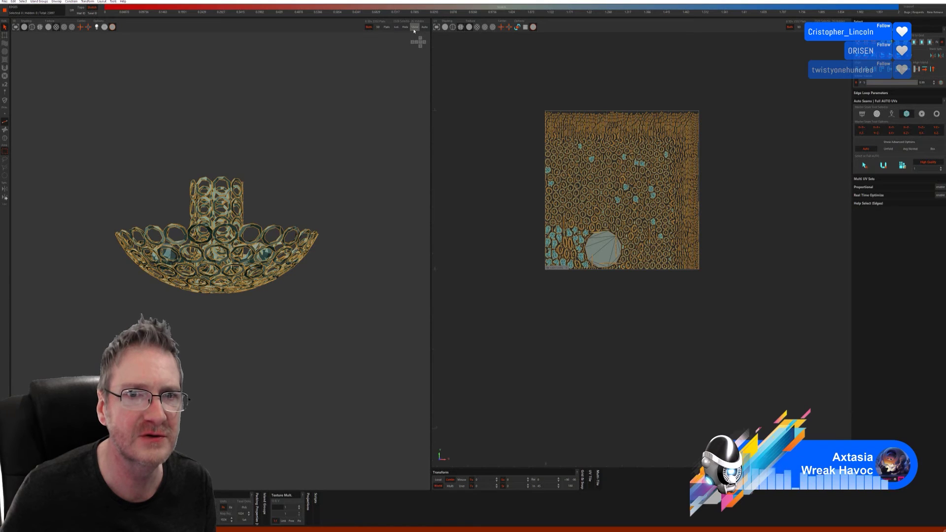
{"action": "left_click_drag", "start_coordinate": [389, 65], "coordinate": [276, 109], "text": "alt"}
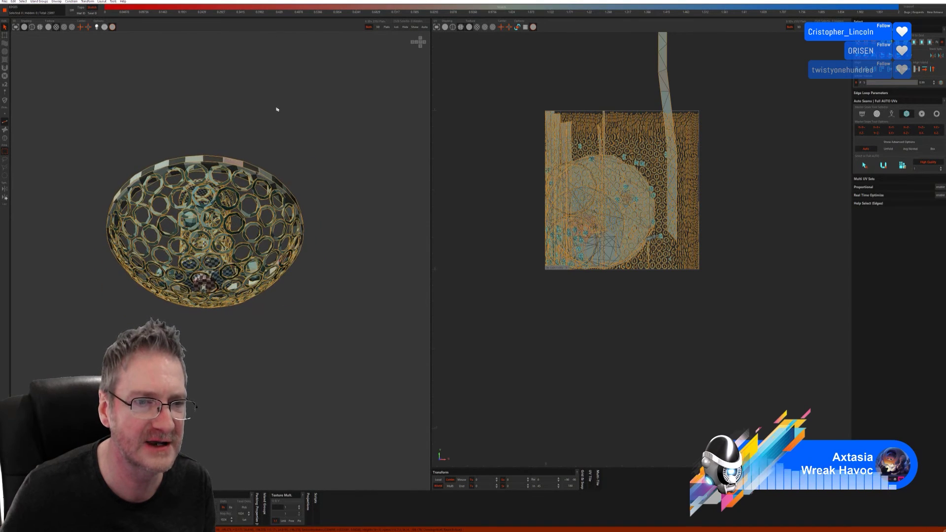
{"action": "left_click", "coordinate": [4, 2]}
{"action": "left_click", "coordinate": [19, 31]}
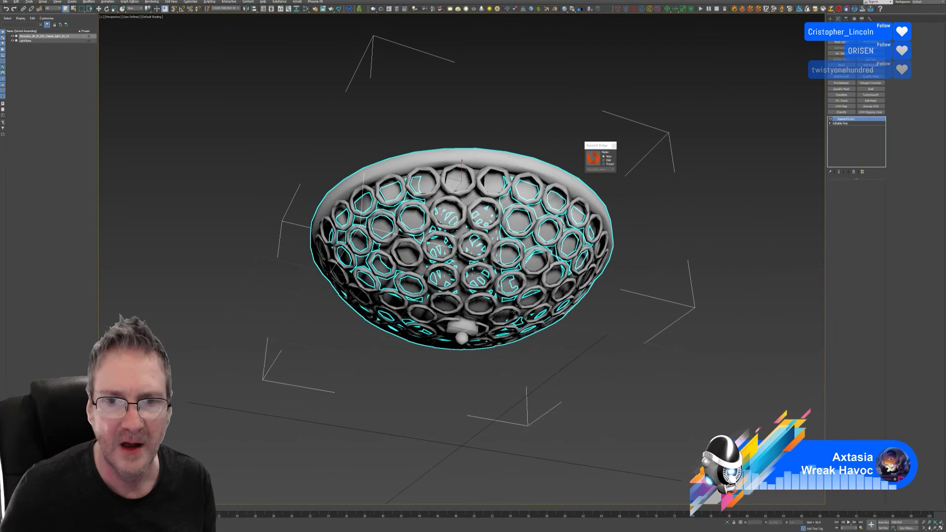
Select the inner glass bowl behind the rings and convert it to an Editable Poly.
{"action": "middle_click_drag", "start_coordinate": [493, 164], "coordinate": [447, 137]}
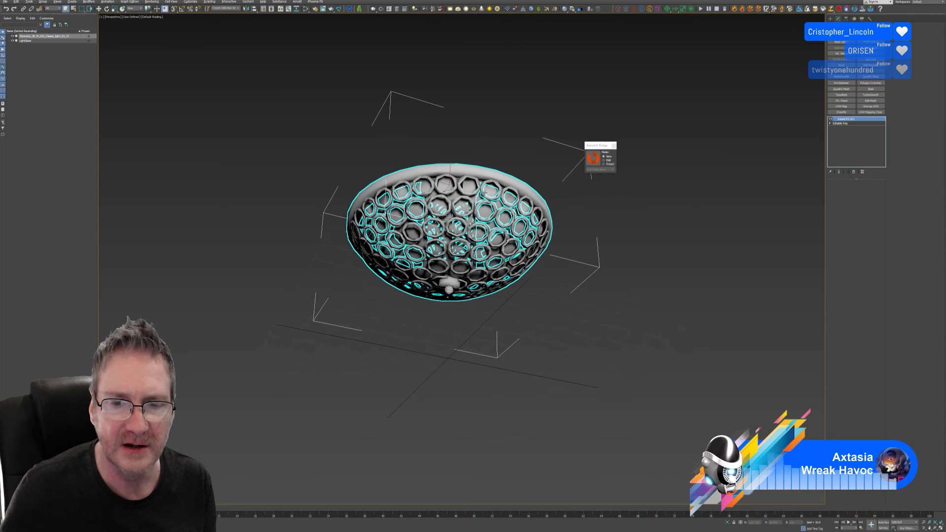
{"action": "left_click", "coordinate": [493, 192]}
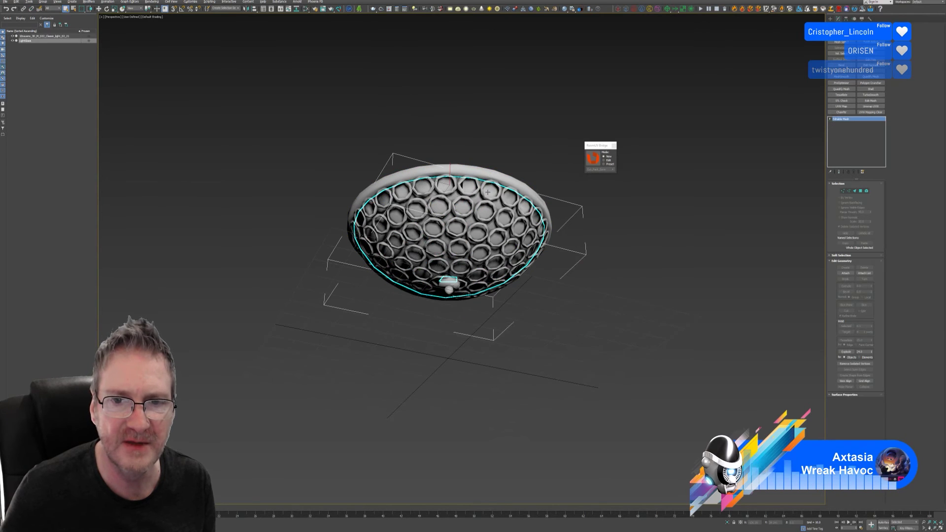
{"action": "right_click", "coordinate": [854, 120]}
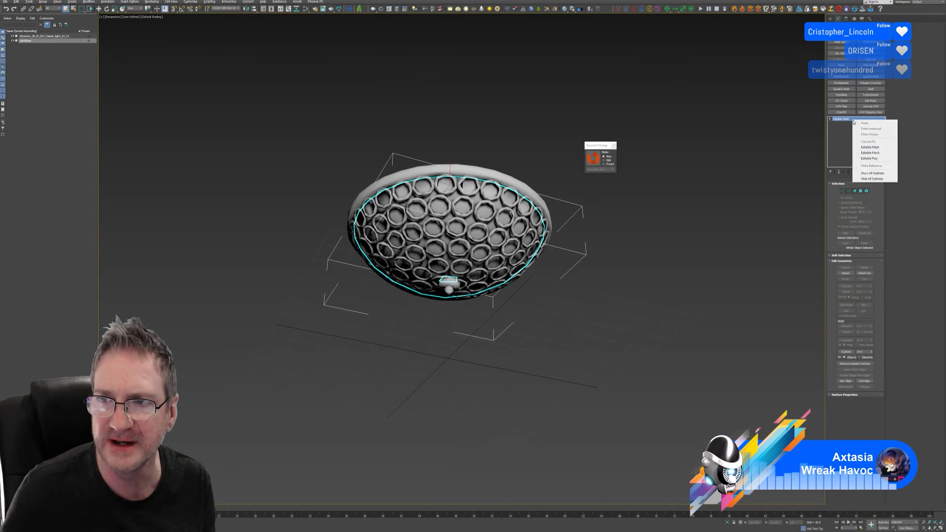
{"action": "left_click", "coordinate": [865, 158]}
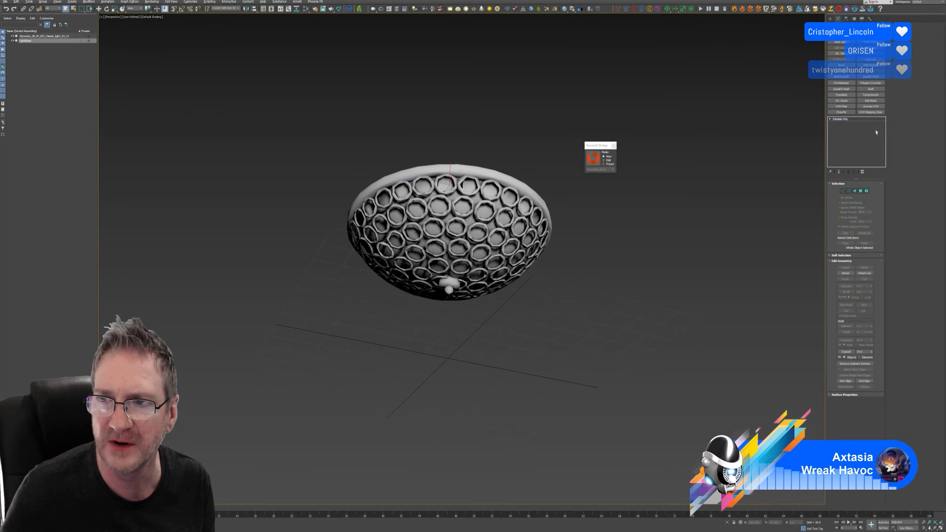
Add an Unwrap UVW modifier to the glass bowl, check its layout in the UV editor, and deselect the object.
{"action": "left_click", "coordinate": [871, 106]}
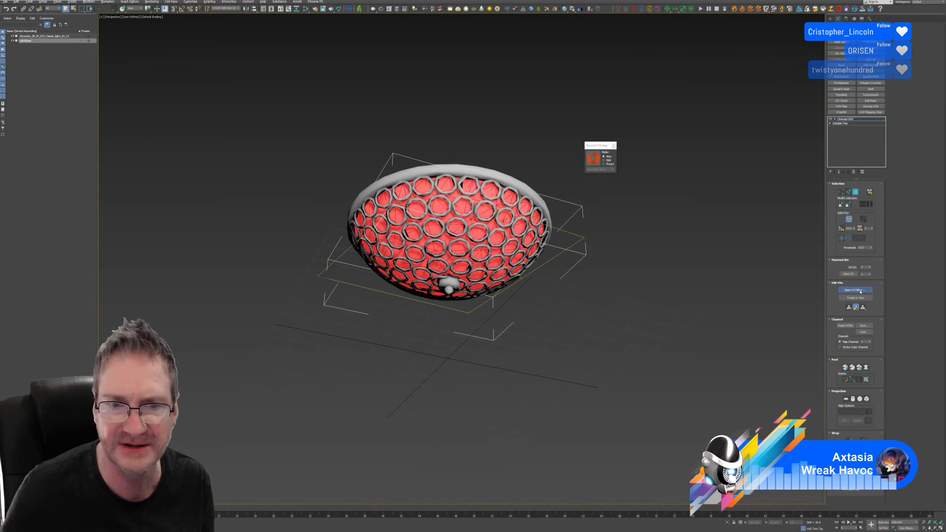
{"action": "left_click", "coordinate": [856, 291]}
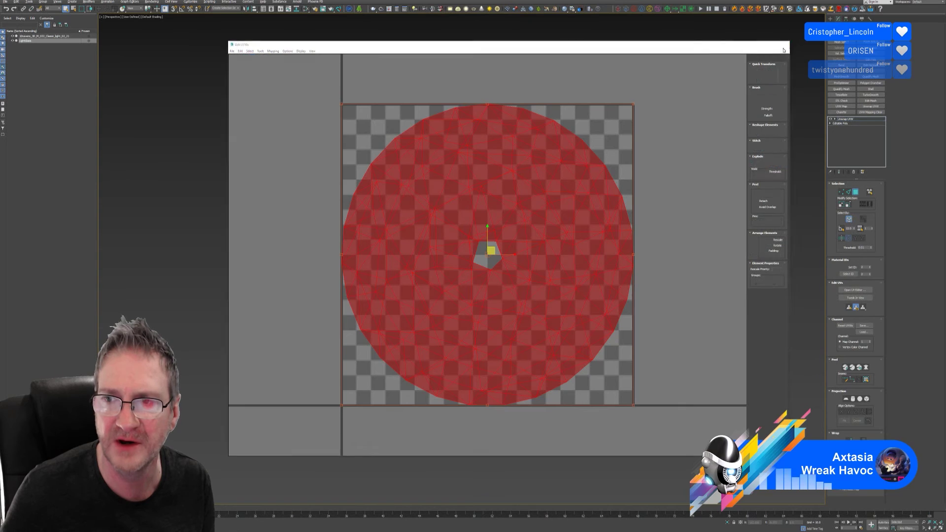
{"action": "left_click", "coordinate": [784, 45]}
{"action": "left_click", "coordinate": [856, 193]}
{"action": "left_click", "coordinate": [657, 253]}
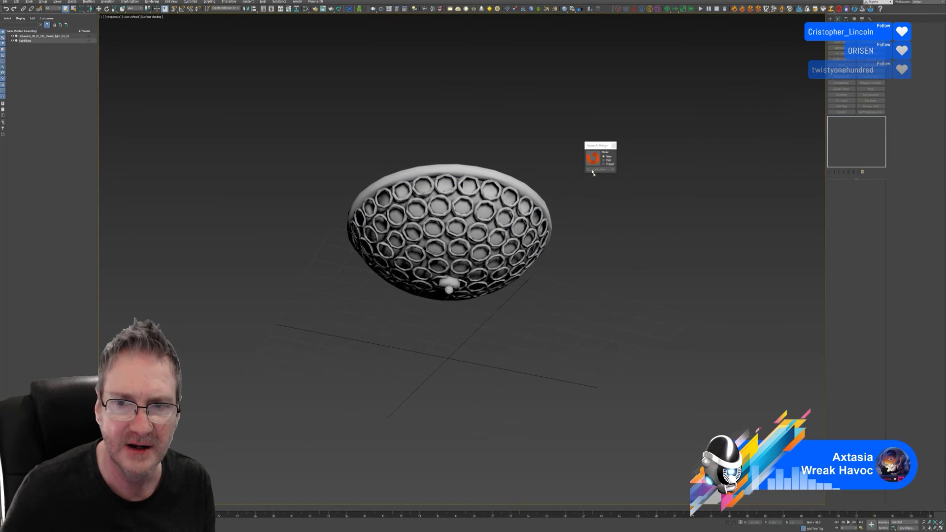
Close the RizomUV bridge window and select the lamp's ring-and-rim object.
{"action": "left_click", "coordinate": [614, 146]}
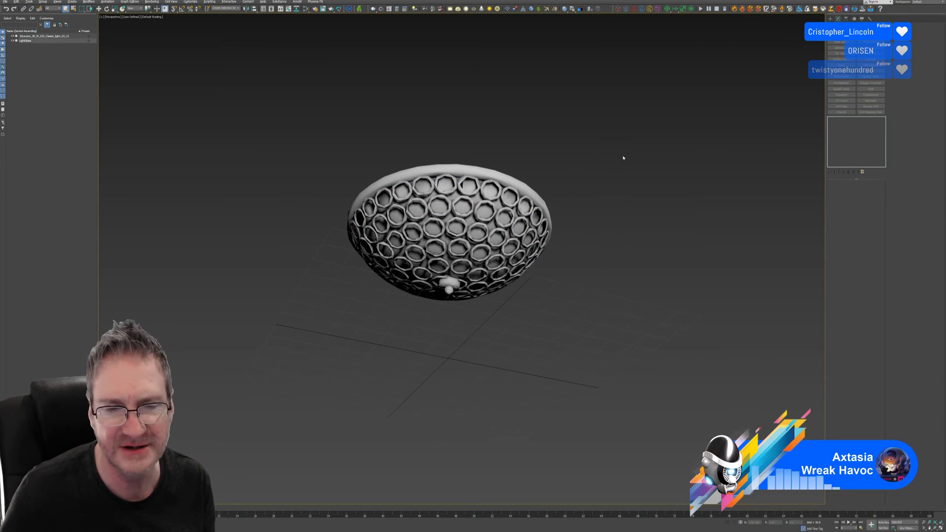
{"action": "left_click", "coordinate": [420, 172]}
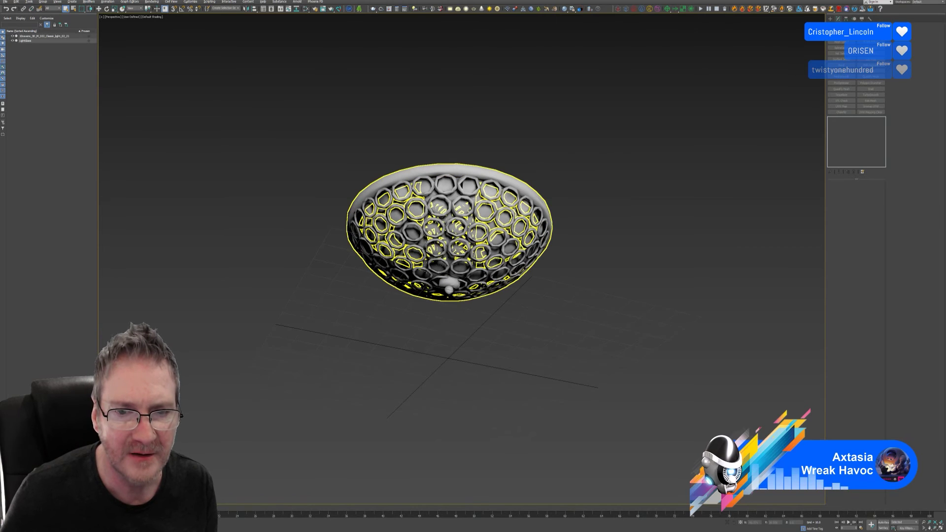
Add an Edit Poly modifier to the ring-and-rim object and delete the bulb elements inside the bowl.
{"action": "middle_click_drag", "start_coordinate": [553, 182], "coordinate": [596, 239], "text": "alt"}
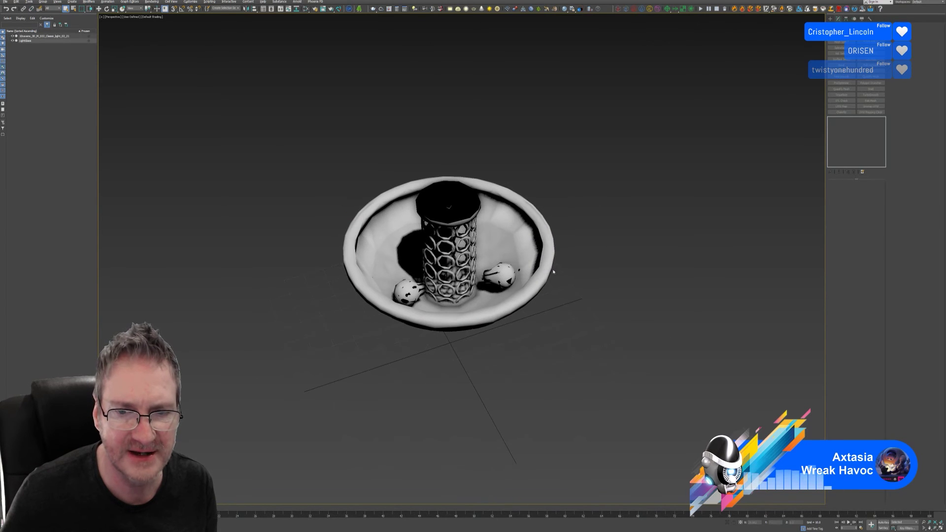
{"action": "left_click", "coordinate": [492, 273]}
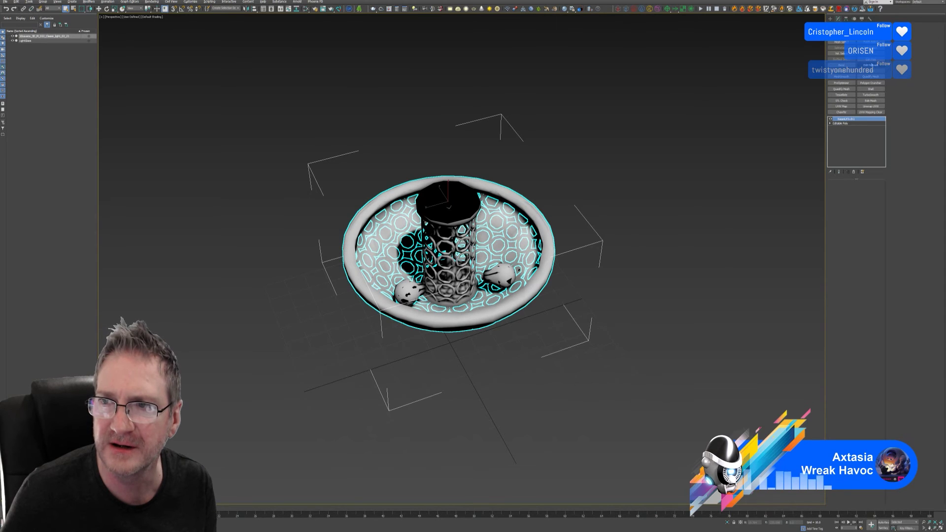
{"action": "left_click", "coordinate": [871, 60]}
{"action": "left_click", "coordinate": [867, 224]}
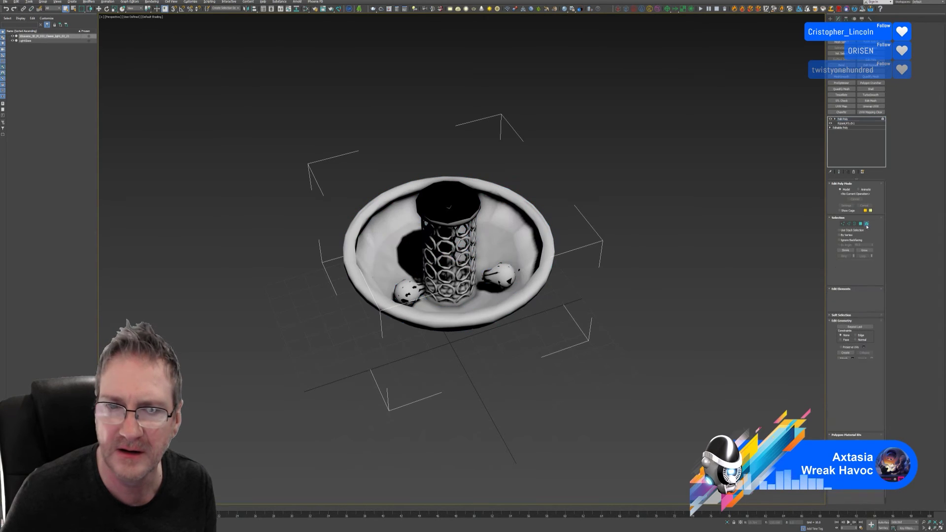
{"action": "left_click", "coordinate": [502, 273]}
{"action": "left_click", "coordinate": [410, 291], "text": "ctrl"}
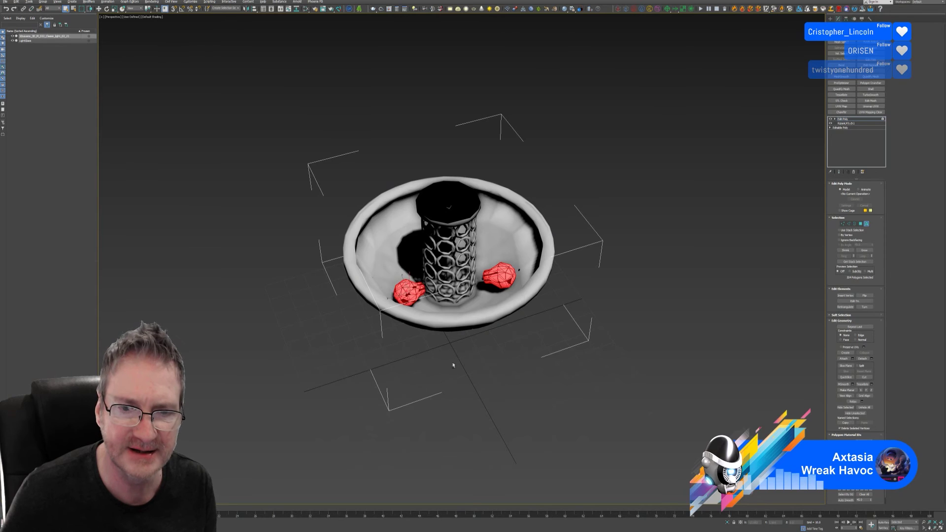
{"action": "middle_click_drag", "start_coordinate": [409, 291], "coordinate": [503, 371], "text": "alt"}
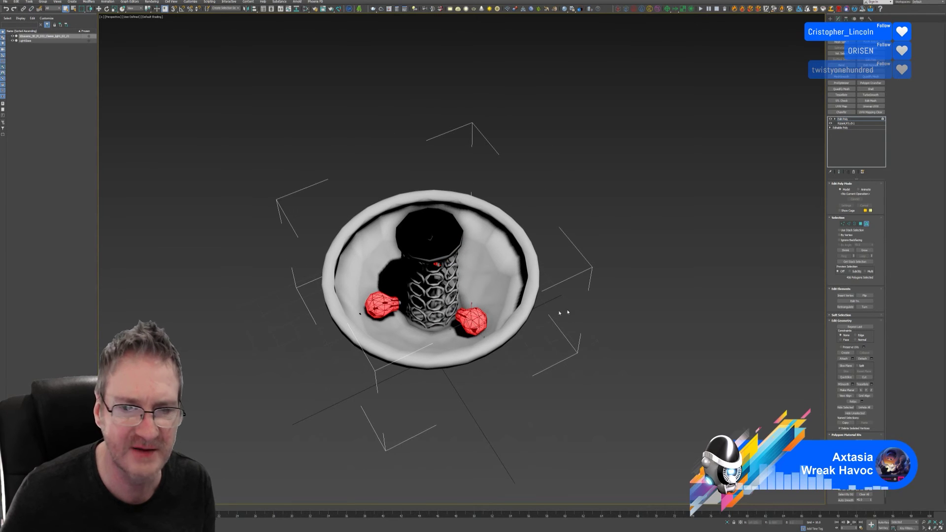
{"action": "key", "text": "Delete"}
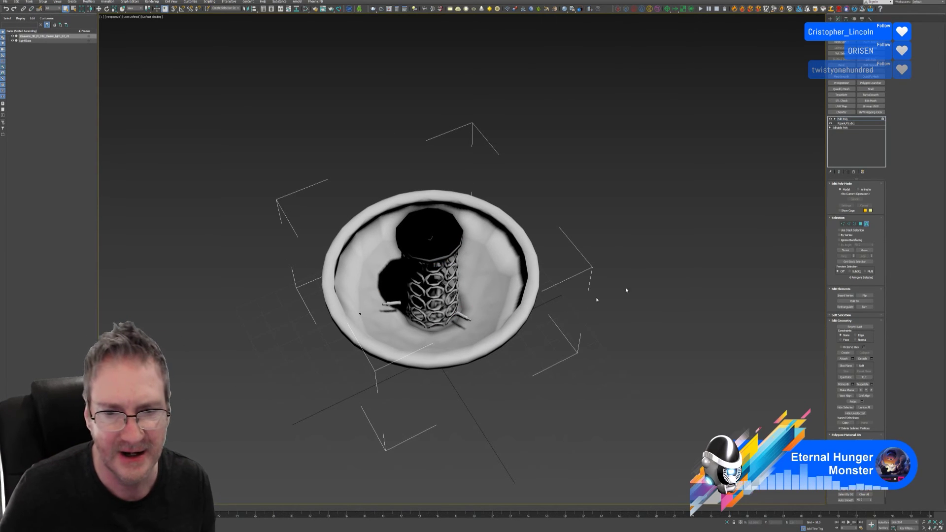
Delete the bulb holder elements that stick out around the base of the central column.
{"action": "scroll", "coordinate": [469, 307], "scroll_direction": "up", "scroll_amount": 6}
{"action": "left_click", "coordinate": [460, 292]}
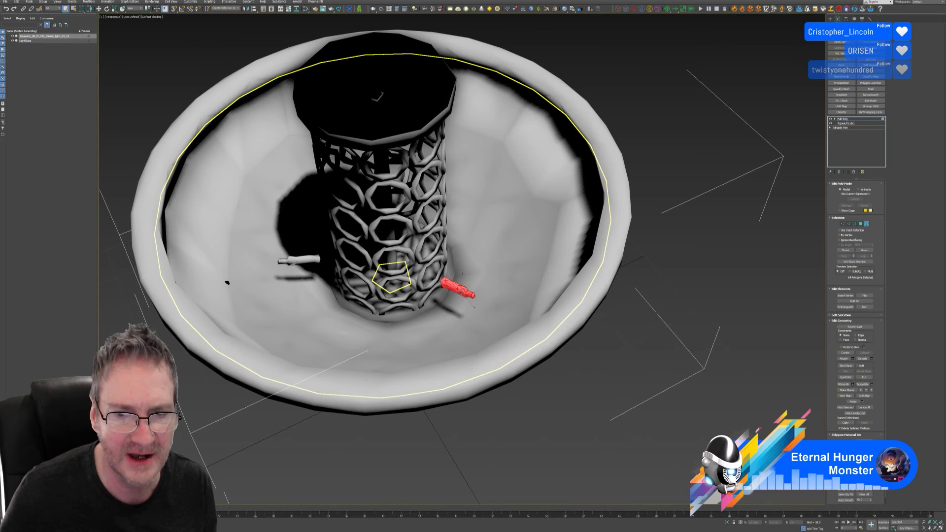
{"action": "key", "text": "Delete"}
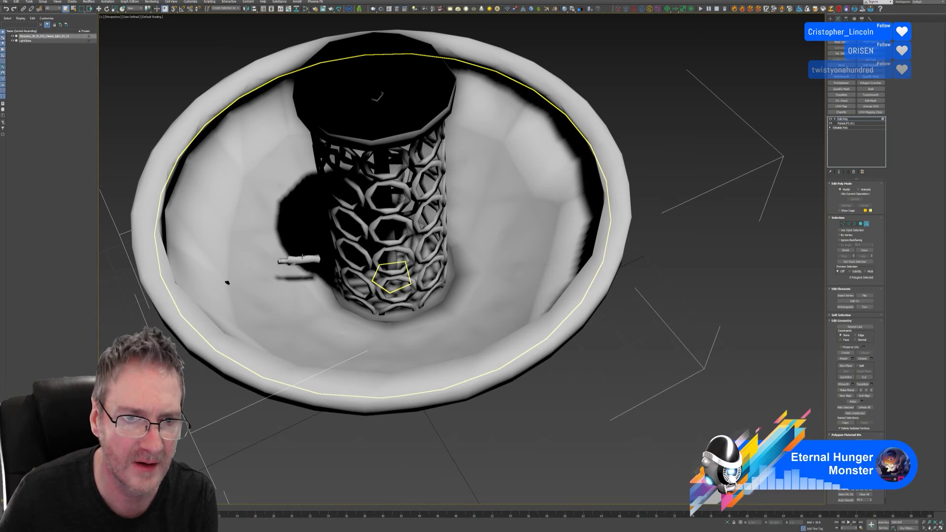
{"action": "left_click", "coordinate": [302, 254]}
{"action": "key", "text": "Delete"}
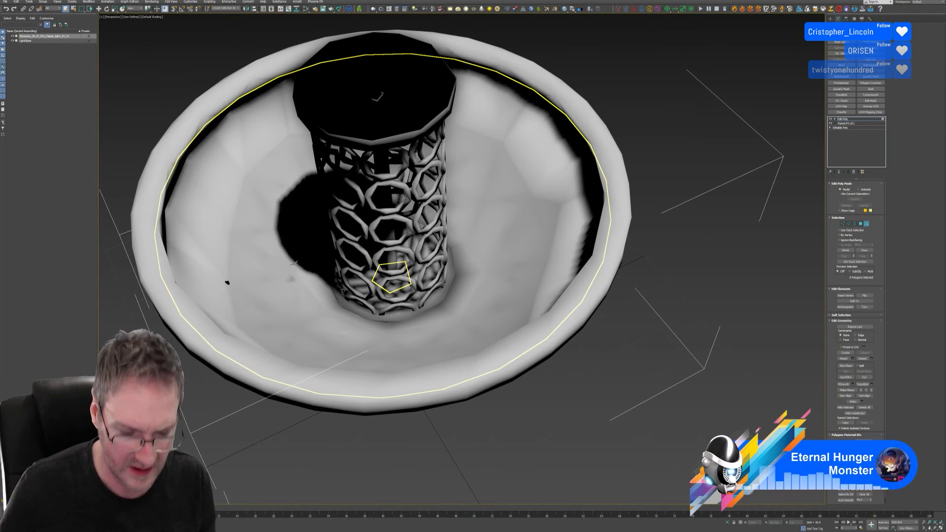
{"action": "middle_click_drag", "start_coordinate": [376, 291], "coordinate": [475, 266], "text": "alt"}
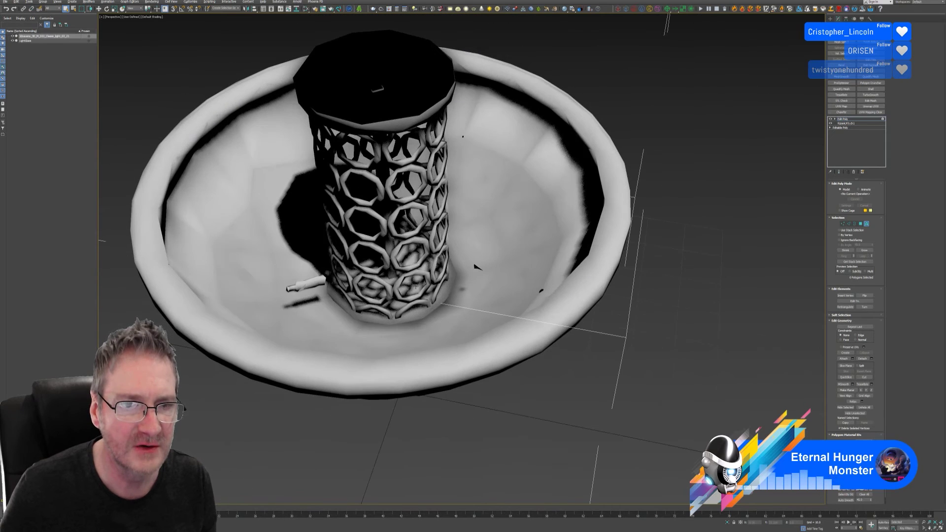
{"action": "left_click", "coordinate": [311, 282]}
{"action": "key", "text": "Delete"}
Delete the small leftover element beside the column where a bulb holder was attached.
{"action": "scroll", "coordinate": [310, 283], "scroll_direction": "down", "scroll_amount": 5}
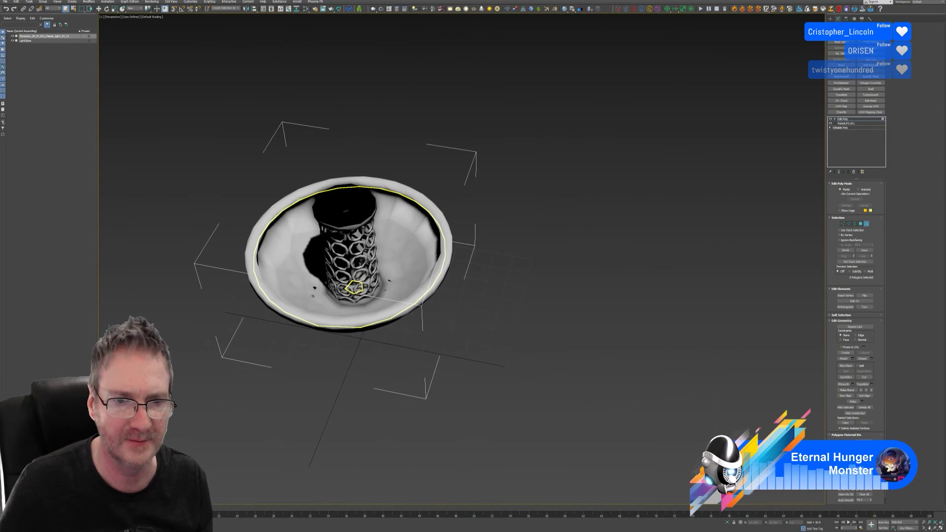
{"action": "scroll", "coordinate": [332, 276], "scroll_direction": "up", "scroll_amount": 5}
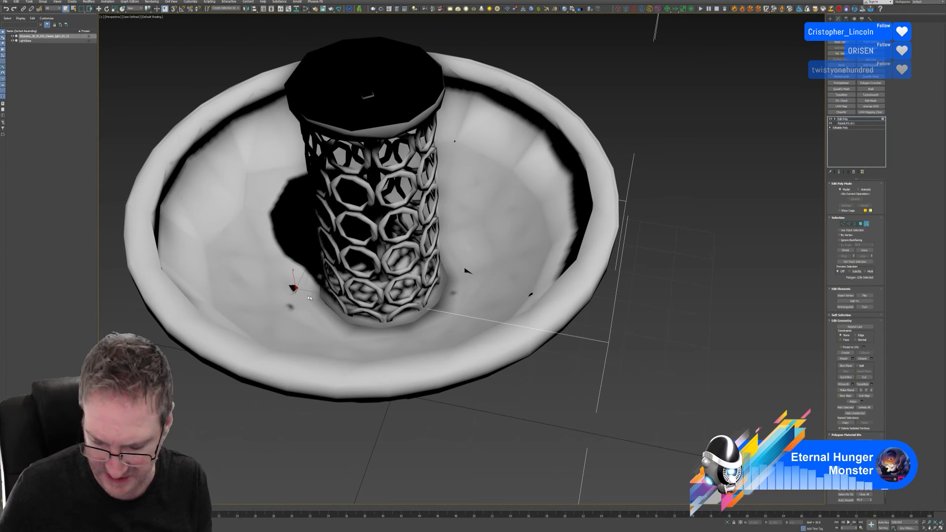
{"action": "key", "text": "Delete"}
{"action": "middle_click_drag", "start_coordinate": [337, 292], "coordinate": [560, 348]}
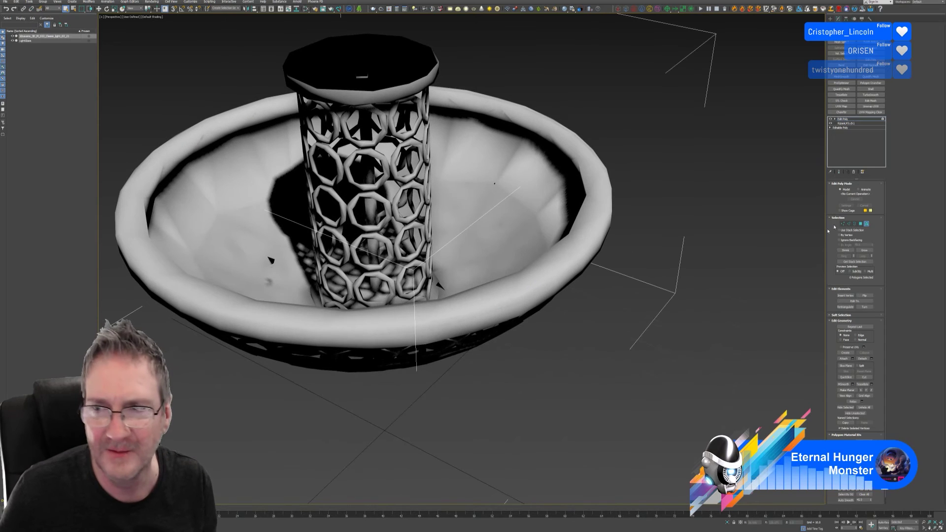
Isolate the ring-and-rim object and delete the stray polygons floating inside one of the bowl's rings.
{"action": "key", "text": "5"}
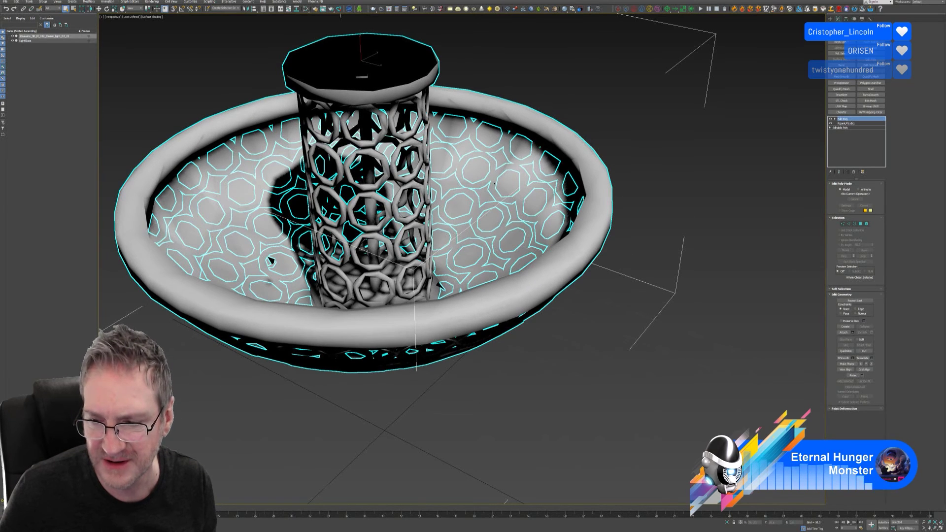
{"action": "key", "text": "z"}
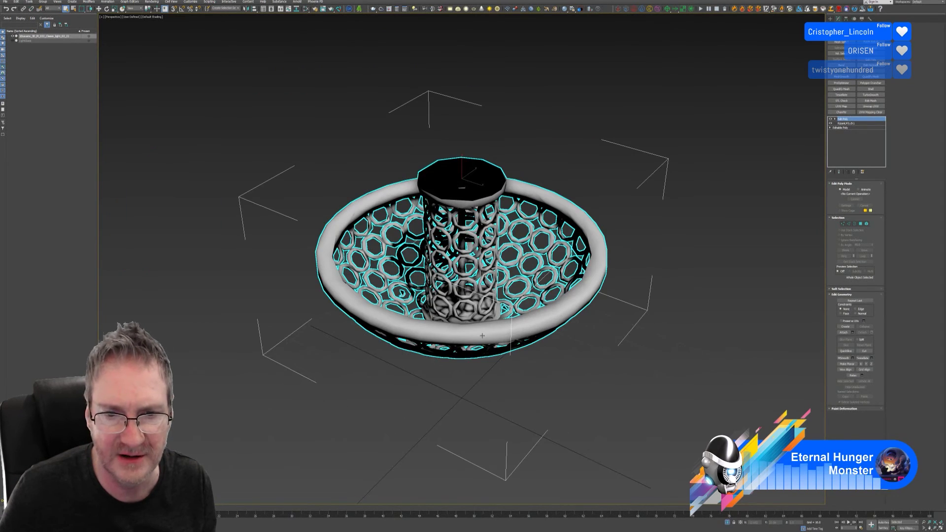
{"action": "middle_click_drag", "start_coordinate": [593, 421], "coordinate": [571, 378], "text": "alt"}
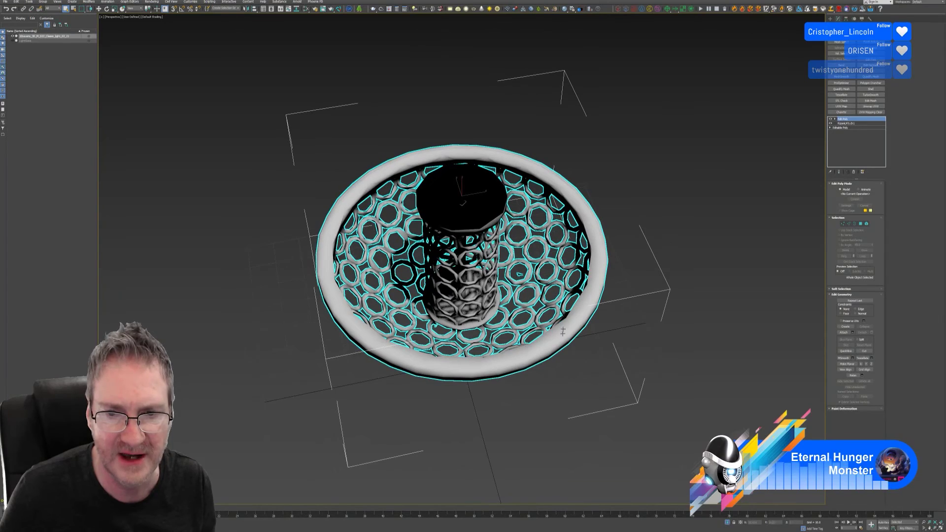
{"action": "scroll", "coordinate": [562, 325], "scroll_direction": "up", "scroll_amount": 5}
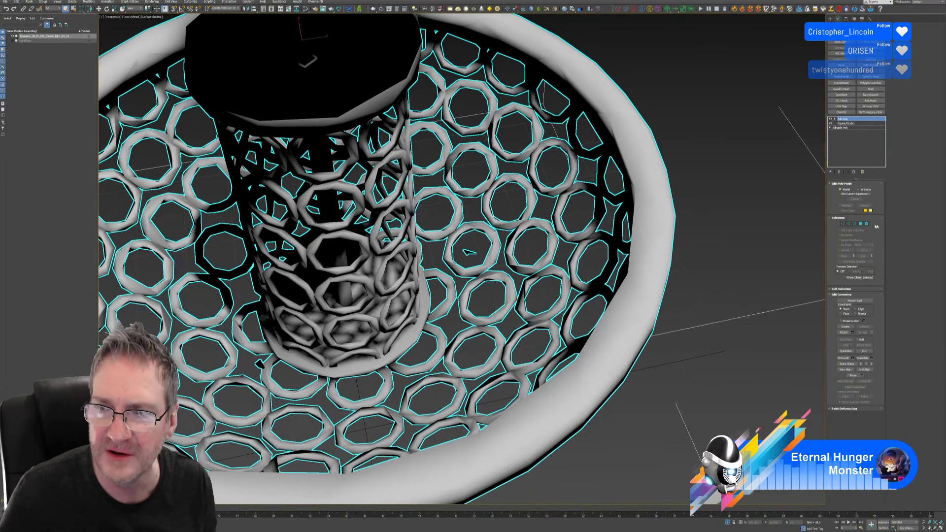
{"action": "key", "text": "3"}
{"action": "left_click", "coordinate": [862, 224]}
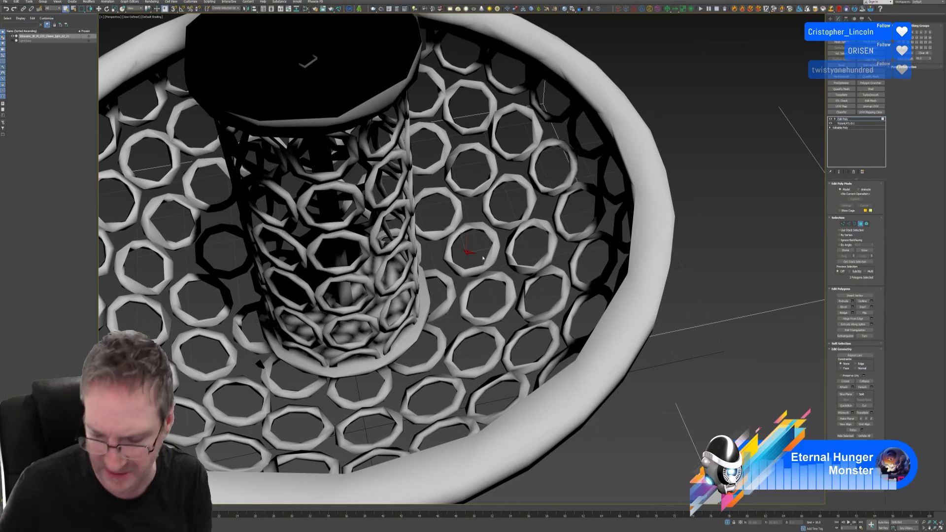
{"action": "middle_click_drag", "start_coordinate": [458, 247], "coordinate": [499, 255]}
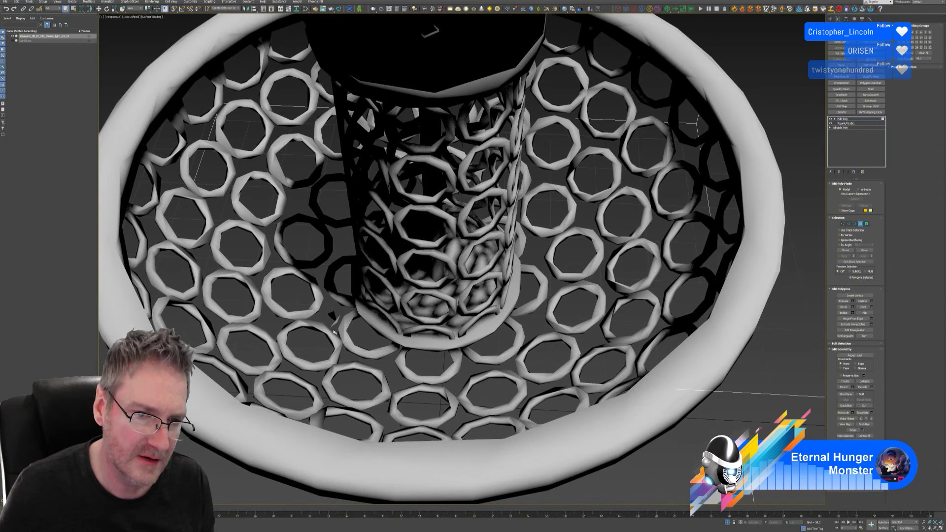
Delete the remaining stray polygons near the foot of the central column.
{"action": "left_click_drag", "start_coordinate": [341, 328], "coordinate": [342, 330]}
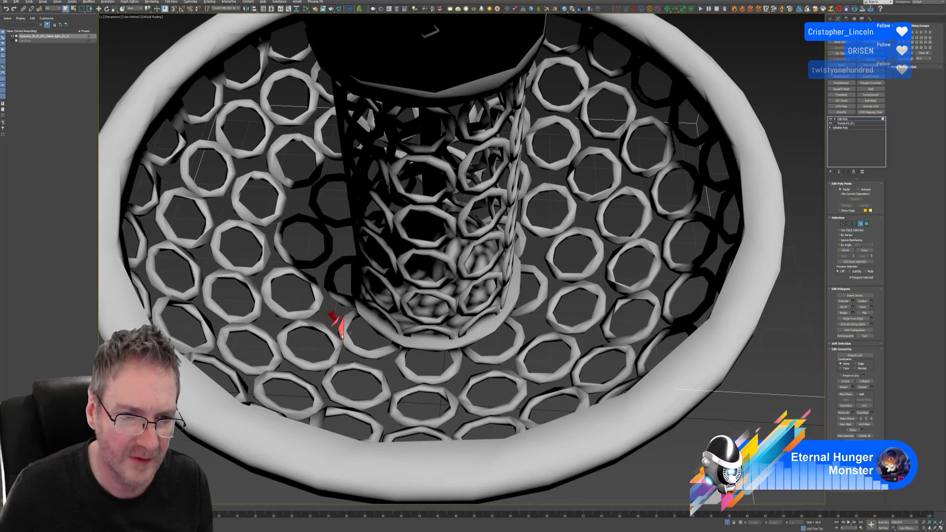
{"action": "left_click", "coordinate": [347, 349]}
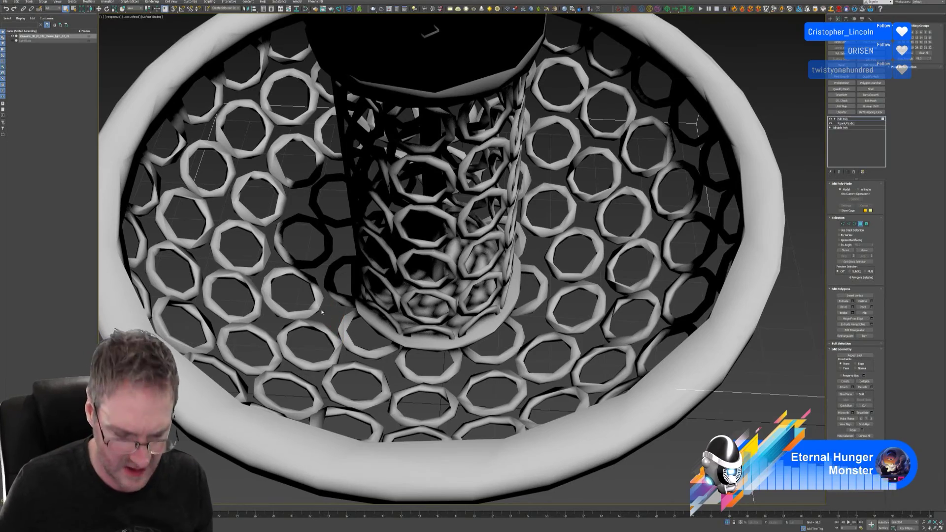
{"action": "middle_click_drag", "start_coordinate": [347, 349], "coordinate": [496, 294], "text": "alt"}
{"action": "middle_click_drag", "start_coordinate": [389, 307], "coordinate": [333, 293], "text": "alt"}
{"action": "key", "text": "z"}
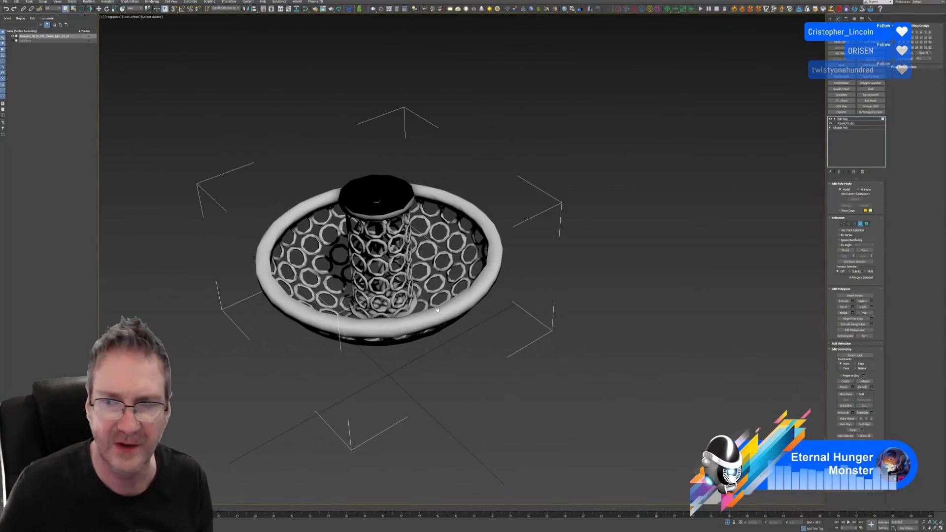
Leave polygon editing and end isolation to show the glass bowl again.
{"action": "left_click", "coordinate": [860, 217]}
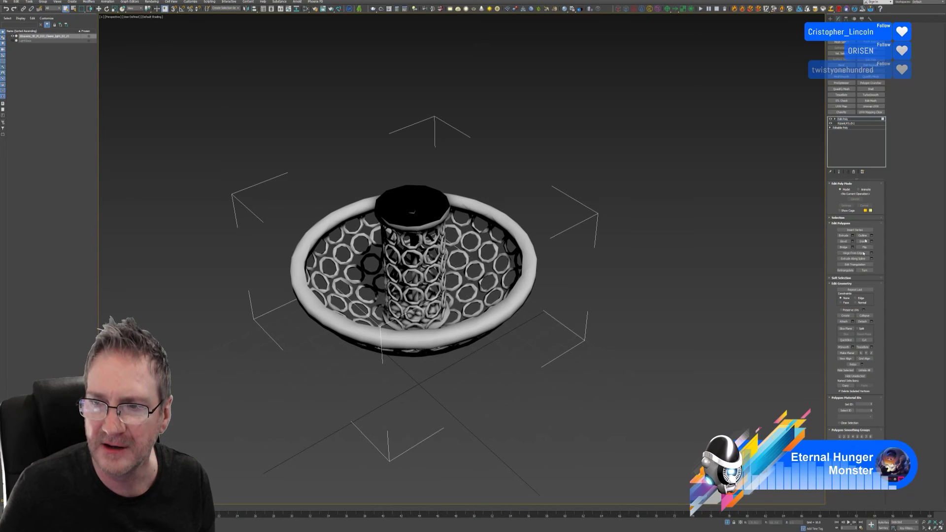
{"action": "left_click", "coordinate": [838, 217]}
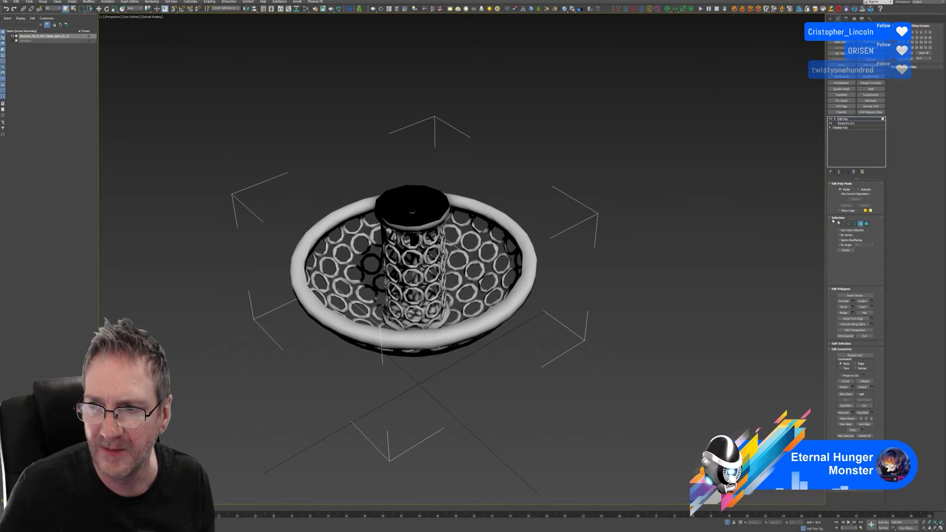
{"action": "left_click", "coordinate": [861, 223]}
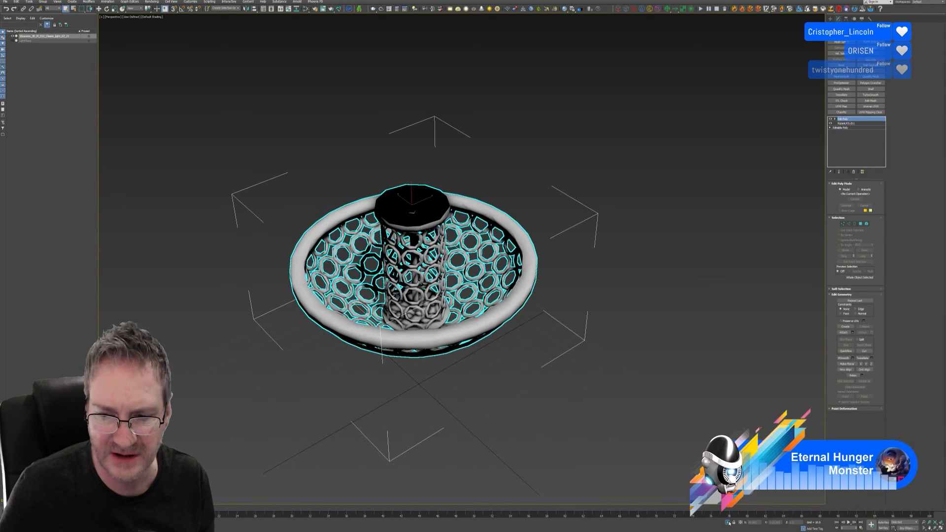
{"action": "scroll", "coordinate": [638, 465], "scroll_direction": "up", "scroll_amount": 5}
{"action": "scroll", "coordinate": [507, 386], "scroll_direction": "down", "scroll_amount": 5}
{"action": "middle_click_drag", "start_coordinate": [508, 387], "coordinate": [727, 272], "text": "alt"}
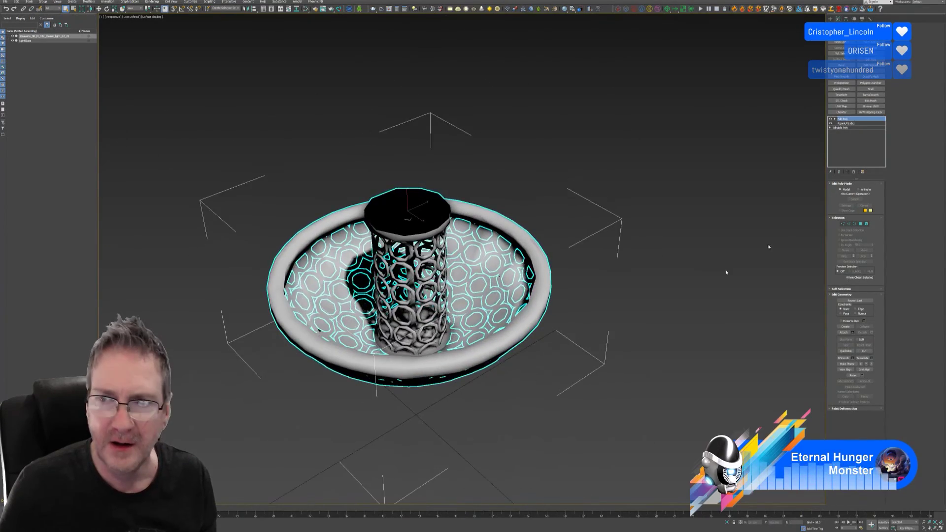
Collapse the ring-and-rim object's entire modifier stack and deselect the object.
{"action": "right_click", "coordinate": [862, 121]}
{"action": "left_click", "coordinate": [873, 171]}
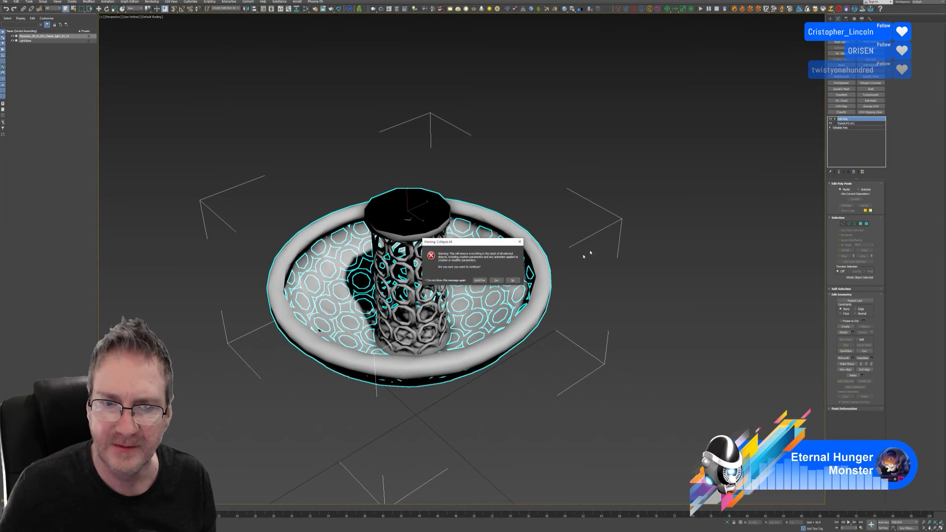
{"action": "left_click", "coordinate": [496, 280]}
{"action": "left_click", "coordinate": [637, 274]}
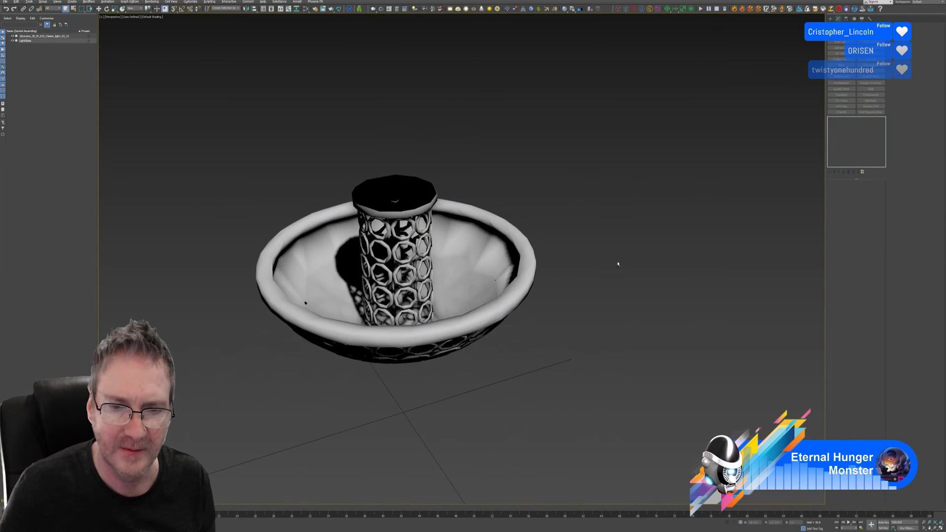
Add an Unwrap UVW modifier to the ring-and-rim object and check its layout in the UV editor.
{"action": "middle_click_drag", "start_coordinate": [618, 264], "coordinate": [555, 289], "text": "alt"}
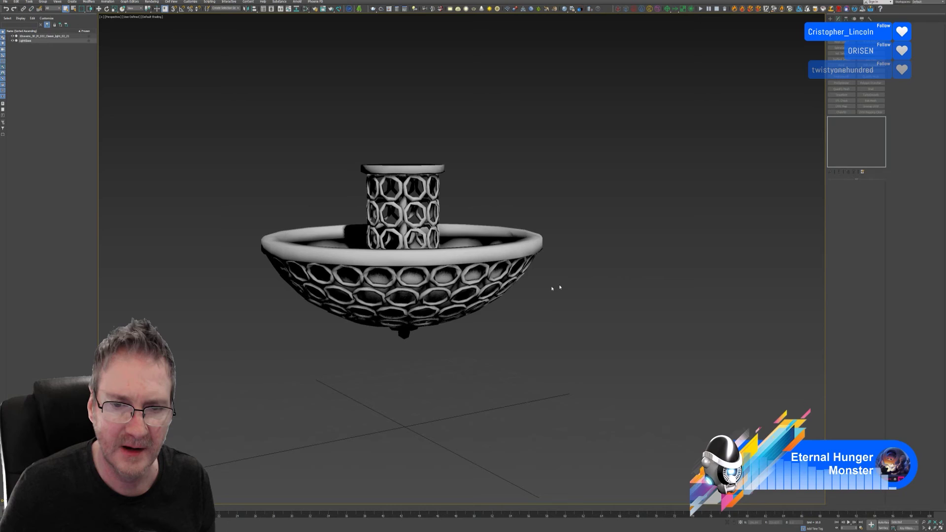
{"action": "left_click", "coordinate": [478, 266]}
{"action": "left_click", "coordinate": [871, 106]}
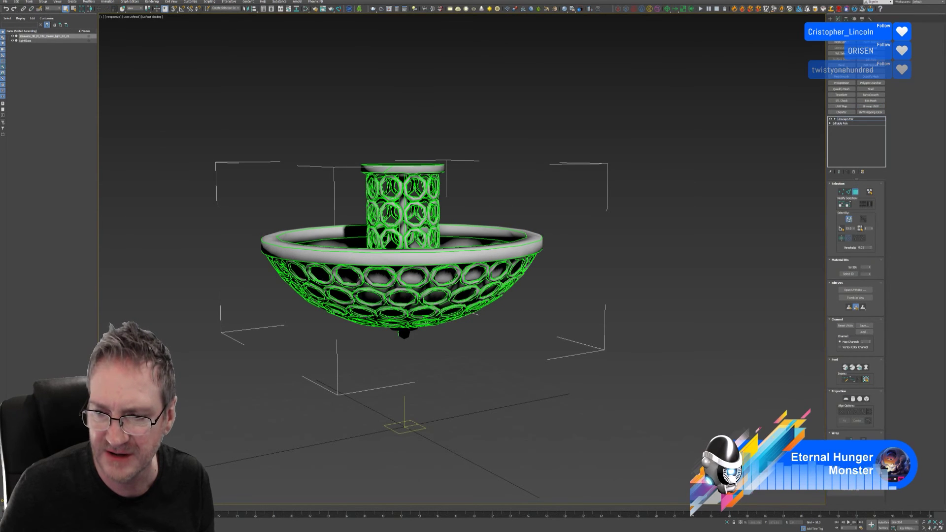
{"action": "left_click", "coordinate": [855, 290]}
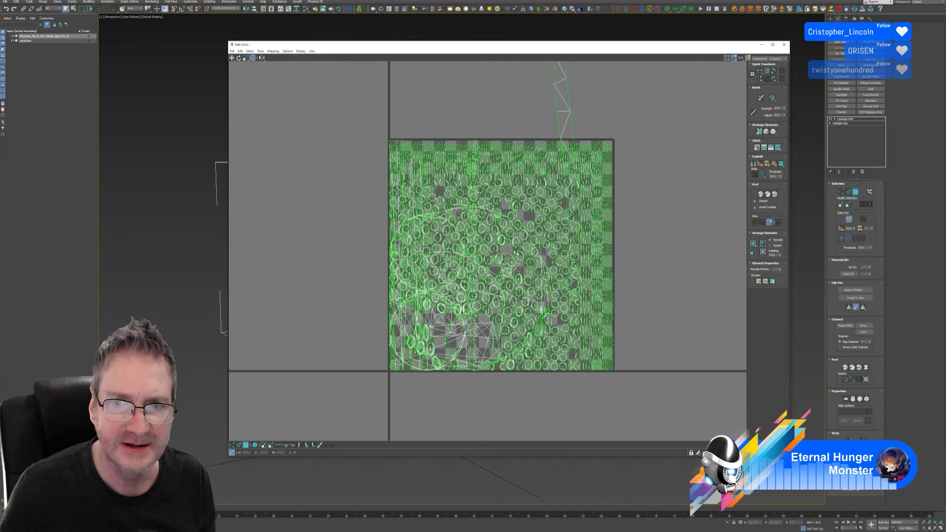
{"action": "scroll", "coordinate": [499, 242], "scroll_direction": "down", "scroll_amount": 5}
{"action": "left_click_drag", "start_coordinate": [392, 87], "coordinate": [652, 362]}
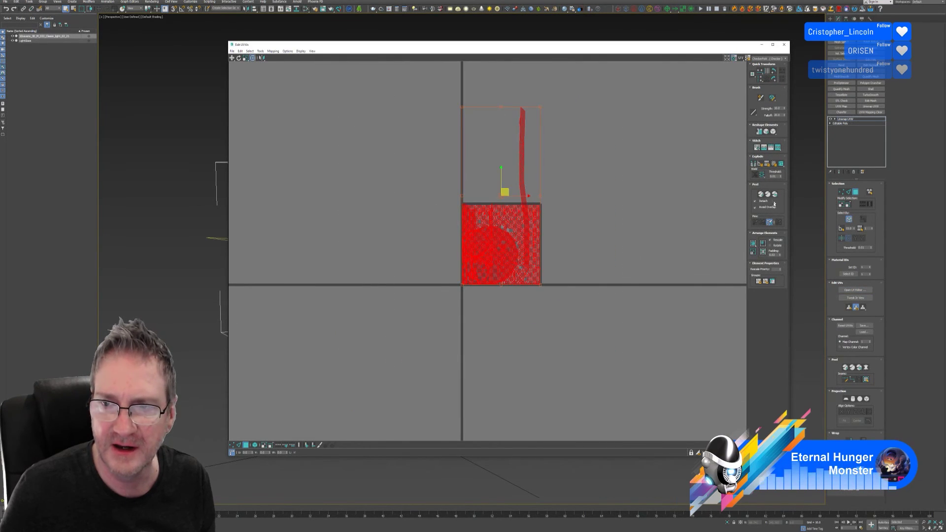
{"action": "left_click", "coordinate": [621, 213]}
{"action": "scroll", "coordinate": [457, 262], "scroll_direction": "up", "scroll_amount": 5}
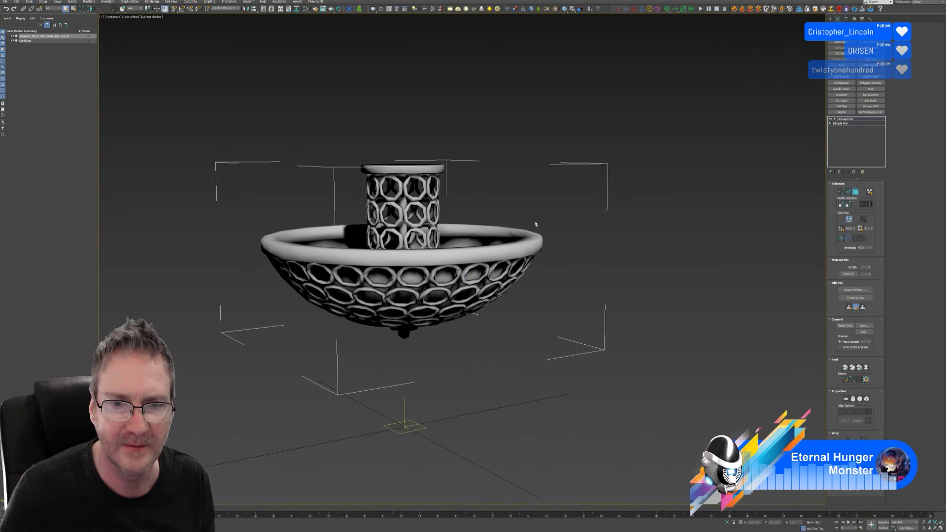
{"action": "middle_click_drag", "start_coordinate": [534, 226], "coordinate": [563, 267], "text": "alt"}
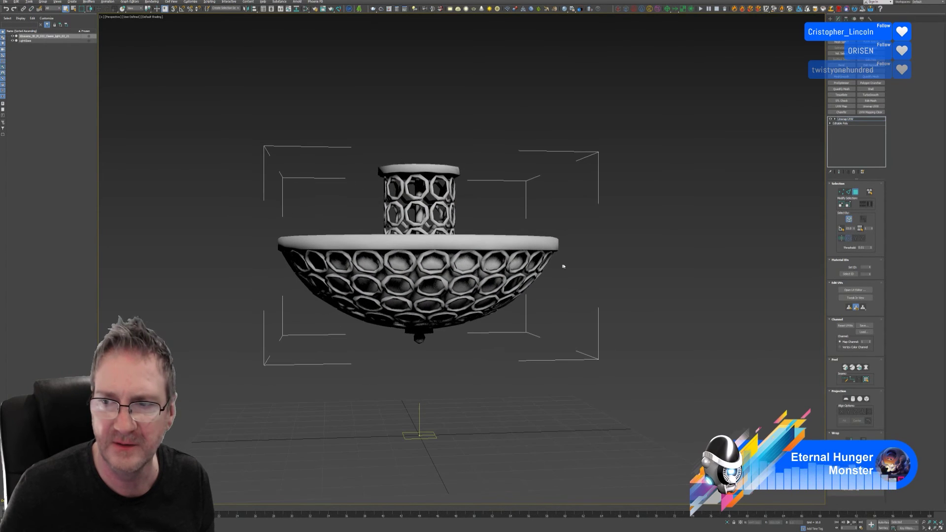
{"action": "left_click", "coordinate": [856, 192]}
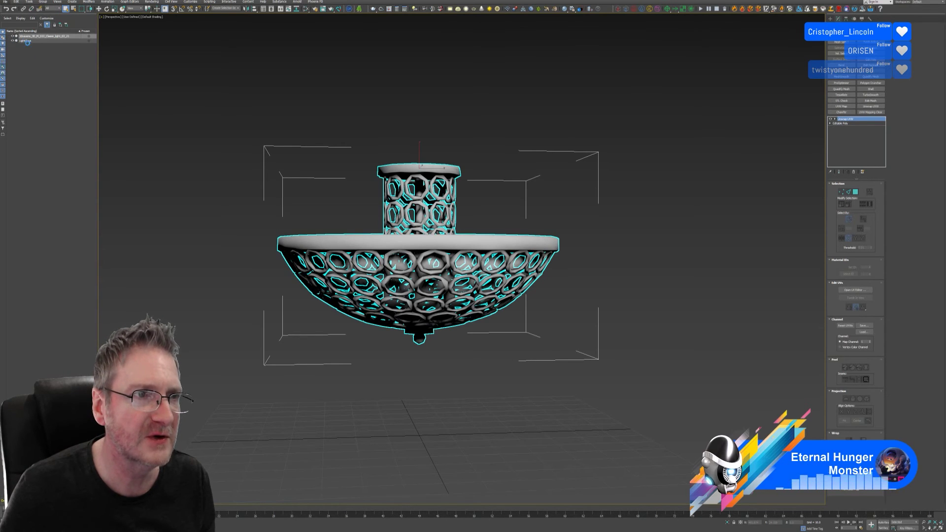
Export the selected ring-and-rim object to the lights folder as an FBX file named brassCeilingL, keeping the current export settings.
{"action": "left_click", "coordinate": [6, 2]}
{"action": "mouse_move", "coordinate": [29, 76]}
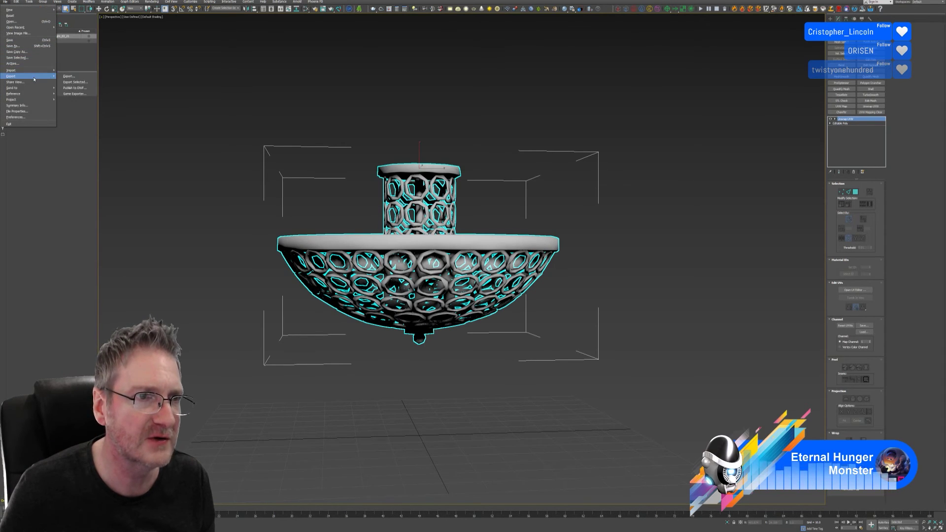
{"action": "left_click", "coordinate": [75, 82]}
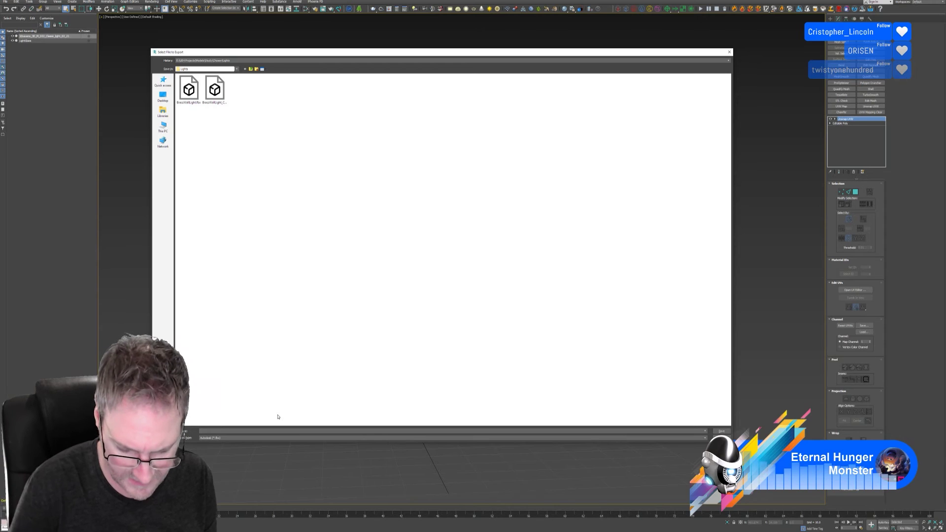
{"action": "type", "text": "brassC"}
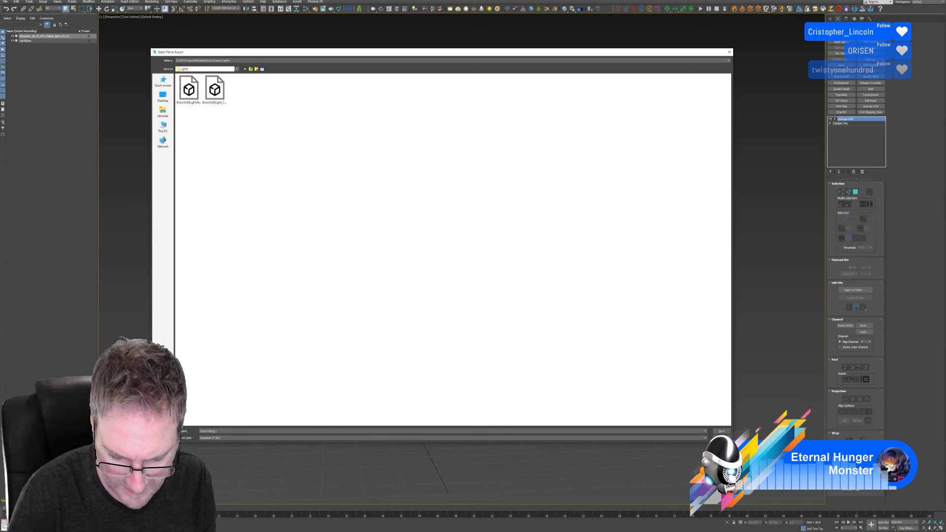
{"action": "type", "text": "eilingL"}
{"action": "key", "text": "Return"}
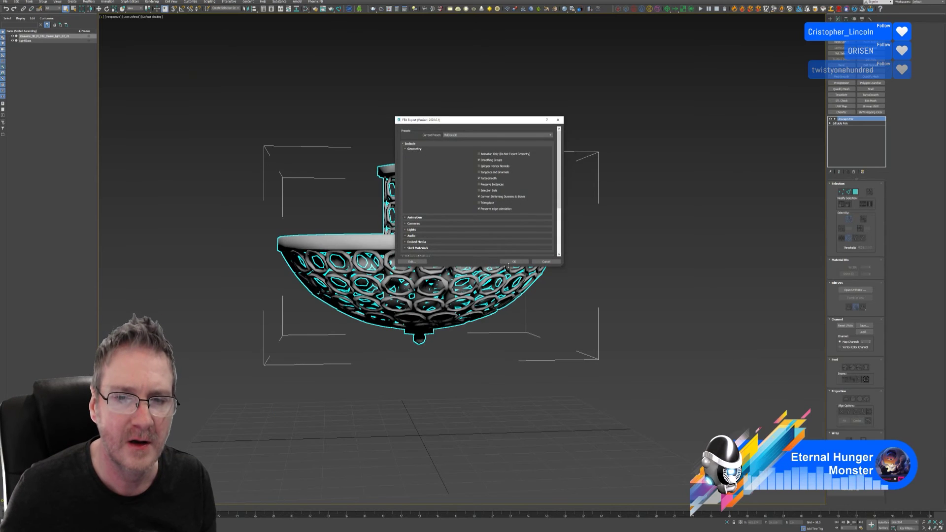
{"action": "left_click", "coordinate": [513, 262]}
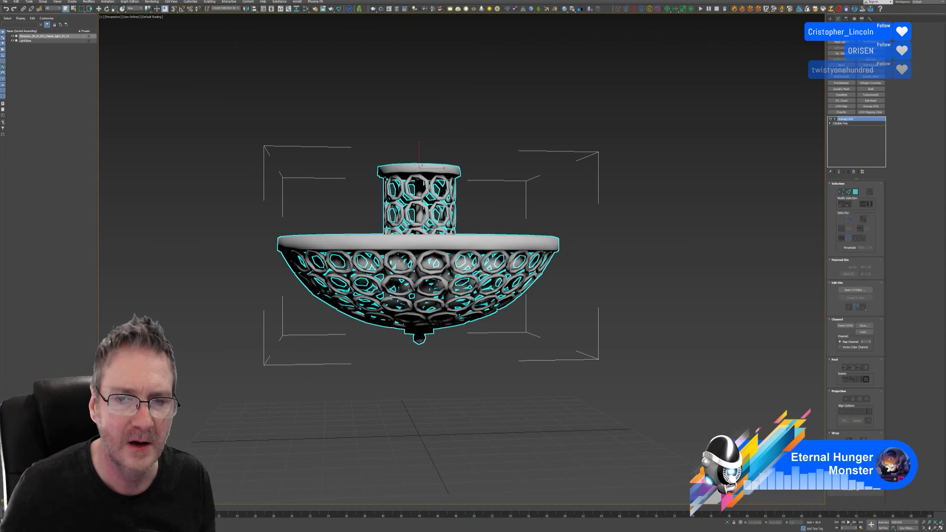
Turn on vertex channel display for the ring-and-rim object in its object properties.
{"action": "right_click", "coordinate": [368, 247]}
{"action": "left_click", "coordinate": [384, 279]}
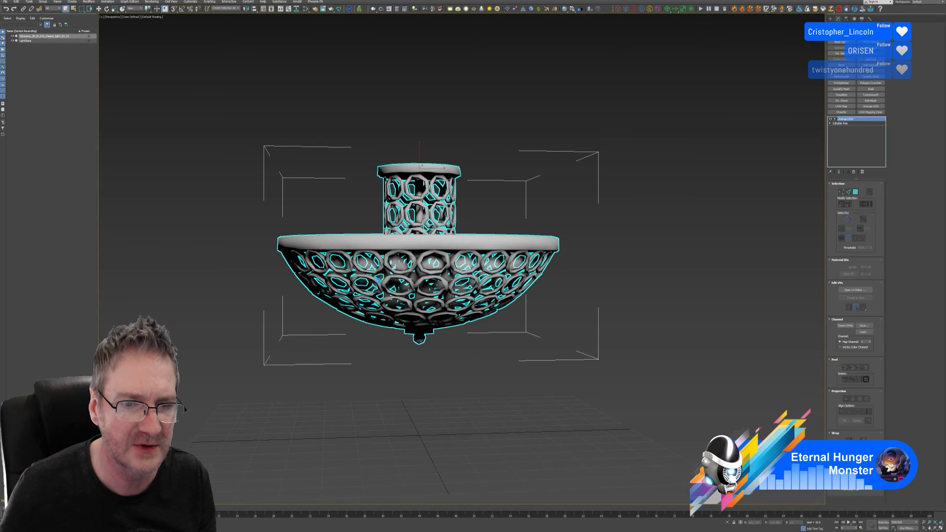
{"action": "left_click", "coordinate": [443, 311]}
{"action": "left_click", "coordinate": [489, 336]}
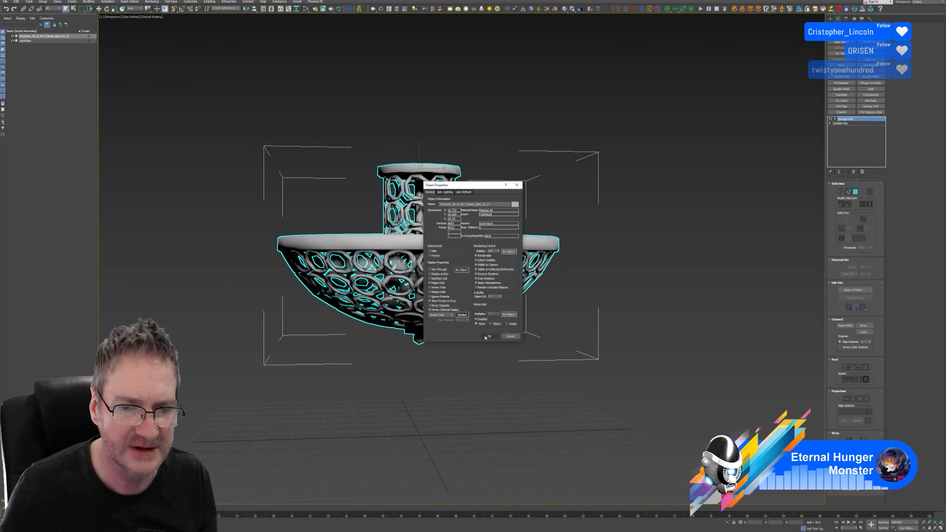
{"action": "middle_click_drag", "start_coordinate": [558, 203], "coordinate": [632, 214]}
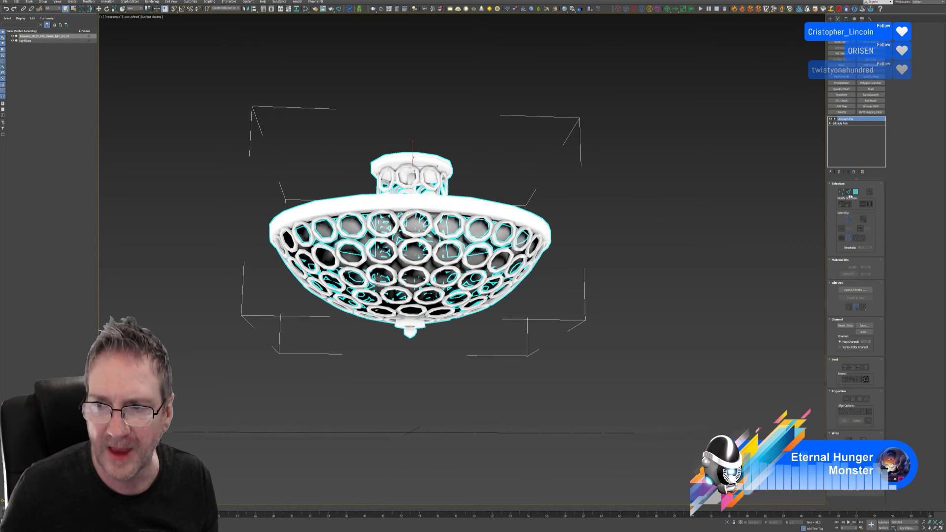
Collapse all modifiers on the ring-and-rim object down to an Editable Poly.
{"action": "right_click", "coordinate": [849, 123]}
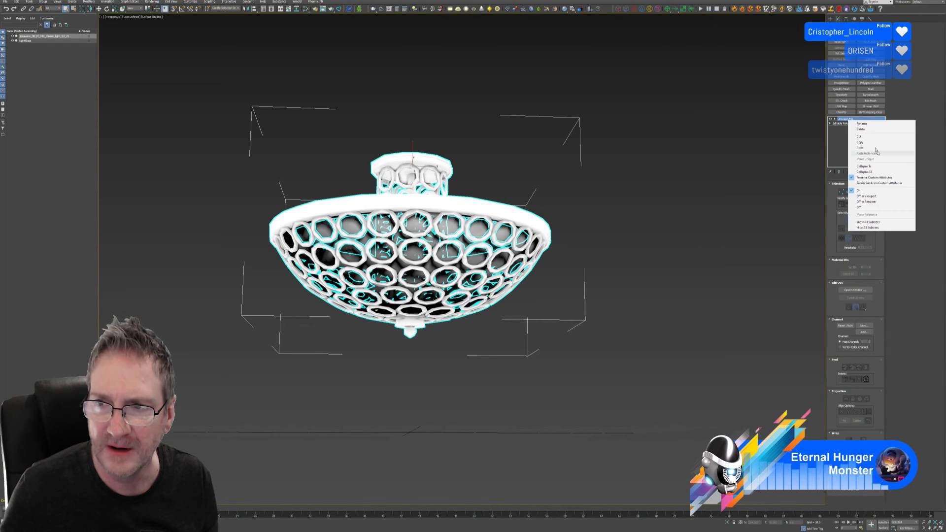
{"action": "left_click", "coordinate": [870, 173]}
{"action": "left_click", "coordinate": [501, 279]}
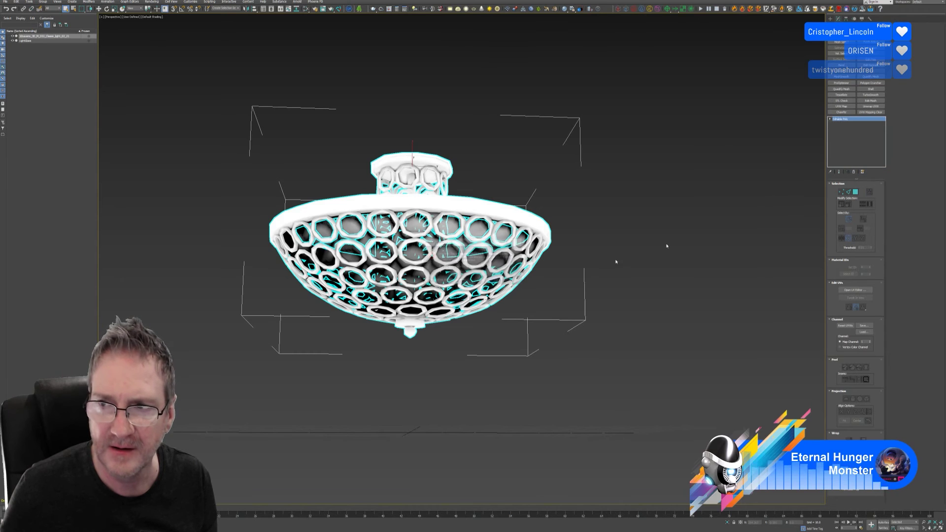
Select the bowl's rim and the top cap as elements and set their vertex color to yellow.
{"action": "left_click", "coordinate": [867, 190]}
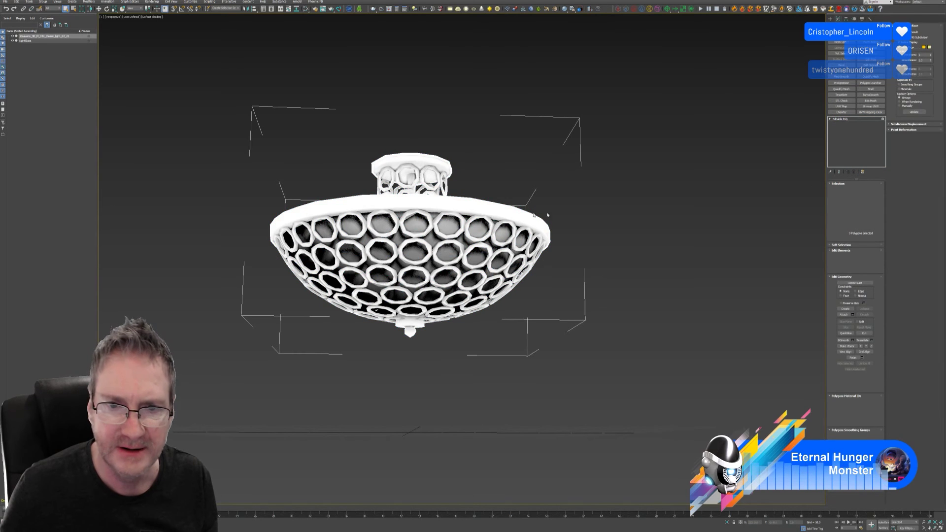
{"action": "left_click", "coordinate": [471, 211]}
{"action": "middle_click_drag", "start_coordinate": [594, 236], "coordinate": [514, 223], "text": "alt"}
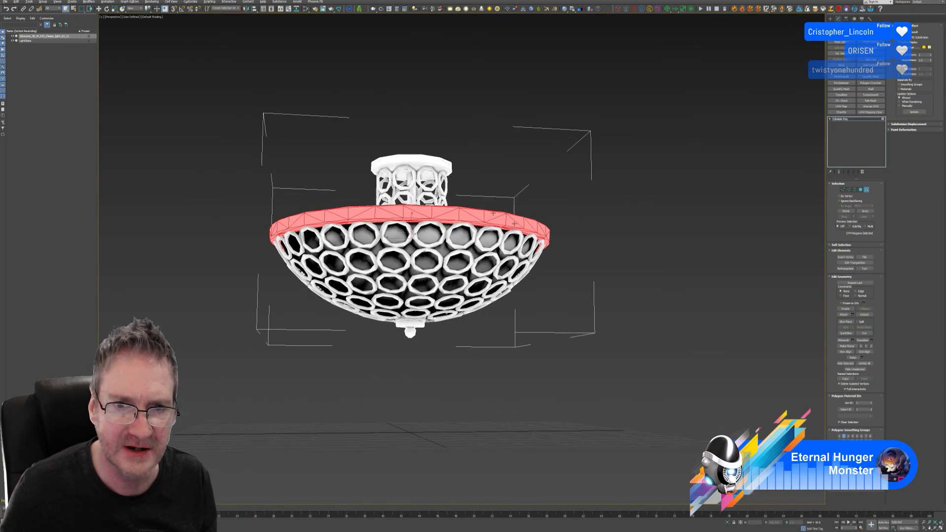
{"action": "left_click", "coordinate": [416, 162], "text": "ctrl"}
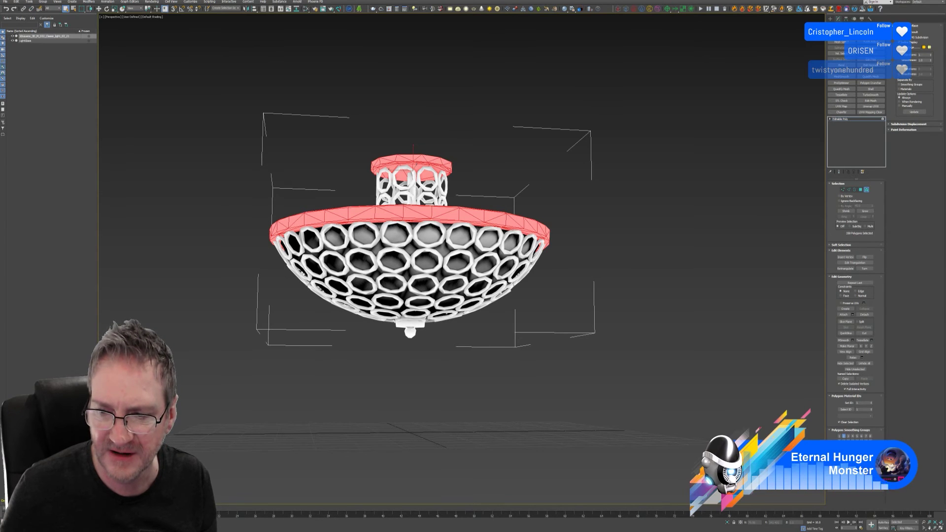
{"action": "left_click", "coordinate": [865, 477]}
{"action": "left_click", "coordinate": [106, 33]}
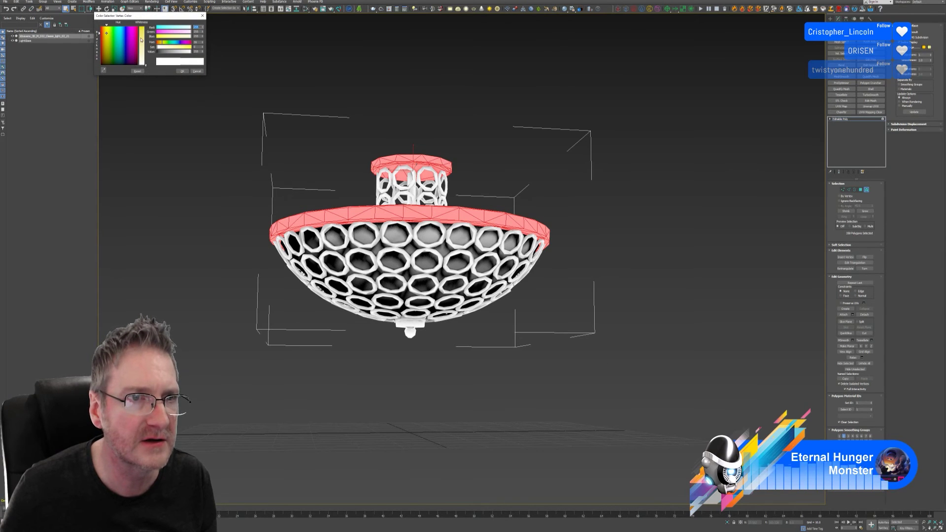
{"action": "left_click_drag", "start_coordinate": [142, 39], "coordinate": [141, 27]}
{"action": "left_click", "coordinate": [182, 71]}
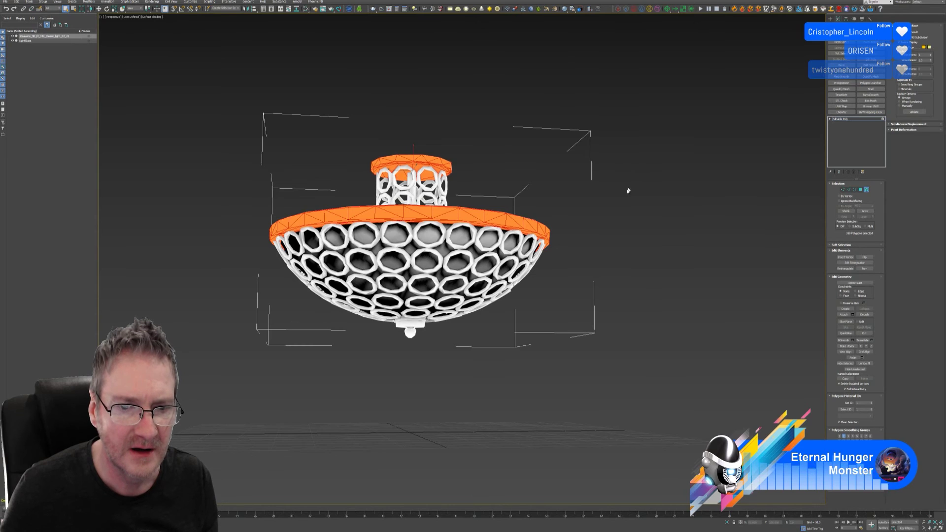
Select the finial and central column element and set its vertex color to purple.
{"action": "middle_click_drag", "start_coordinate": [628, 190], "coordinate": [605, 186], "text": "alt"}
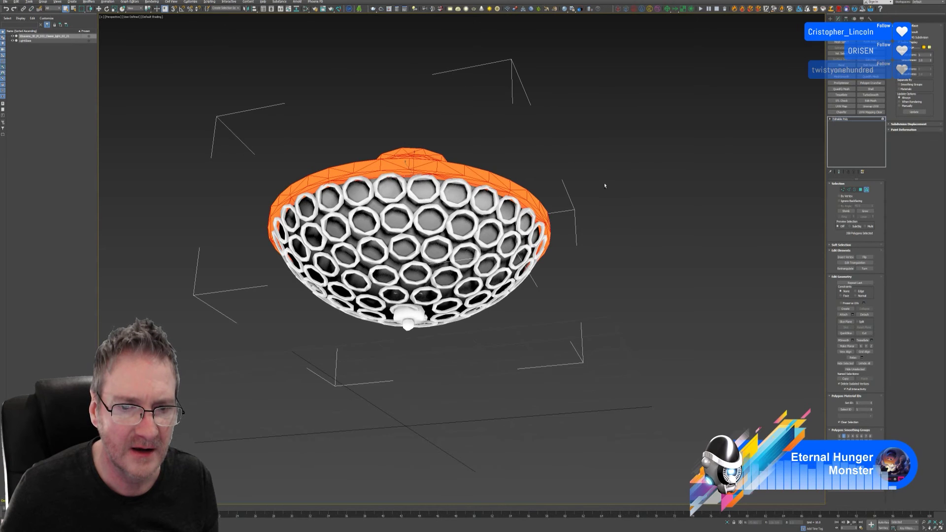
{"action": "left_click", "coordinate": [407, 323]}
{"action": "middle_click_drag", "start_coordinate": [433, 322], "coordinate": [426, 323], "text": "alt"}
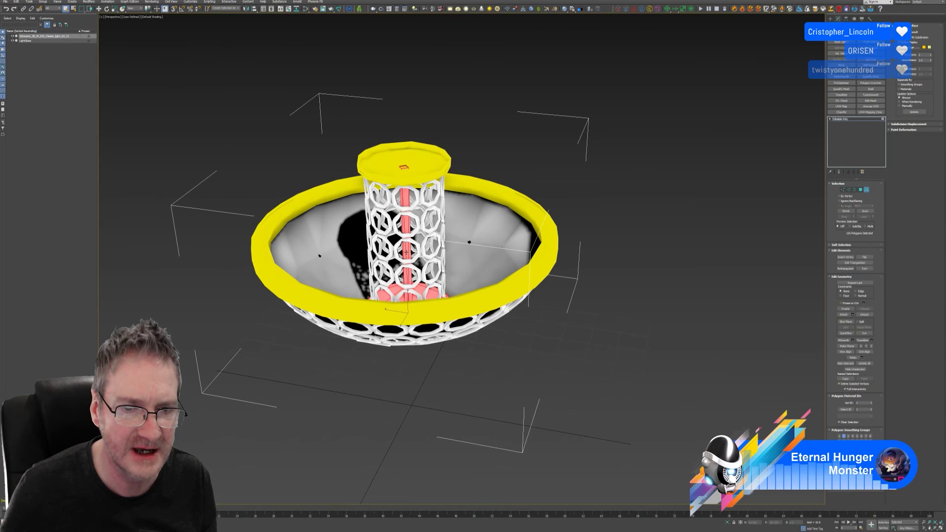
{"action": "mouse_move", "coordinate": [547, 315]}
{"action": "middle_mouse_down", "text": "alt"}
{"action": "mouse_move", "coordinate": [549, 338]}
{"action": "mouse_move", "coordinate": [555, 329]}
{"action": "middle_mouse_up", "text": "alt"}
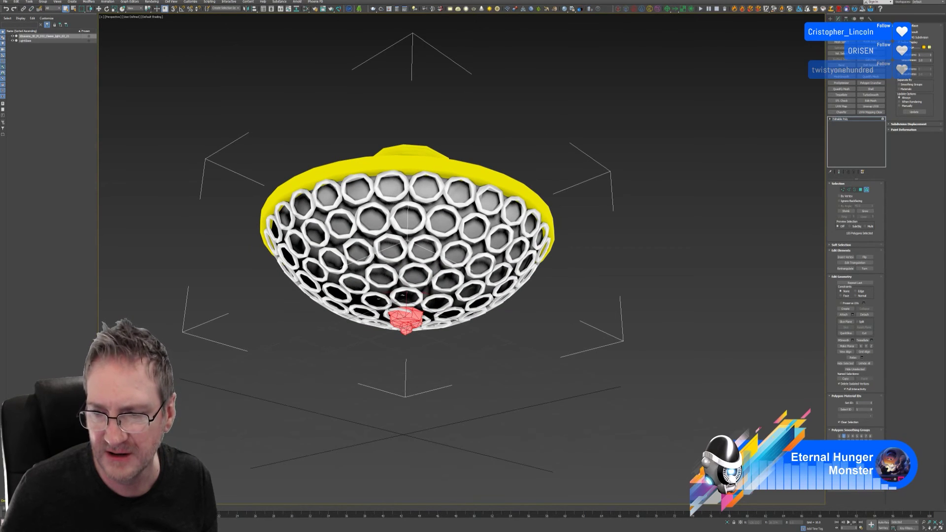
{"action": "left_click", "coordinate": [865, 478]}
{"action": "left_click", "coordinate": [127, 39]}
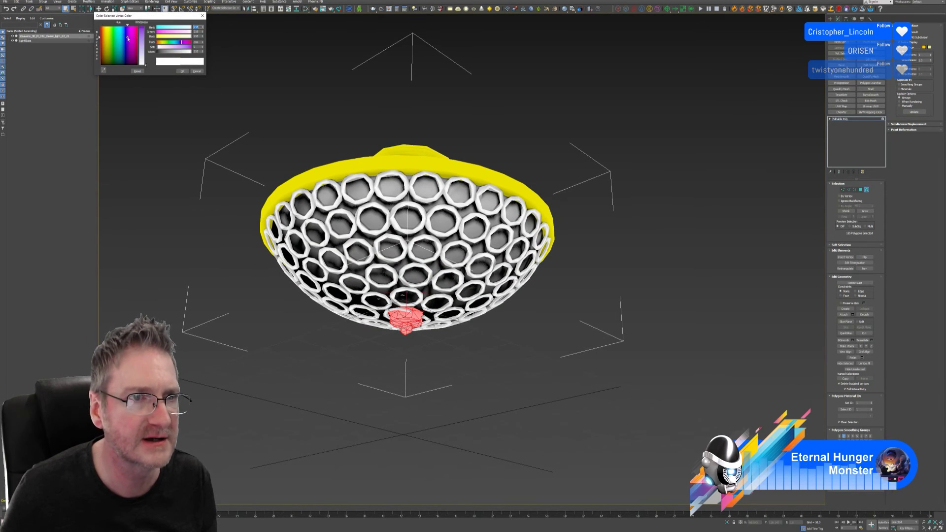
{"action": "left_click", "coordinate": [142, 28]}
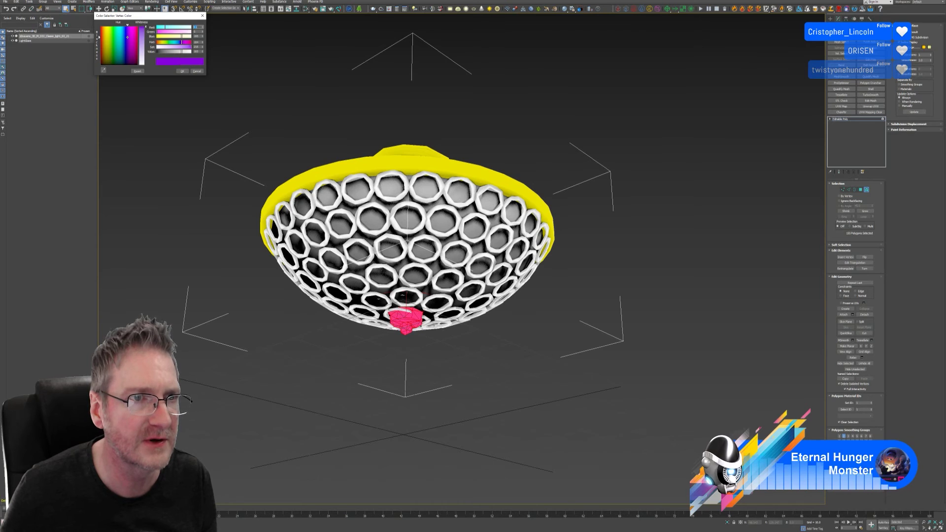
{"action": "left_click", "coordinate": [182, 72]}
Select the rim, cap and finial elements, invert the selection, and set the remaining ring lattice's vertex color to green.
{"action": "middle_click_drag", "start_coordinate": [533, 227], "coordinate": [532, 259], "text": "alt"}
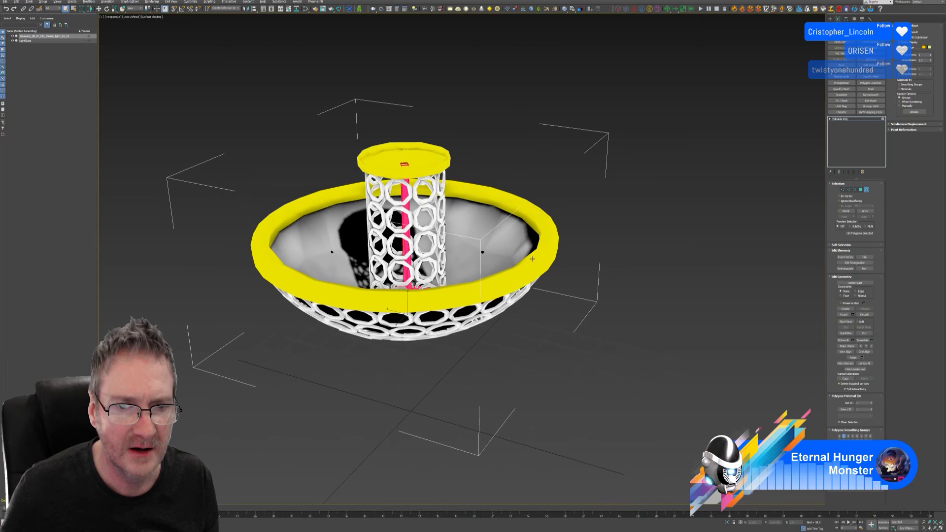
{"action": "middle_click_drag", "start_coordinate": [647, 283], "coordinate": [537, 216], "text": "alt"}
{"action": "left_click", "coordinate": [479, 190]}
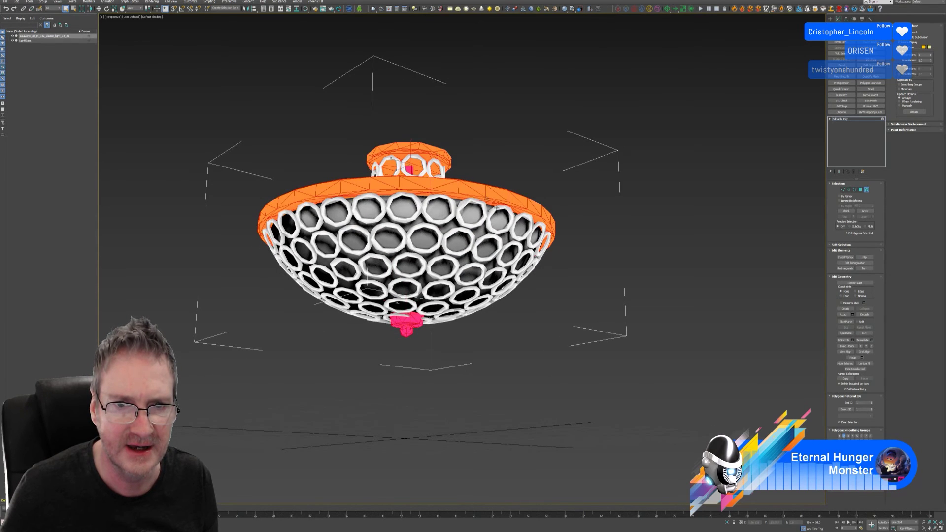
{"action": "middle_click_drag", "start_coordinate": [481, 193], "coordinate": [586, 288], "text": "alt"}
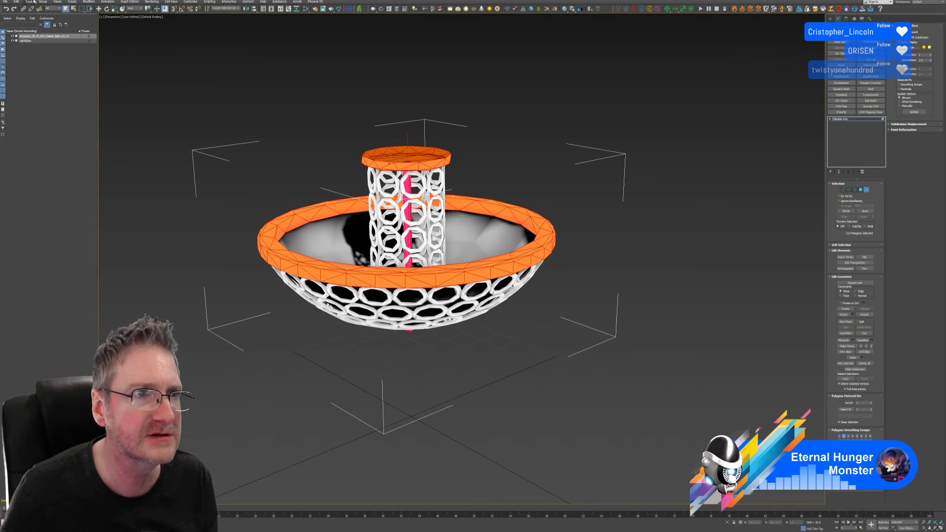
{"action": "left_click", "coordinate": [16, 1]}
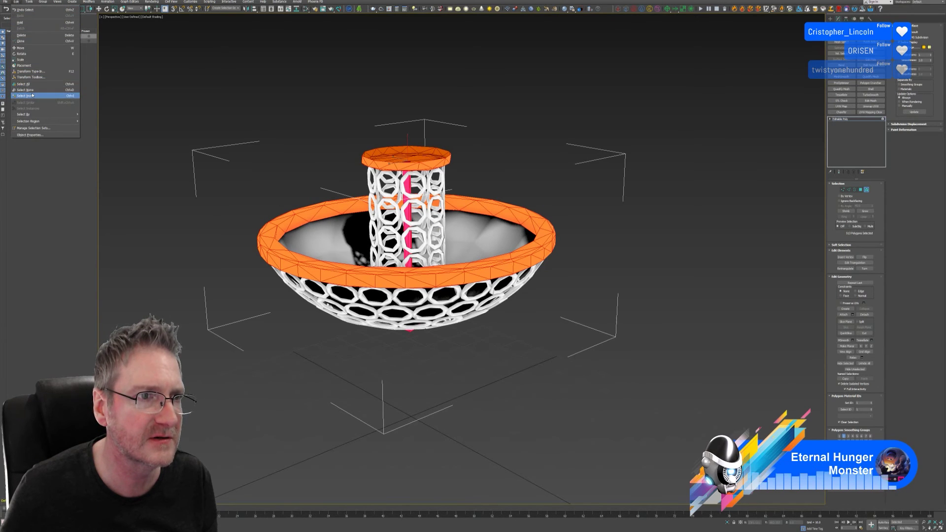
{"action": "left_click", "coordinate": [33, 95]}
{"action": "middle_click_drag", "start_coordinate": [478, 320], "coordinate": [552, 395], "text": "alt"}
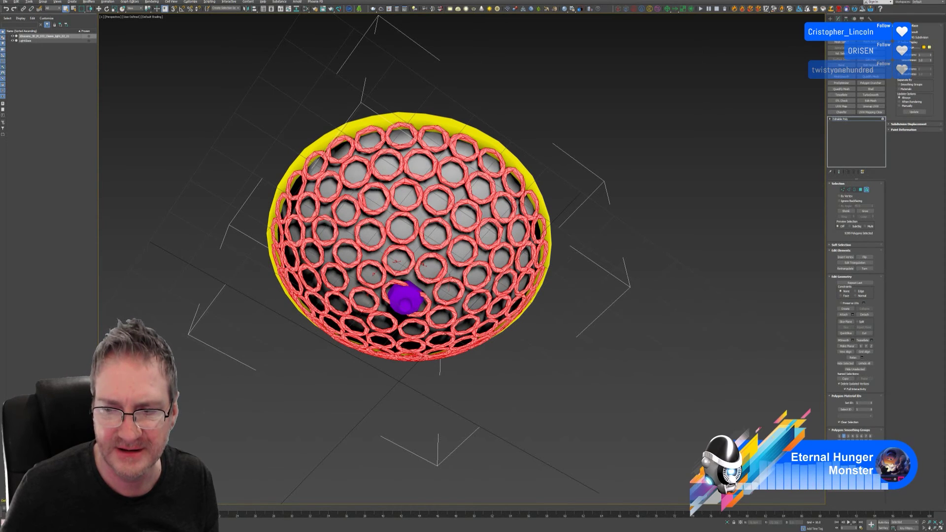
{"action": "left_click", "coordinate": [865, 480]}
{"action": "left_click", "coordinate": [114, 43]}
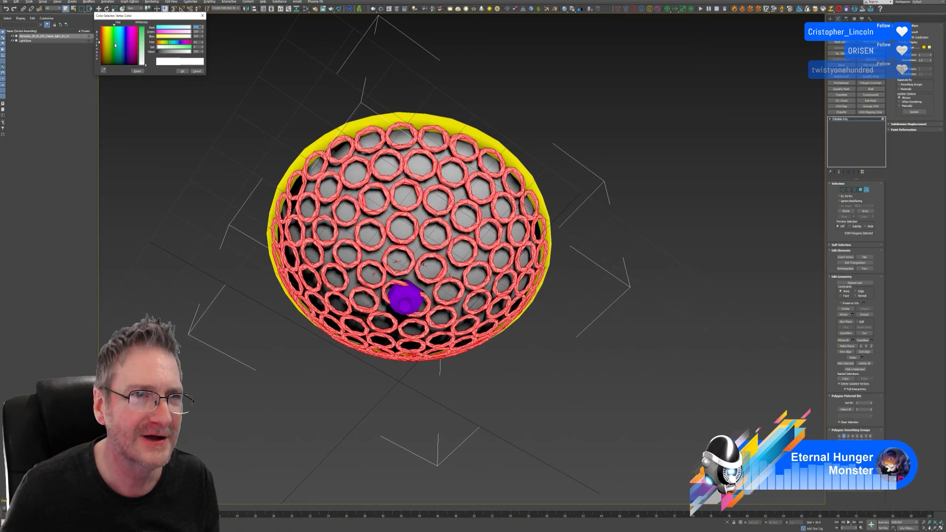
{"action": "left_click_drag", "start_coordinate": [142, 65], "coordinate": [142, 25]}
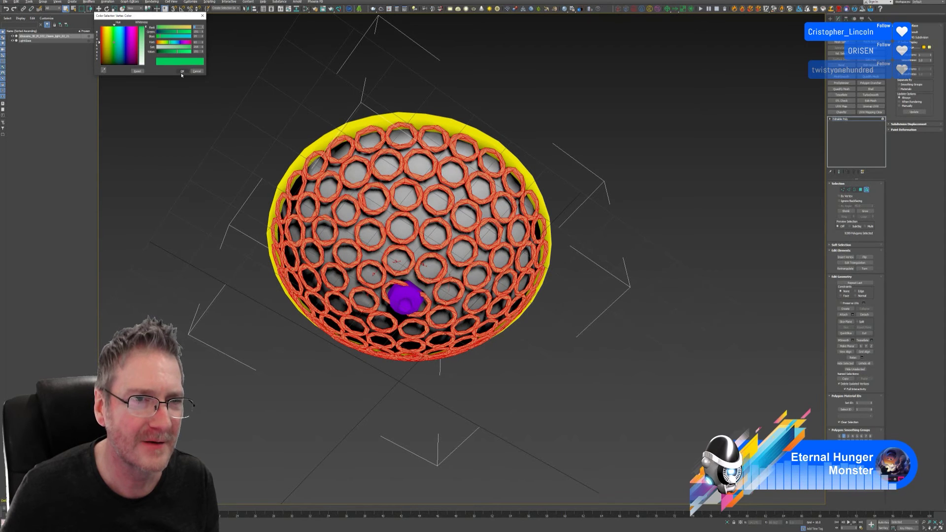
{"action": "left_click", "coordinate": [181, 71]}
{"action": "left_click", "coordinate": [610, 141]}
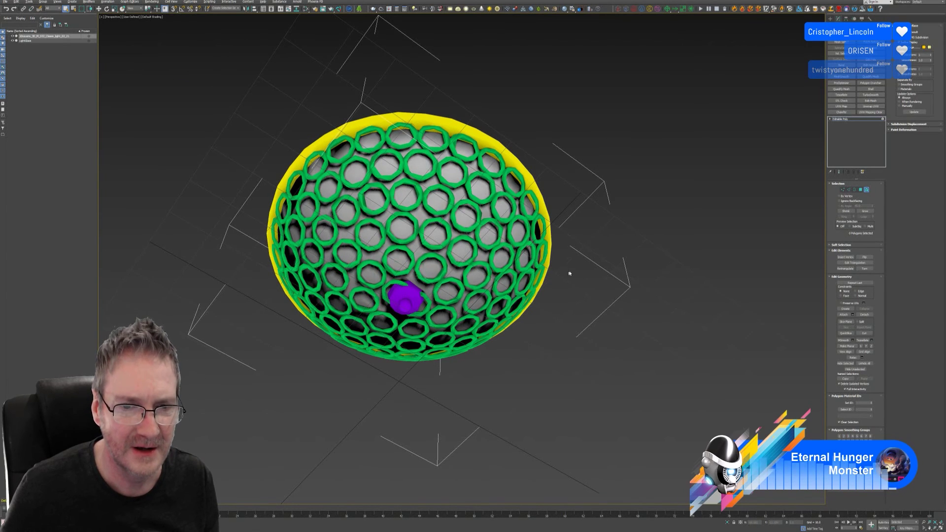
Examine the small dark spots on the inside of the glass bowl up close, then leave polygon editing.
{"action": "middle_click_drag", "start_coordinate": [569, 273], "coordinate": [592, 315], "text": "alt"}
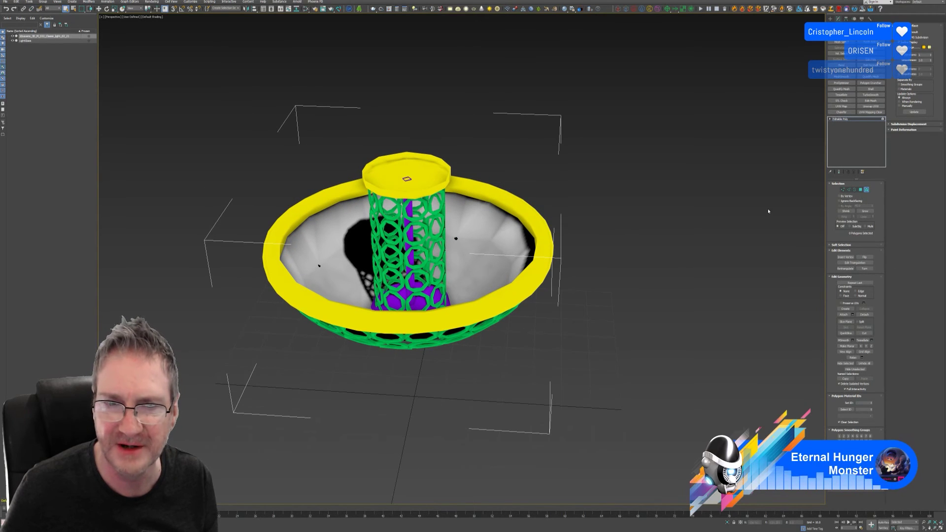
{"action": "left_click", "coordinate": [861, 189]}
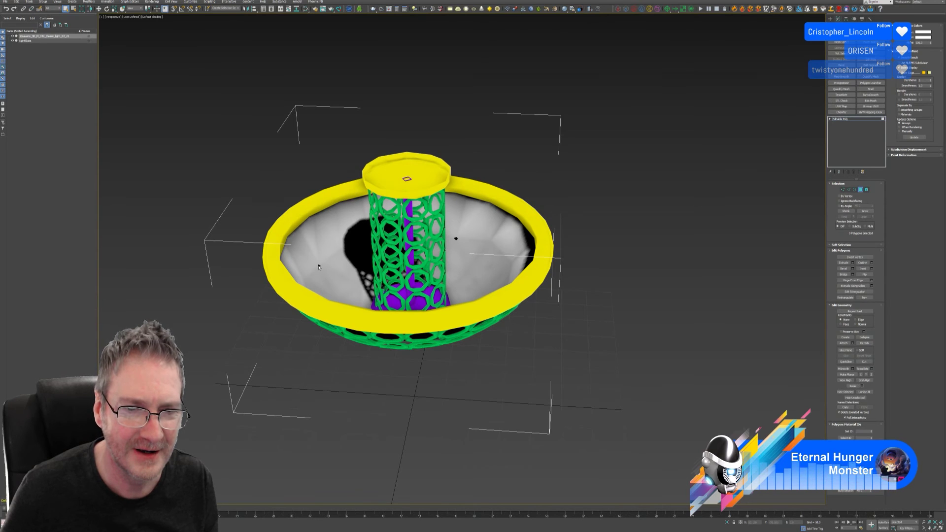
{"action": "scroll", "coordinate": [318, 266], "scroll_direction": "up", "scroll_amount": 10}
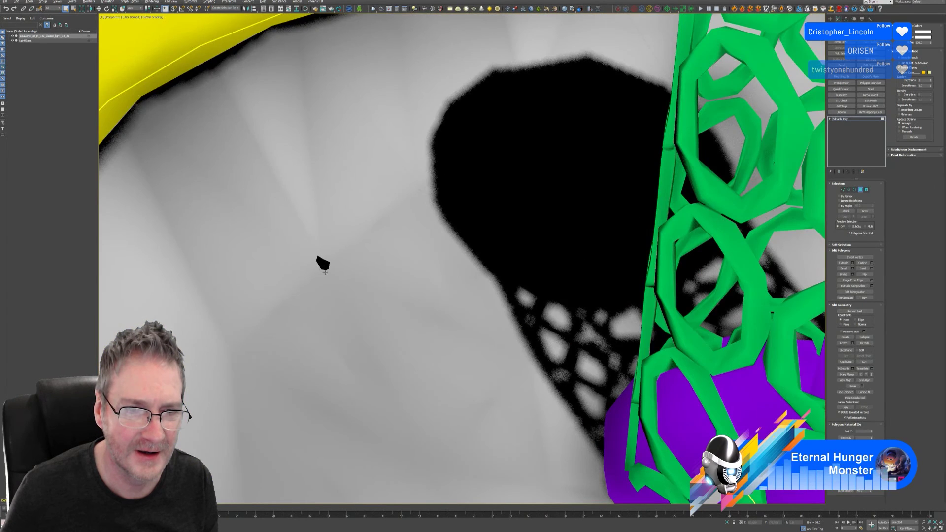
{"action": "middle_click_drag", "start_coordinate": [322, 265], "coordinate": [449, 291], "text": "alt"}
{"action": "scroll", "coordinate": [331, 288], "scroll_direction": "down", "scroll_amount": 10}
{"action": "scroll", "coordinate": [441, 289], "scroll_direction": "down", "scroll_amount": 5}
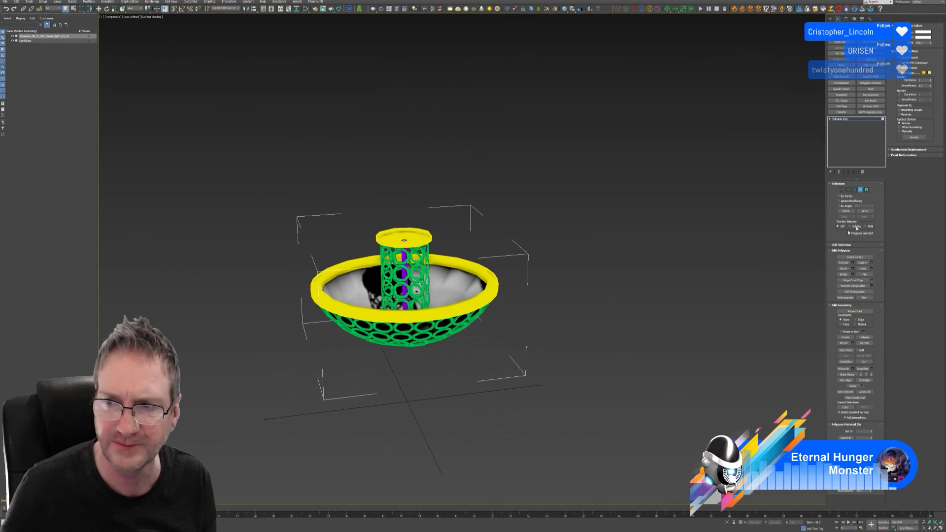
{"action": "left_click", "coordinate": [861, 189]}
Turn off the vertex channel display in the lamp's object properties.
{"action": "middle_click_drag", "start_coordinate": [530, 249], "coordinate": [512, 235], "text": "alt"}
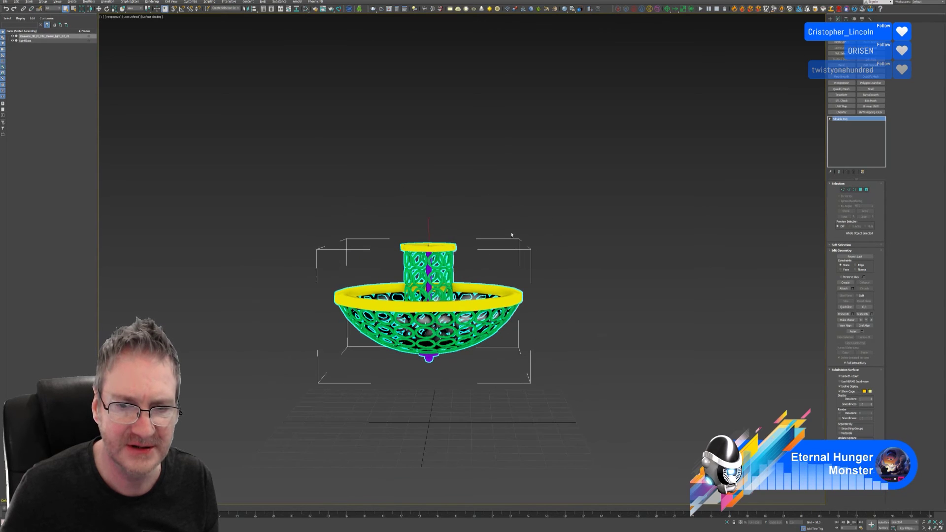
{"action": "right_click", "coordinate": [430, 248]}
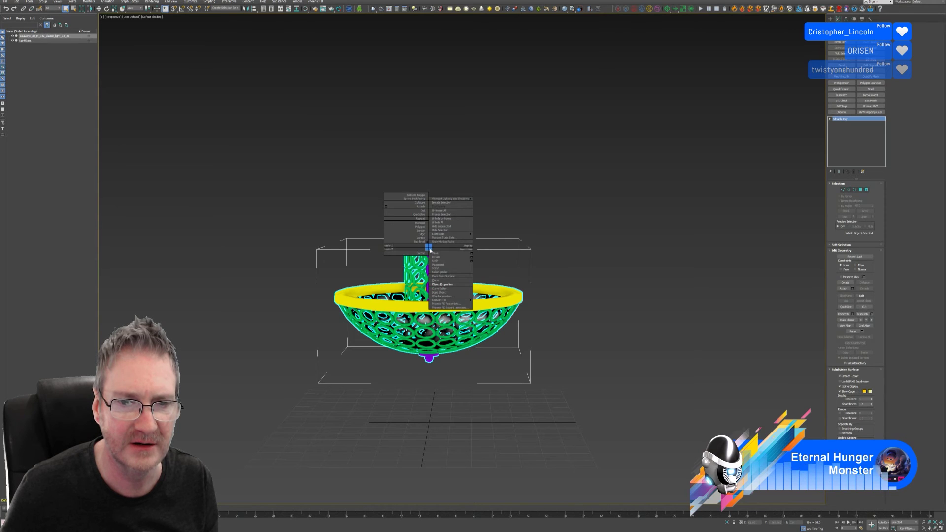
{"action": "left_click", "coordinate": [442, 285]}
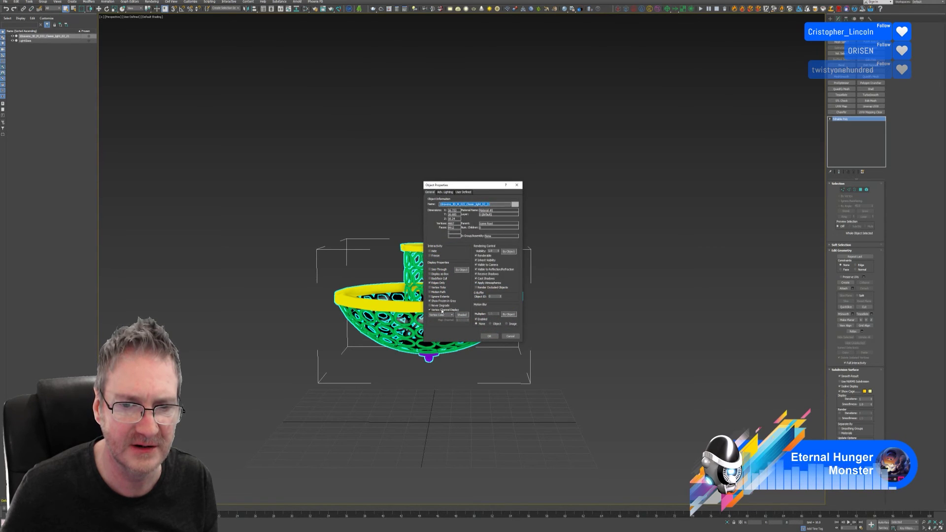
{"action": "left_click", "coordinate": [442, 311]}
{"action": "left_click", "coordinate": [489, 336]}
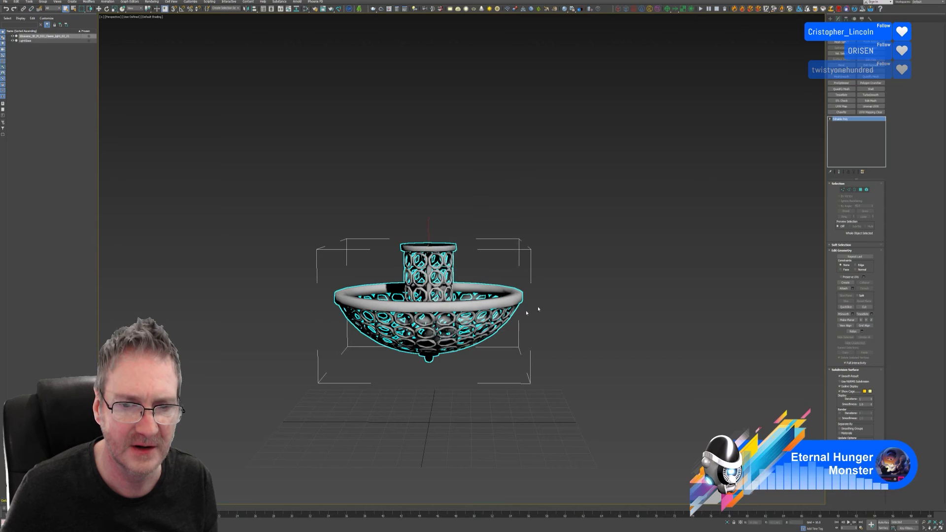
Export the selected lamp as BrassCeilingLight.fbx in the Lights folder, overwriting the existing file and keeping the current FBX options.
{"action": "left_click", "coordinate": [6, 2]}
{"action": "mouse_move", "coordinate": [45, 77]}
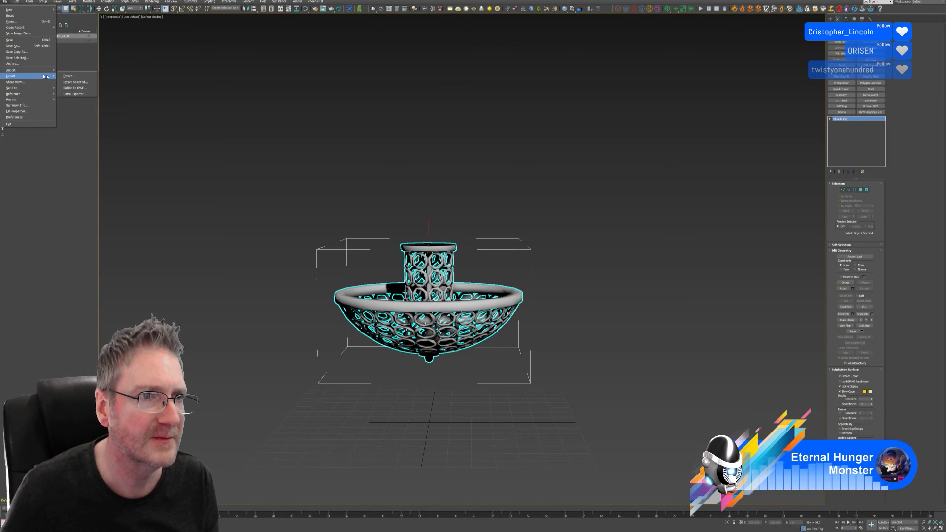
{"action": "left_click", "coordinate": [74, 82]}
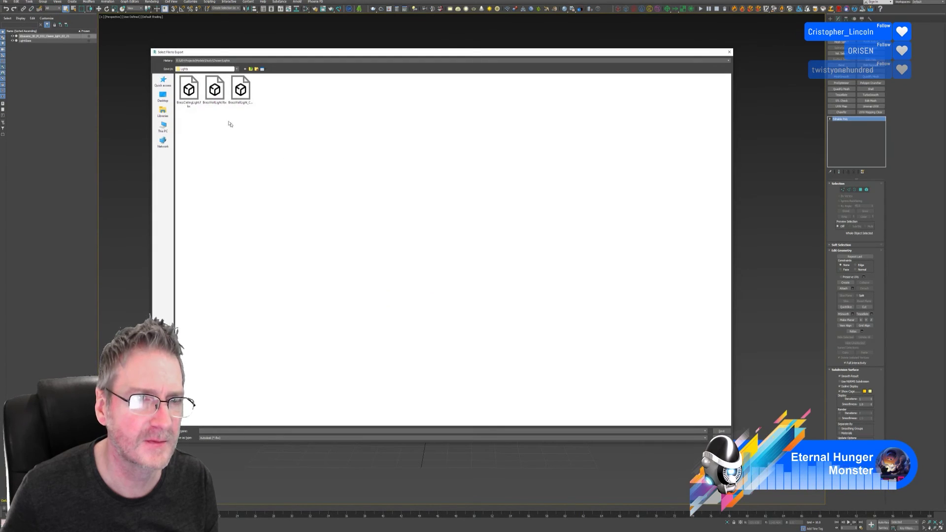
{"action": "left_click", "coordinate": [190, 96]}
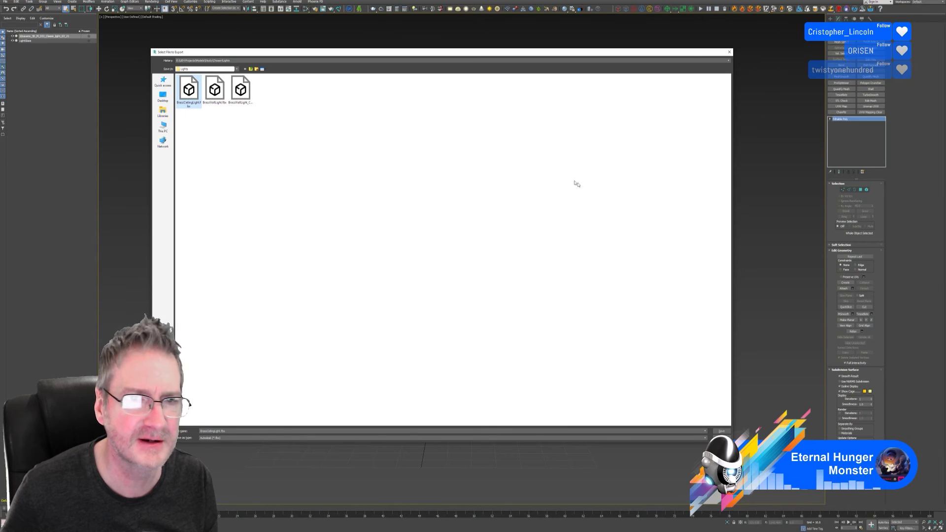
{"action": "key", "text": "Return"}
{"action": "left_click", "coordinate": [502, 274]}
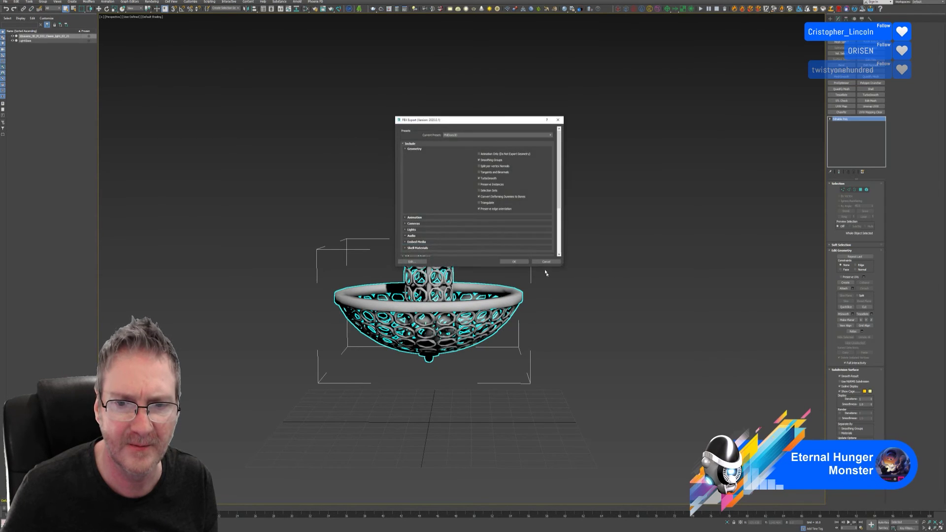
{"action": "key", "text": "Return"}
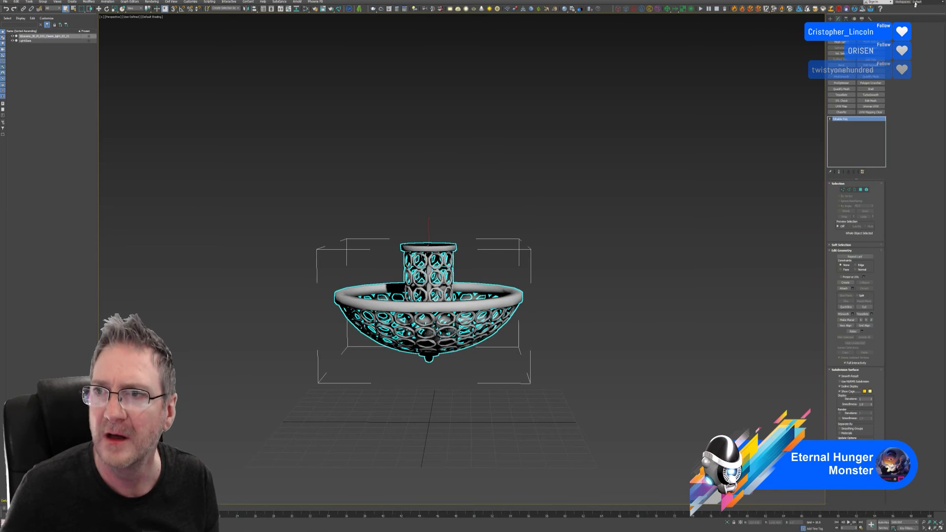
Switch to Substance Painter and create a new project from BrassCeilingLight.fbx with a document resolution of 2048.
{"action": "left_click", "coordinate": [915, 4]}
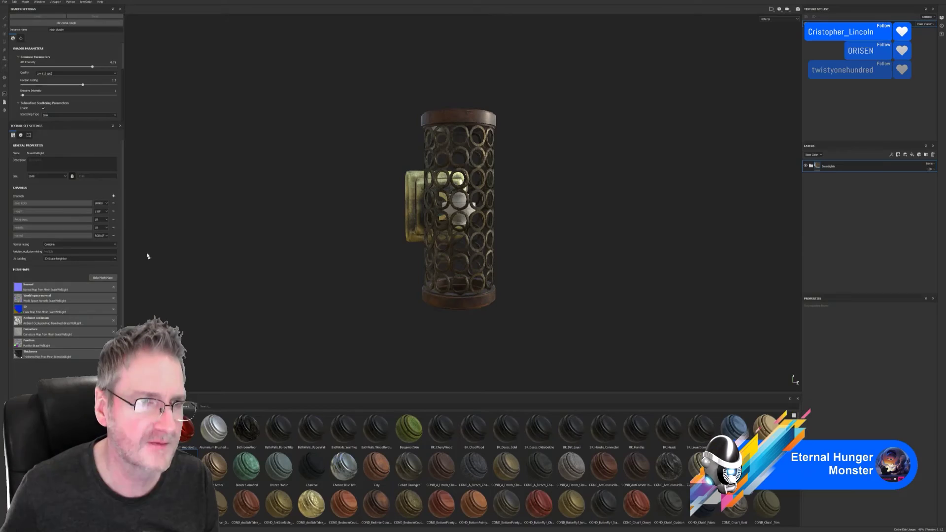
{"action": "left_click", "coordinate": [6, 2]}
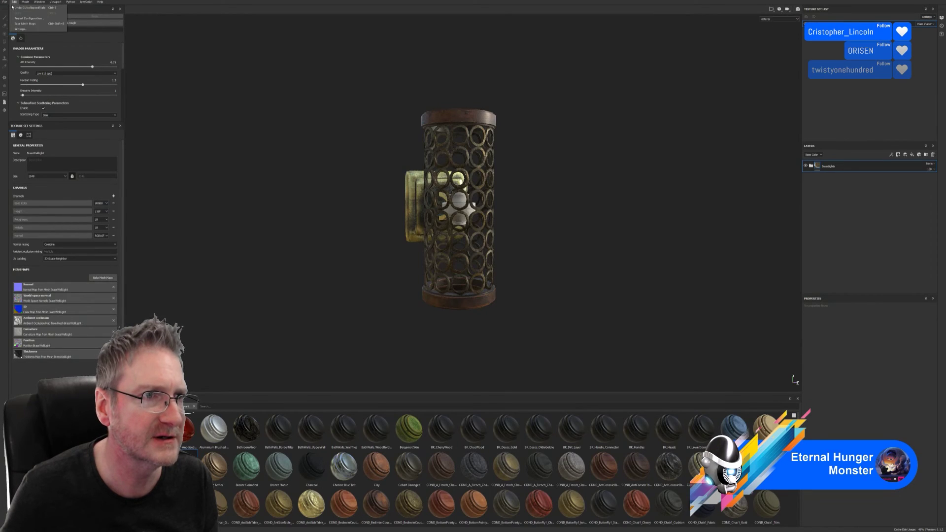
{"action": "left_click", "coordinate": [10, 12]}
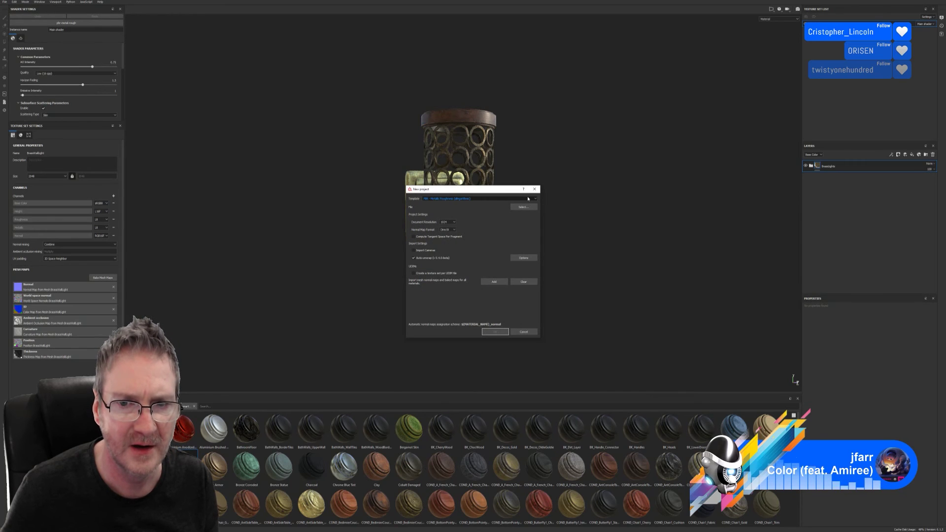
{"action": "left_click", "coordinate": [523, 208]}
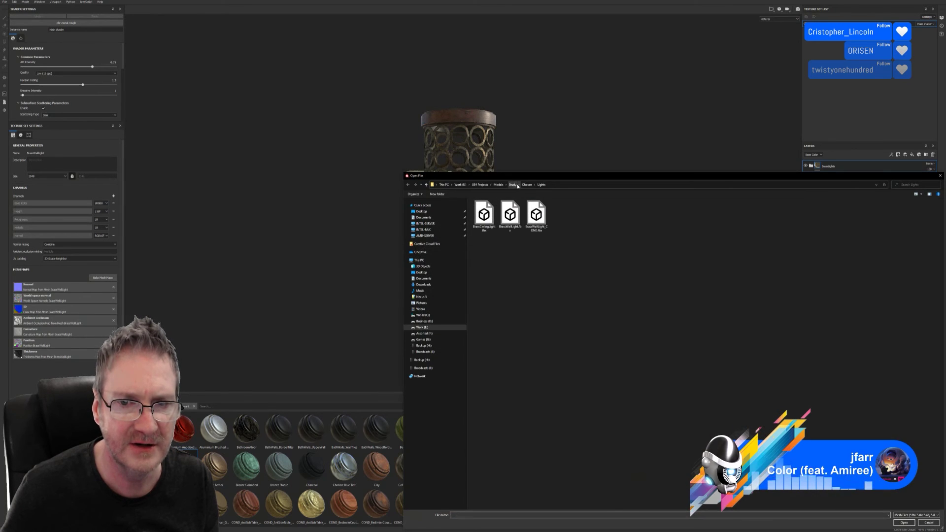
{"action": "double_click", "coordinate": [370, 155]}
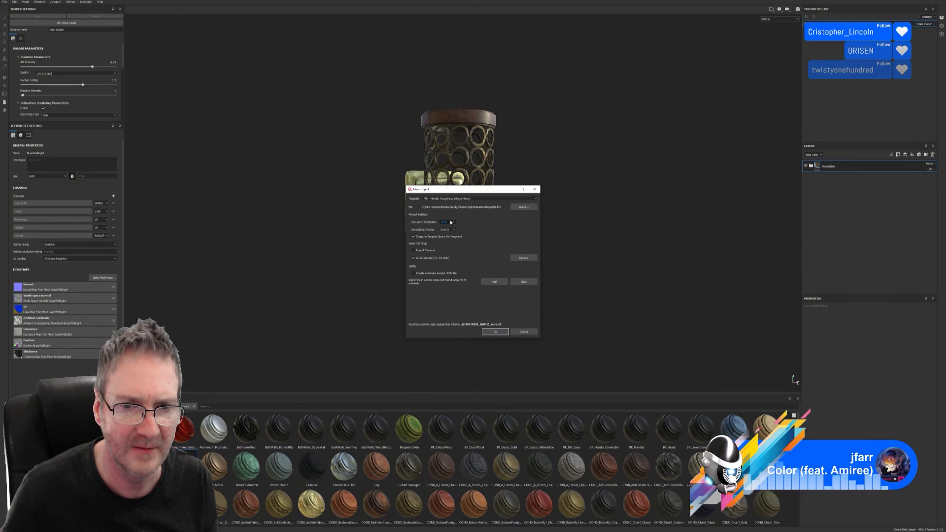
{"action": "left_click", "coordinate": [450, 222]}
{"action": "left_click", "coordinate": [445, 240]}
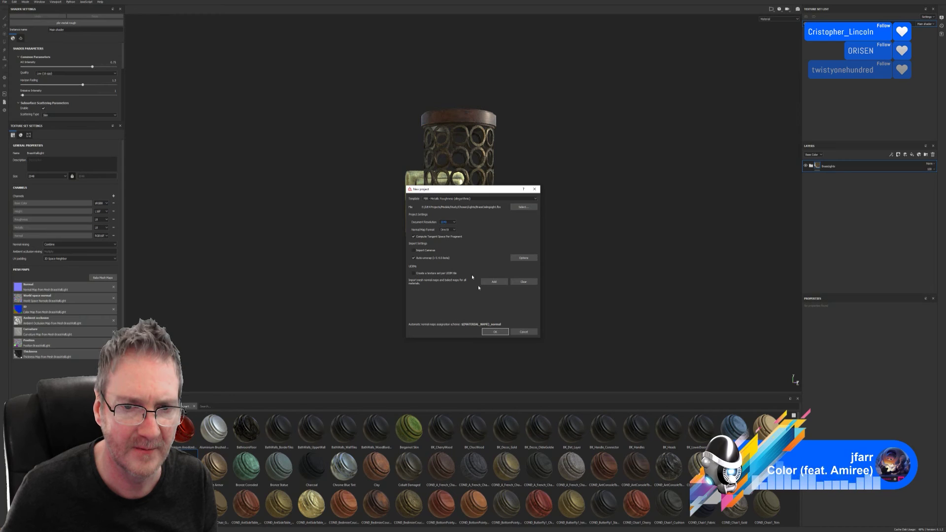
{"action": "left_click", "coordinate": [495, 332]}
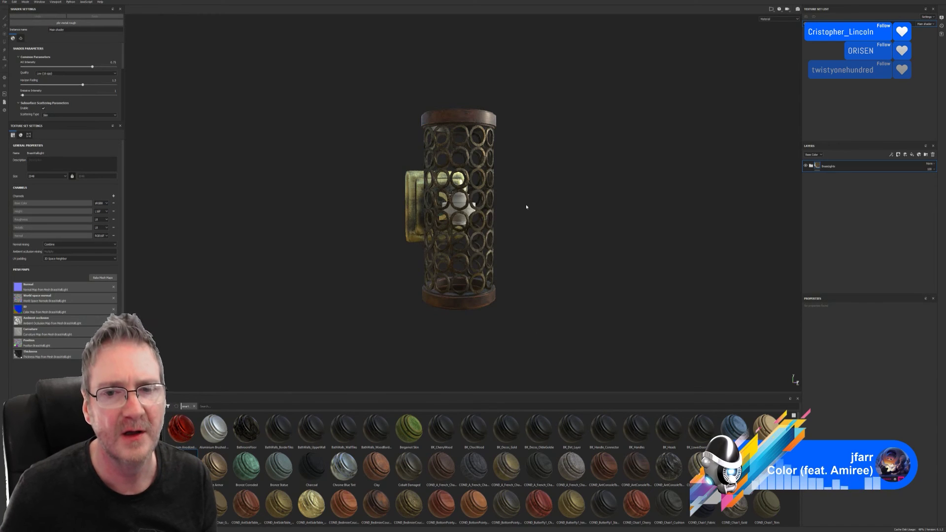
Rename the texture set to BrassCeilingLight and apply the saved brass lights smart material to the lamp.
{"action": "left_click_drag", "start_coordinate": [649, 295], "coordinate": [643, 220], "text": "alt"}
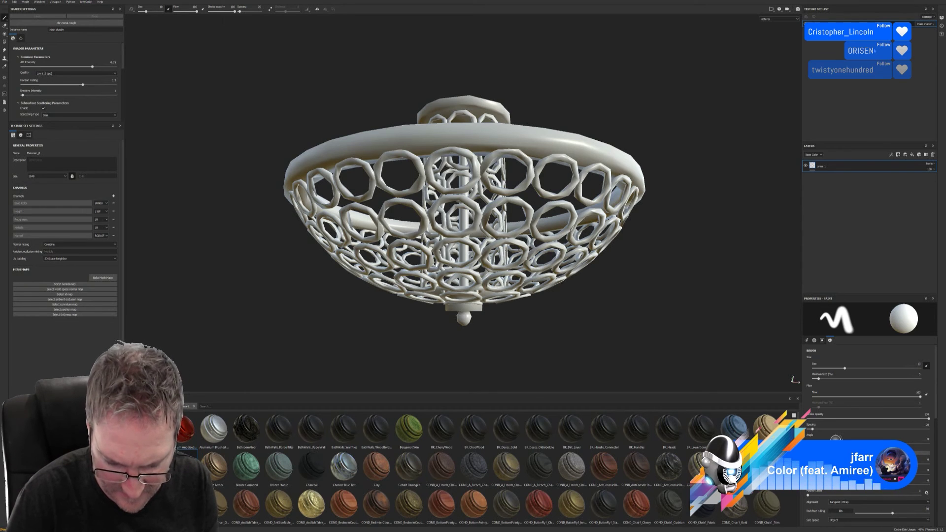
{"action": "type", "text": "BrassCeilingLight"}
{"action": "key", "text": "Return"}
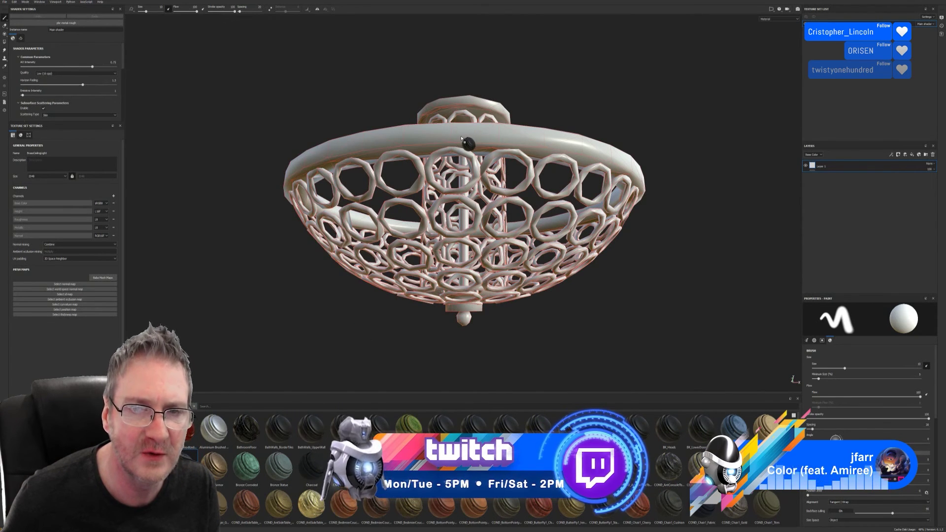
{"action": "left_click_drag", "start_coordinate": [462, 138], "coordinate": [462, 138]}
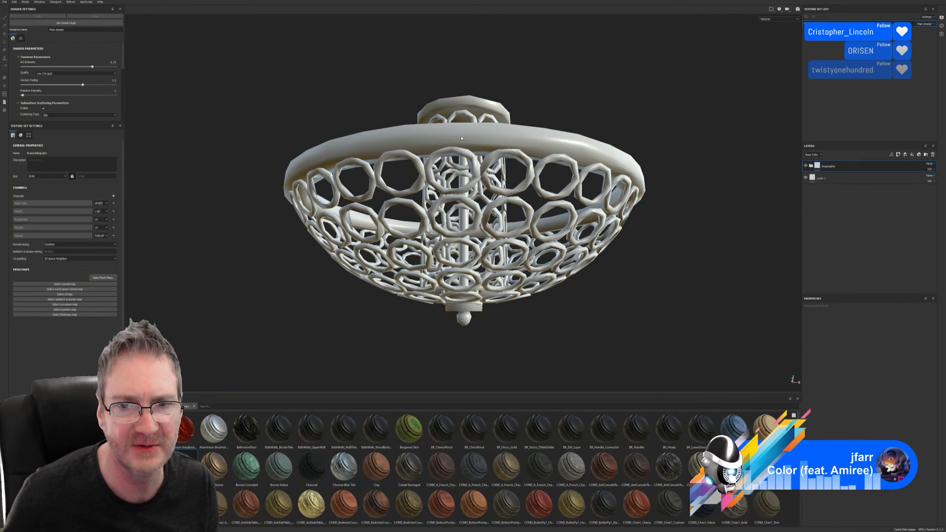
Bake all mesh maps at an output size of 2048, using the low-poly mesh as the high-poly mesh.
{"action": "left_click", "coordinate": [102, 278]}
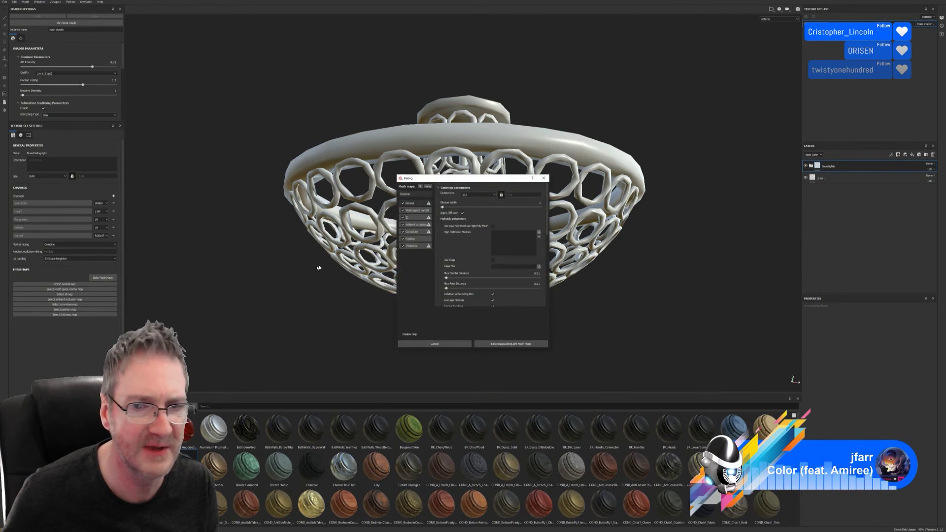
{"action": "left_click", "coordinate": [480, 195]}
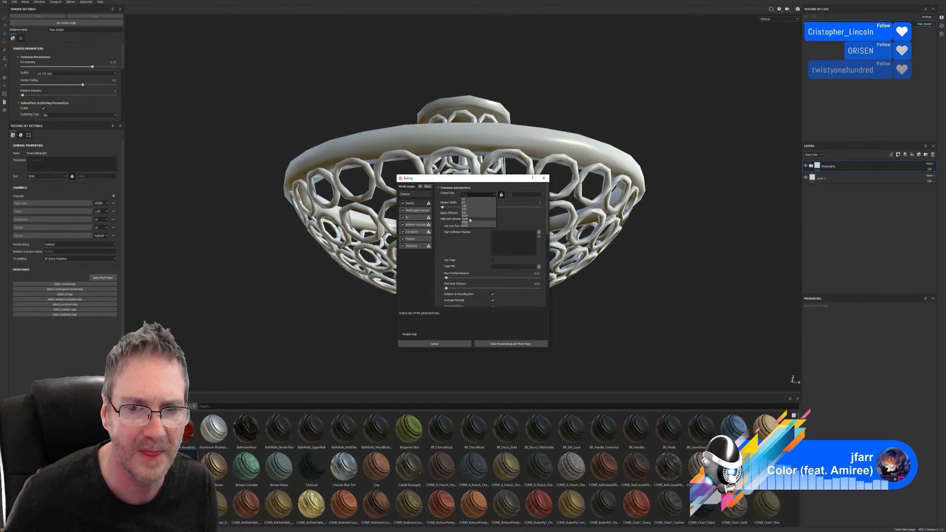
{"action": "left_click", "coordinate": [490, 221]}
{"action": "left_click", "coordinate": [511, 344]}
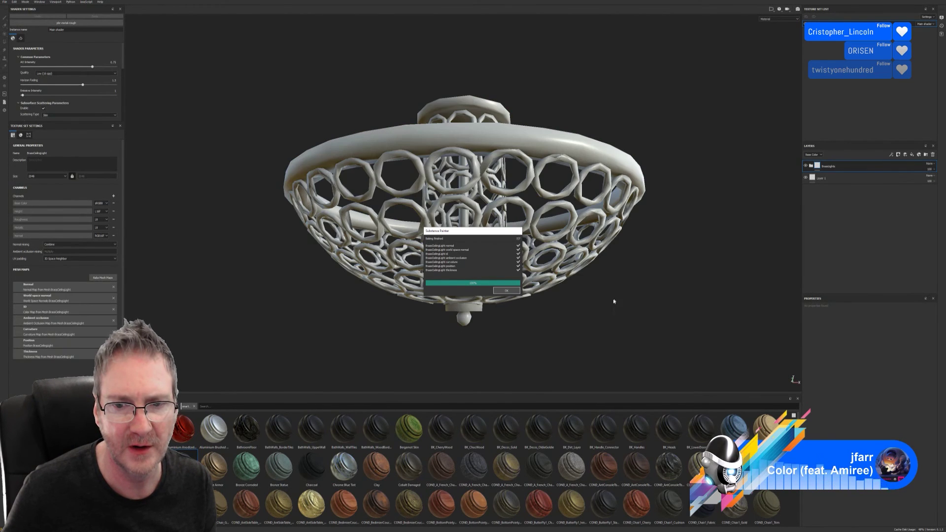
{"action": "left_click", "coordinate": [507, 291]}
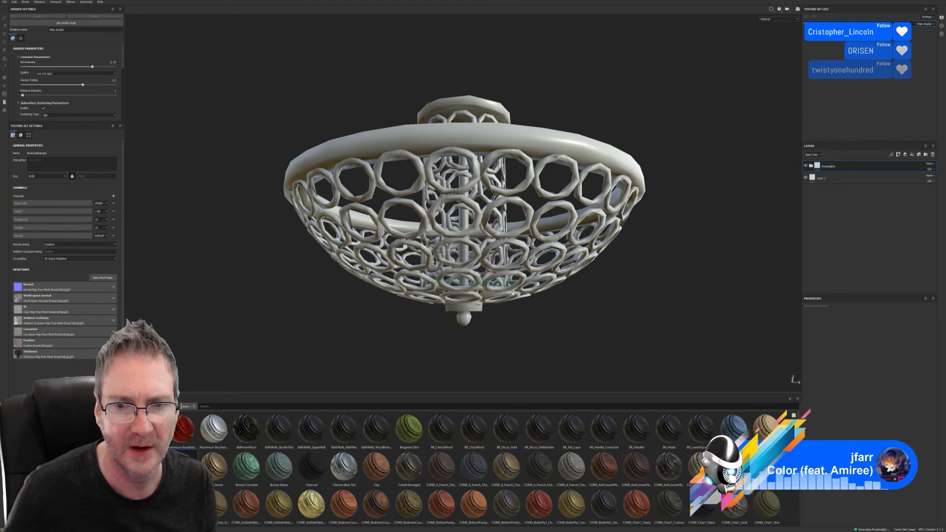
Delete the default paint layer and look through the smart material's folder and its uppermost subfolder.
{"action": "left_click_drag", "start_coordinate": [813, 174], "coordinate": [814, 167]}
{"action": "left_click", "coordinate": [811, 166]}
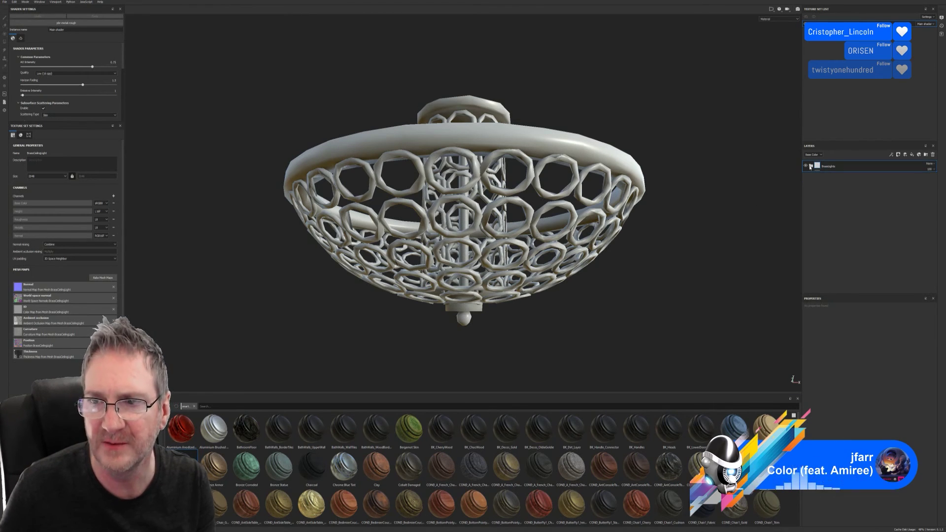
{"action": "left_click", "coordinate": [811, 167]}
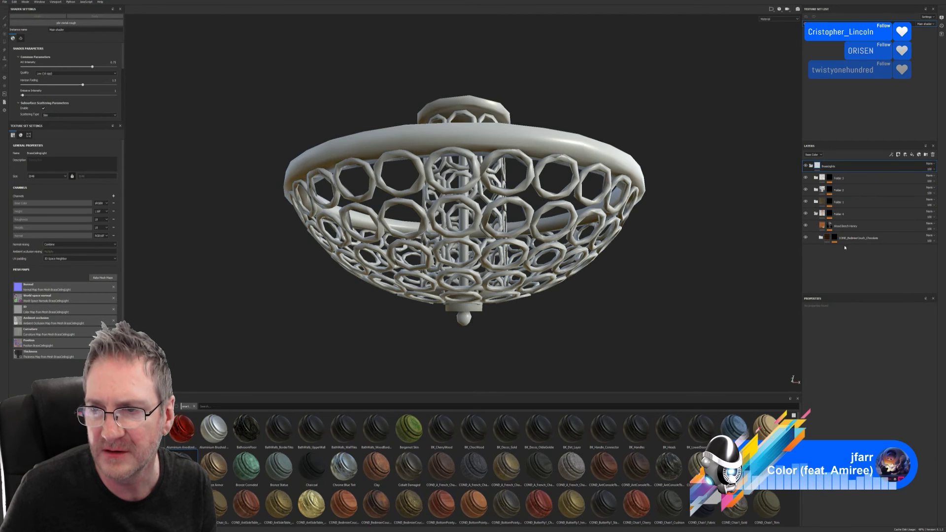
{"action": "left_click", "coordinate": [857, 180]}
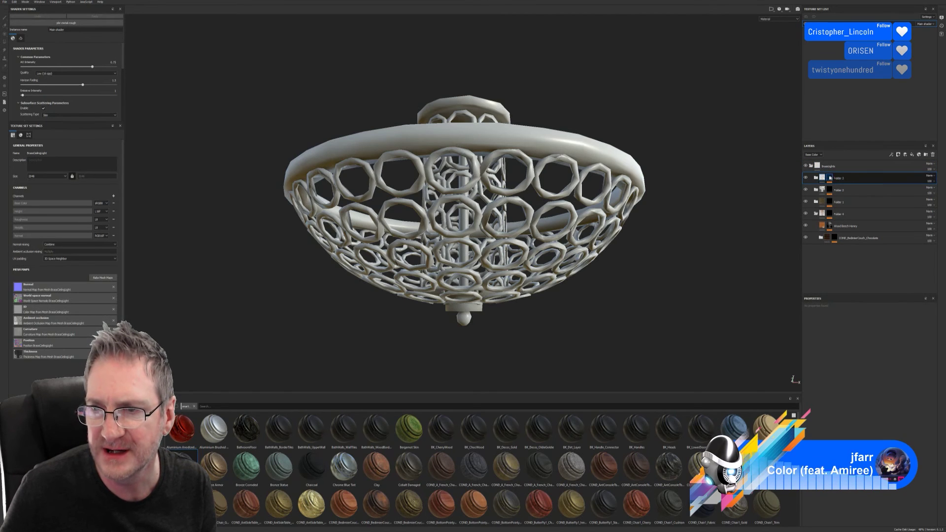
{"action": "left_click", "coordinate": [817, 179]}
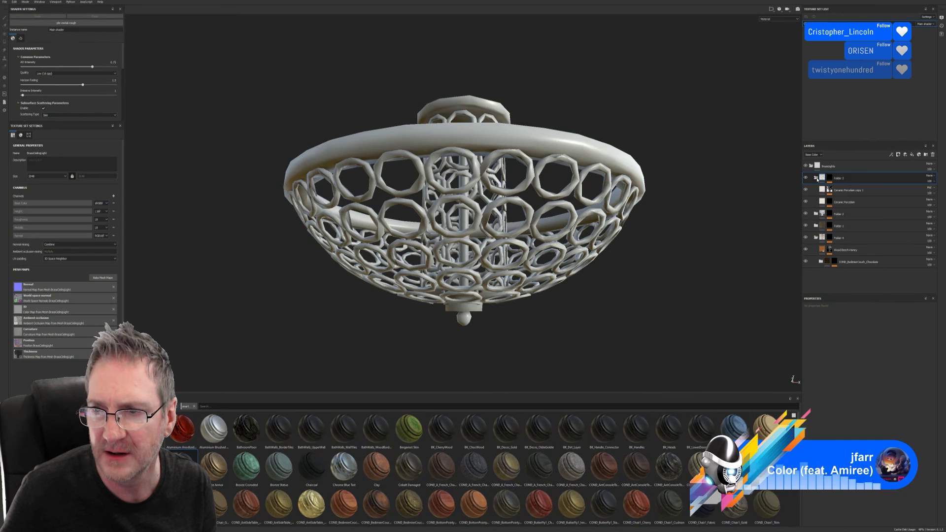
{"action": "left_click", "coordinate": [816, 179]}
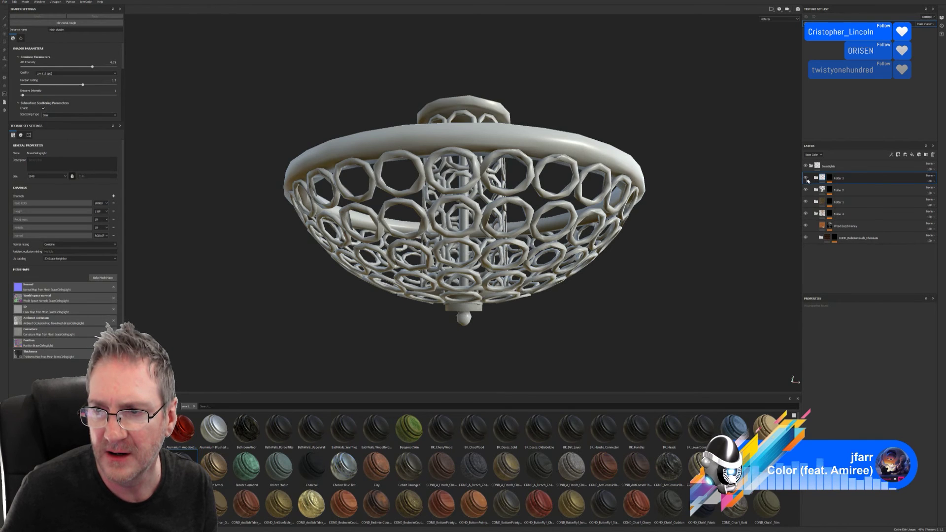
Remove the stored color from the COND_BedroomCouch_Chocolate folder's color selection mask and start picking a new color from the model.
{"action": "left_click", "coordinate": [822, 237]}
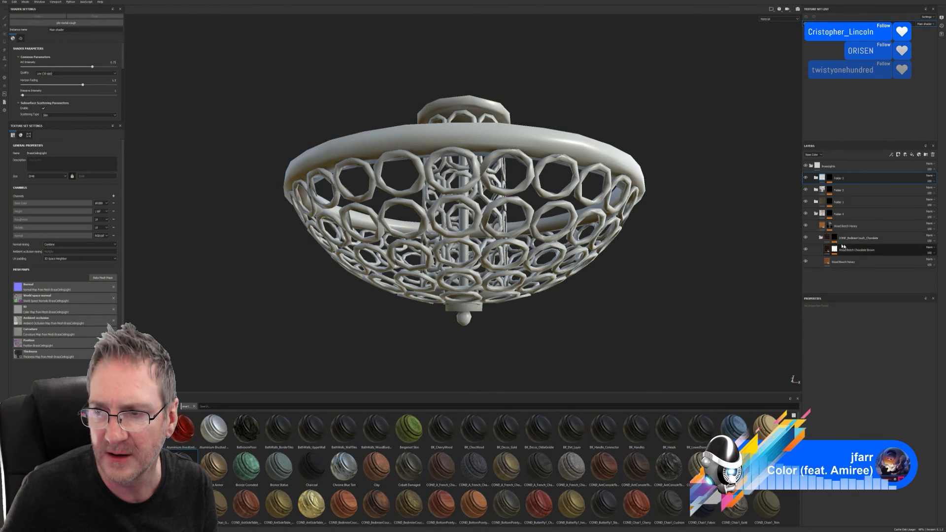
{"action": "left_click", "coordinate": [844, 239]}
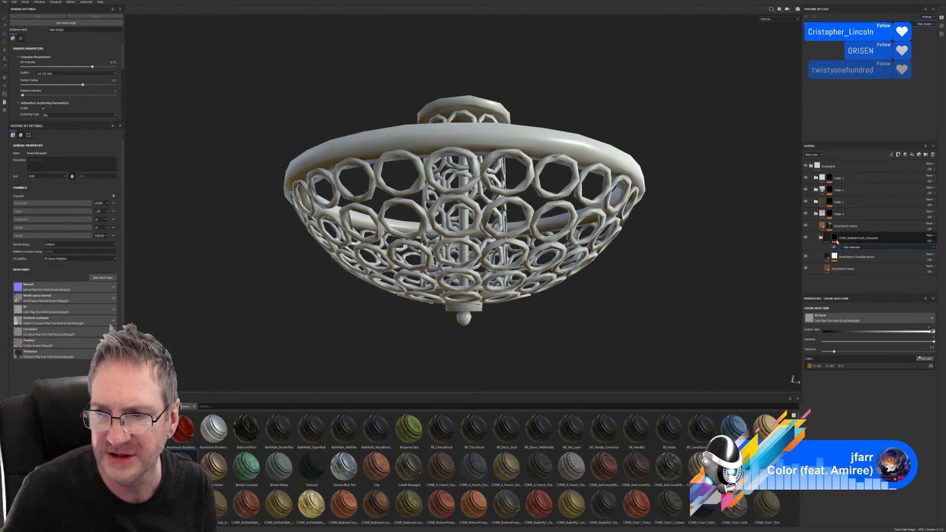
{"action": "left_click", "coordinate": [931, 366]}
{"action": "left_click", "coordinate": [925, 359]}
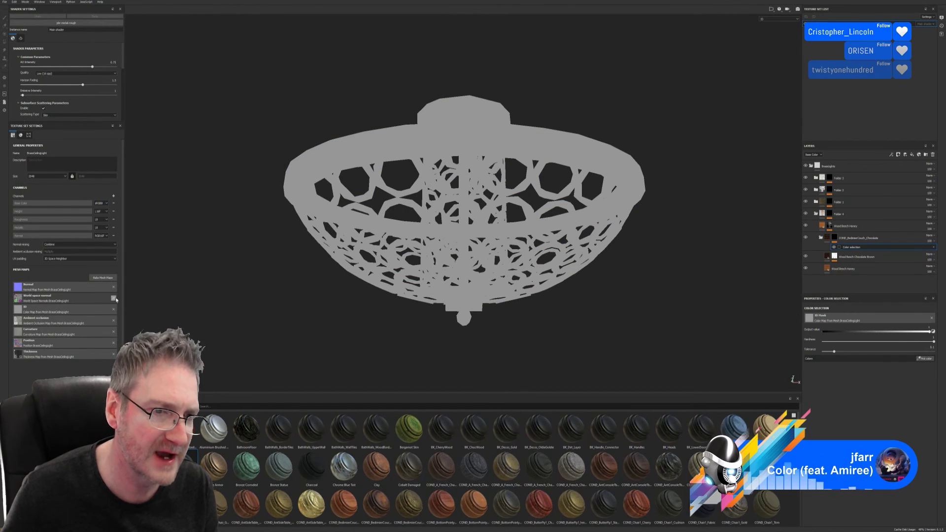
Set the ID baker's color source to Vertex Color and bake the lamp's mesh maps again.
{"action": "left_click", "coordinate": [103, 277]}
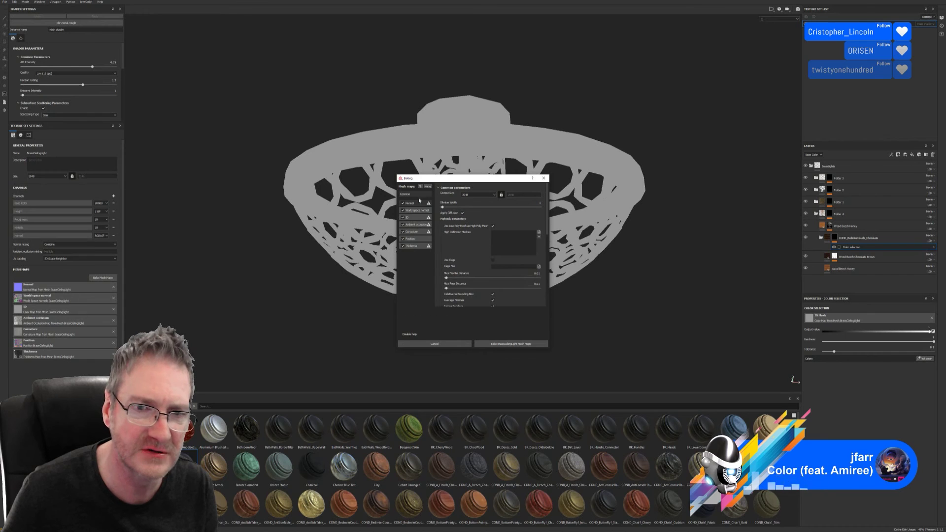
{"action": "left_click", "coordinate": [408, 217]}
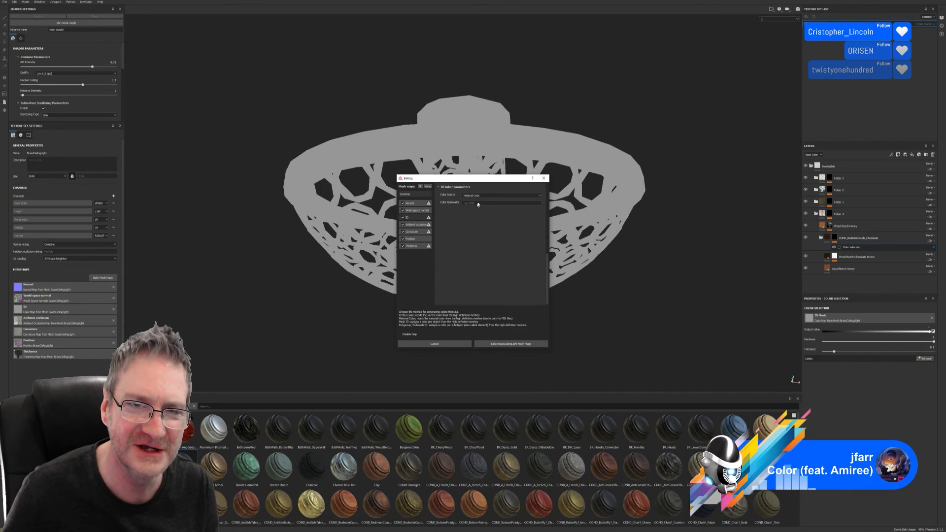
{"action": "left_click", "coordinate": [476, 196]}
{"action": "left_click", "coordinate": [477, 200]}
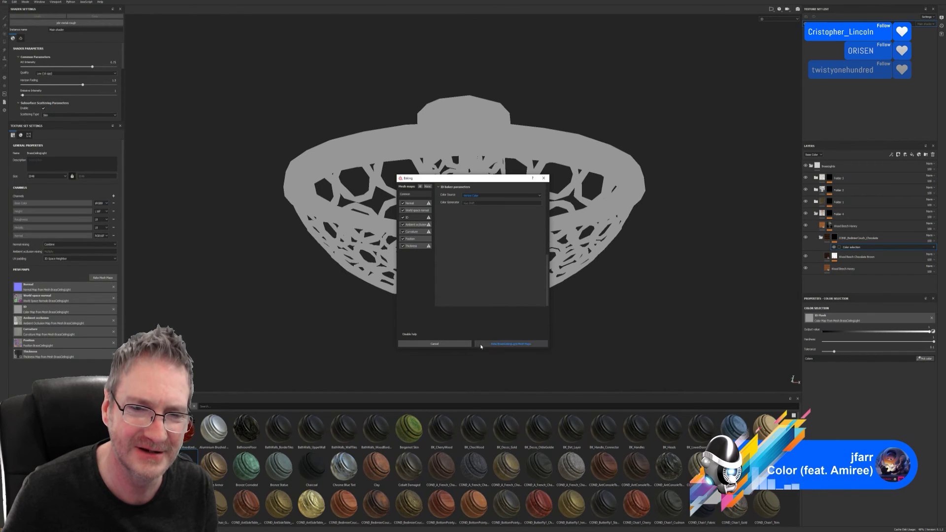
{"action": "left_click", "coordinate": [513, 344]}
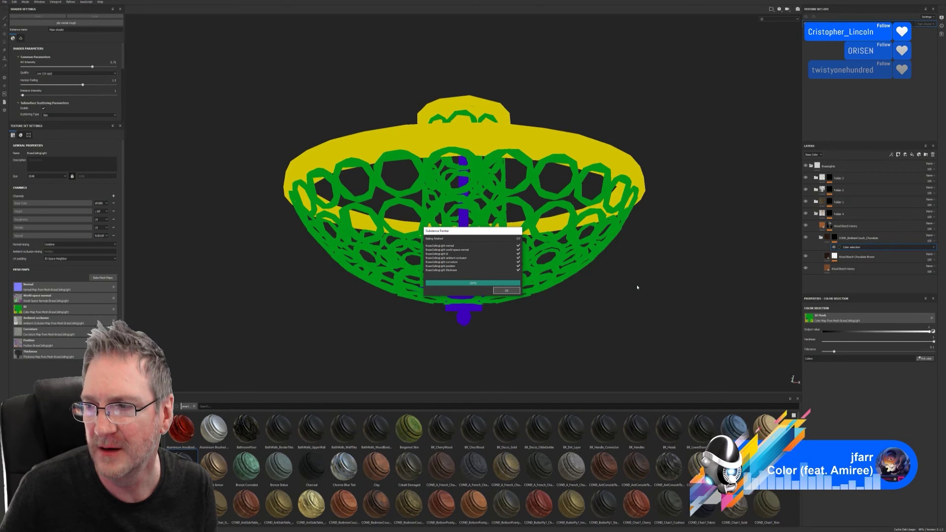
Pick the yellow rim color for the COND_BedroomCouch_Chocolate folder's color selection and show the mask effects of the chocolate brown layer below it.
{"action": "left_click", "coordinate": [506, 290]}
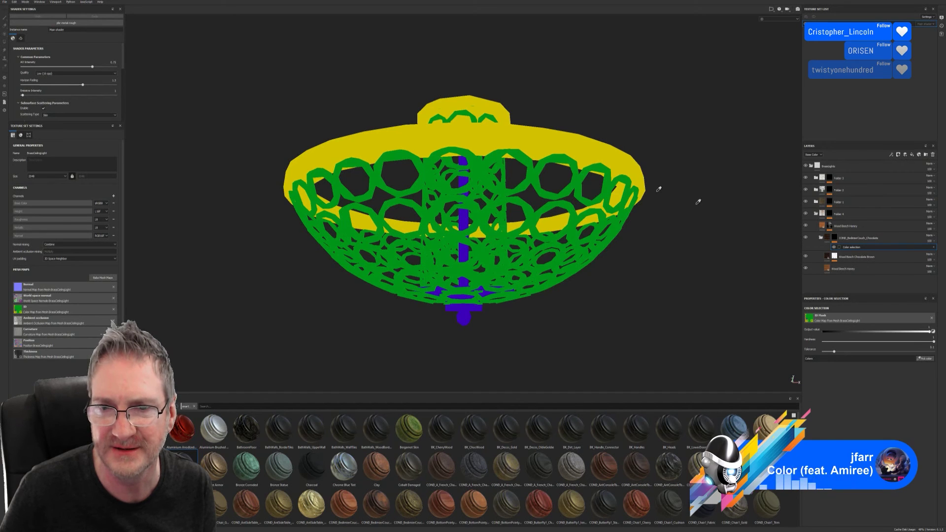
{"action": "left_click", "coordinate": [577, 144]}
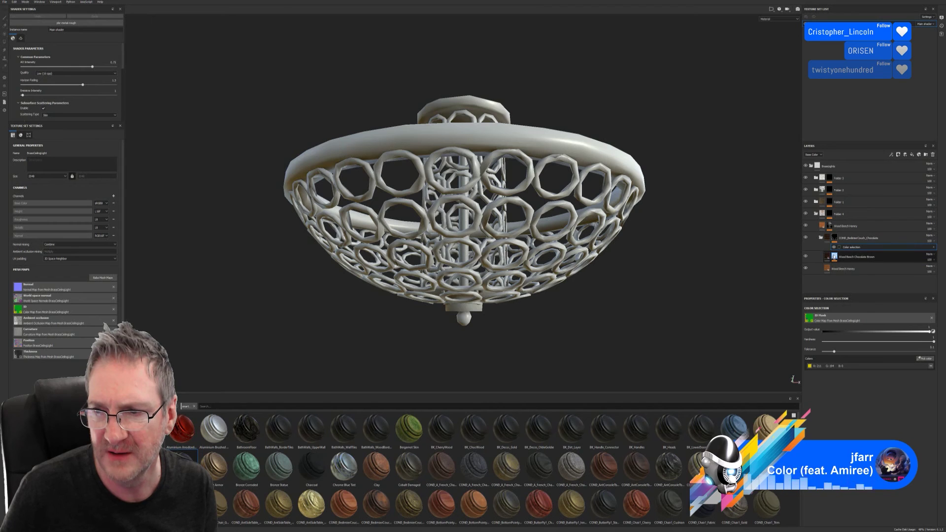
{"action": "left_click", "coordinate": [839, 256]}
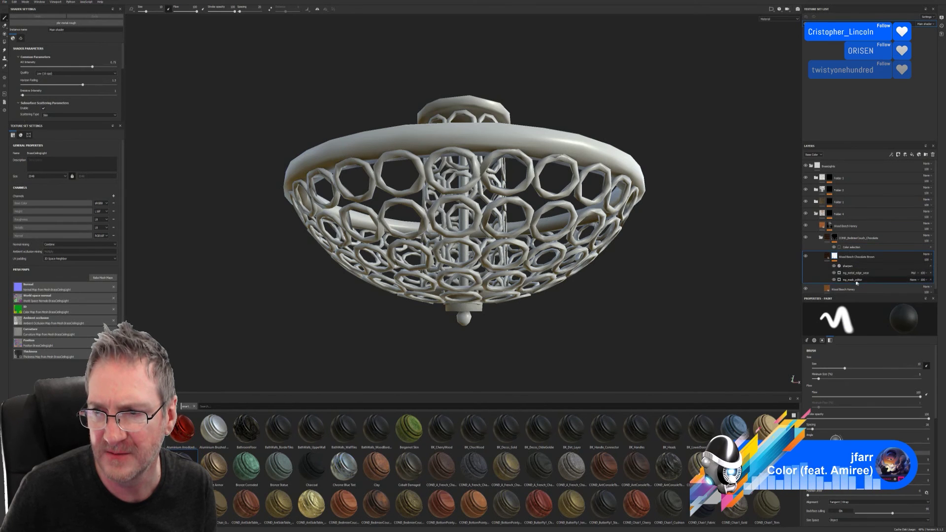
{"action": "scroll", "coordinate": [832, 289], "scroll_direction": "down", "scroll_amount": 1}
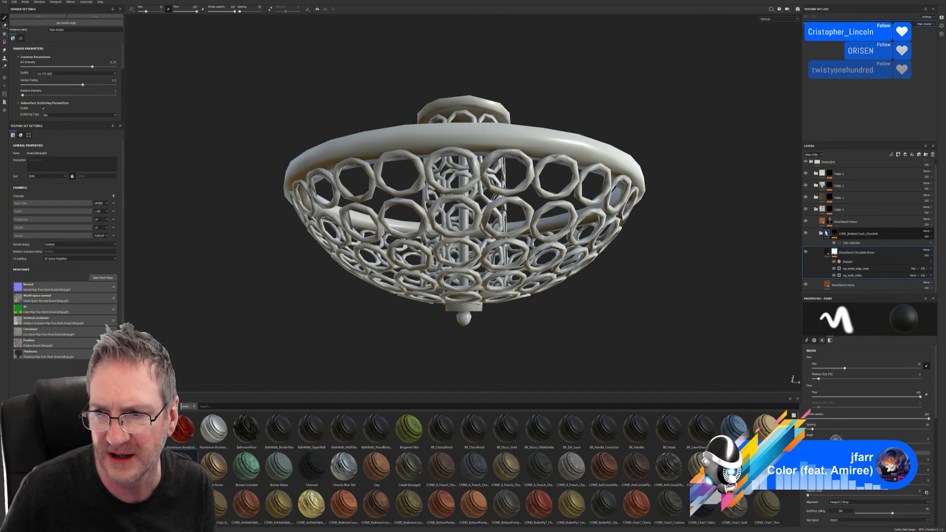
Replace the stored color in Folder 4's color selection mask with the yellow ID color of the lamp's rim.
{"action": "mouse_move", "coordinate": [823, 223]}
{"action": "left_mouse_down"}
{"action": "mouse_move", "coordinate": [842, 271]}
{"action": "mouse_move", "coordinate": [831, 223]}
{"action": "left_mouse_up"}
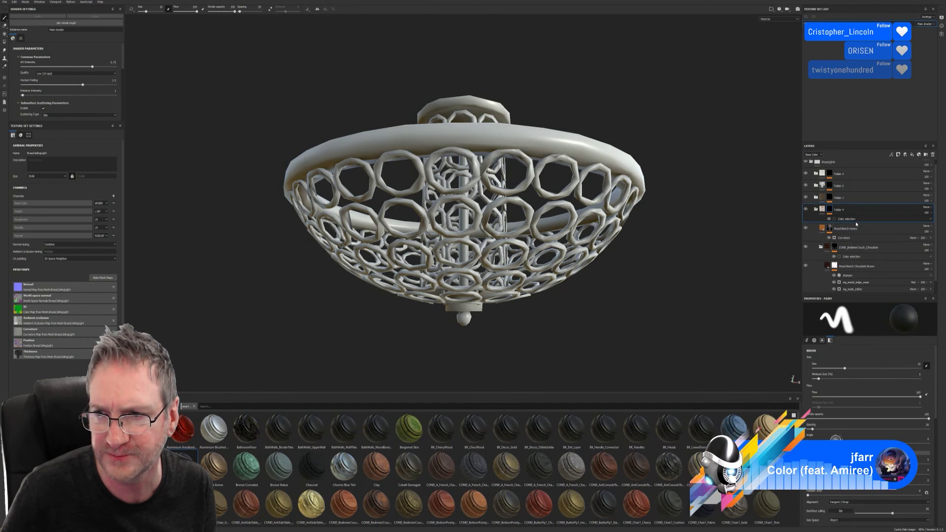
{"action": "left_click", "coordinate": [847, 219]}
{"action": "left_click", "coordinate": [931, 366]}
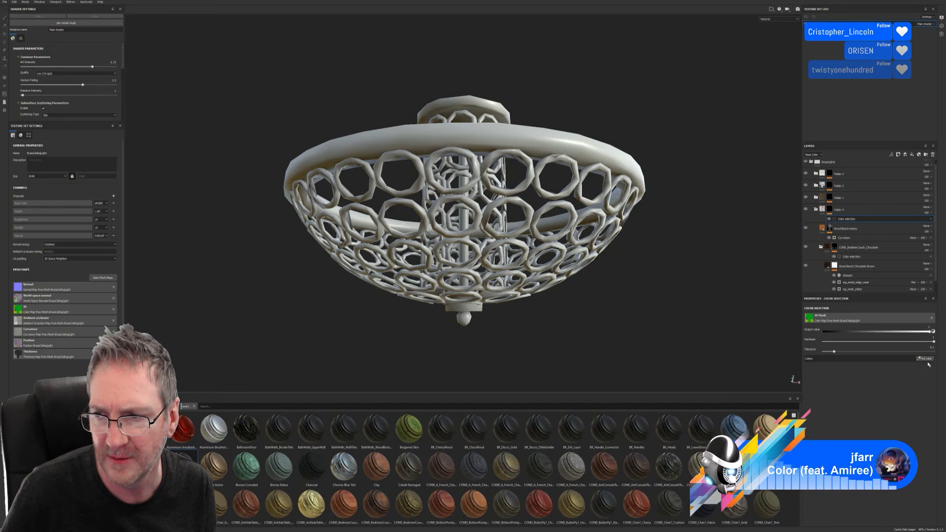
{"action": "left_click", "coordinate": [925, 358]}
{"action": "left_click", "coordinate": [604, 147]}
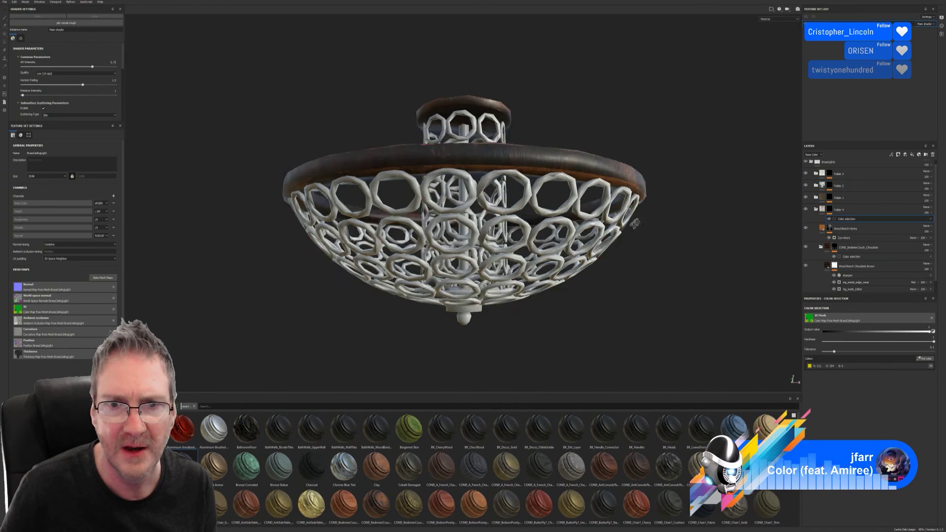
{"action": "left_click_drag", "start_coordinate": [493, 207], "coordinate": [561, 182], "text": "alt"}
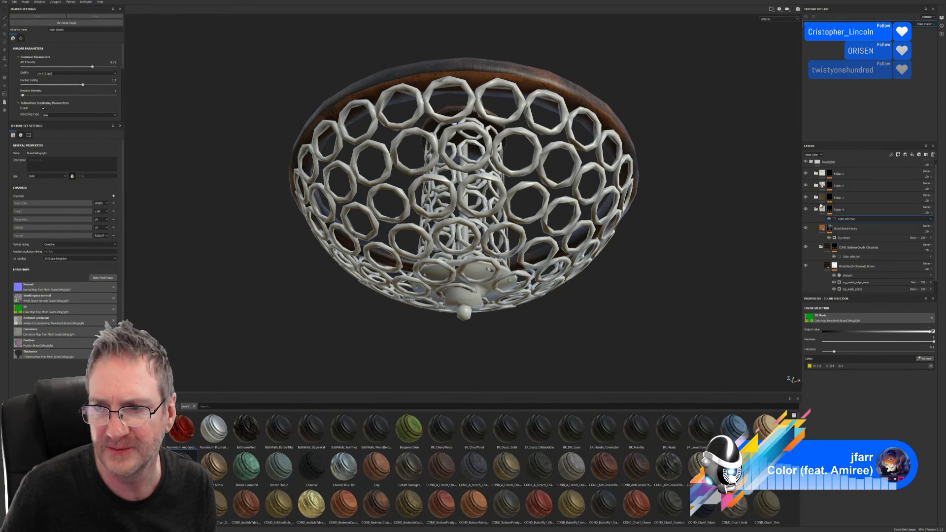
Collapse Folder 4 and set the color selection mask of the folder directly above it to the lattice's green ID color.
{"action": "left_click", "coordinate": [817, 210]}
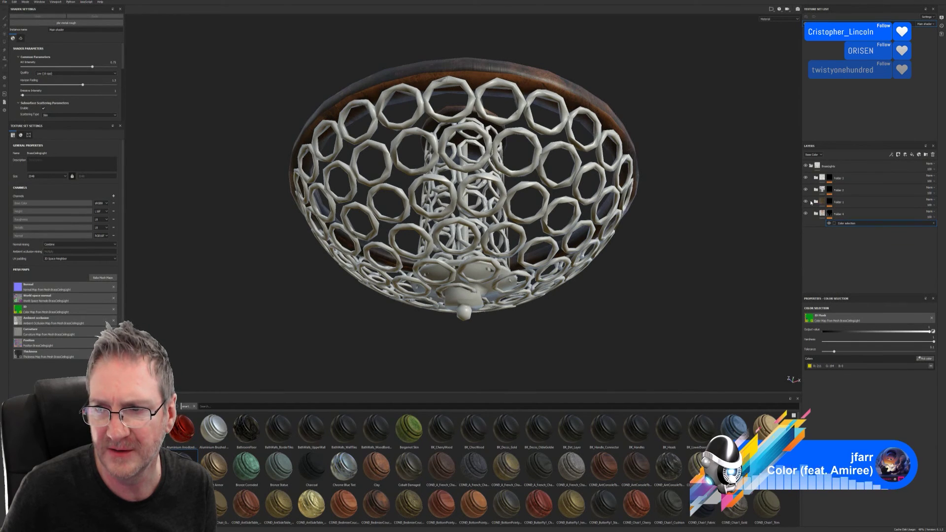
{"action": "left_click", "coordinate": [832, 202]}
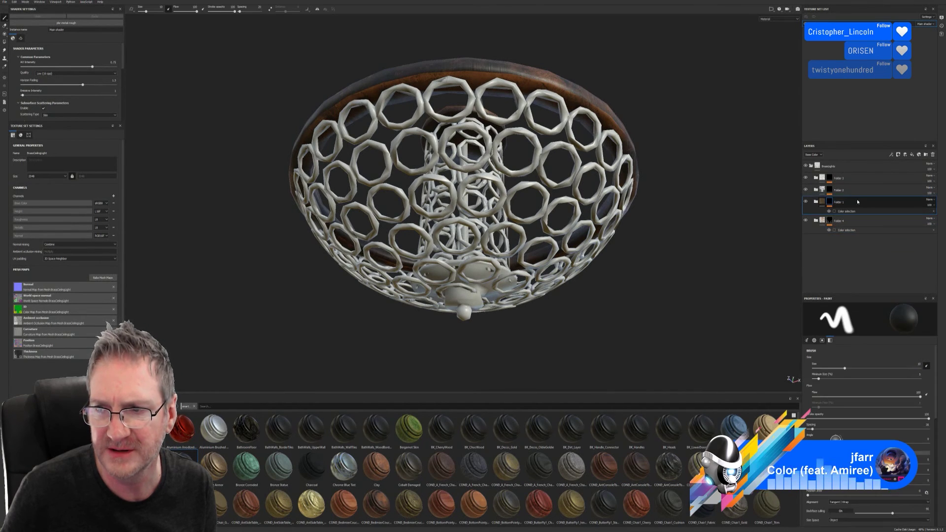
{"action": "left_click", "coordinate": [853, 212]}
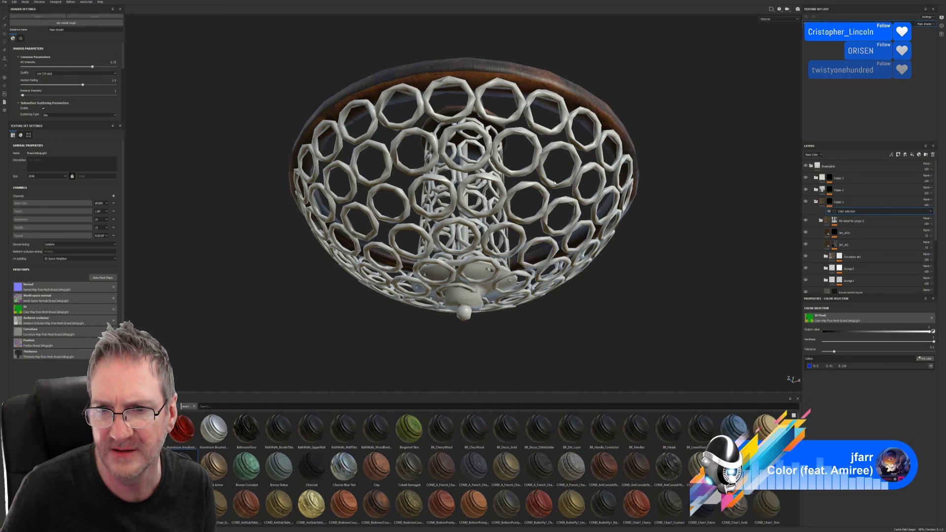
{"action": "left_click", "coordinate": [931, 367]}
{"action": "left_click", "coordinate": [926, 359]}
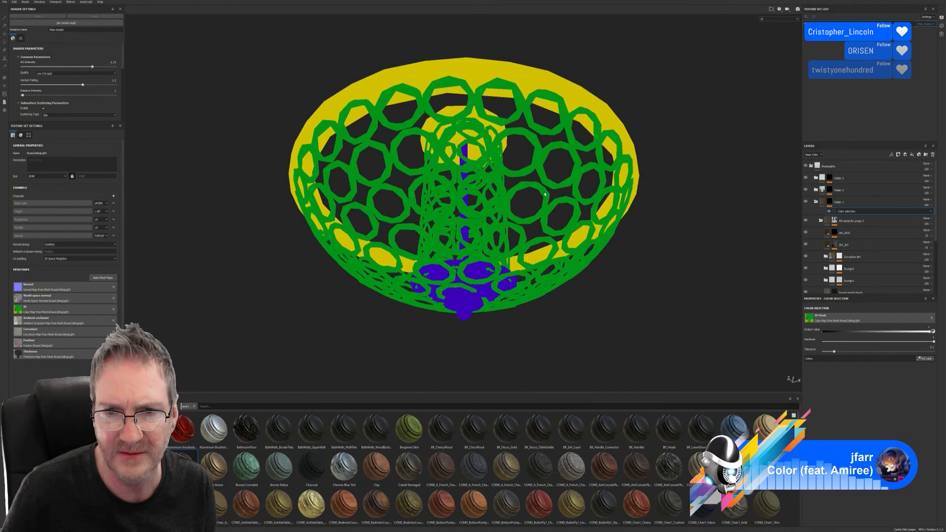
{"action": "left_click", "coordinate": [545, 194]}
{"action": "left_click_drag", "start_coordinate": [548, 201], "coordinate": [543, 252], "text": "alt"}
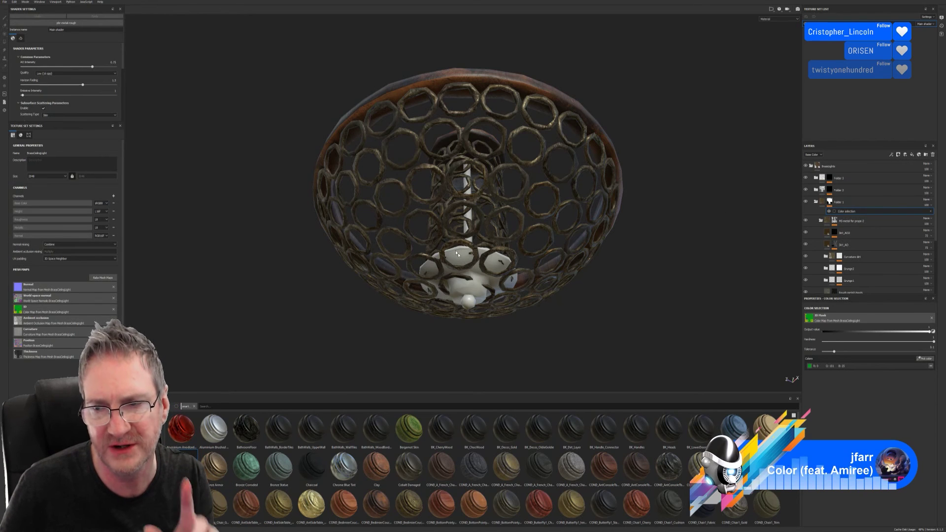
Set the color selection mask of the second subfolder from the top to the purple ID color of the lamp's central fitting.
{"action": "left_click", "coordinate": [817, 202]}
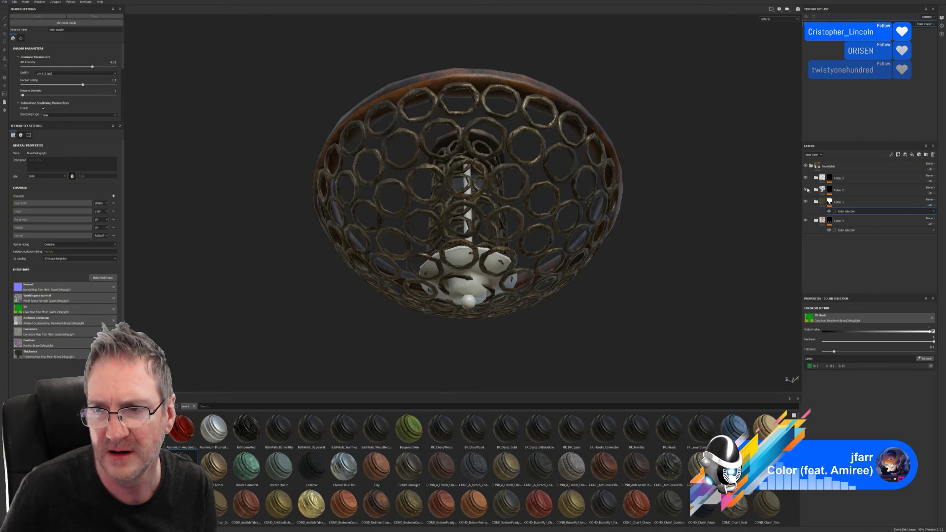
{"action": "left_click", "coordinate": [830, 168]}
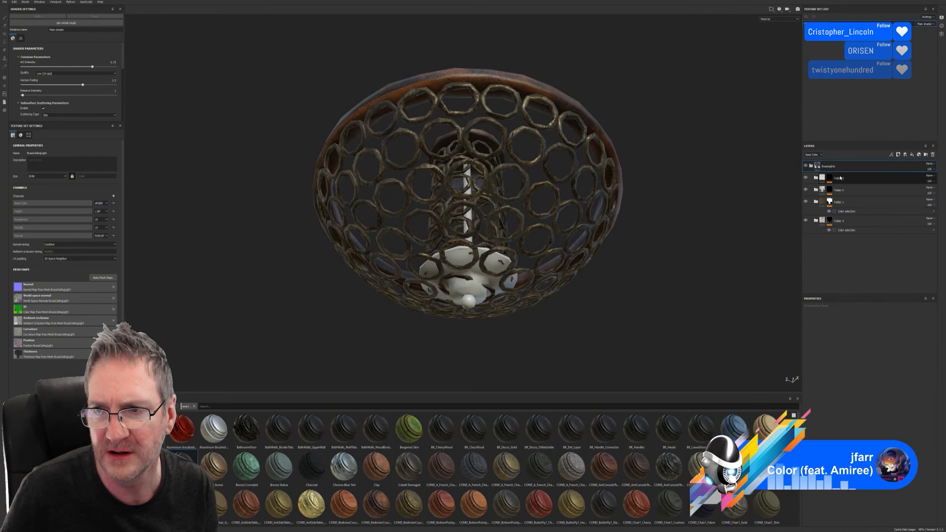
{"action": "left_click", "coordinate": [821, 192]}
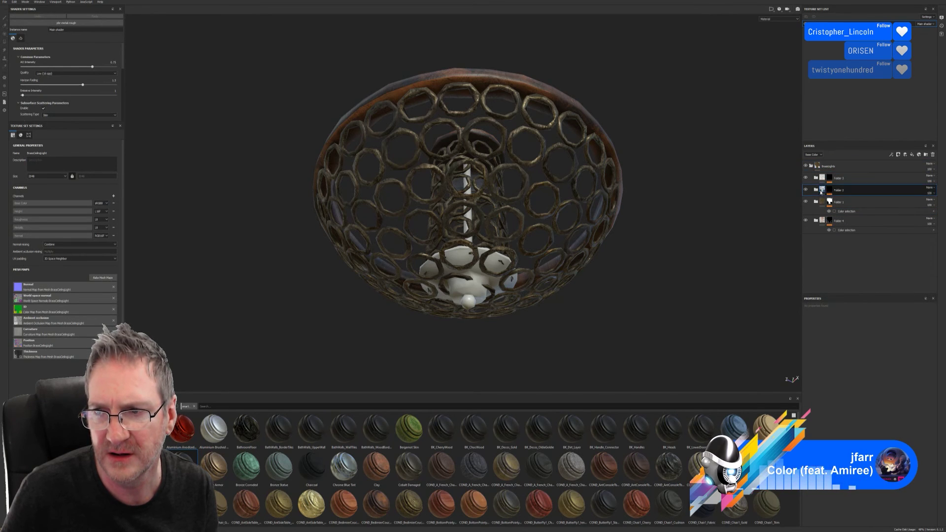
{"action": "left_click", "coordinate": [831, 192]}
{"action": "left_click", "coordinate": [840, 199]}
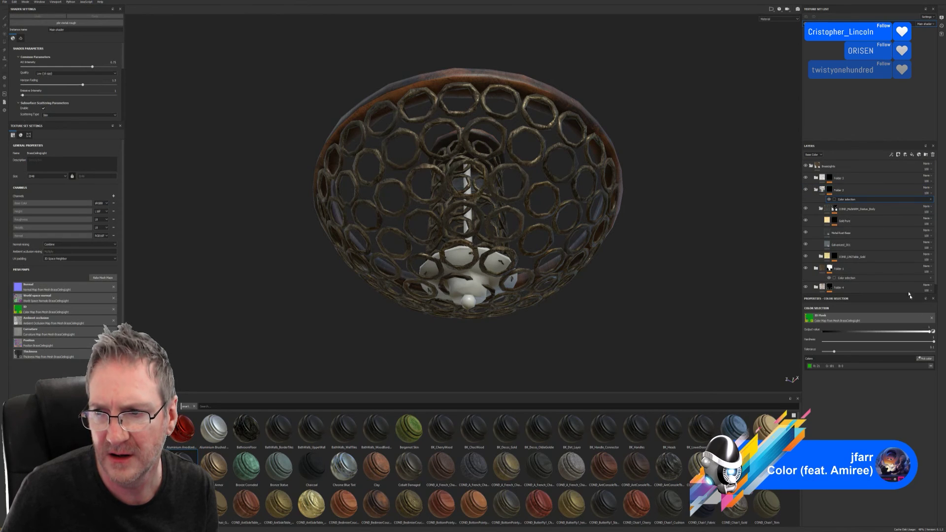
{"action": "left_click", "coordinate": [931, 366]}
{"action": "left_click", "coordinate": [925, 359]}
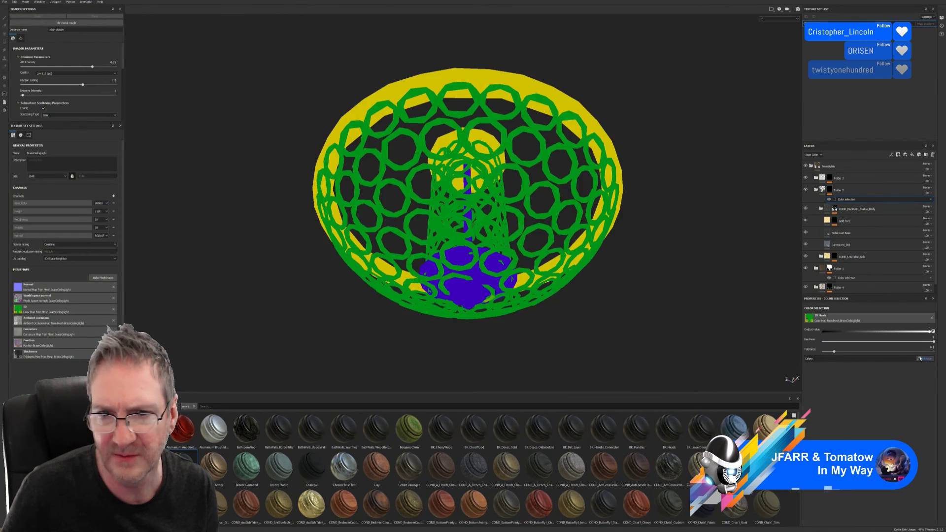
{"action": "left_click", "coordinate": [471, 292]}
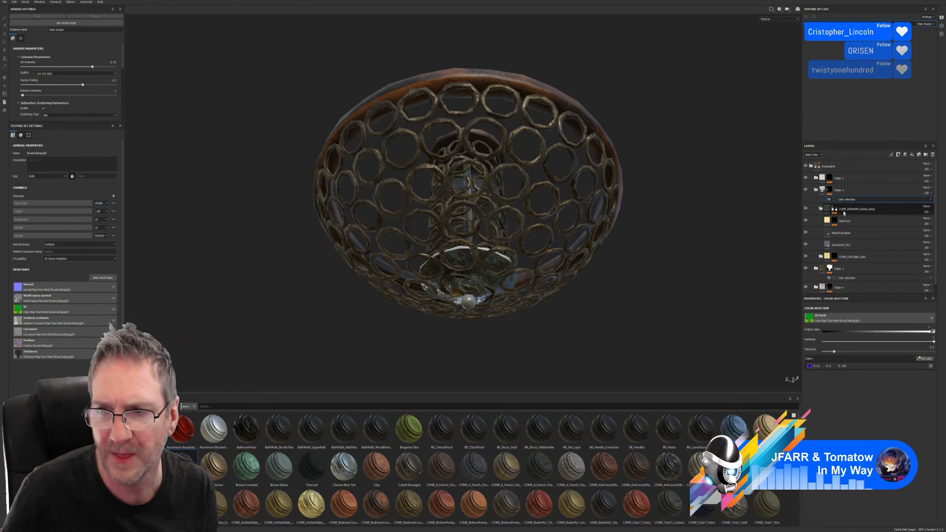
Try assigning the central fitting's purple ID color to the color selection mask of the Ceramic Porcelain folder.
{"action": "left_click", "coordinate": [817, 178]}
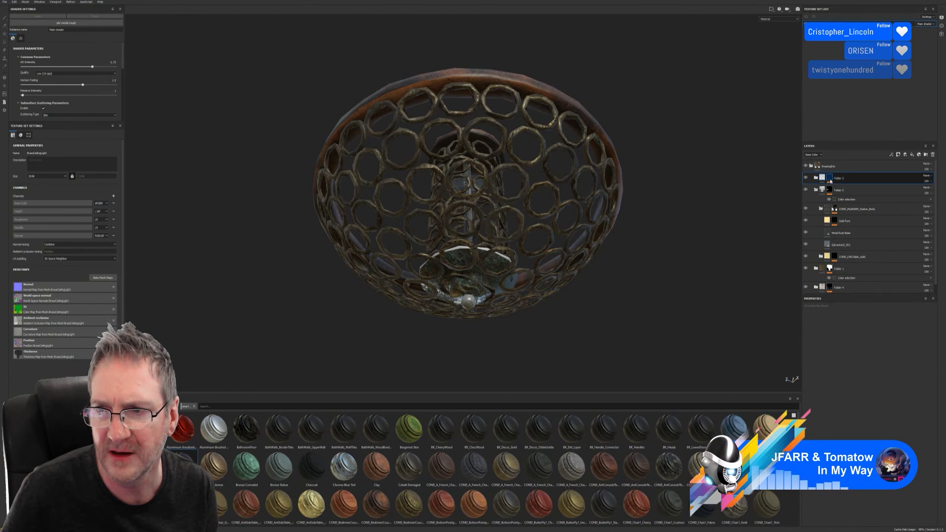
{"action": "left_click", "coordinate": [841, 178]}
{"action": "left_click", "coordinate": [851, 189]}
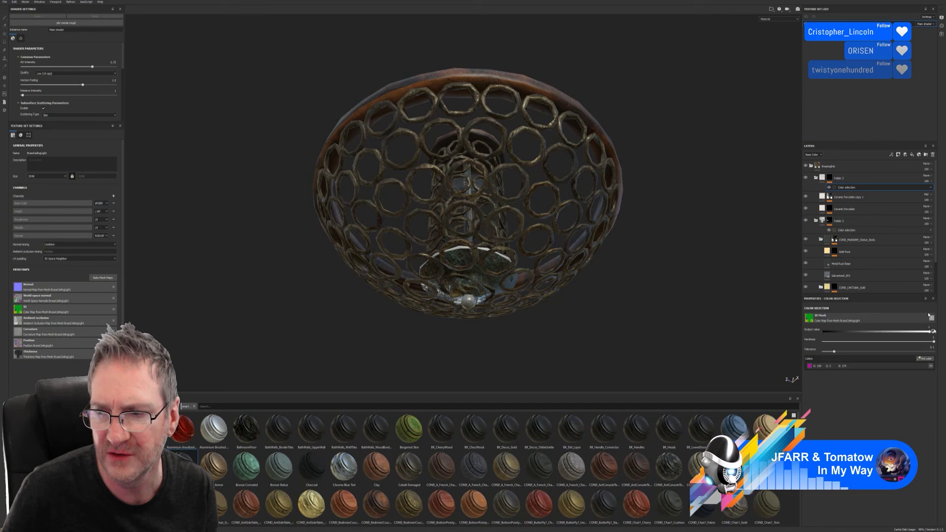
{"action": "left_click", "coordinate": [925, 360]}
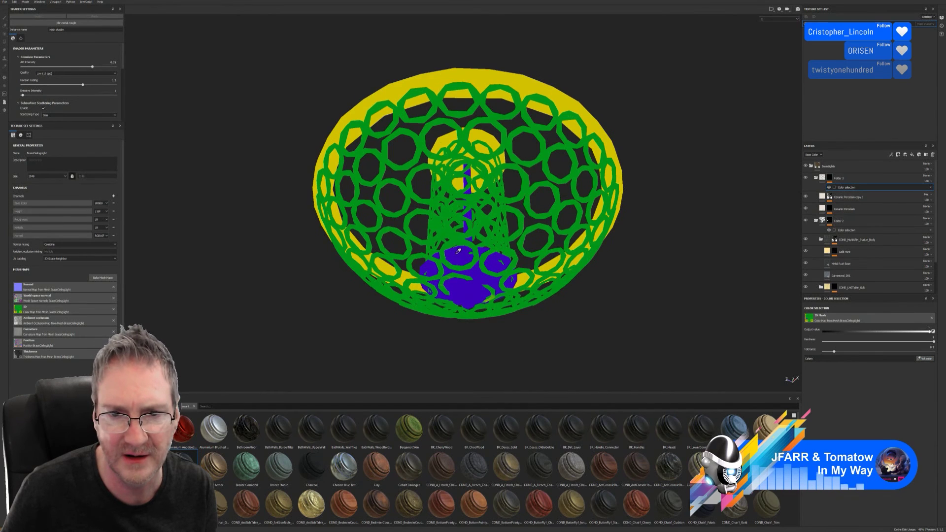
{"action": "left_click", "coordinate": [586, 296]}
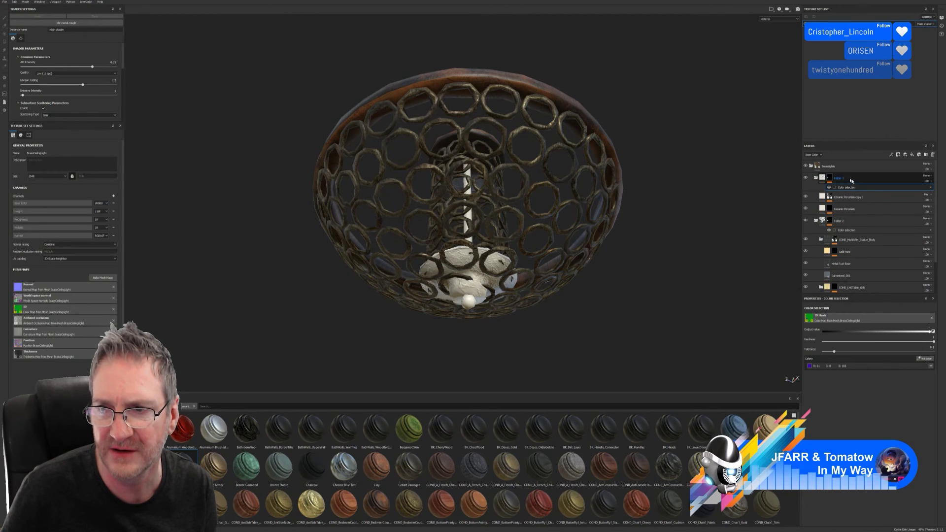
Remove the color selection from the Ceramic Porcelain folder's mask.
{"action": "left_click", "coordinate": [930, 188]}
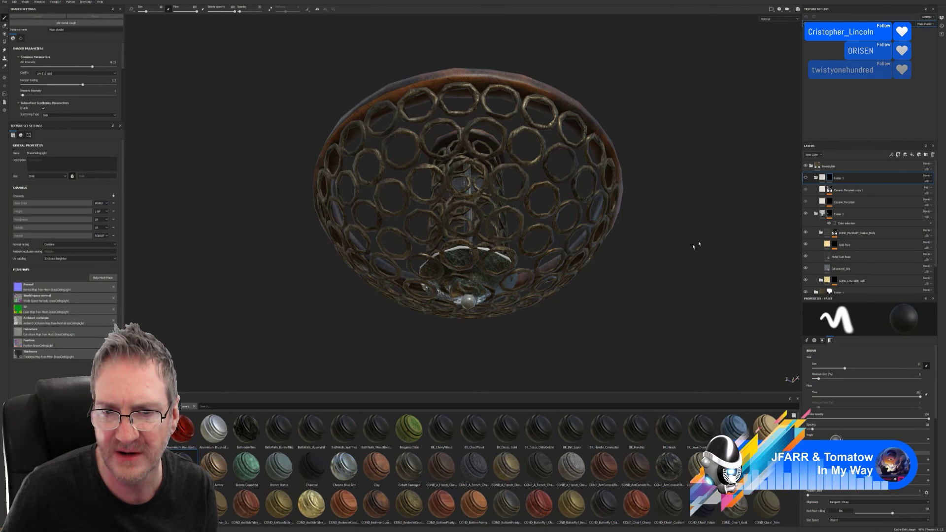
{"action": "left_click_drag", "start_coordinate": [585, 294], "coordinate": [573, 240], "text": "alt"}
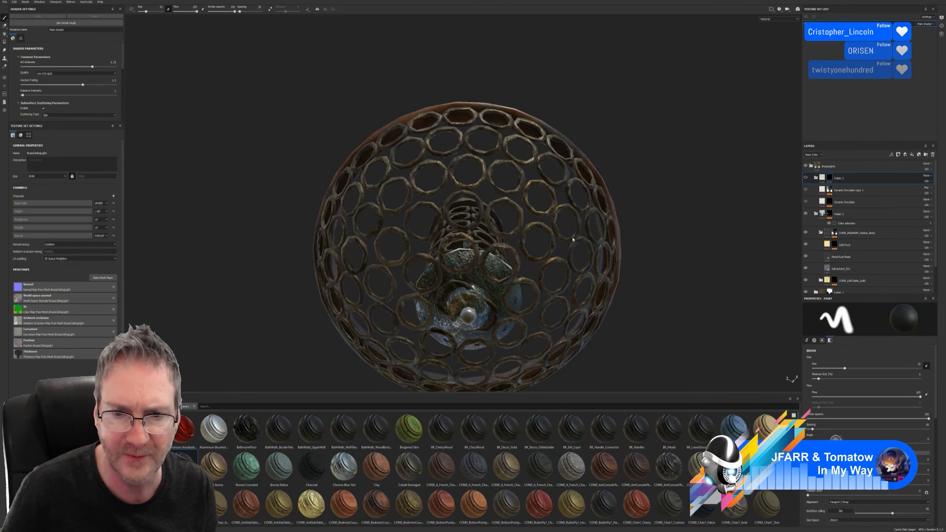
Replace the stored color in the Ceramic Porcelain copy 1 layer's color selection with the central fitting's purple ID color.
{"action": "left_click", "coordinate": [832, 191]}
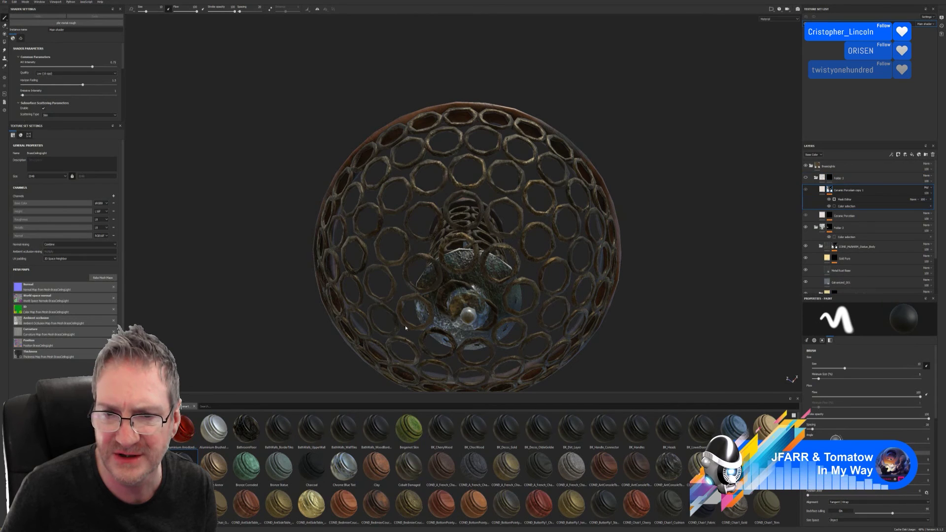
{"action": "left_click", "coordinate": [848, 207]}
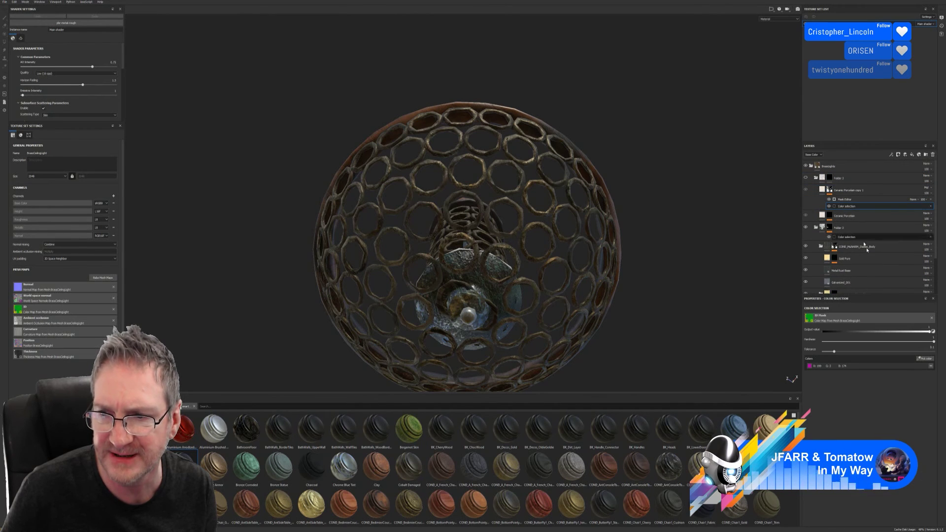
{"action": "left_click", "coordinate": [931, 359]}
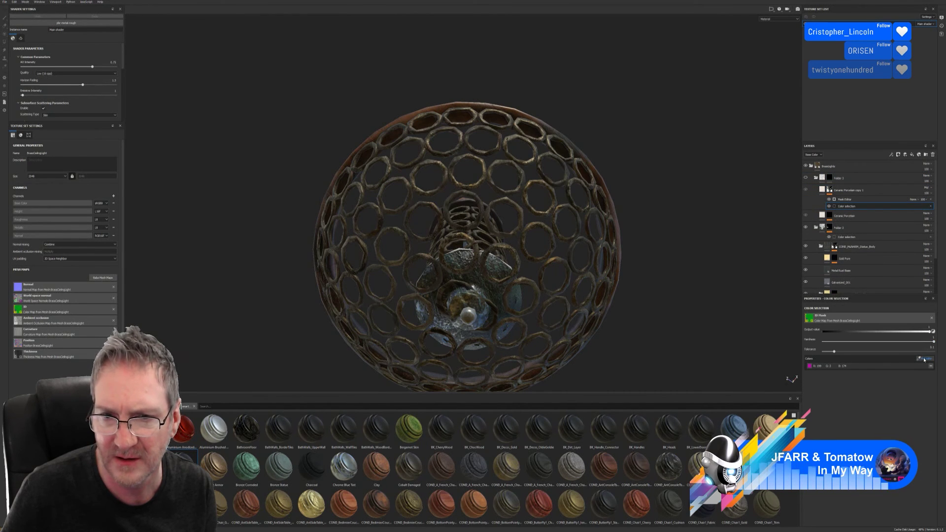
{"action": "left_click", "coordinate": [932, 367]}
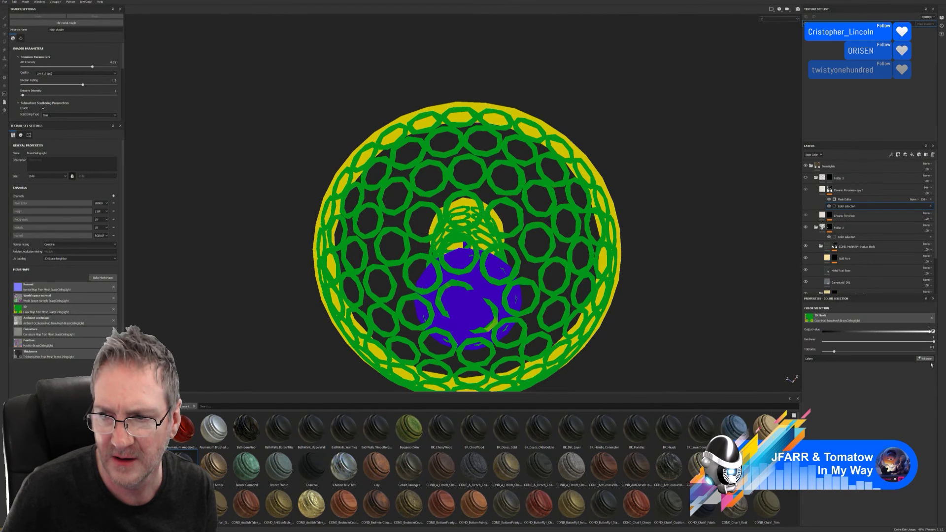
{"action": "left_click", "coordinate": [472, 289]}
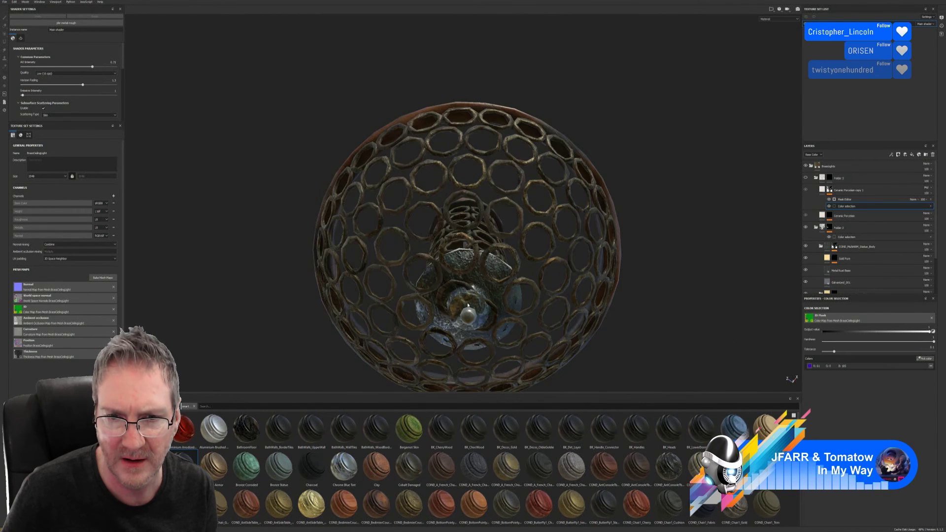
{"action": "left_click_drag", "start_coordinate": [572, 314], "coordinate": [558, 321], "text": "alt"}
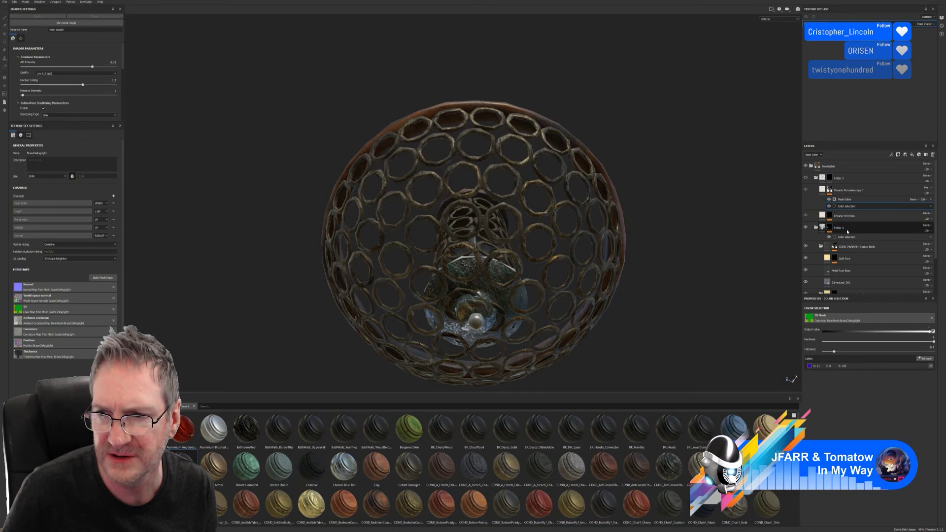
Check the stored colors in the color selections of Folder 4 and the folder above it, and collapse the latter's contents.
{"action": "scroll", "coordinate": [851, 254], "scroll_direction": "down", "scroll_amount": 3}
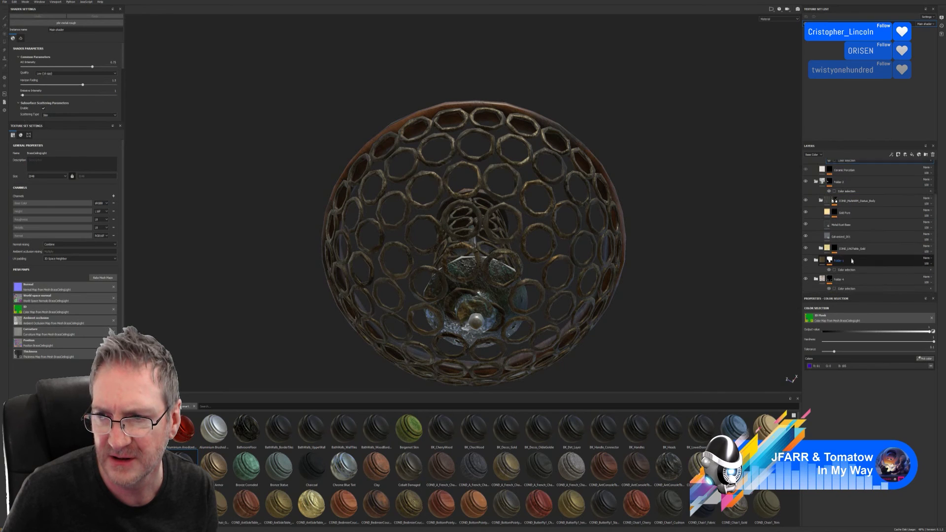
{"action": "left_click", "coordinate": [853, 290]}
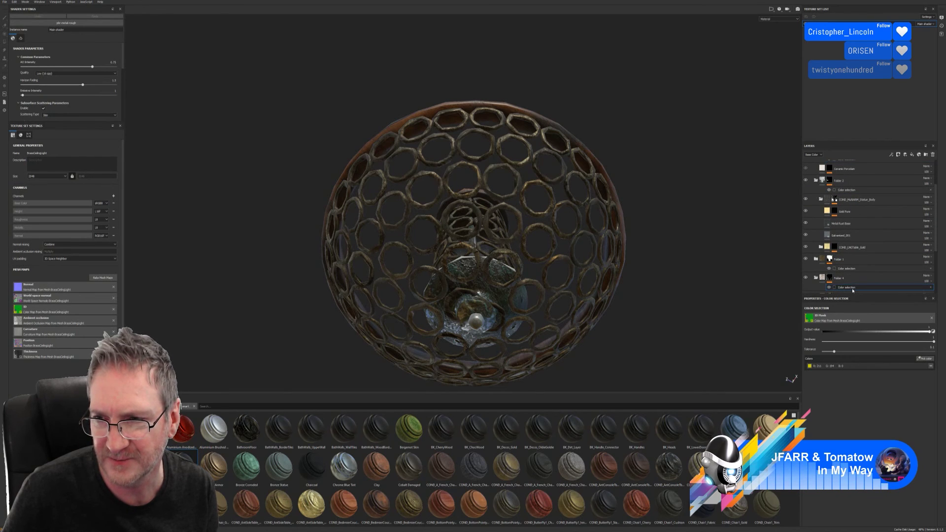
{"action": "left_click", "coordinate": [851, 268]}
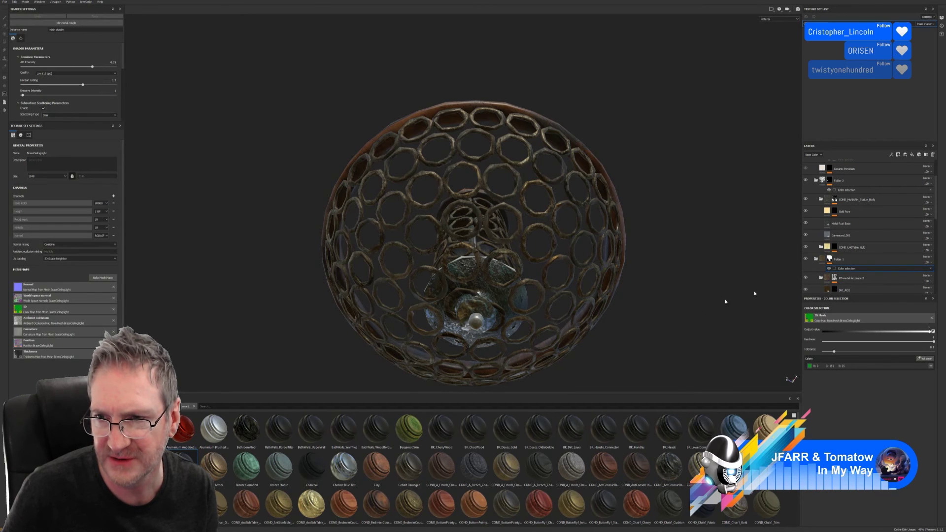
{"action": "left_click", "coordinate": [816, 260]}
{"action": "left_click", "coordinate": [821, 247]}
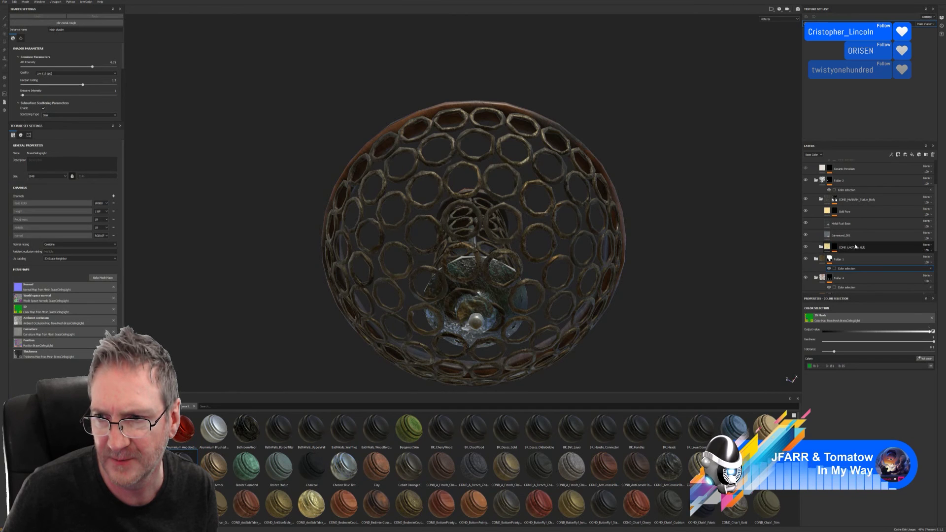
Check the gold folder's stored mask color, and toggle the statue body folder's visibility to see which lamp parts it covers.
{"action": "left_click", "coordinate": [845, 248]}
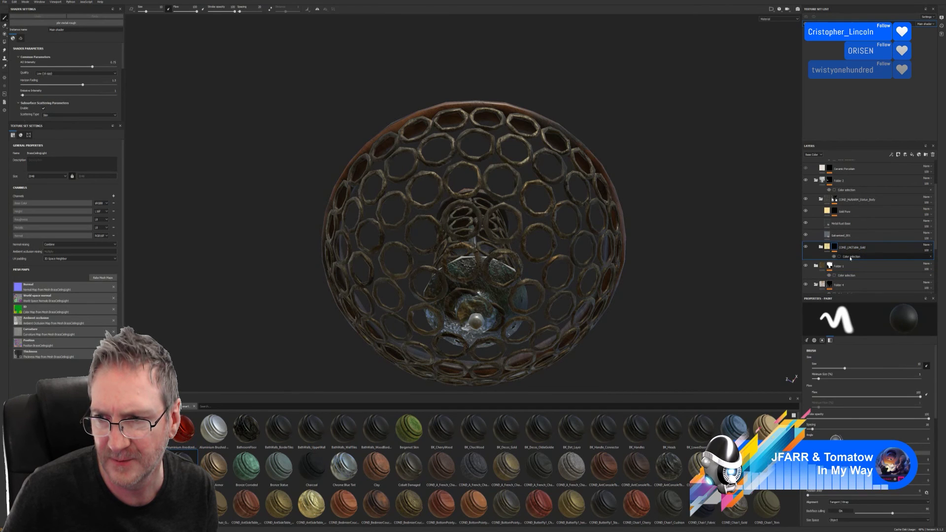
{"action": "left_click", "coordinate": [851, 256]}
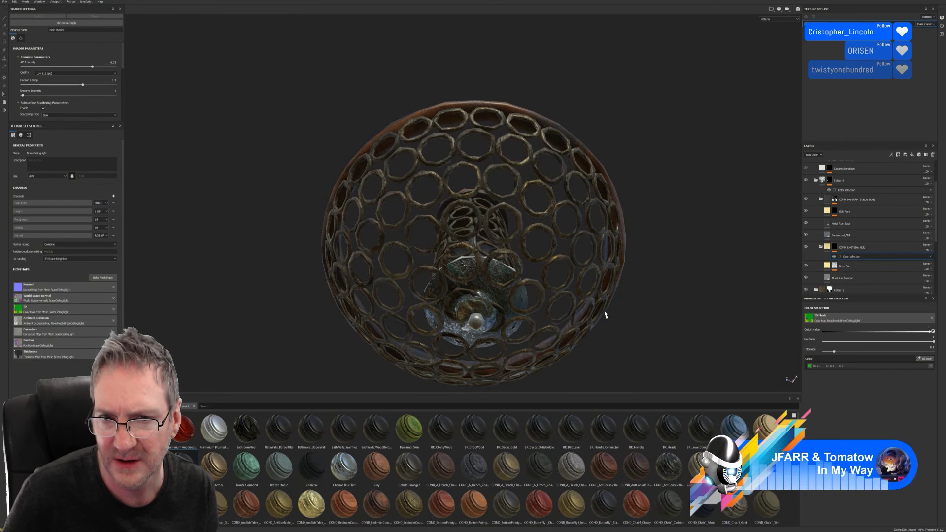
{"action": "left_click_drag", "start_coordinate": [606, 313], "coordinate": [720, 253], "text": "alt"}
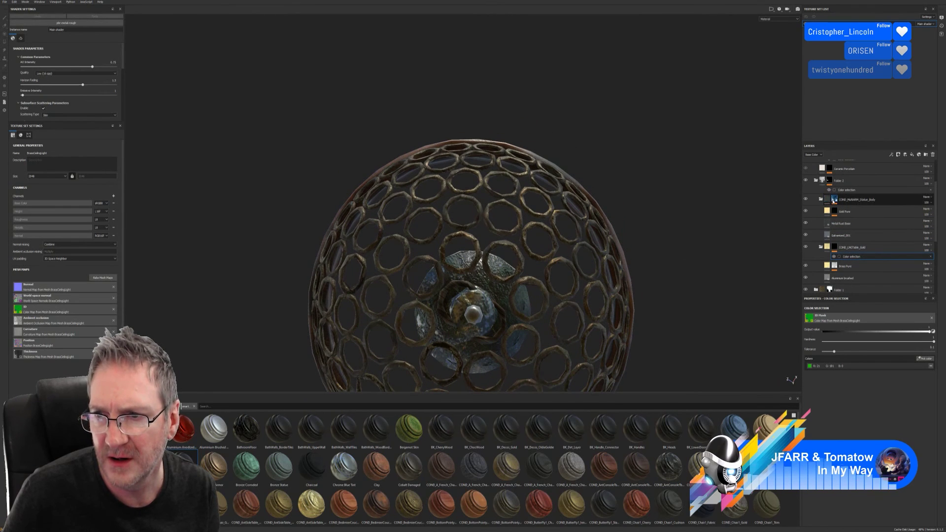
{"action": "left_click", "coordinate": [807, 200]}
{"action": "left_click", "coordinate": [806, 200]}
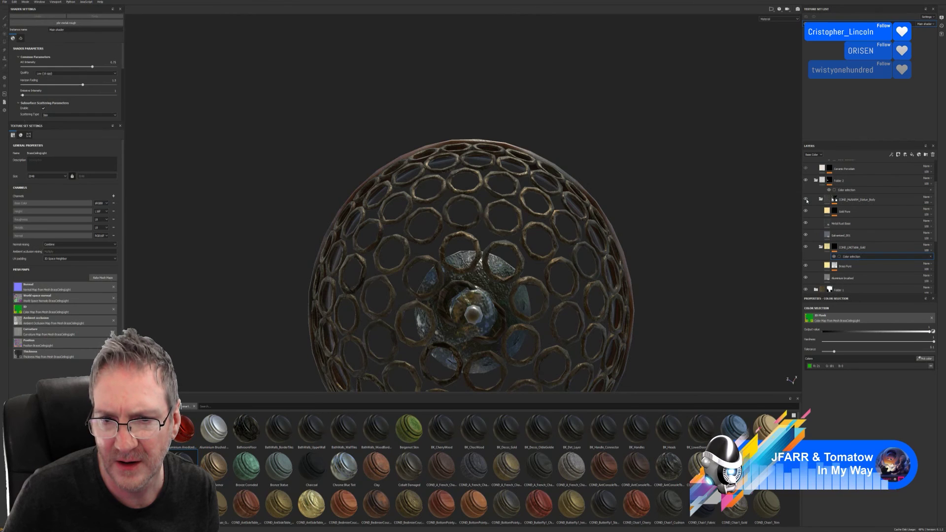
{"action": "left_click", "coordinate": [826, 200]}
{"action": "mouse_move", "coordinate": [826, 202]}
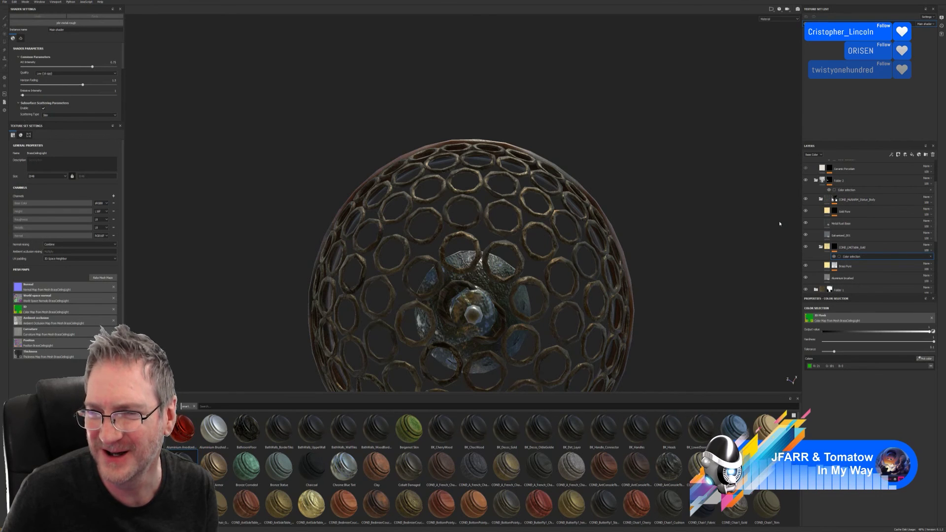
Set the Global Balance of the Curvature generator on the statue body folder's mask to about 0.88.
{"action": "left_click", "coordinate": [827, 215]}
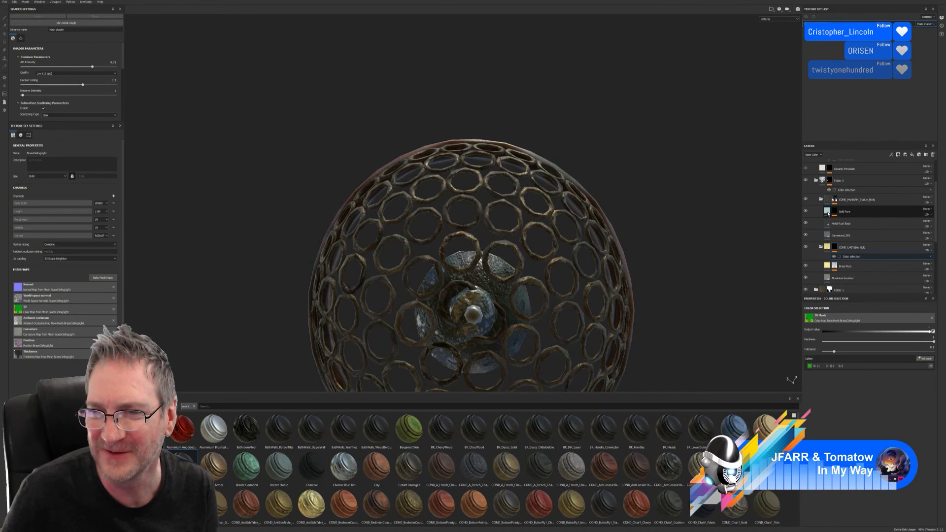
{"action": "double_click", "coordinate": [860, 213]}
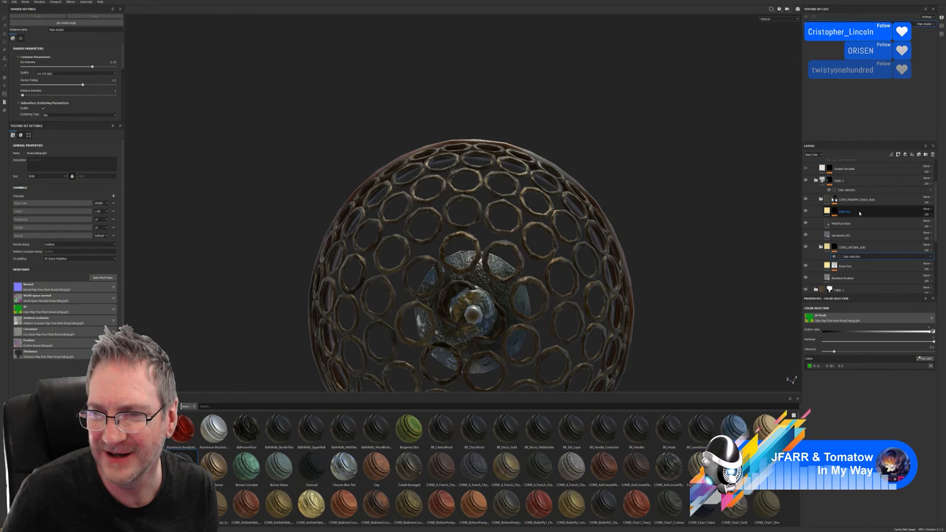
{"action": "left_click", "coordinate": [850, 222]}
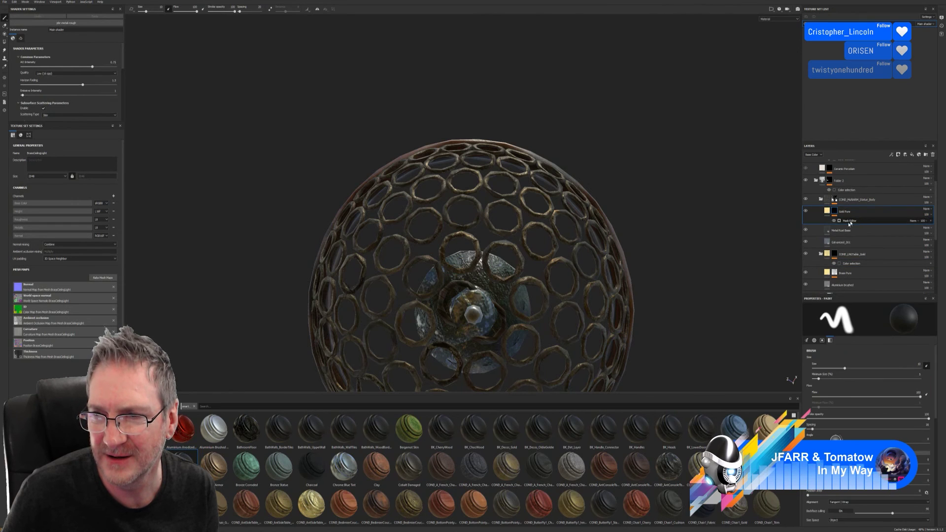
{"action": "left_click", "coordinate": [852, 200]}
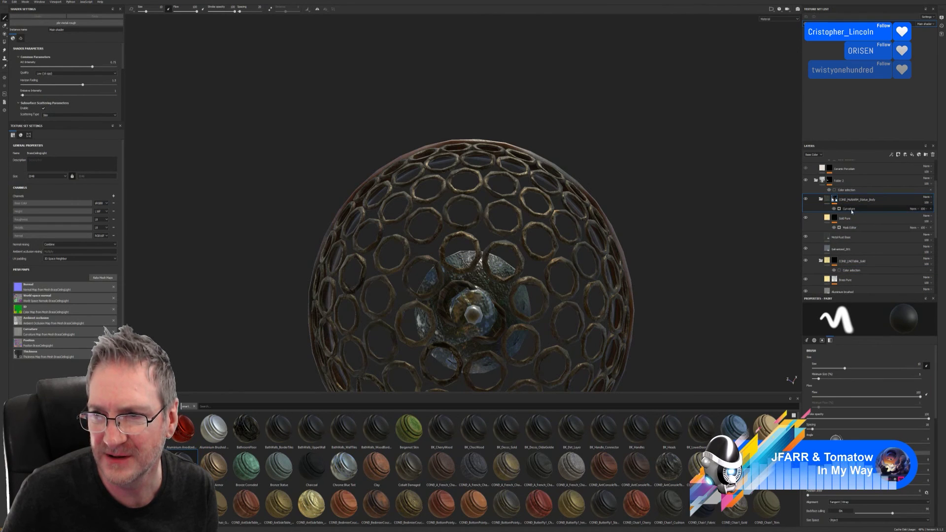
{"action": "left_click", "coordinate": [806, 181]}
{"action": "left_click", "coordinate": [806, 180]}
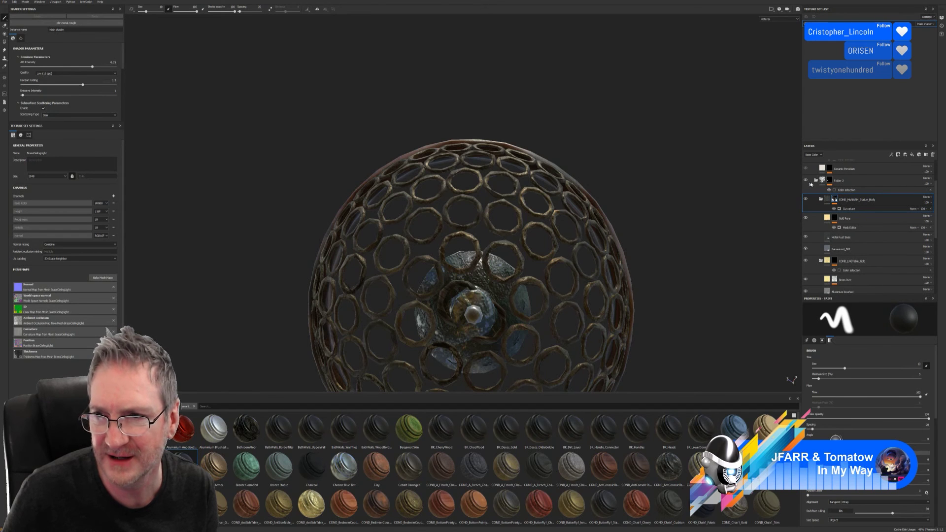
{"action": "left_click", "coordinate": [850, 209]}
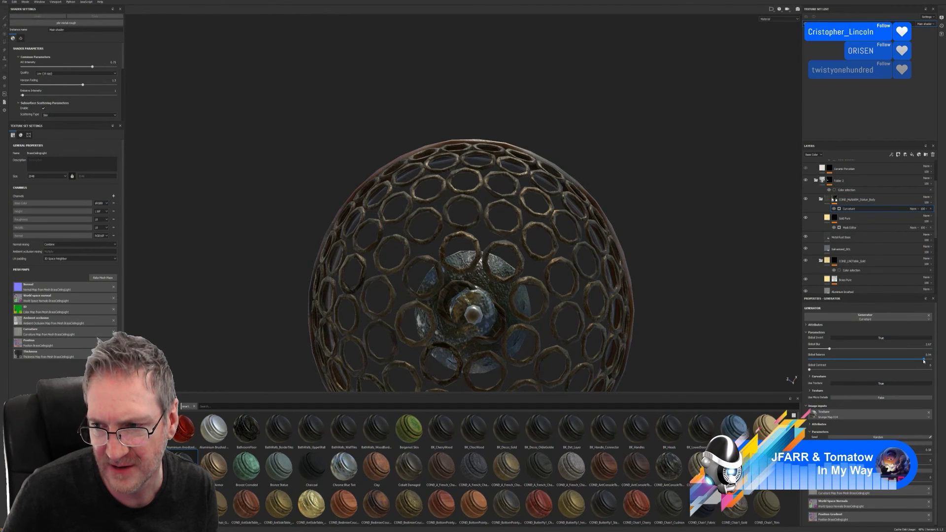
{"action": "mouse_move", "coordinate": [924, 361]}
{"action": "left_mouse_down"}
{"action": "mouse_move", "coordinate": [941, 348]}
{"action": "mouse_move", "coordinate": [922, 353]}
{"action": "left_mouse_up"}
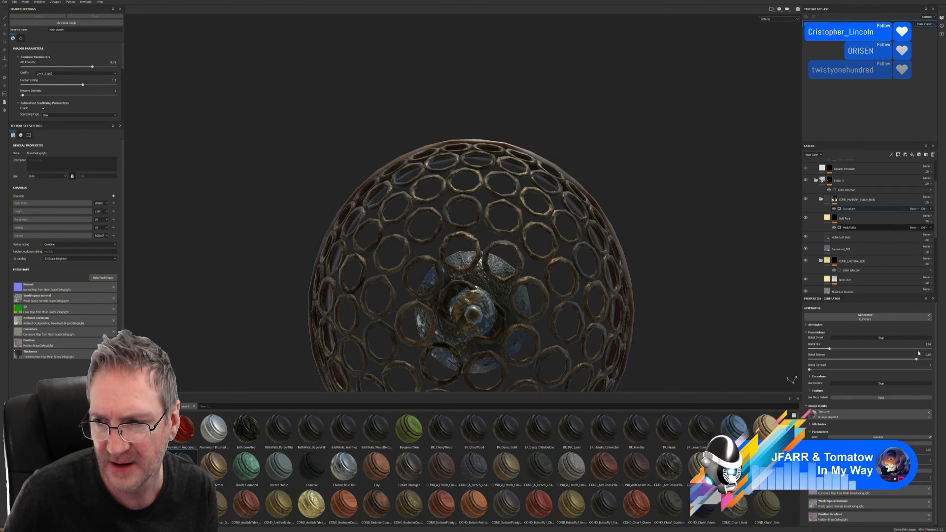
In the Gold Pure layer's Mask Editor generator, raise Global Balance to about 0.98 and reduce Global Blur and both texture and curvature influences.
{"action": "left_click", "coordinate": [867, 227]}
{"action": "left_click", "coordinate": [920, 360]}
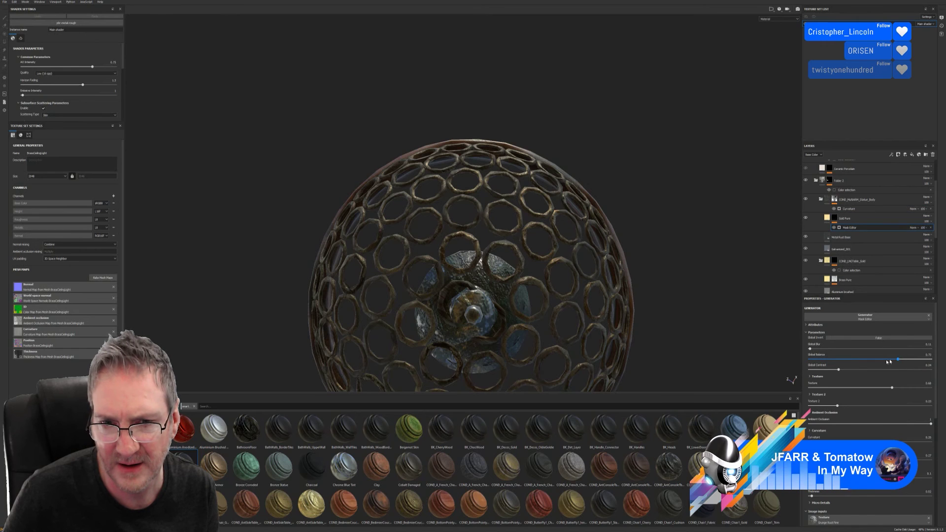
{"action": "left_click", "coordinate": [928, 363]}
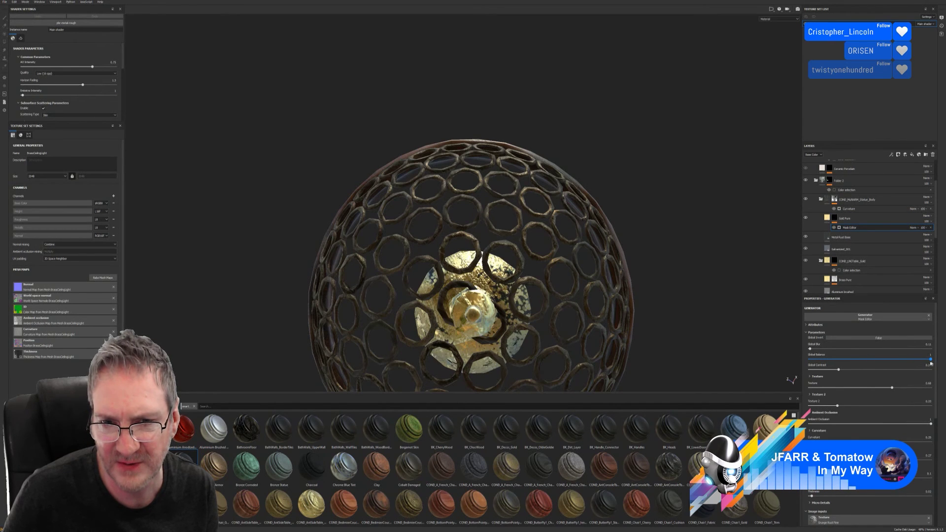
{"action": "left_click", "coordinate": [930, 362]}
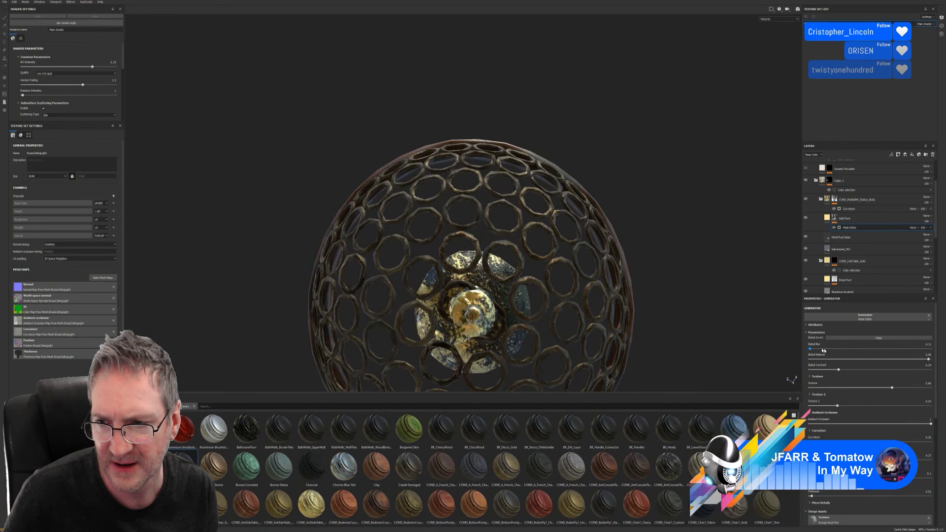
{"action": "left_click_drag", "start_coordinate": [810, 349], "coordinate": [810, 349]}
{"action": "mouse_move", "coordinate": [886, 394]}
{"action": "left_mouse_down"}
{"action": "mouse_move", "coordinate": [839, 405]}
{"action": "mouse_move", "coordinate": [910, 406]}
{"action": "mouse_move", "coordinate": [836, 405]}
{"action": "mouse_move", "coordinate": [826, 416]}
{"action": "left_mouse_up"}
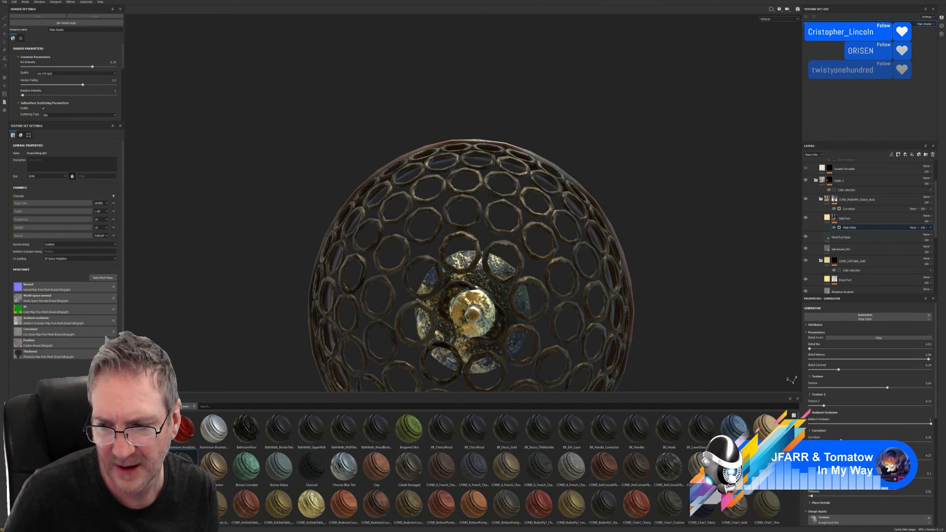
{"action": "mouse_move", "coordinate": [840, 442]}
{"action": "left_mouse_down"}
{"action": "mouse_move", "coordinate": [890, 441]}
{"action": "mouse_move", "coordinate": [816, 442]}
{"action": "mouse_move", "coordinate": [824, 441]}
{"action": "left_mouse_up"}
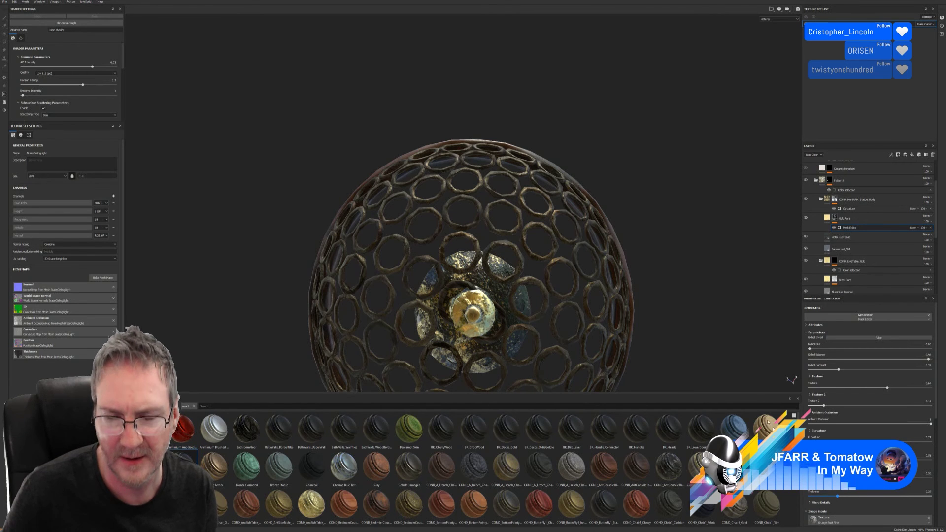
Collapse the folder holding the gold layers and set the upper Wood Beech layer's Curvature generator to Global Balance 0.9 and Global Contrast about 0.93.
{"action": "left_click_drag", "start_coordinate": [544, 389], "coordinate": [472, 165], "text": "alt"}
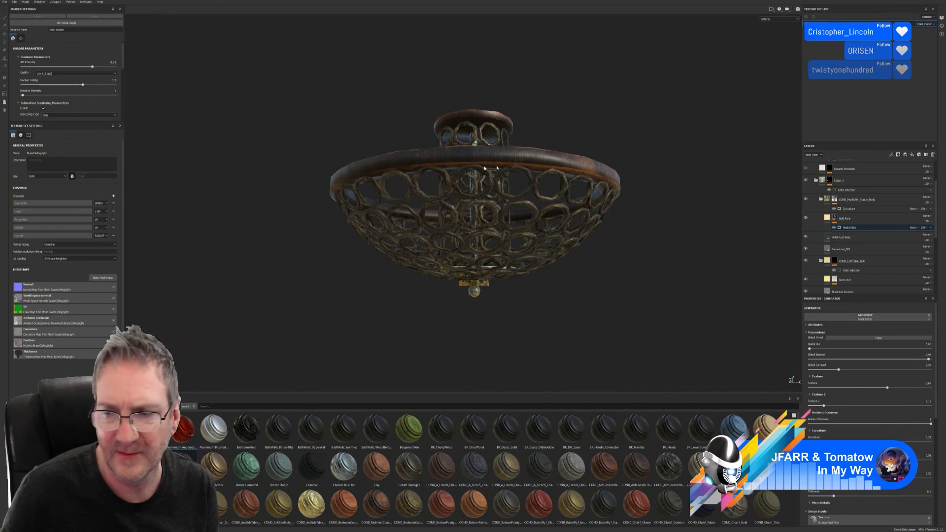
{"action": "left_click", "coordinate": [816, 181]}
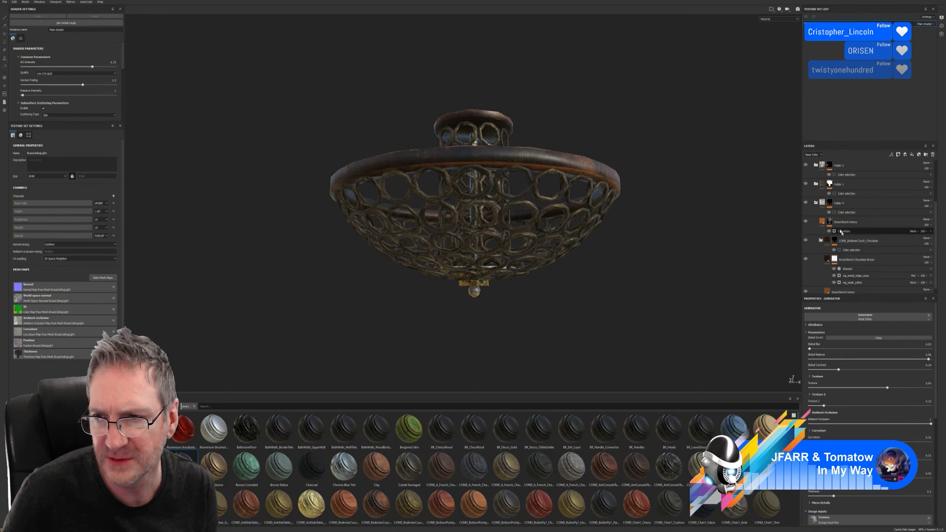
{"action": "left_click", "coordinate": [830, 221]}
{"action": "scroll", "coordinate": [830, 219], "scroll_direction": "down", "scroll_amount": 1}
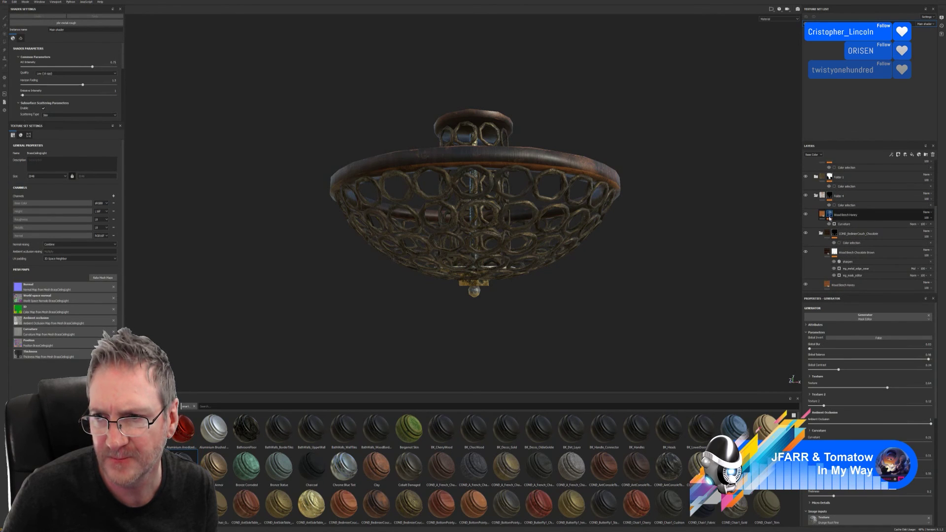
{"action": "left_click", "coordinate": [844, 197]}
{"action": "left_click", "coordinate": [850, 206]}
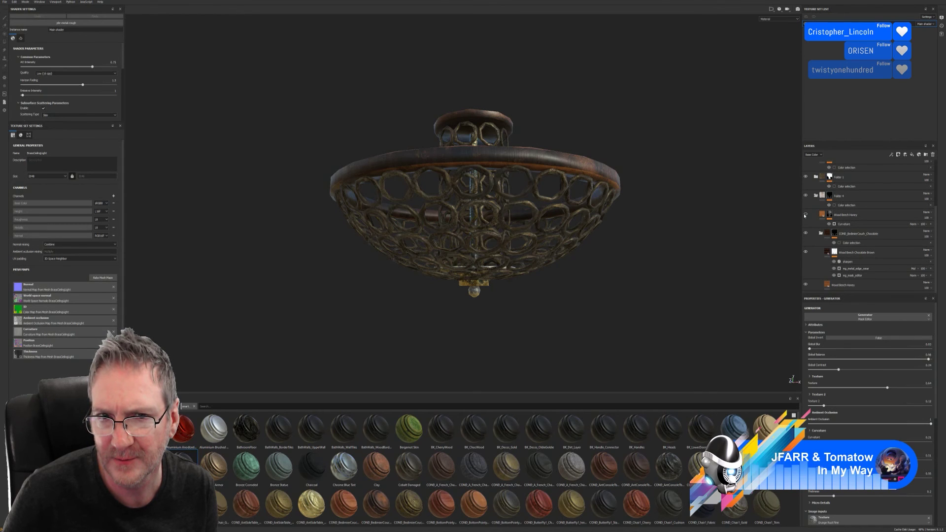
{"action": "left_click", "coordinate": [847, 224]}
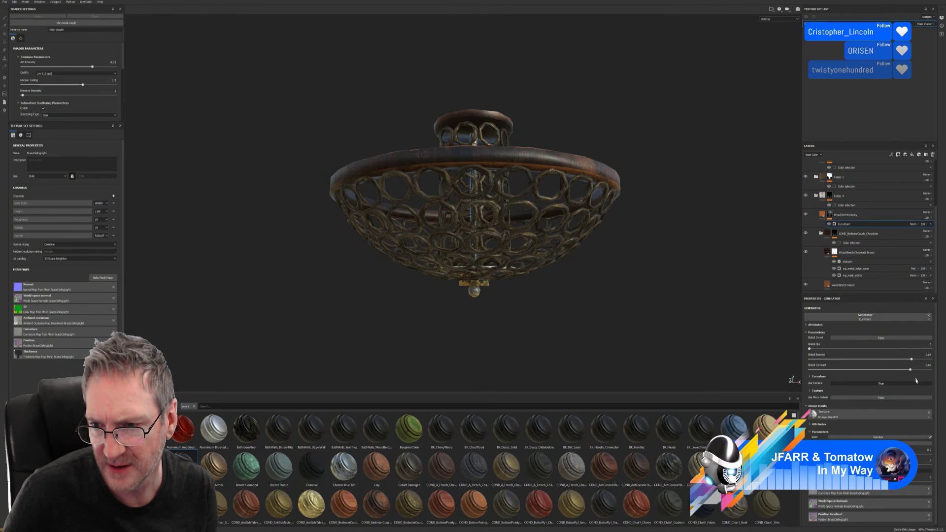
{"action": "mouse_move", "coordinate": [912, 359]}
{"action": "left_mouse_down"}
{"action": "mouse_move", "coordinate": [819, 363]}
{"action": "mouse_move", "coordinate": [919, 351]}
{"action": "left_mouse_up"}
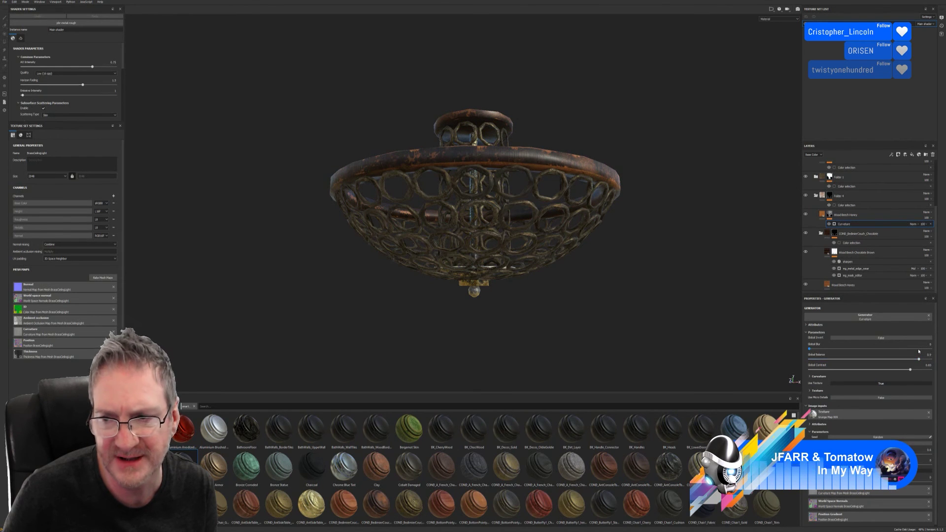
{"action": "left_click_drag", "start_coordinate": [910, 371], "coordinate": [926, 369]}
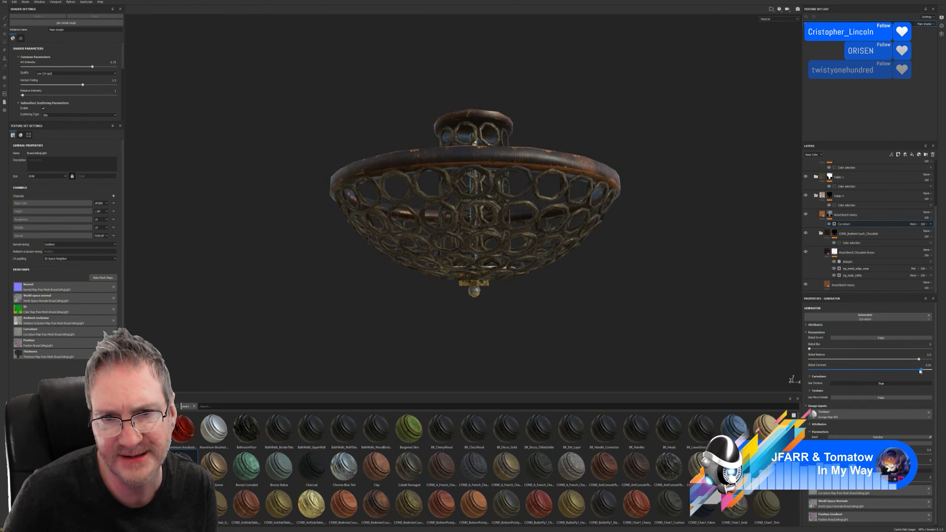
{"action": "left_click_drag", "start_coordinate": [918, 373], "coordinate": [922, 372]}
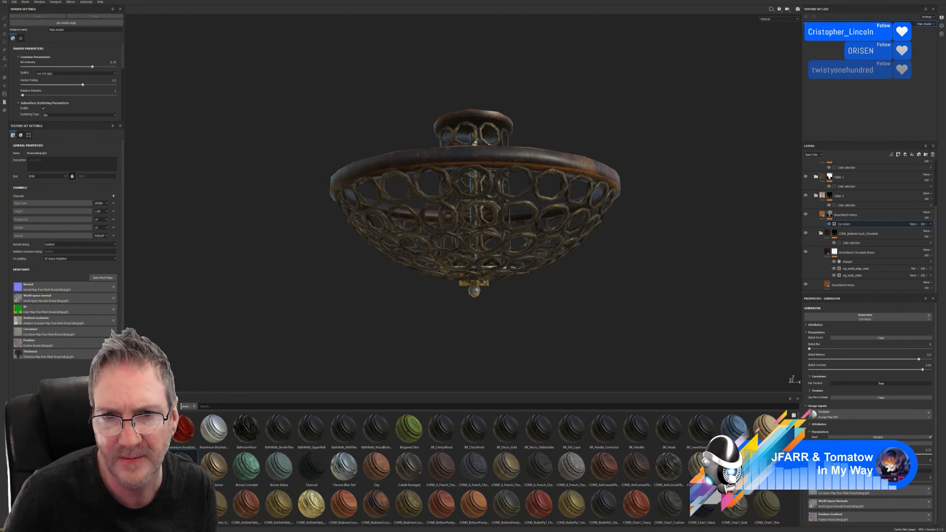
{"action": "left_click_drag", "start_coordinate": [878, 454], "coordinate": [883, 455]}
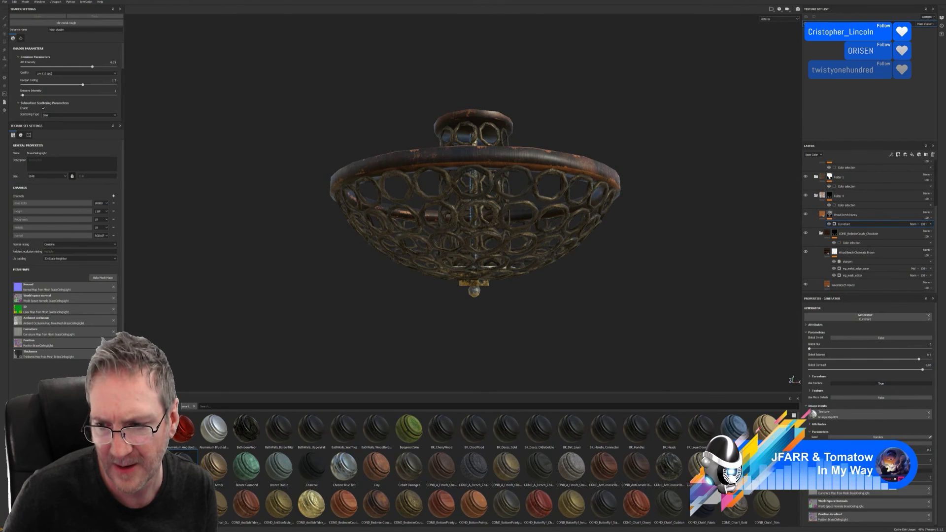
{"action": "left_click_drag", "start_coordinate": [587, 253], "coordinate": [500, 262], "text": "alt"}
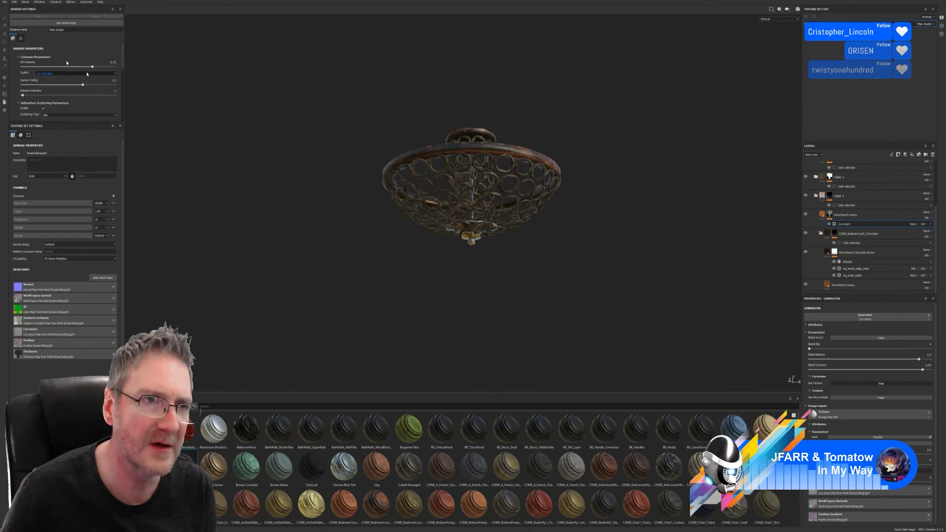
Save the project as BrassCeilingLight in the Lights folder.
{"action": "left_click", "coordinate": [3, 2]}
{"action": "left_click", "coordinate": [11, 57]}
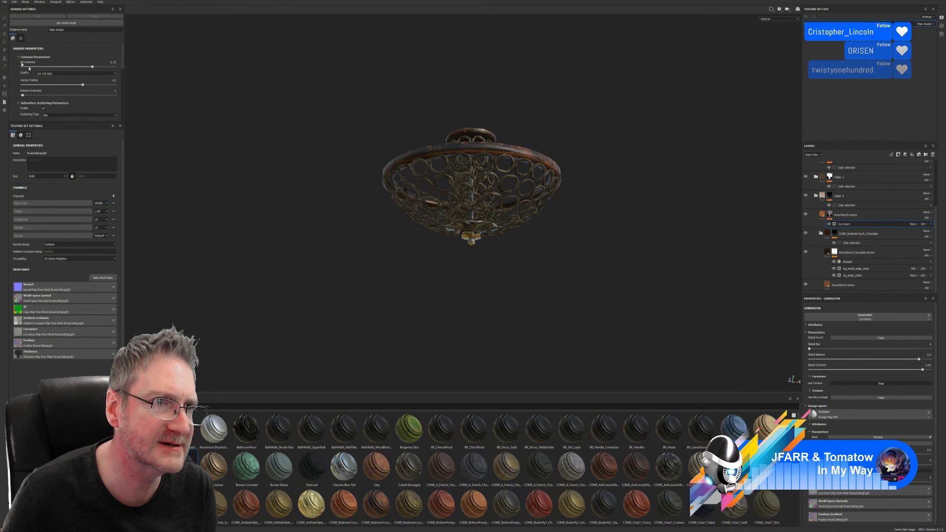
{"action": "left_click_drag", "start_coordinate": [302, 11], "coordinate": [469, 65]}
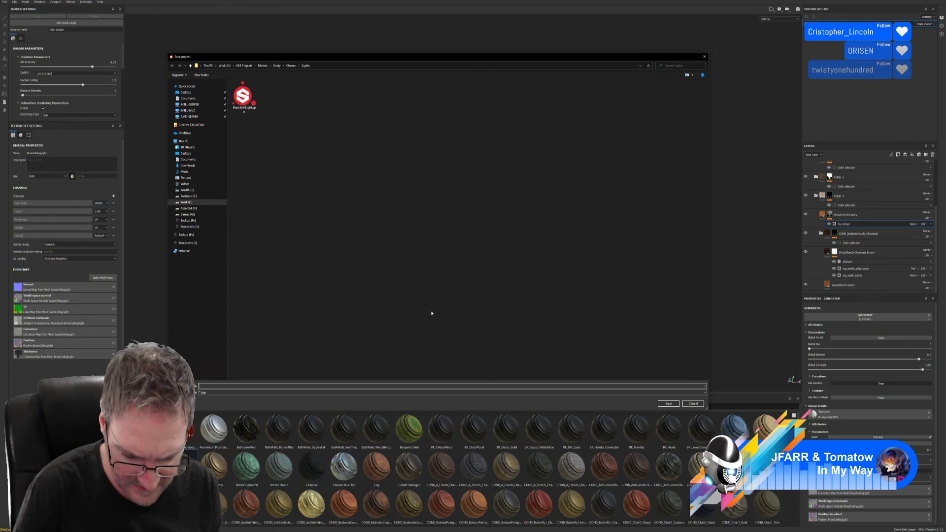
{"action": "type", "text": "BrassC"}
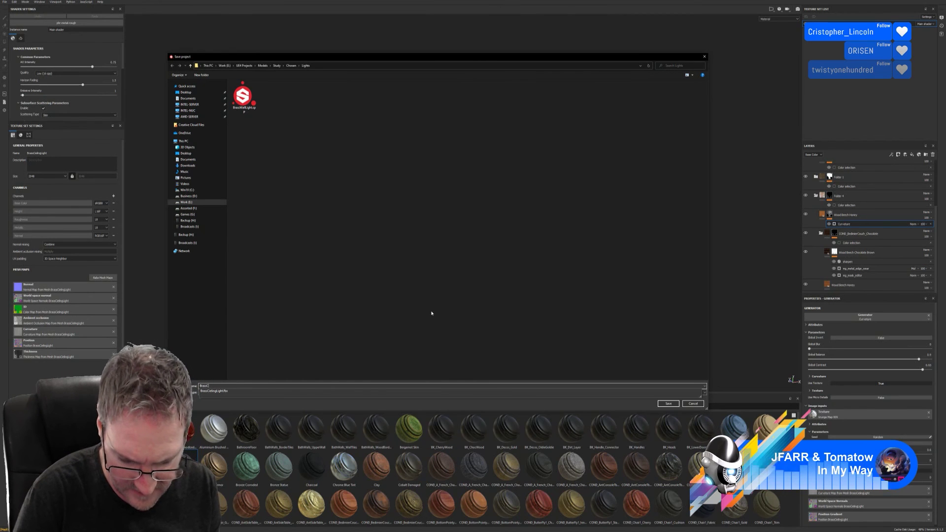
{"action": "type", "text": "eilingLight"}
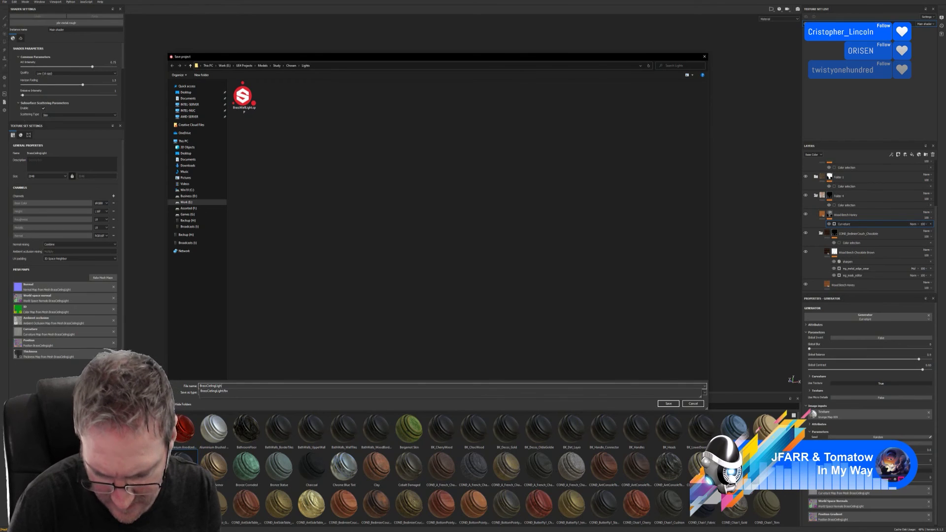
{"action": "key", "text": "Return"}
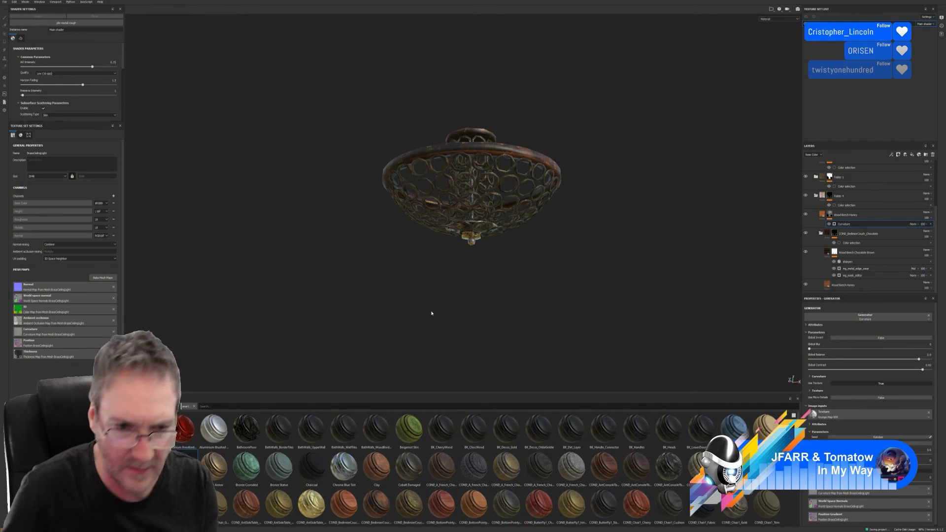
Open the texture export settings and set the output directory to the Lights folder under UE4 Projects, Models, Study, Chosen on the Work drive.
{"action": "left_click", "coordinate": [4, 2]}
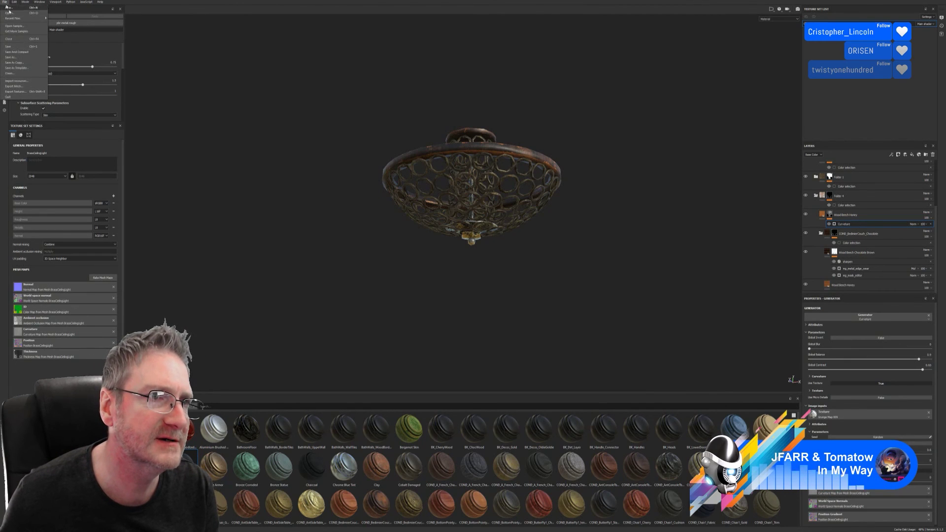
{"action": "left_click", "coordinate": [19, 91]}
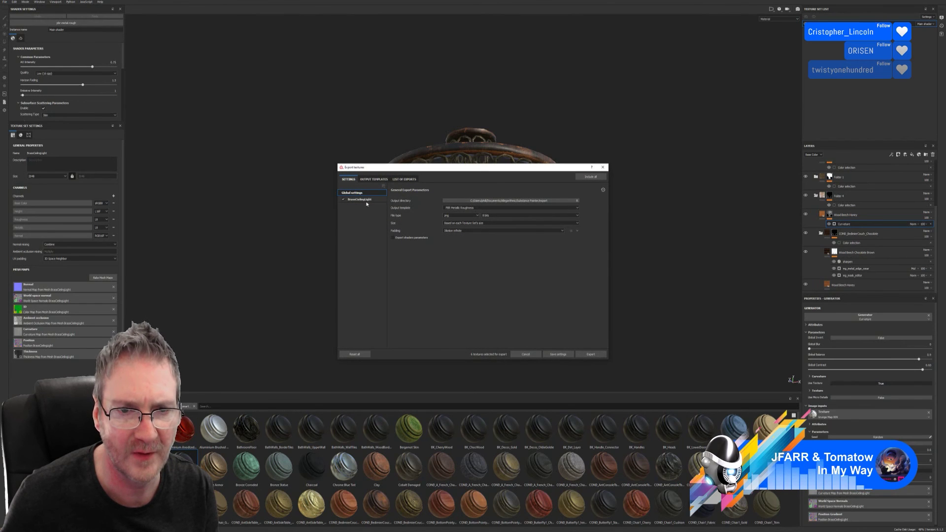
{"action": "left_click", "coordinate": [515, 200]}
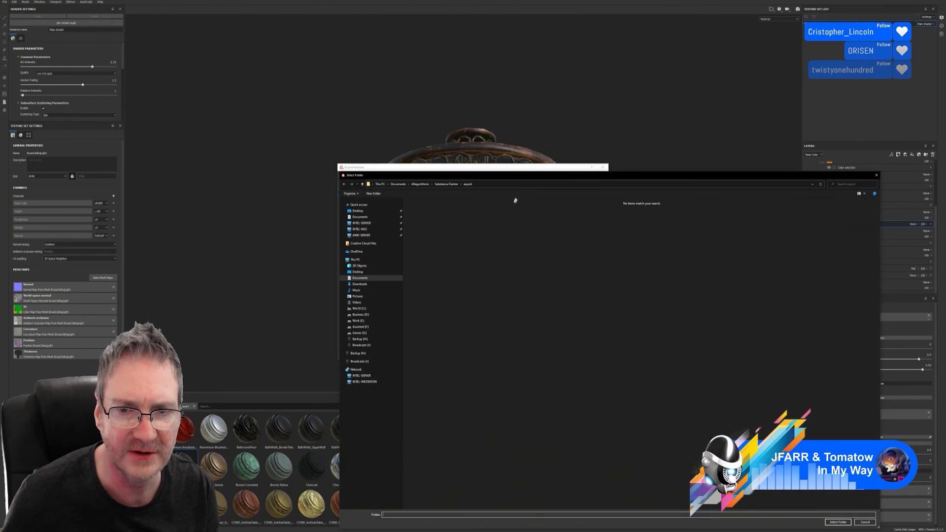
{"action": "left_click_drag", "start_coordinate": [520, 179], "coordinate": [401, 94]}
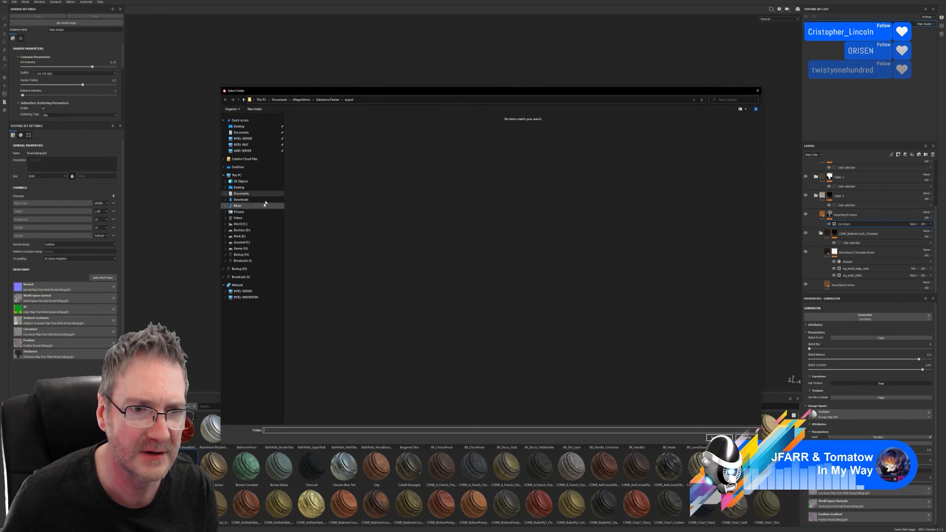
{"action": "left_click", "coordinate": [244, 238]}
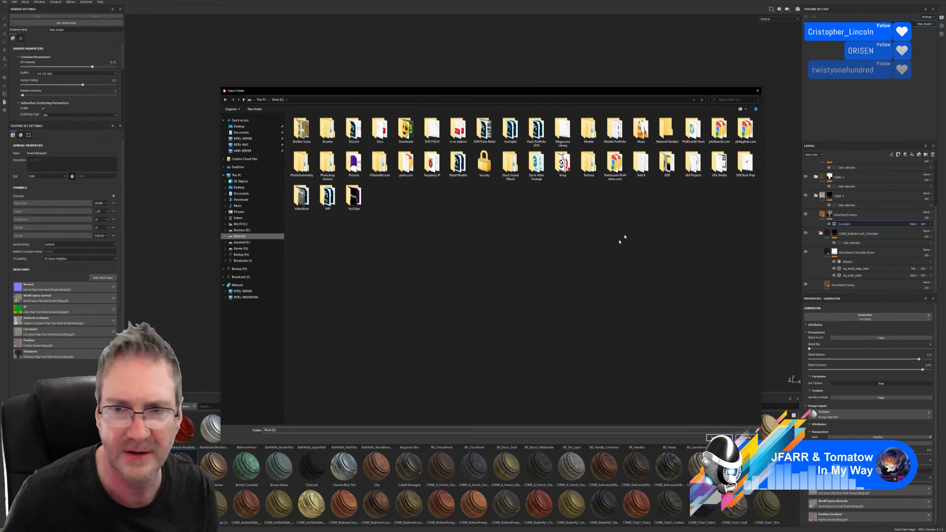
{"action": "double_click", "coordinate": [693, 172]}
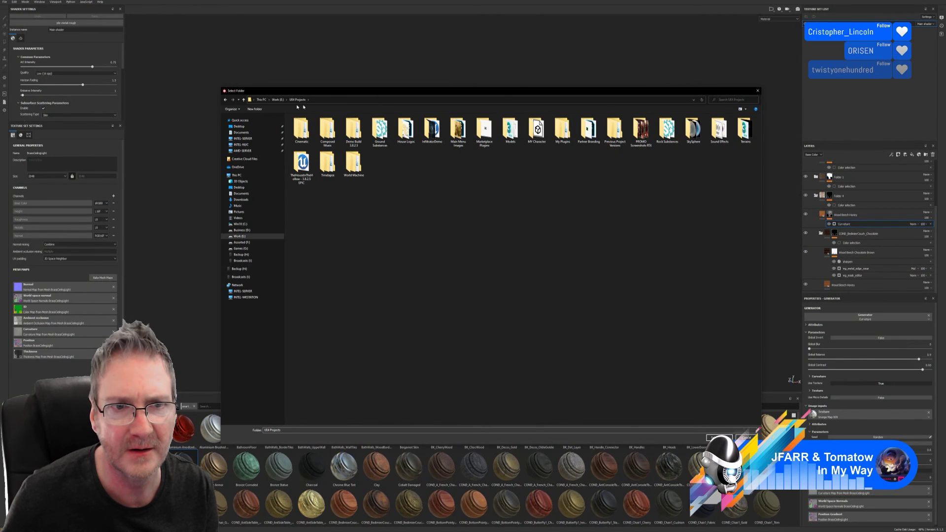
{"action": "double_click", "coordinate": [510, 129]}
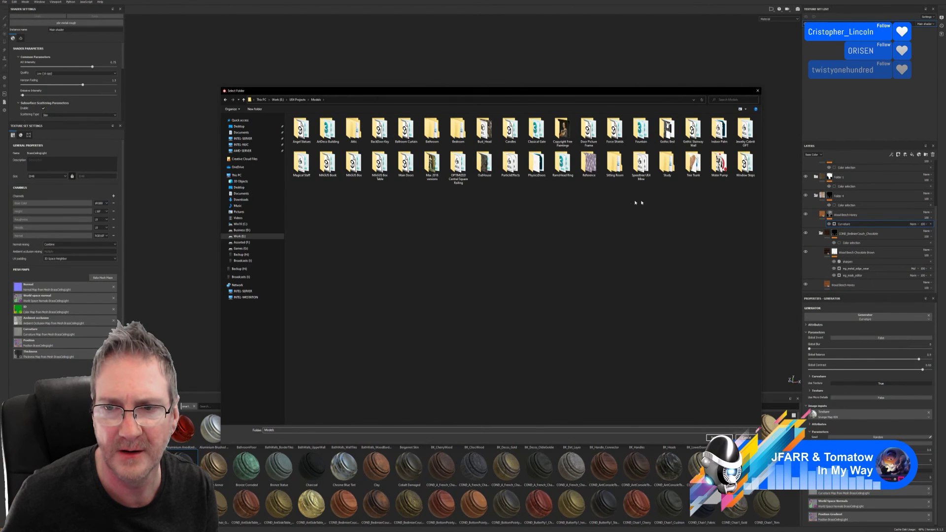
{"action": "double_click", "coordinate": [668, 163]}
{"action": "left_click", "coordinate": [512, 130]}
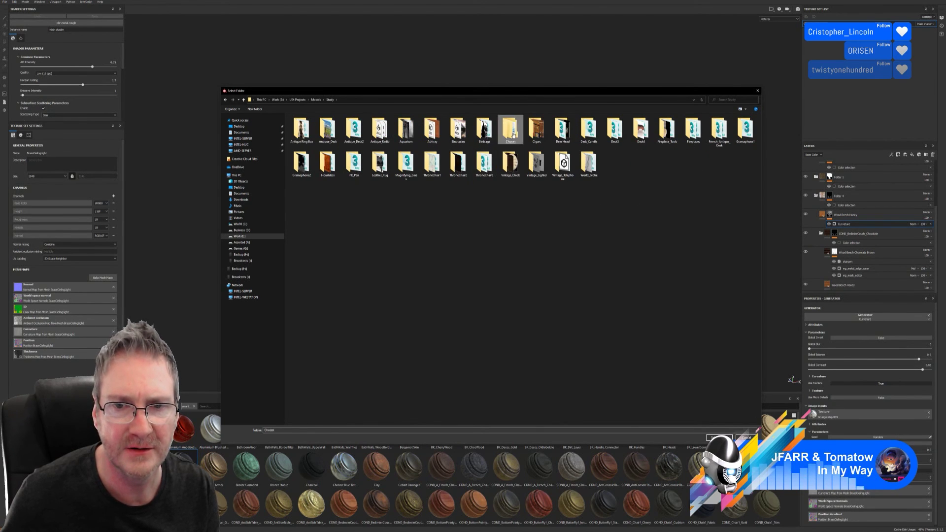
{"action": "double_click", "coordinate": [513, 132]}
{"action": "left_click", "coordinate": [380, 159]}
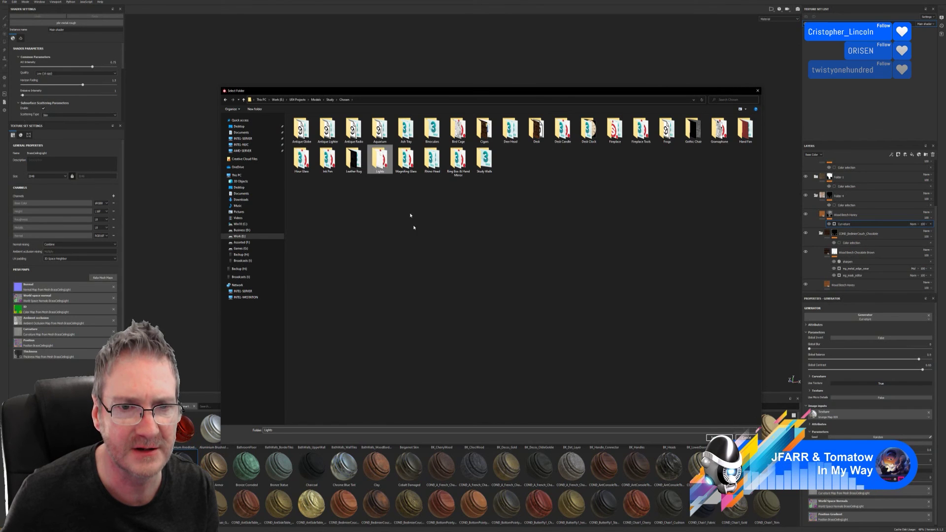
{"action": "double_click", "coordinate": [378, 160]}
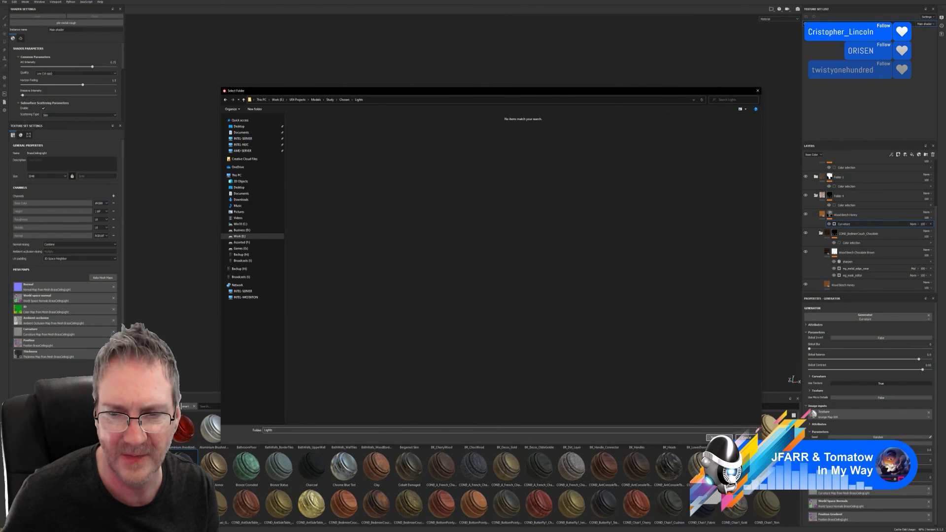
{"action": "left_click", "coordinate": [720, 438]}
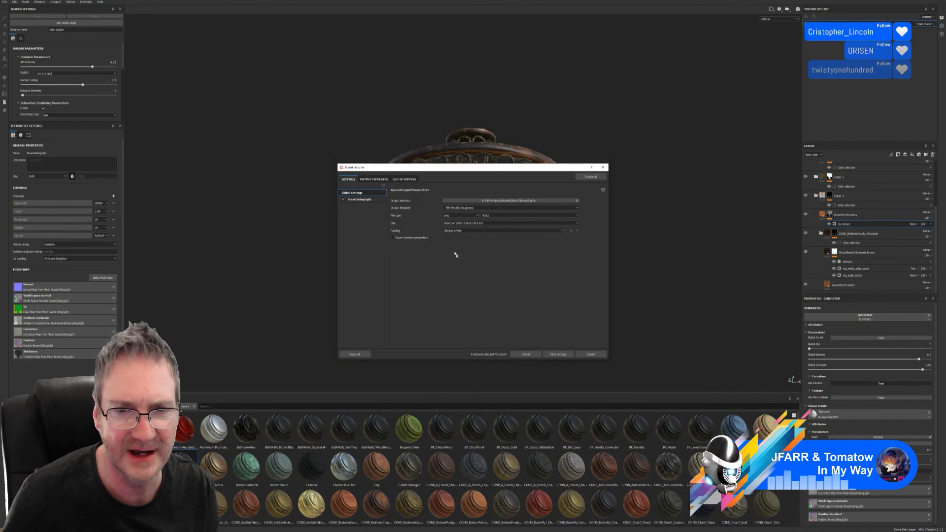
Export the BrassCeilingLight texture set at 1024x1024 and save the project.
{"action": "left_click", "coordinate": [359, 199]}
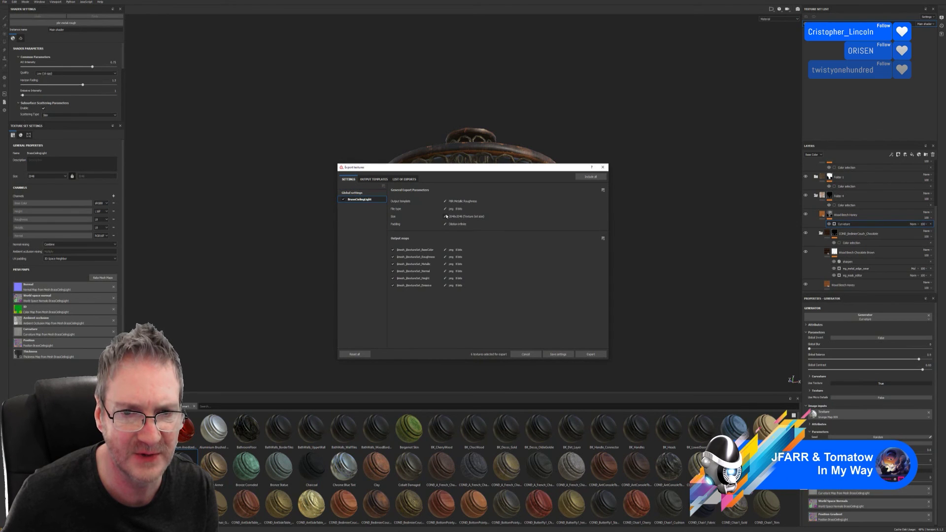
{"action": "left_click", "coordinate": [446, 216]}
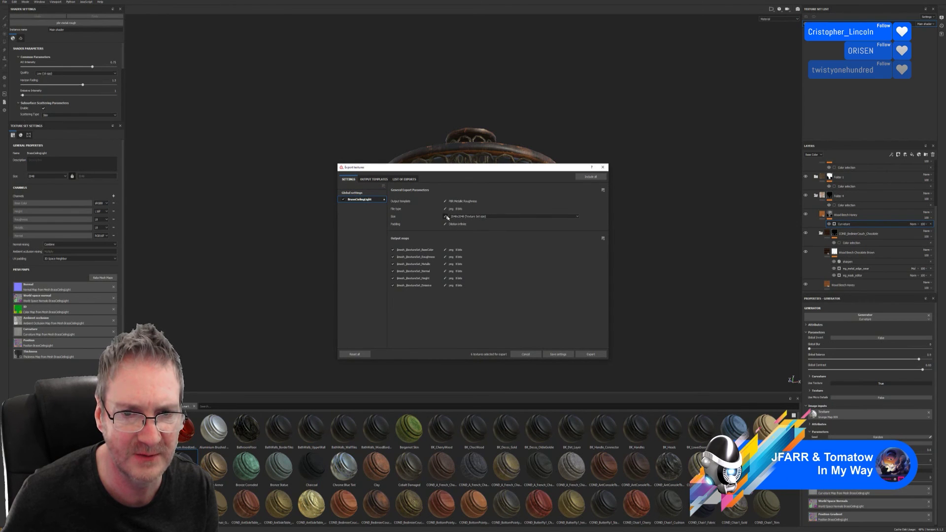
{"action": "left_click", "coordinate": [577, 217]}
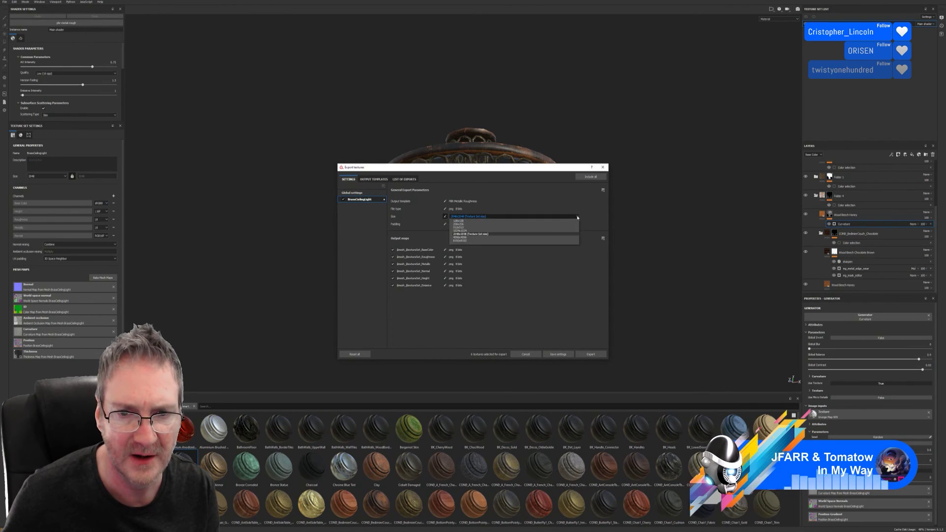
{"action": "left_click", "coordinate": [471, 231]}
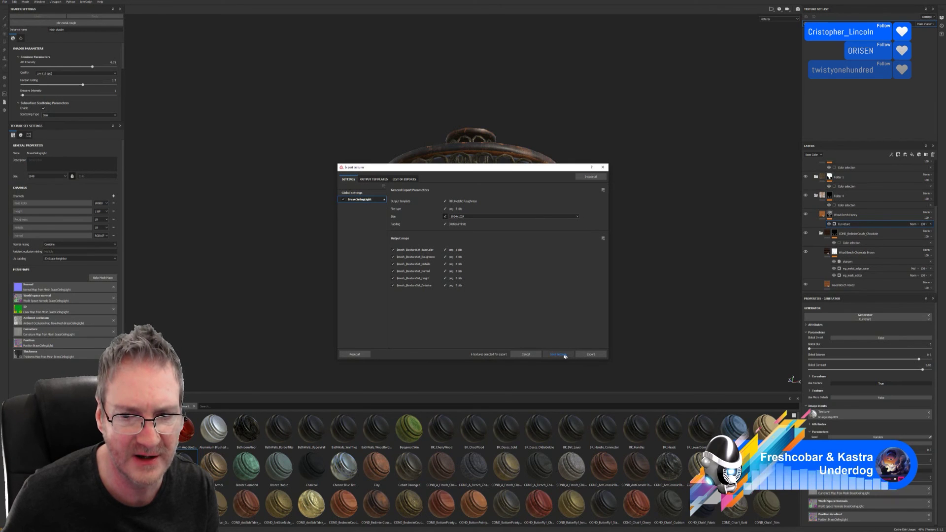
{"action": "left_click", "coordinate": [588, 354]}
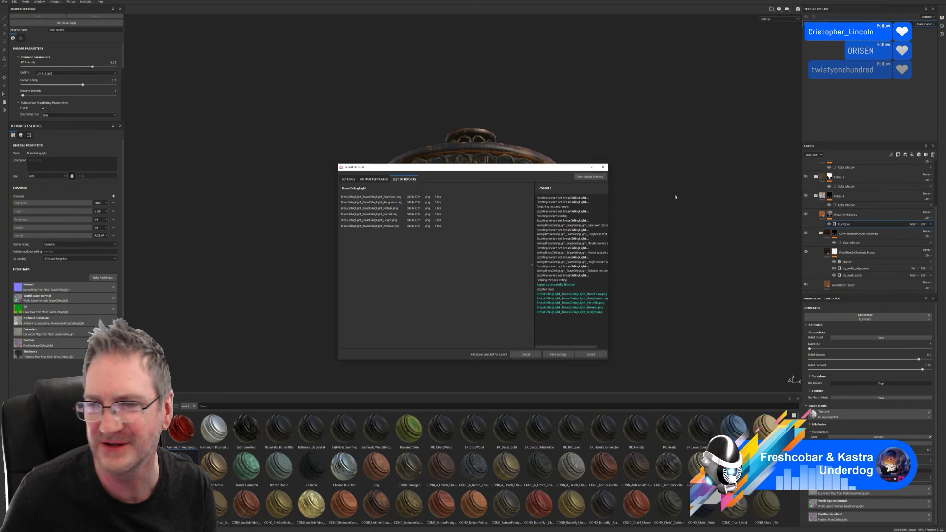
{"action": "left_click", "coordinate": [602, 167]}
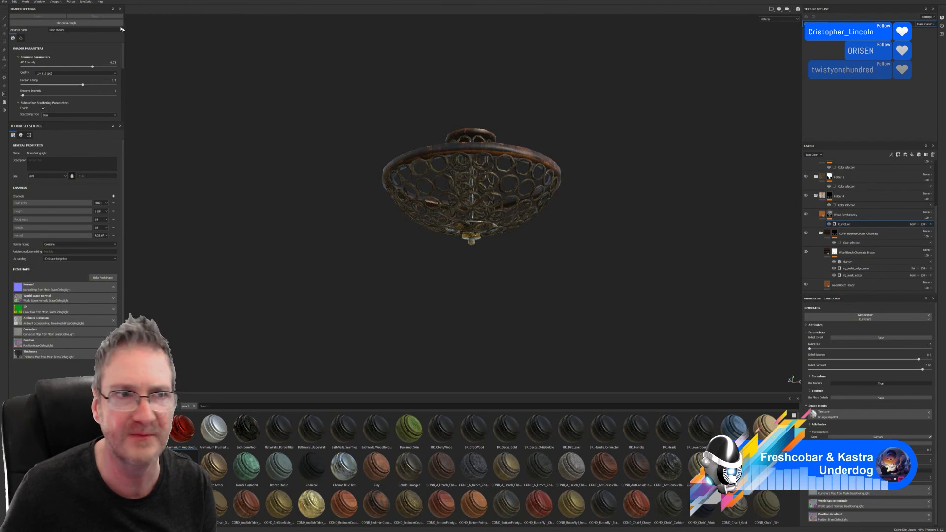
{"action": "left_click", "coordinate": [4, 1]}
{"action": "left_click", "coordinate": [19, 32]}
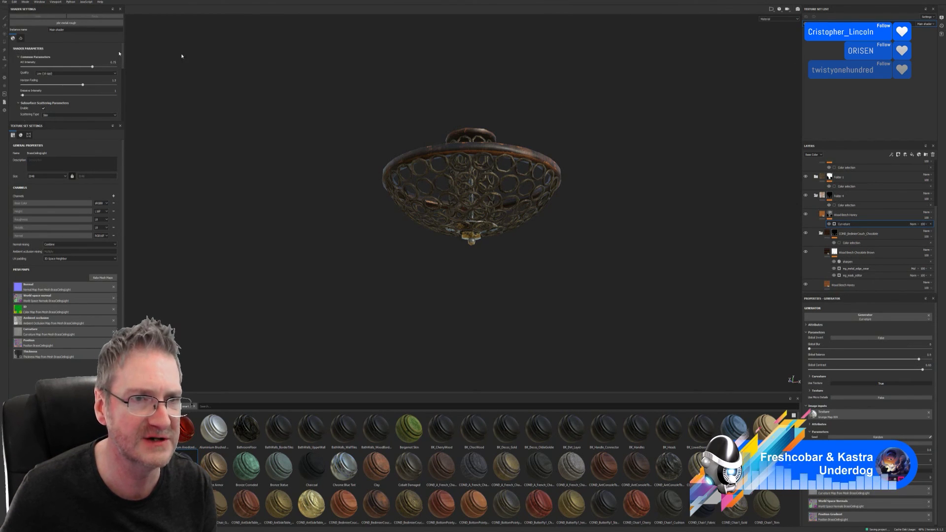
Switch to 3ds Max and select the inner bowl behind the ceiling lamp's ring lattice.
{"action": "left_click", "coordinate": [229, 514]}
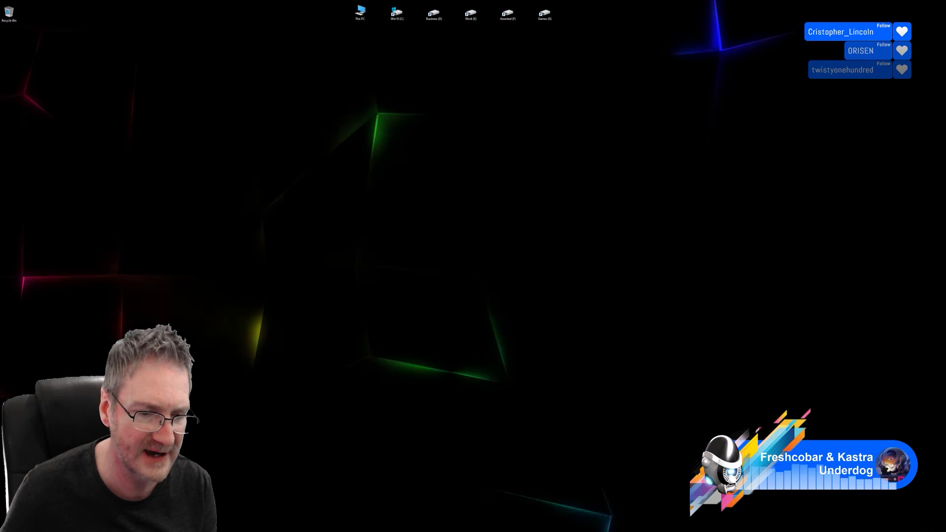
{"action": "left_click", "coordinate": [239, 515]}
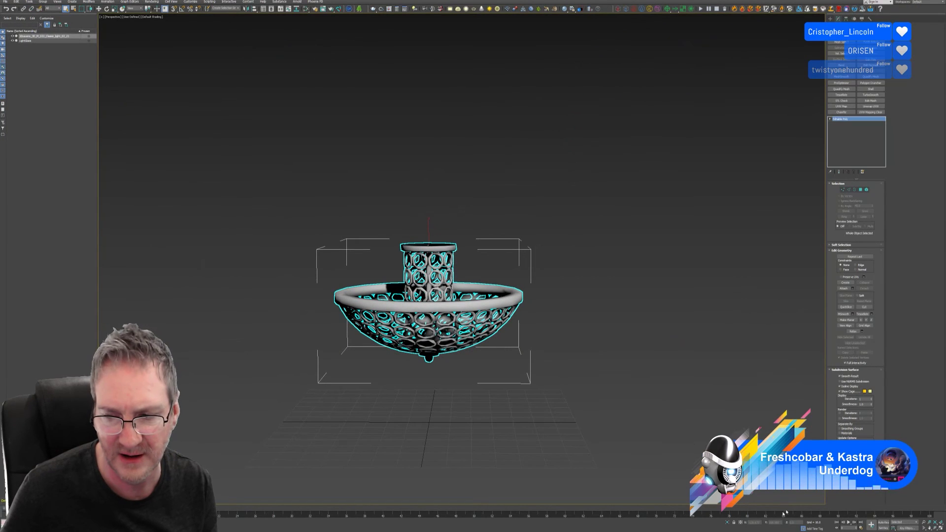
{"action": "key", "text": "z"}
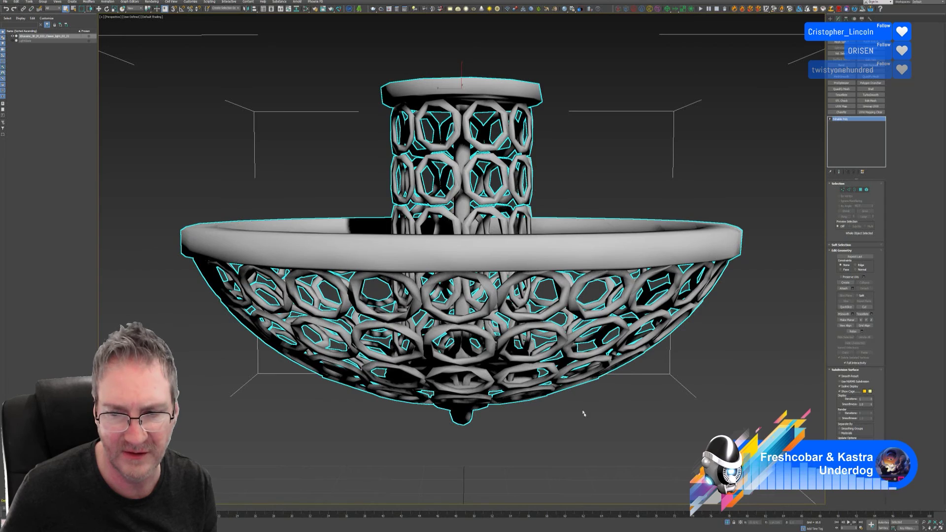
{"action": "scroll", "coordinate": [679, 495], "scroll_direction": "down", "scroll_amount": 3}
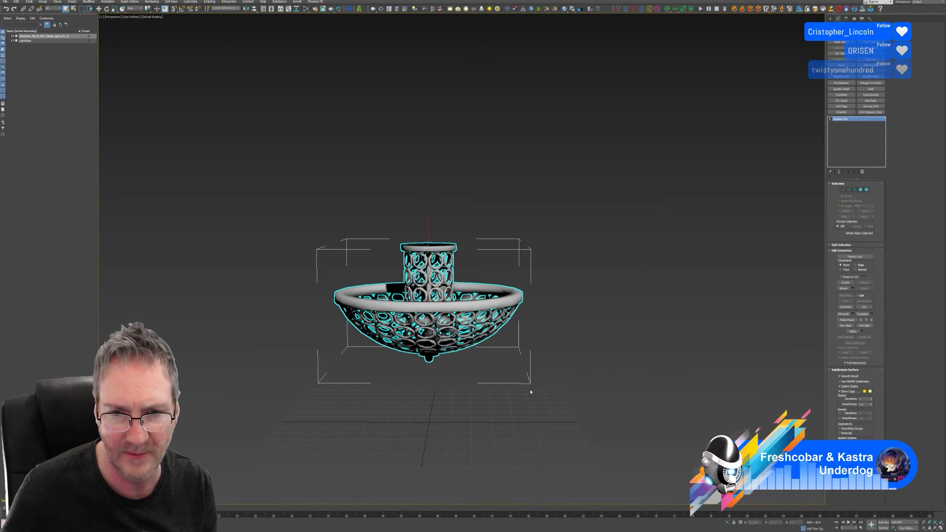
{"action": "middle_click_drag", "start_coordinate": [536, 382], "coordinate": [554, 331], "text": "alt"}
{"action": "left_click", "coordinate": [585, 281]}
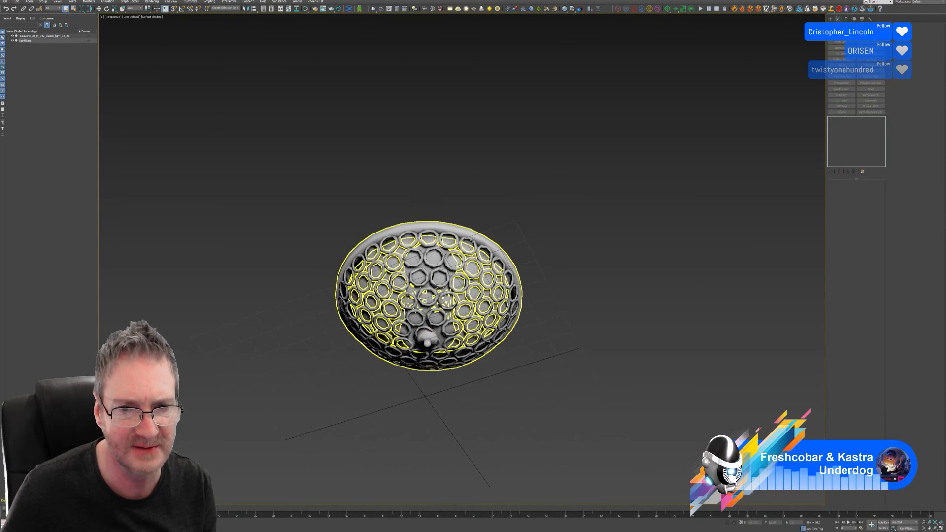
{"action": "left_click", "coordinate": [427, 339]}
{"action": "mouse_move", "coordinate": [520, 220]}
{"action": "middle_mouse_down", "text": "alt"}
{"action": "mouse_move", "coordinate": [547, 266]}
{"action": "mouse_move", "coordinate": [509, 218]}
{"action": "mouse_move", "coordinate": [515, 232]}
{"action": "middle_mouse_up", "text": "alt"}
{"action": "key", "text": "u"}
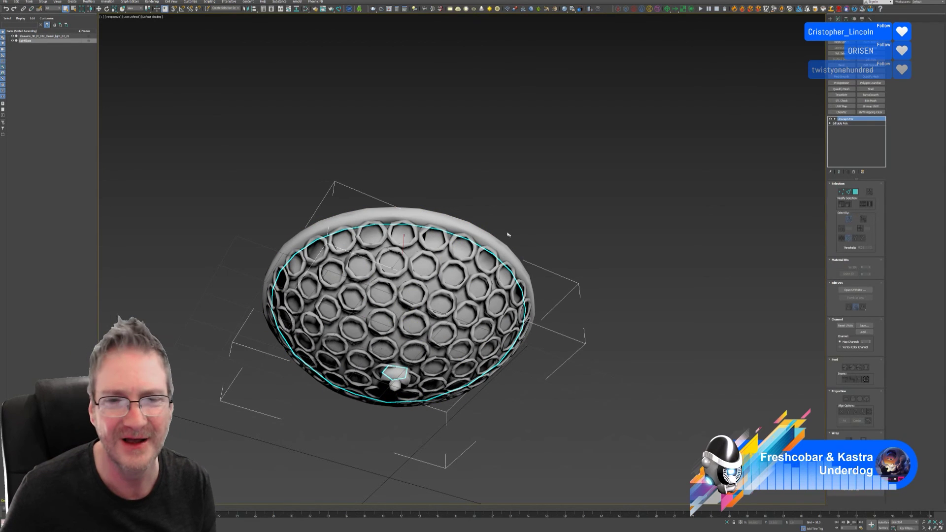
Open the Slate Material Editor and show the parameters of the inner bowl's standard material.
{"action": "left_click", "coordinate": [44, 36]}
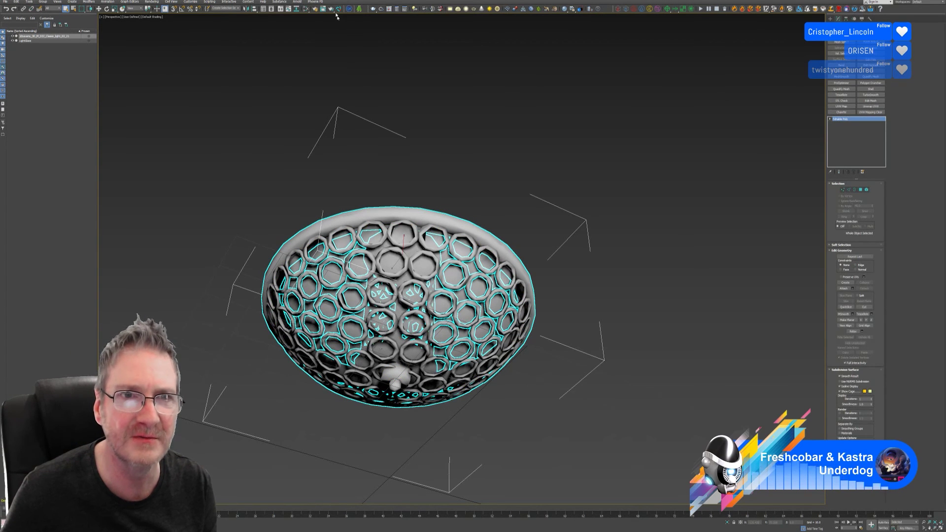
{"action": "left_click", "coordinate": [306, 9]}
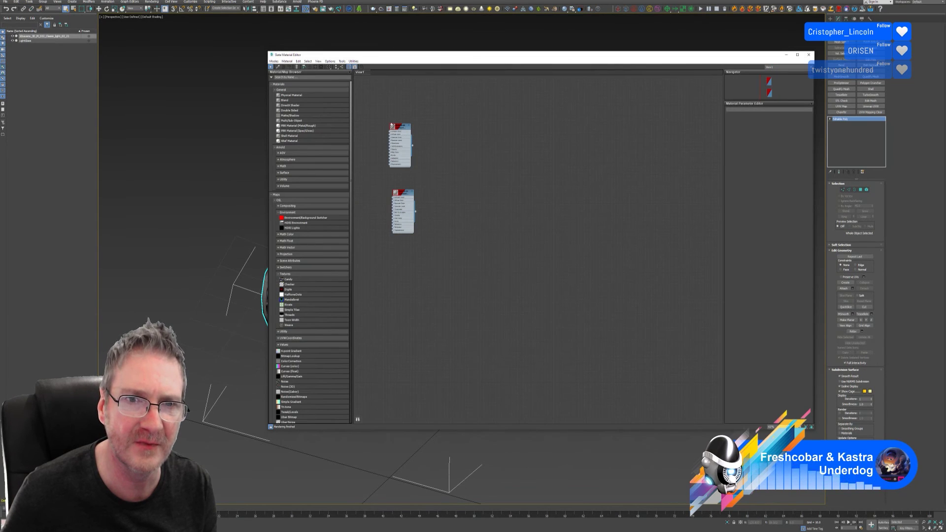
{"action": "left_click_drag", "start_coordinate": [374, 54], "coordinate": [518, 61]}
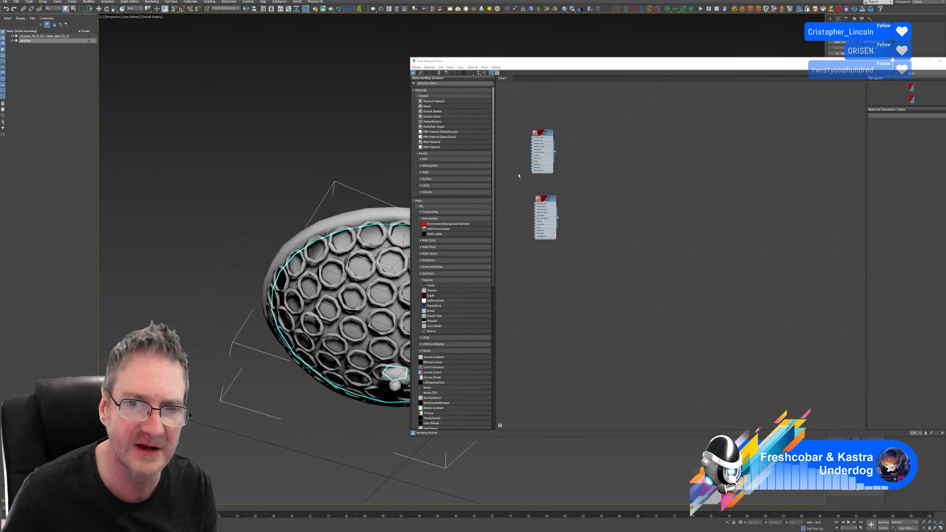
{"action": "scroll", "coordinate": [547, 136], "scroll_direction": "up", "scroll_amount": 3}
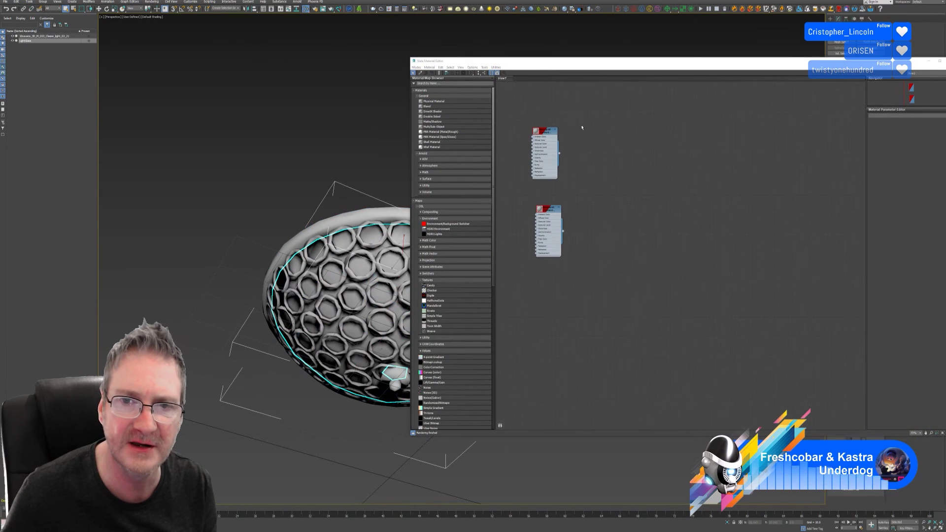
{"action": "double_click", "coordinate": [550, 132]}
{"action": "left_click_drag", "start_coordinate": [595, 67], "coordinate": [554, 63]}
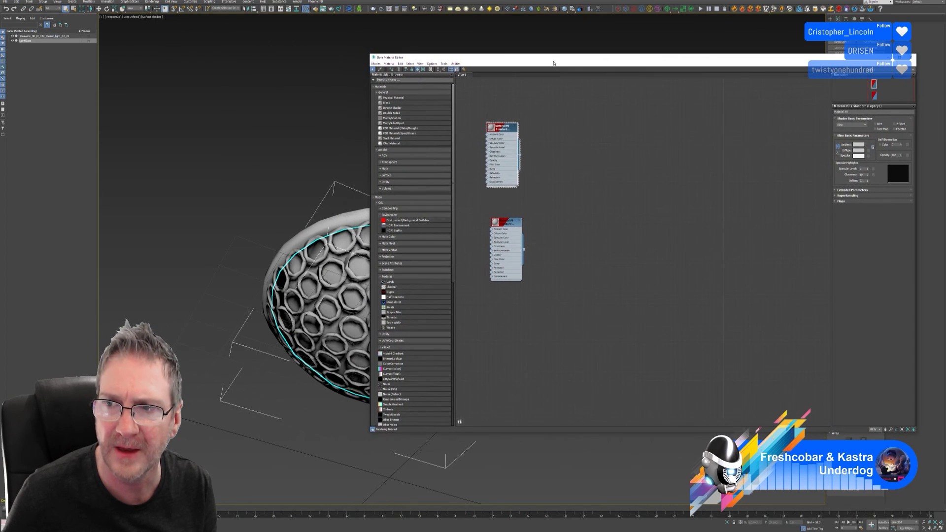
{"action": "double_click", "coordinate": [509, 223]}
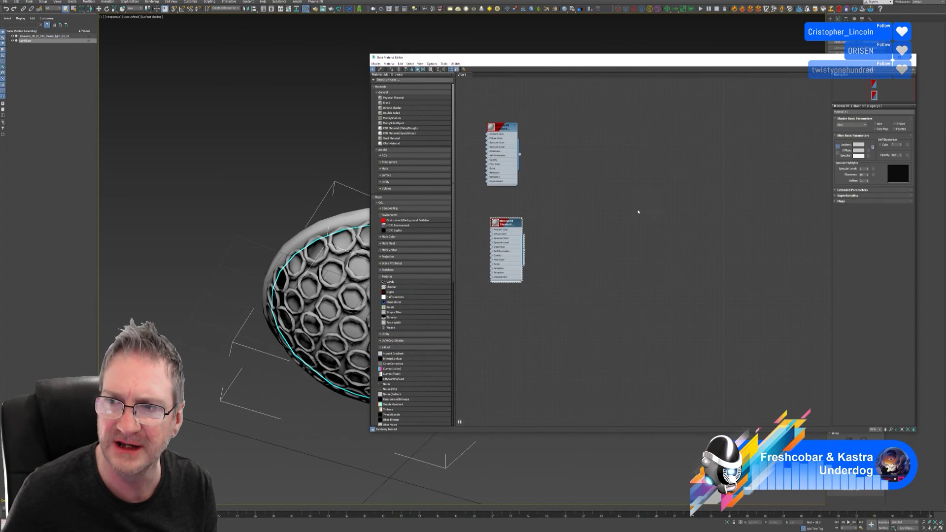
Set the ambient and diffuse color of the inner bowl's material to turquoise.
{"action": "left_click", "coordinate": [859, 145]}
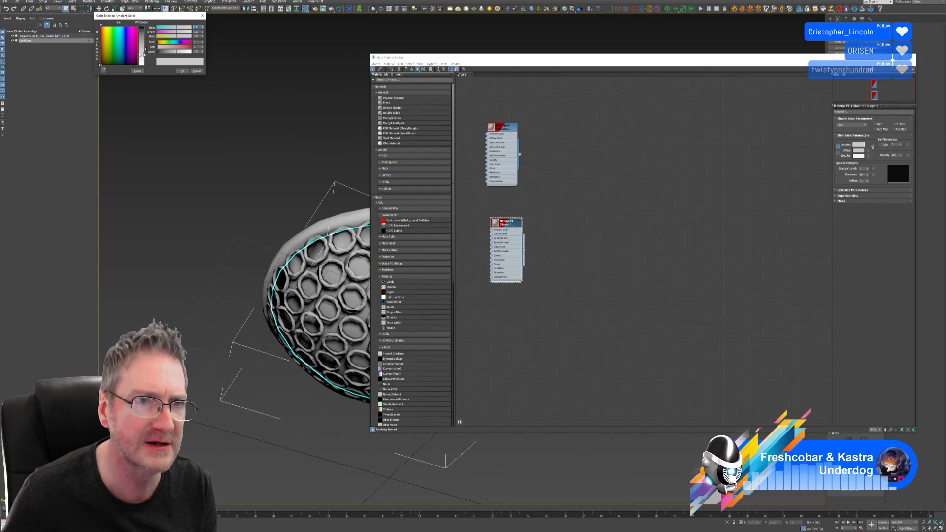
{"action": "left_click", "coordinate": [123, 46]}
{"action": "left_click", "coordinate": [122, 50]}
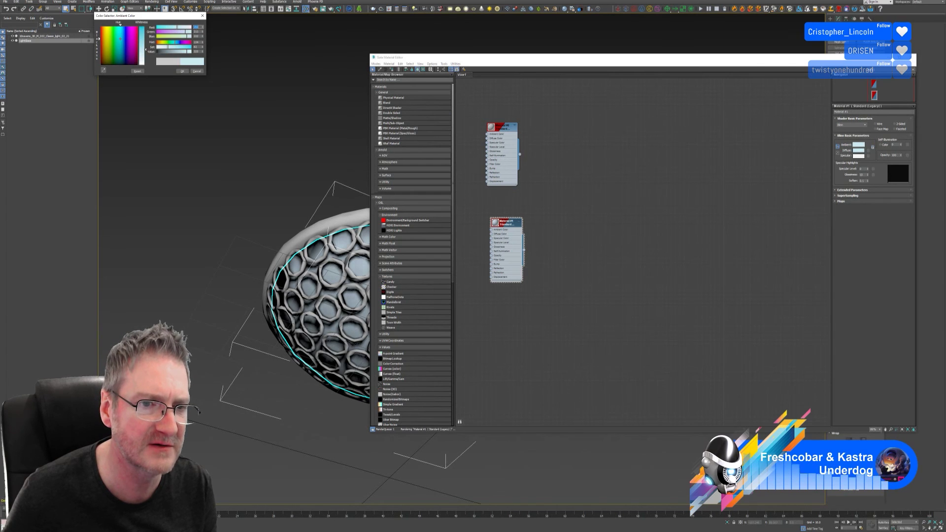
{"action": "left_click_drag", "start_coordinate": [144, 38], "coordinate": [145, 29]}
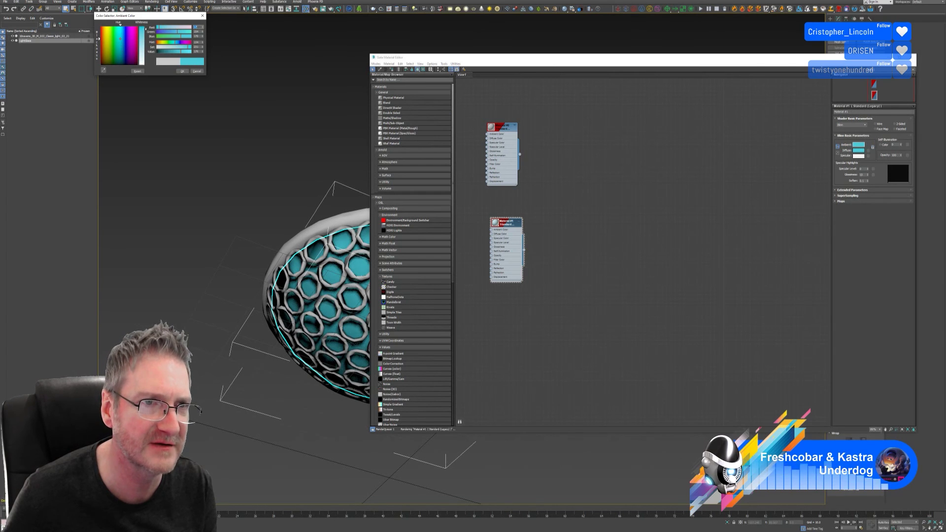
{"action": "left_click", "coordinate": [182, 71]}
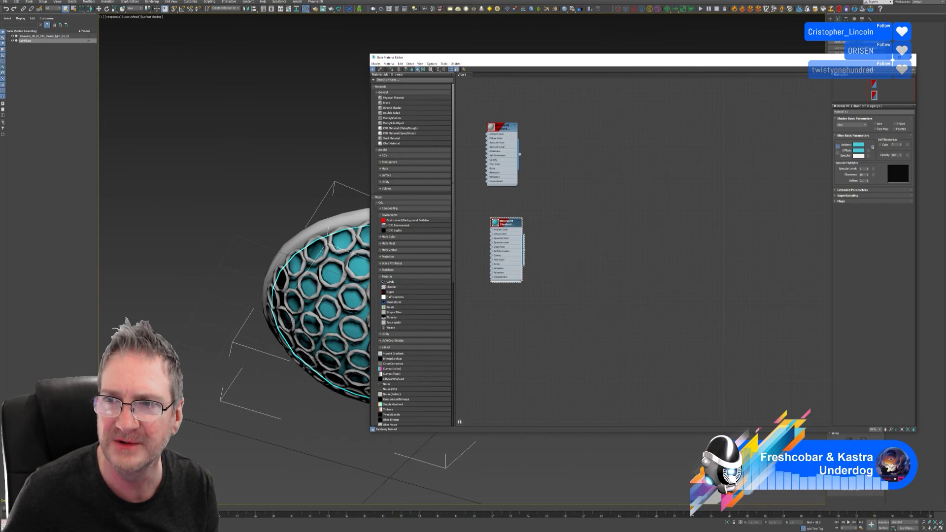
Rename the turquoise inner bowl's material as the lamp's glass, rename the grey ring lattice's material, and close the material editor.
{"action": "left_click", "coordinate": [848, 112]}
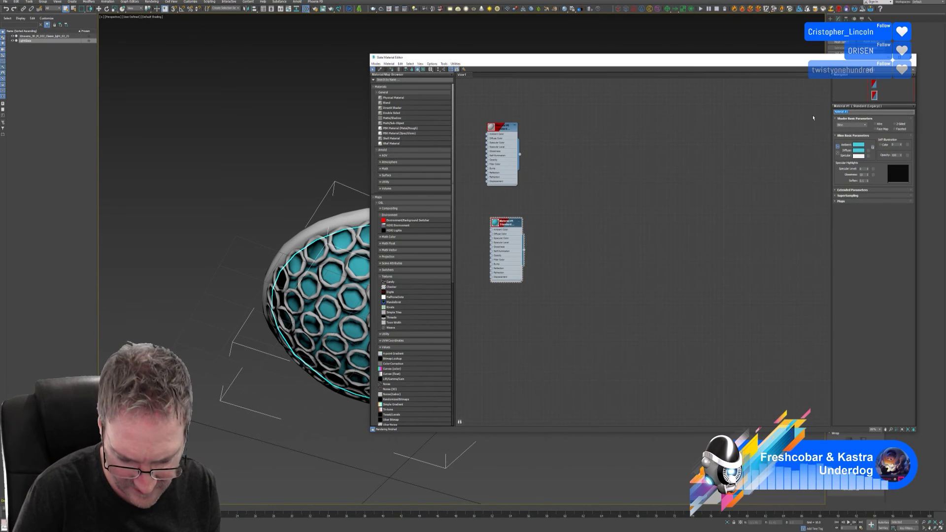
{"action": "type", "text": "Glass"}
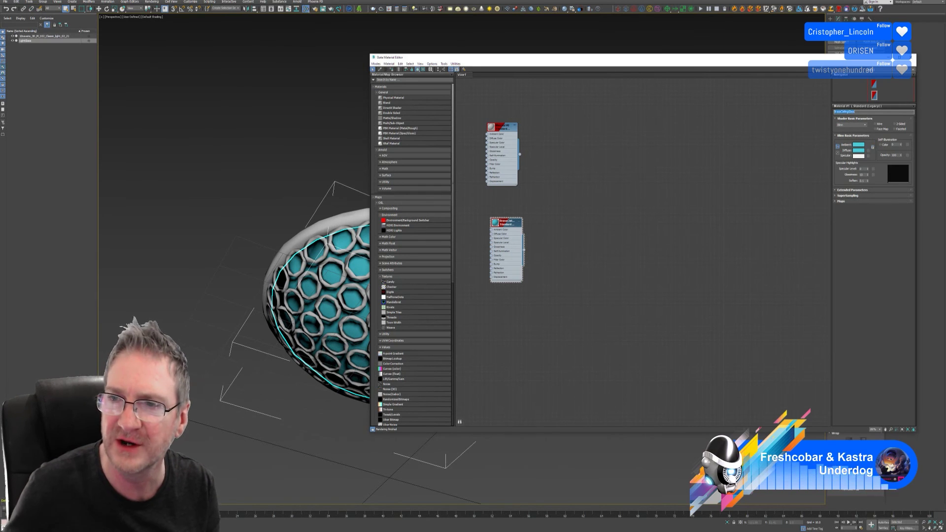
{"action": "left_click", "coordinate": [848, 112]}
{"action": "left_click", "coordinate": [510, 125]}
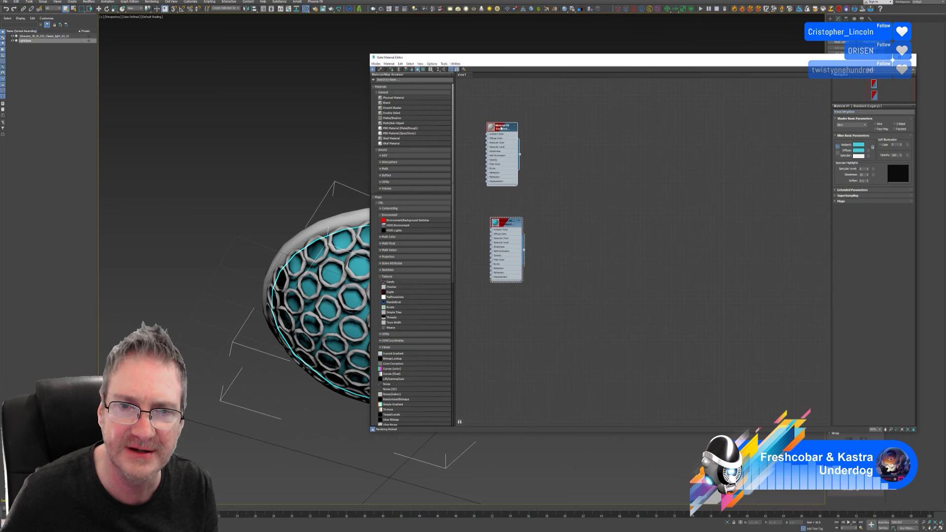
{"action": "left_click", "coordinate": [850, 112]}
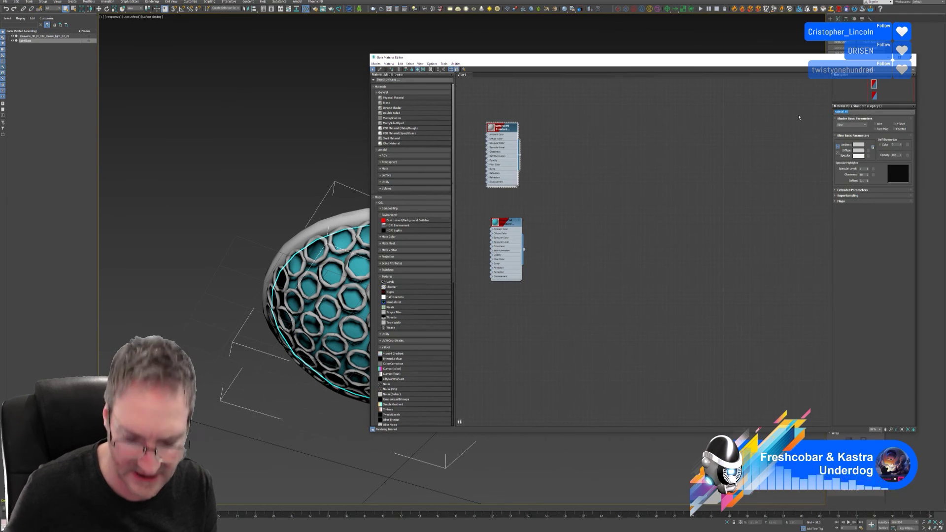
{"action": "type", "text": "Gl"}
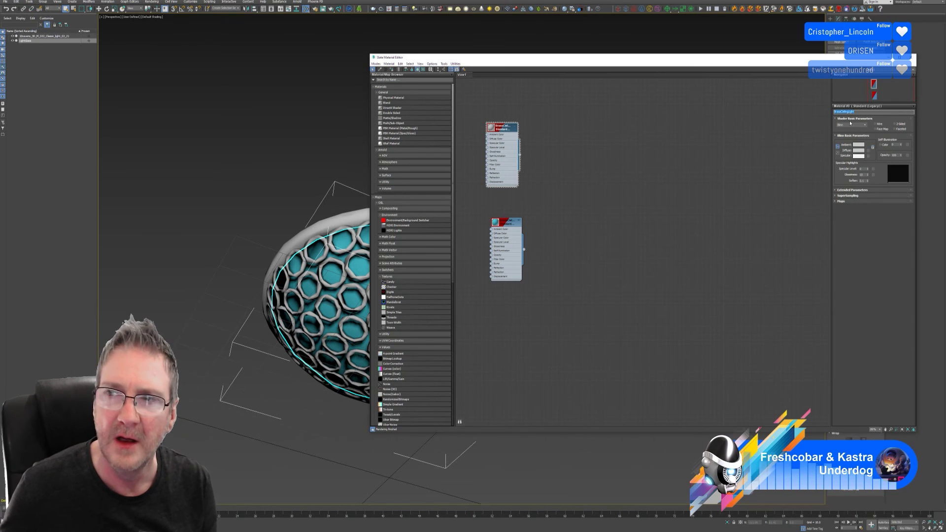
{"action": "left_click", "coordinate": [912, 58]}
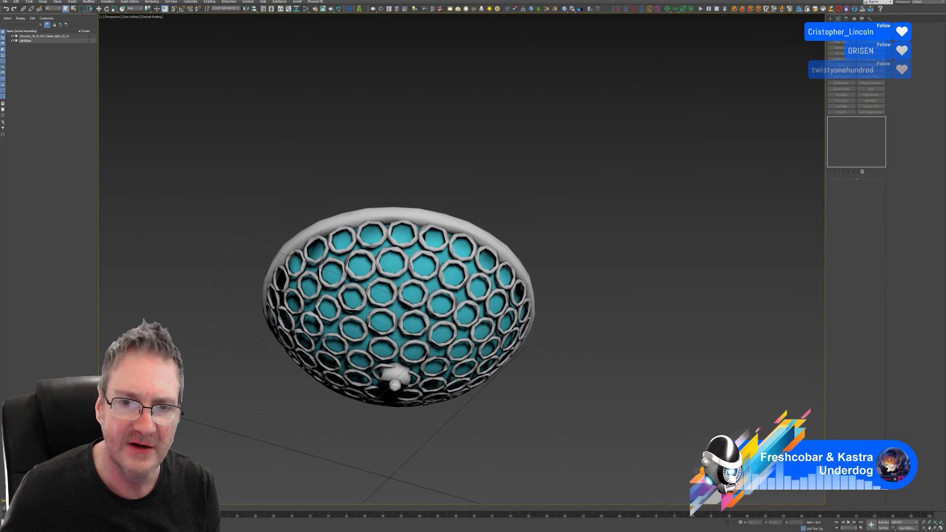
Attach the inner bowl to the ring lattice's editable poly, matching material IDs to material.
{"action": "left_click", "coordinate": [854, 172]}
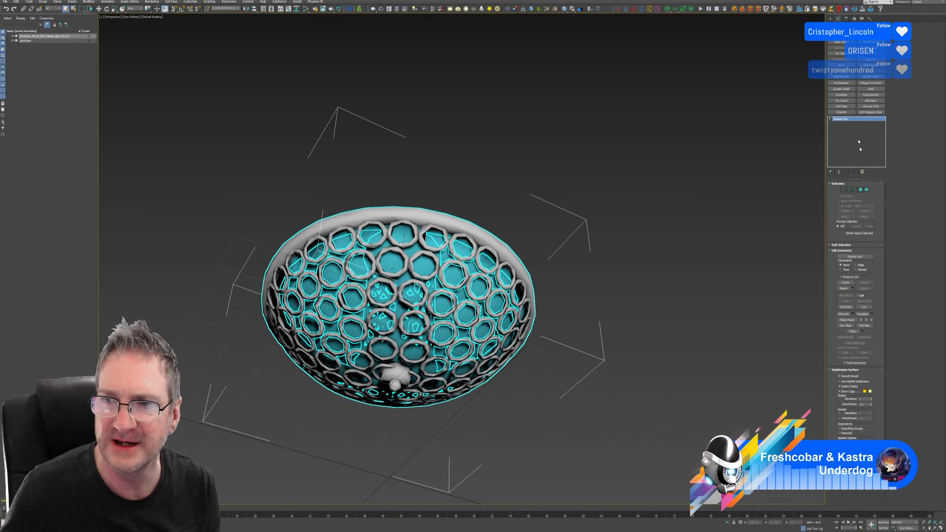
{"action": "left_click", "coordinate": [845, 289]}
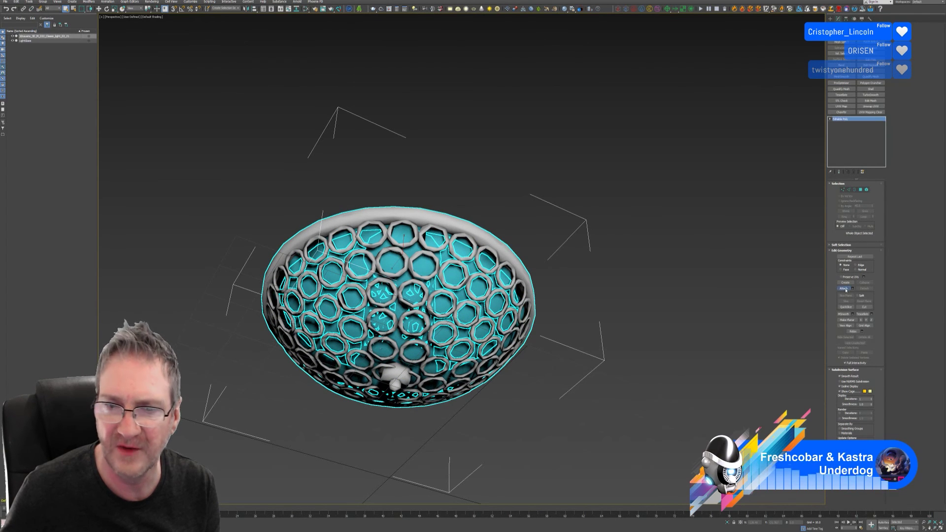
{"action": "left_click", "coordinate": [471, 272]}
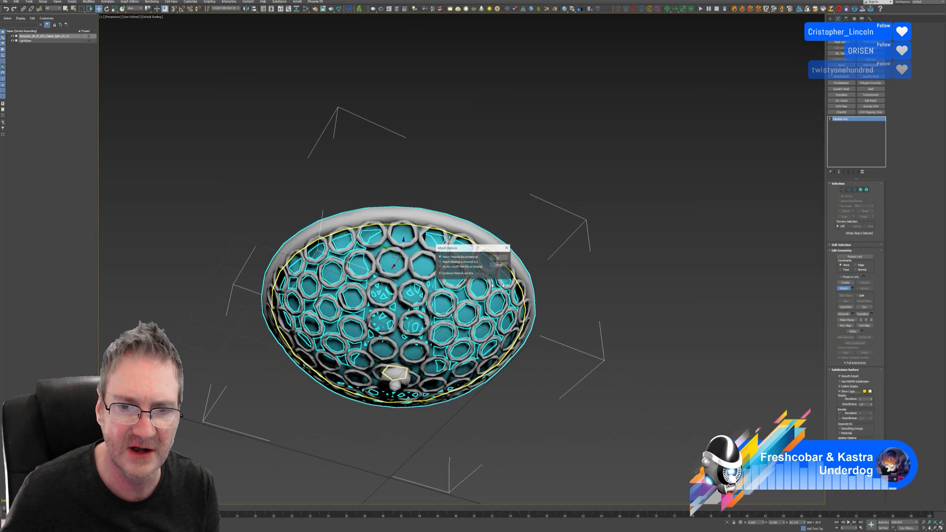
{"action": "left_click", "coordinate": [499, 257]}
{"action": "left_click", "coordinate": [840, 289]}
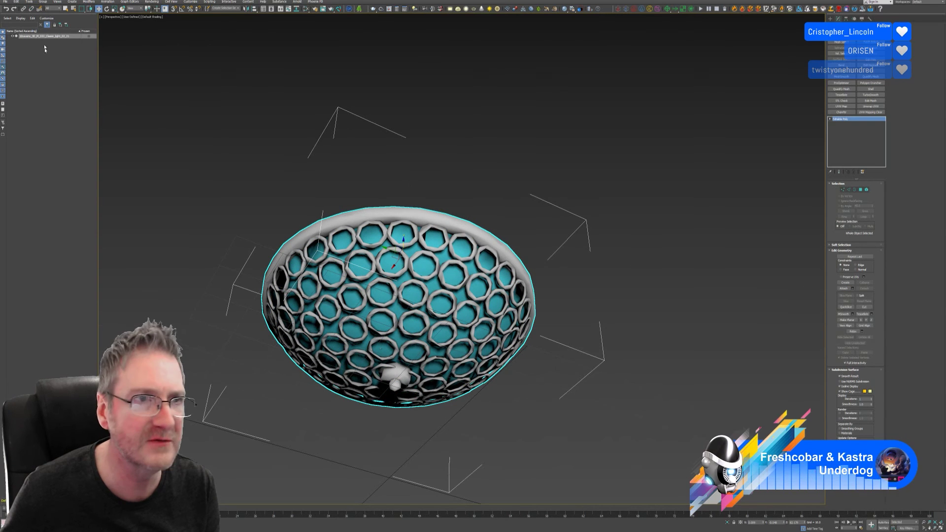
Export the selected combined lamp as an FBX named BrassCeilingLight_CORE with the current export settings, and save the scene.
{"action": "left_click", "coordinate": [5, 2]}
{"action": "mouse_move", "coordinate": [34, 76]}
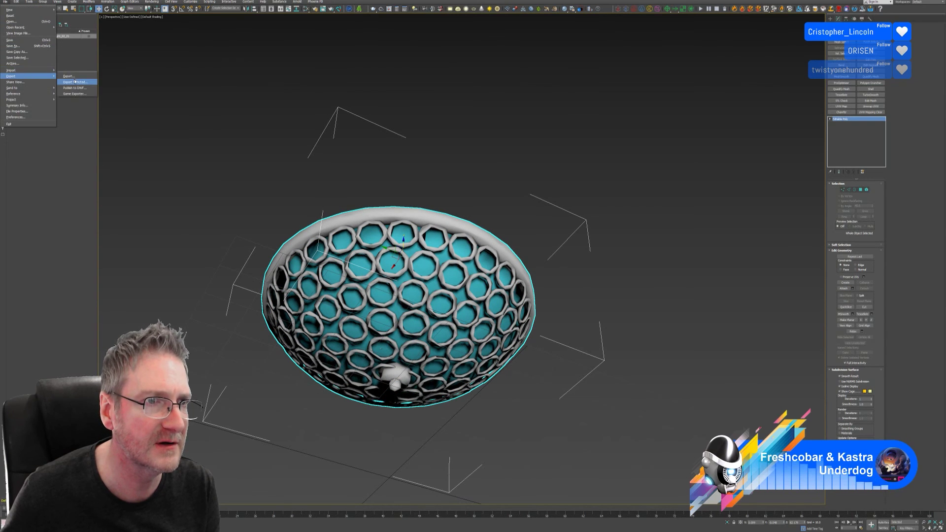
{"action": "left_click", "coordinate": [75, 81]}
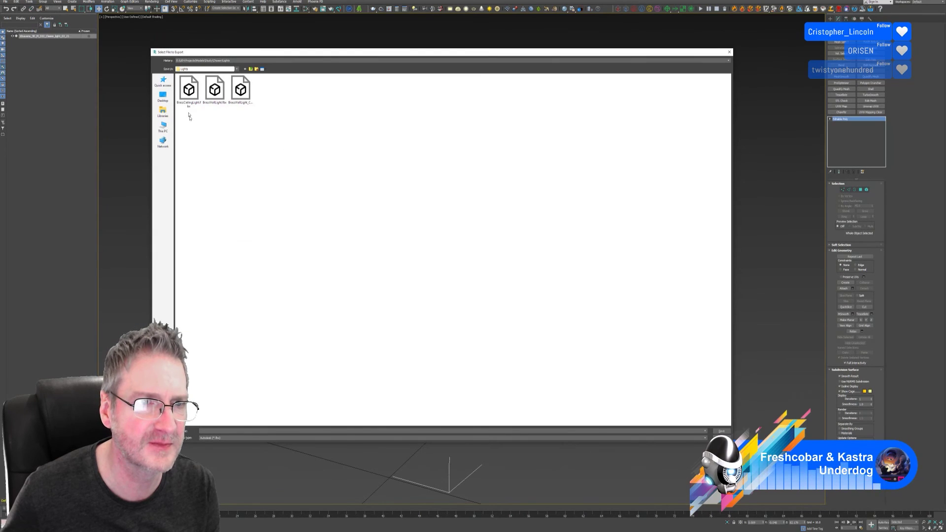
{"action": "left_click", "coordinate": [188, 91]}
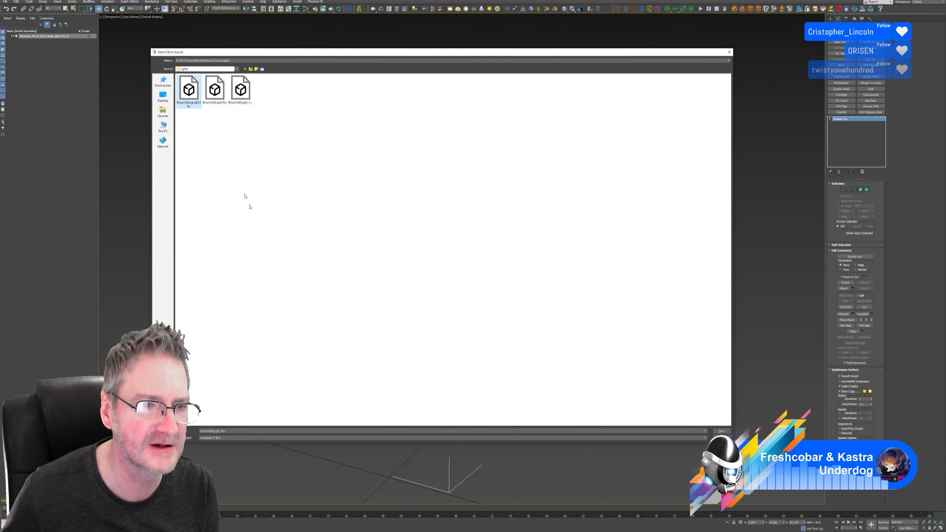
{"action": "left_click", "coordinate": [228, 432]}
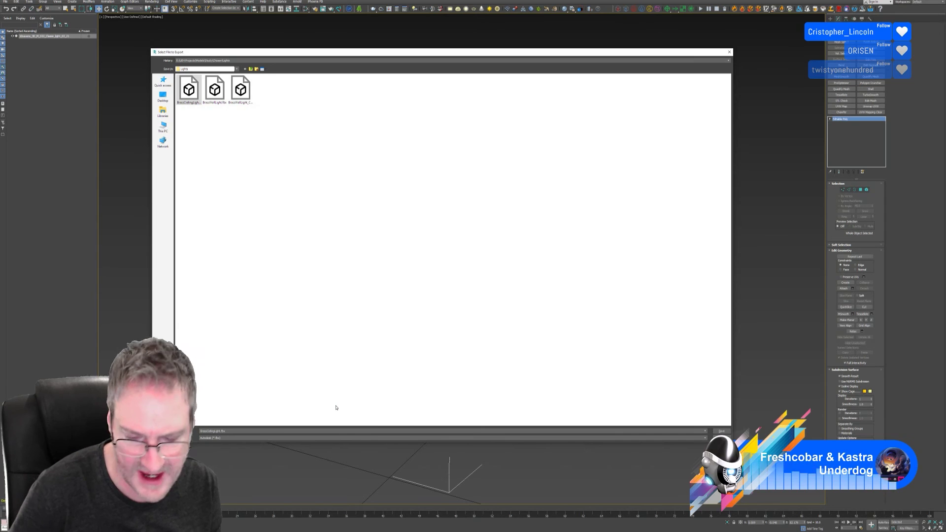
{"action": "key", "text": "End"}
{"action": "key", "text": "BackSpace"}
{"action": "key", "text": "BackSpace"}
{"action": "key", "text": "BackSpace"}
{"action": "key", "text": "BackSpace"}
{"action": "type", "text": "_CORE"}
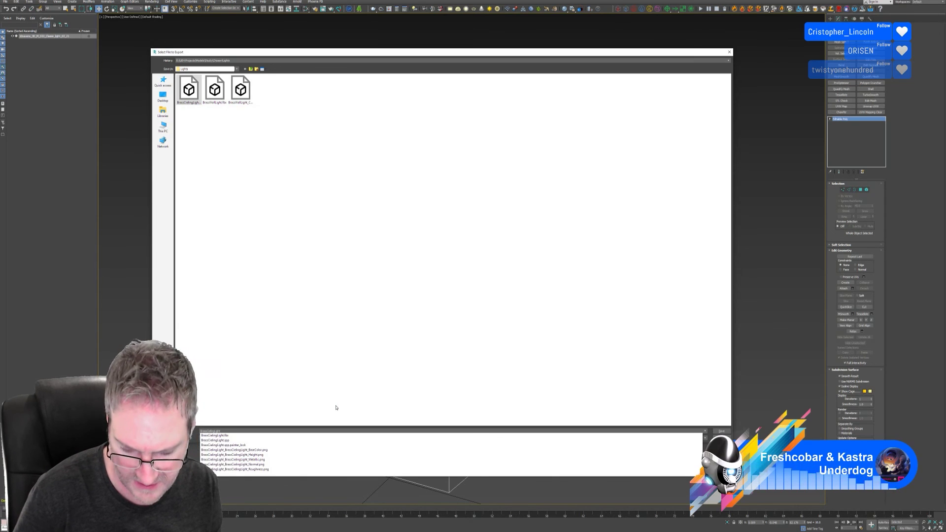
{"action": "key", "text": "Return"}
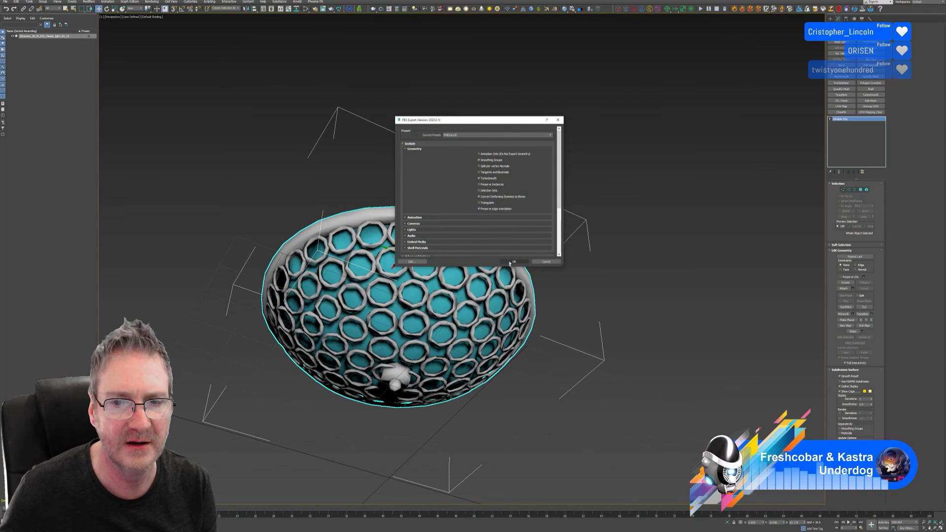
{"action": "left_click", "coordinate": [513, 262]}
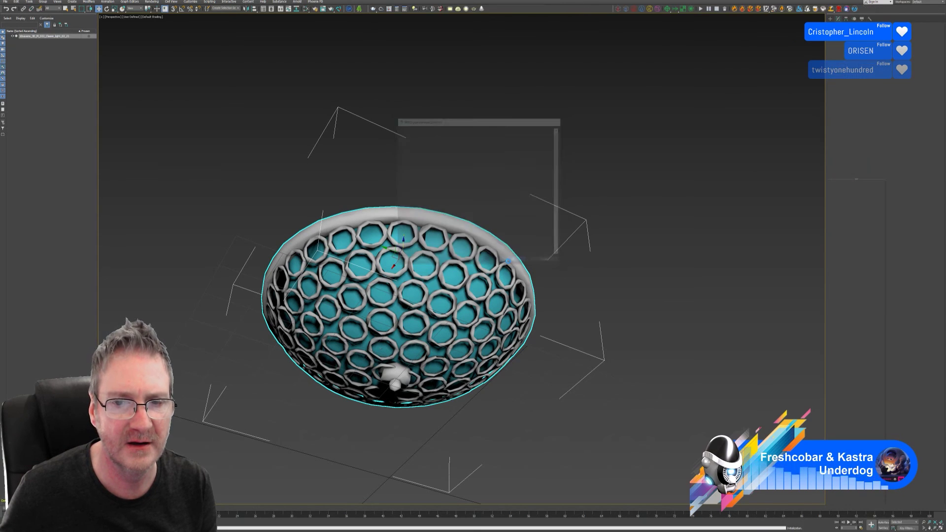
{"action": "left_click", "coordinate": [4, 2]}
{"action": "left_click", "coordinate": [14, 41]}
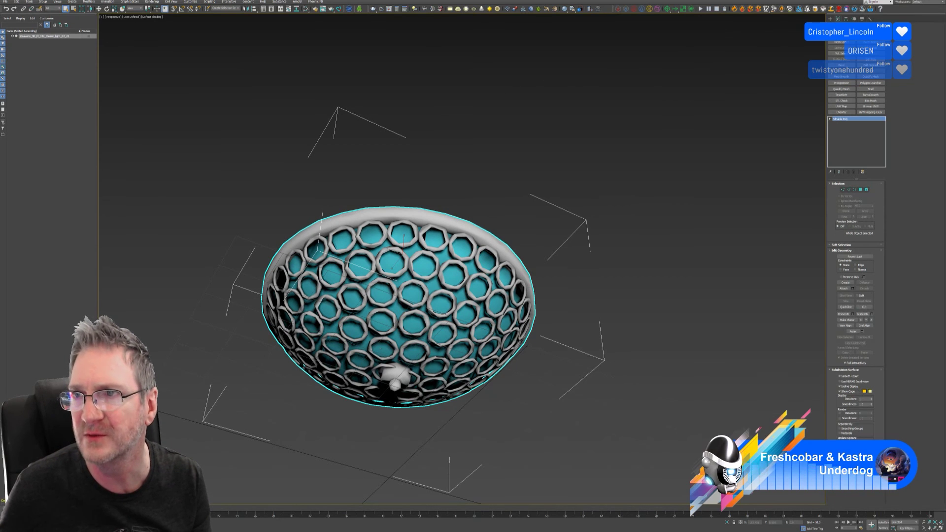
Switch to the web browser and open the copied Discord image link to crabby.jpg.
{"action": "key", "text": "super+d"}
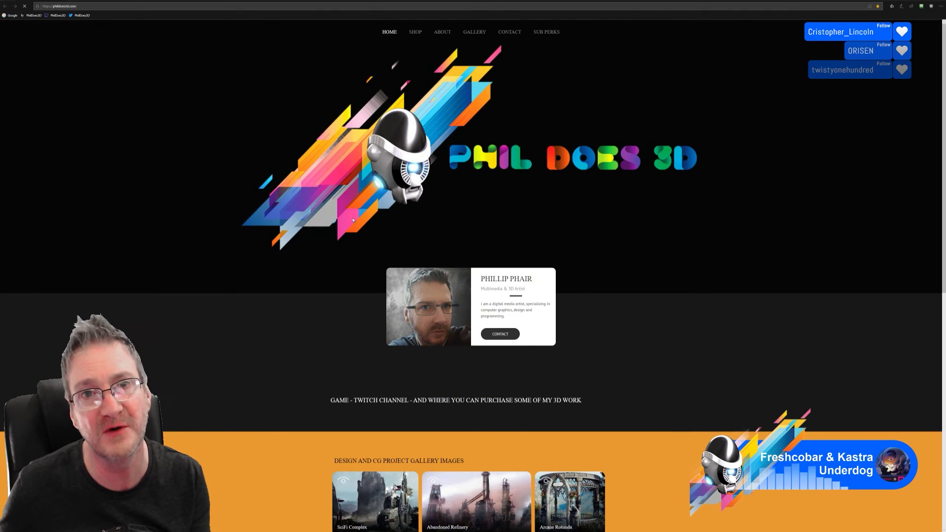
{"action": "left_click", "coordinate": [113, 6]}
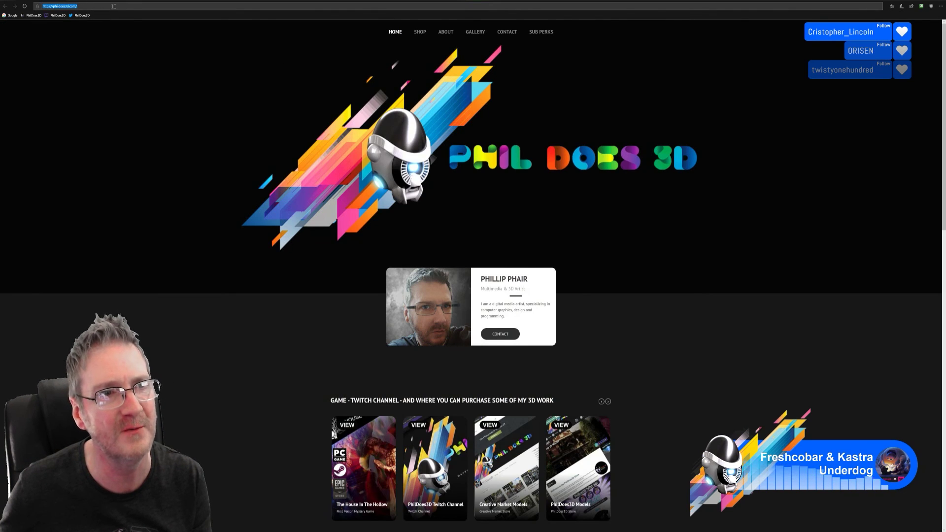
{"action": "key", "text": "ctrl+v"}
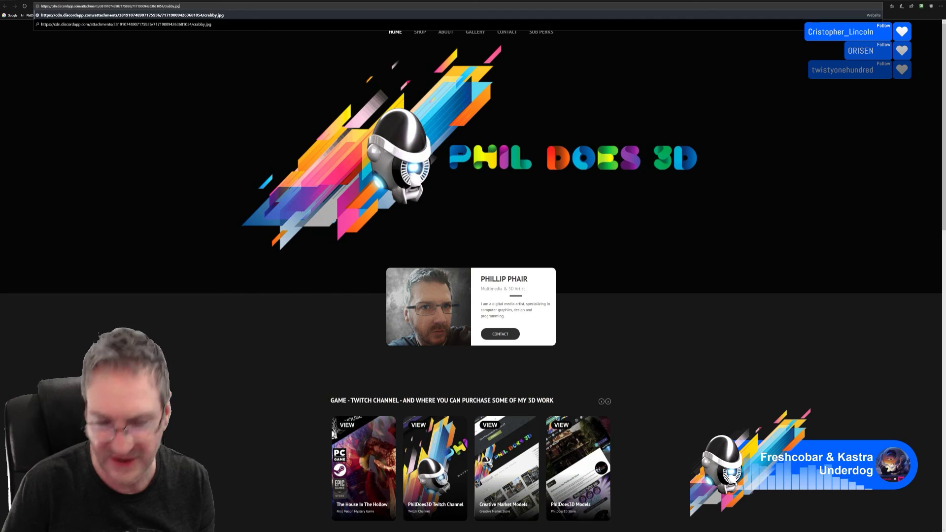
{"action": "key", "text": "Return"}
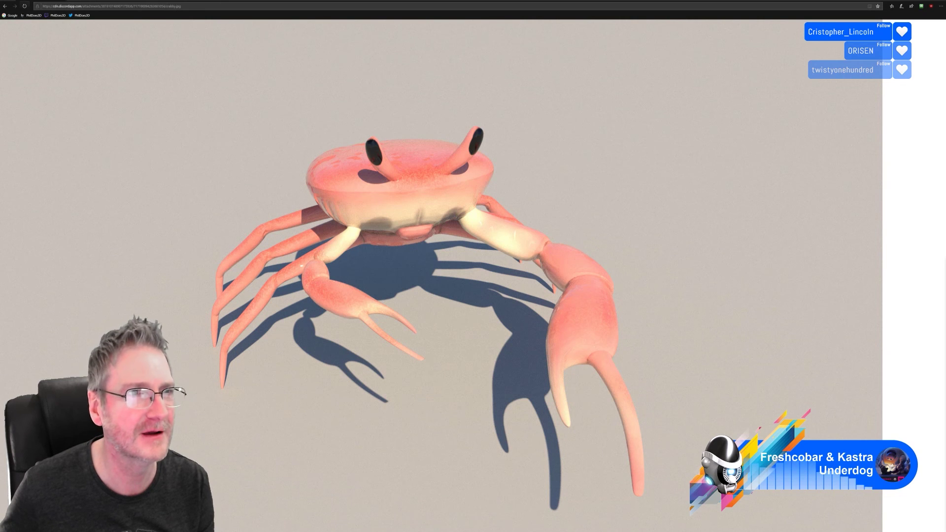
Open the copied link to the render of the character holding a netted pufferfish in a new tab.
{"action": "key", "text": "ctrl+t"}
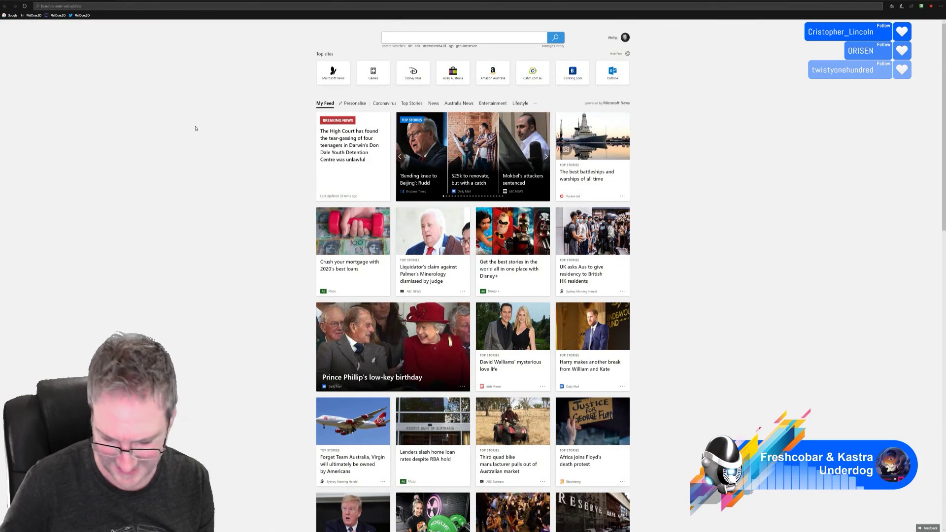
{"action": "key", "text": "ctrl+v"}
{"action": "key", "text": "Return"}
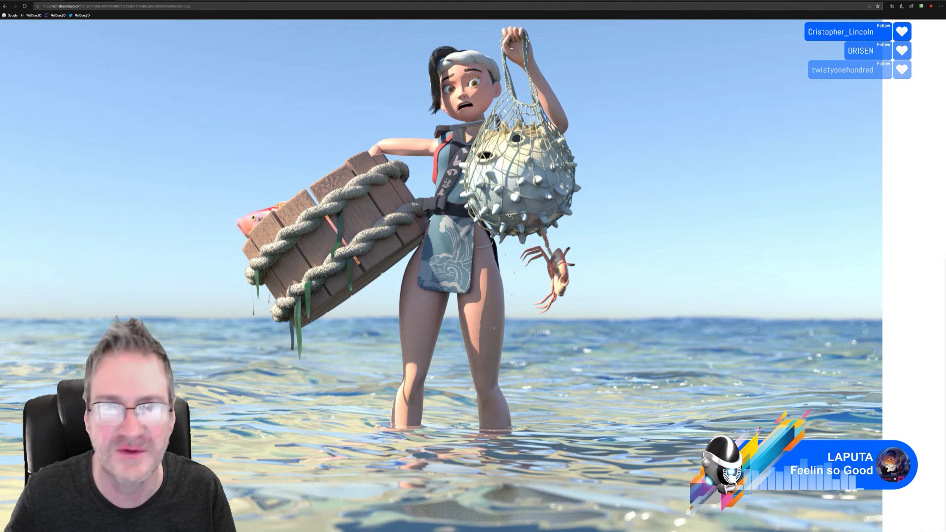
Open the copied link to the red car's front-view render in a new tab and enlarge the image.
{"action": "key", "text": "ctrl+t"}
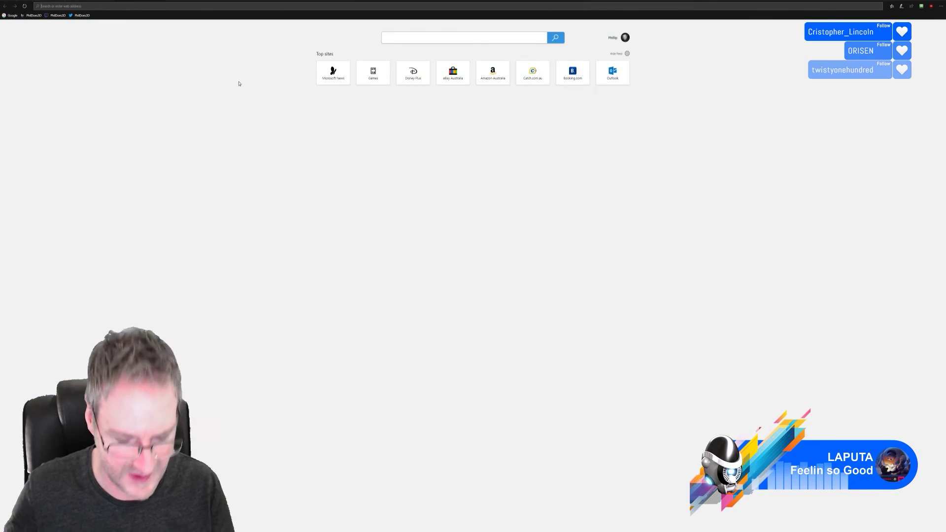
{"action": "key", "text": "ctrl+v"}
{"action": "key", "text": "Return"}
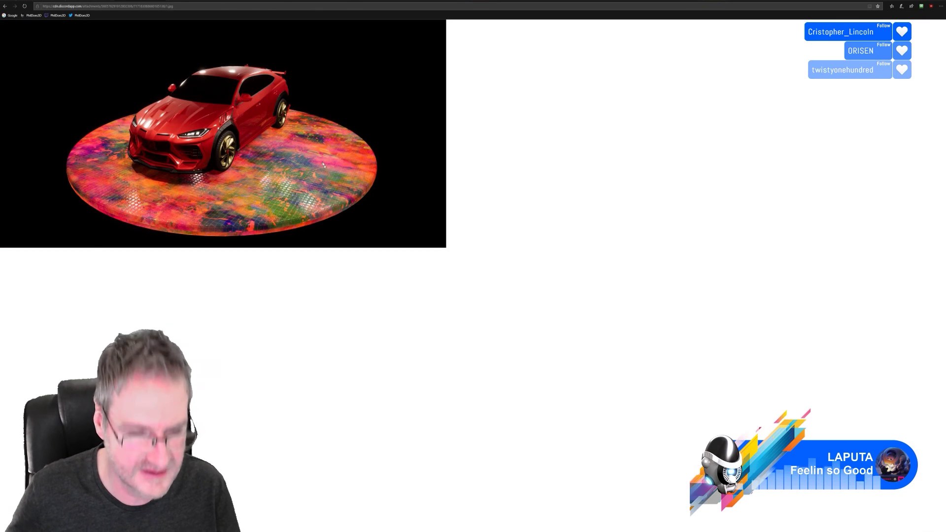
{"action": "scroll", "coordinate": [304, 161], "scroll_direction": "up", "scroll_amount": 5, "text": "ctrl"}
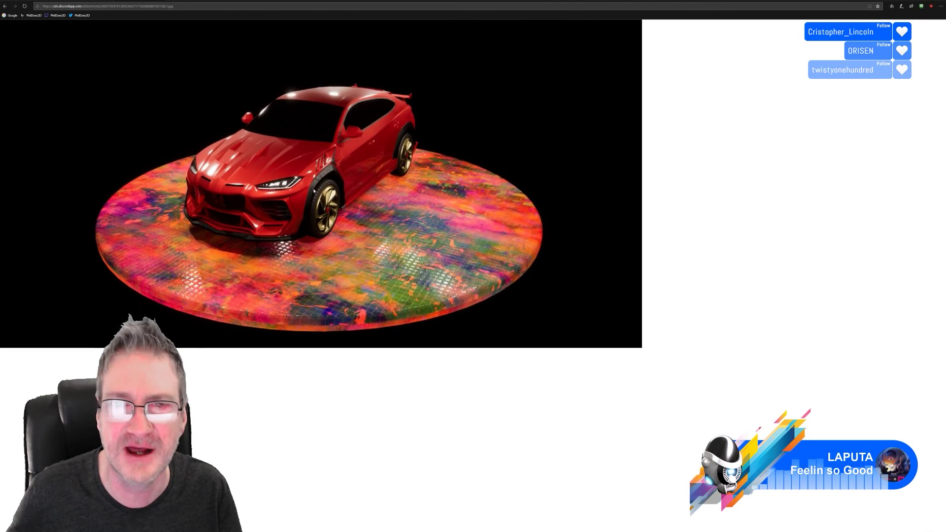
{"action": "scroll", "coordinate": [323, 196], "scroll_direction": "up", "scroll_amount": 1, "text": "ctrl"}
{"action": "scroll", "coordinate": [325, 195], "scroll_direction": "up", "scroll_amount": 2, "text": "ctrl"}
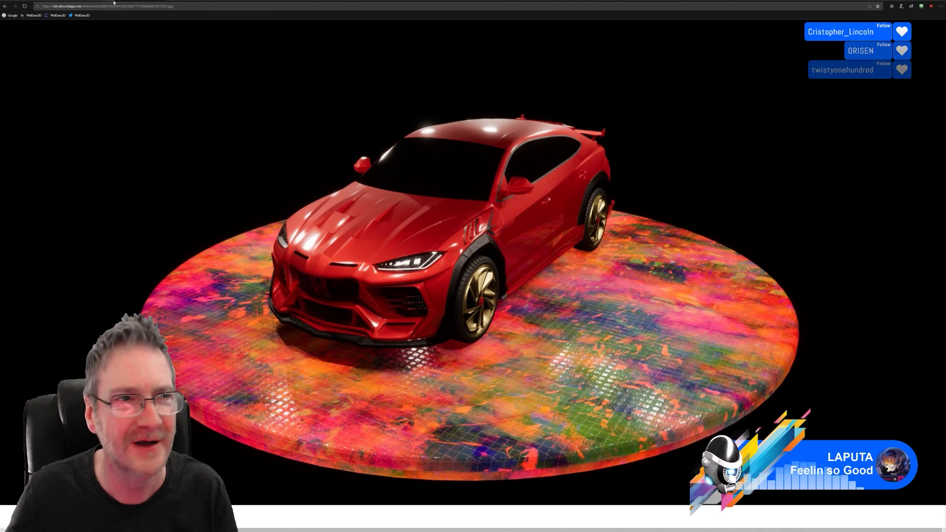
Open the copied link to the red car's rear-view render in a new tab and enlarge the image.
{"action": "key", "text": "ctrl+t"}
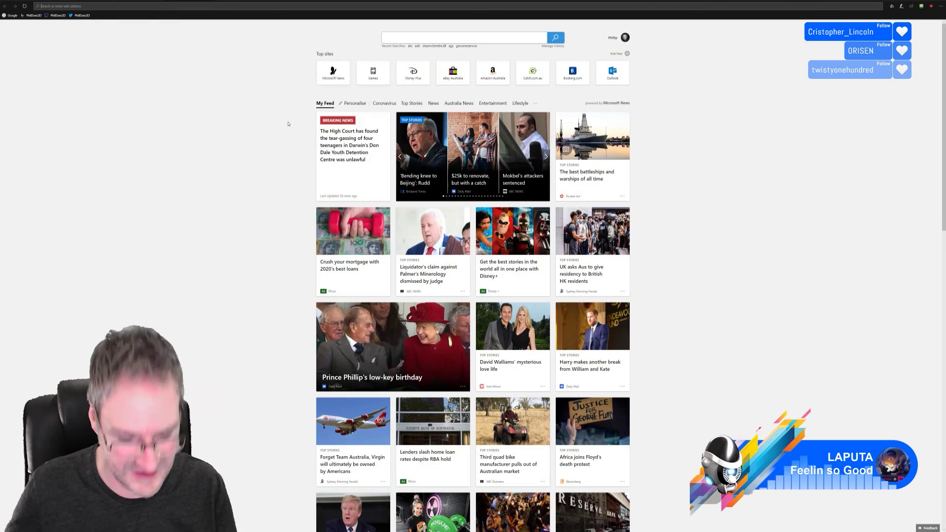
{"action": "key", "text": "ctrl+v"}
{"action": "key", "text": "Return"}
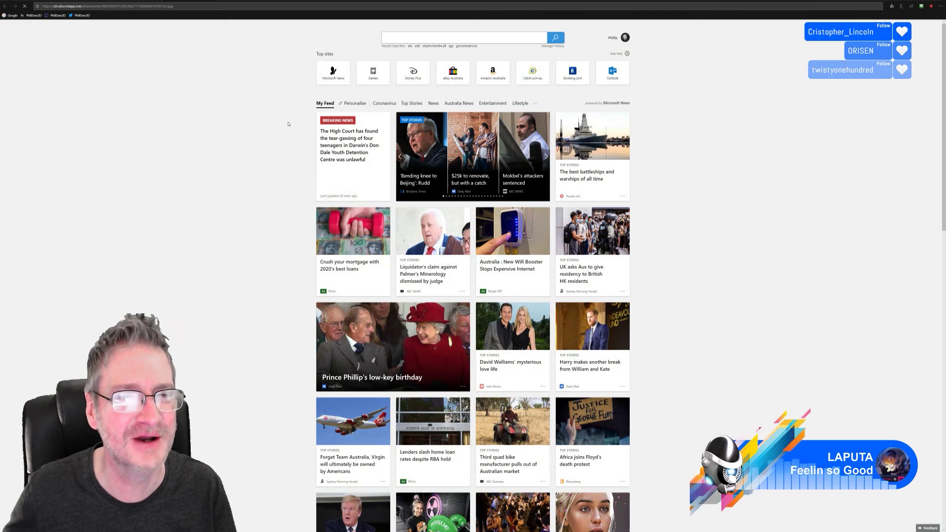
{"action": "scroll", "coordinate": [378, 240], "scroll_direction": "up", "scroll_amount": 5, "text": "ctrl"}
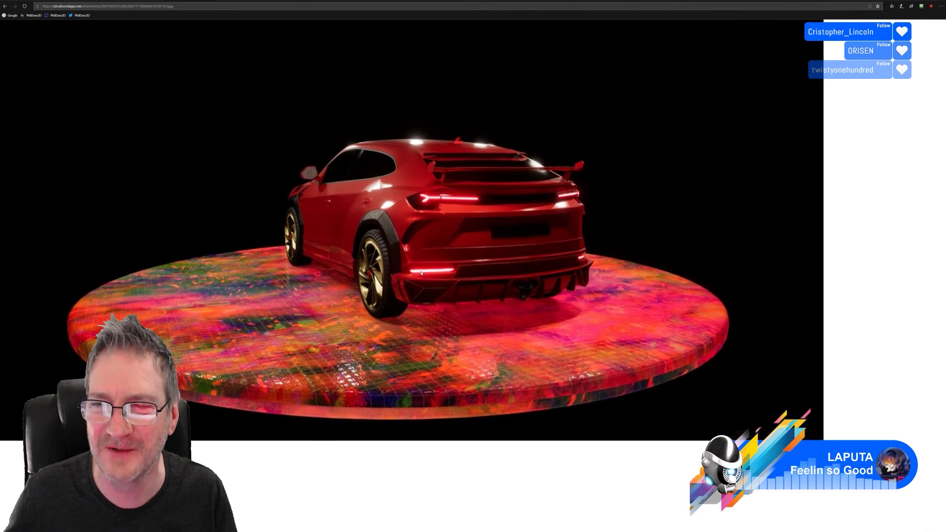
{"action": "scroll", "coordinate": [421, 272], "scroll_direction": "up", "scroll_amount": 2, "text": "ctrl"}
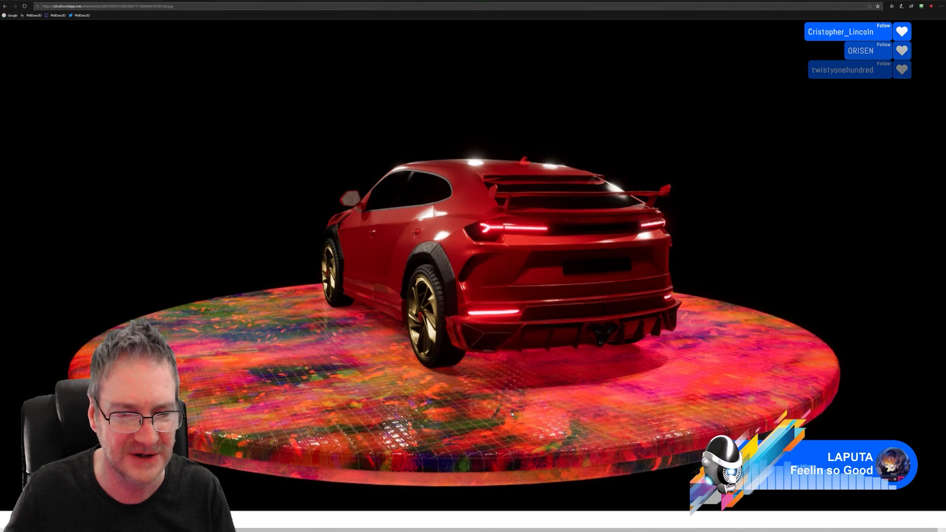
Compare the red car's front and rear renders, review the pufferfish character render again, and return to the desktop.
{"action": "left_click", "coordinate": [135, 2]}
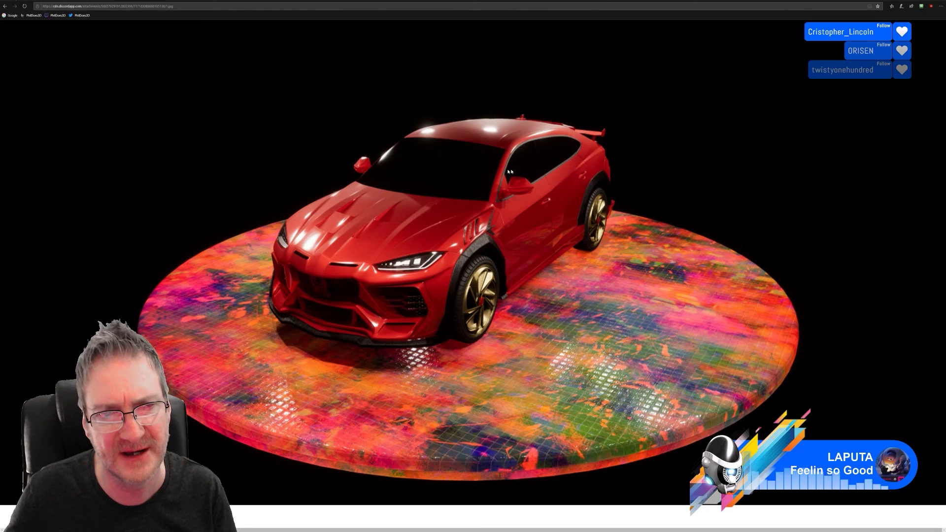
{"action": "left_click", "coordinate": [185, 1]}
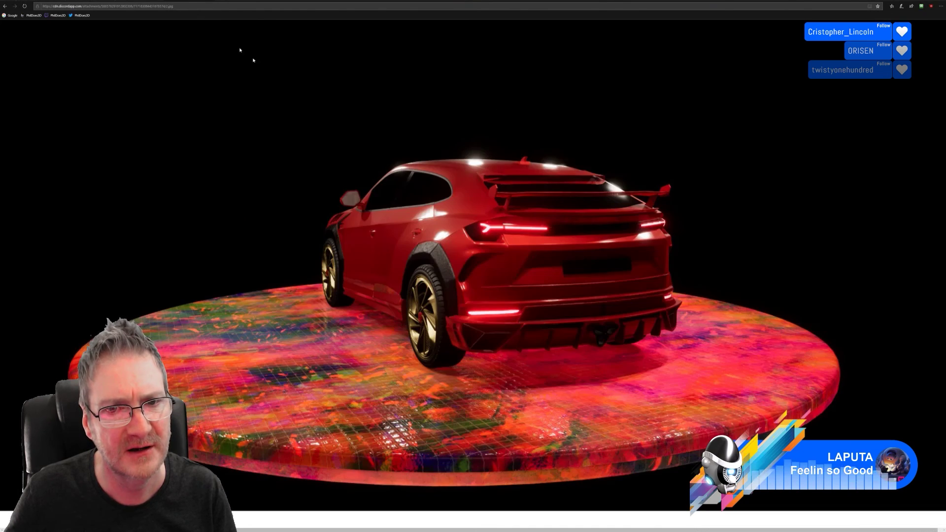
{"action": "left_click", "coordinate": [144, 0]}
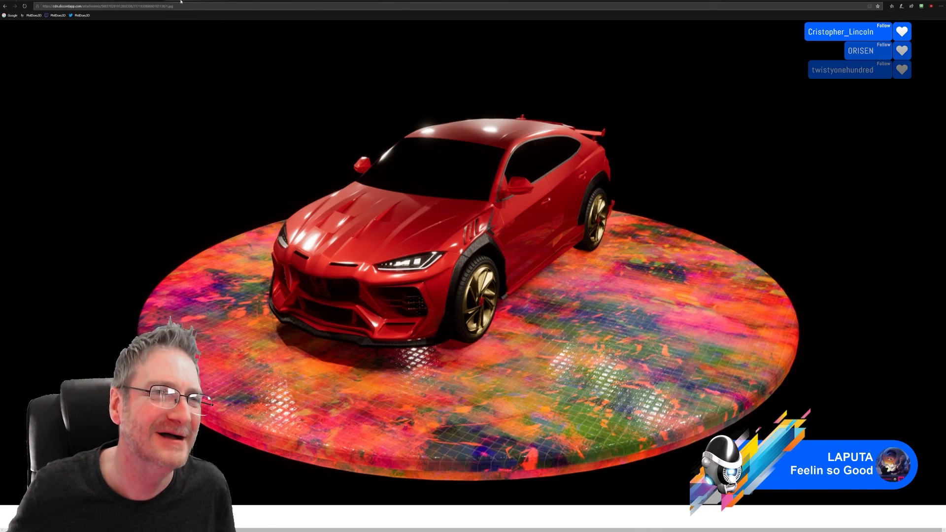
{"action": "key", "text": "ctrl+Tab"}
{"action": "key", "text": "ctrl+Tab"}
{"action": "key", "text": "ctrl+Tab"}
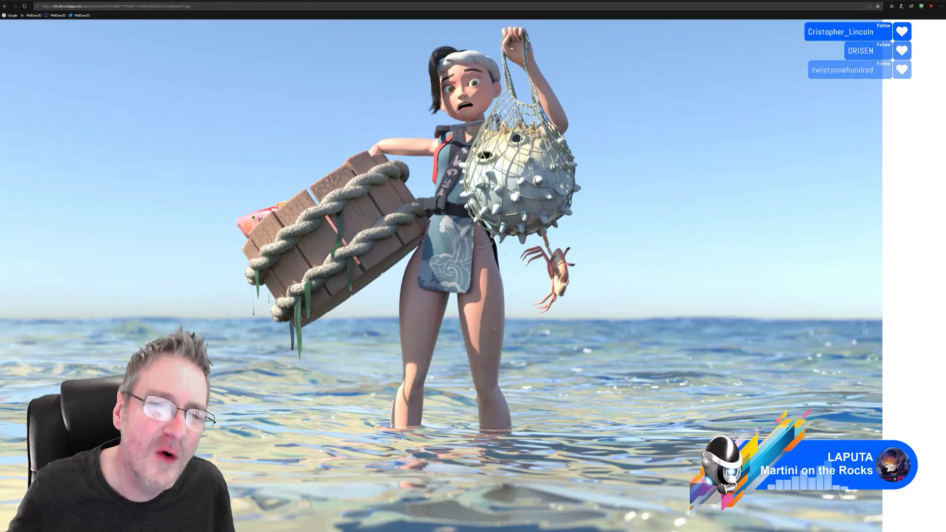
{"action": "key", "text": "ctrl+Tab"}
{"action": "key", "text": "ctrl+shift+Tab"}
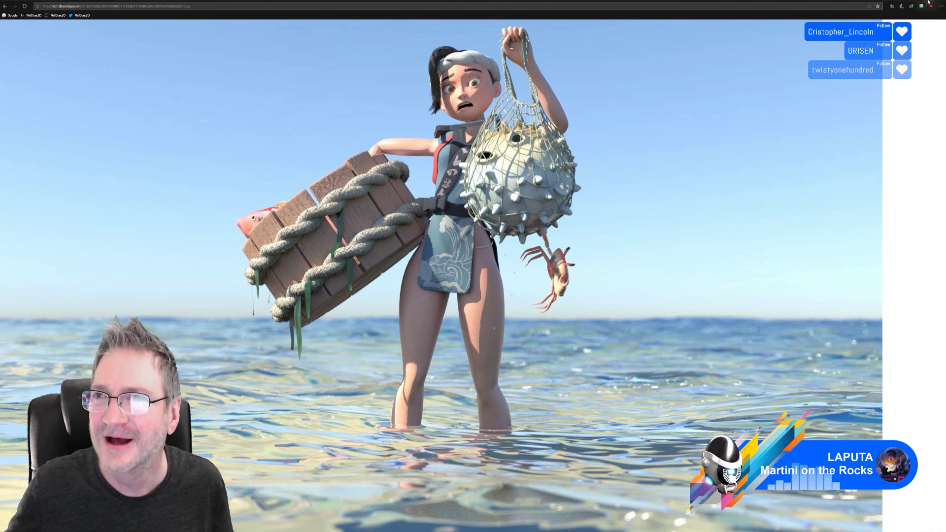
{"action": "key", "text": "super+d"}
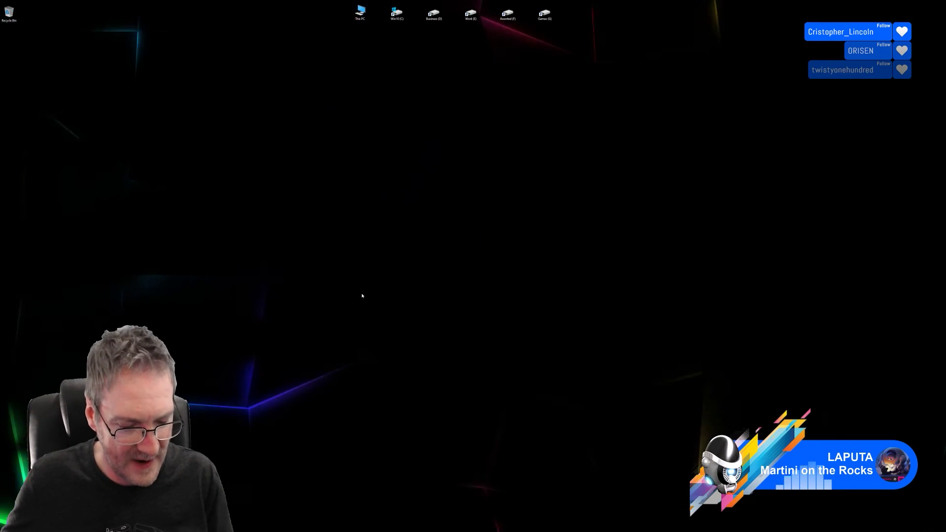